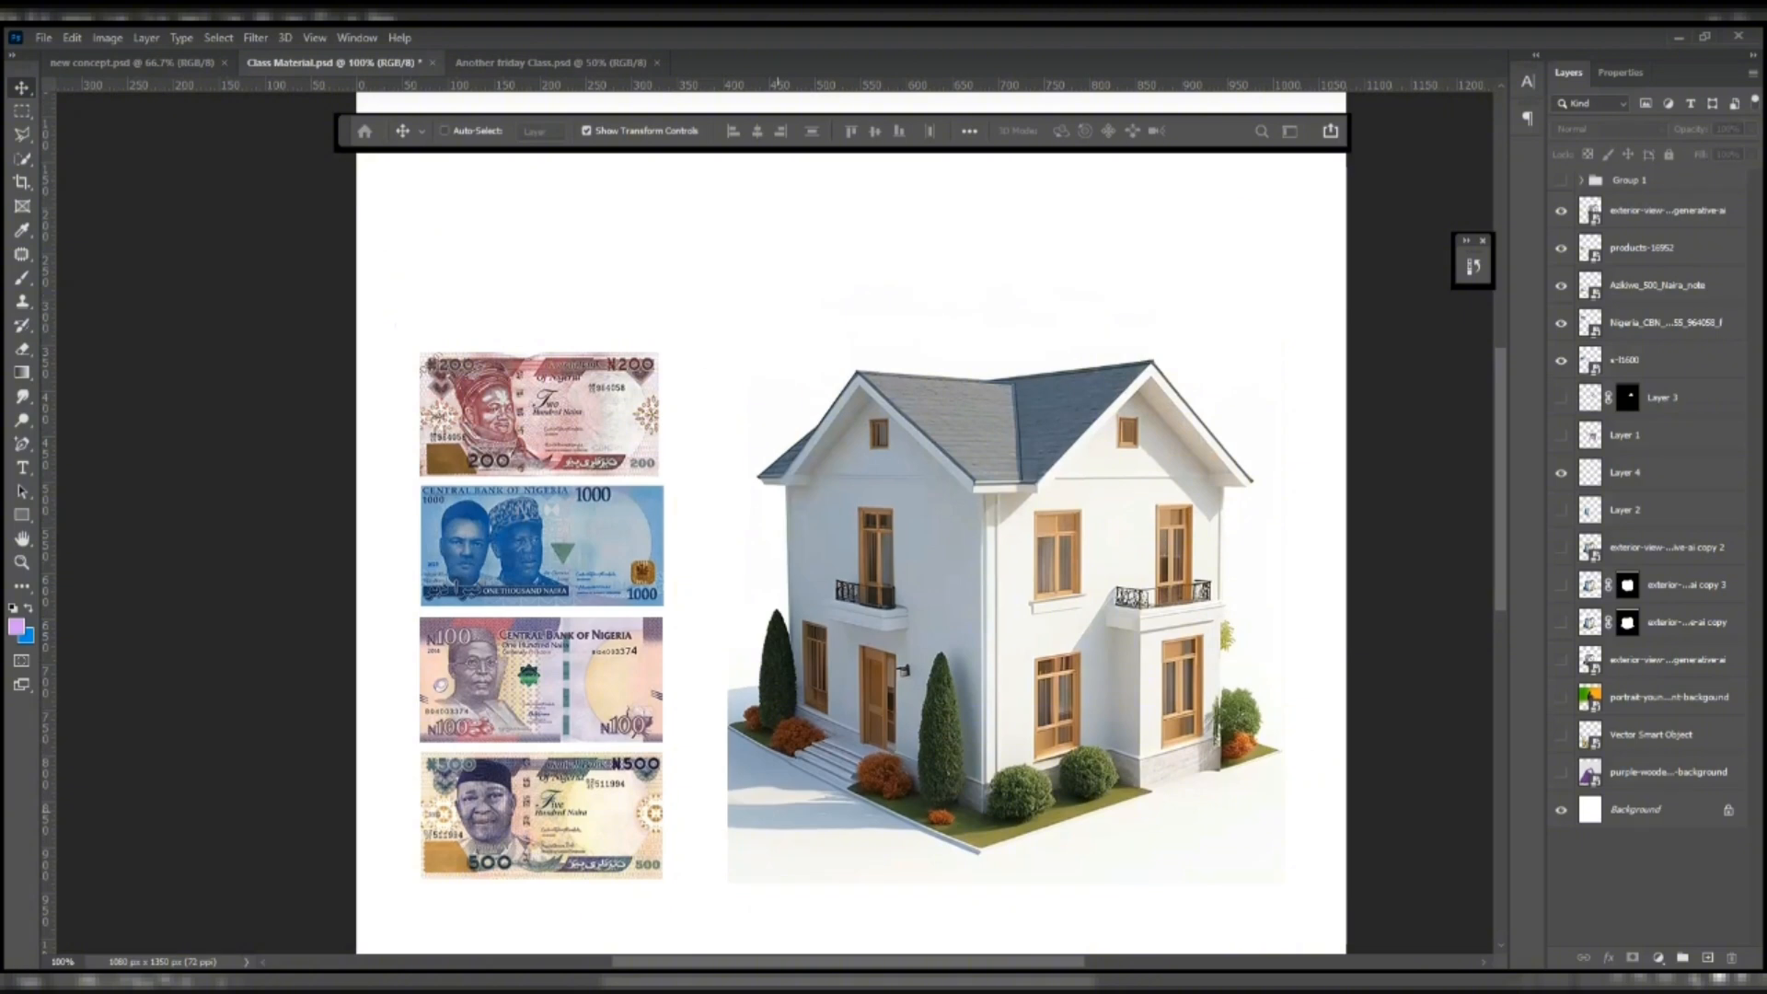
- Create a 1080 x 1350 px document at 72 ppi and bring in the house image from Class Material.psd
key("ctrl+n")
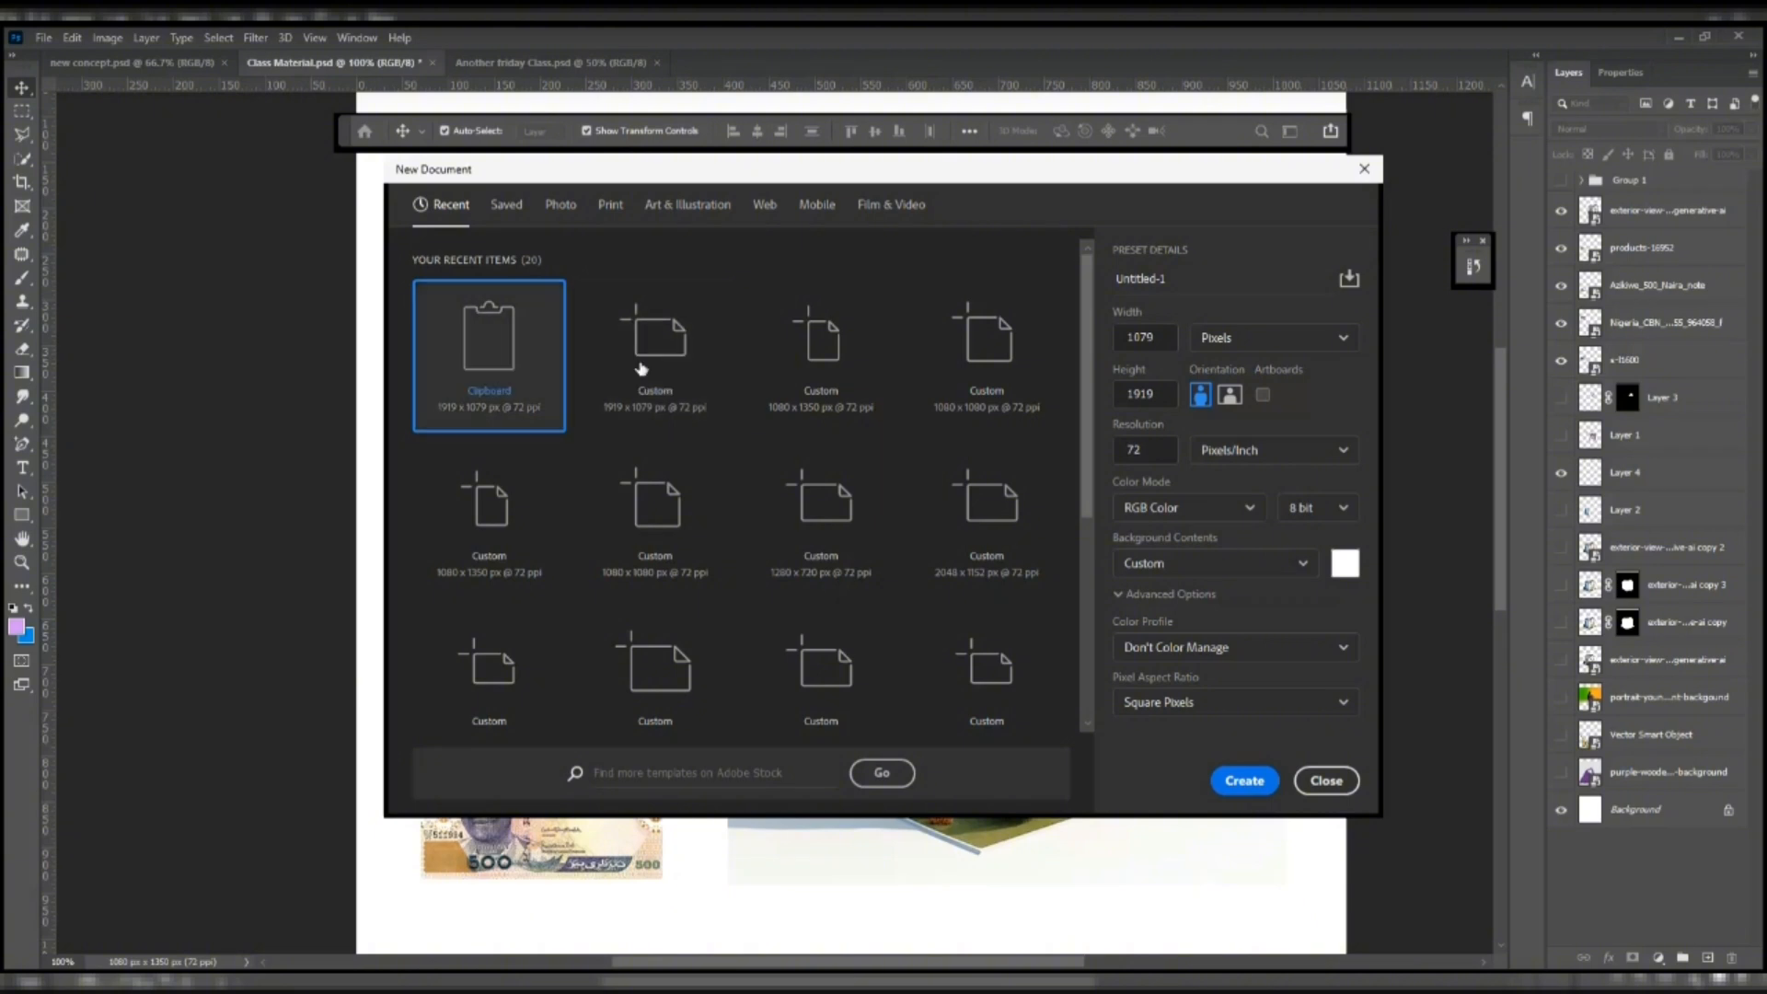
left_click(822, 368)
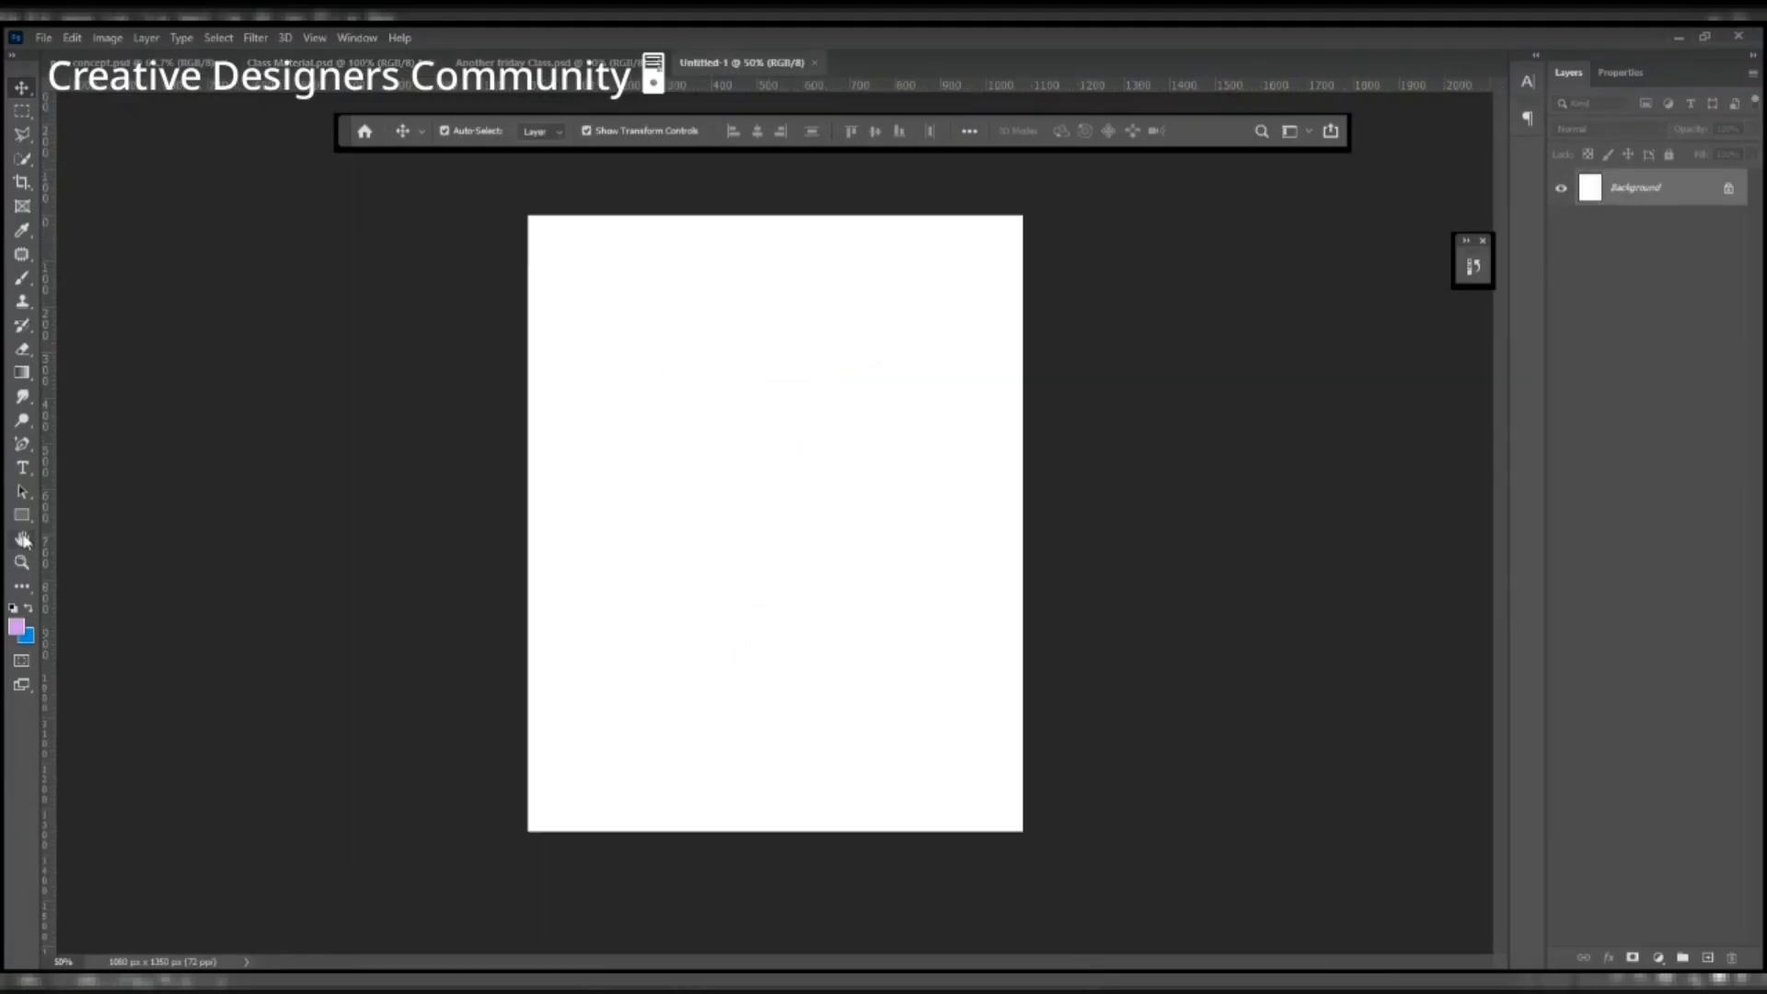
left_click(23, 540)
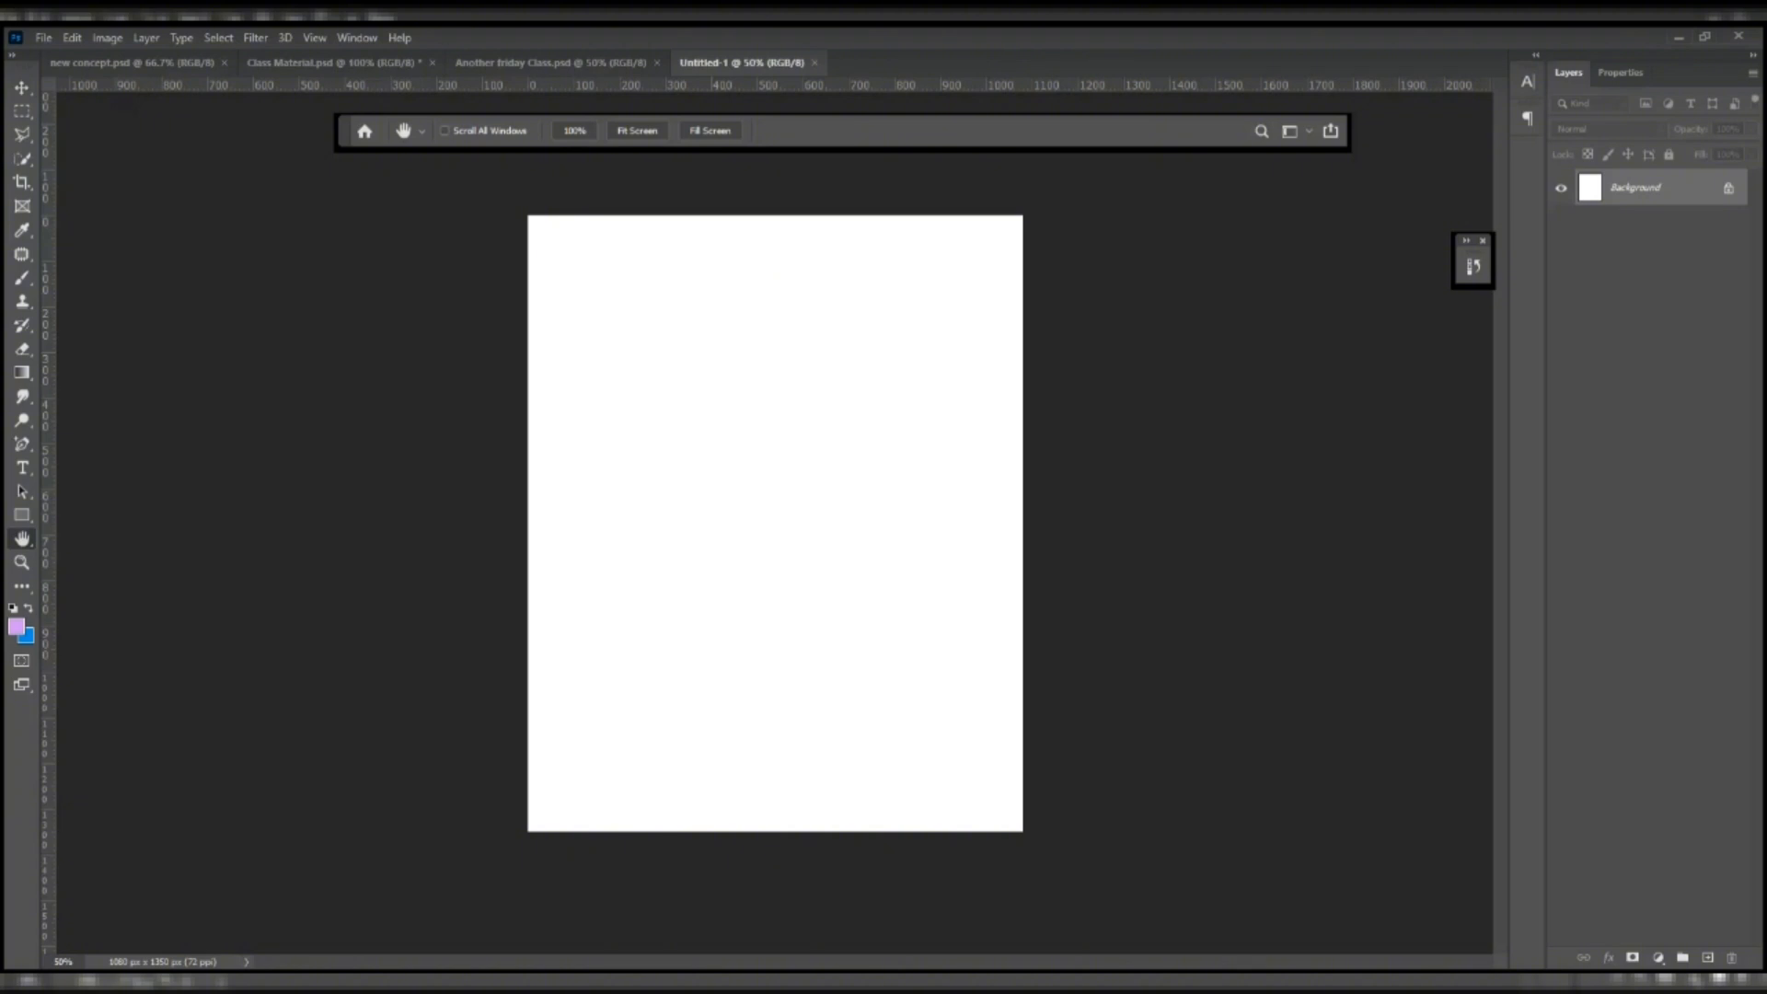
key("v")
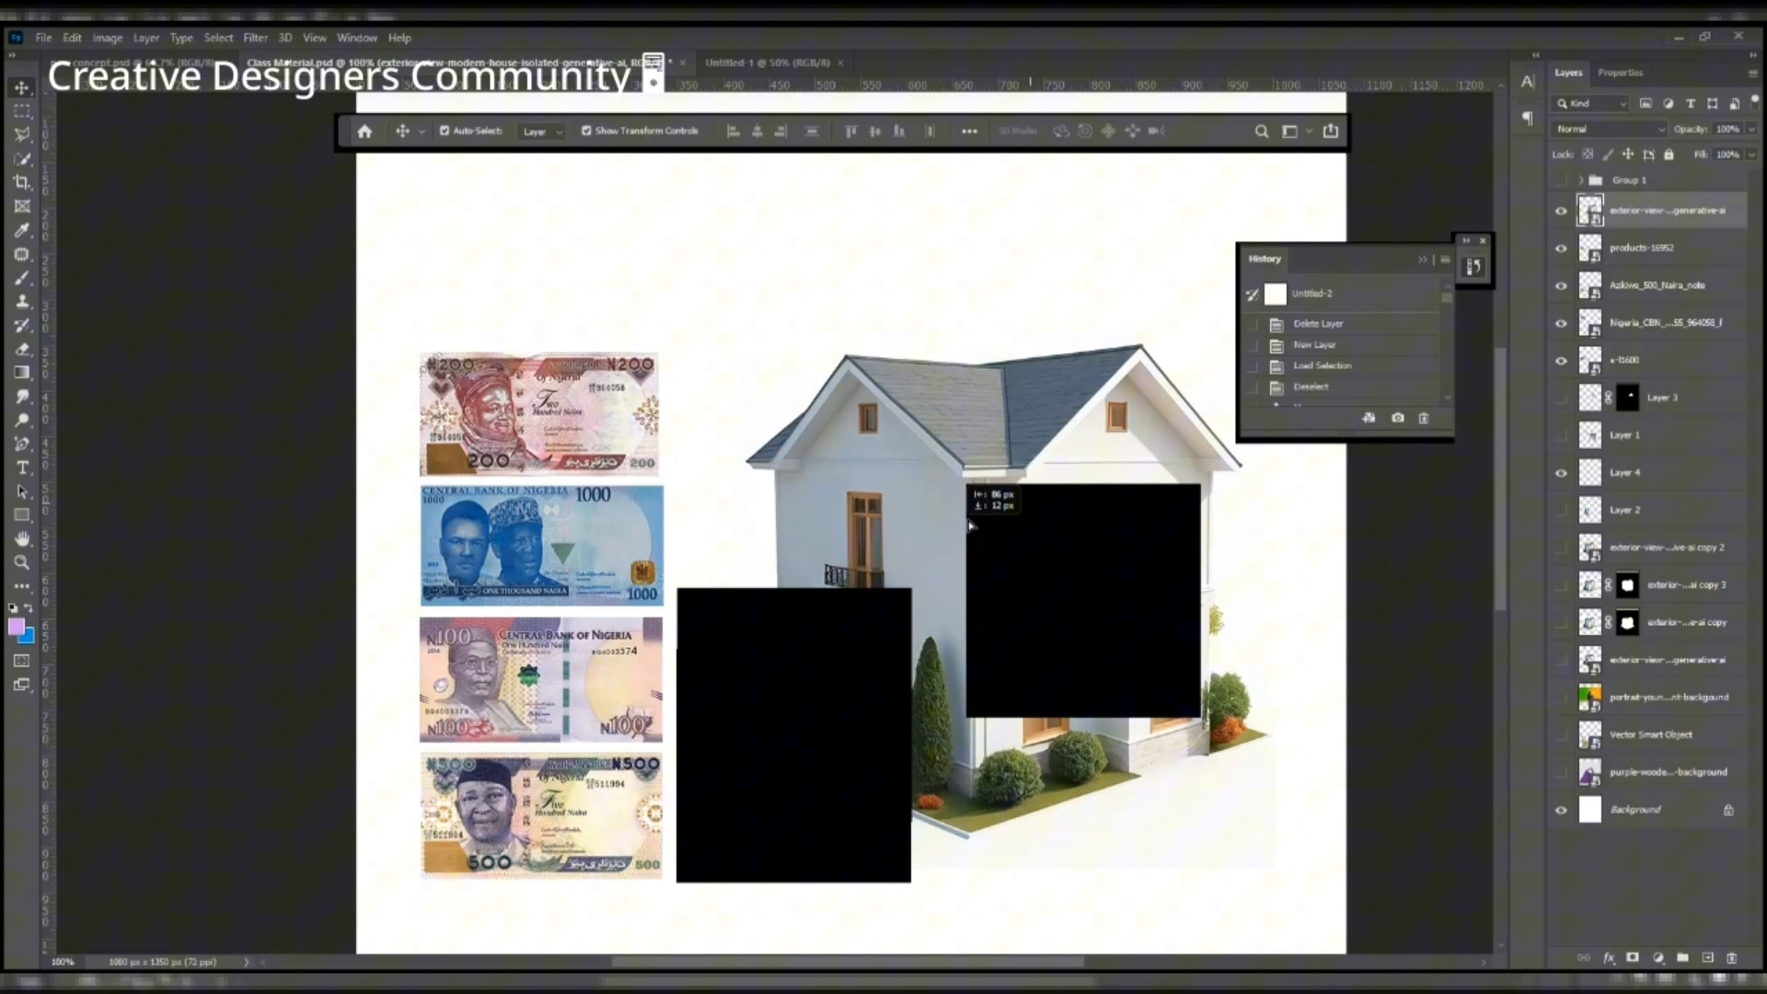
left_click_drag(970, 525, 828, 608)
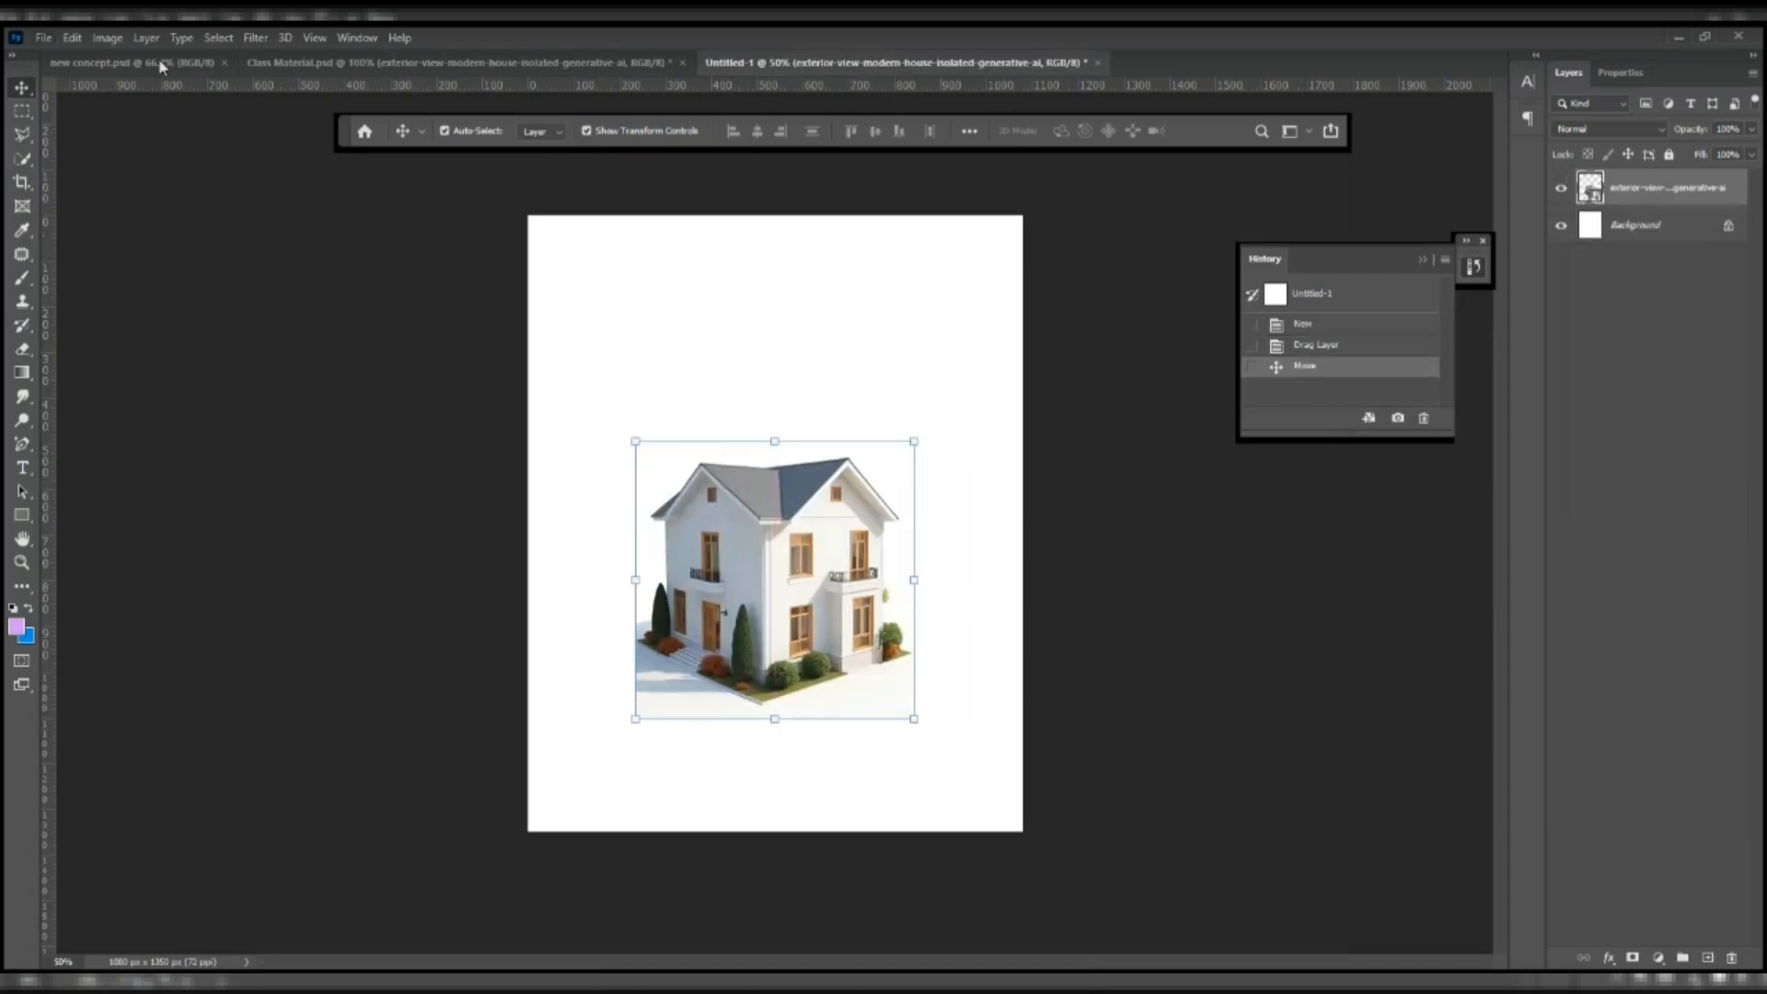
- Place the house image as an embedded smart object and delete that extra layer
left_click(43, 38)
mouse_move(138, 302)
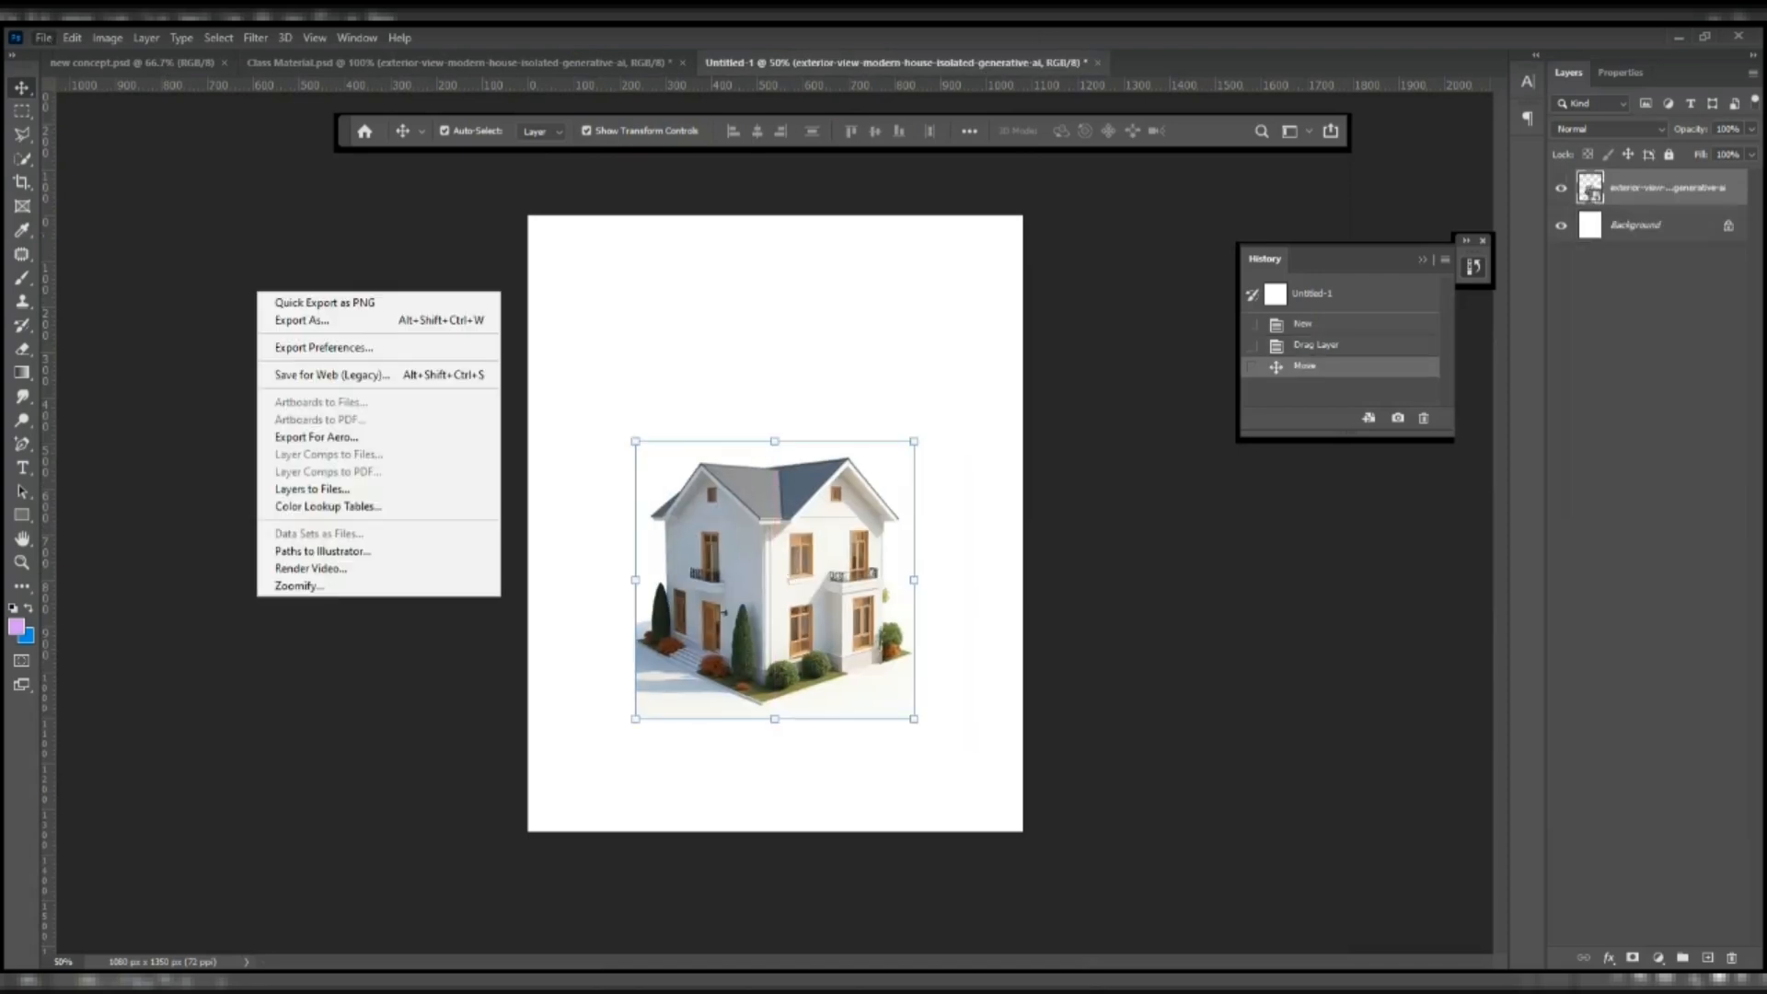
left_click(332, 374)
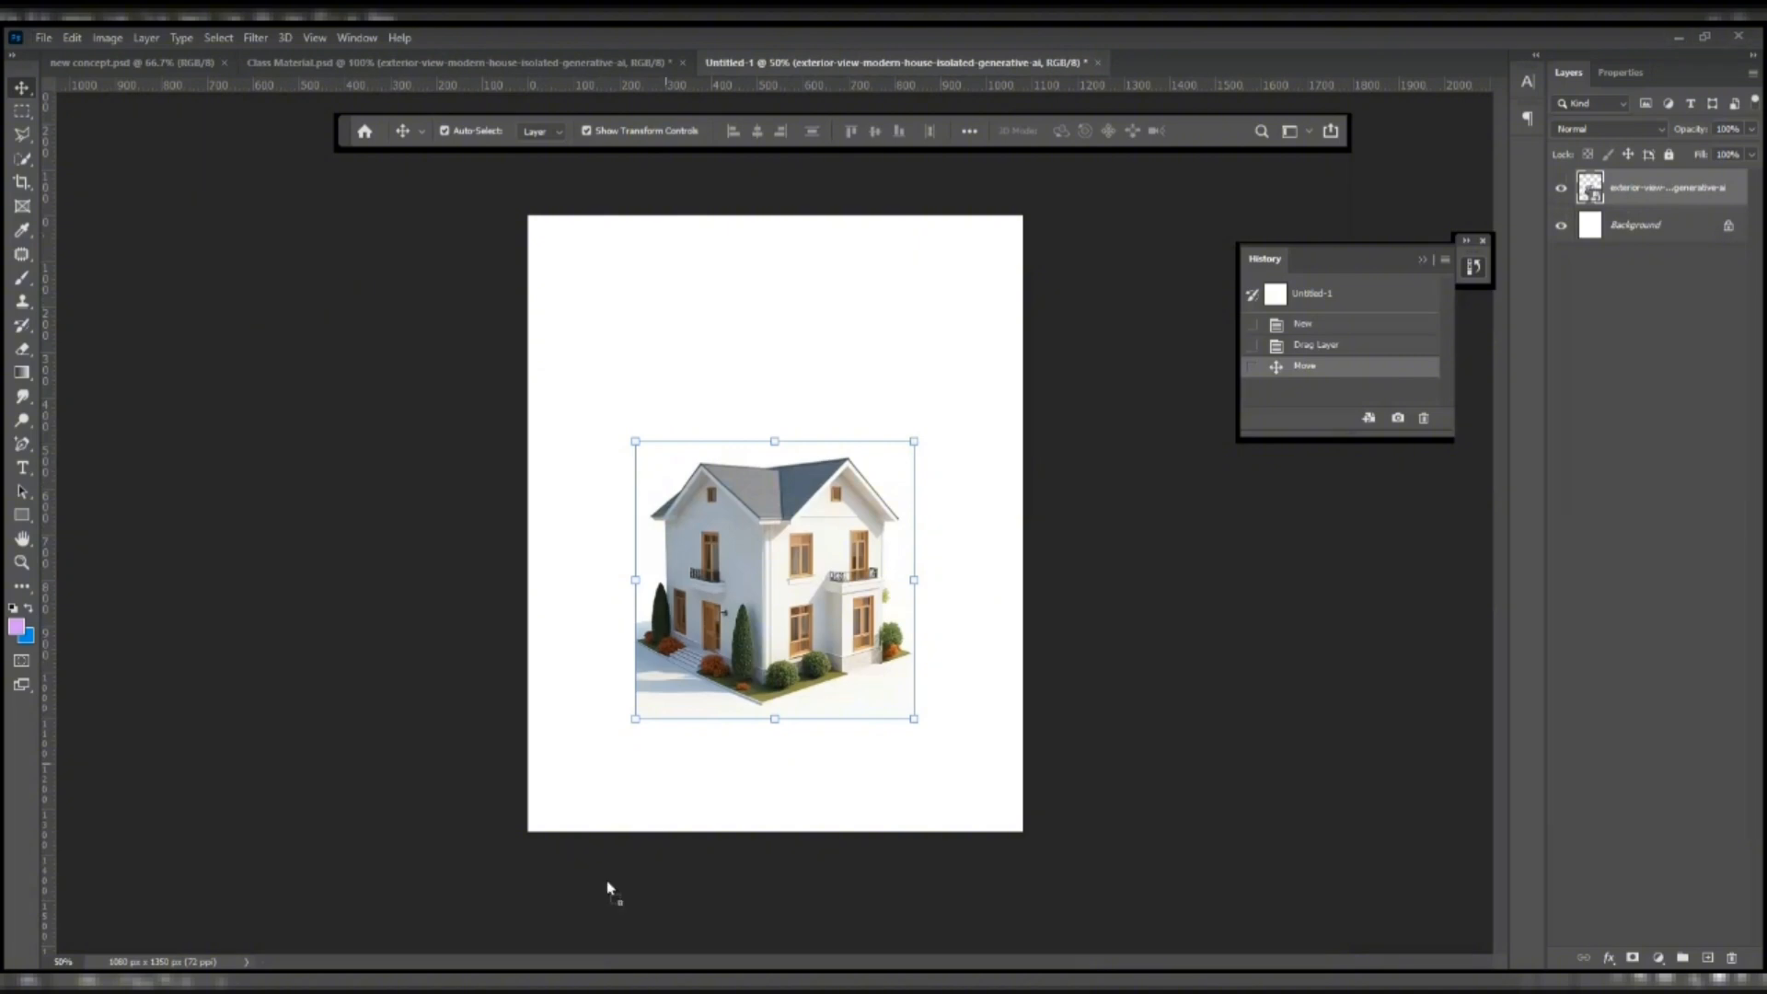
key("ctrl+t")
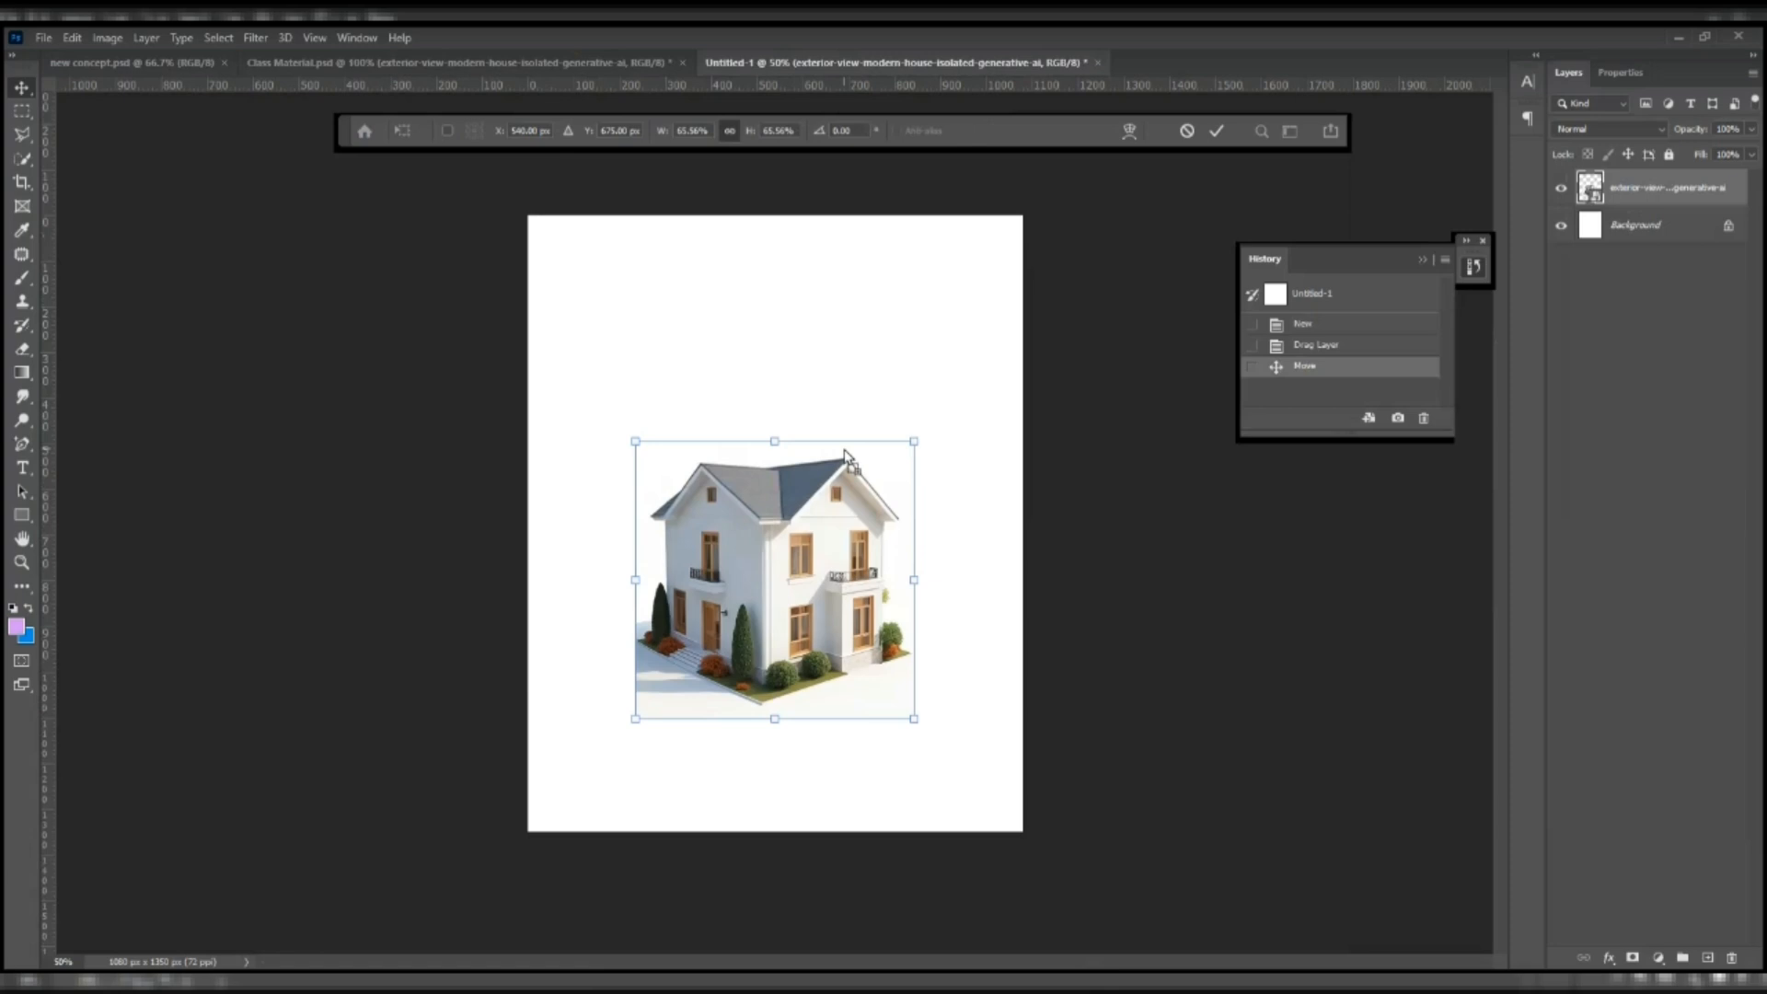
key("Return")
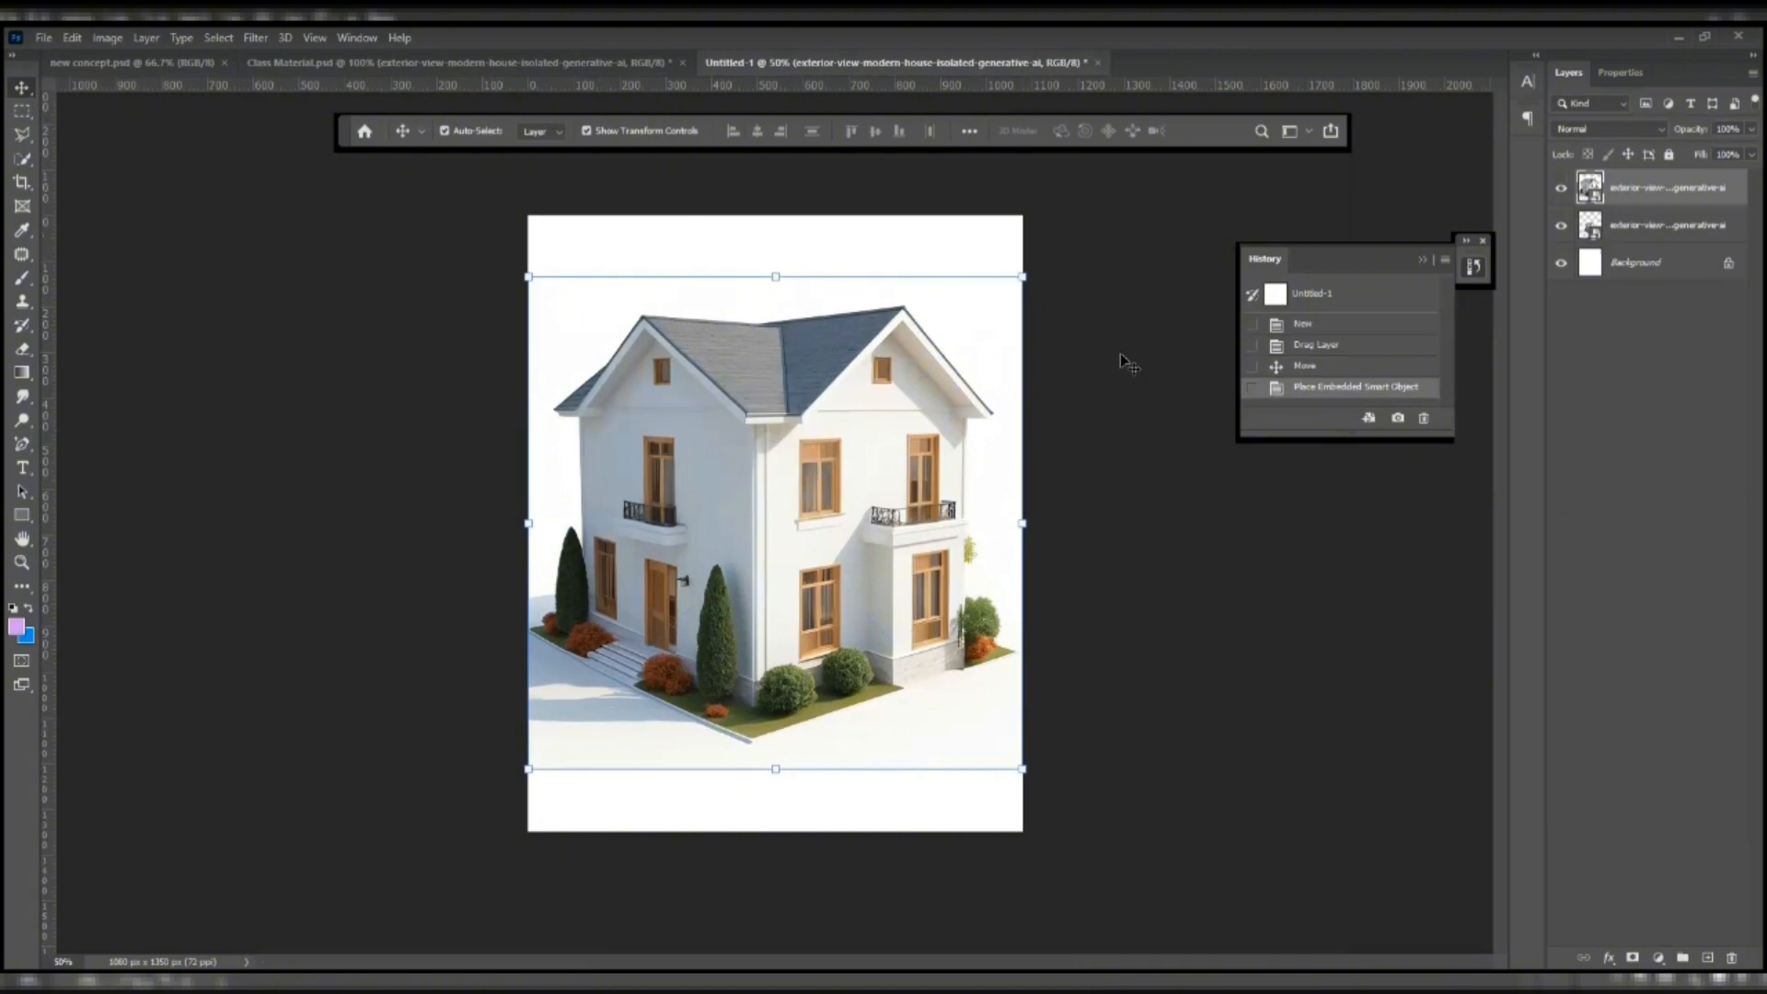
key("Delete")
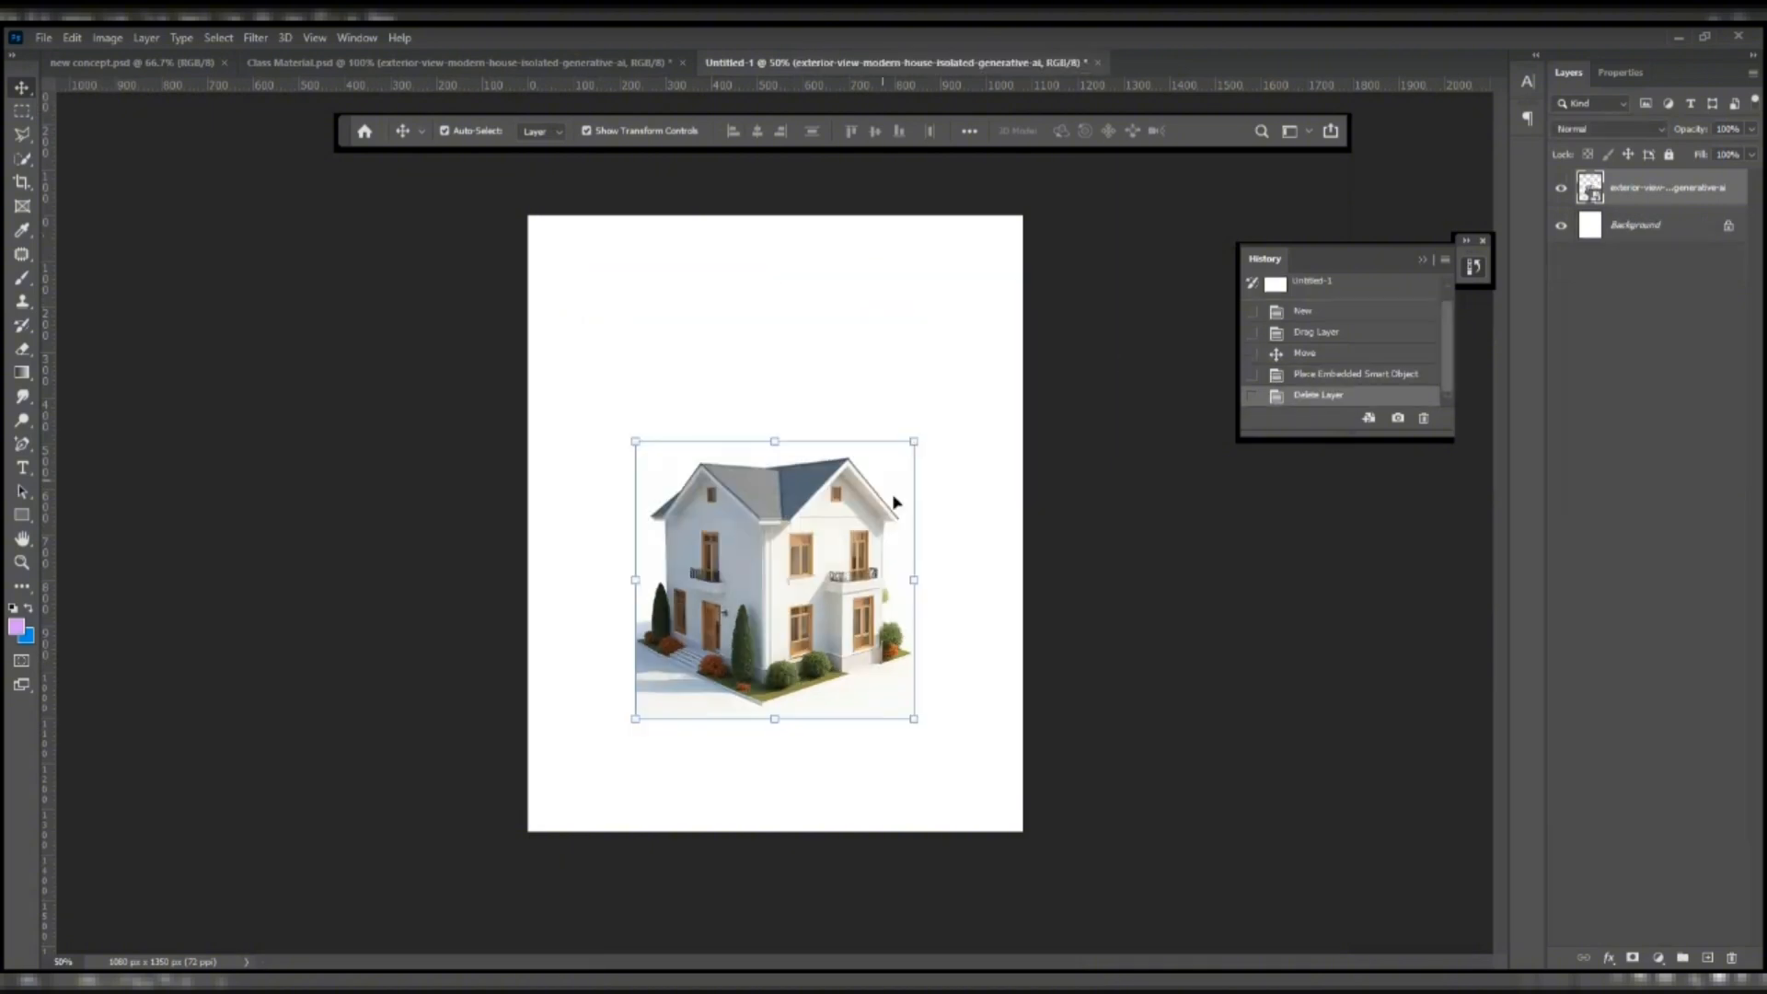
- Enlarge the house proportionally and centre it horizontally on the page
left_click(915, 443)
left_click_drag(915, 443, 1020, 344)
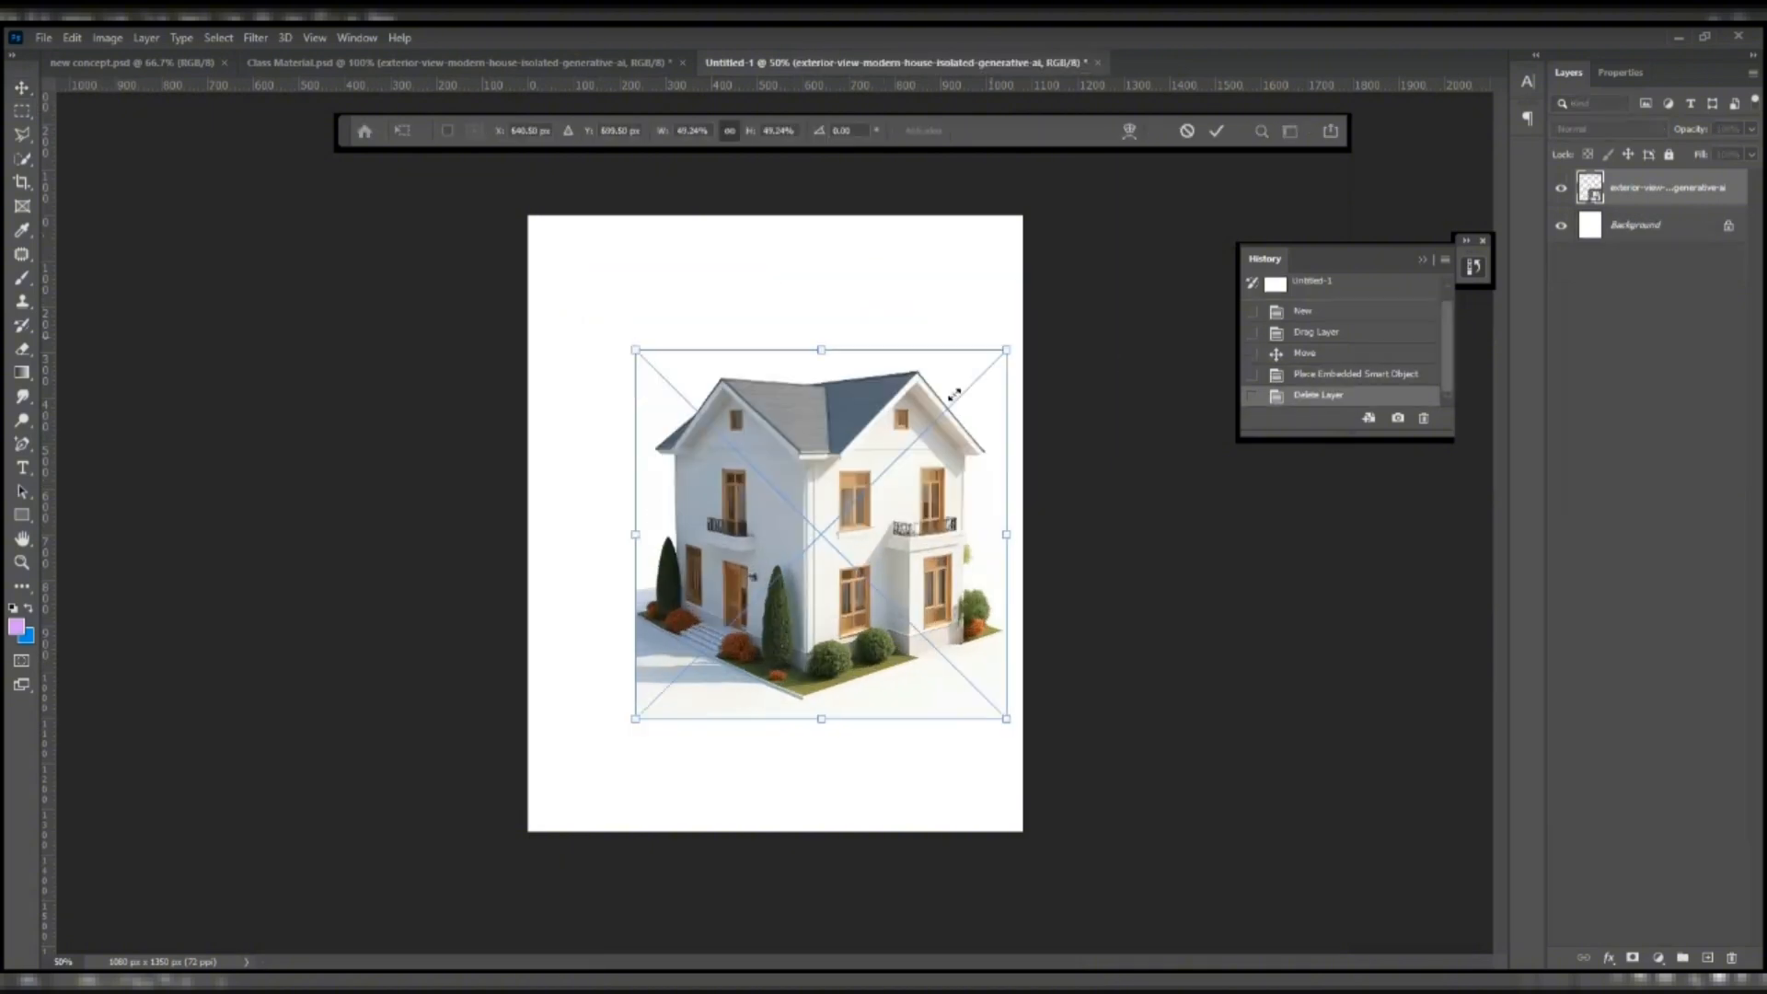
left_click_drag(900, 454, 858, 466)
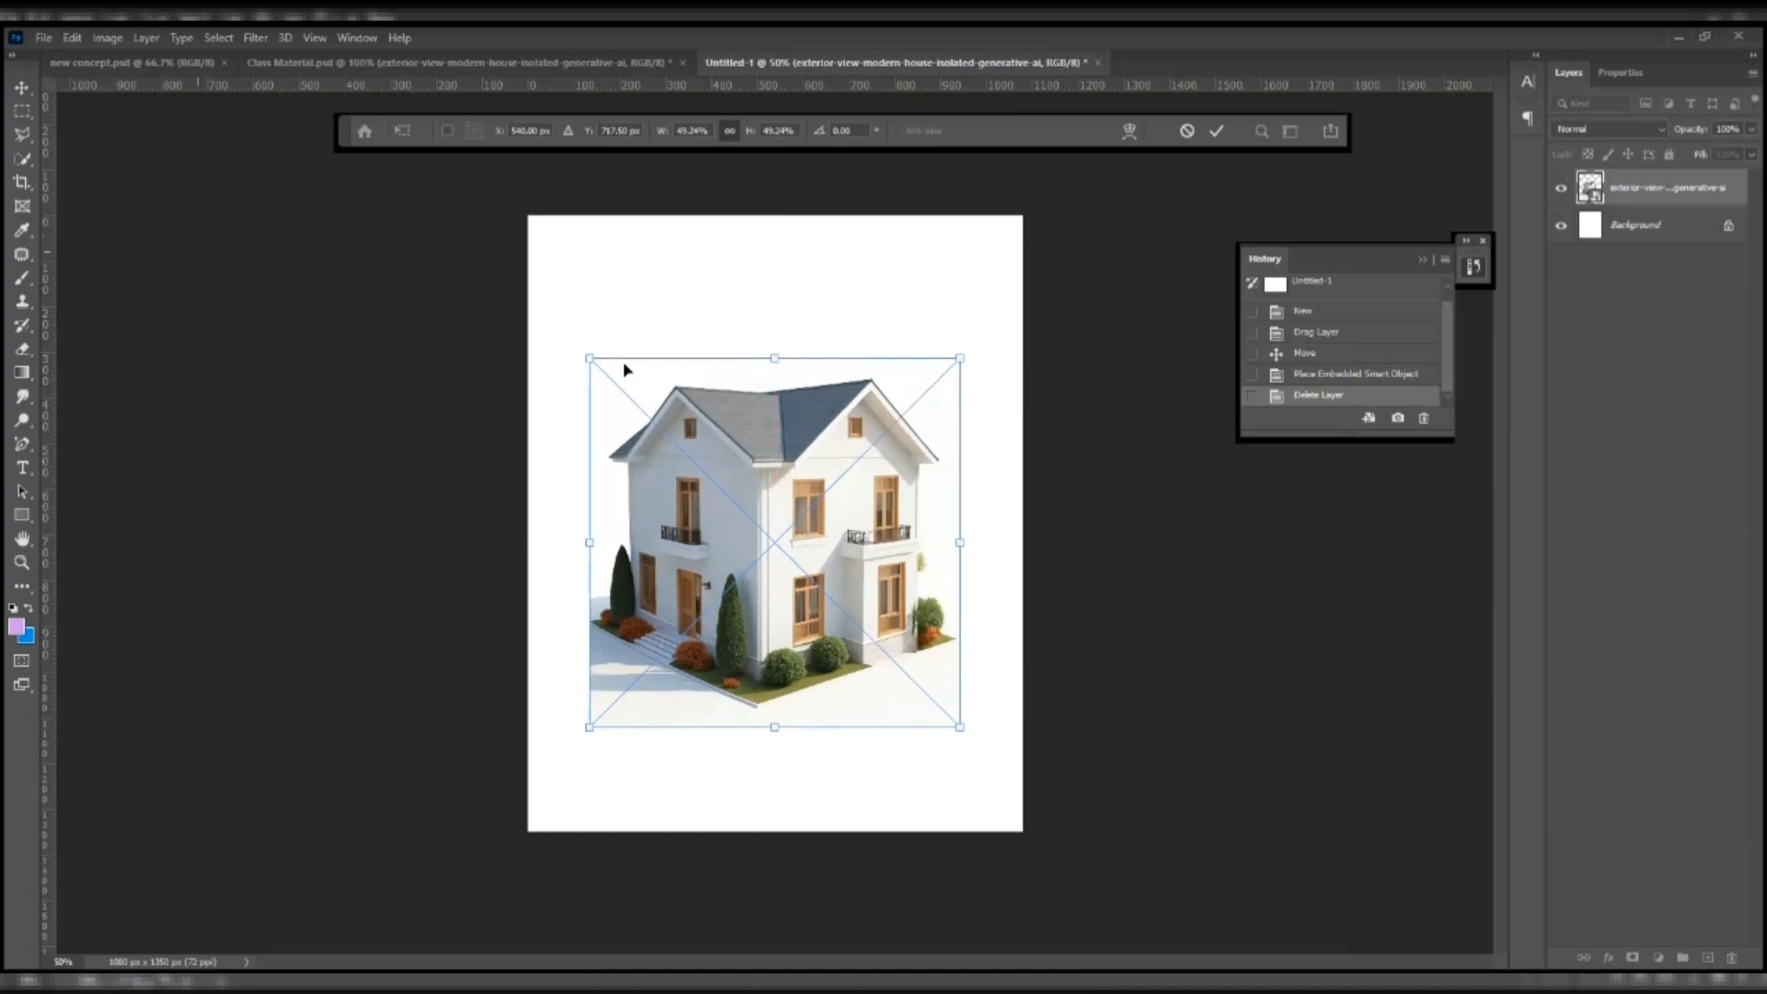
left_click(21, 88)
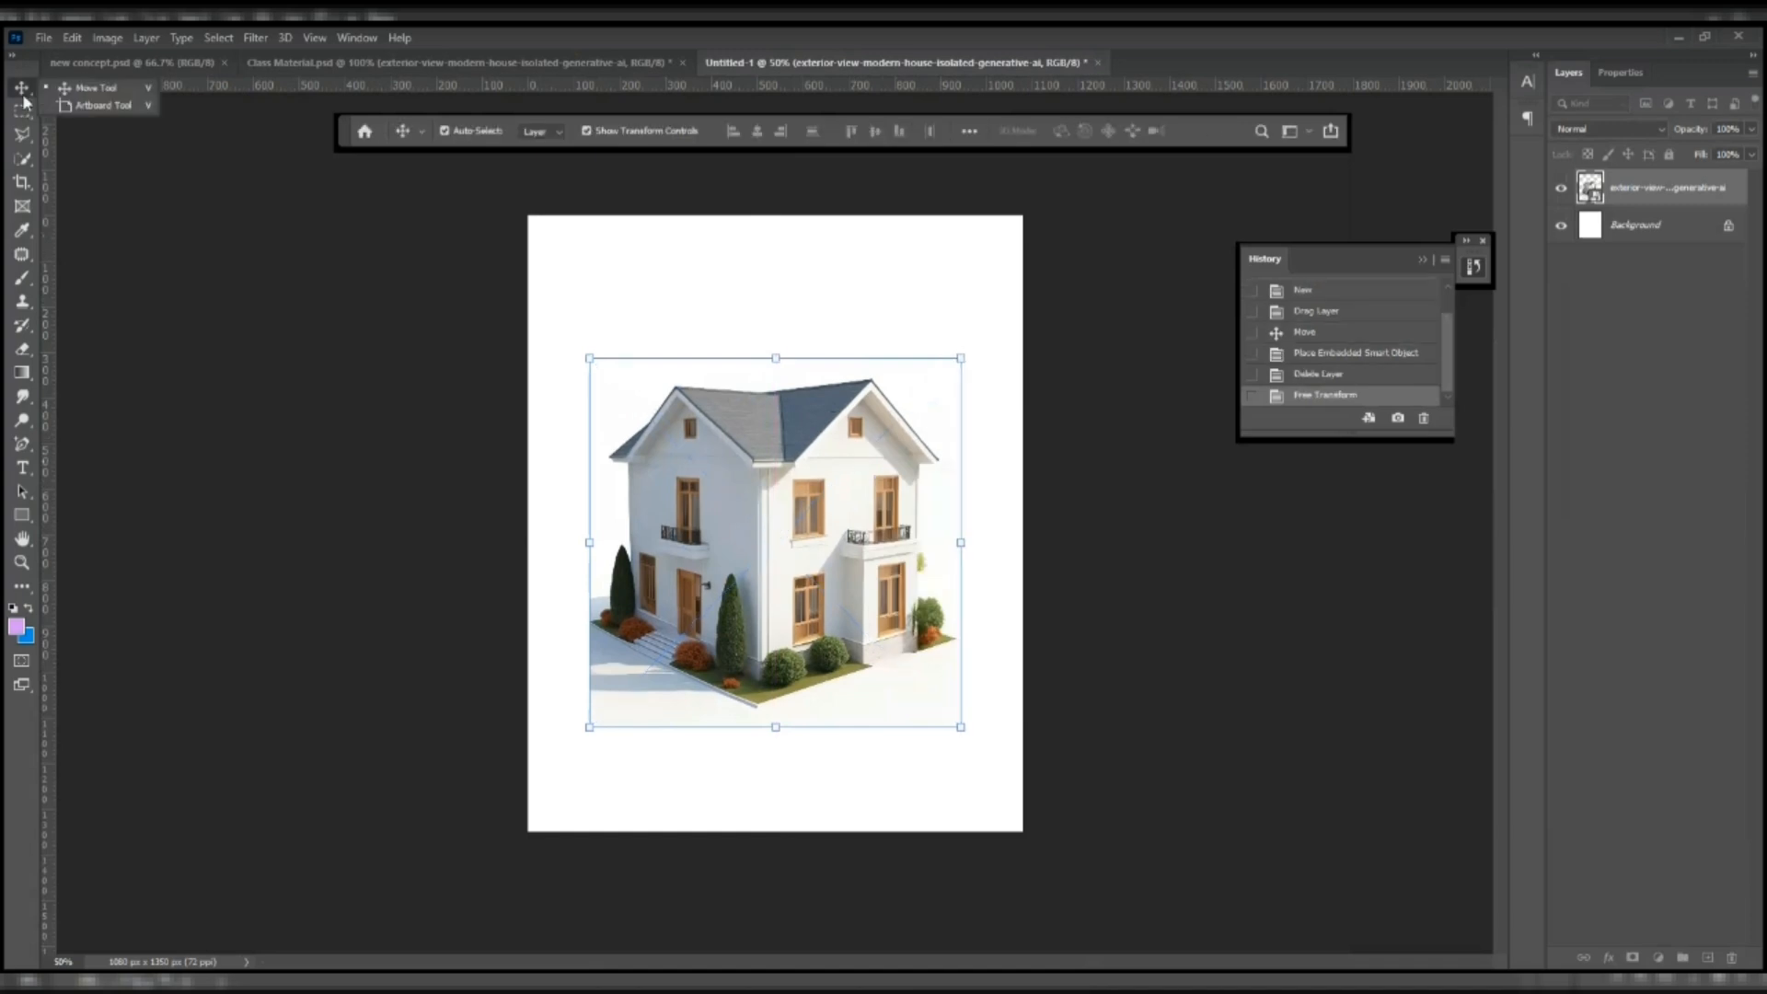
left_click(966, 546)
left_click_drag(966, 546, 921, 549)
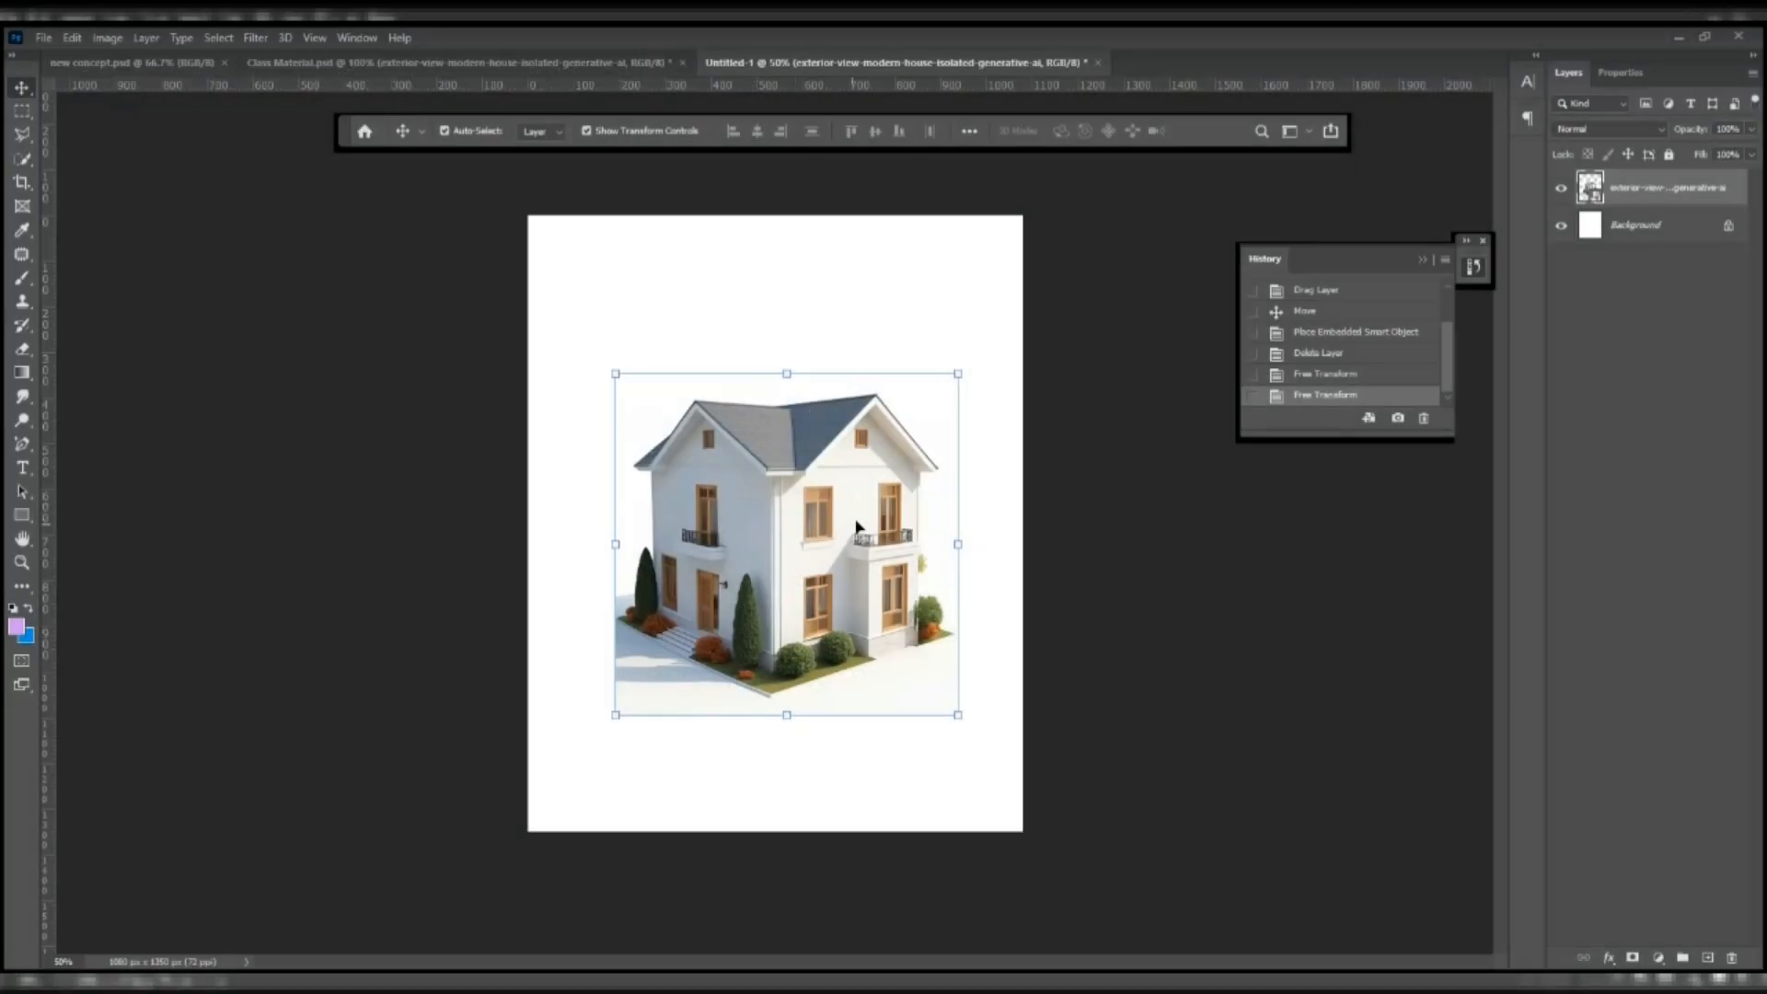
left_click_drag(857, 523, 845, 539)
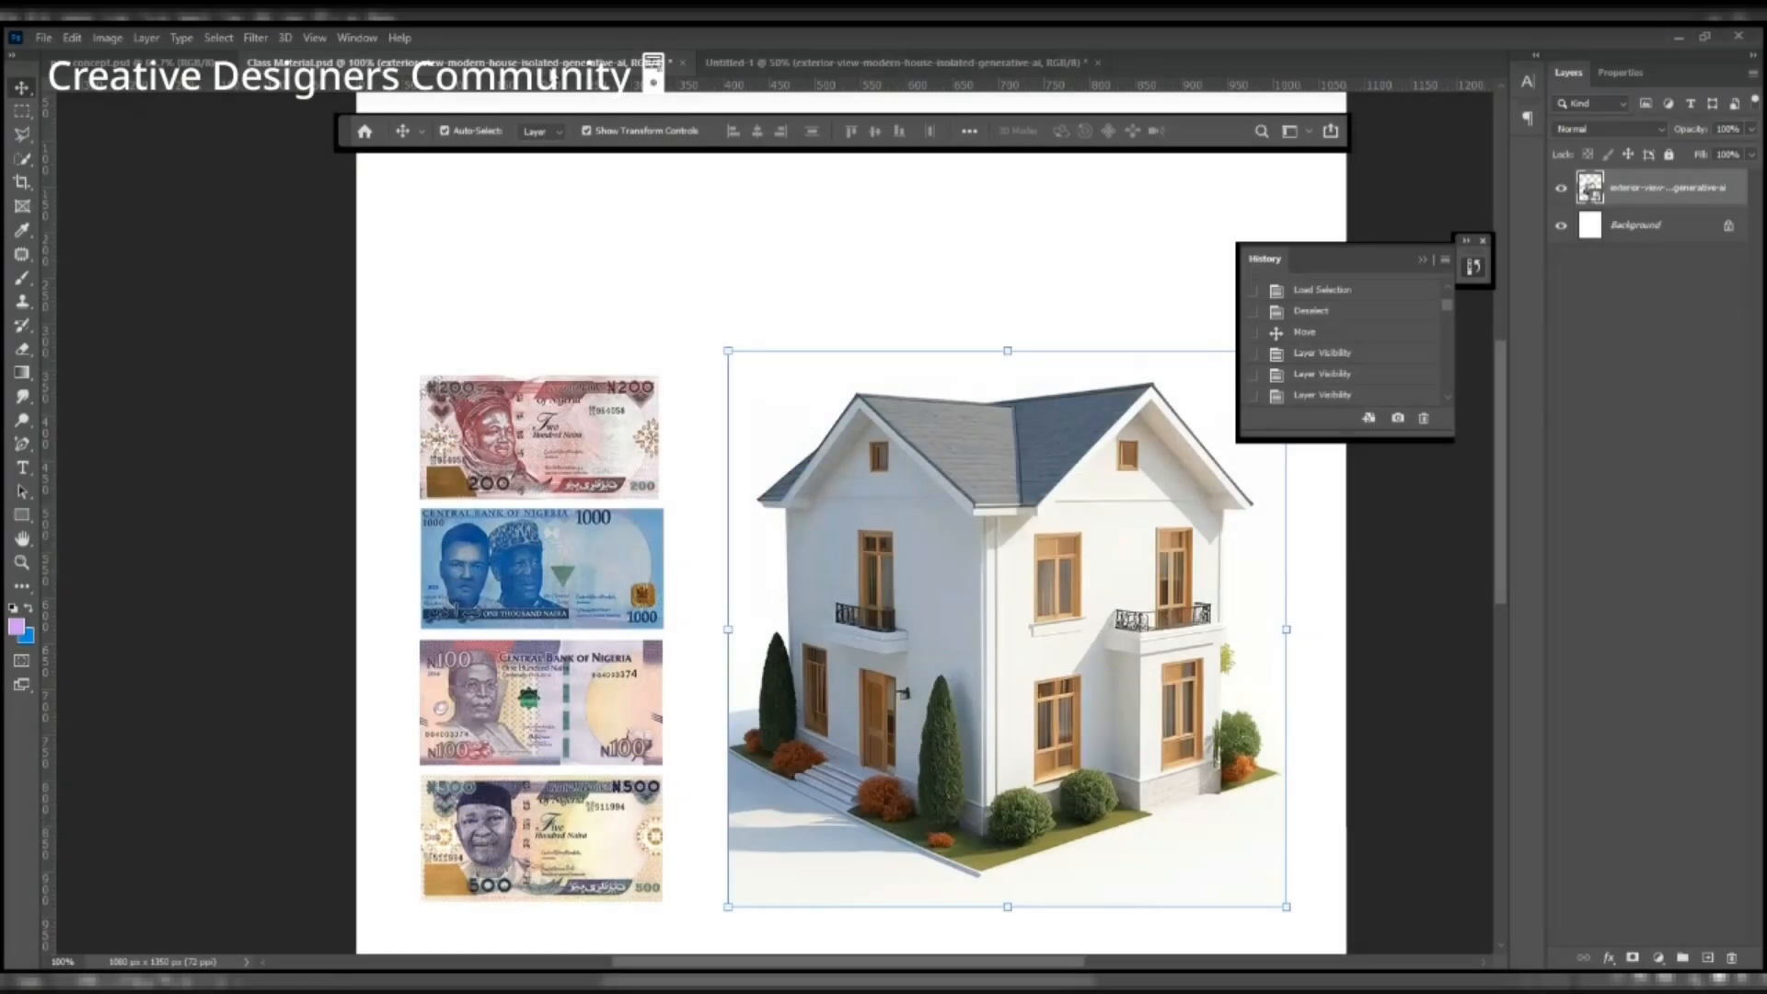
- Copy the four naira banknotes together from Class Material.psd into the new document
left_click(592, 445)
left_click(539, 545, "shift")
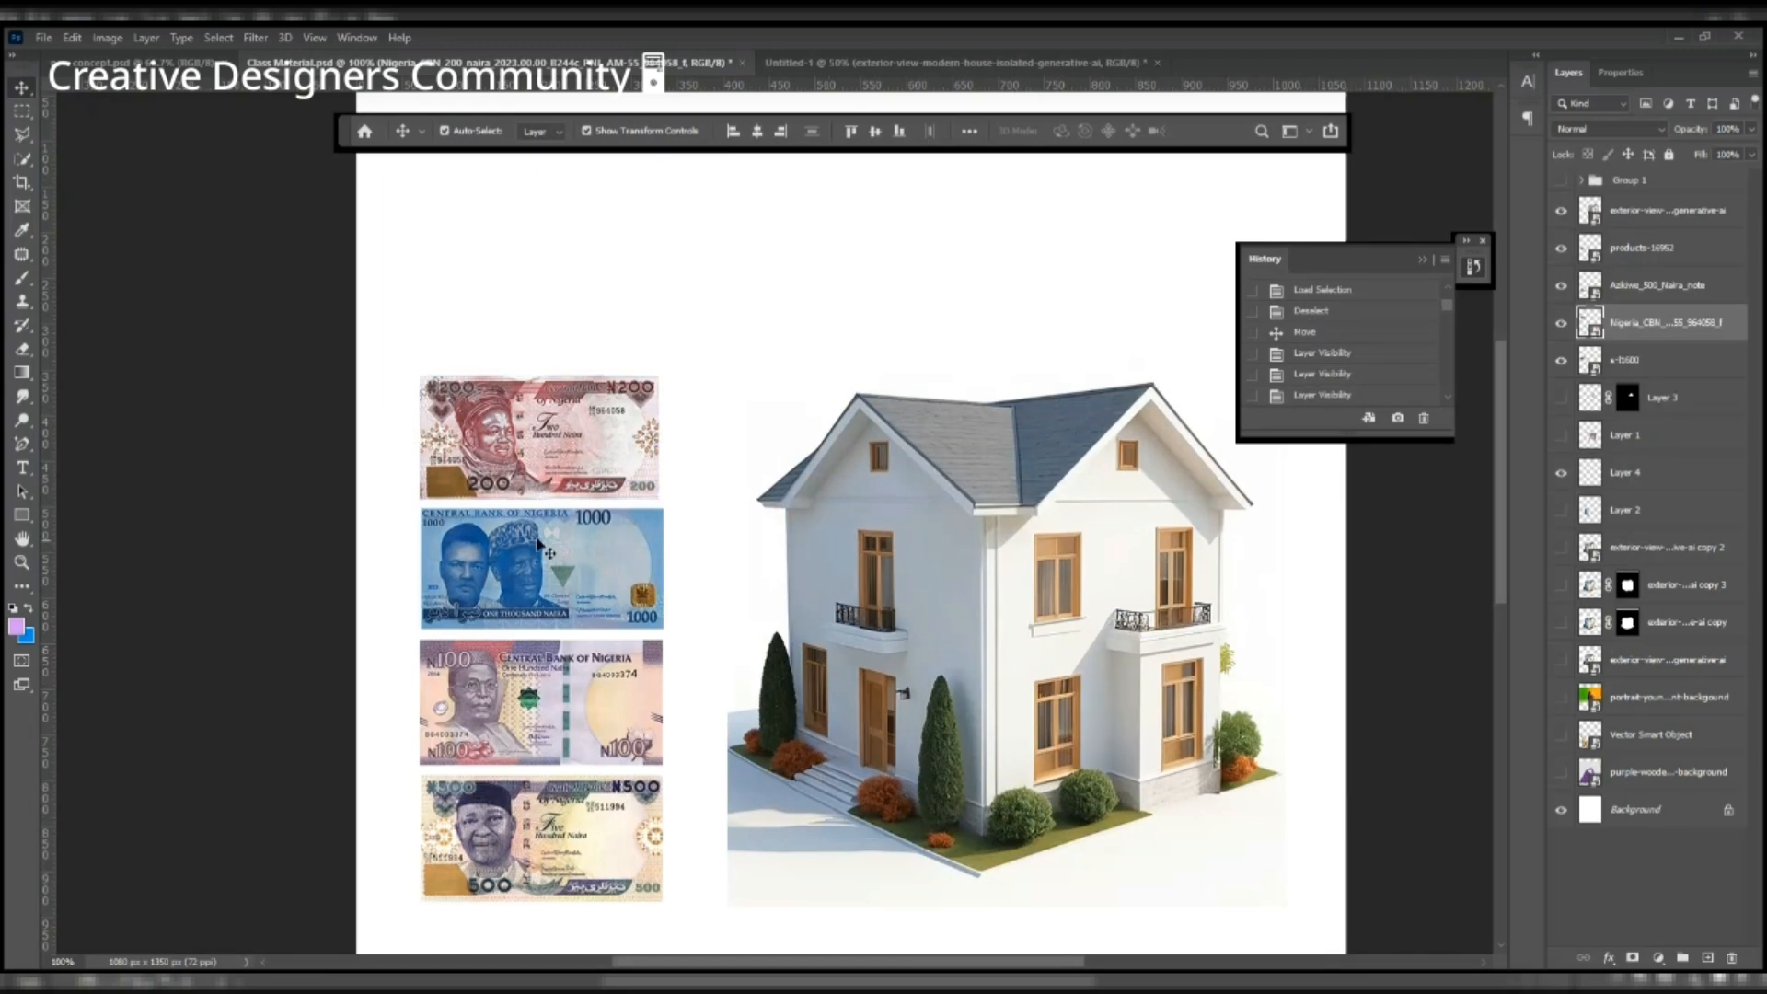
left_click(531, 701, "shift")
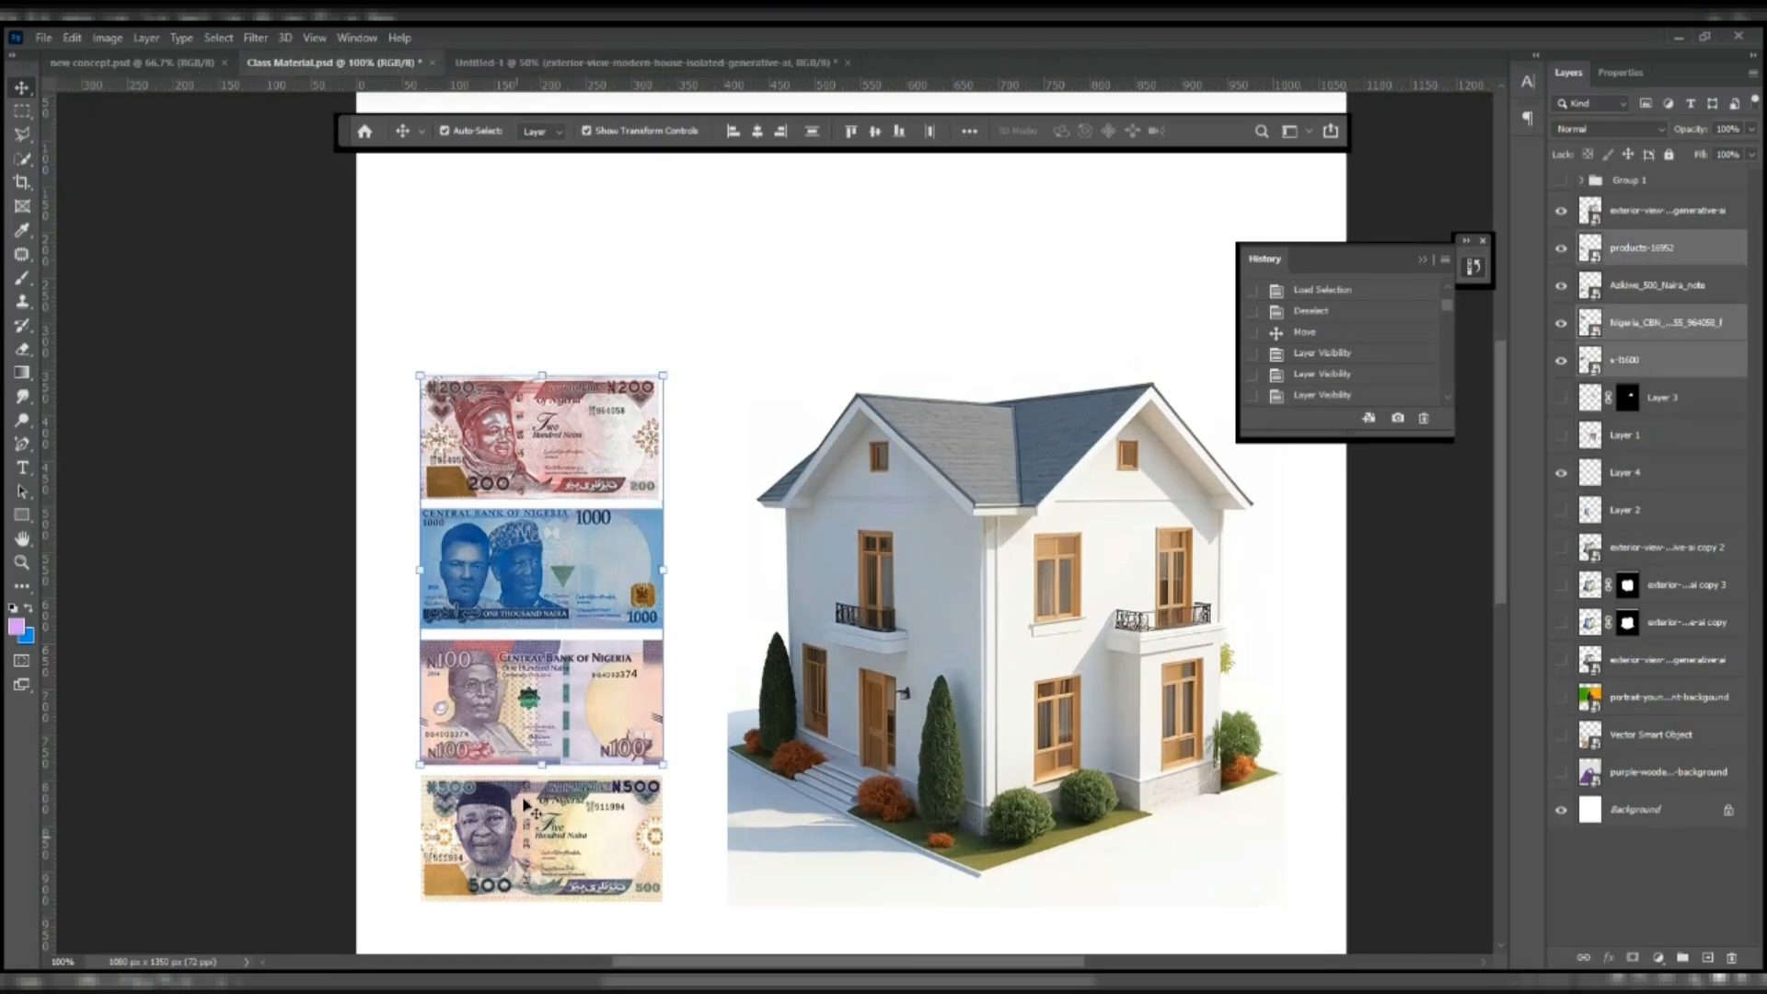
left_click(526, 805, "shift")
left_click_drag(526, 806, 646, 640)
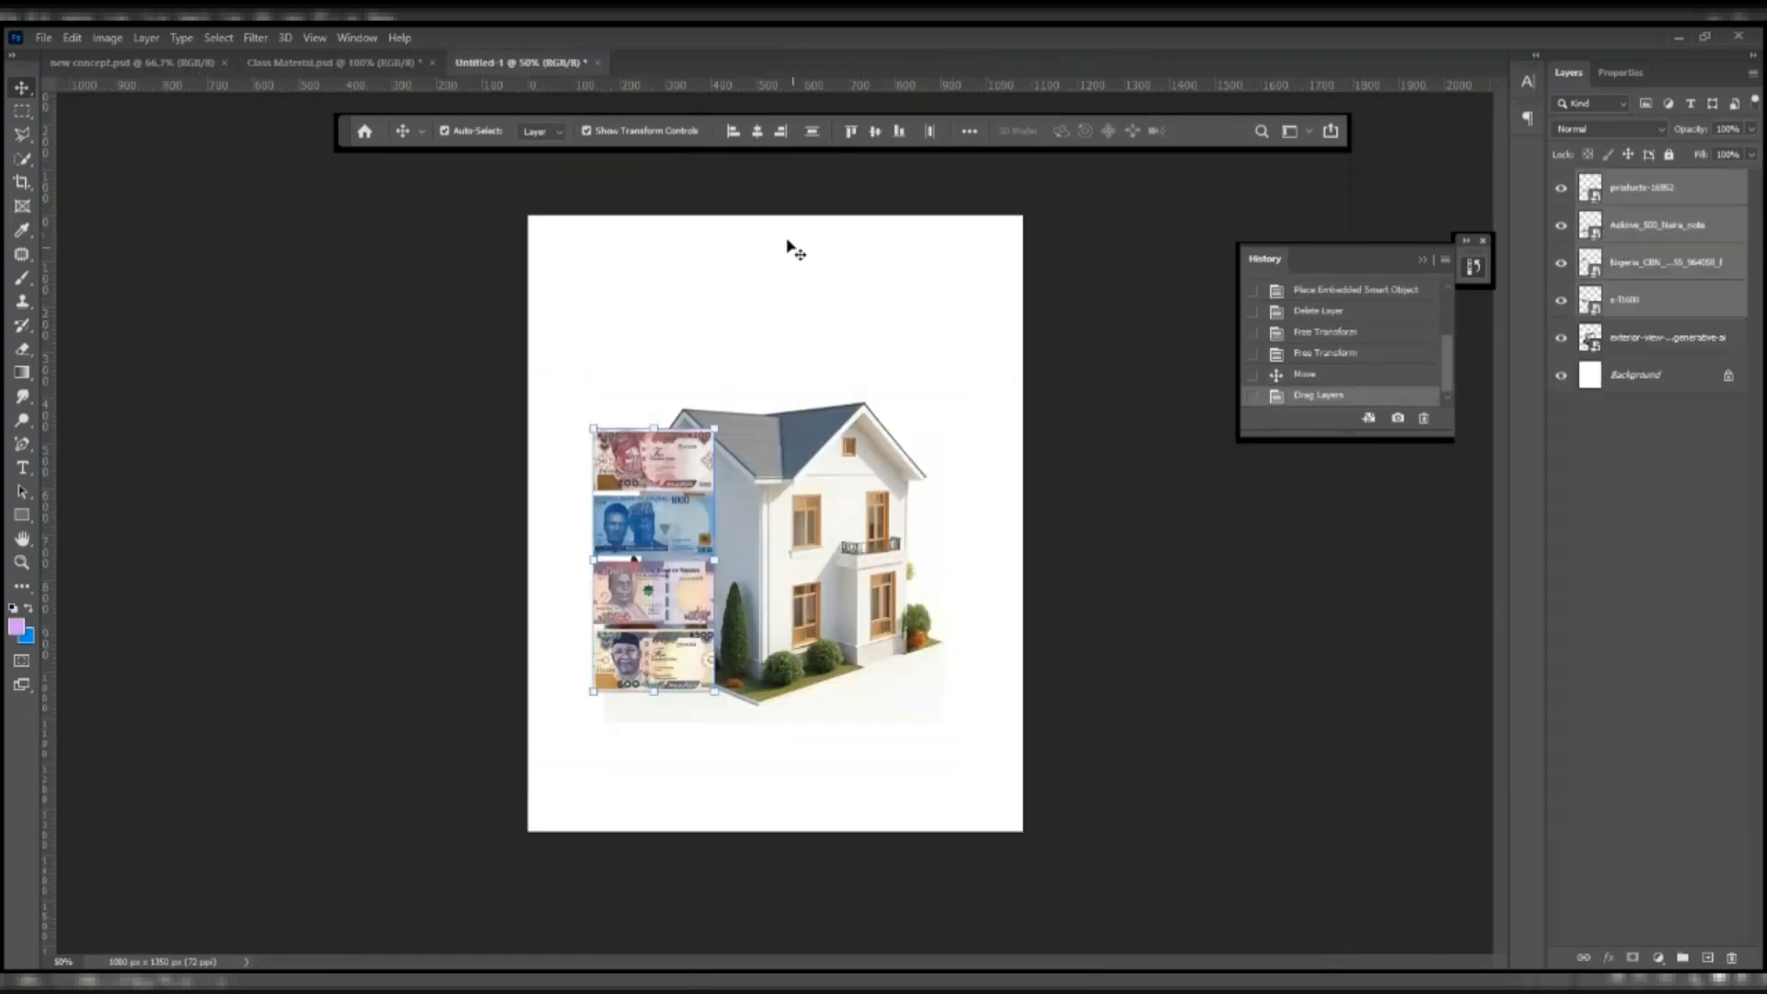
- Lay out the 200, 1000 and 100 naira notes in a row above the house, with the 500 note beneath, and lower the house
left_click_drag(680, 516, 769, 260)
left_click_drag(635, 592, 917, 284)
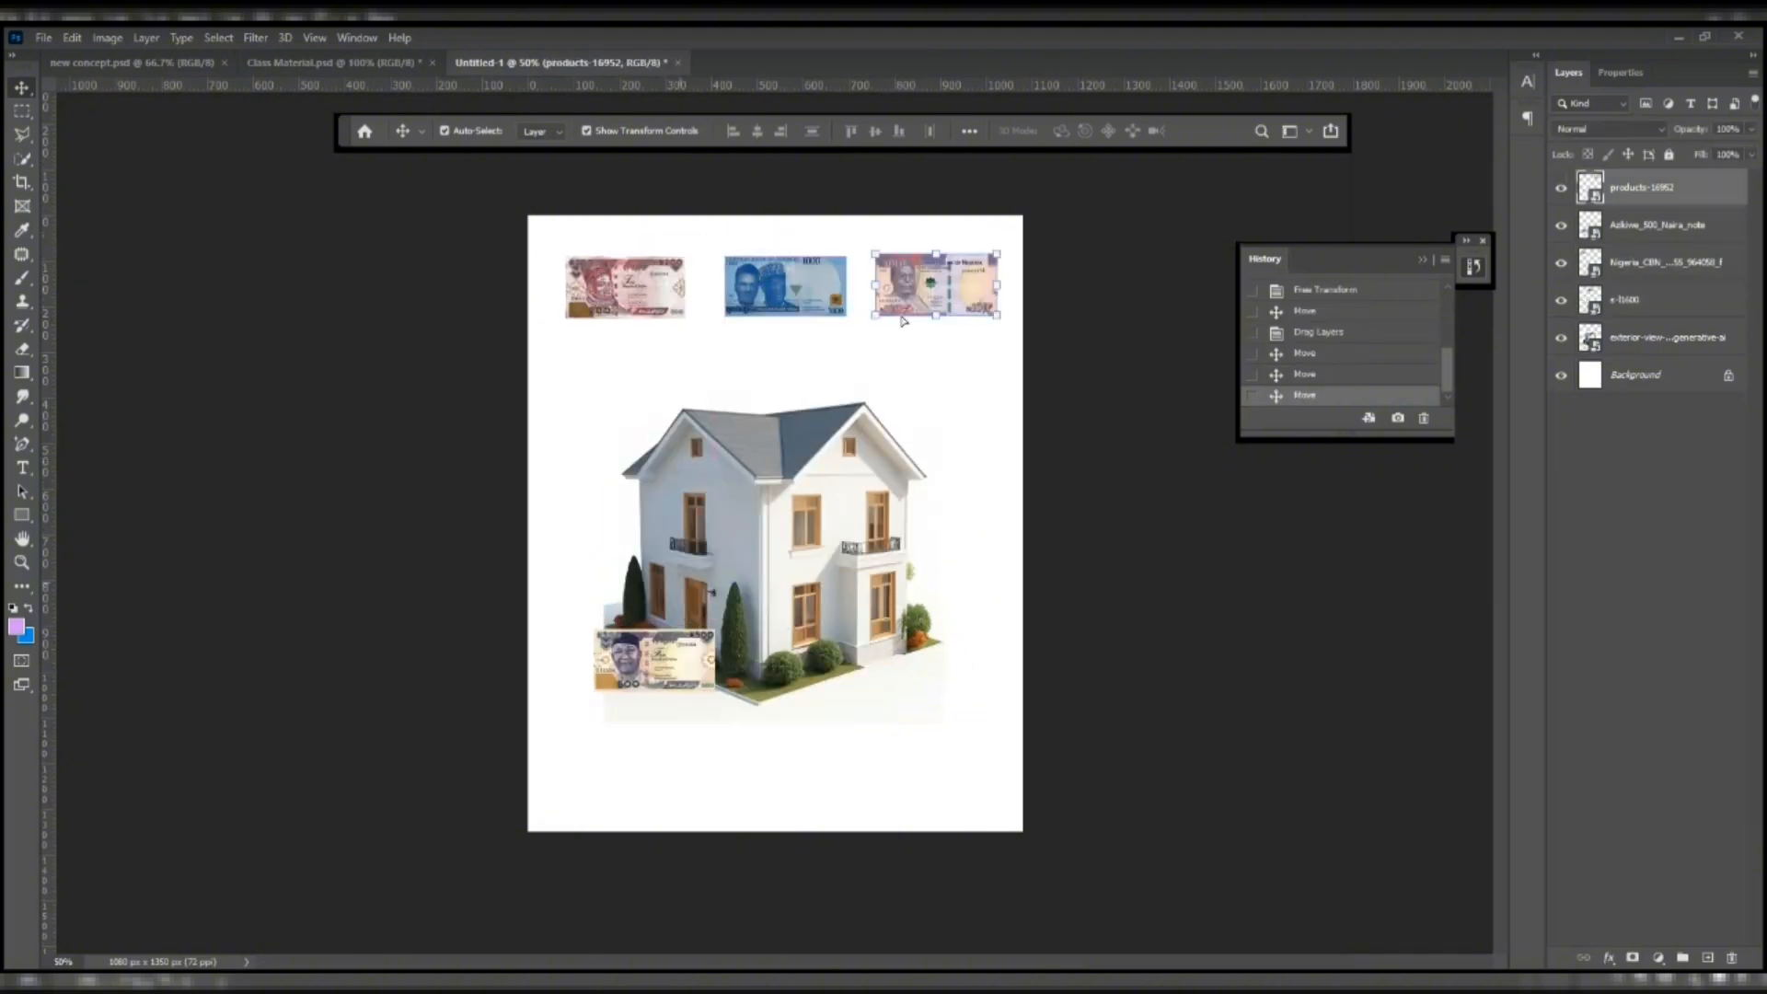
left_click_drag(641, 676, 630, 377)
left_click(1657, 337)
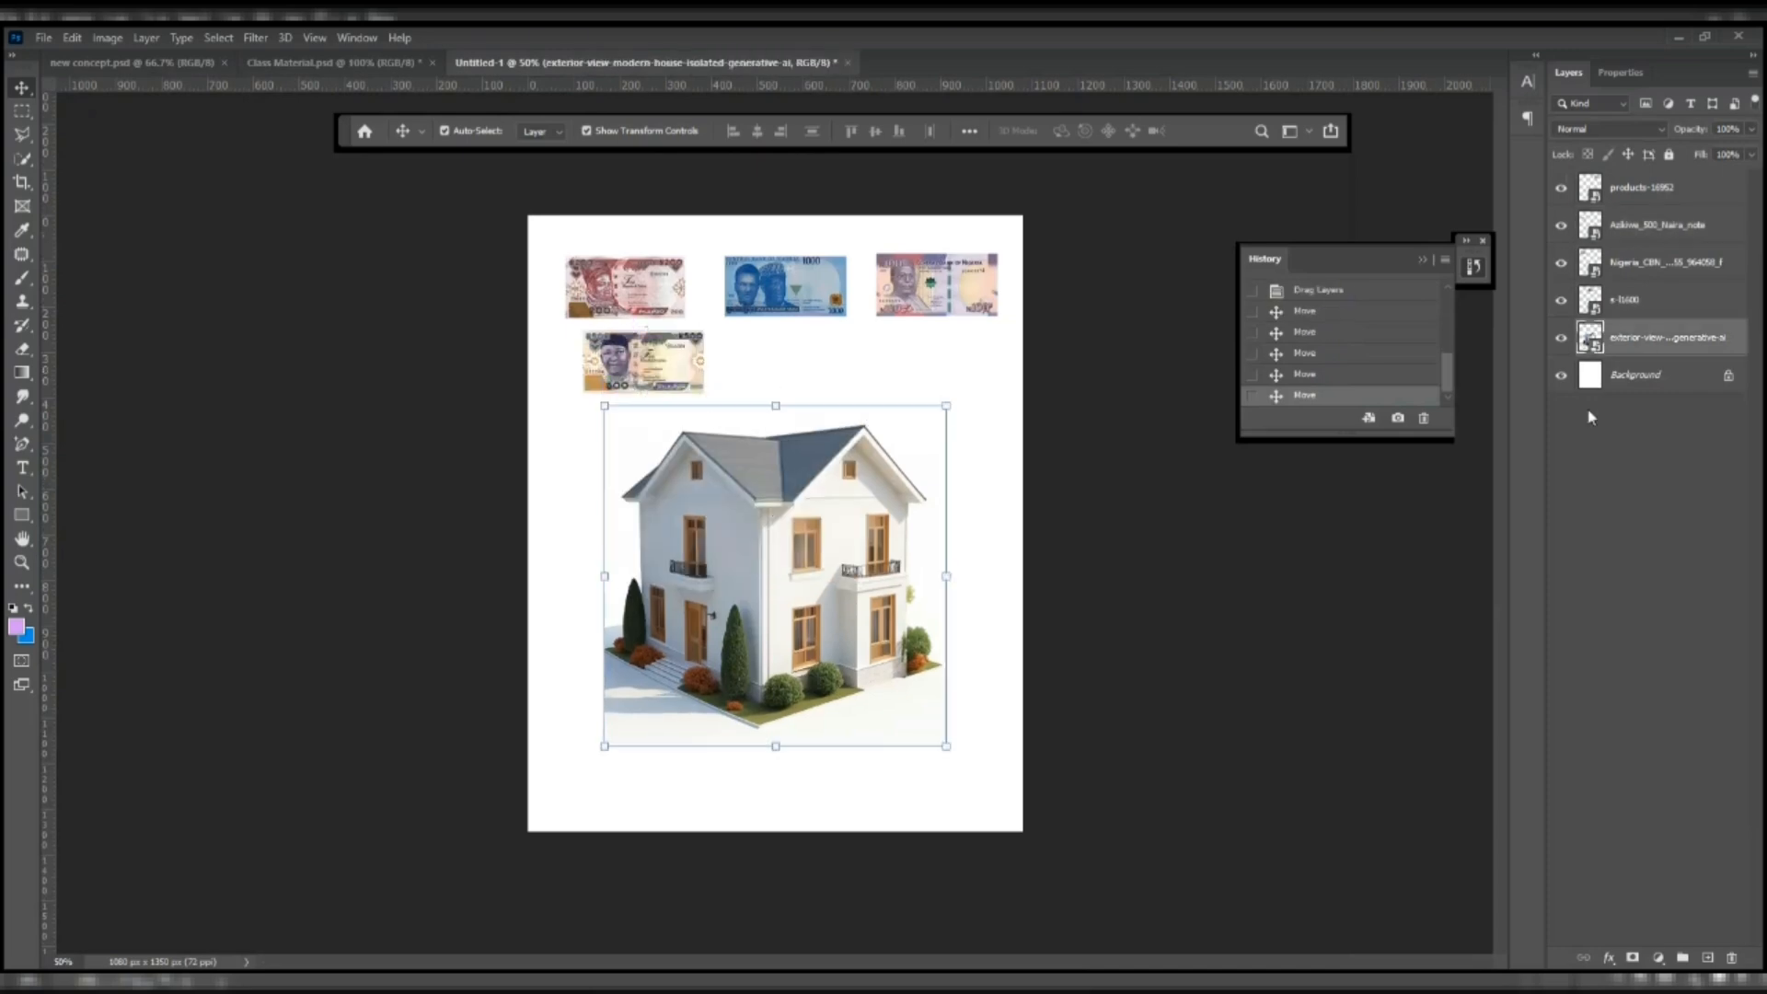
- Nudge the banknotes slightly upward, lining up the 200 naira note with the 500 note below it
left_click(683, 292)
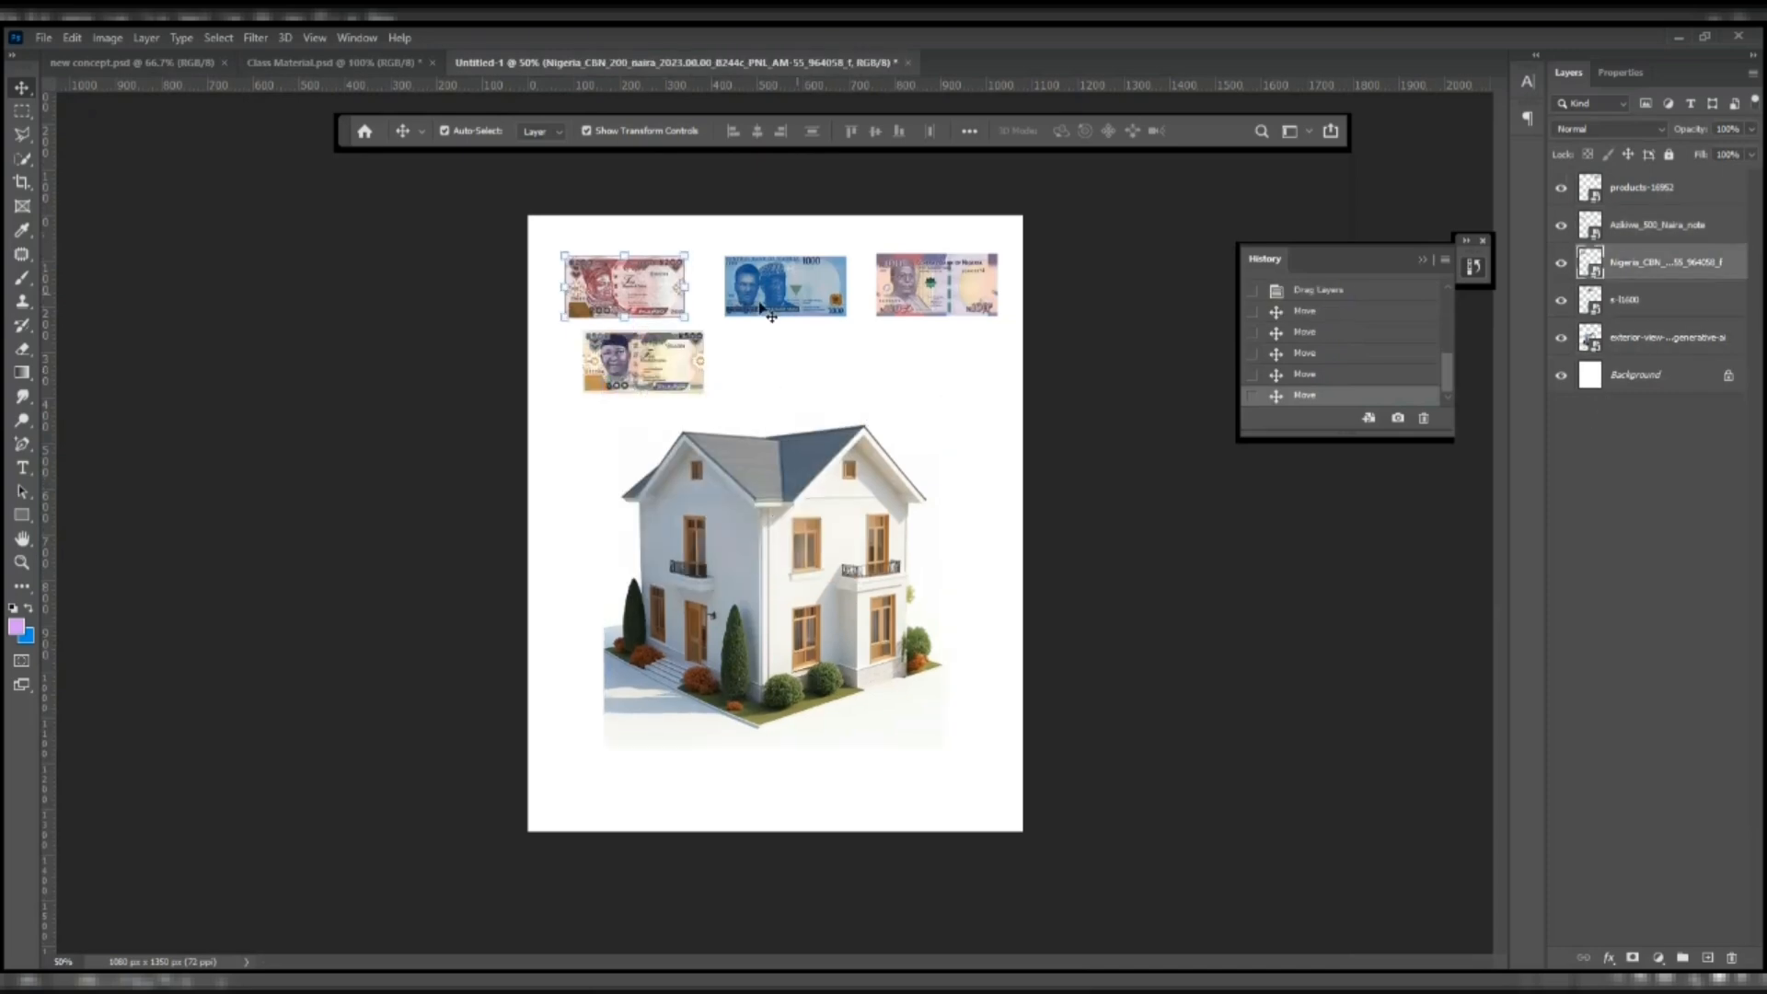
left_click(773, 299)
left_click(941, 281)
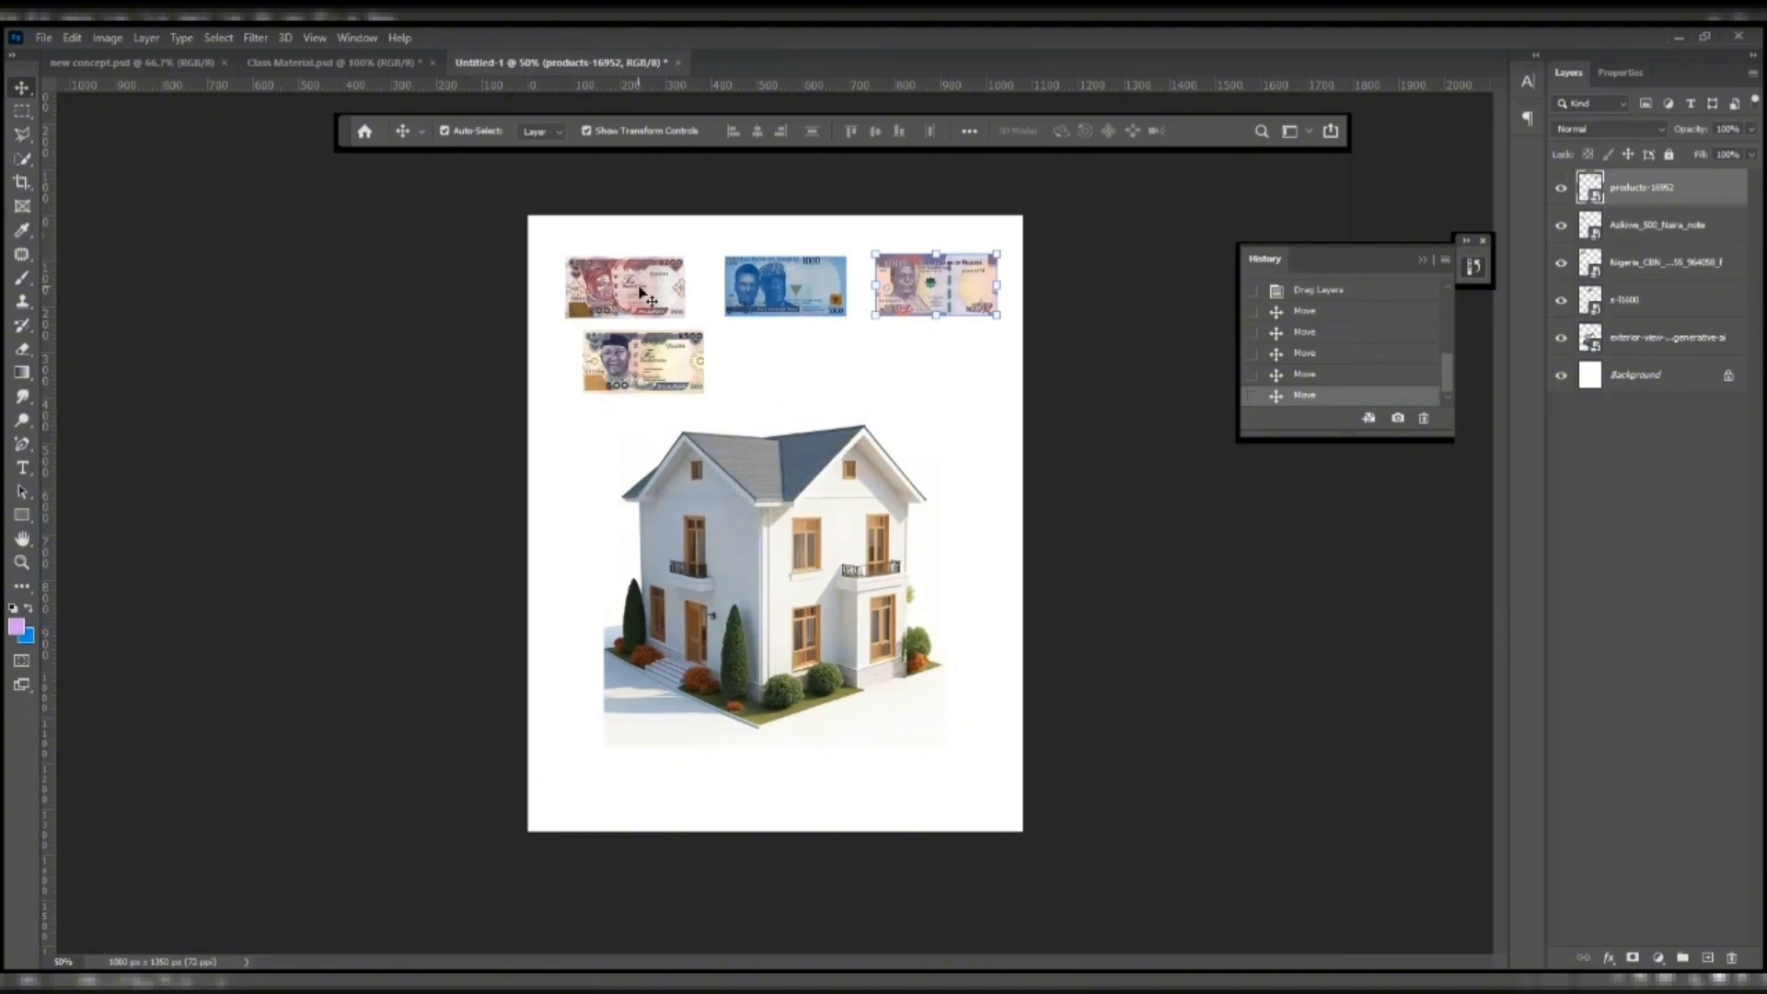
left_click_drag(640, 293, 657, 281)
left_click_drag(777, 293, 781, 284)
left_click_drag(920, 298, 920, 291)
left_click_drag(644, 363, 645, 350)
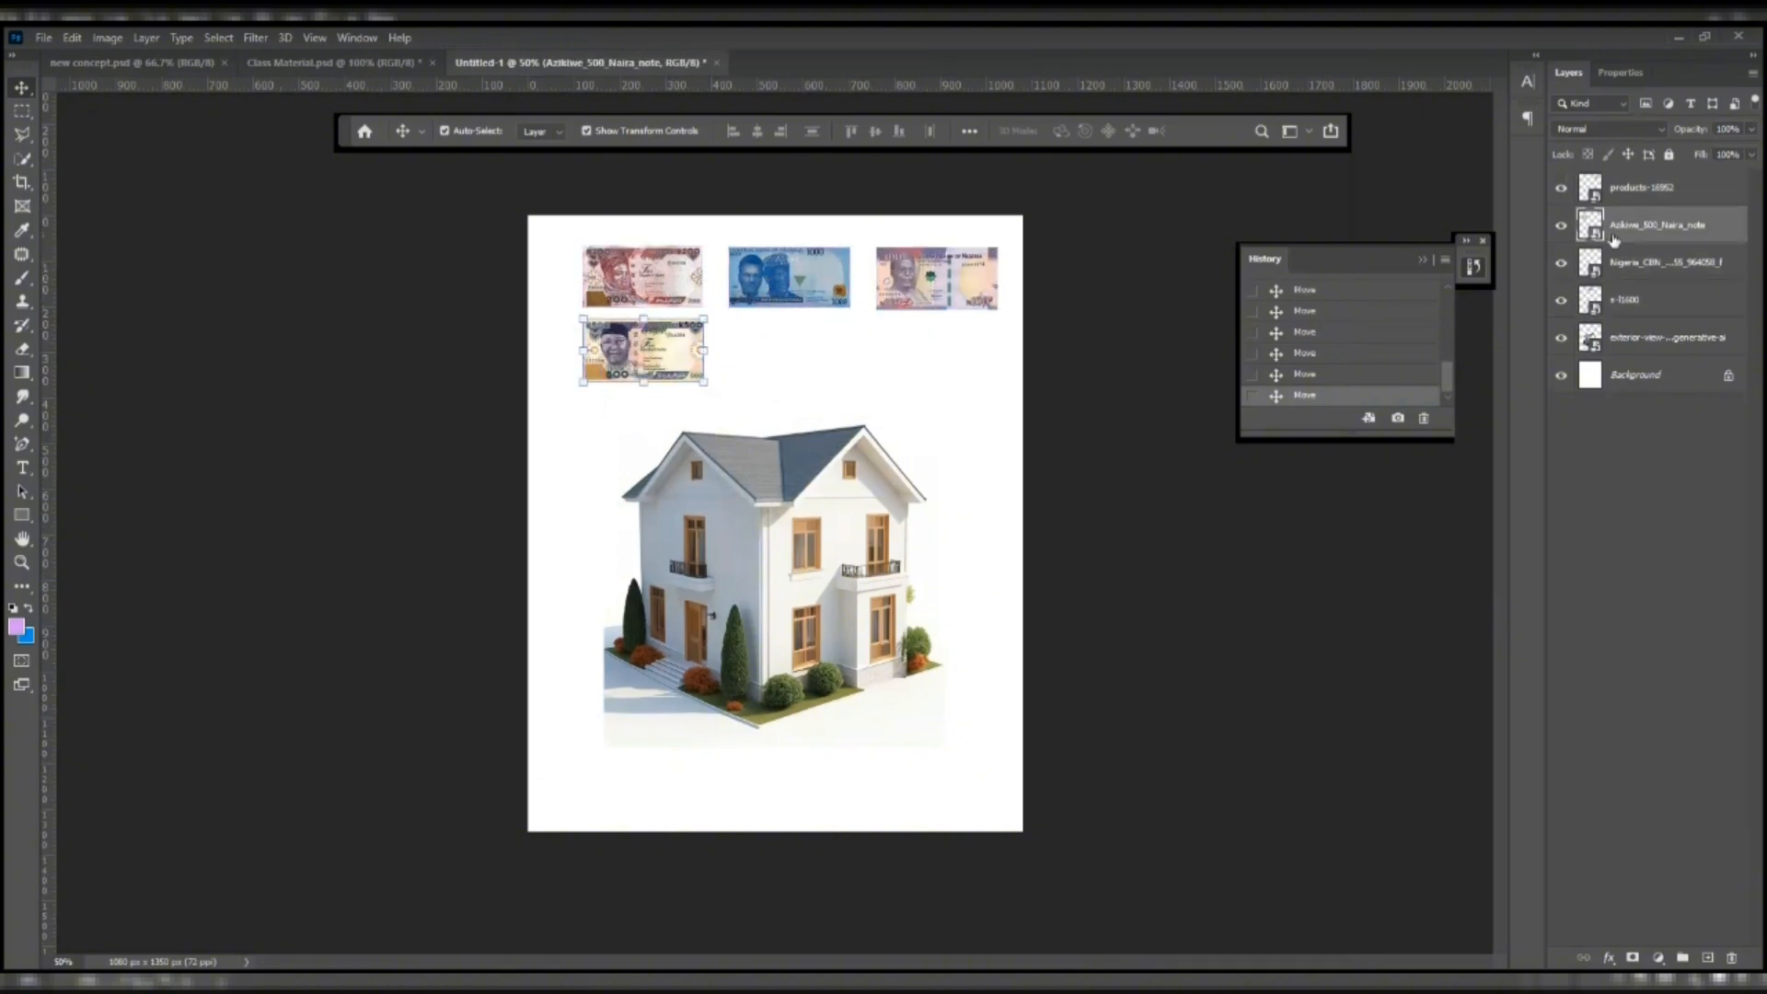
- Add an empty layer directly above the house layer and name it "Money Manipulation"
left_click(750, 508)
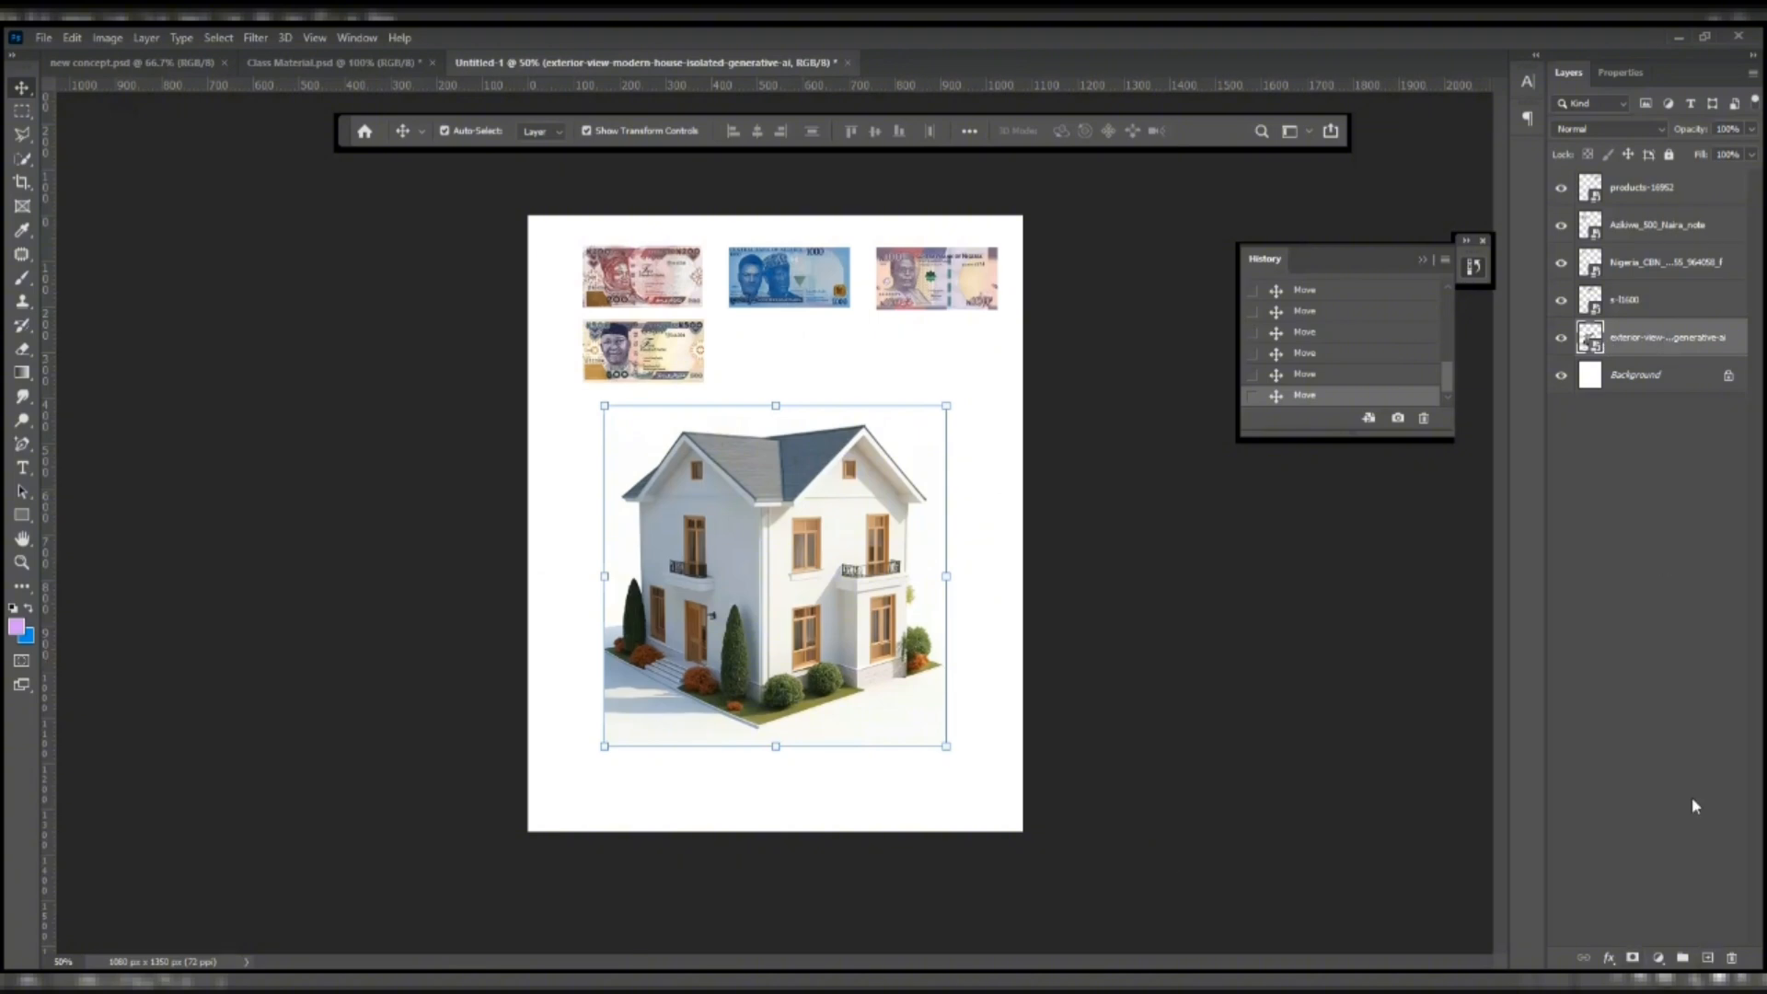
left_click(1708, 959)
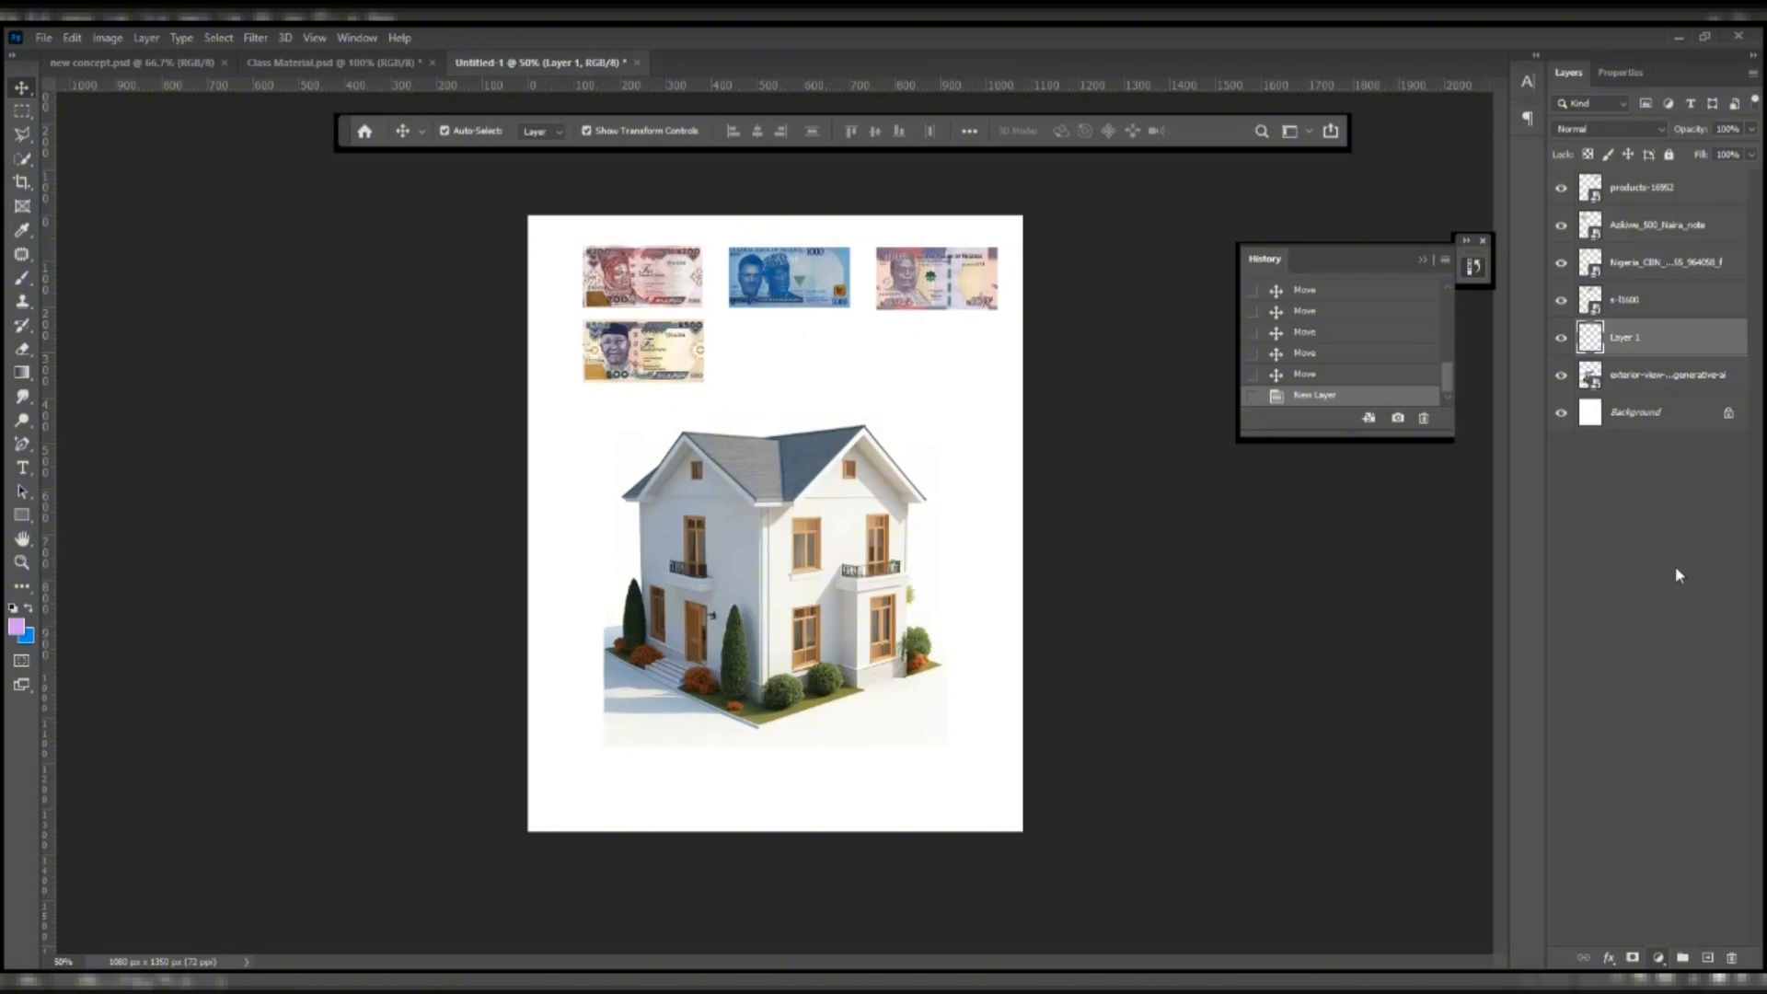
double_click(1629, 338)
key("BackSpace")
type("Money Manipulation")
key("Return")
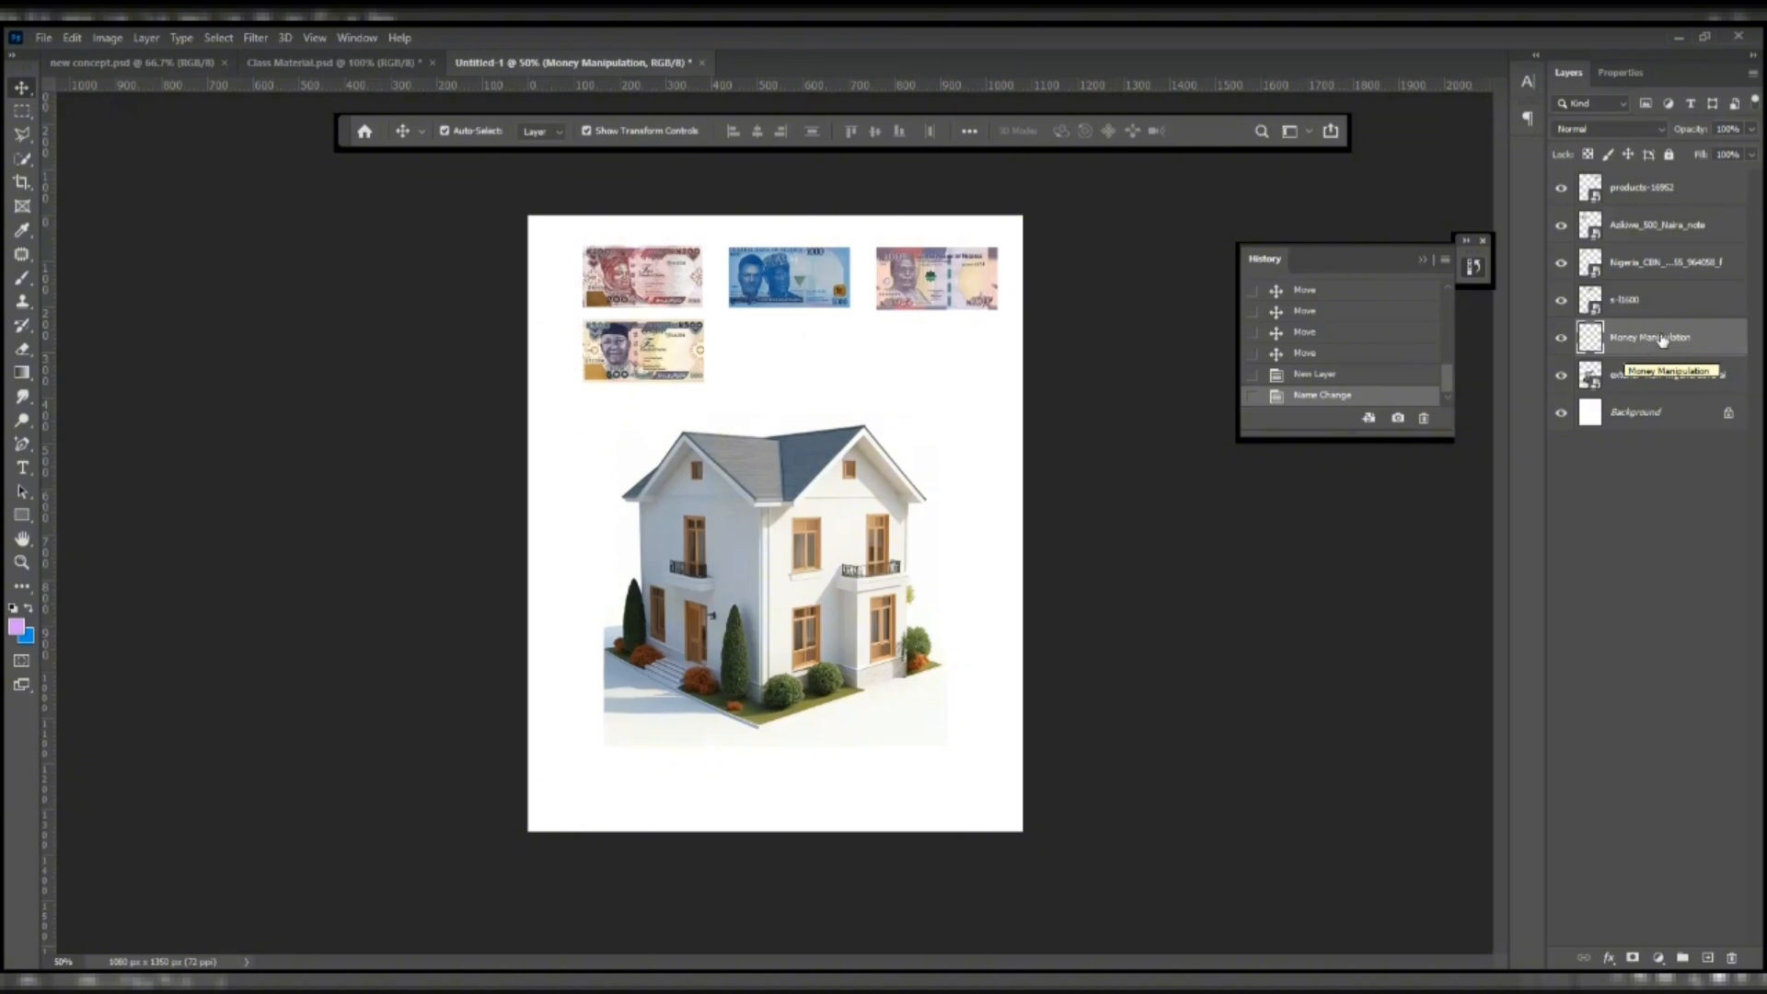
- Move the house slightly up the page, keeping it horizontally centred
left_click(837, 555)
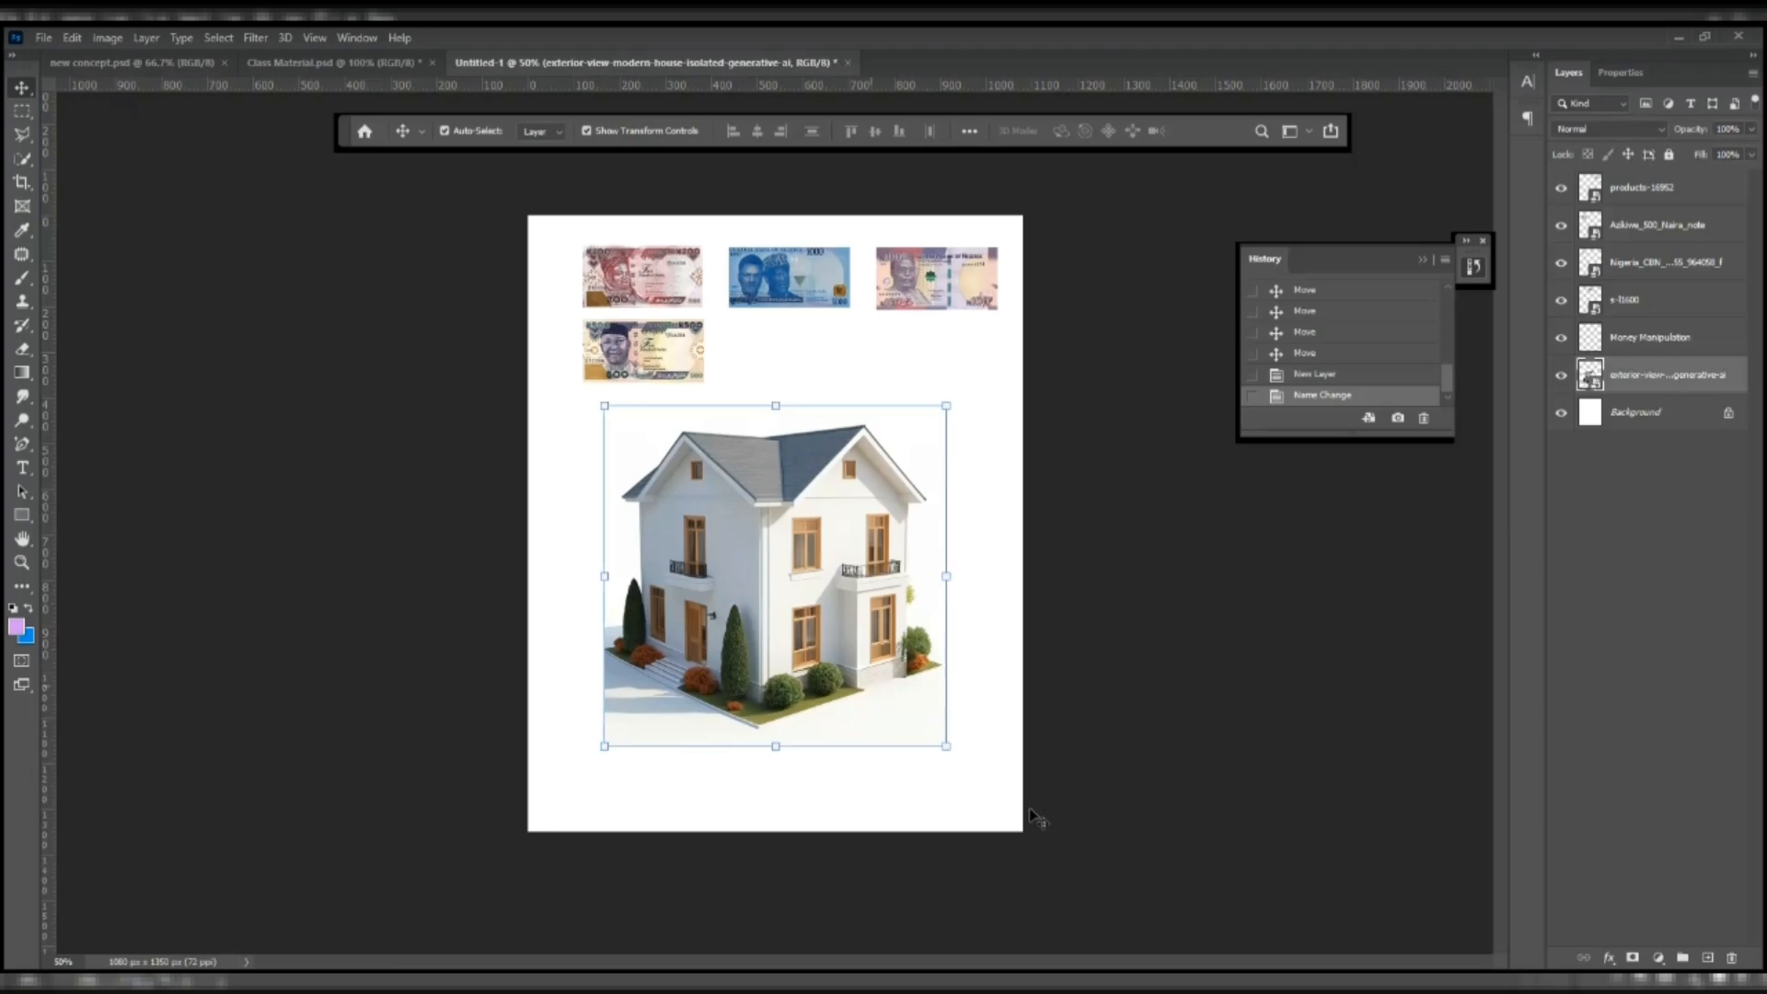
left_click_drag(806, 562, 806, 535)
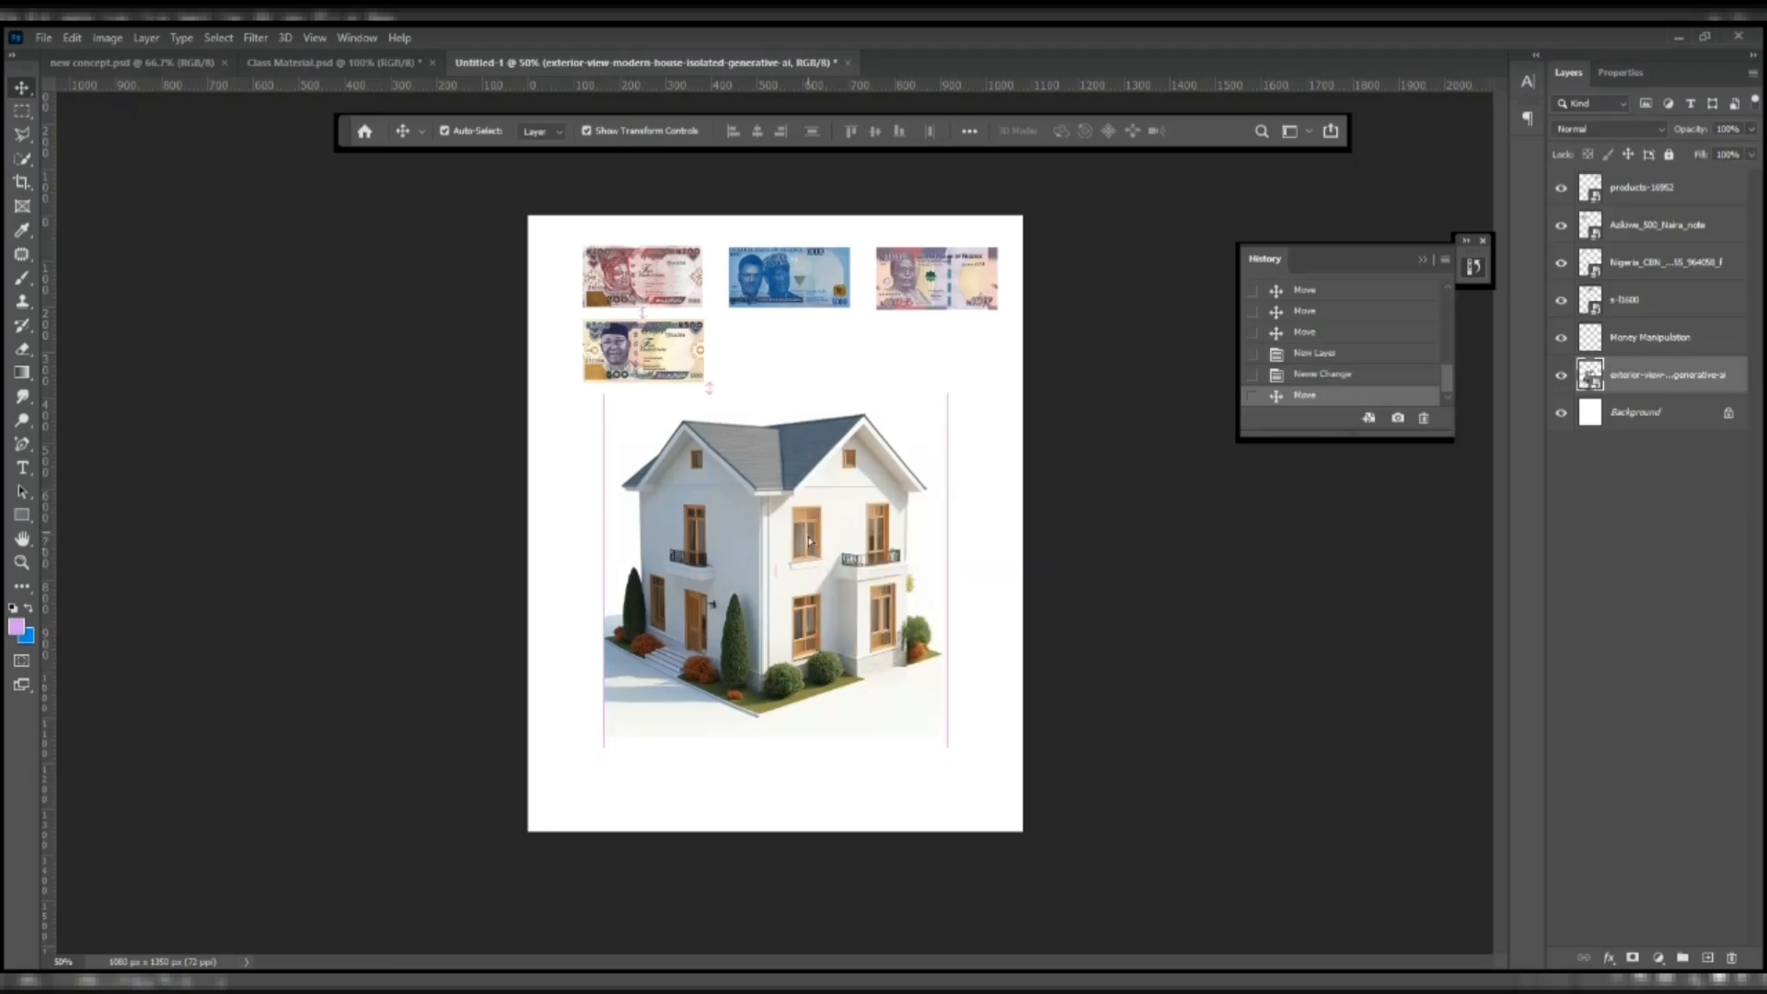
left_click(1101, 540)
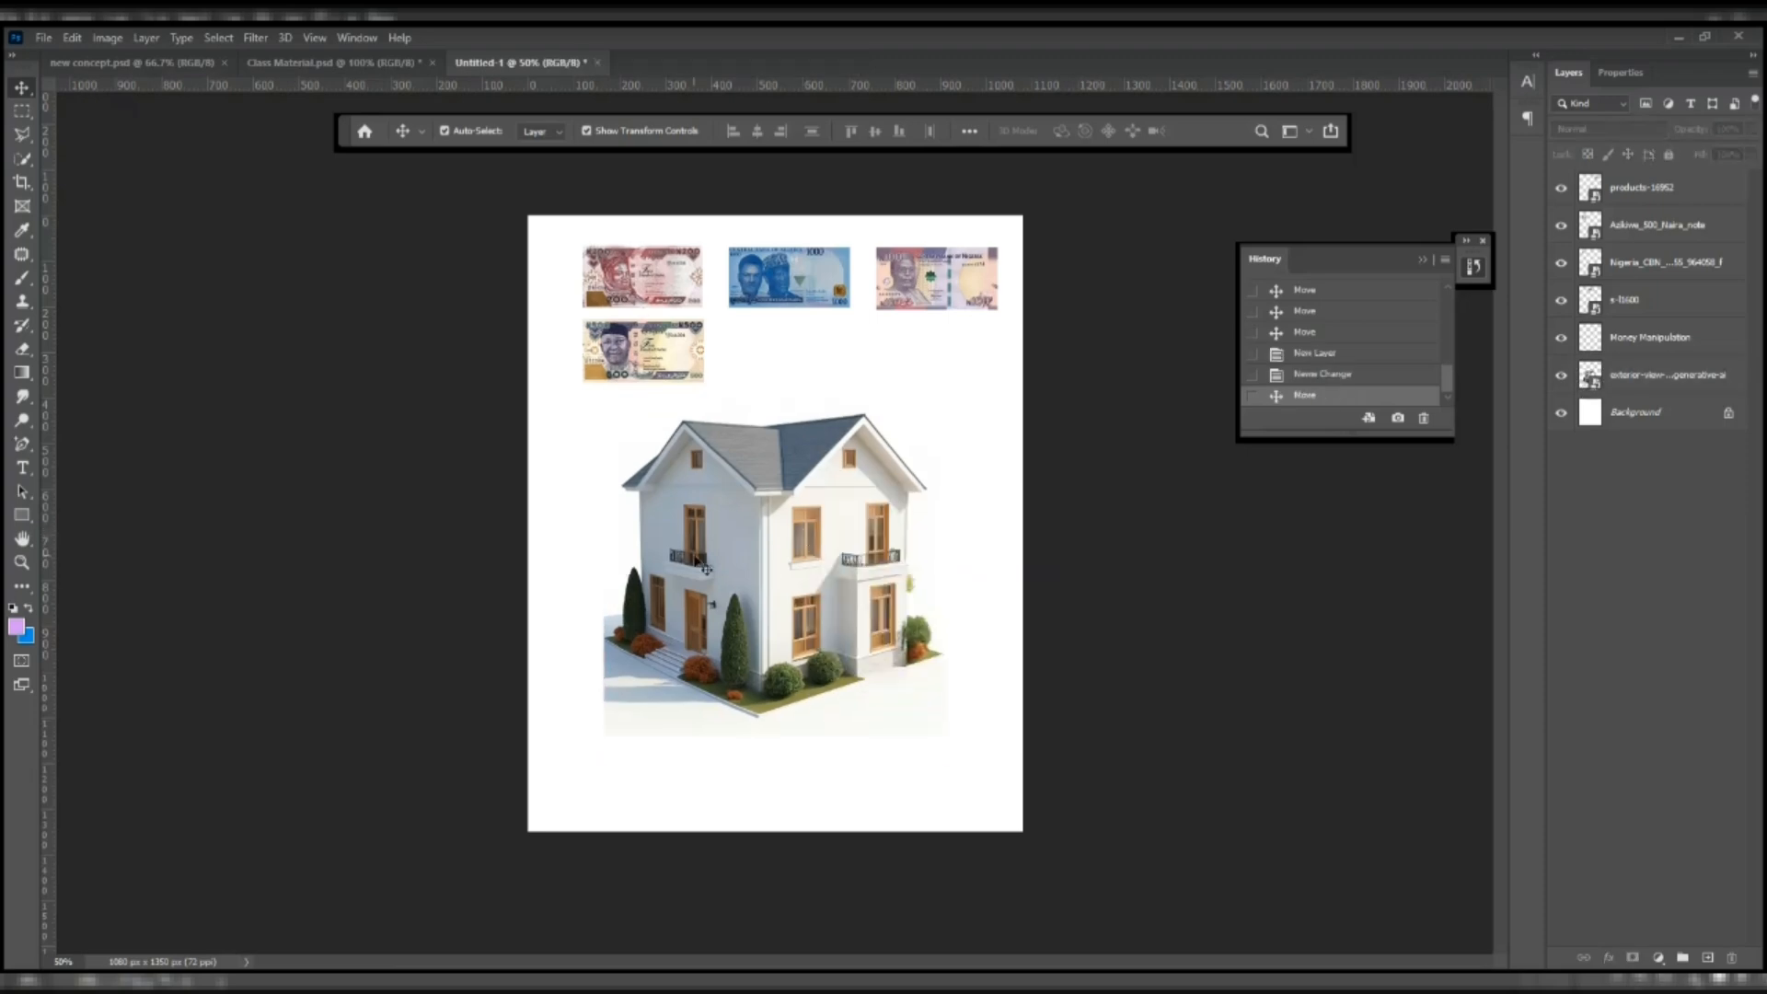
left_click(783, 607)
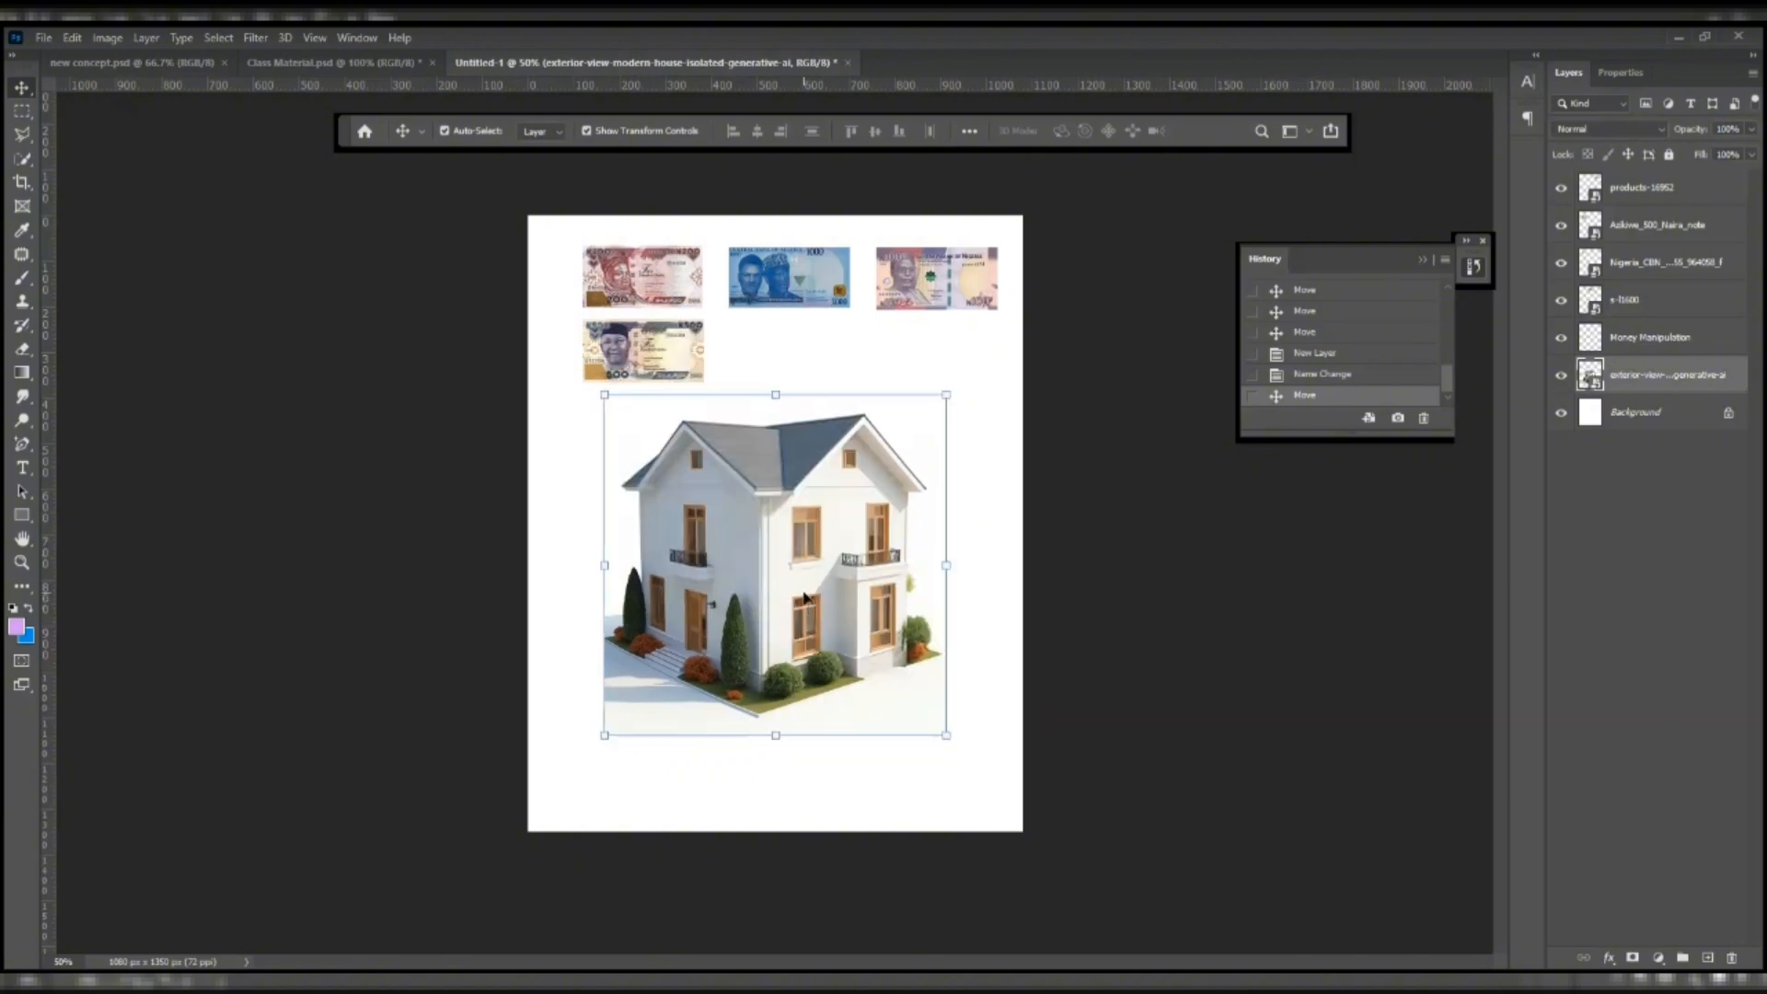
left_click(1127, 498)
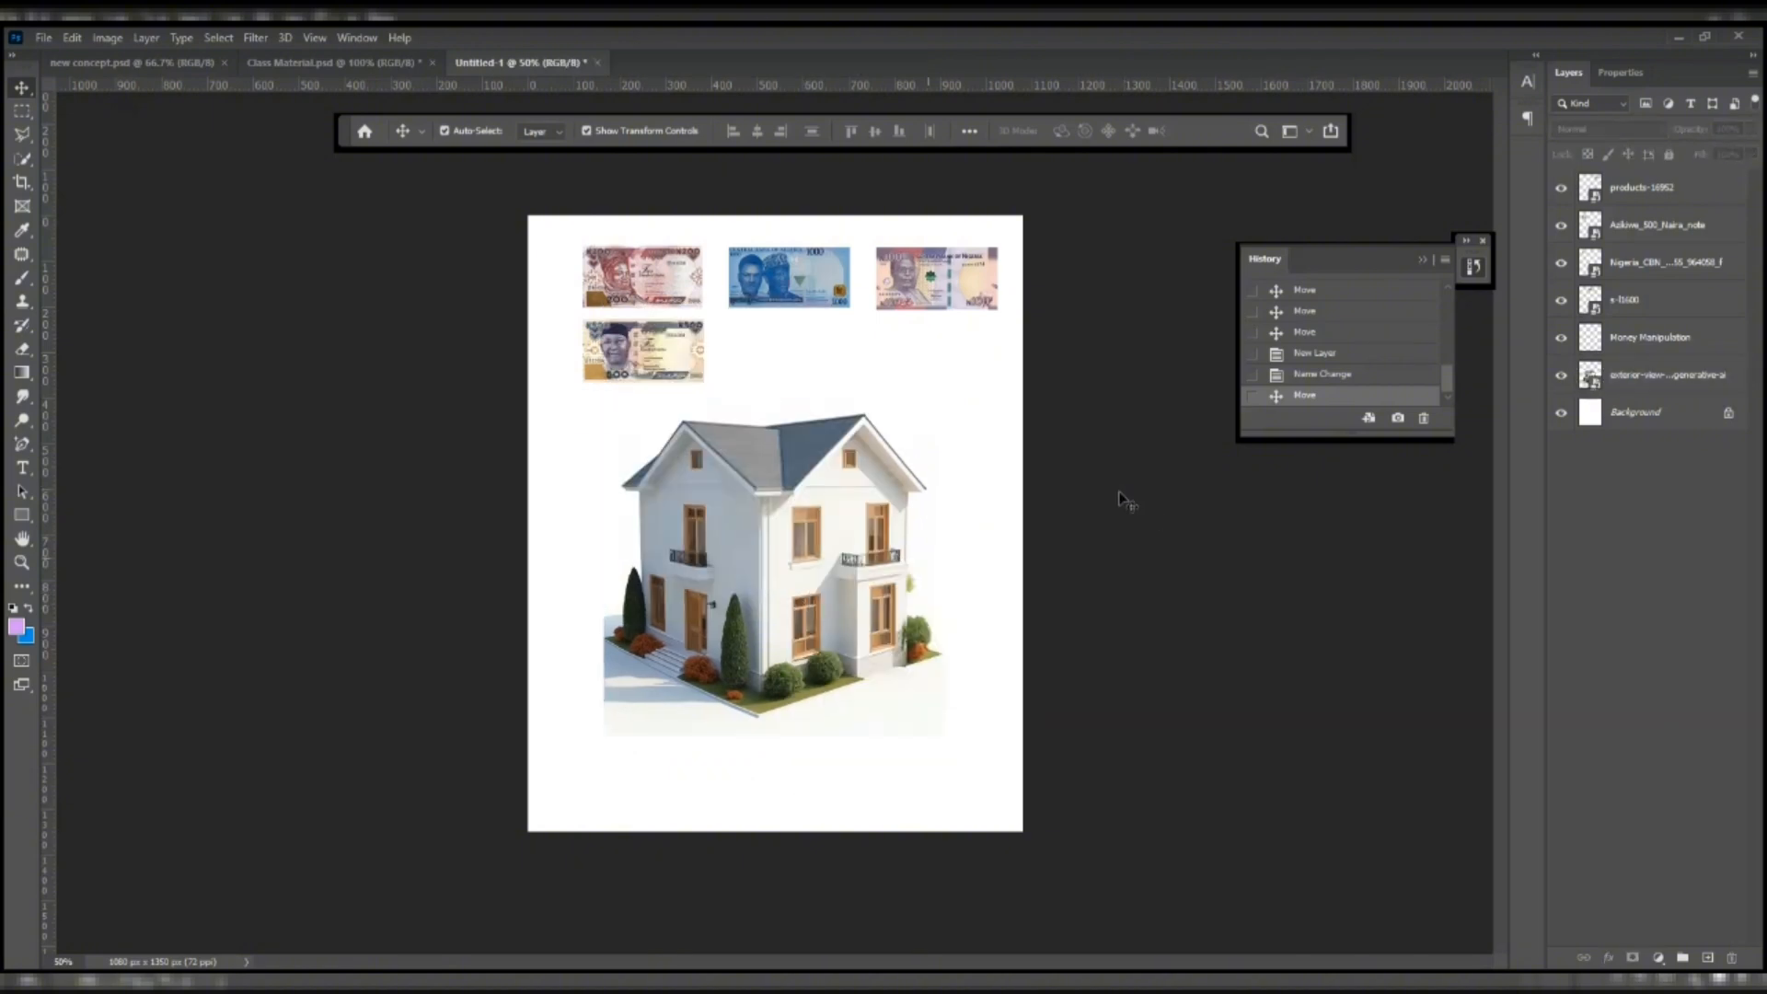
left_click(845, 570)
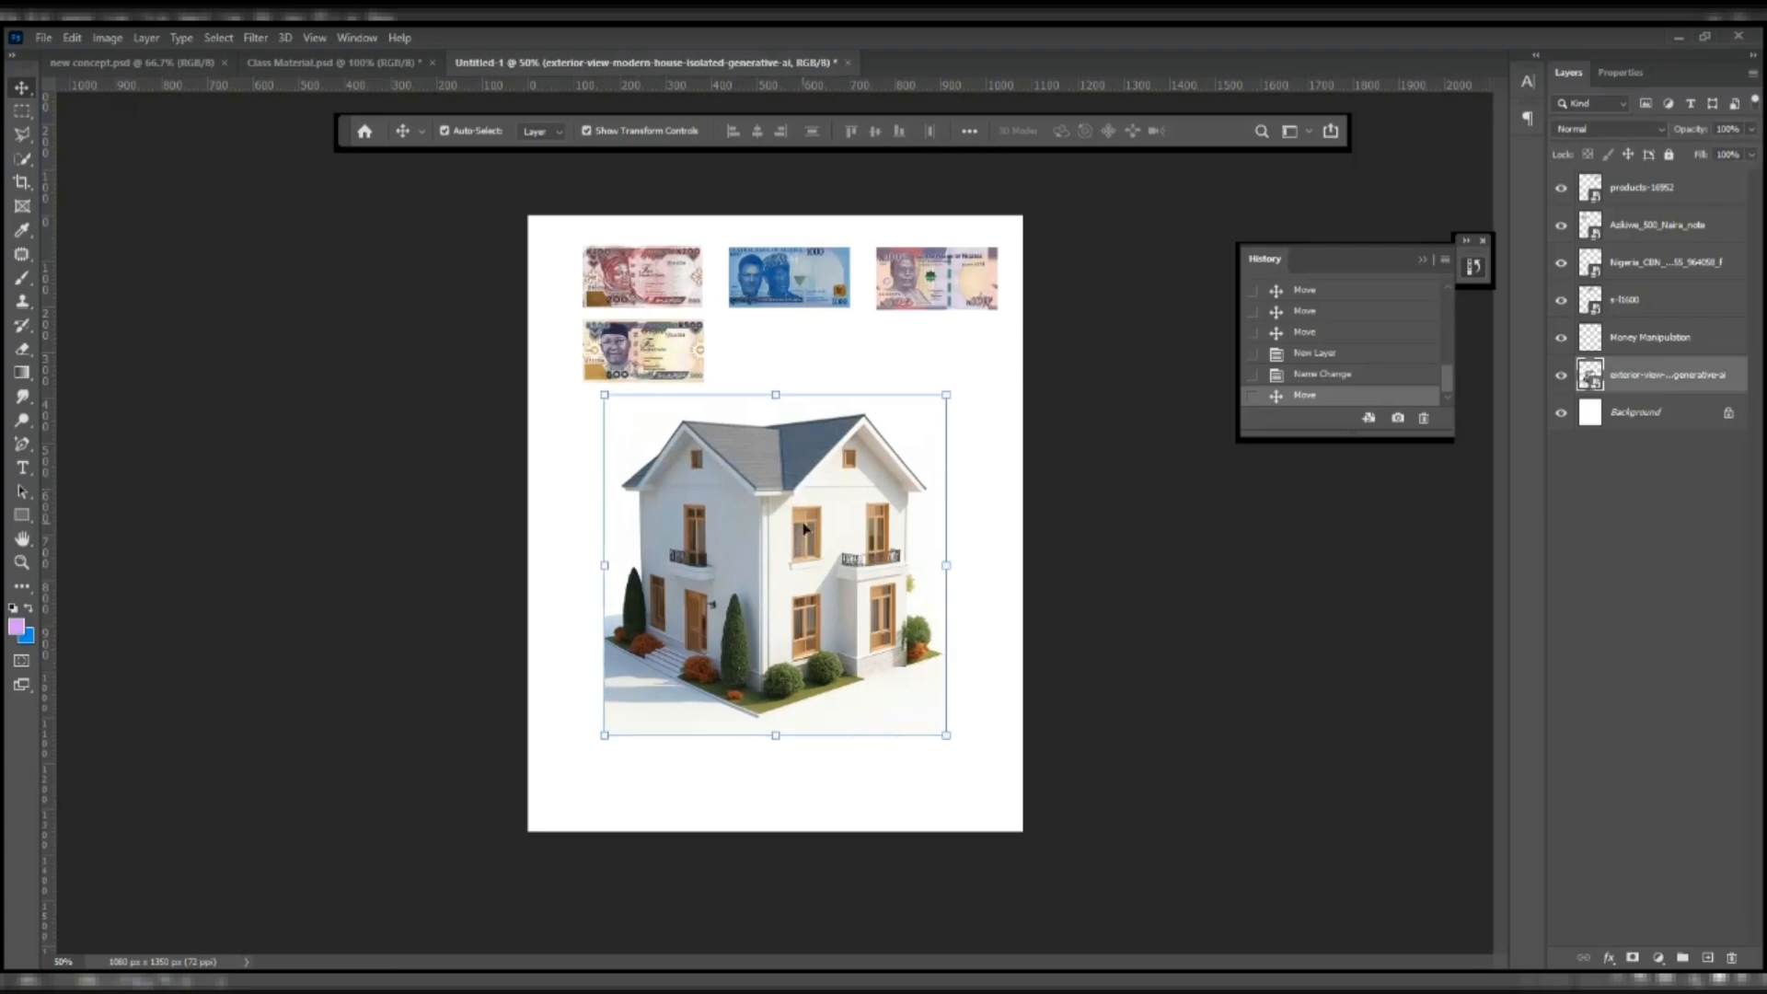
- Unlock the background into a regular layer and fill it with the lilac foreground colour
left_click(1729, 412)
left_click(1124, 489)
left_click(790, 485)
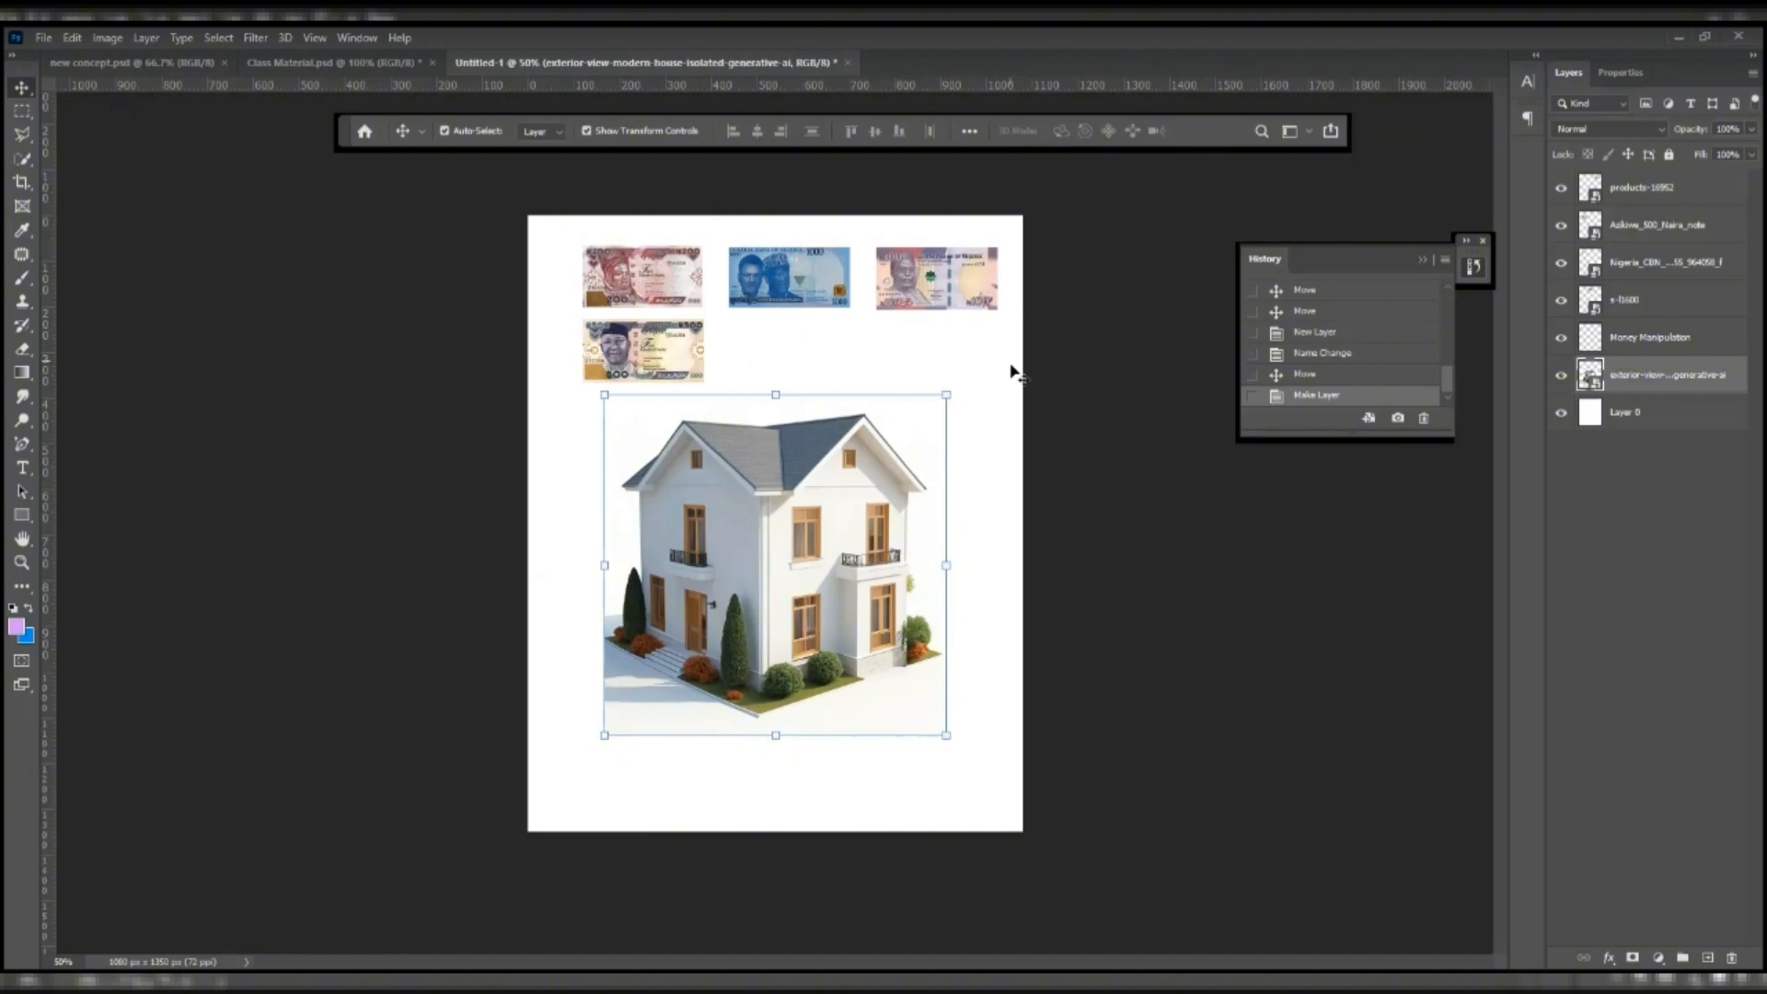
left_click(1652, 425)
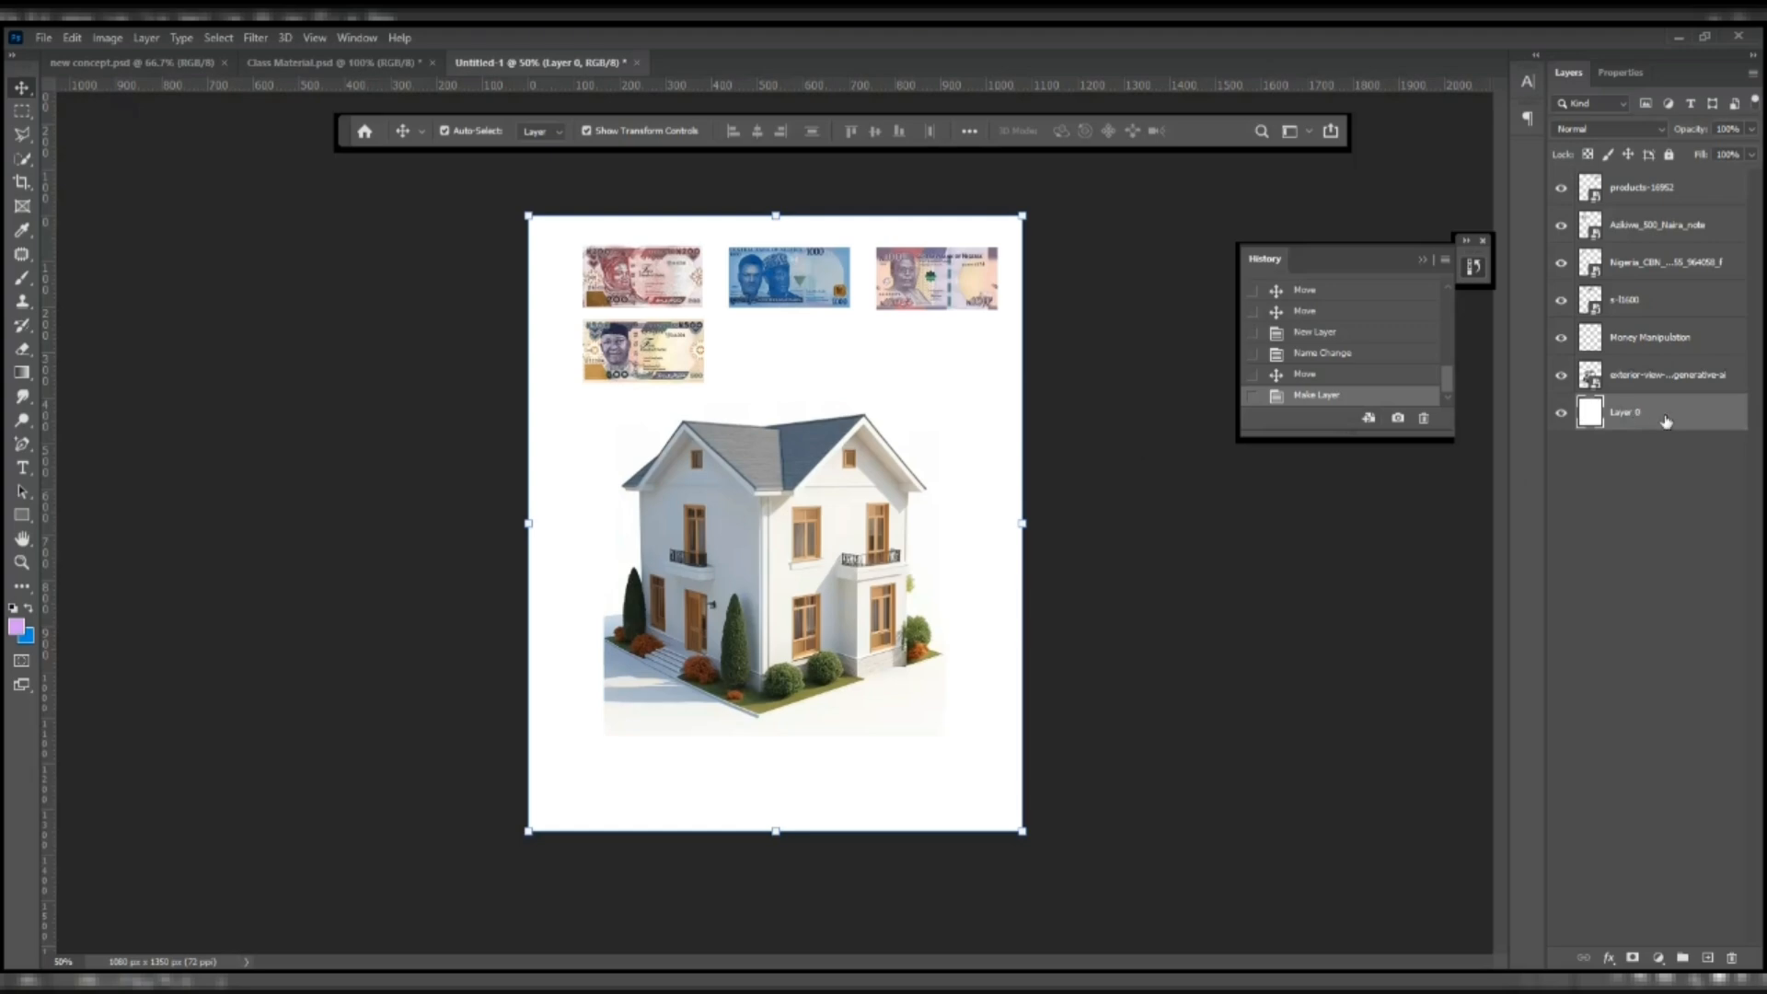
key("alt+Delete")
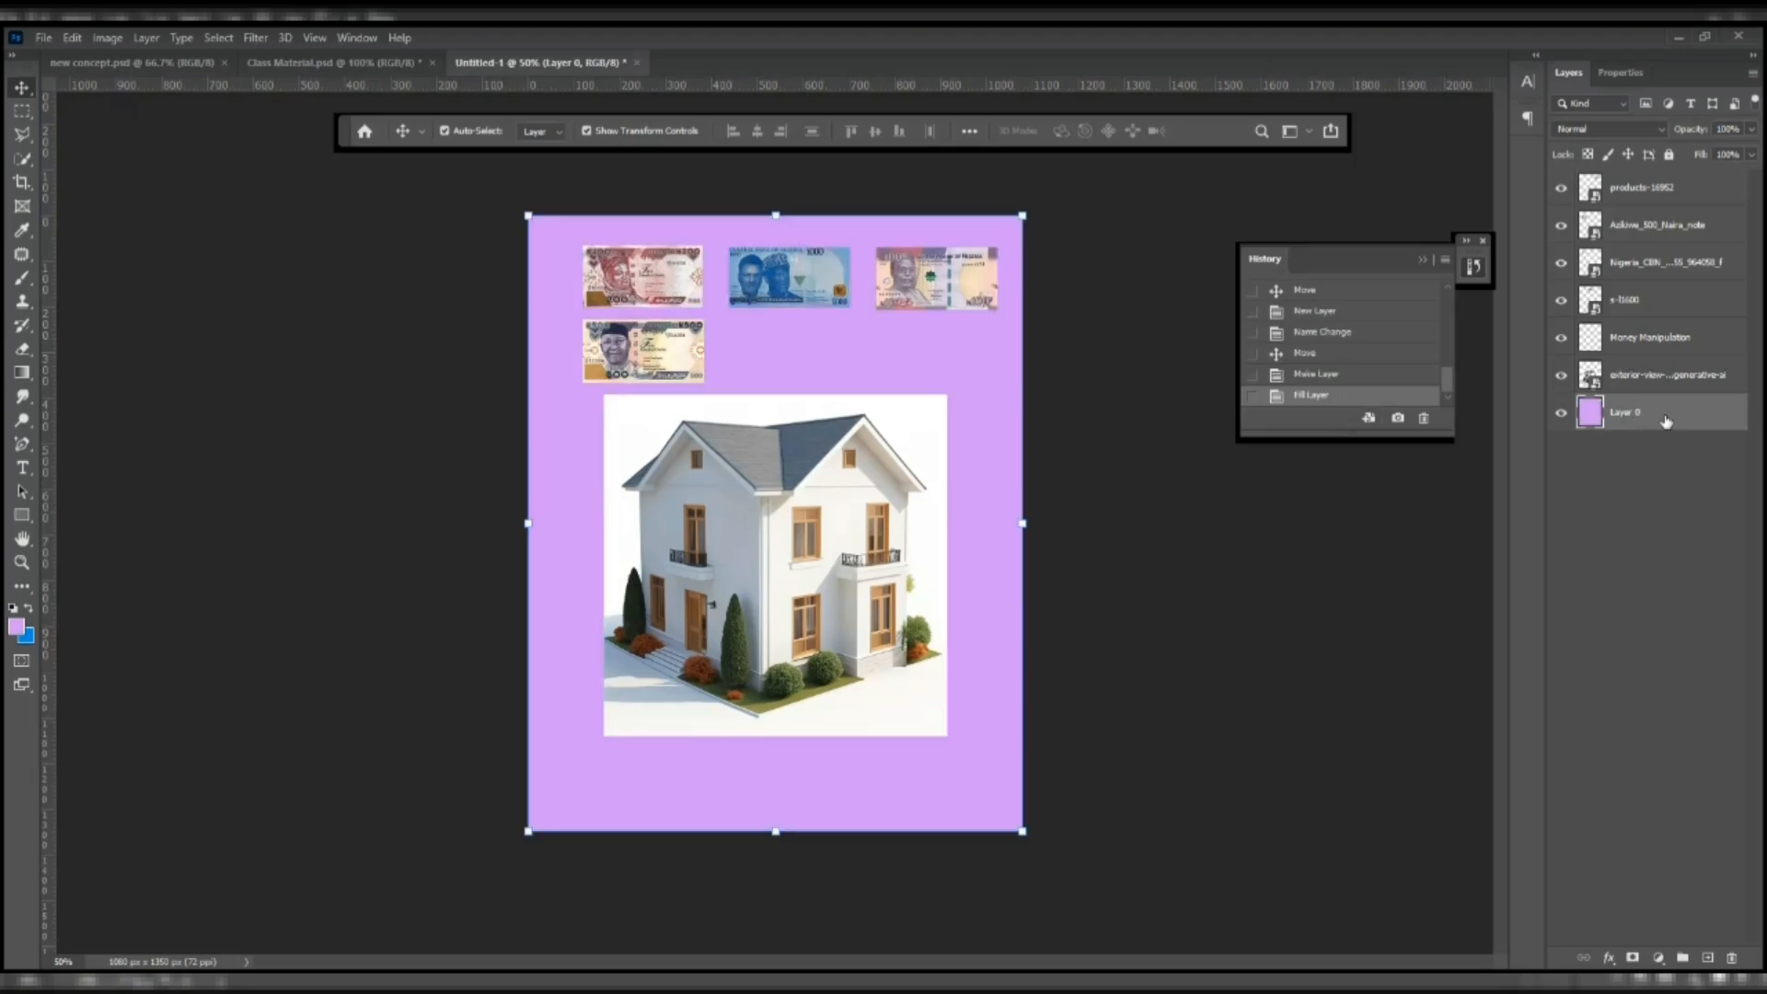
- Select the house on its image layer with the Quick Selection tool's Select Subject command
left_click(1059, 567)
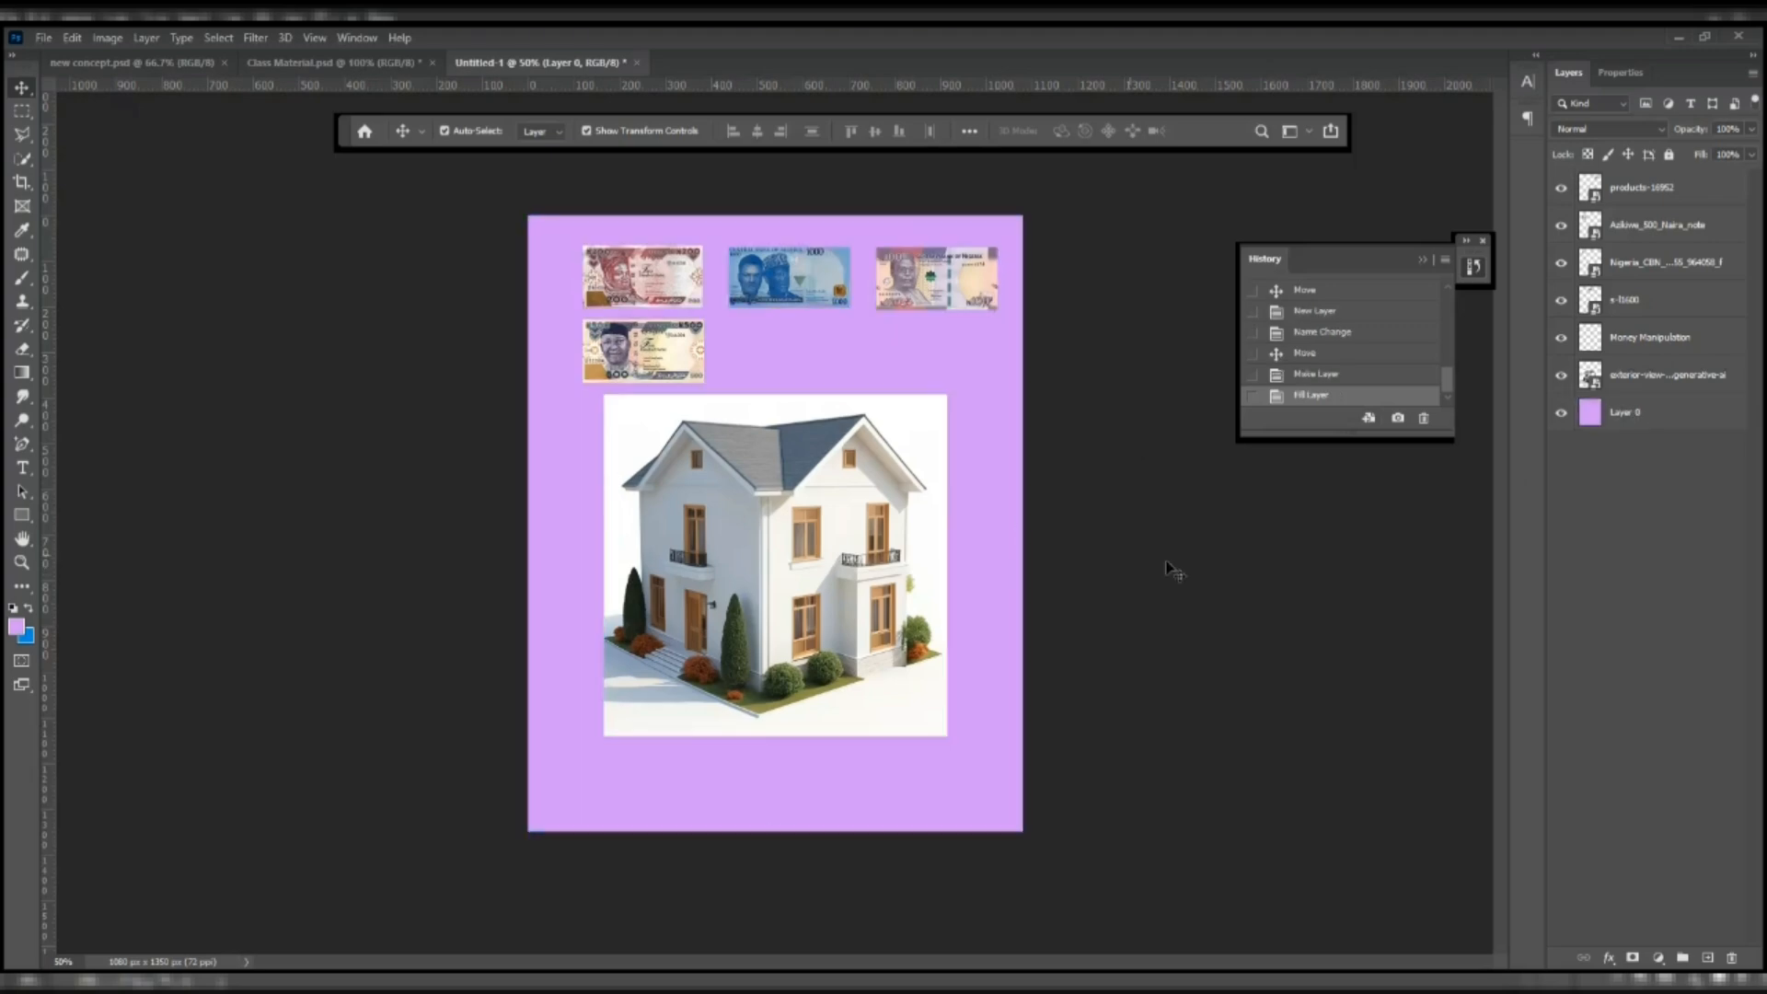
left_click(879, 492)
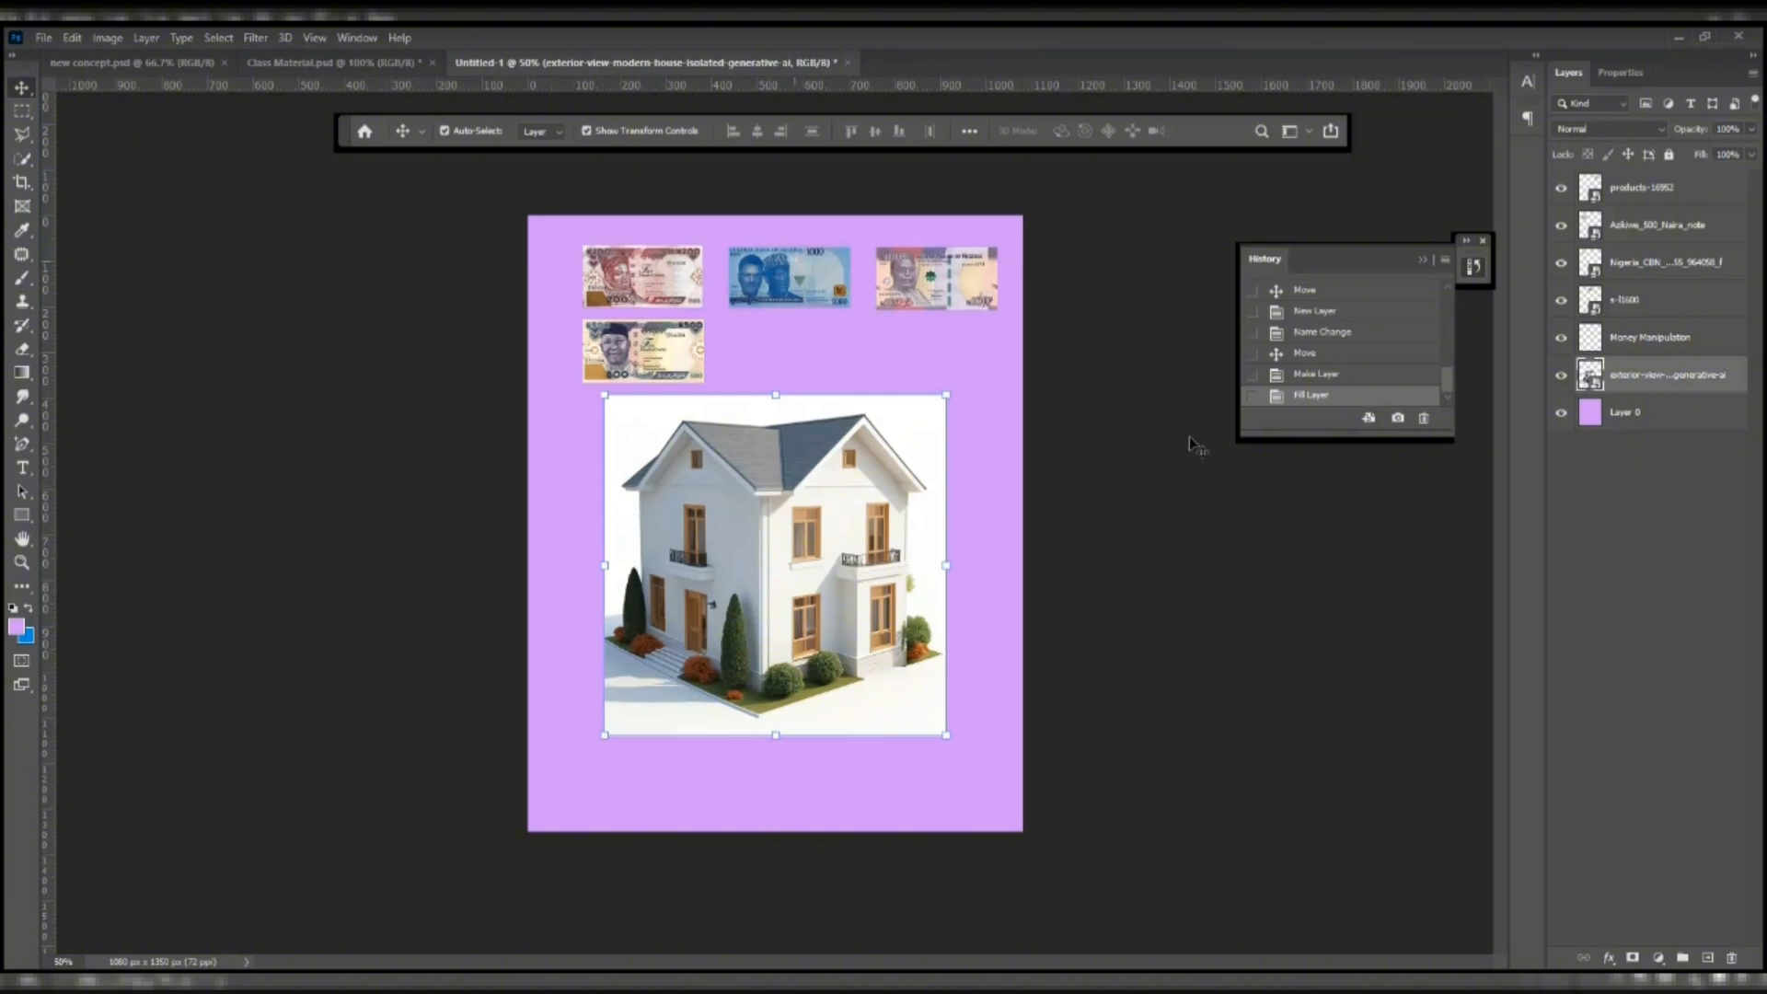
left_click(23, 164)
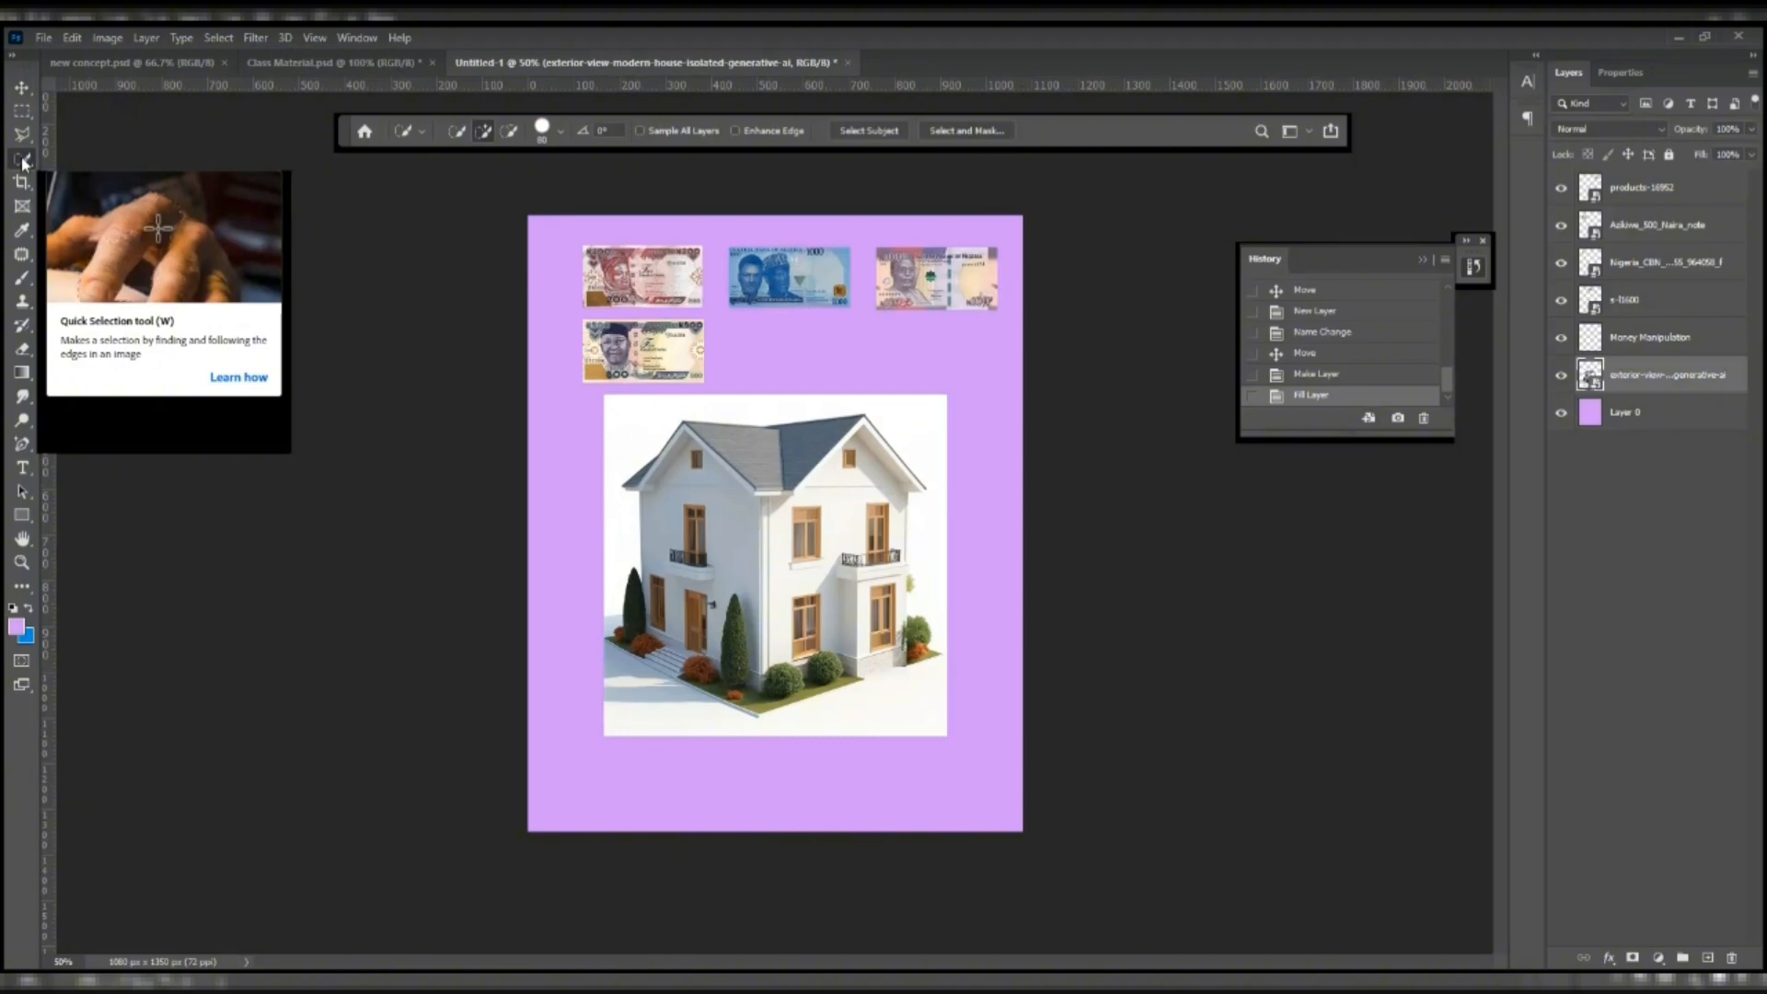
right_click(23, 164)
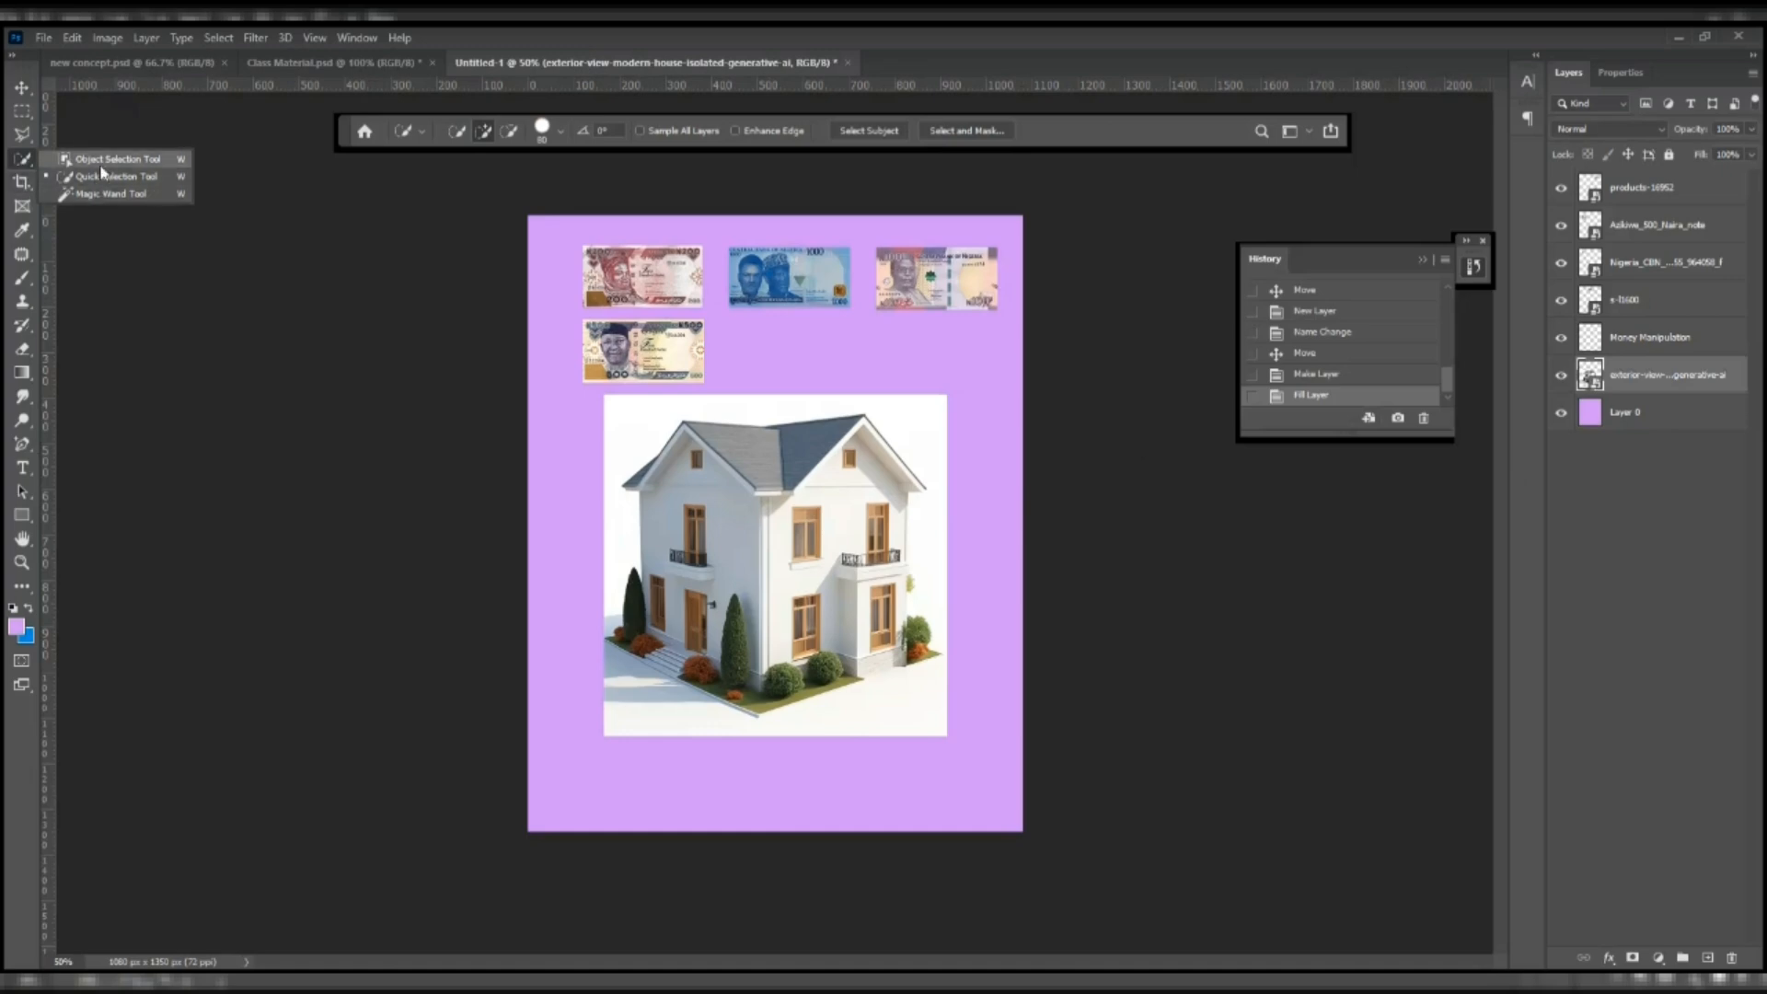
left_click(66, 177)
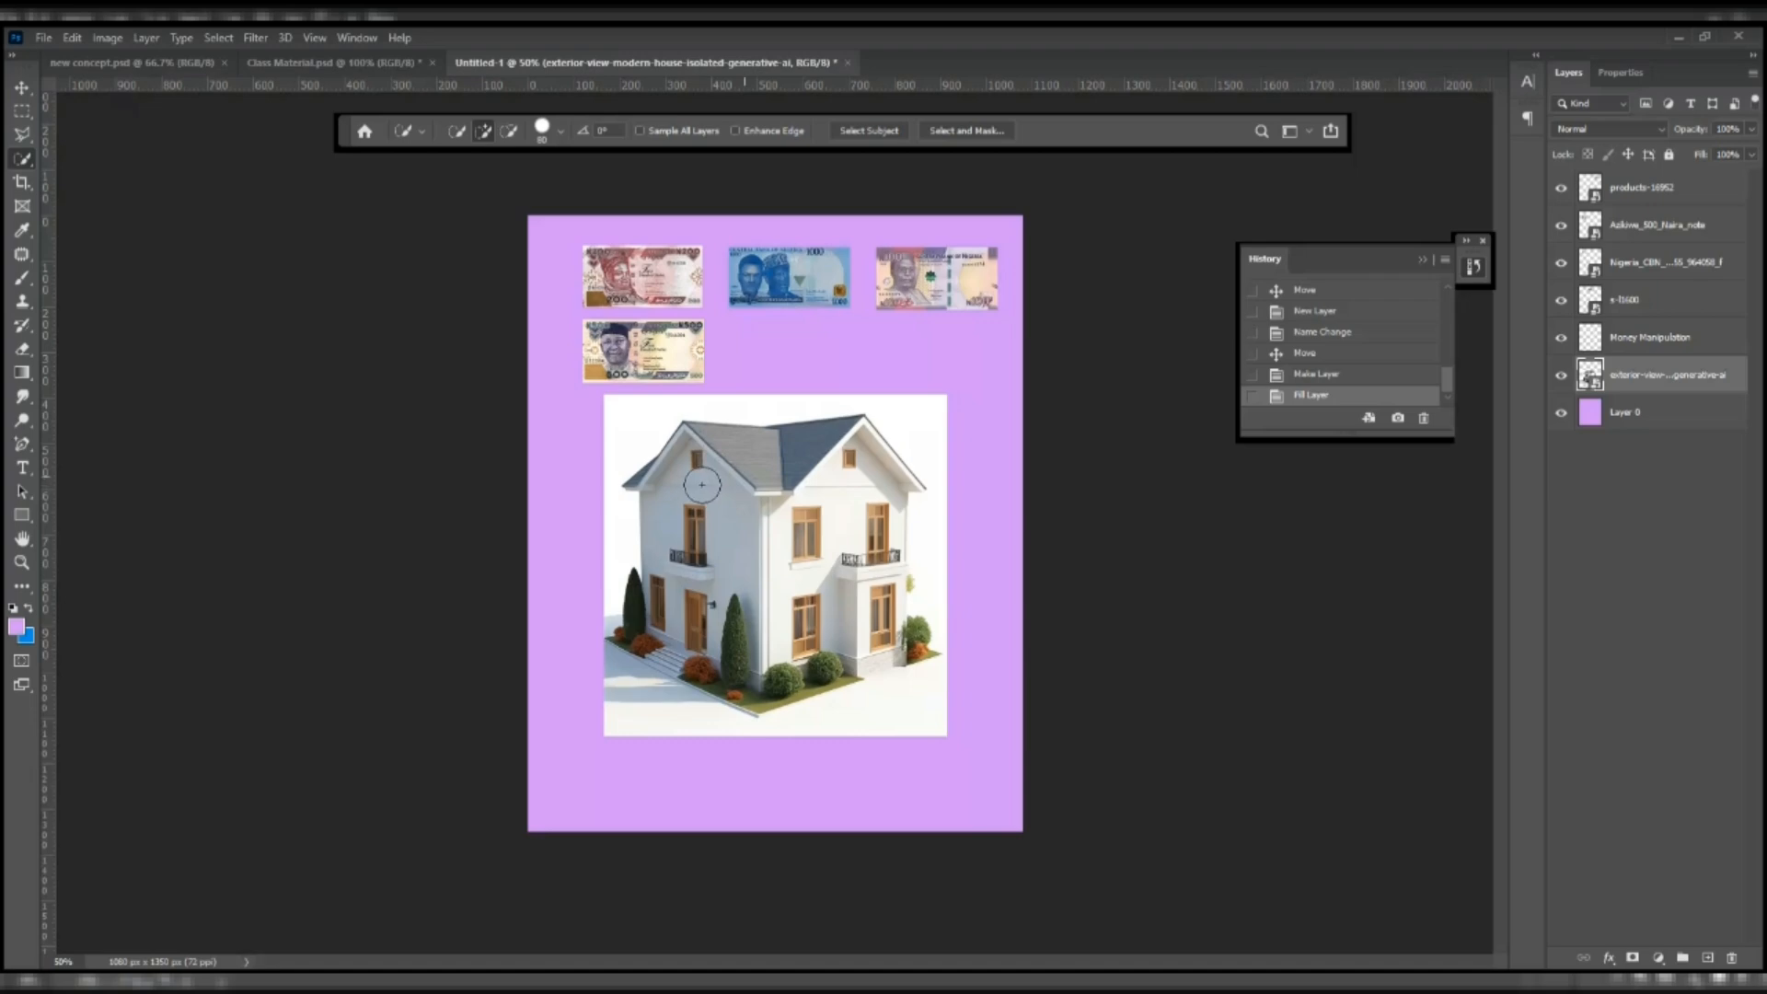
left_click(23, 134)
right_click(23, 134)
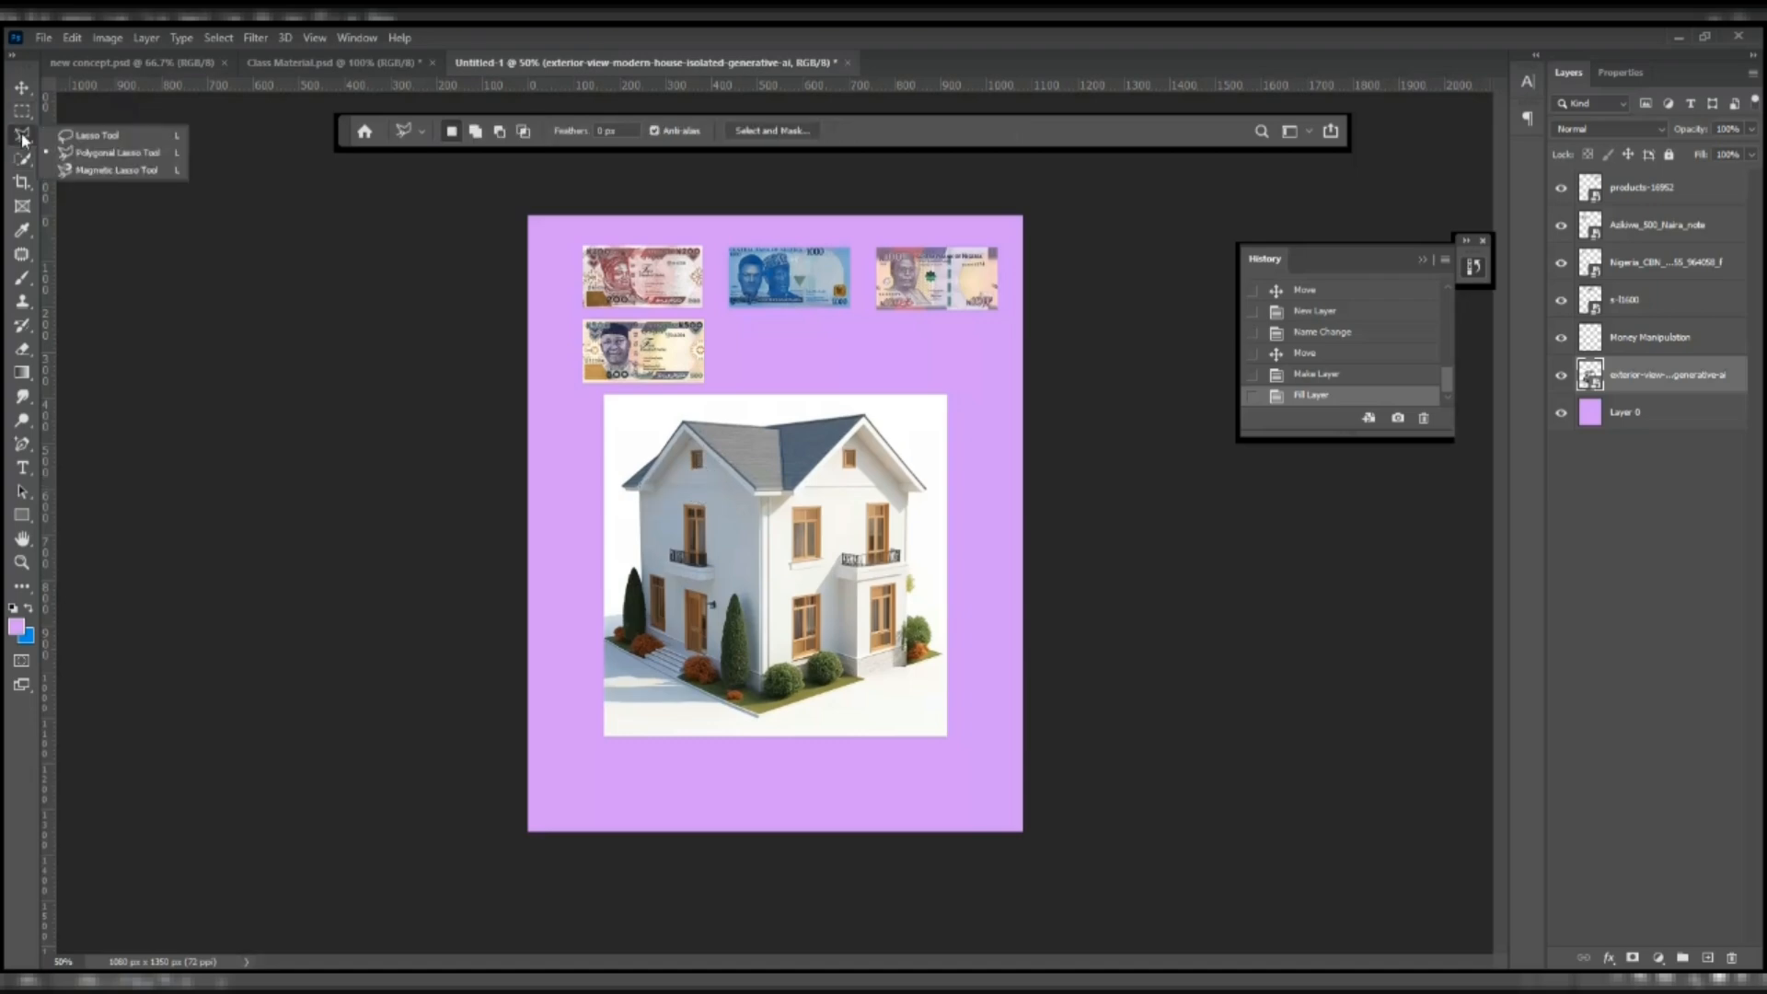
left_click(23, 186)
left_click(23, 158)
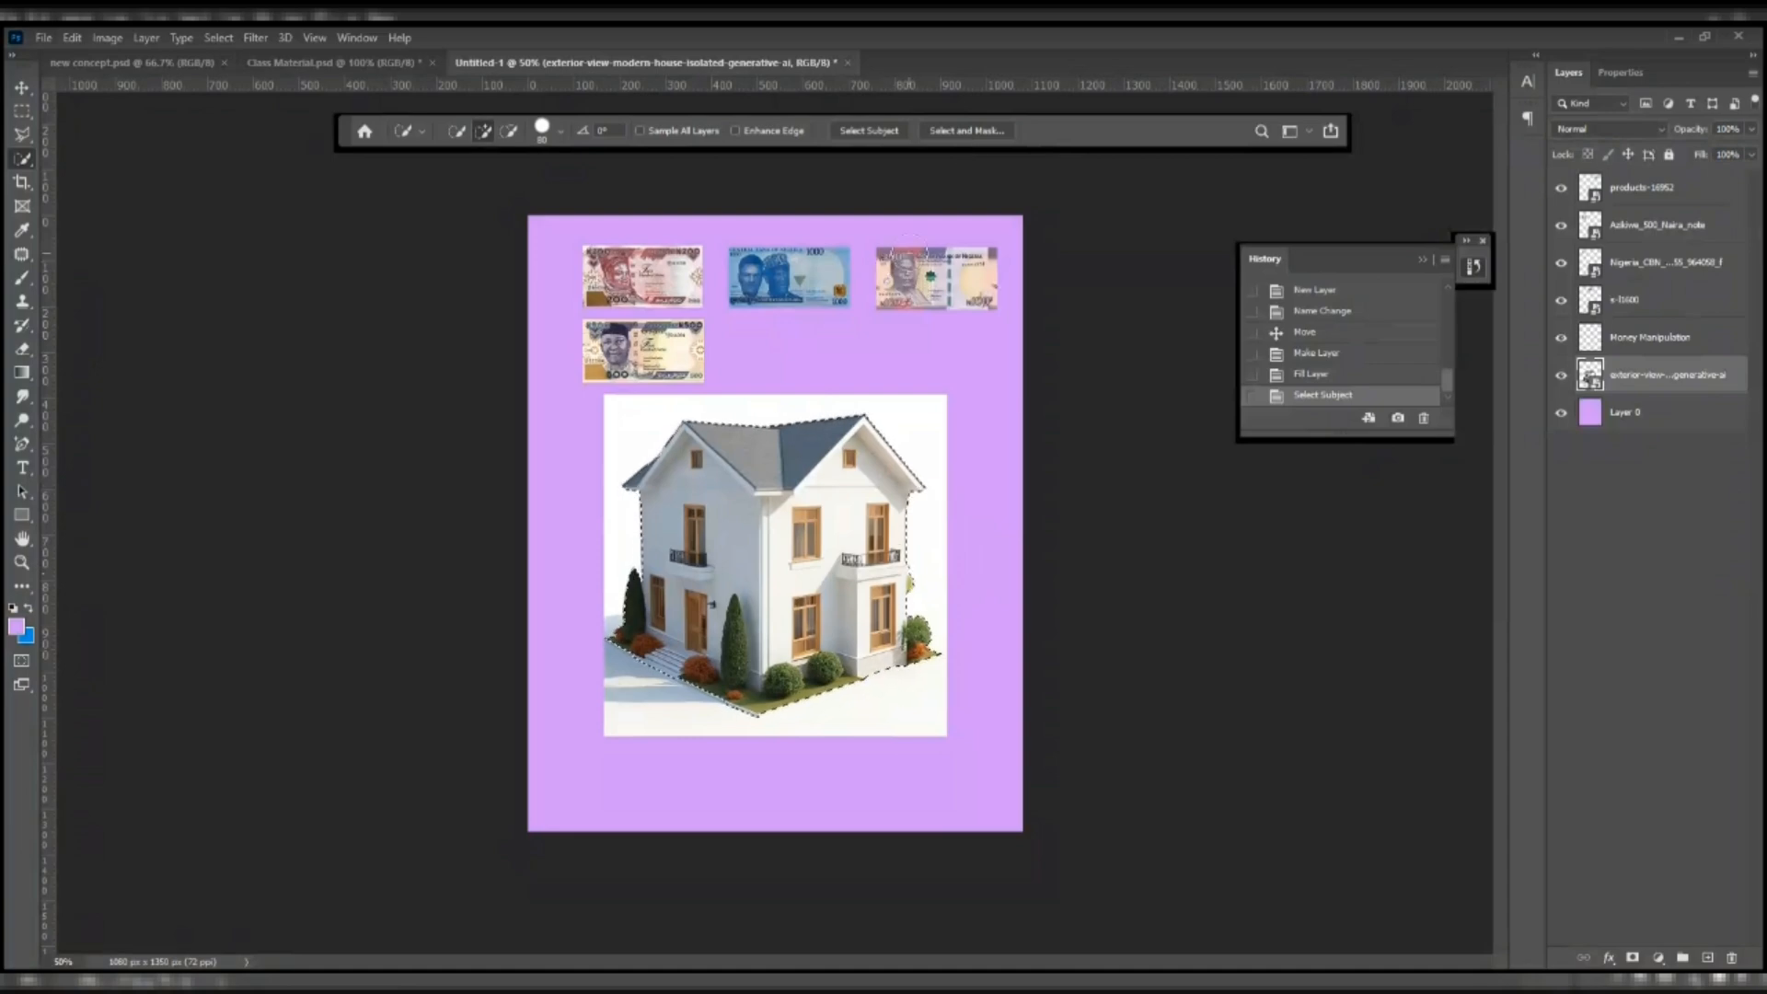
- Refine the house selection in Select and Mask with 32% contrast and output it to a new layer with a layer mask
left_click(966, 130)
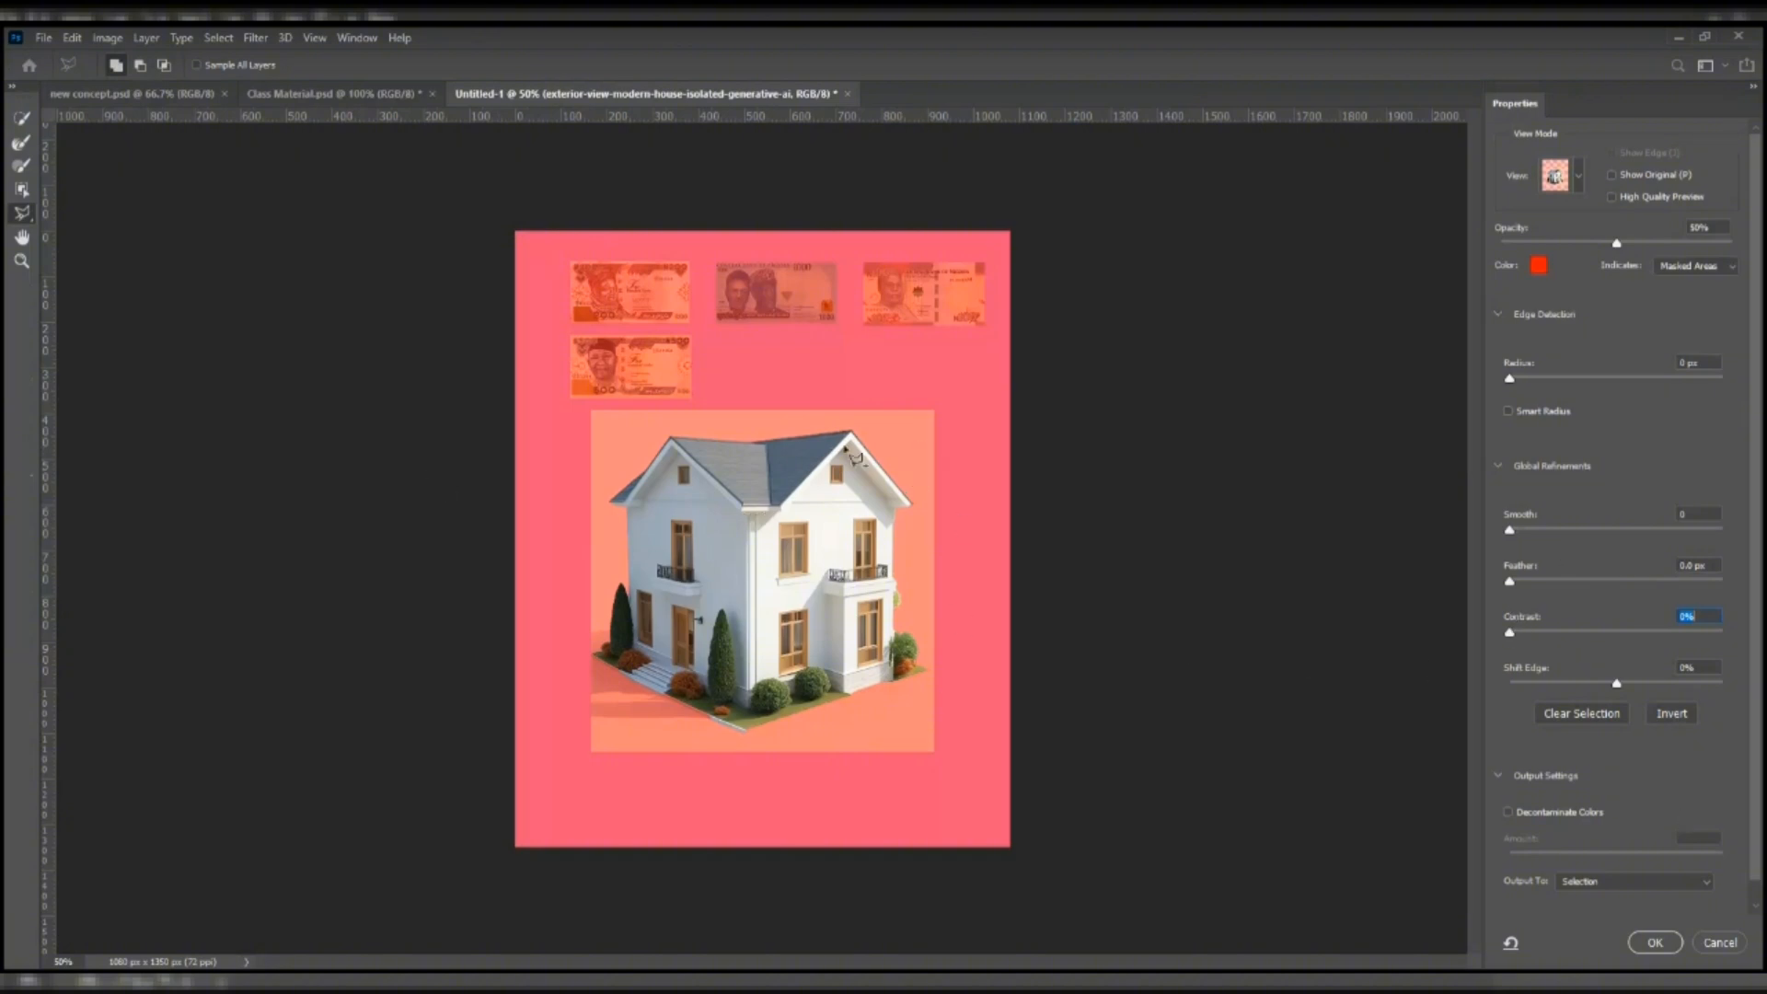
left_click_drag(1510, 632, 1577, 634)
scroll(1756, 808, "down", 1)
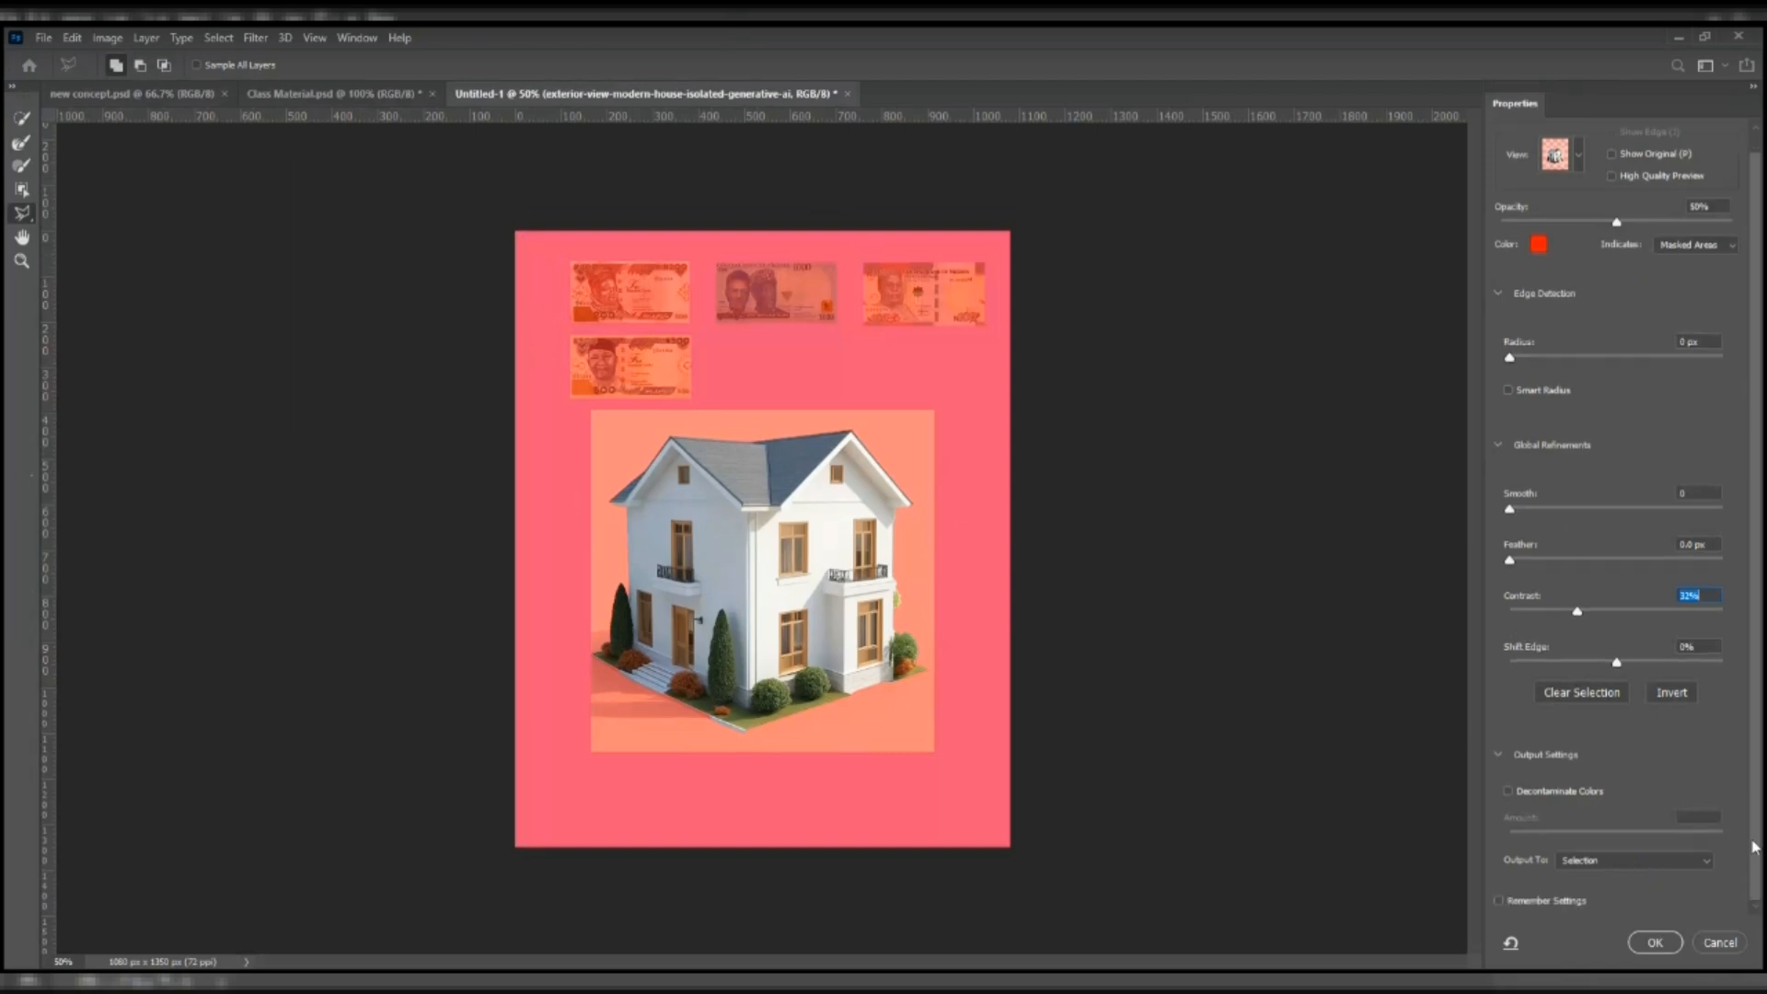
left_click(1698, 862)
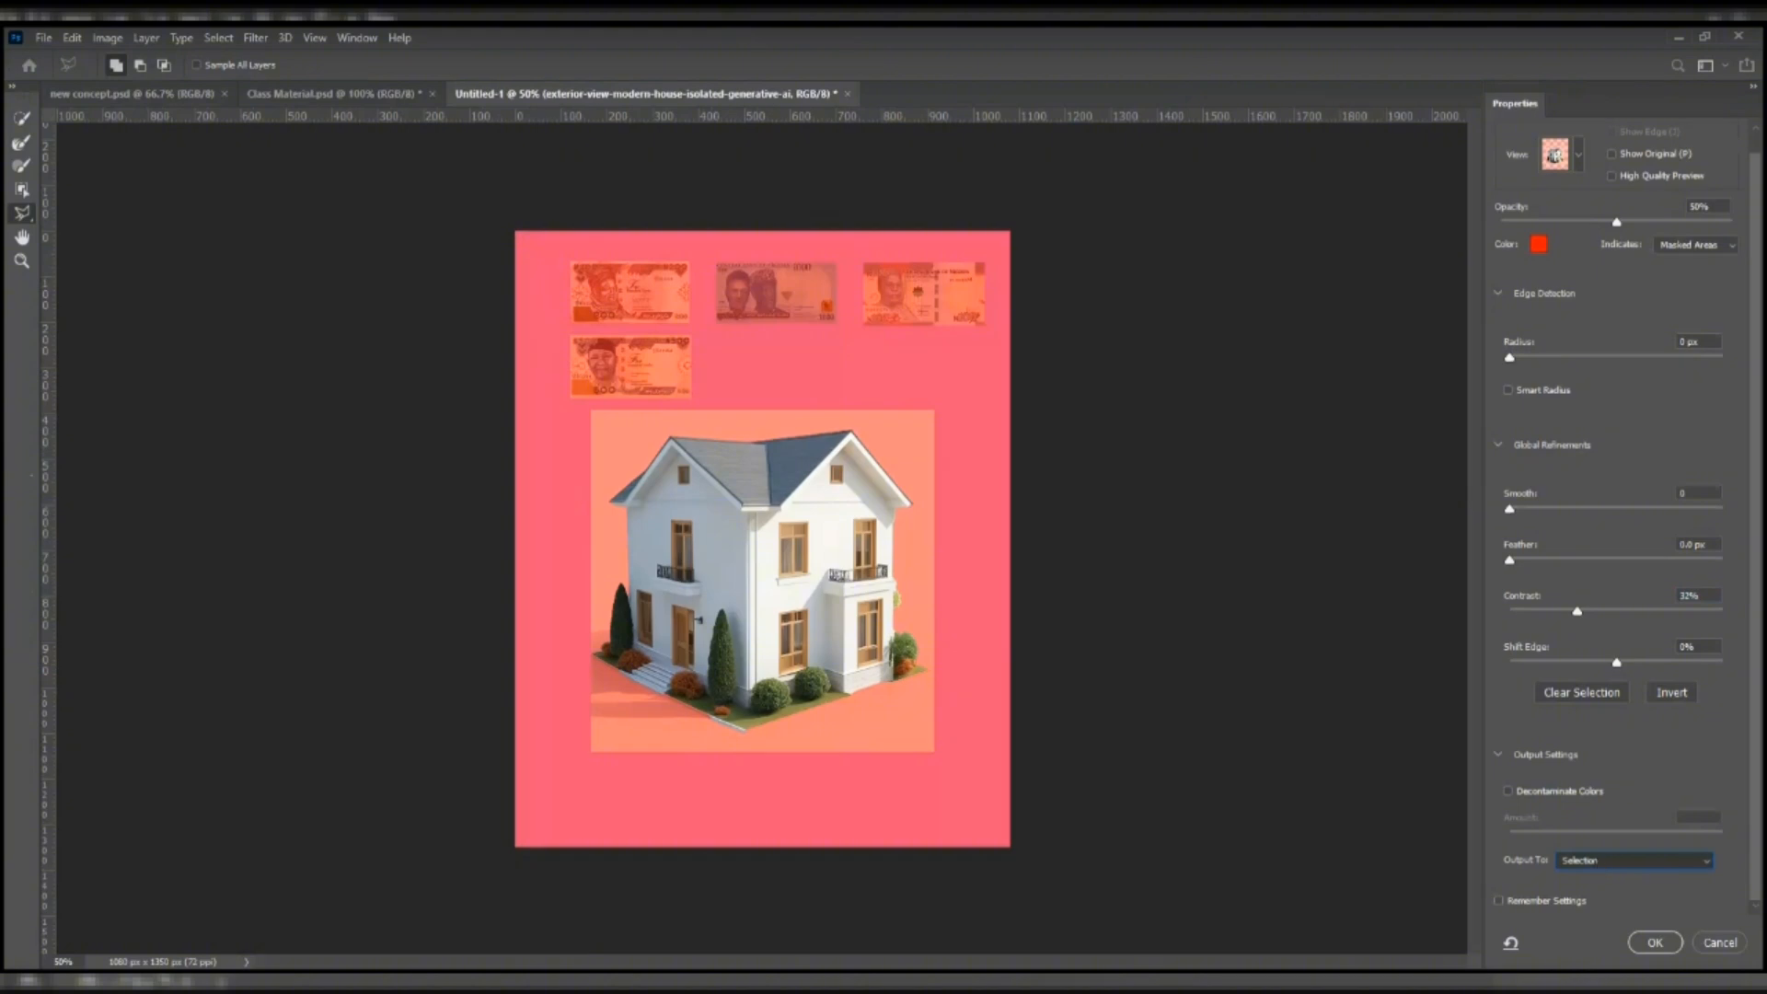
key("Down")
key("Down")
key("Down")
left_click(1656, 949)
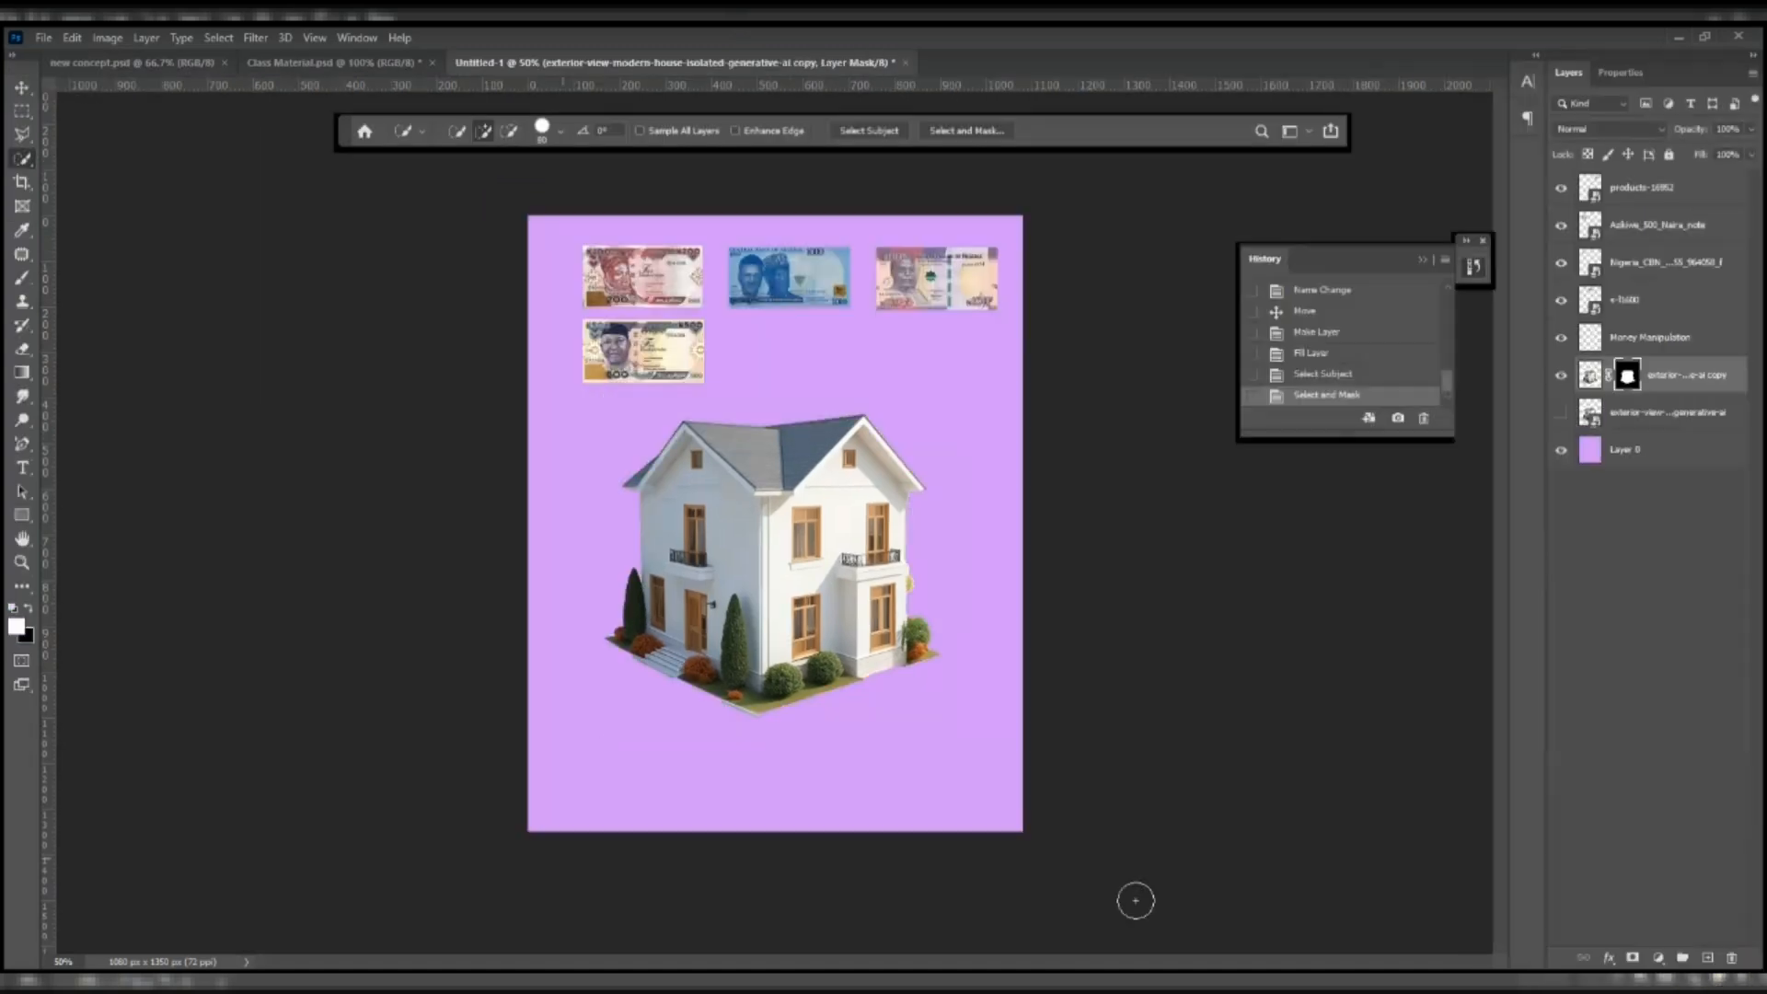
- Move the cut-out house slightly down the page, keeping it horizontally centred
key("v")
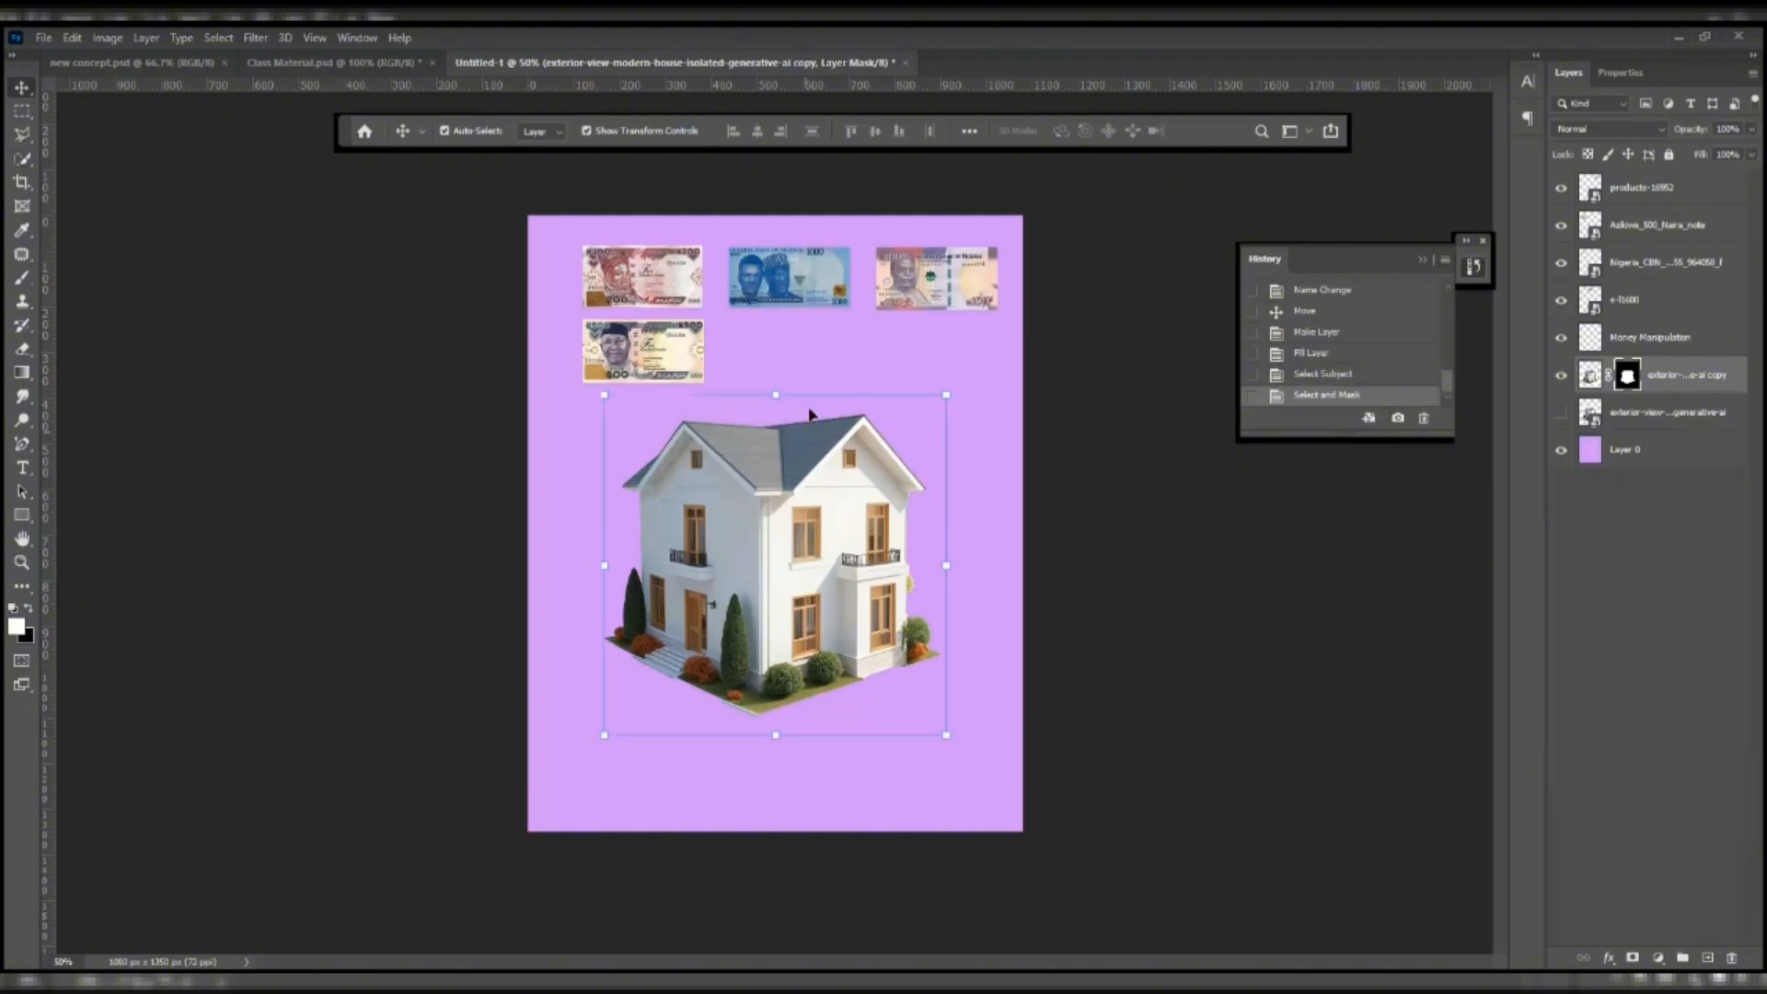
left_click_drag(810, 462, 810, 479)
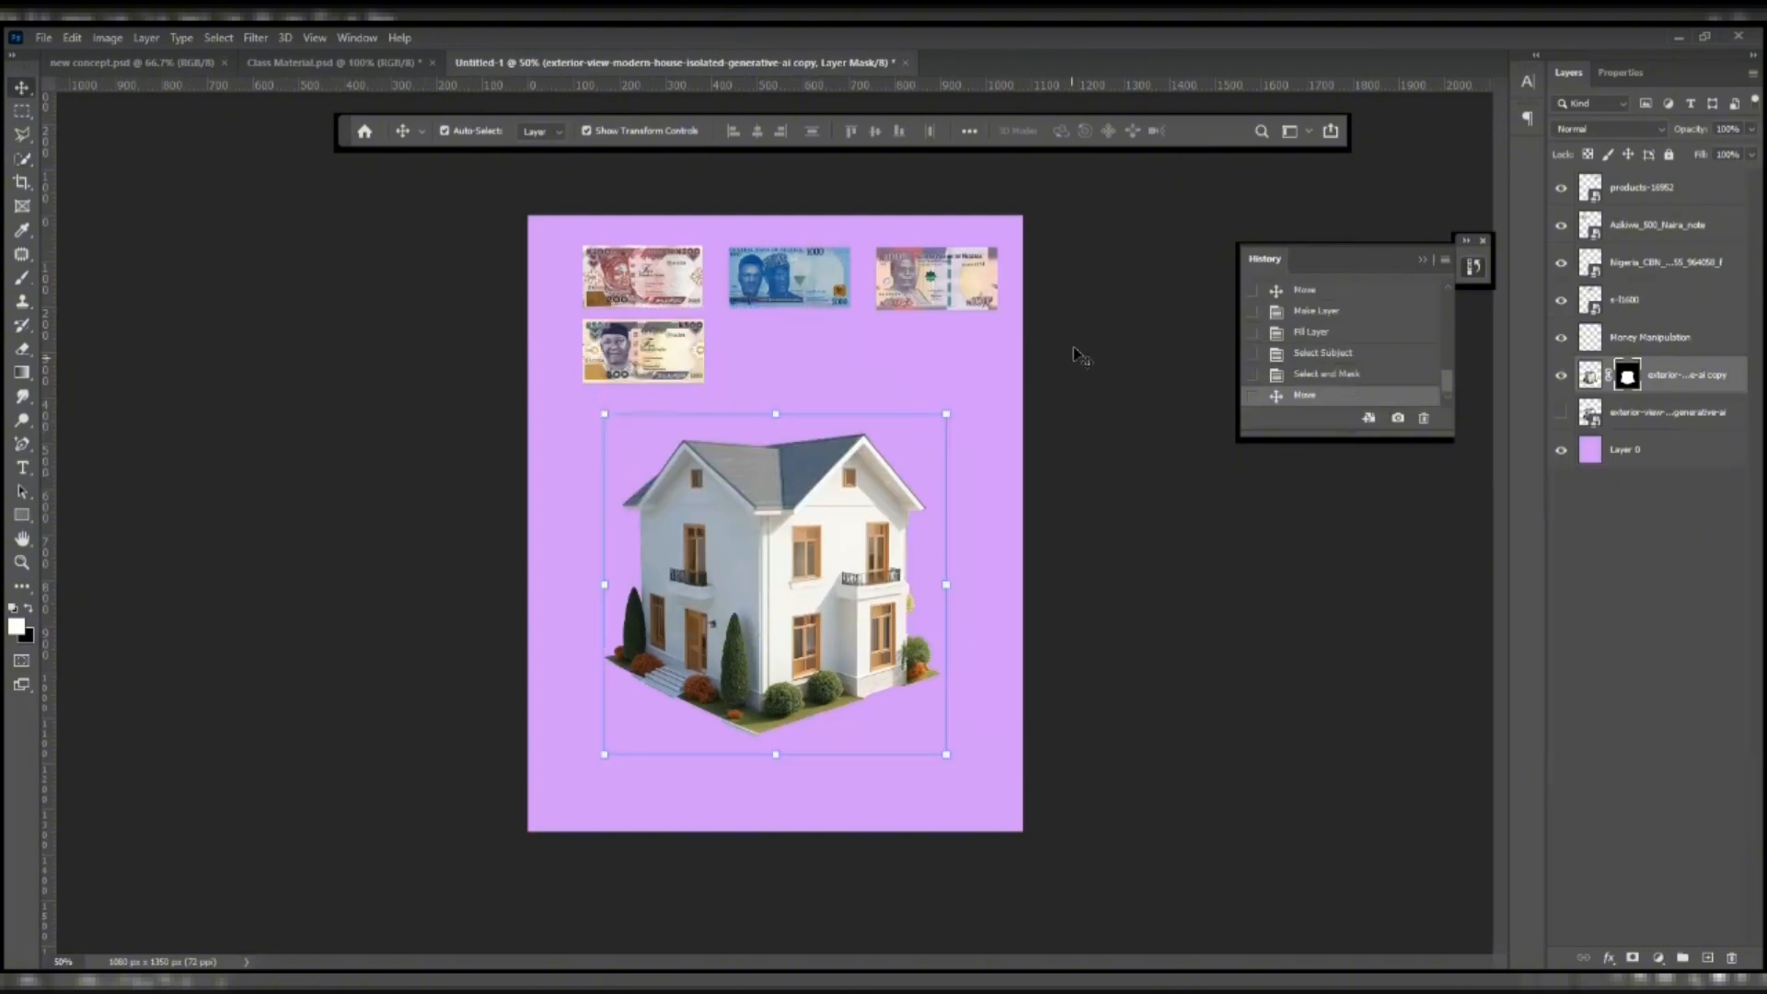
left_click(848, 358)
left_click(629, 291)
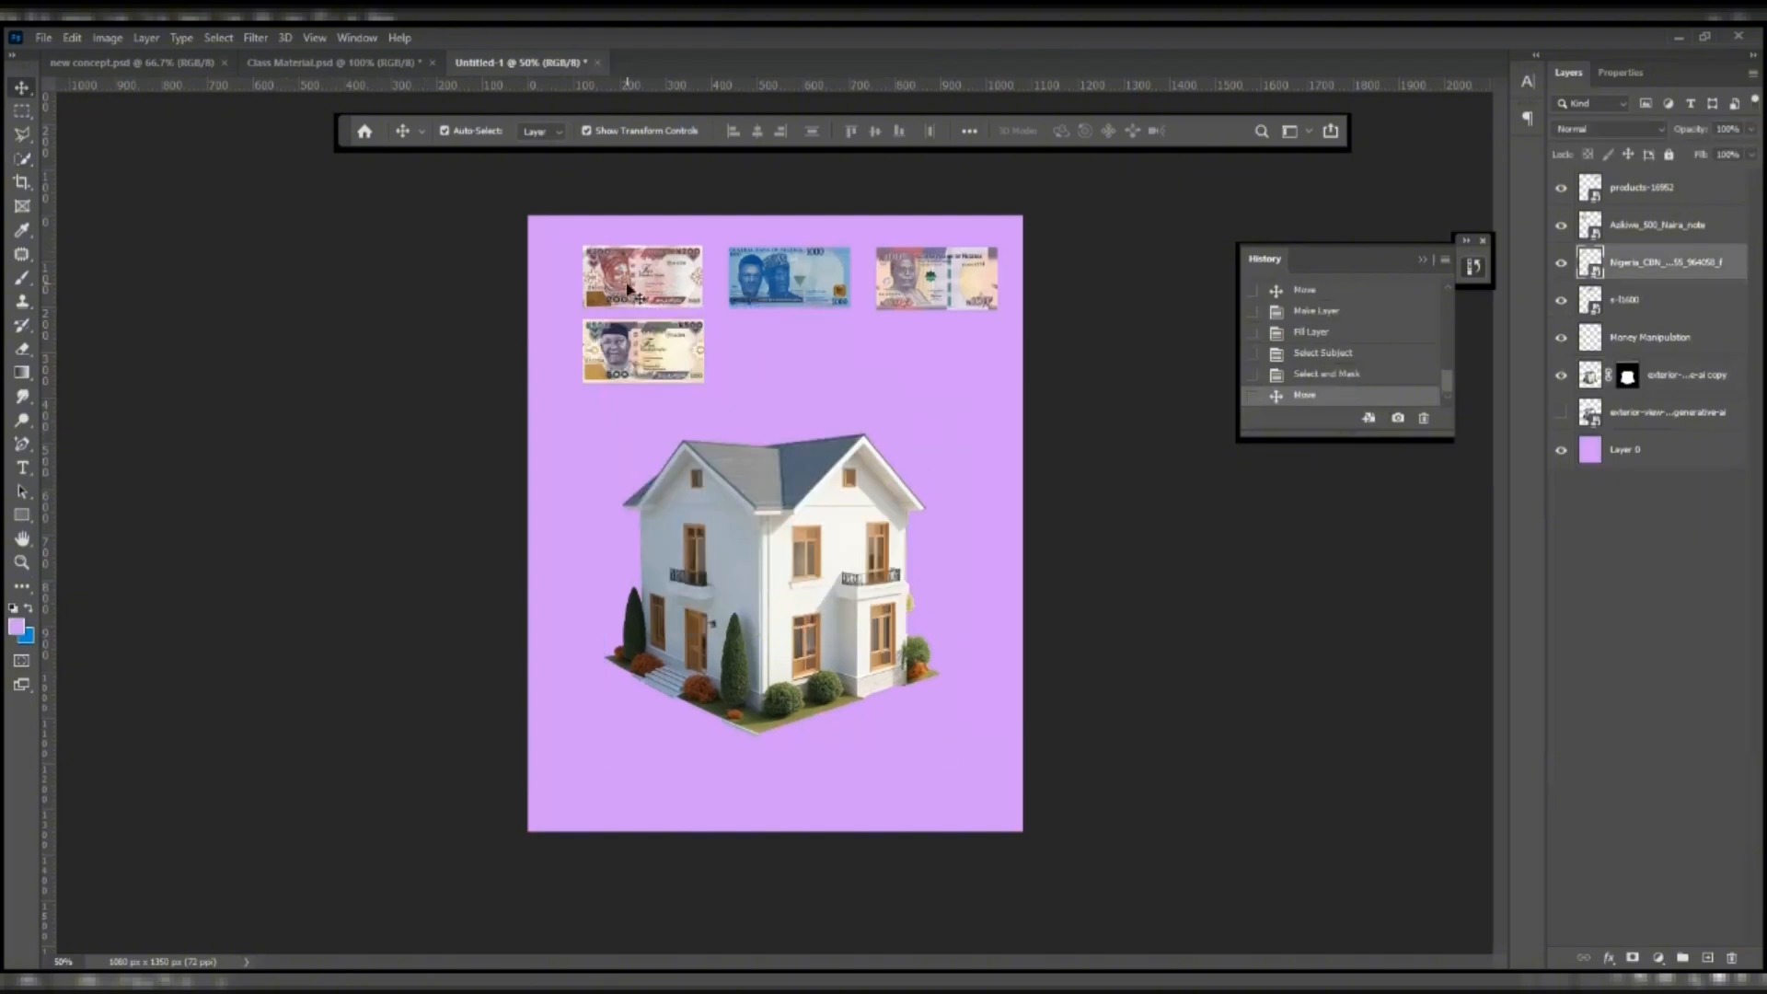
- Add an empty layer directly above the masked house layer
left_click(920, 538)
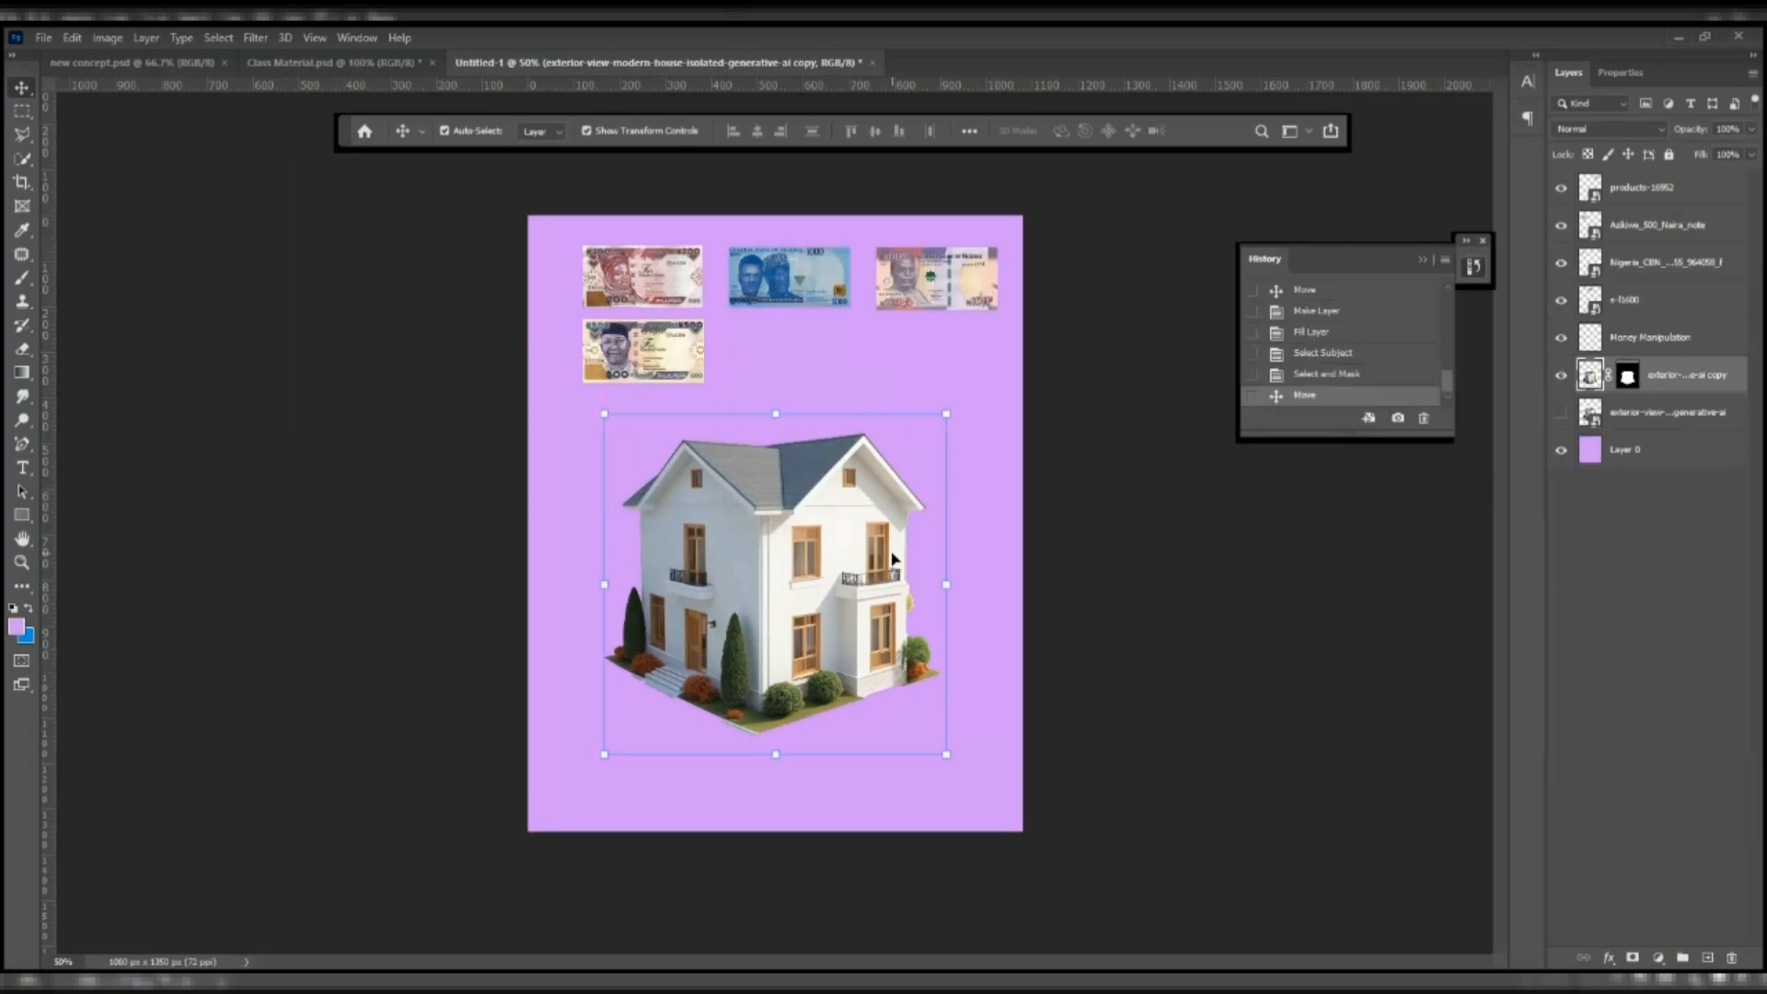
left_click(1707, 960)
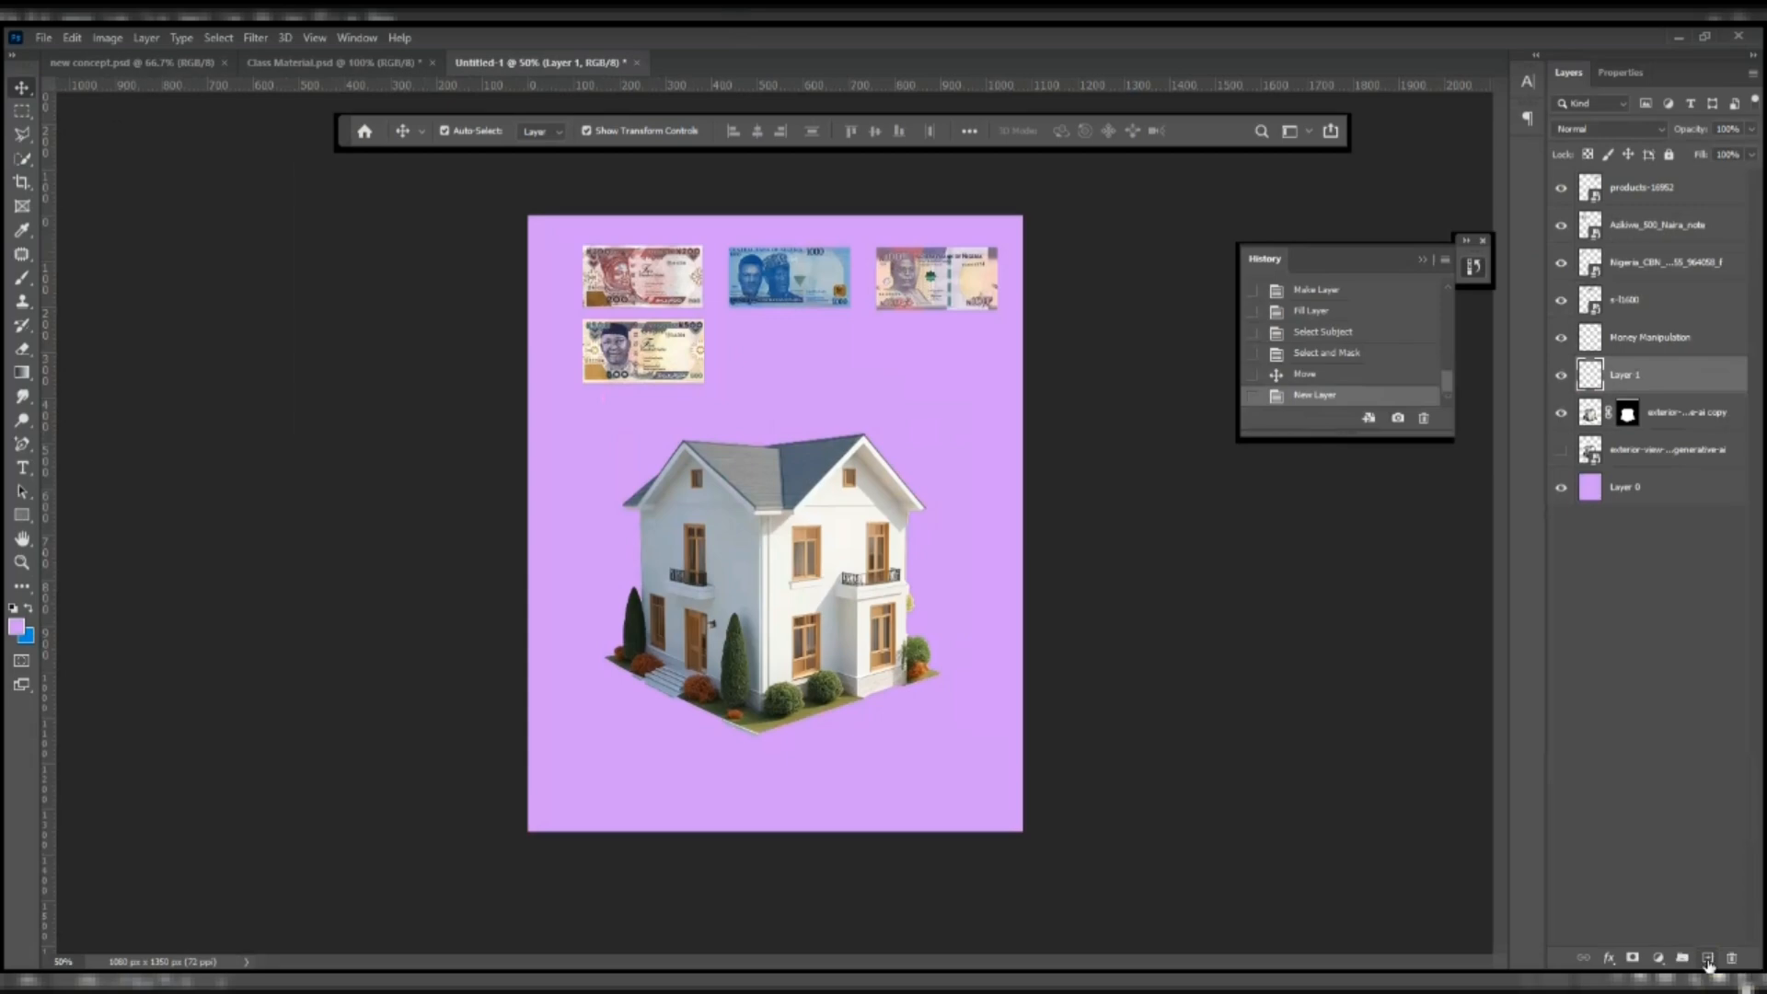
left_click(1677, 417)
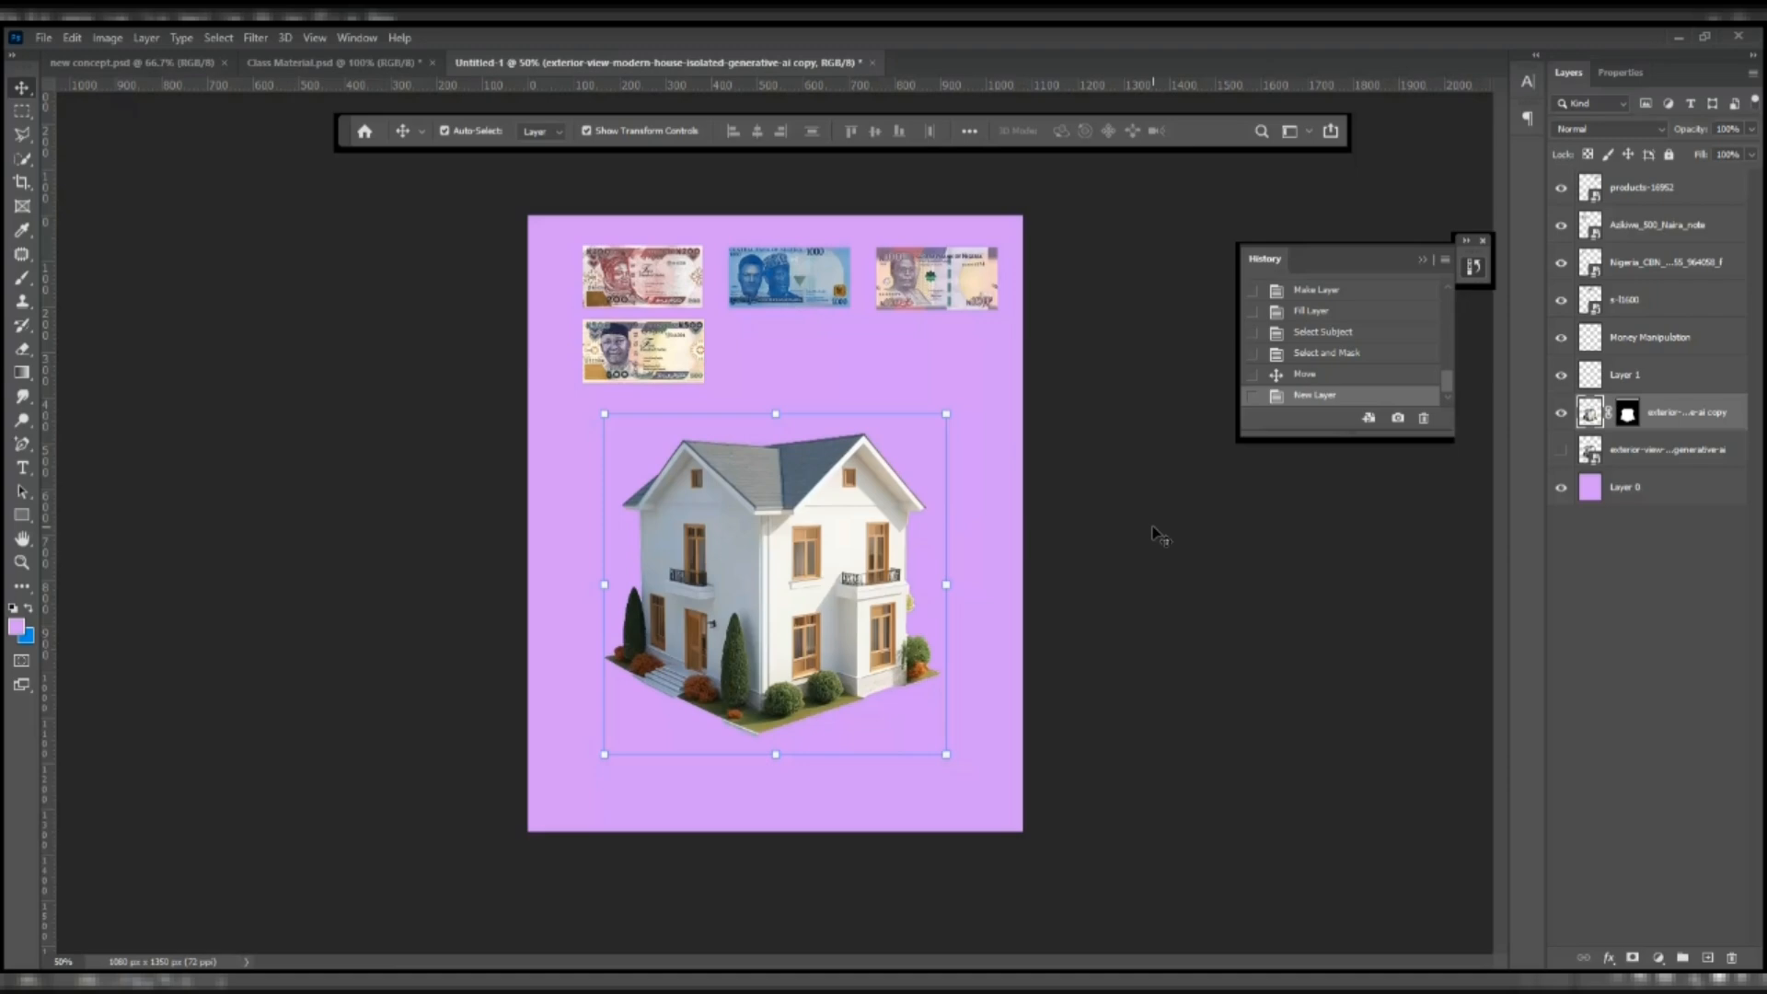
- Move the cut-out house slightly up the page, keeping it horizontally centred
left_click(1153, 569)
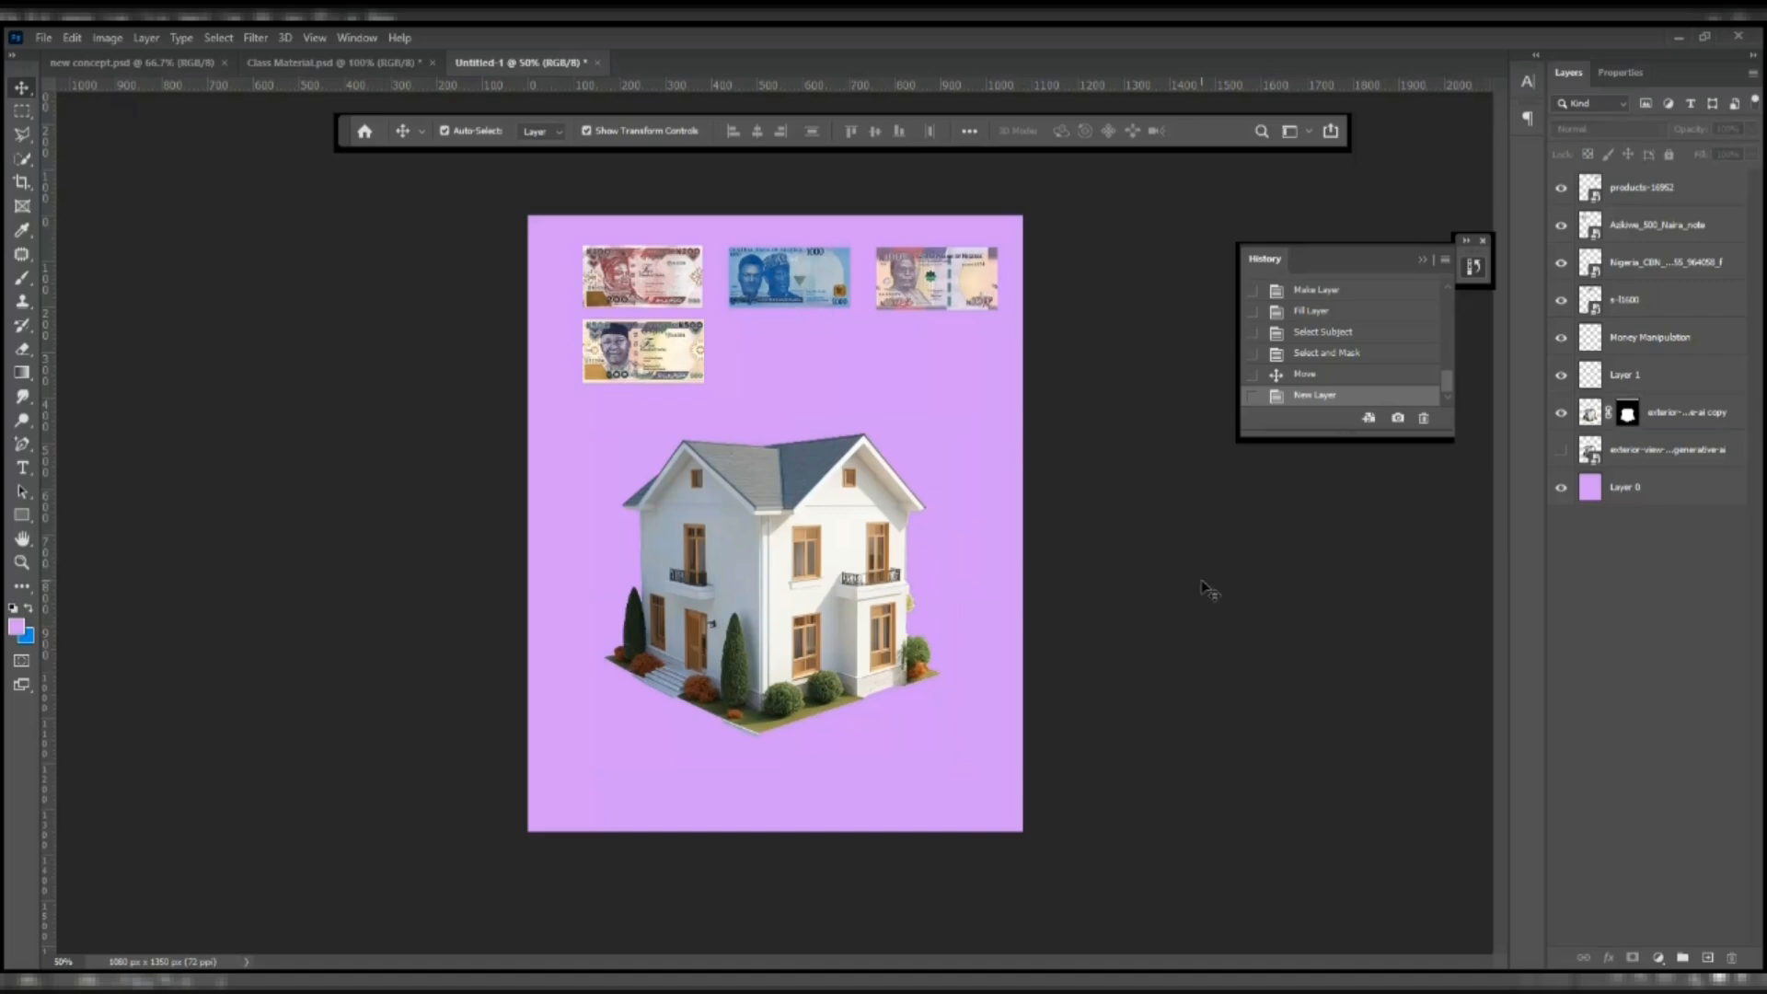
left_click(792, 537)
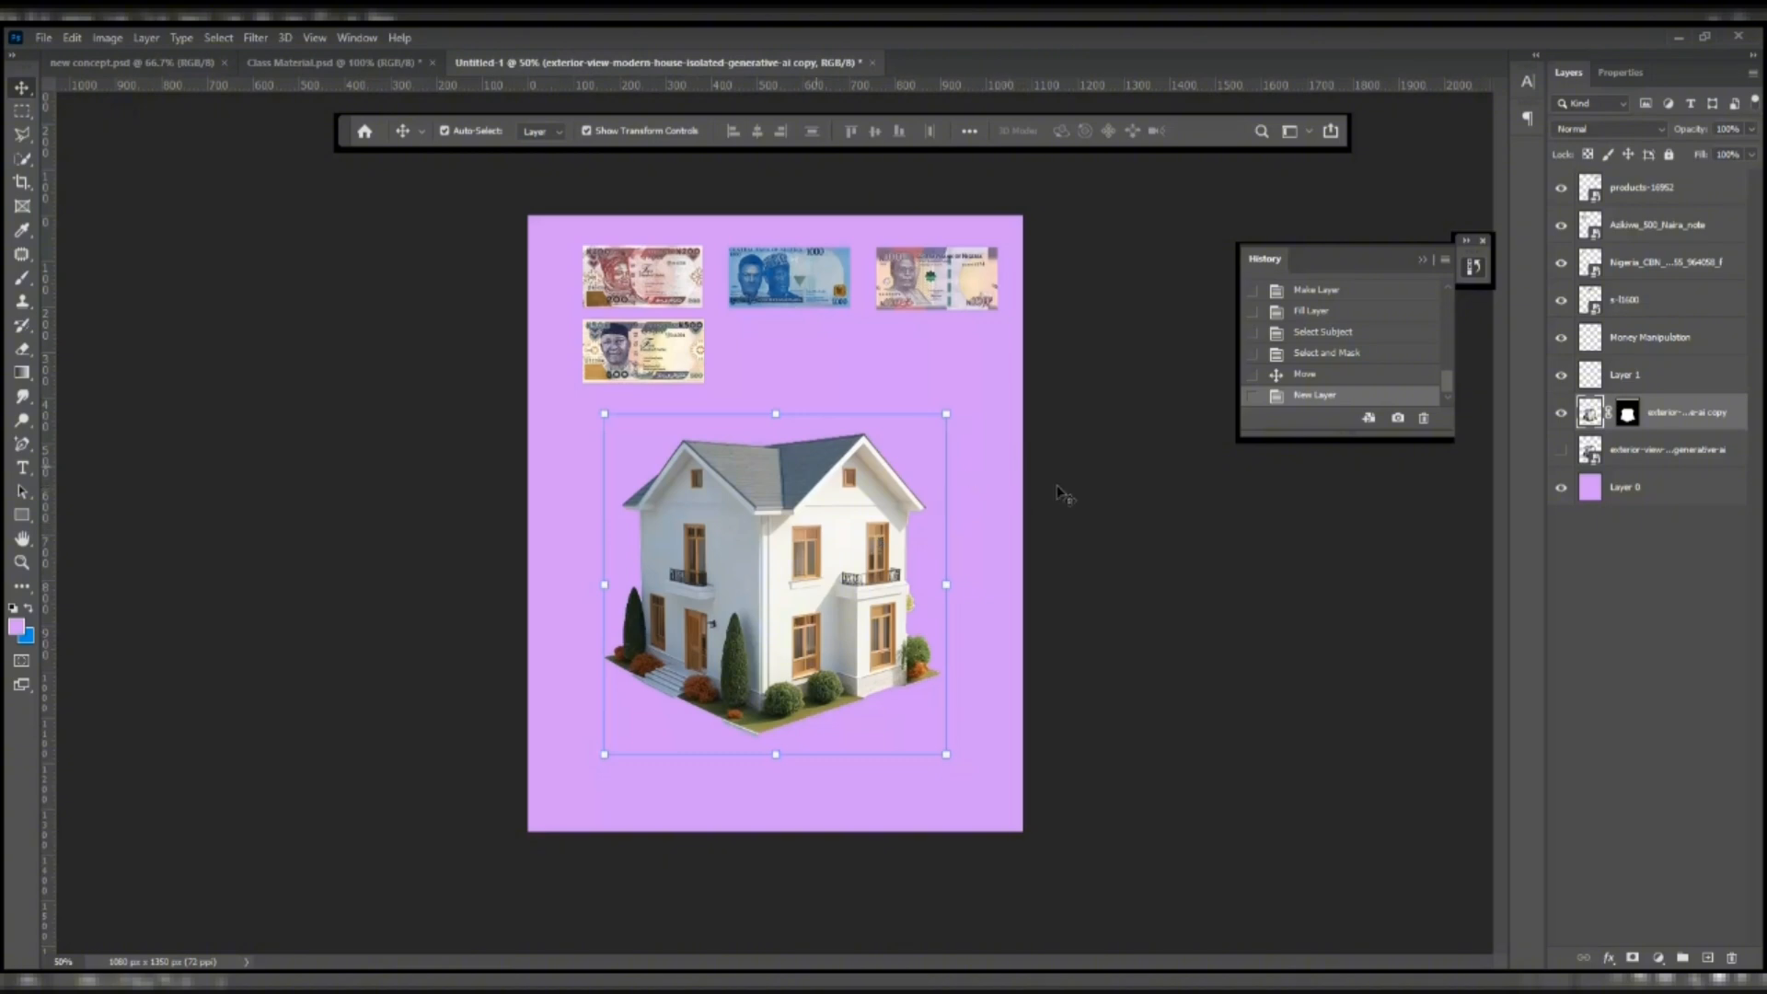
left_click(1092, 486)
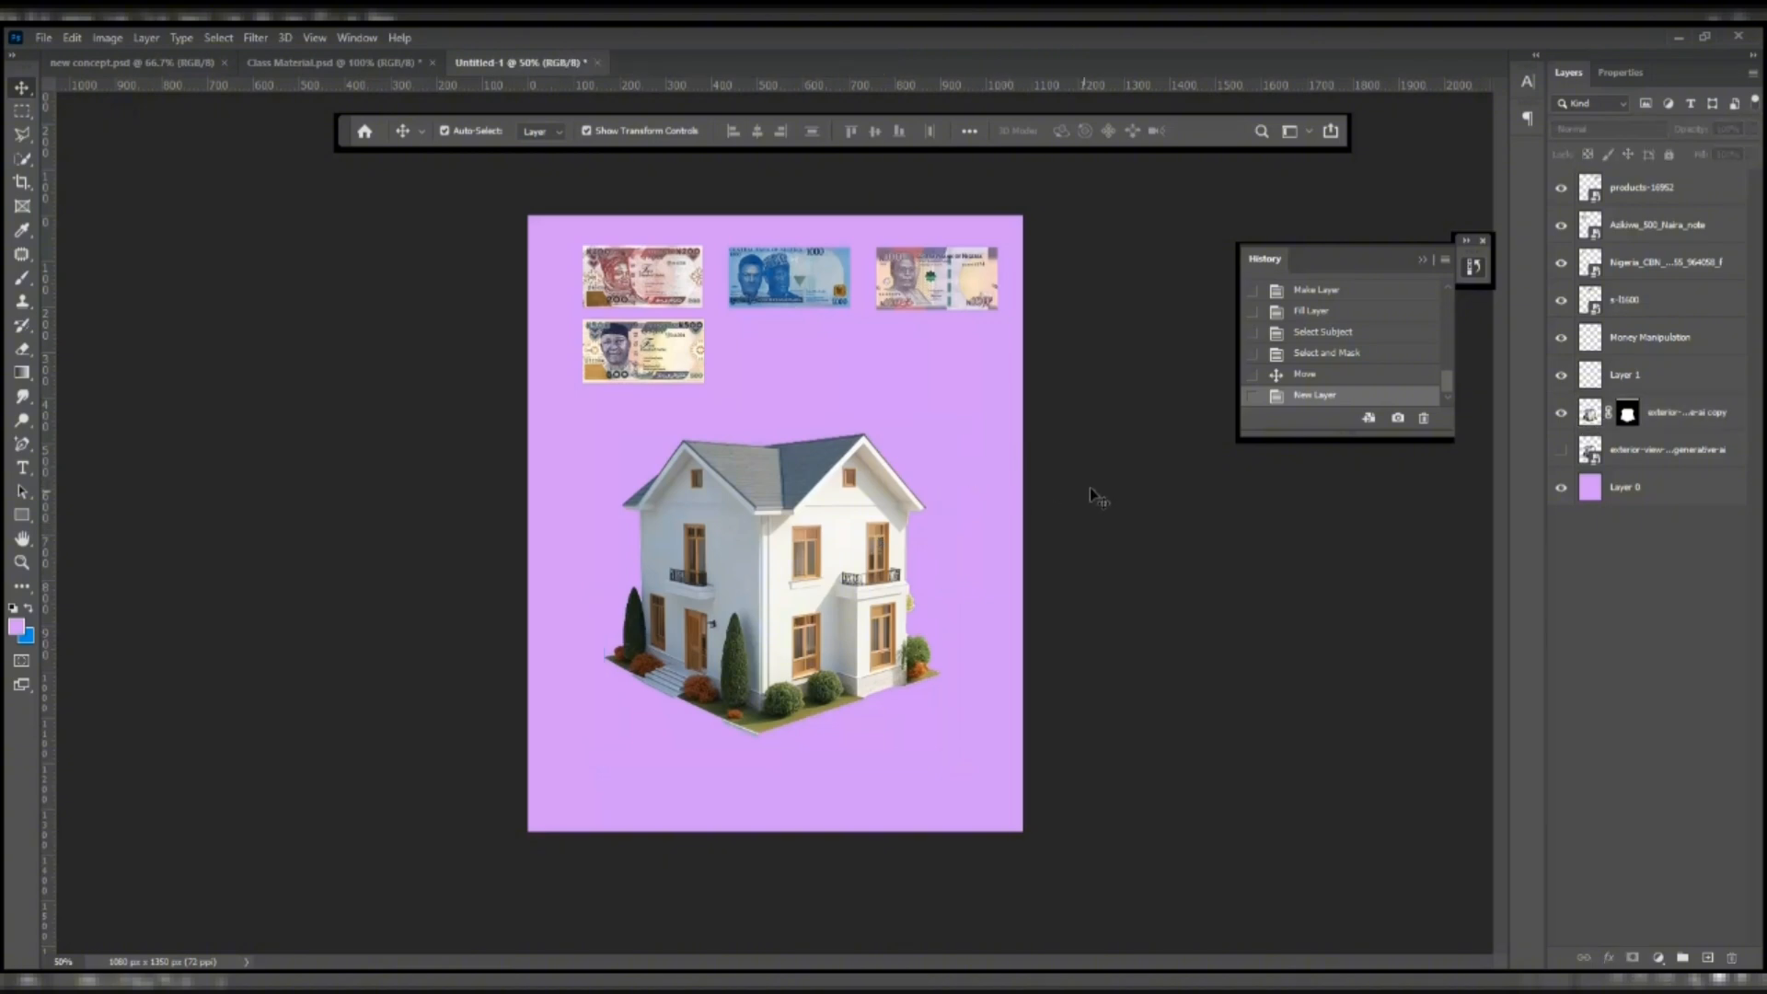
left_click_drag(774, 541, 774, 525)
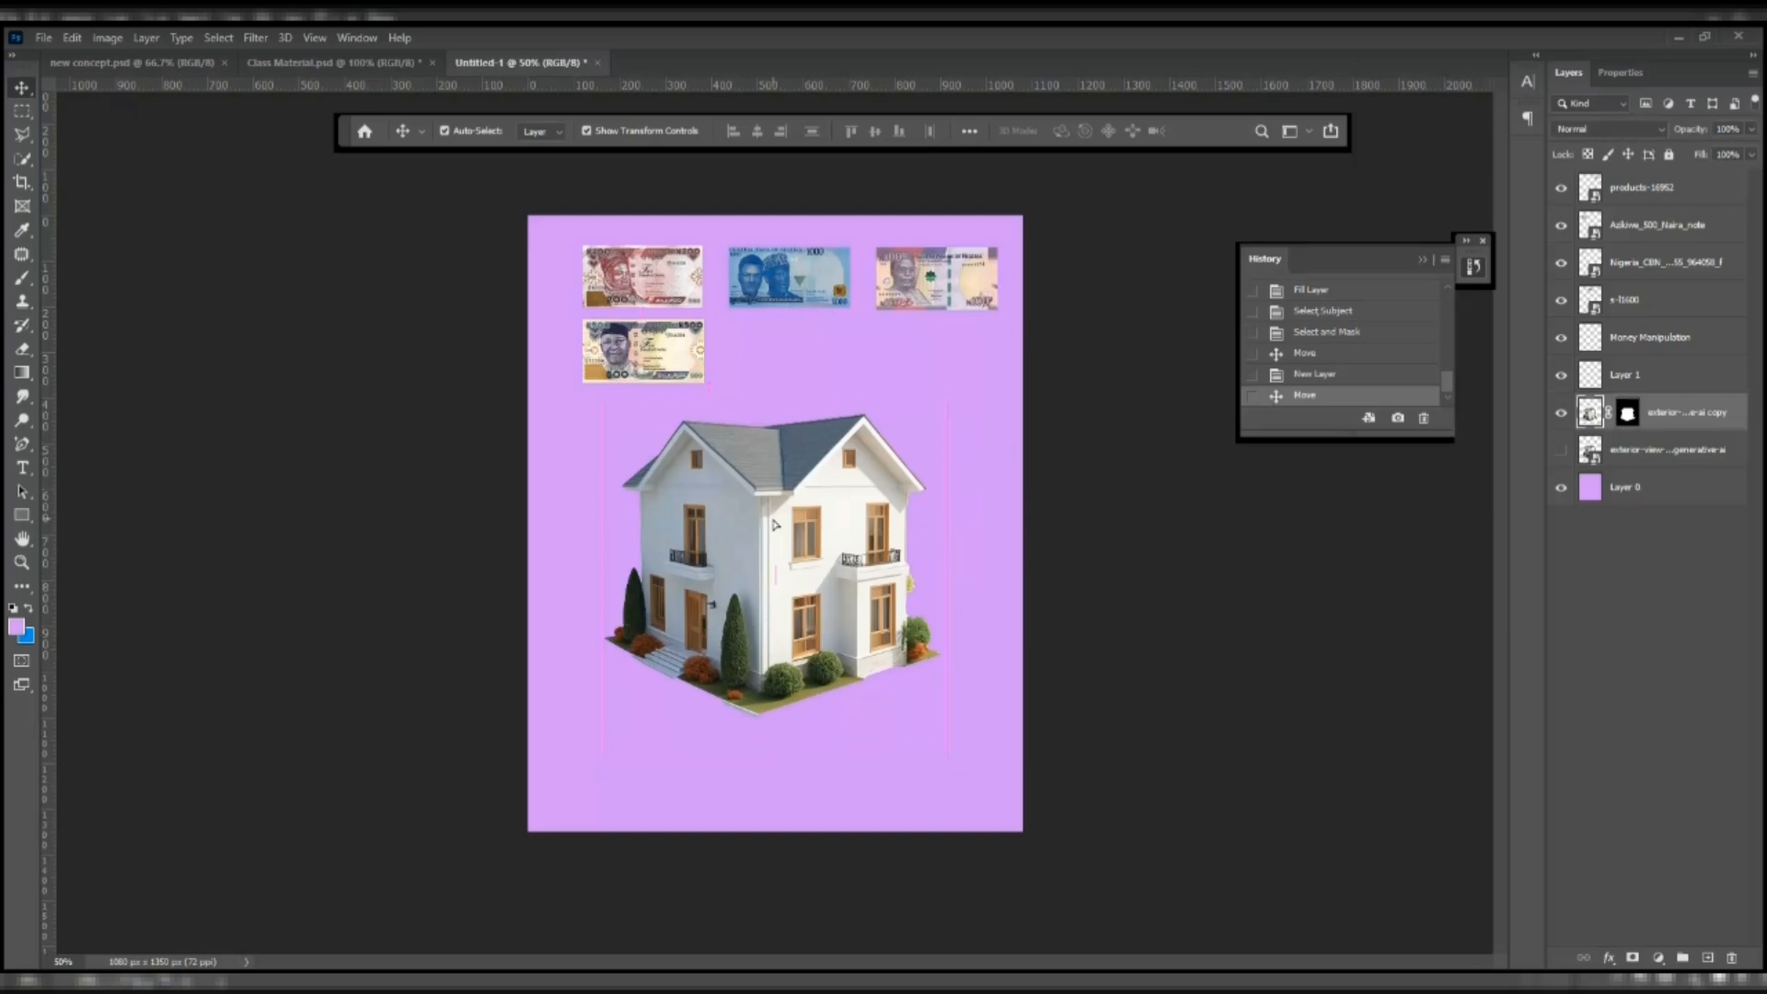
- Enlarge the blue 1000 naira note to about 42% scale and place it just above the house roof
left_click(1657, 378)
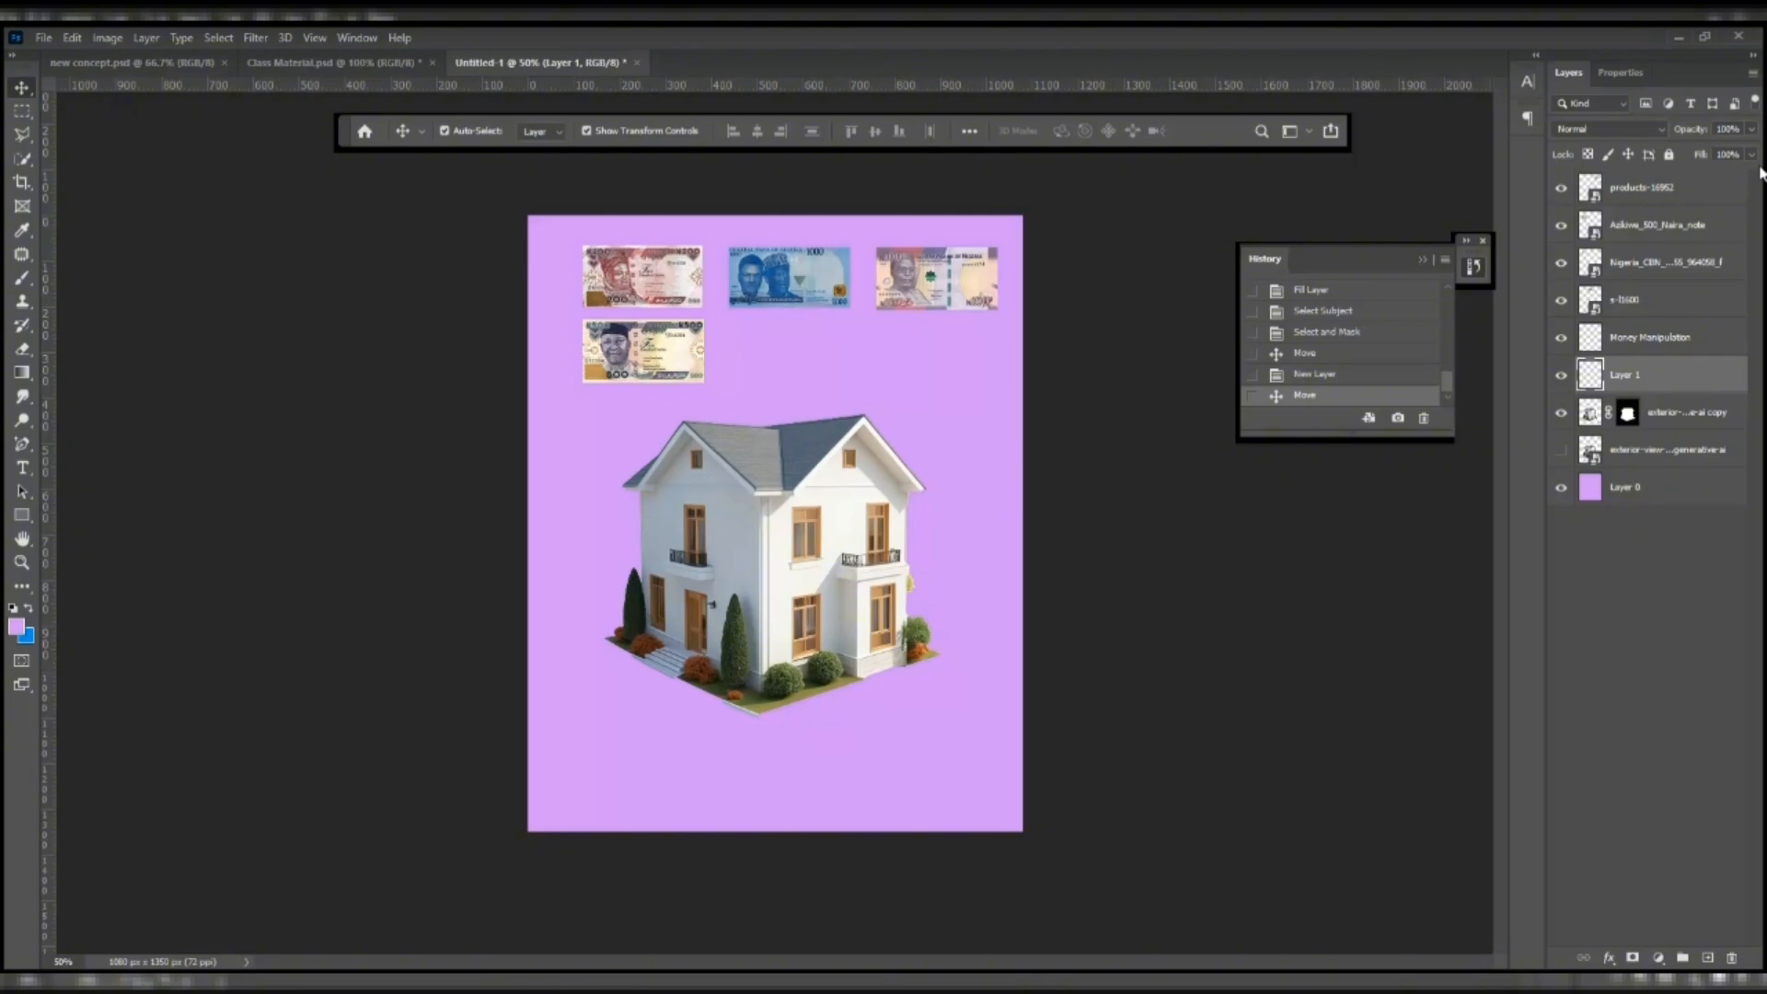
left_click_drag(816, 245, 844, 332)
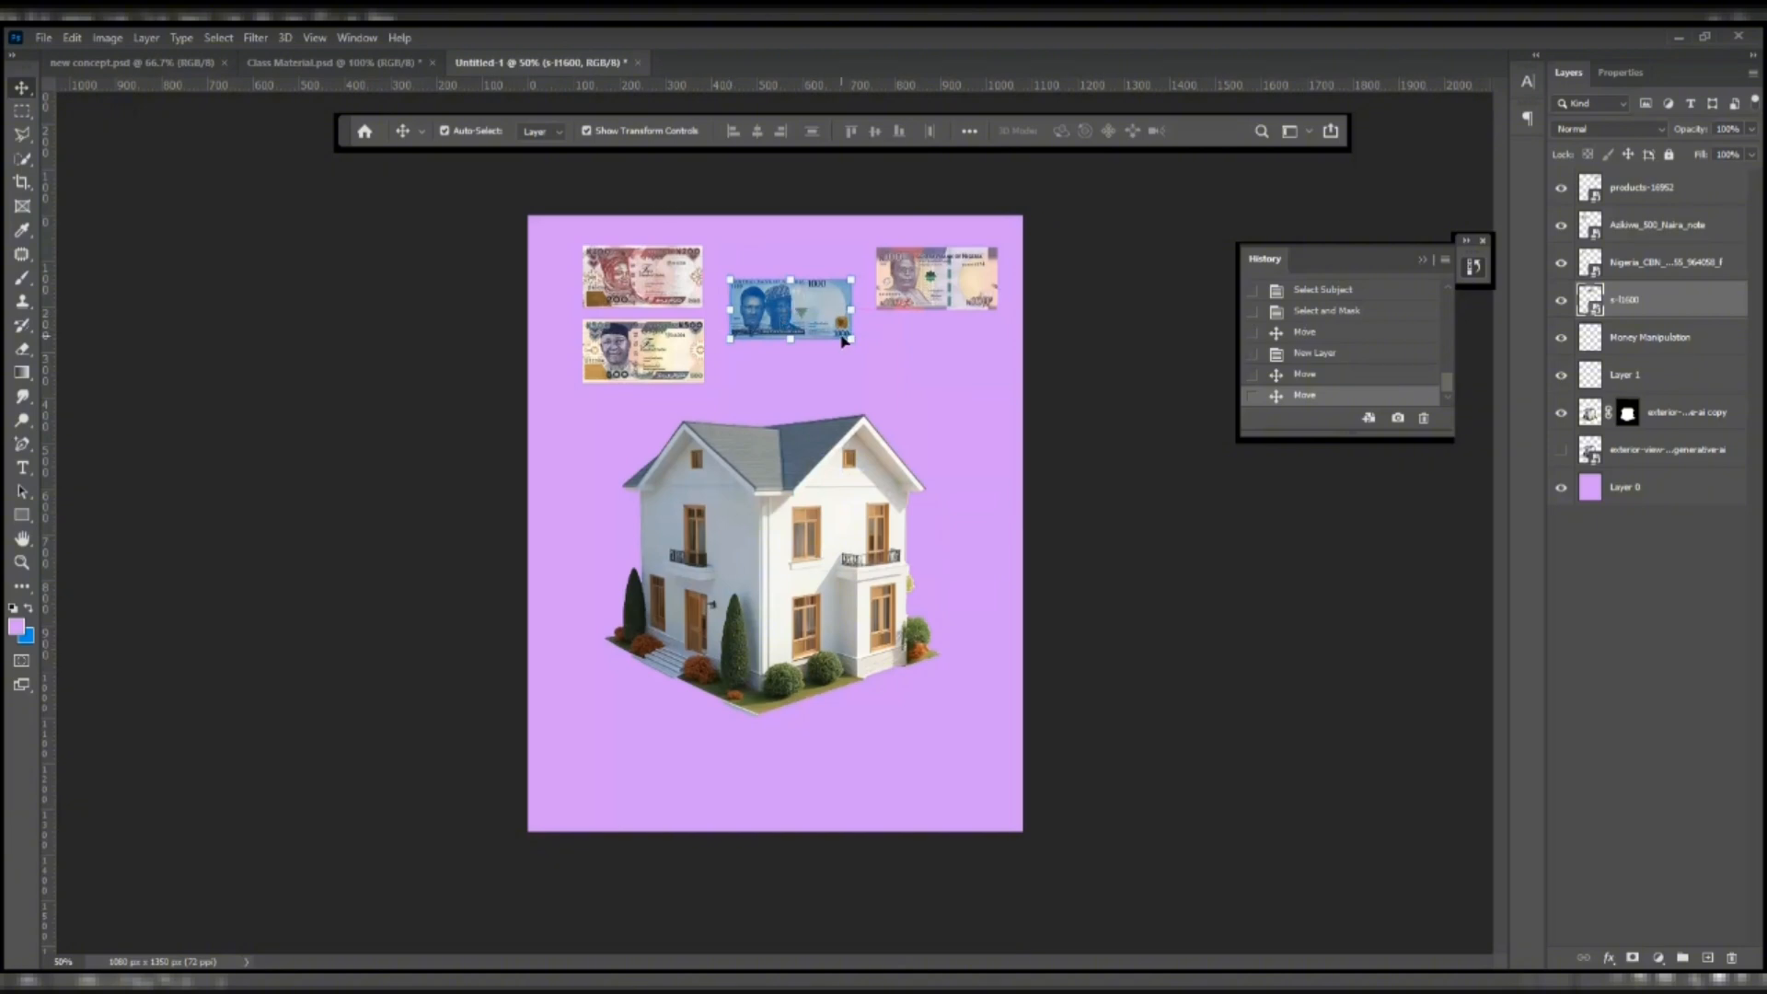
left_click_drag(843, 340, 936, 381)
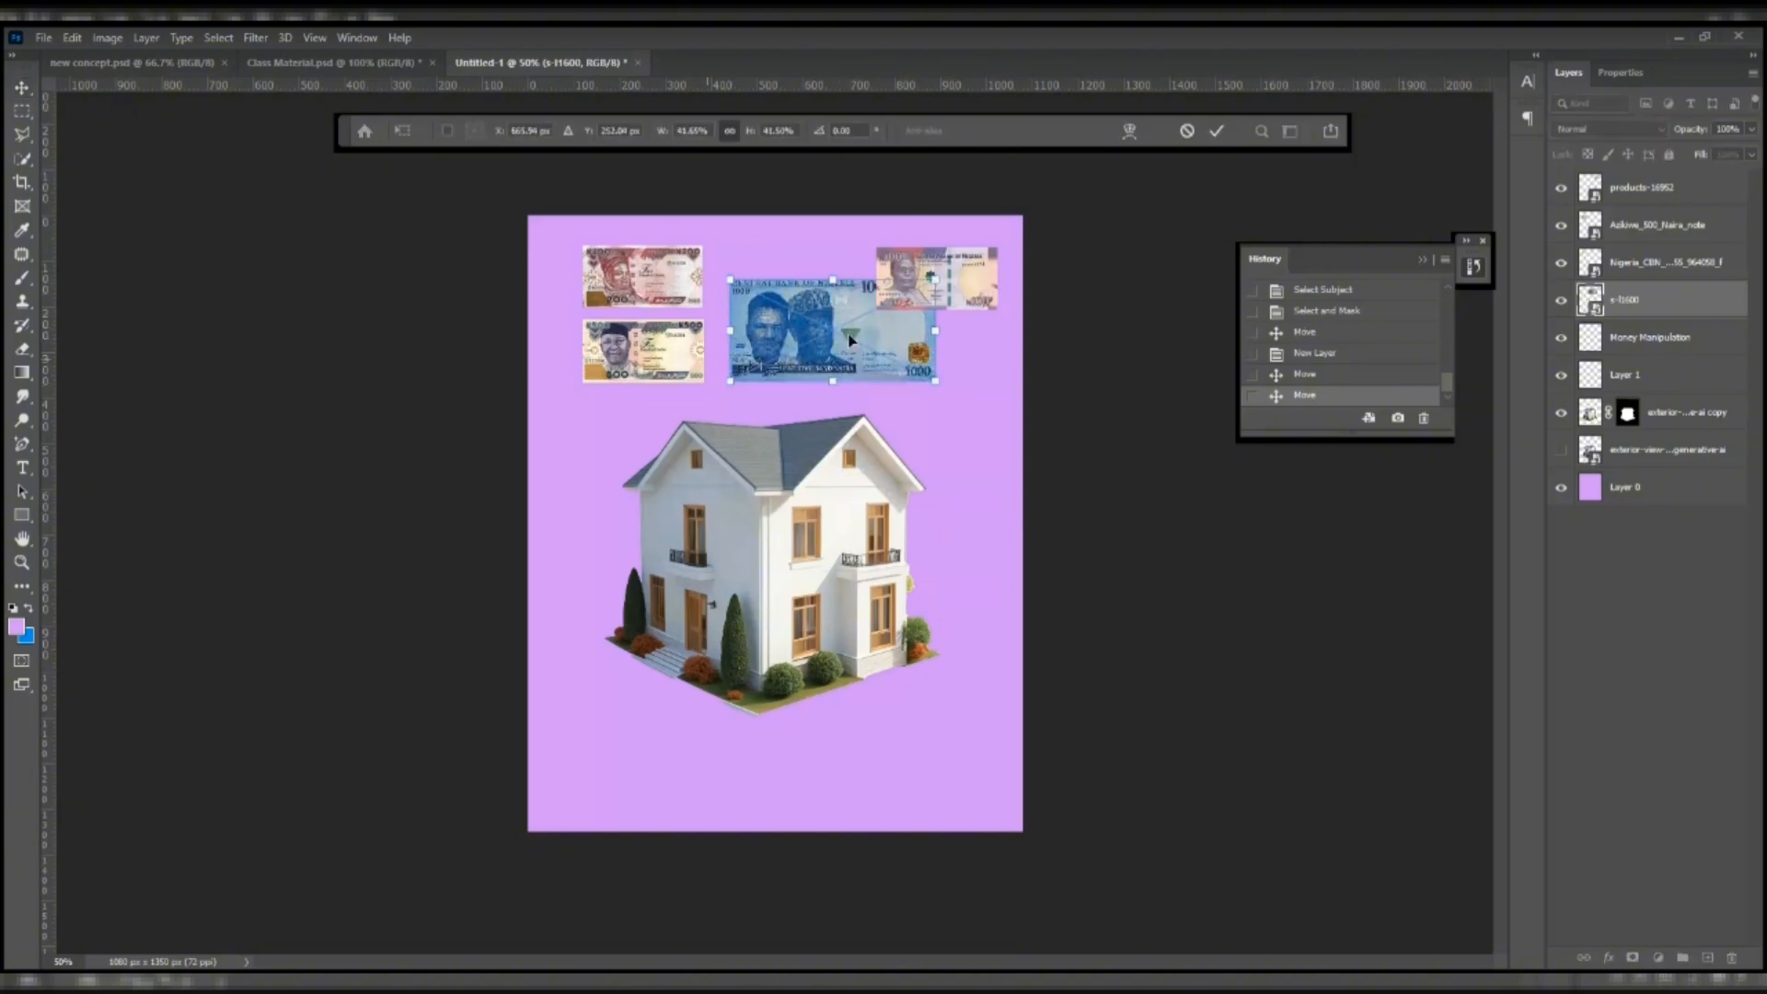
left_click(21, 87)
left_click_drag(823, 320, 807, 333)
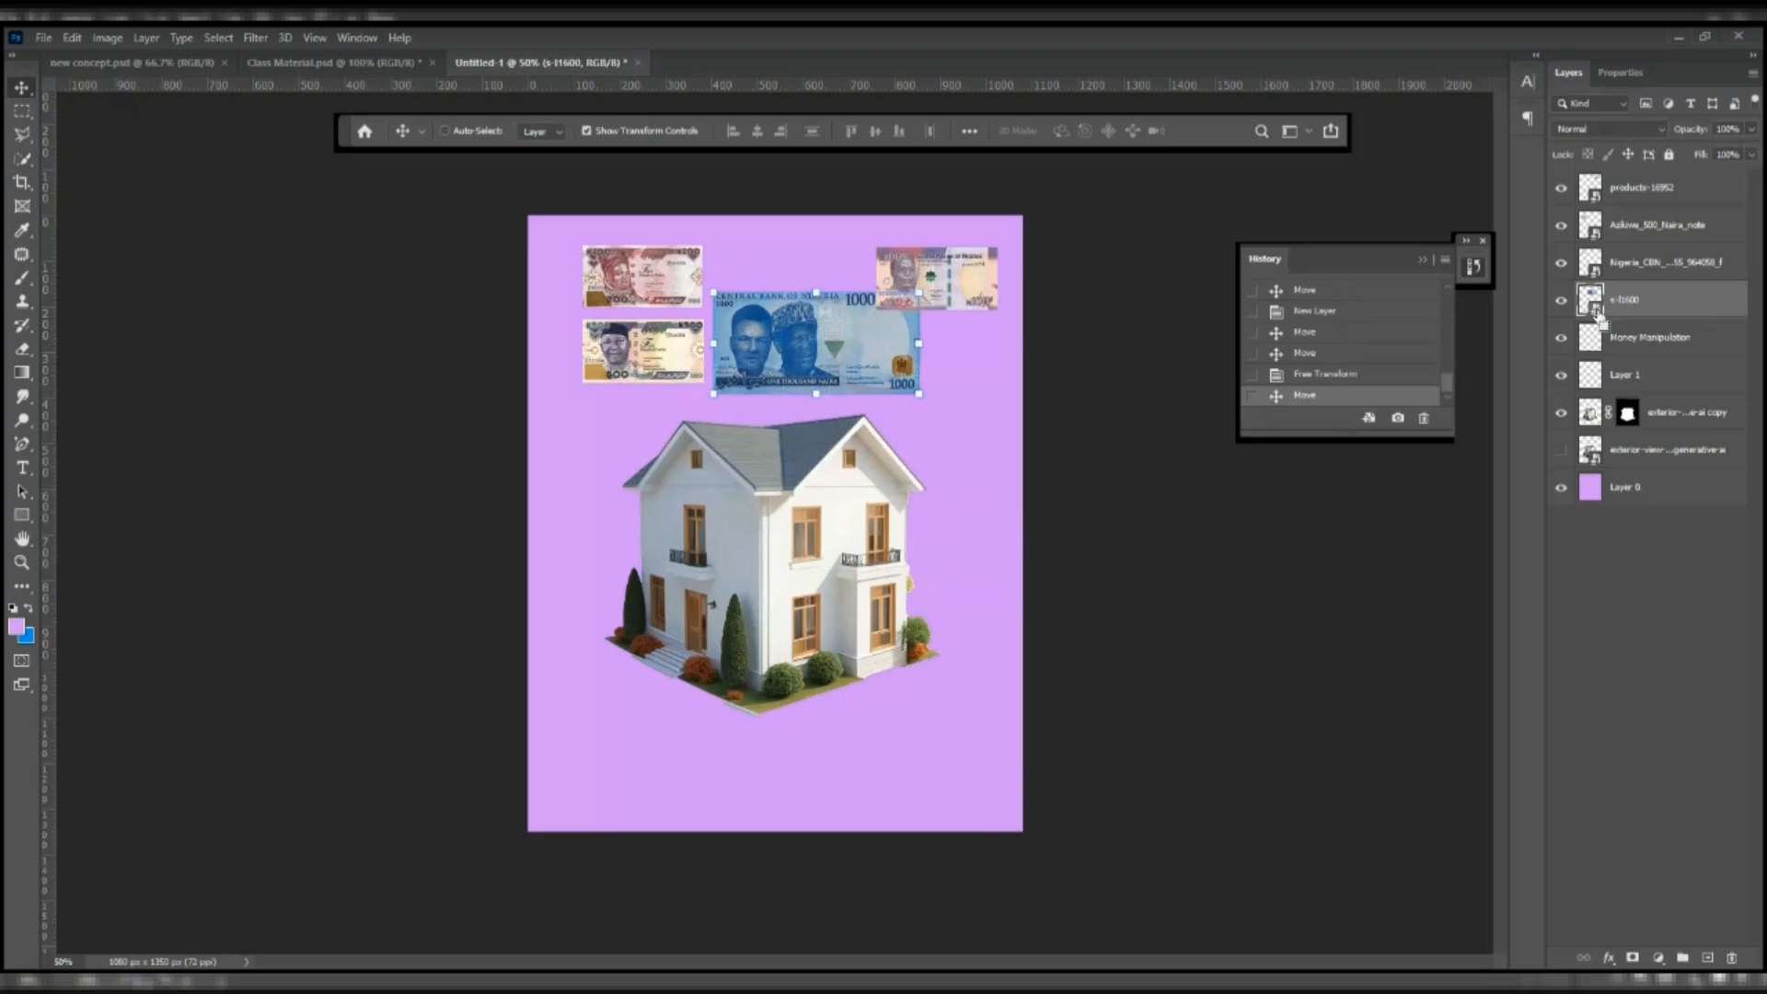
- Load the outline of the 1000 naira note as a selection and clear that selection
left_click(1598, 316, "ctrl")
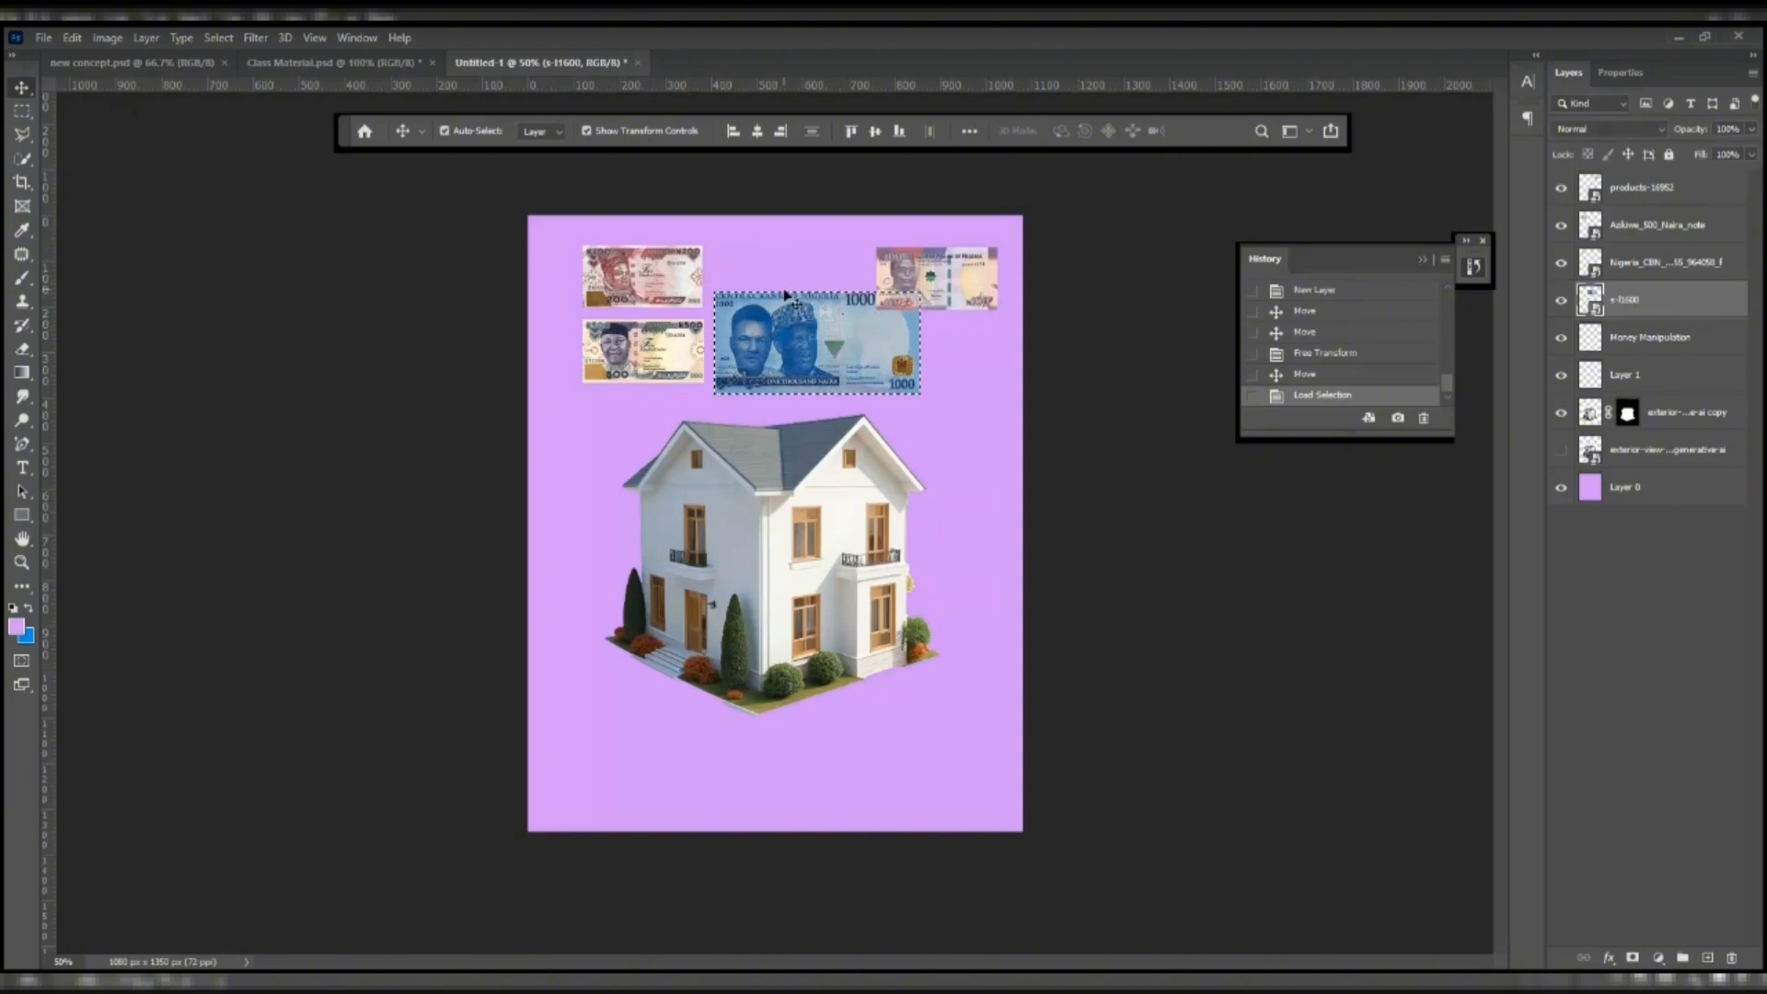
key("ctrl+d")
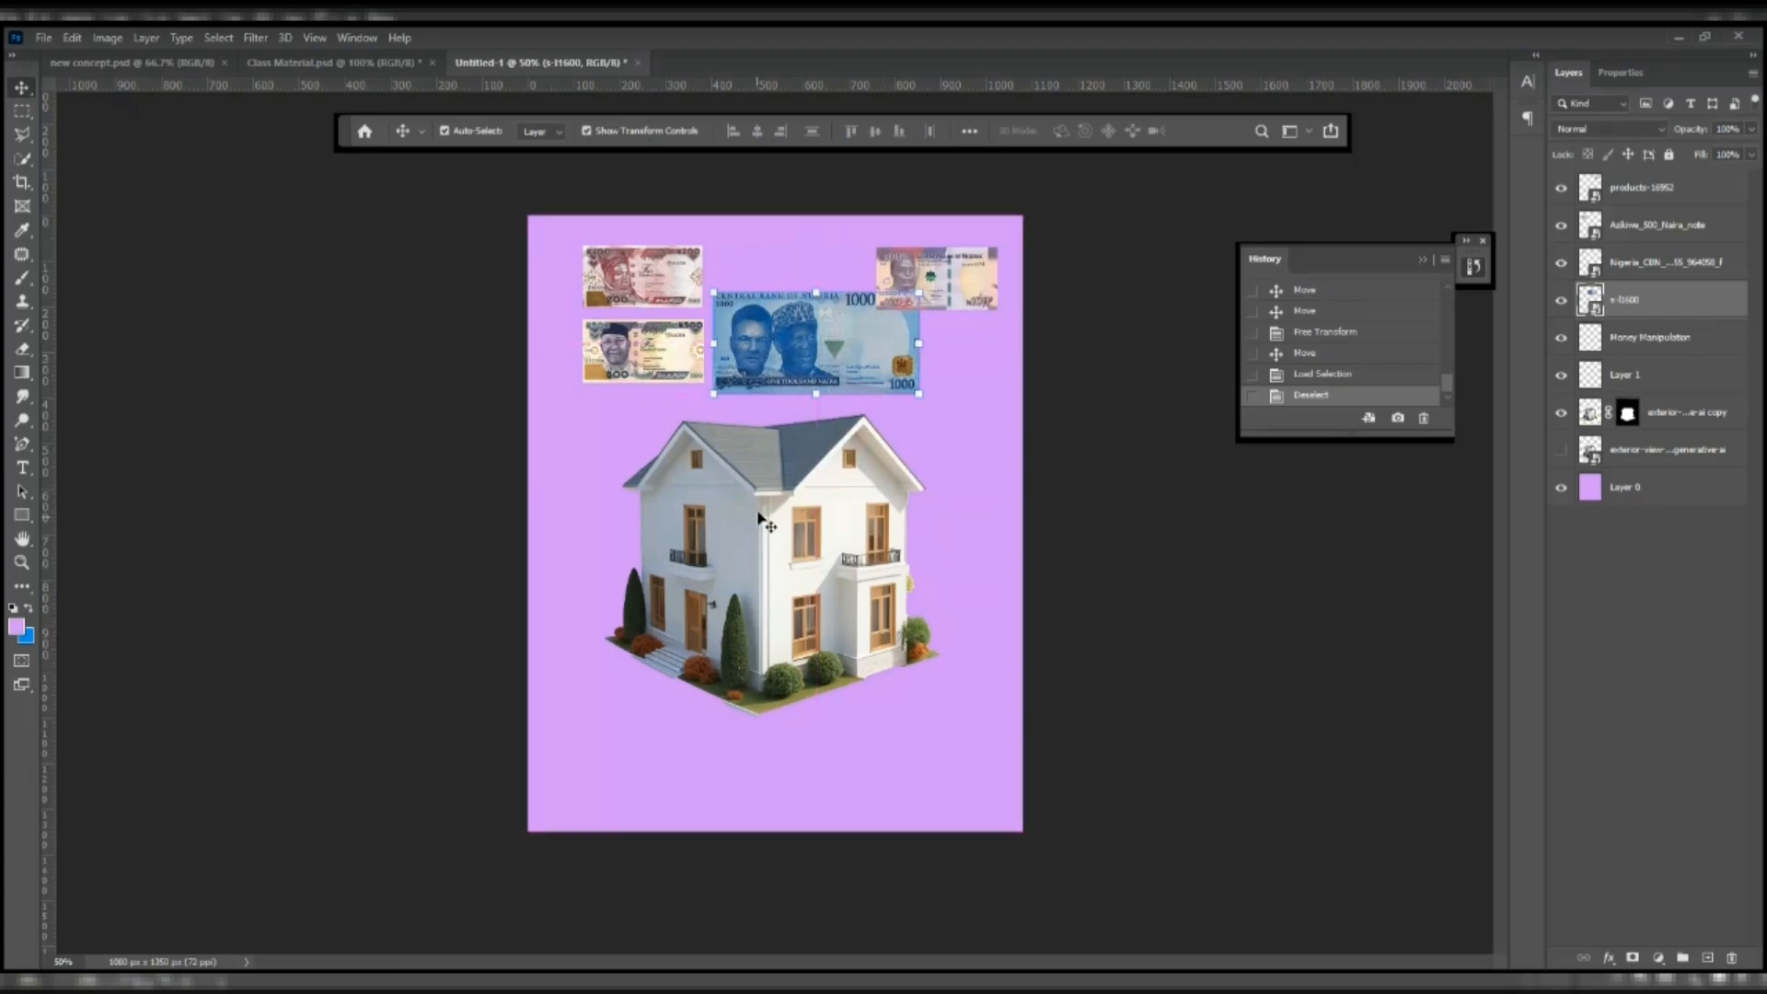
- Open Vanishing Point on the "Money Manipulation" layer and create a four-corner perspective plane over the house's left wall, from below the roof to the ground
left_click(1664, 374)
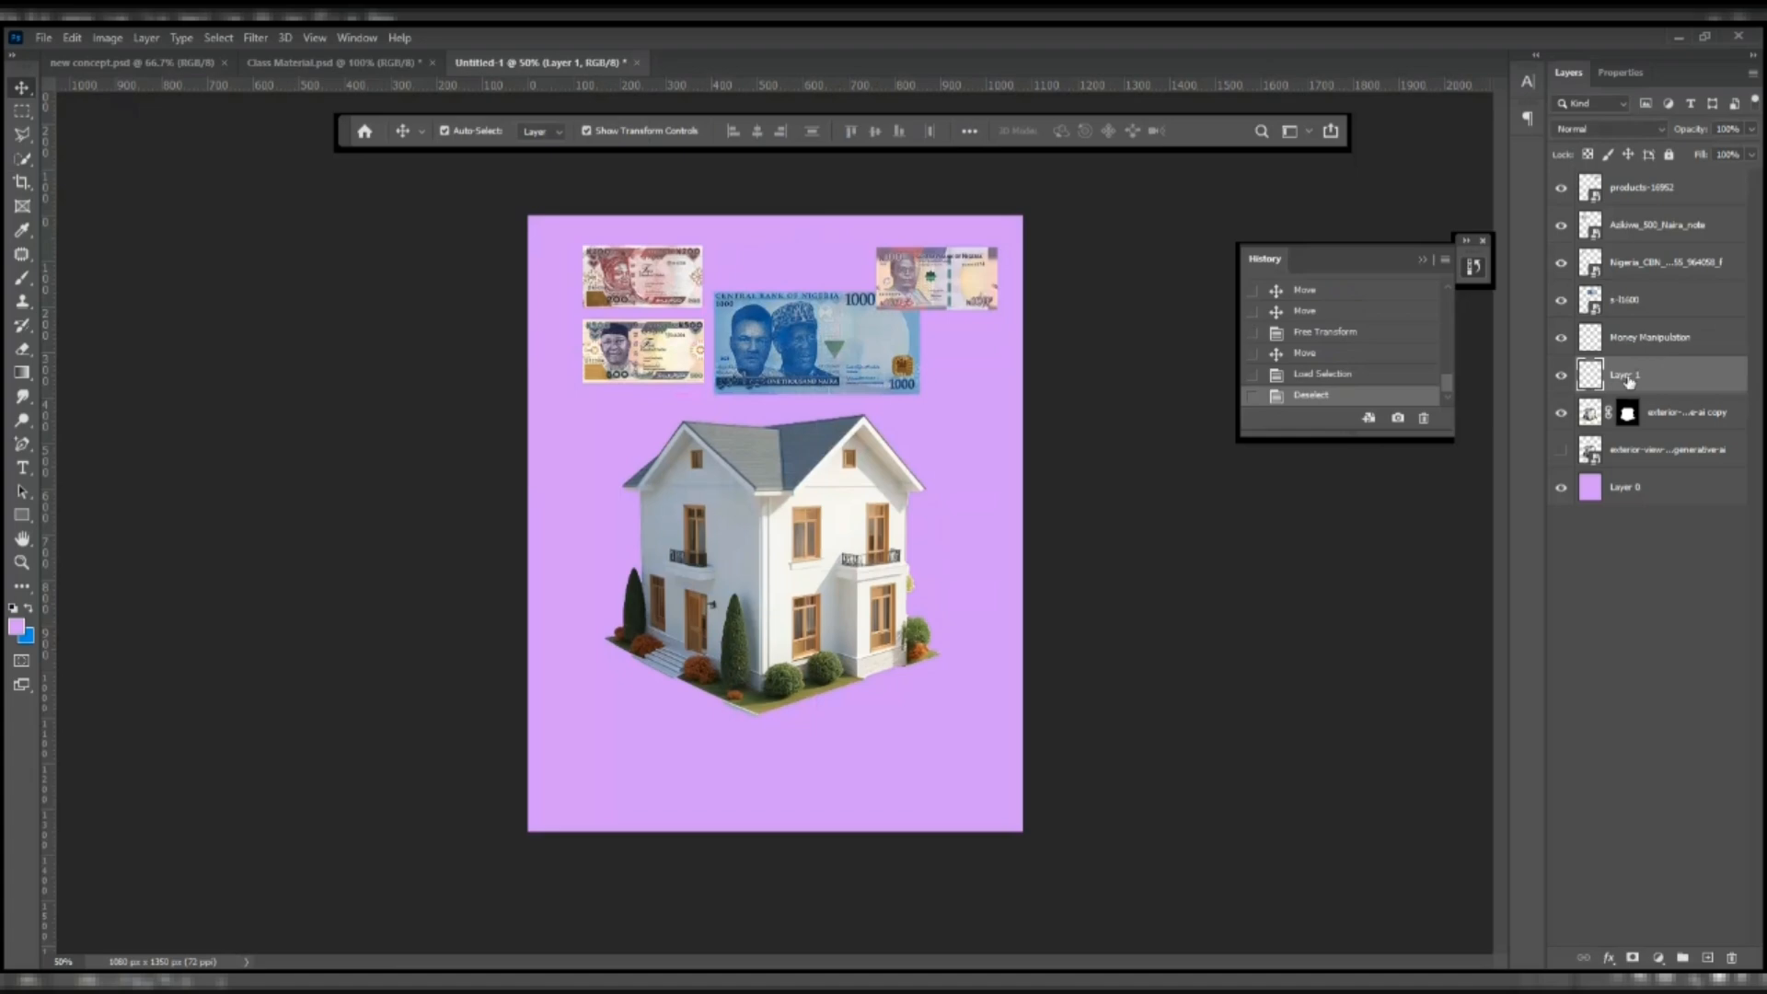
left_click(1647, 336)
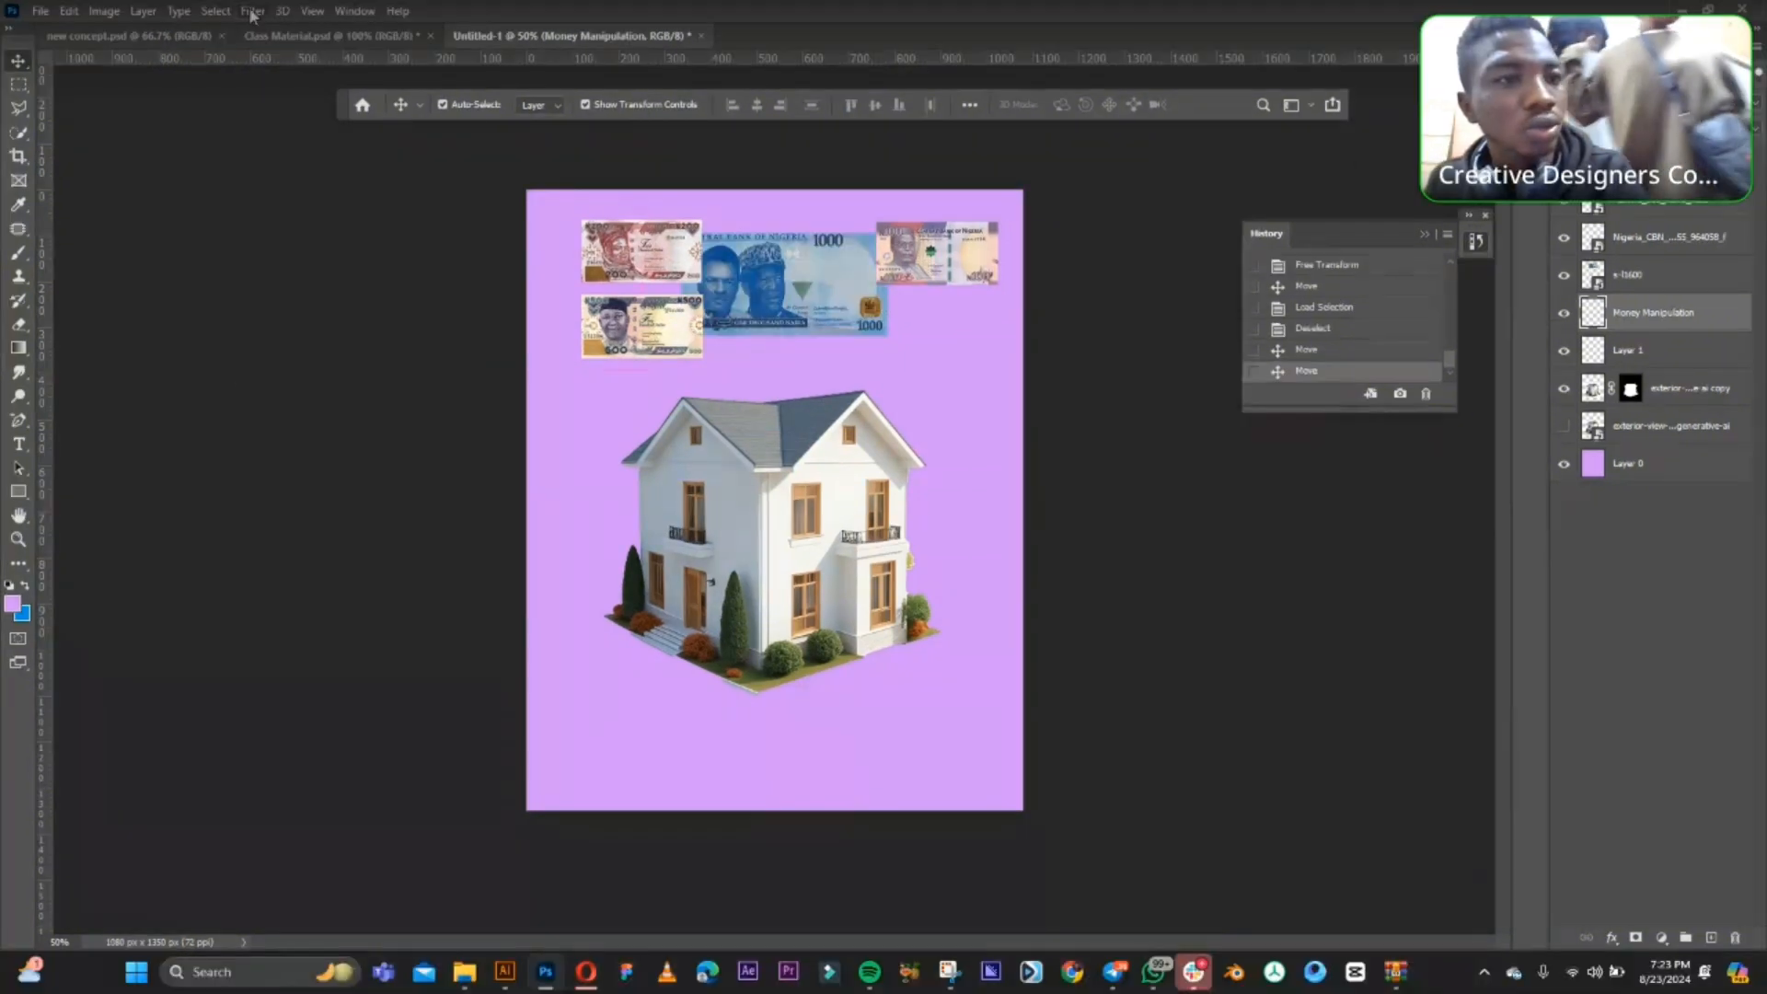
left_click(255, 37)
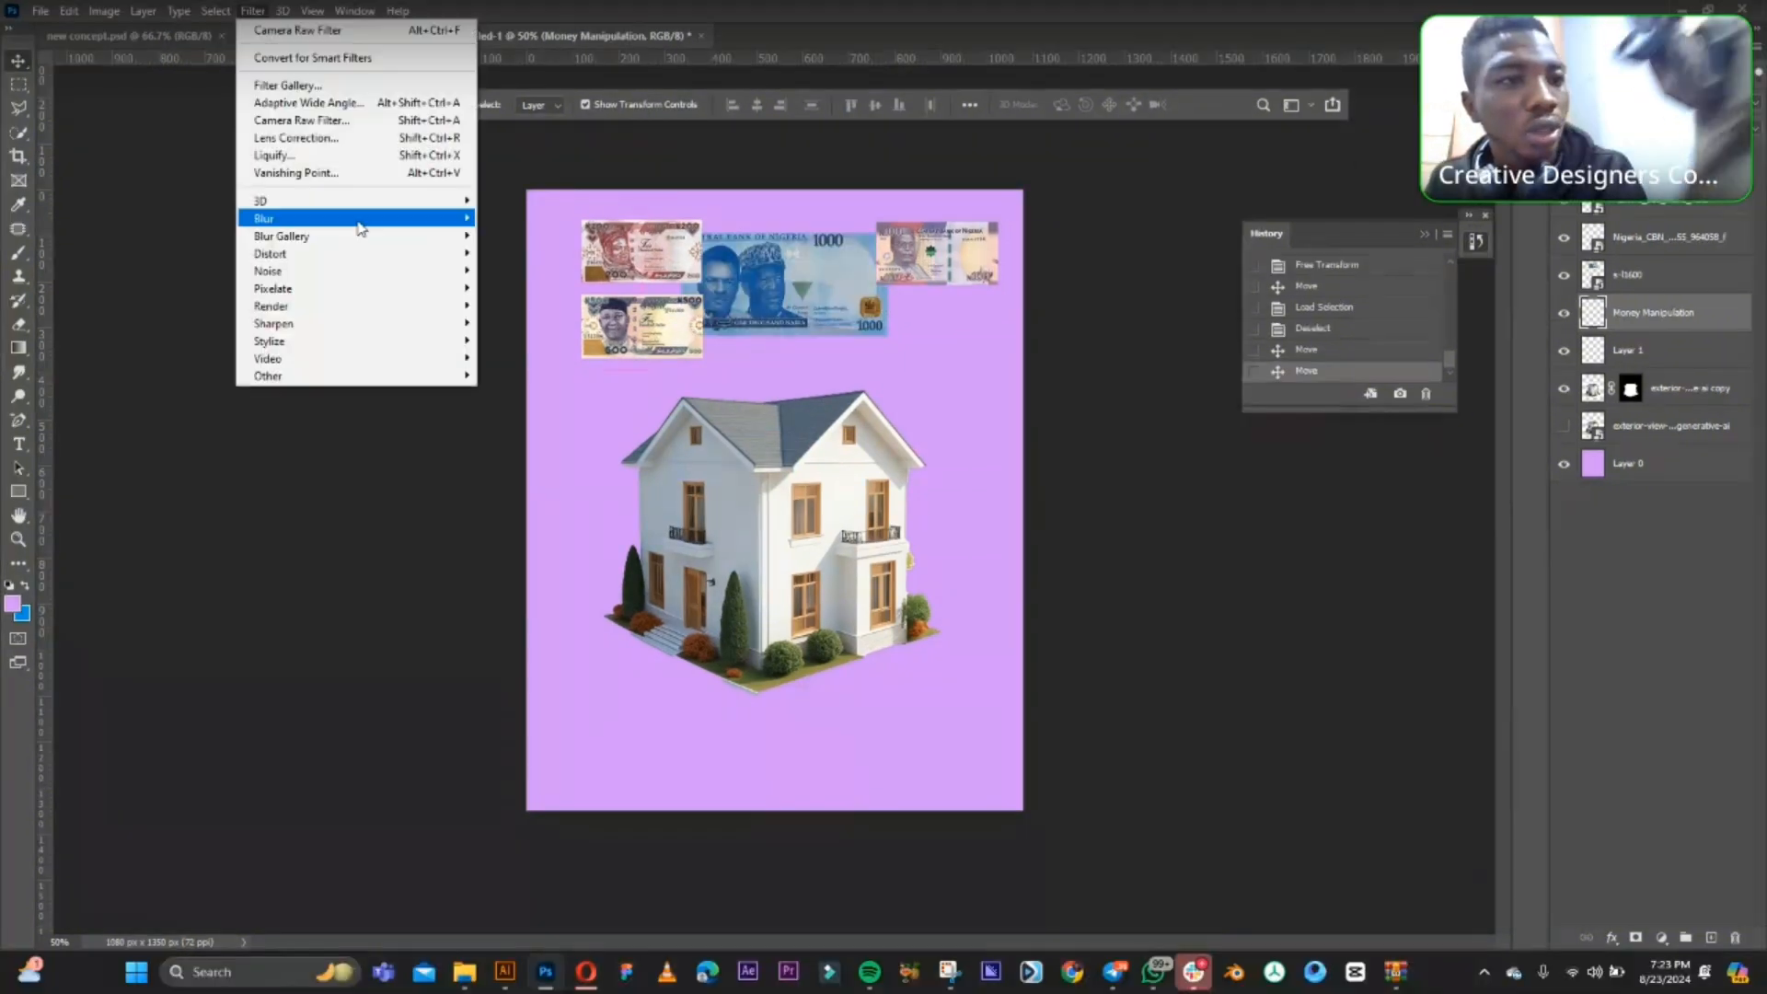
left_click(366, 177)
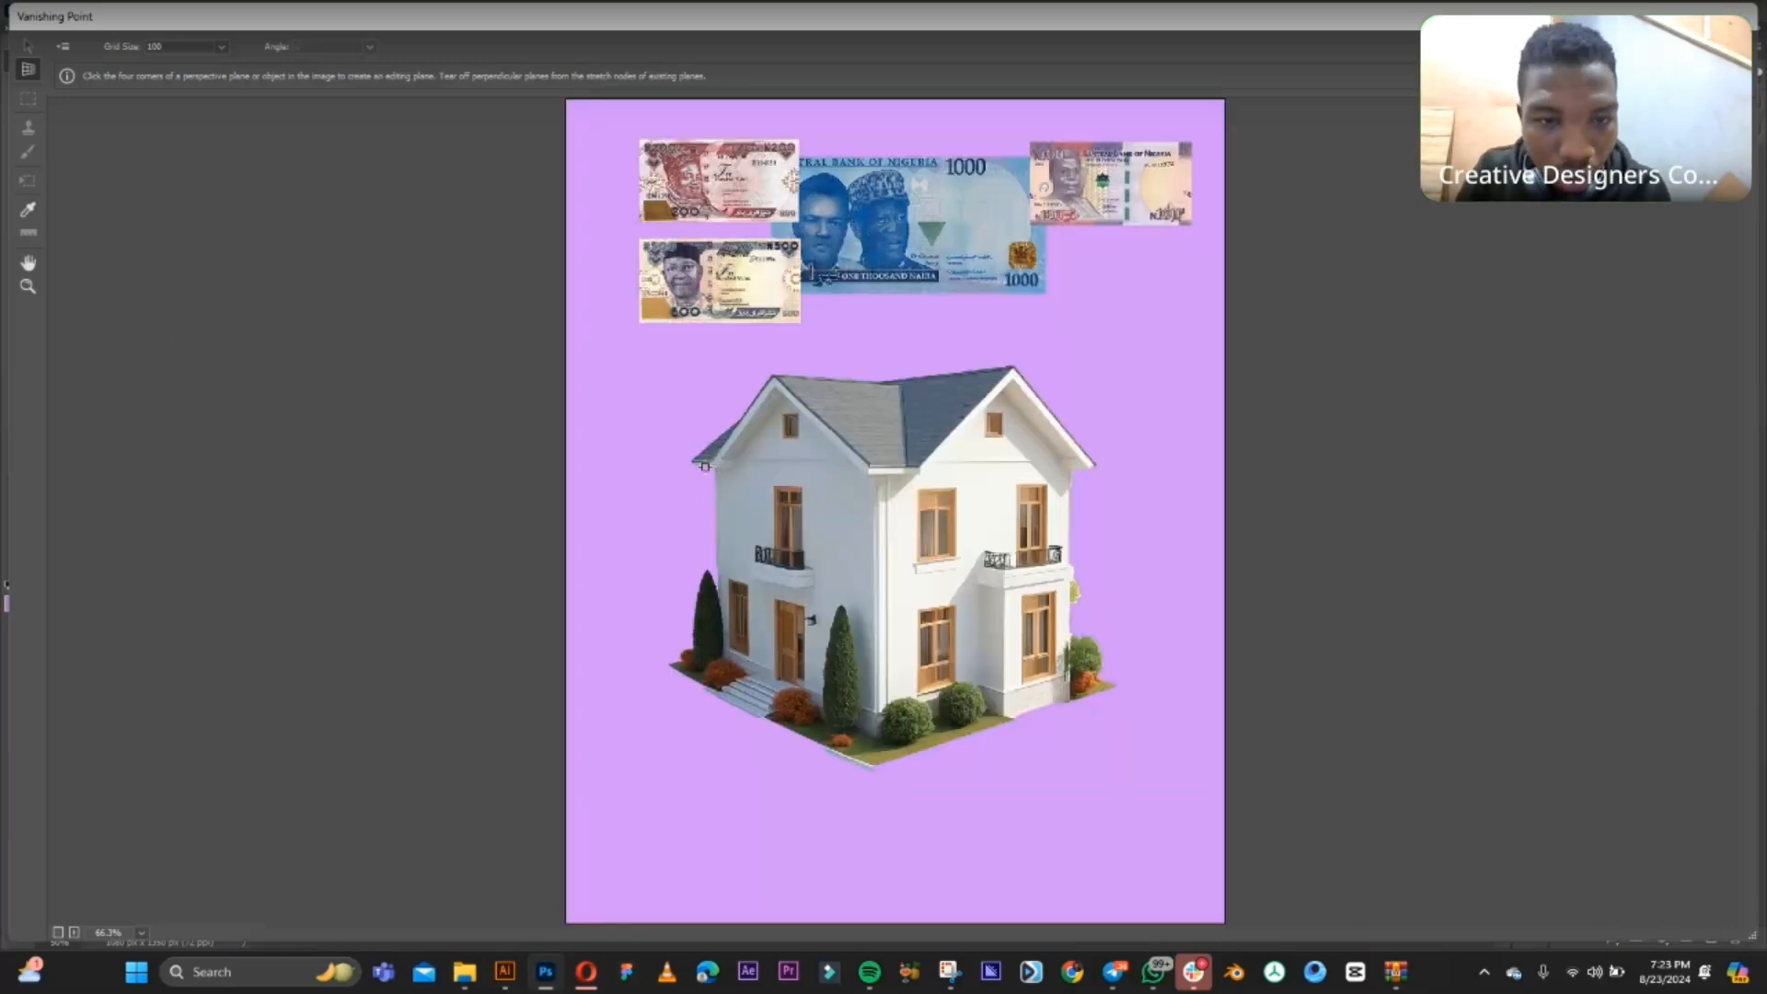
left_click(716, 472)
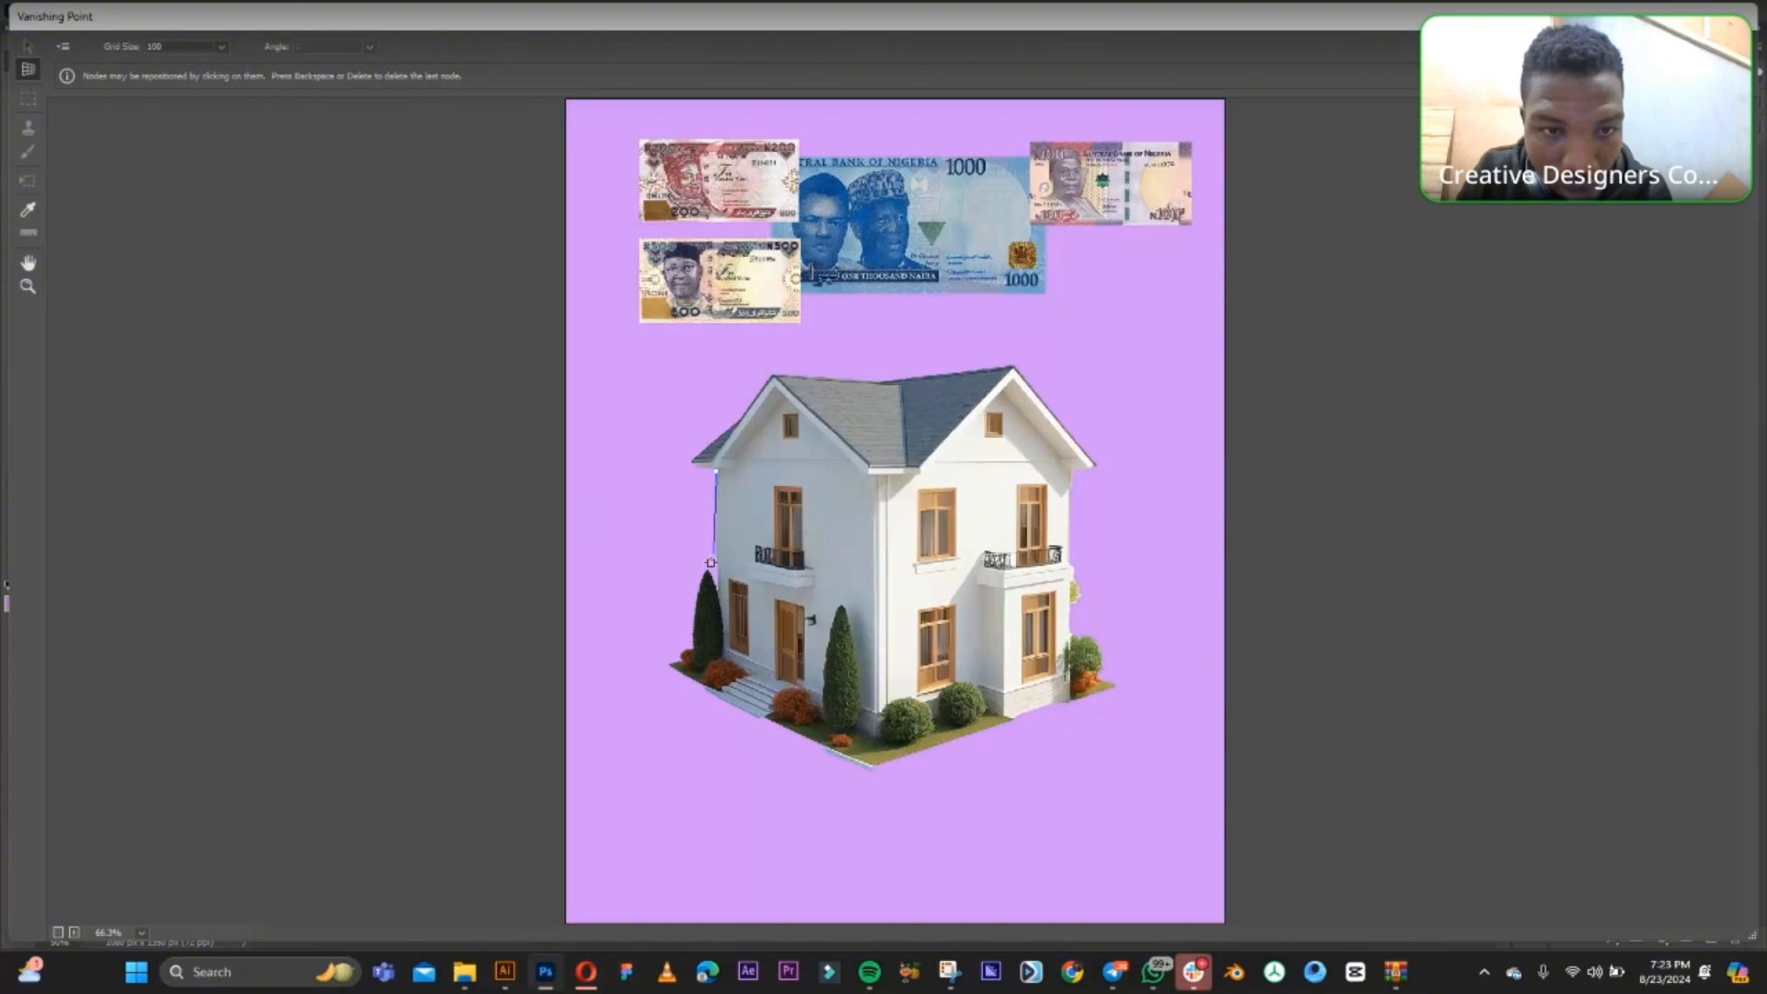
left_click(718, 674)
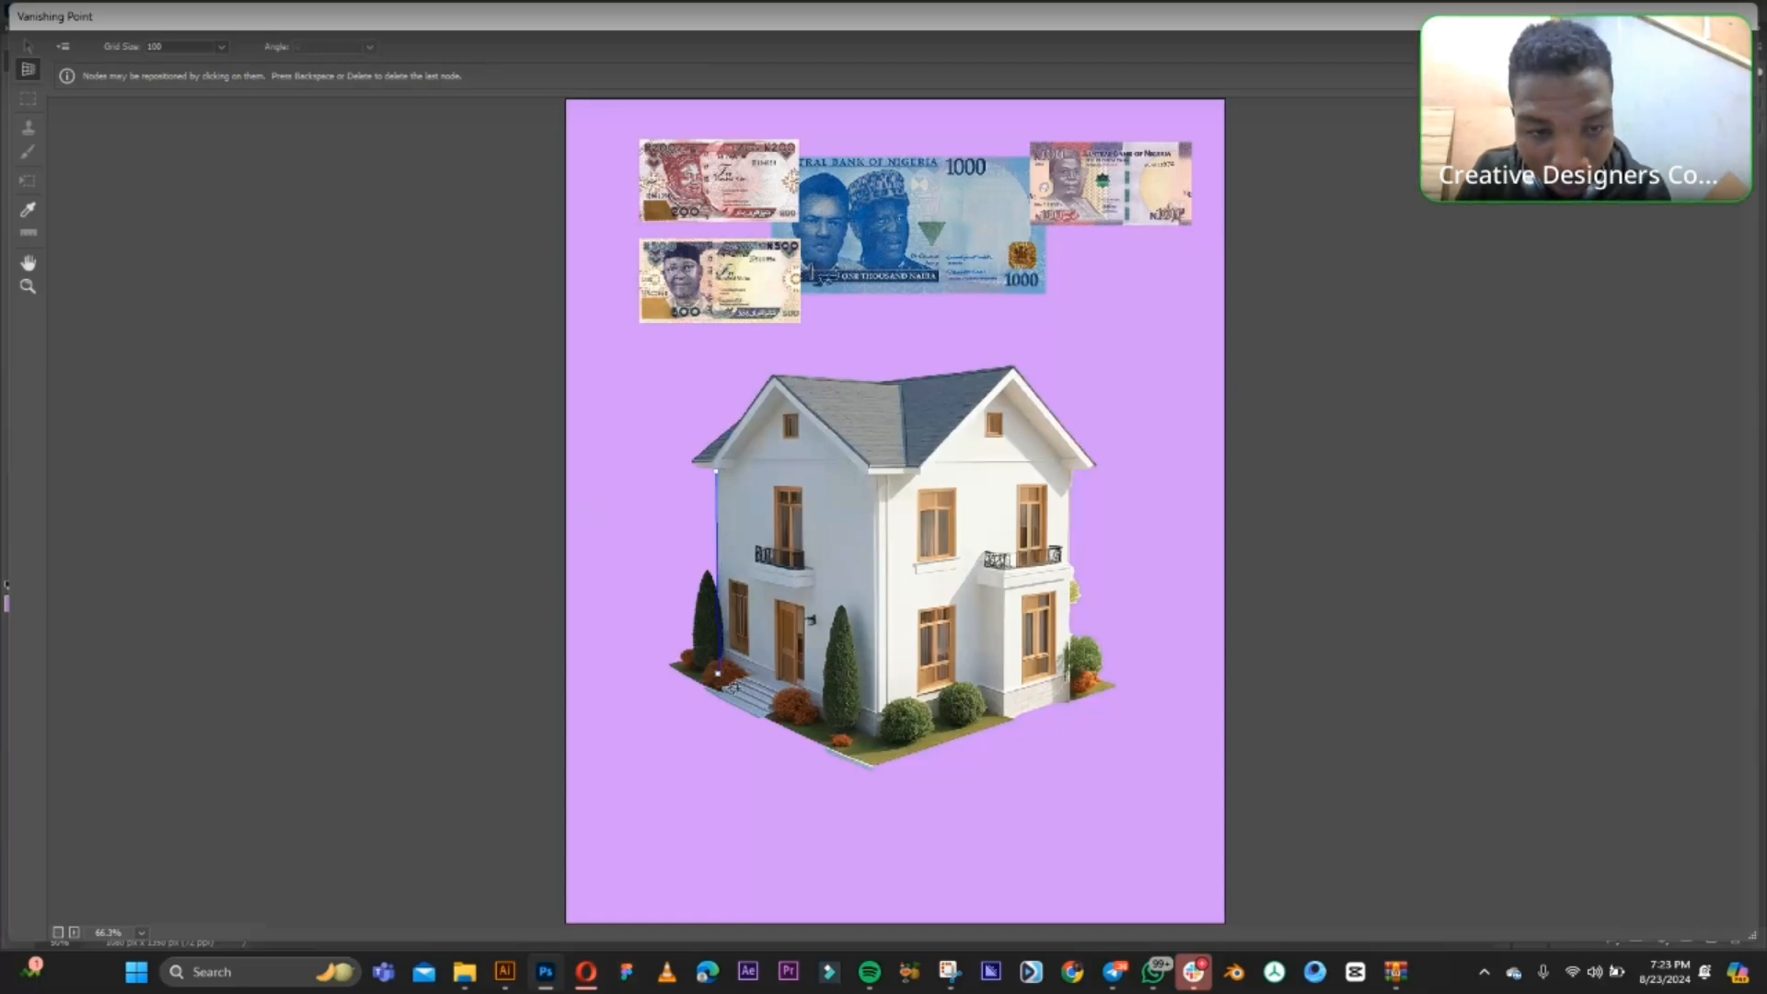
left_click(874, 741)
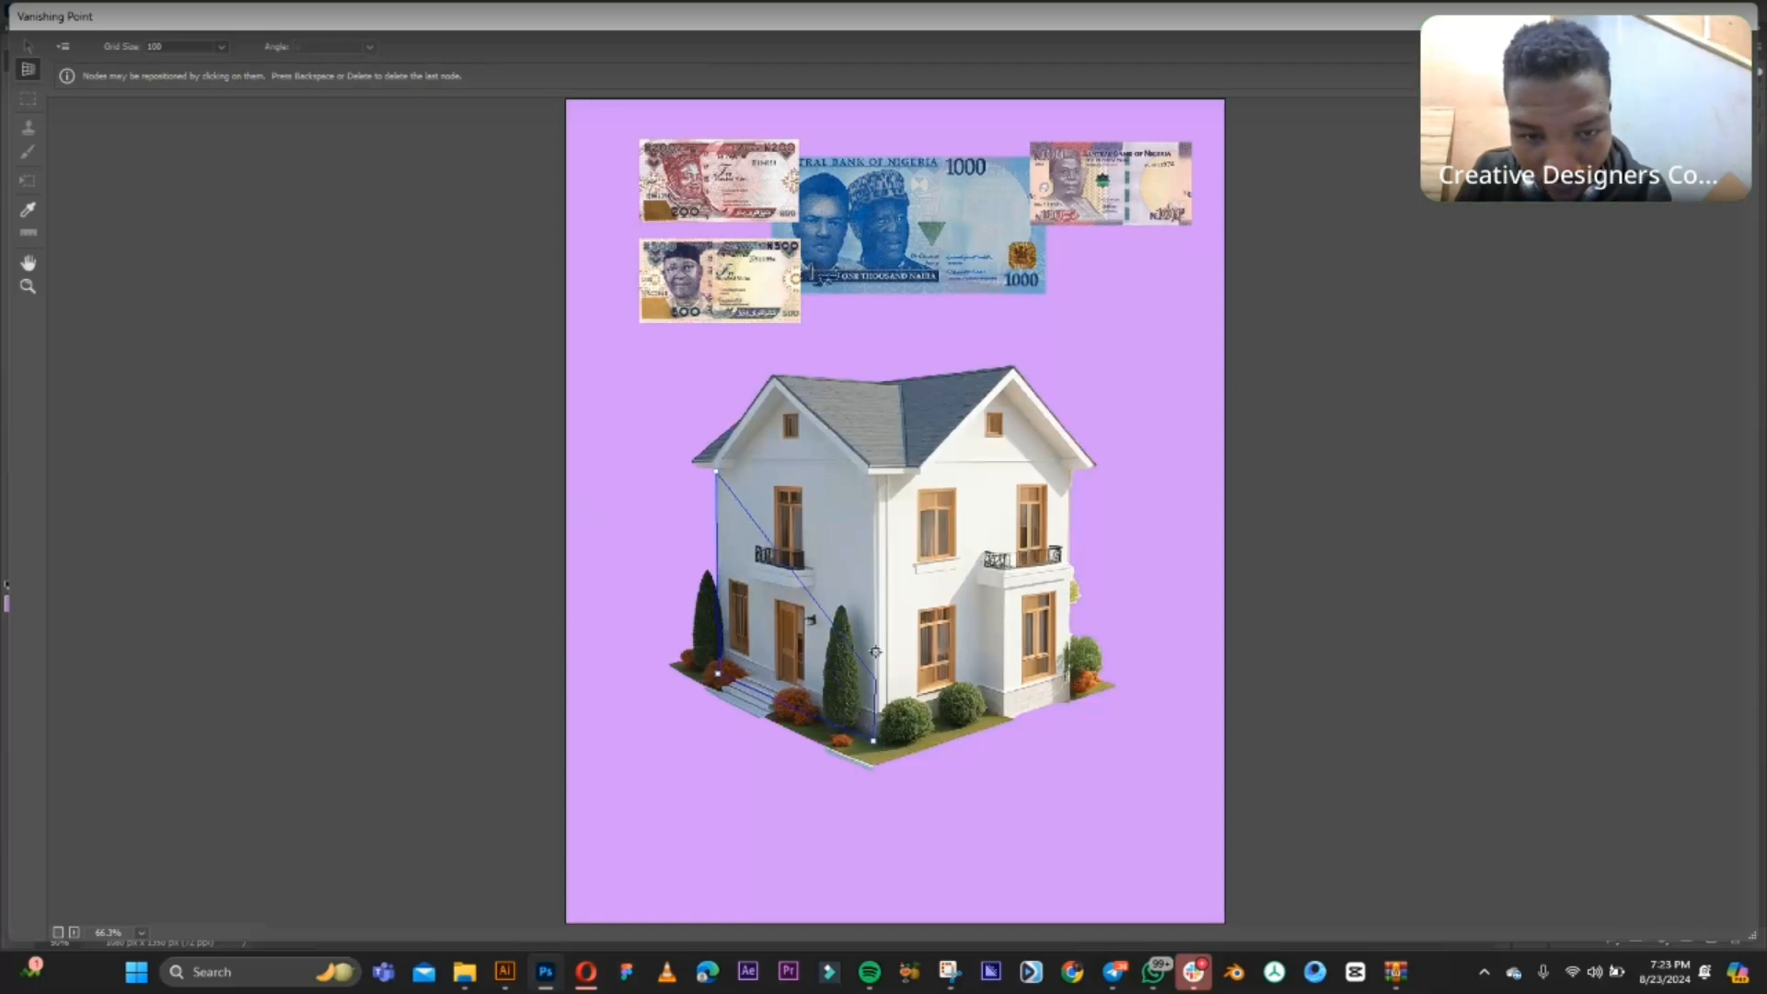
left_click(873, 474)
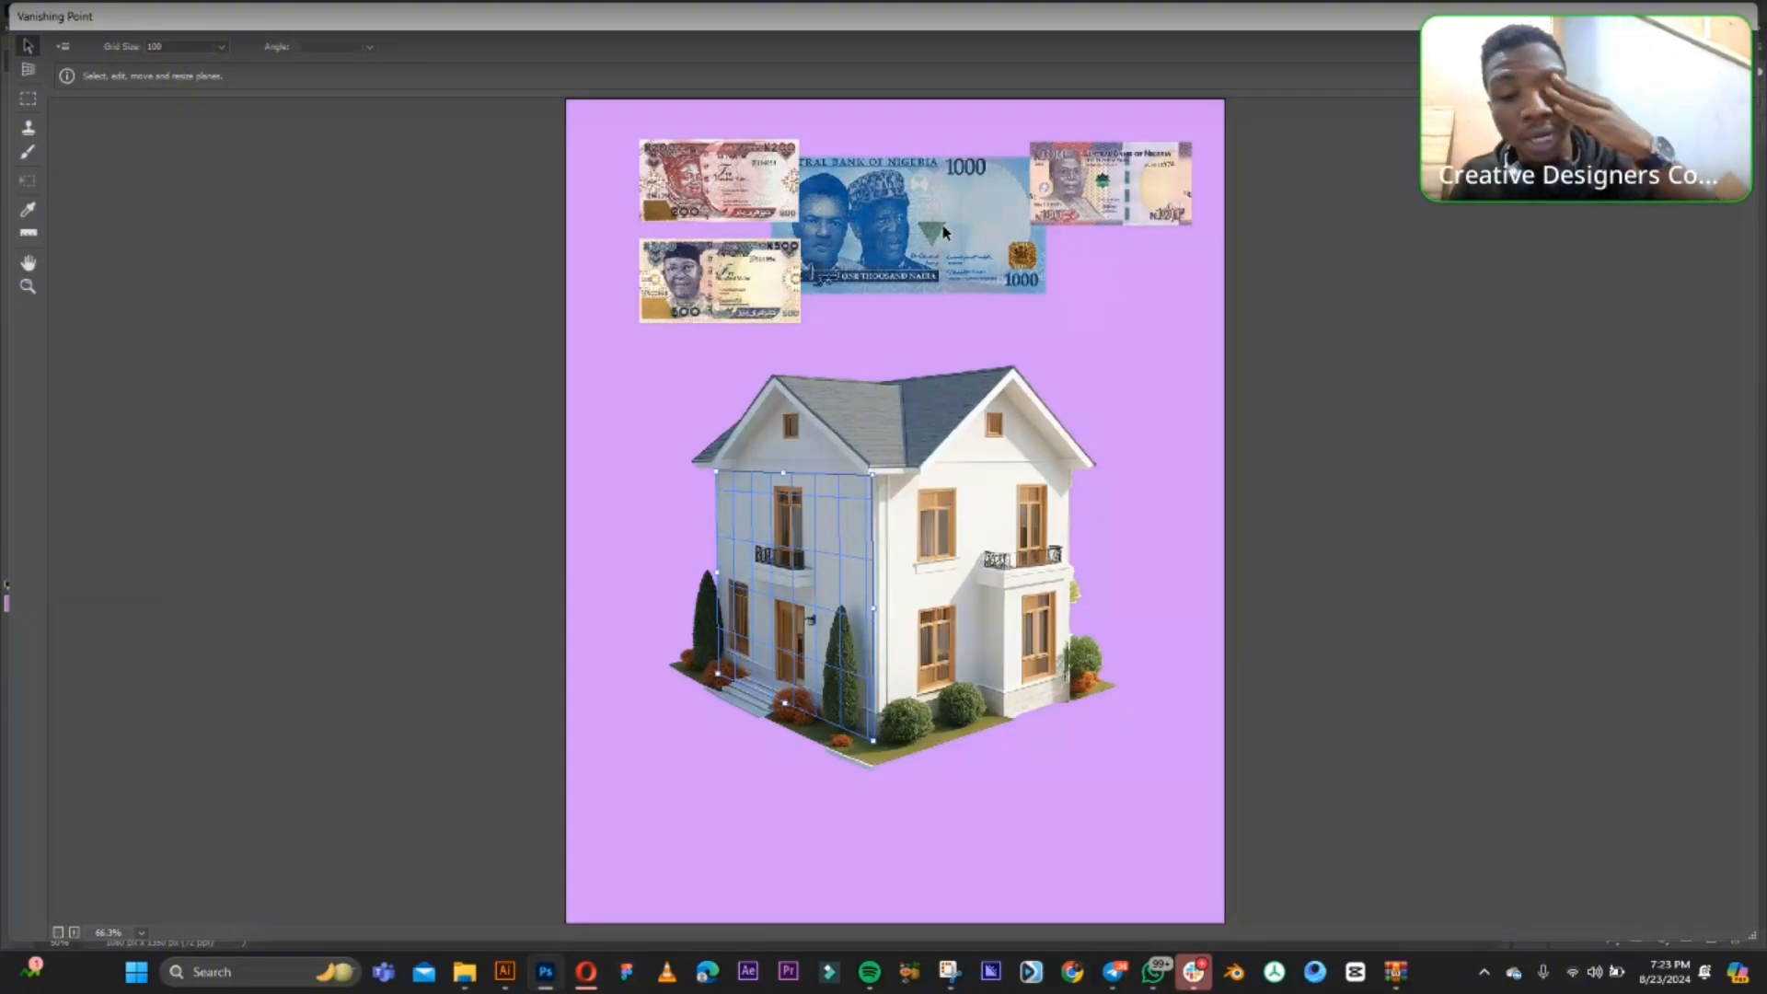
- Paste the copied 1000 naira note into Vanishing Point and move it onto the perspective plane of the house's left wall
key("ctrl+v")
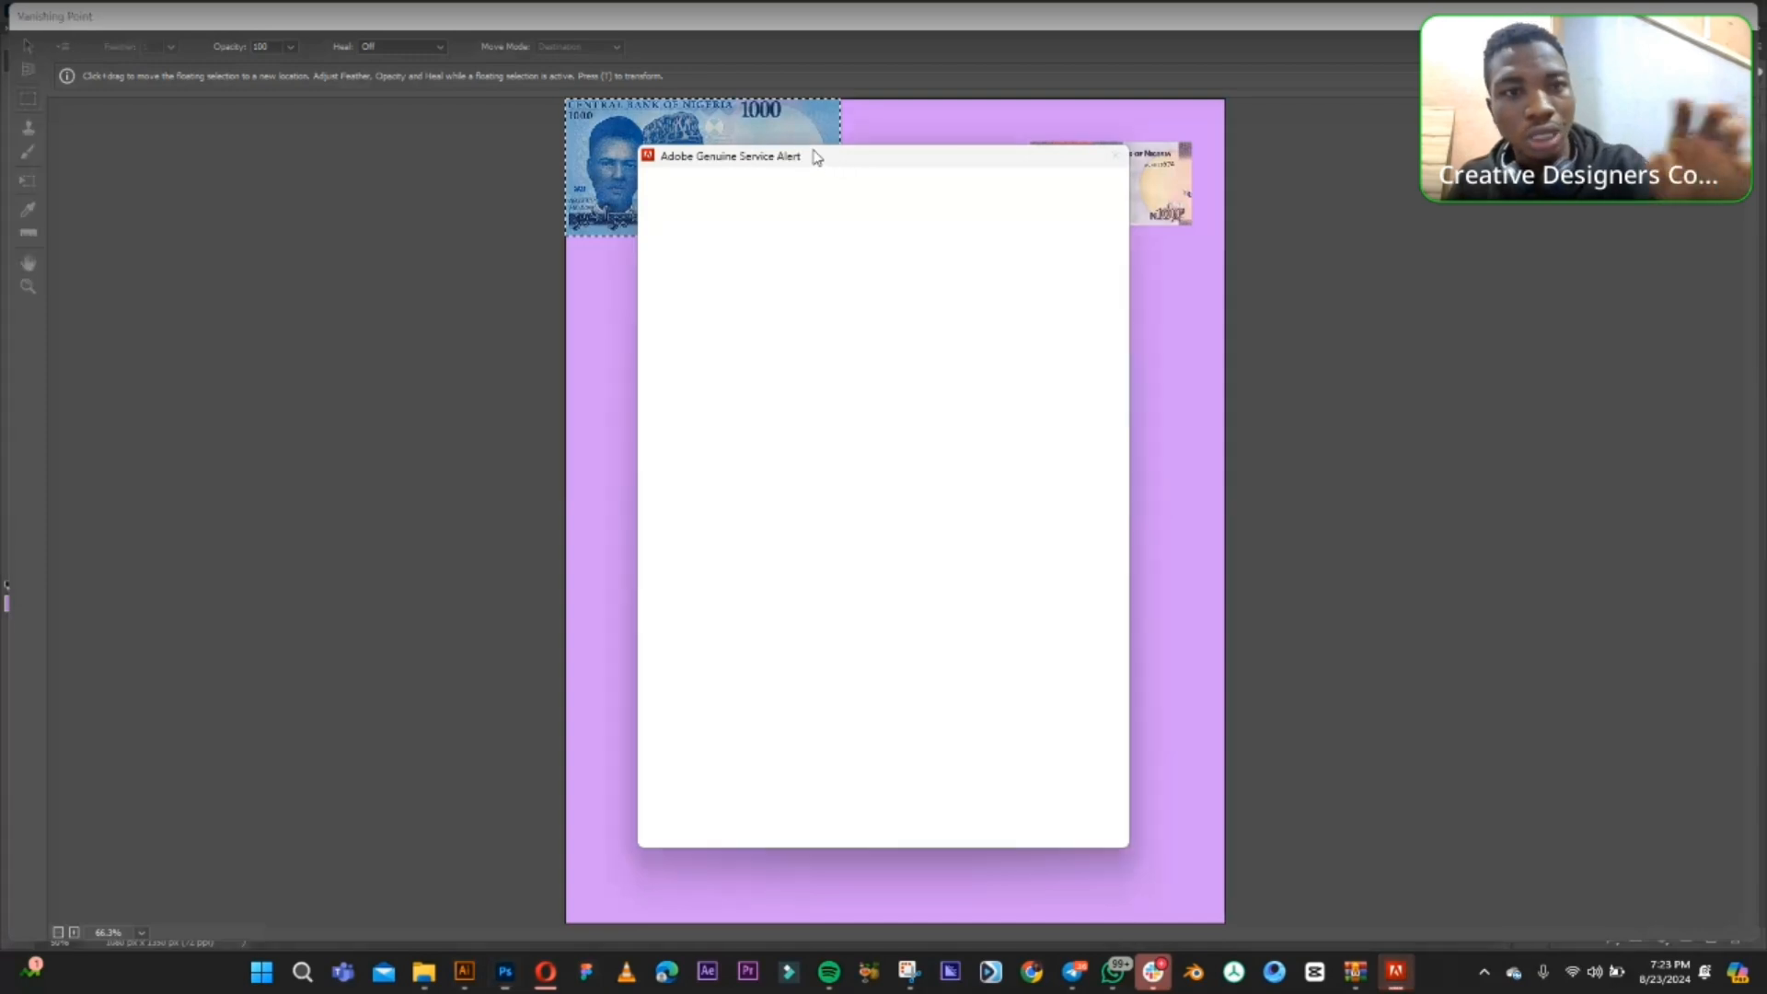
left_click_drag(852, 192, 1736, 882)
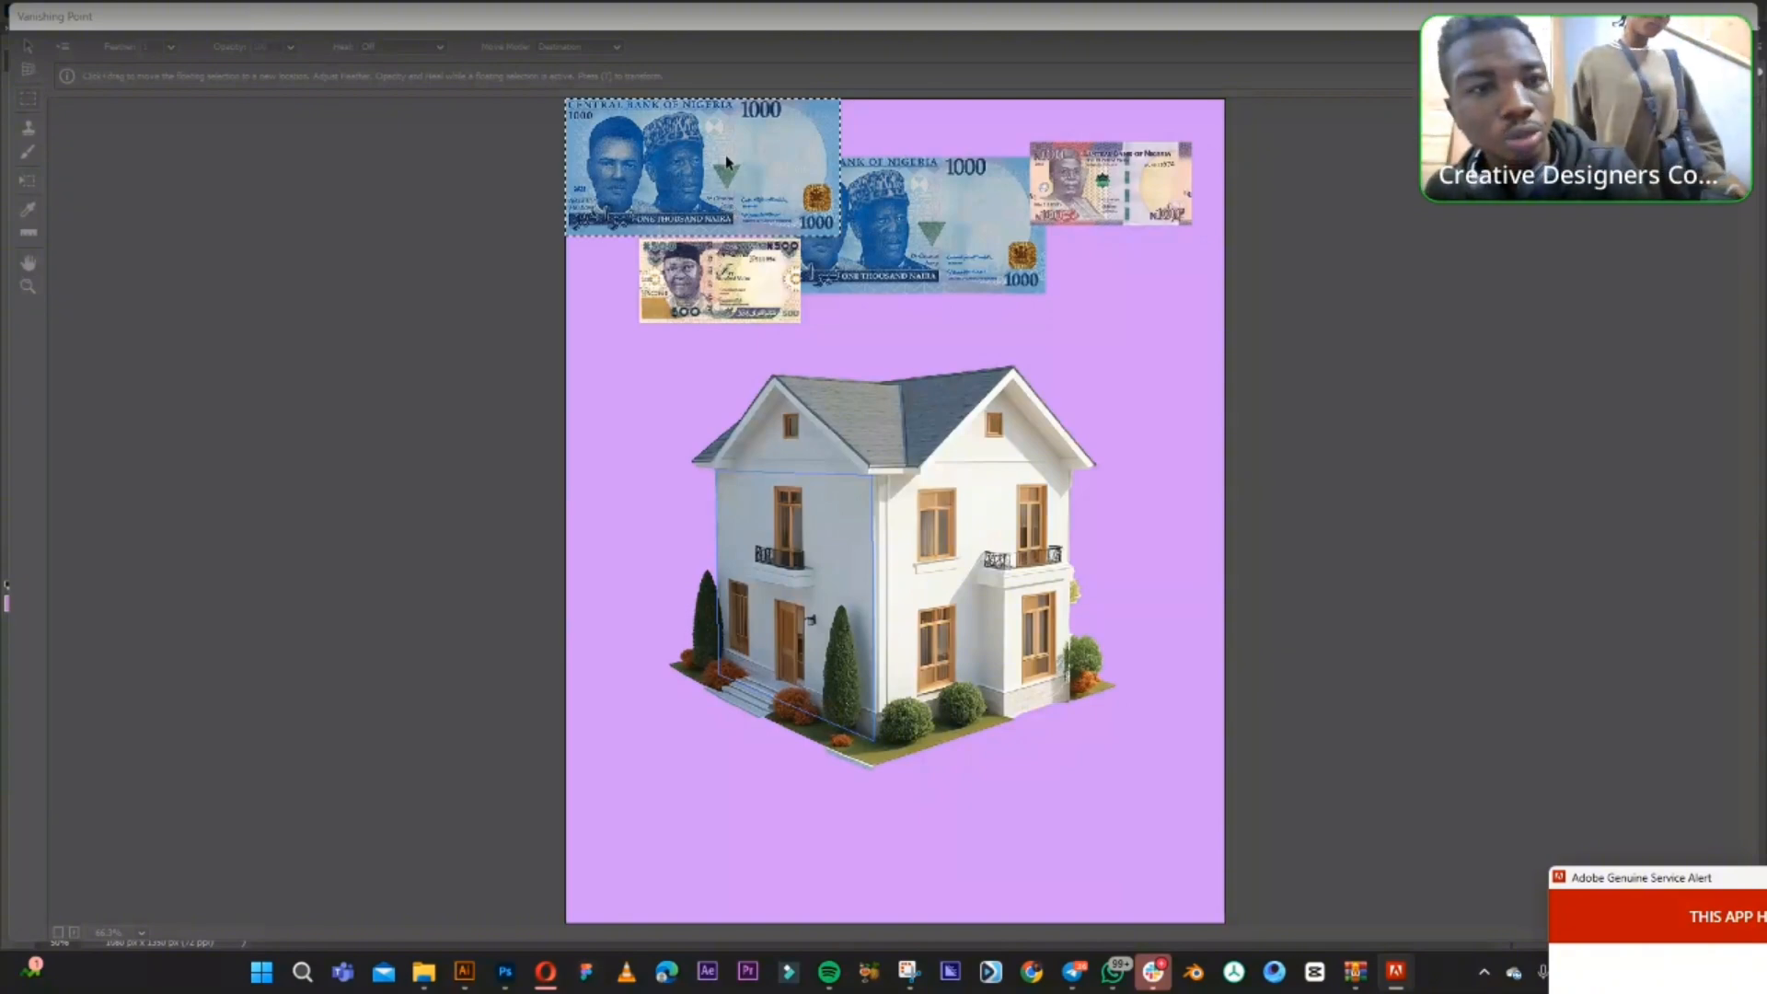
left_click(708, 201)
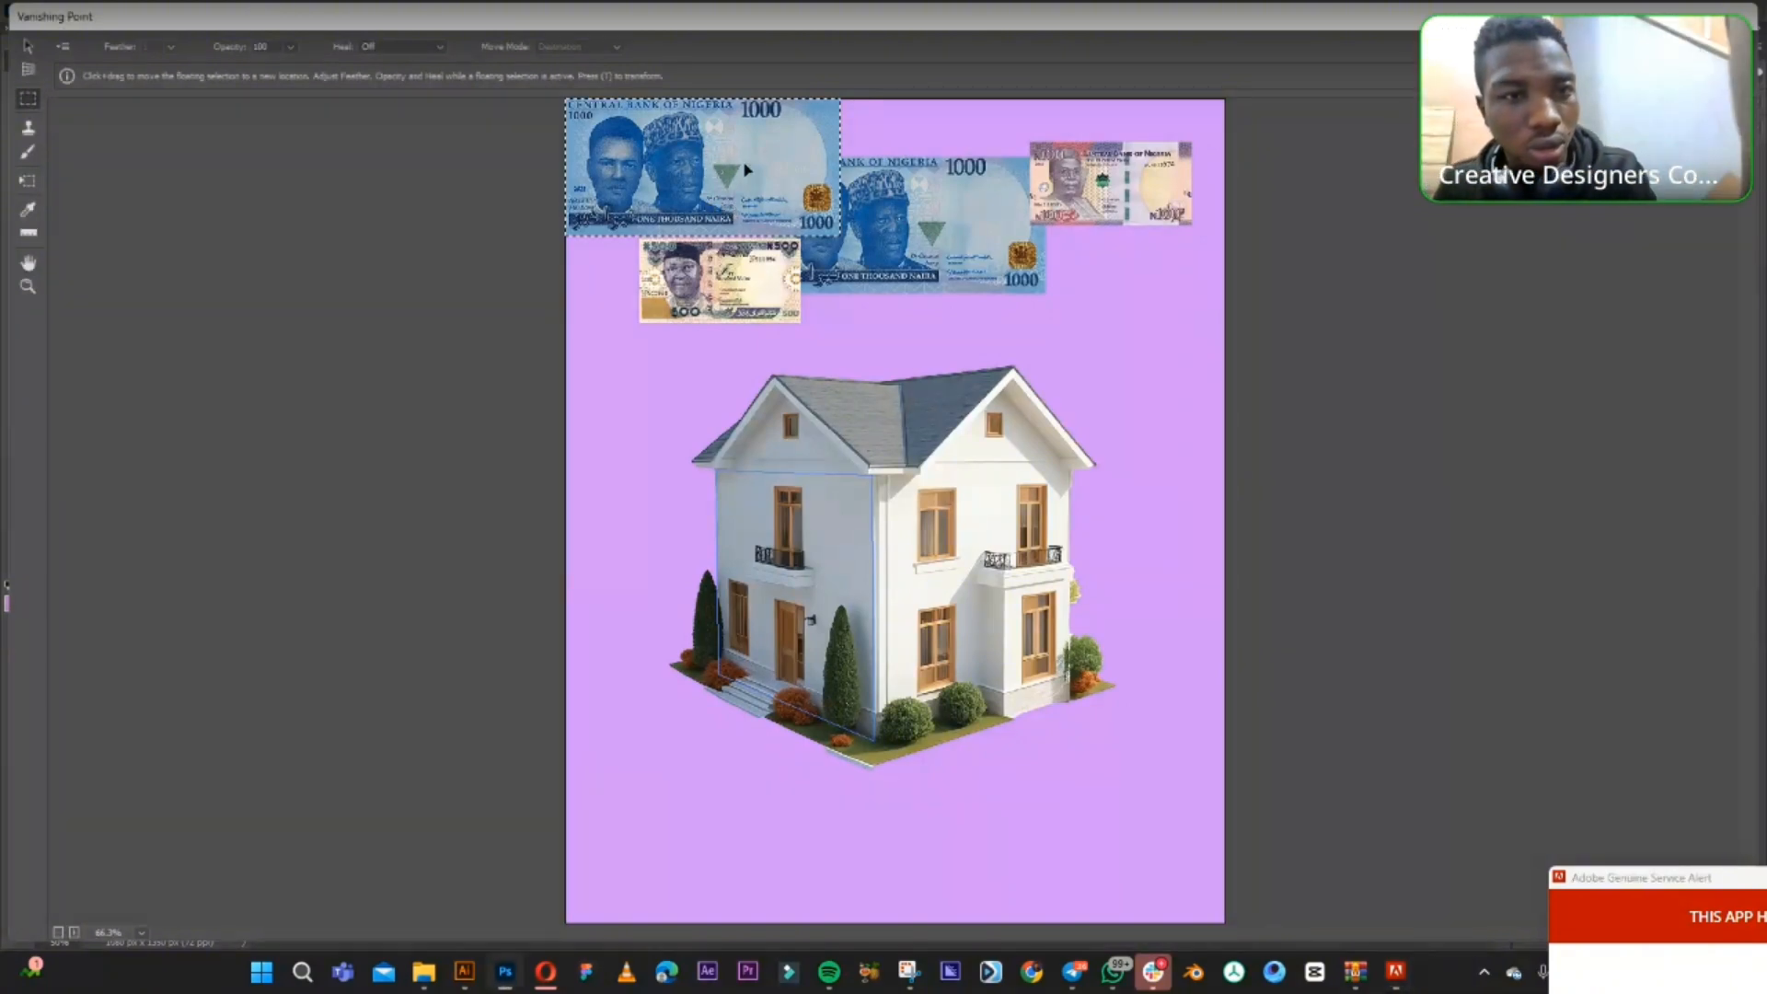
key("t")
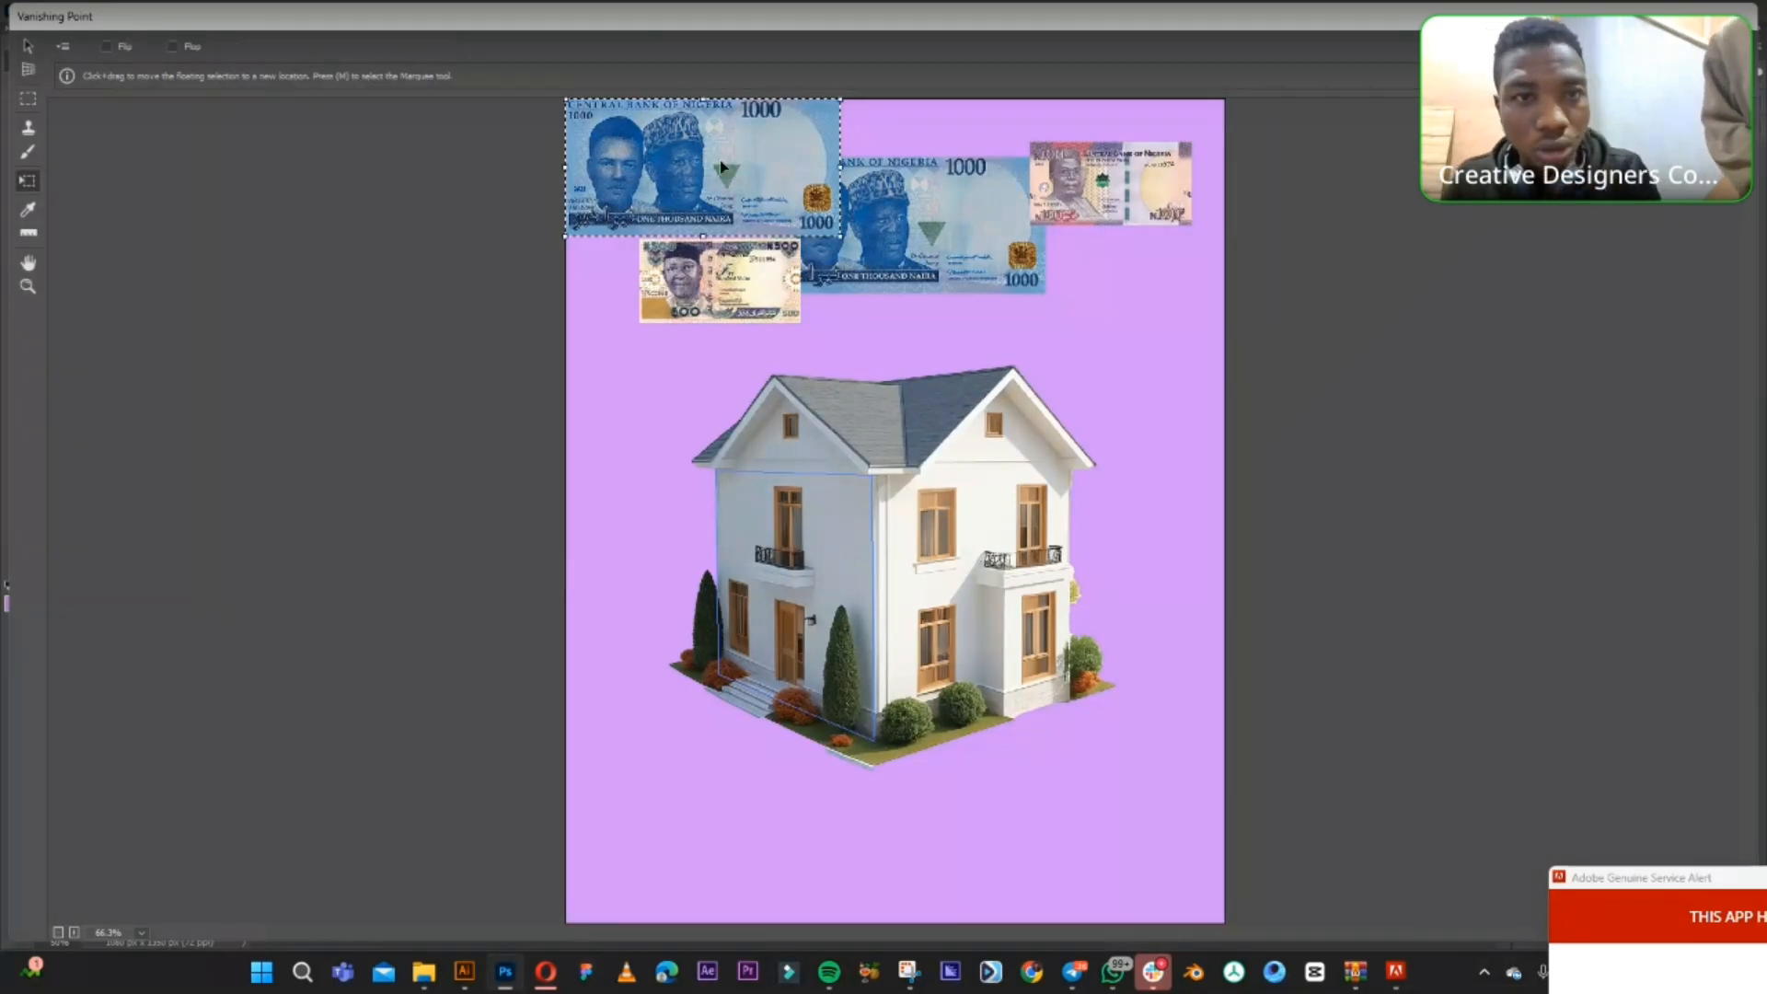
left_click_drag(722, 167, 861, 544)
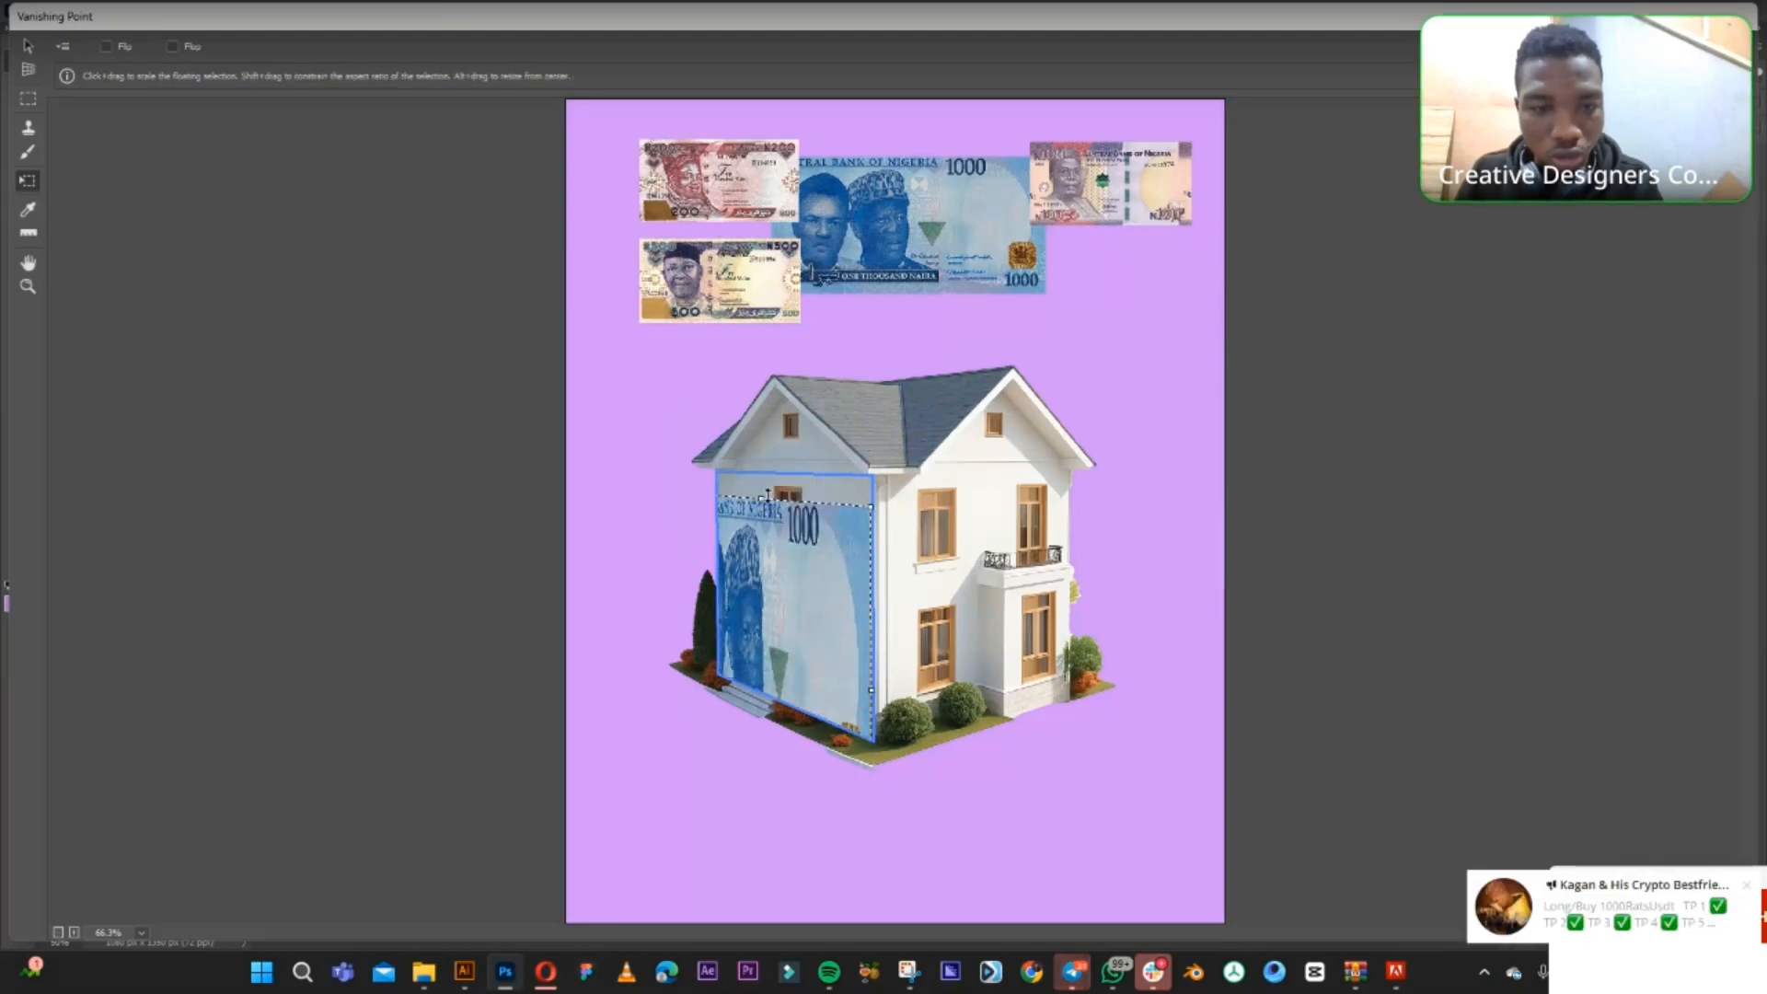
- Scale and shift the 1000 naira note to fill the left wall plane, and apply the Vanishing Point result
left_click_drag(768, 496, 803, 540)
left_click_drag(802, 639, 831, 569)
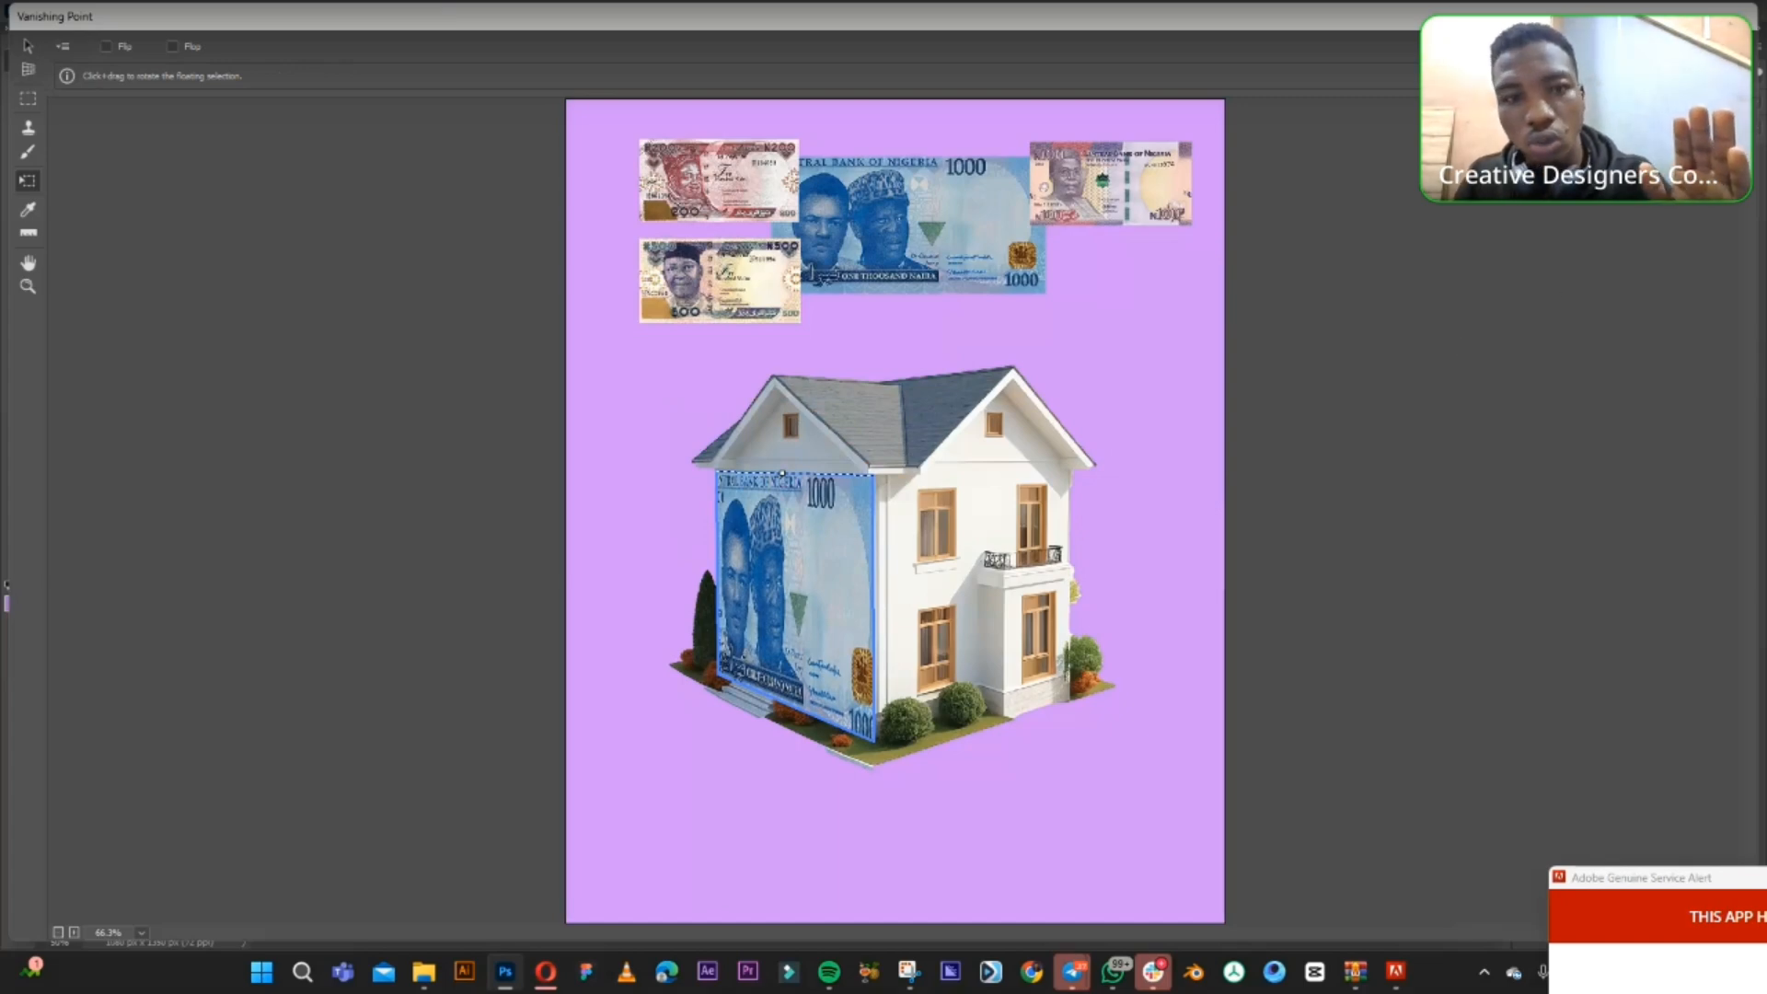
key("Return")
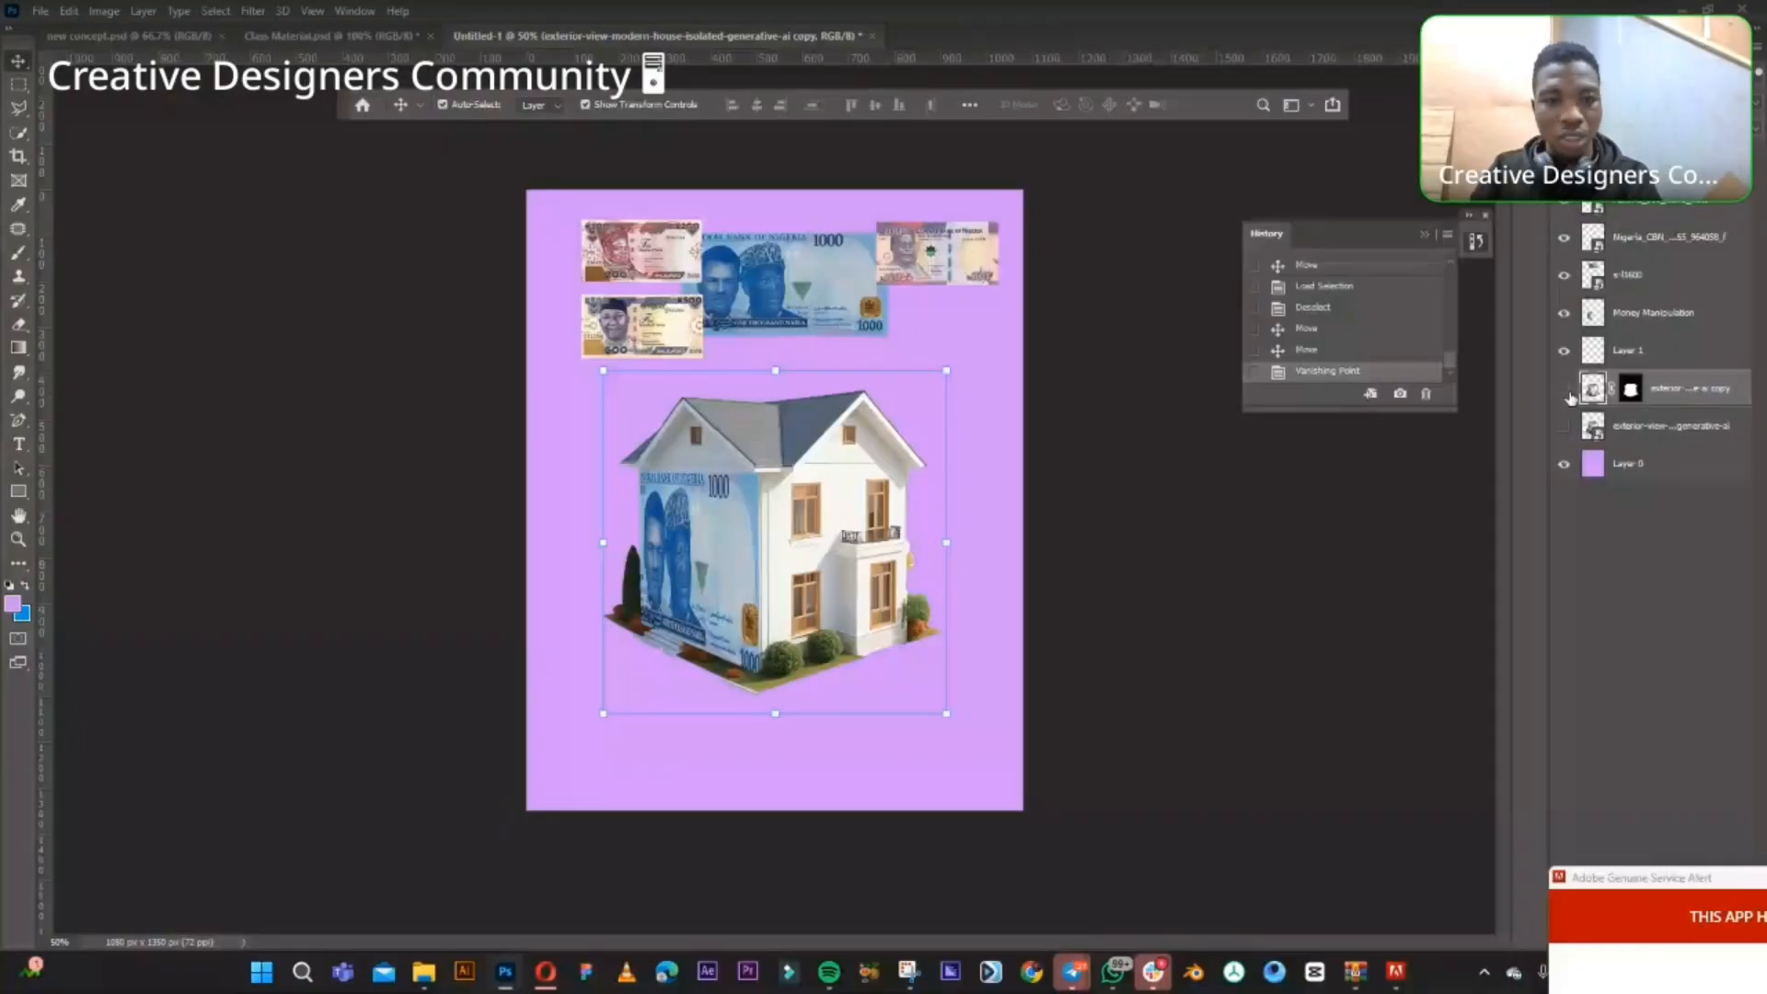
- Toggle the visibility of the cut-out house layer to inspect the perspective banknote on its own, leaving the house shown
left_click(1569, 391)
left_click(1569, 391)
left_click(1568, 391)
left_click(1569, 391)
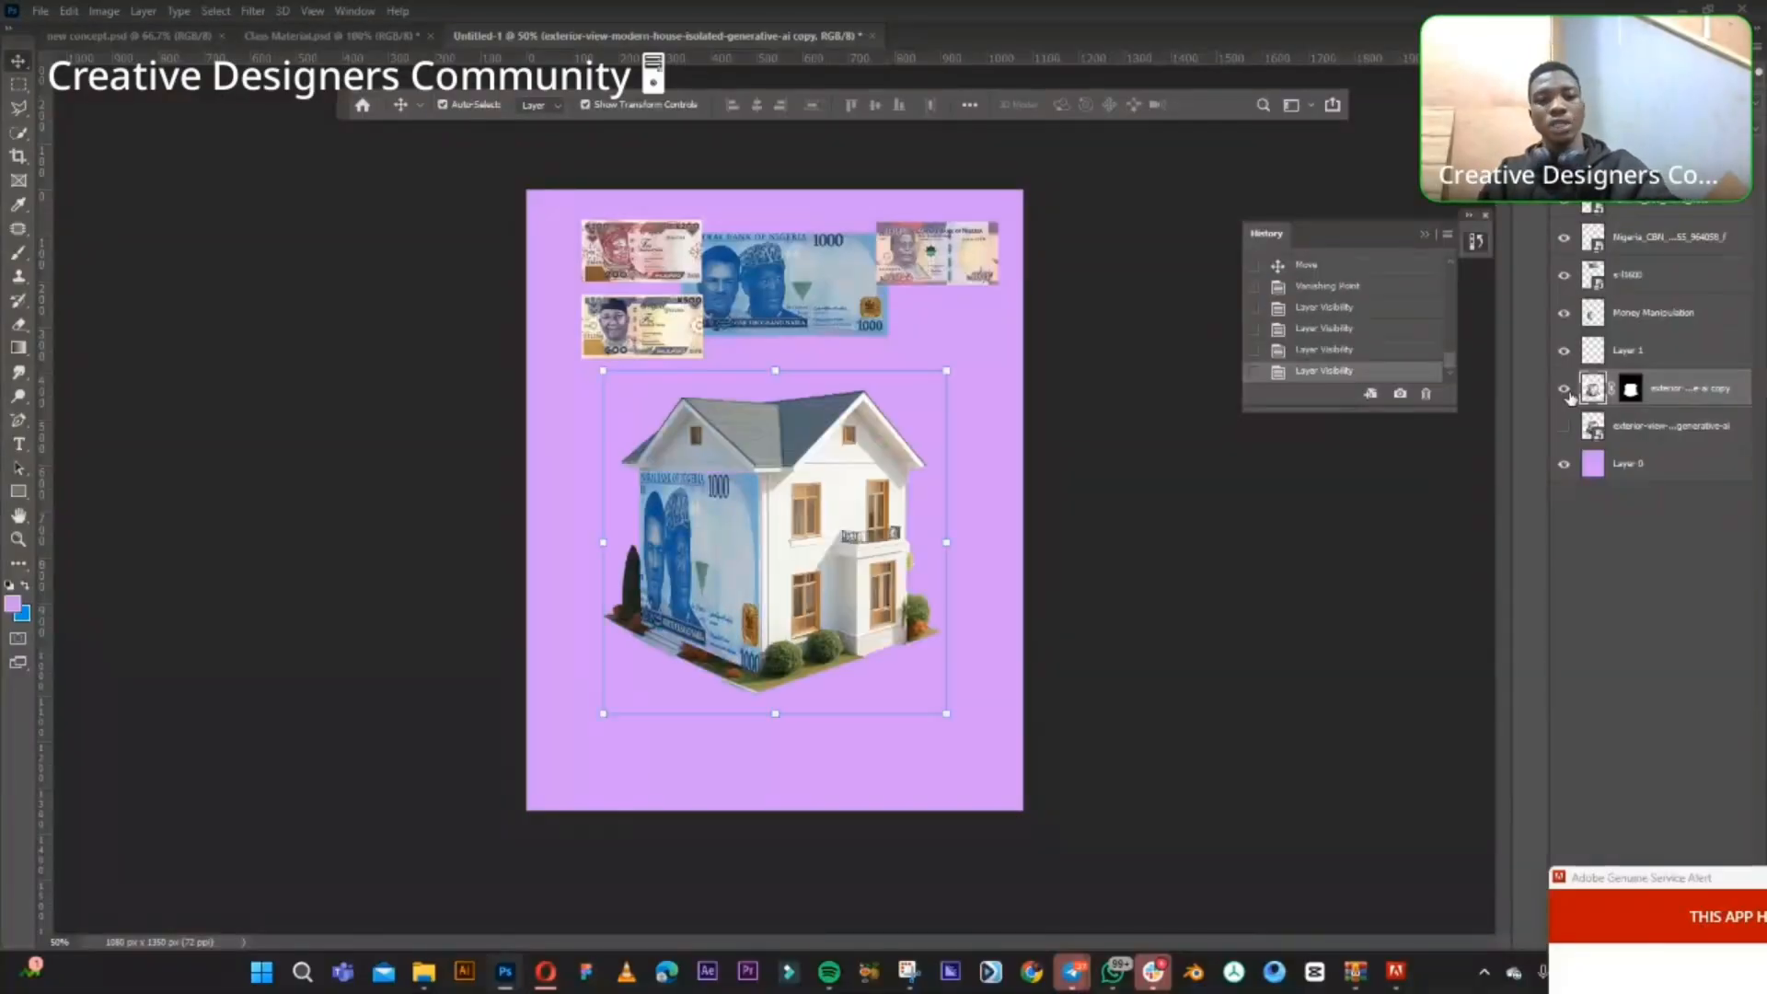
left_click(1569, 391)
left_click(1569, 391)
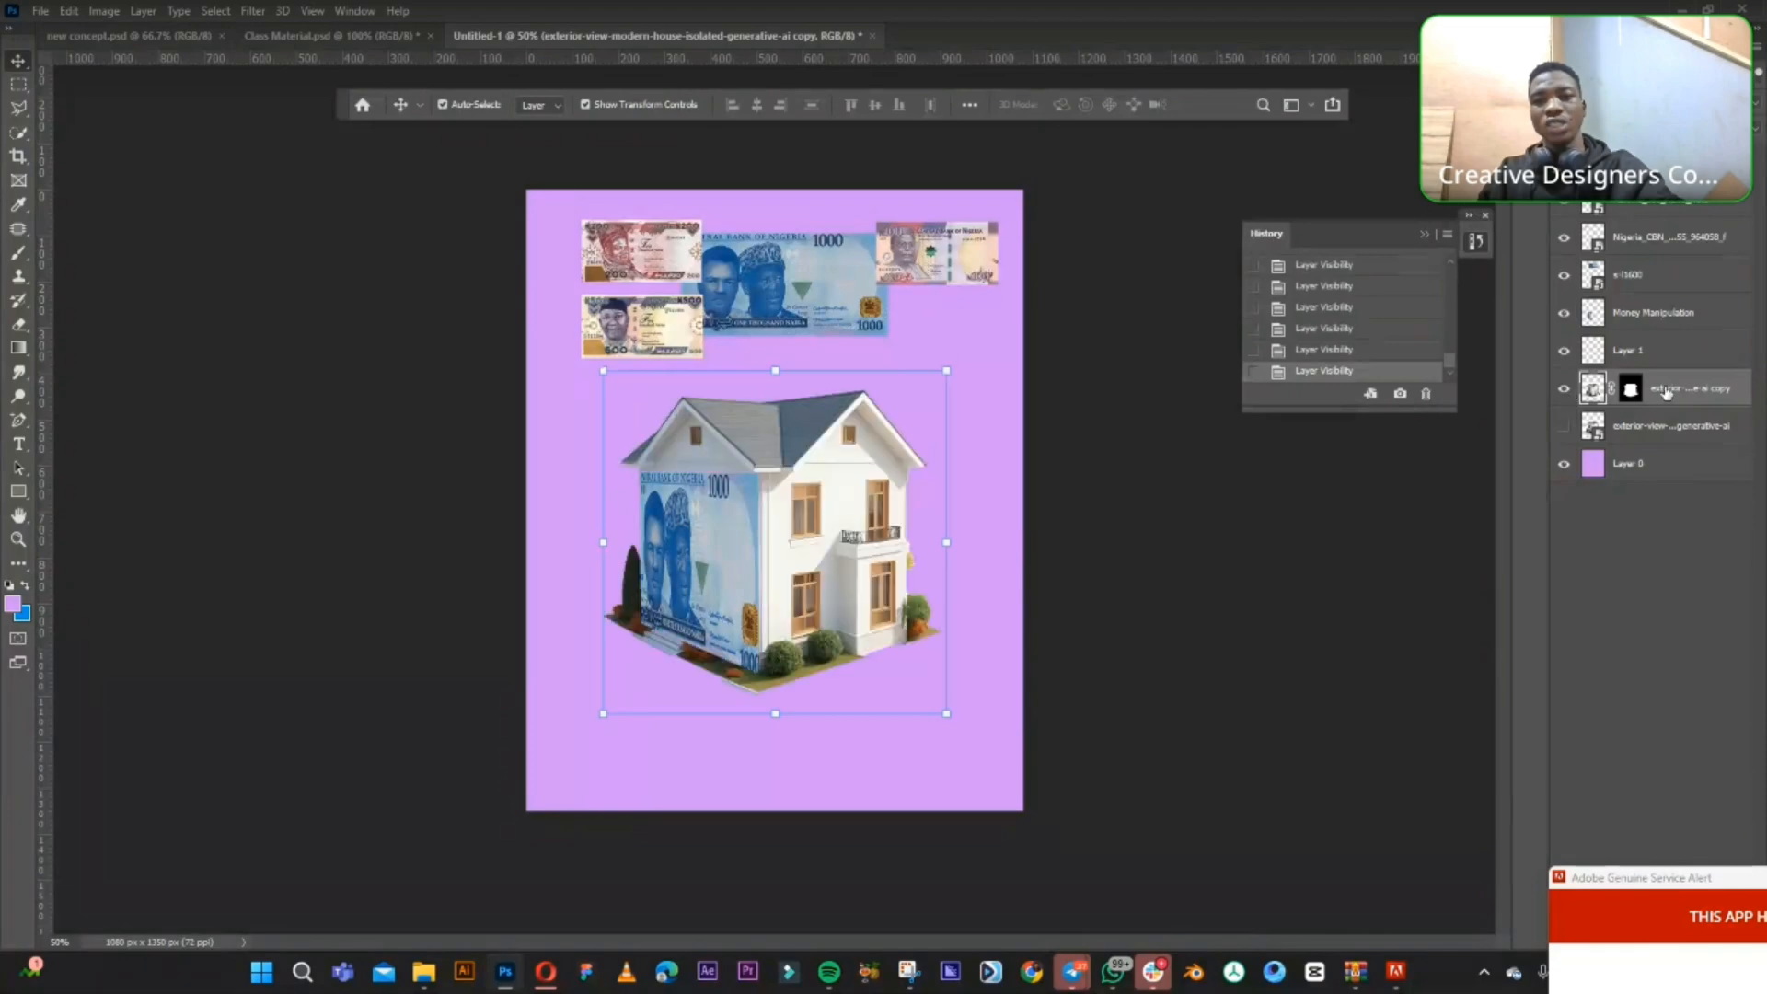
left_click(1565, 392)
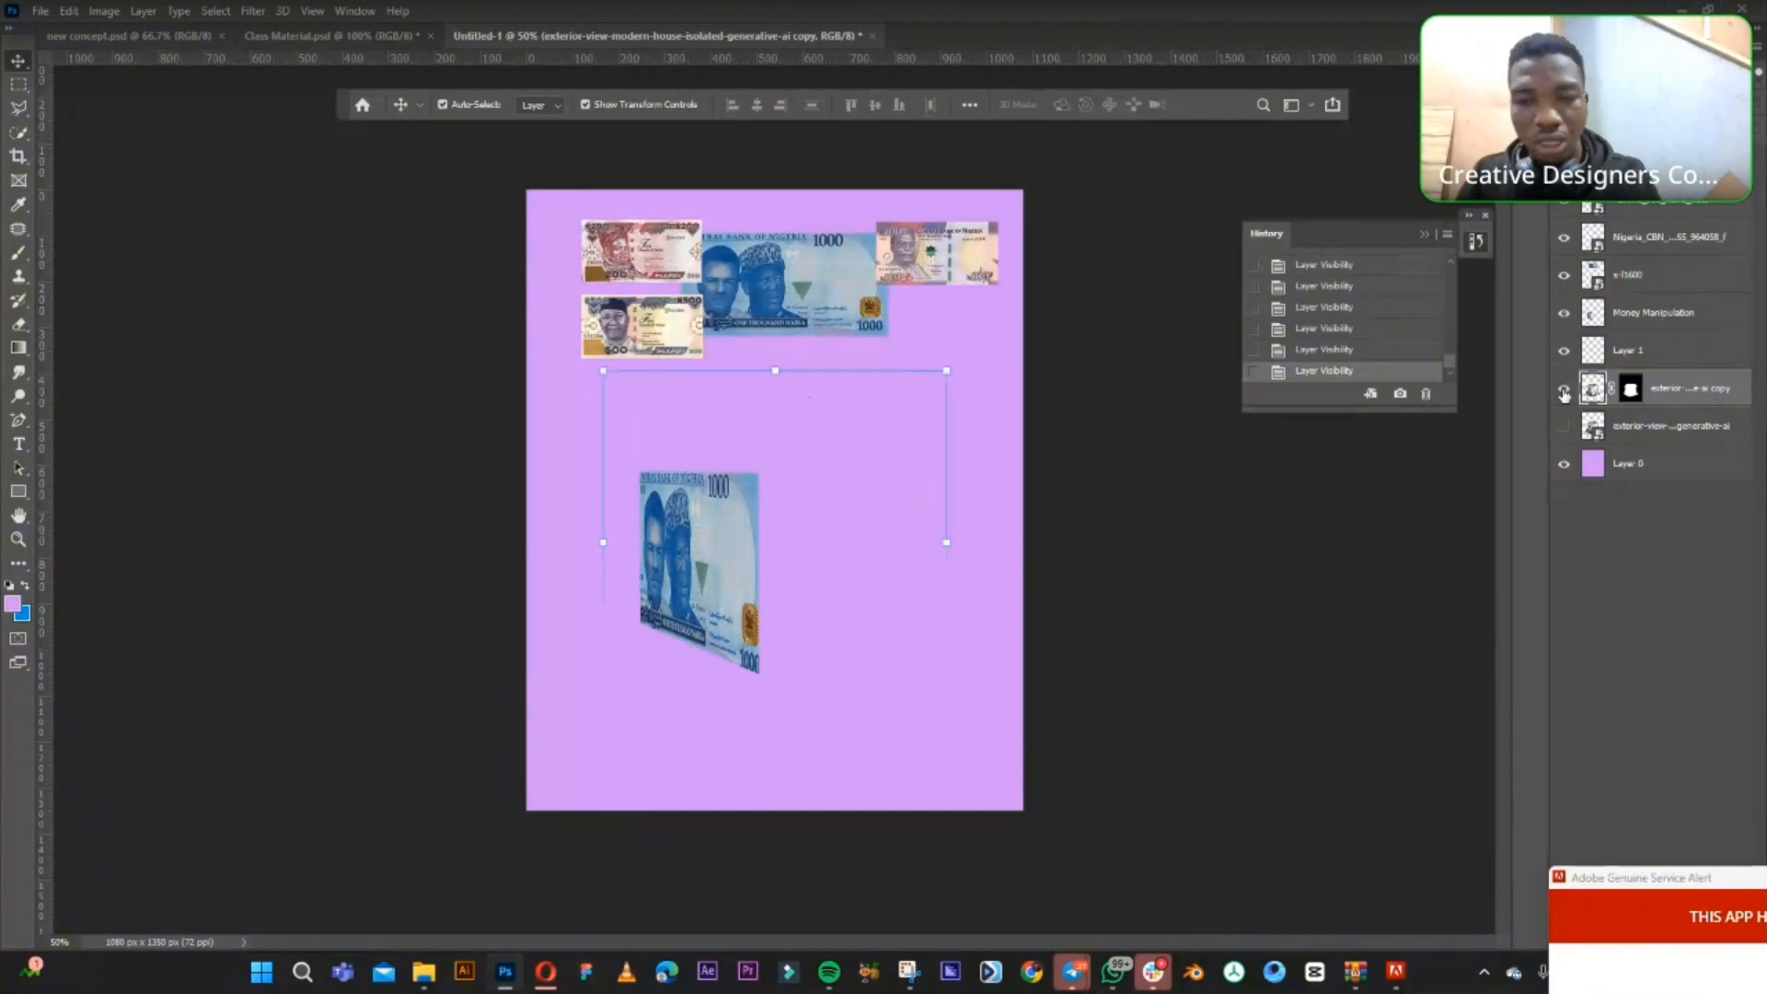
left_click(1565, 392)
left_click(1565, 393)
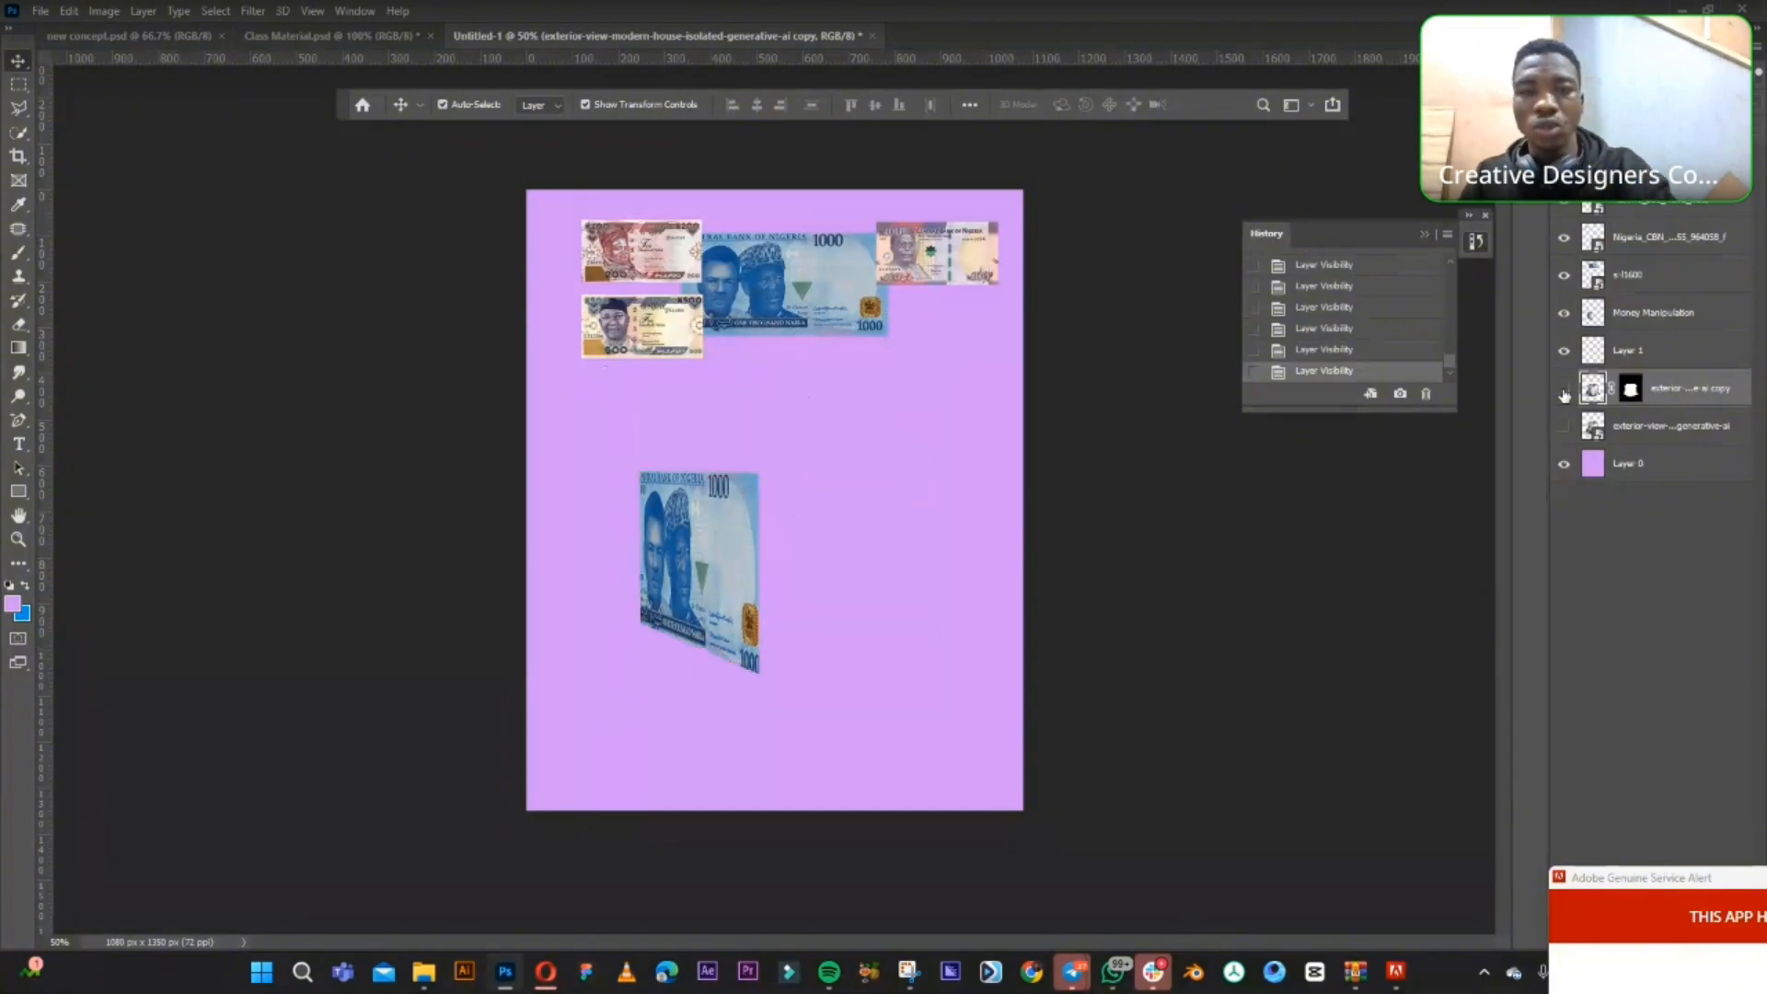
left_click(1565, 393)
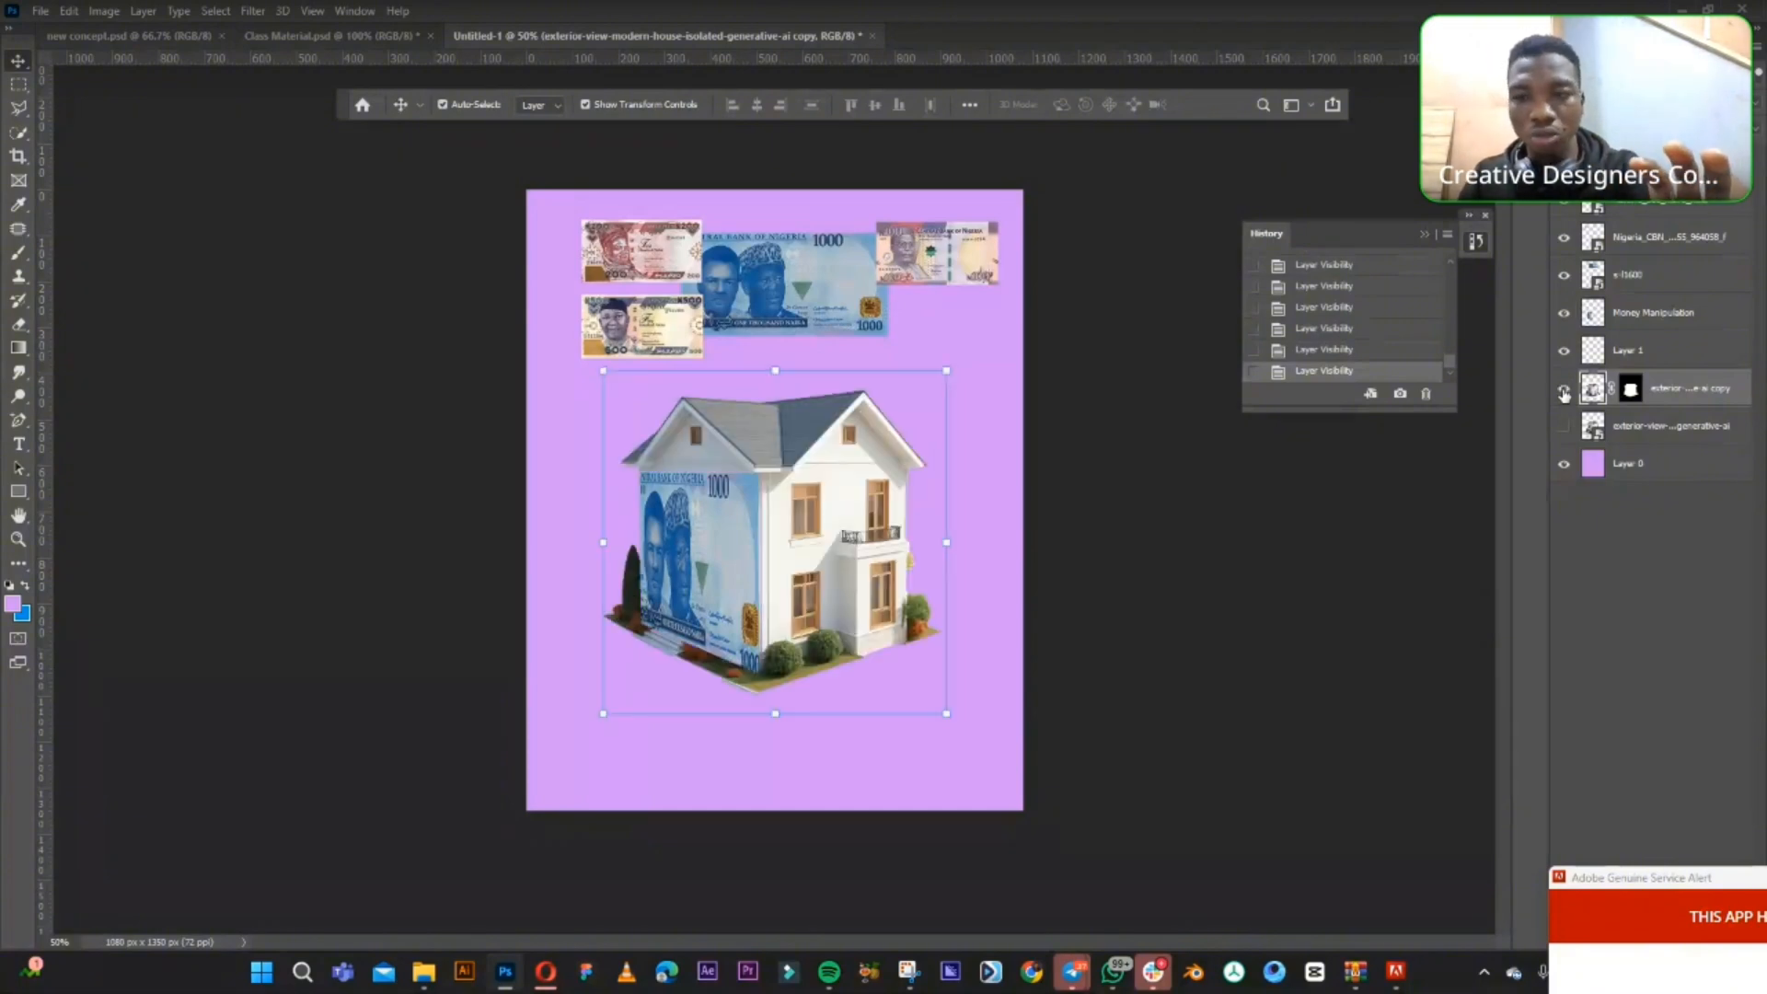
- Enlarge the 500 naira note proportionally until it reaches just above the house roof, and commit the transform
left_click(1697, 314)
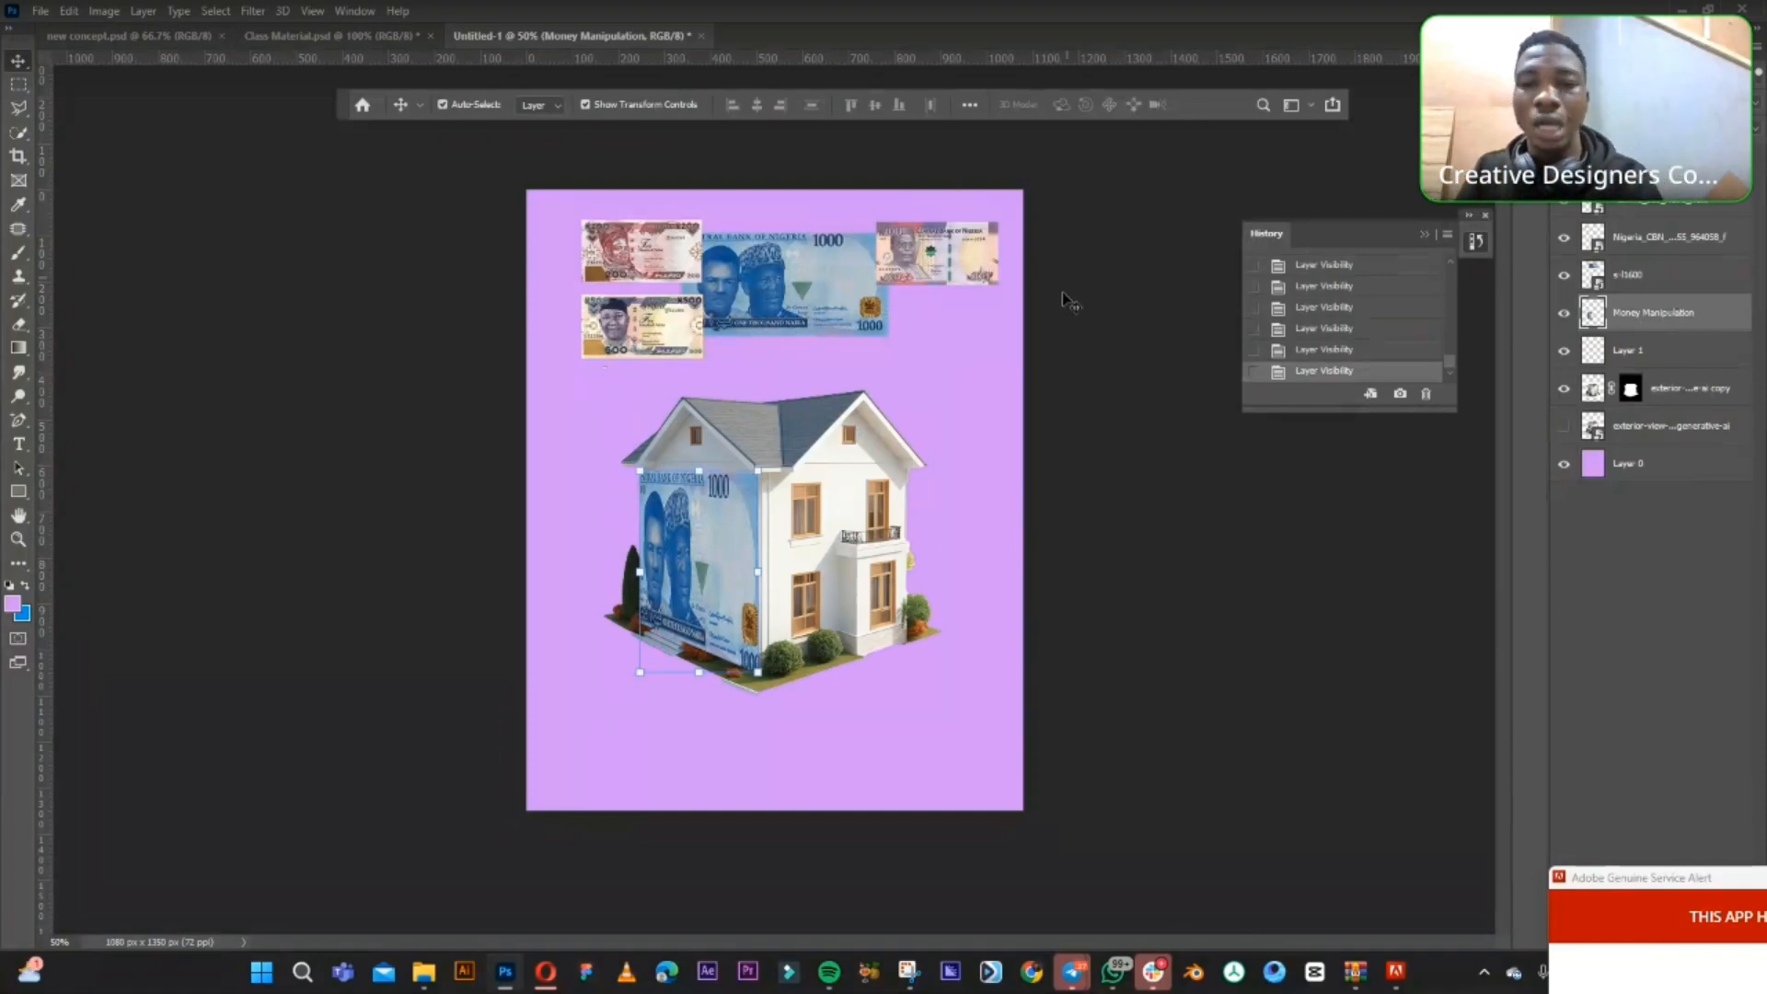
left_click(669, 335)
left_click_drag(704, 326, 775, 324)
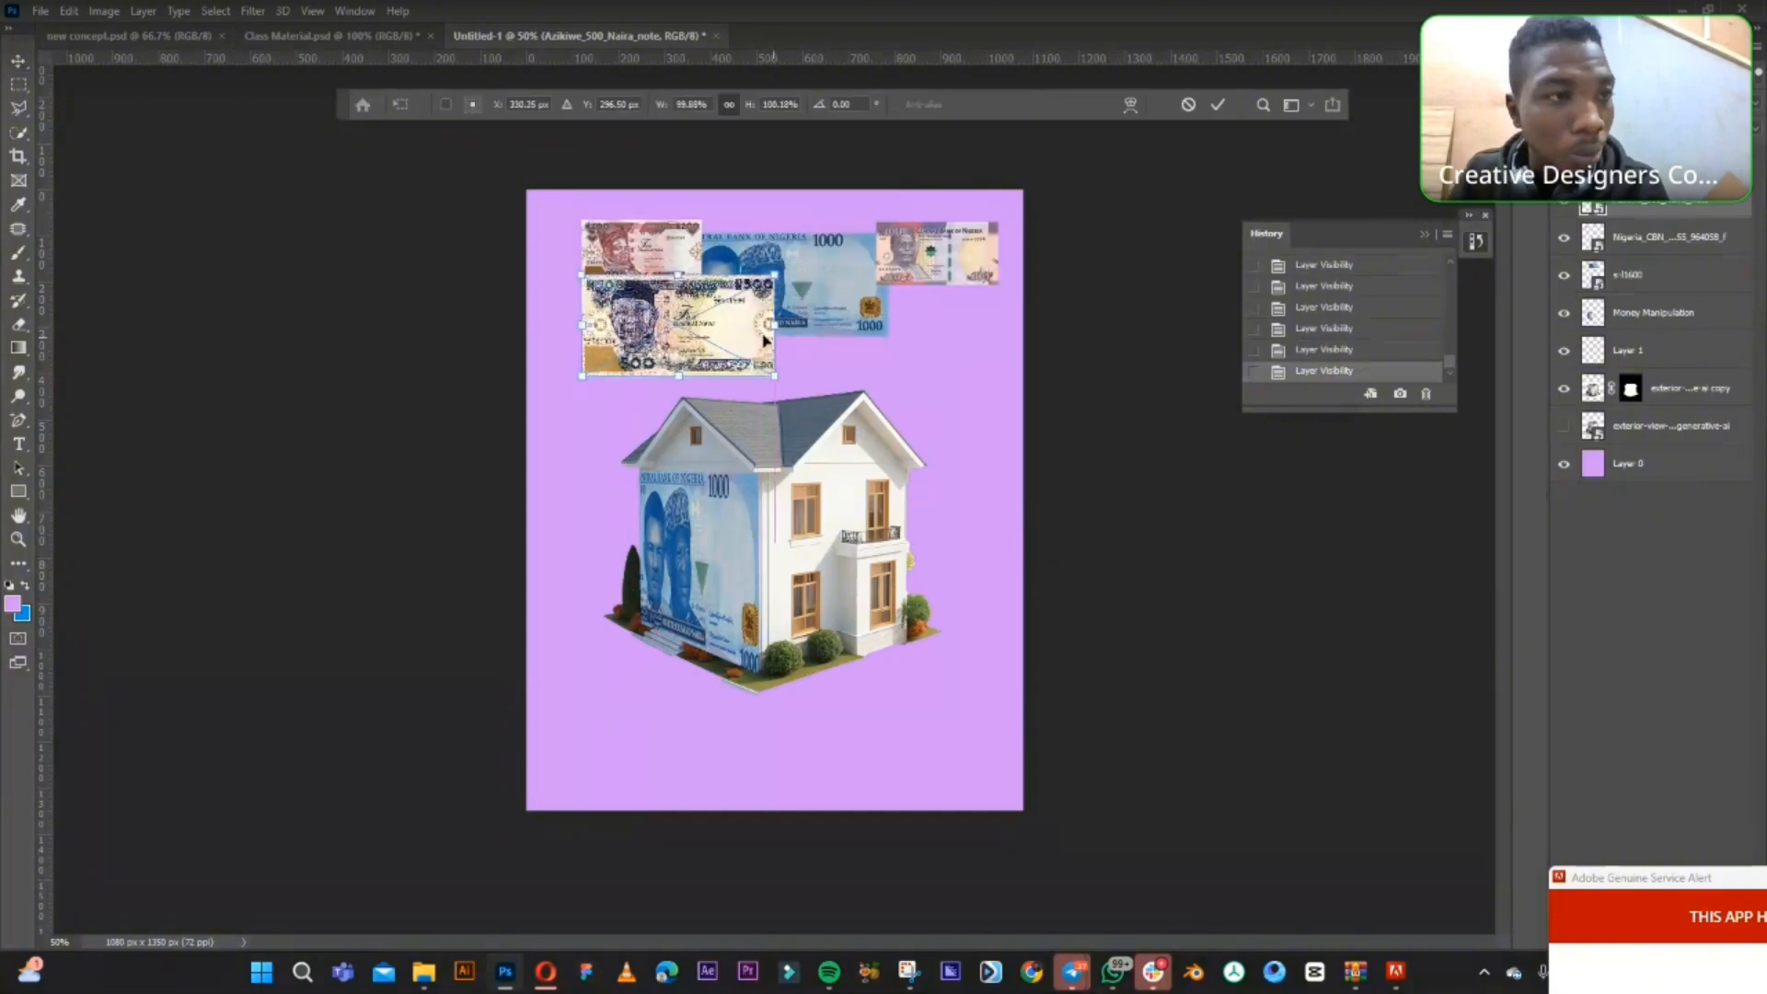
left_click(18, 61)
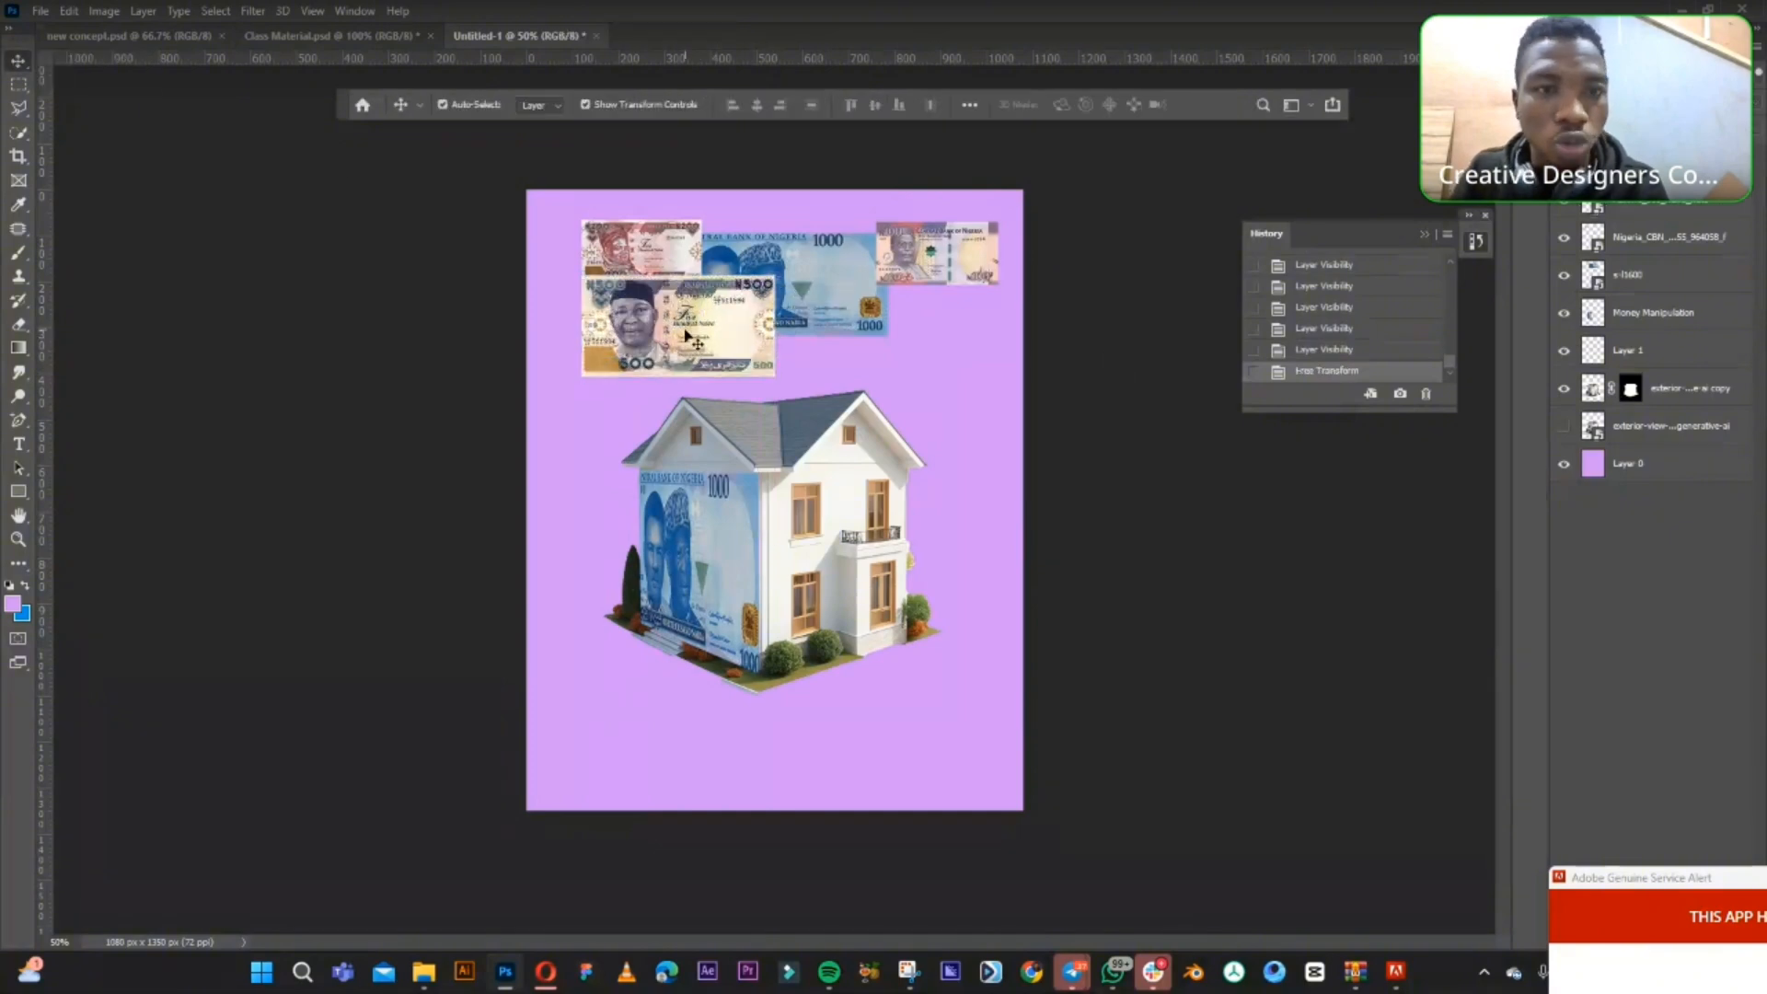
- Load the outline of the 500 naira note as a selection, copy its contents and clear the selection
left_click(687, 338)
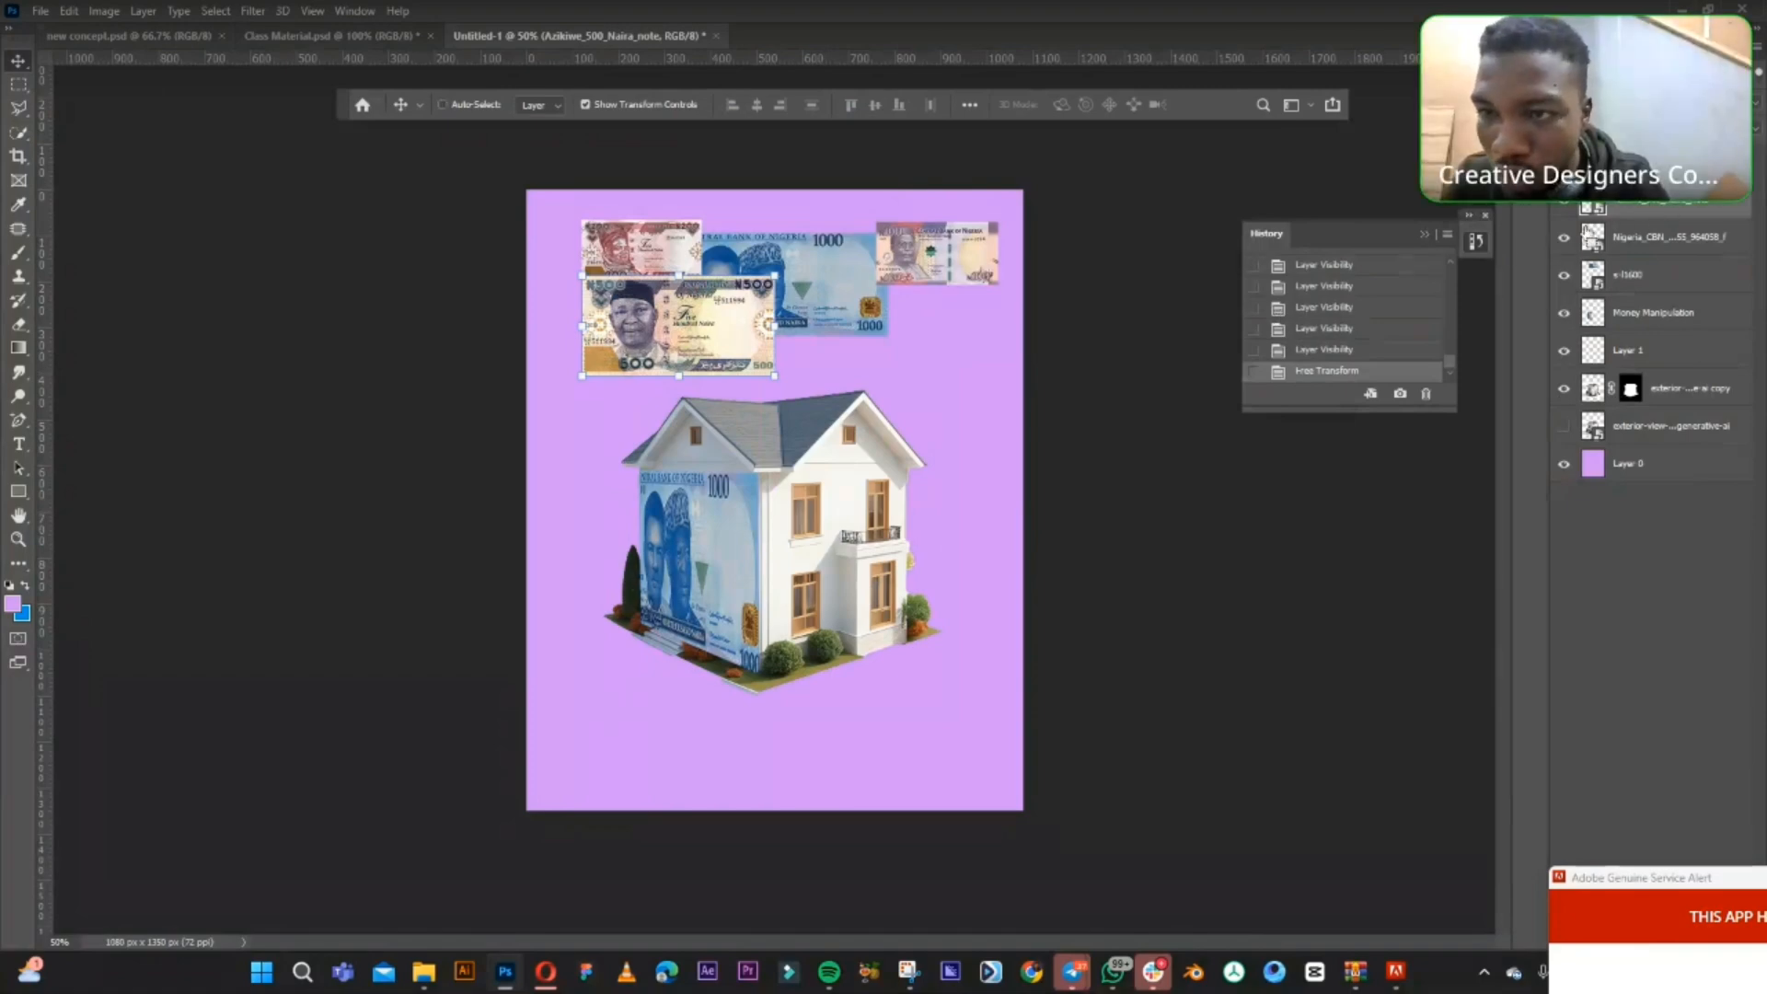
left_click(1599, 211, "ctrl")
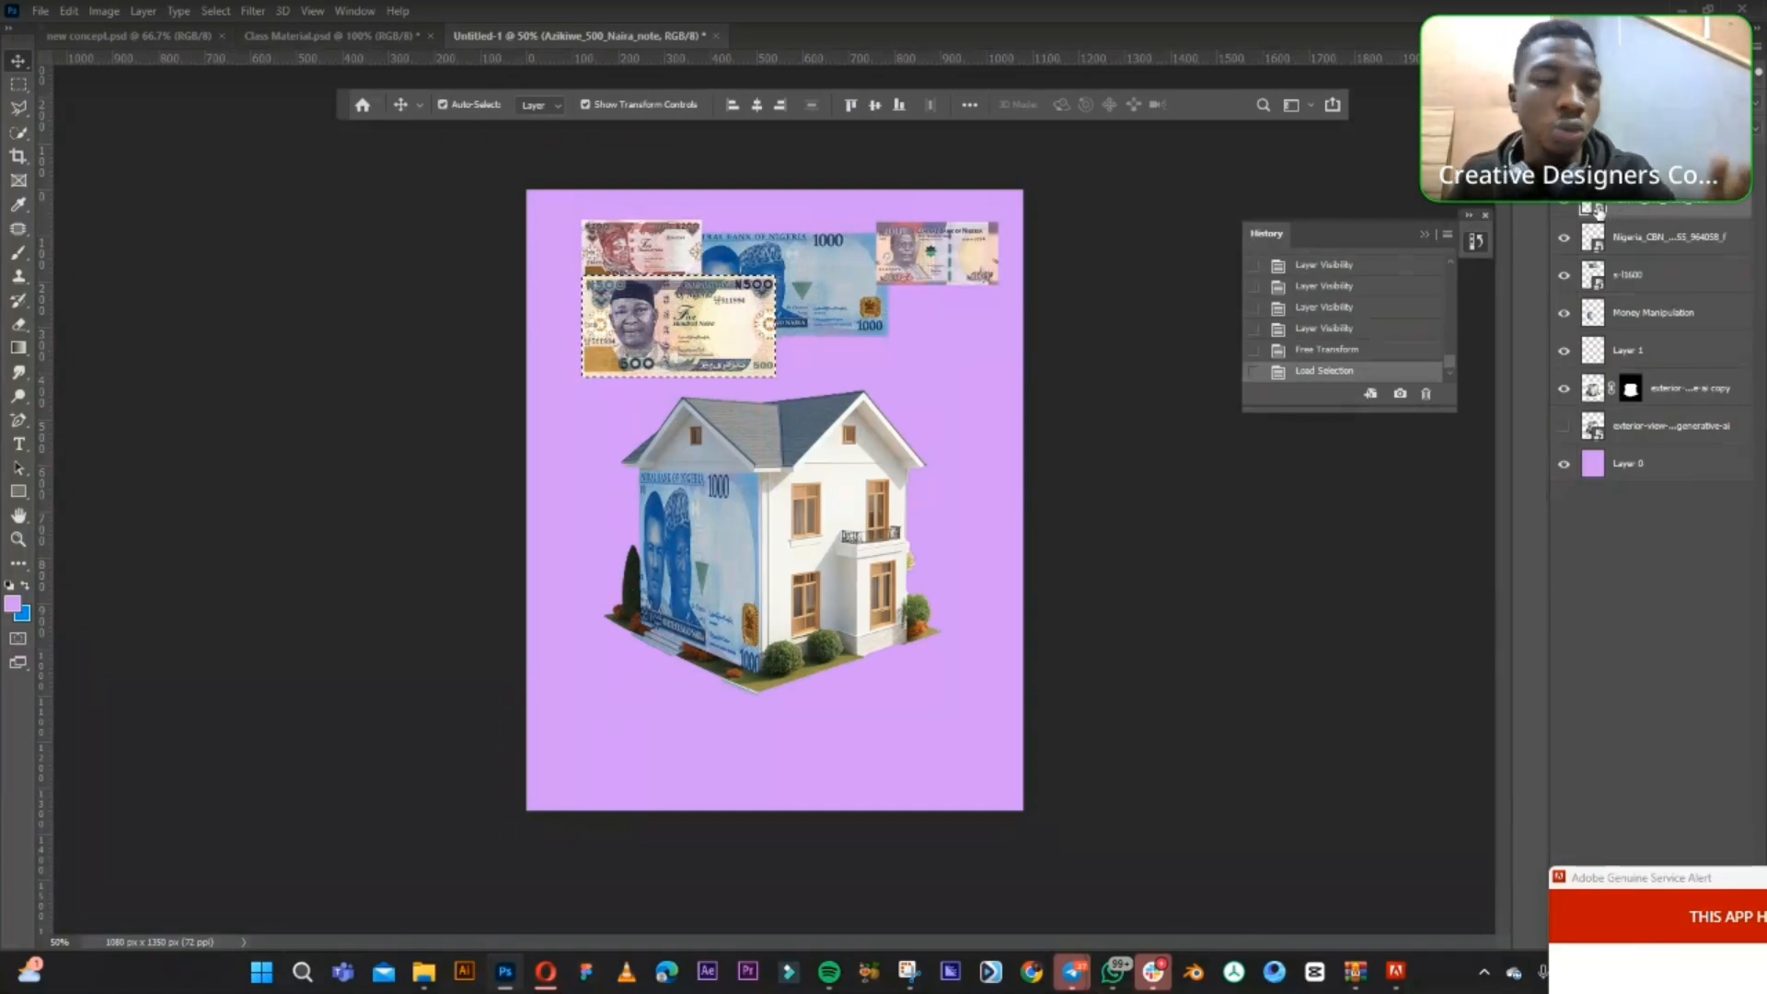
key("ctrl+d")
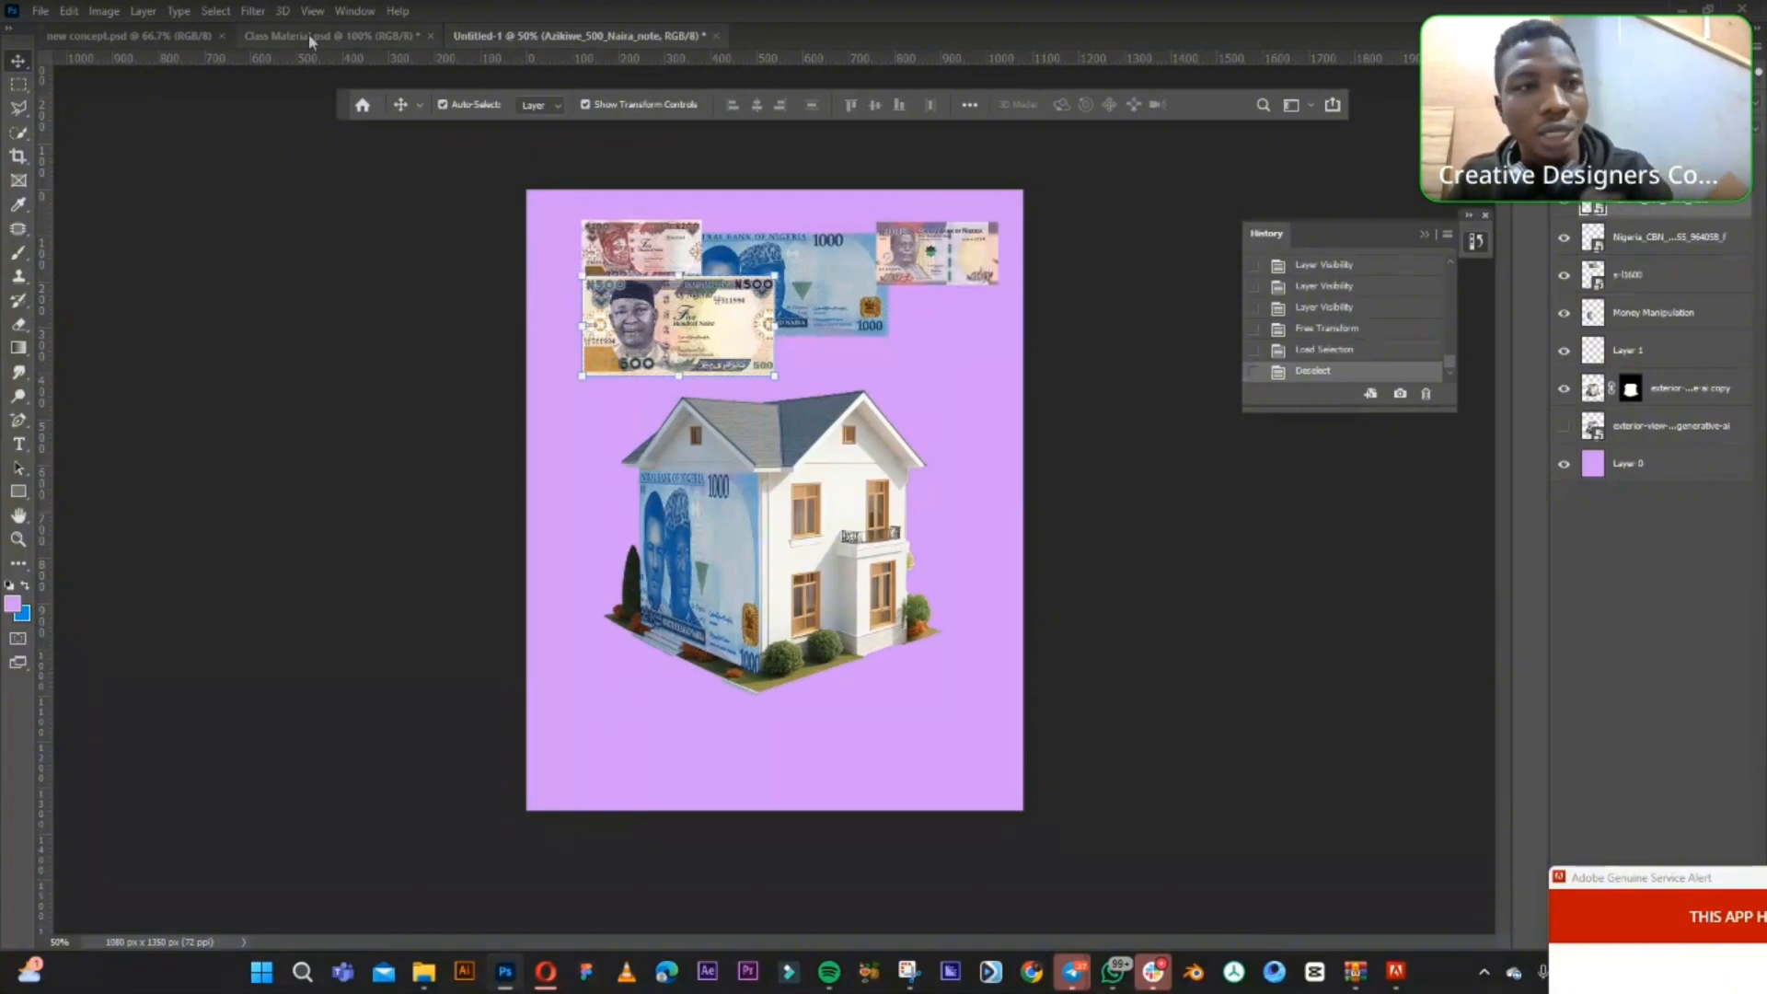
- Select the "Money Manipulation" layer and open the Vanishing Point filter on it
left_click(251, 13)
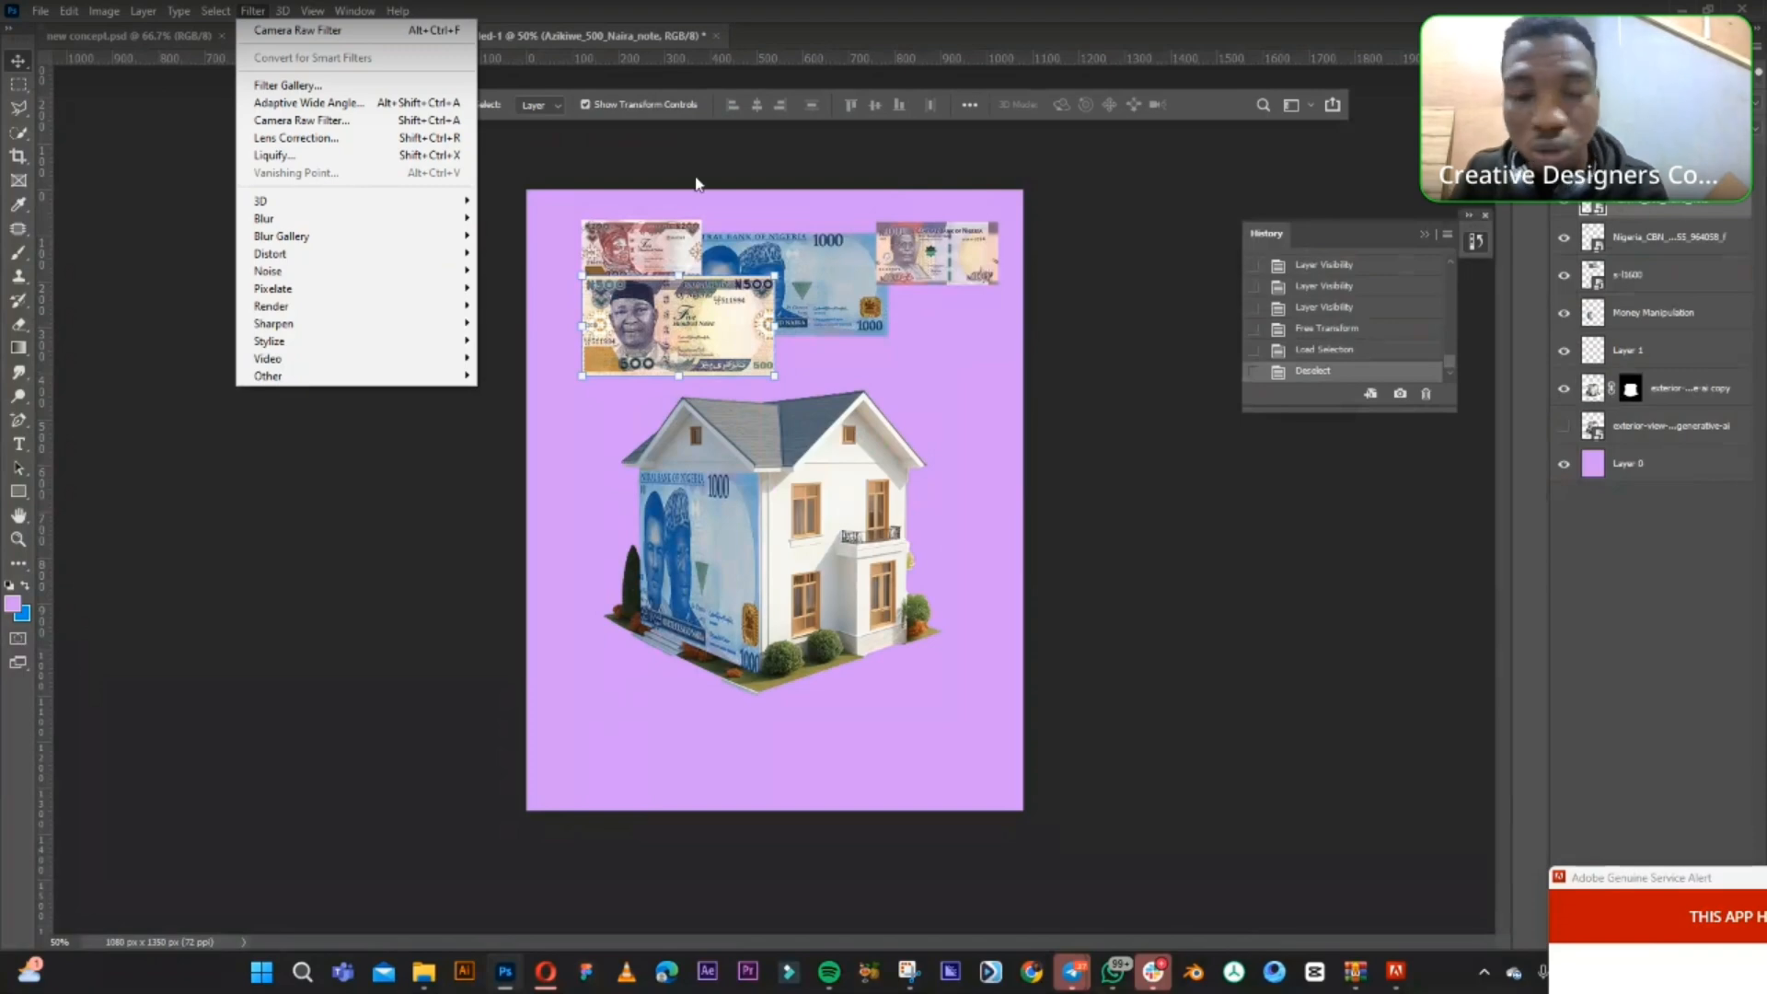
left_click(1669, 319)
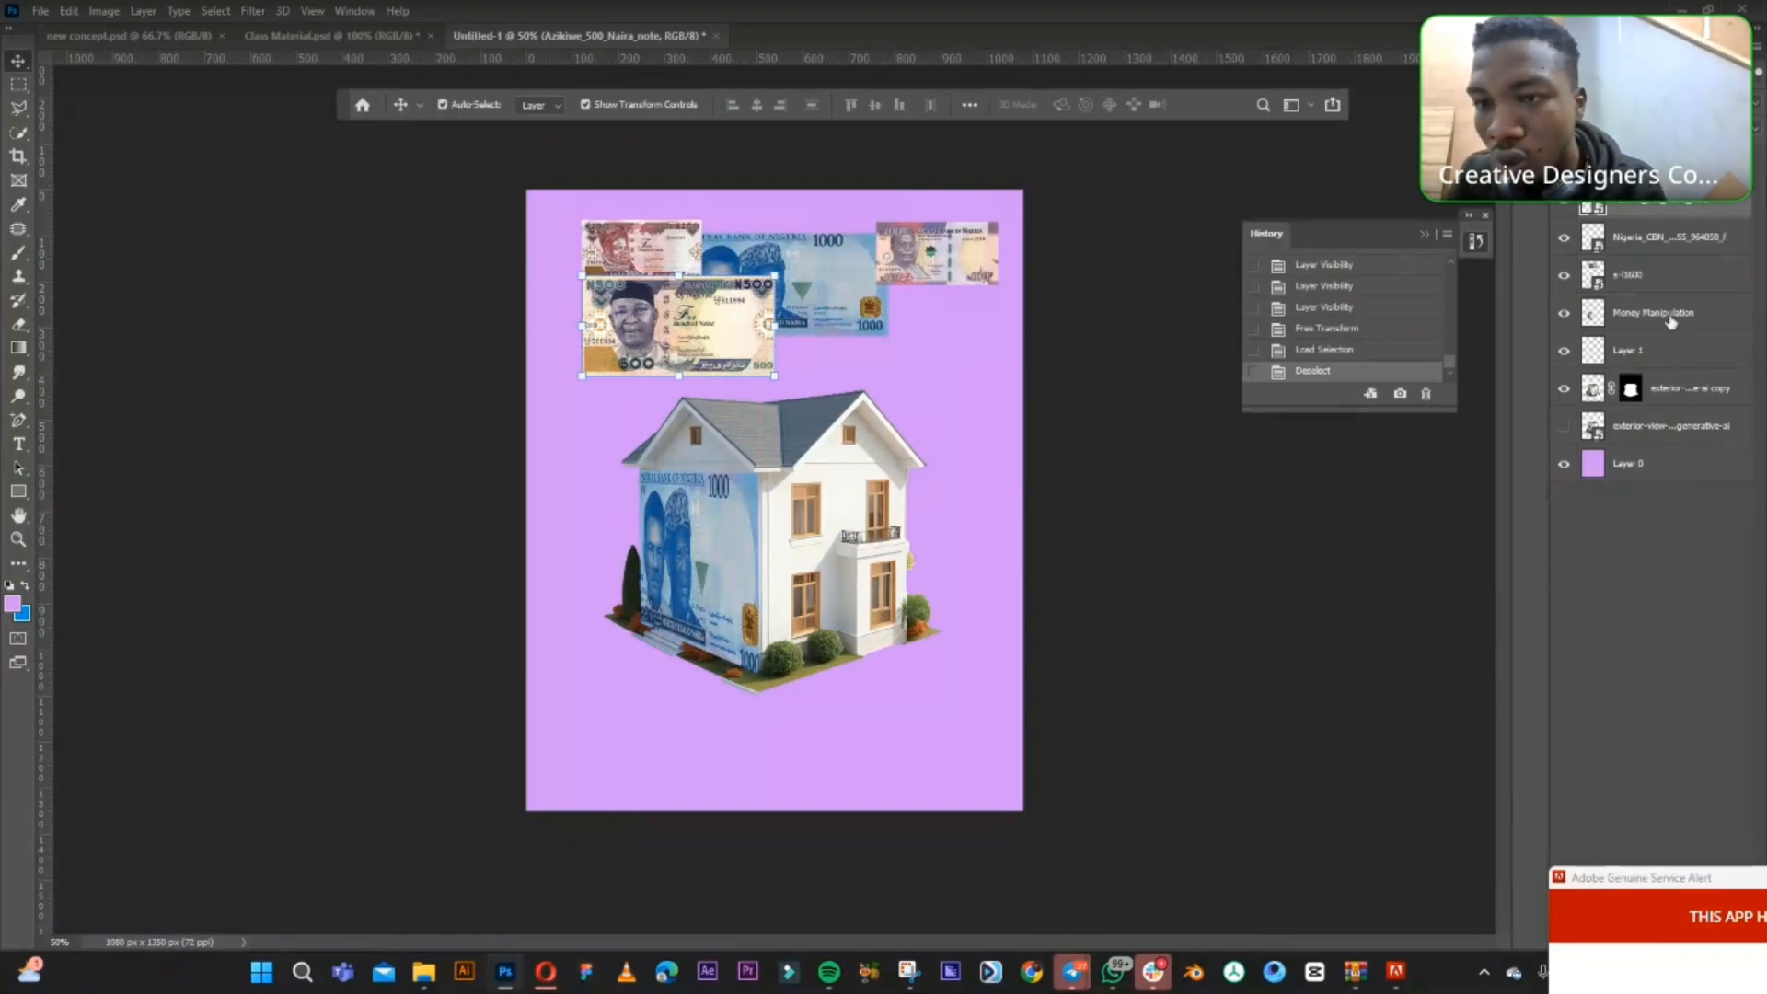
left_click(1670, 318)
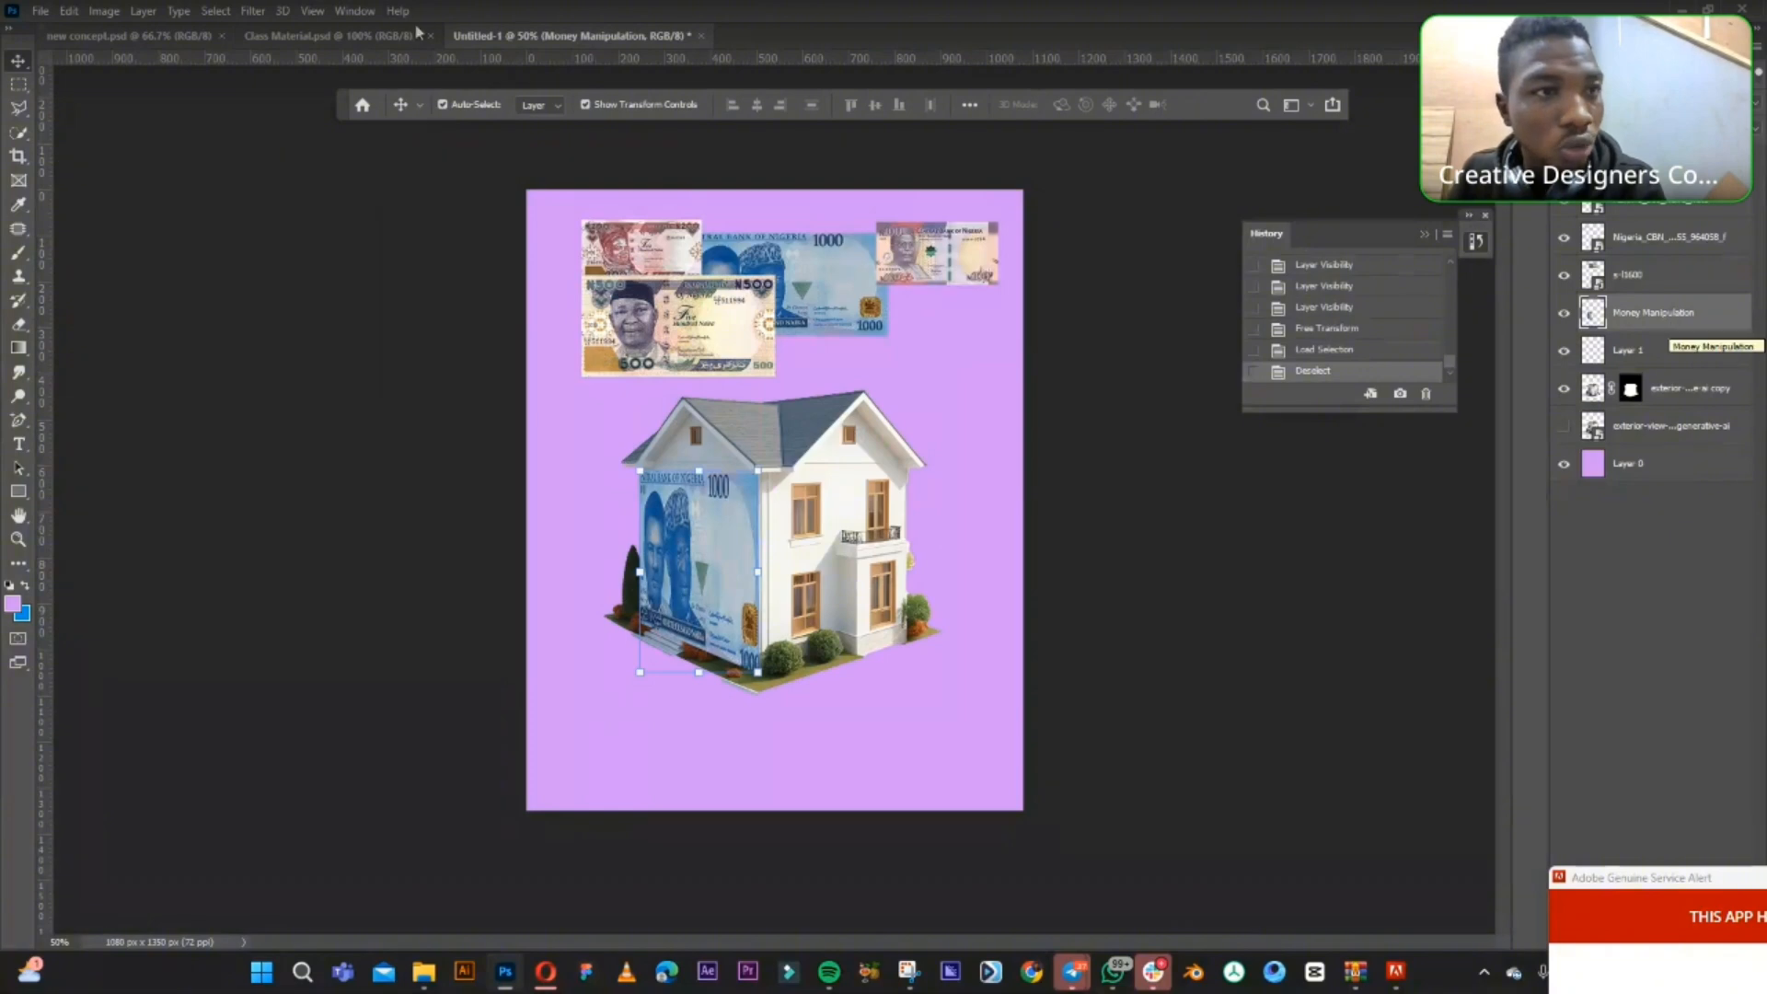
left_click(254, 12)
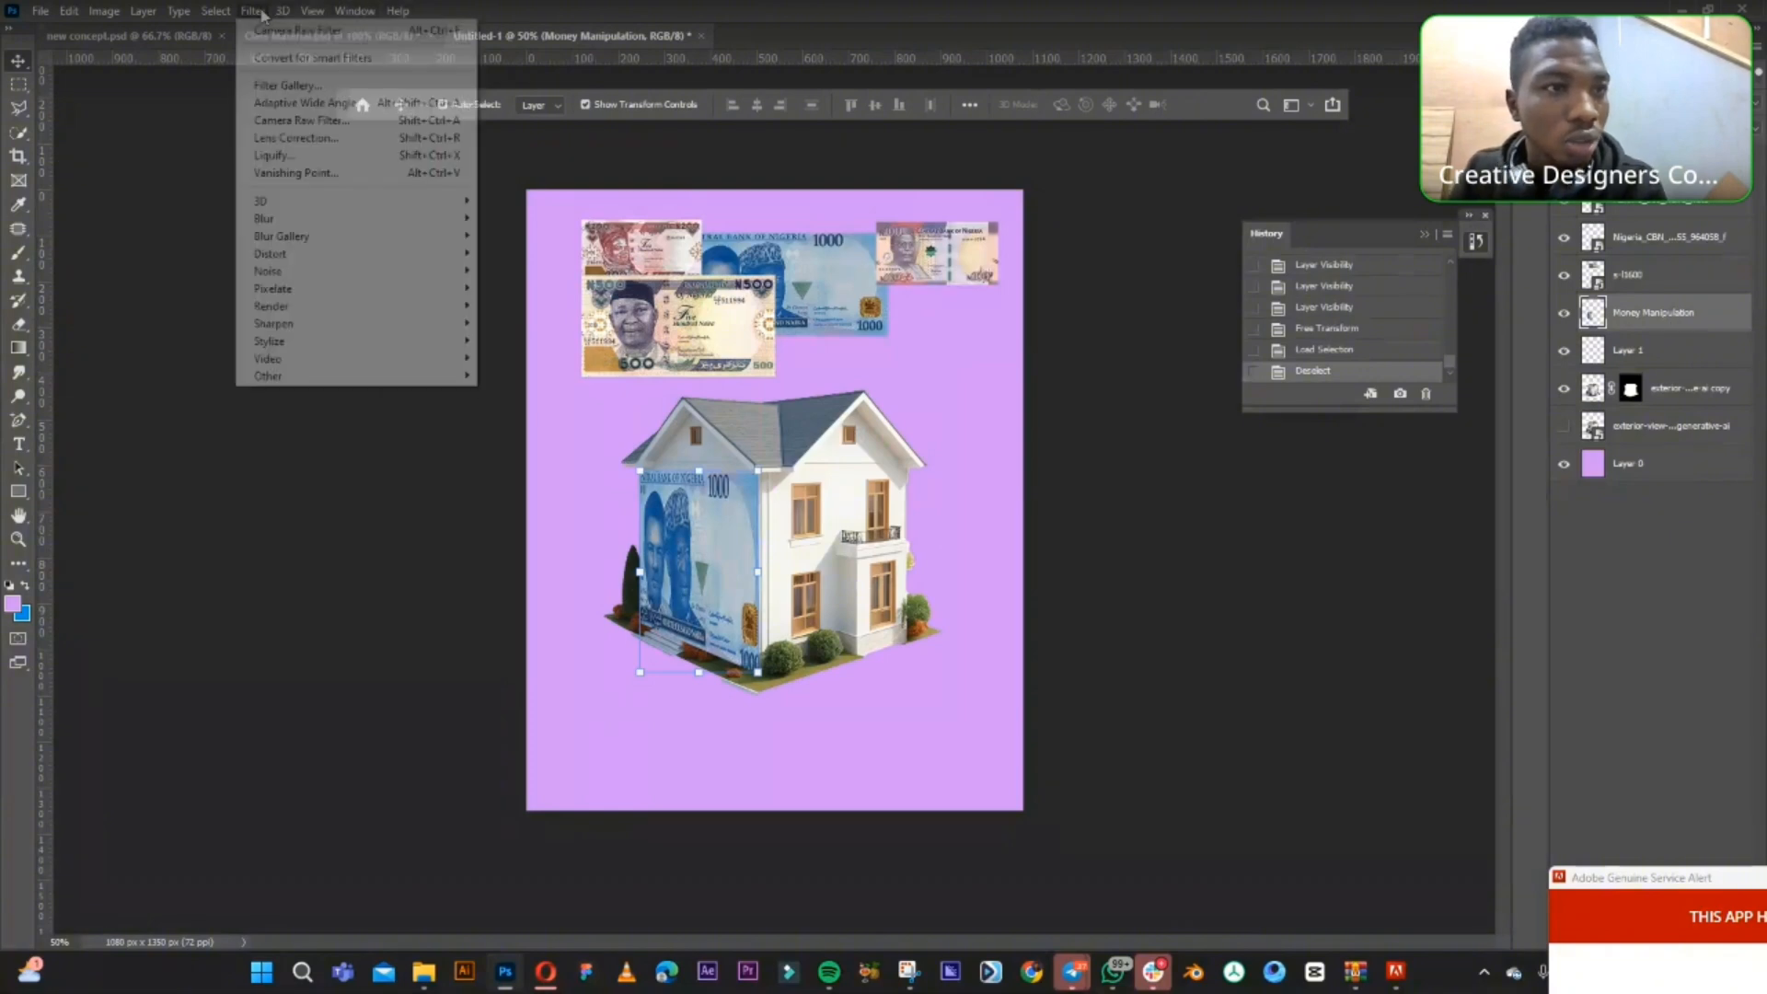
left_click(326, 174)
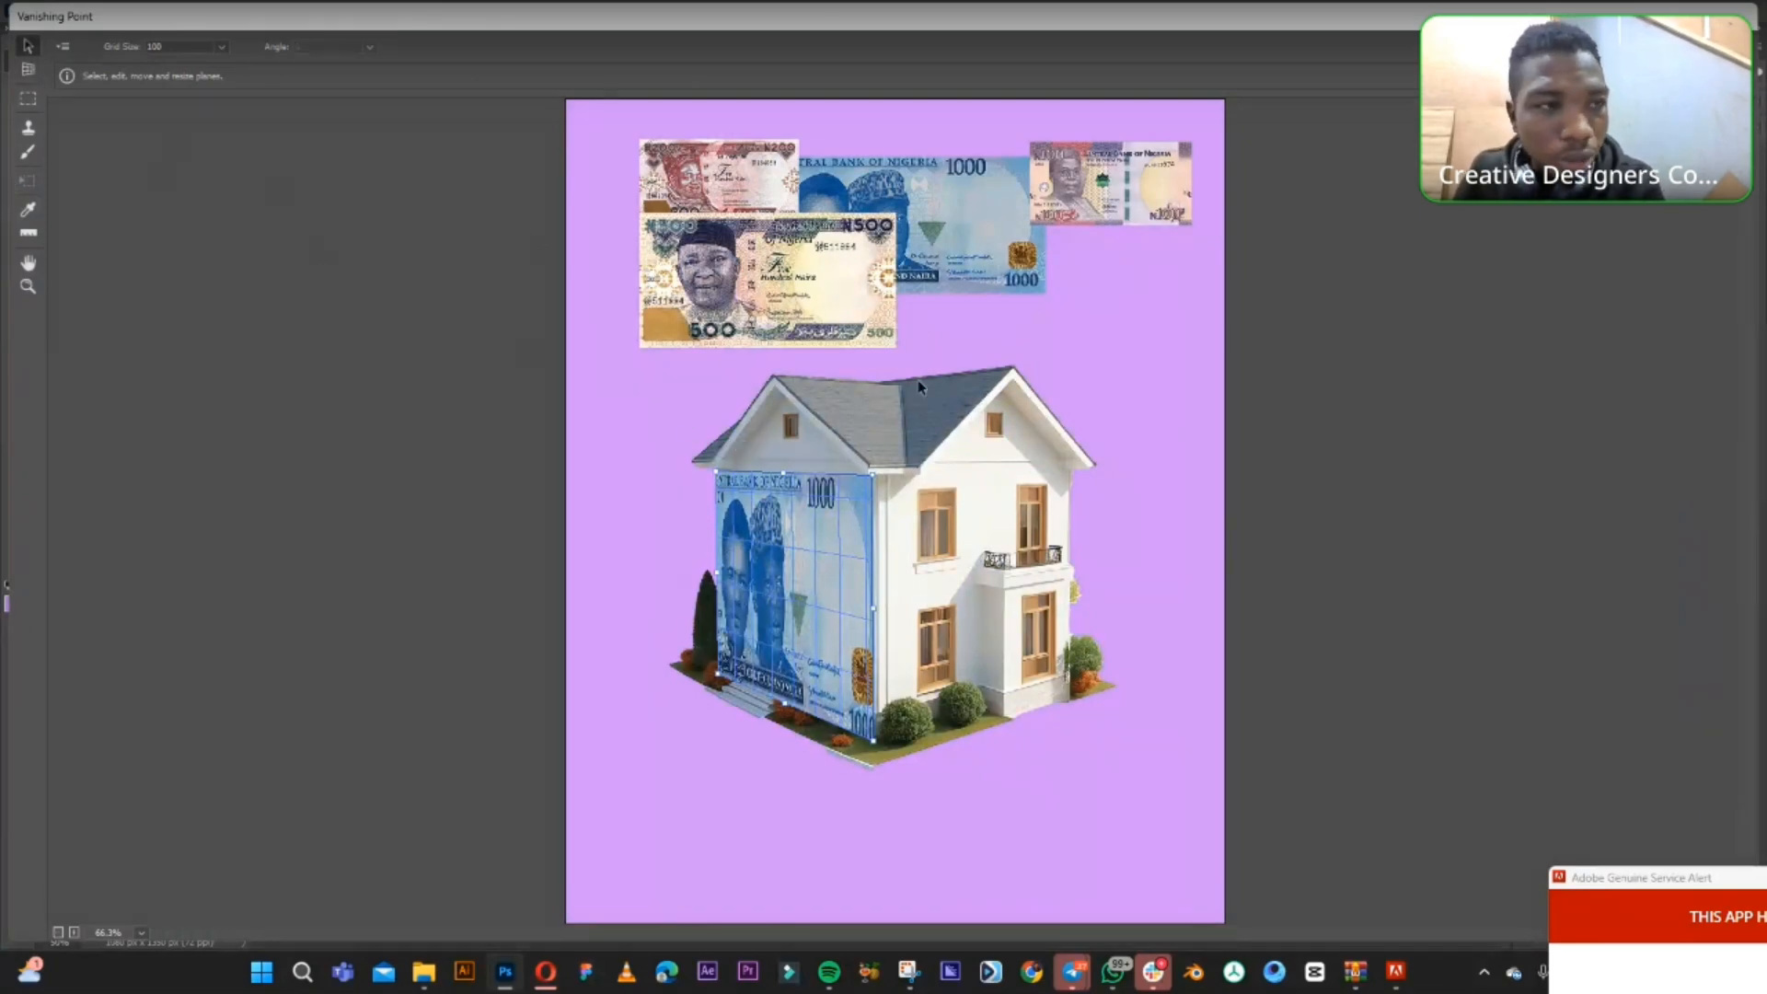
- Create a four-corner perspective plane over the house's right wall, from below the roof to the ground, and adjust its near upper corner until the grid is valid
left_click(1263, 417)
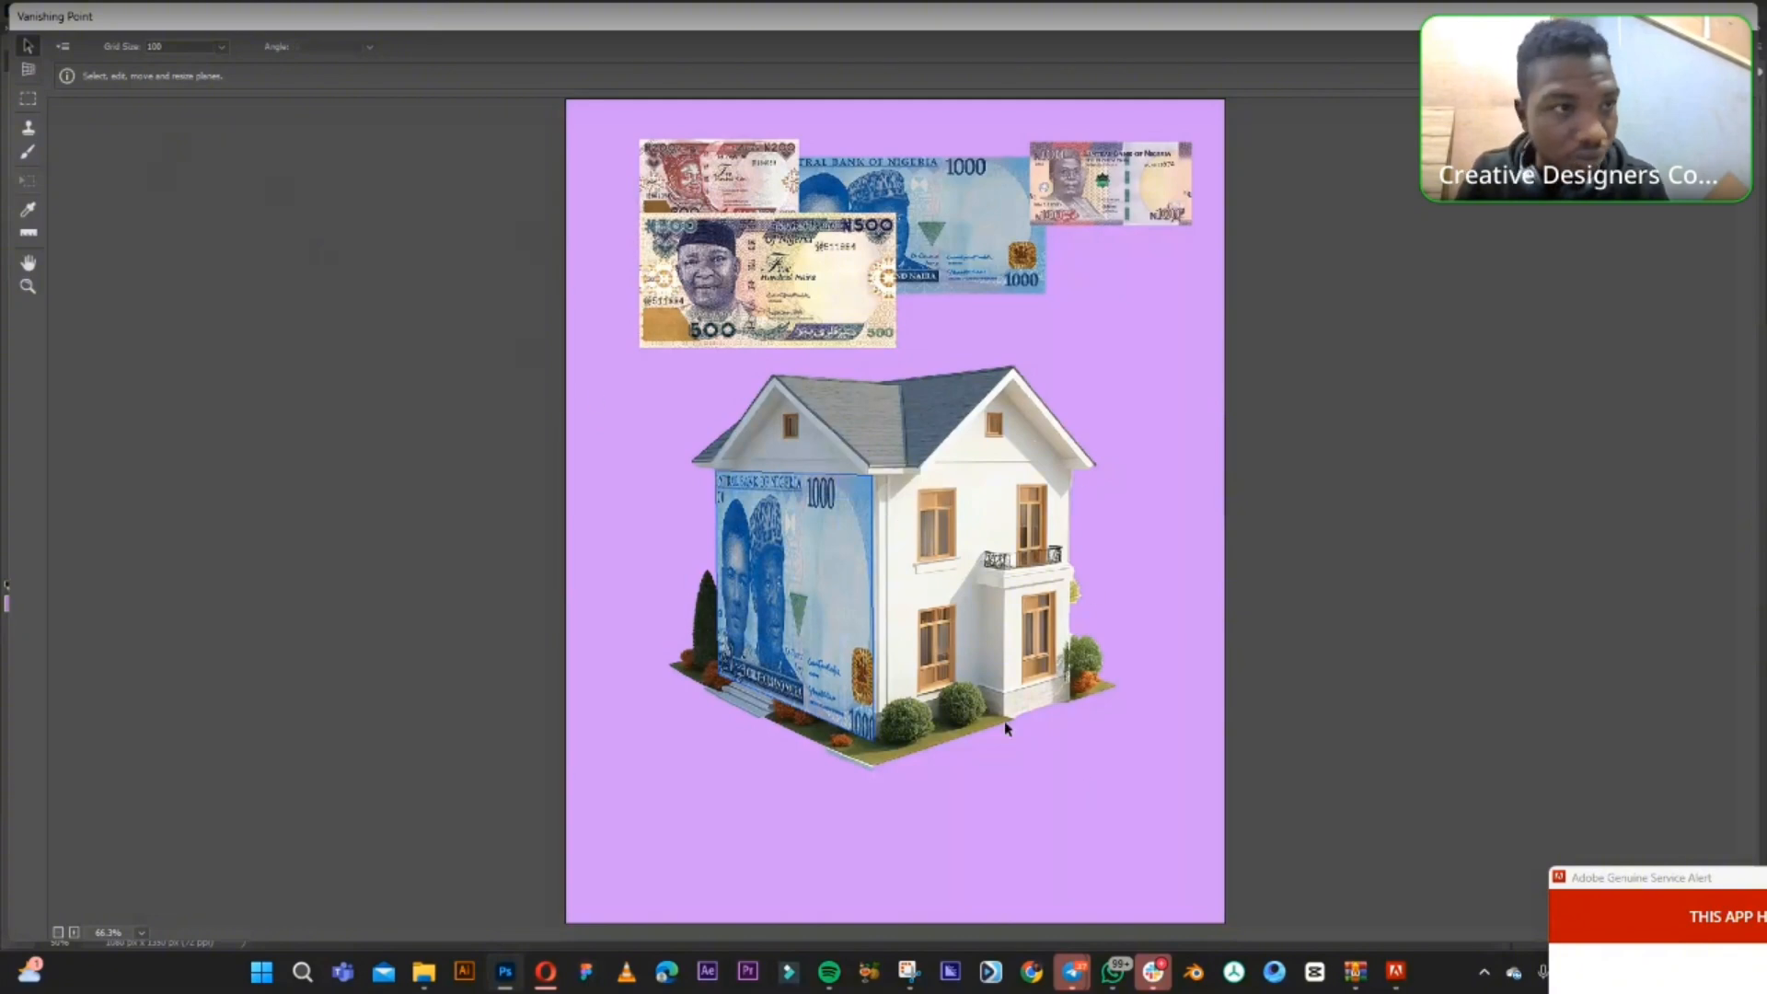
left_click(27, 72)
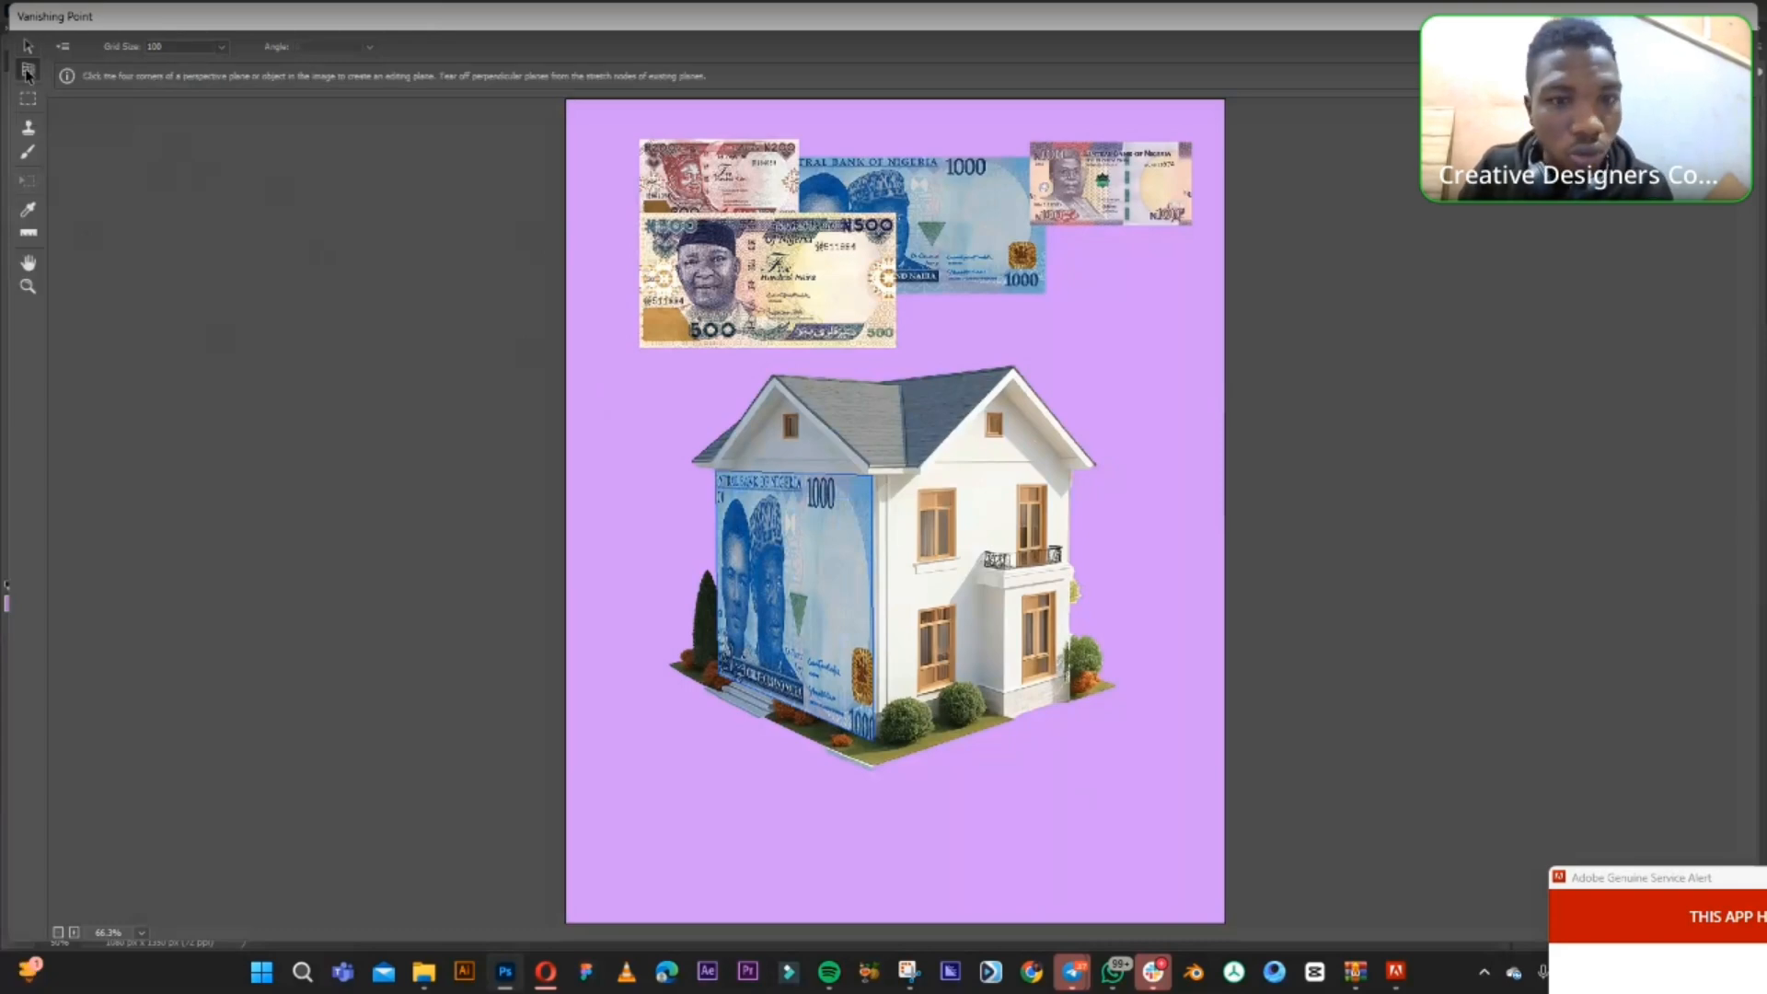
left_click(875, 477)
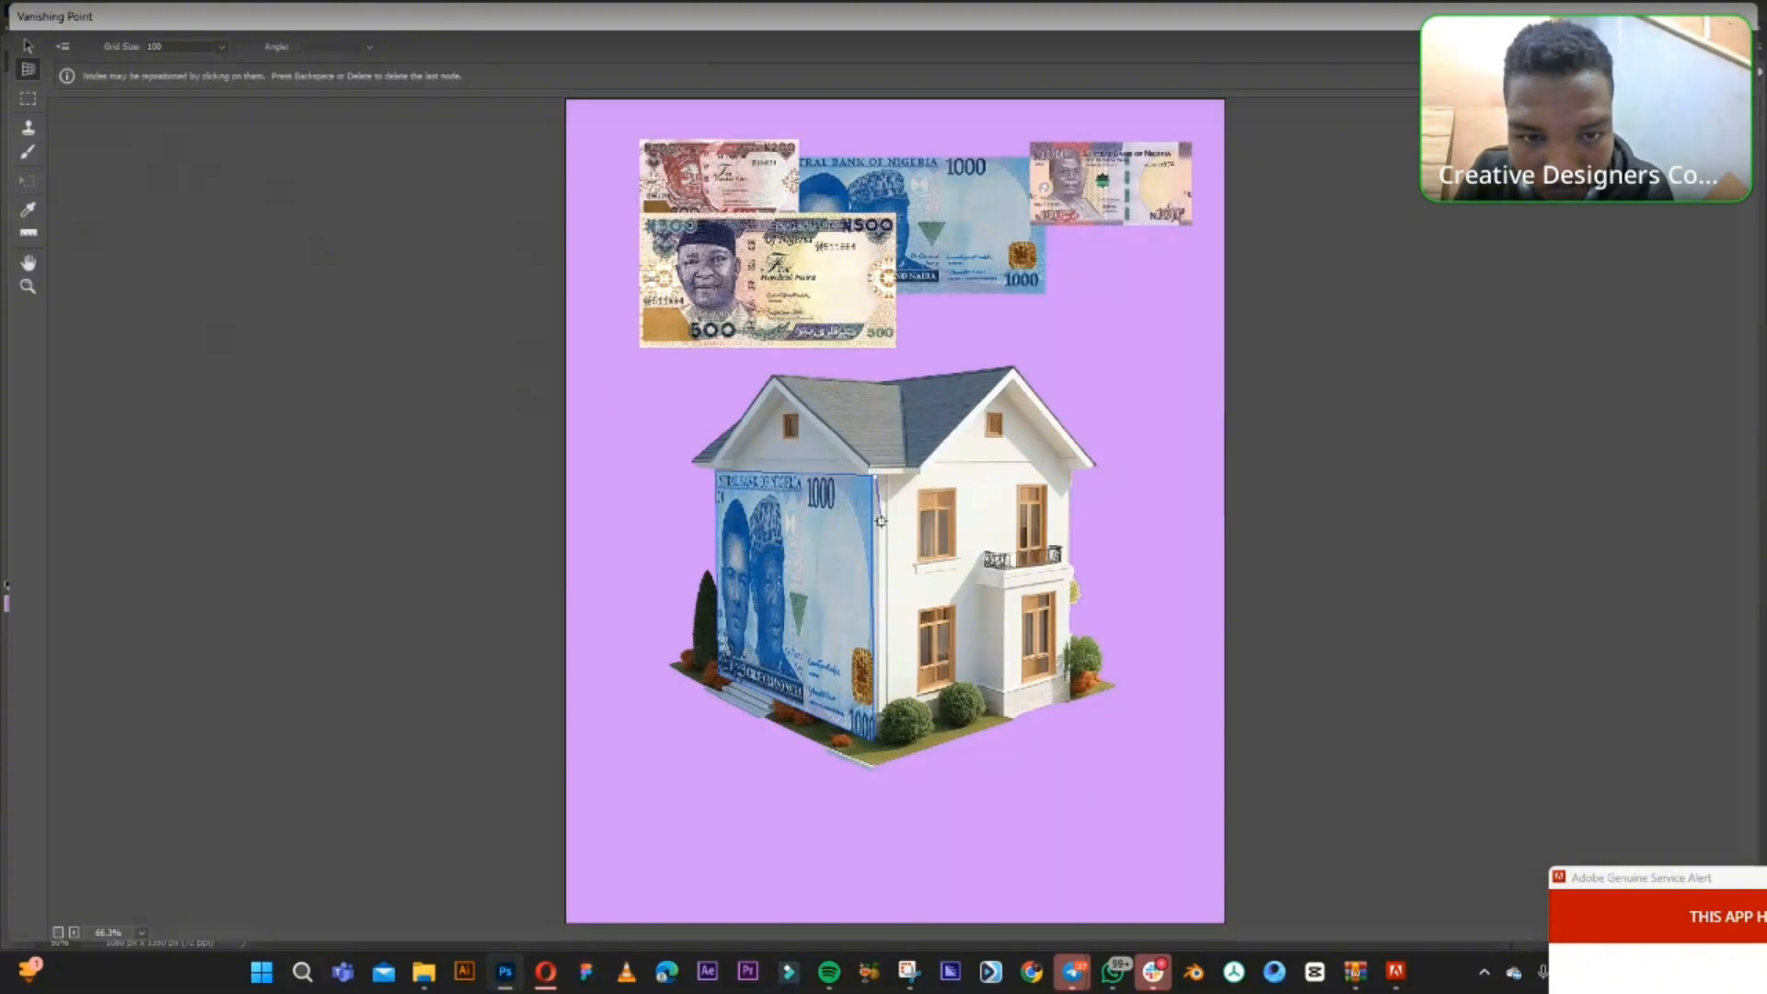
left_click(876, 741)
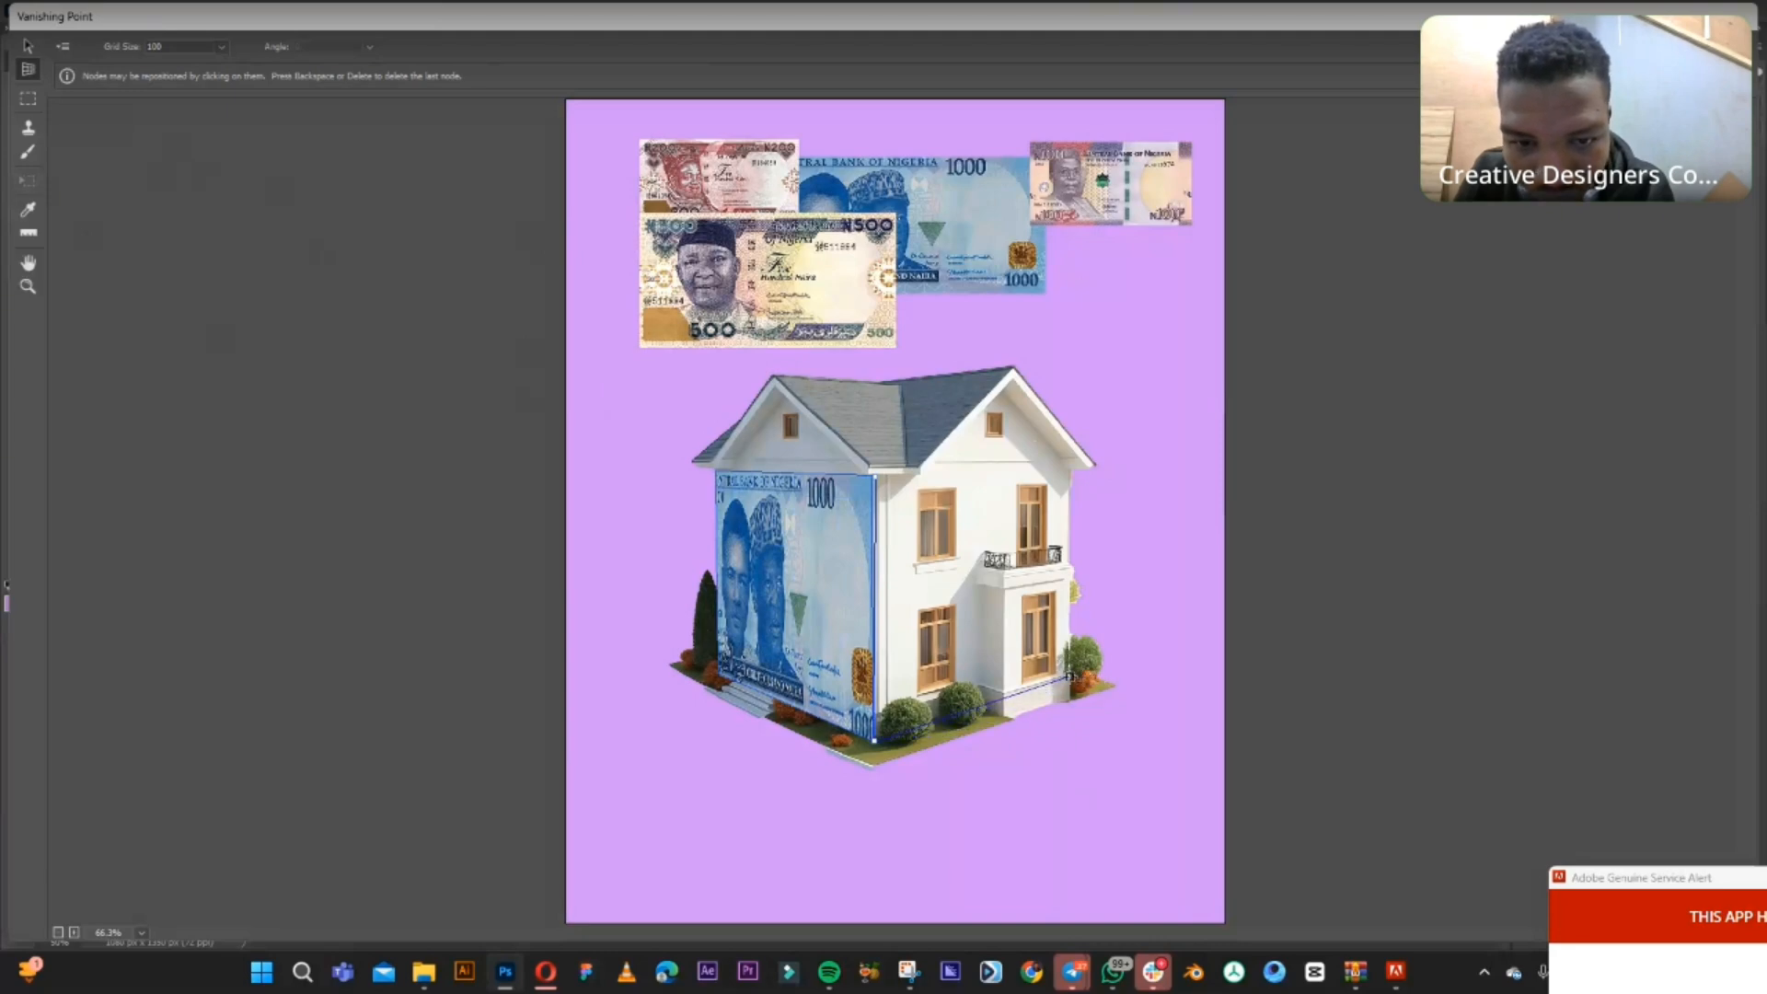
left_click(1069, 677)
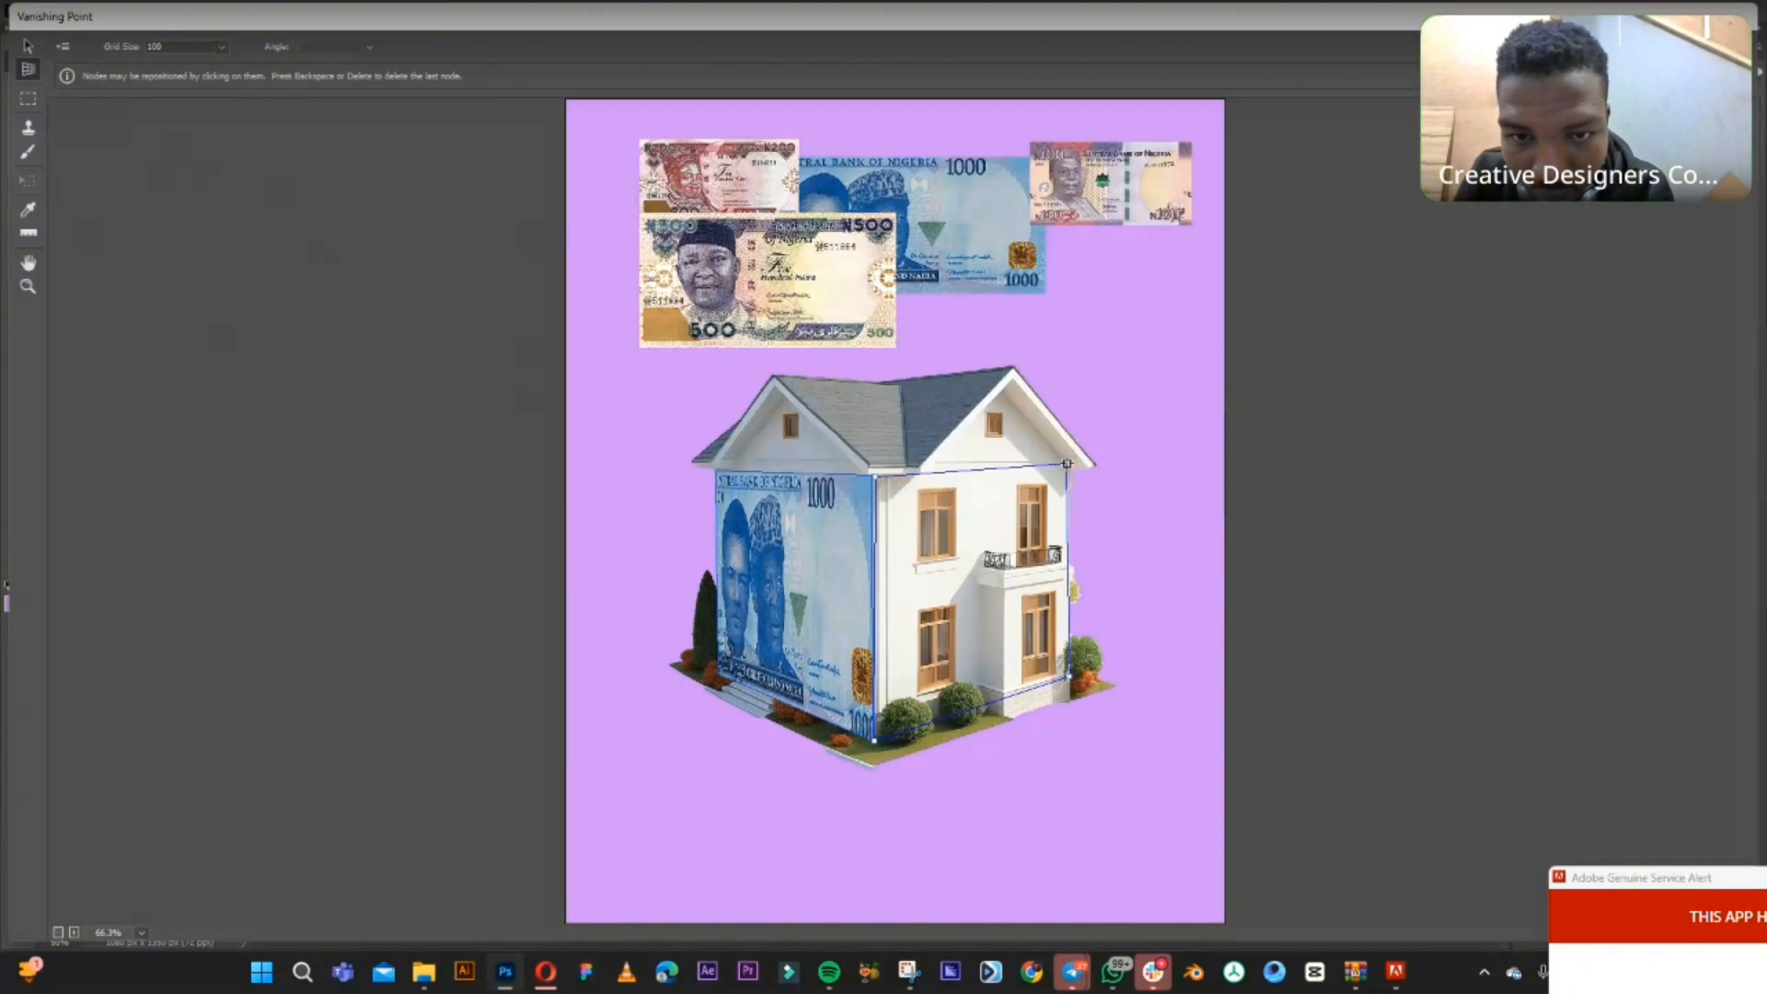
left_click(1067, 465)
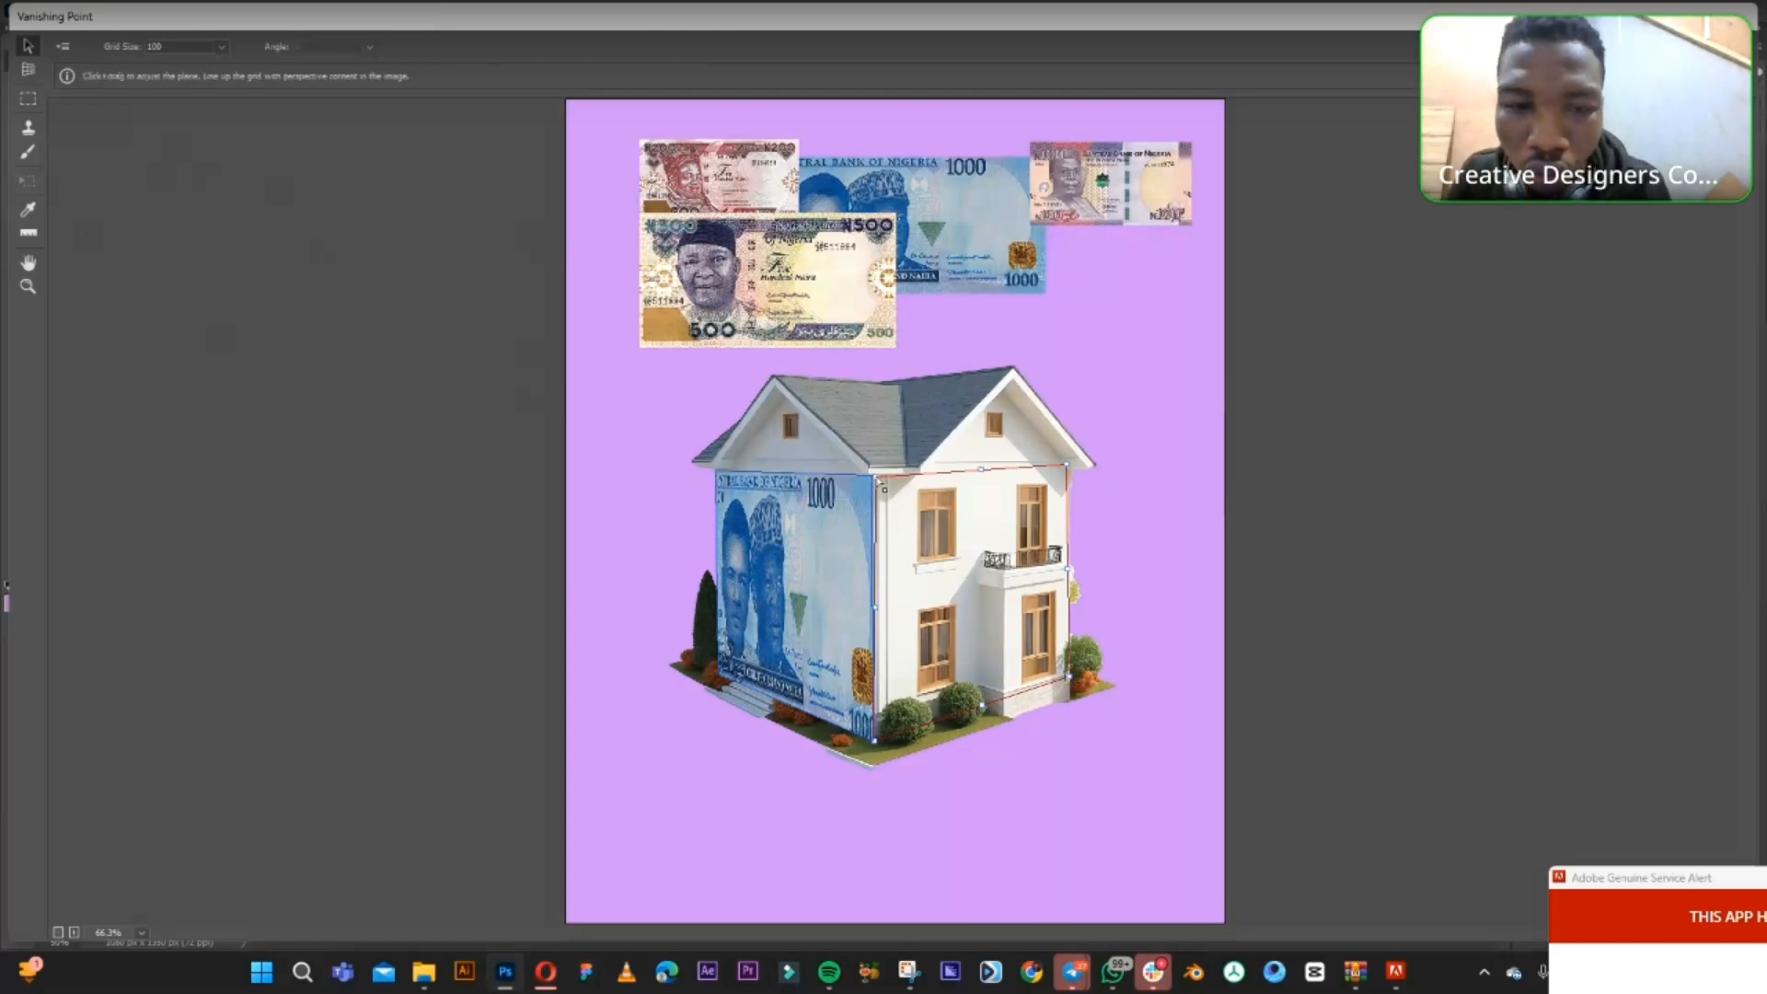
left_click_drag(877, 477, 880, 489)
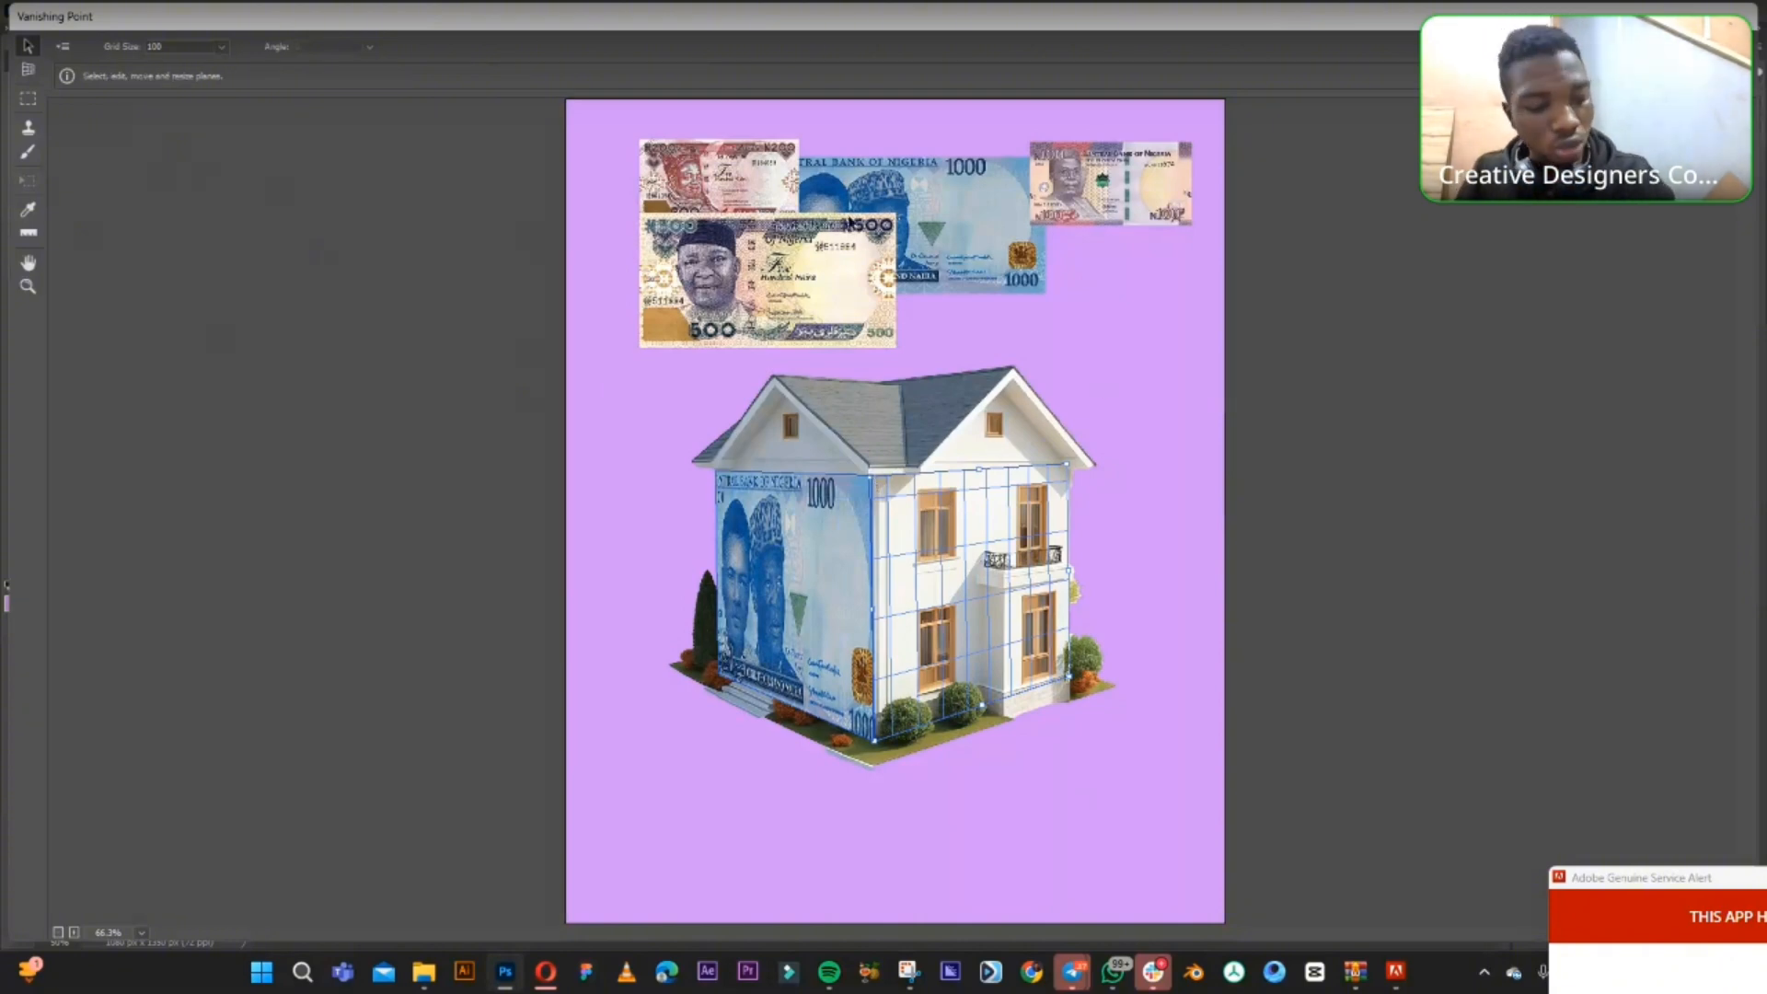
- Paste the copied 500 naira note into Vanishing Point and scale it down slightly
key("ctrl+v")
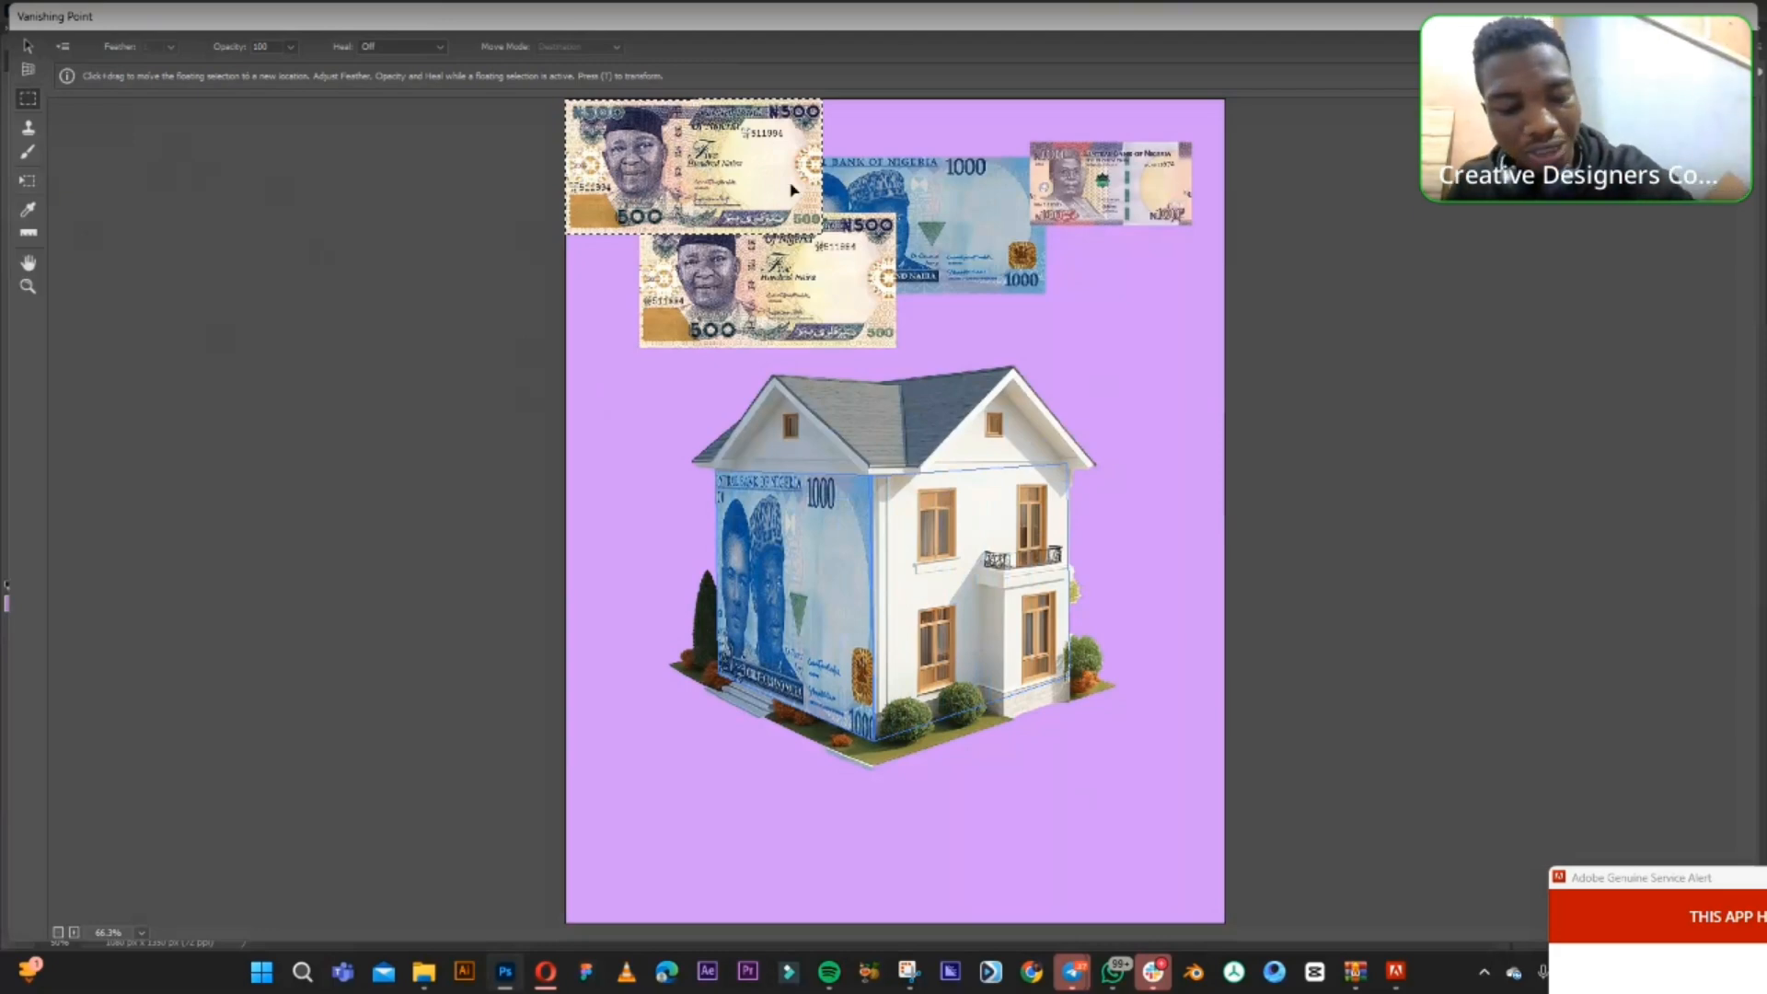
key("t")
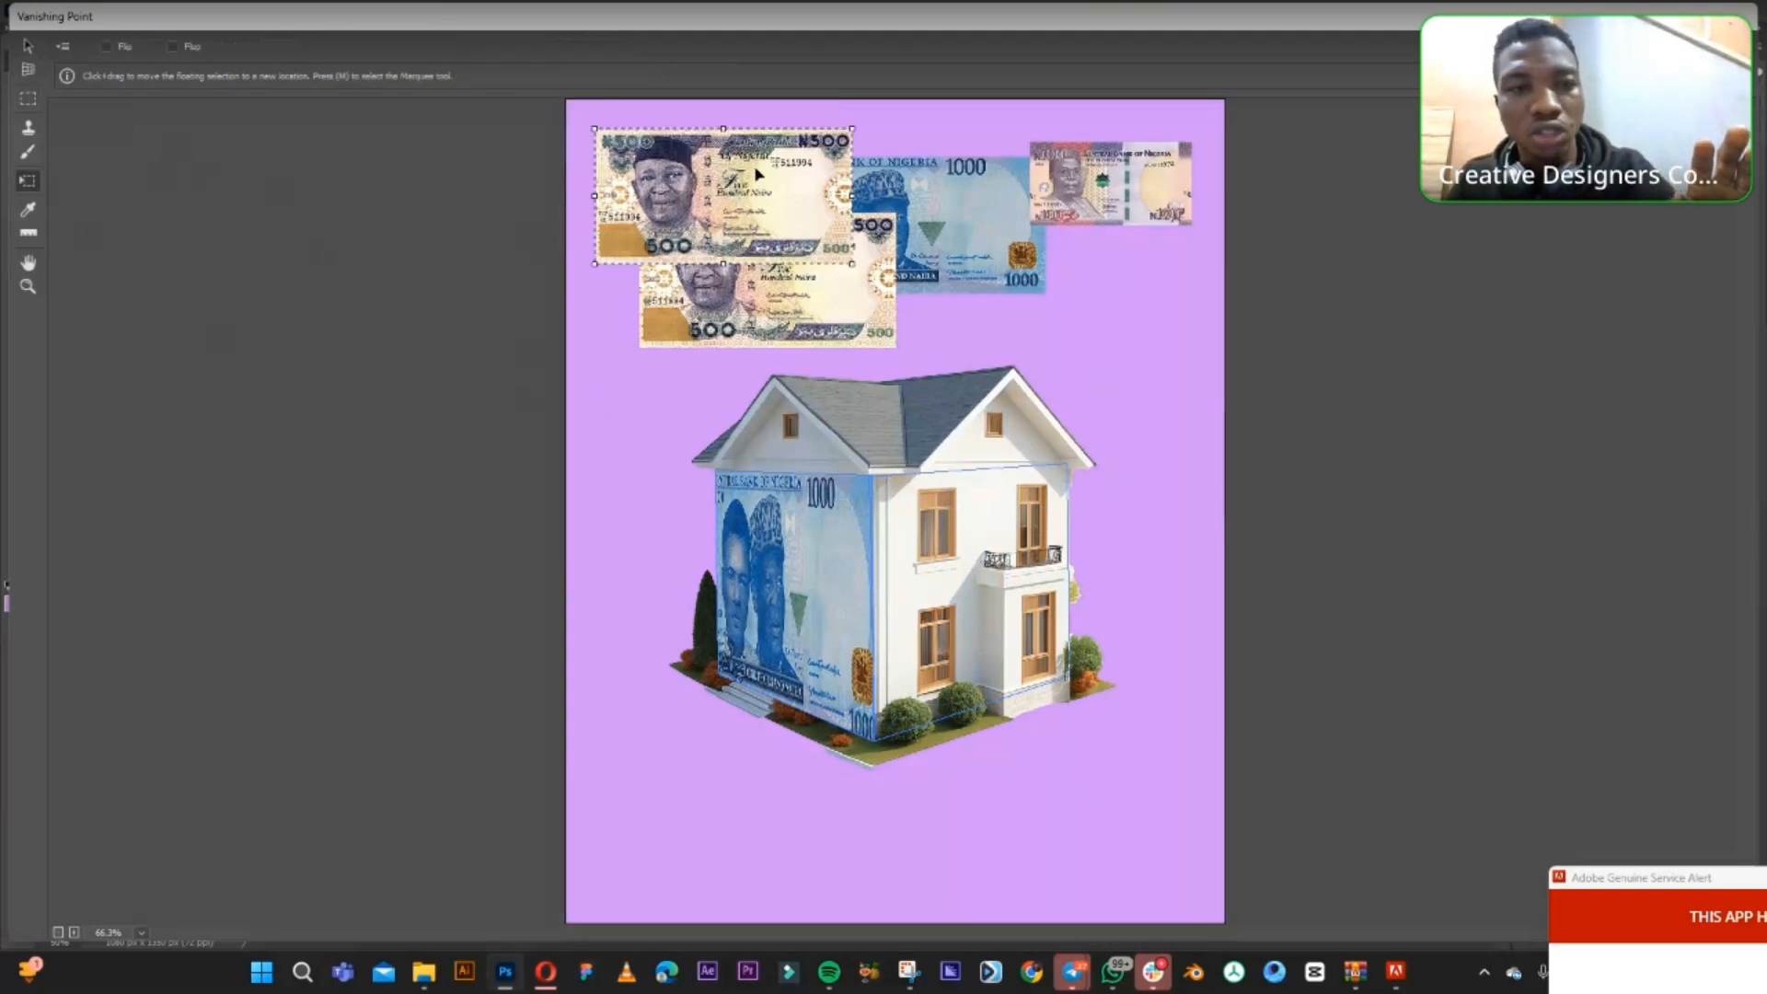
left_click_drag(757, 172, 776, 190)
left_click_drag(876, 145, 853, 155)
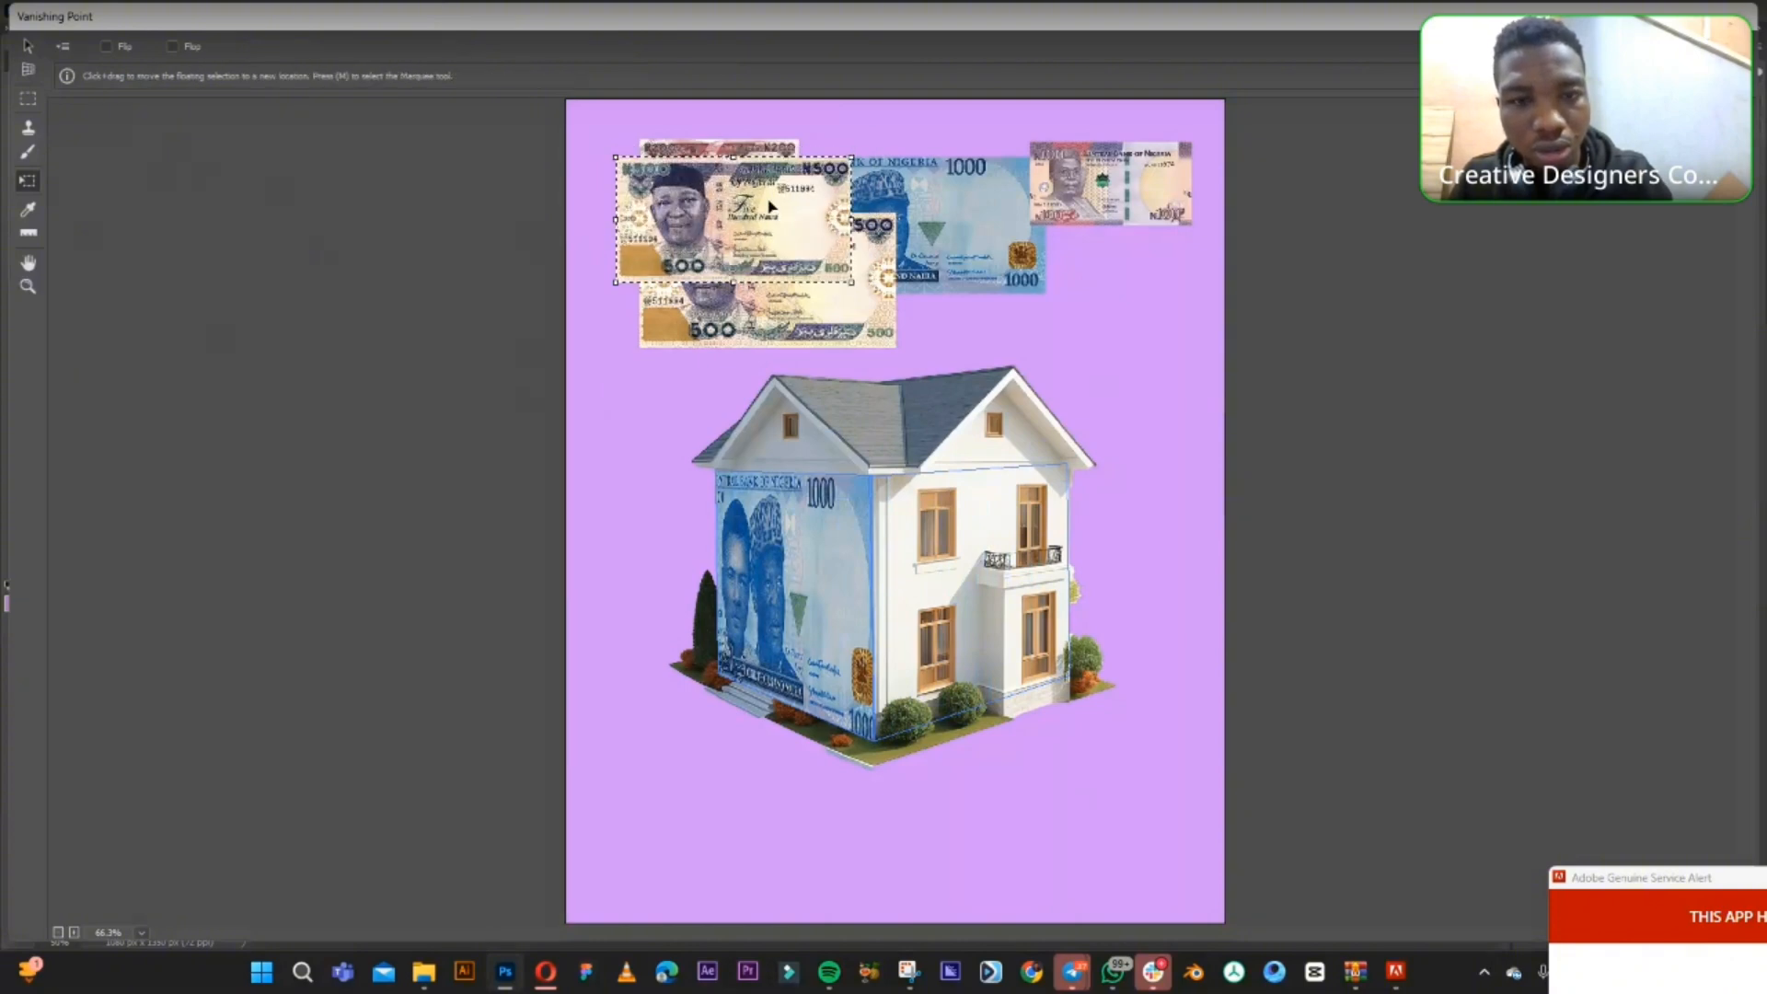
- Move the 500 naira note onto the right wall plane, fit it to the wall's edges and apply the filter
left_click_drag(778, 207, 1000, 553)
left_click_drag(1001, 676, 1008, 703)
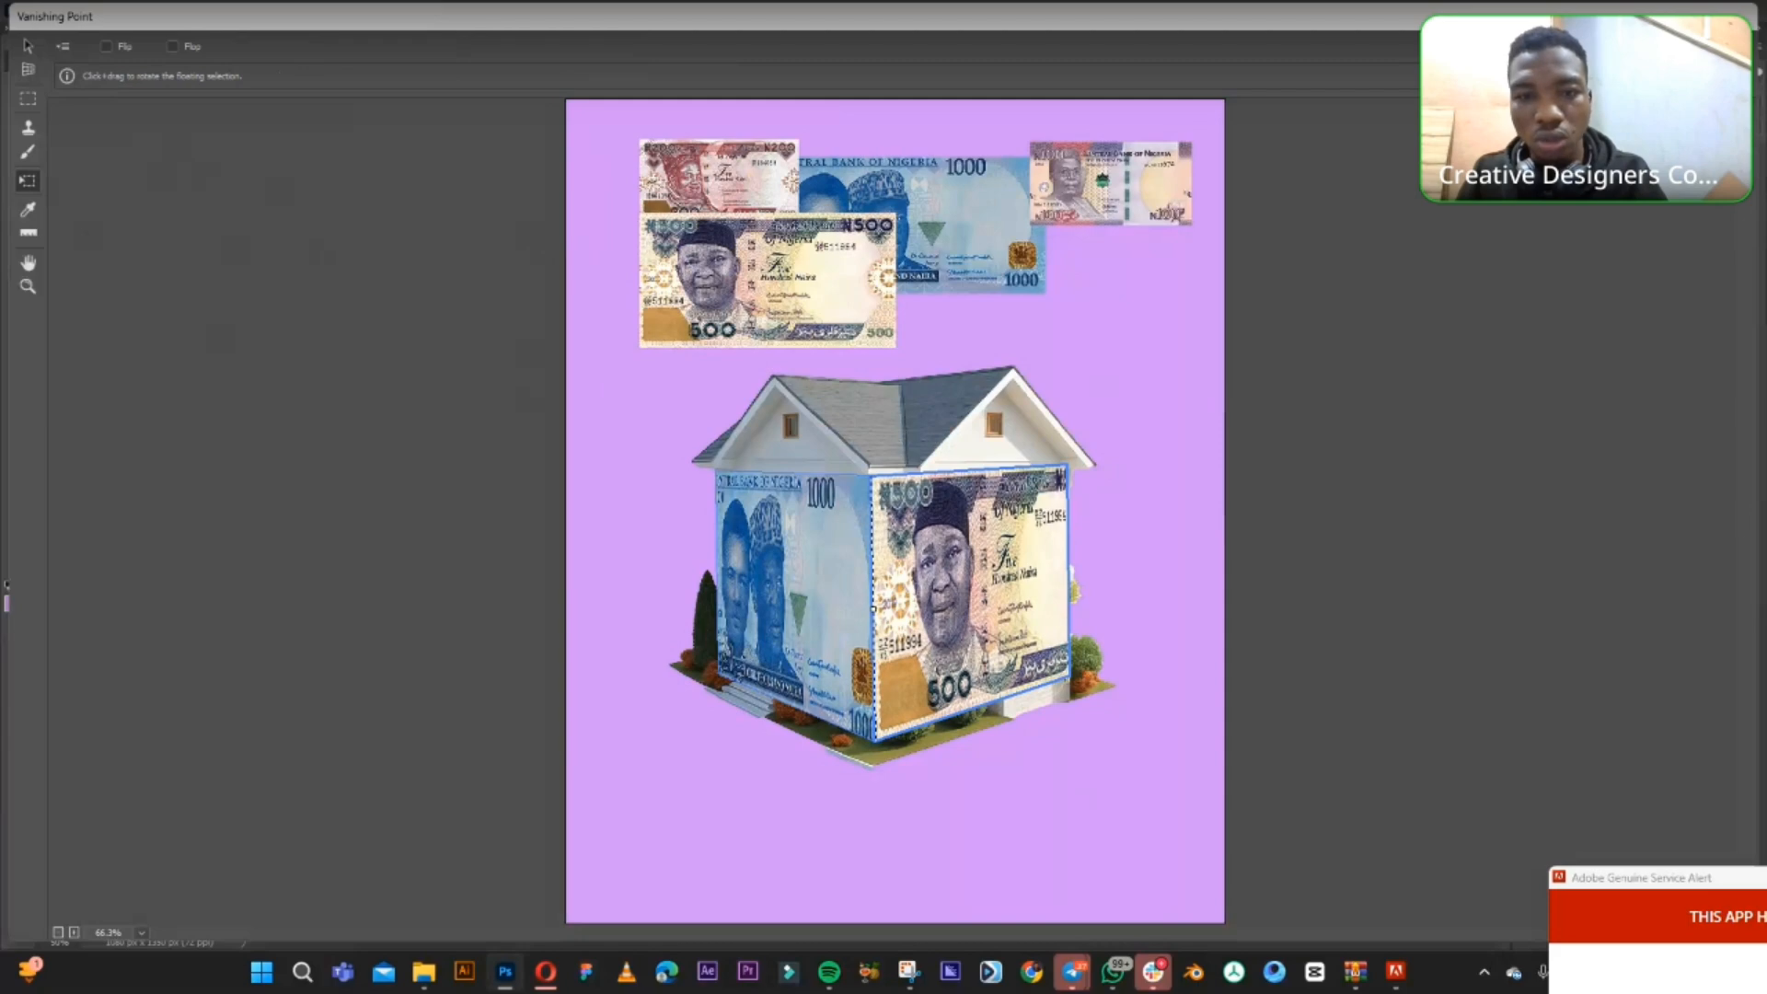
key("Return")
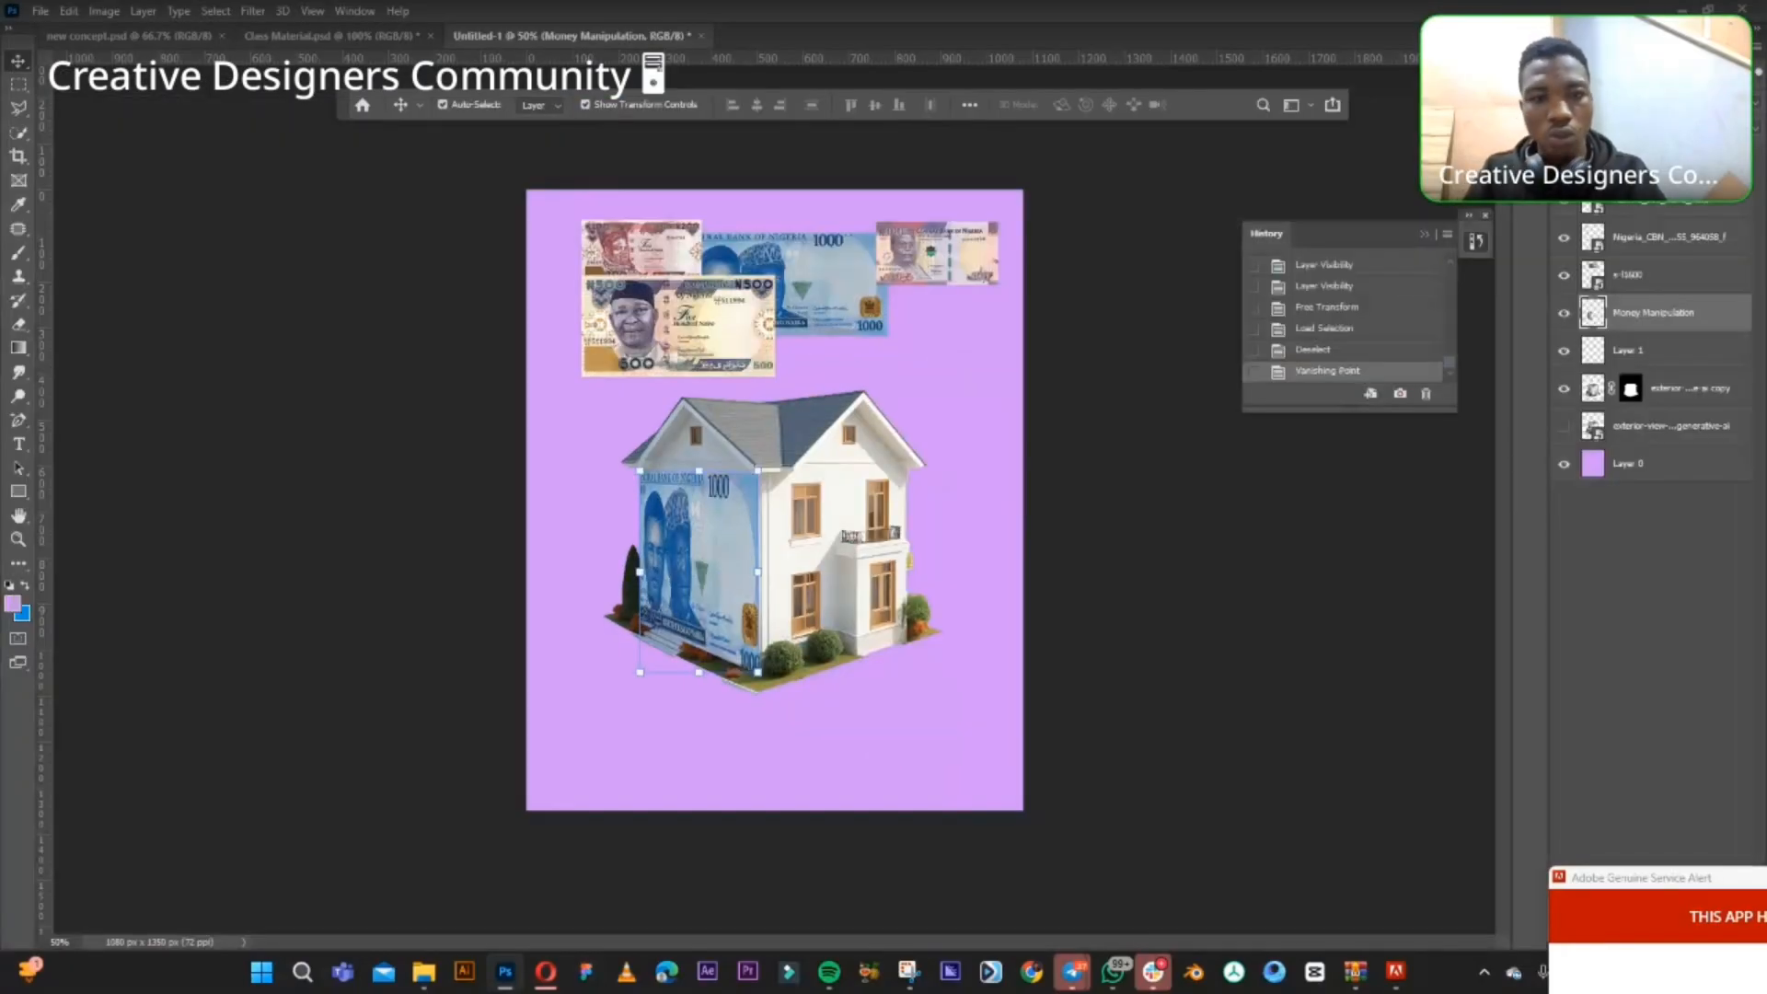
- Hide and show the masked house copy layer to compare the two banknote walls with and without the house
left_click(1565, 390)
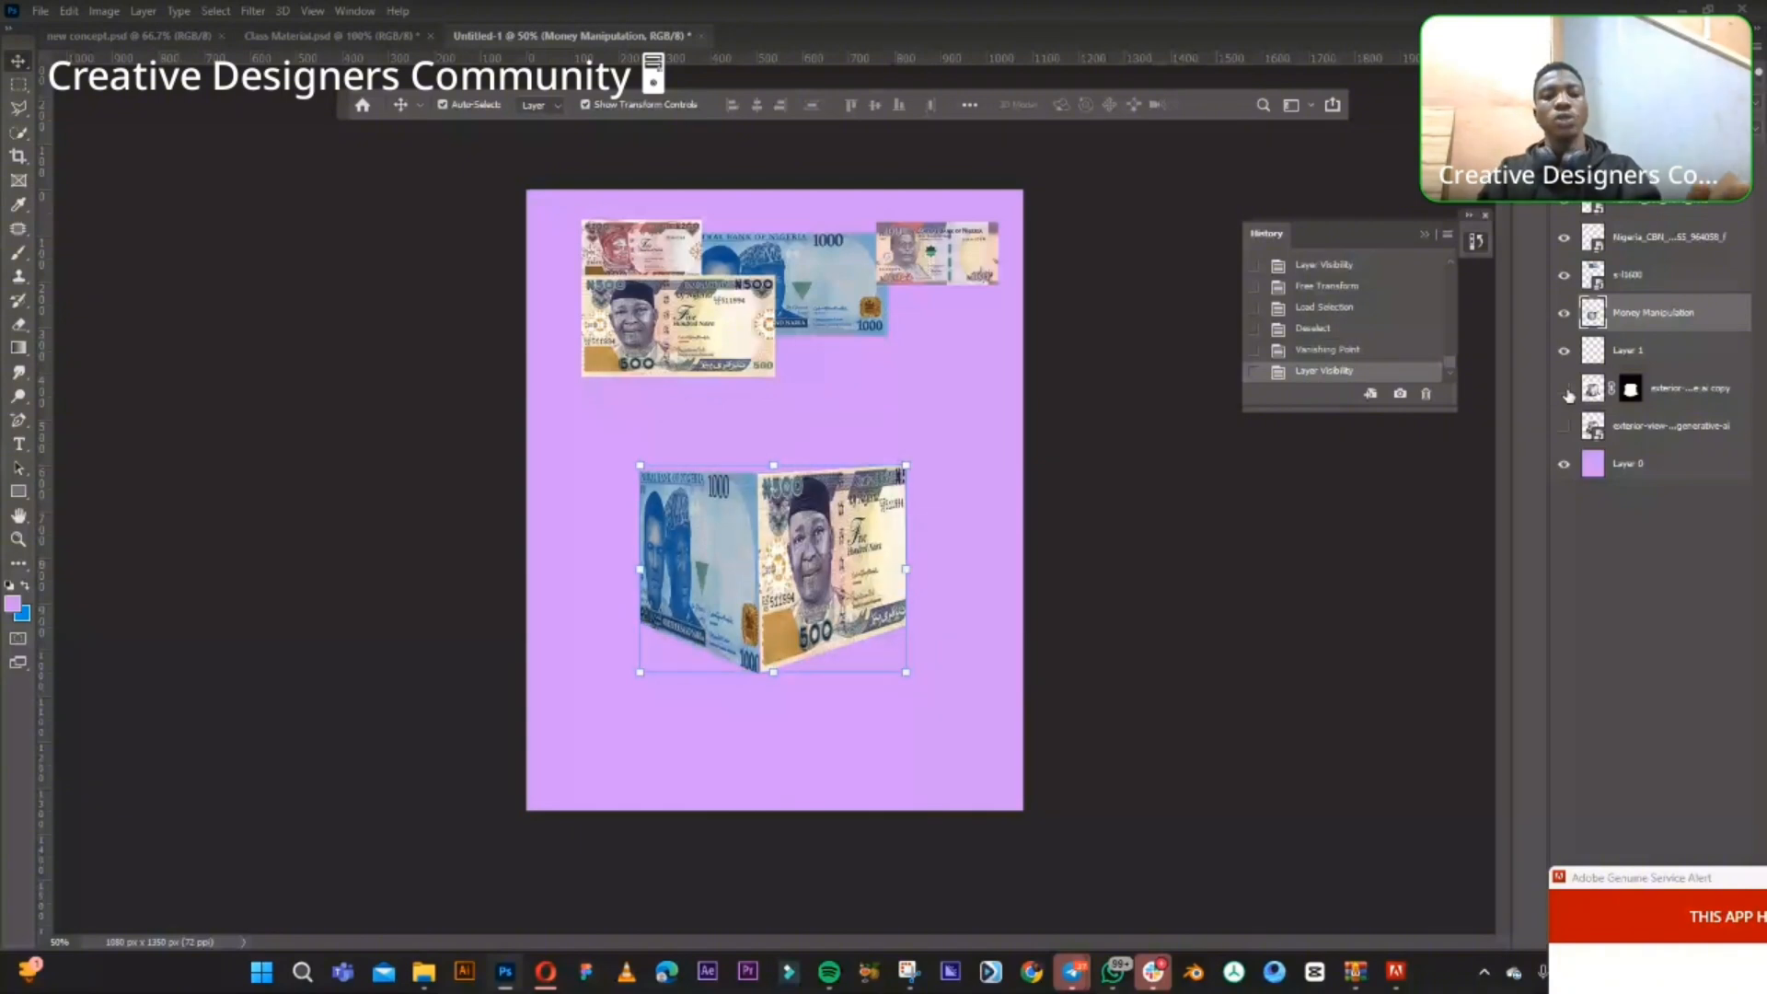
left_click(1565, 390)
left_click(1565, 389)
left_click(1565, 390)
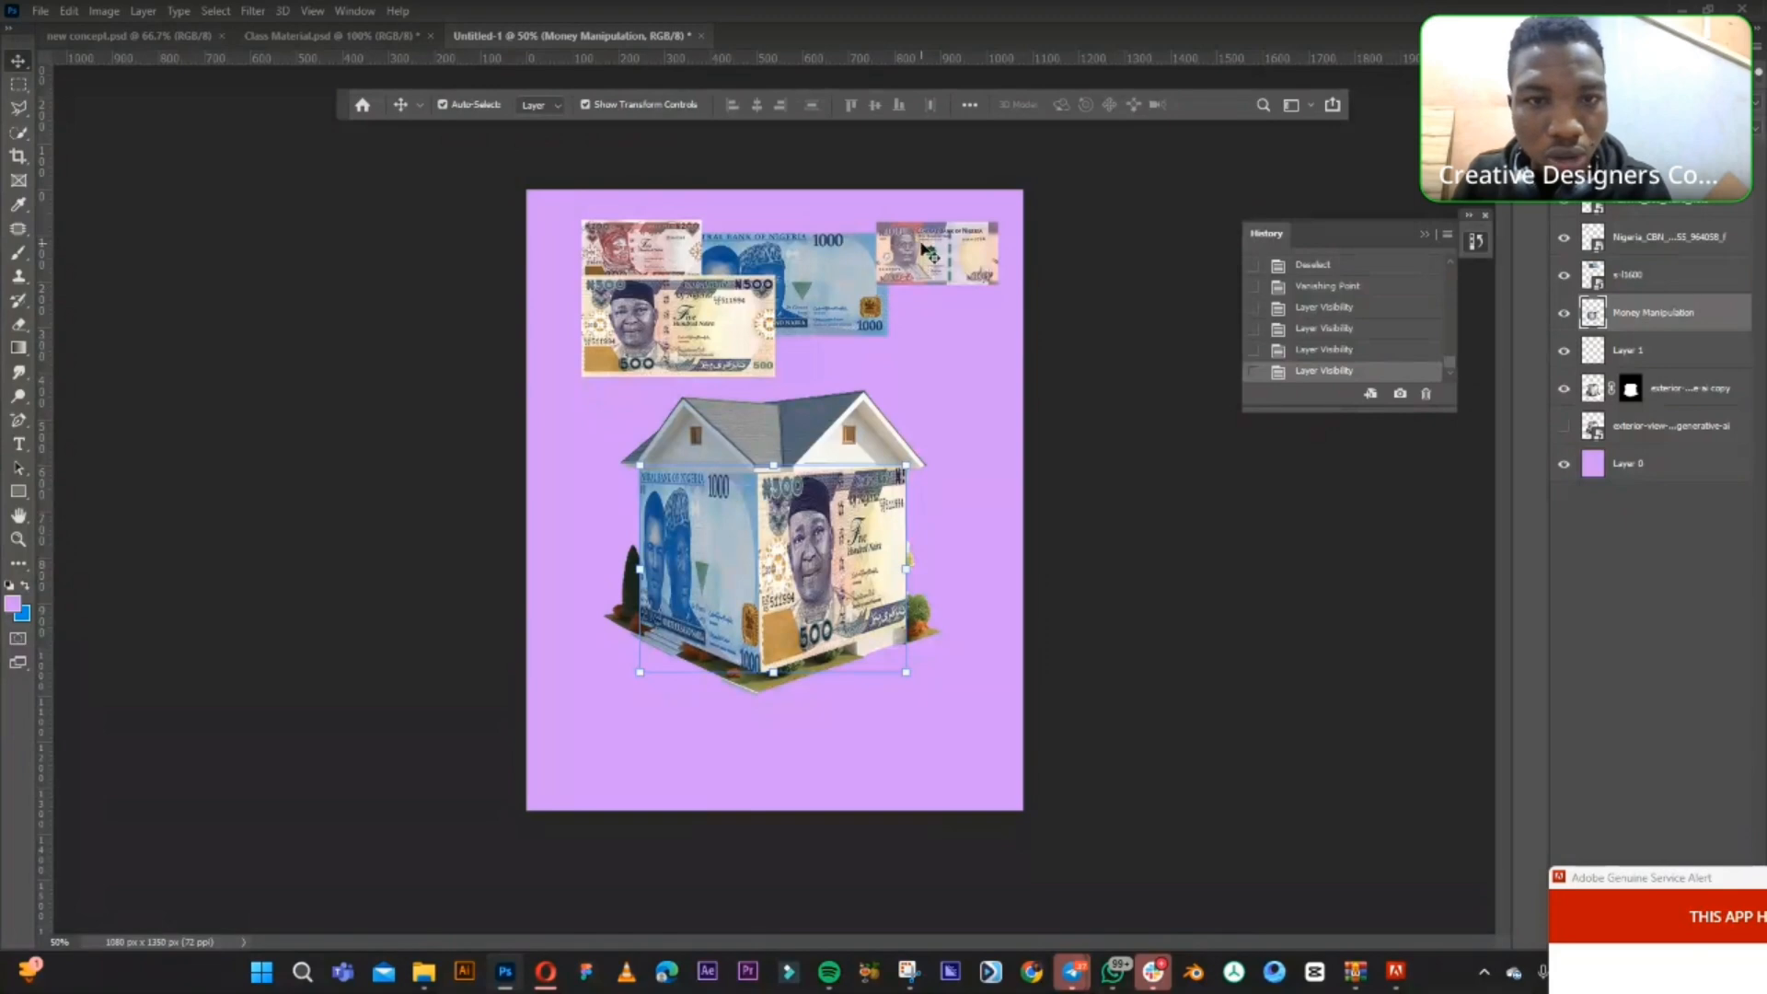
- Move the 200 naira note to the open area beside the 500 naira note and enlarge it to about 333 x 173 px
left_click_drag(770, 276, 951, 356)
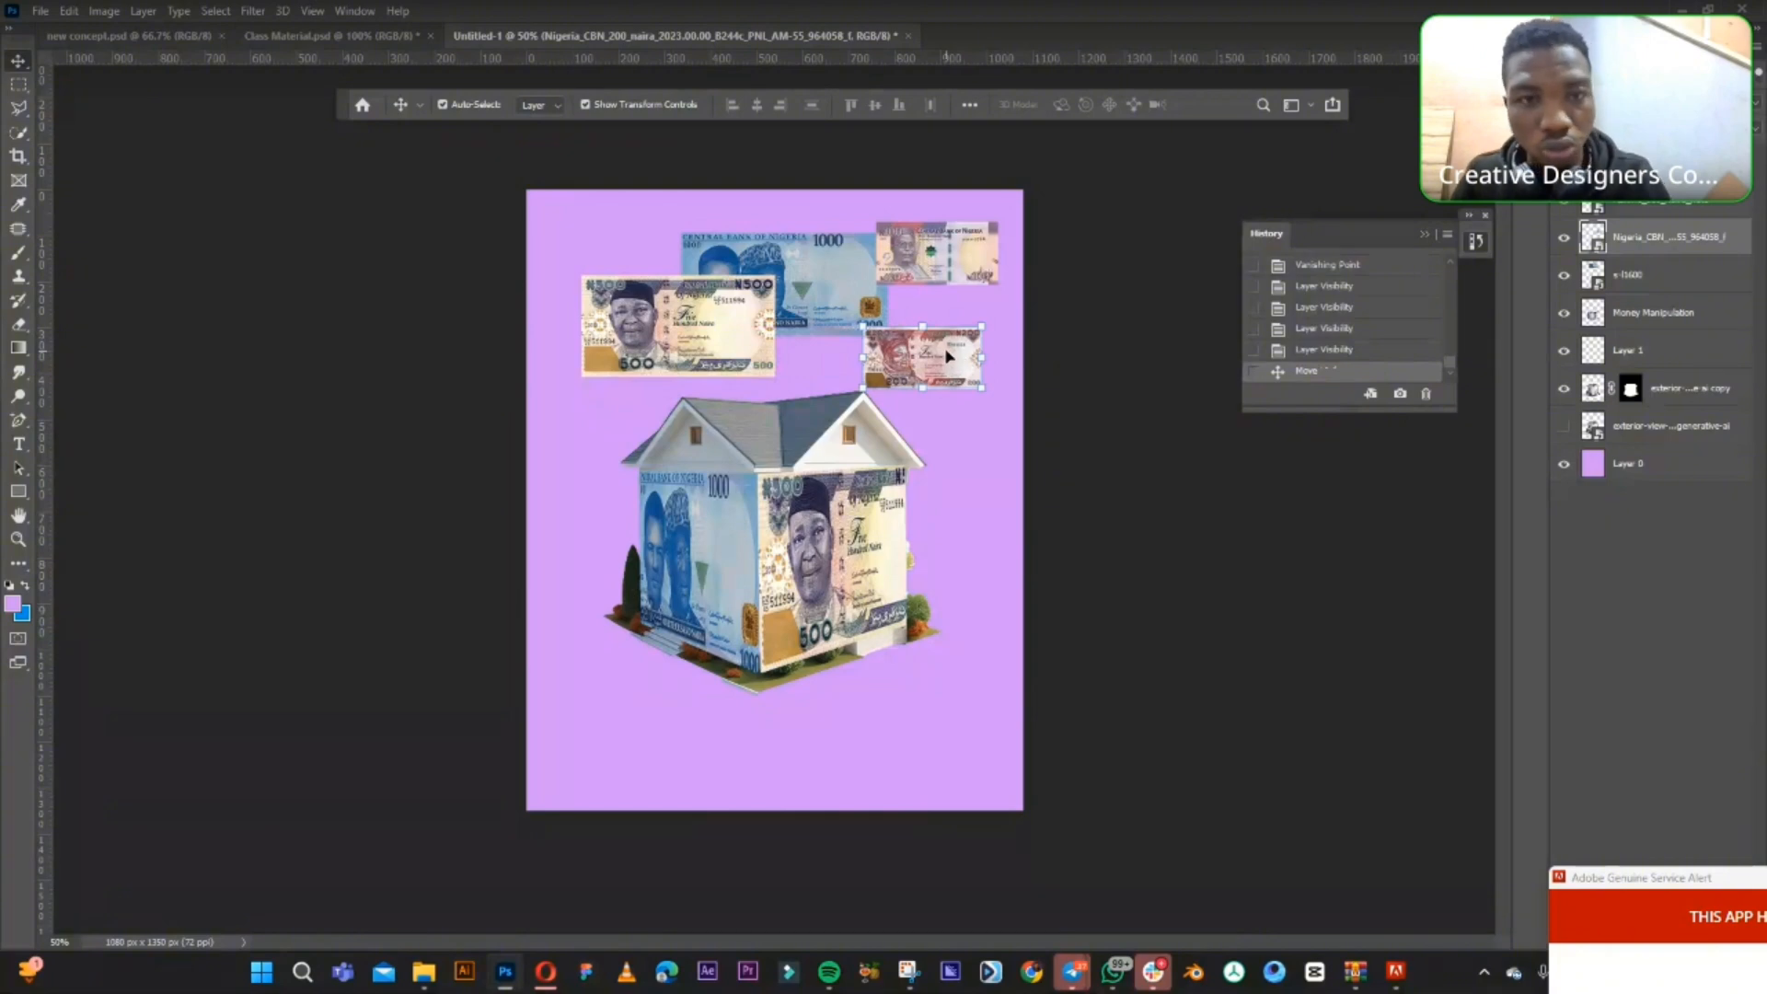
left_click_drag(951, 356, 816, 274)
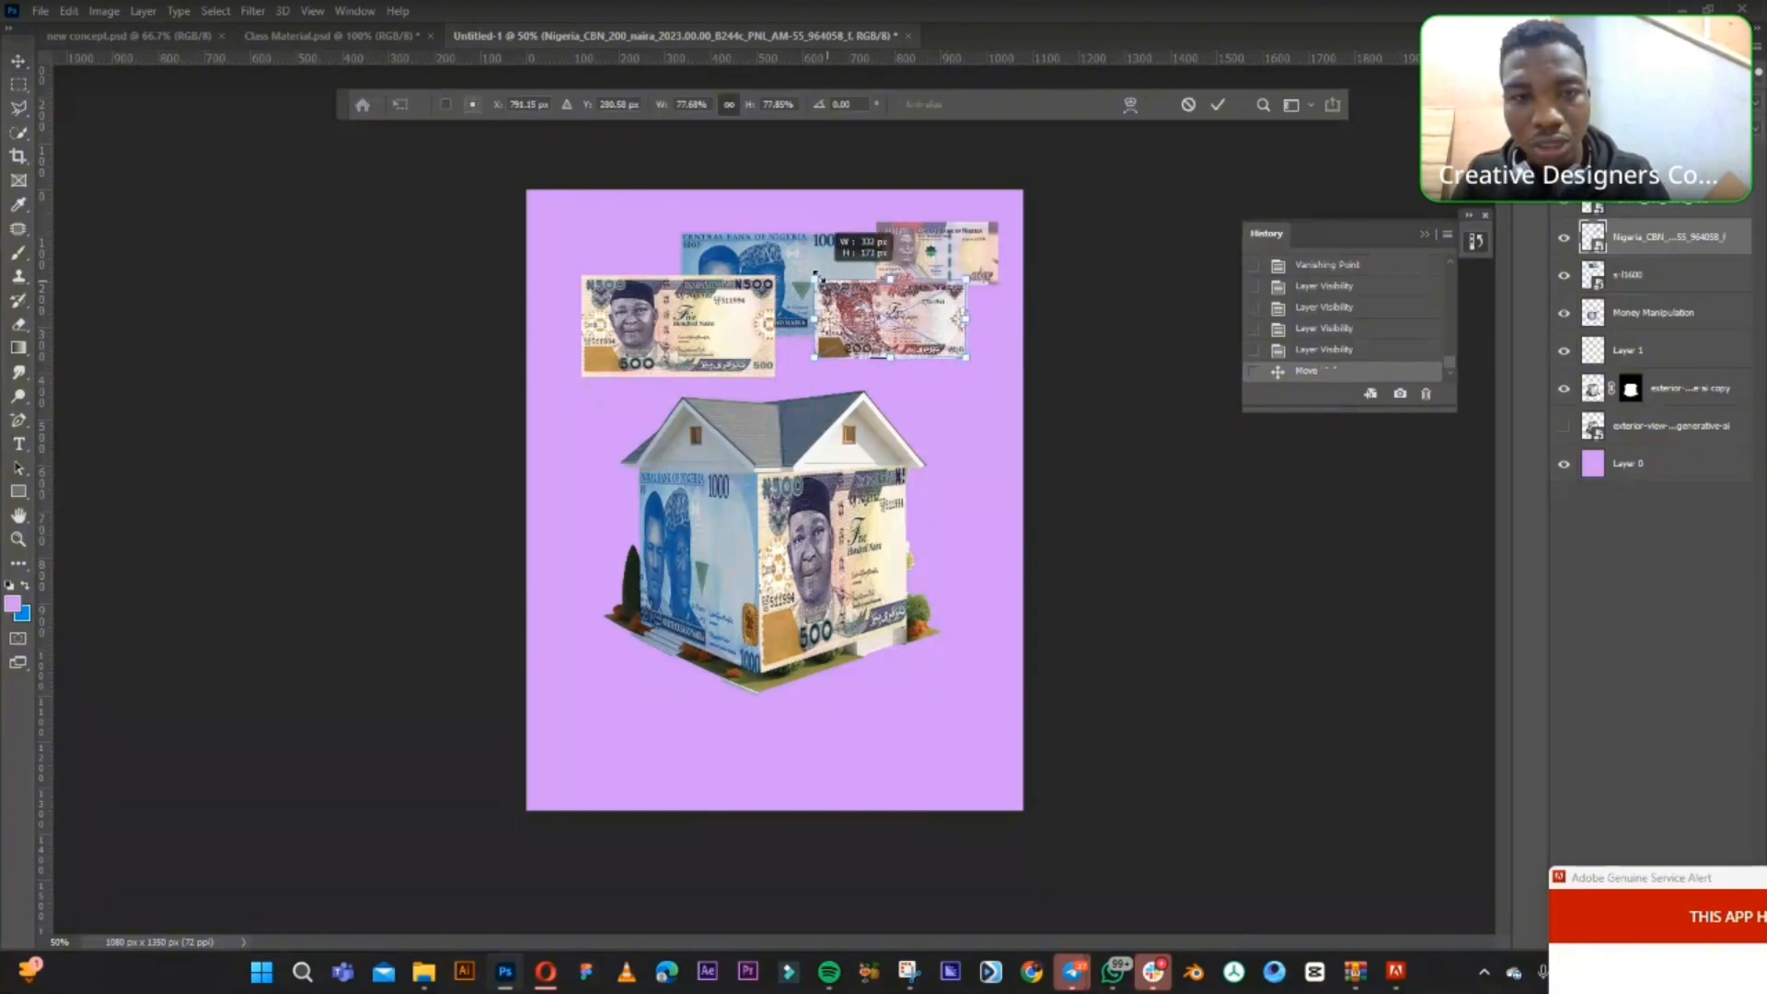
left_click(18, 61)
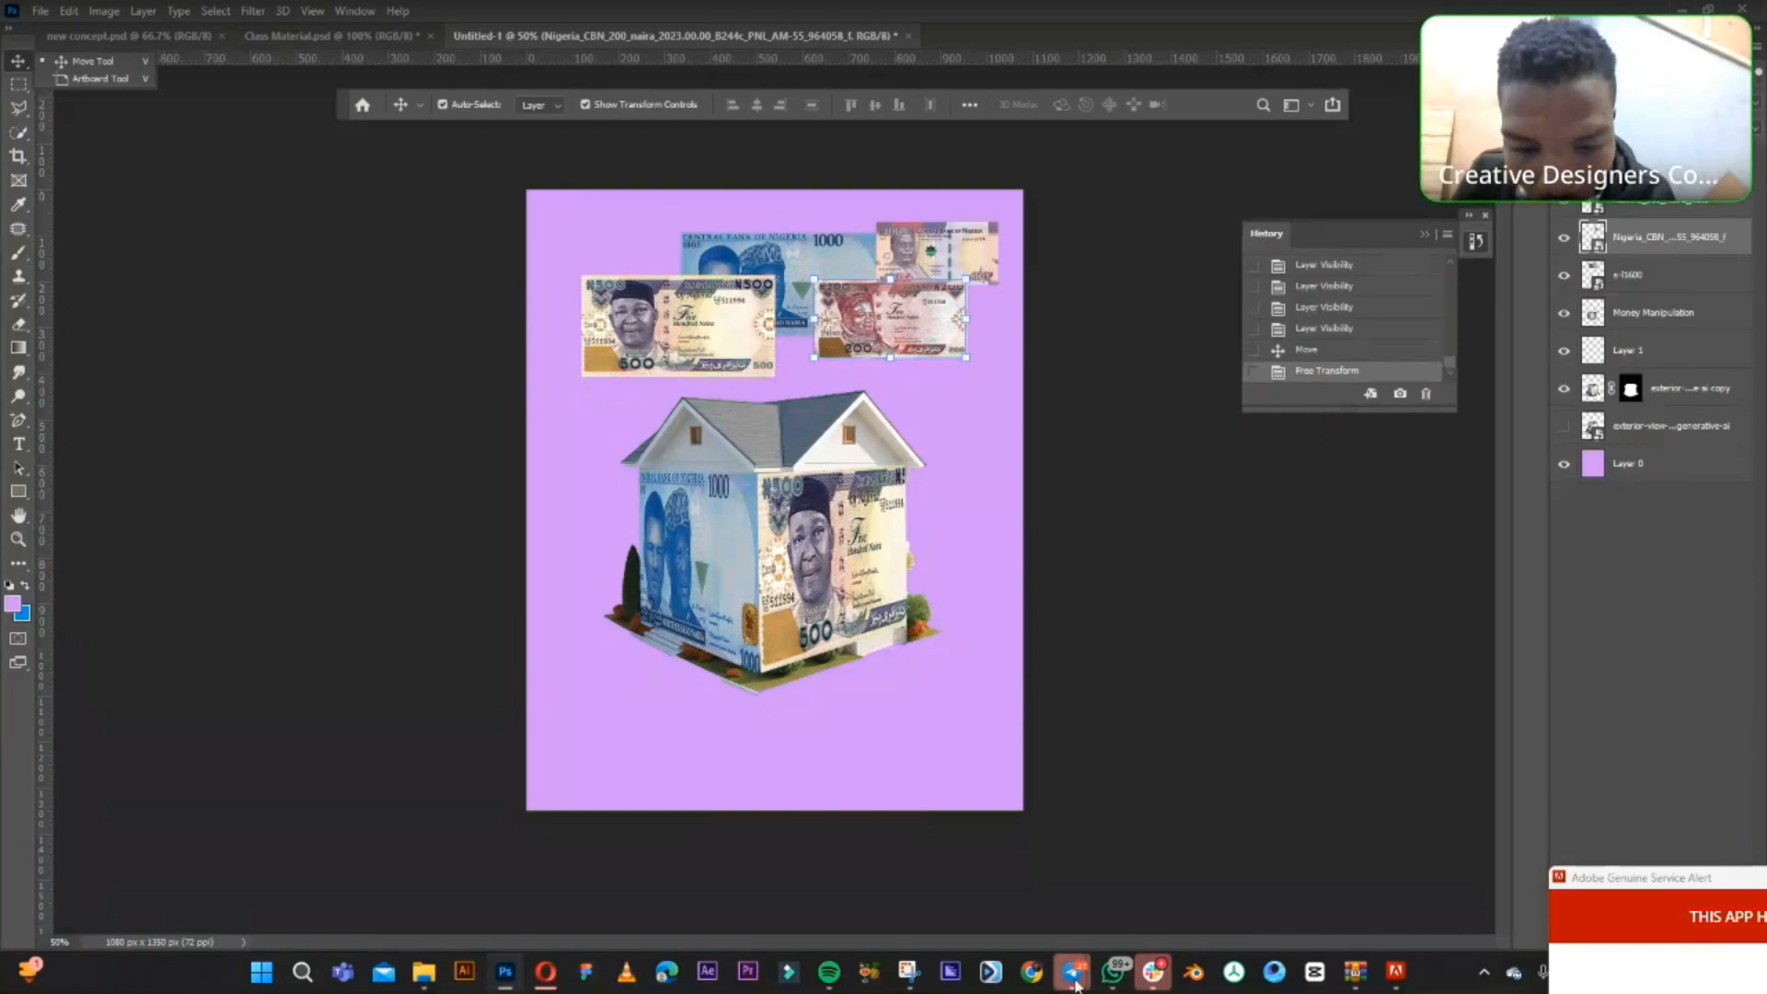
mouse_move(1071, 974)
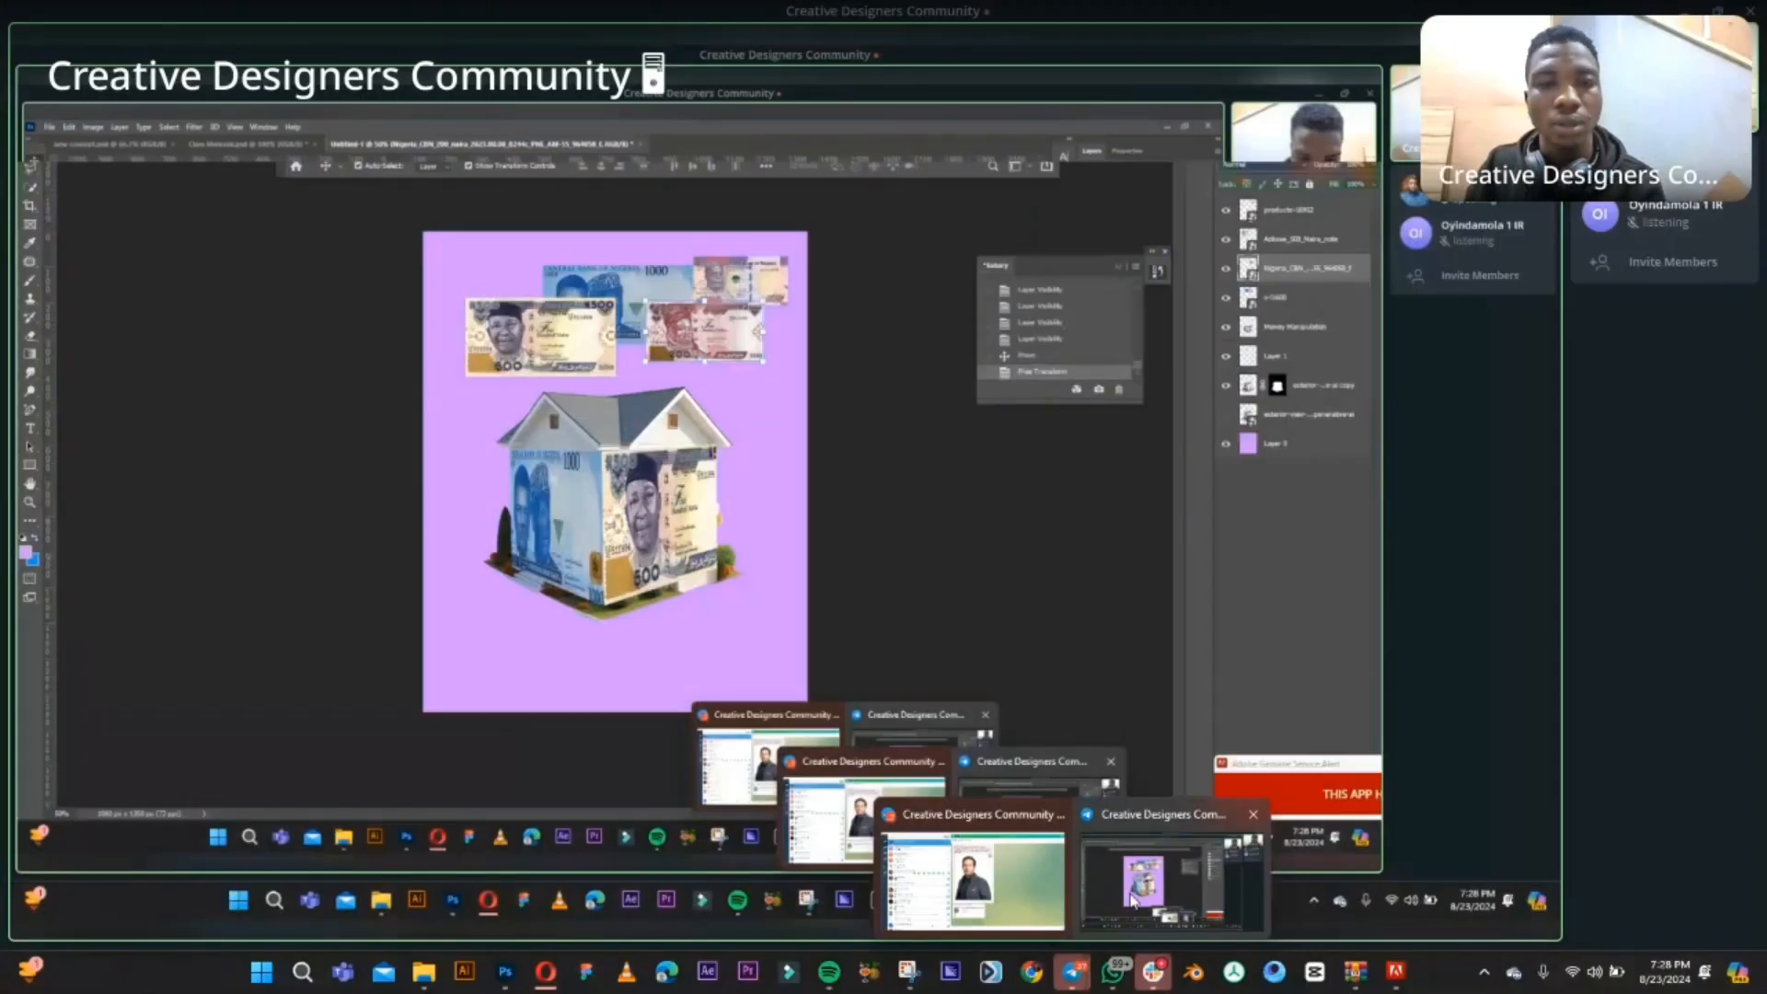
left_click(510, 977)
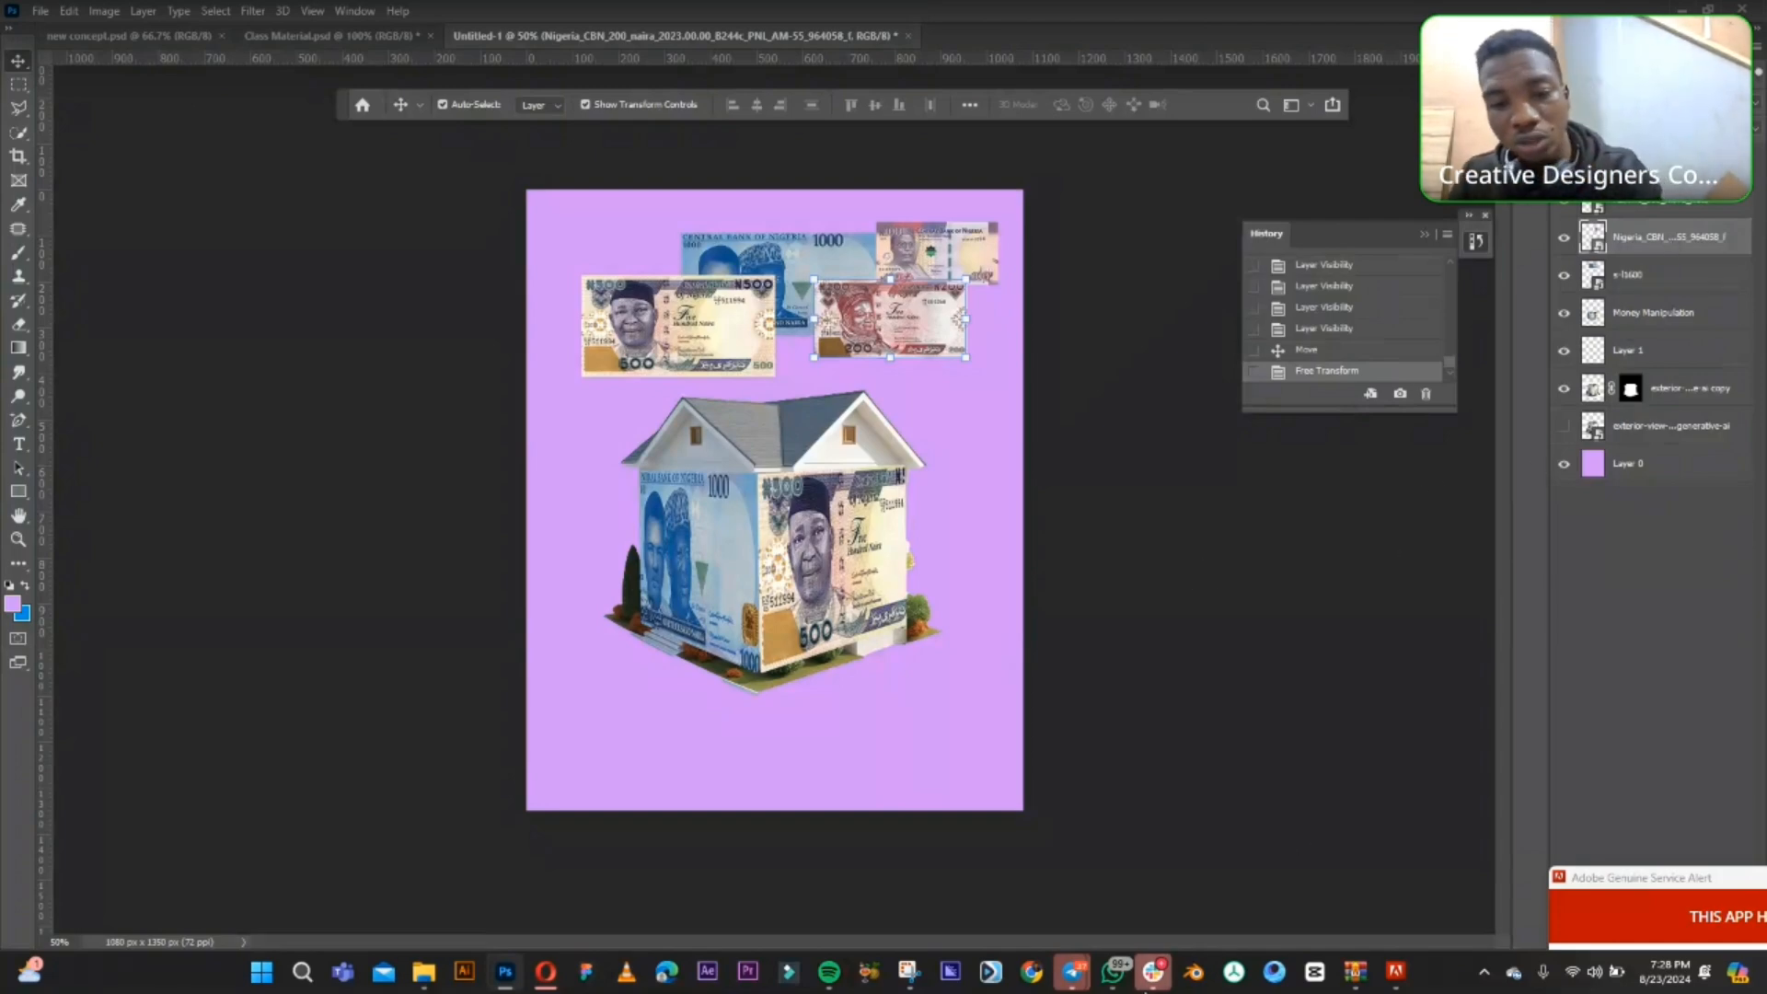
mouse_move(1075, 974)
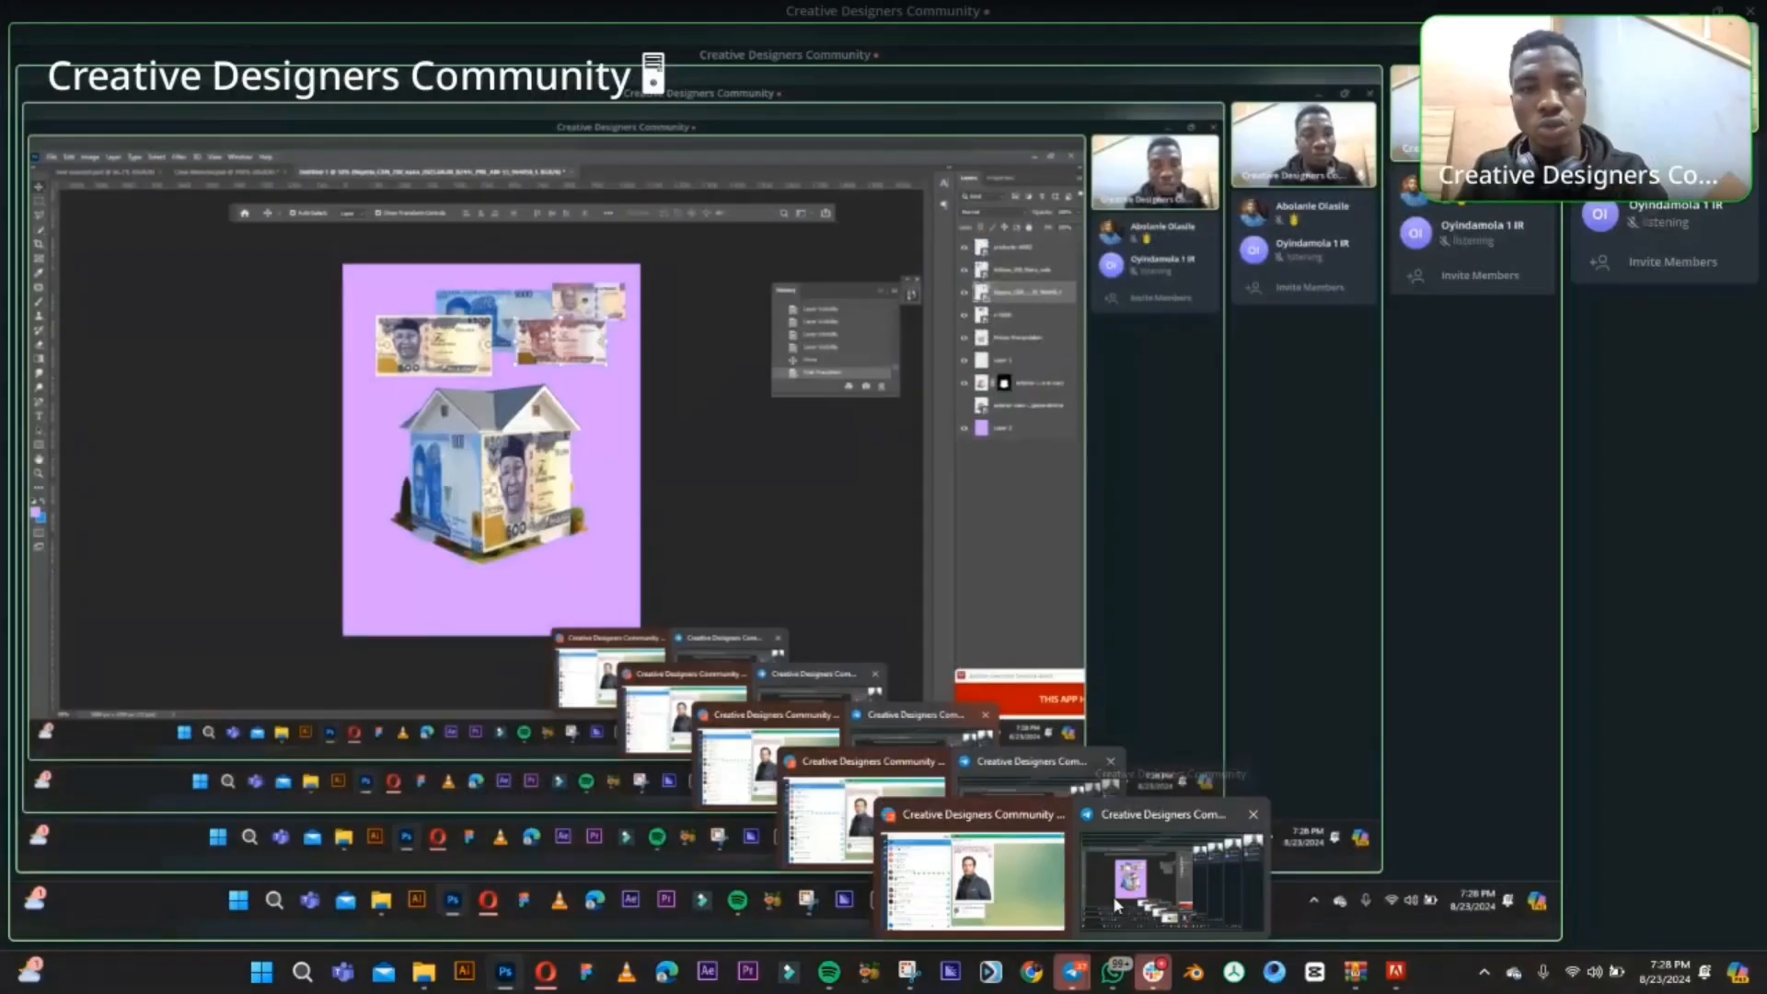
left_click(1113, 896)
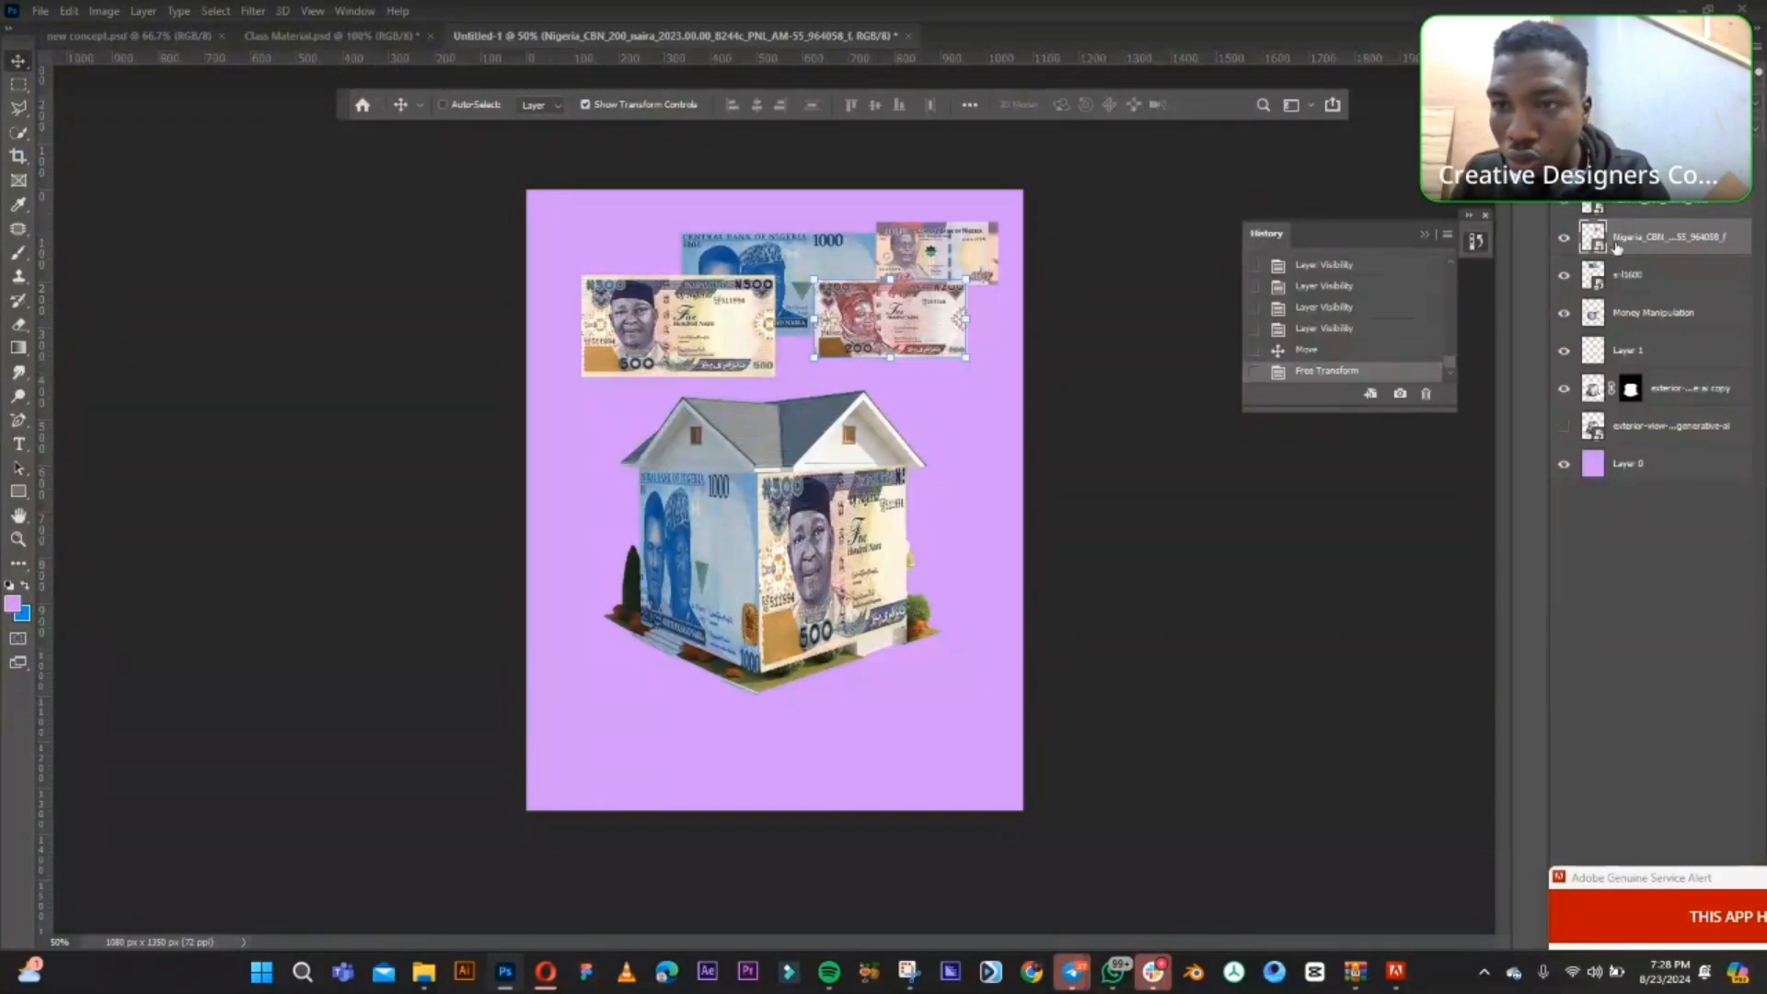
- Copy the 200 naira note from its loaded layer outline, deselect, and open Vanishing Point on the "Money Manipulation" layer
left_click(1599, 249, "ctrl")
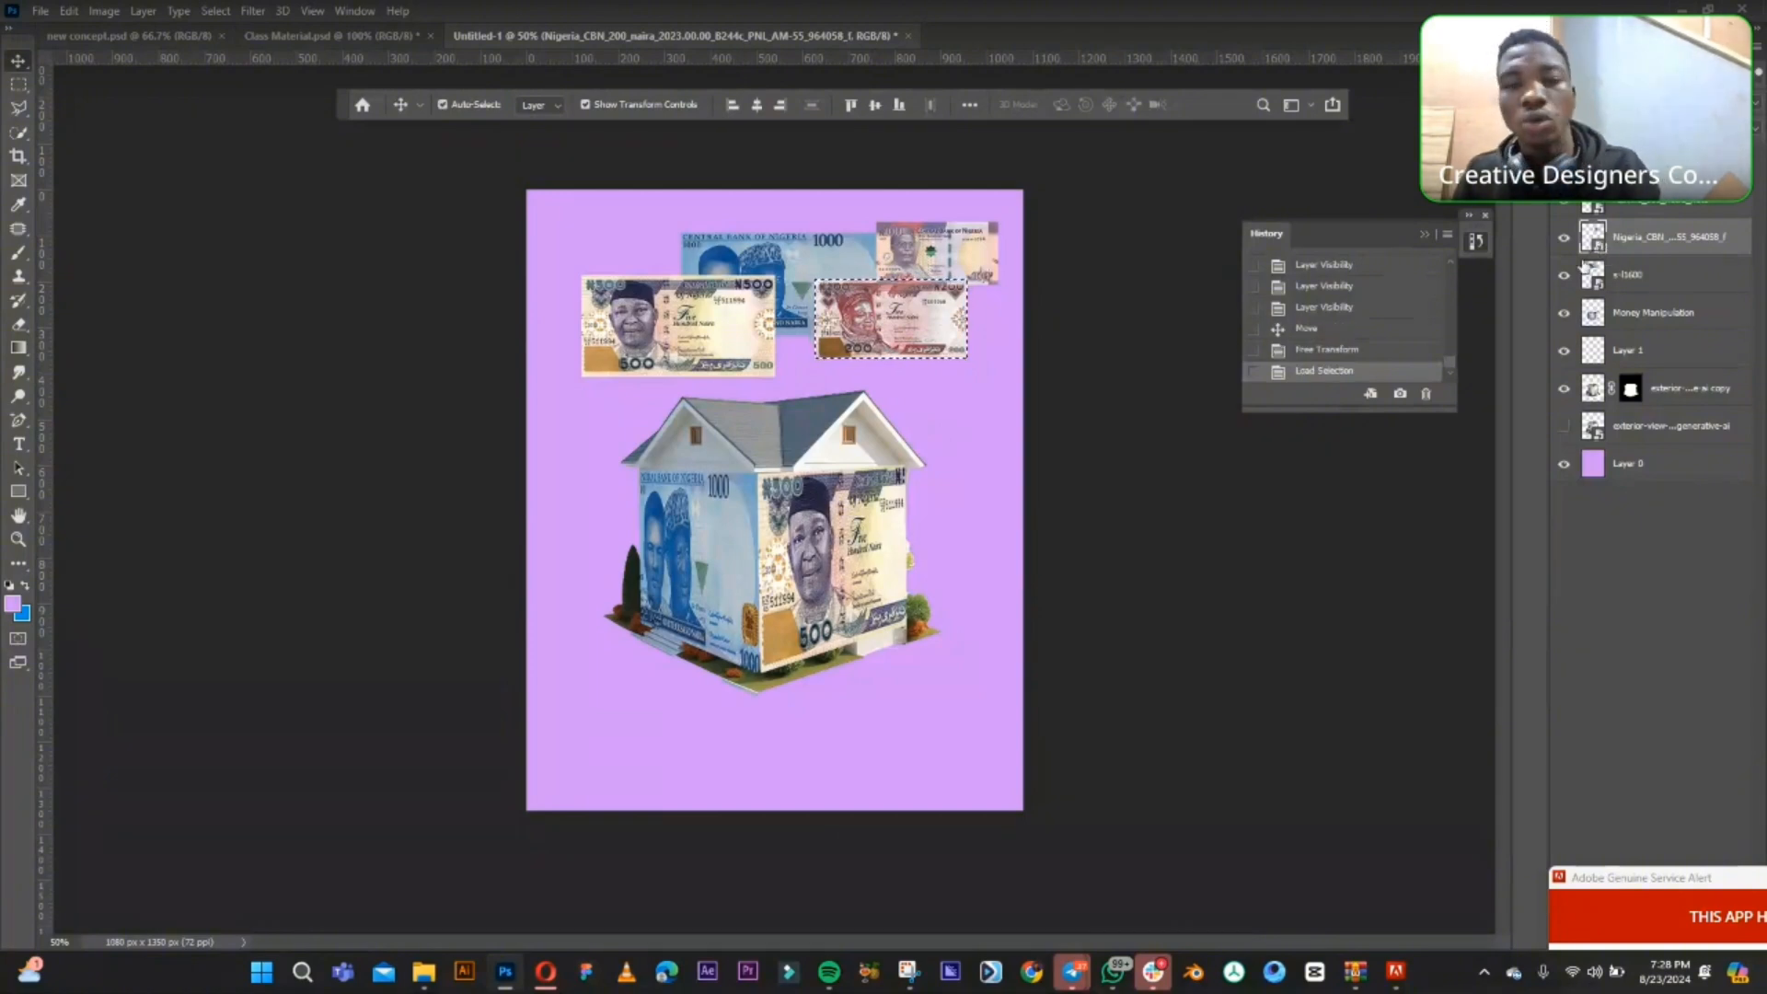
key("ctrl+d")
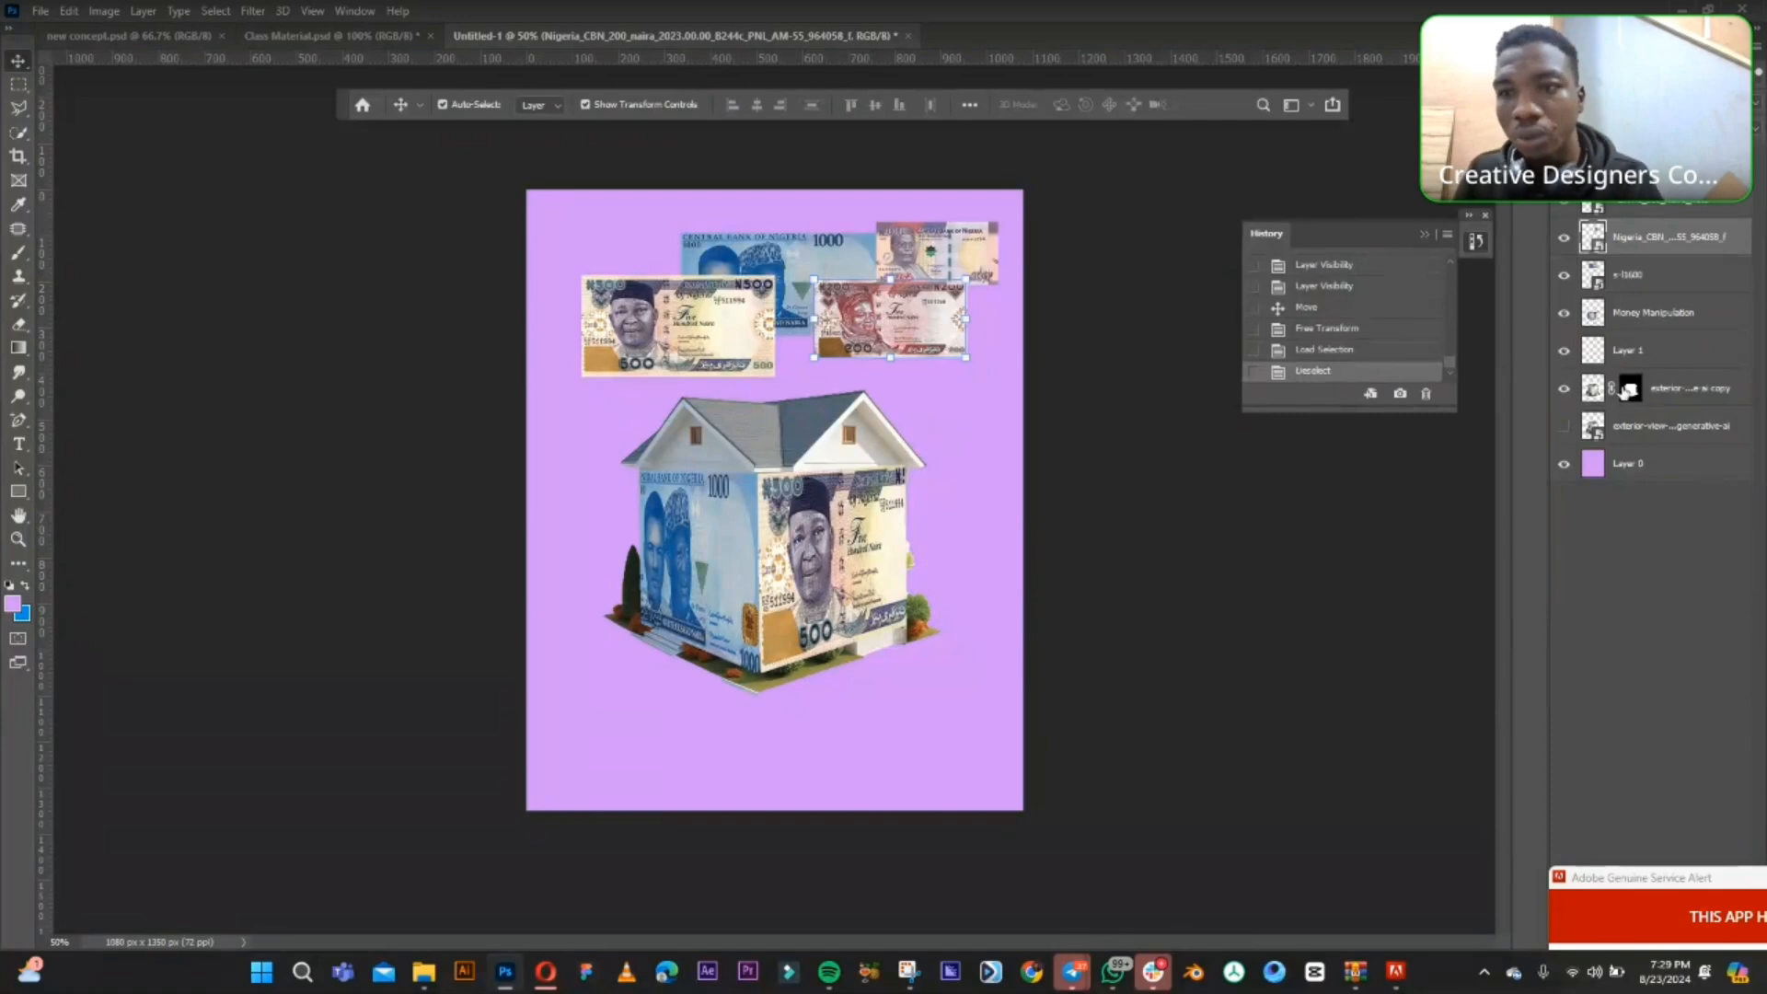
left_click(1671, 316)
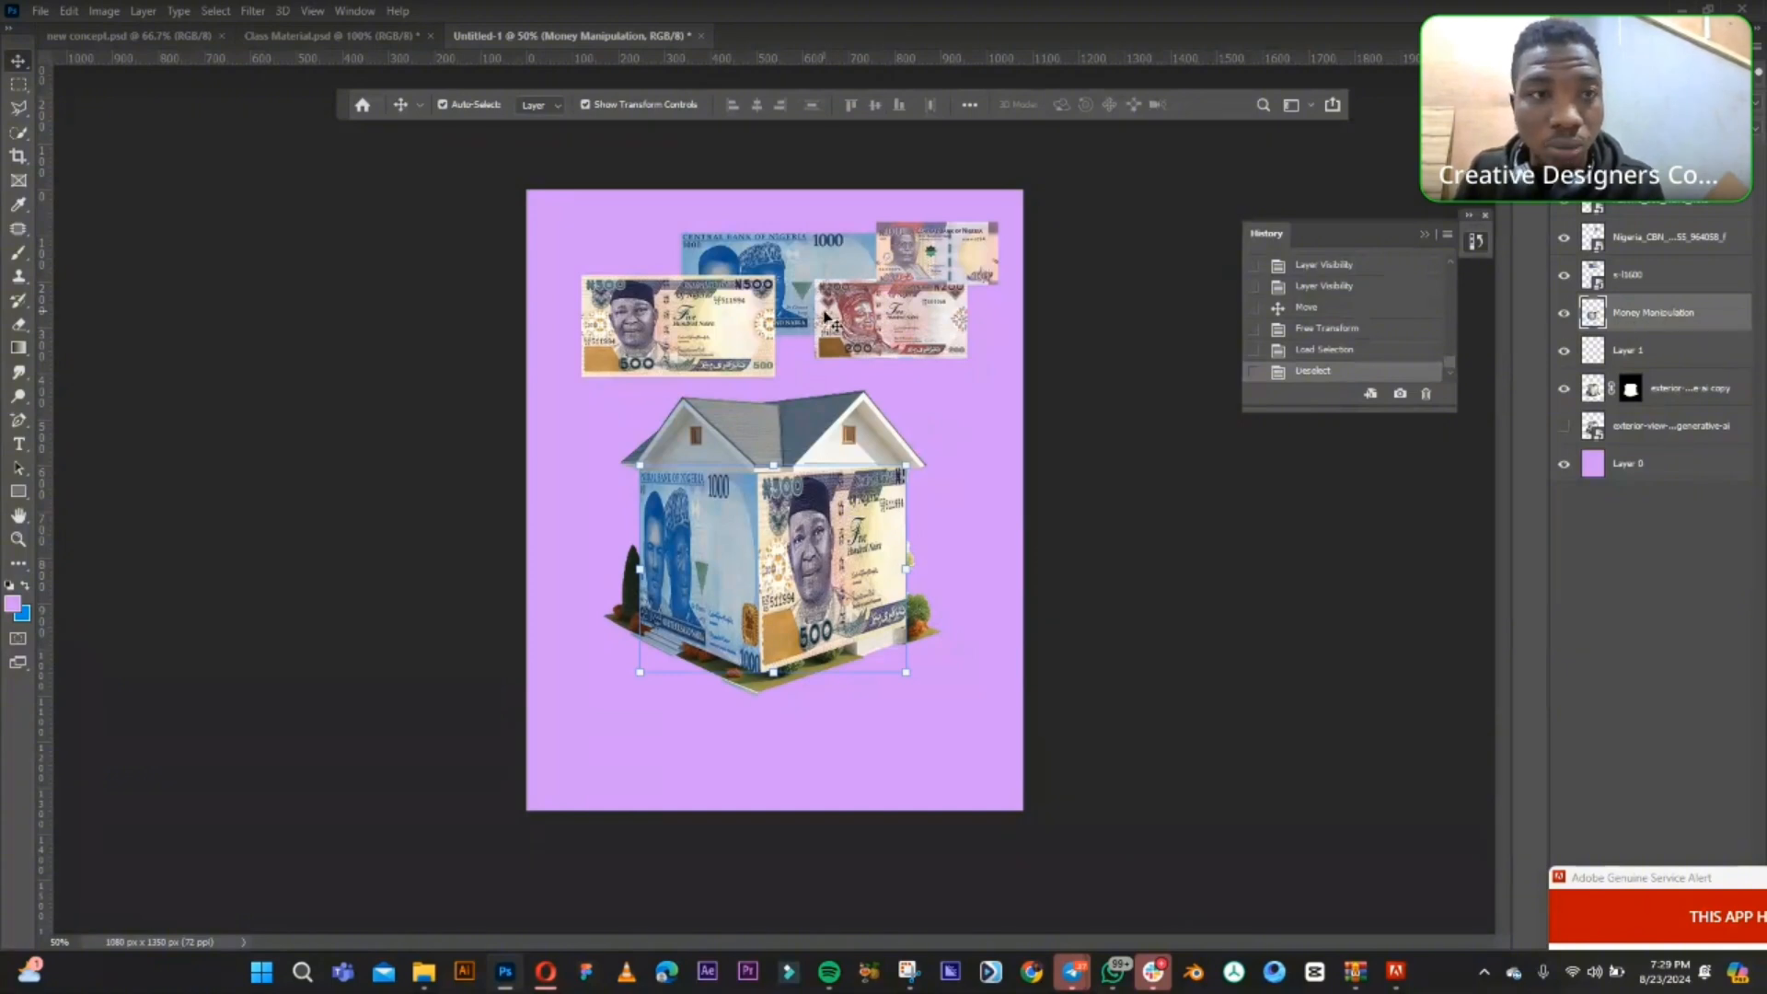
left_click(256, 11)
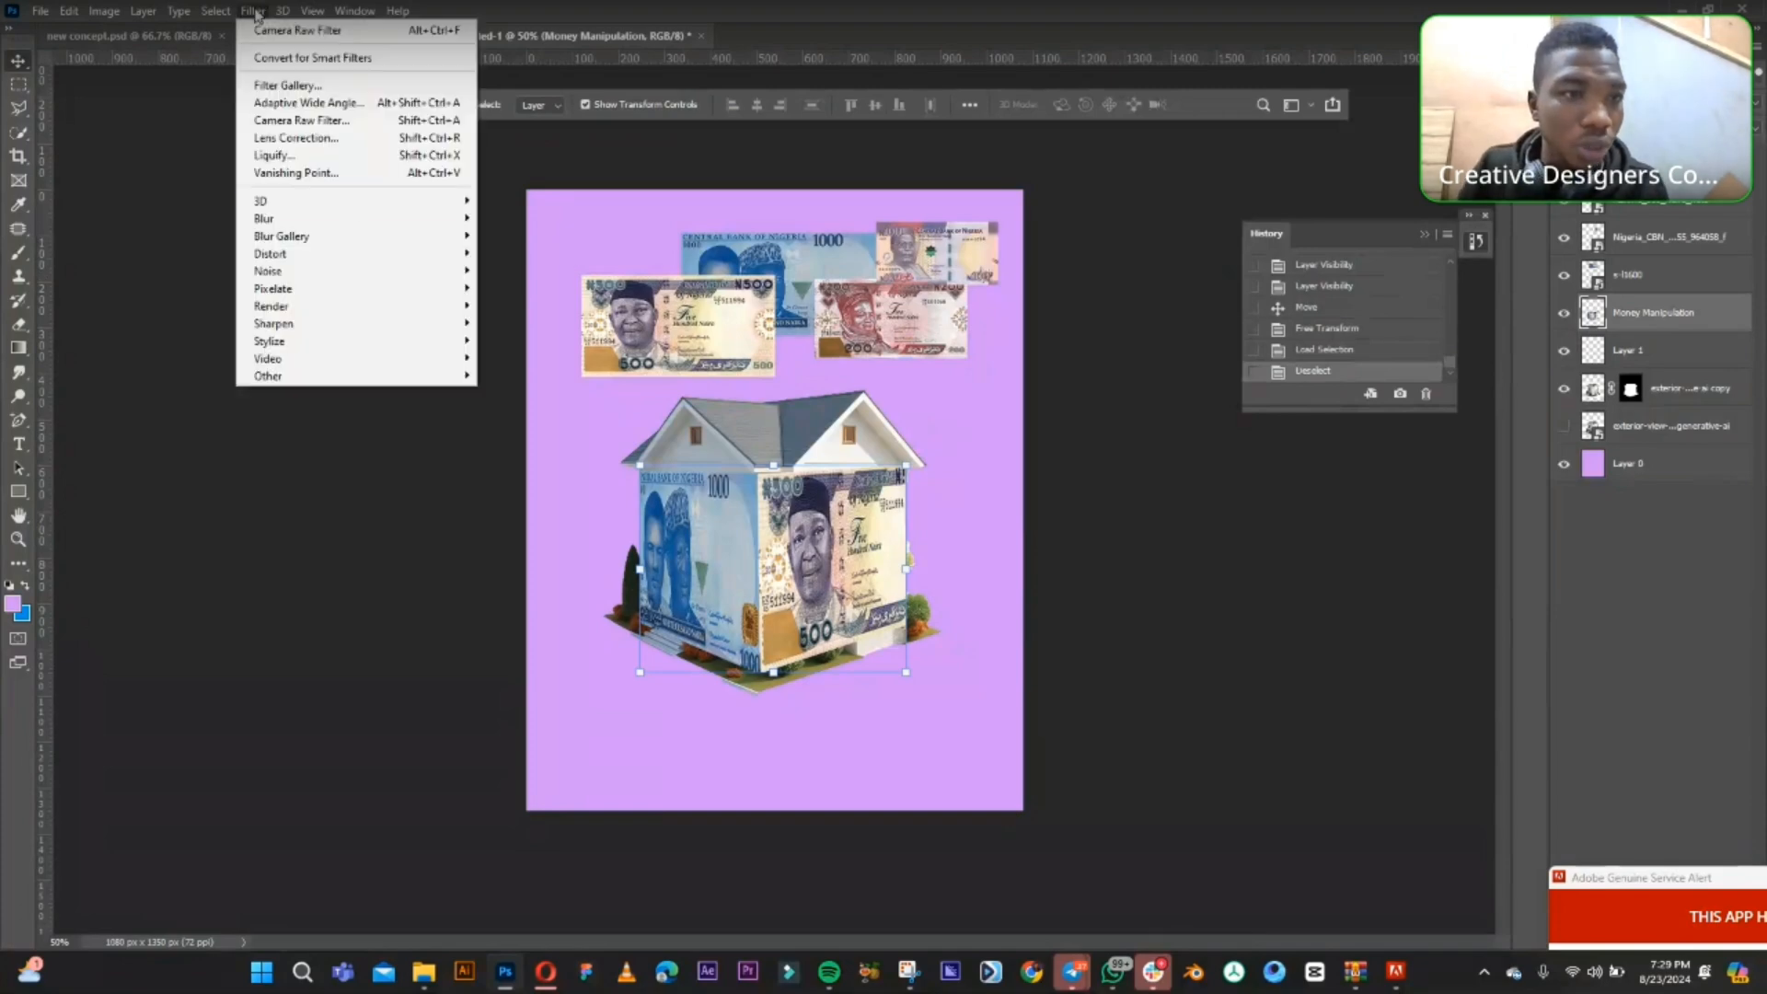
left_click(356, 179)
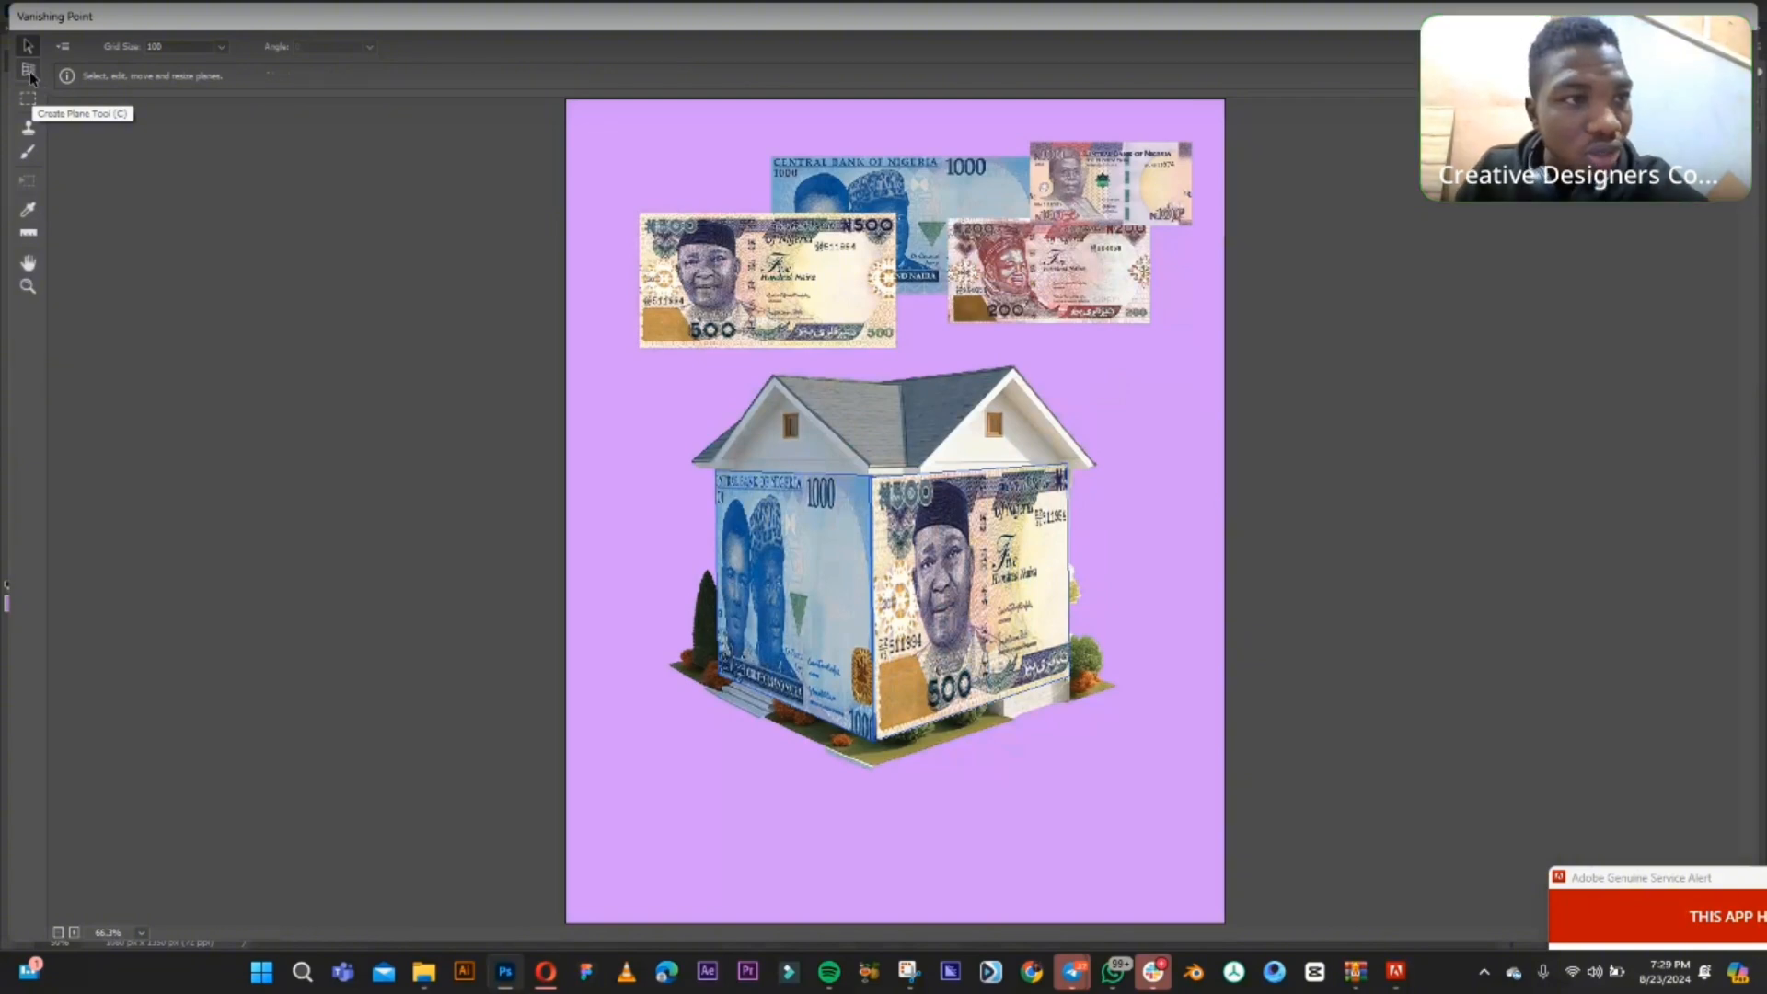
- Create a perspective plane over the house's left gable, from the eave up to the peak, and adjust its corners to follow the triangle
left_click(29, 73)
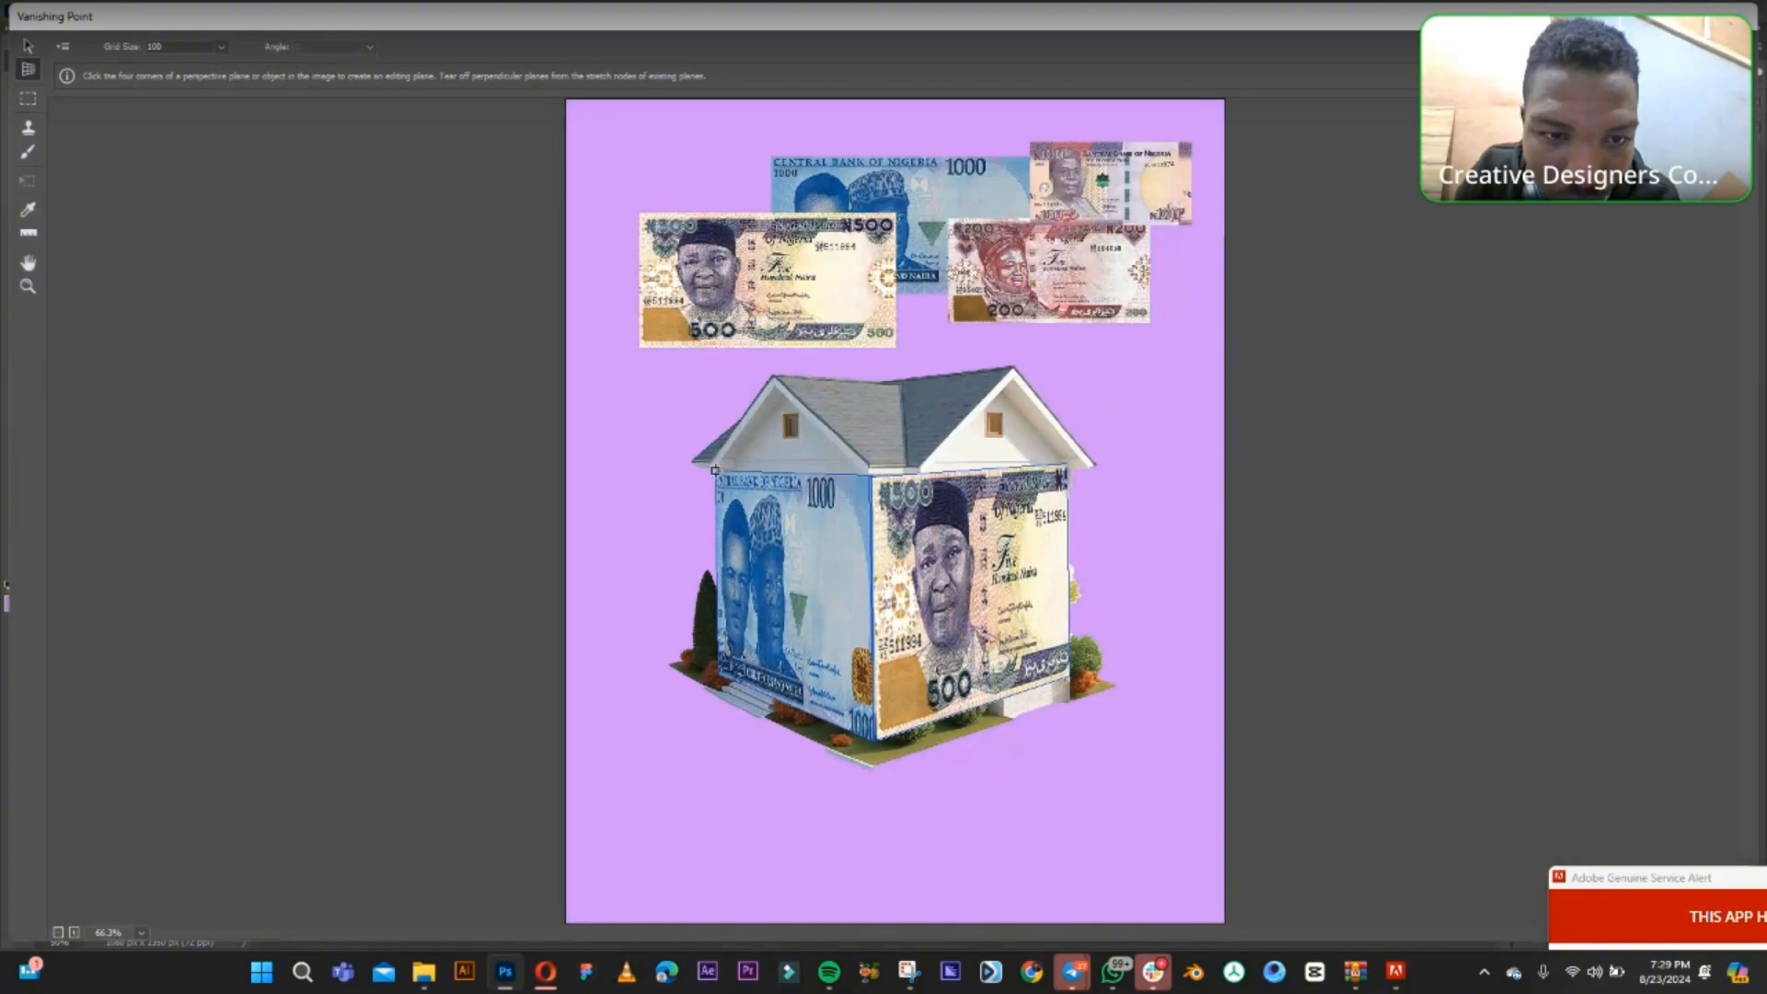
left_click(715, 471)
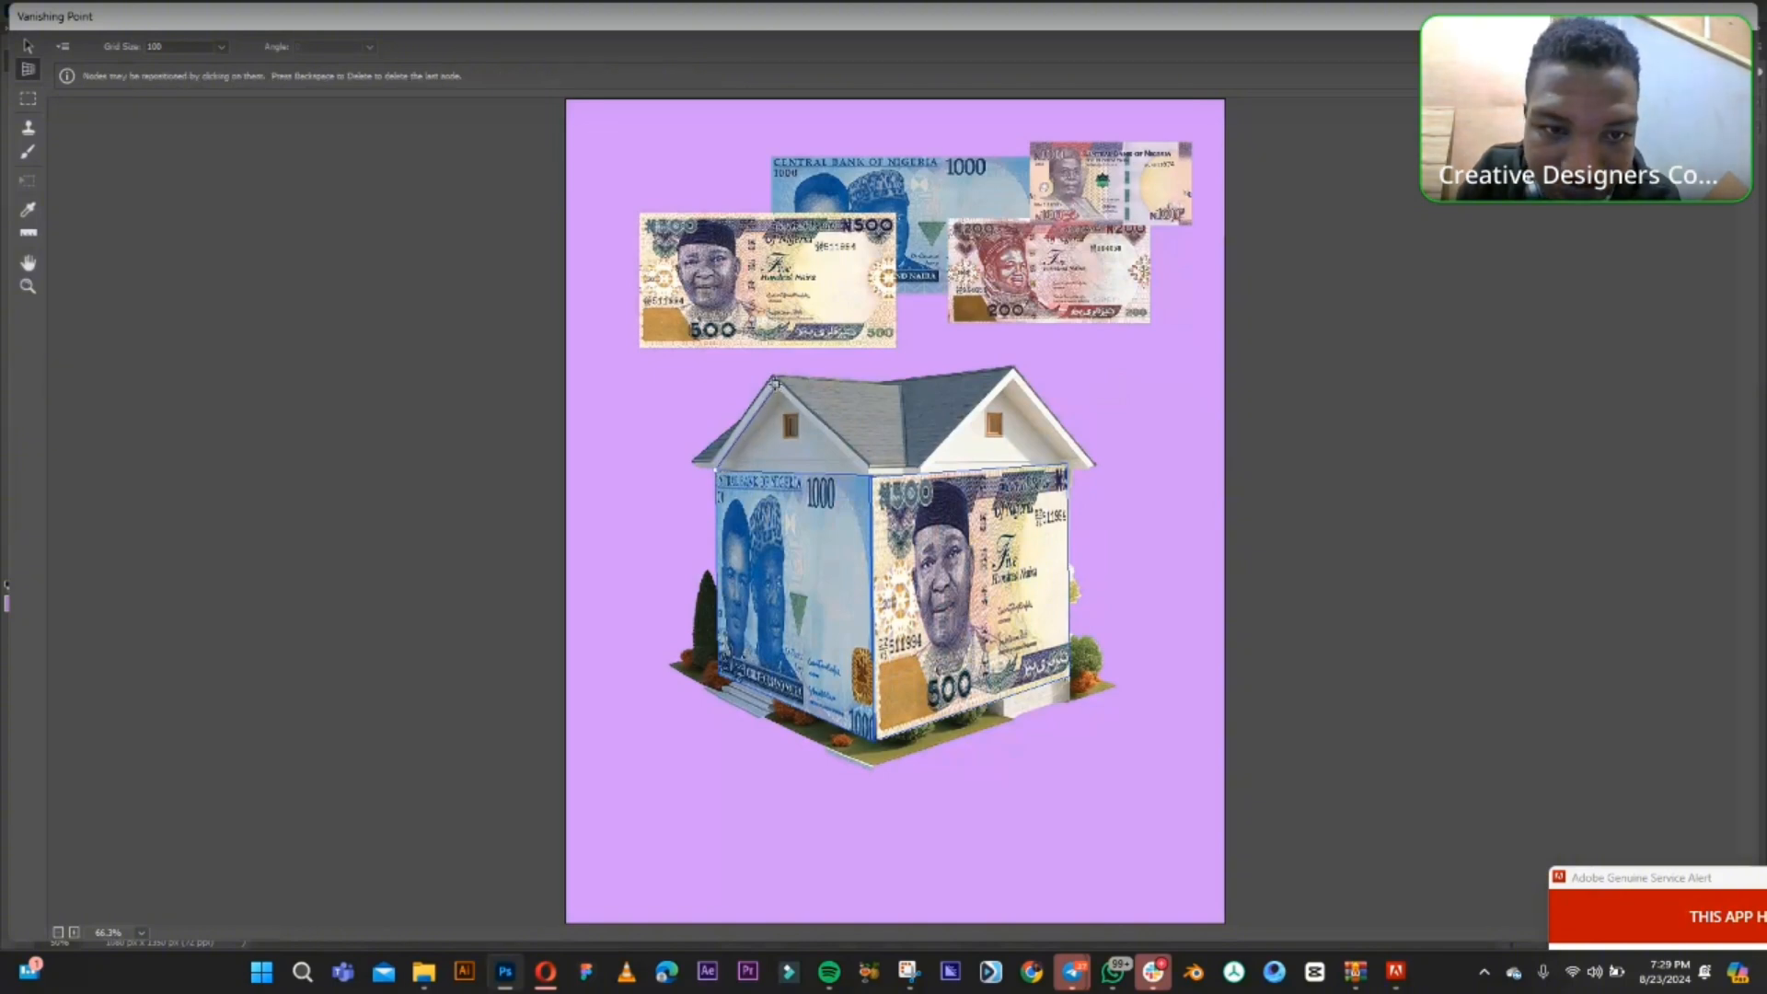
left_click(775, 384)
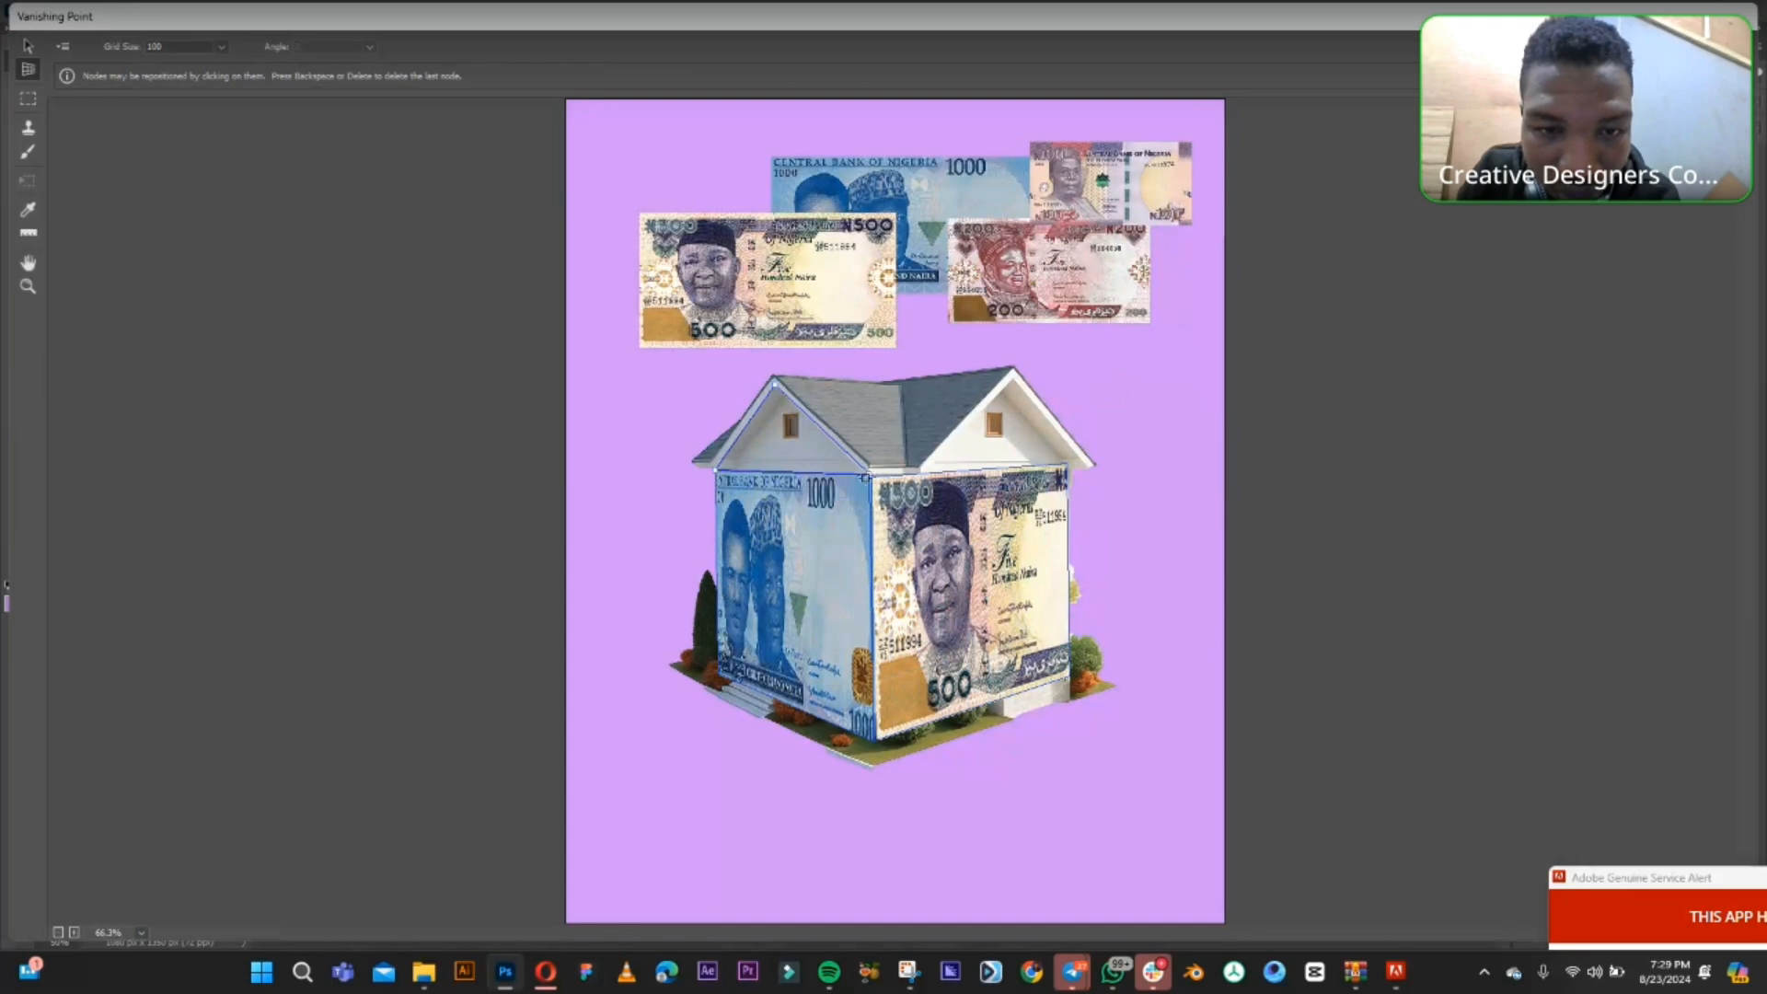
left_click(862, 482)
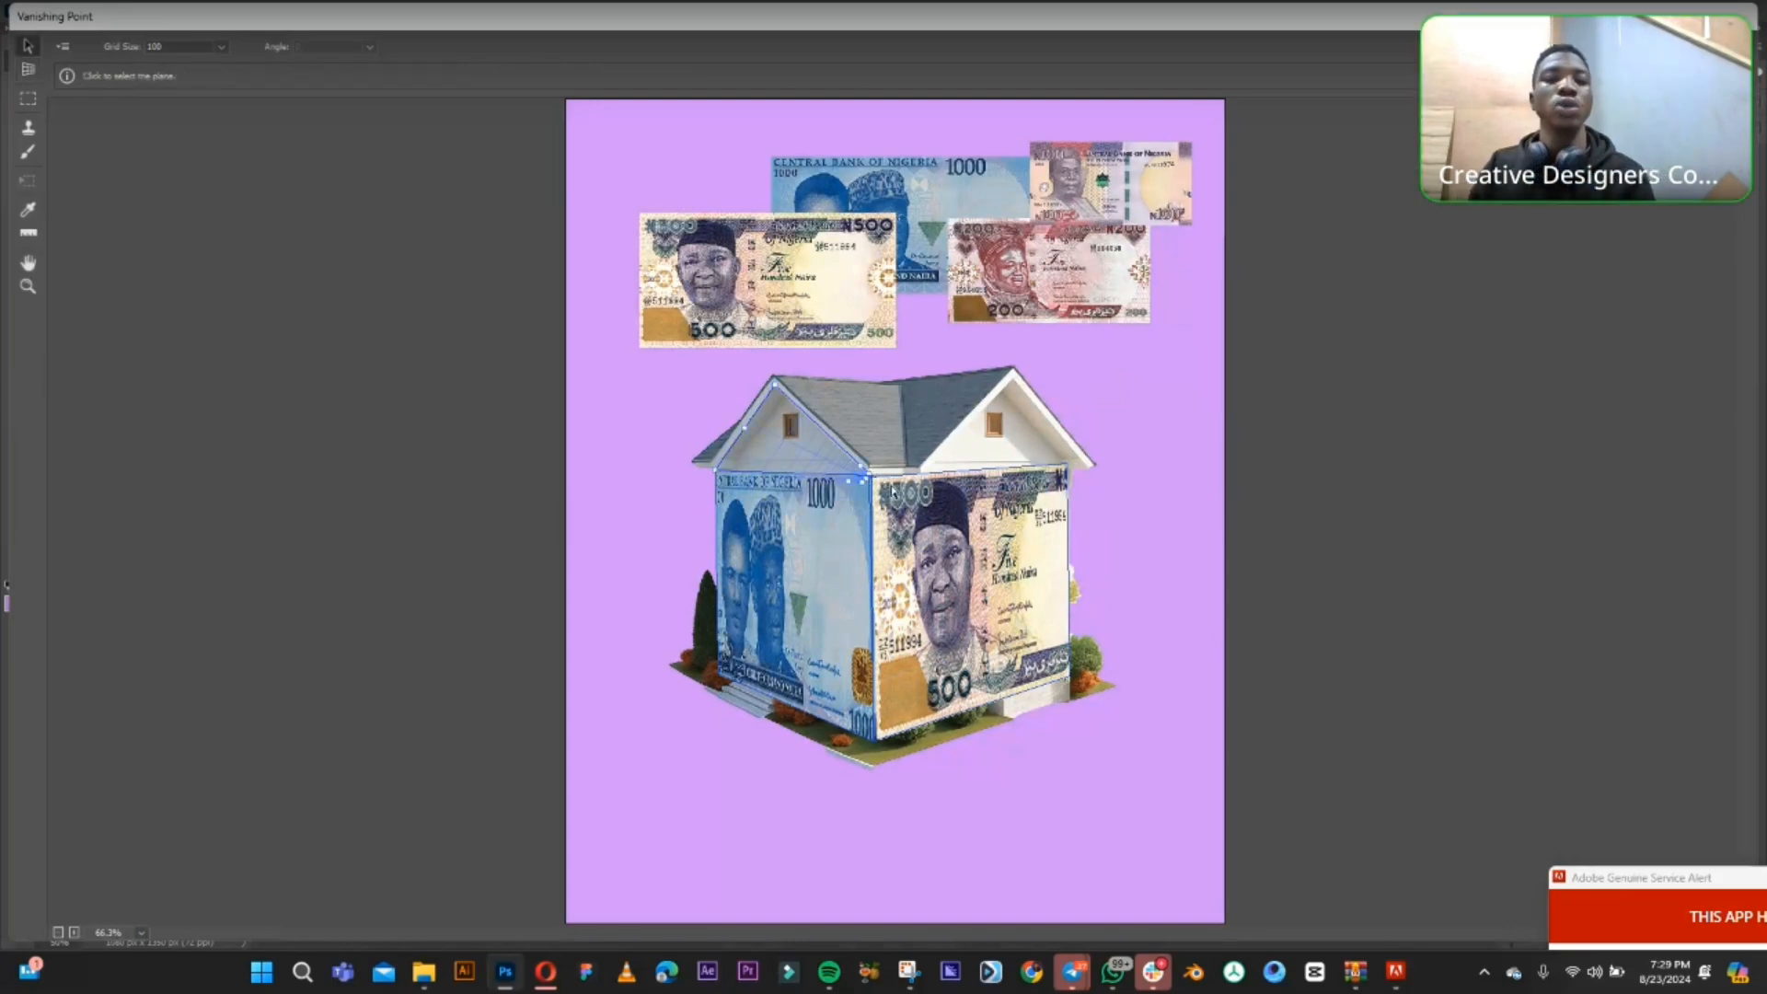
left_click(864, 486)
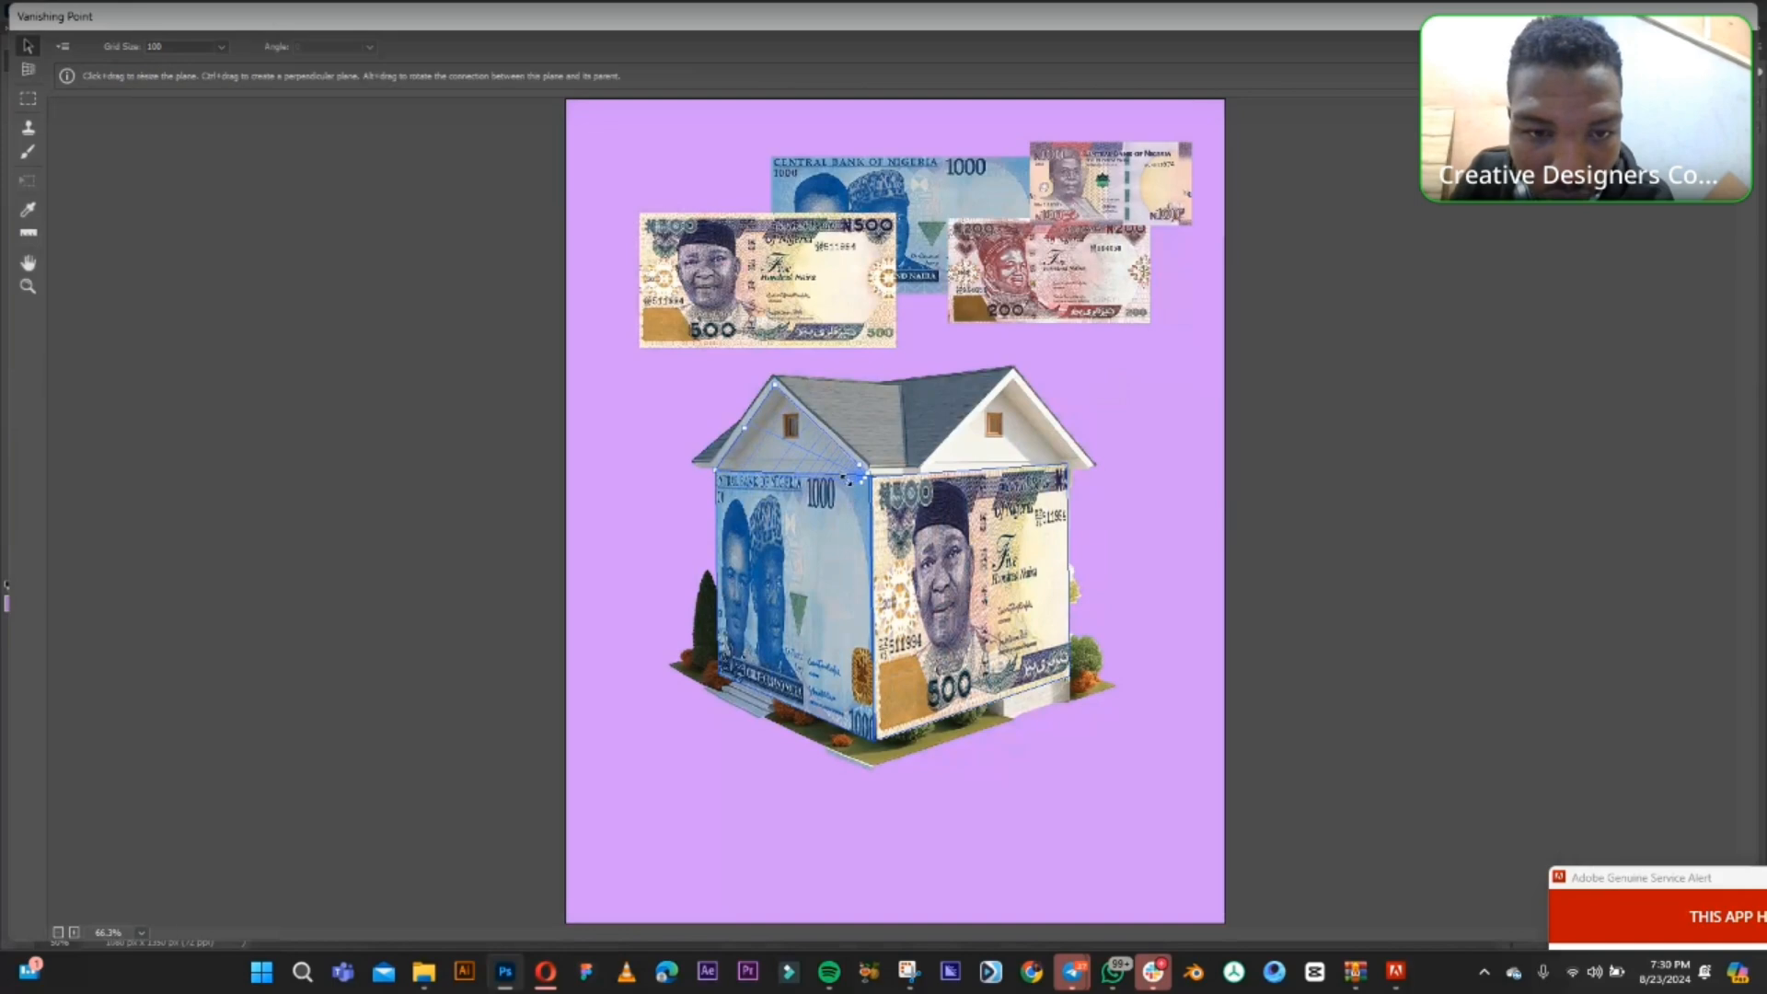
left_click_drag(846, 479, 846, 473)
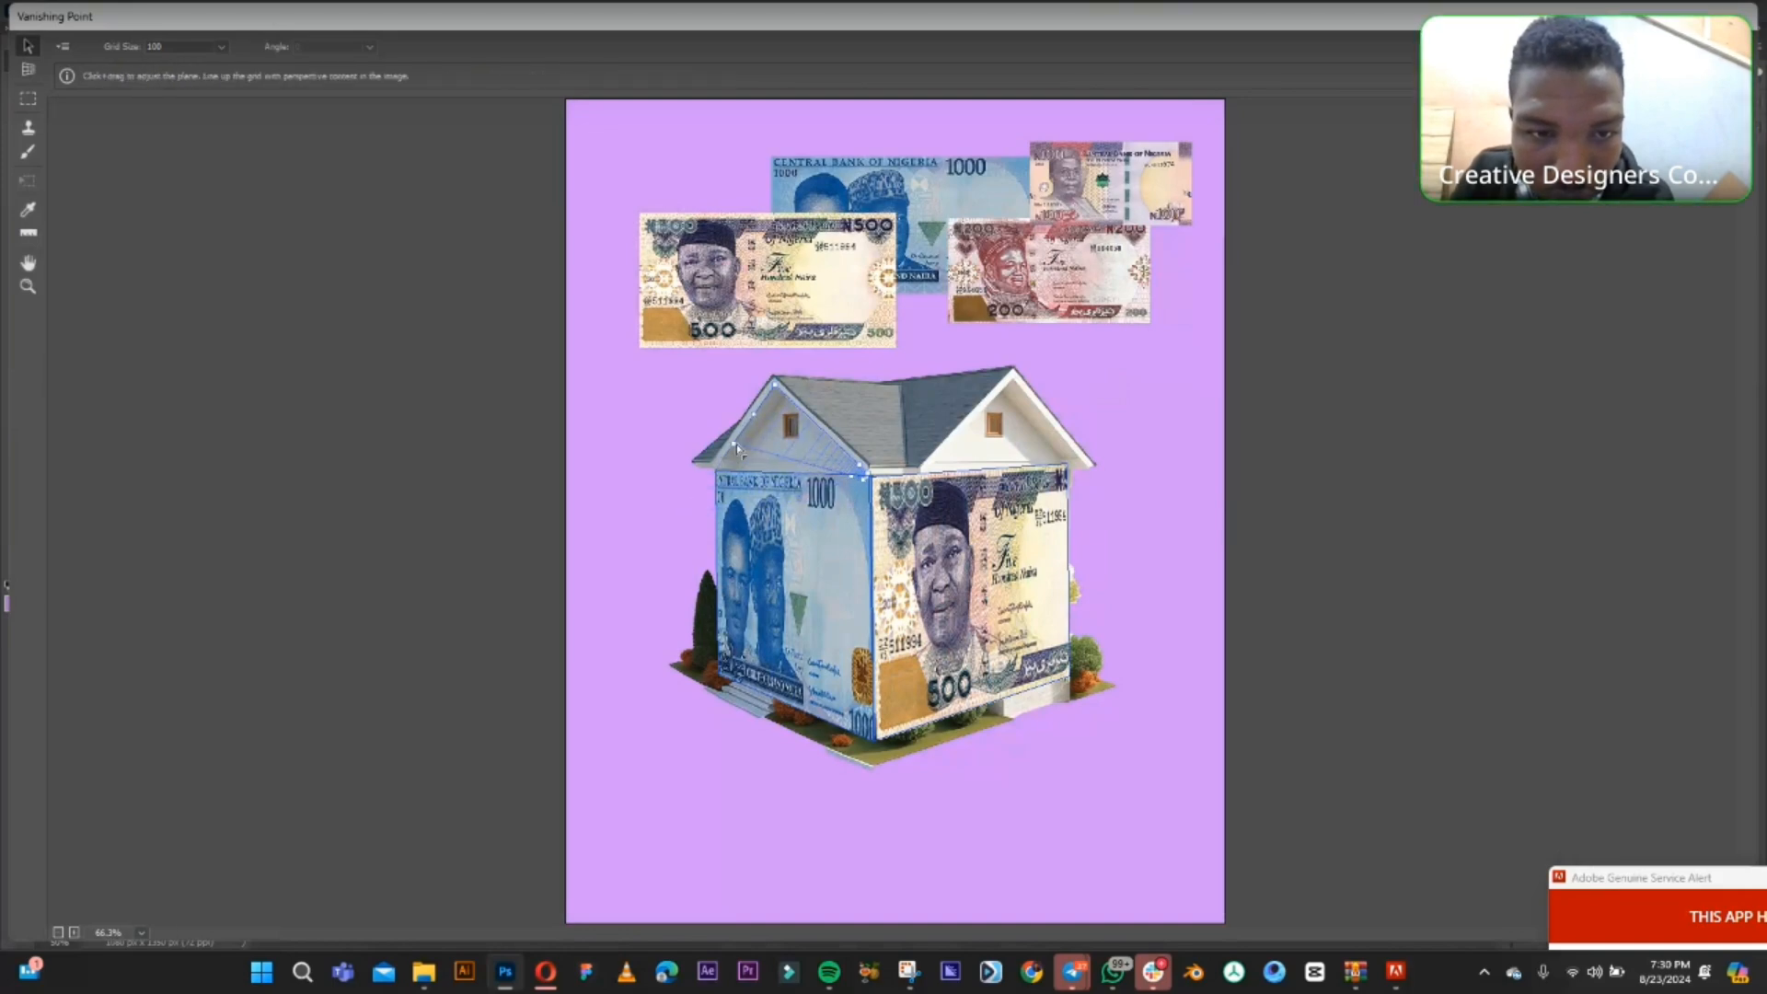
left_click_drag(733, 444, 718, 472)
left_click_drag(863, 476, 862, 468)
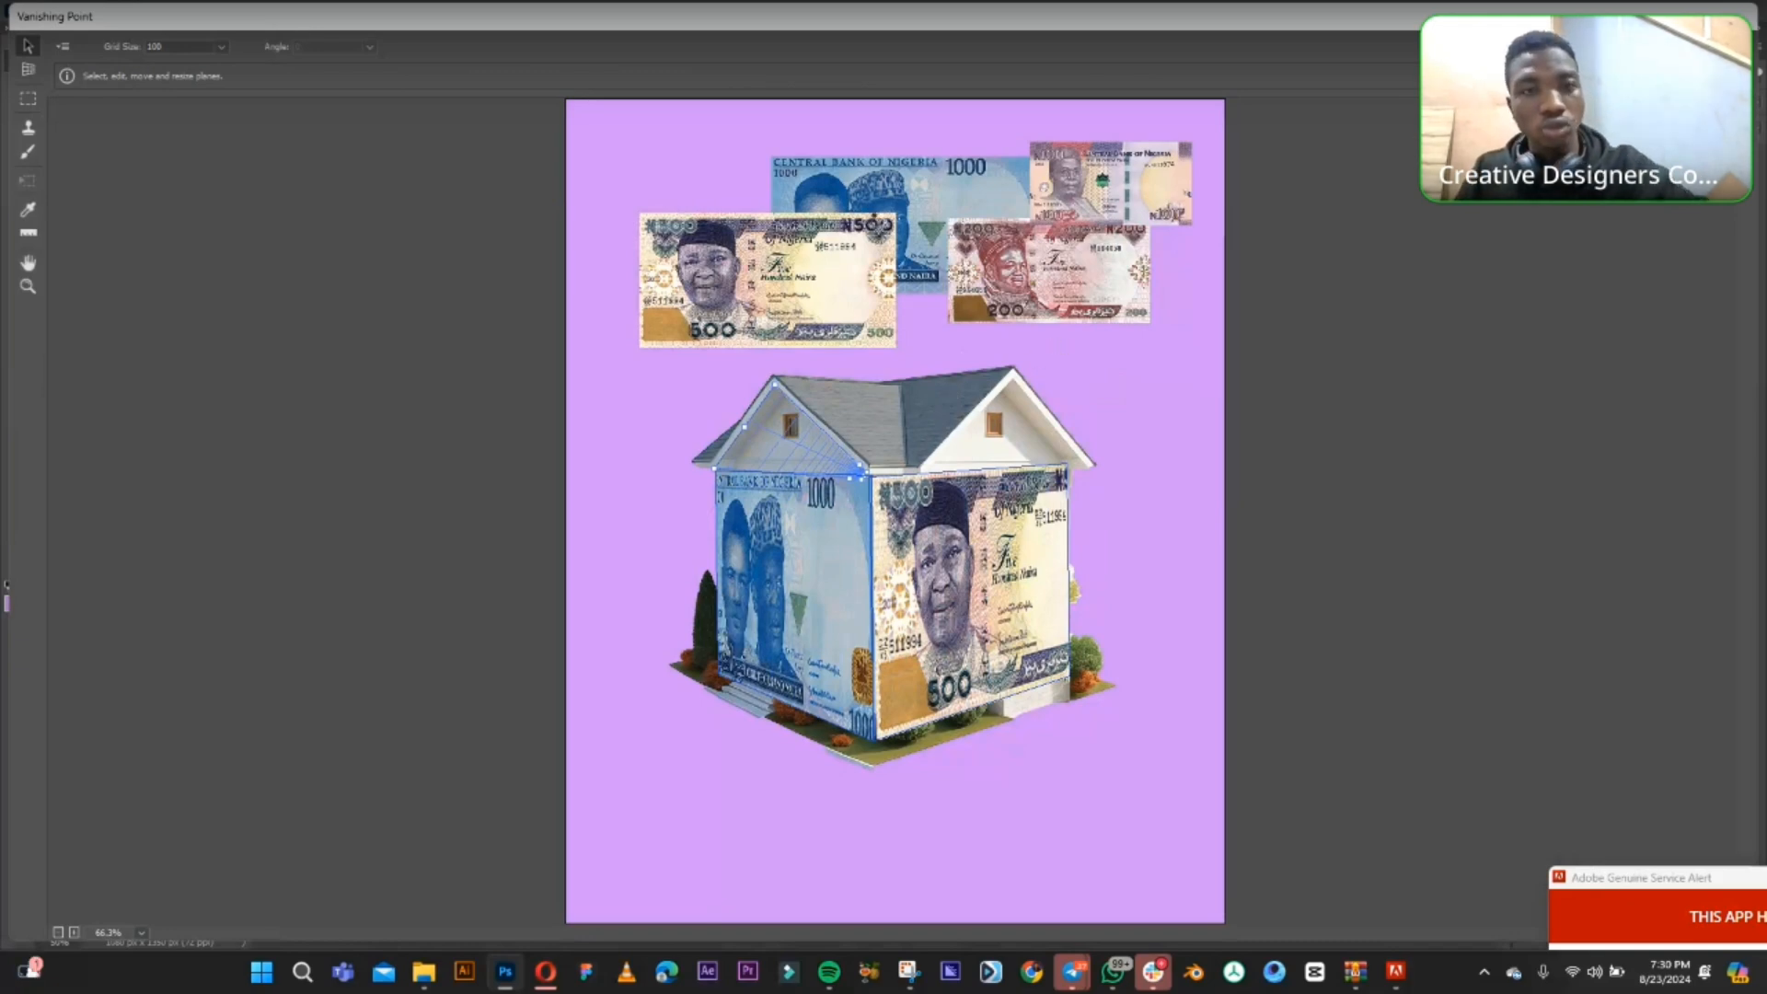
- Paste the 200 naira note, scale it to about half size, move it onto the left gable plane and apply the filter
key("ctrl+v")
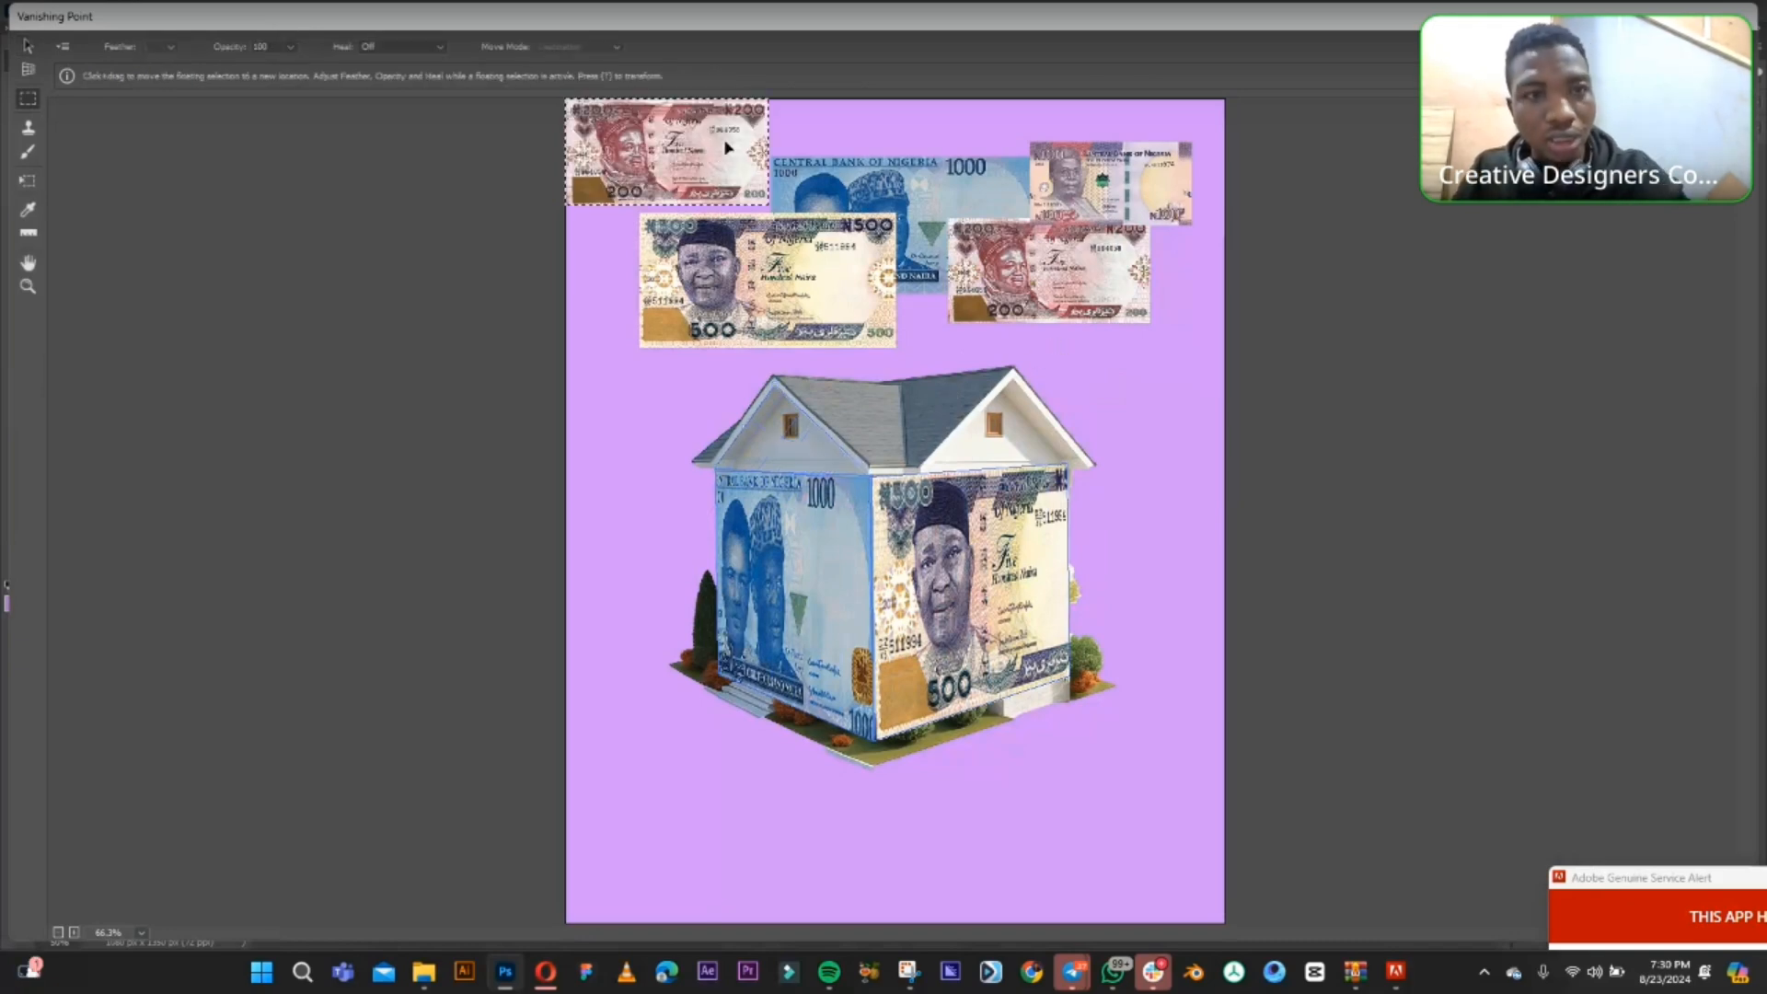
left_click_drag(727, 147, 695, 282)
key("t")
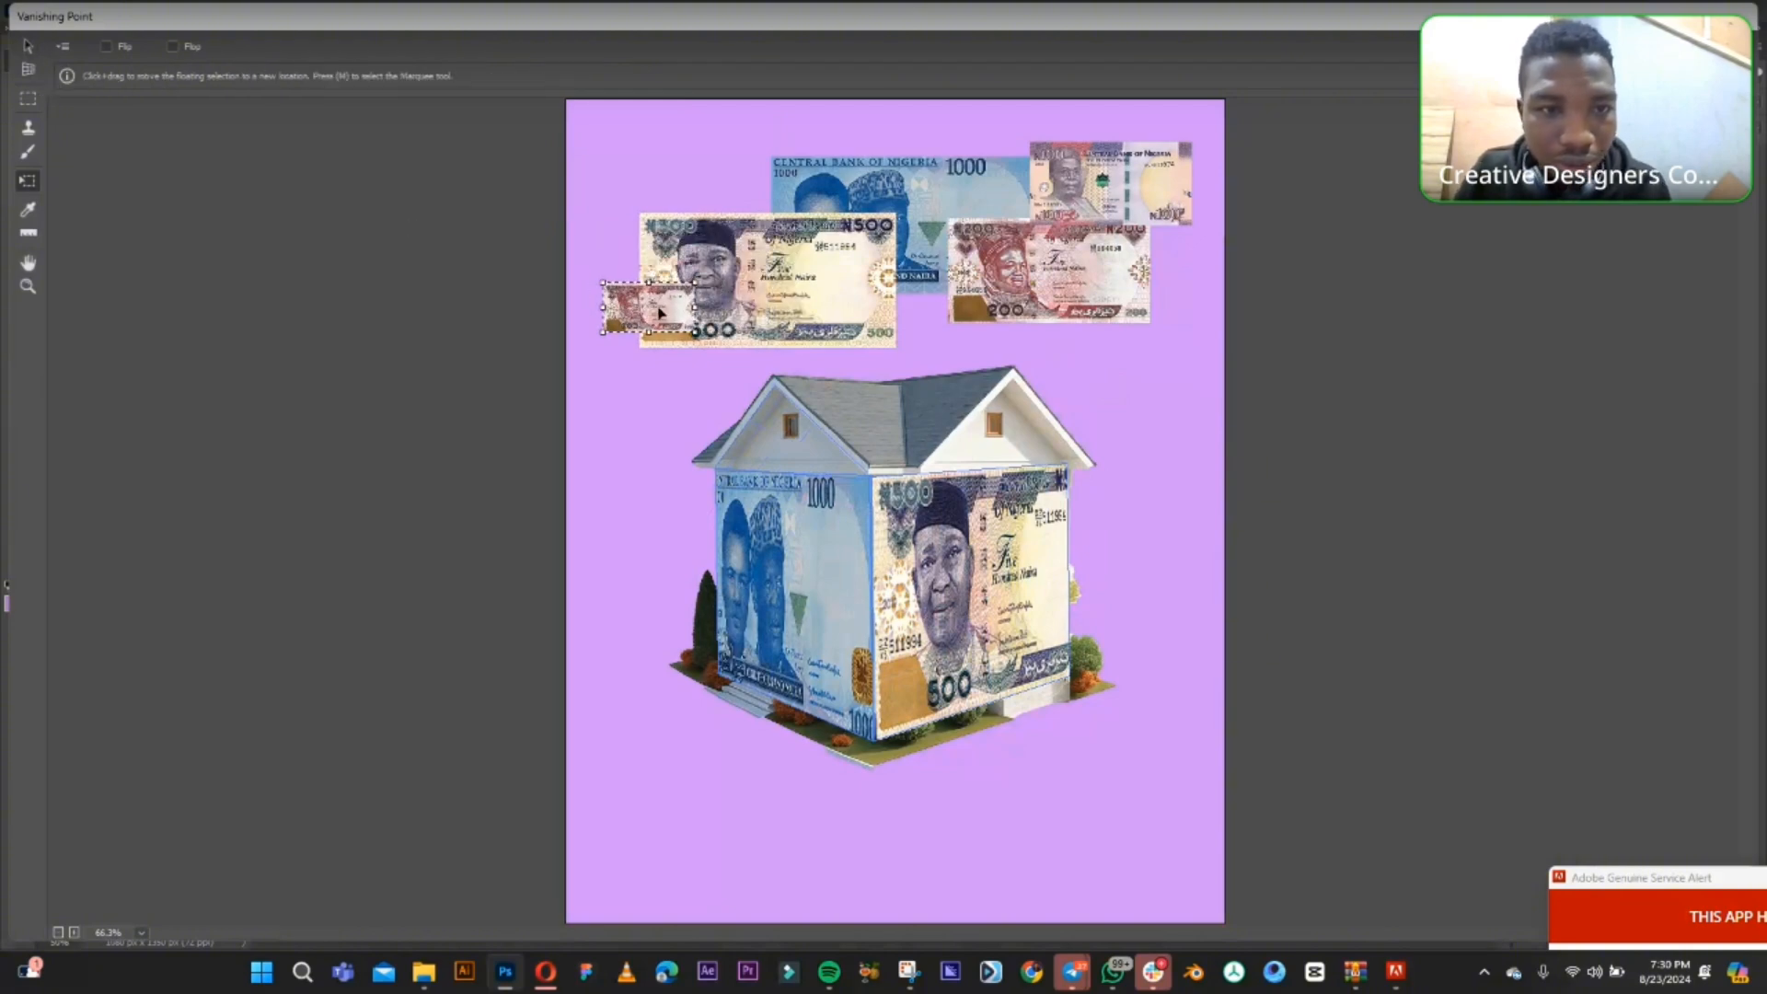
left_click_drag(659, 313, 859, 475)
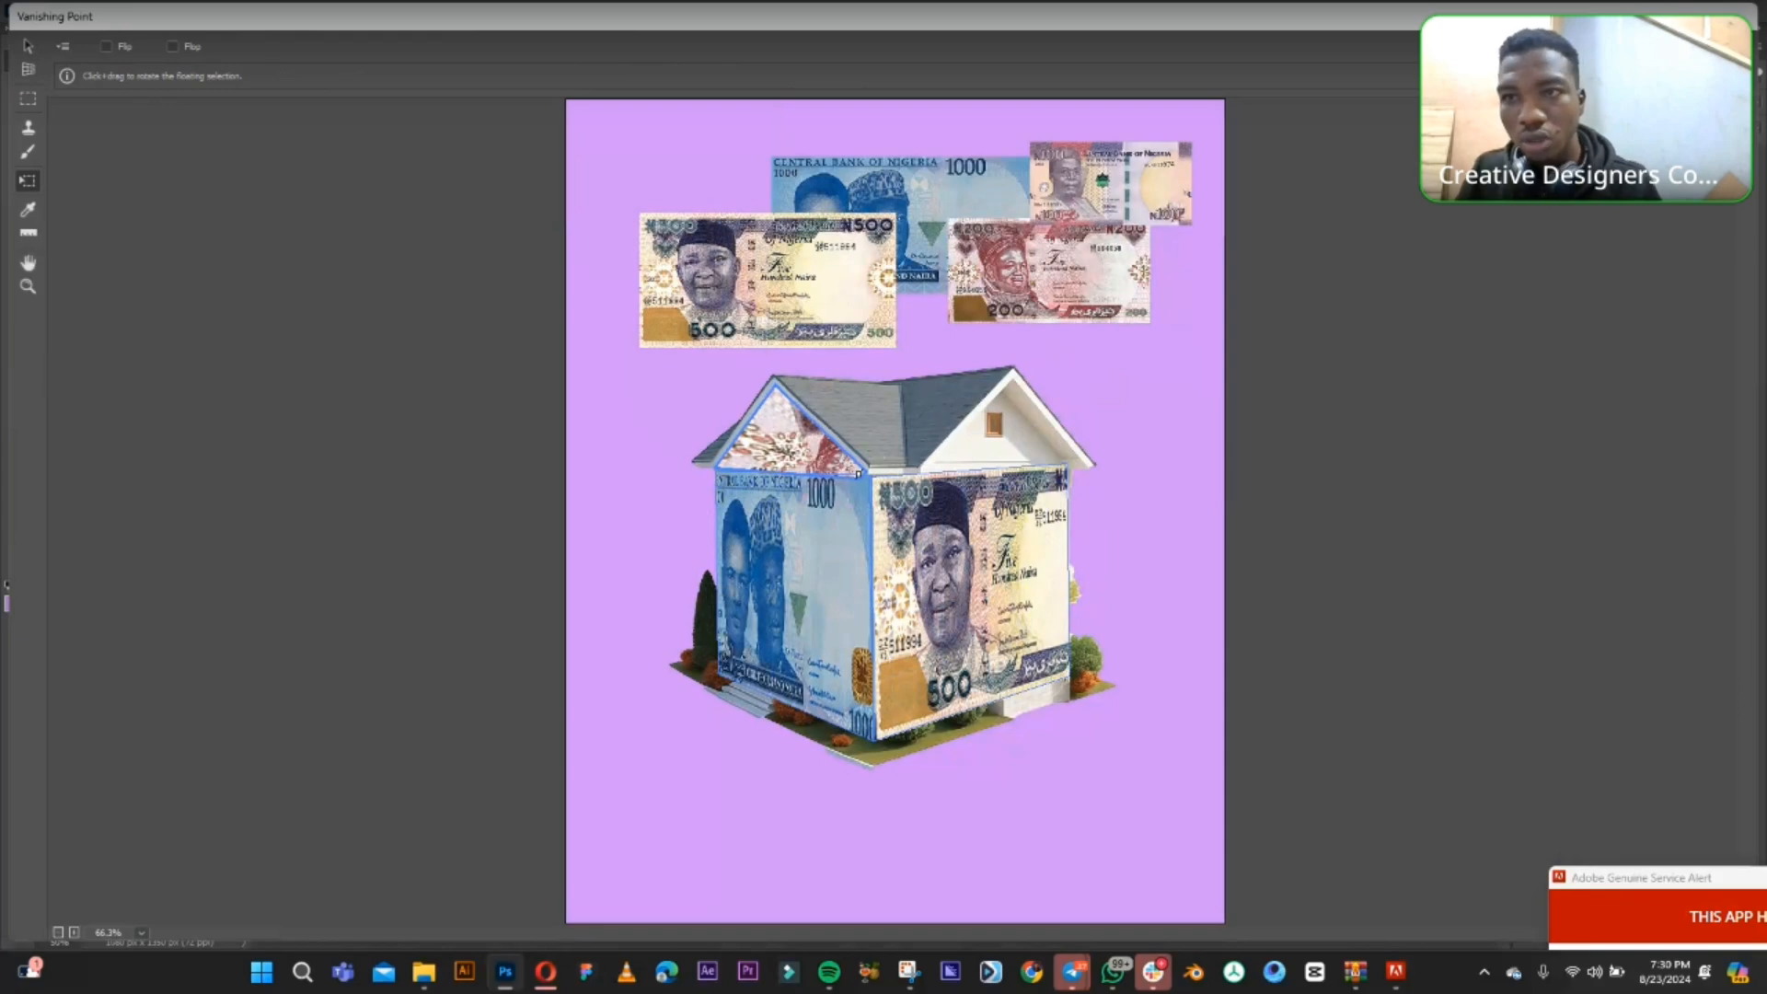
left_click(1631, 46)
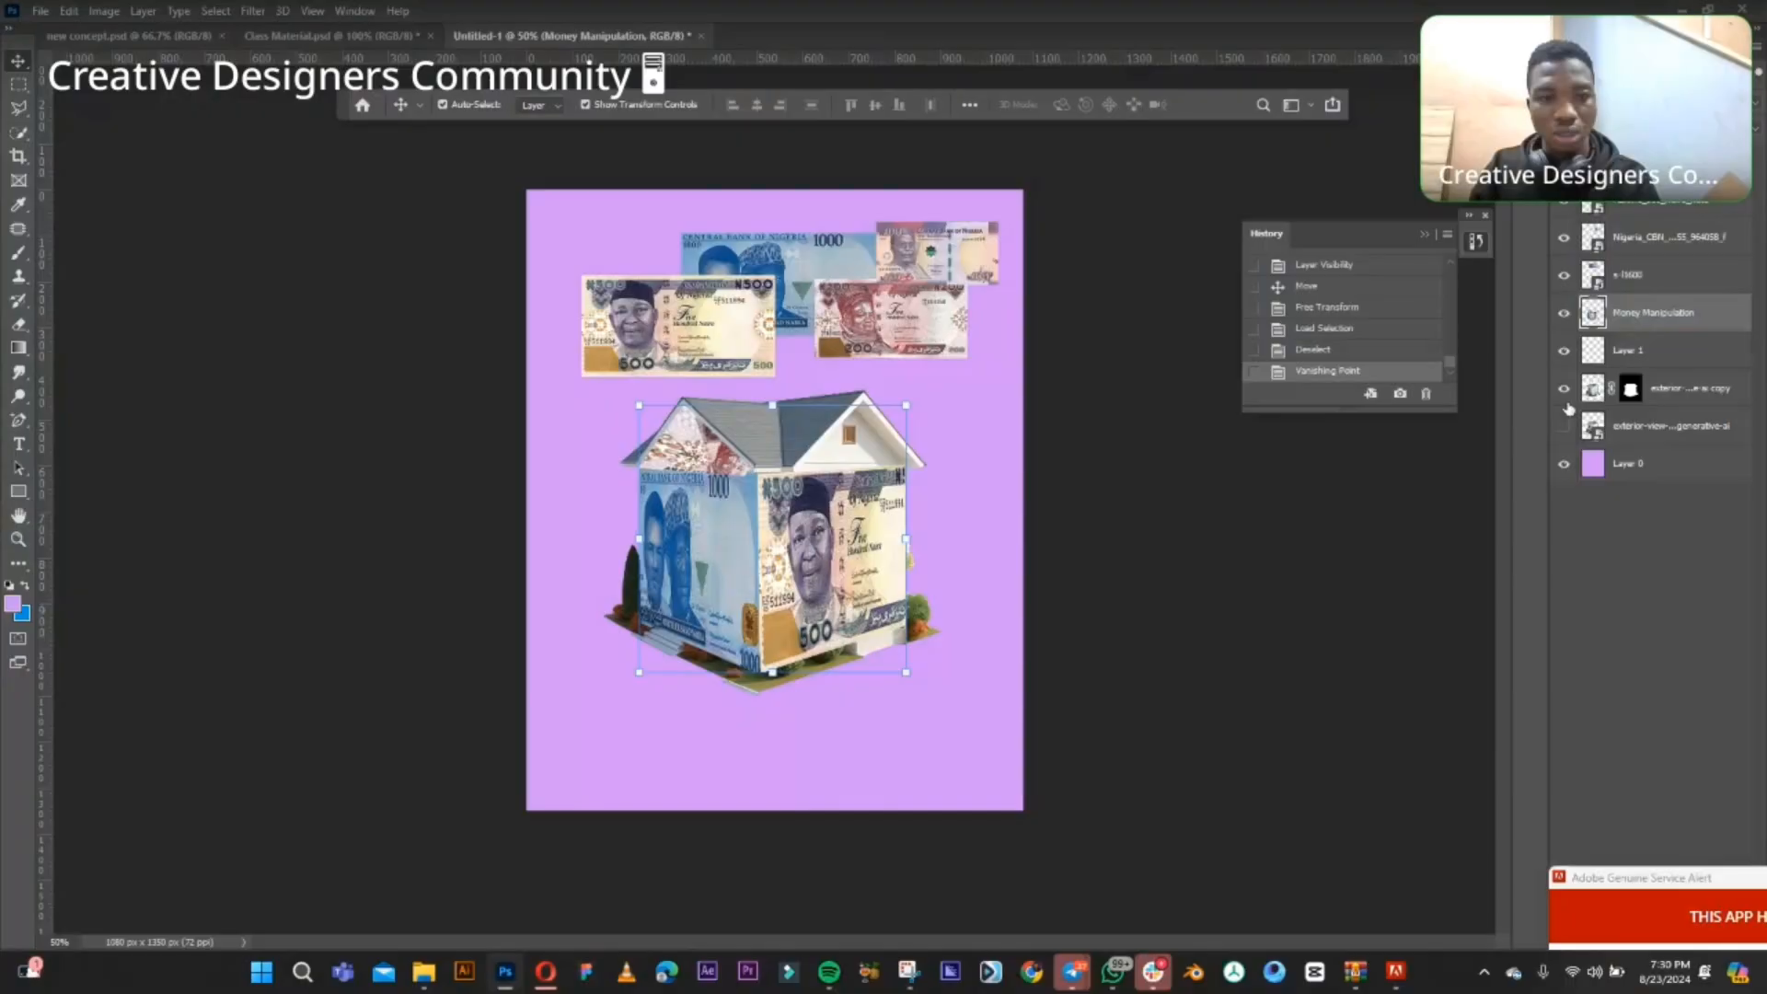
- Toggle the masked house copy layer's visibility to inspect the note on the left gable, ending with the "Money Manipulation" layer selected
left_click(1562, 388)
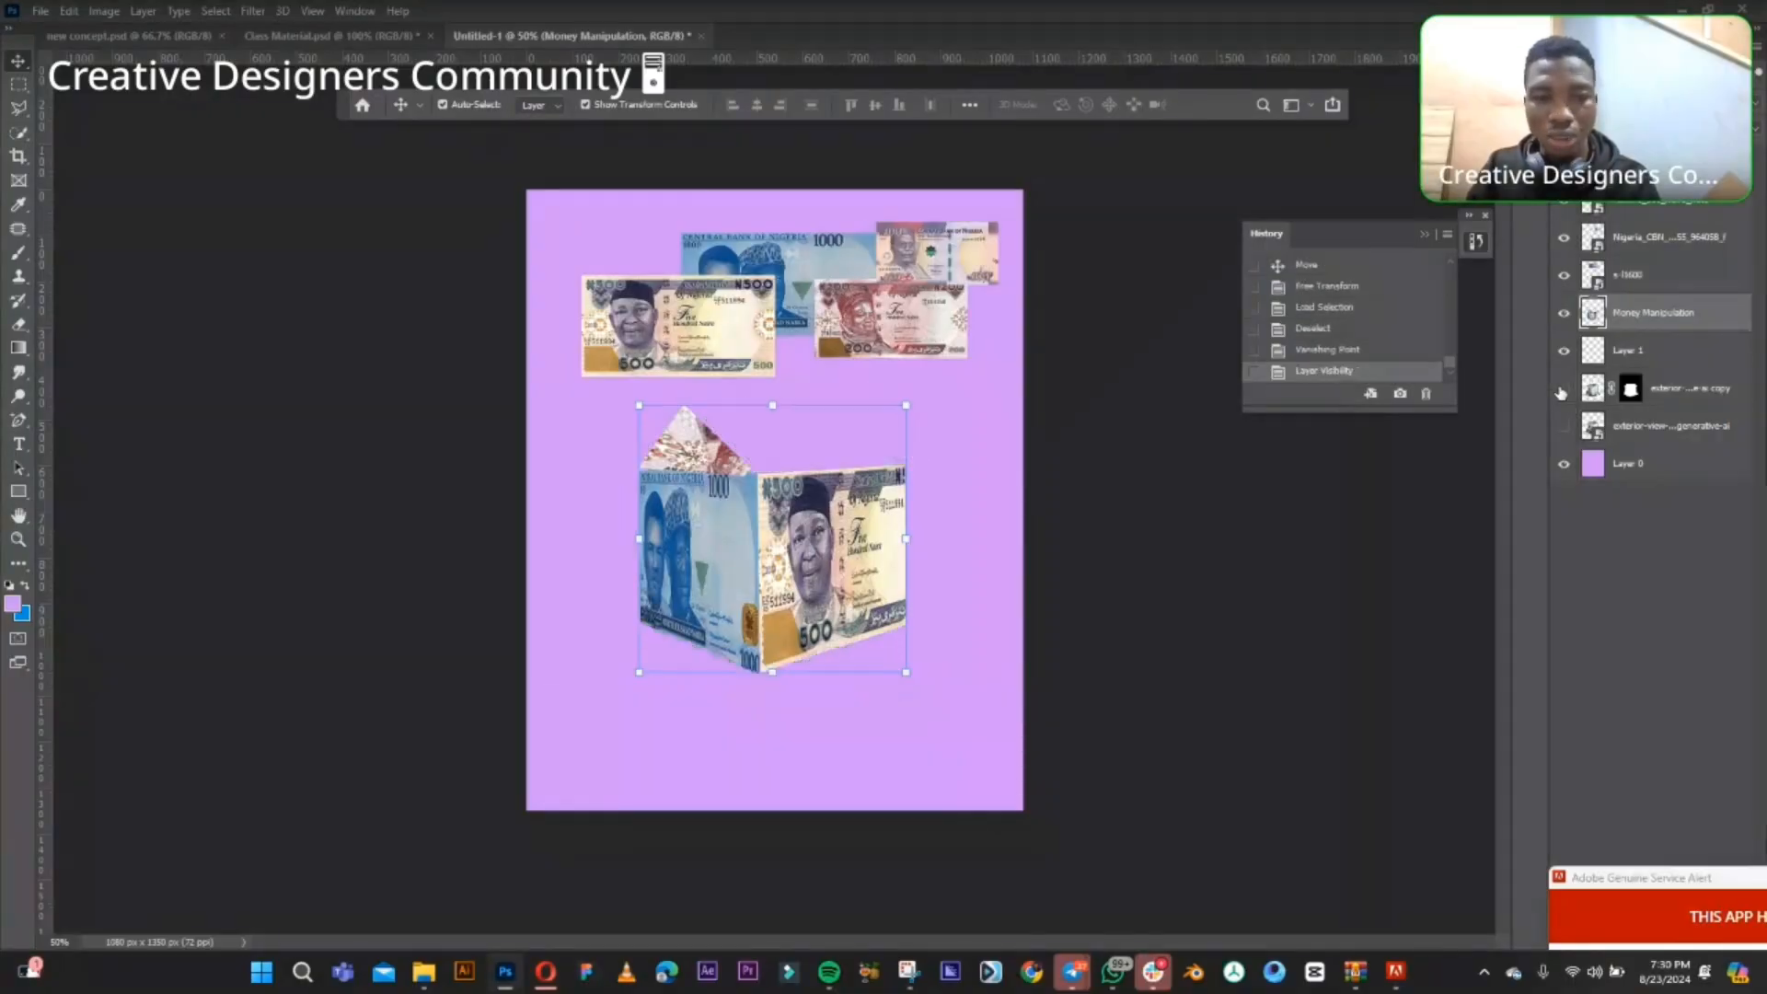
left_click(1562, 388)
left_click(1562, 389)
left_click(1562, 390)
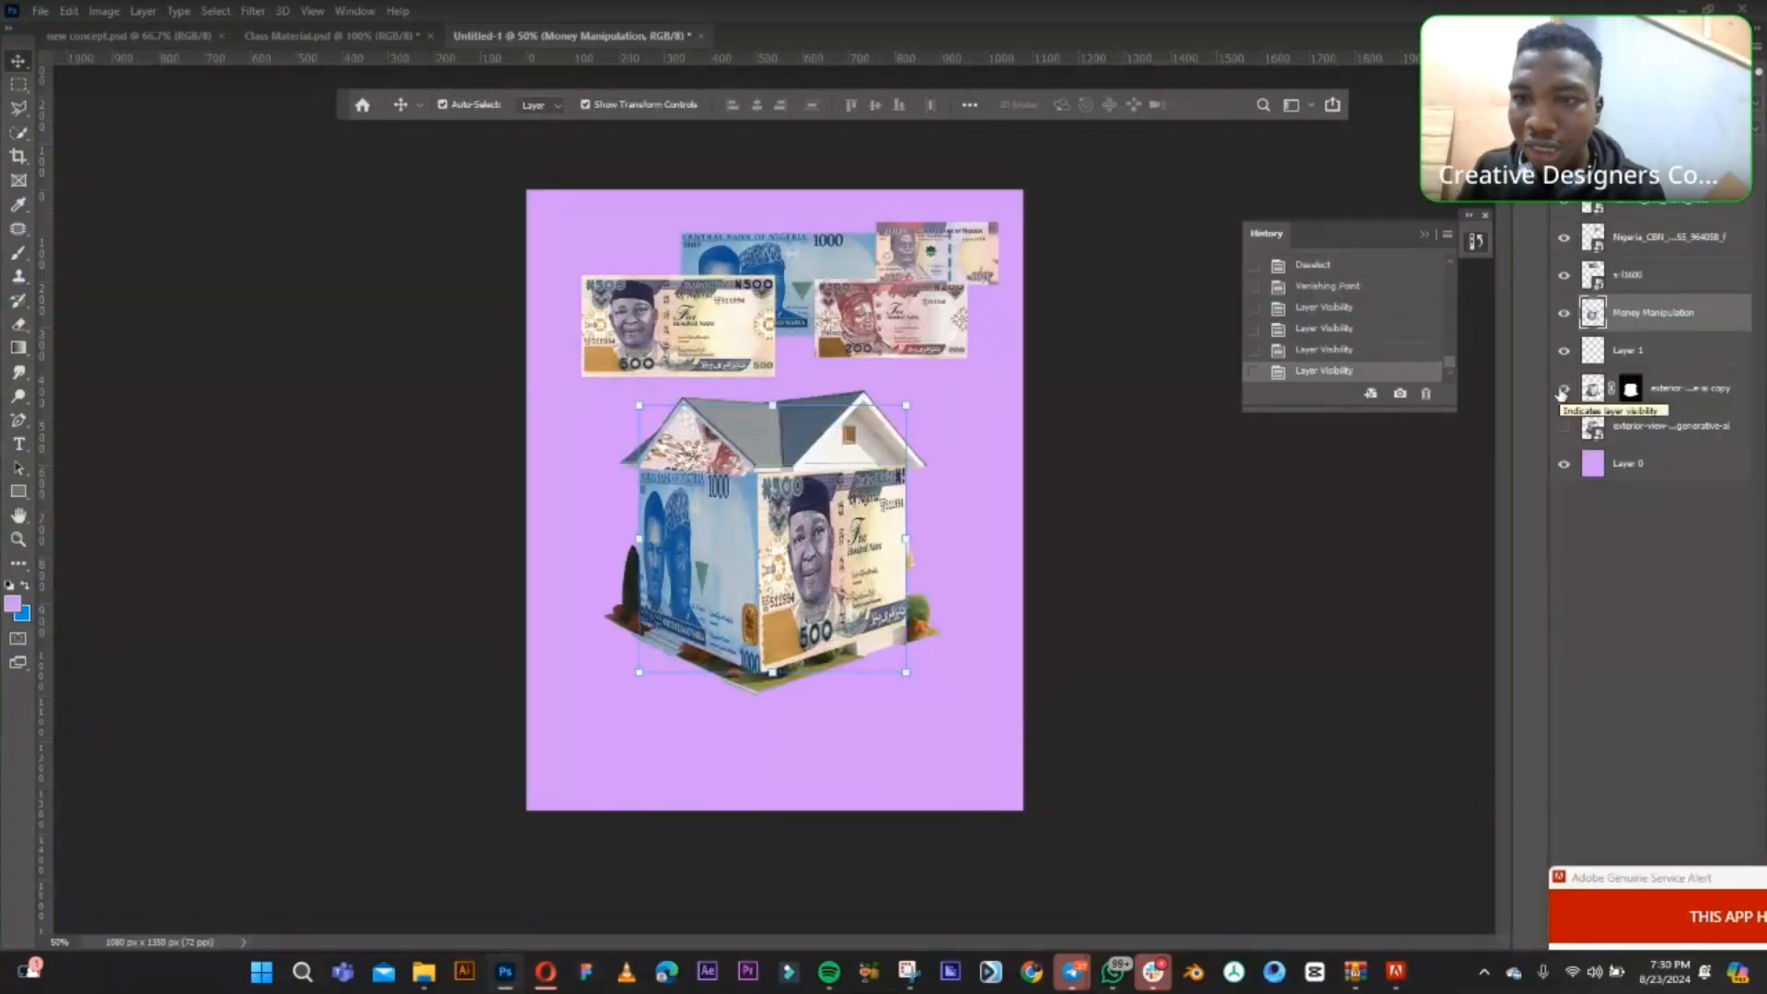
left_click(1633, 353)
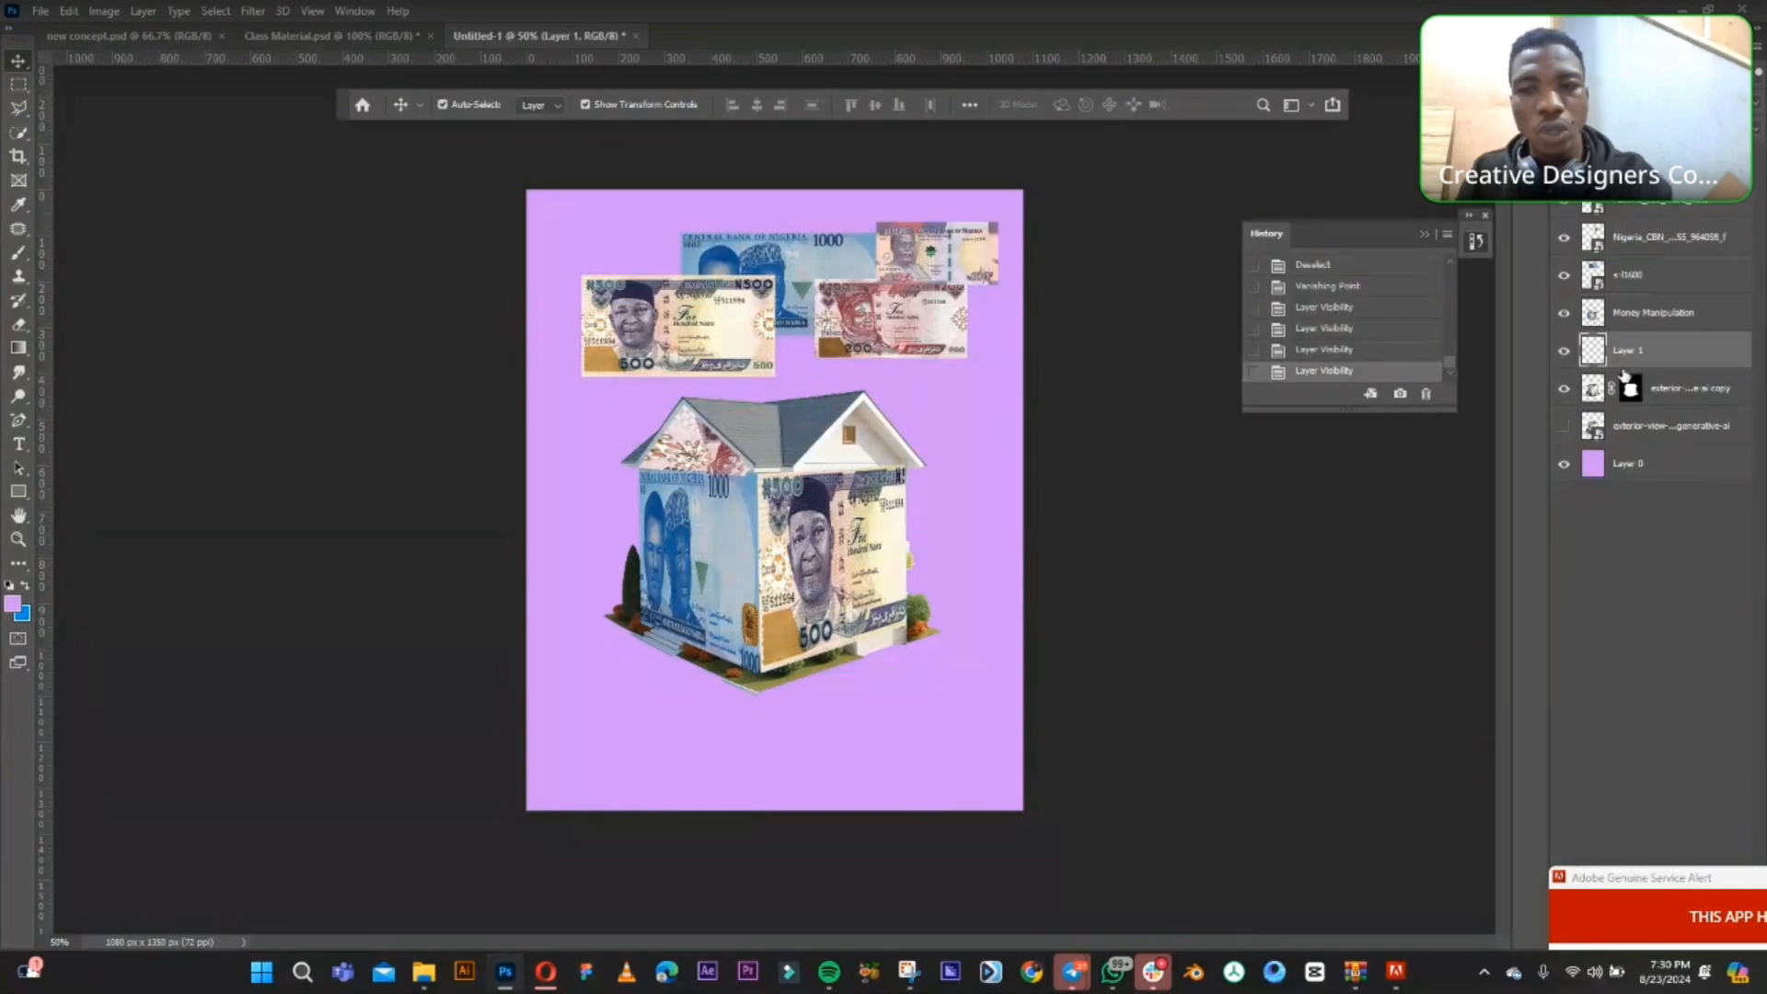
left_click(1651, 315)
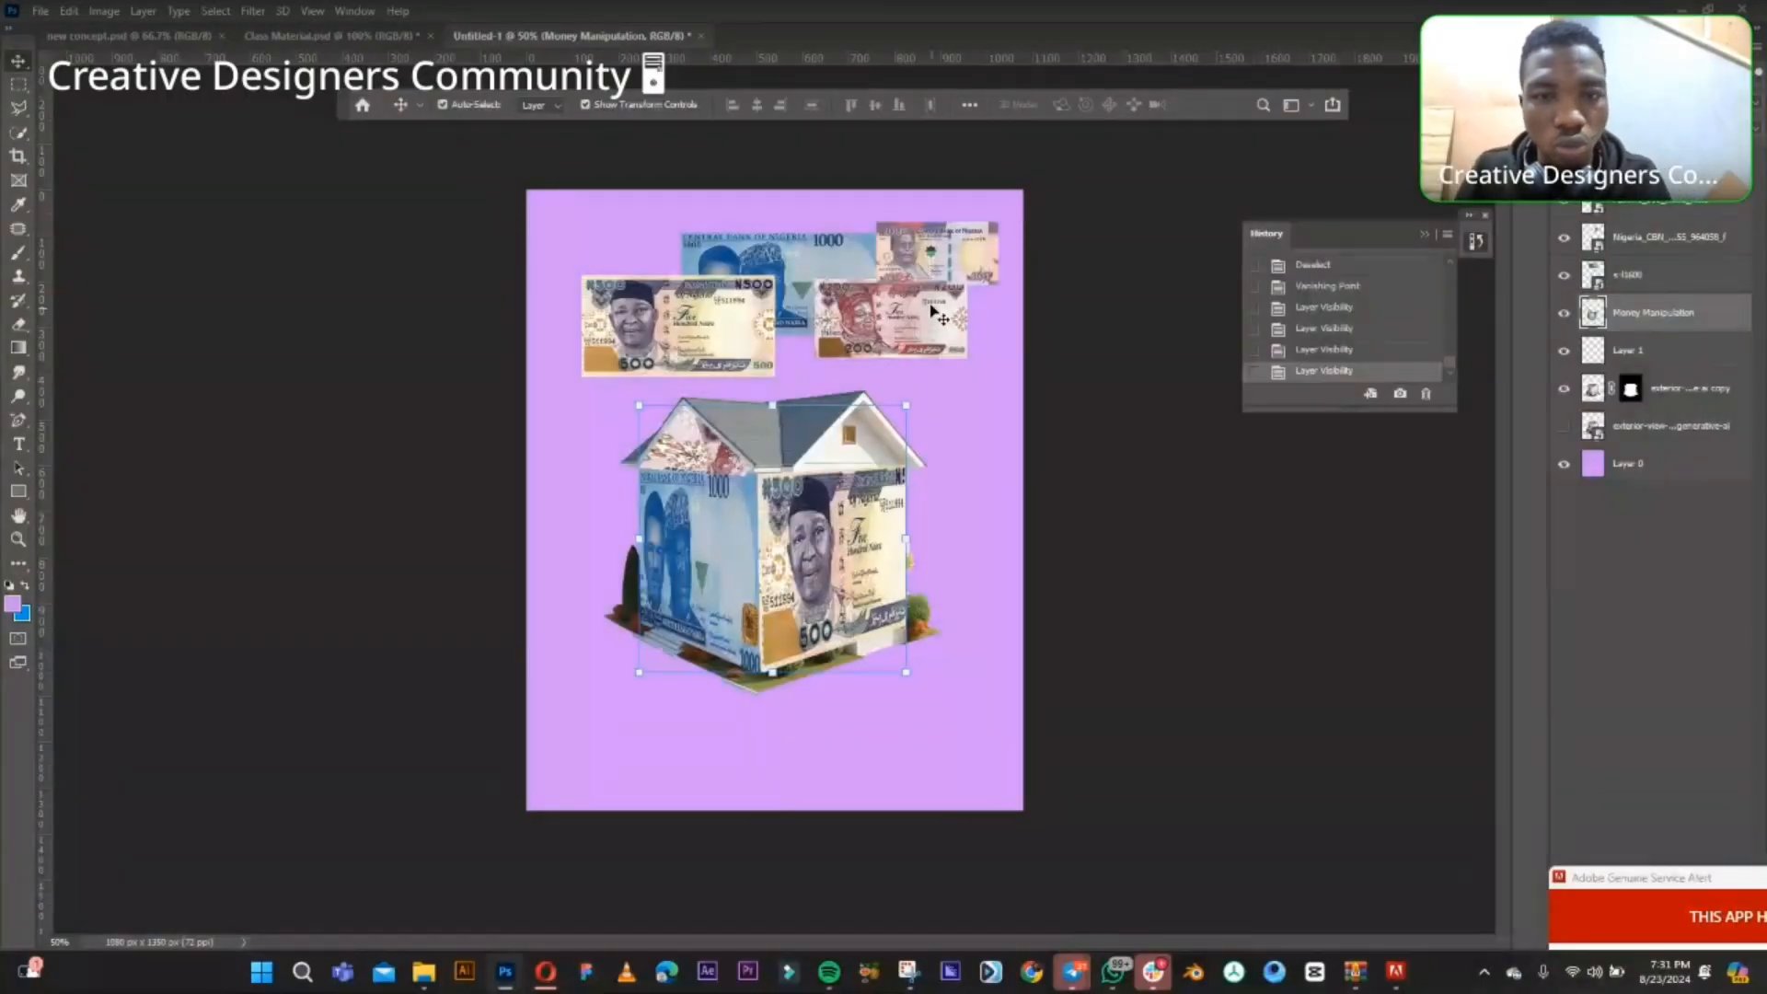
- Copy the "products-16952" banknote from its loaded layer outline, deselect, and open Vanishing Point on the "Money Manipulation" layer
left_click(951, 258)
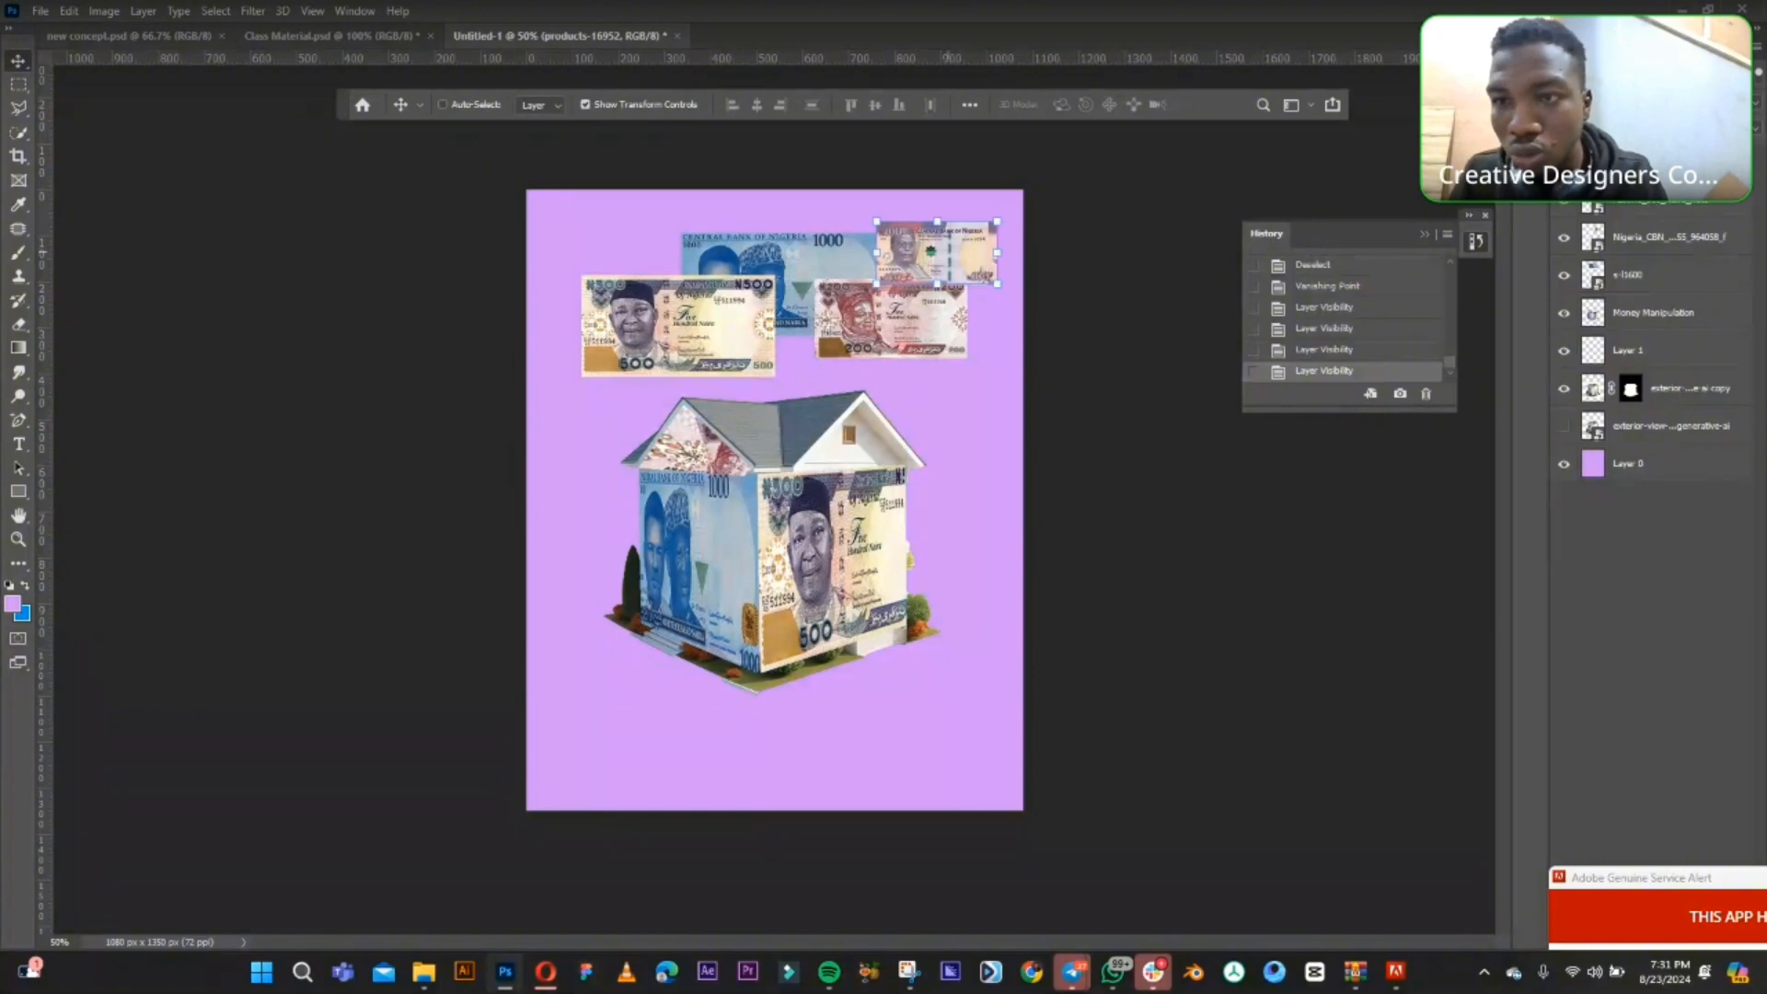
left_click(1593, 162, "ctrl")
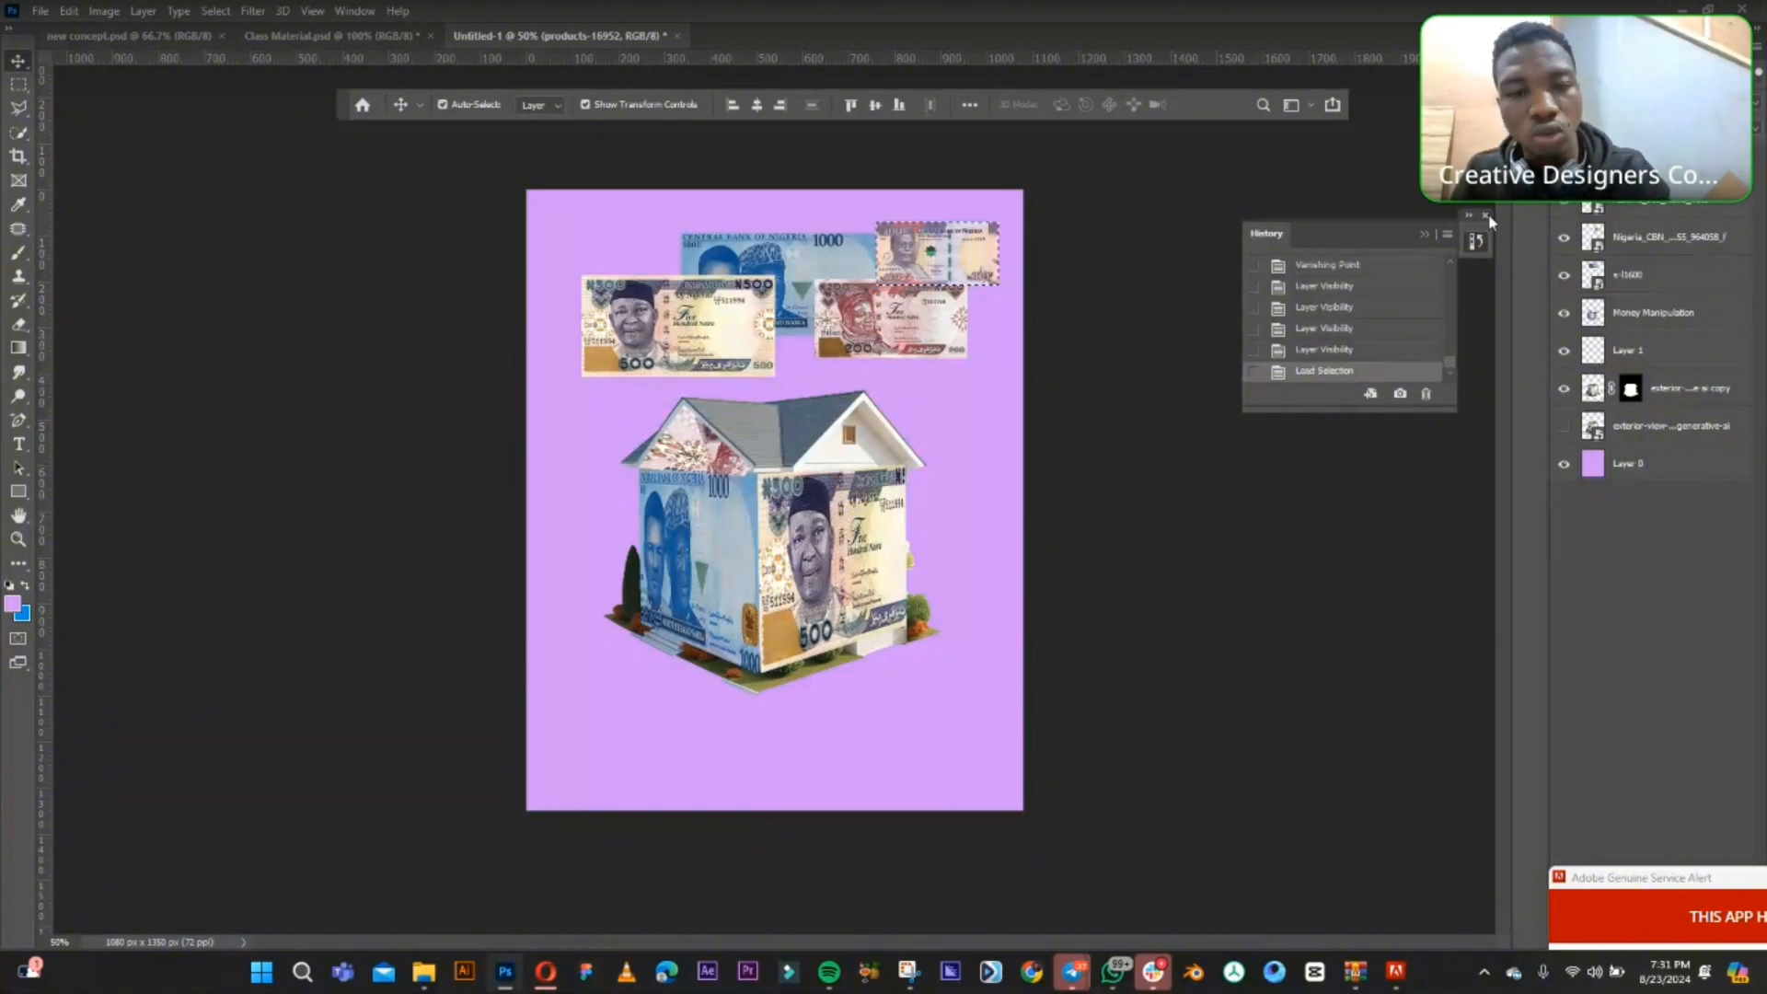
key("ctrl+d")
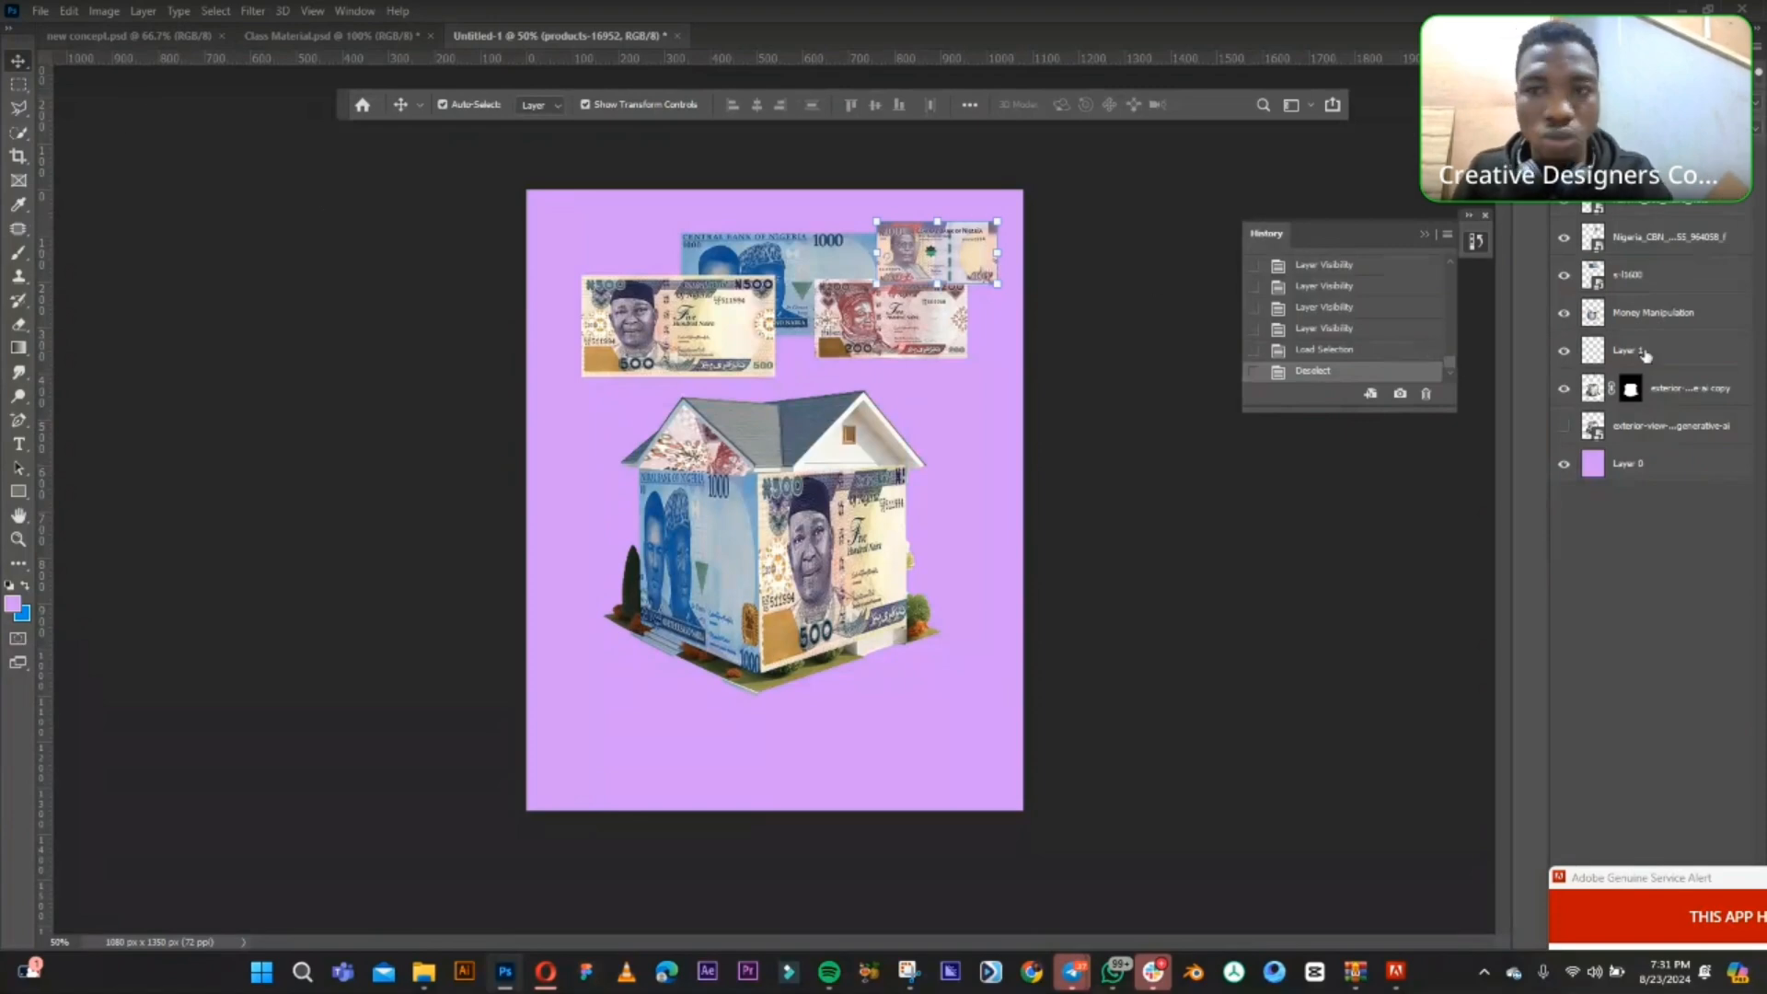
left_click(1663, 315)
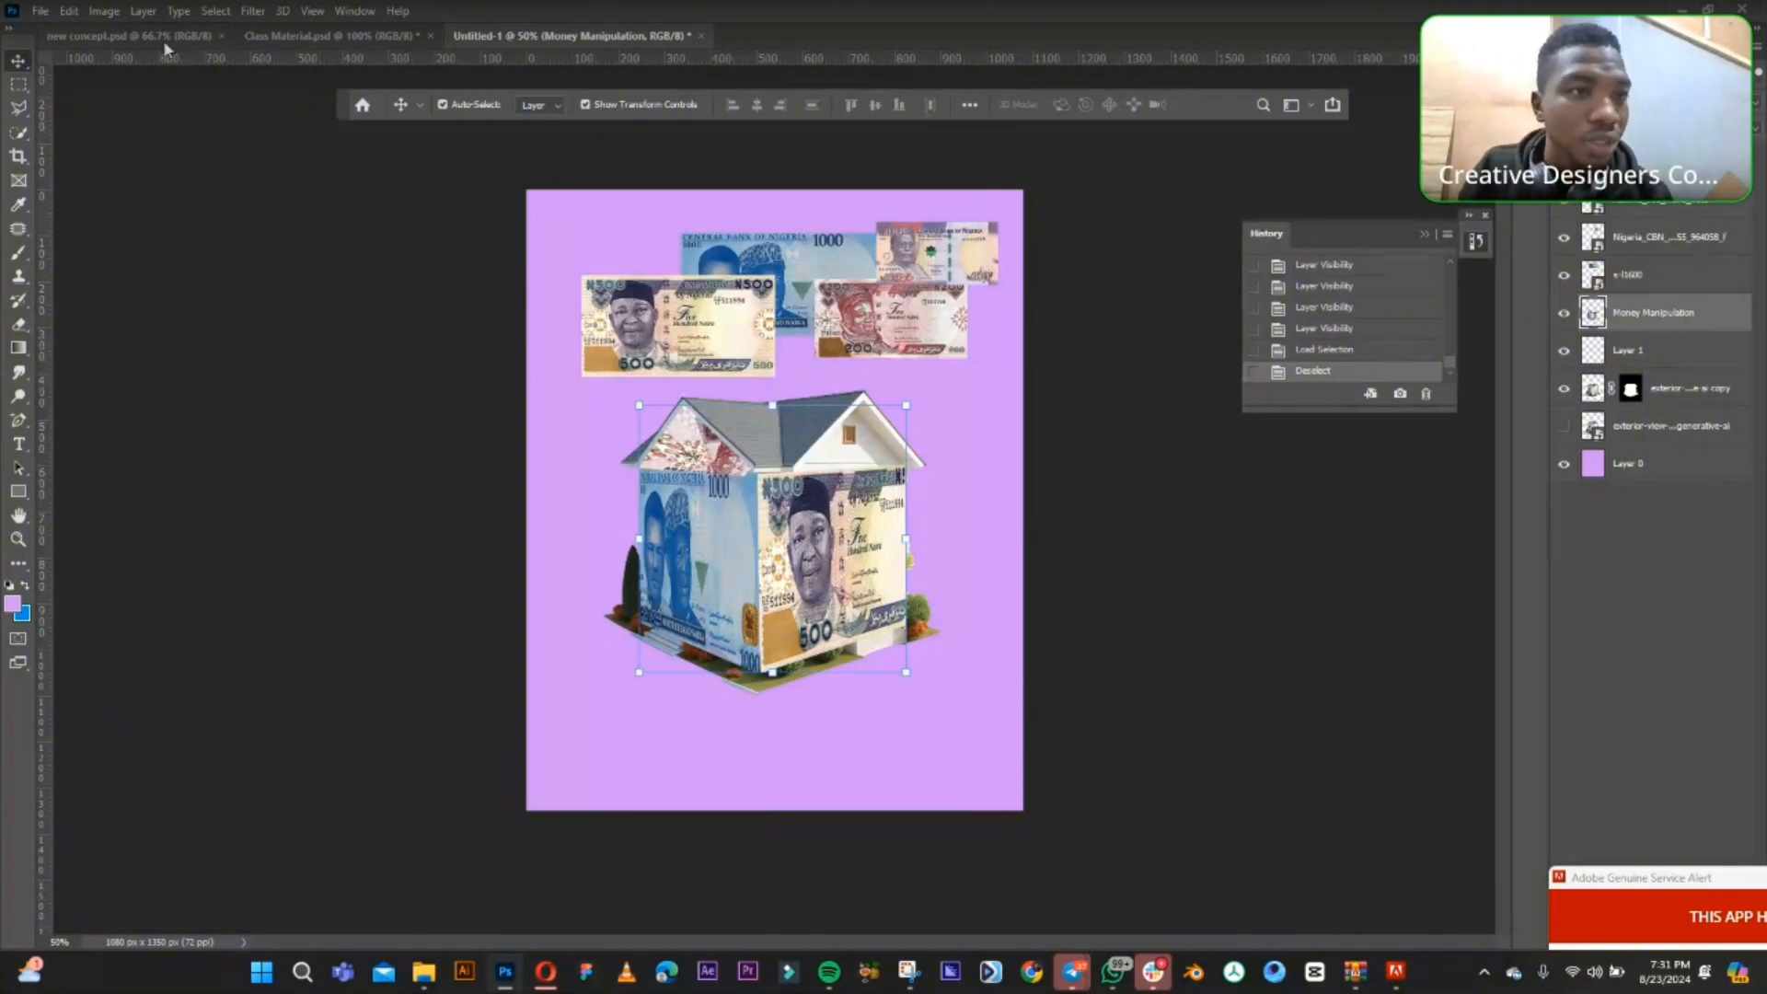
left_click(252, 11)
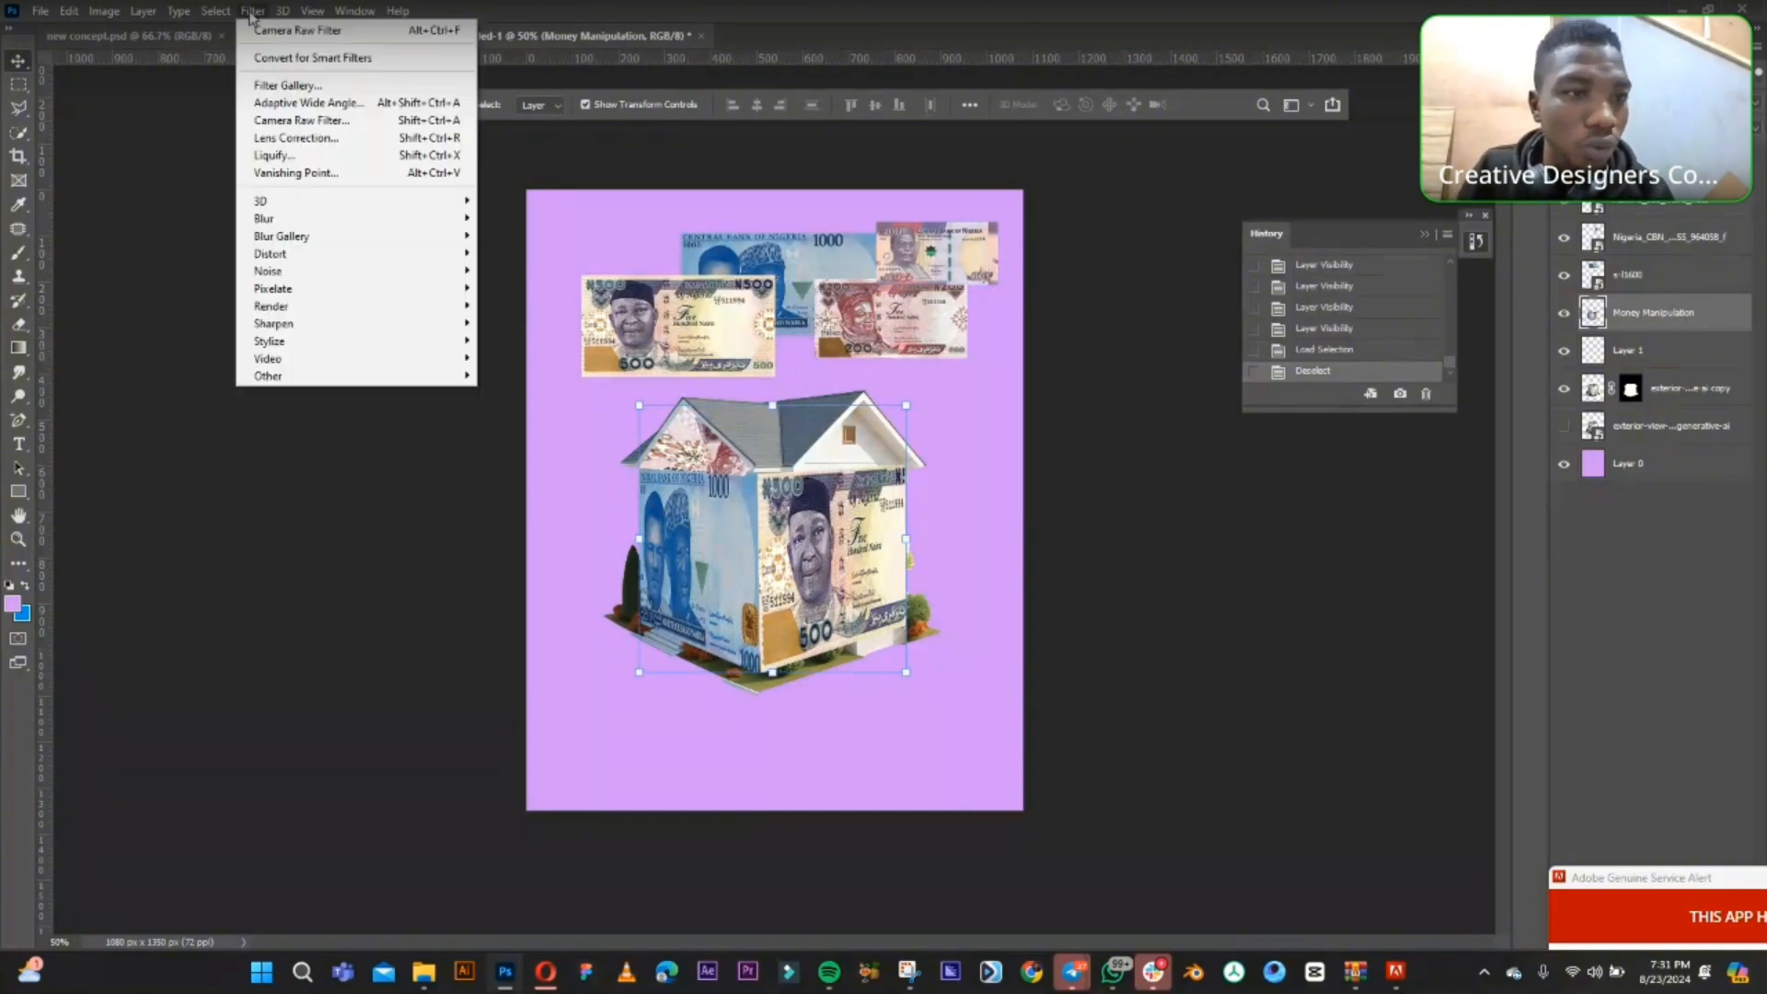
left_click(350, 175)
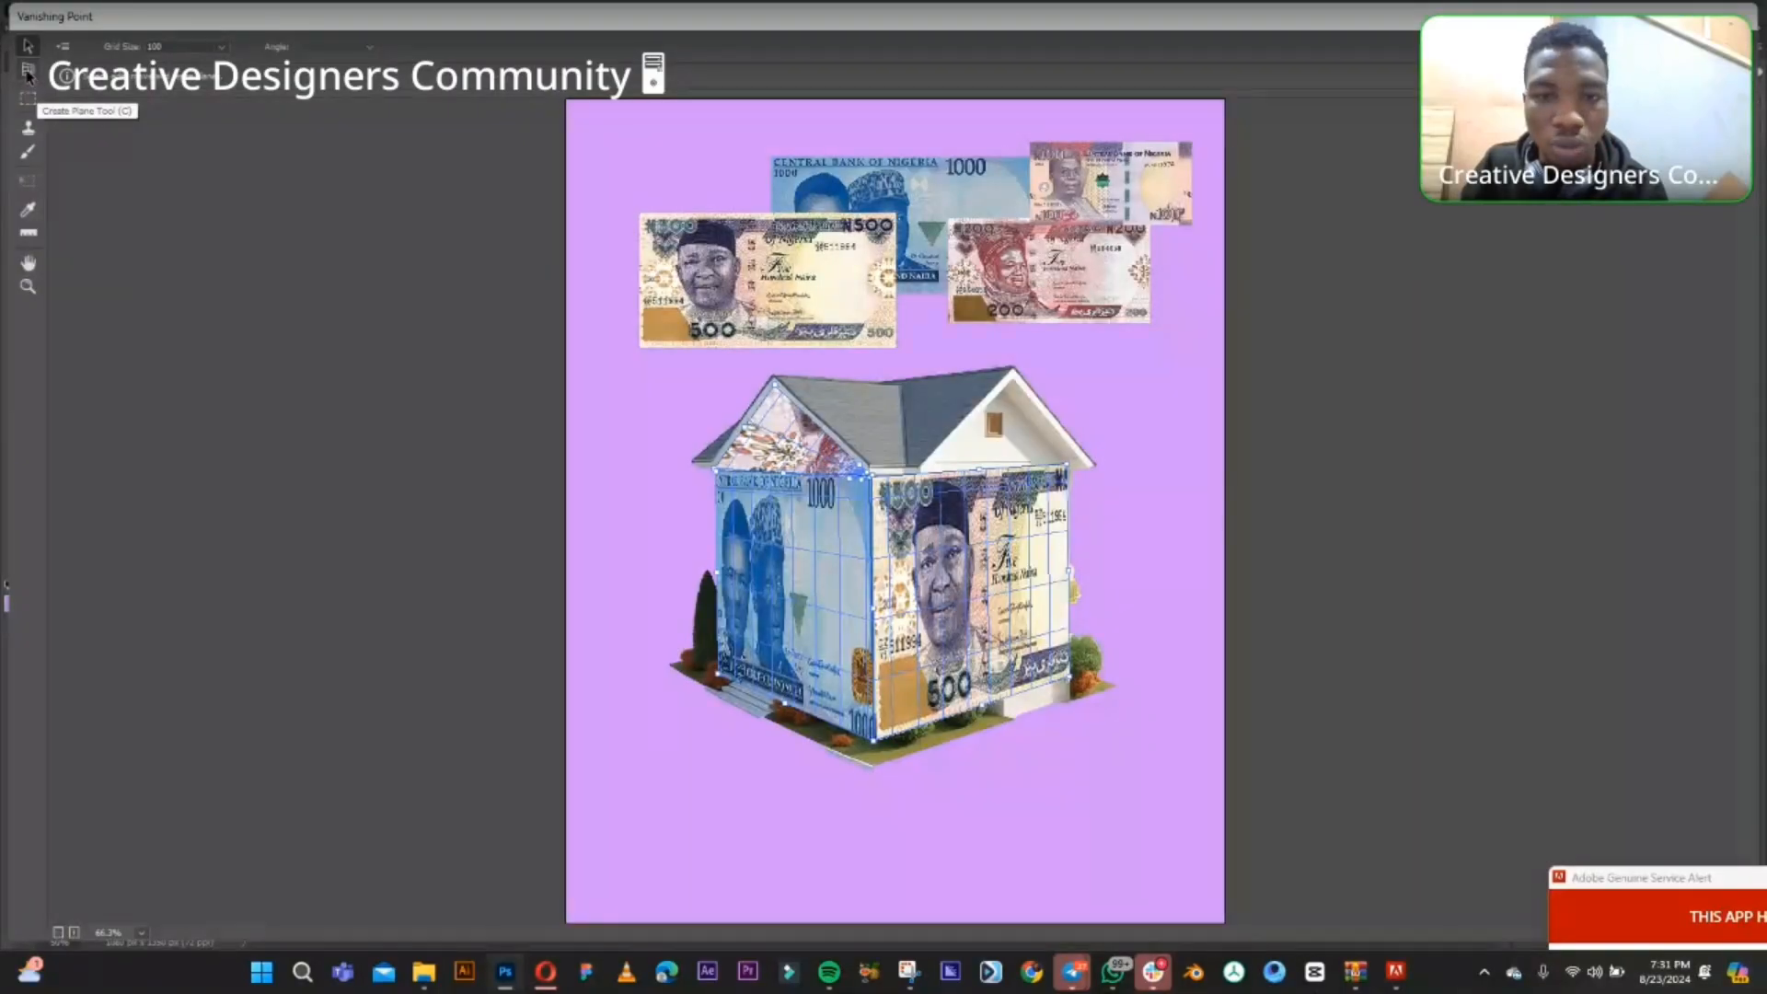
- Create a perspective plane over the house's right gable, from the eave up to the peak, and adjust its corners to follow the triangle
left_click(28, 72)
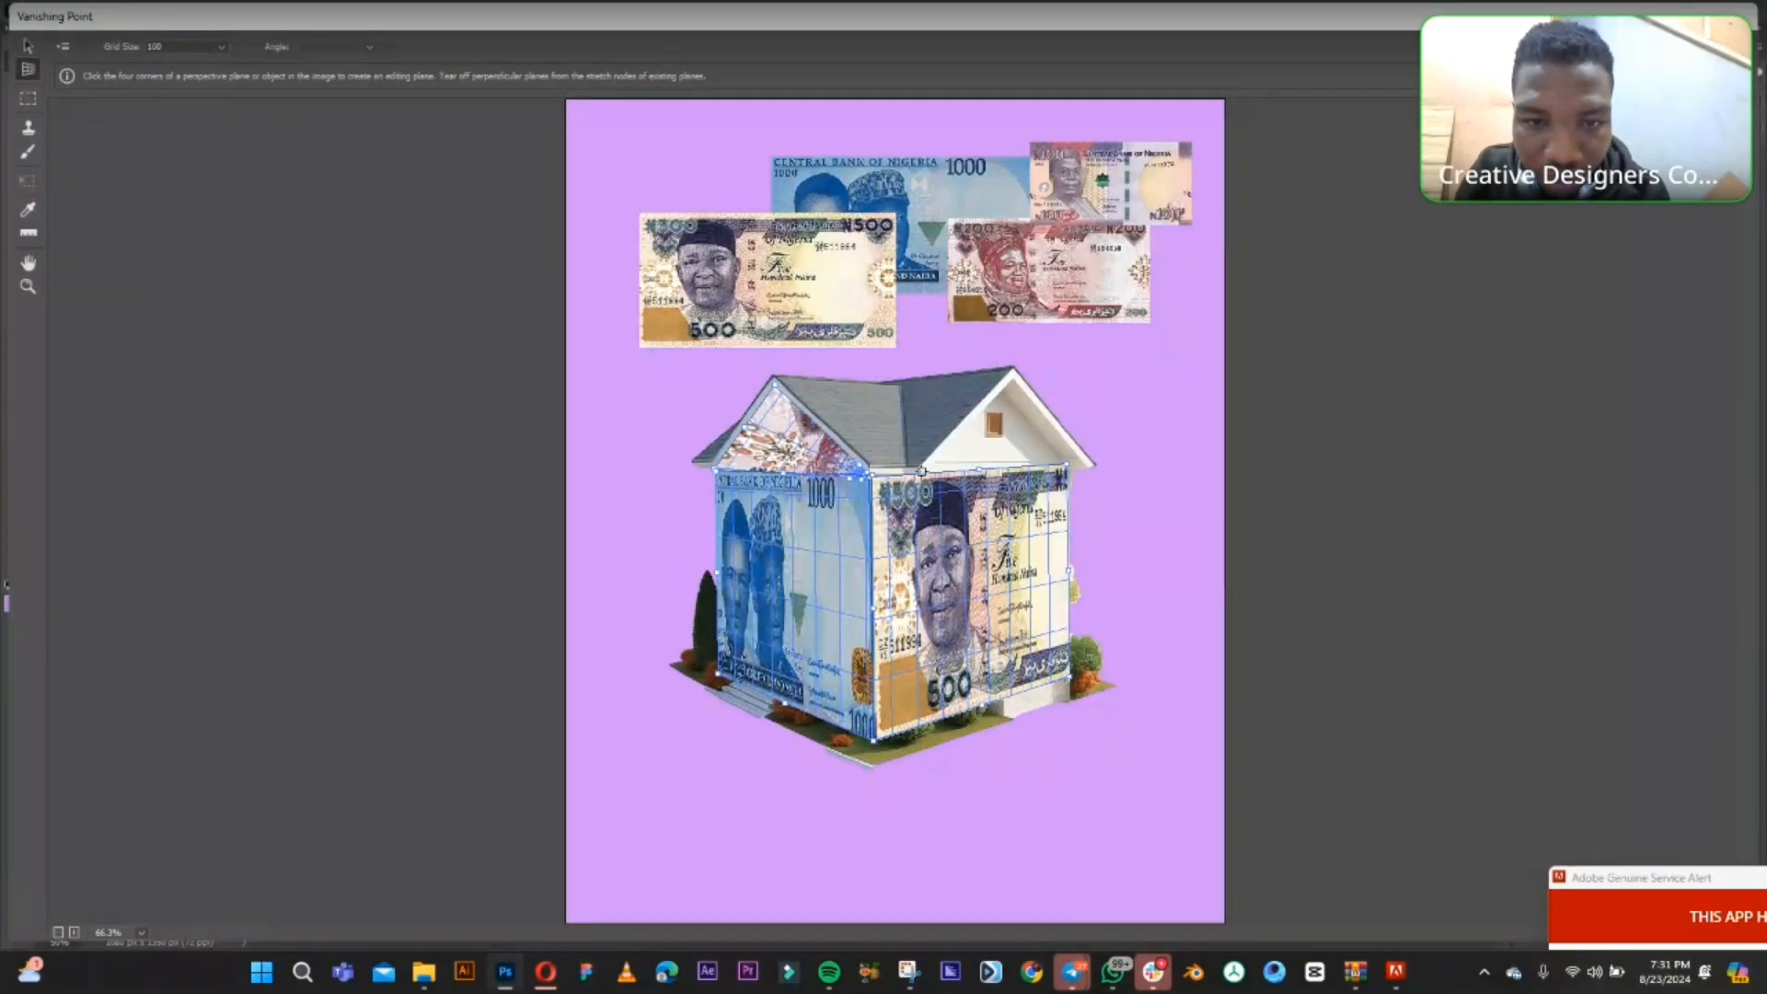
left_click(922, 473)
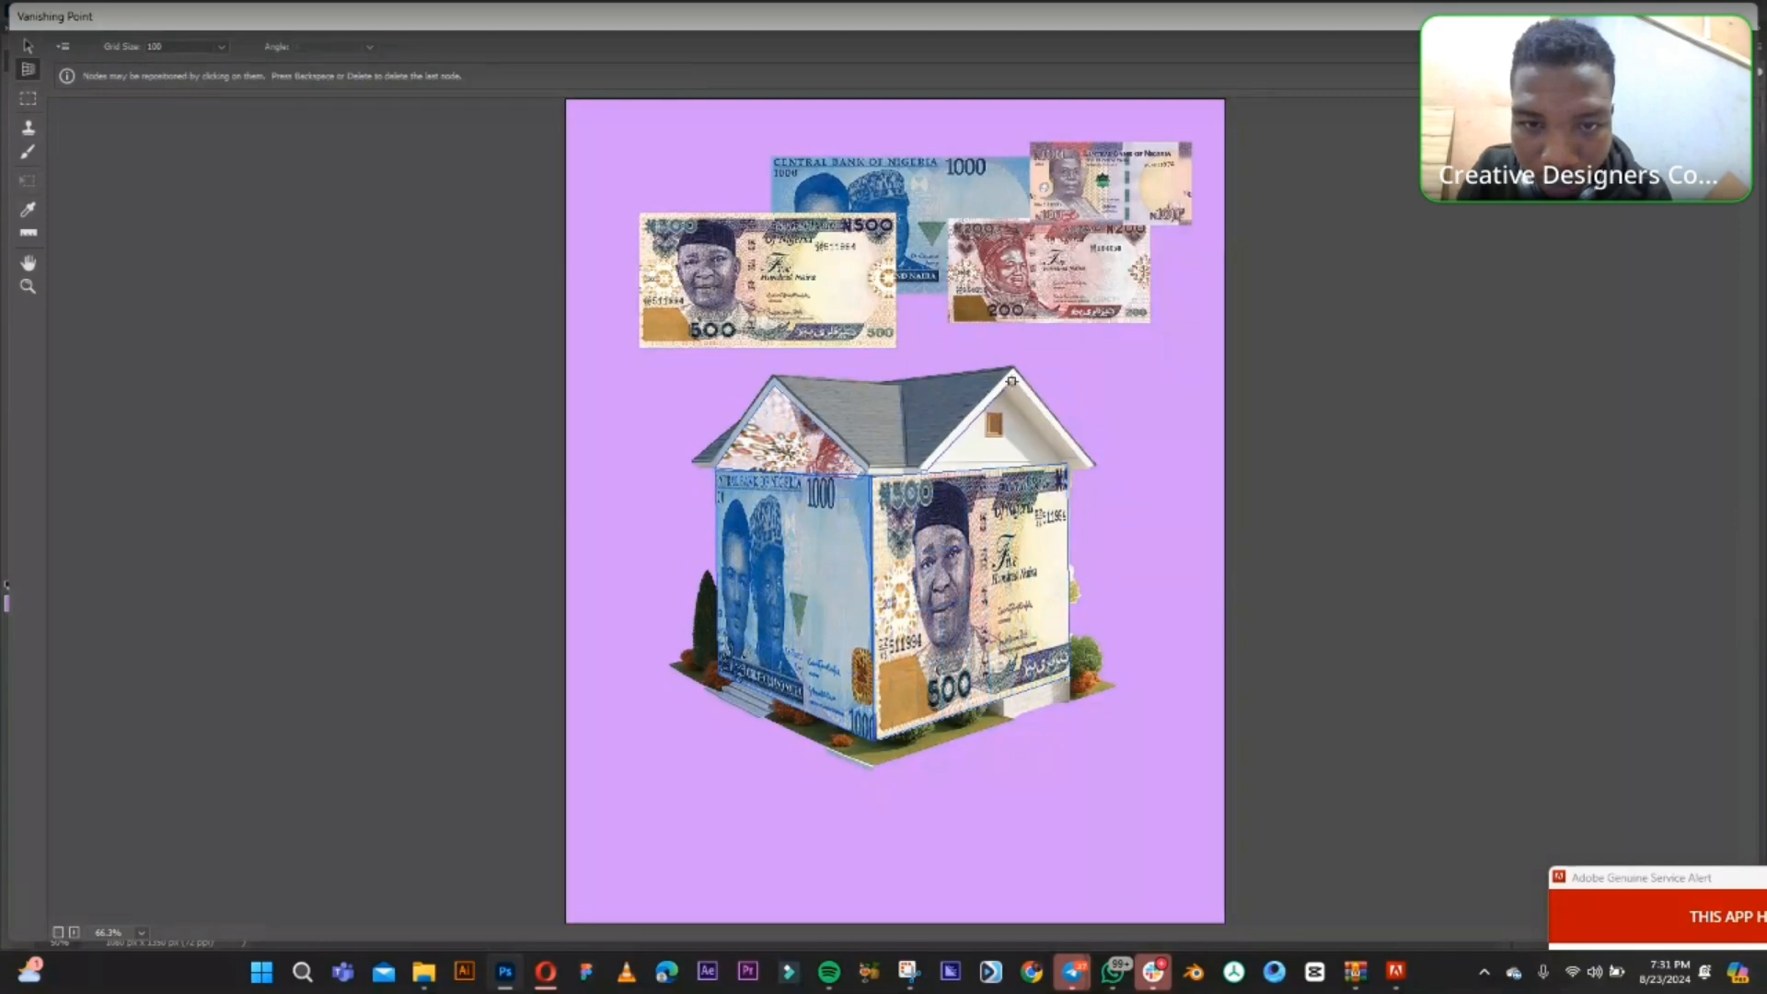
left_click(1011, 380)
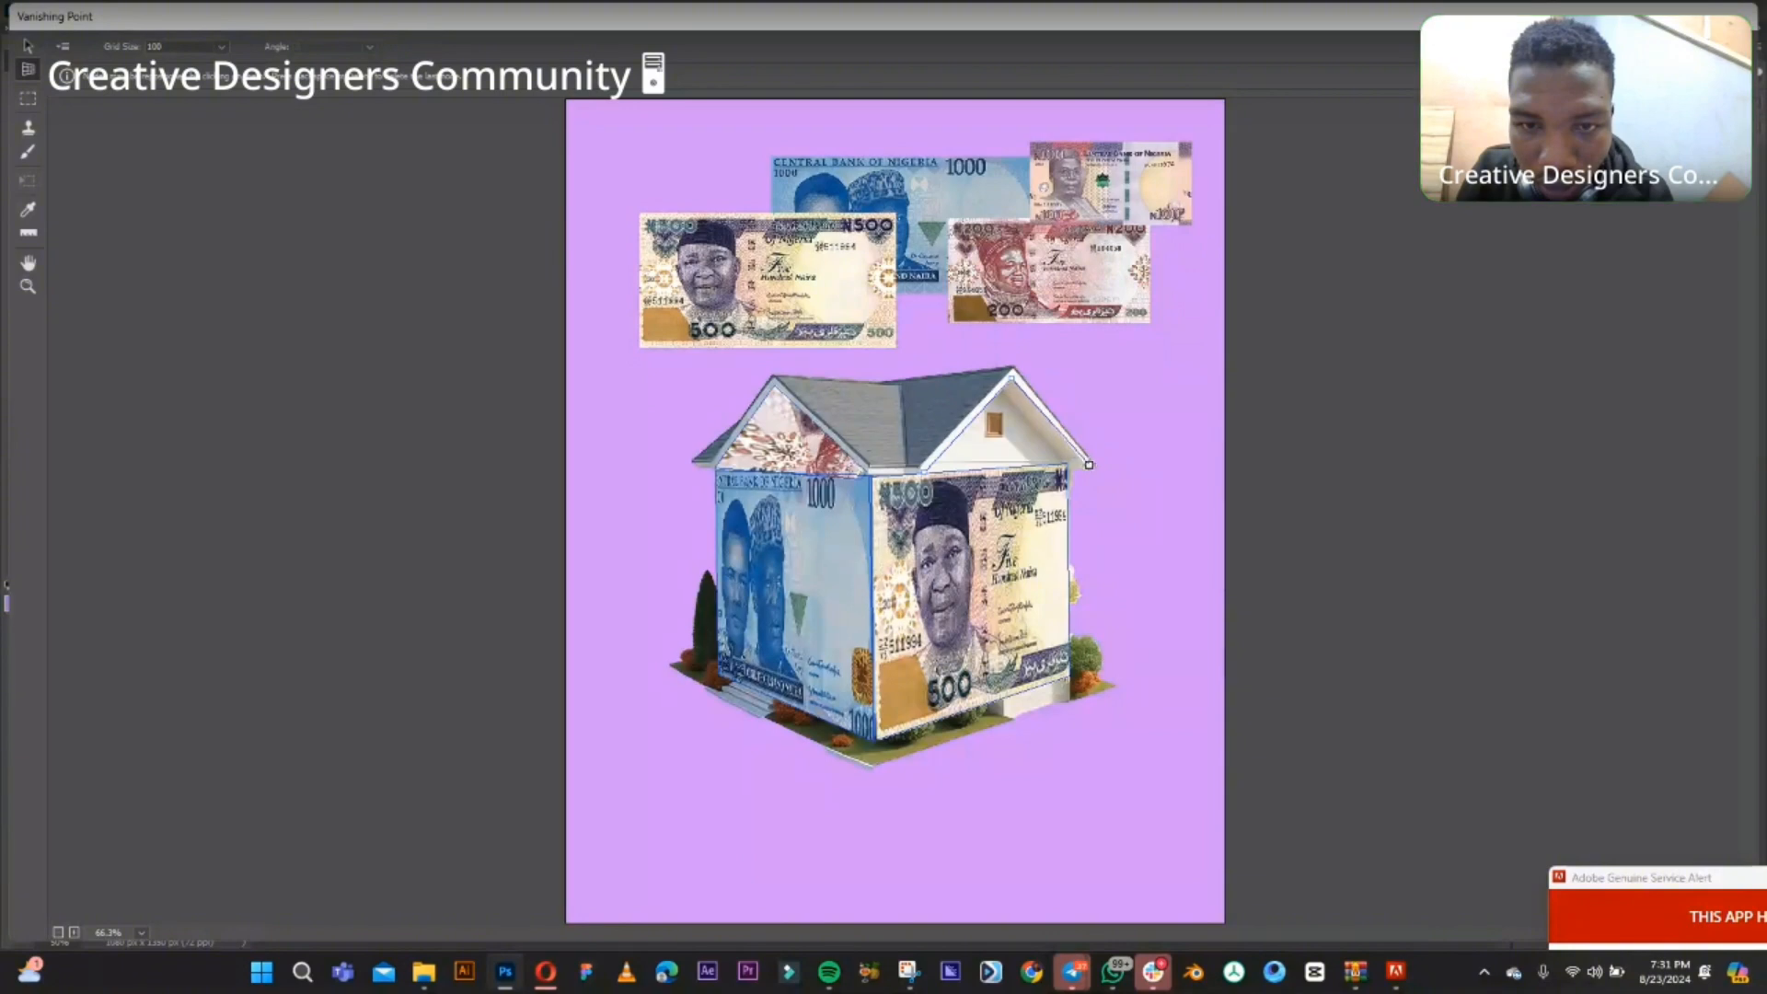
left_click(1090, 465)
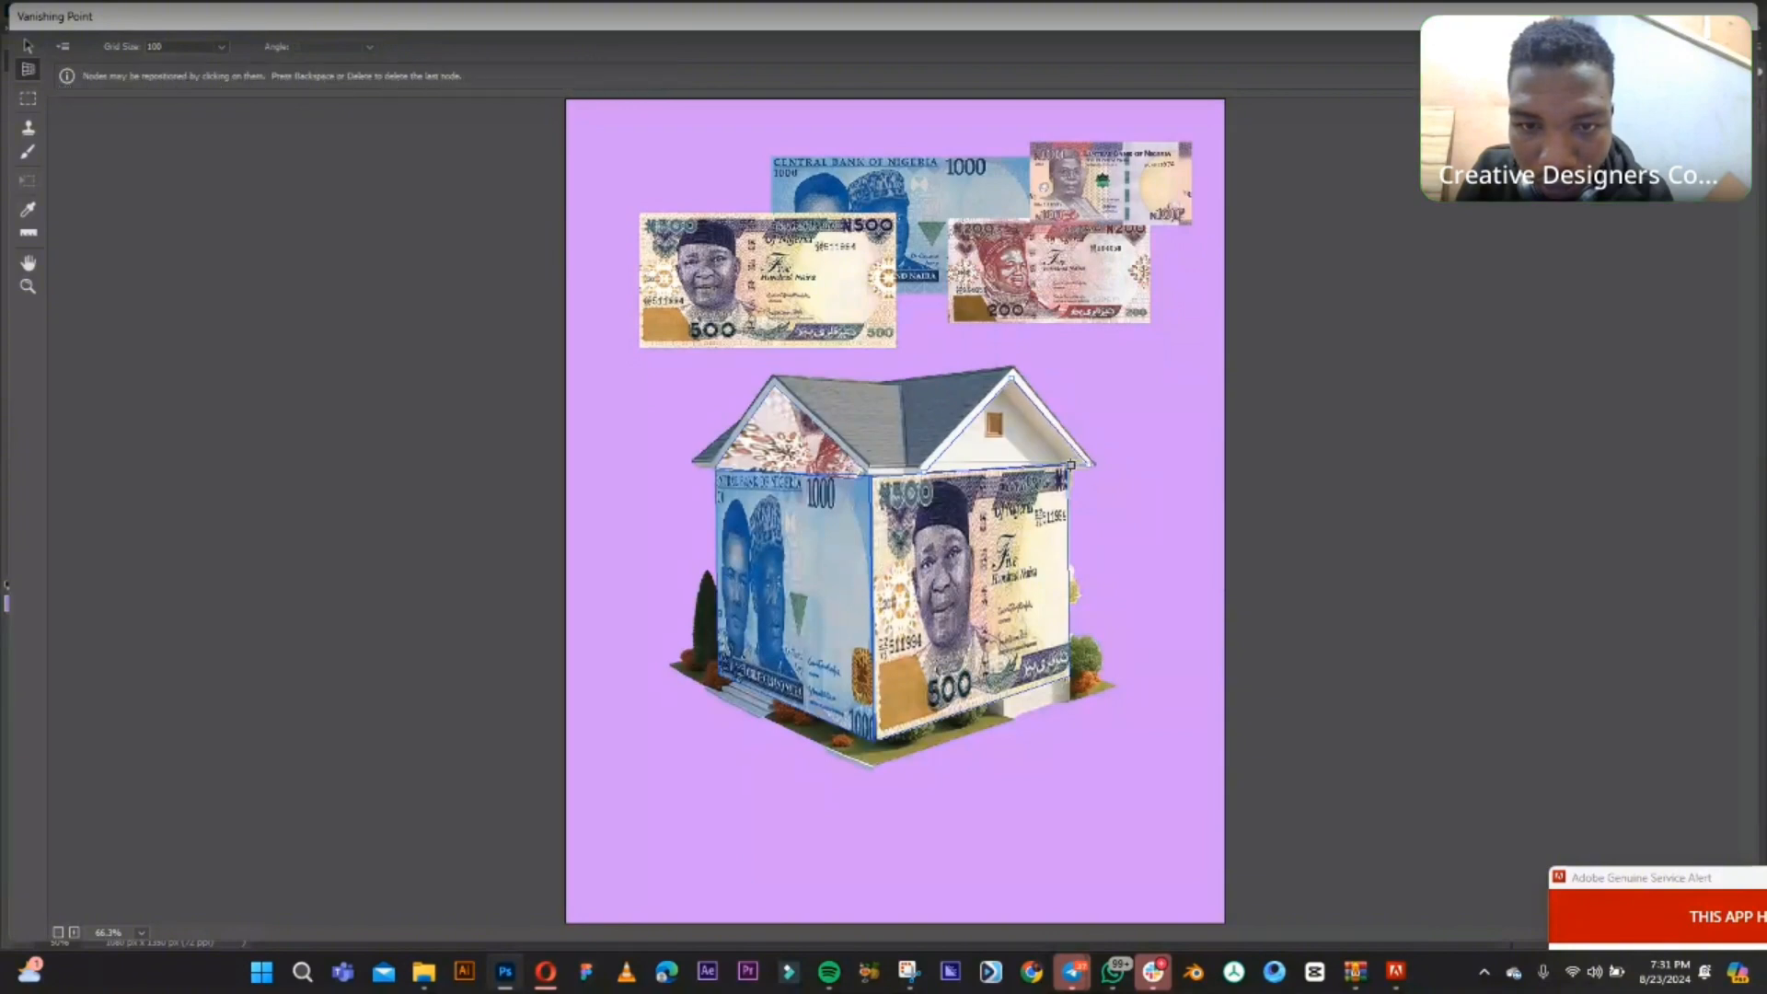
left_click(1066, 473)
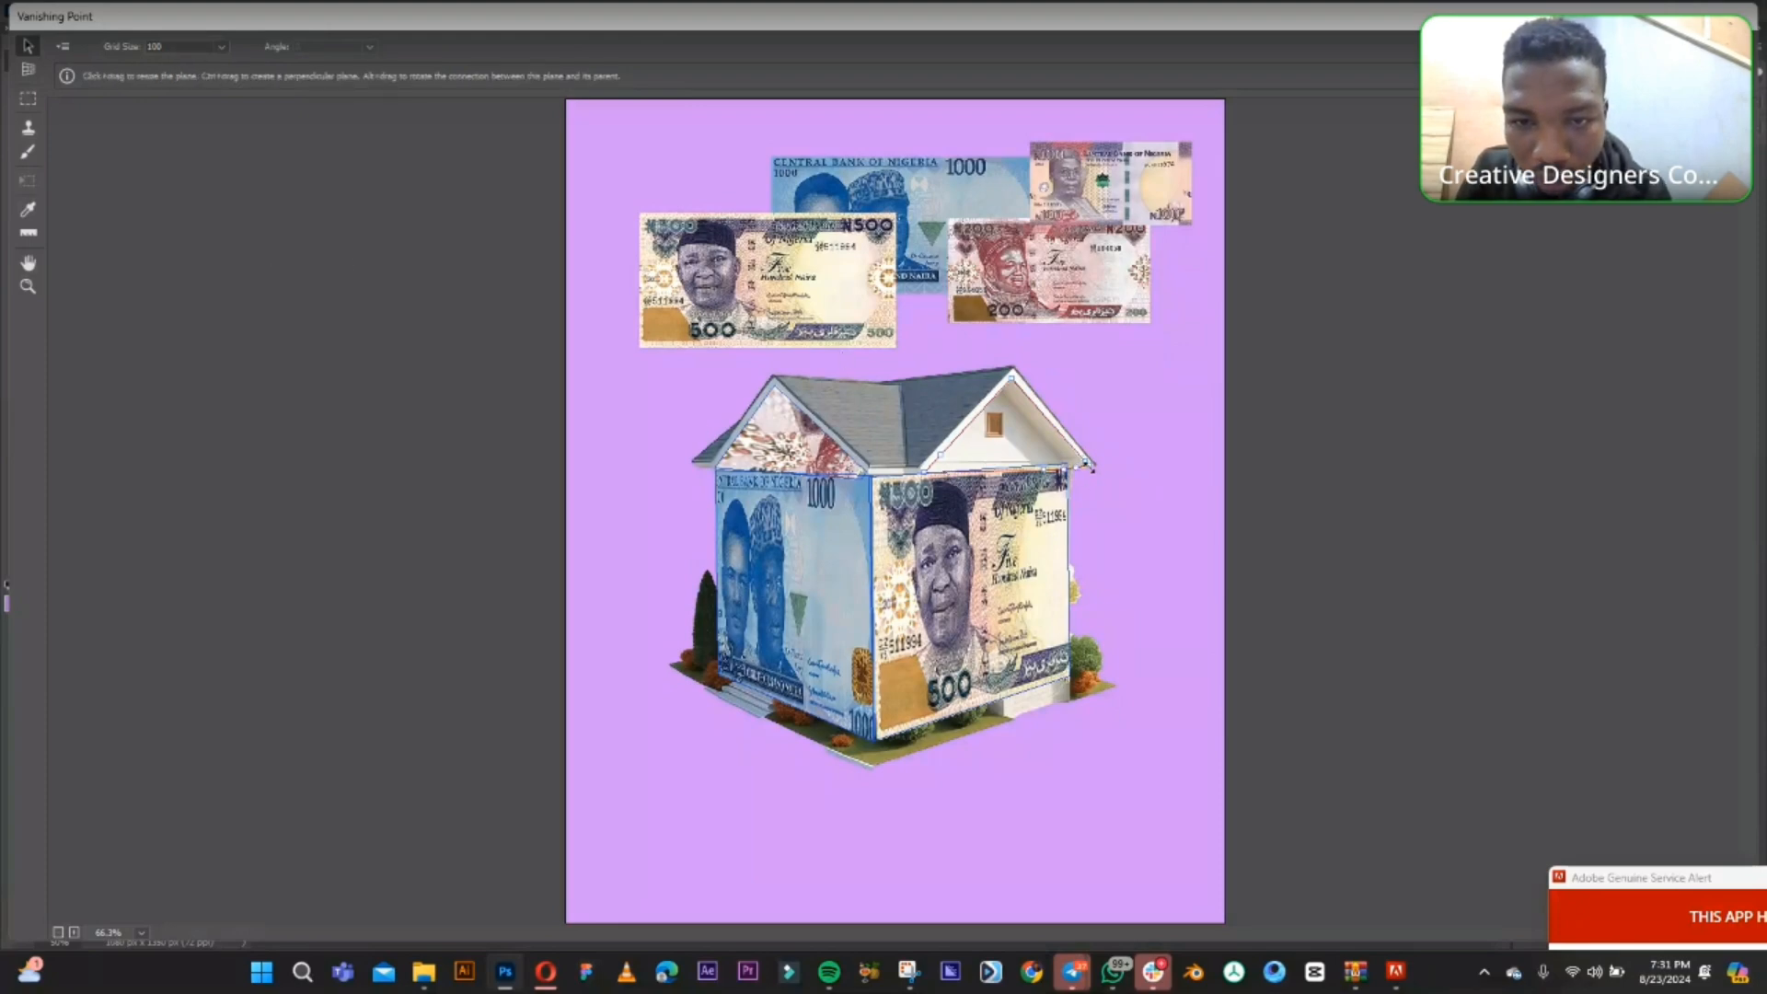
left_click_drag(1086, 463, 1083, 463)
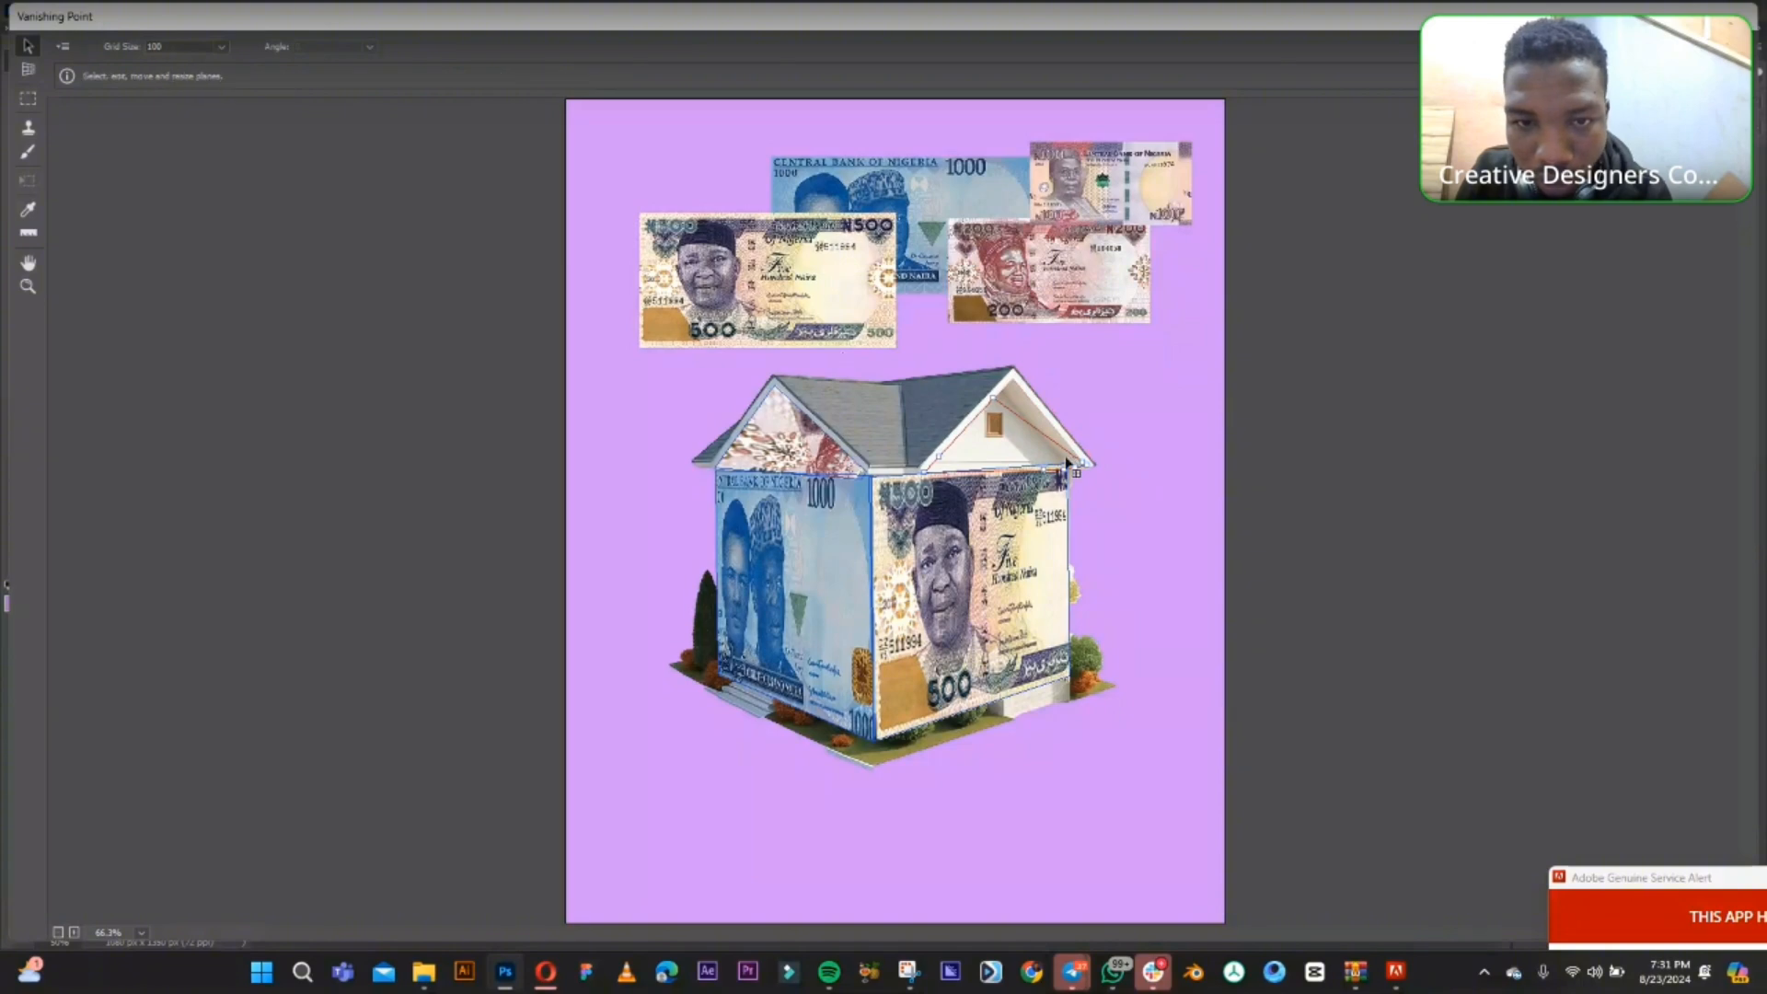
left_click_drag(994, 398, 1012, 379)
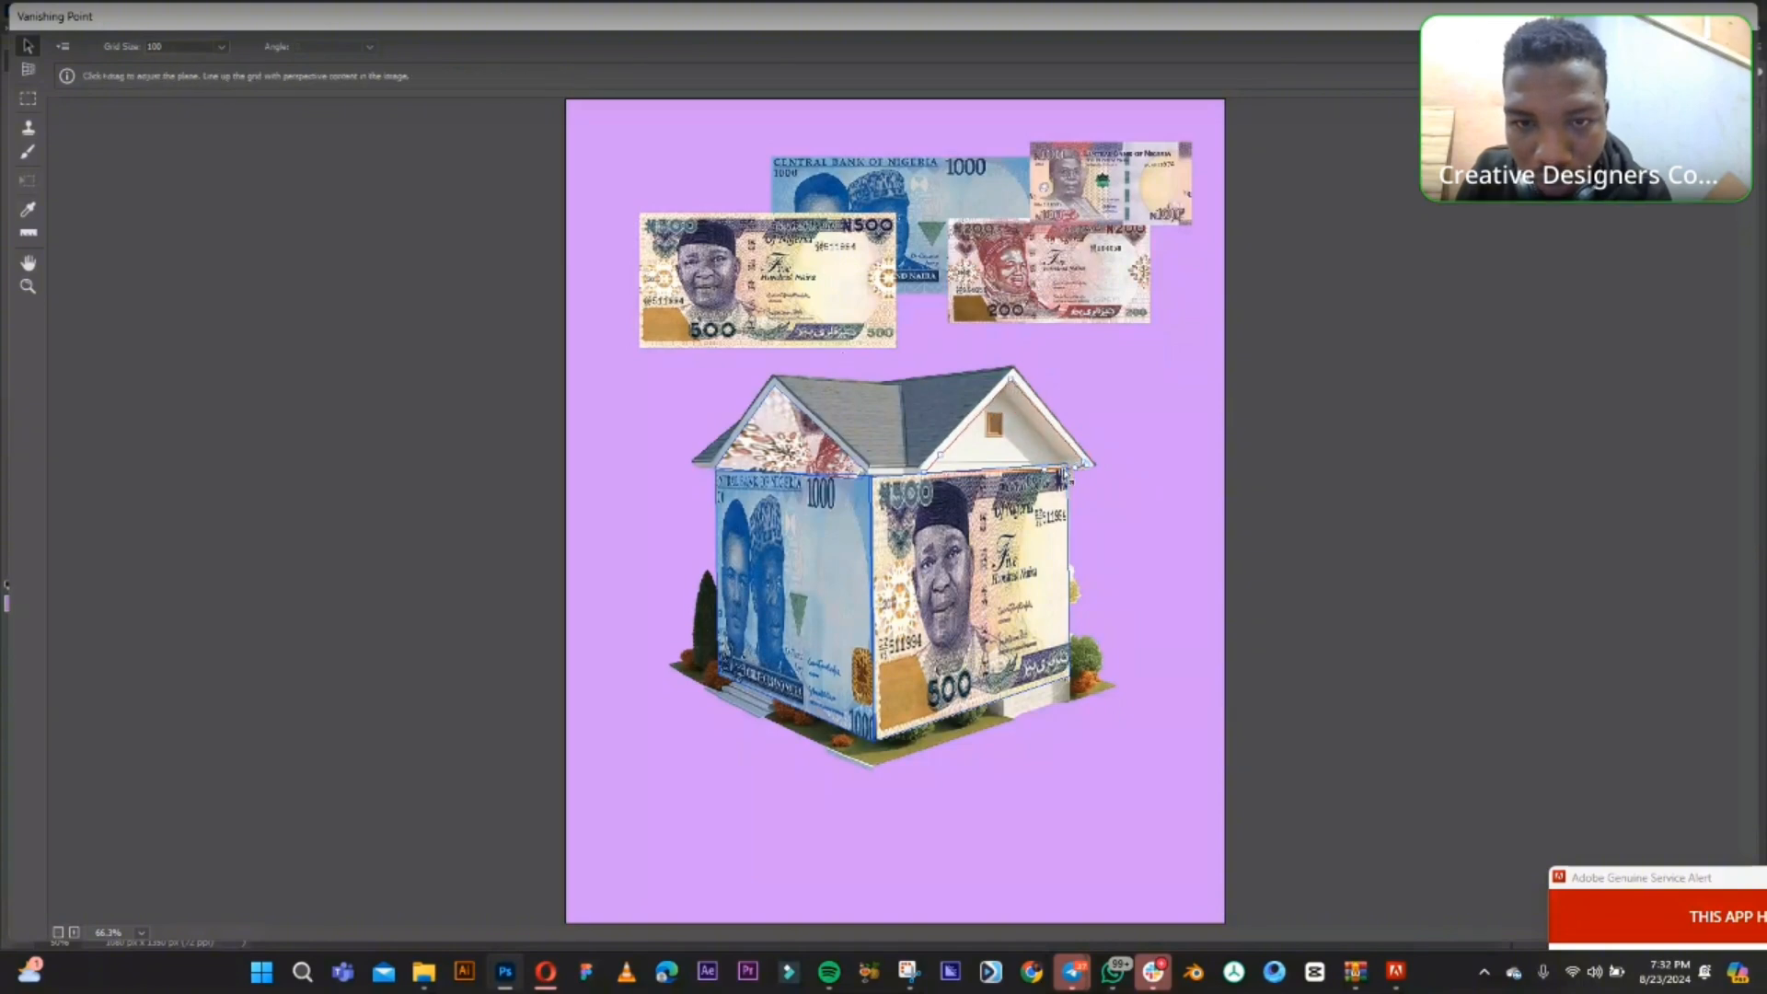
left_click_drag(1046, 469, 1062, 474)
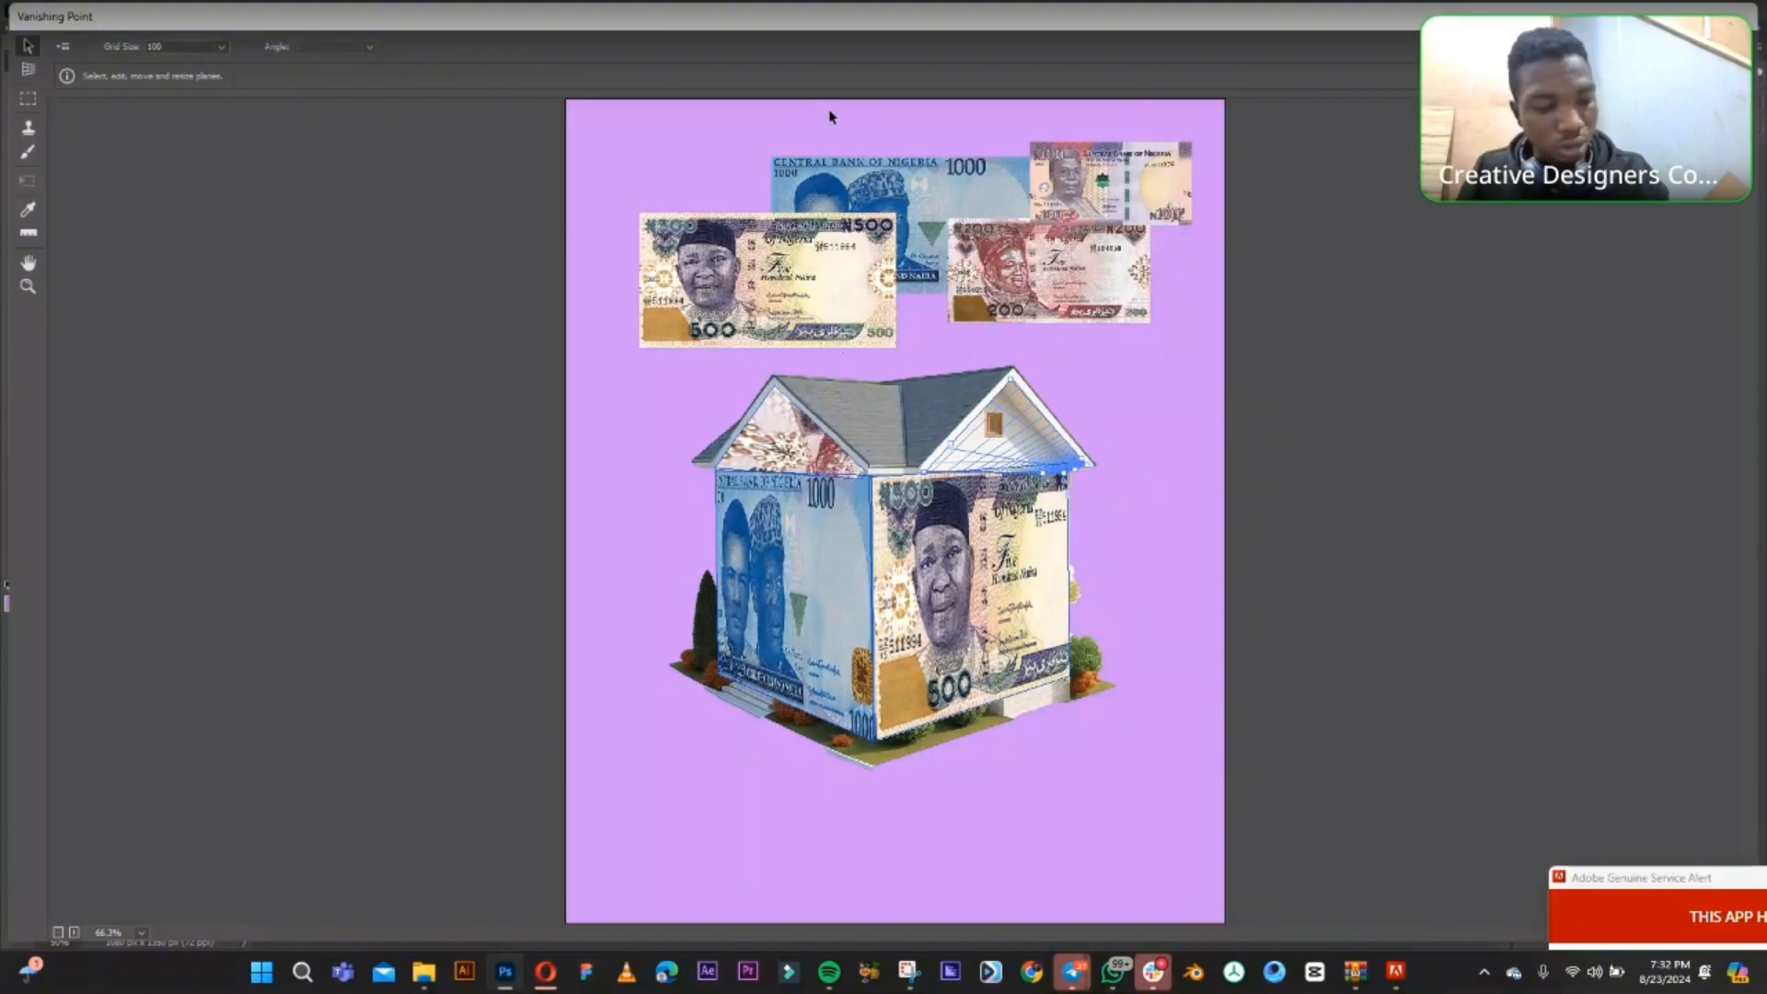
- Paste the copied banknote, move it onto the right gable plane, reposition it to cover the triangle and apply the filter
key("ctrl+v")
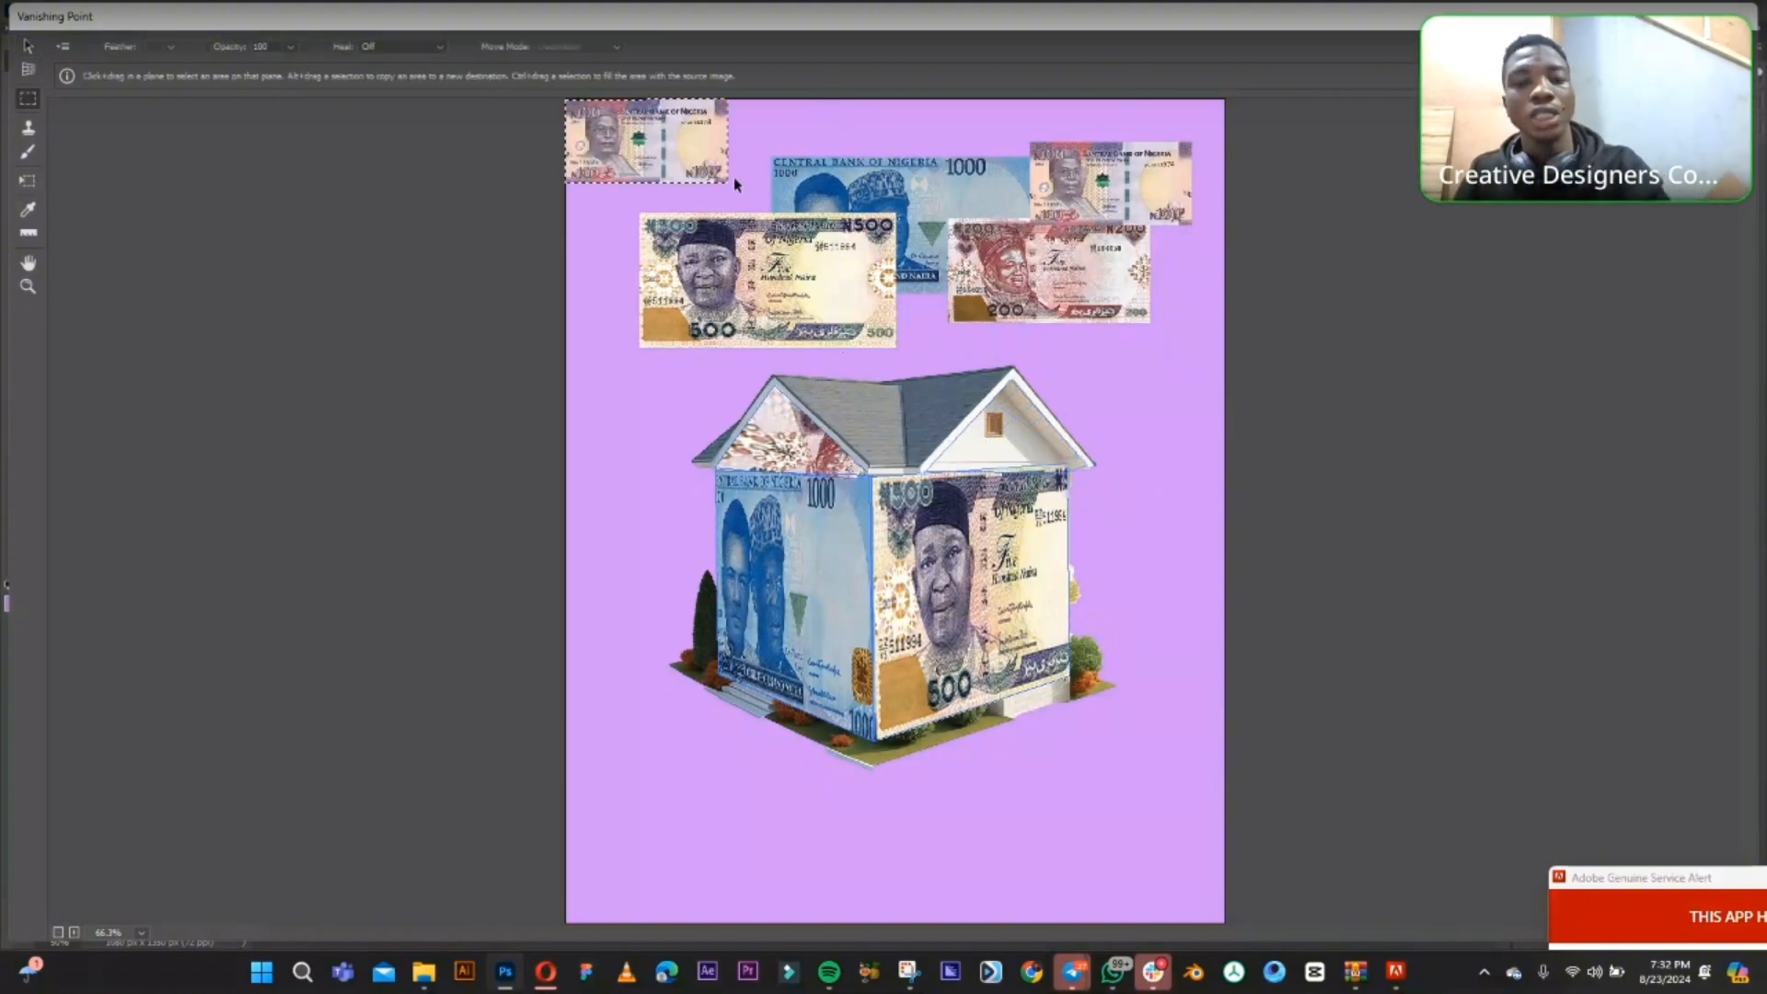
key("t")
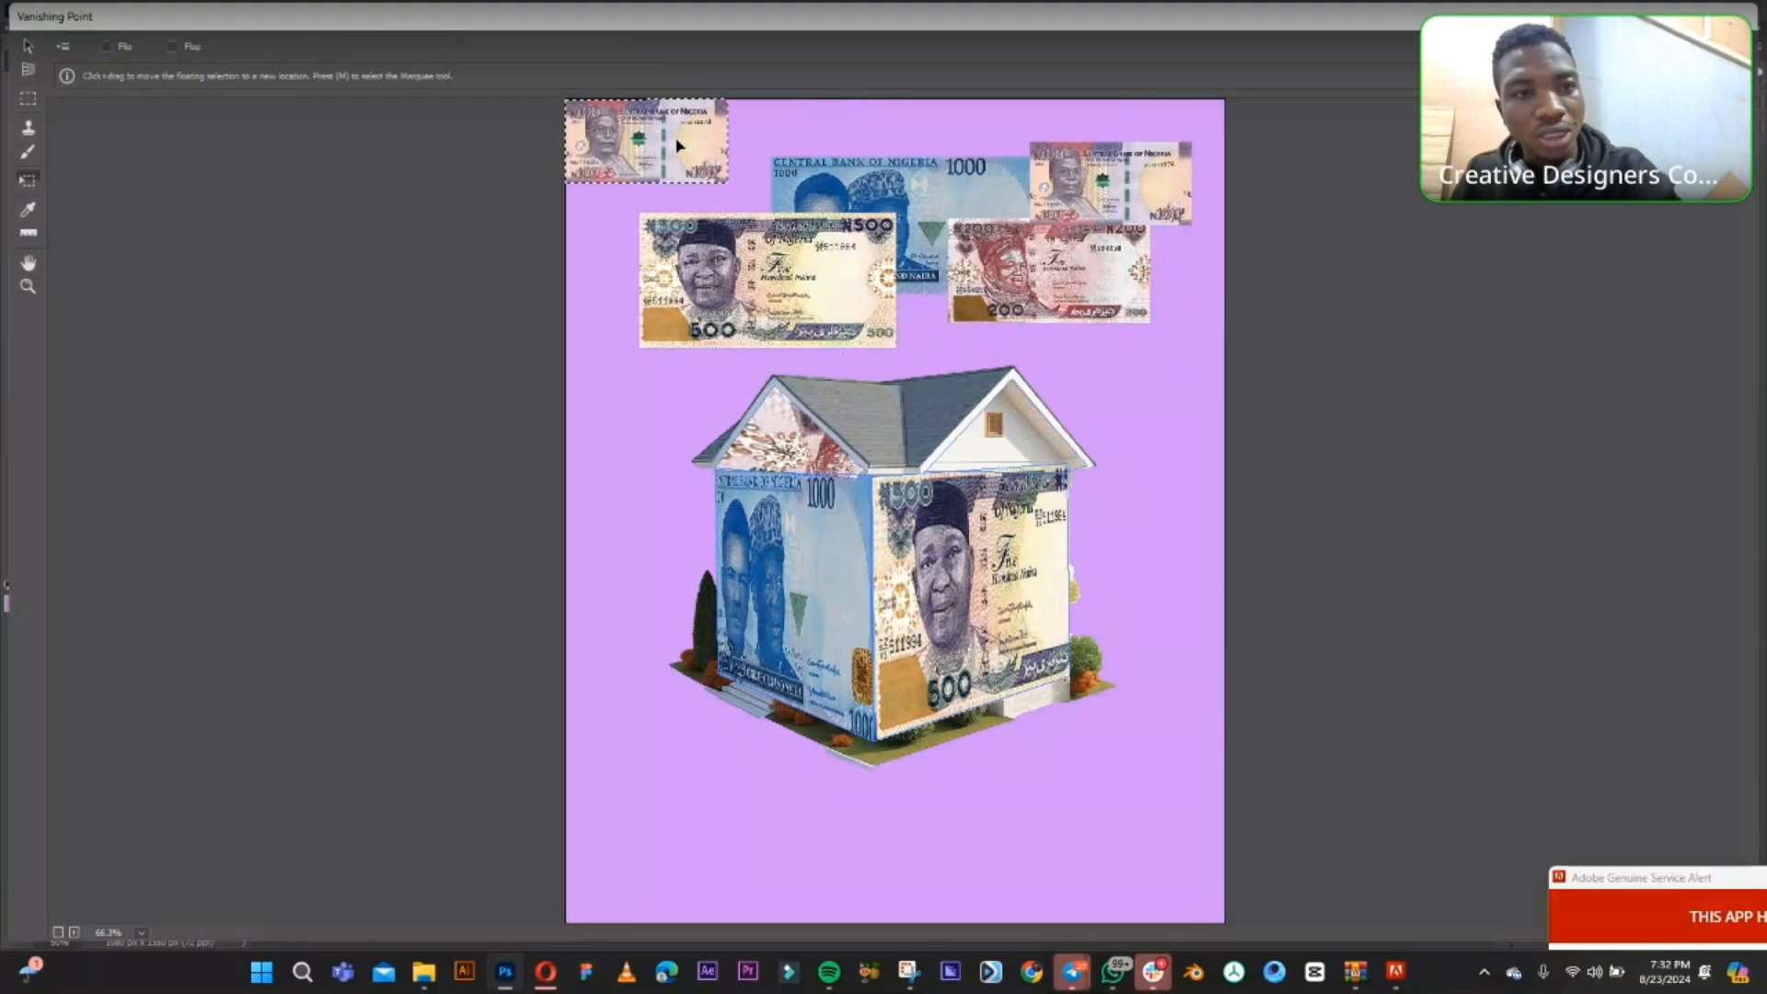
left_click_drag(651, 135, 869, 407)
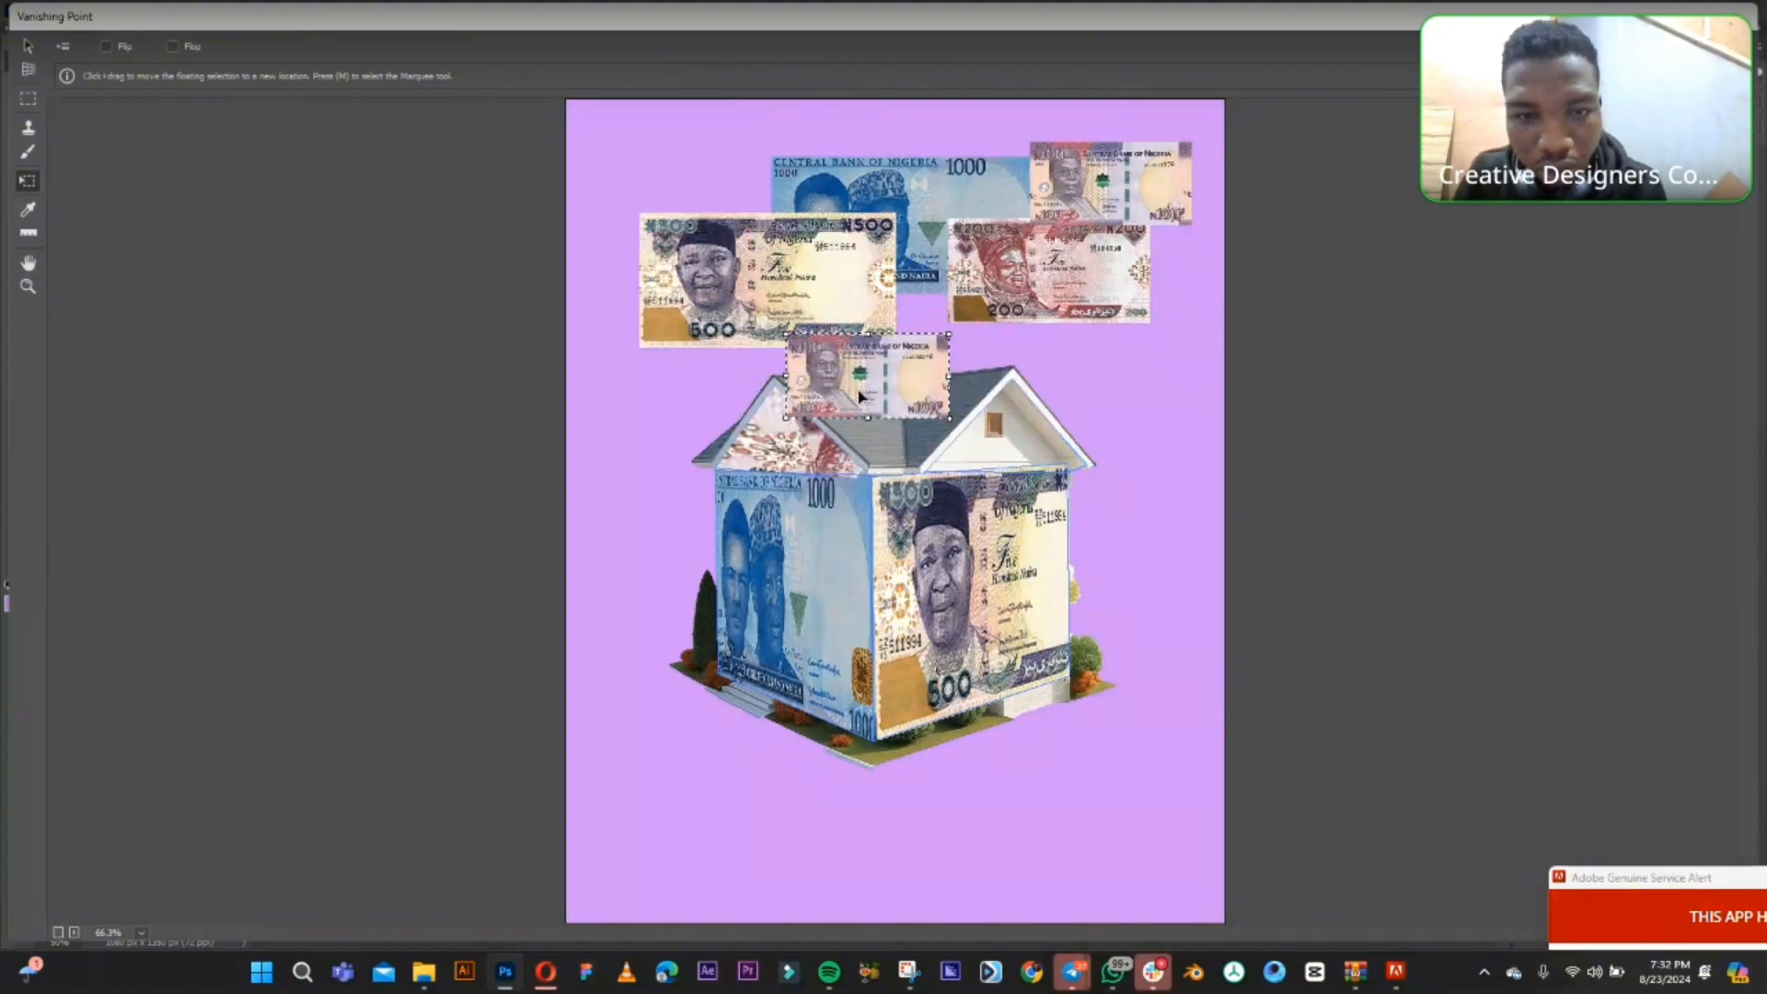
left_click_drag(941, 337, 1031, 442)
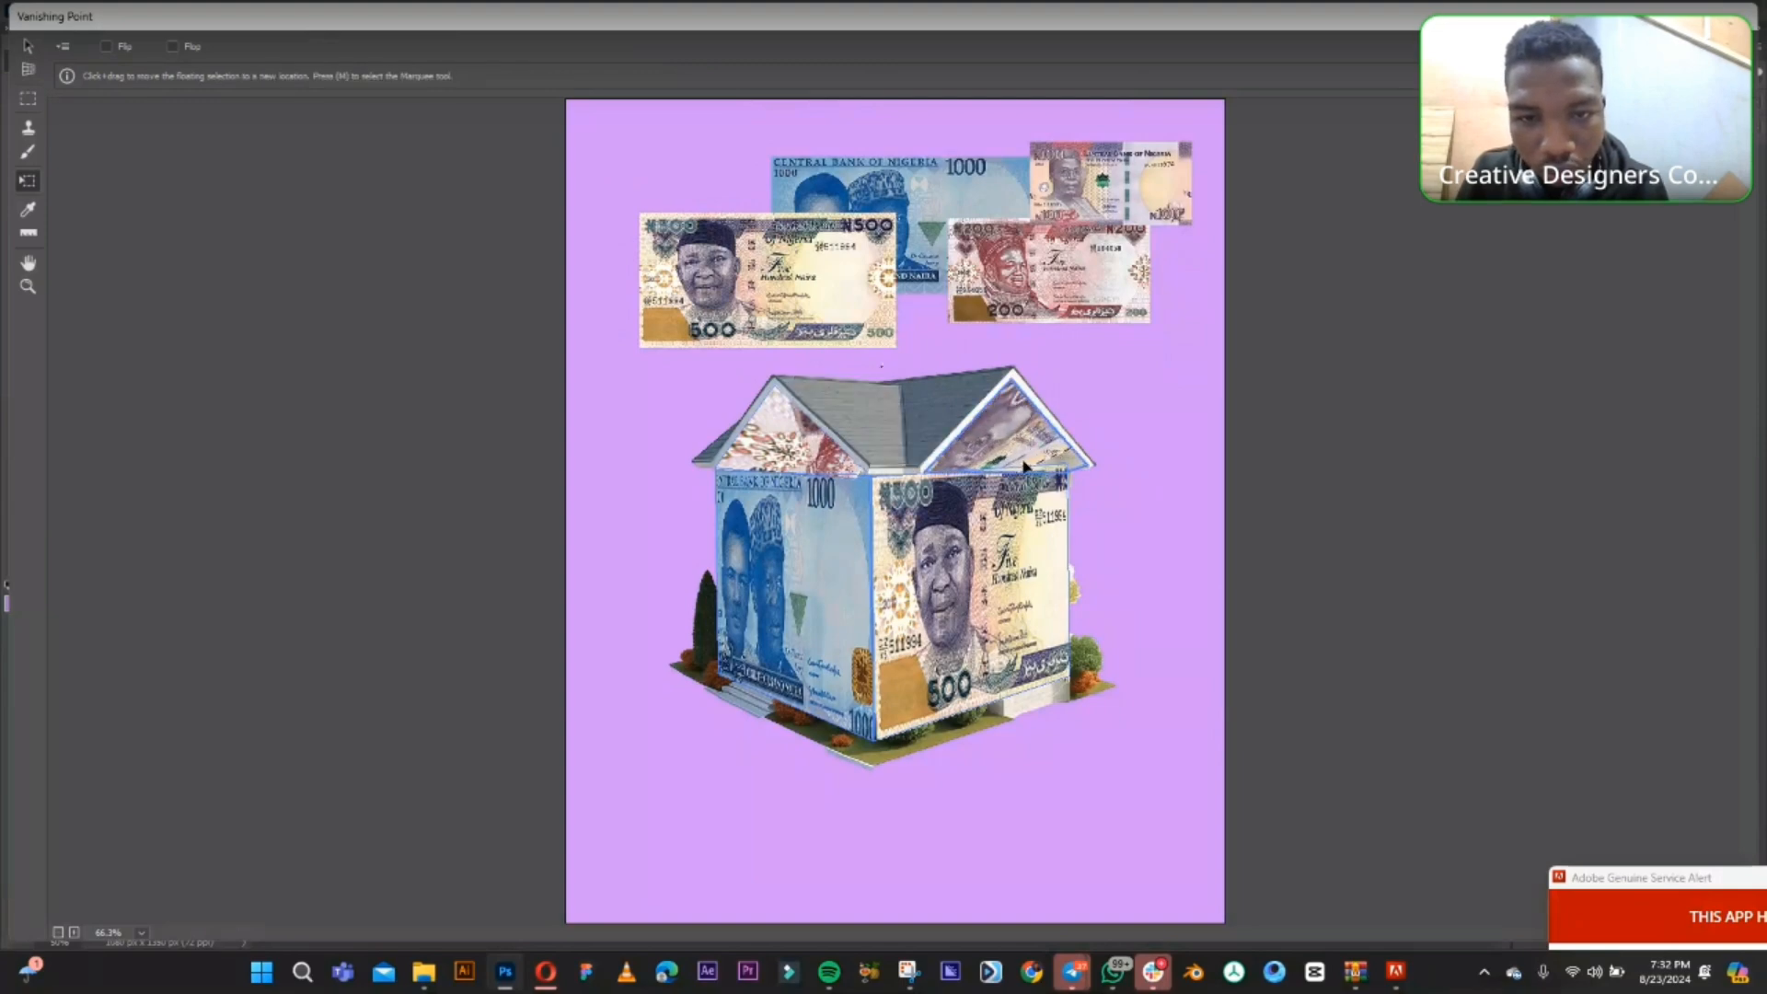
left_click_drag(1056, 447, 1004, 396)
left_click_drag(1019, 457, 1039, 357)
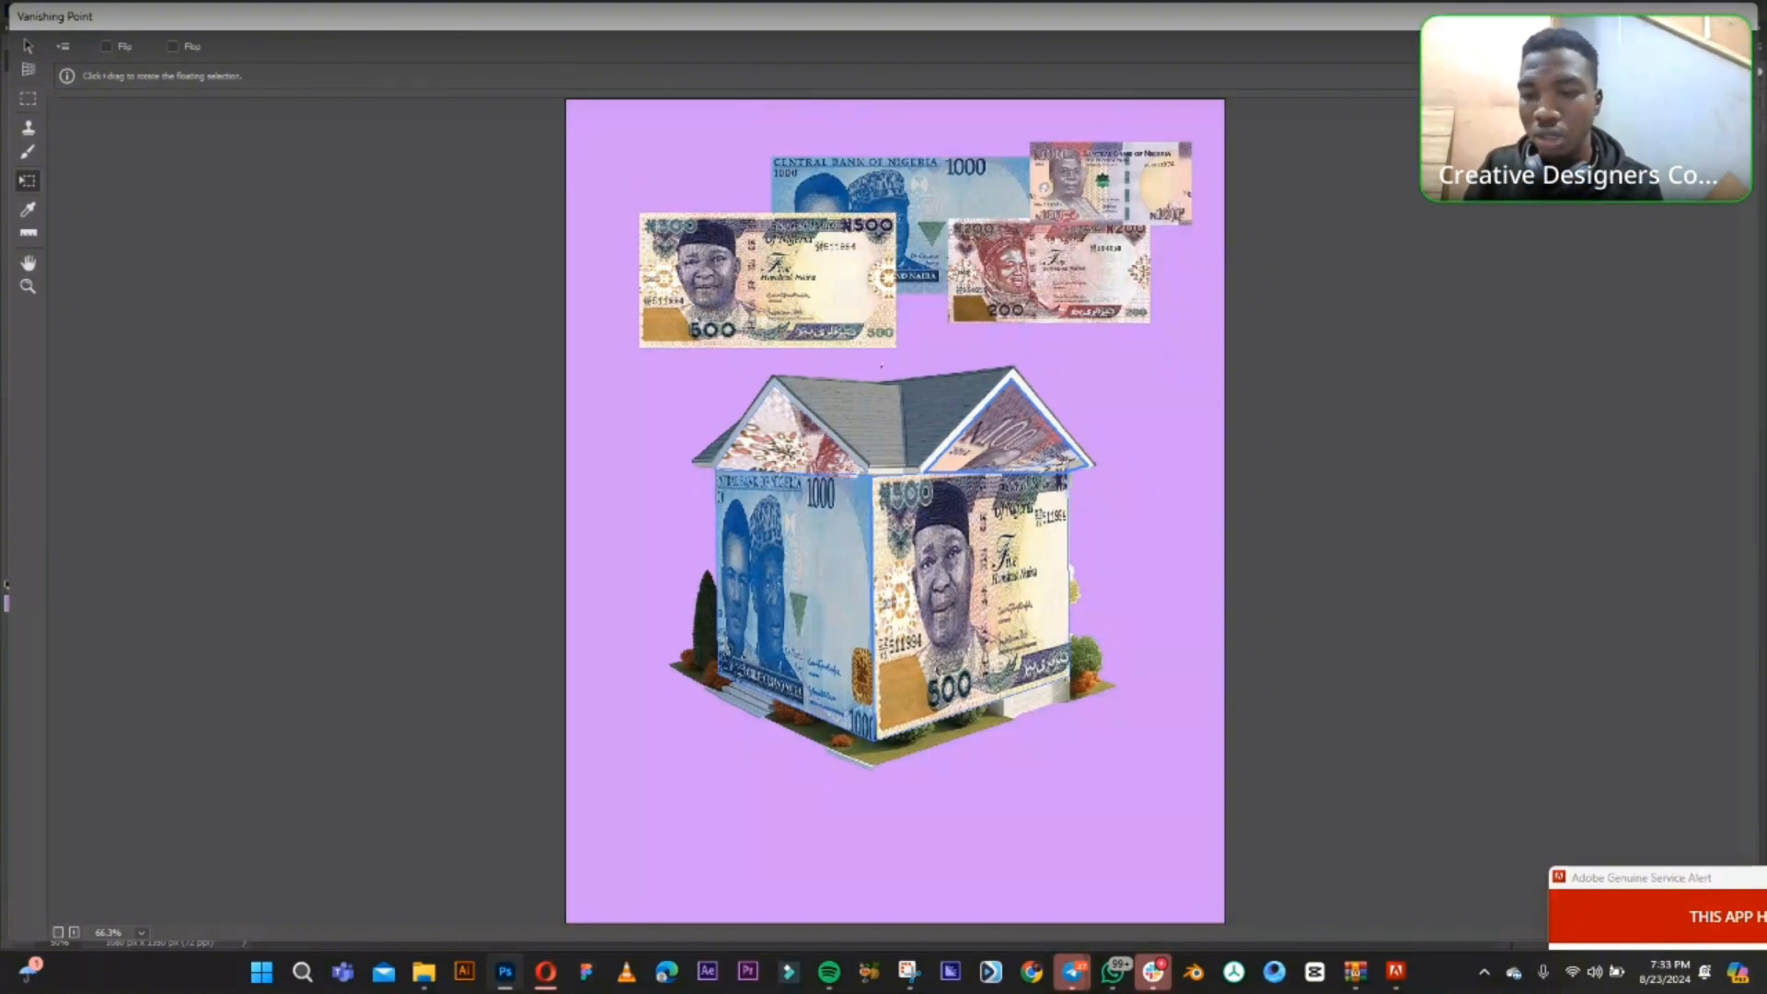
key("Return")
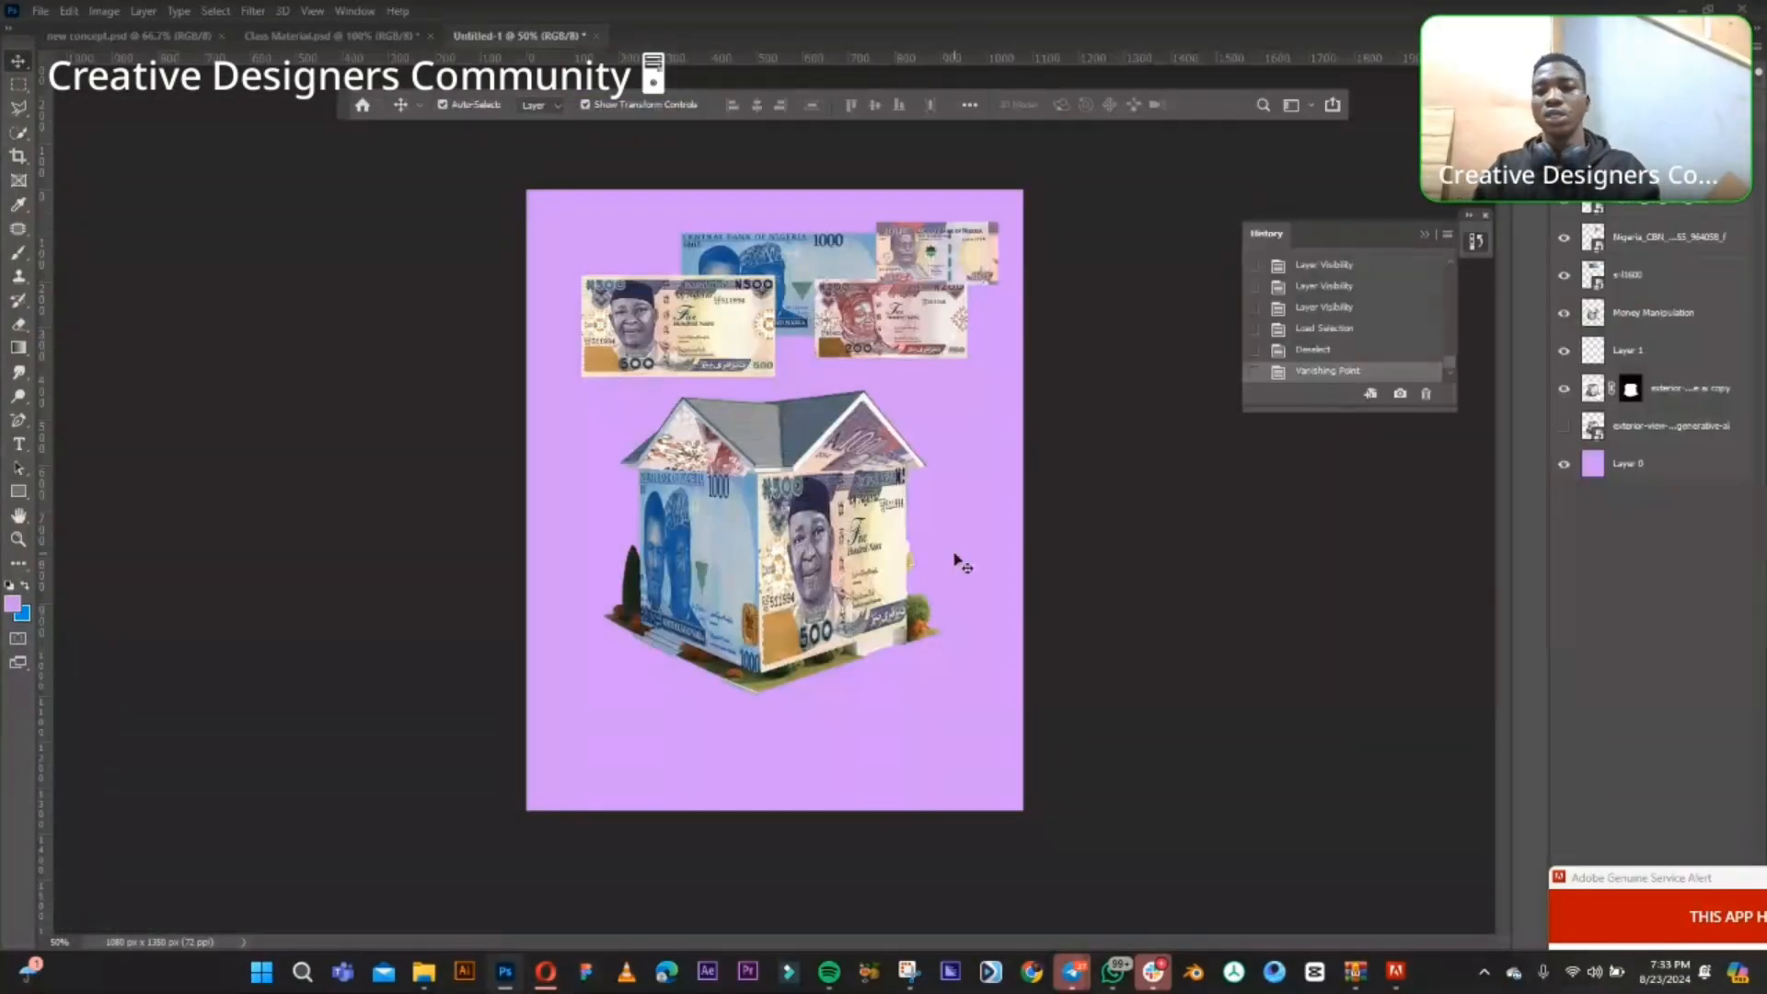
- Set the foreground colour to white, fill the background "Layer 0" with it and deselect the layer
left_click(1662, 472)
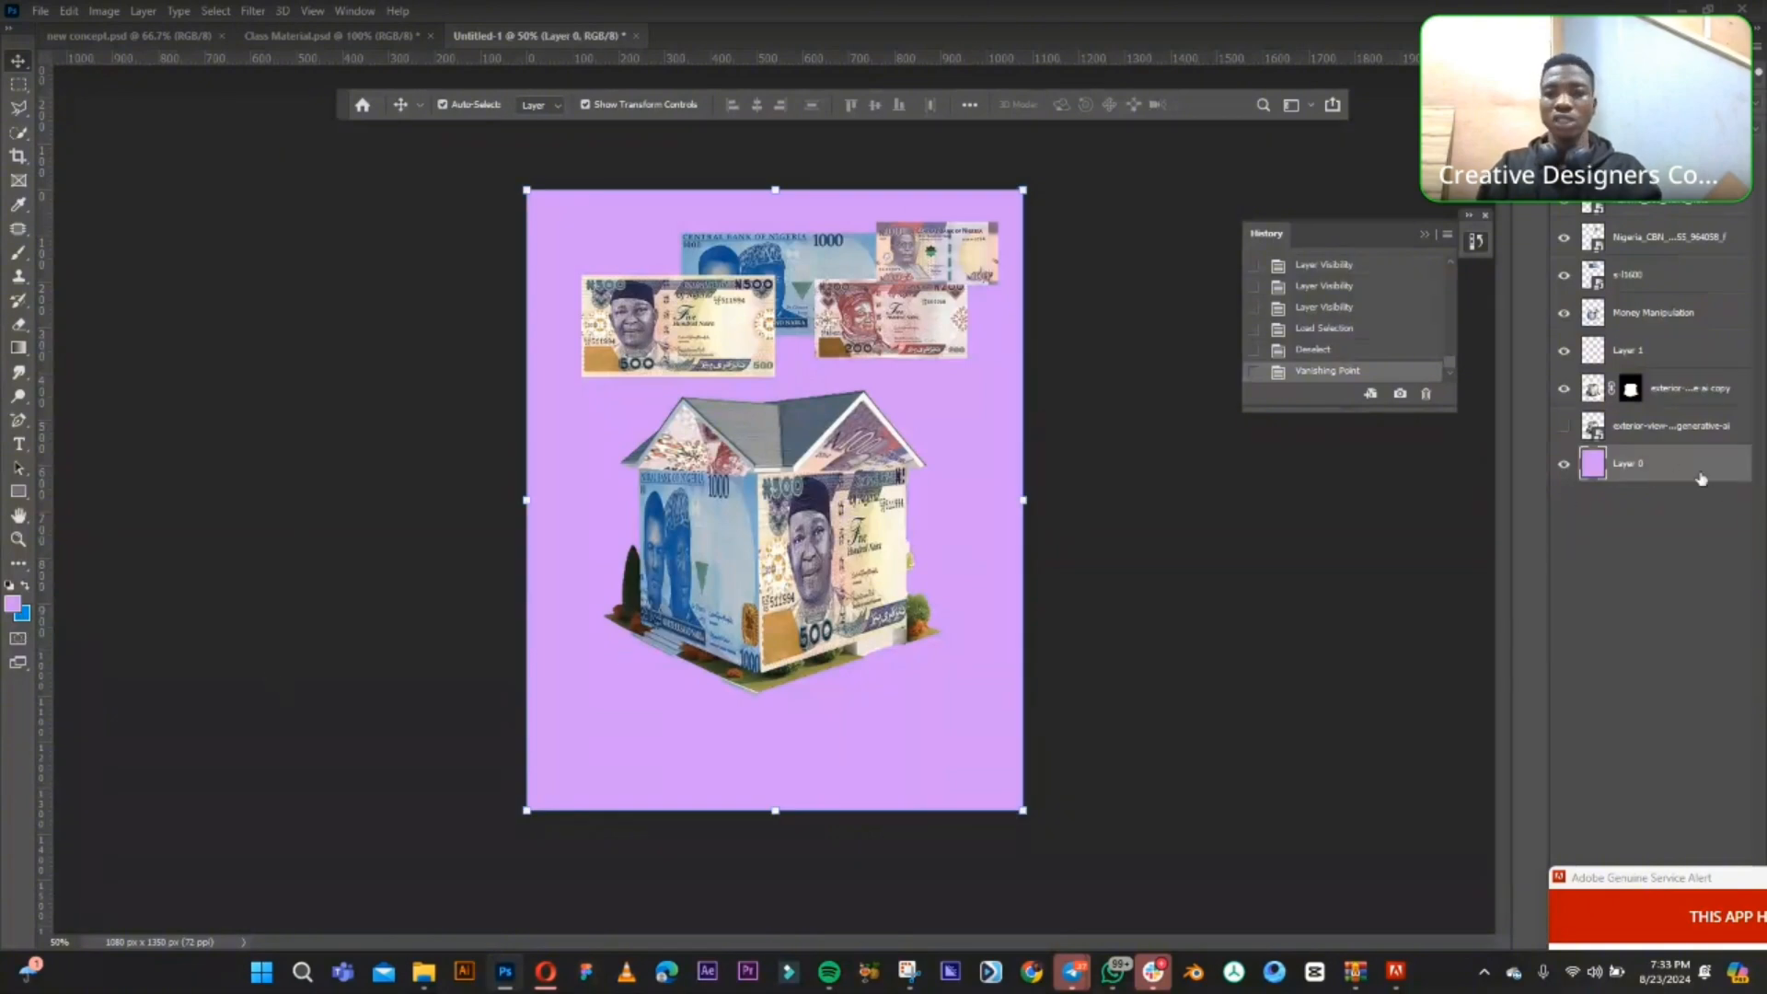
left_click(14, 610)
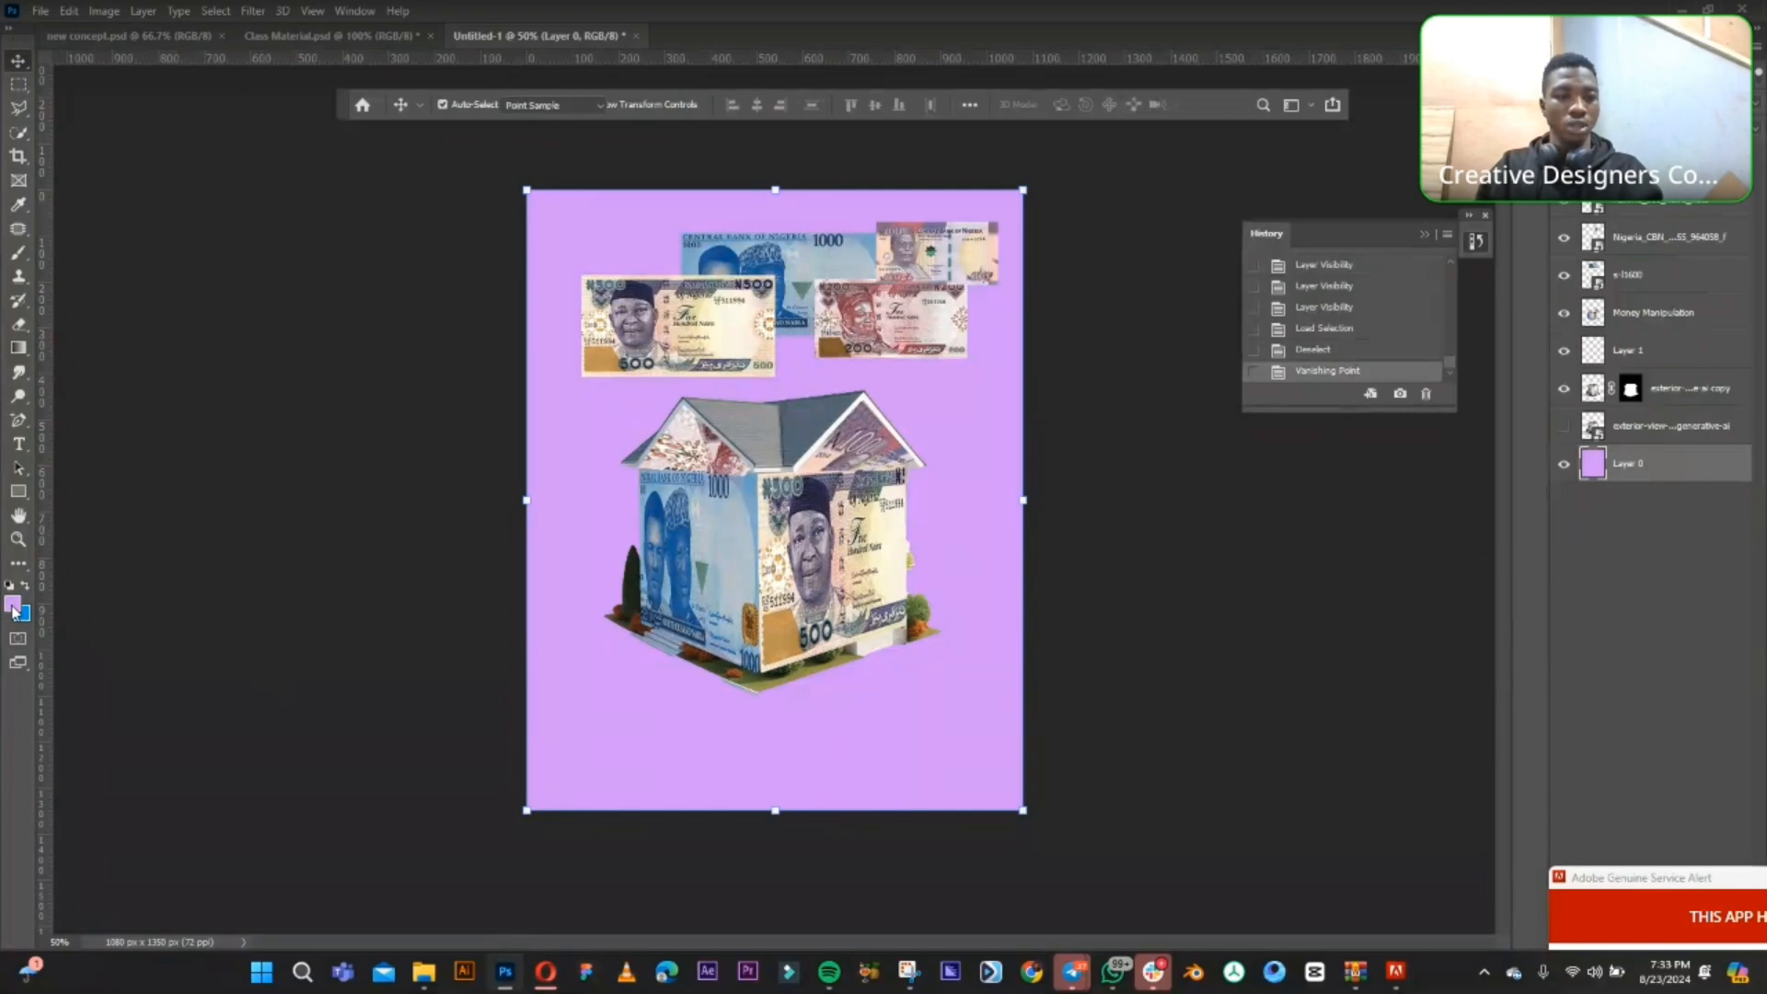
type("ffffff")
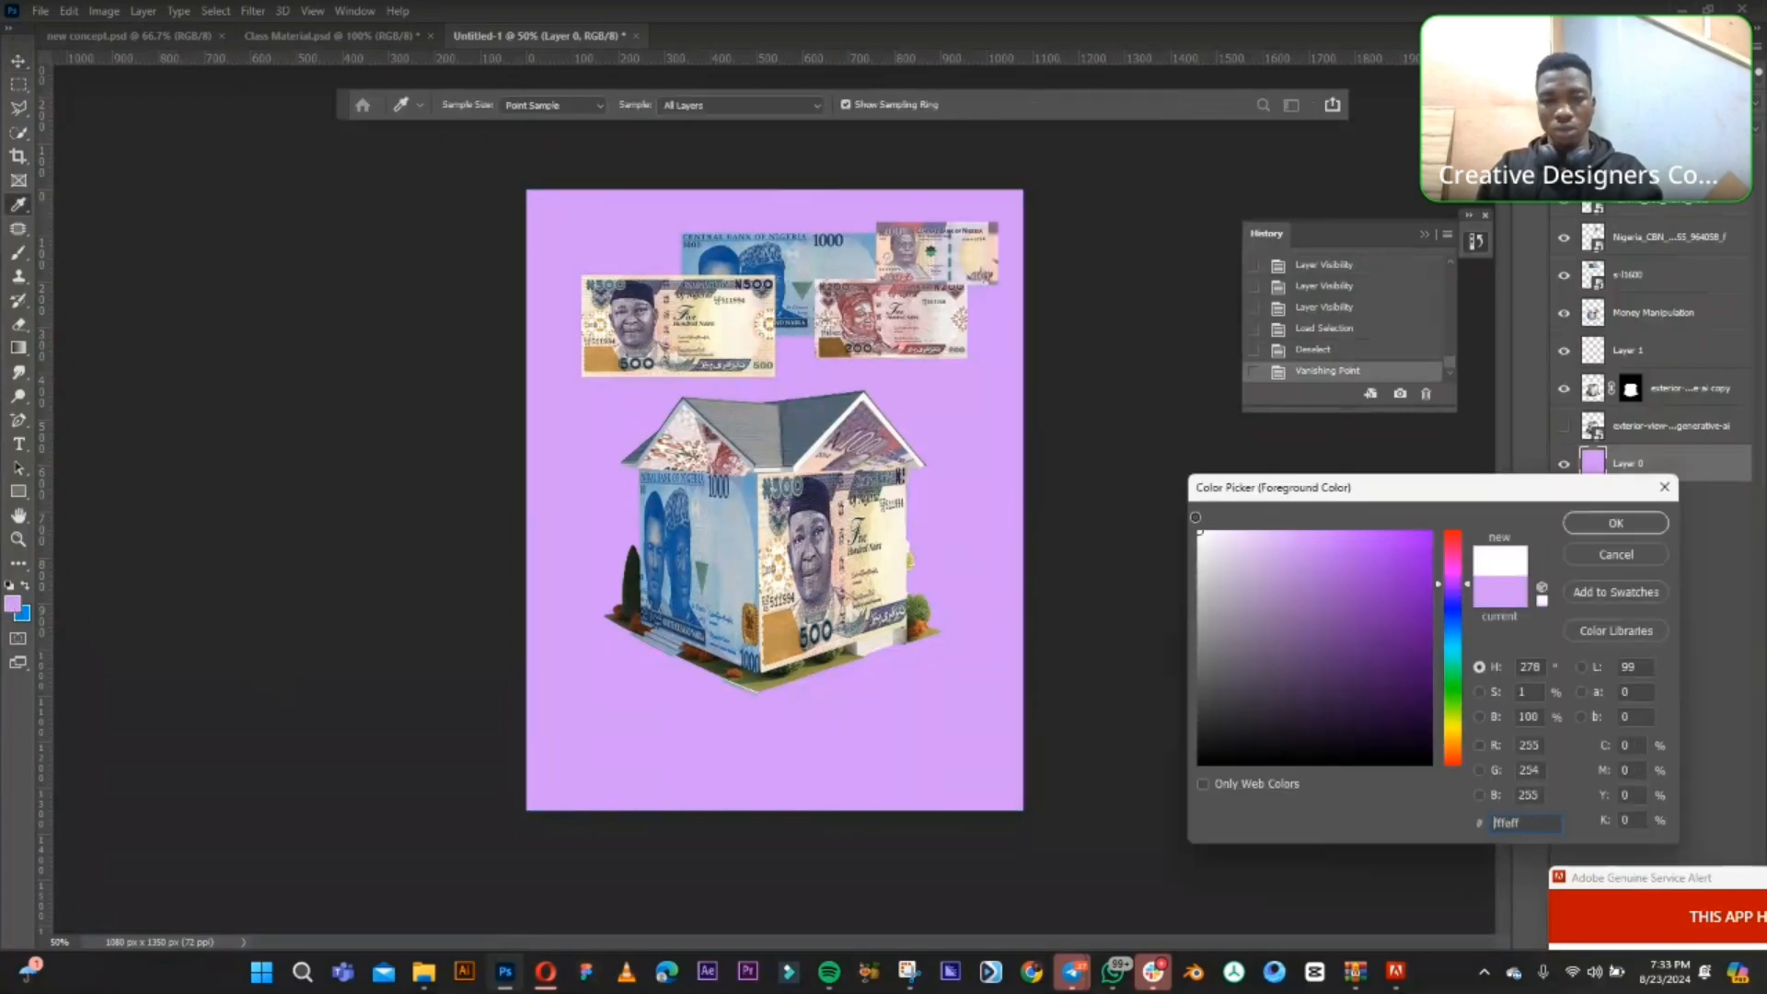
left_click(1604, 525)
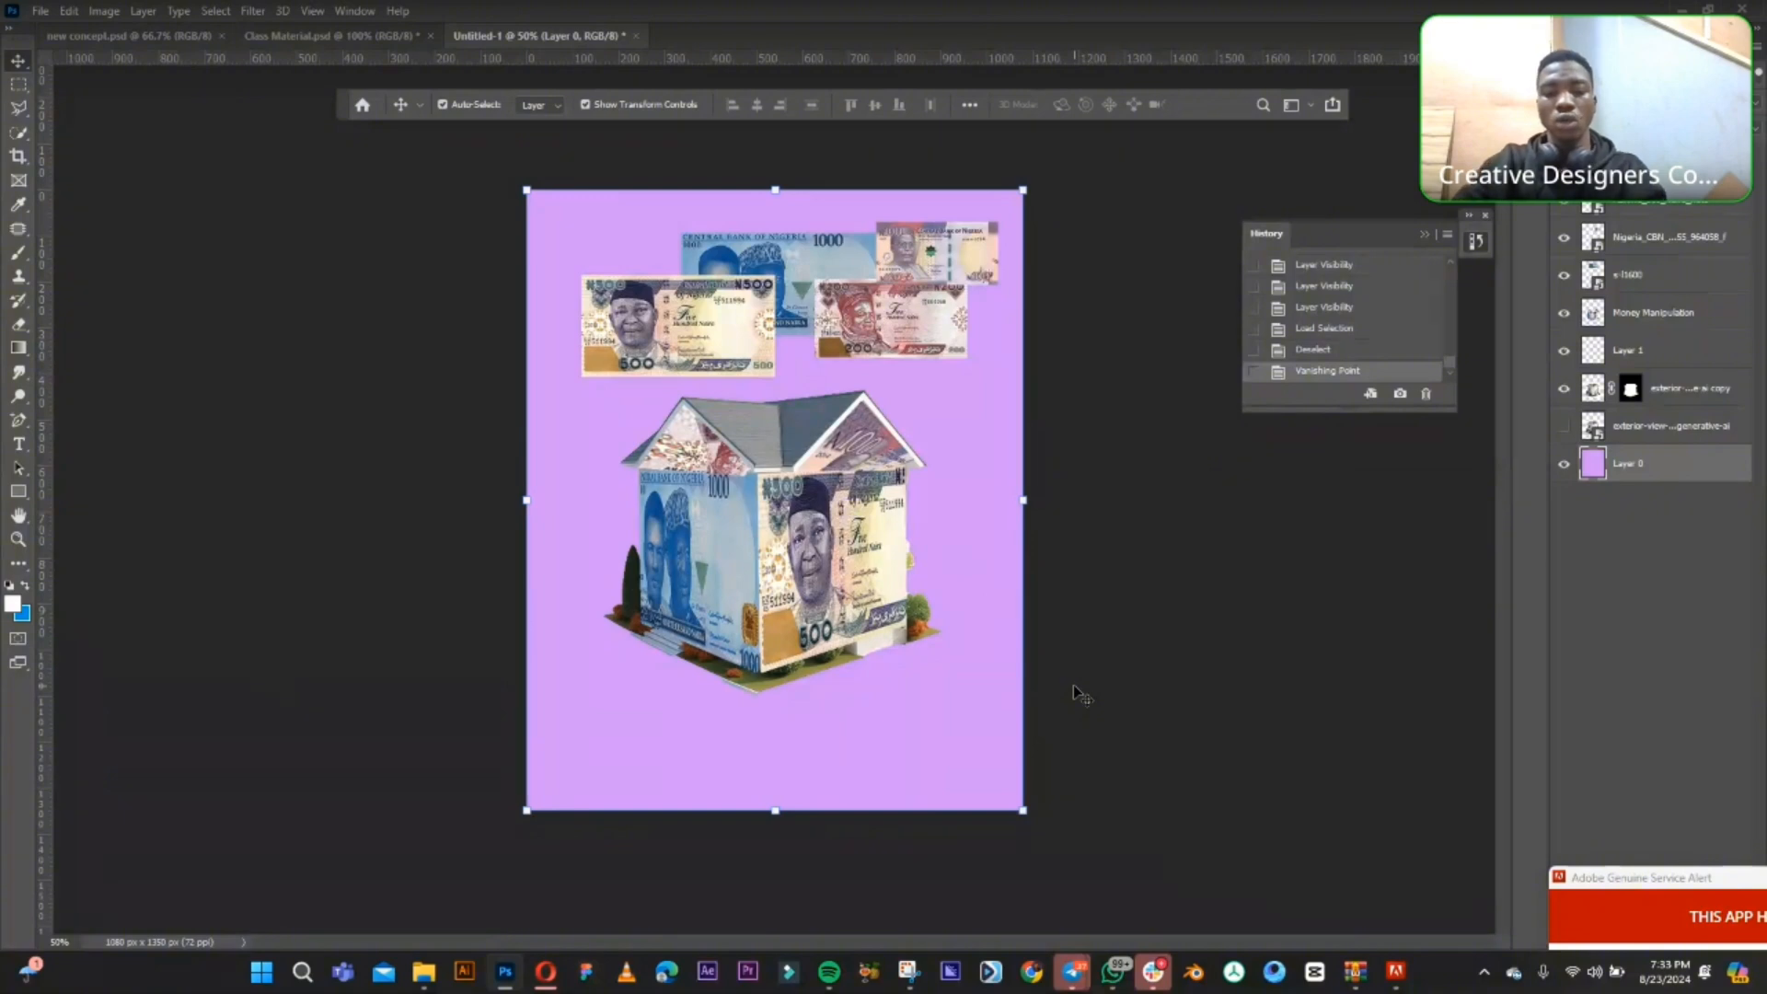
key("alt+BackSpace")
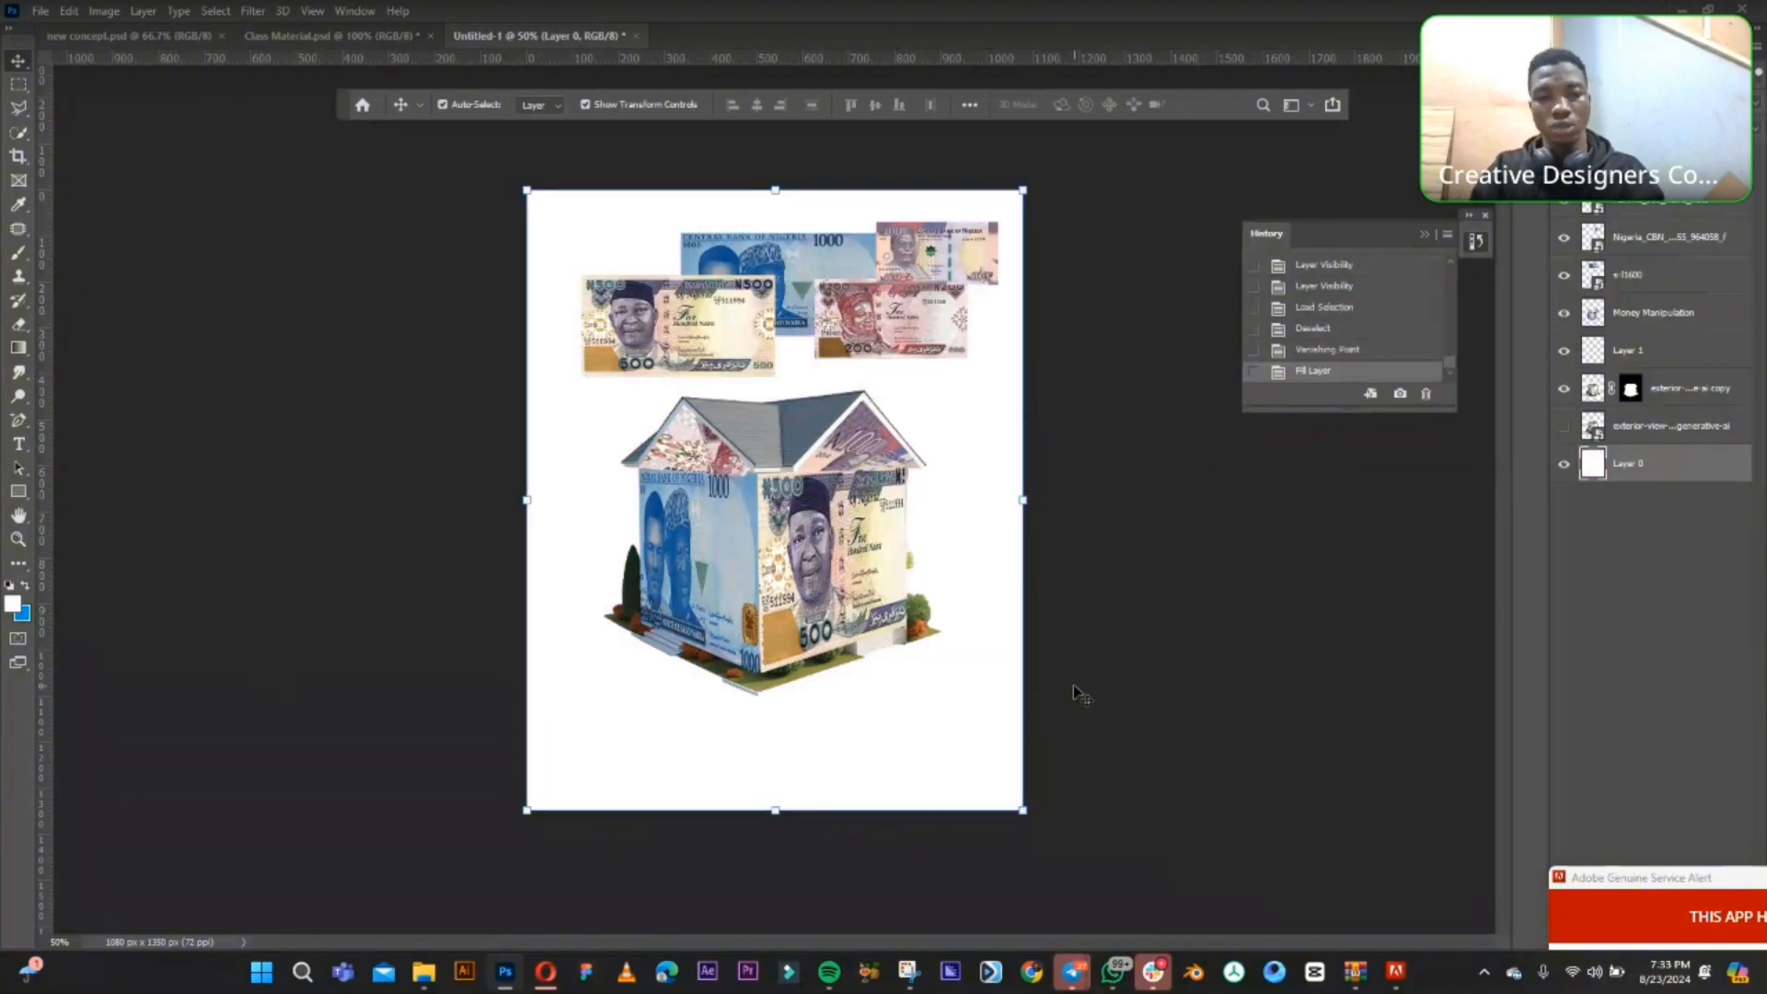
left_click(1109, 572)
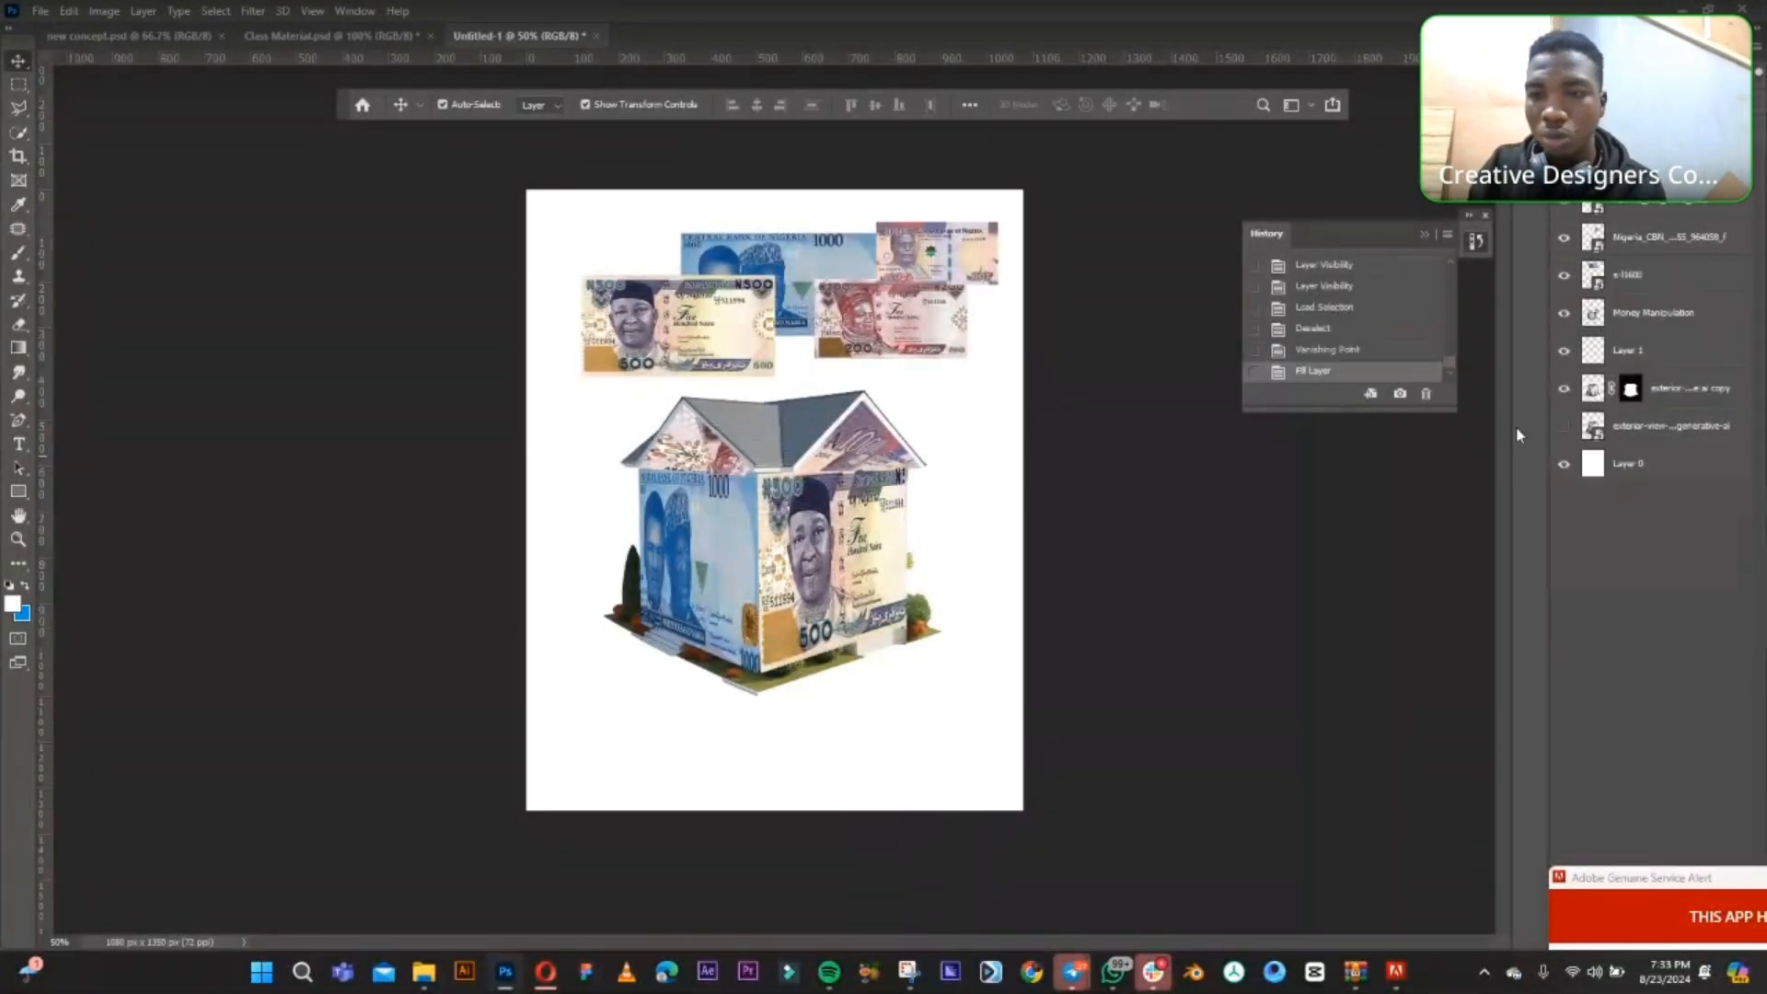
- Toggle the masked house copy layer's visibility to inspect the banknotes on the walls and gables
left_click(1565, 391)
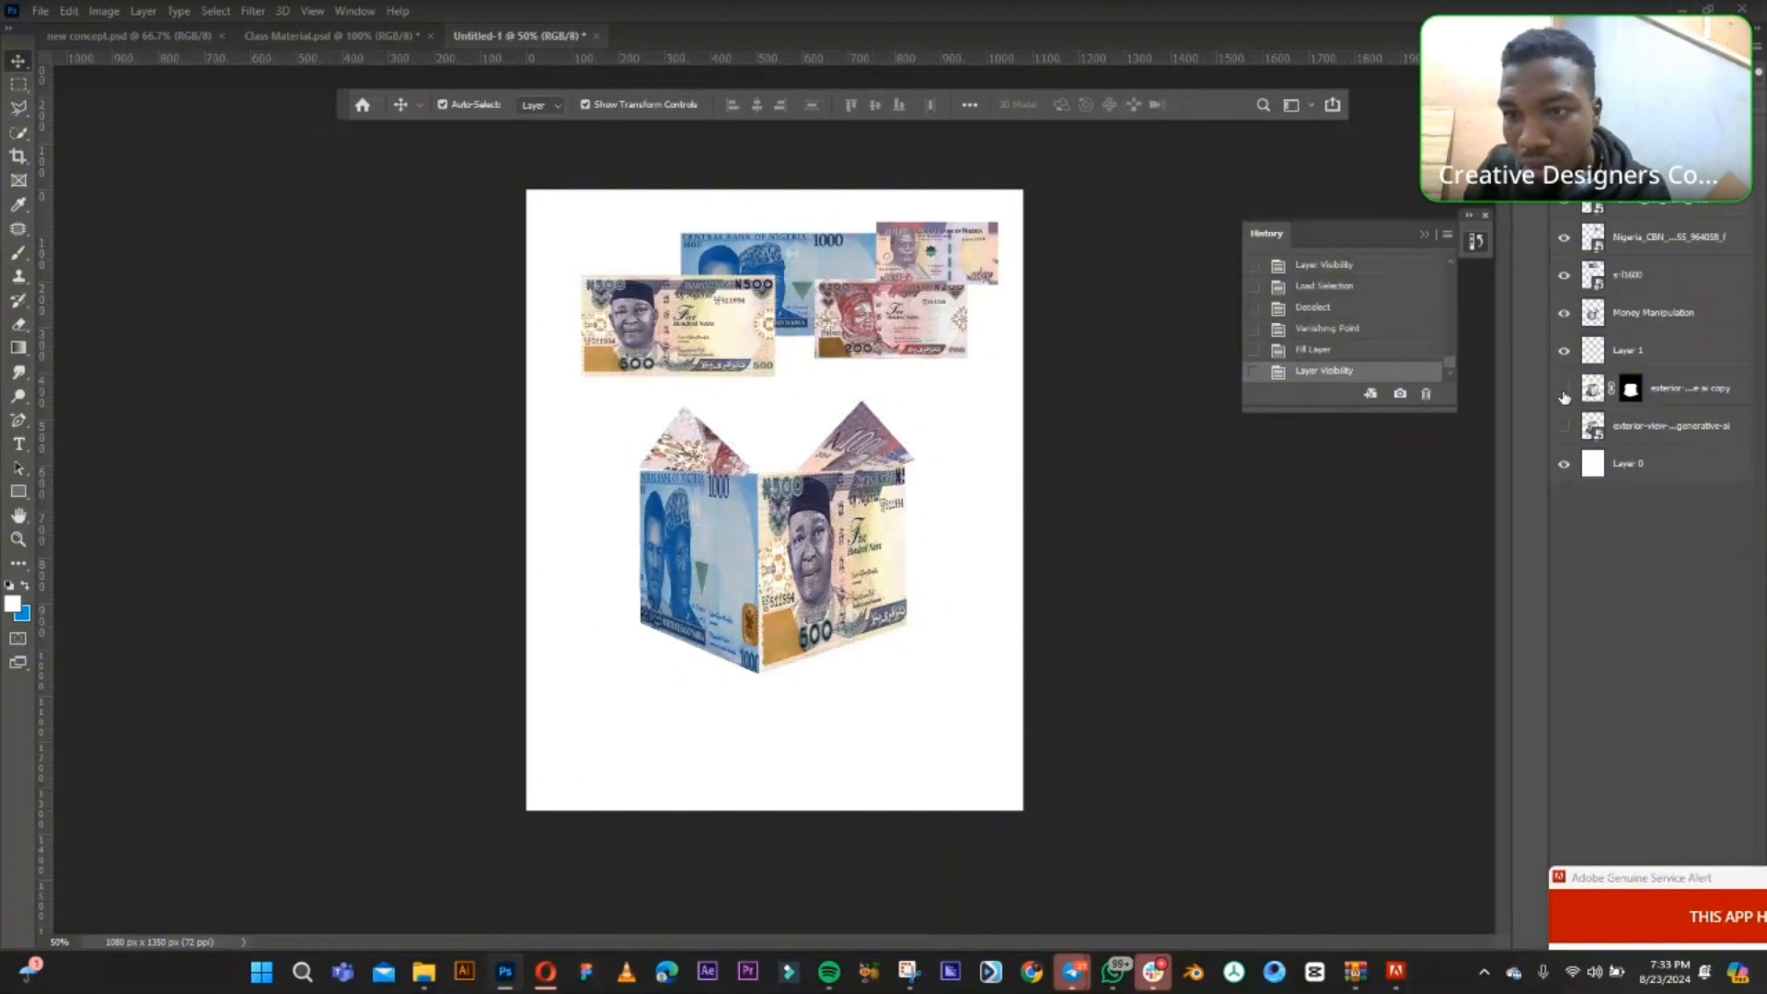
left_click(1565, 391)
left_click(1565, 391)
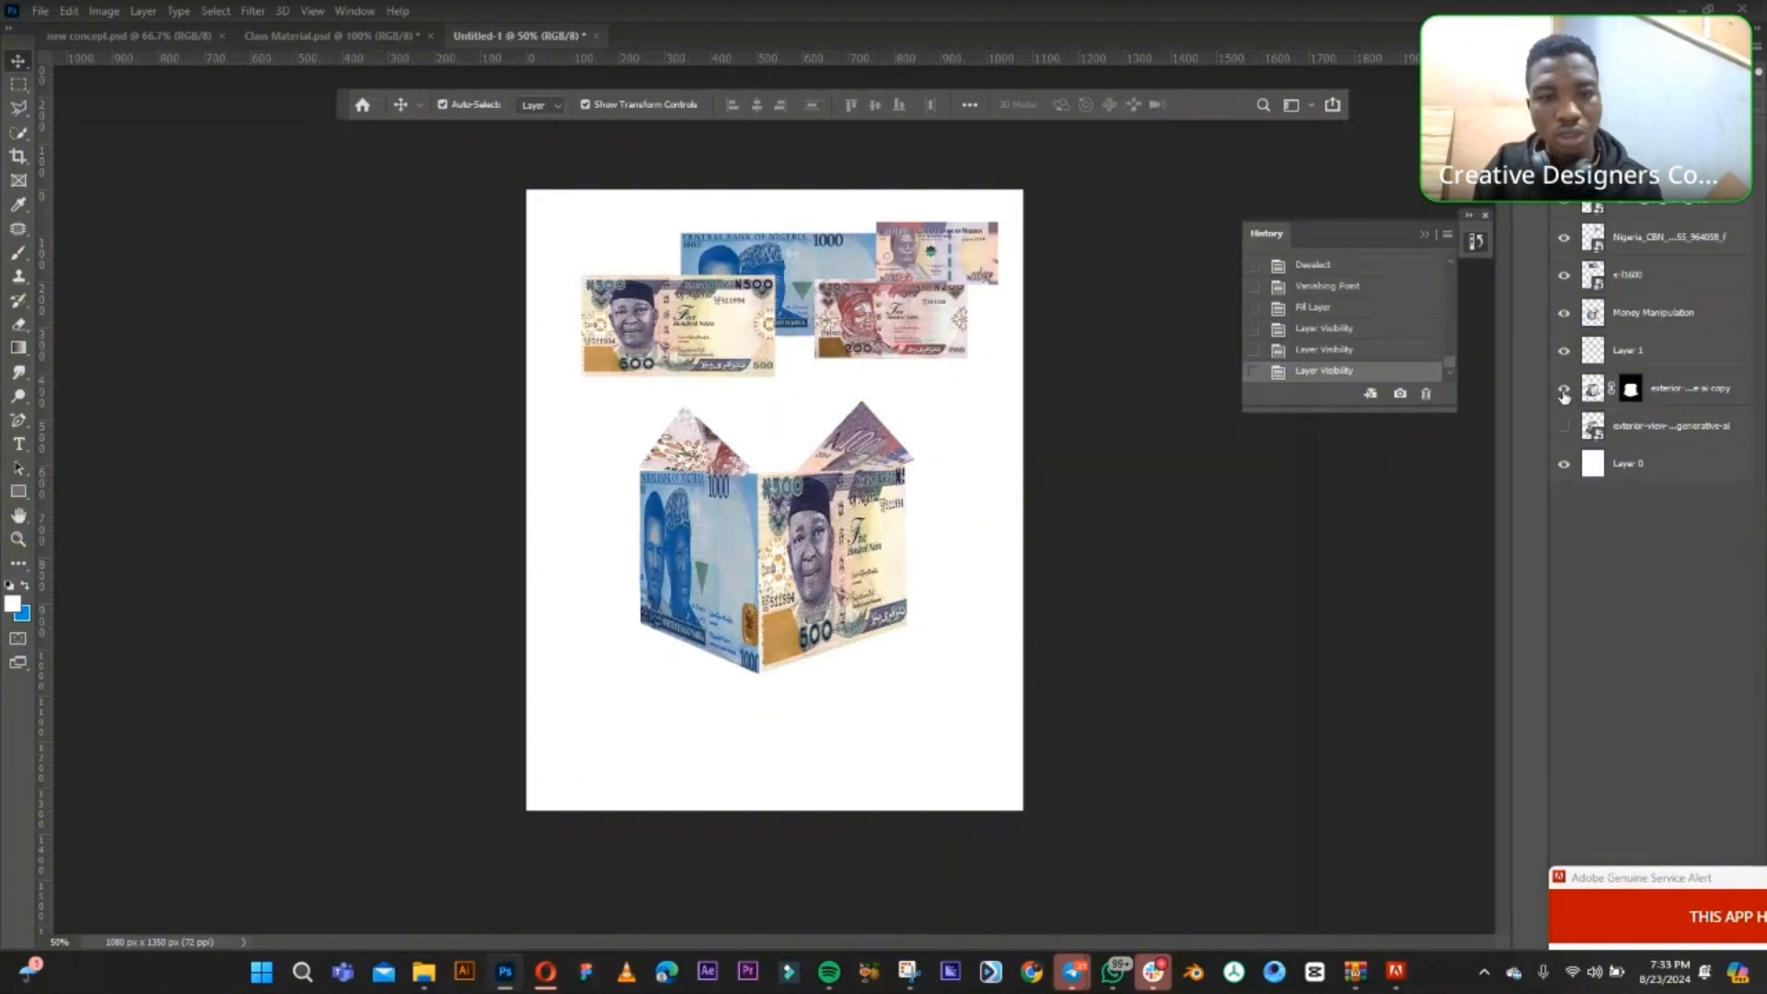
left_click(1565, 391)
left_click(1565, 391)
left_click(1565, 391)
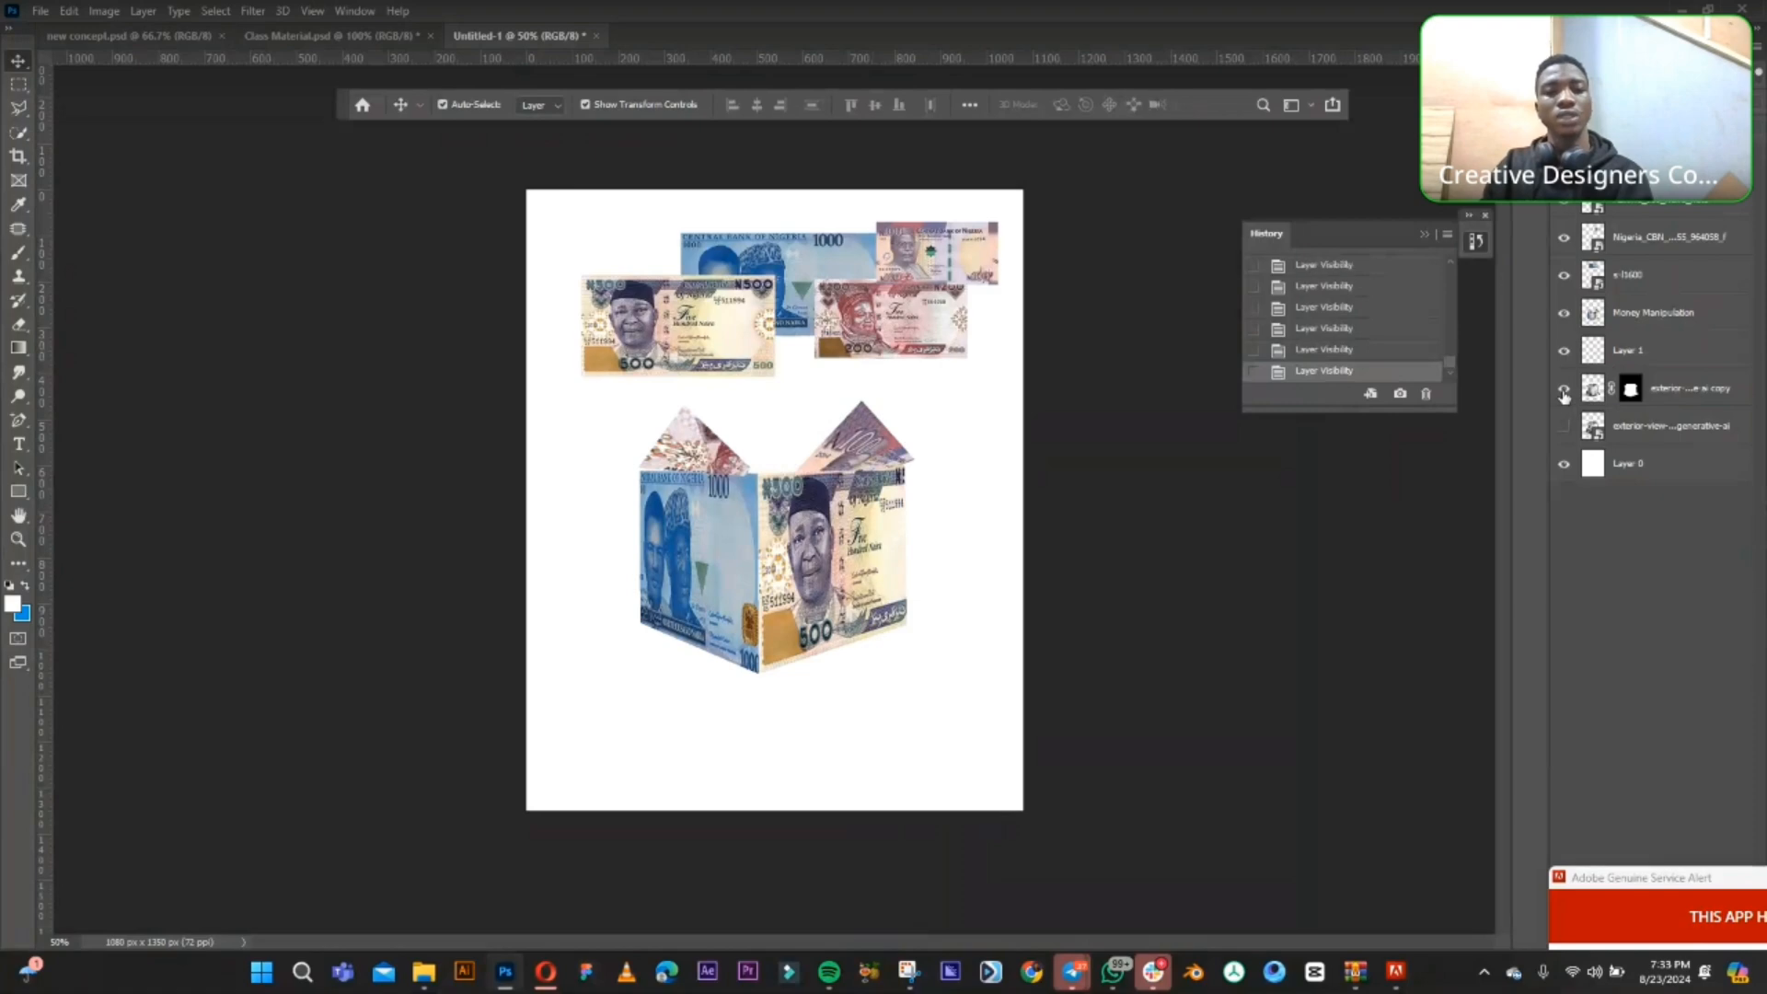
- Group the source banknote layers above the "Money Manipulation" layer and hide the group
left_click(690, 318)
left_click(1633, 274, "shift")
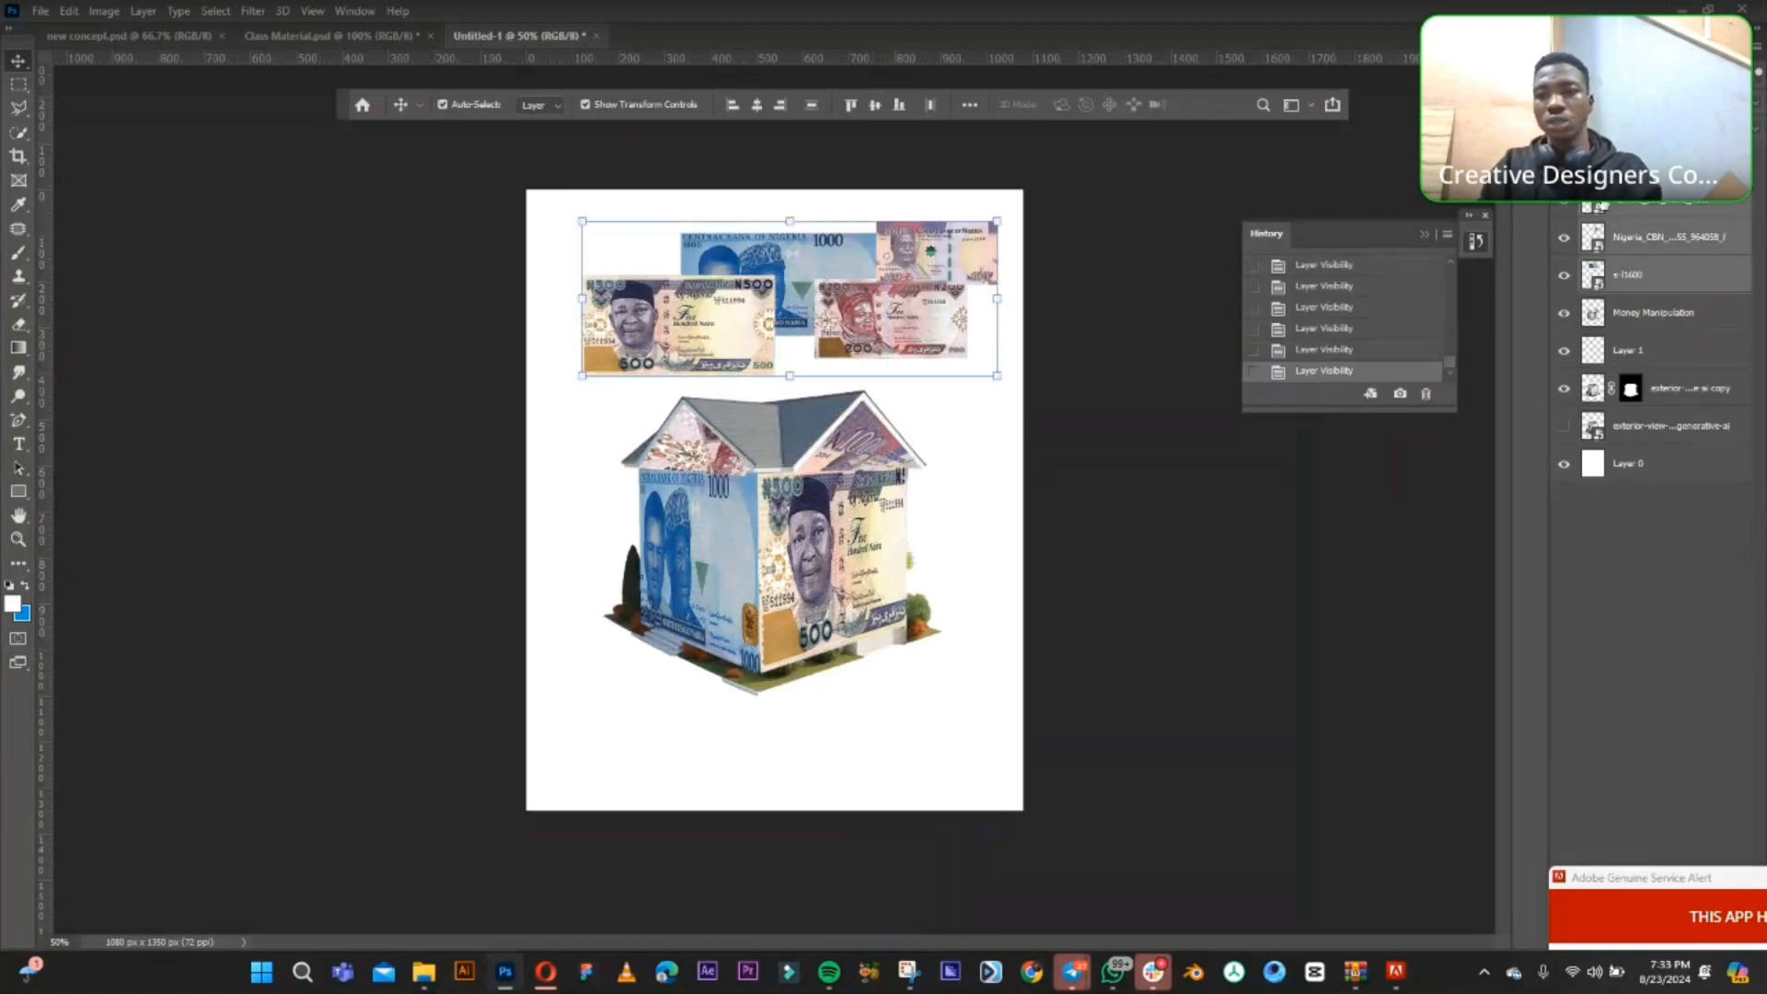
key("ctrl+g")
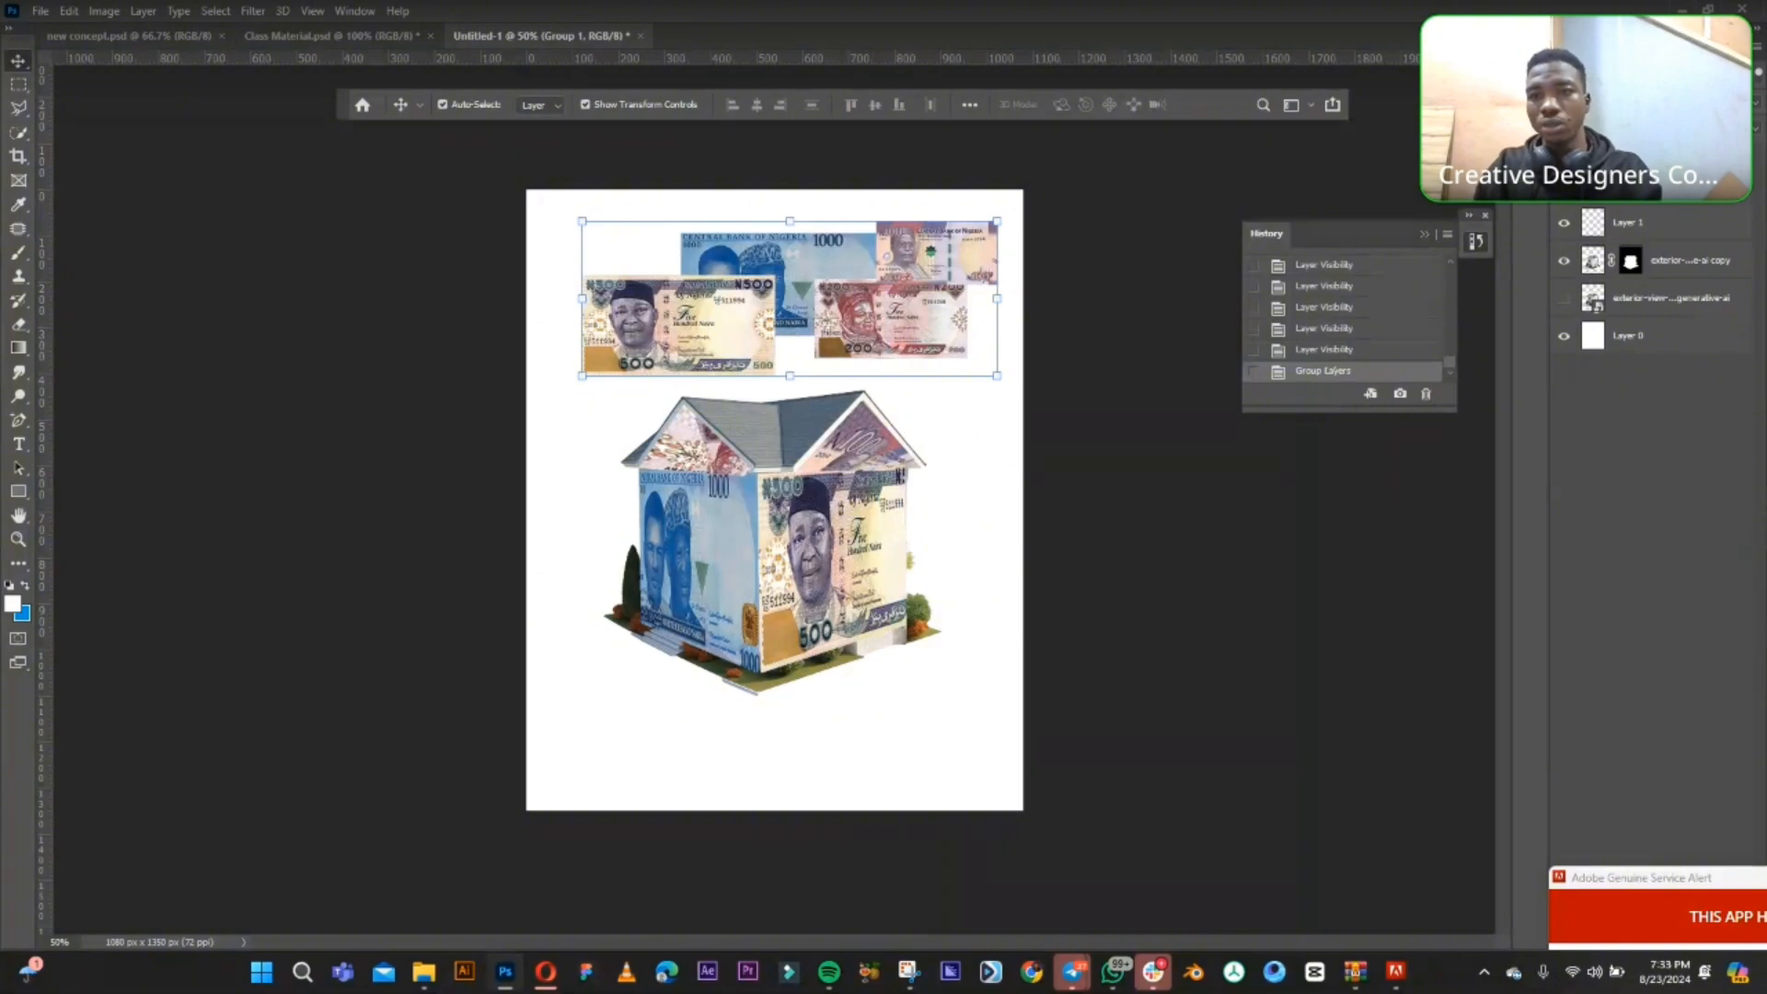
left_click(1564, 155)
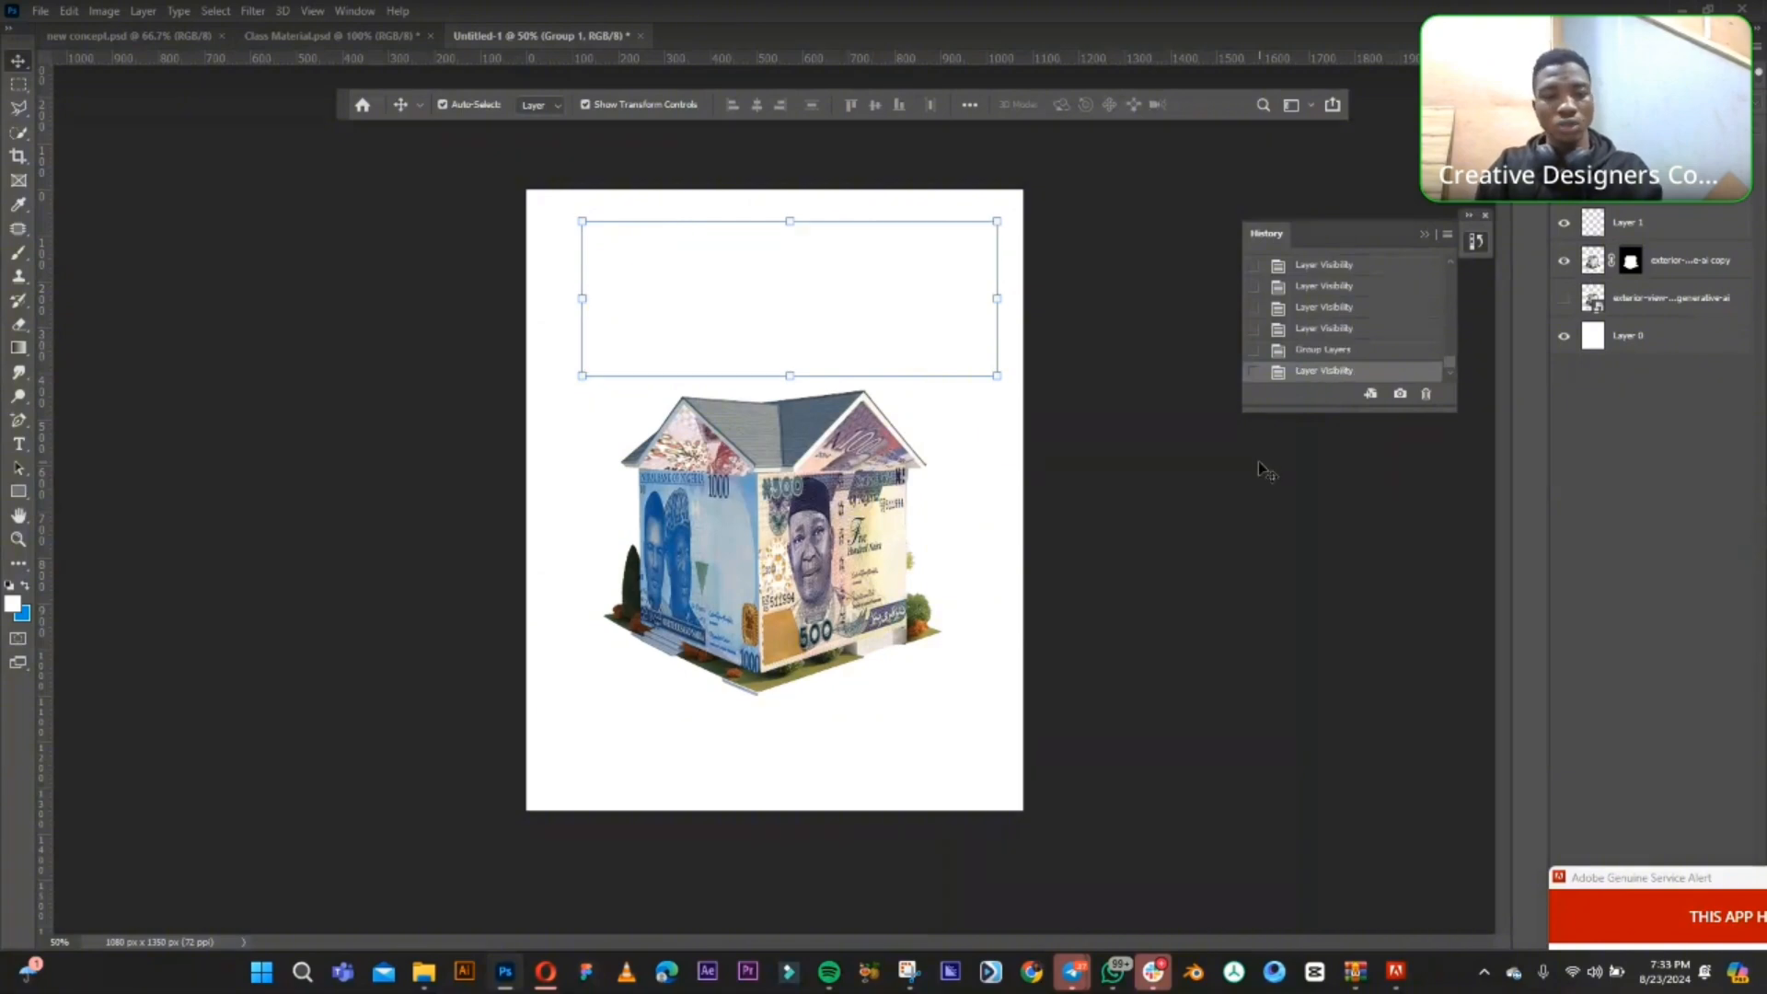
left_click(1263, 465)
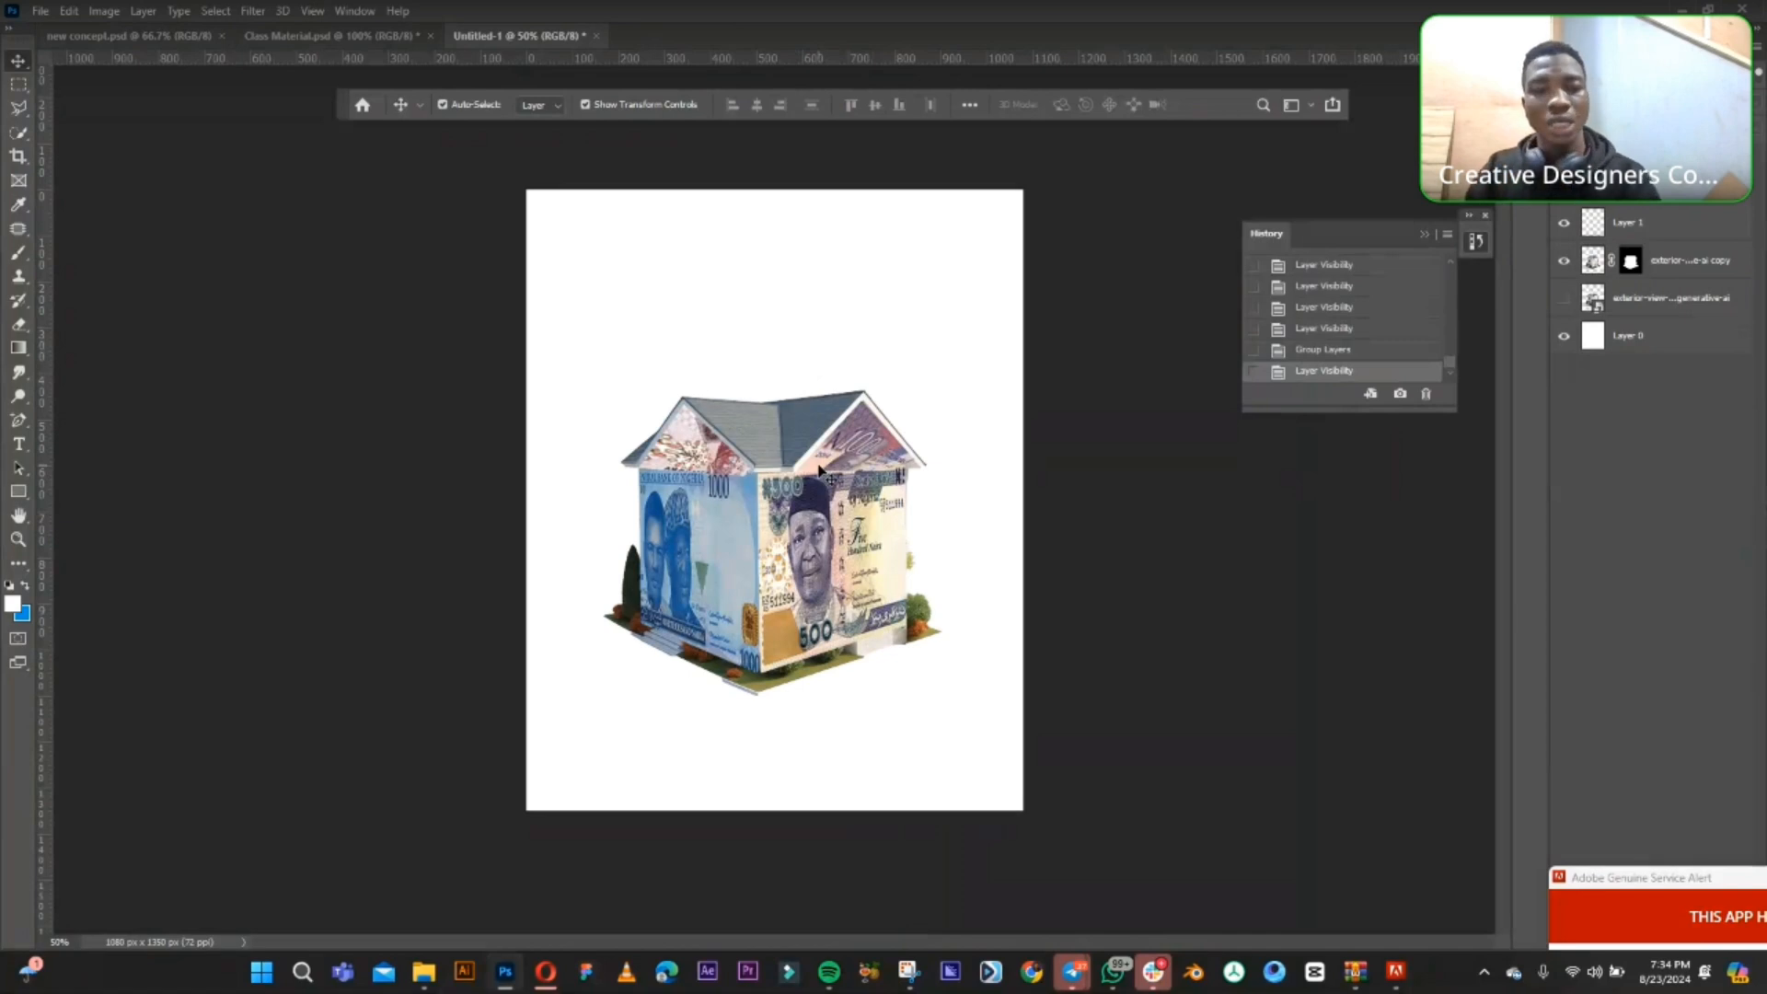
- Open the masked house copy layer's mask in Select and Mask
left_click(787, 440)
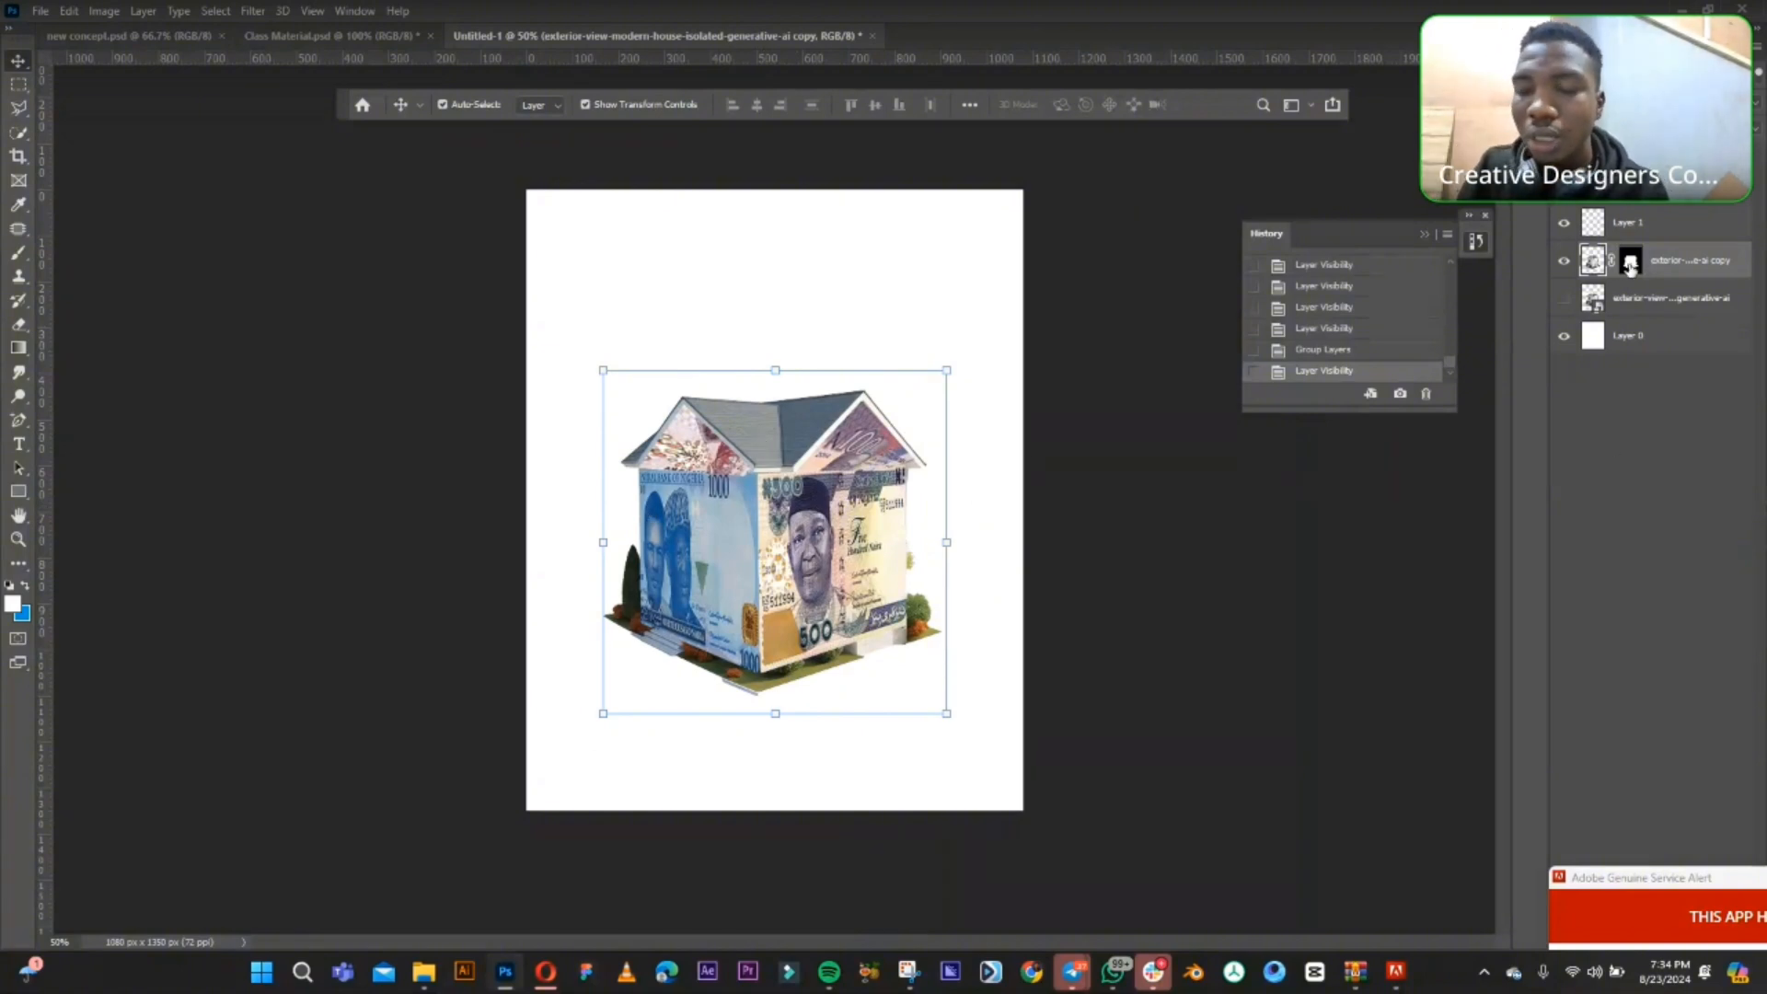
double_click(1630, 264)
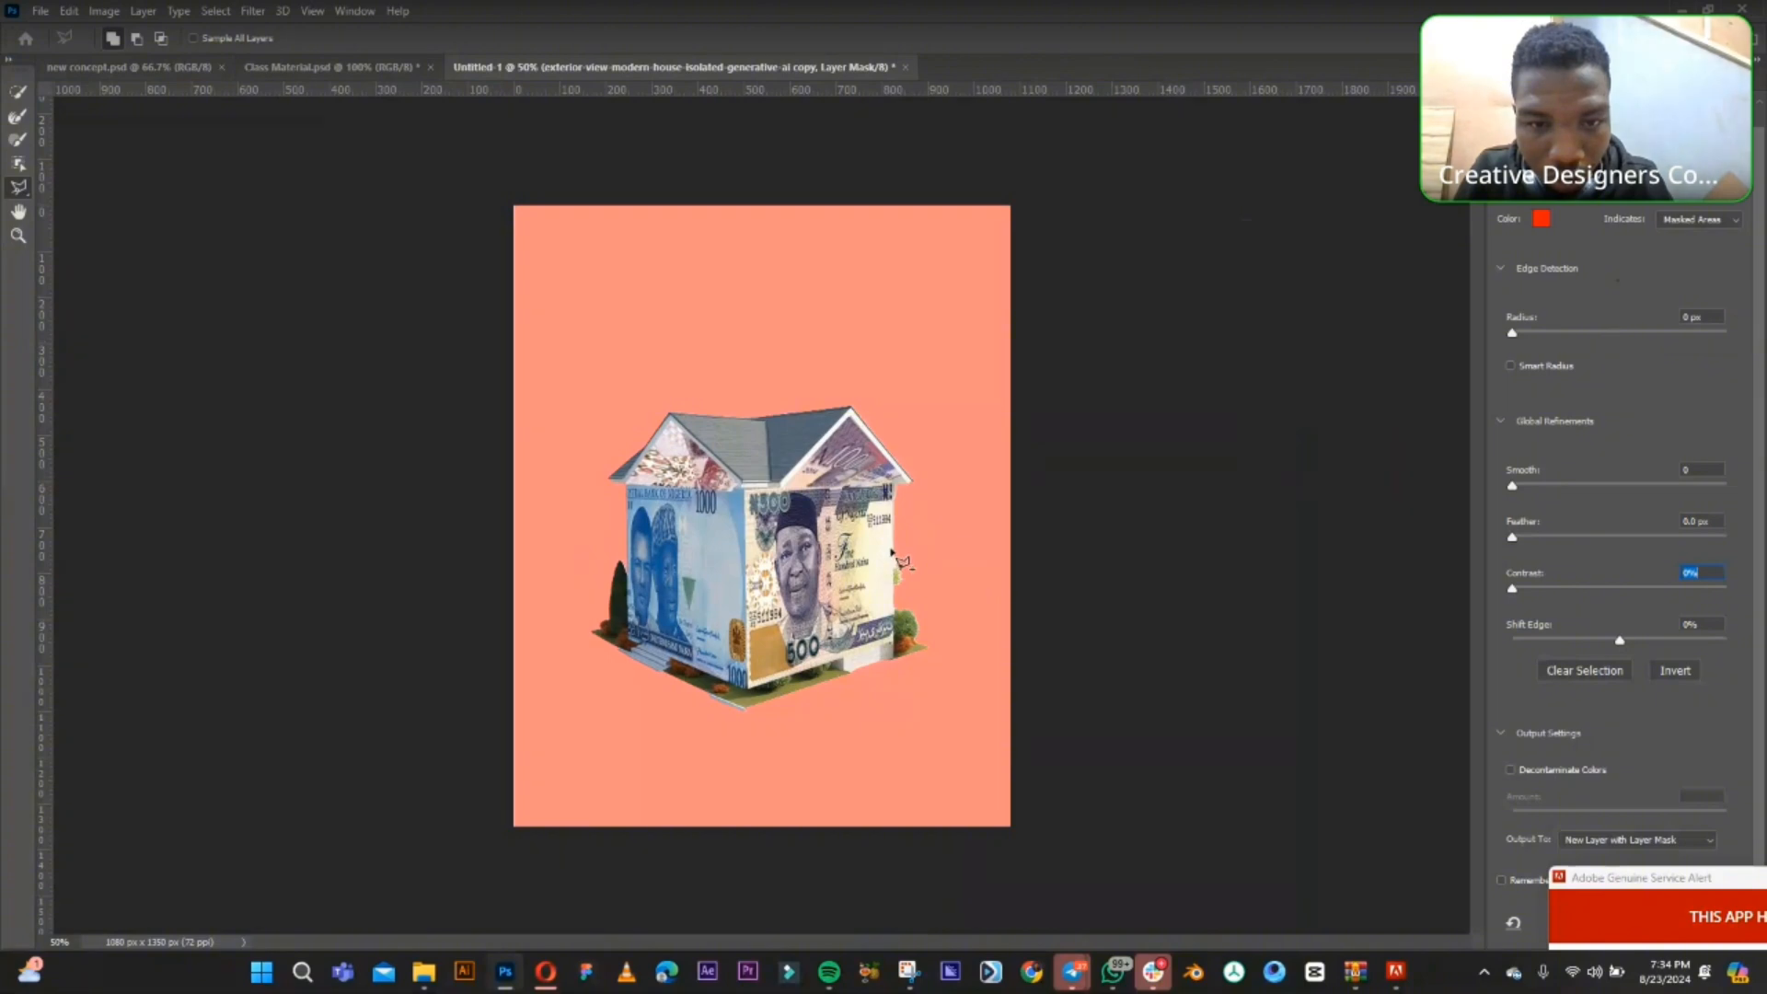
- Try outlining the shrubs beside the house's right wall with the Polygonal Lasso in add mode, and undo the outline
left_click(890, 548)
left_click(911, 643)
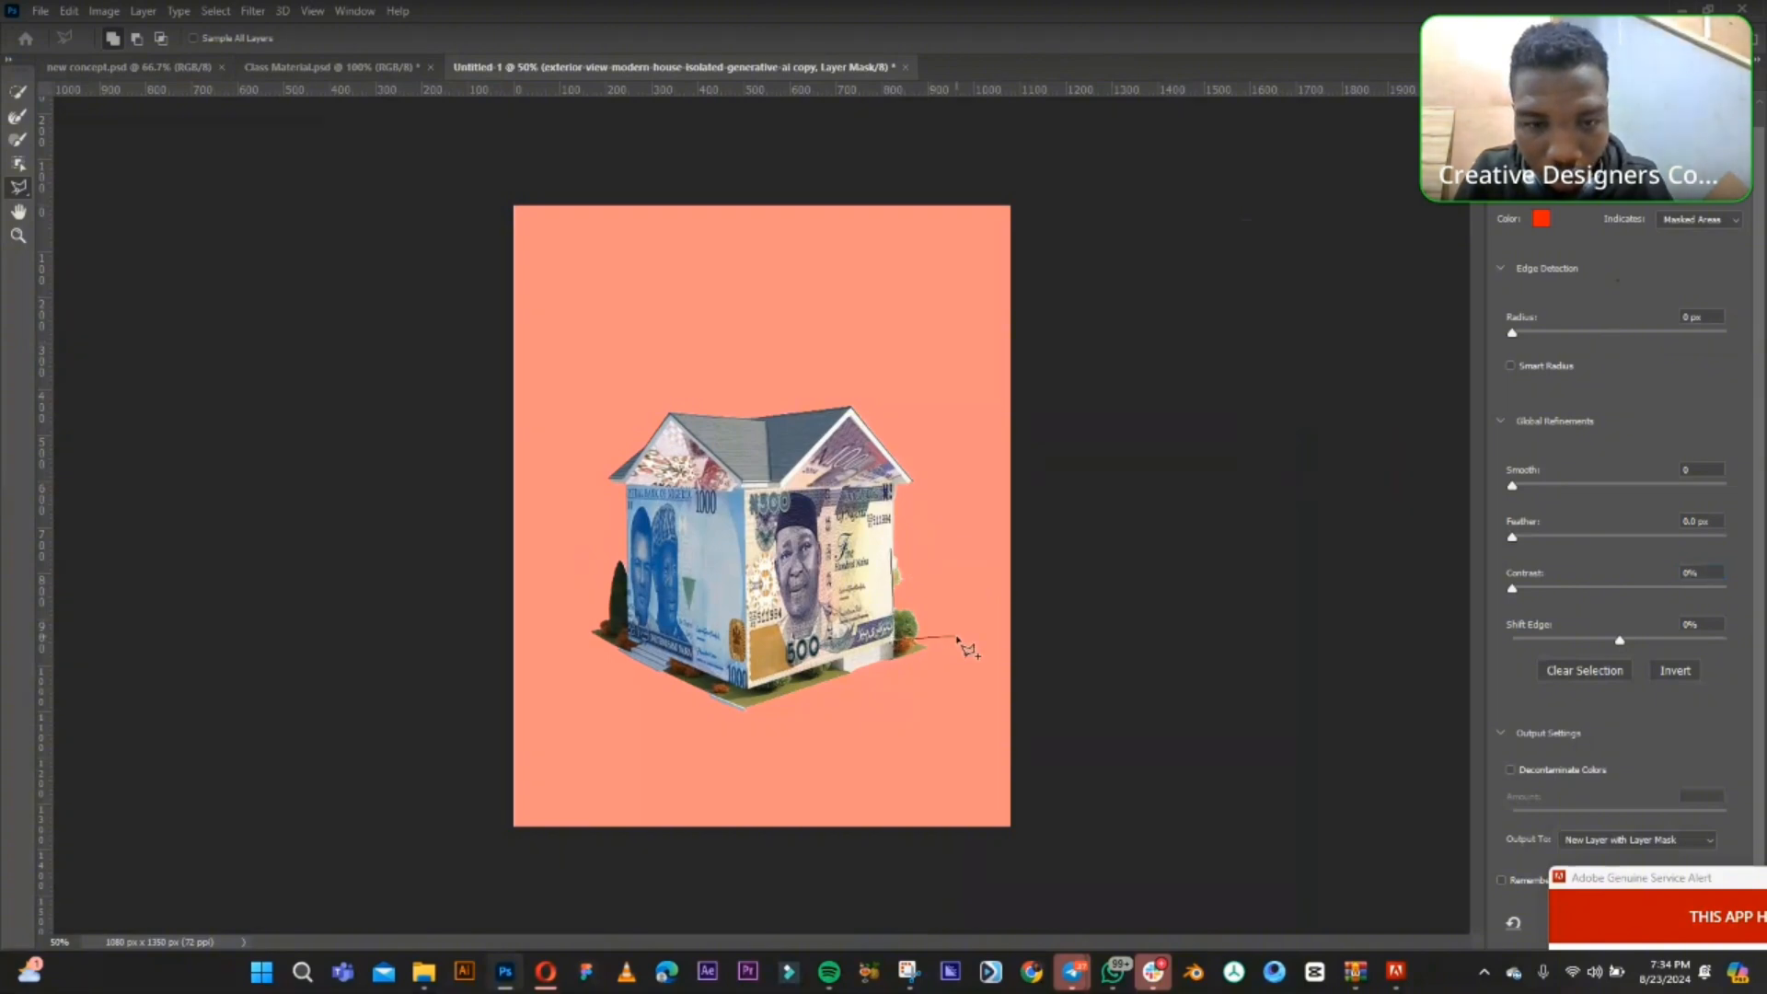
left_click(957, 636)
left_click(893, 552)
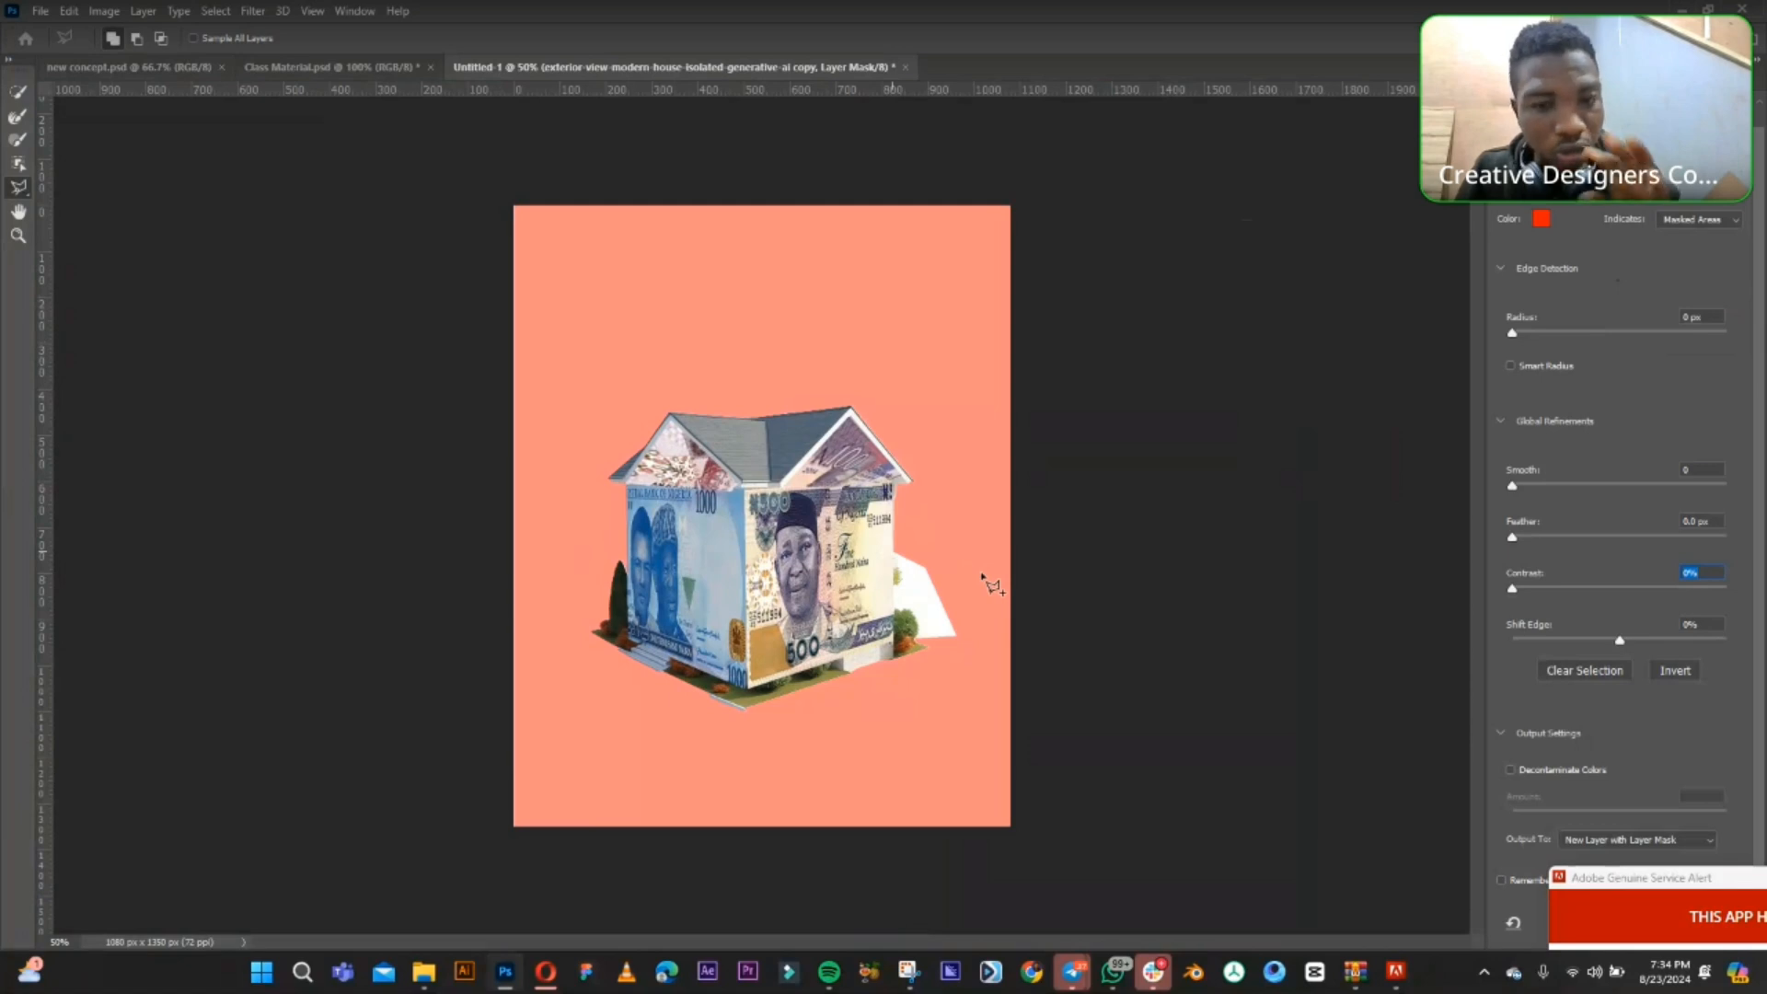
key("ctrl+z")
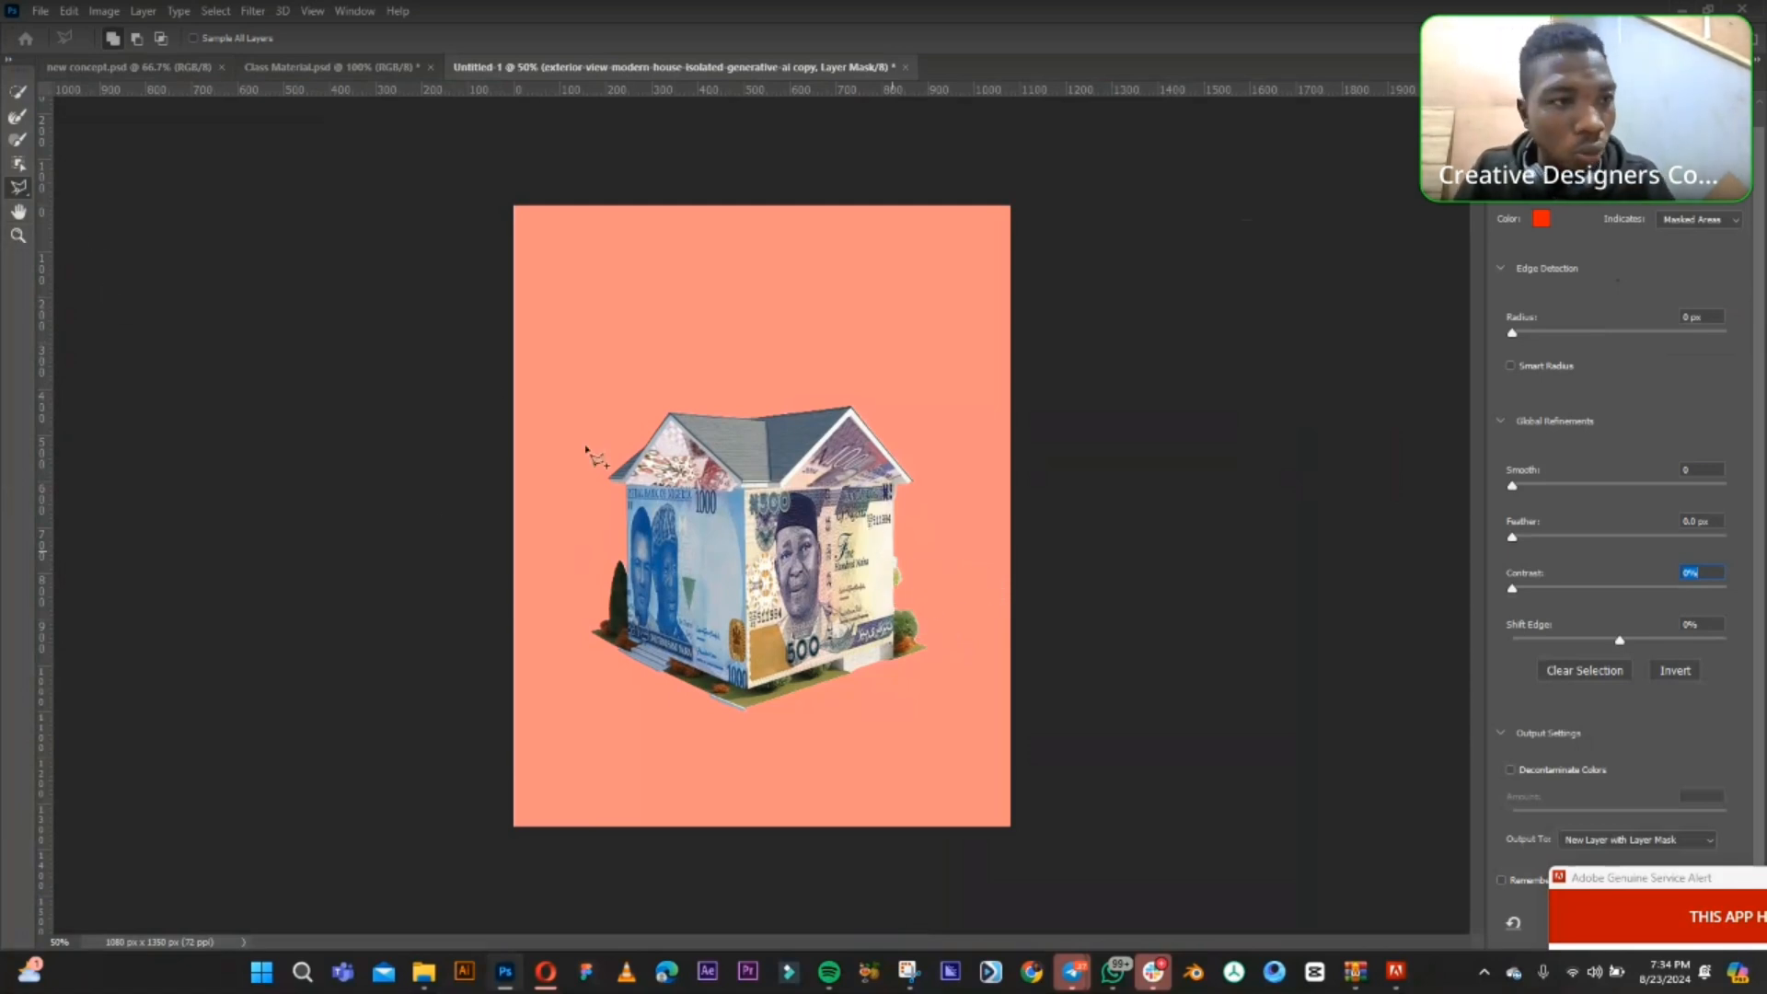
- Subtract the shrubs beside the house's right wall from the mask with a Polygonal Lasso outline
left_click(18, 189)
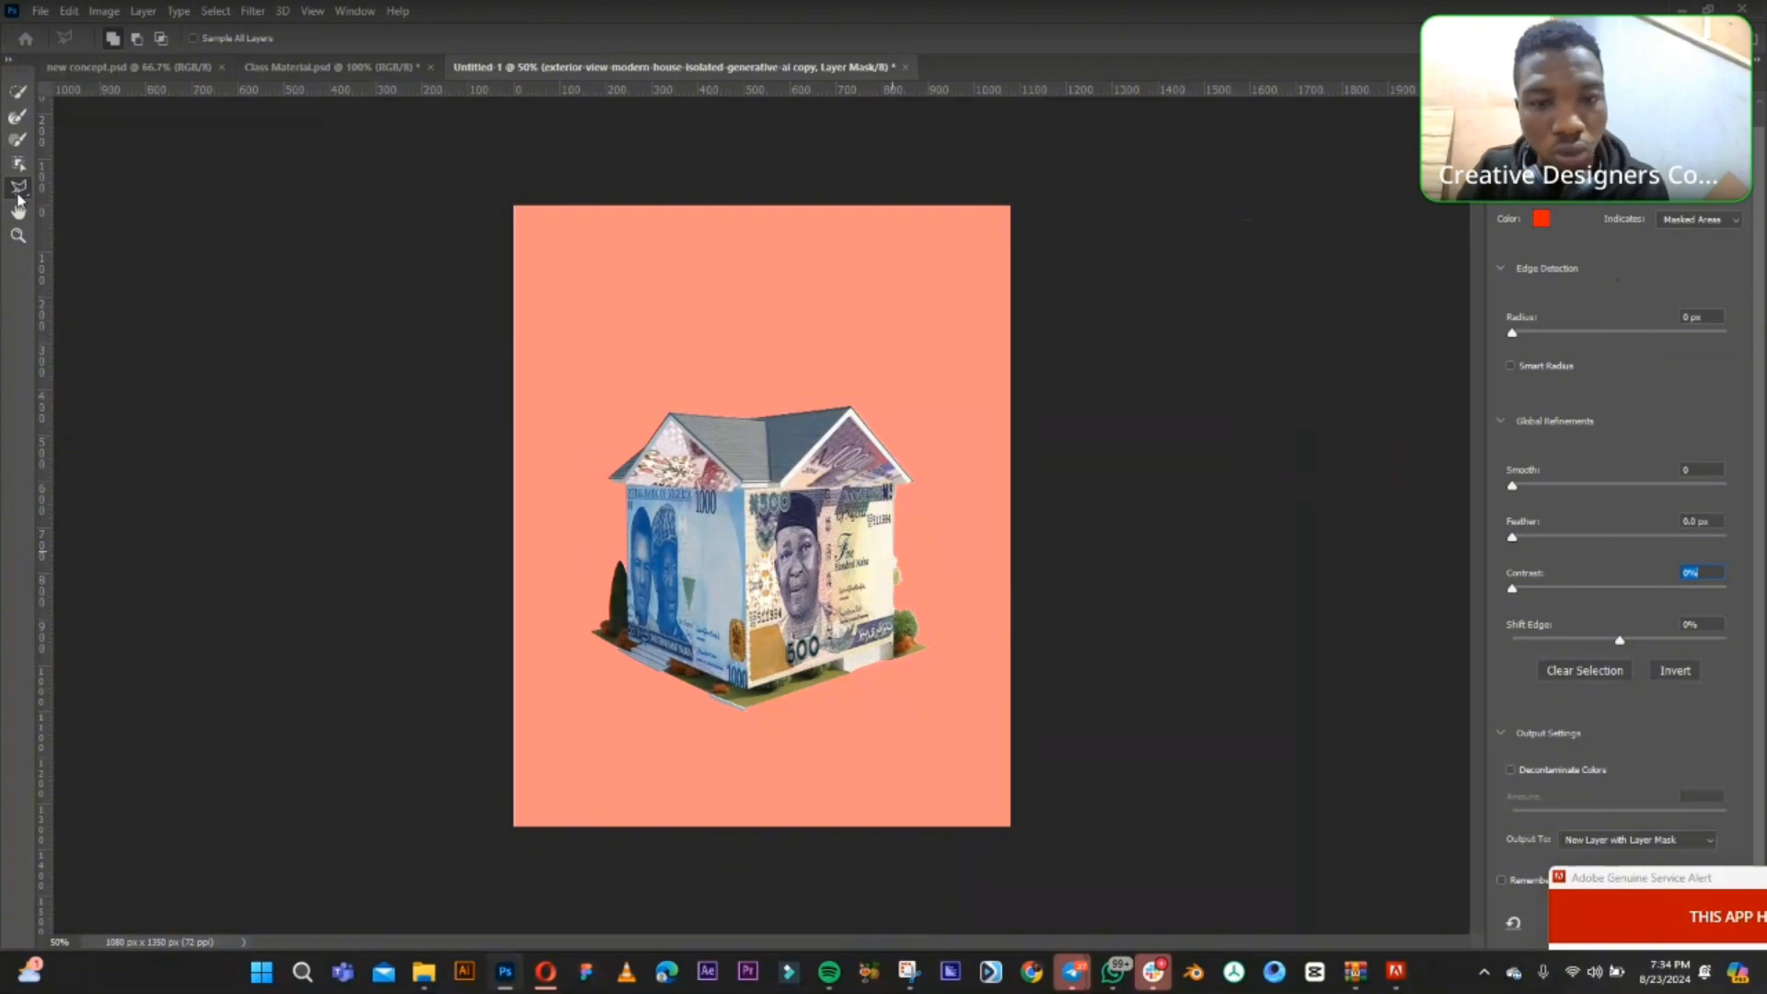
left_click(895, 558)
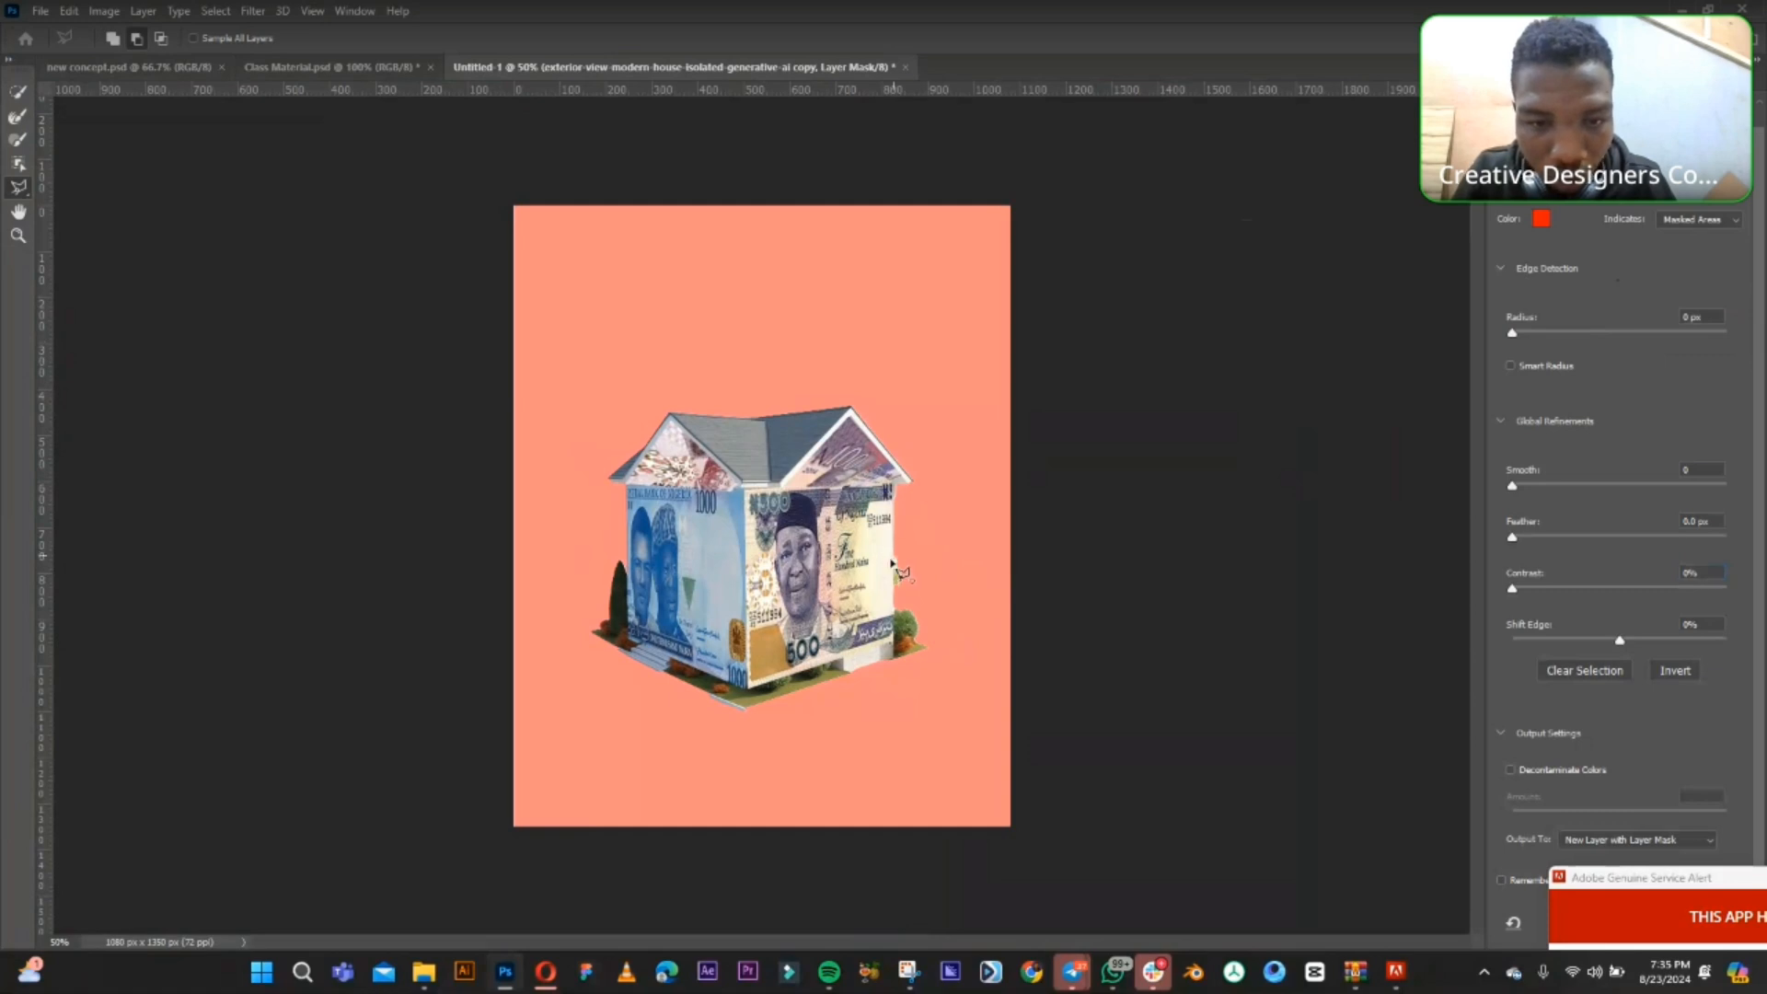
left_click(895, 661)
left_click(951, 660)
left_click(947, 593)
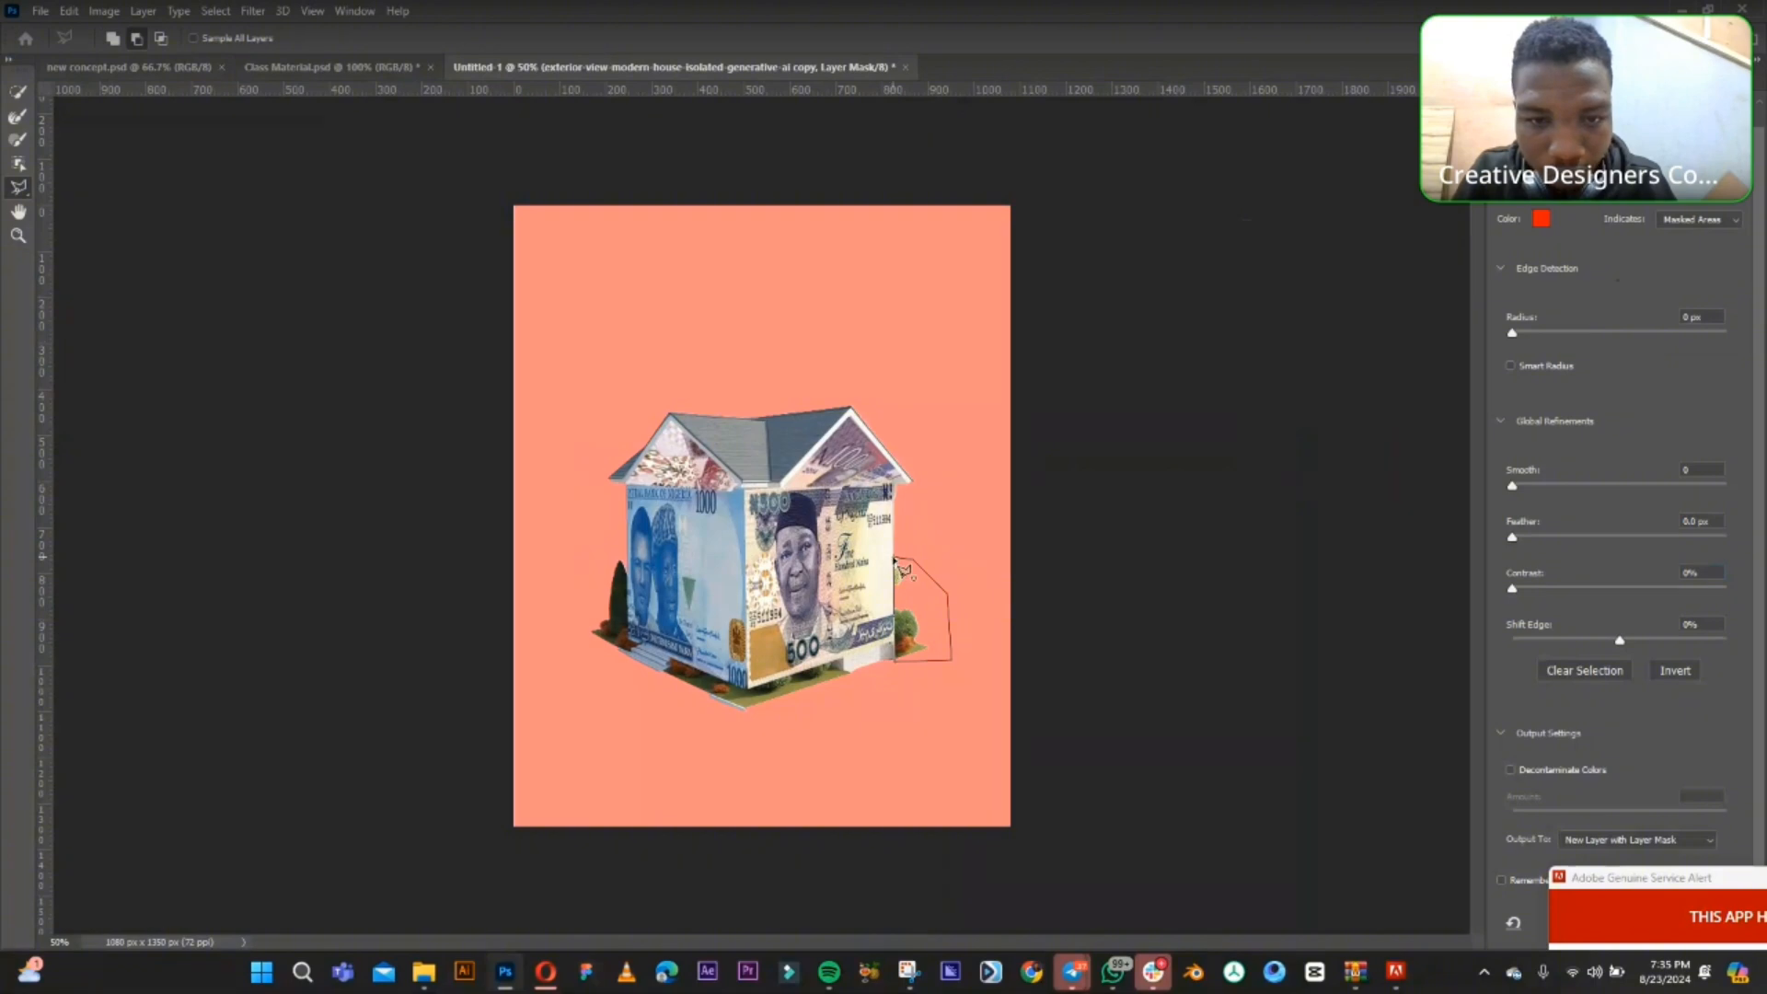
left_click(897, 561)
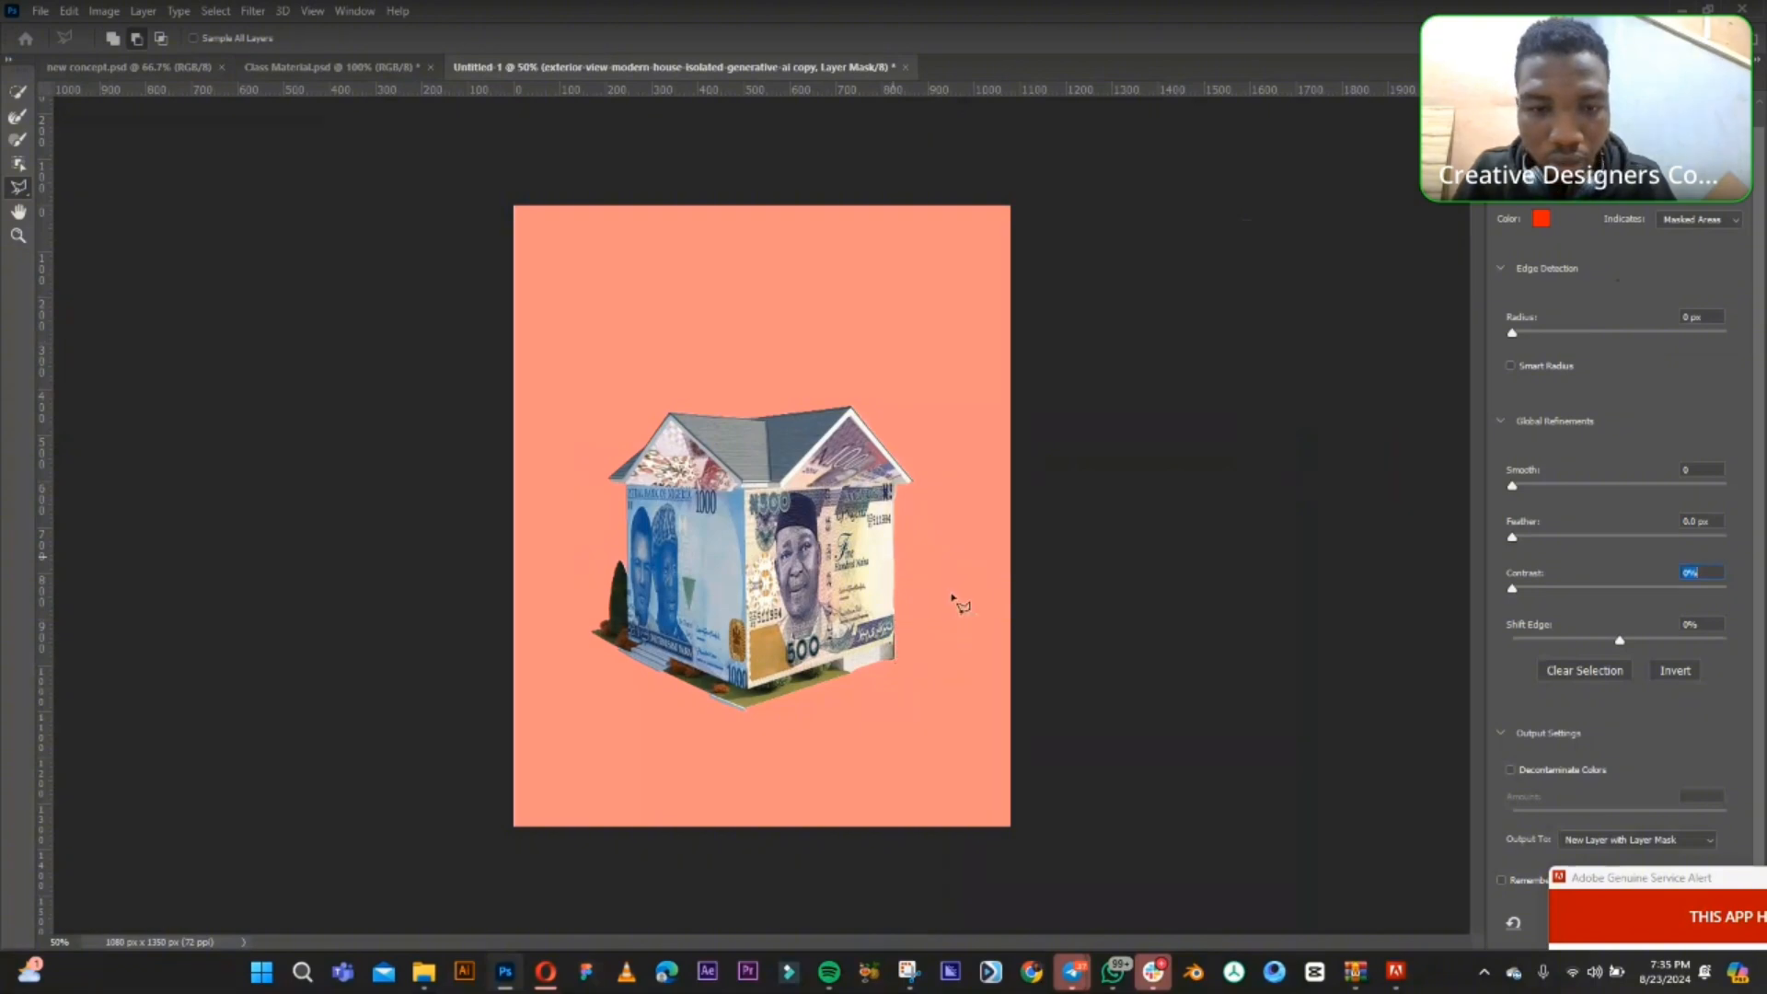
- Try outlining the trees and ground along the house's base with the Polygonal Lasso in add mode, and undo the outline
left_click(895, 644)
left_click(747, 689)
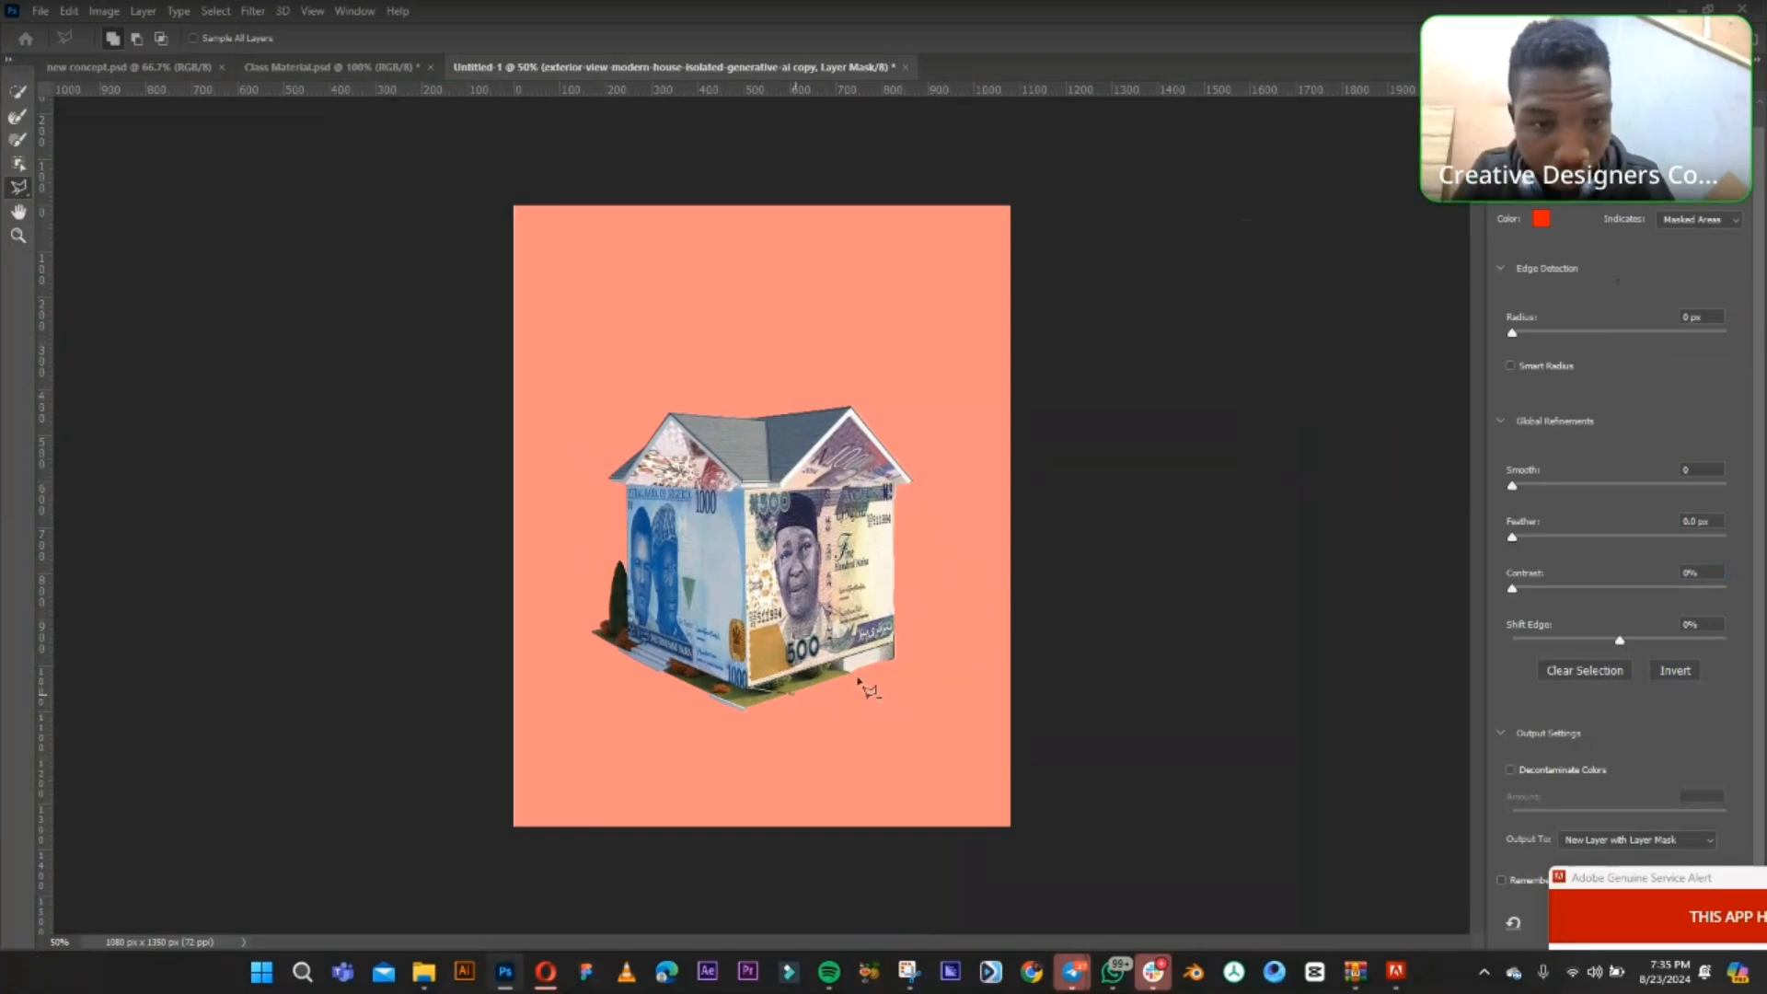
left_click(629, 554)
left_click(587, 558)
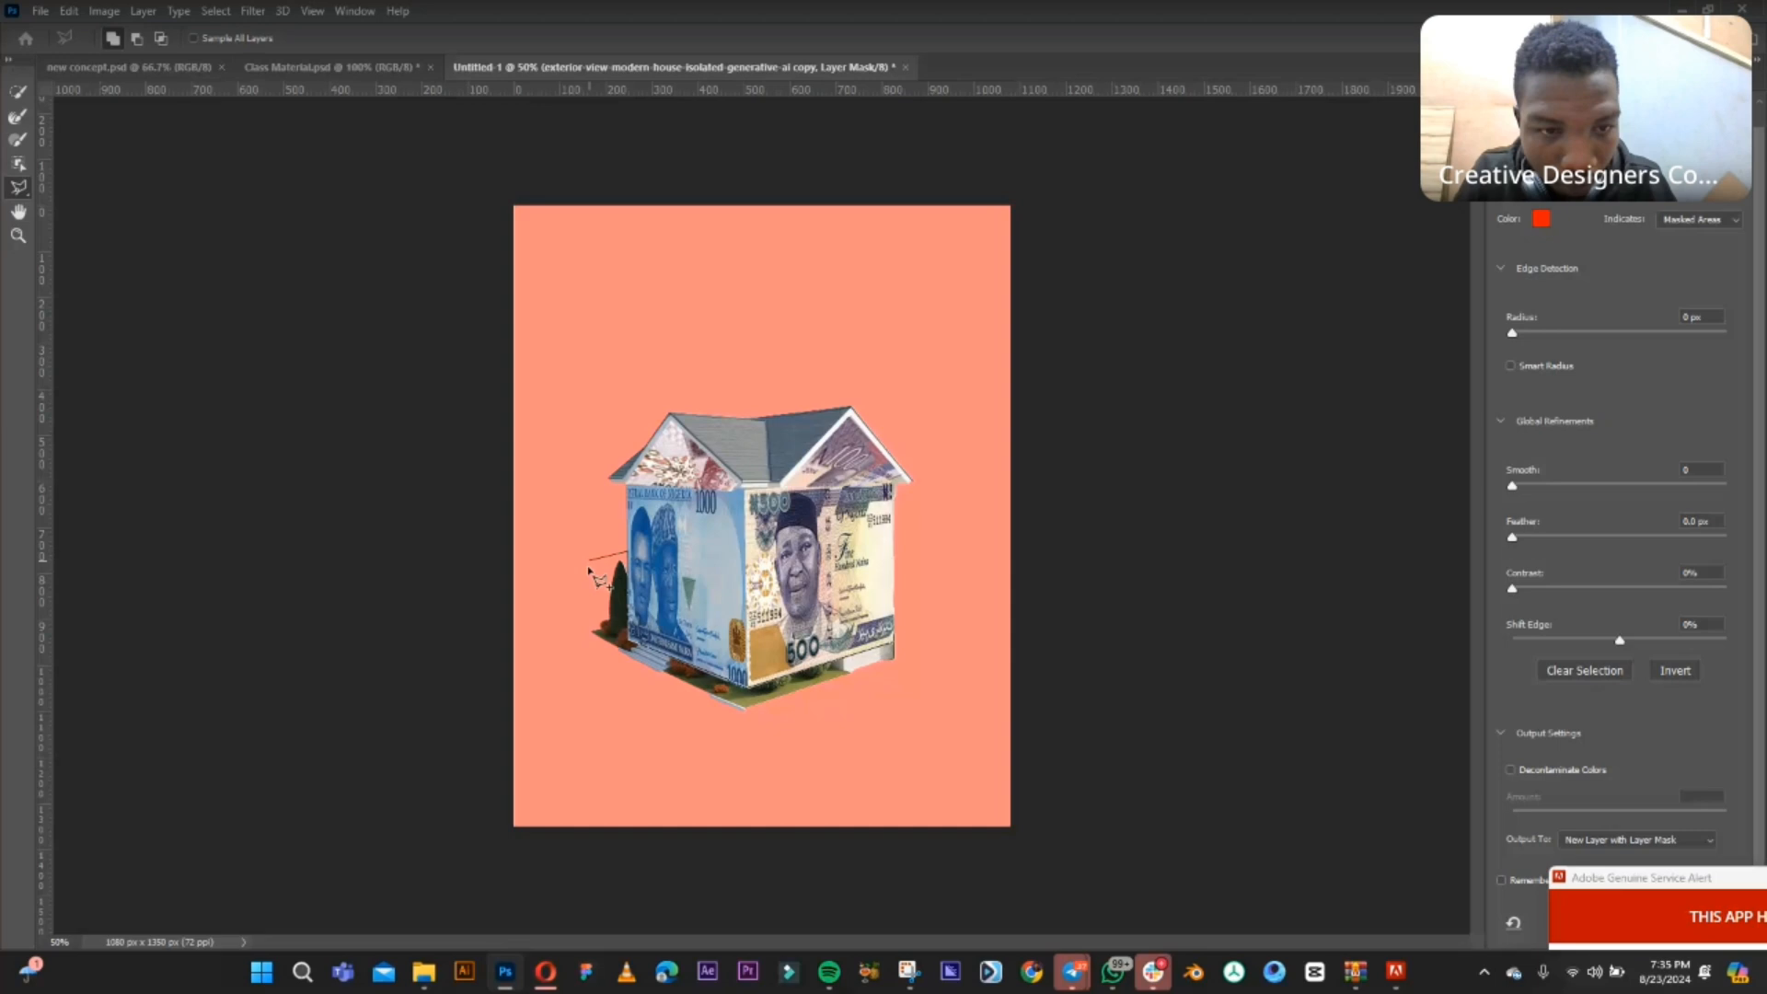
left_click(556, 635)
left_click(644, 687)
left_click(741, 723)
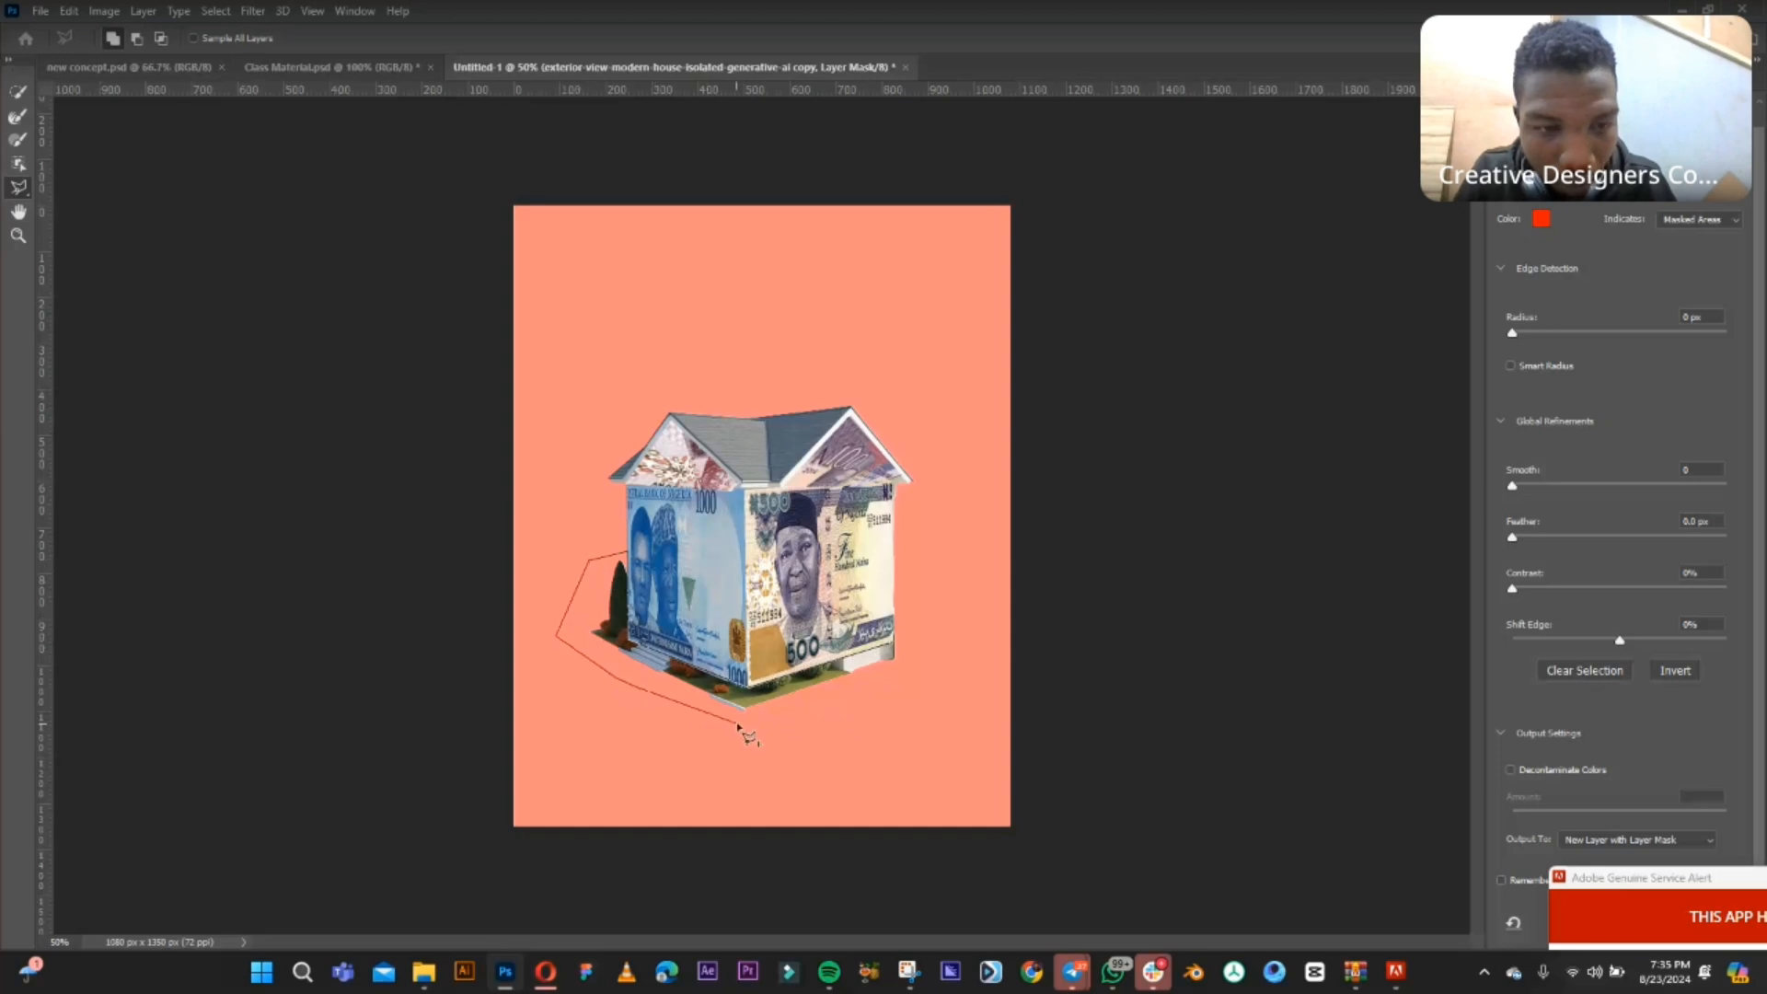
left_click(883, 692)
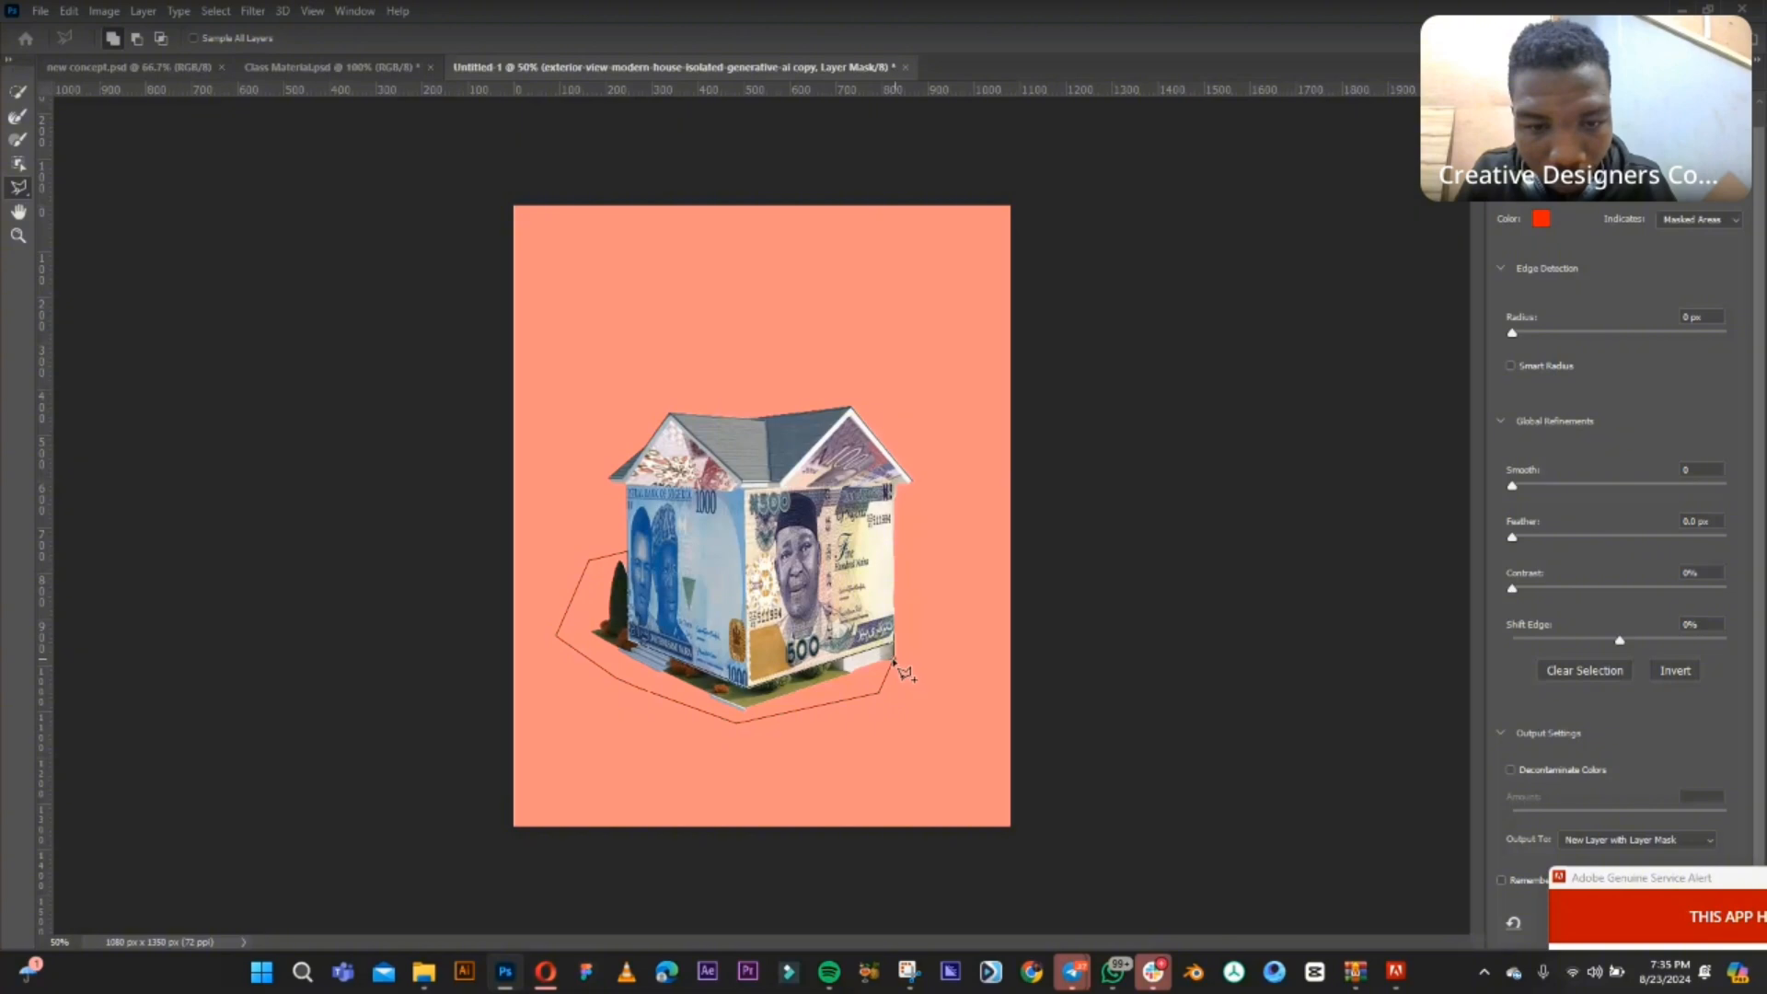
double_click(898, 661)
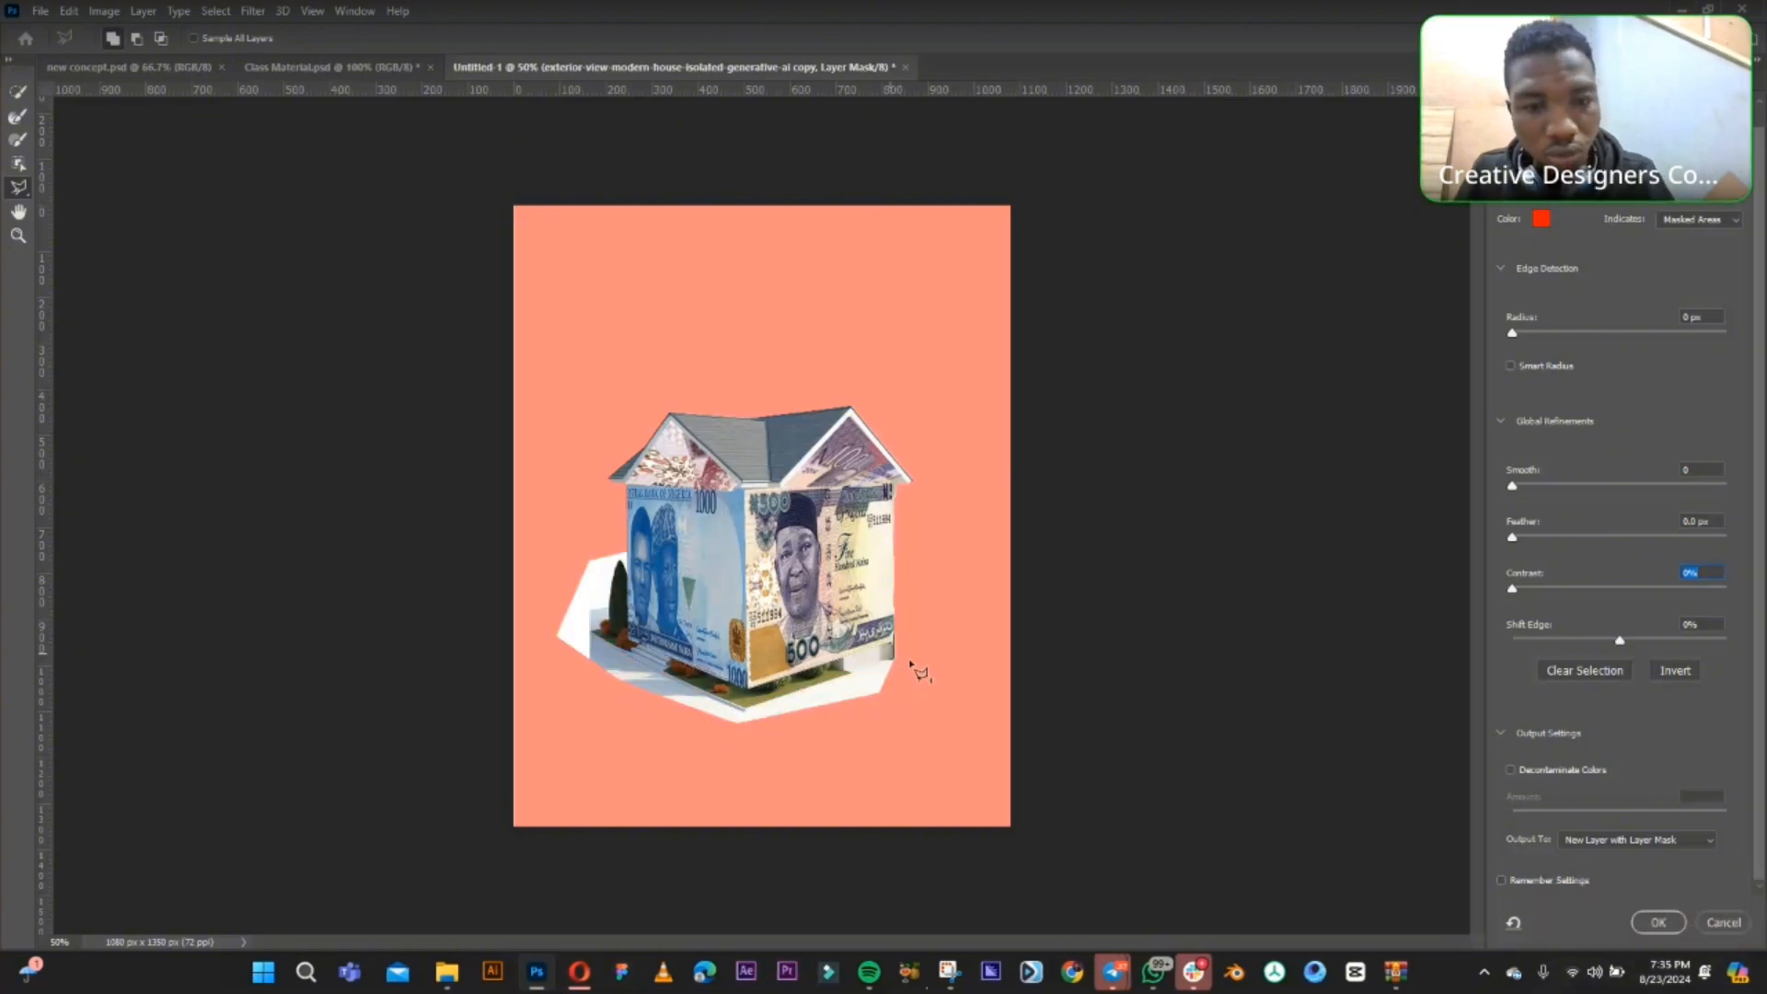
key("ctrl+z")
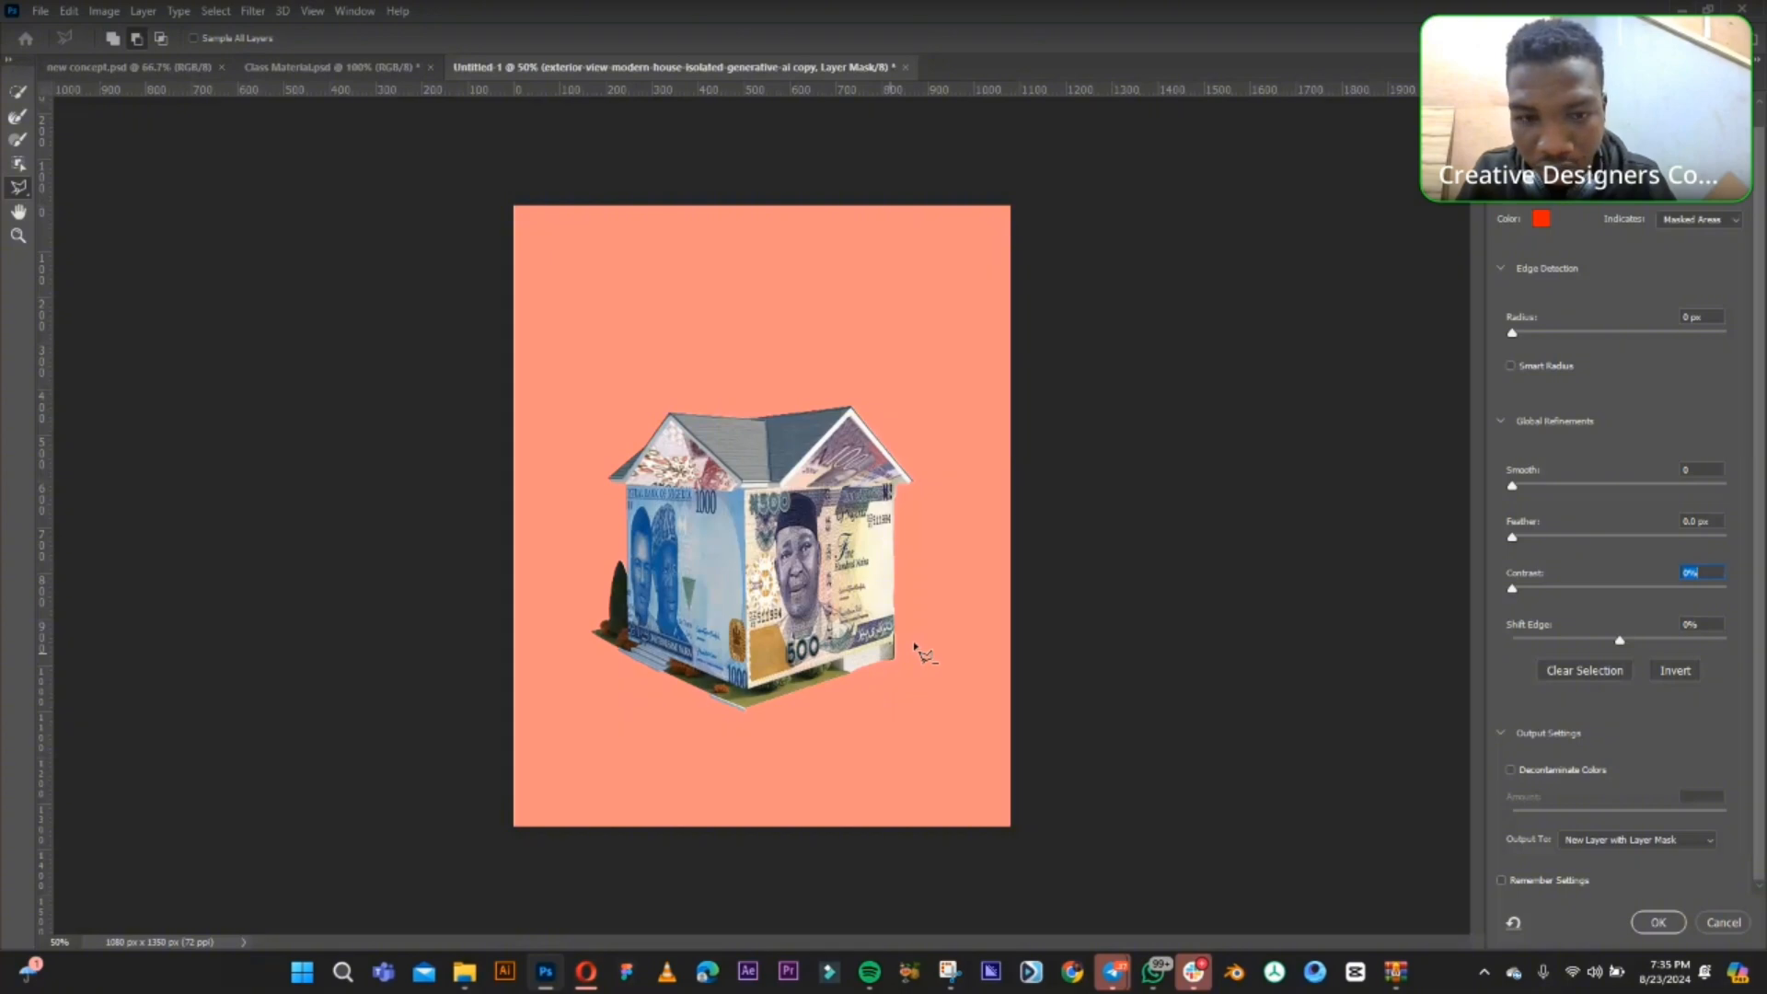
- Subtract the trees, steps and lawn around the house's base with the Polygonal Lasso, and output the result as a new layer with layer mask
key("shift")
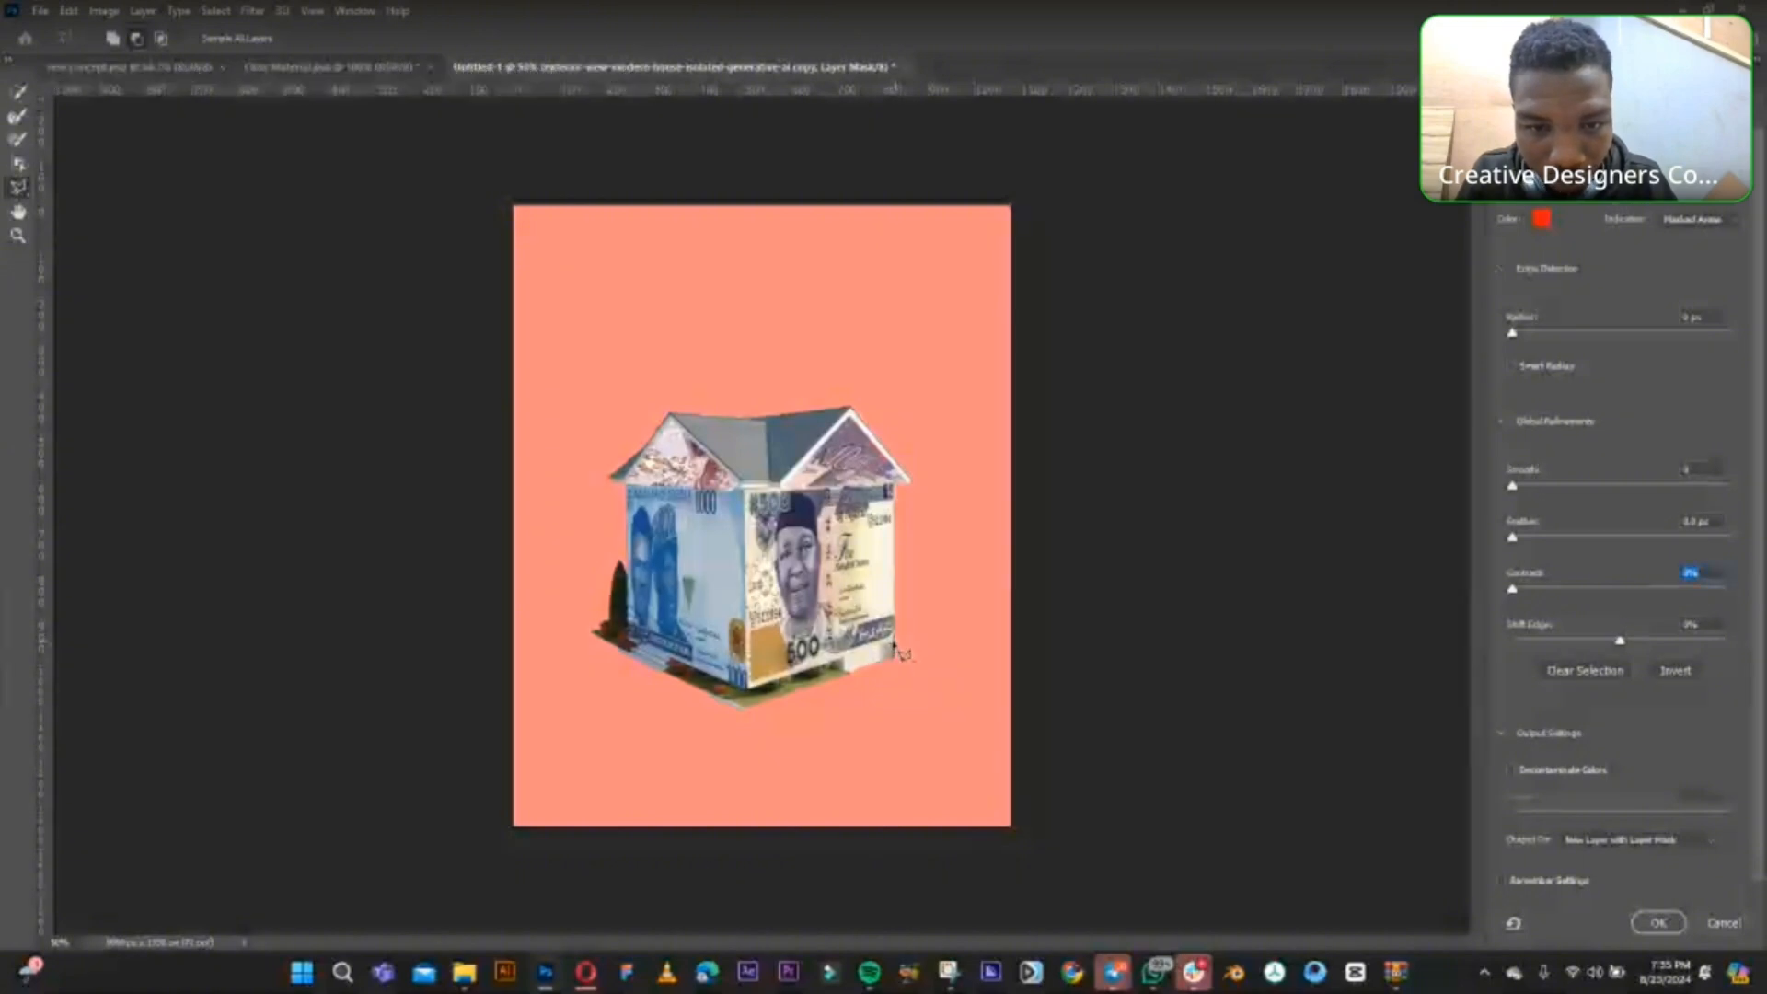
left_click(894, 644)
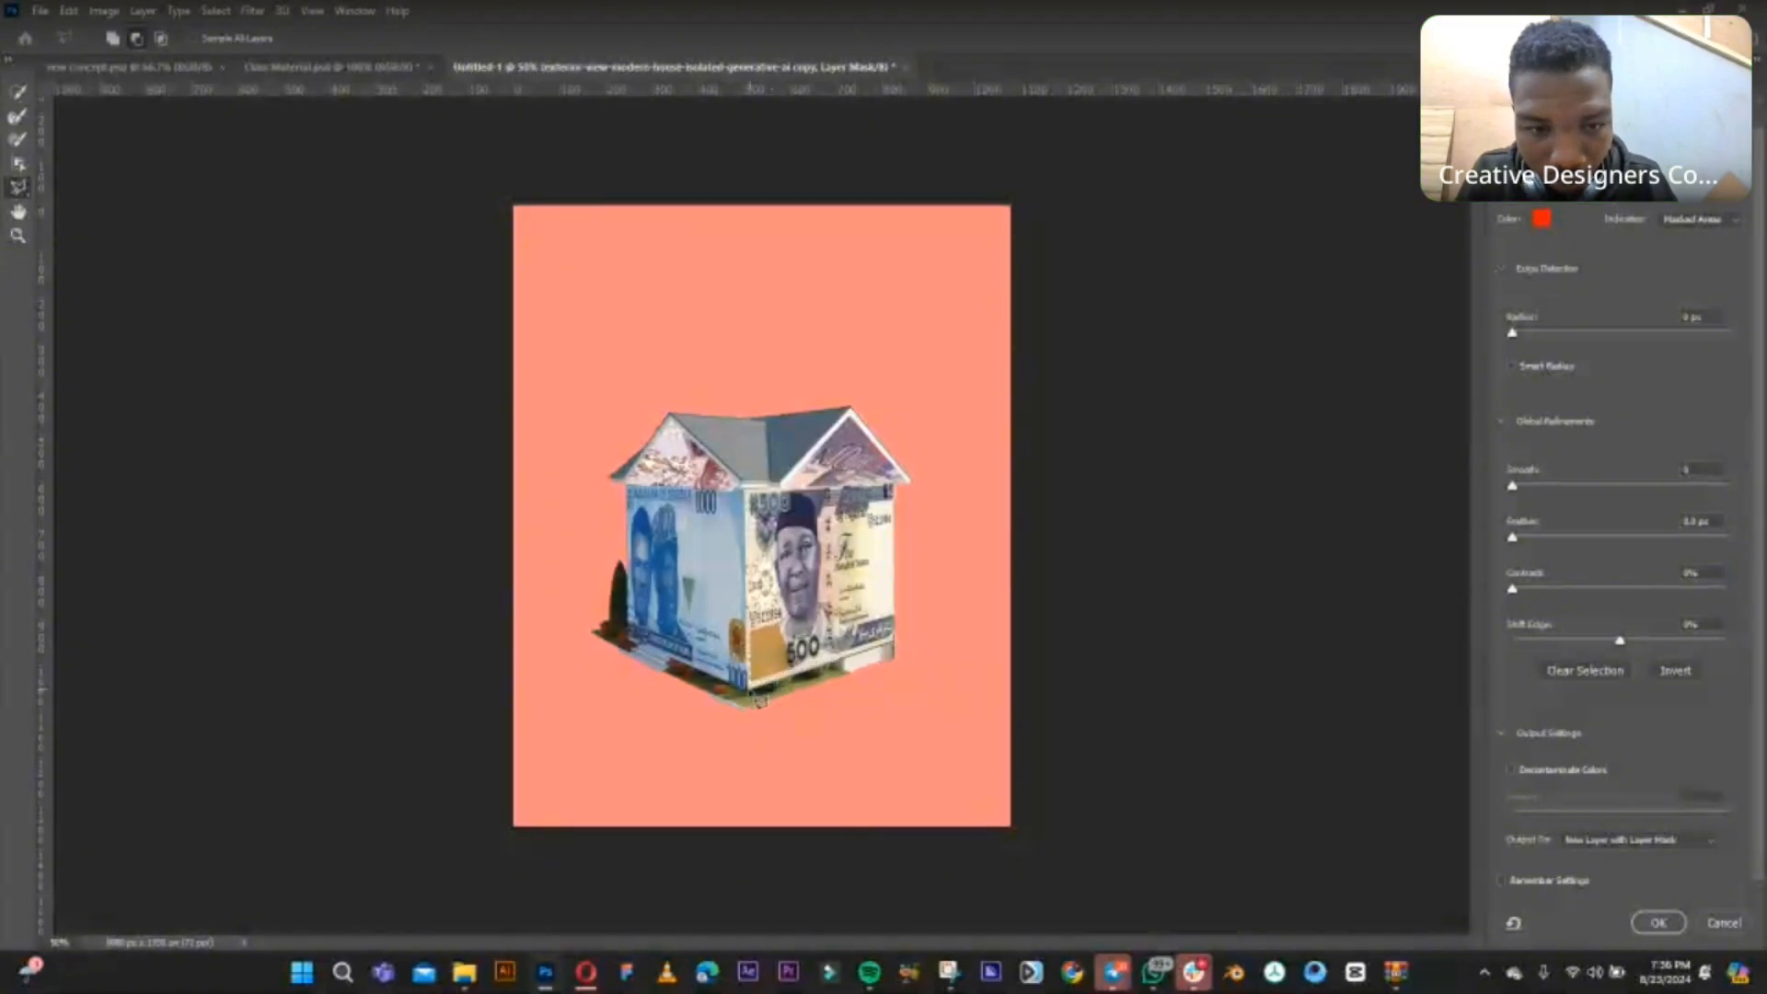
left_click(759, 702)
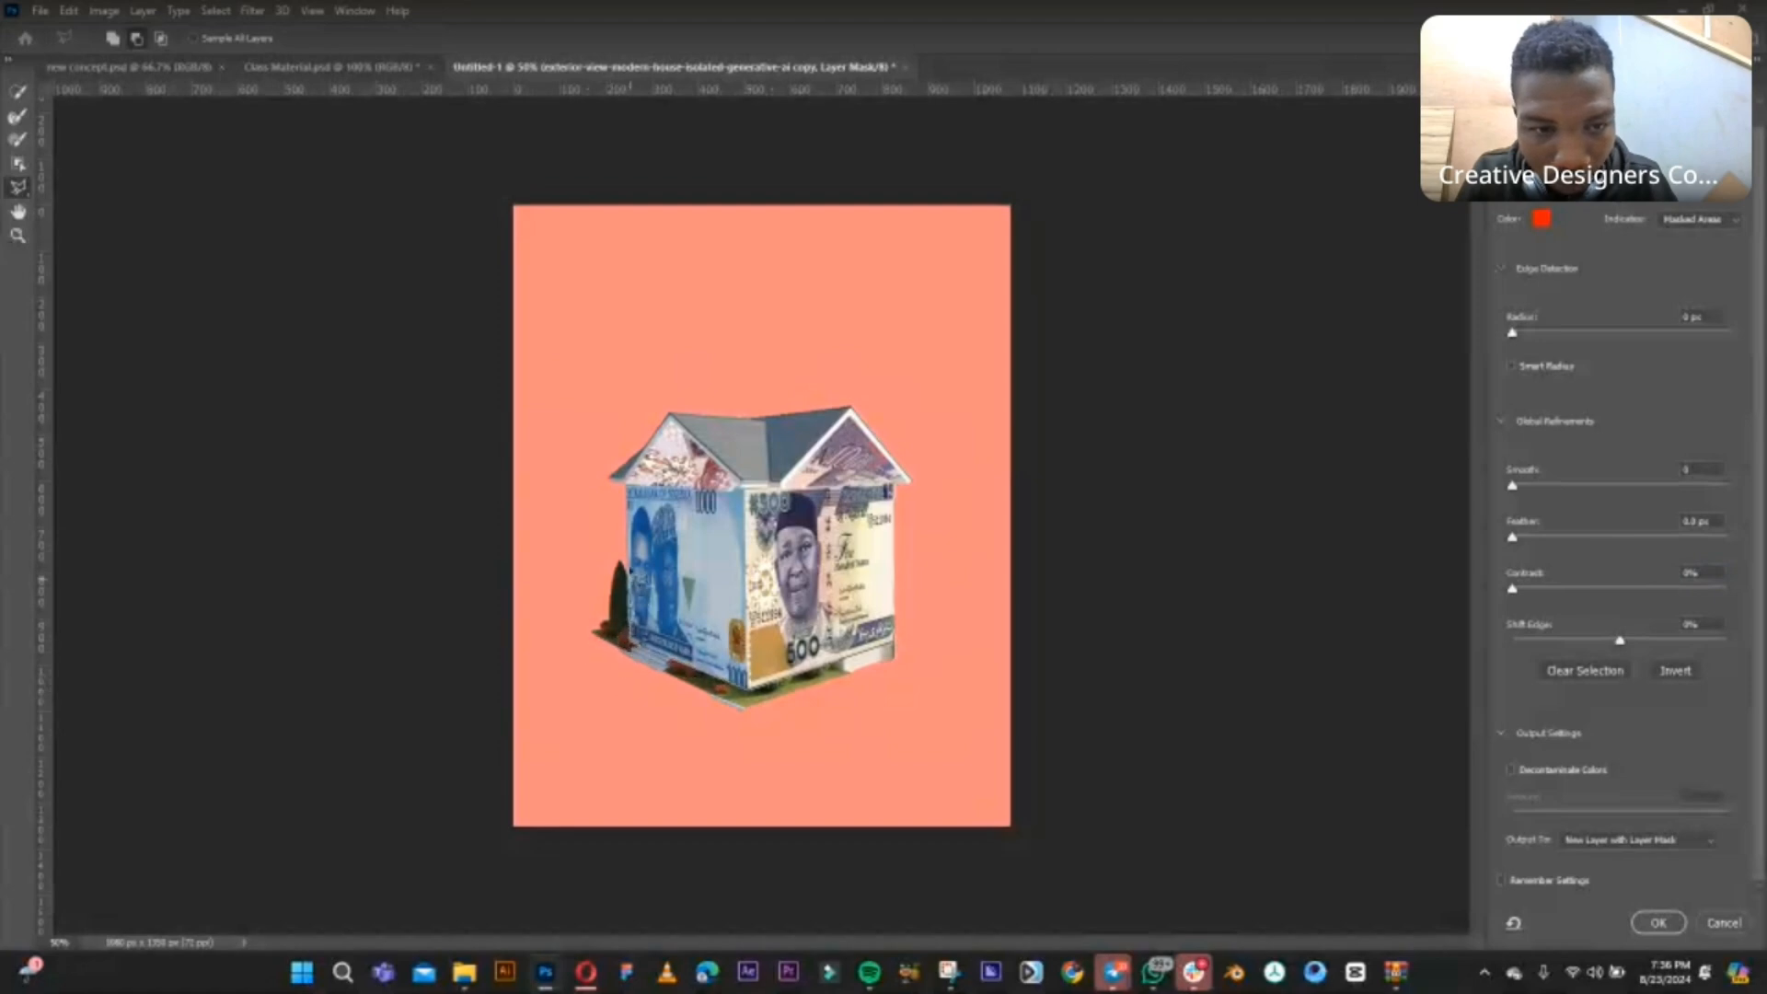
left_click(626, 546)
left_click(586, 567)
left_click(556, 651)
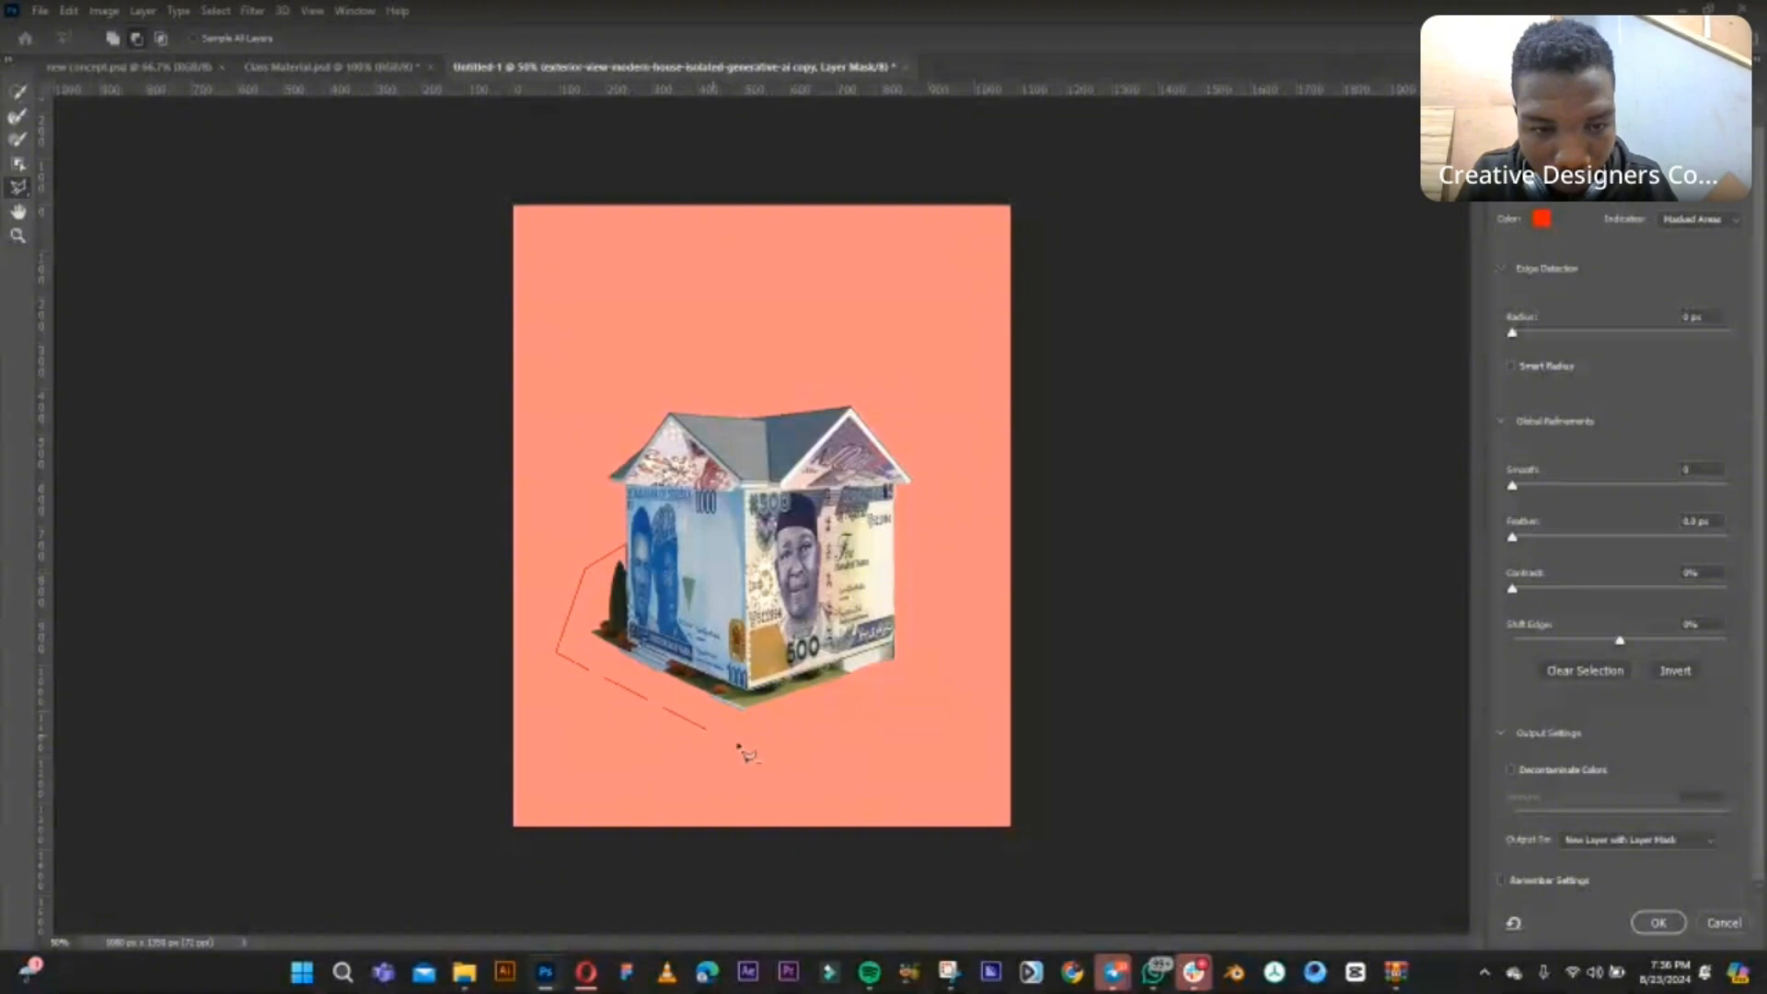
left_click(737, 741)
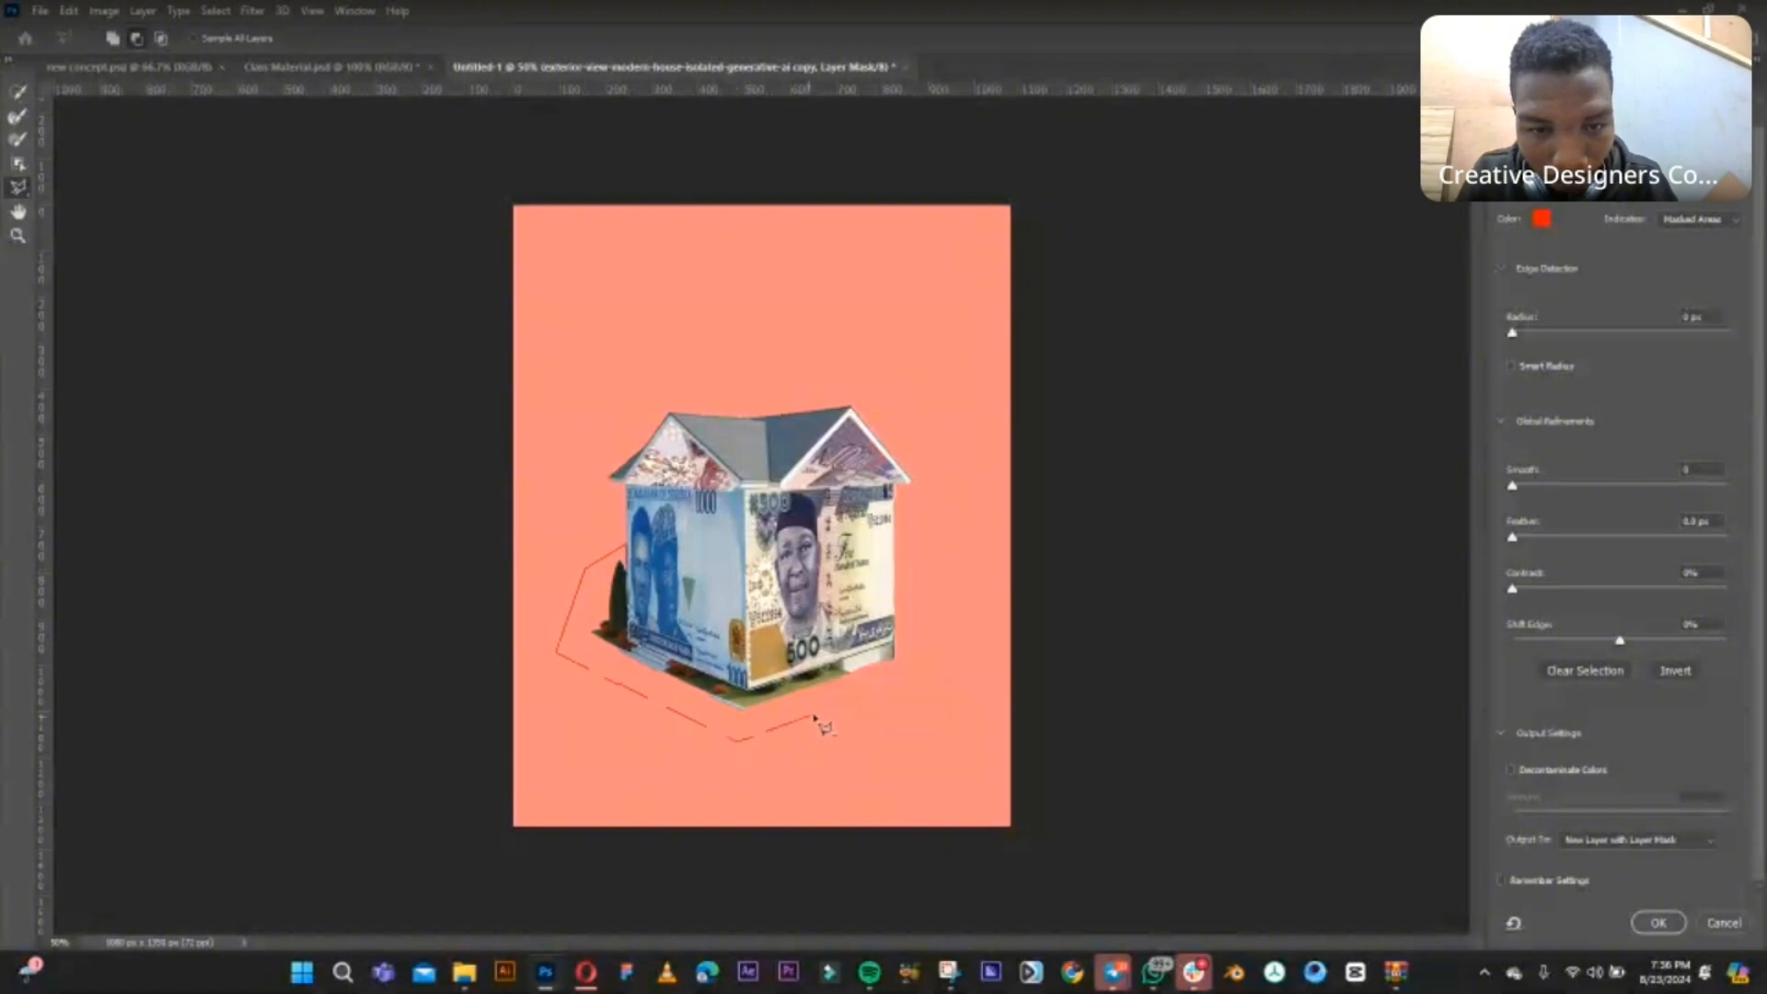
left_click(907, 664)
double_click(906, 656)
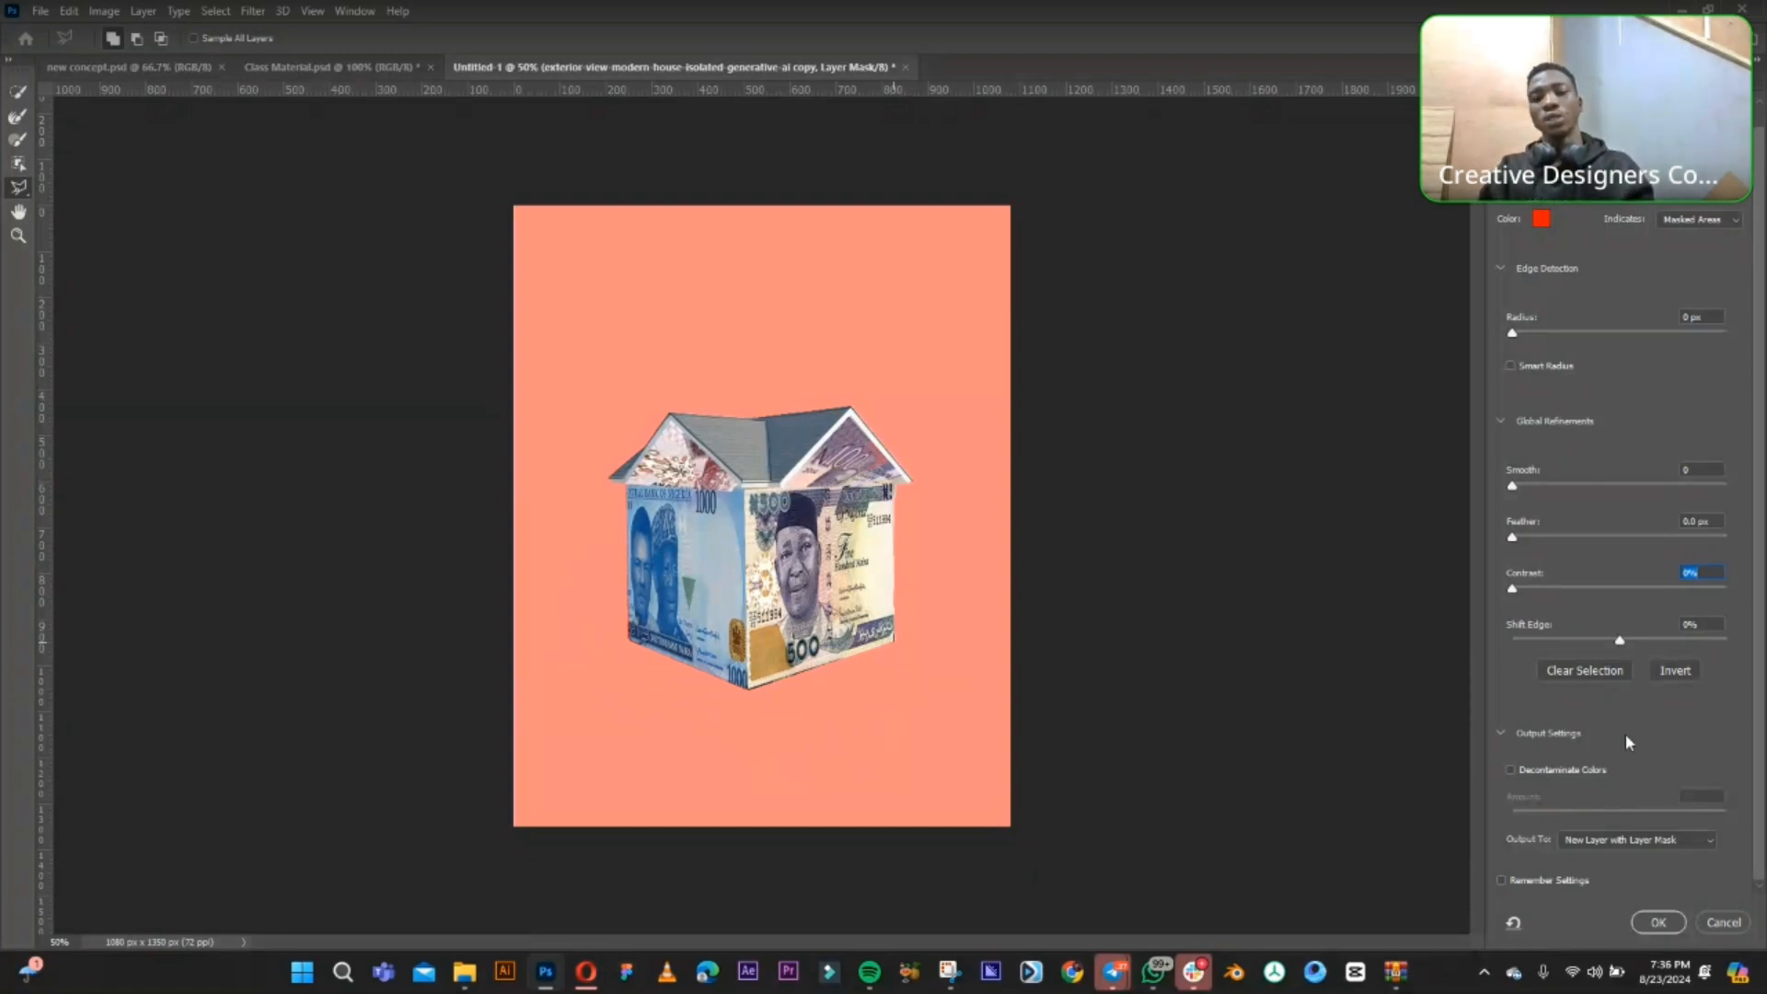
left_click(1662, 925)
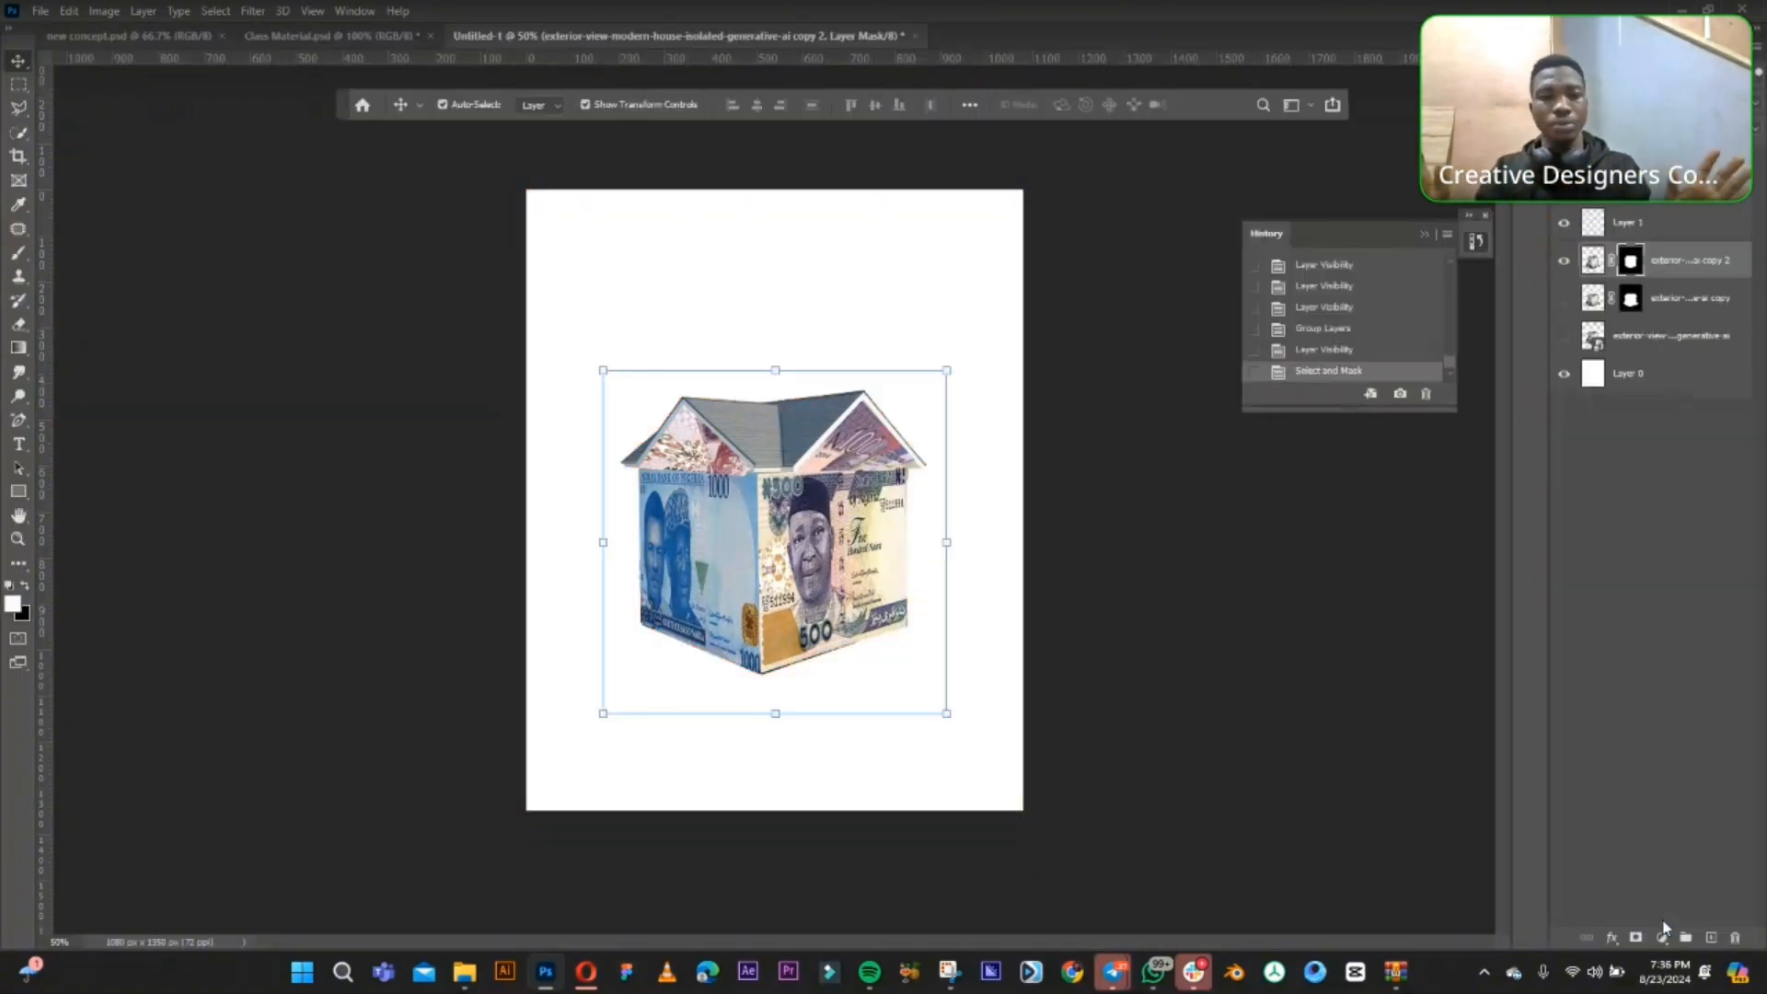
- Group the new masked house copy with the "Money Manipulation" layer and scale the group to about 100.8%
left_click(195, 150)
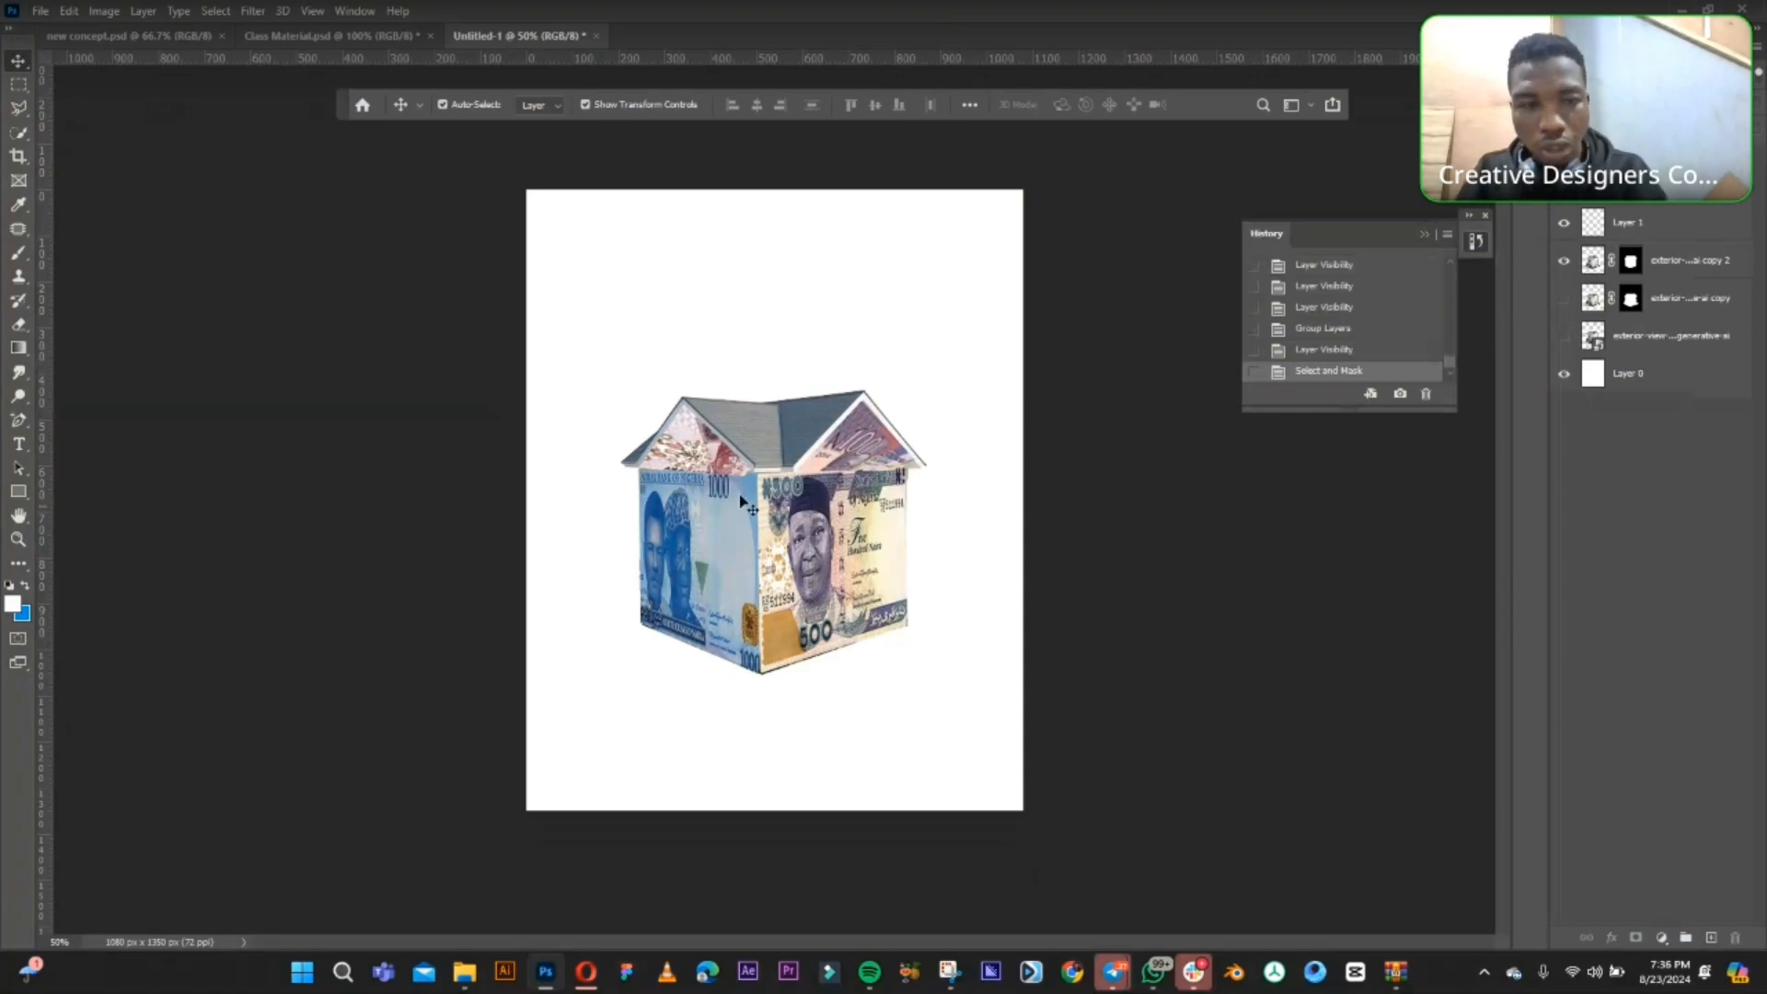
left_click(782, 451)
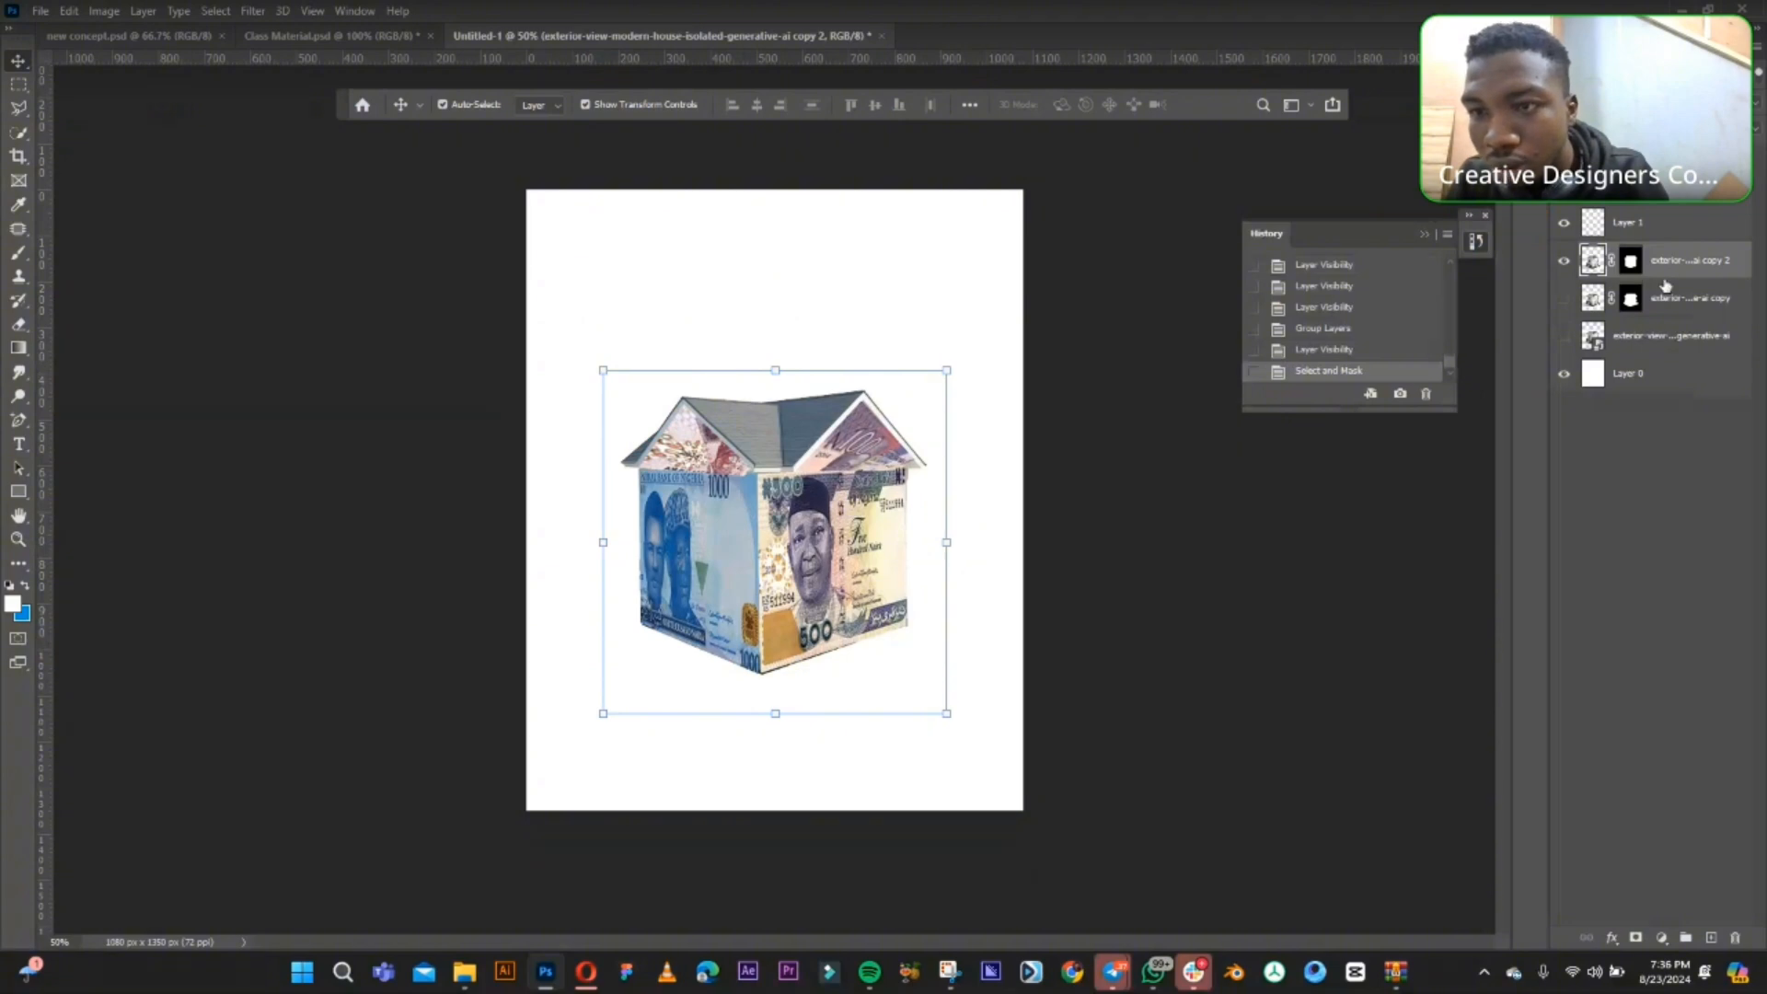
left_click(1658, 187, "ctrl")
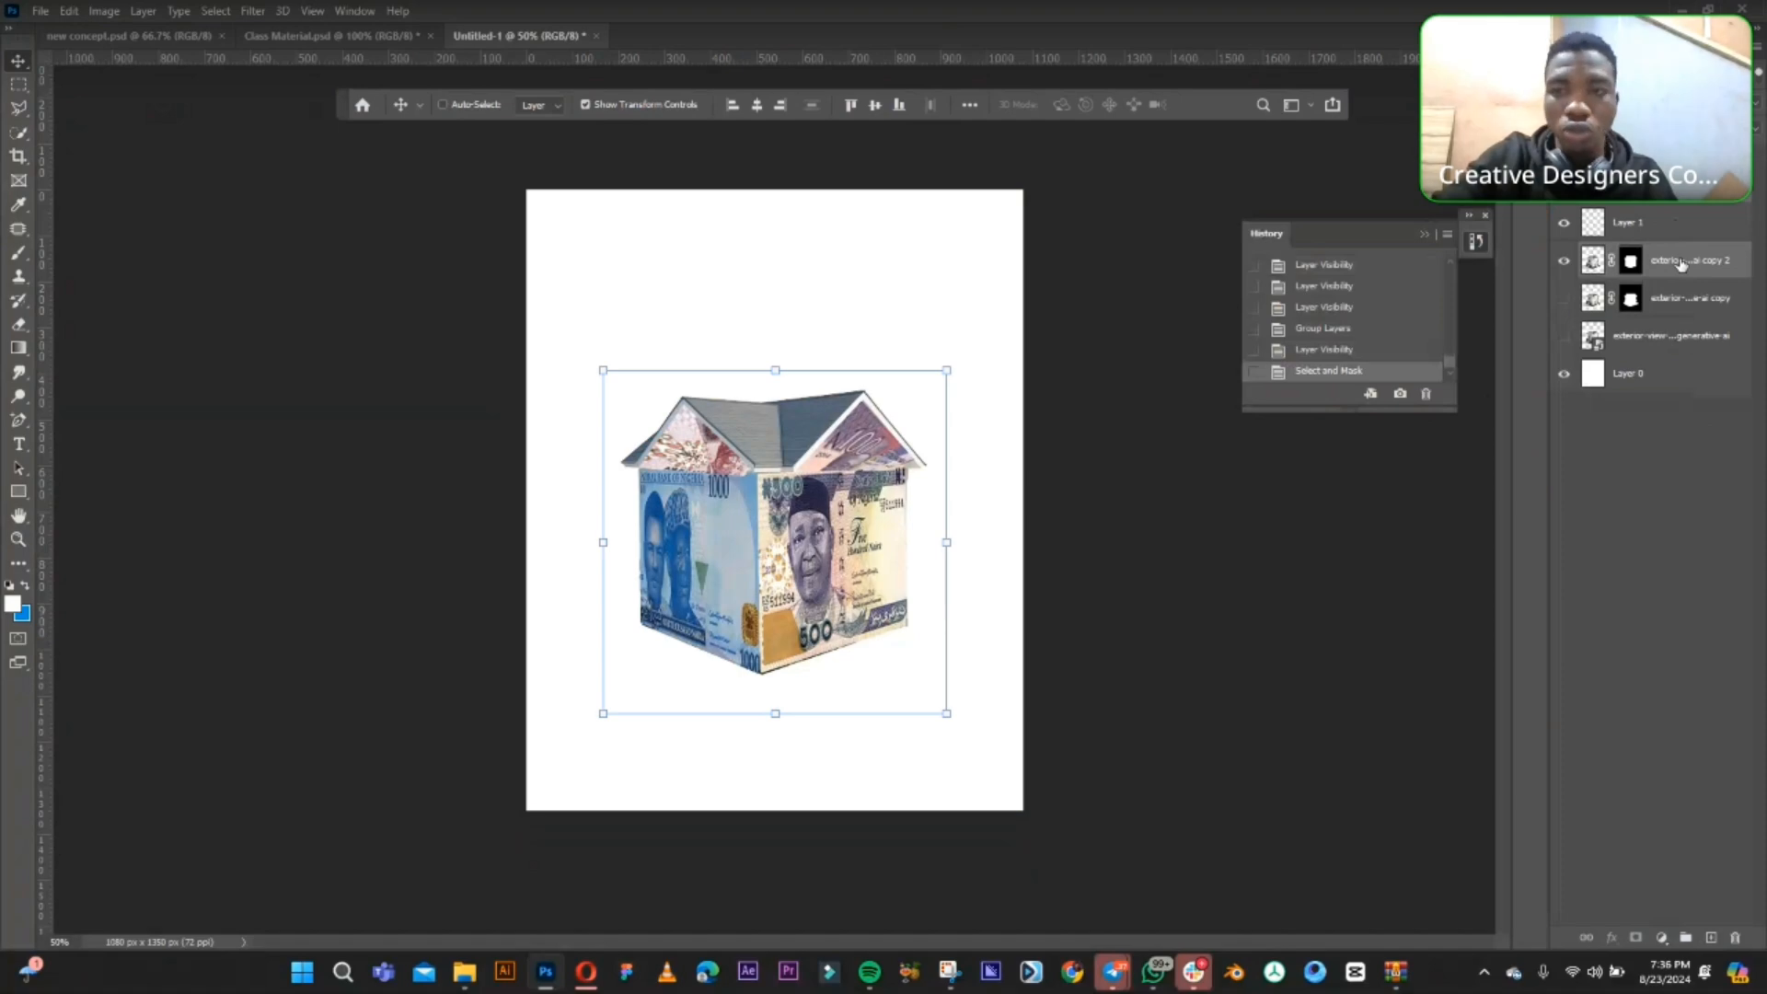
key("ctrl+g")
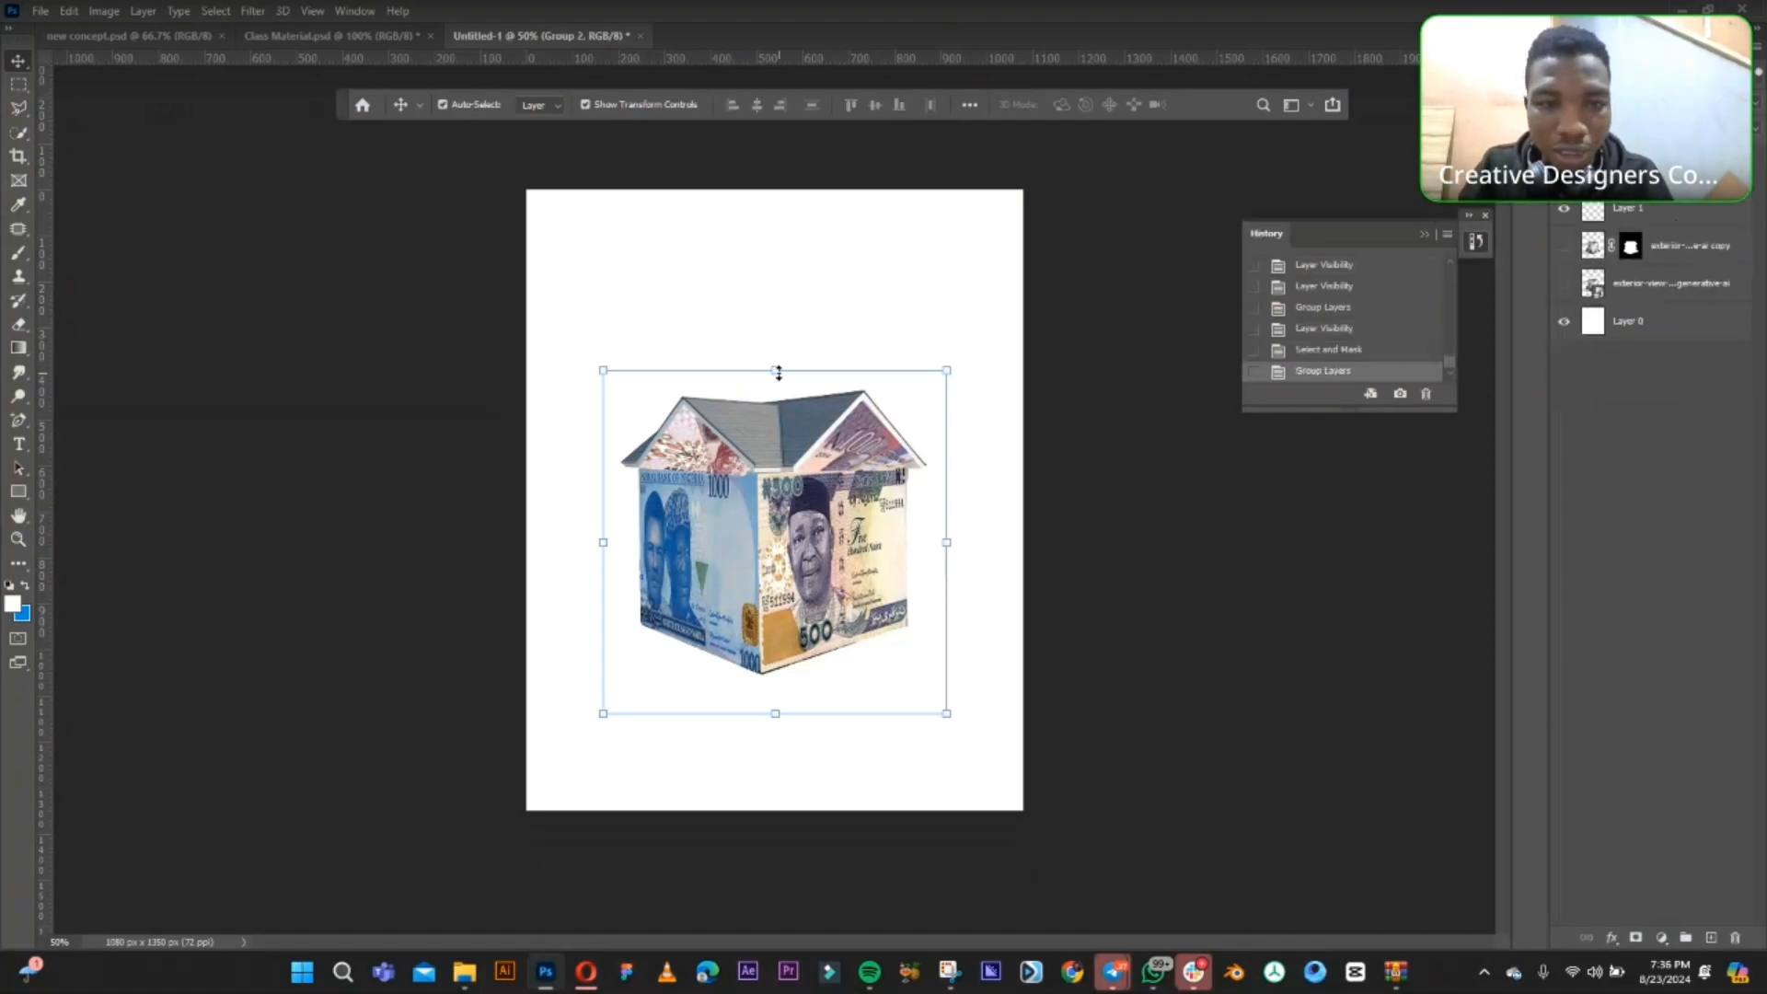
left_click(779, 372)
mouse_move(782, 345)
left_mouse_down()
mouse_move(784, 318)
mouse_move(793, 378)
mouse_move(803, 285)
mouse_move(801, 370)
left_mouse_up()
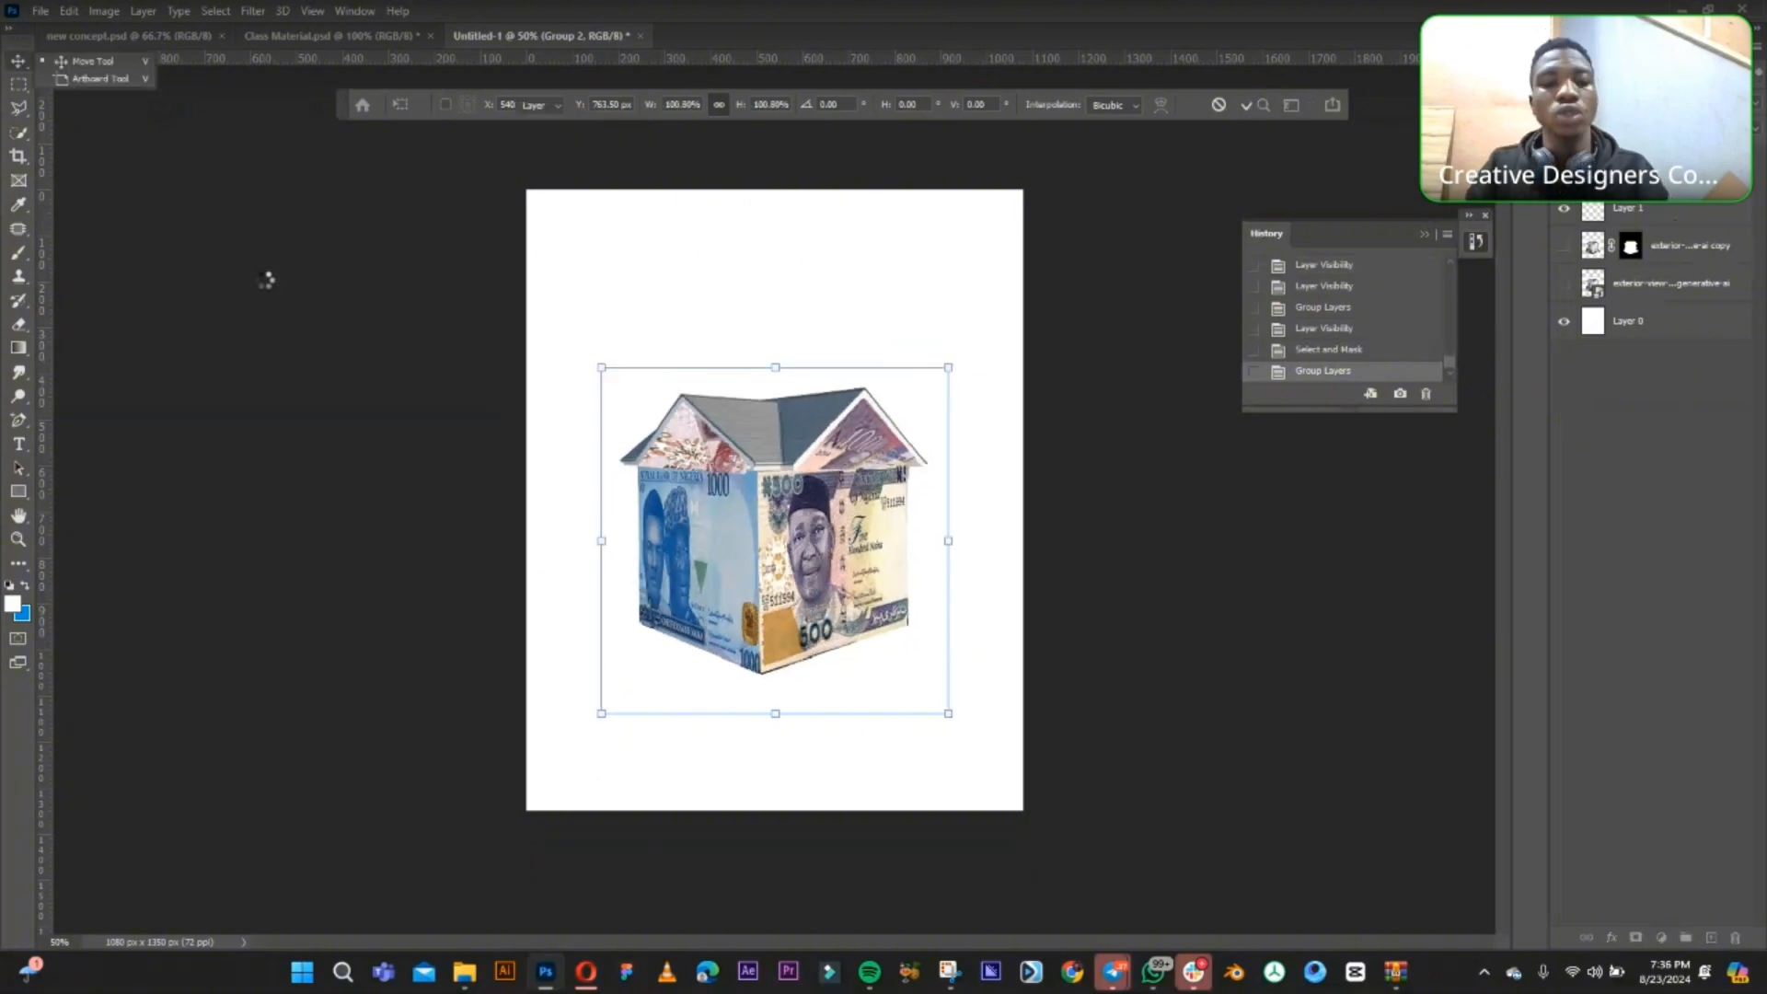
key("Return")
- Draw a rectangle of about 1152 x 152 px across the bottom of the page and fill it with purple
left_click(19, 491)
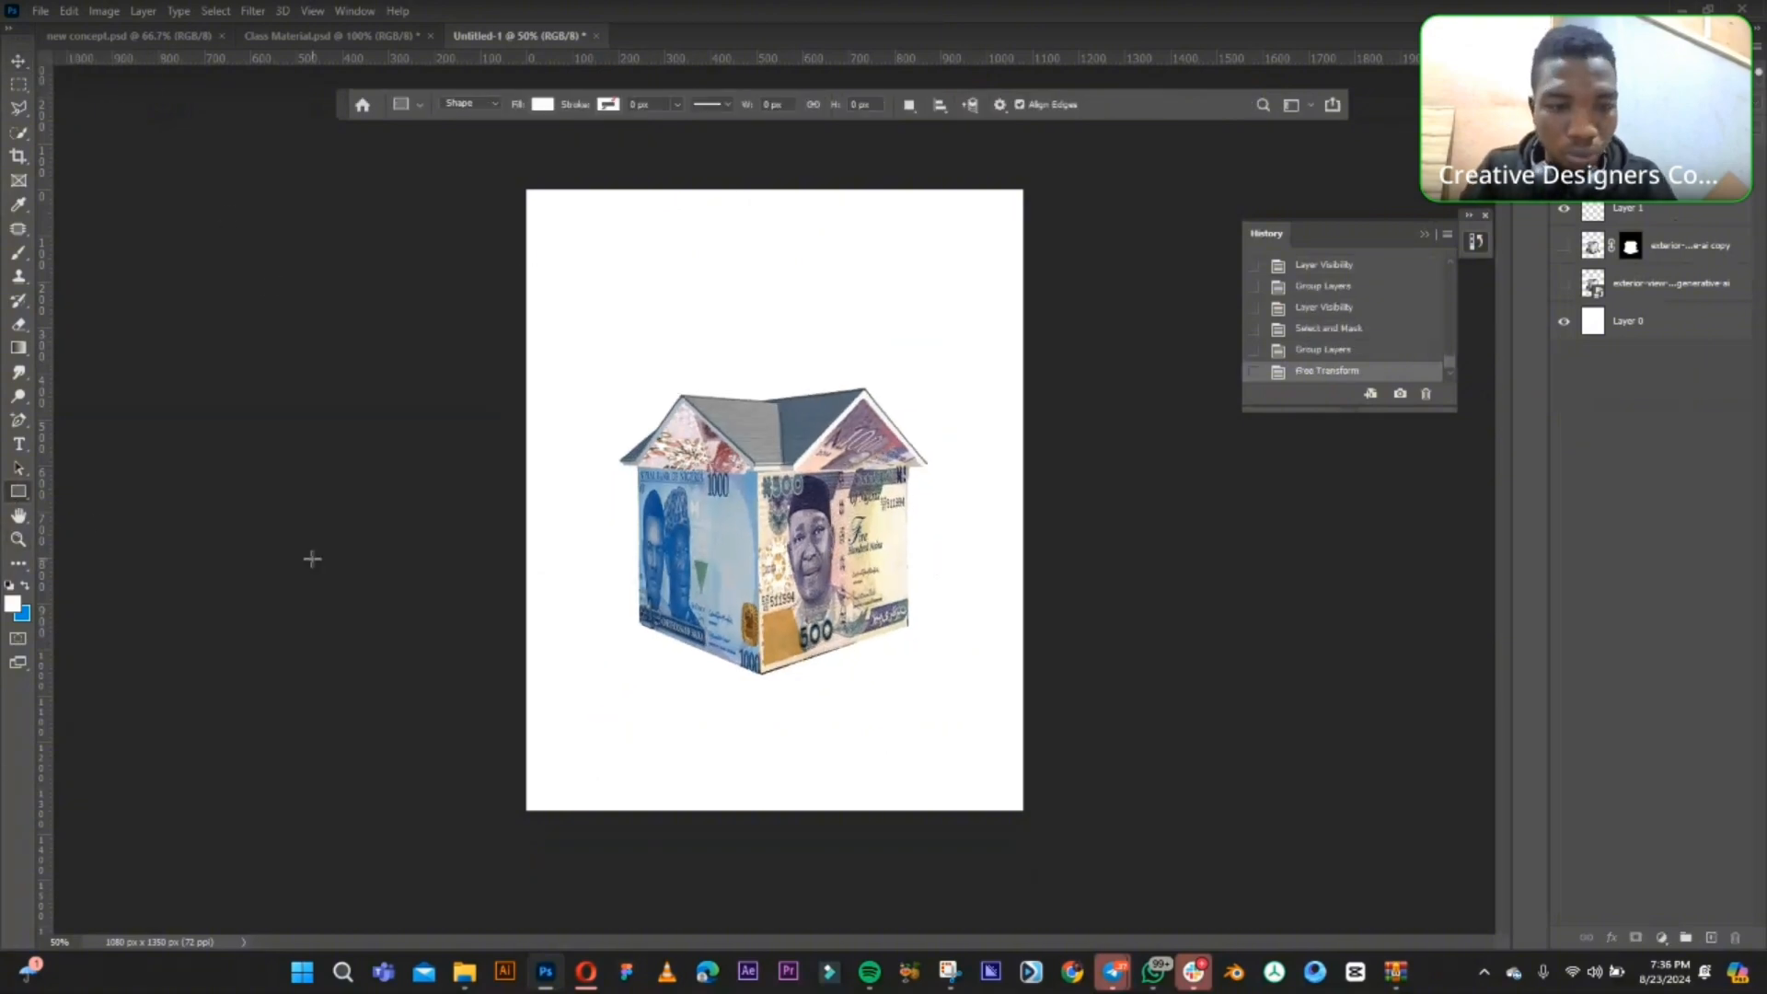
left_click_drag(519, 758, 1048, 828)
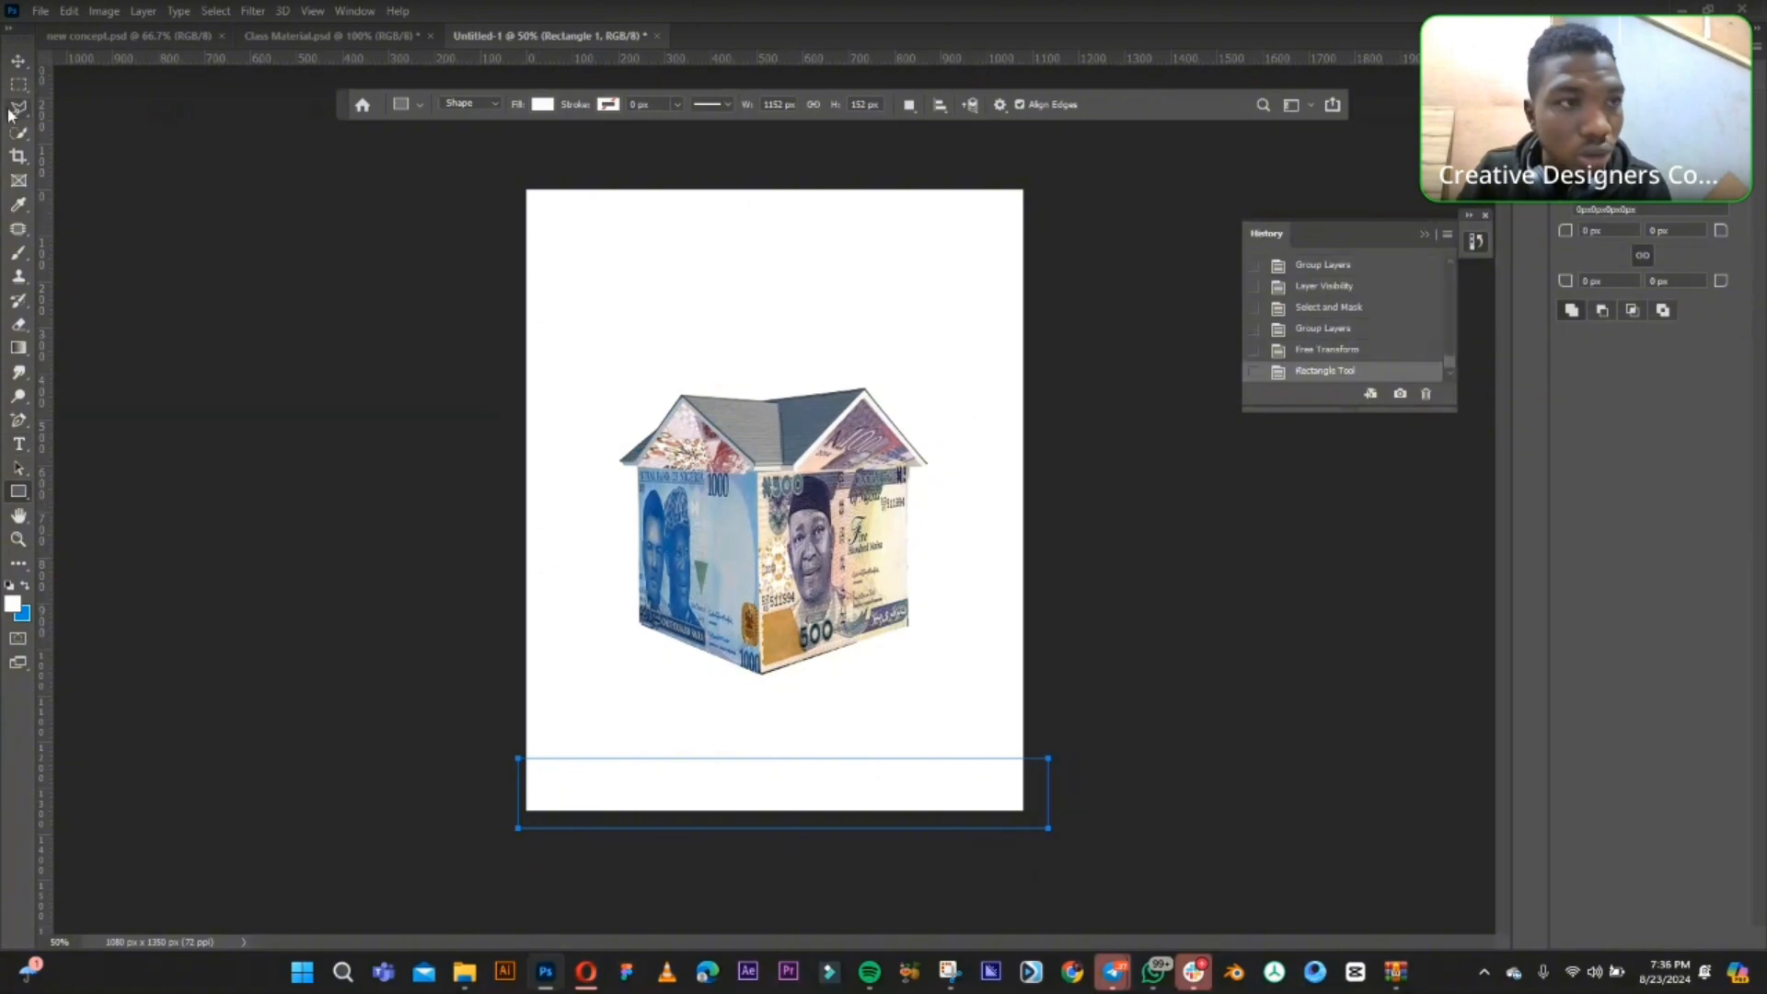
left_click(17, 61)
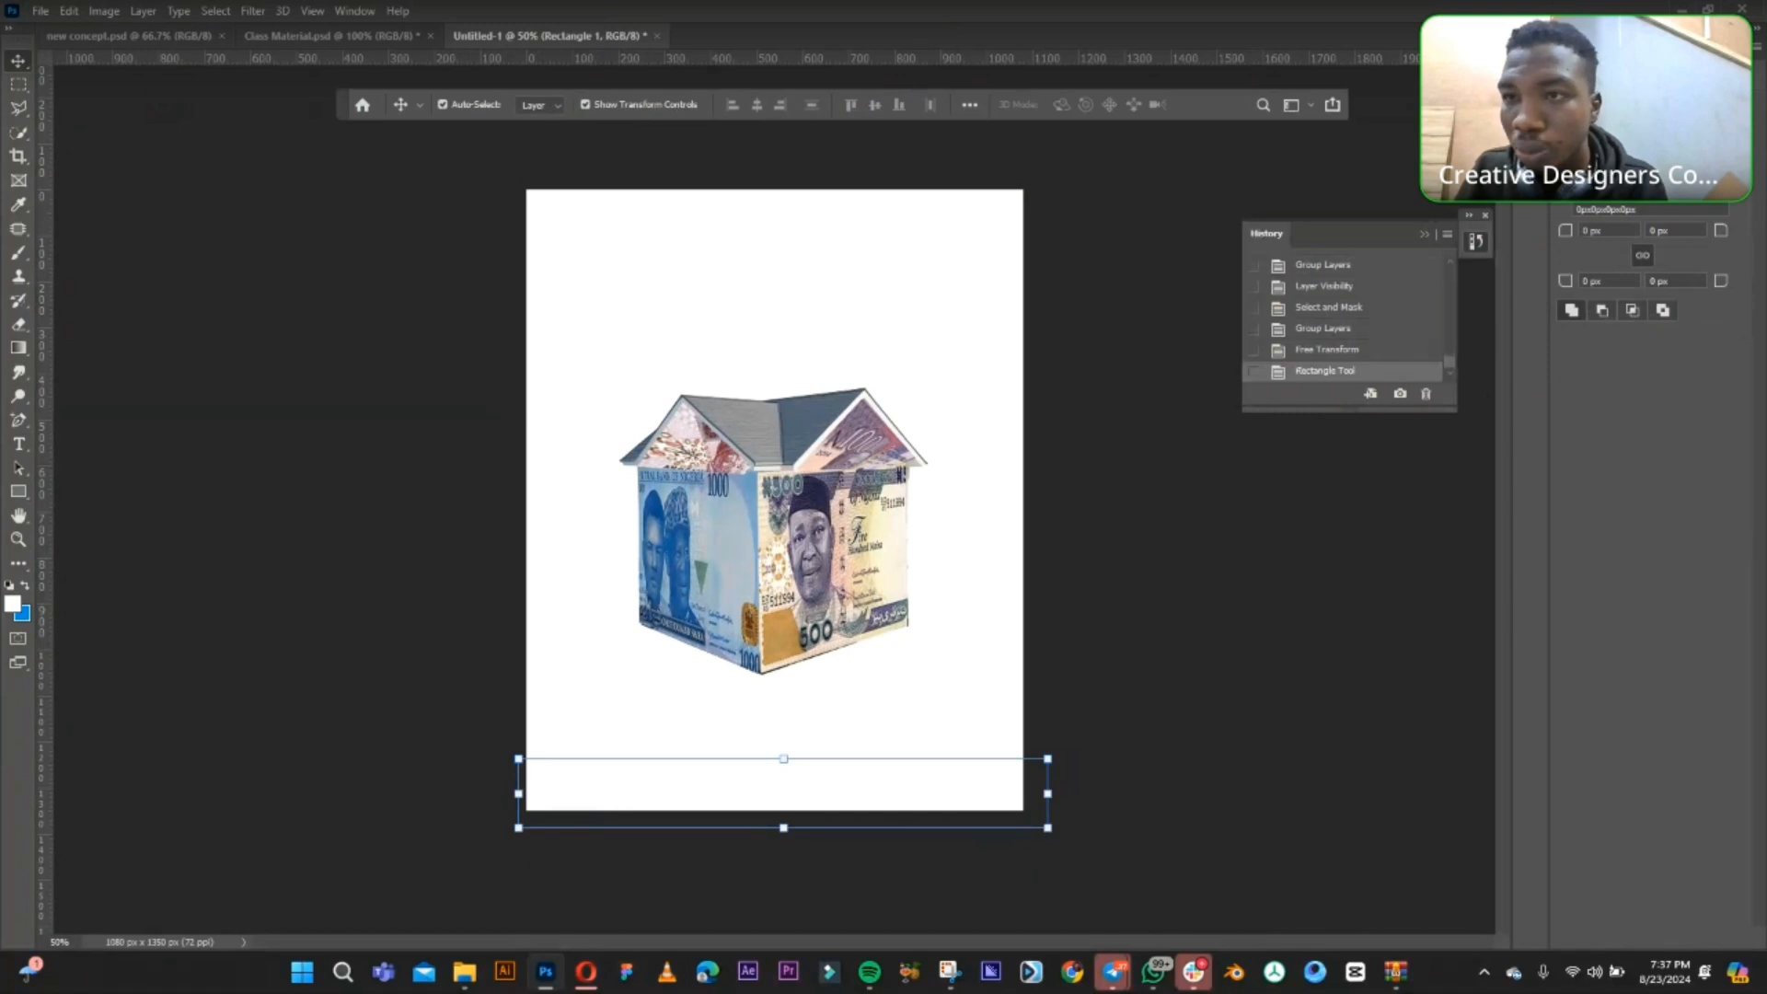
left_click(1617, 160)
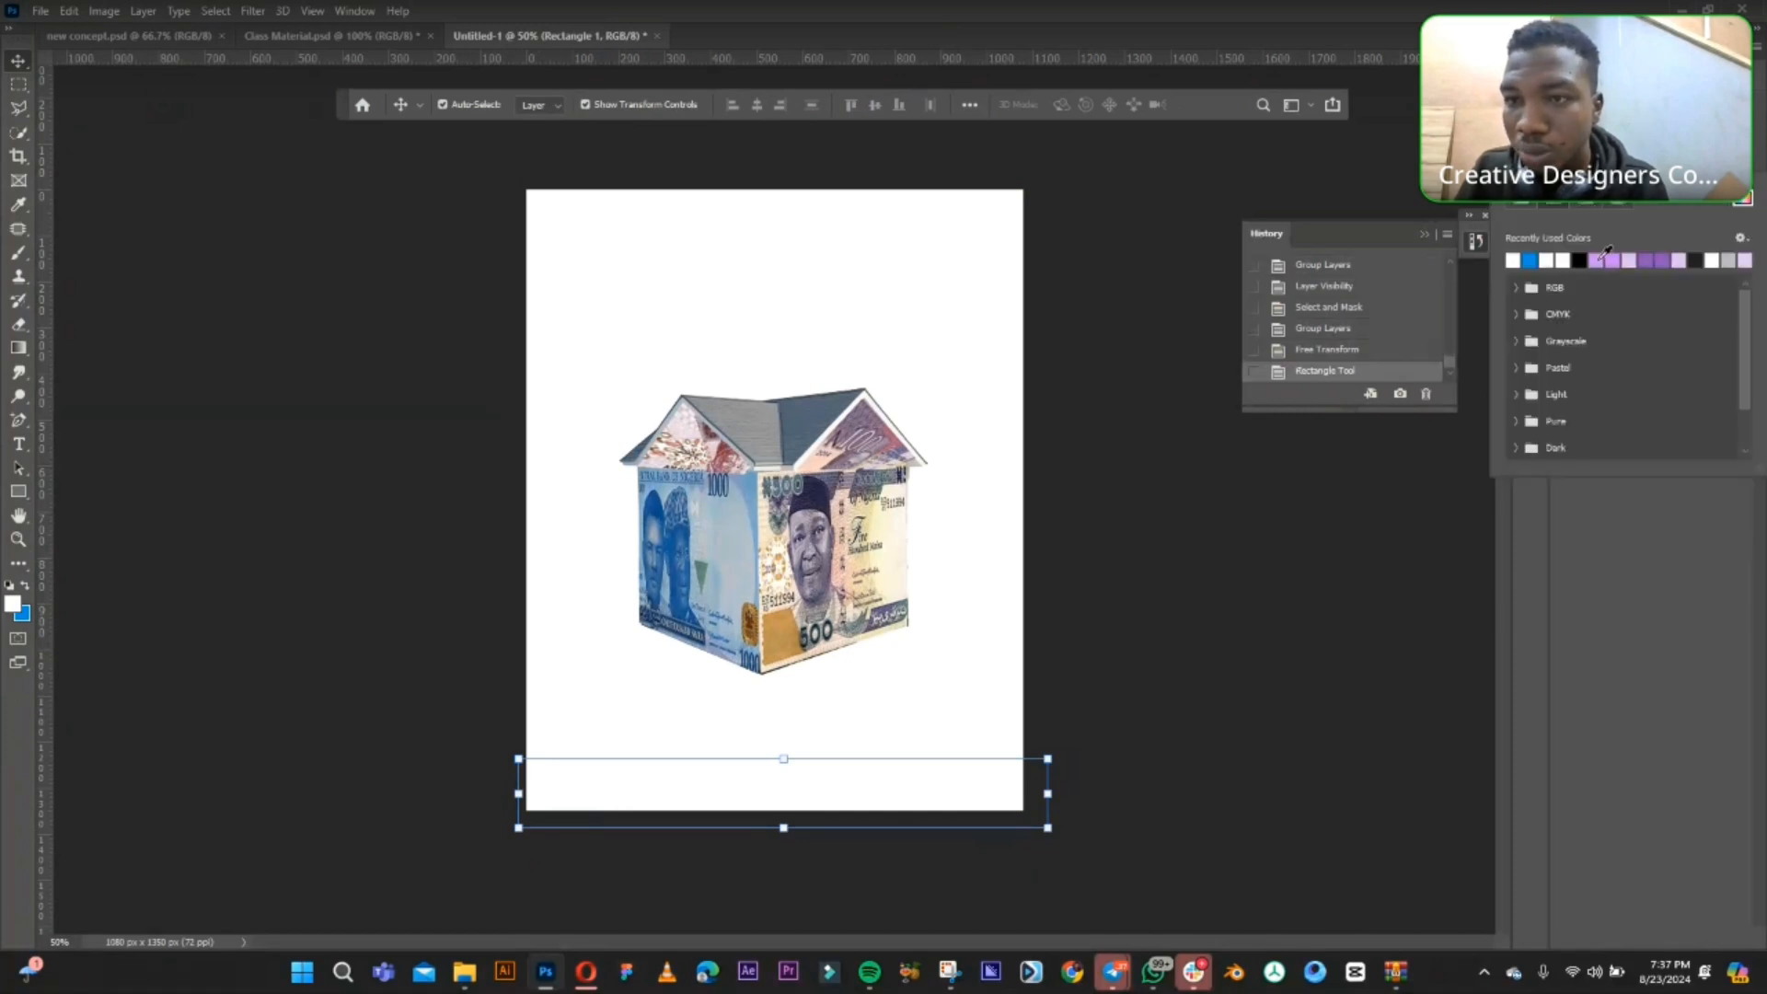
left_click(1657, 256)
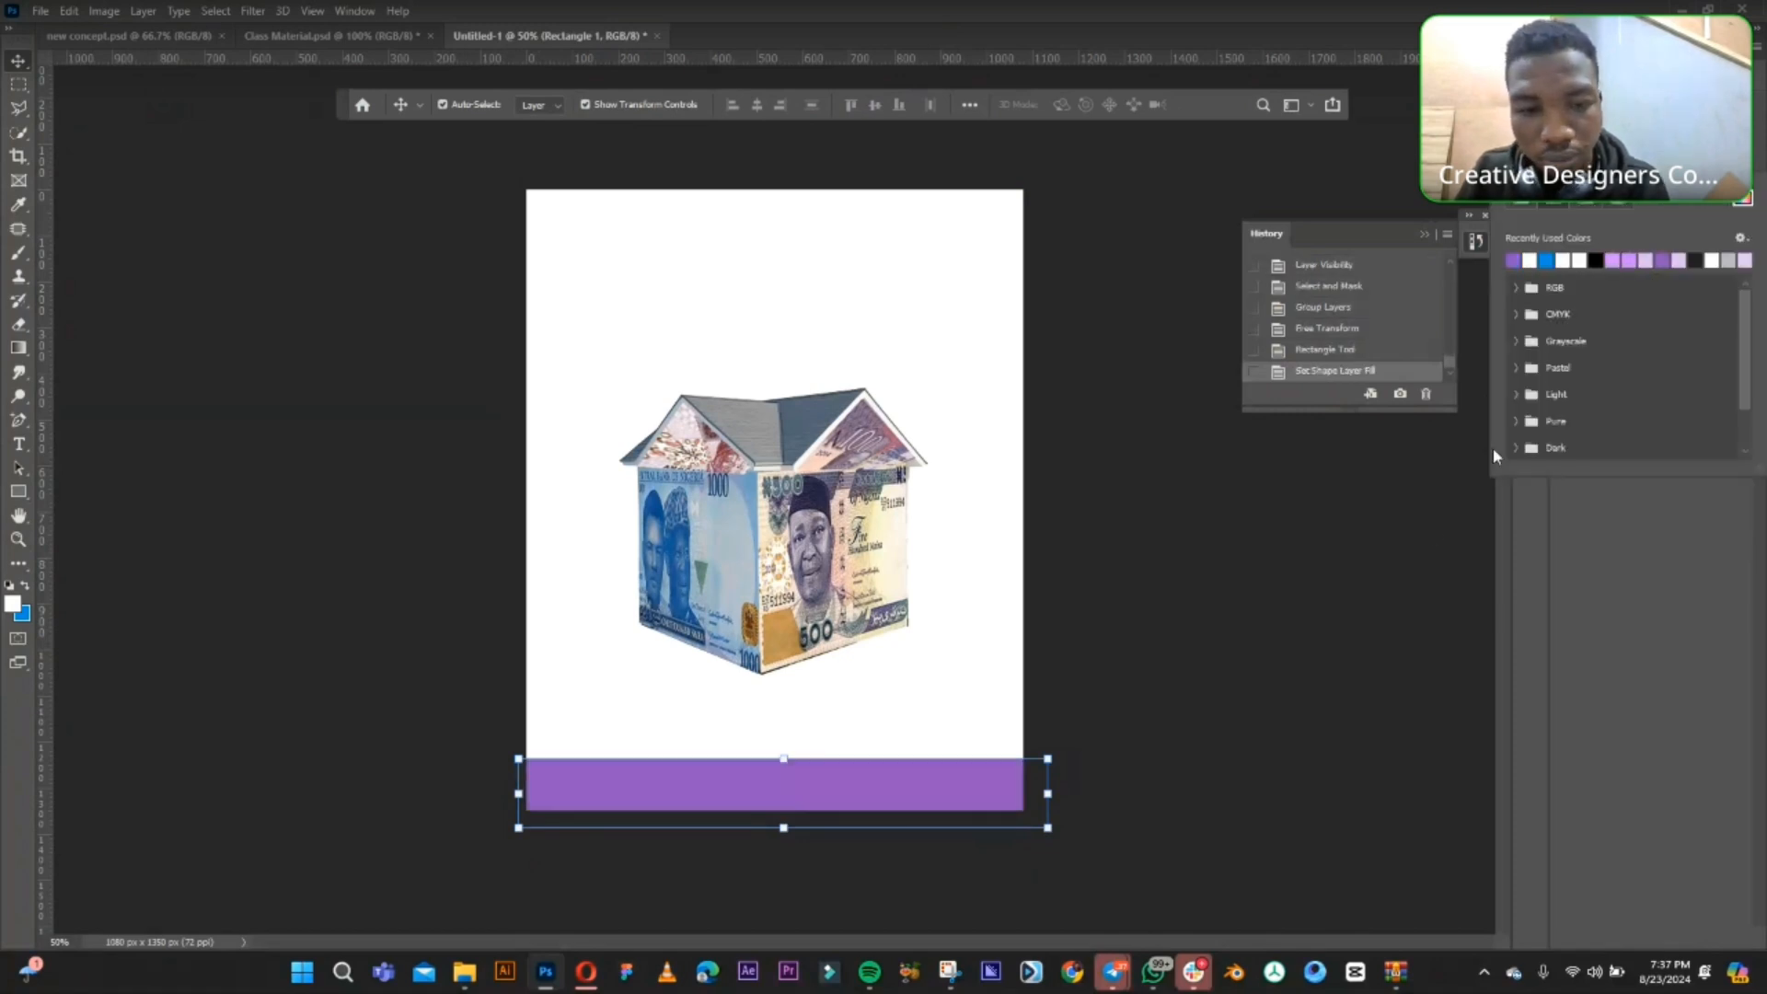
left_click(1229, 620)
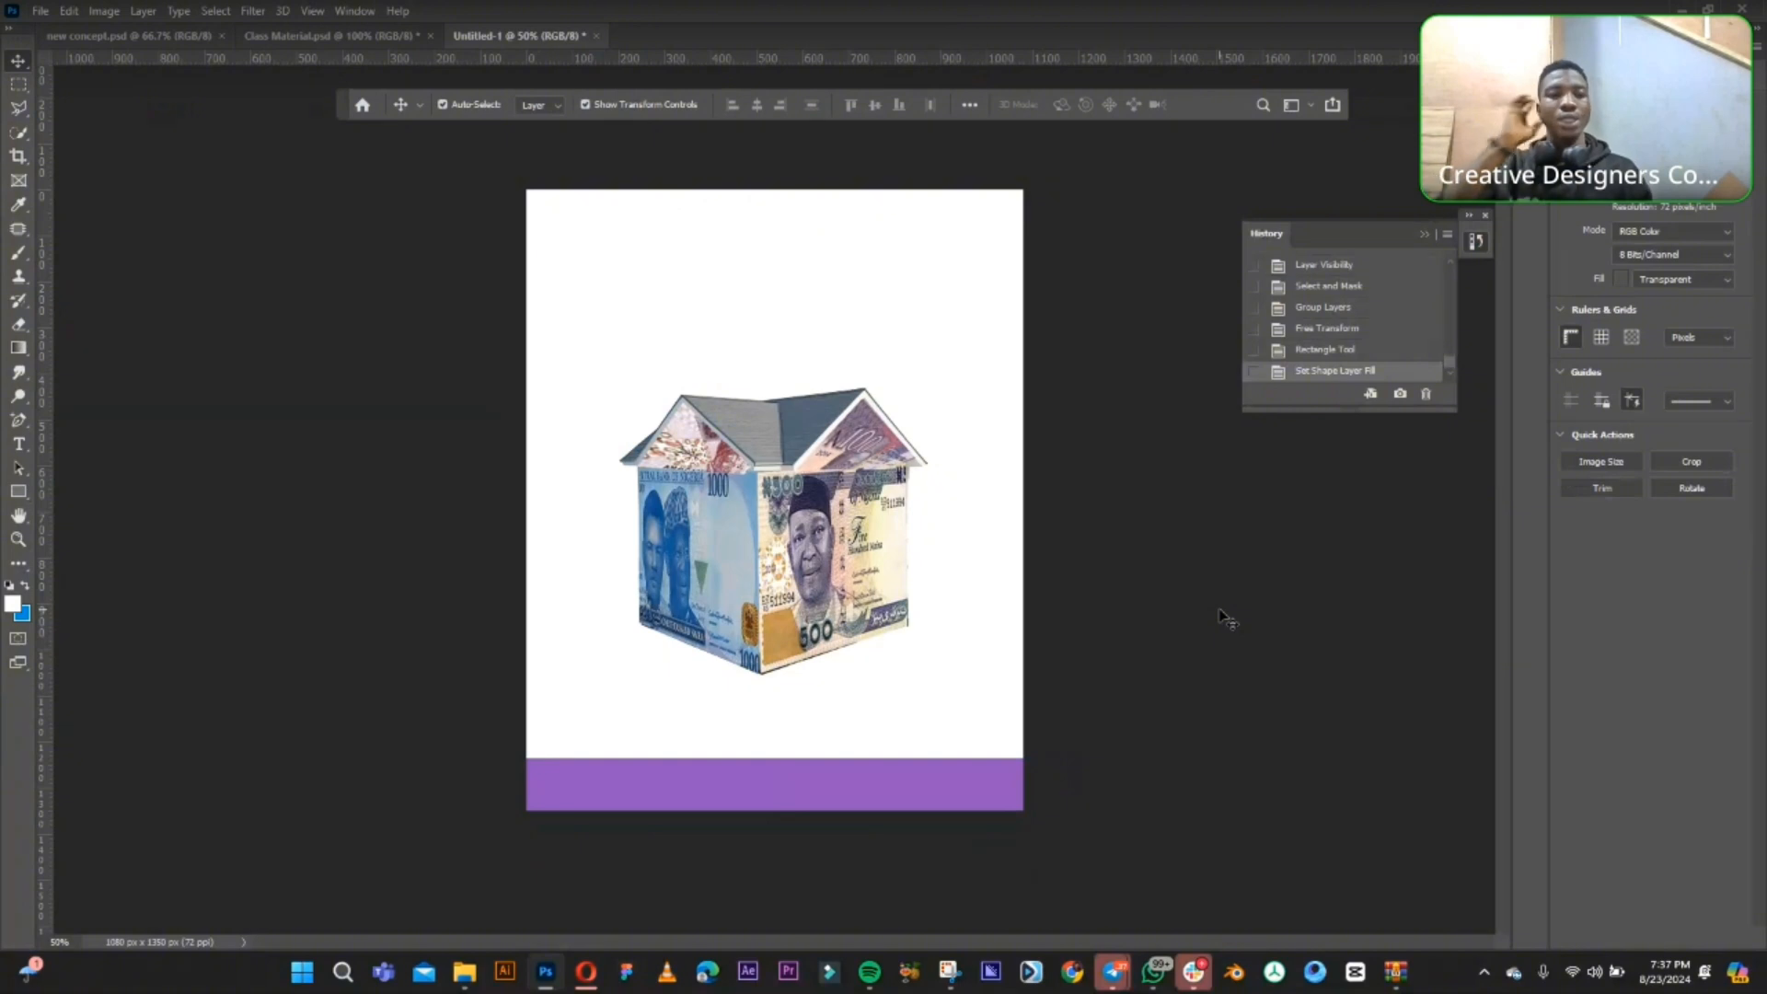
- Show the phone and gradient network images in Class Material.psd, and copy the gradient network image into Untitled-1 over the house's lower right
left_click(328, 37)
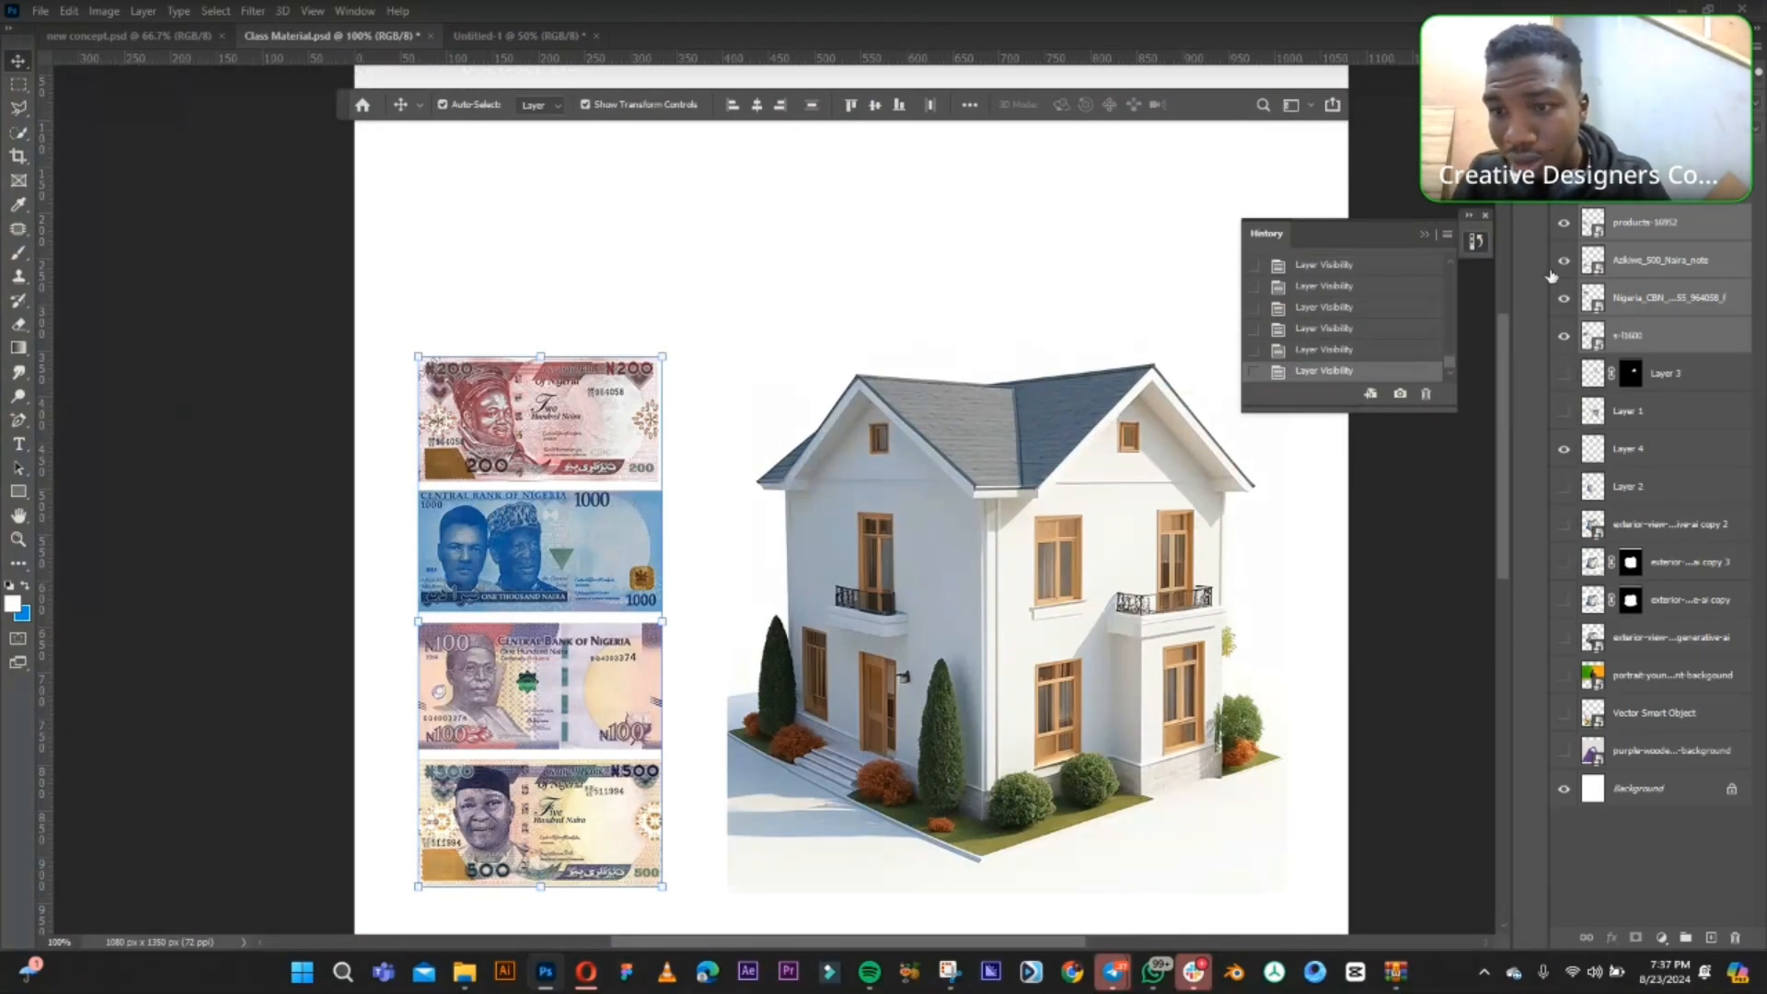
left_click(1564, 185)
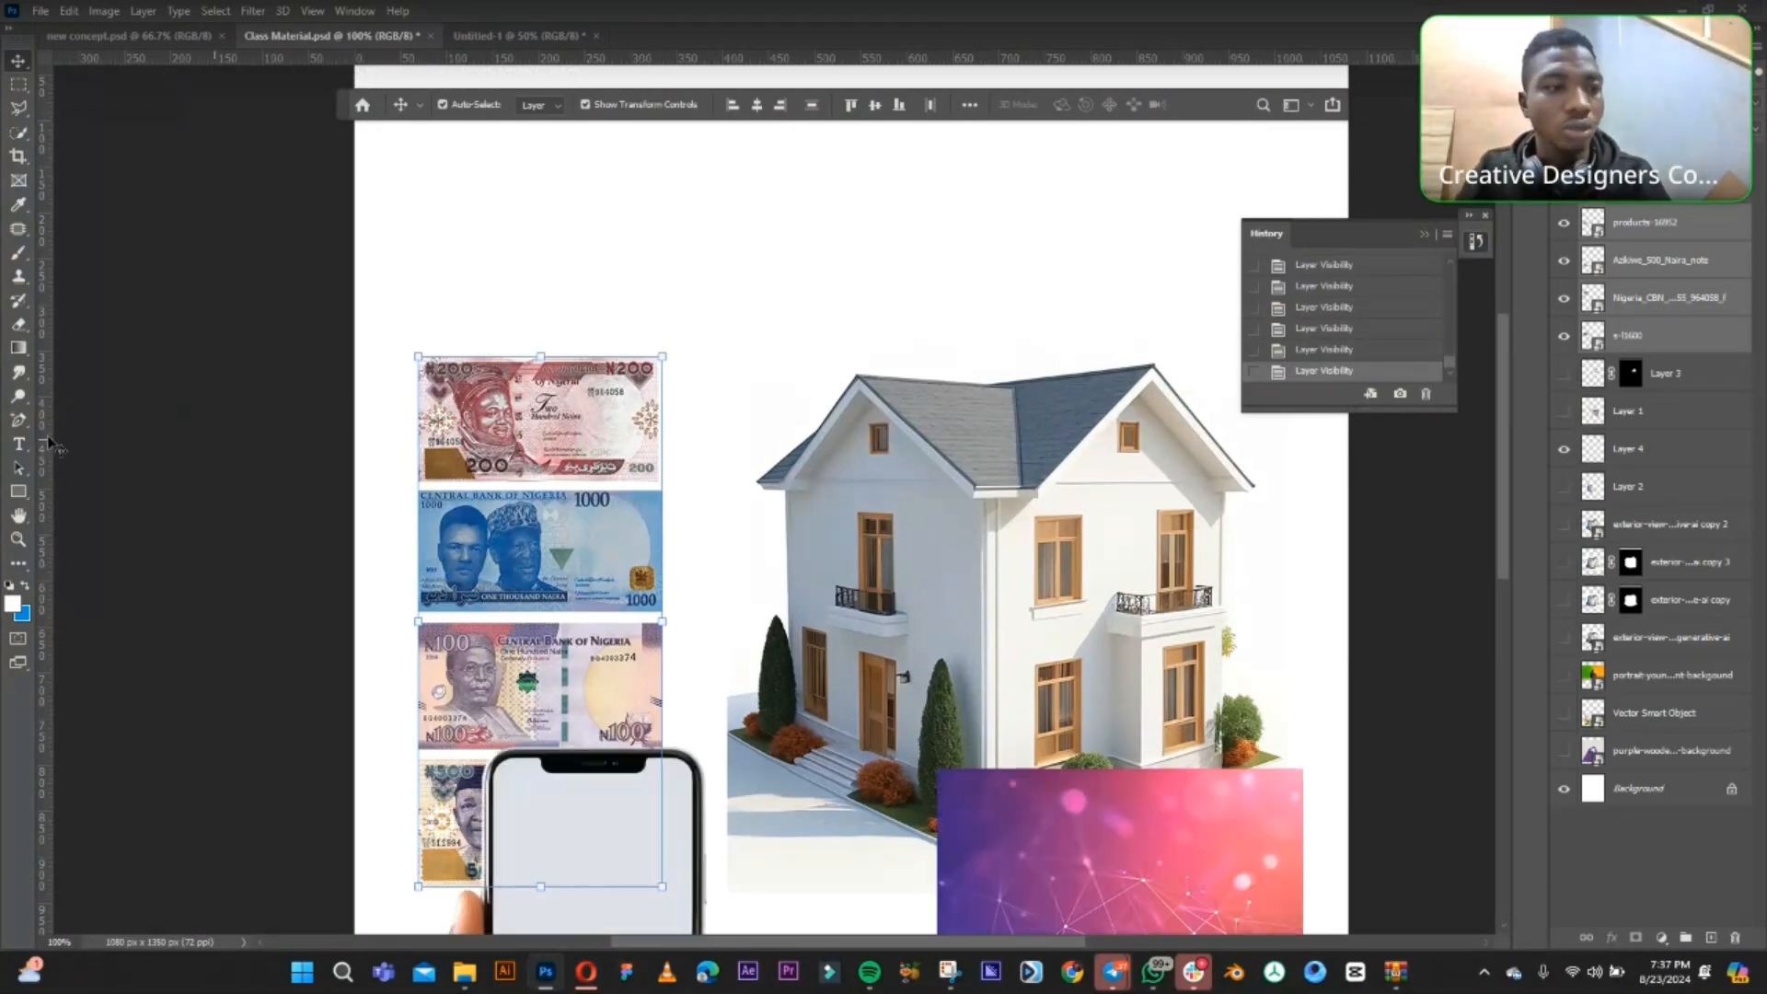
left_click(20, 542)
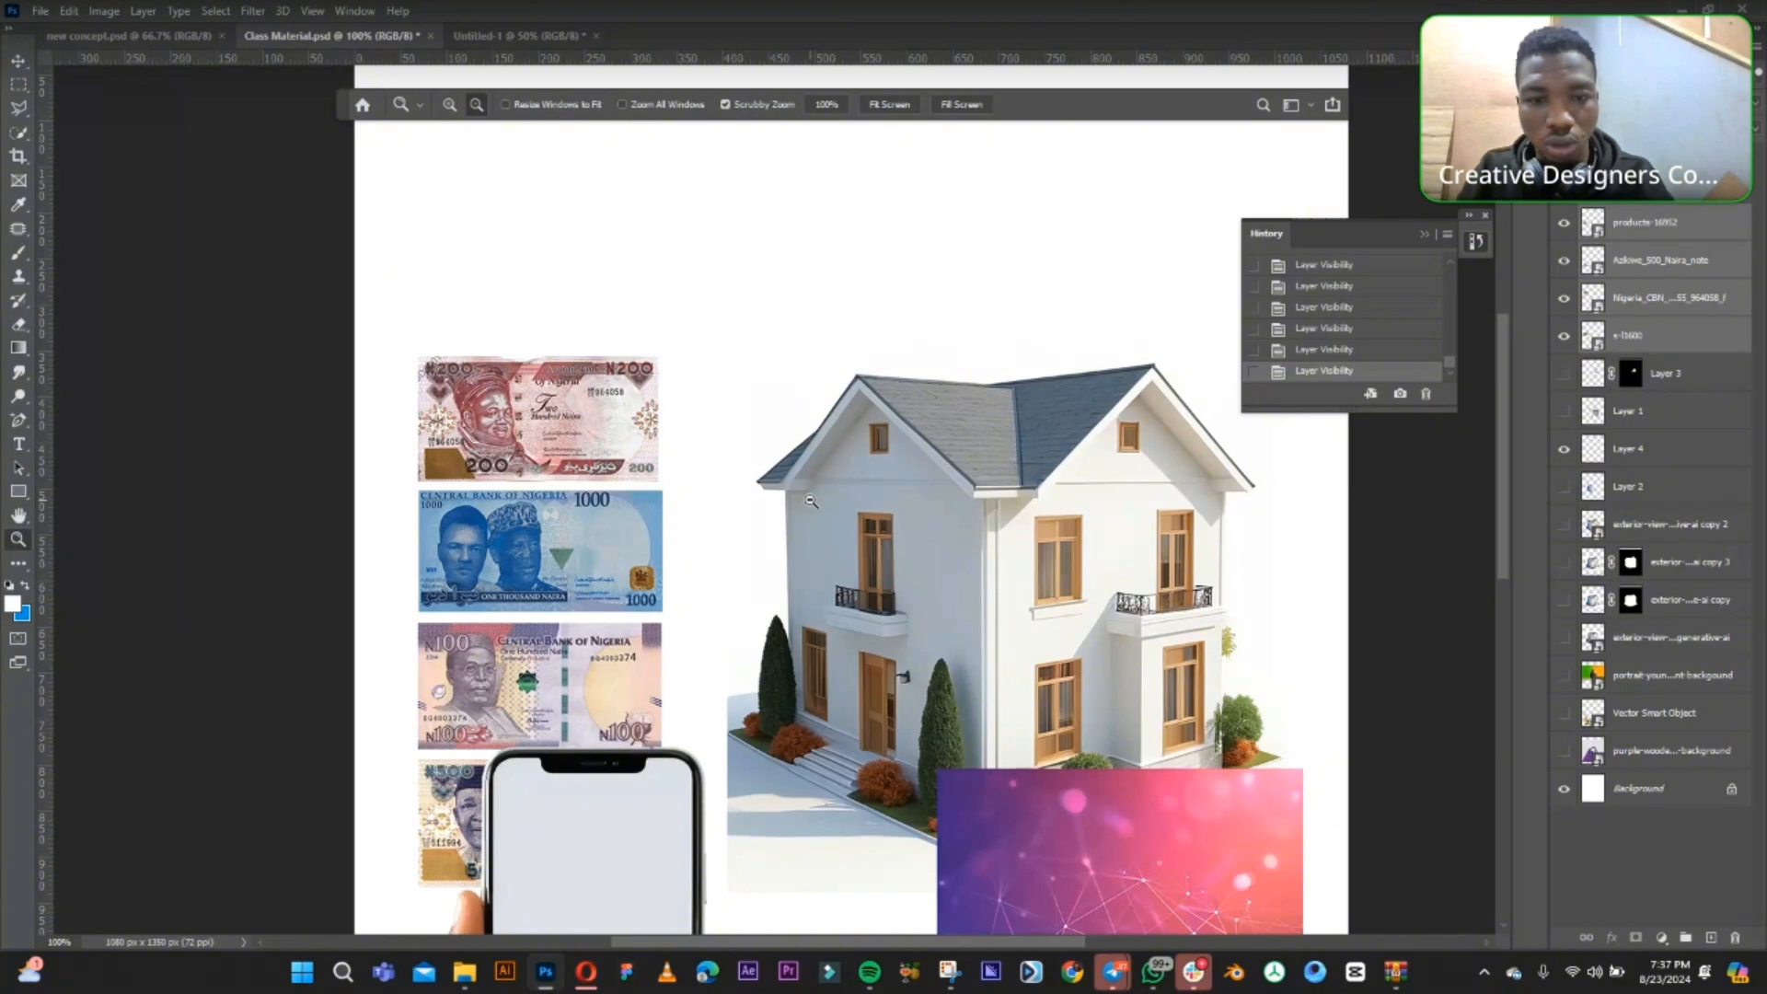
left_click(811, 500, "alt")
left_click(811, 500, "alt")
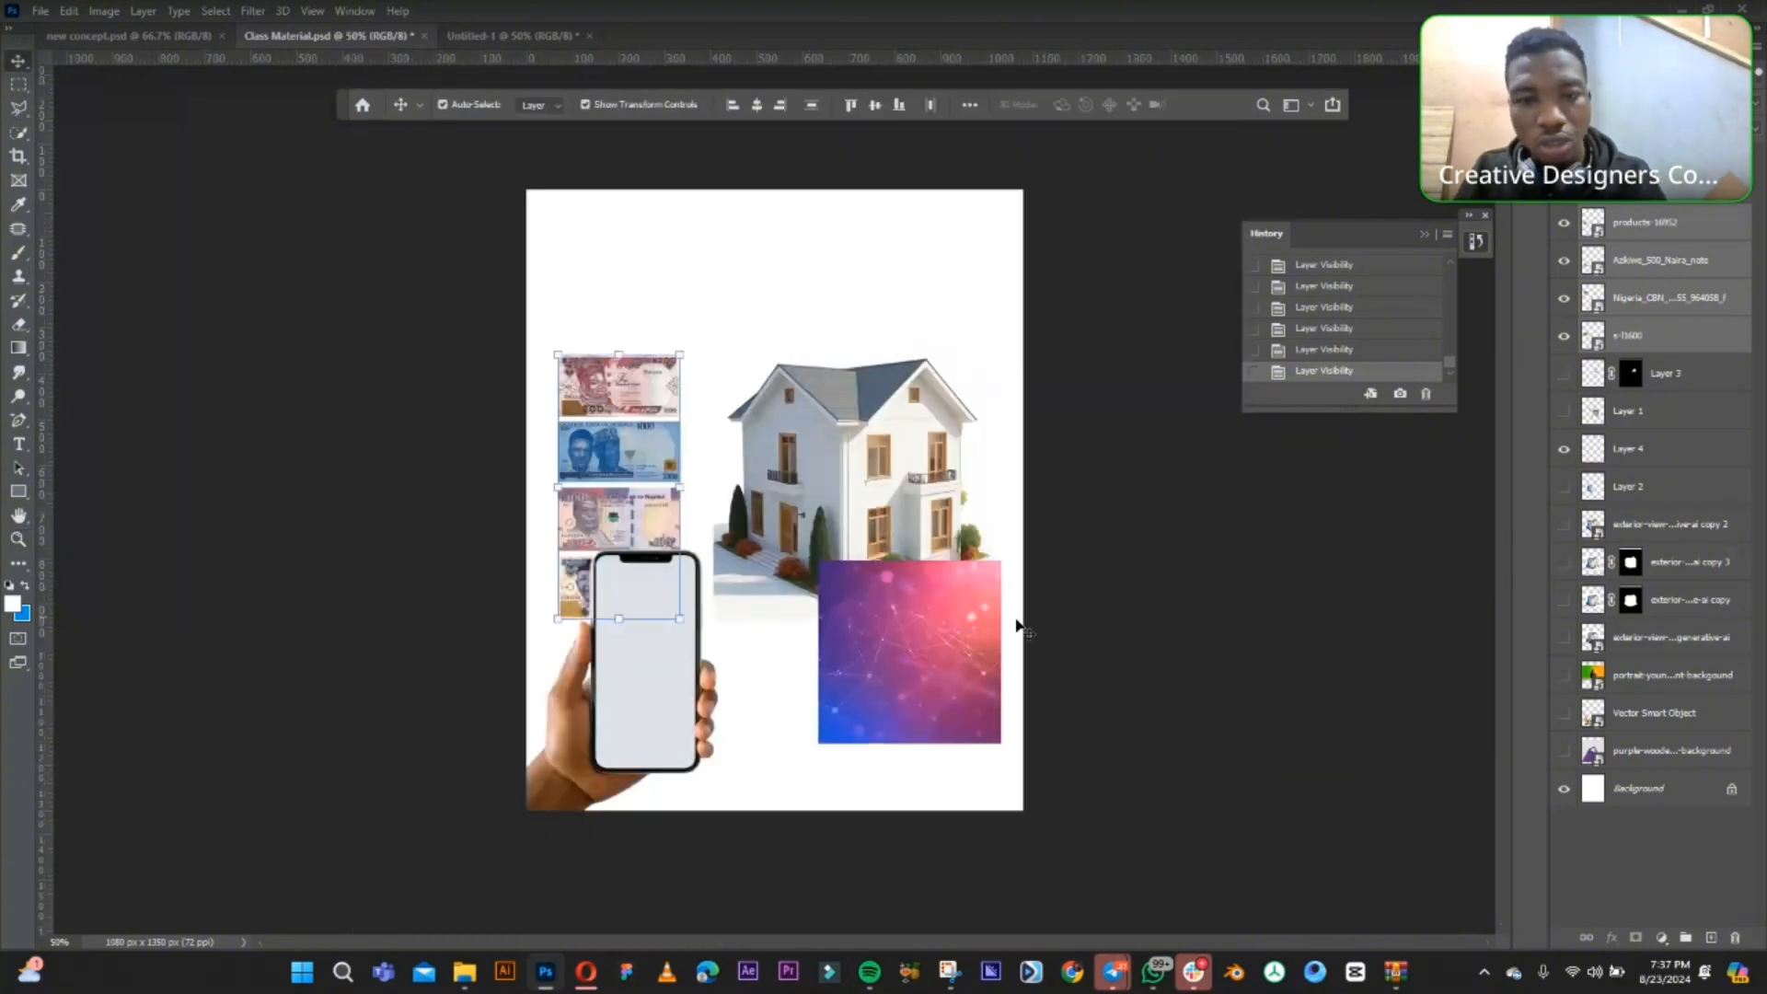
left_click(1075, 630)
left_click(935, 635)
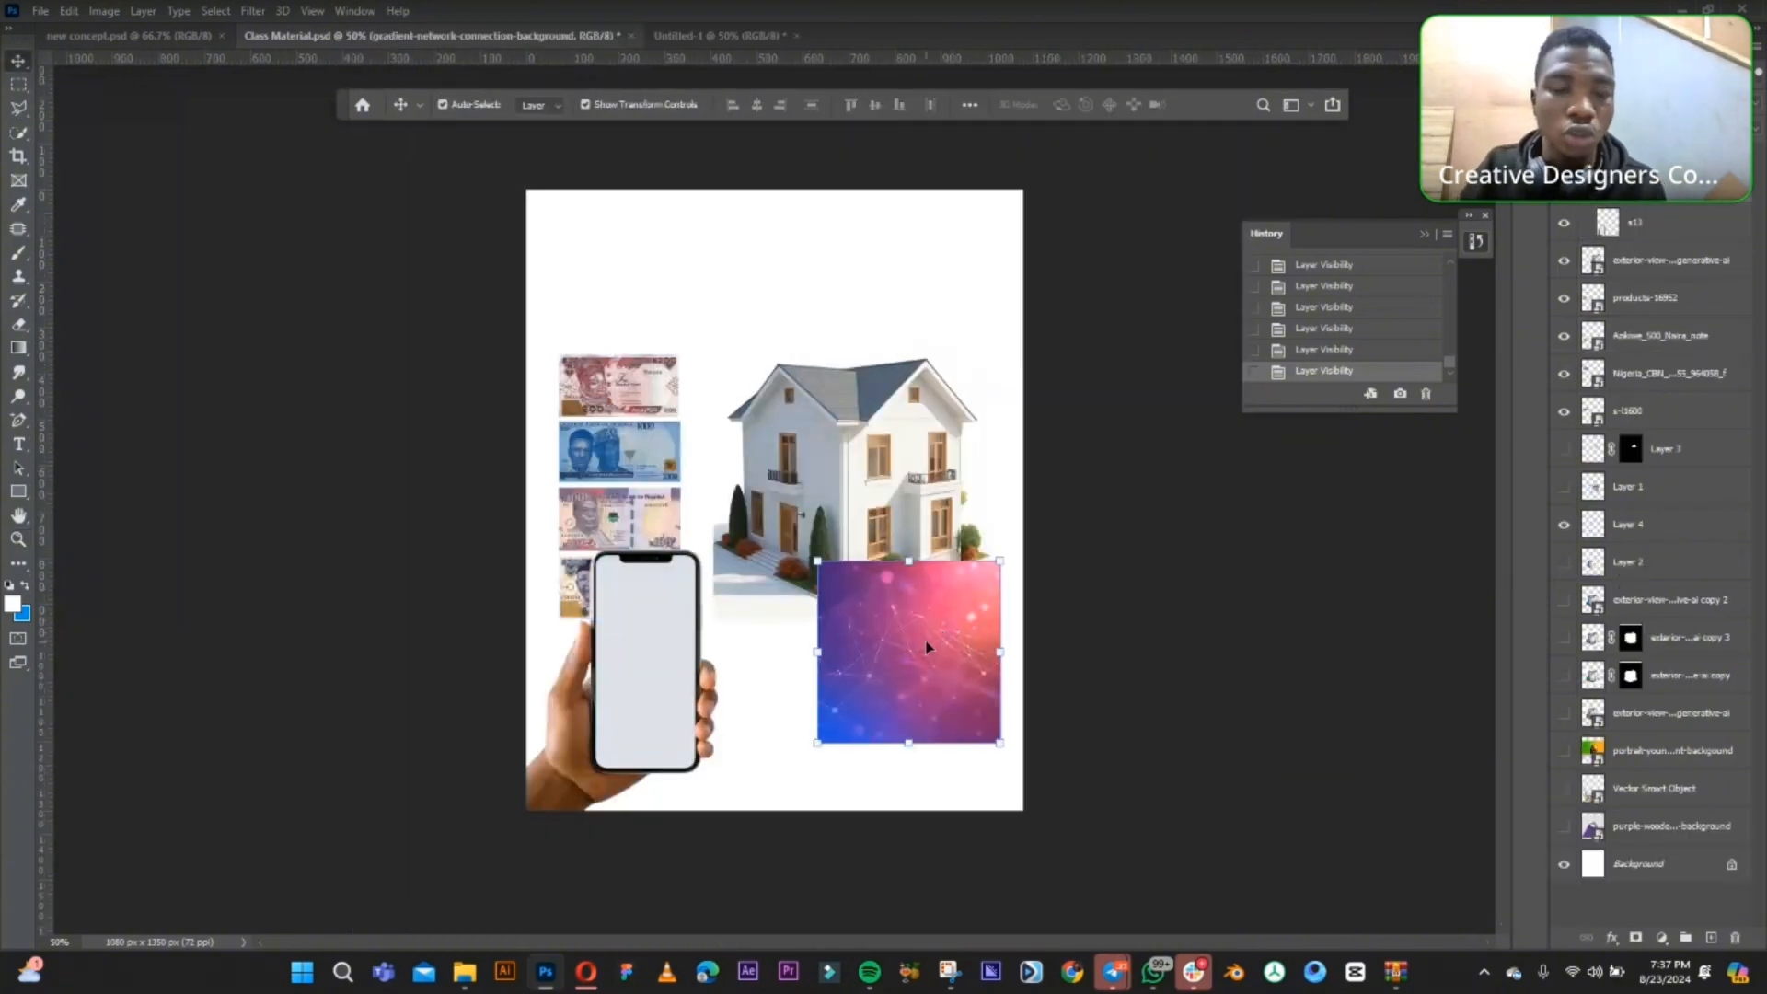
left_click_drag(928, 648, 881, 683)
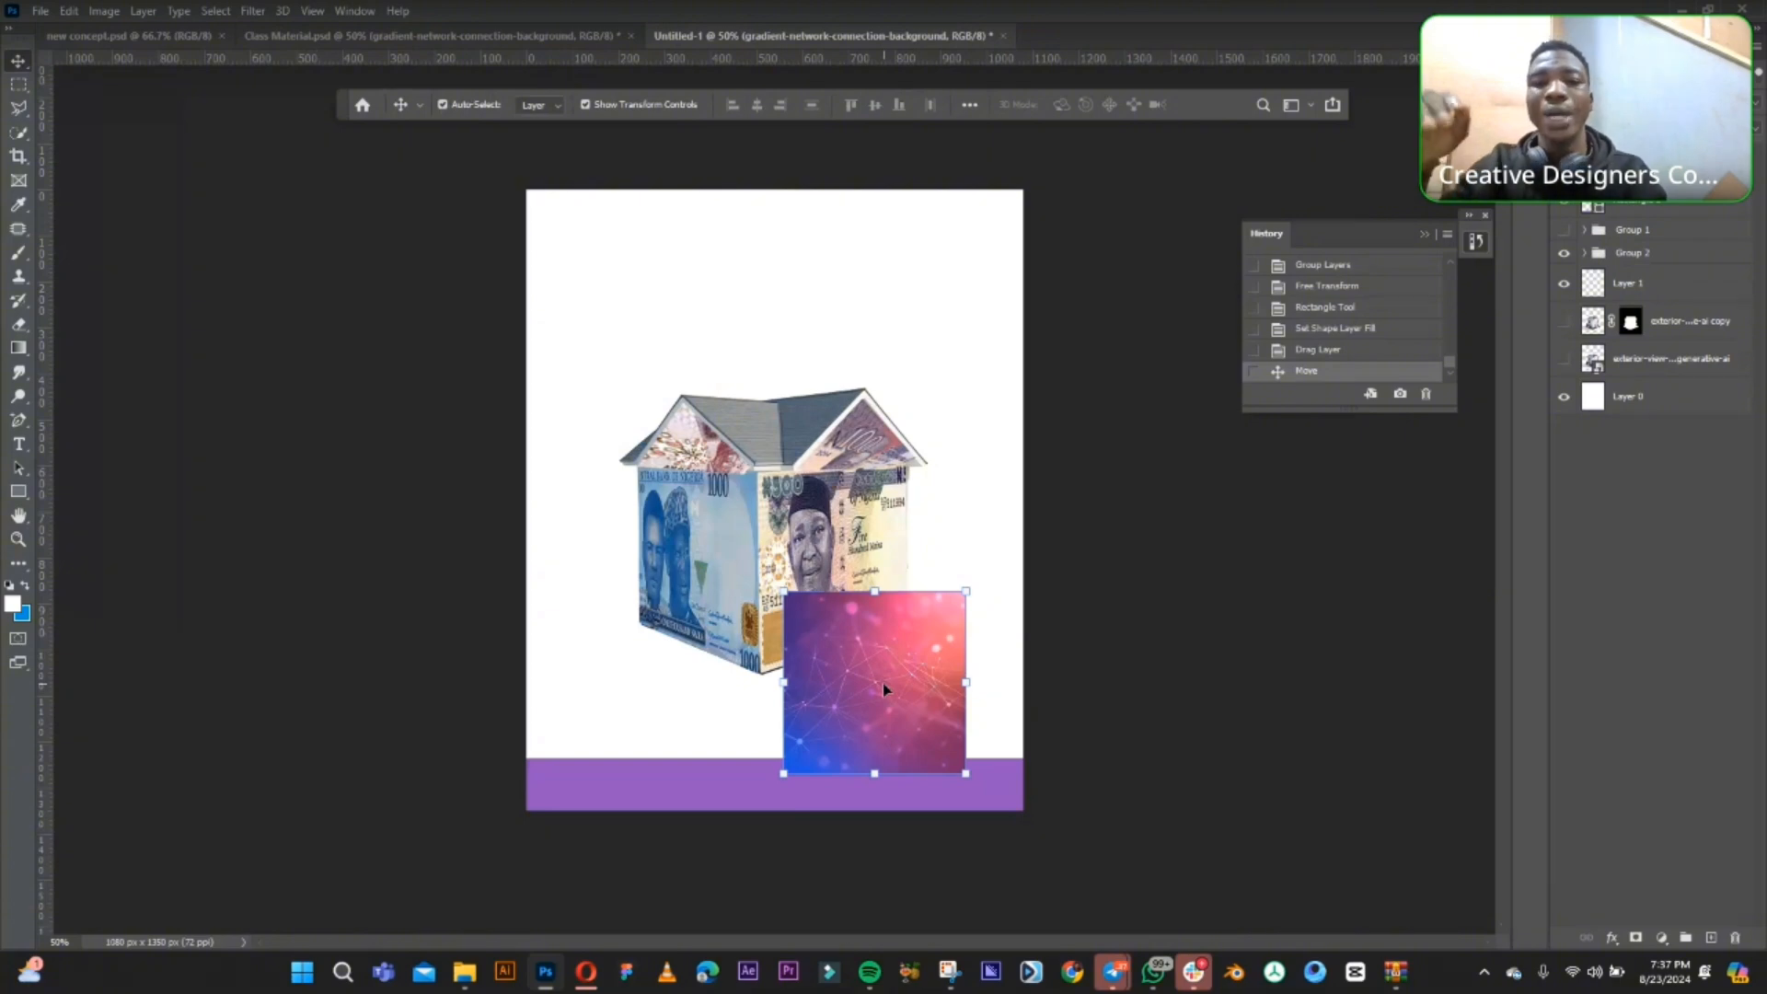
- Move the gradient network image so it rests just above the purple base strip, and clip it to the strip
left_click(1665, 208)
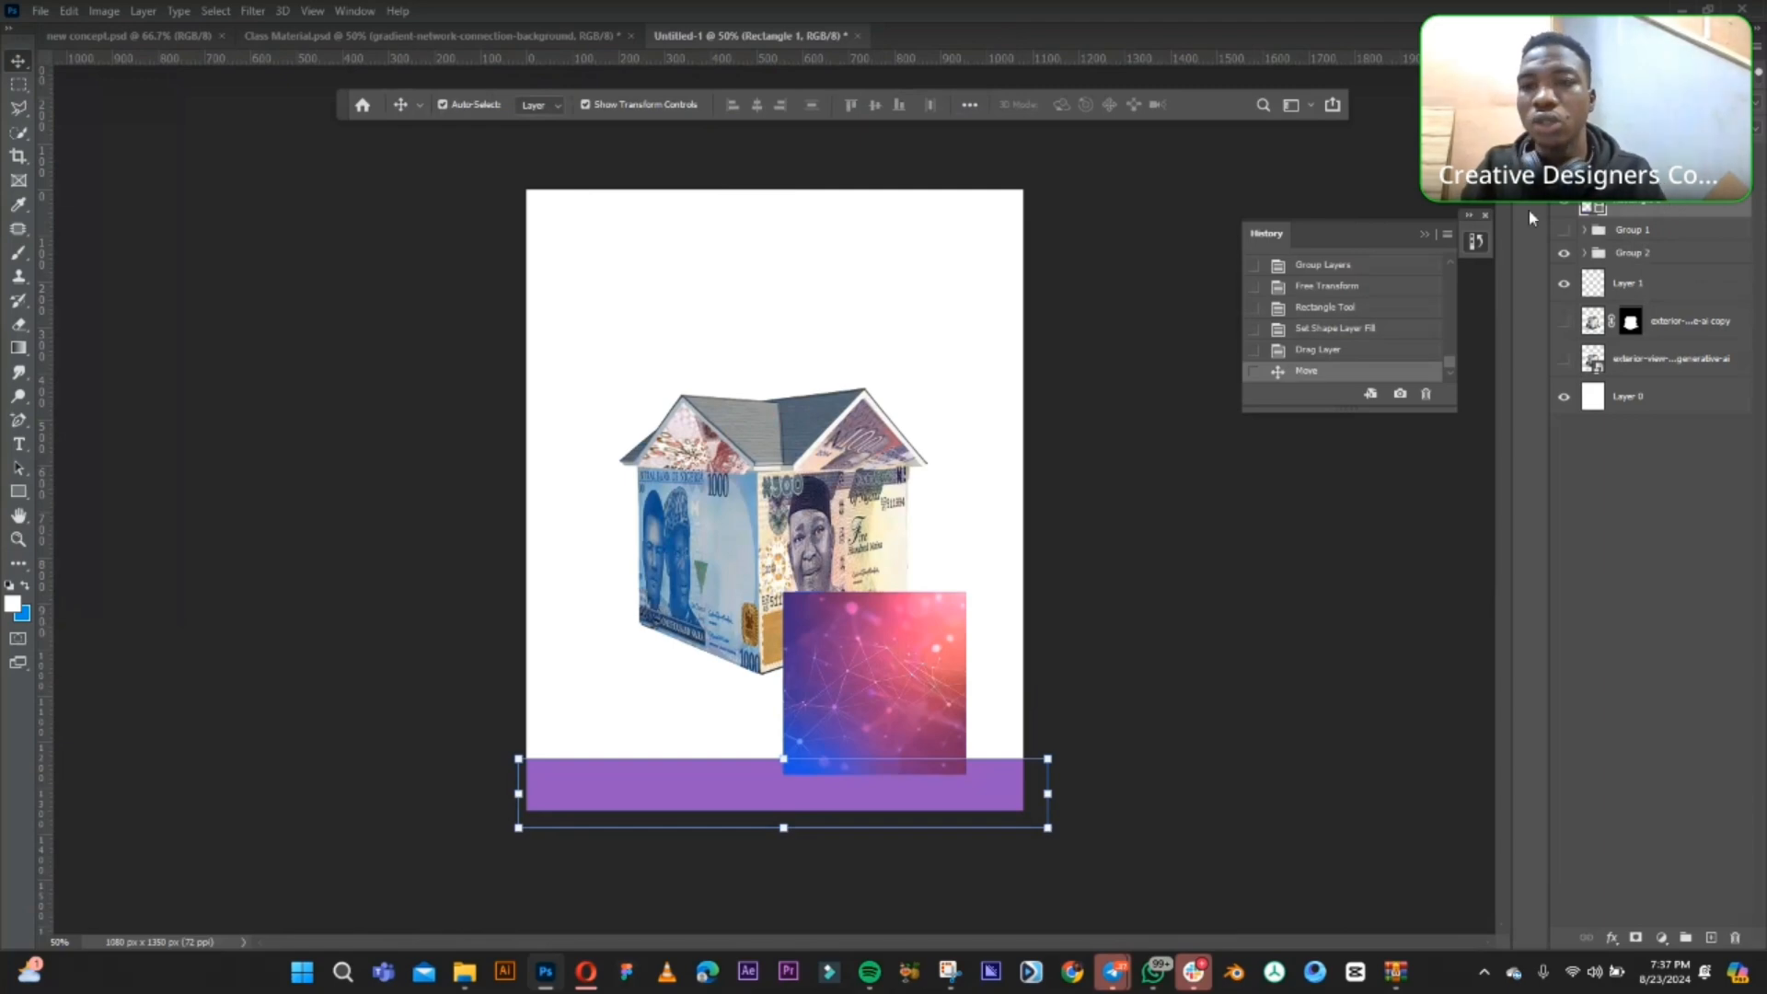
left_click(874, 685)
left_click_drag(899, 647, 900, 668)
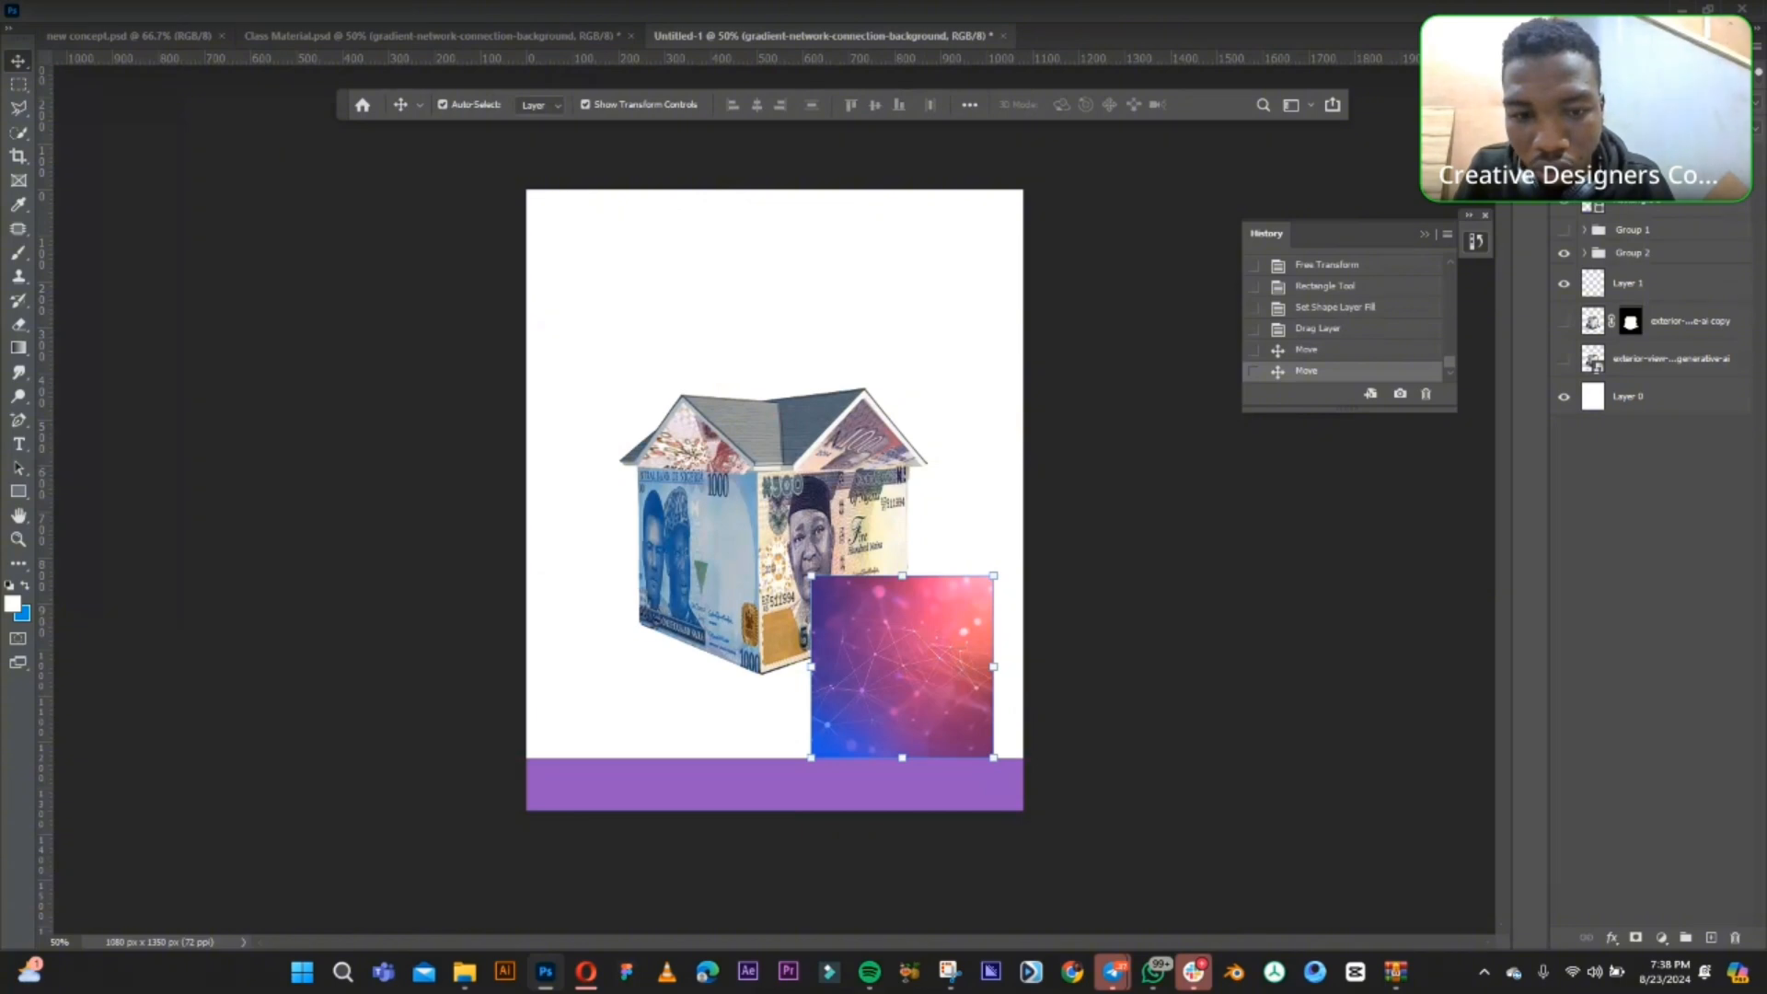
key("ctrl+alt+g")
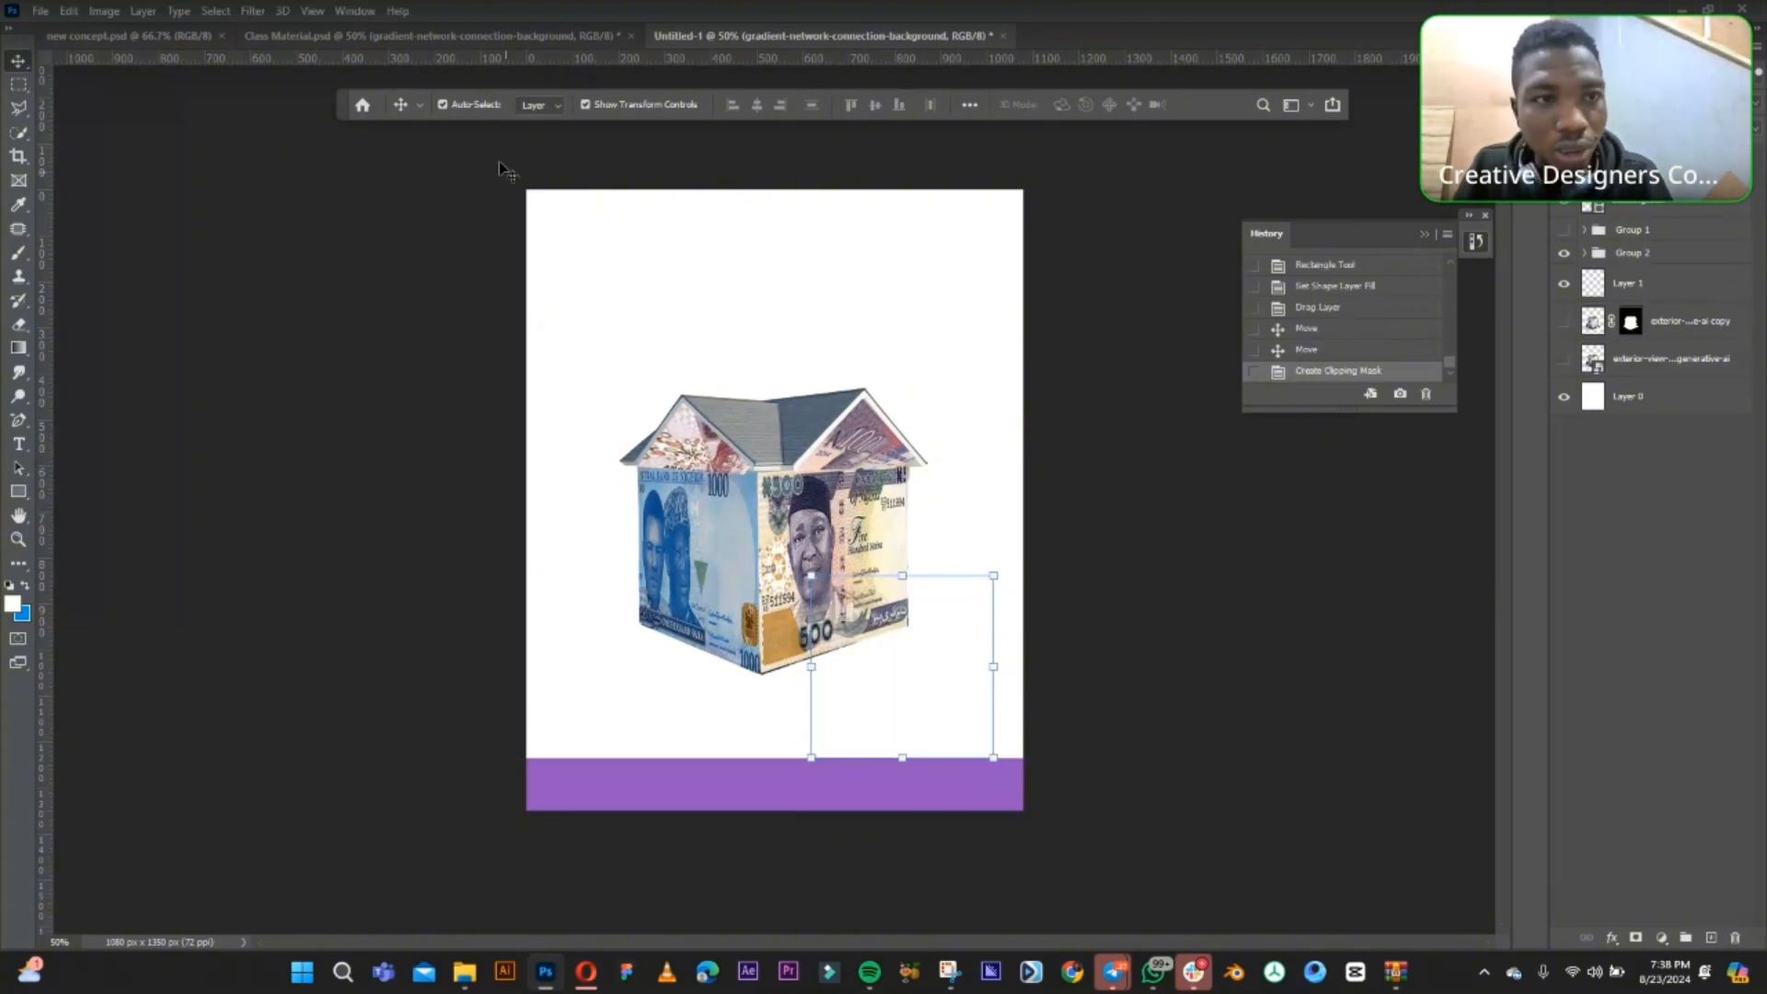
- With layer auto-select off, move the clipped gradient image onto the base strip and scale it to about 118% to span the strip's full width
left_click(476, 104)
left_click_drag(959, 667, 1007, 792)
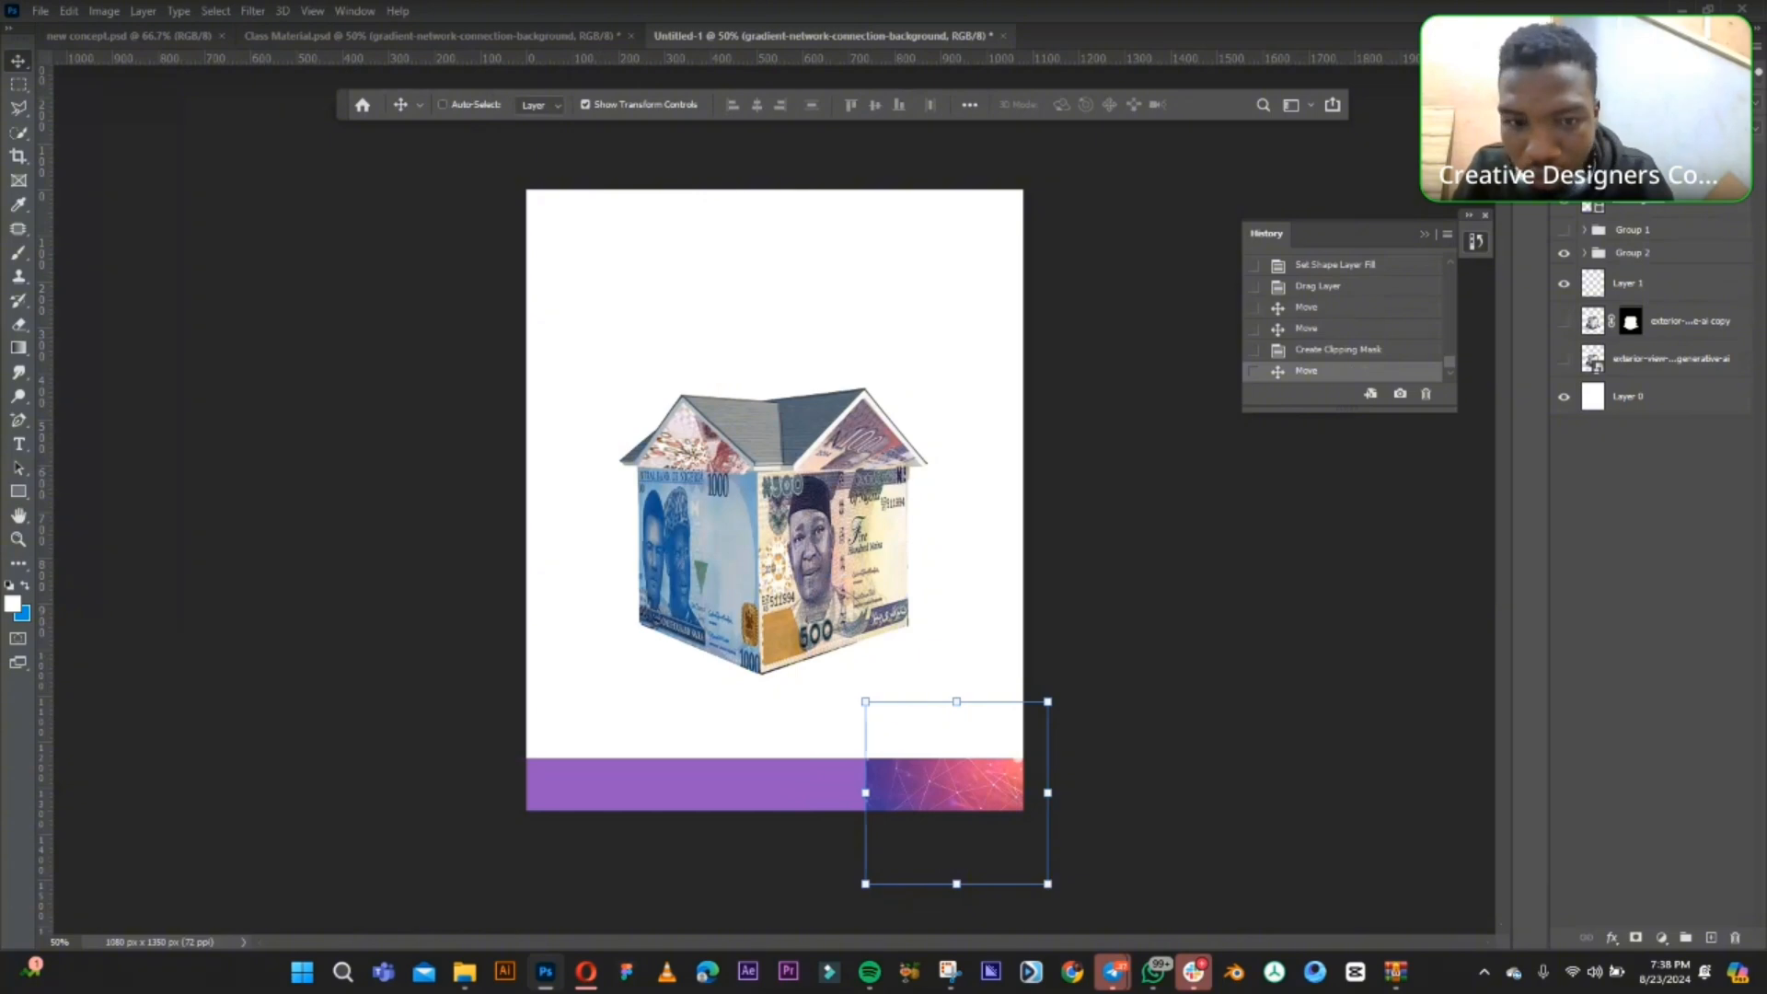
key("ctrl+alt+g")
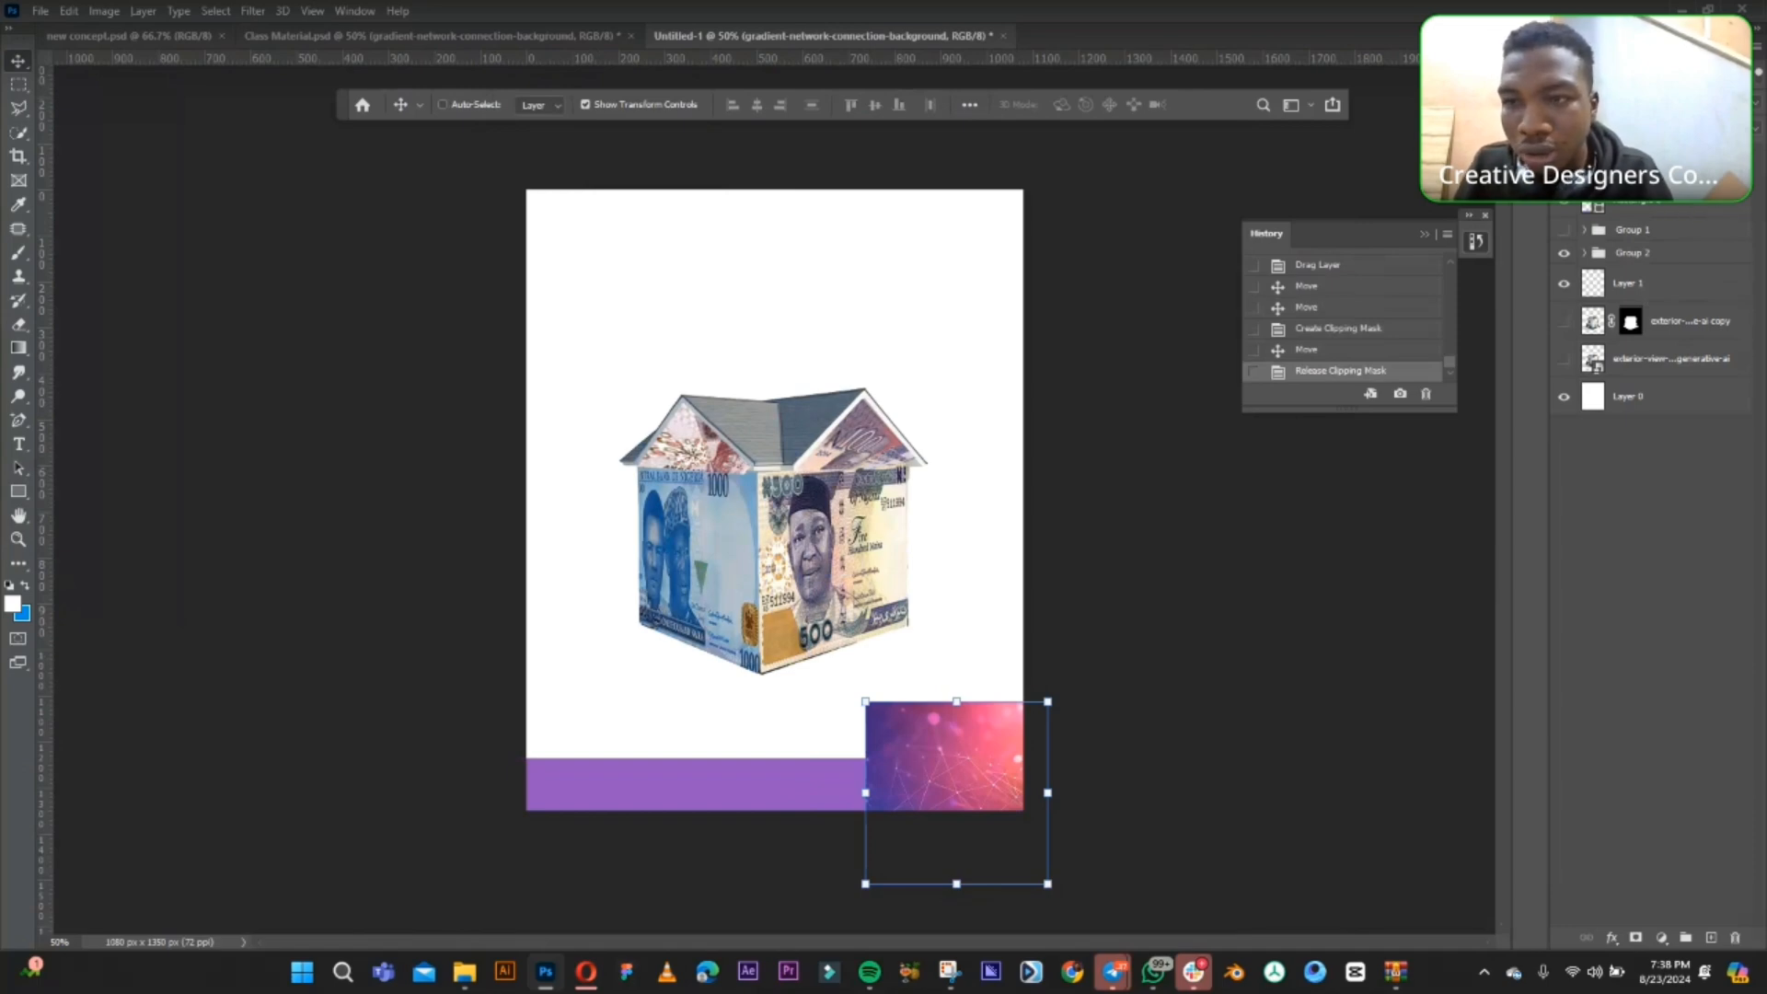
key("ctrl+alt+g")
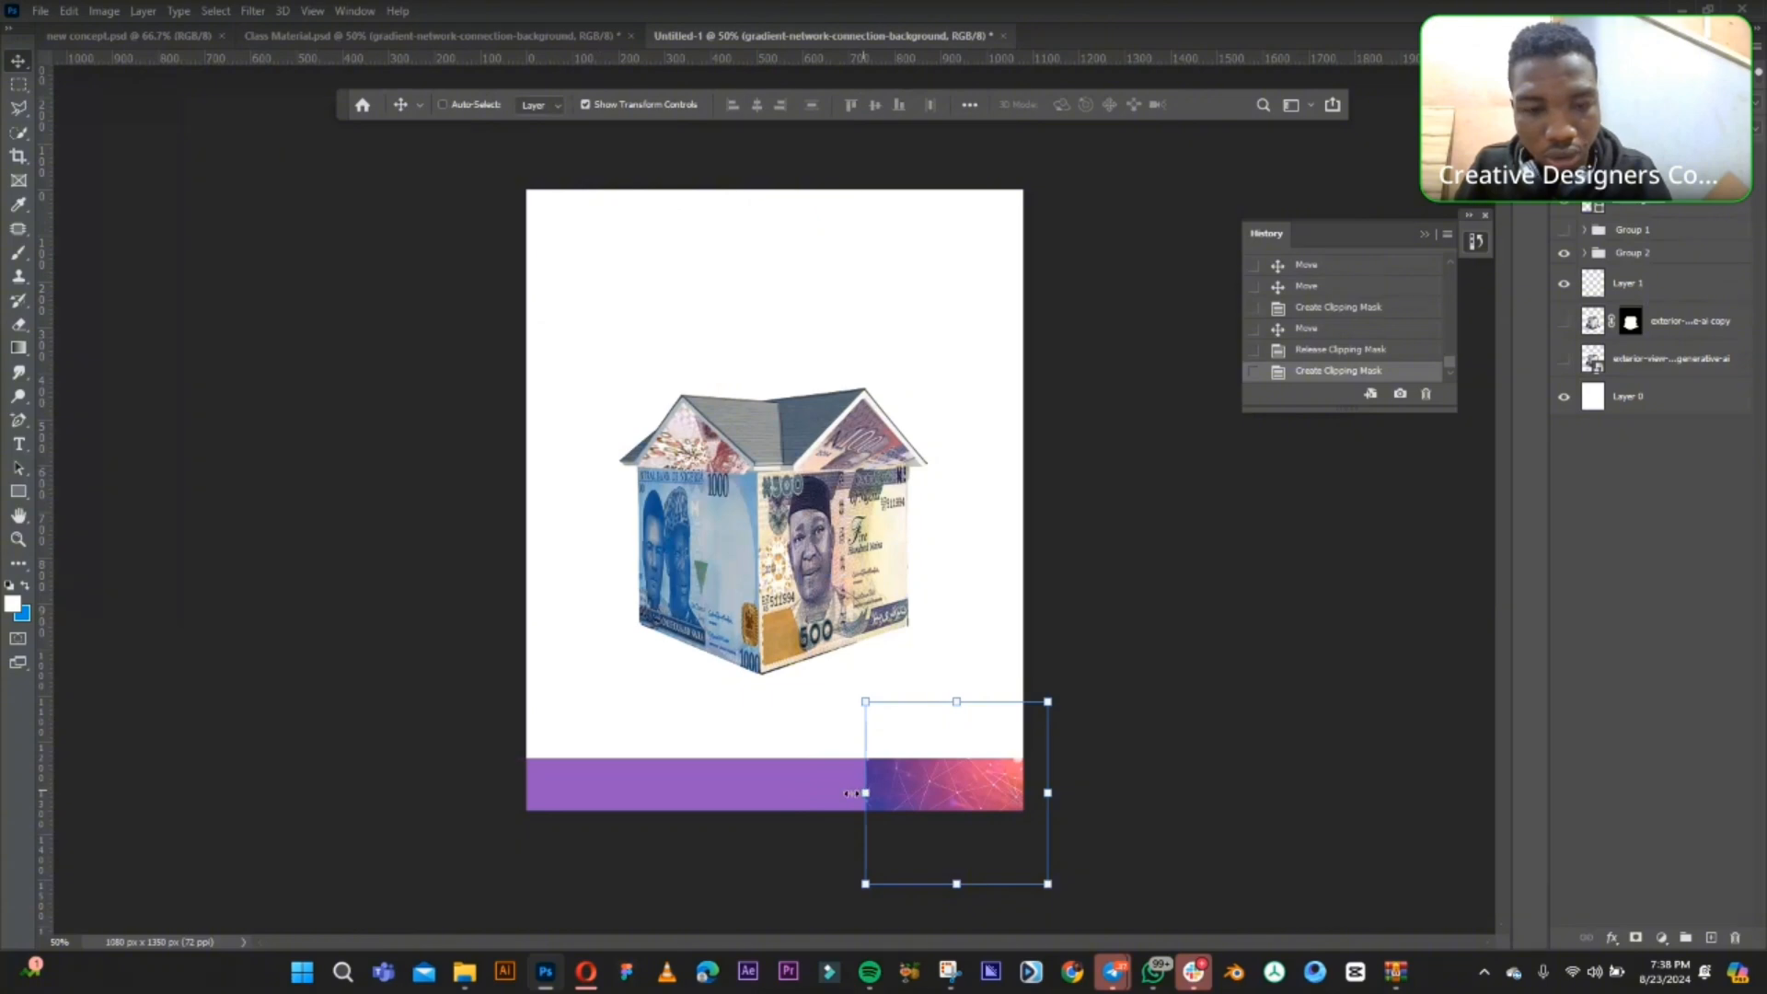
left_click_drag(865, 787, 492, 793)
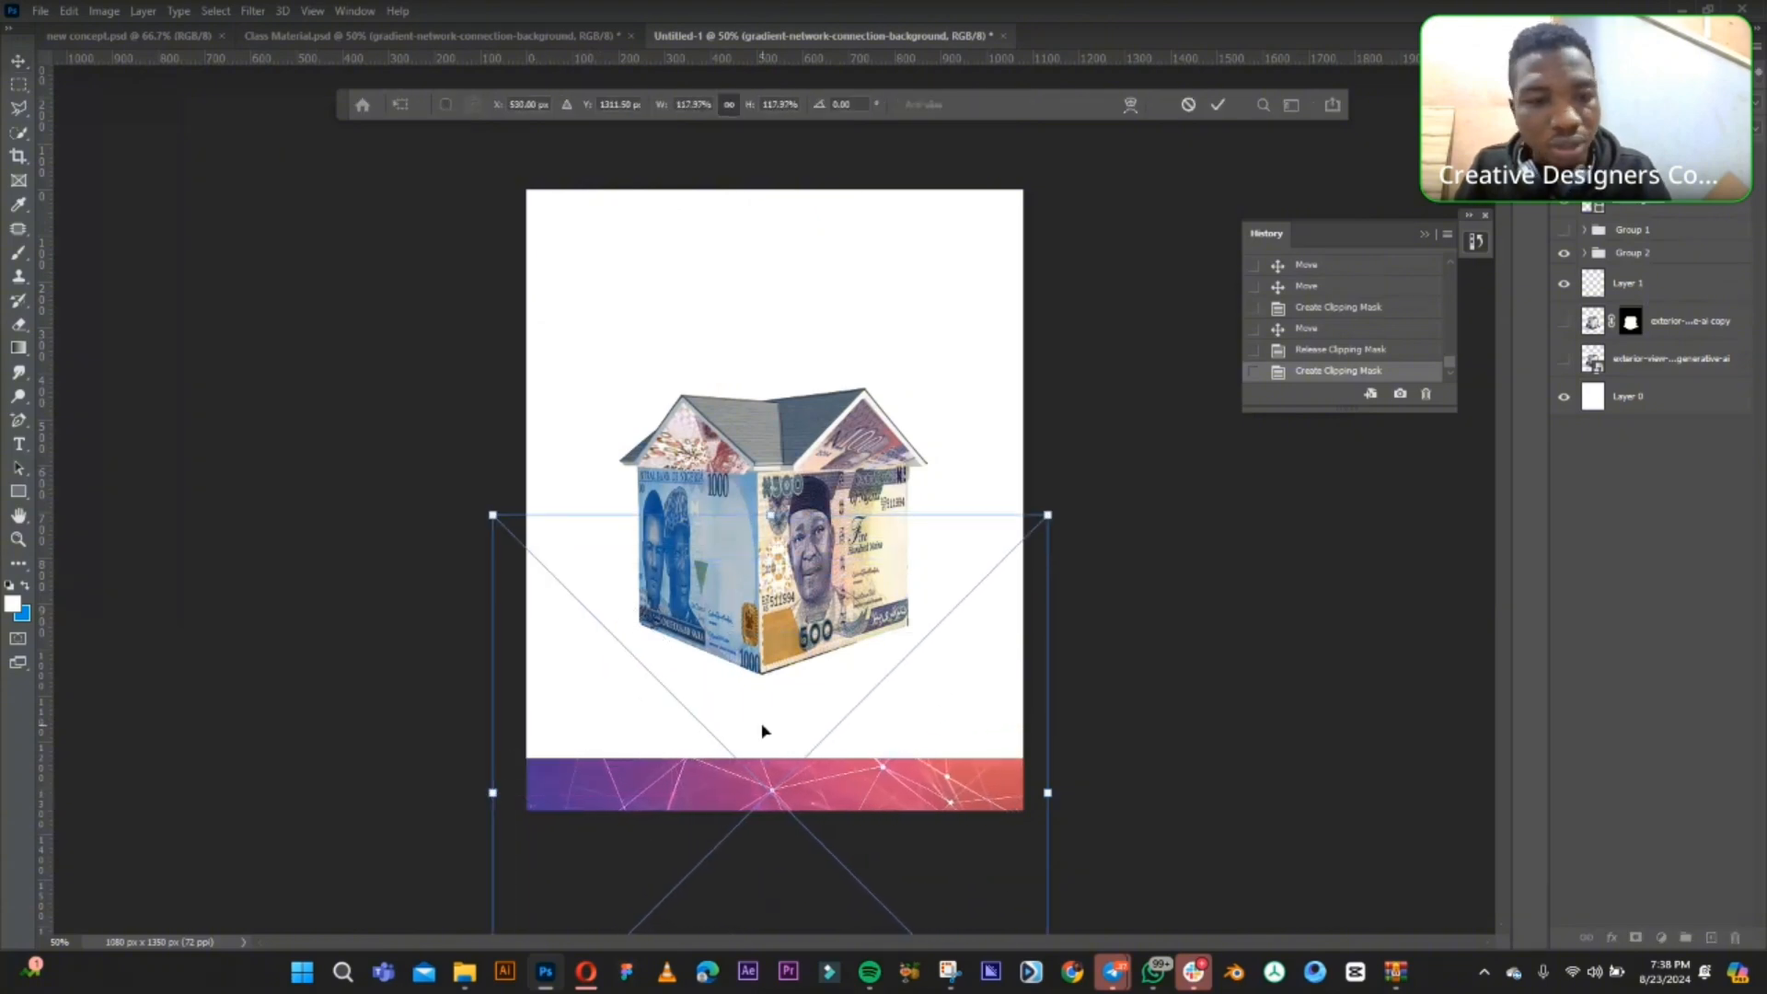
left_click(15, 63)
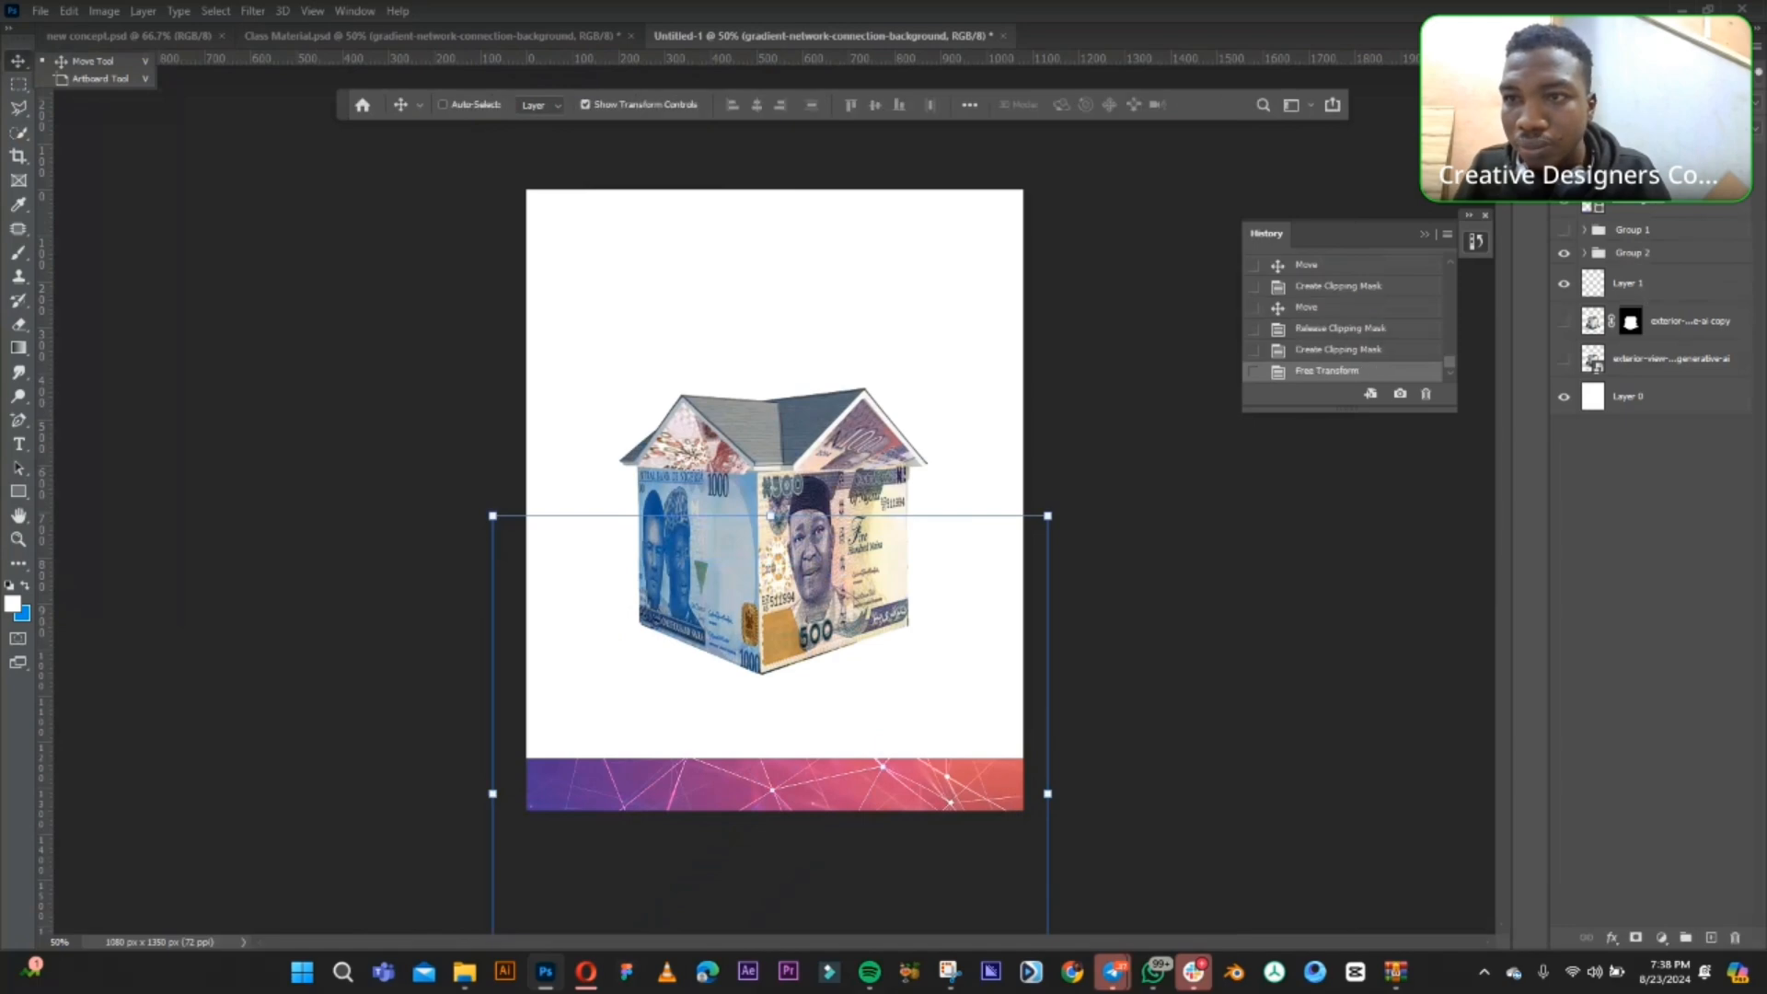
- Try Linear Light on the gradient network image, settle on Soft Light blending, and re-enable layer auto-select with nothing selected
left_click(1625, 197)
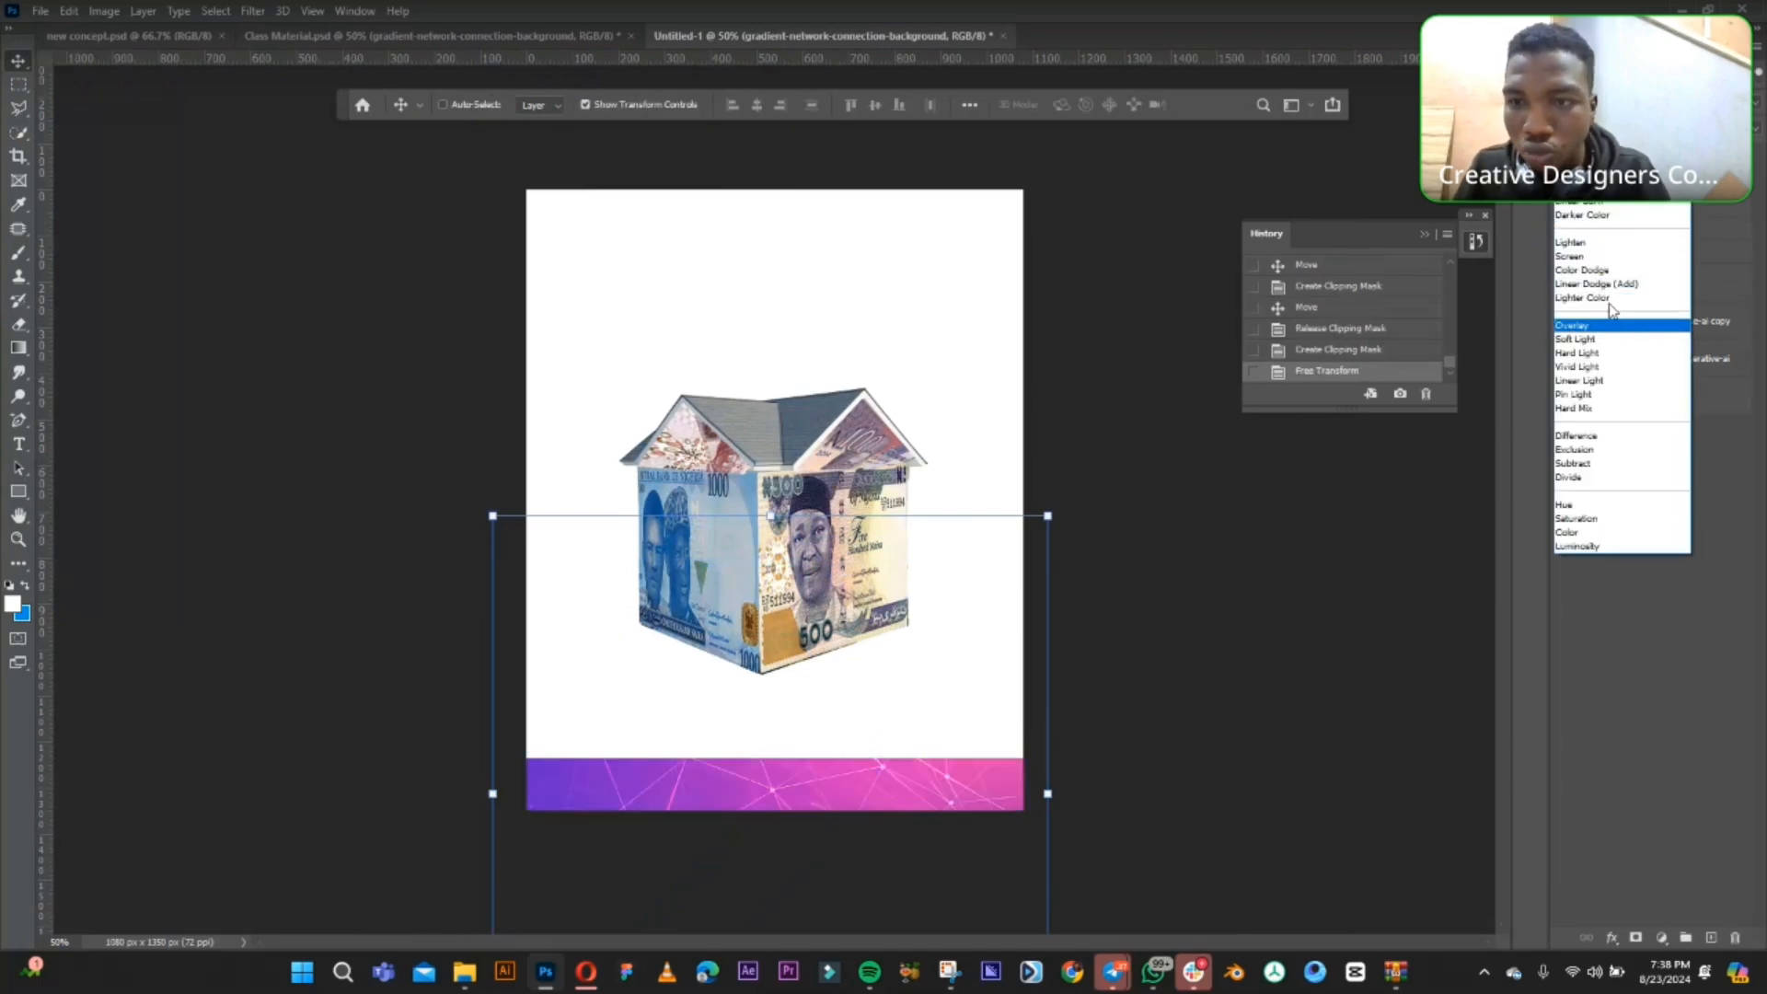
left_click(1608, 382)
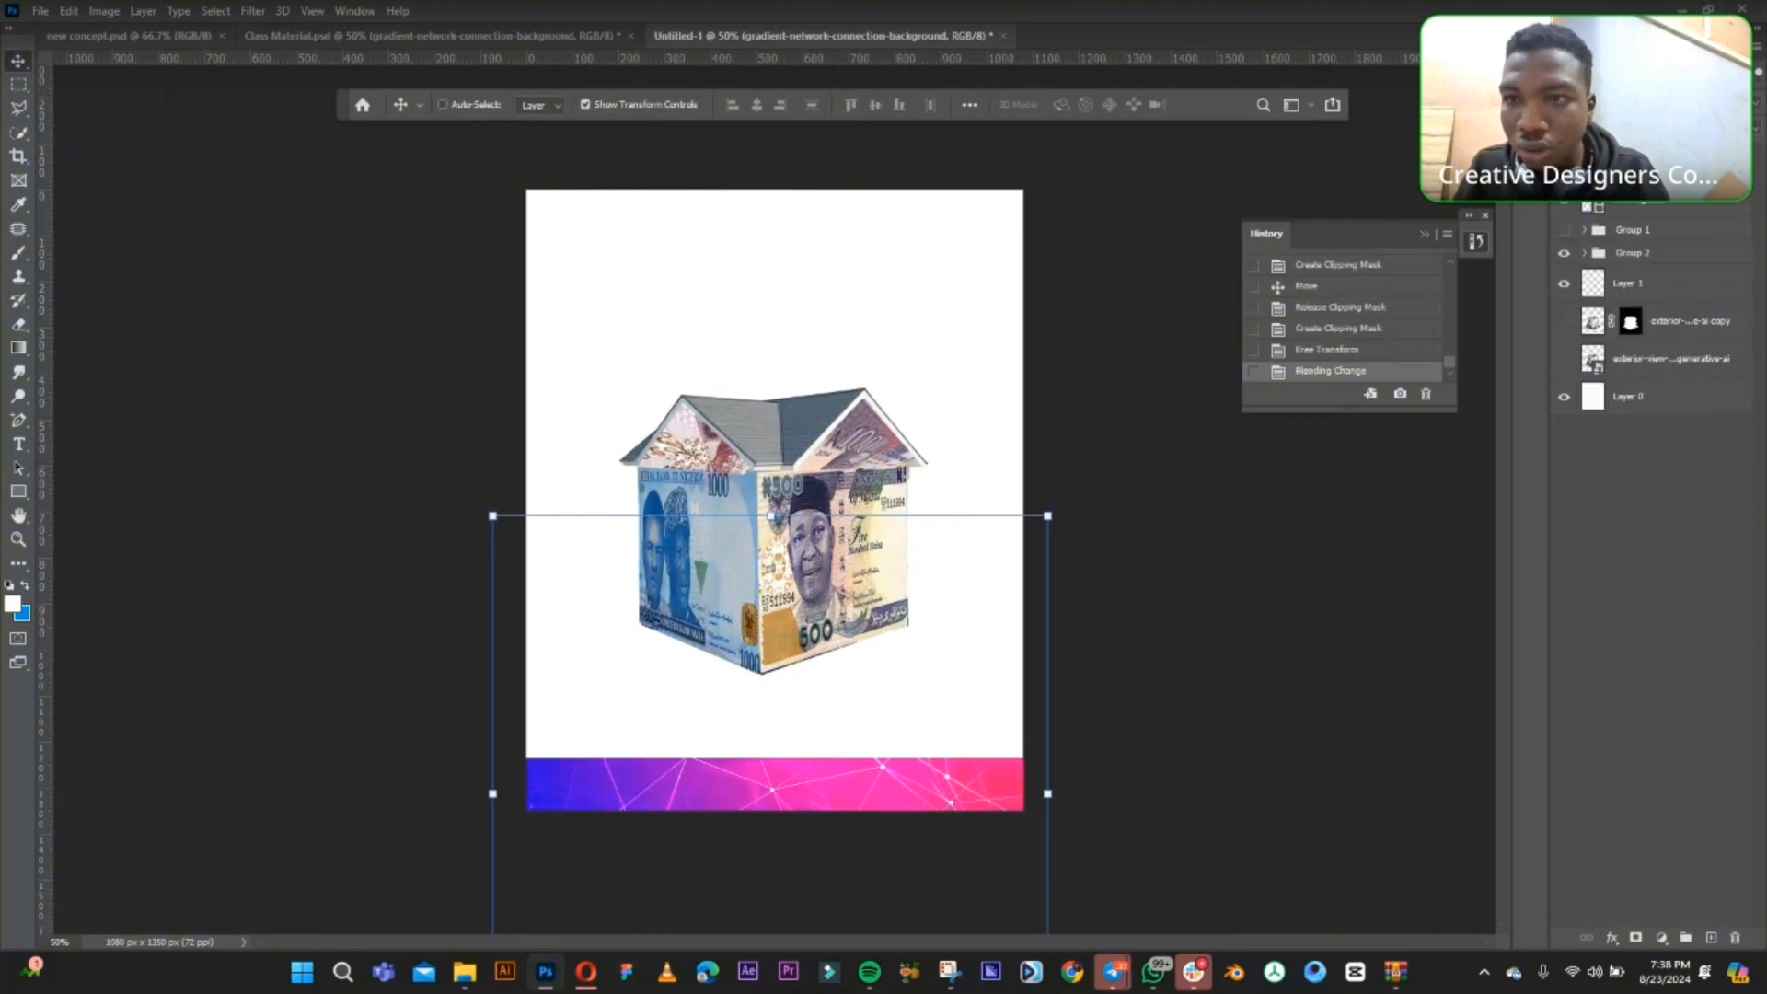
left_click(1622, 103)
left_click(1581, 340)
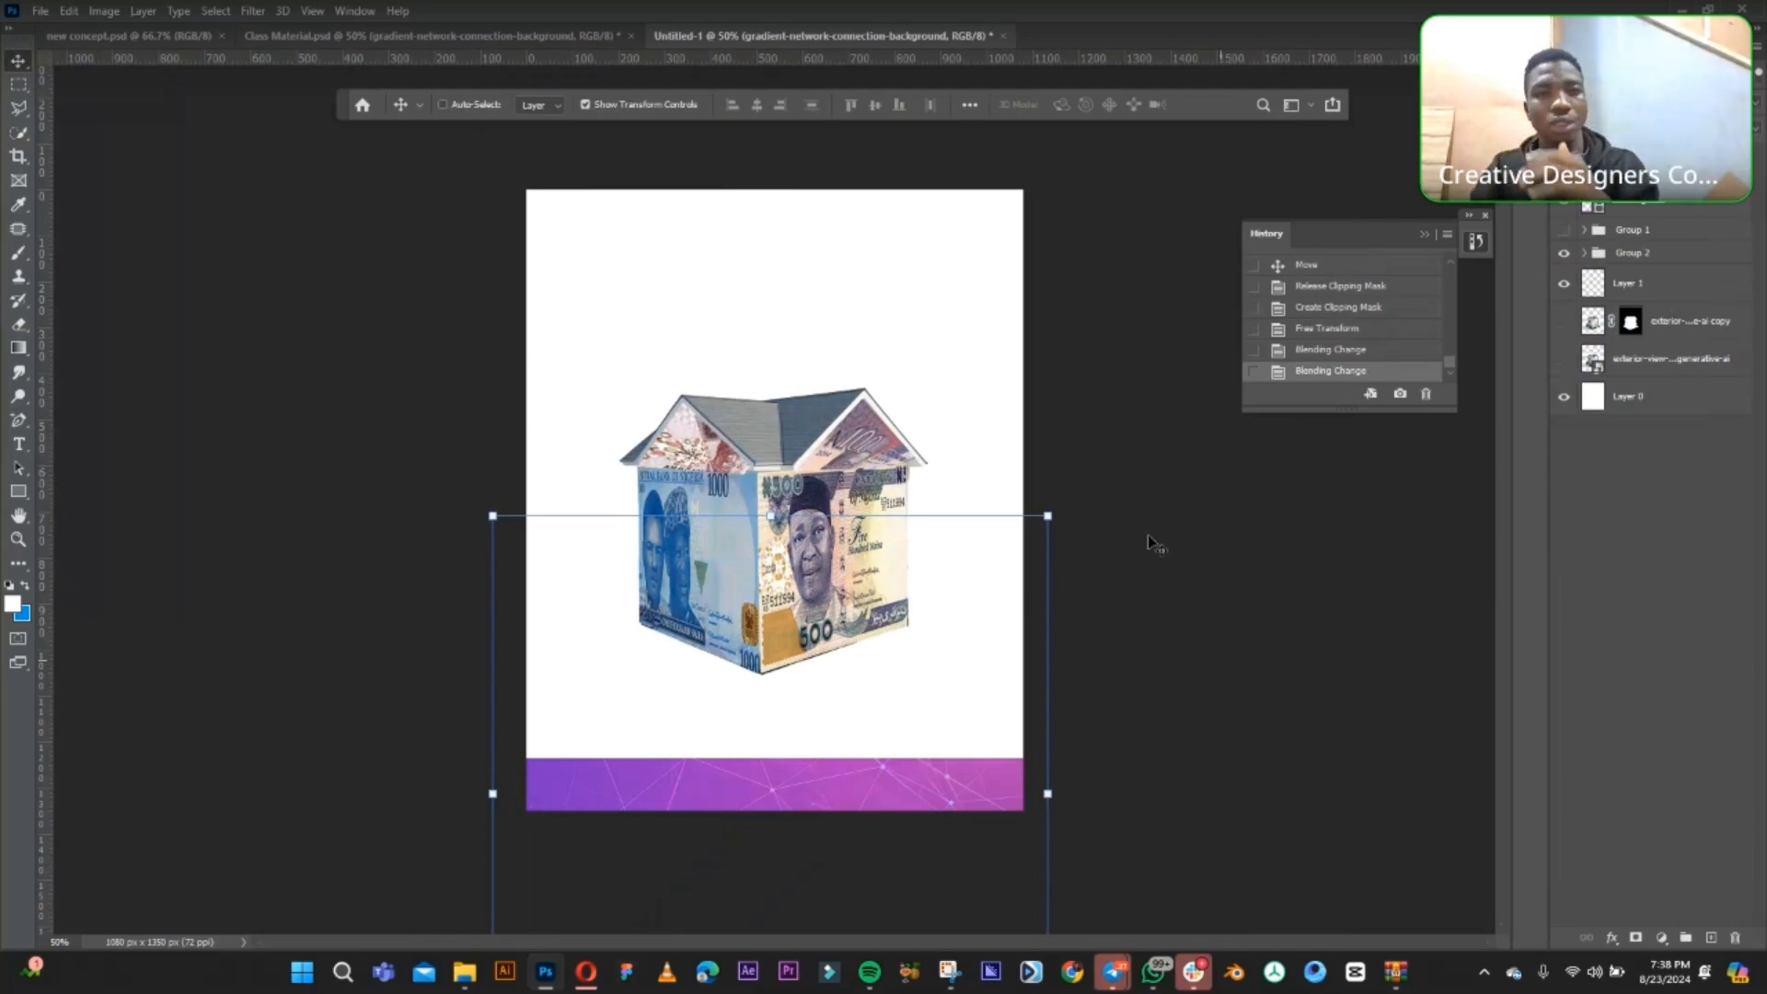
left_click(449, 106)
left_click(451, 210)
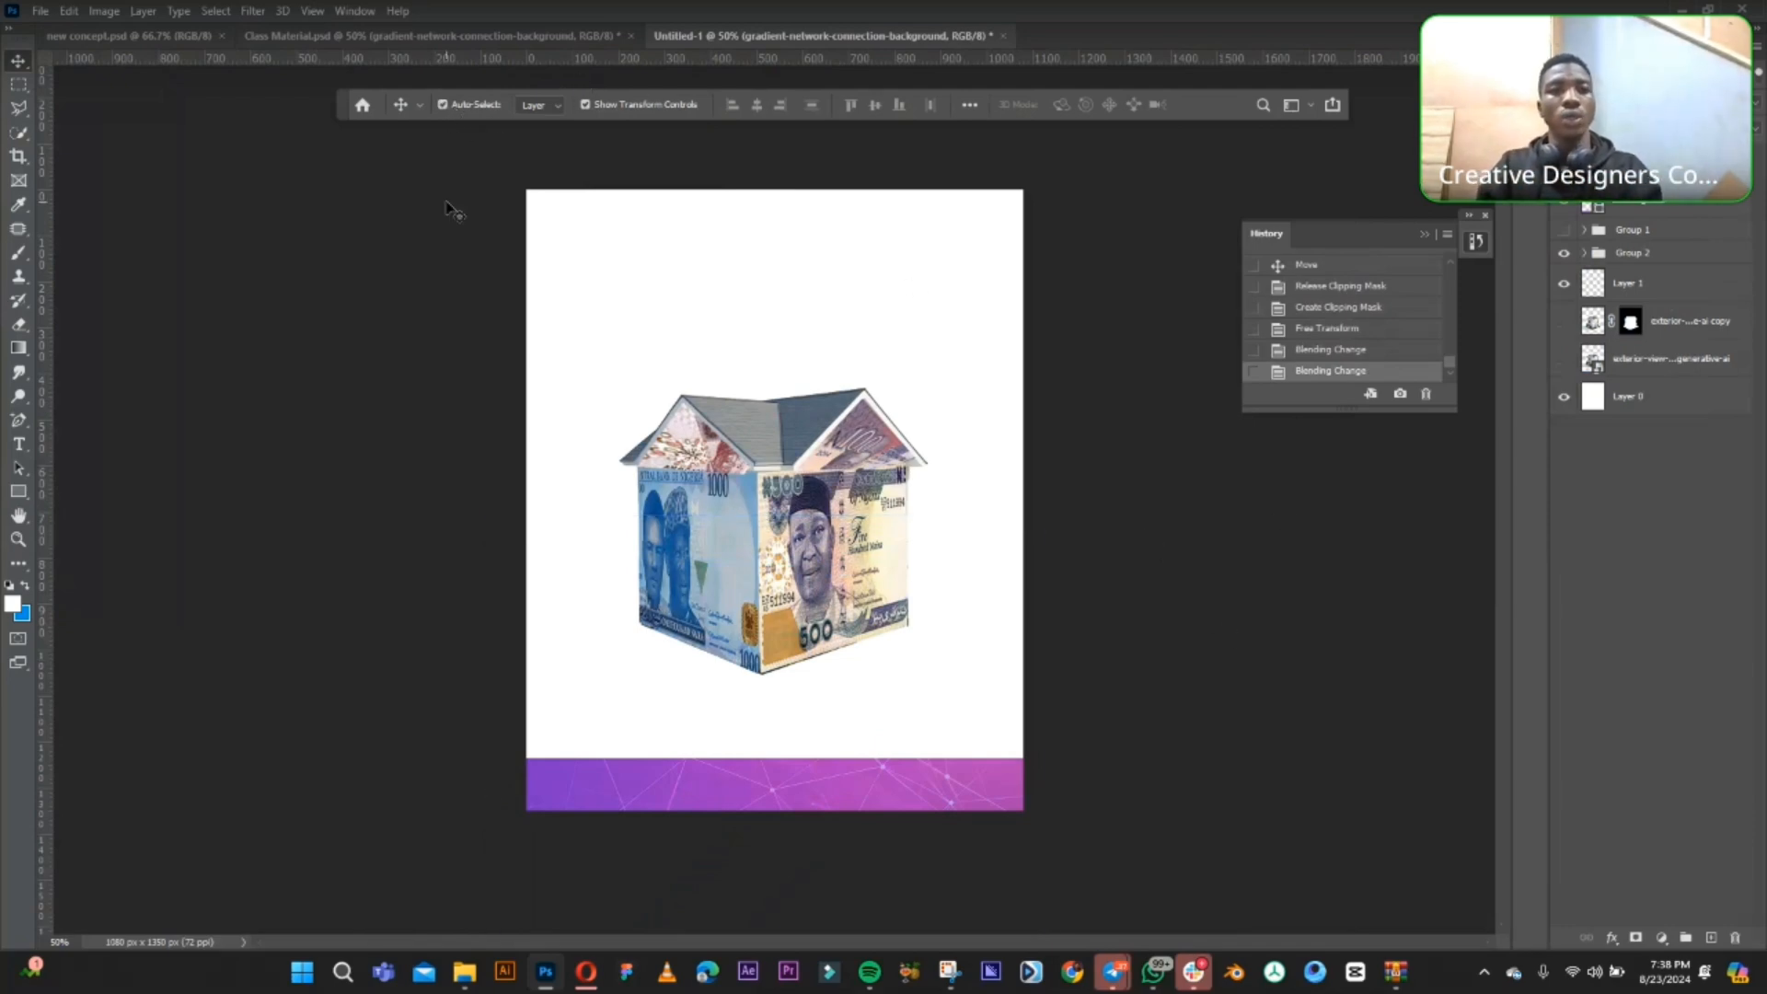
left_click(476, 39)
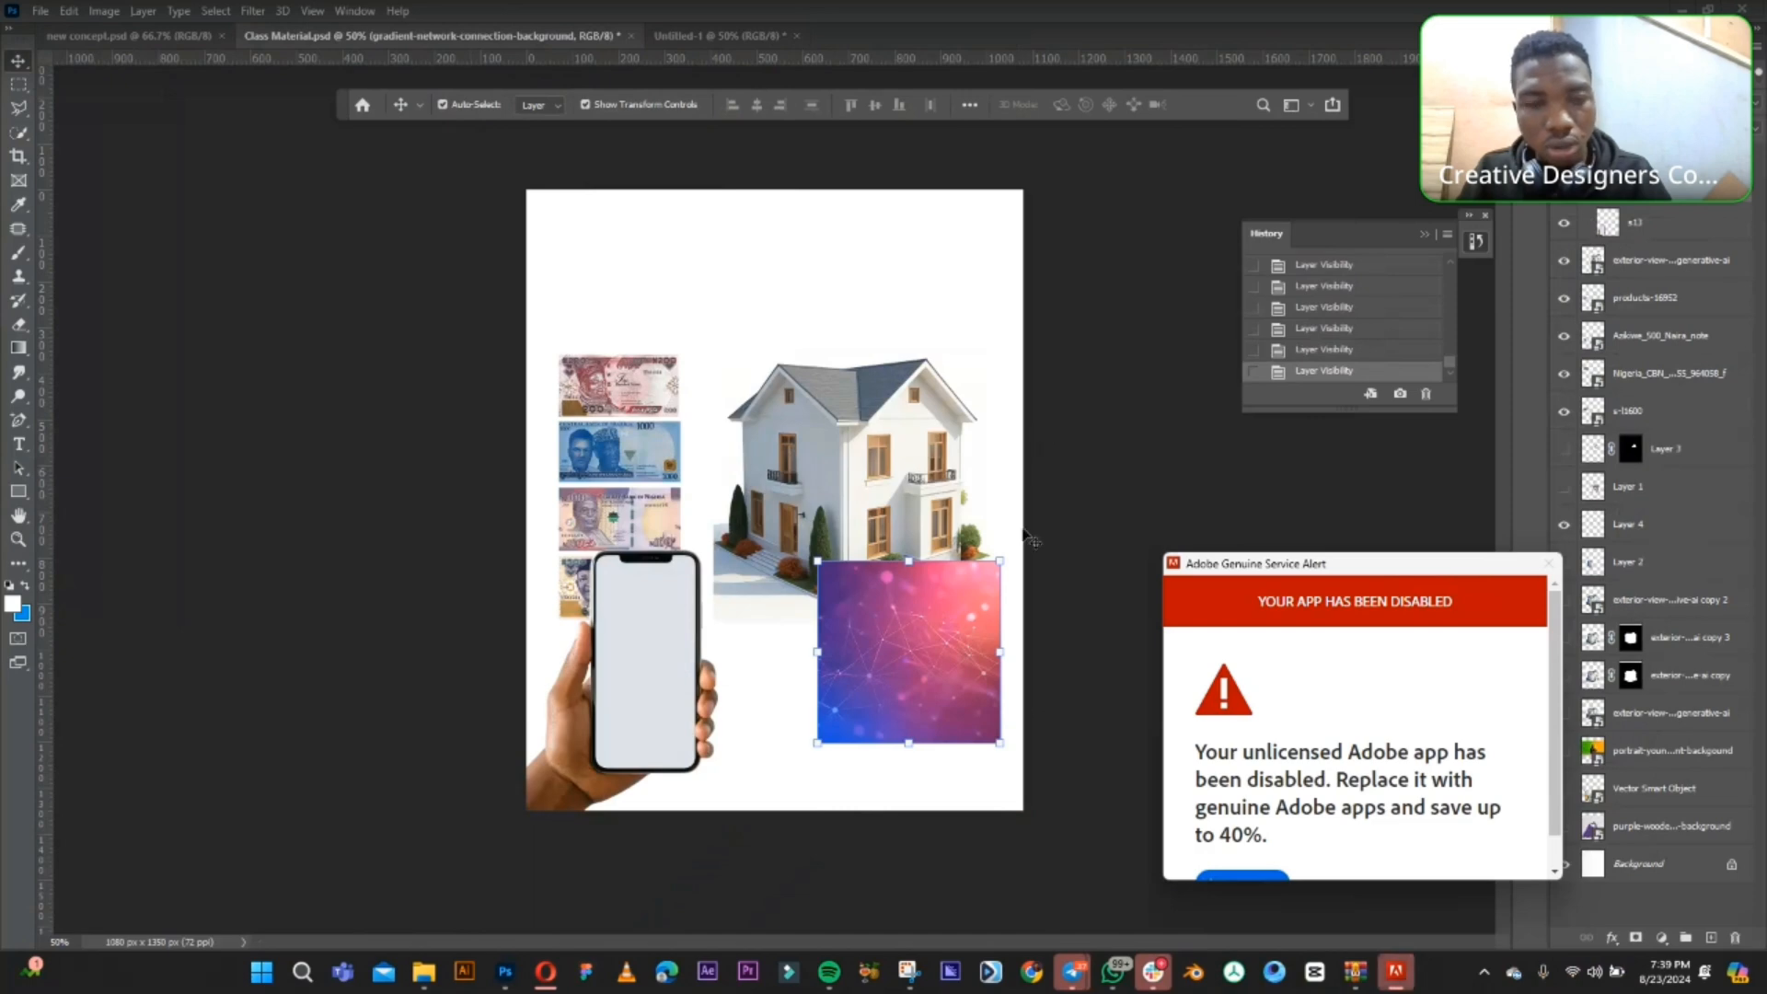
mouse_move(539, 971)
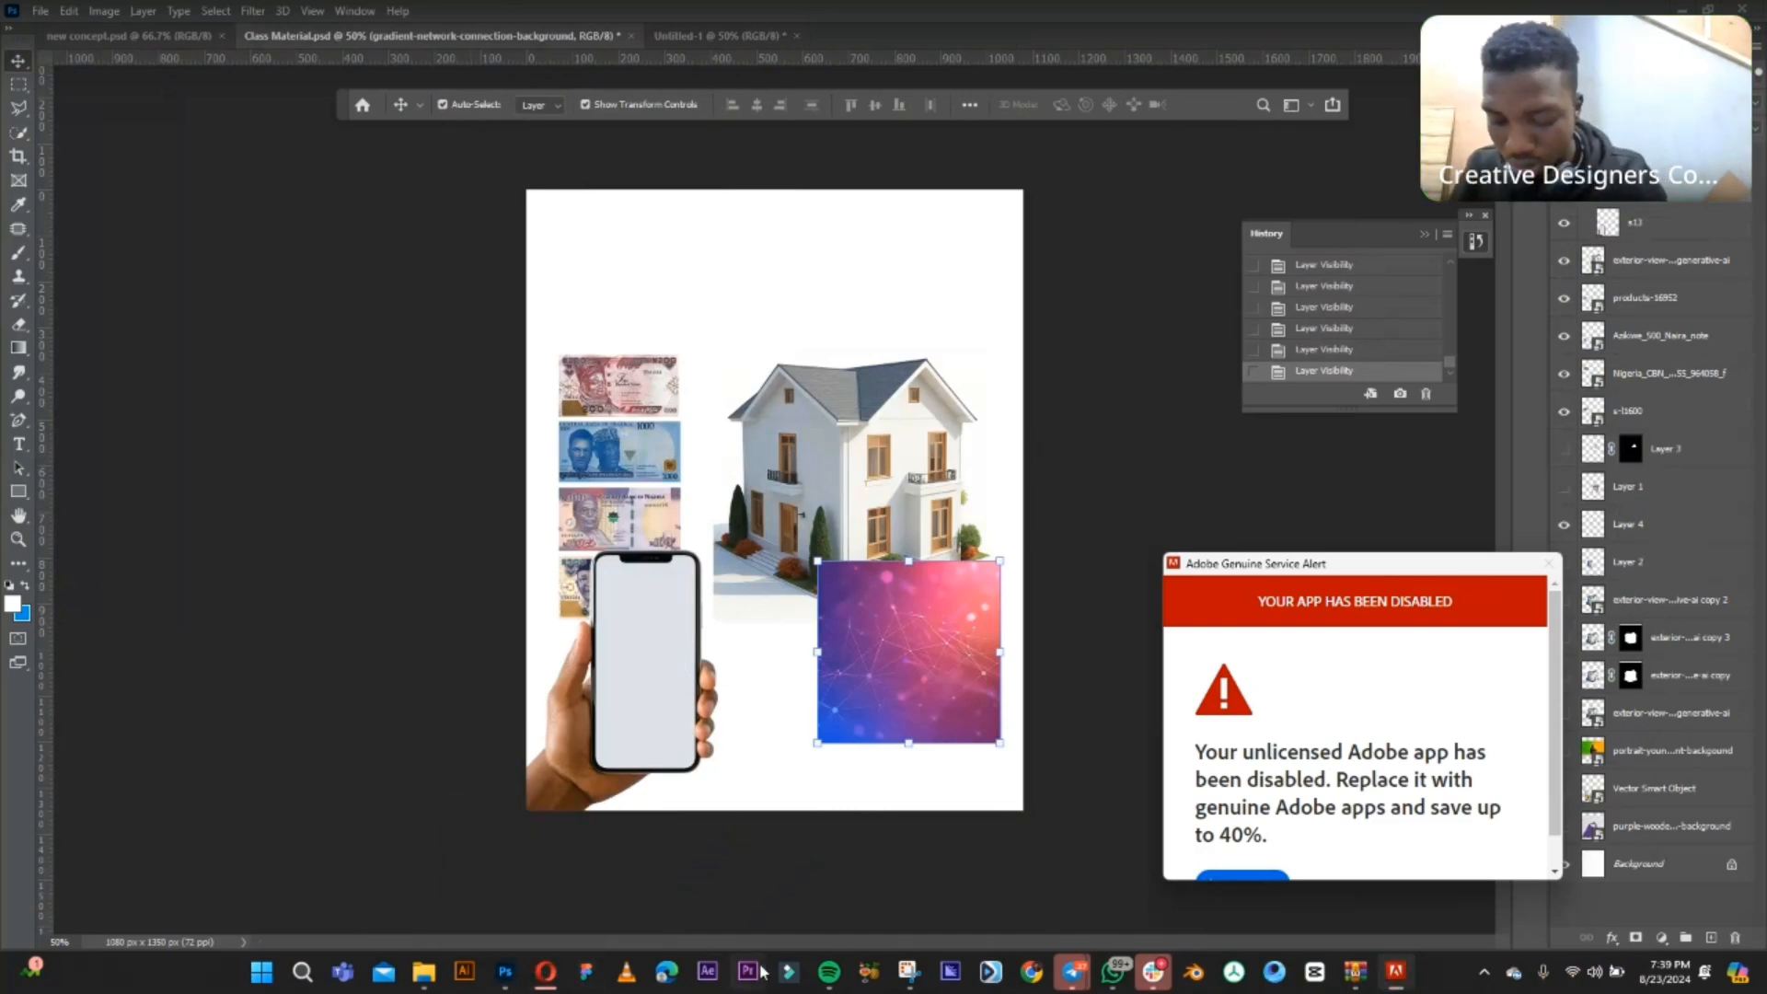
left_click(504, 979)
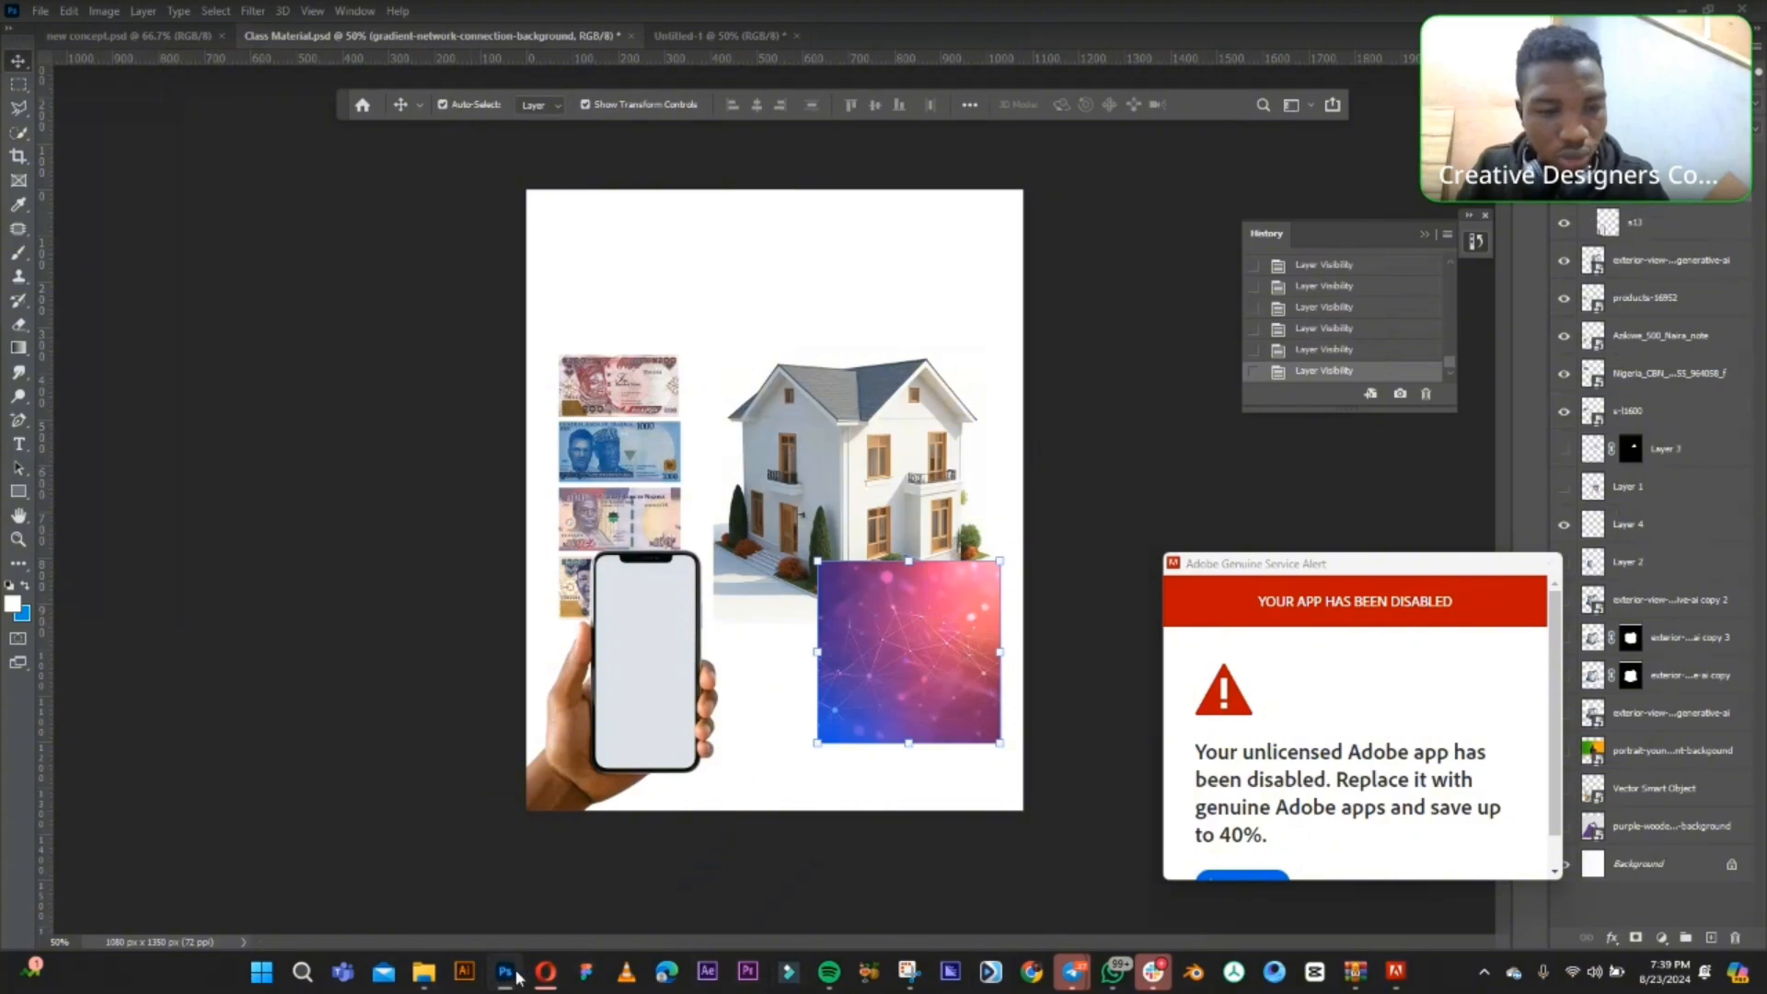
left_click(706, 36)
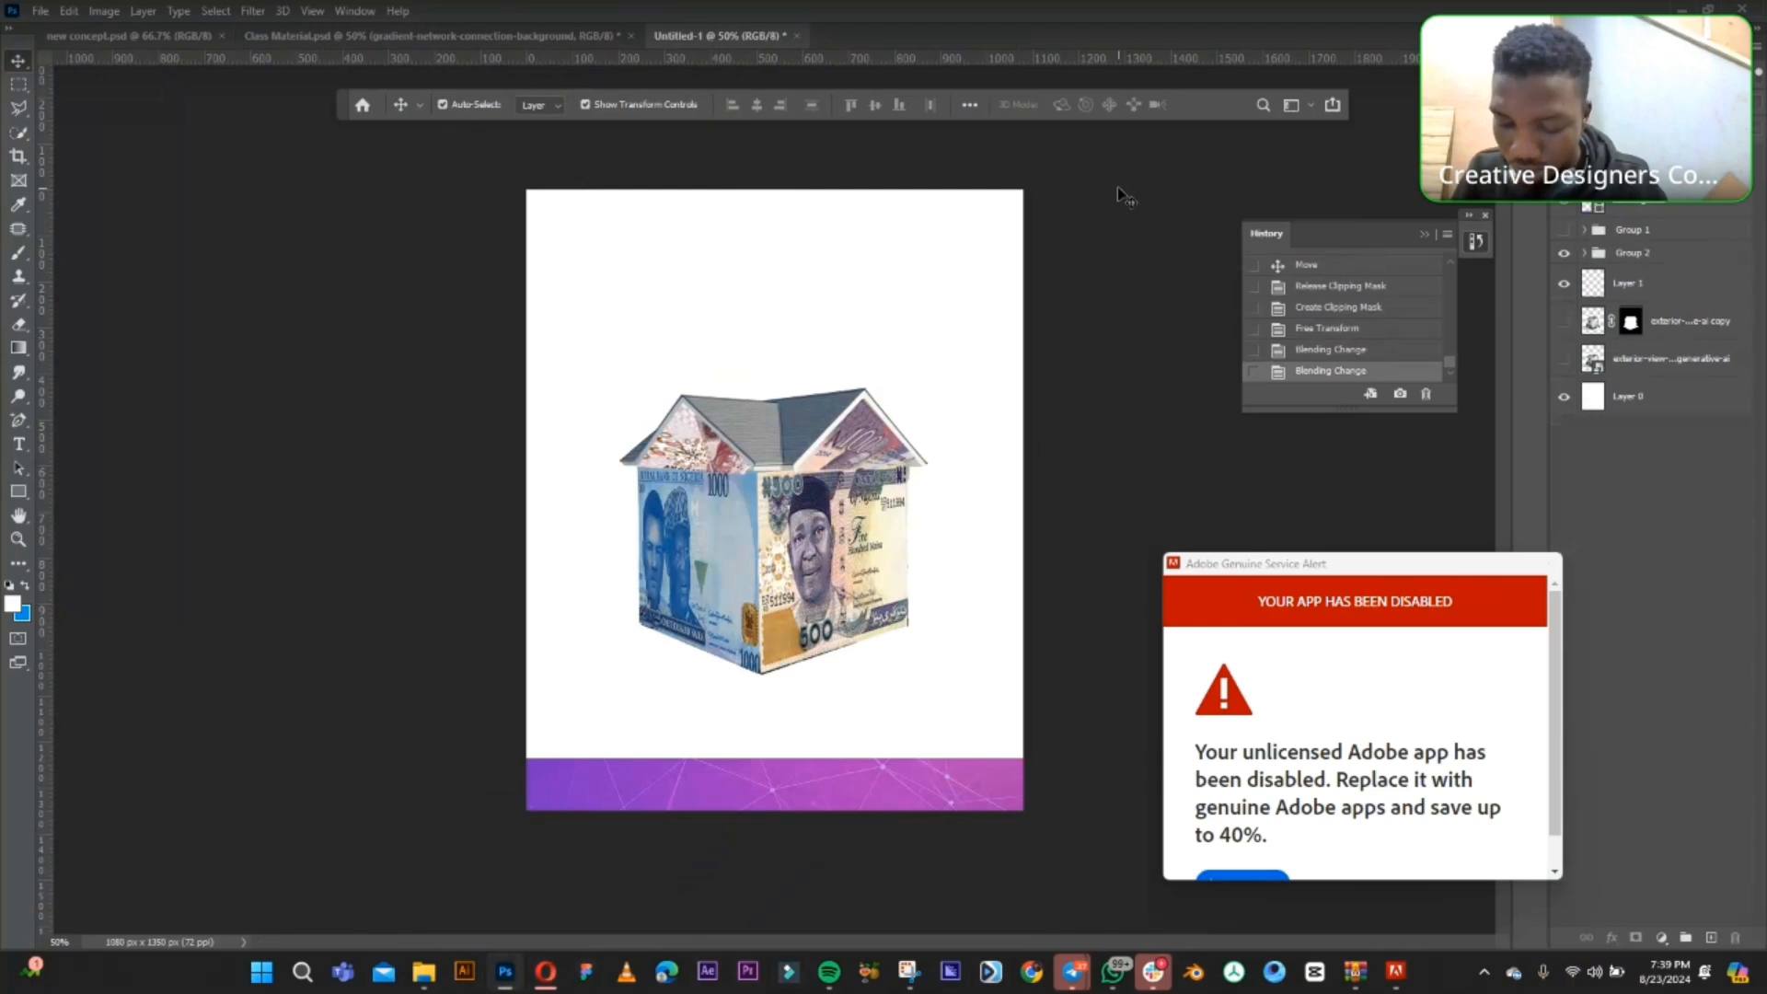
- Add a line of placeholder text above the house and enlarge it to nearly the house's width
left_click(27, 443)
left_click(628, 282)
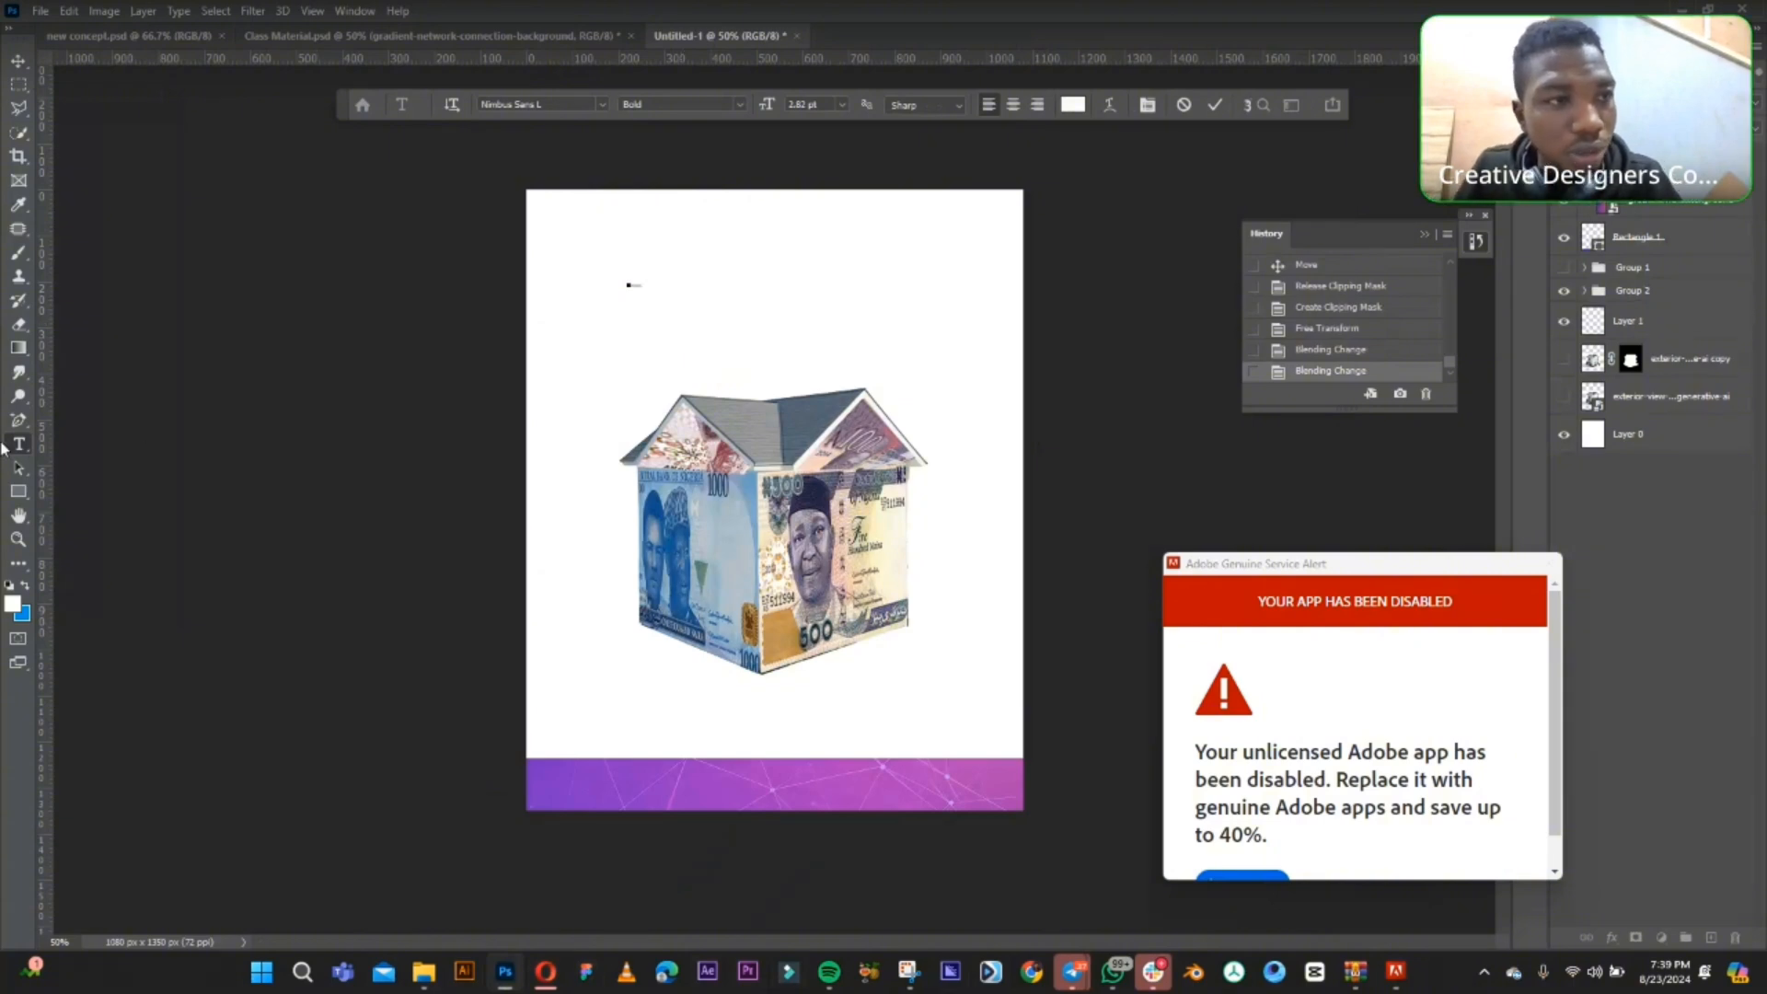
left_click(18, 61)
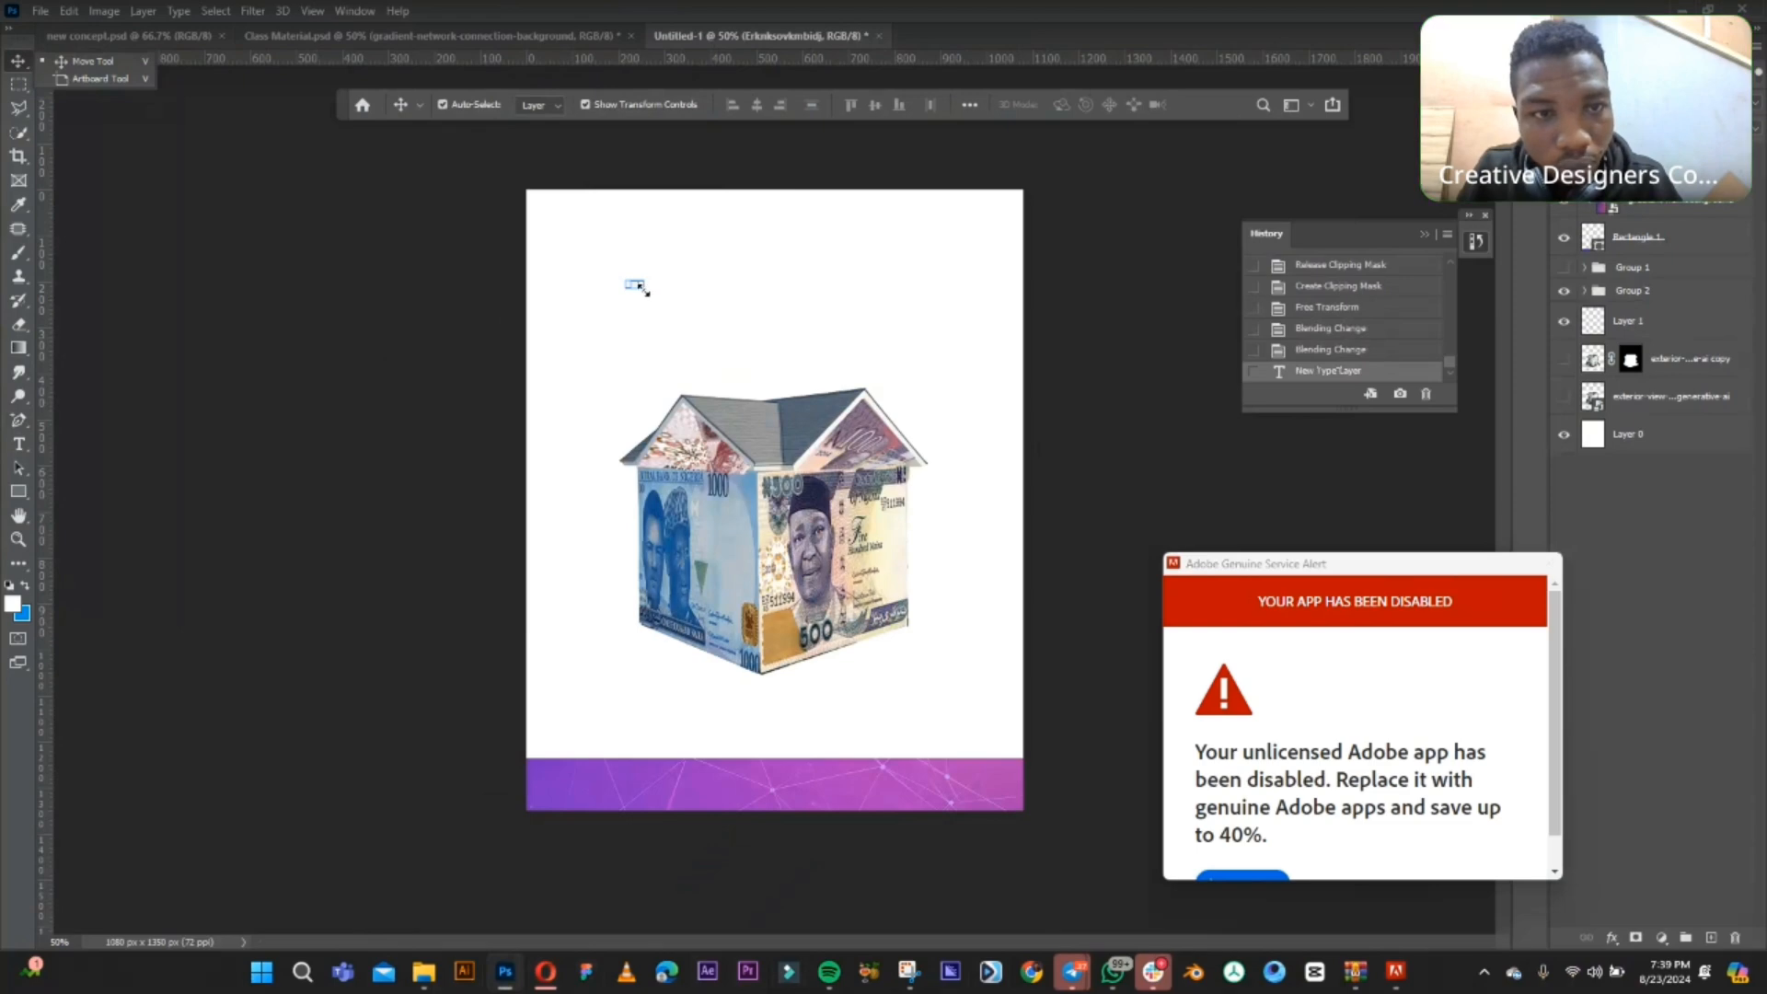
left_click_drag(644, 290, 895, 440)
key("Return")
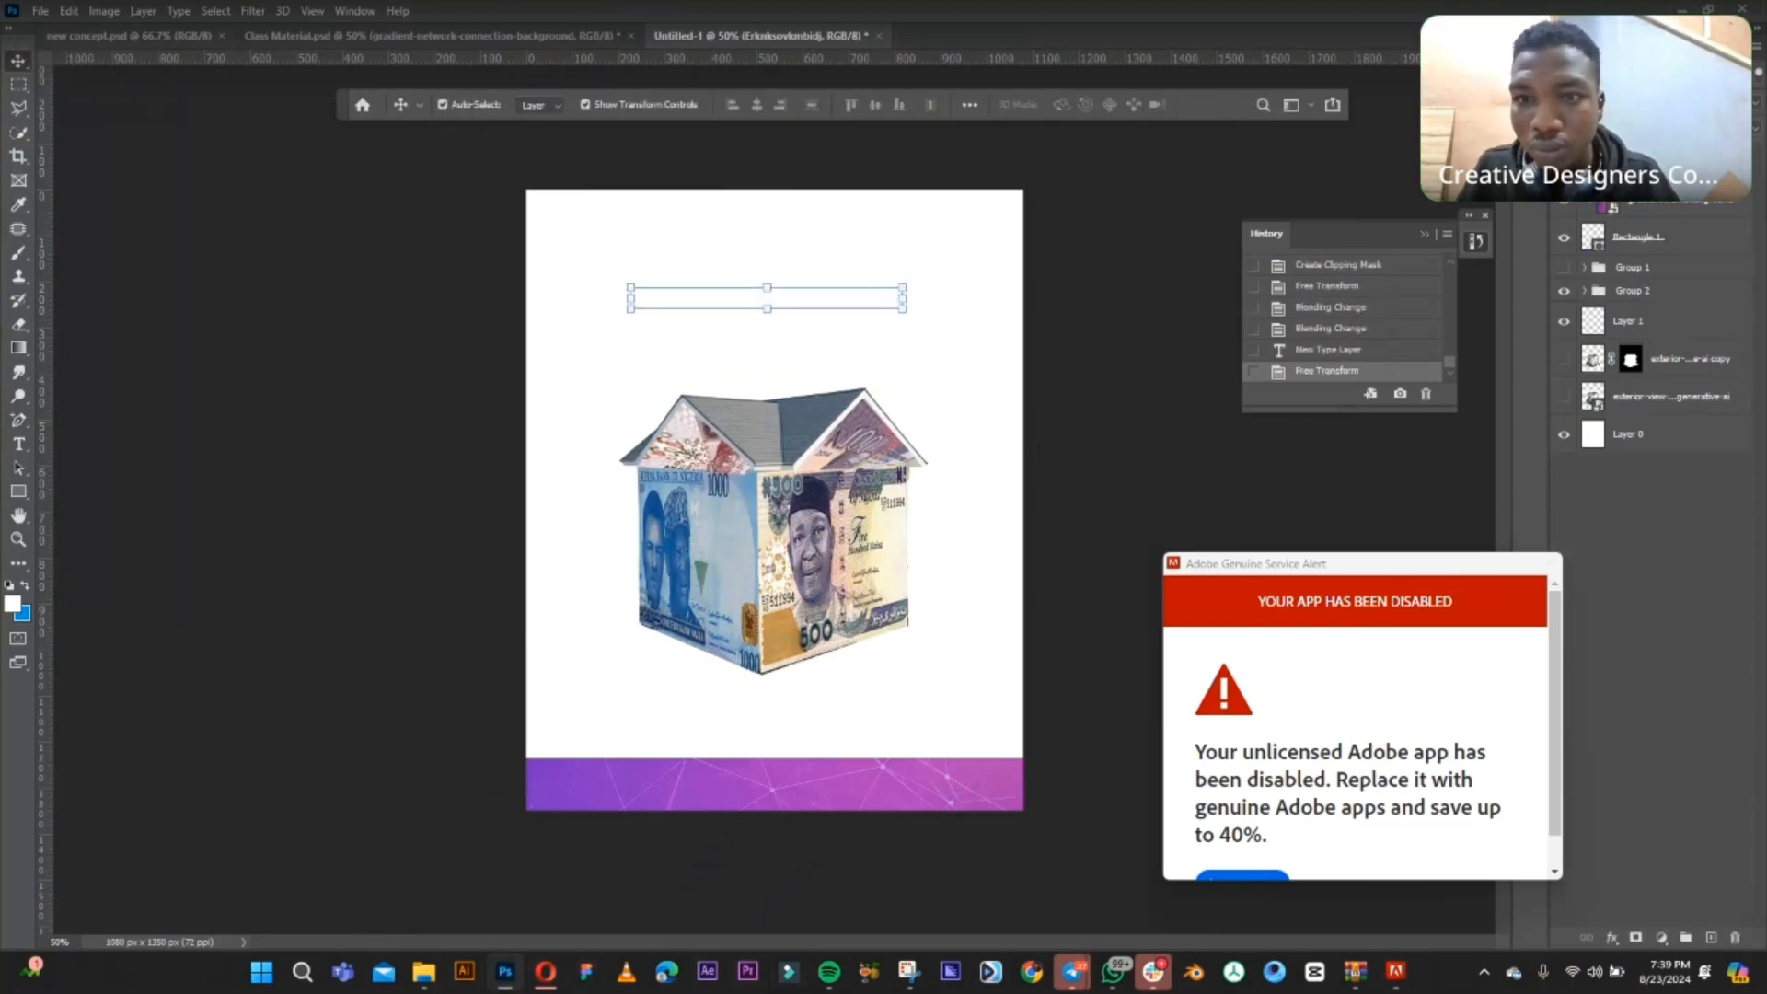
- Fill the placeholder text with a purple sampled from the gradient band at the foot of the poster
left_click(13, 605)
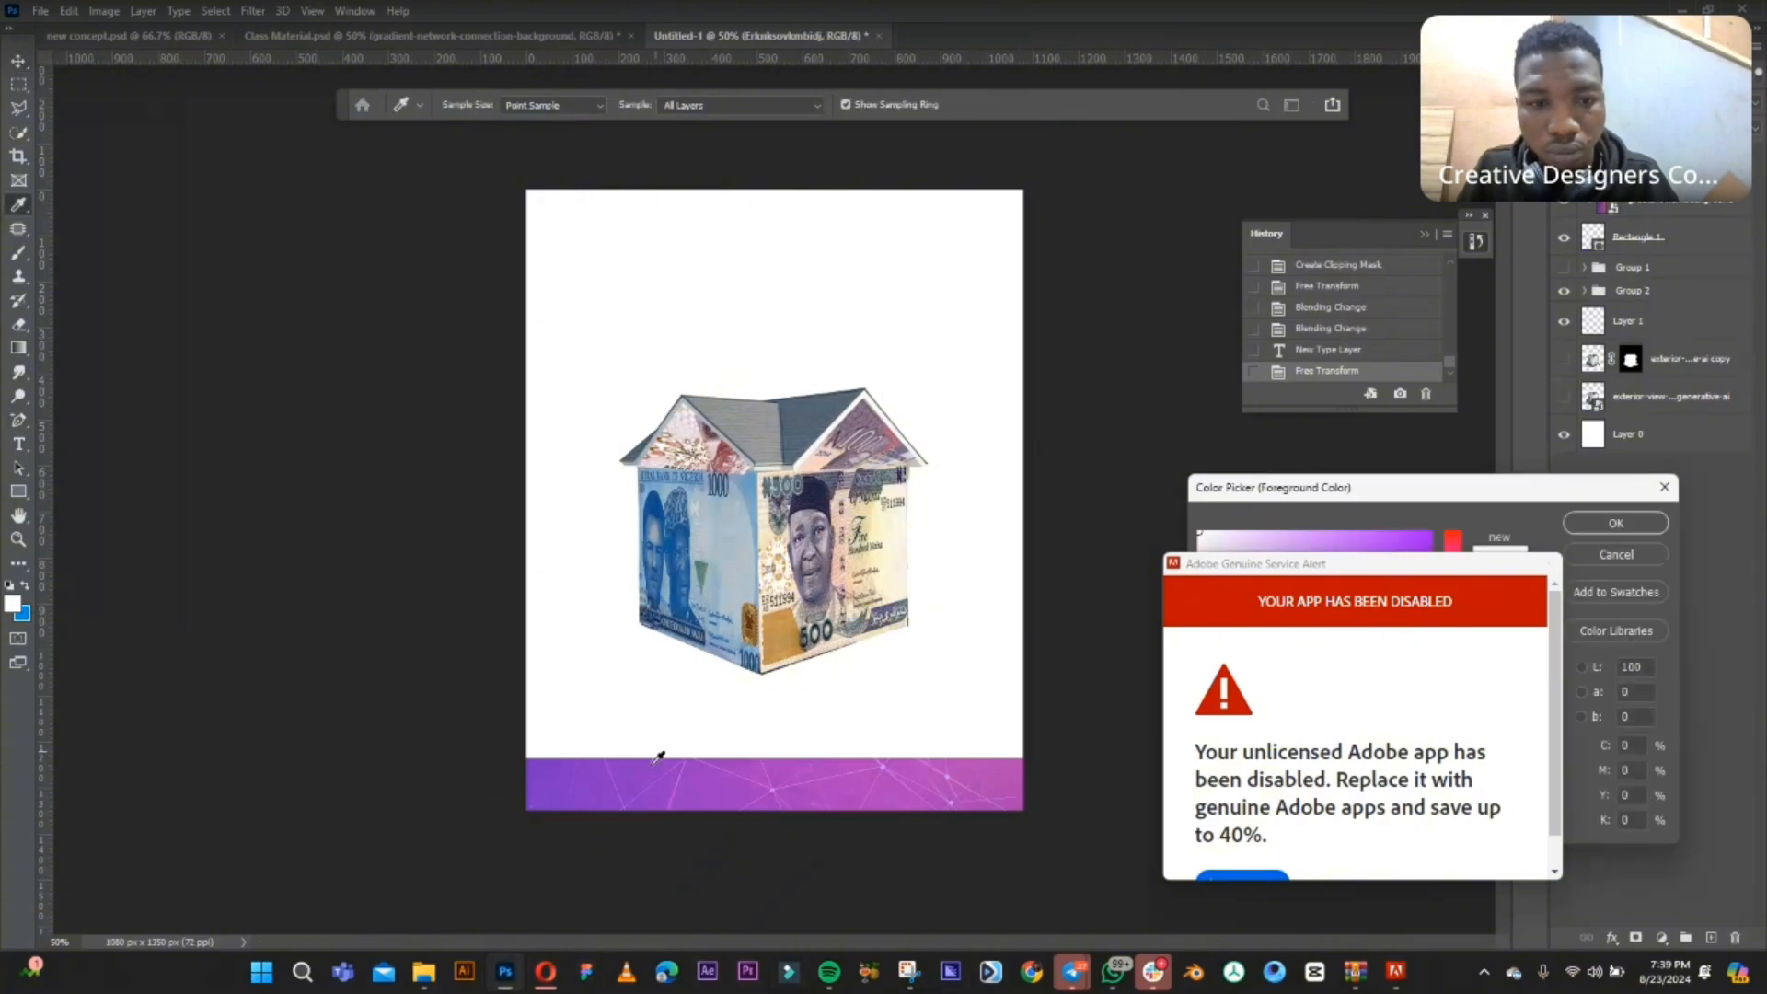
left_click(657, 759)
left_click(1615, 524)
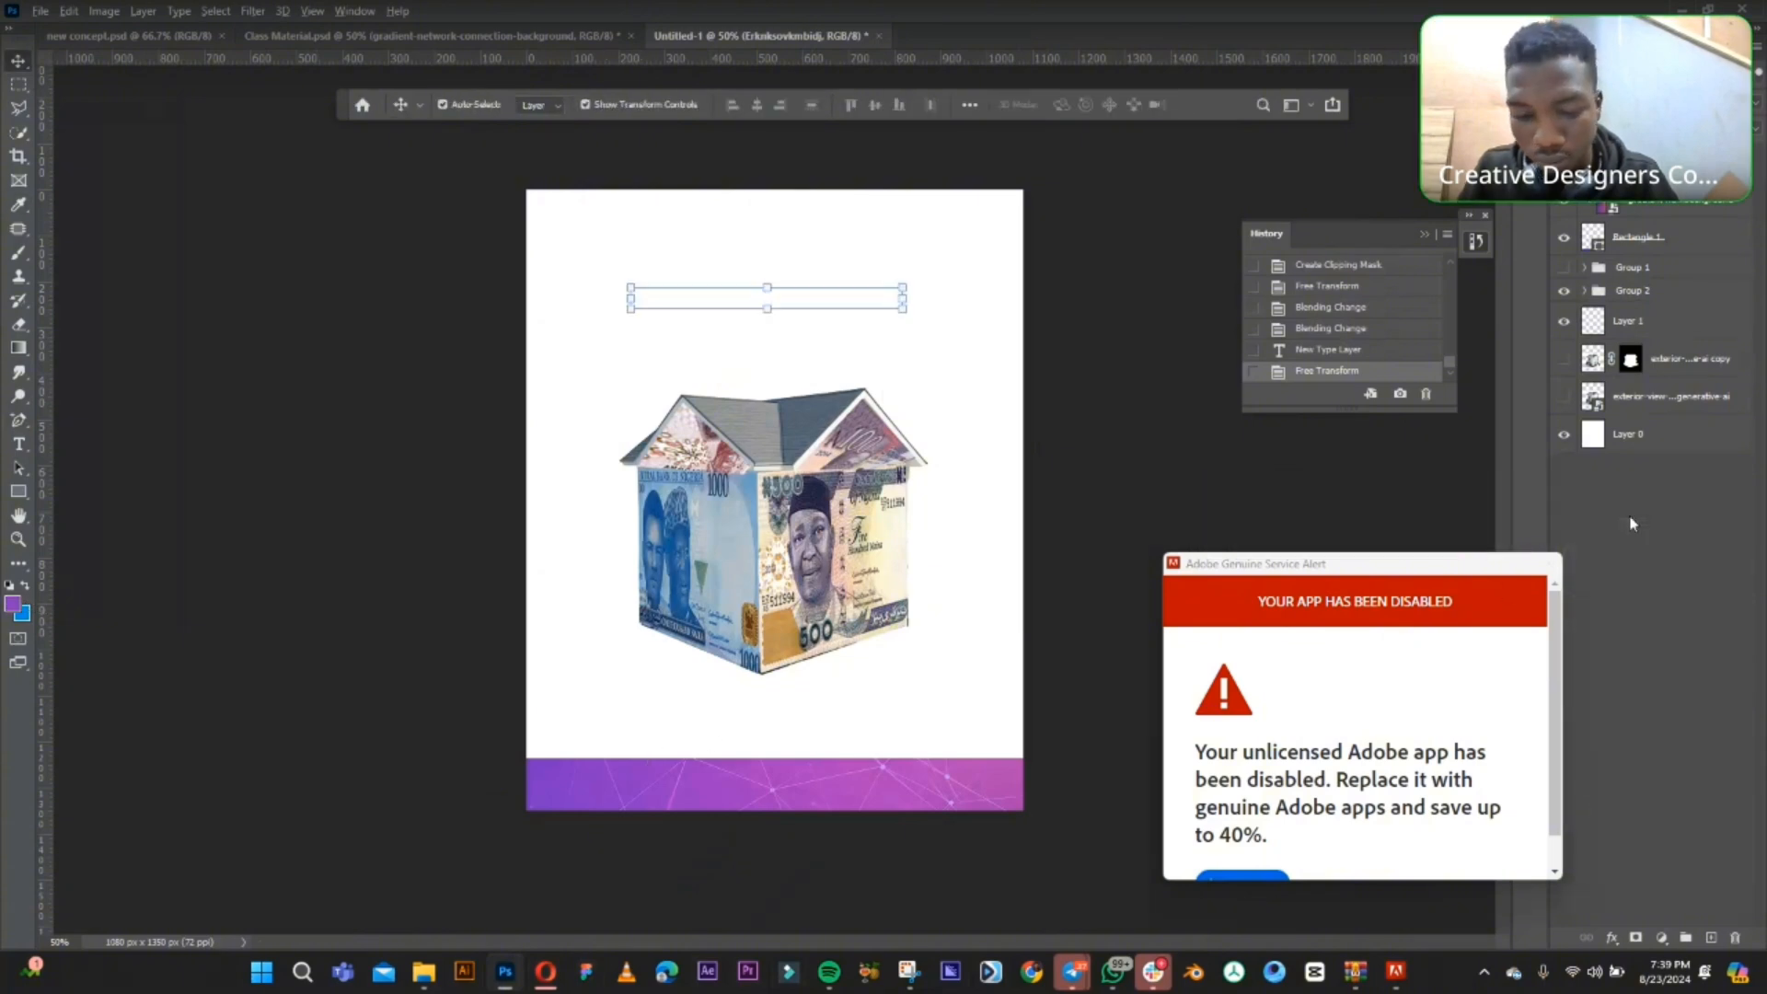
key("alt+BackSpace")
left_click(1134, 410)
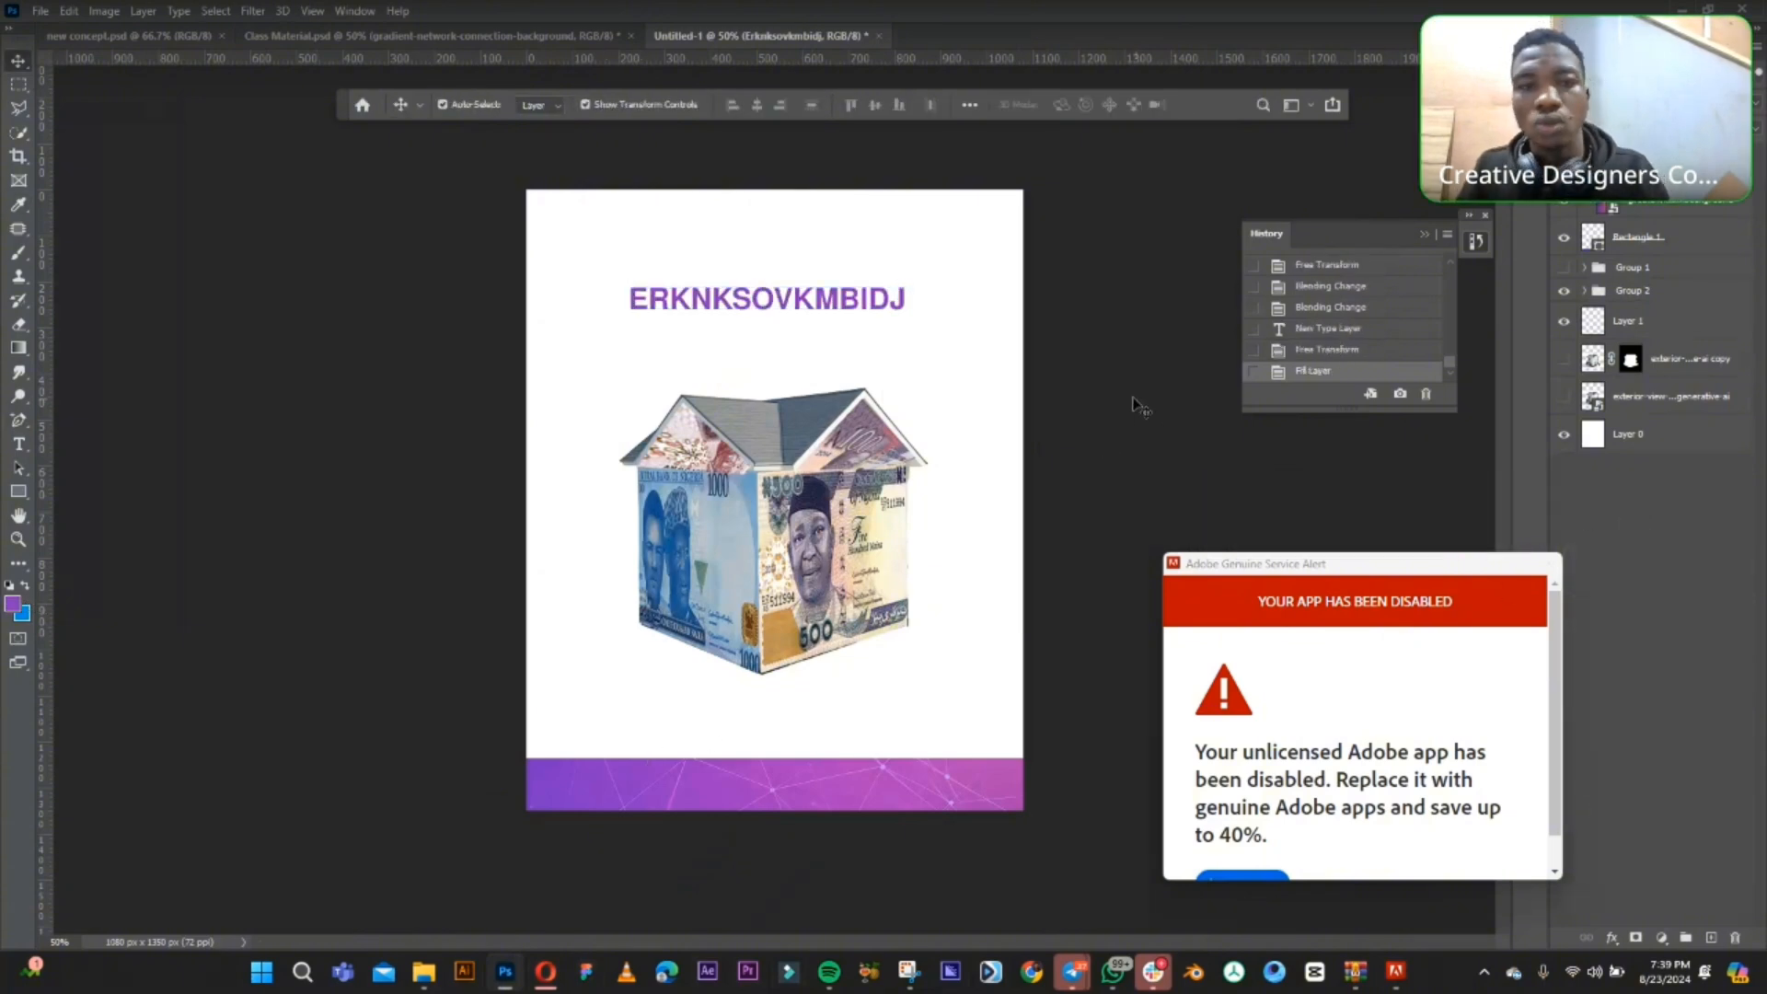
left_click(883, 308)
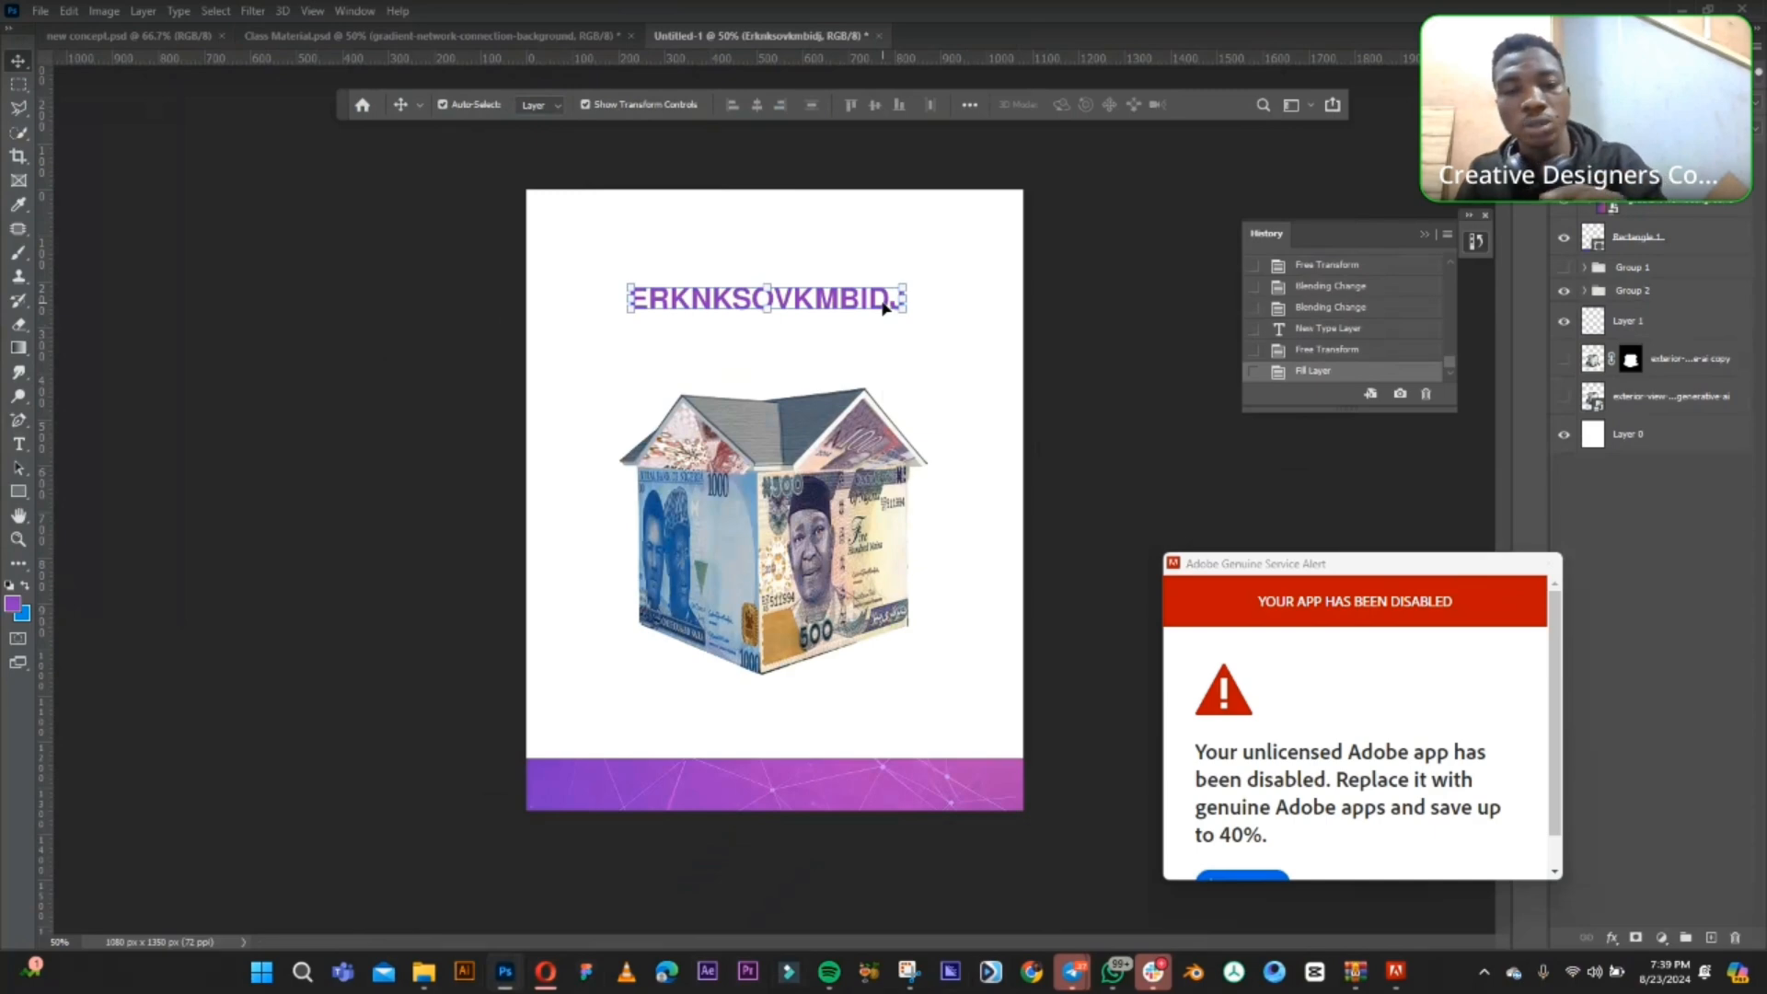
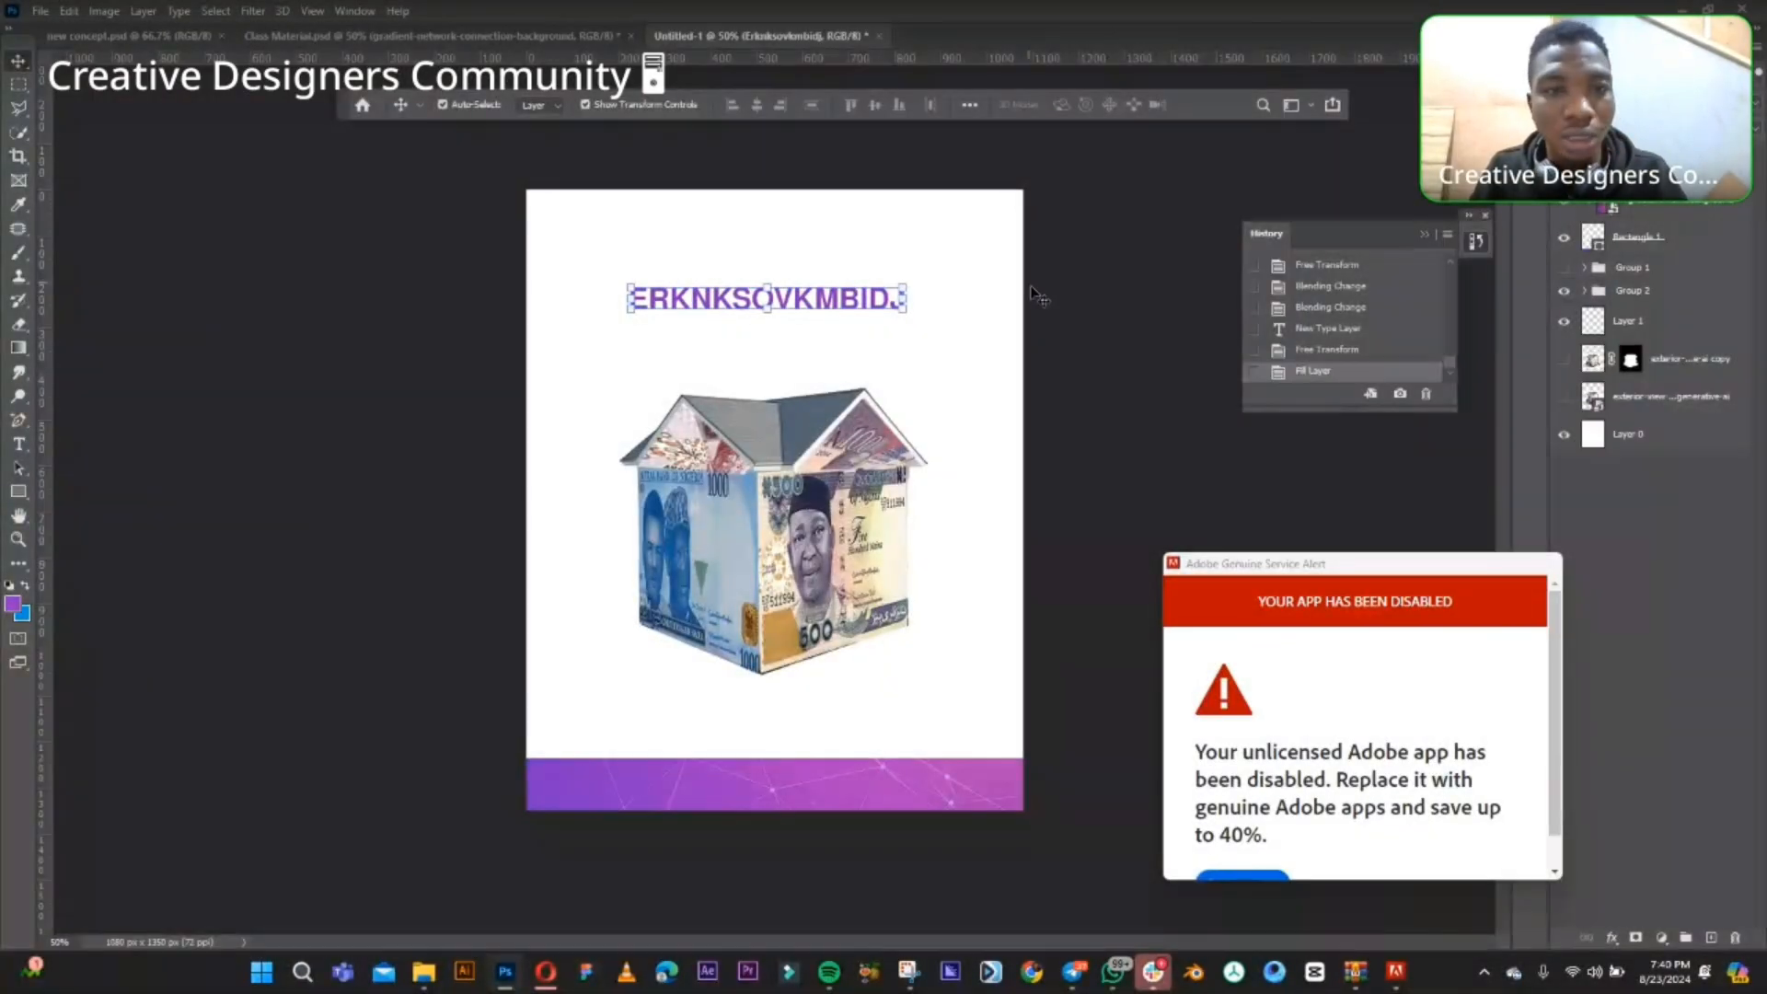
- Replace the placeholder text with "EVERY BUGET DESERVES"
left_click(18, 445)
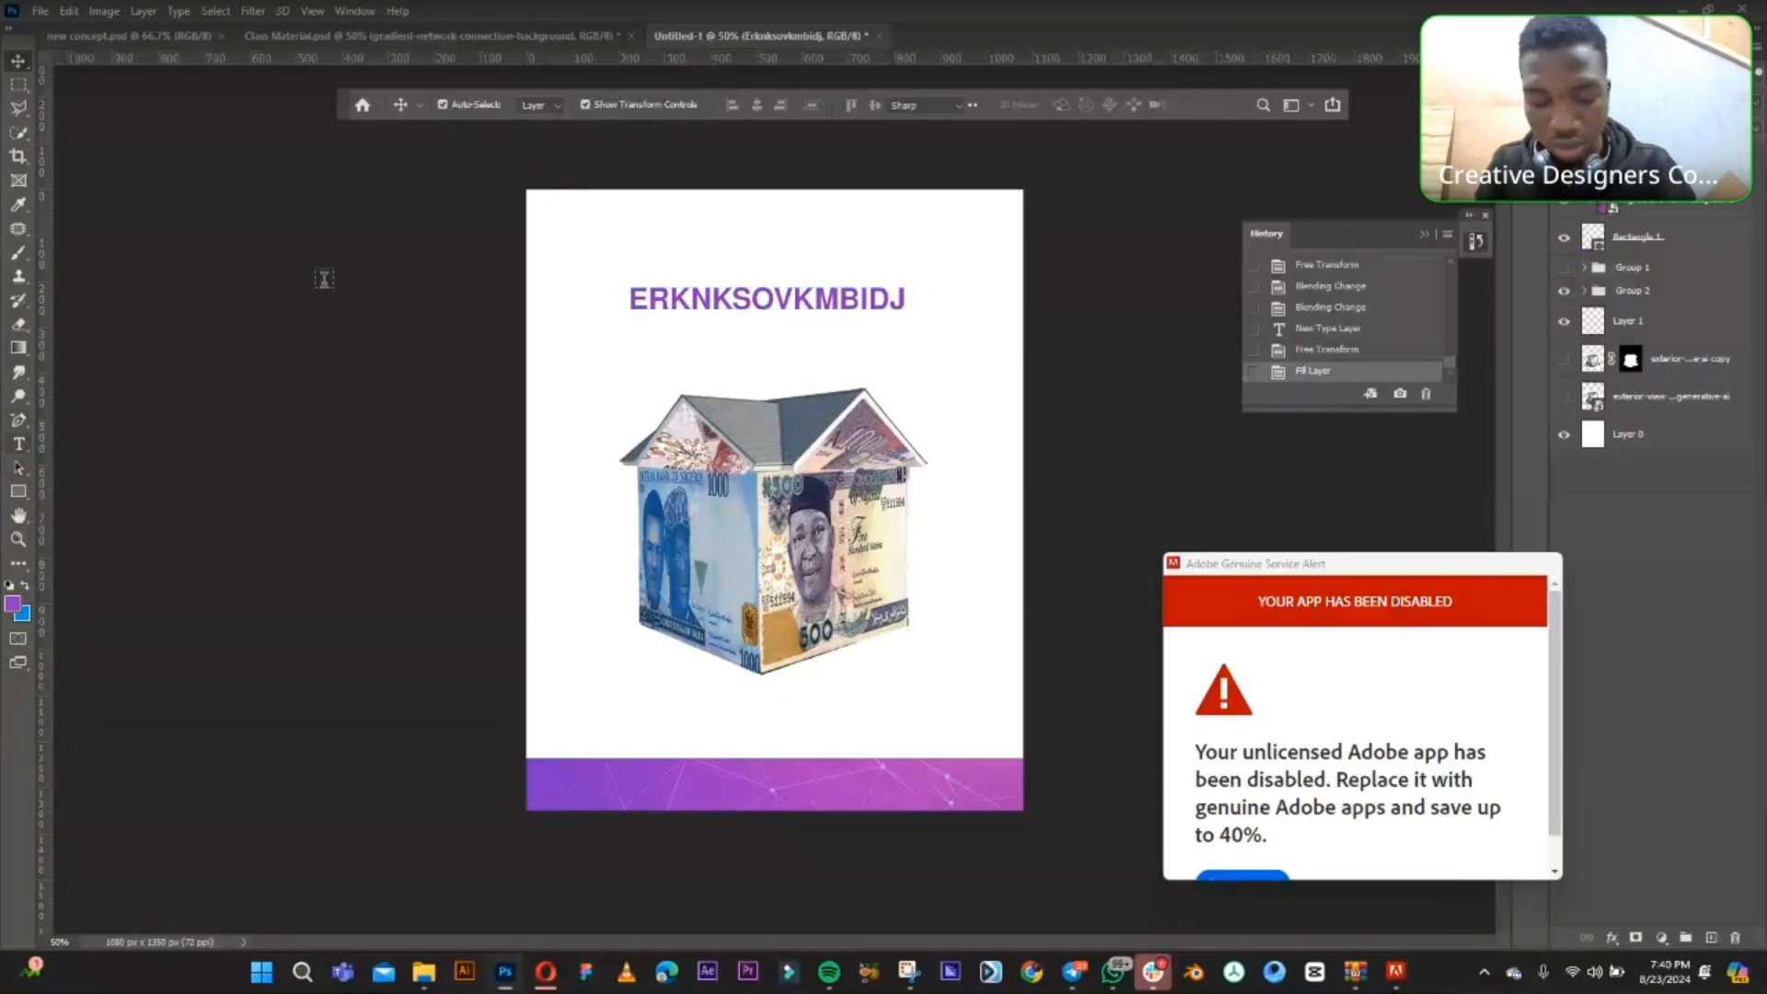
left_click(778, 298)
double_click(779, 300)
type("E")
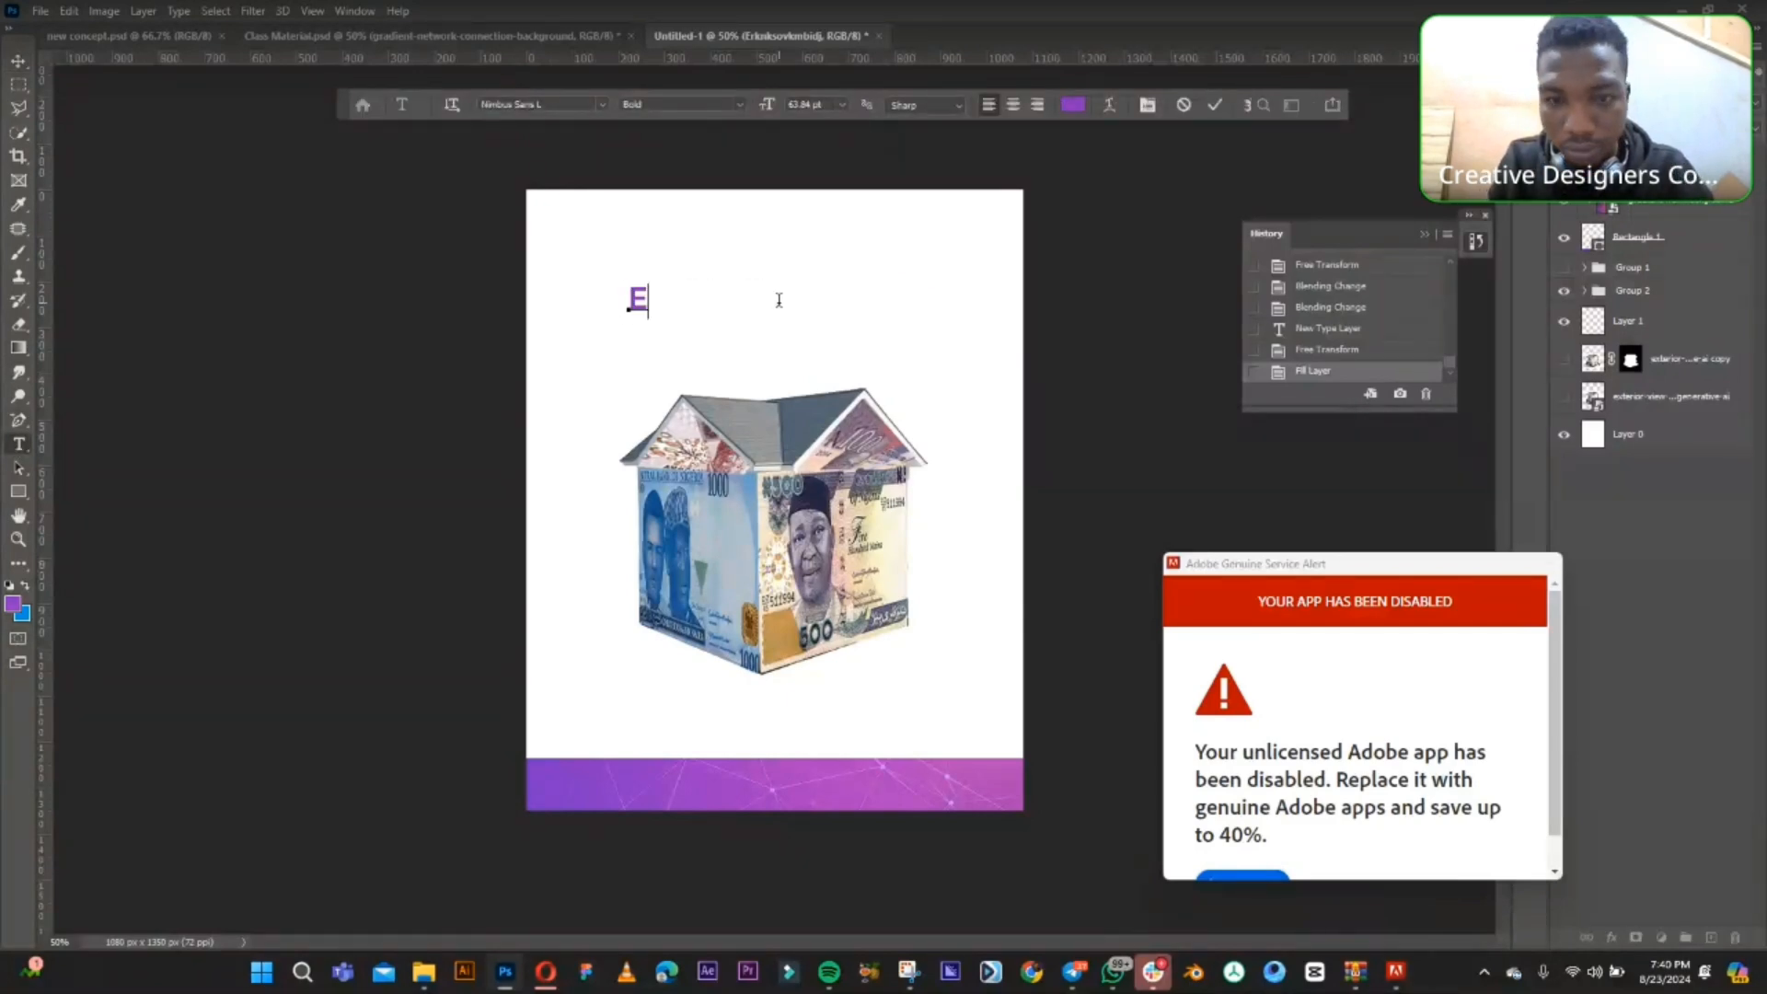
type("VRY")
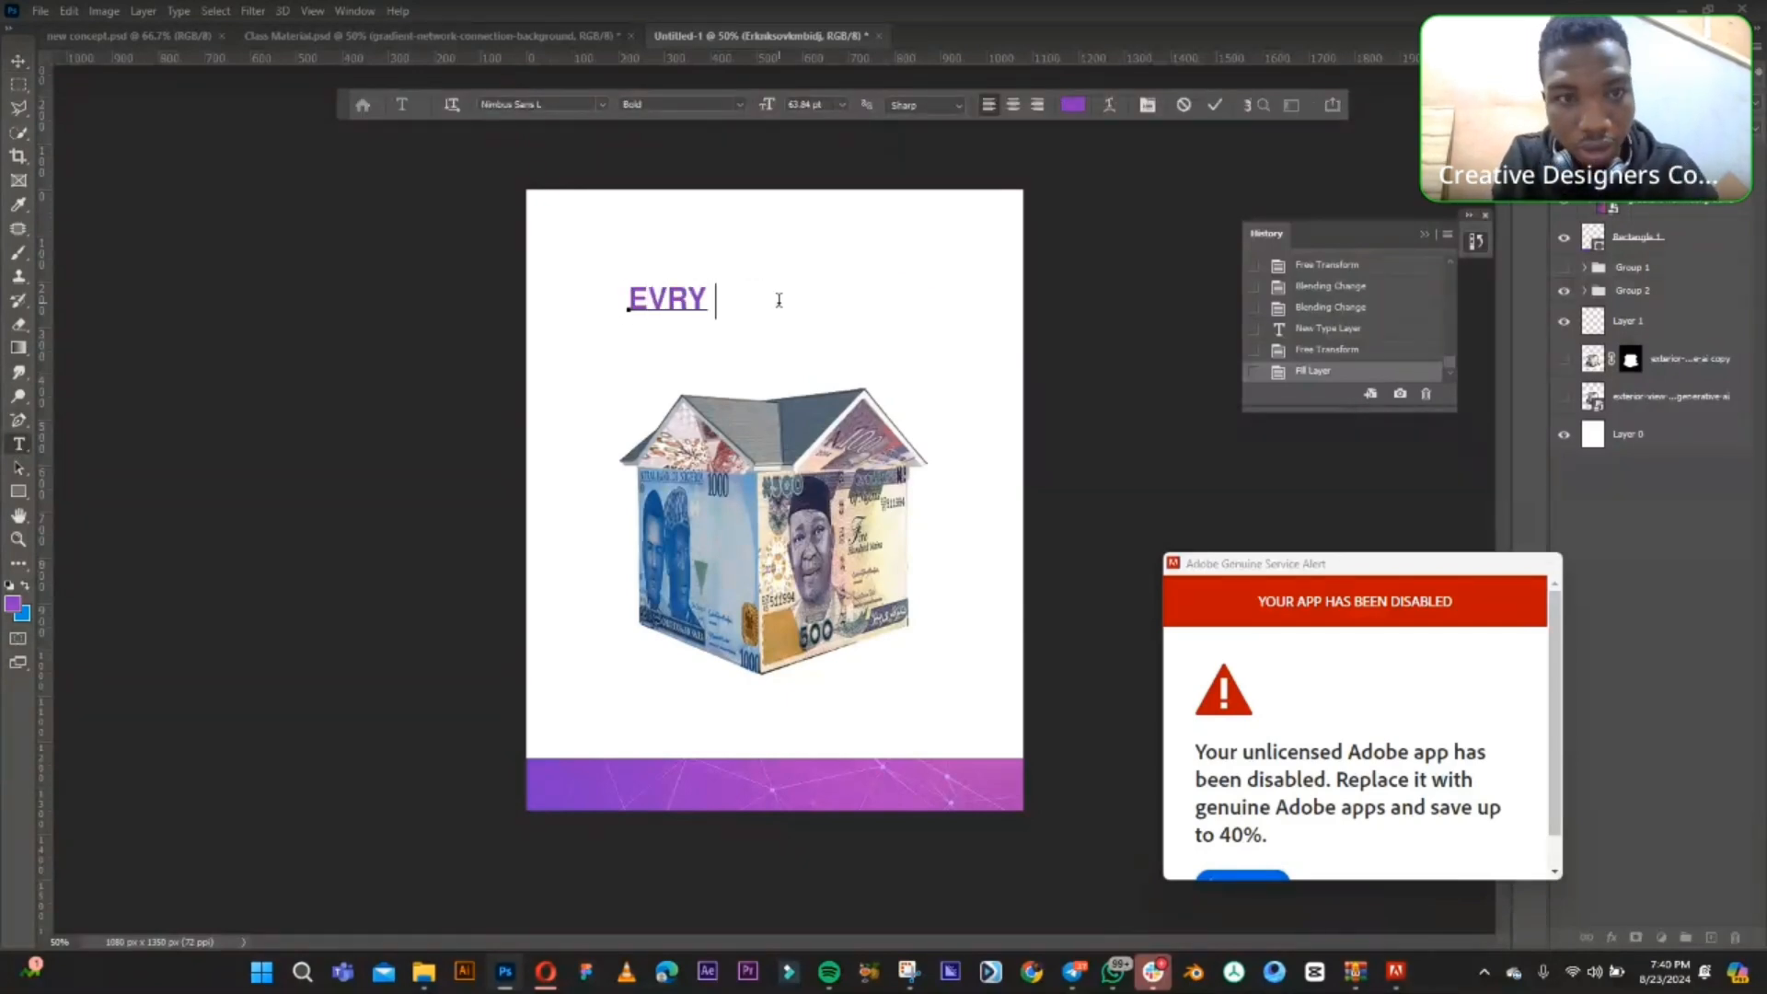
key("BackSpace")
key("BackSpace")
key("BackSpace")
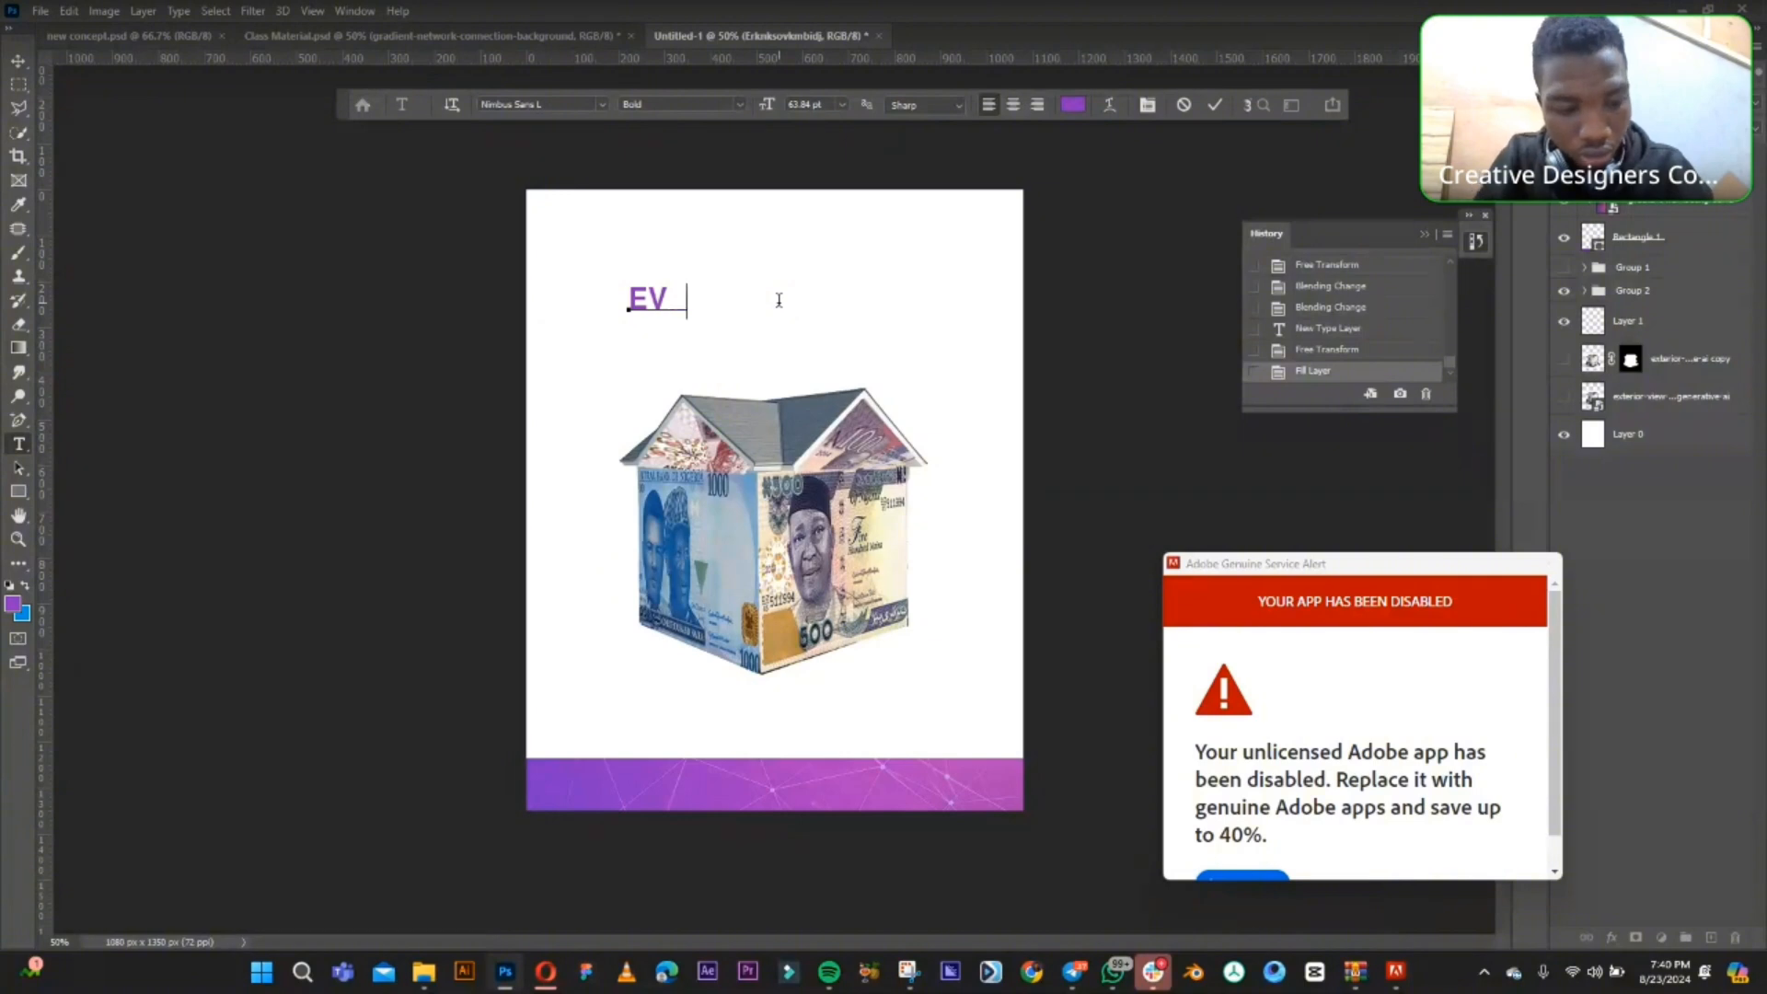
type("E")
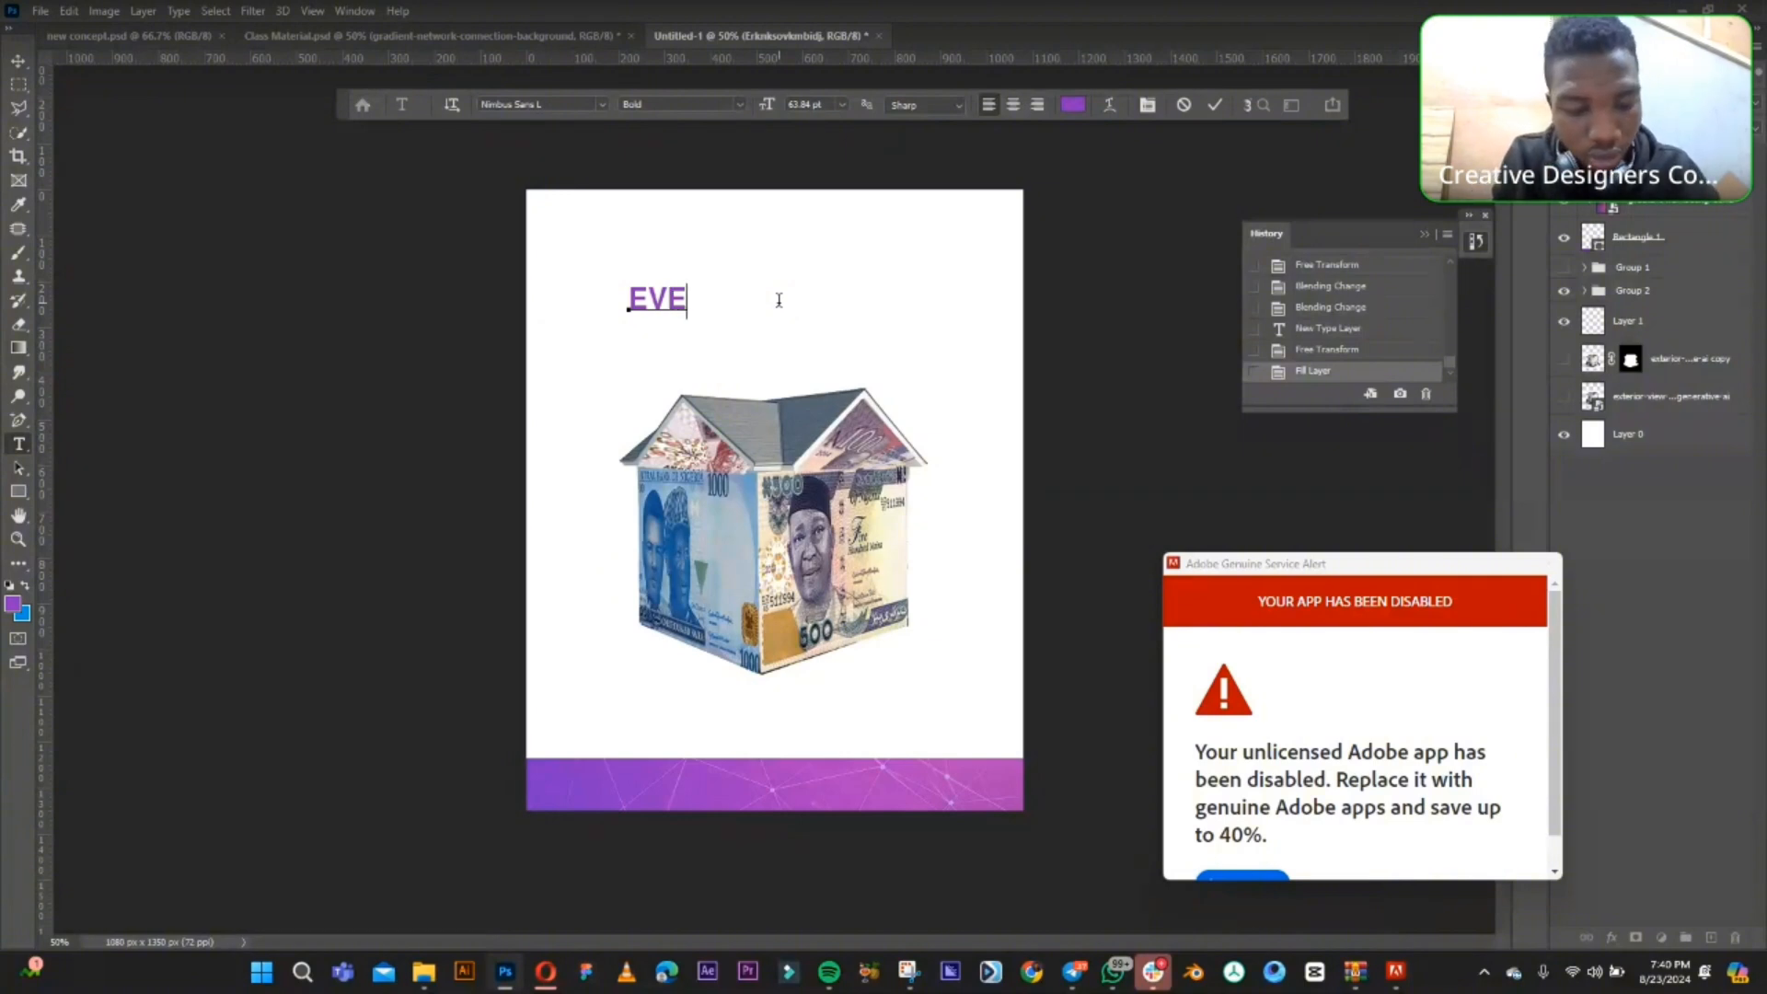
type("RY")
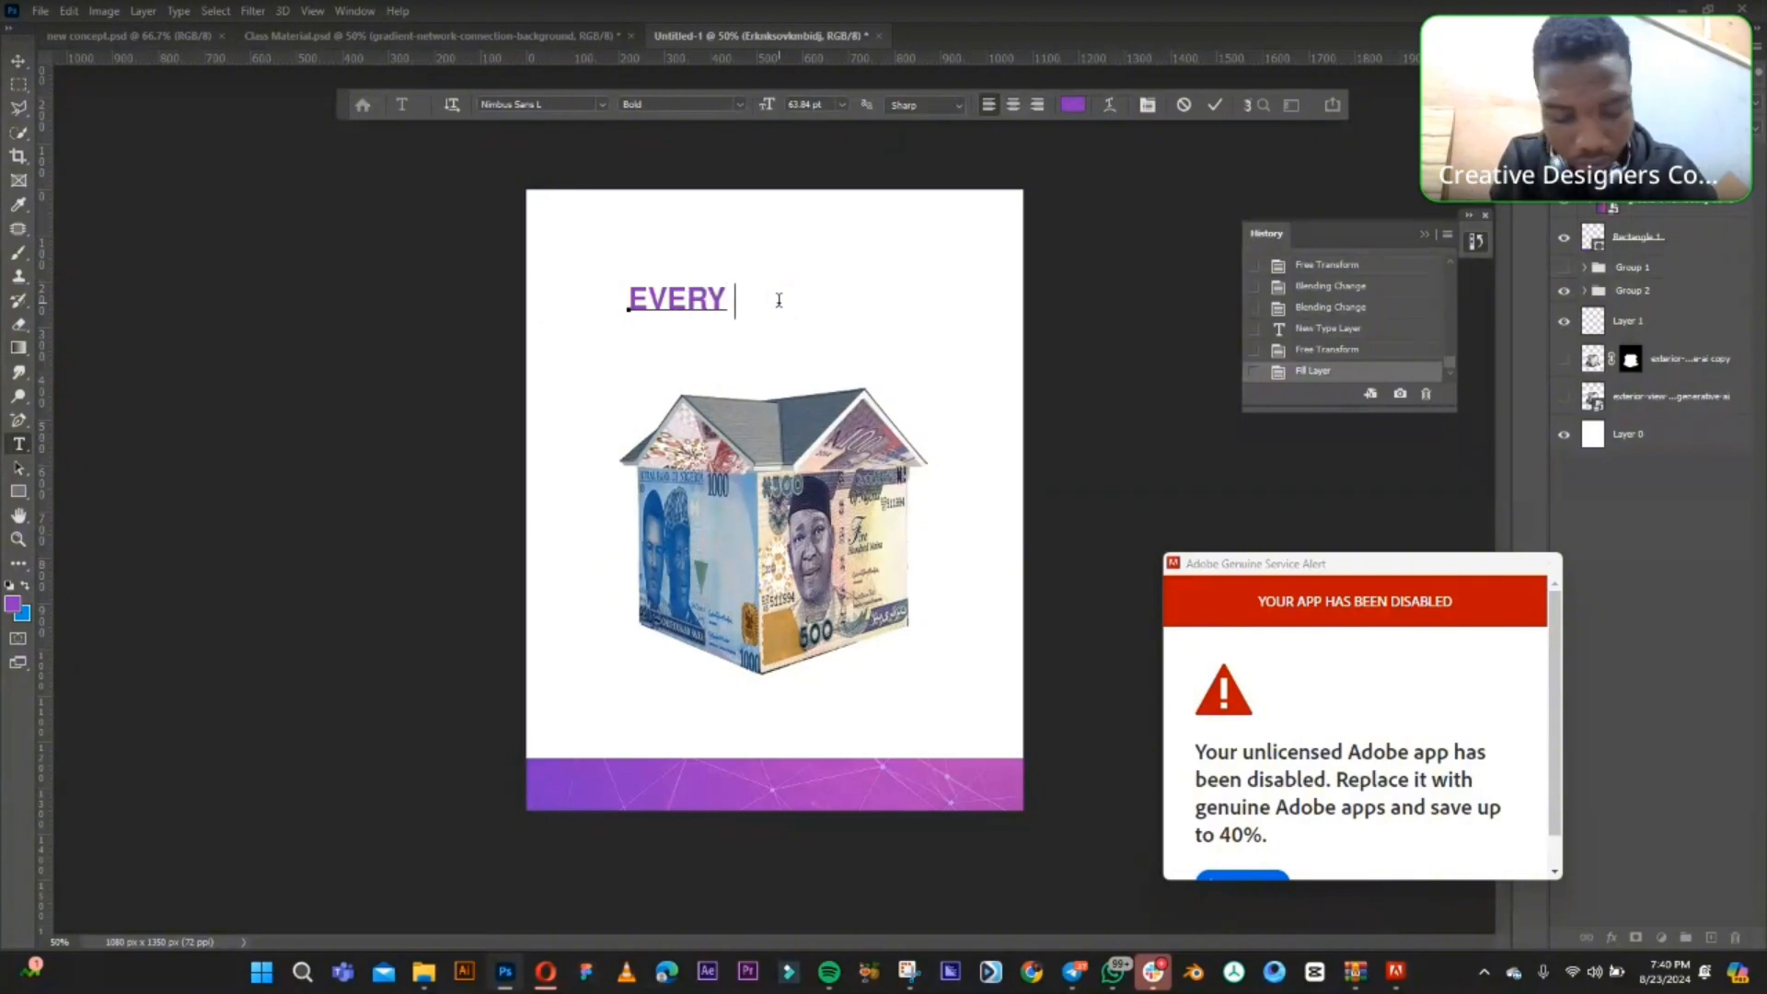
type(" BUG")
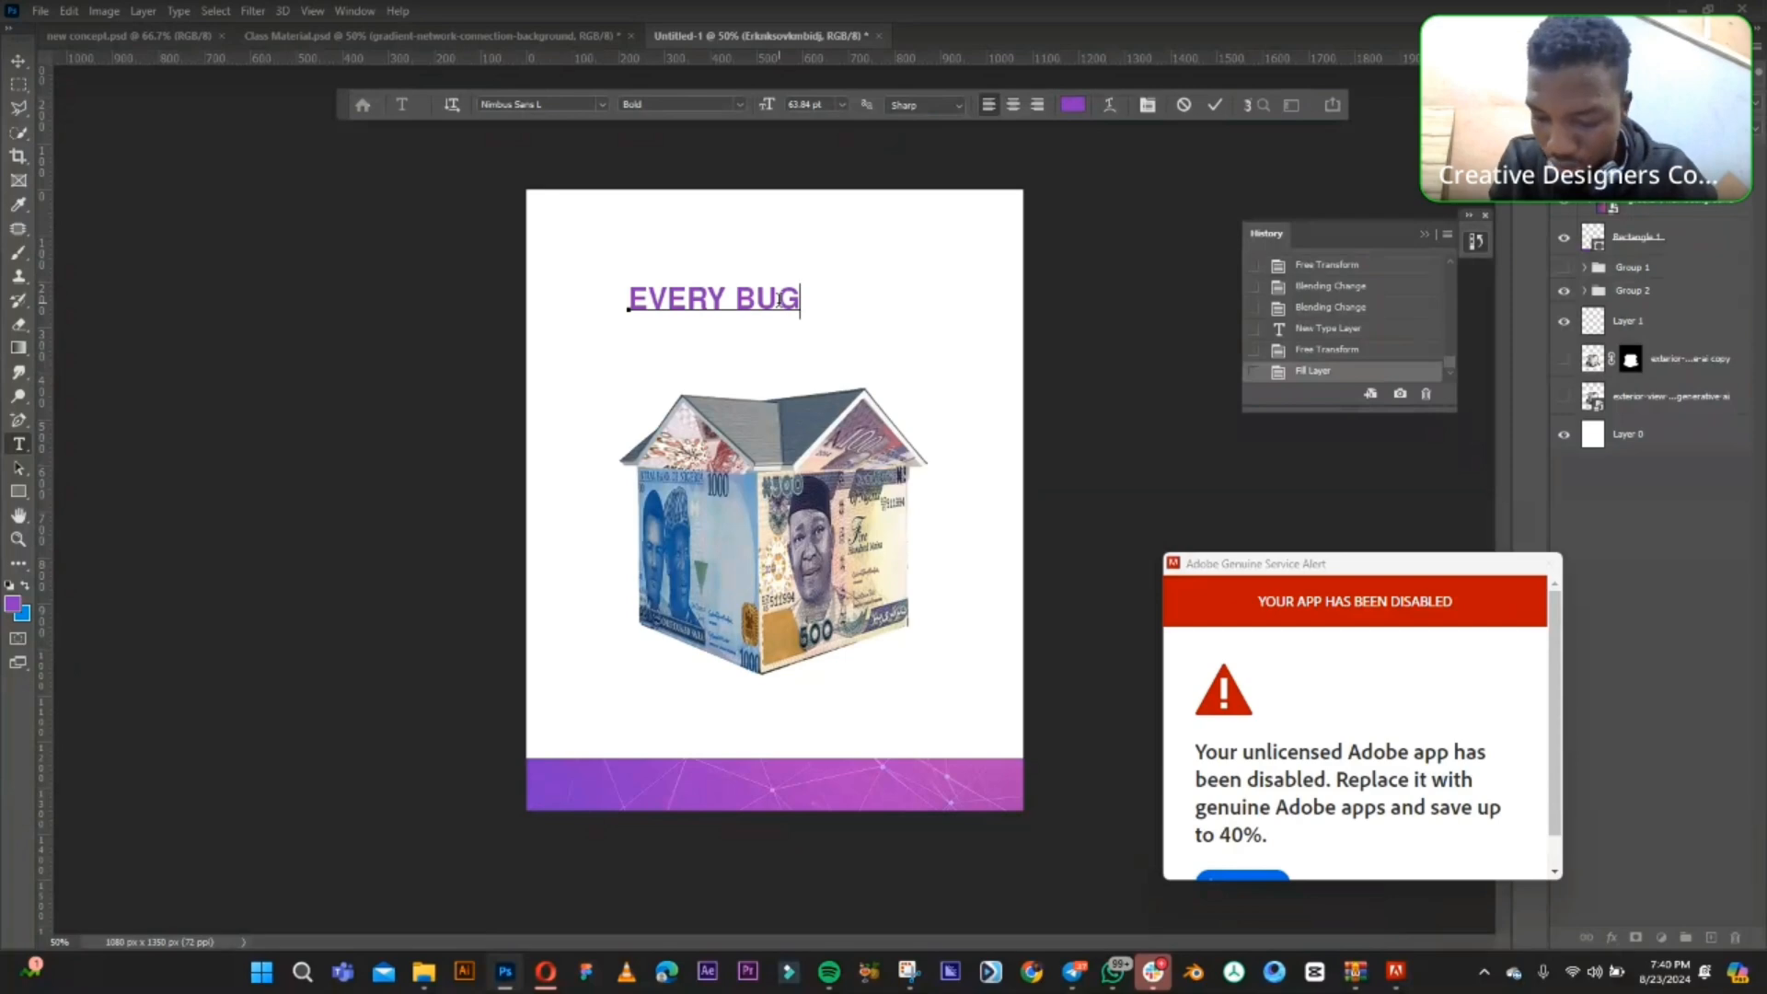
type("ET ")
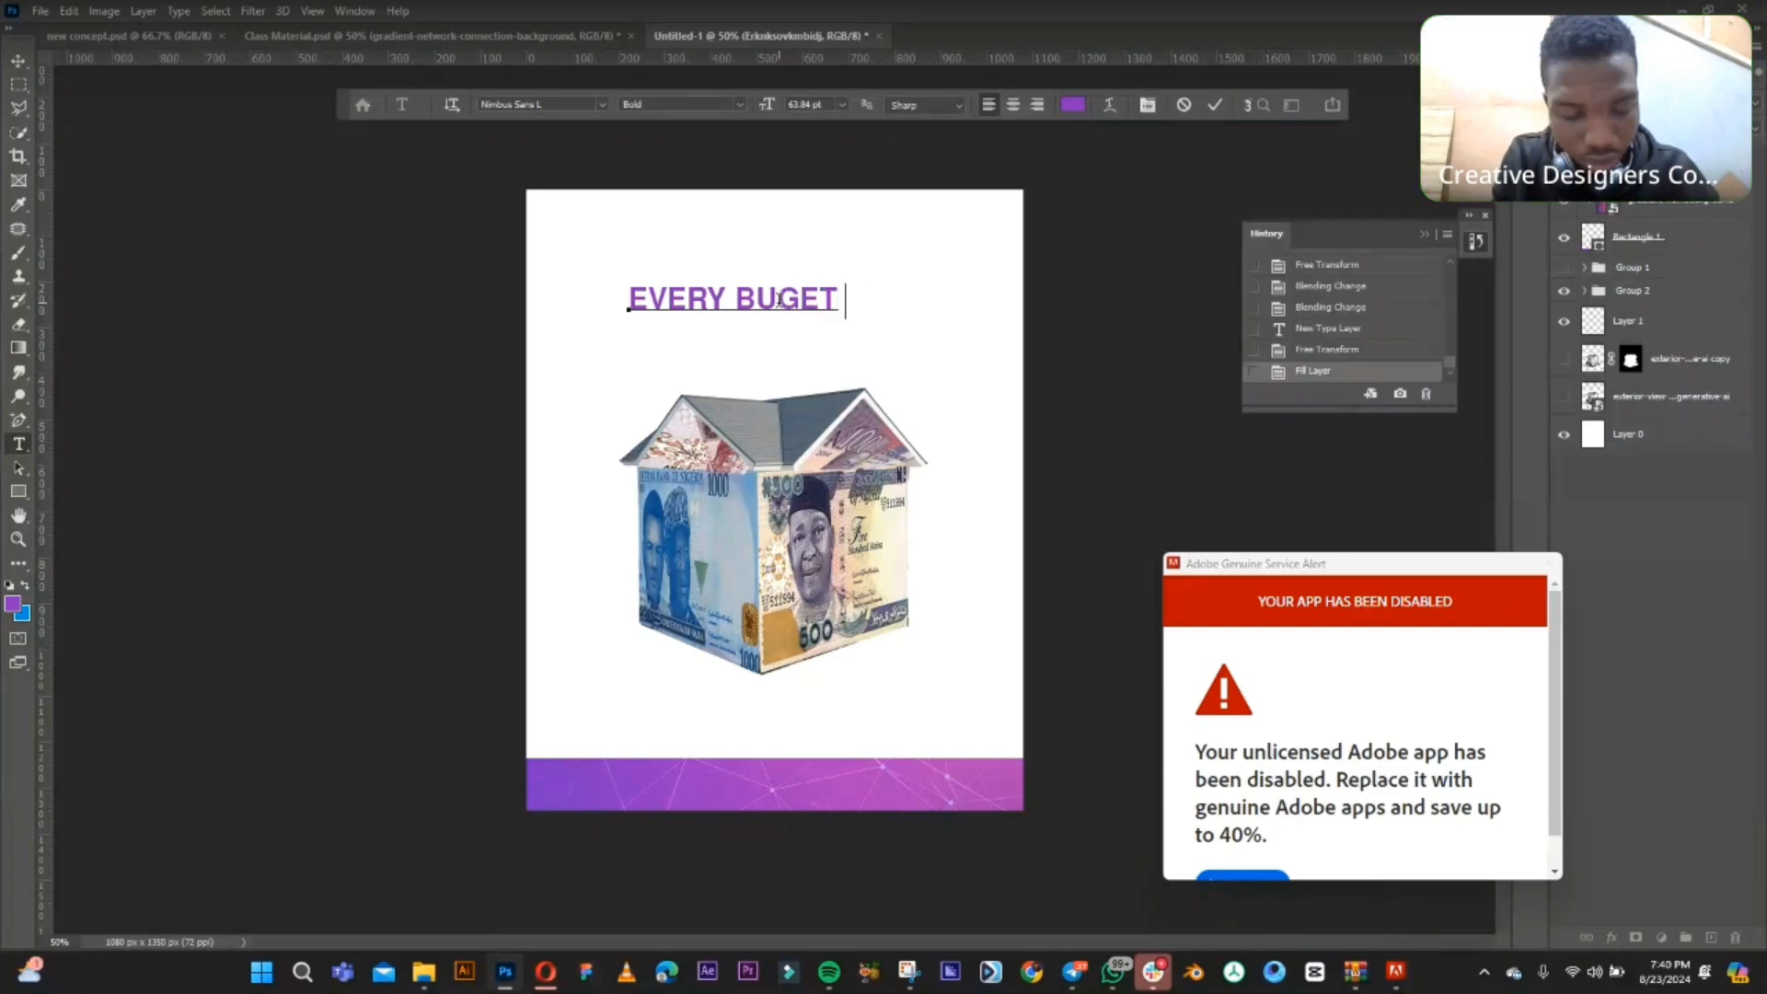
type("DE")
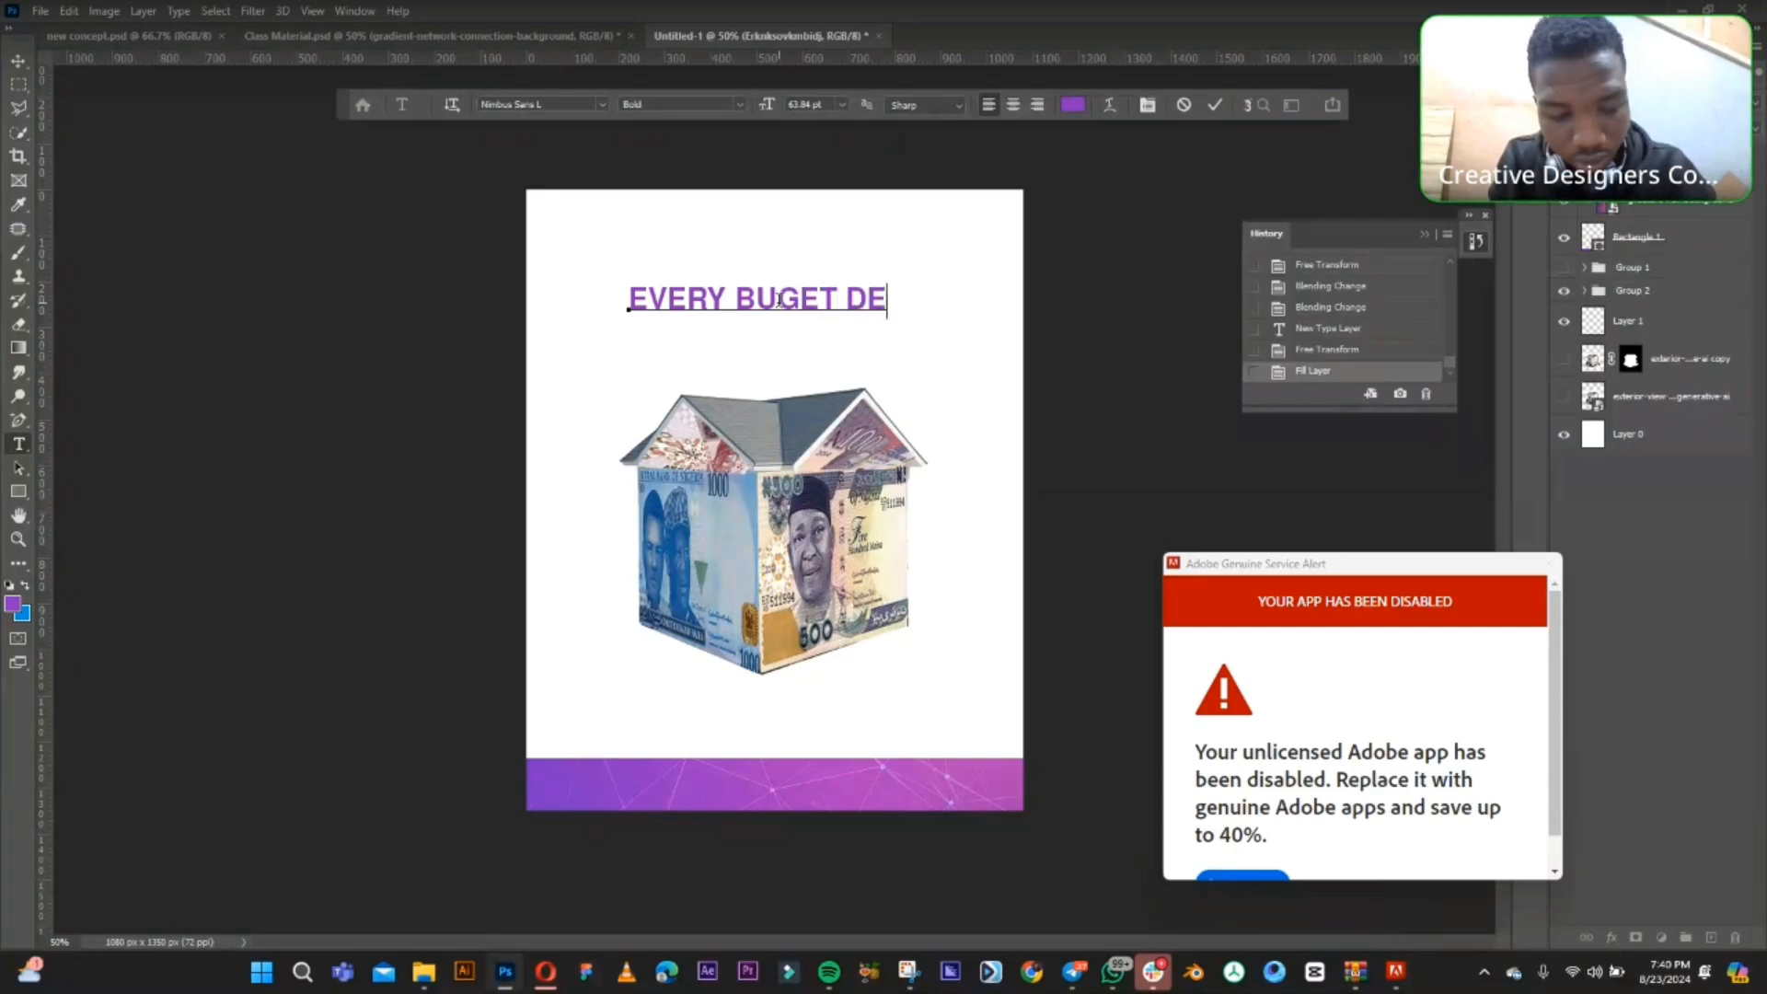
type("S")
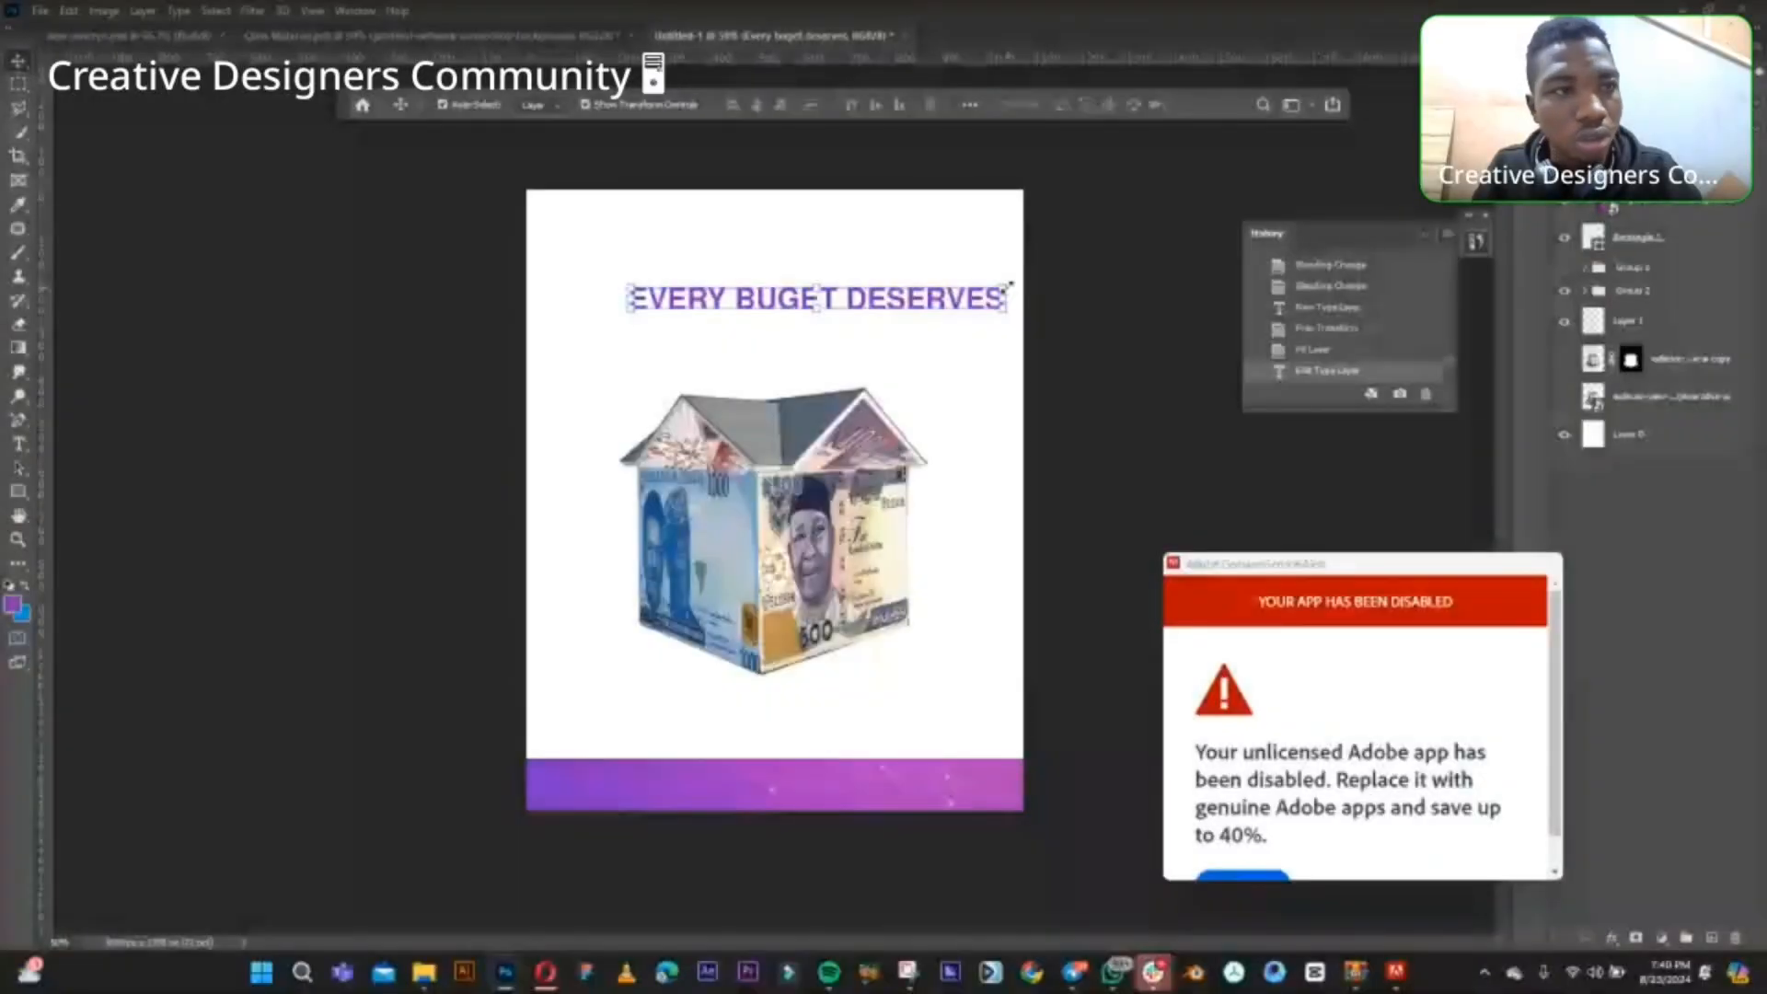
- Scale down the "EVERY BUGET DESERVES" line and place a duplicate of it directly below
left_click_drag(1008, 286, 816, 335)
key("Return")
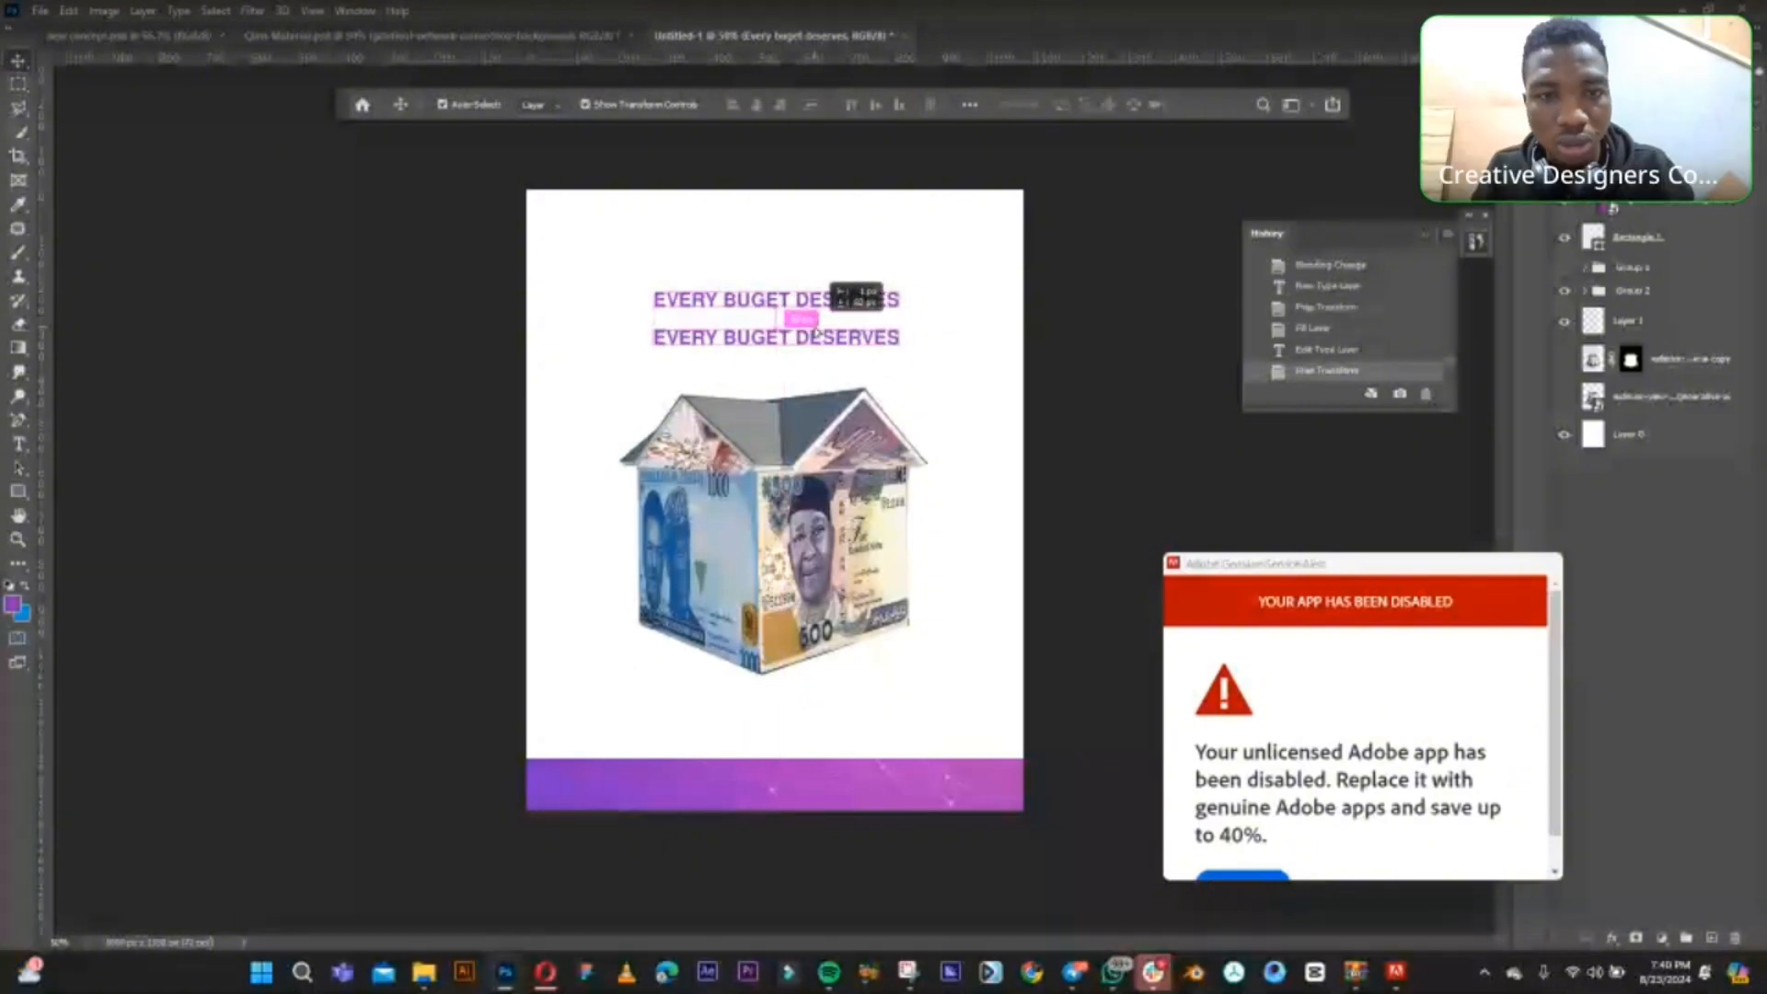
key("ctrl+z")
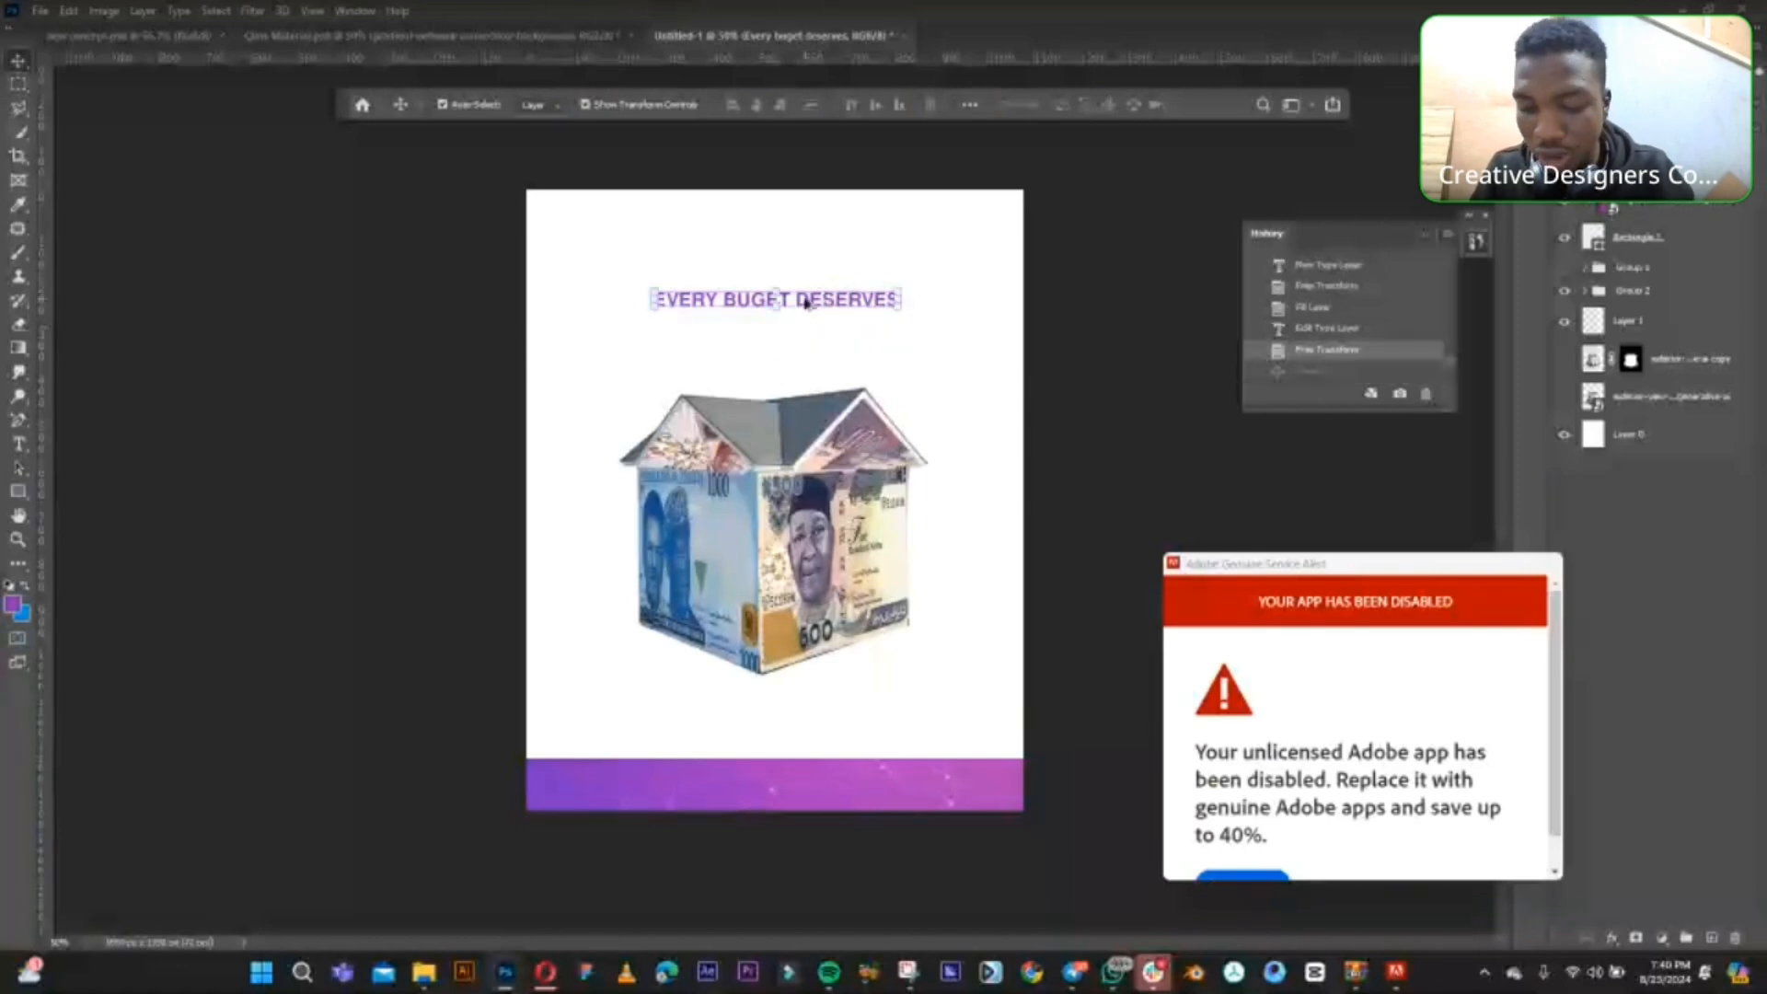
left_click_drag(806, 303, 801, 339)
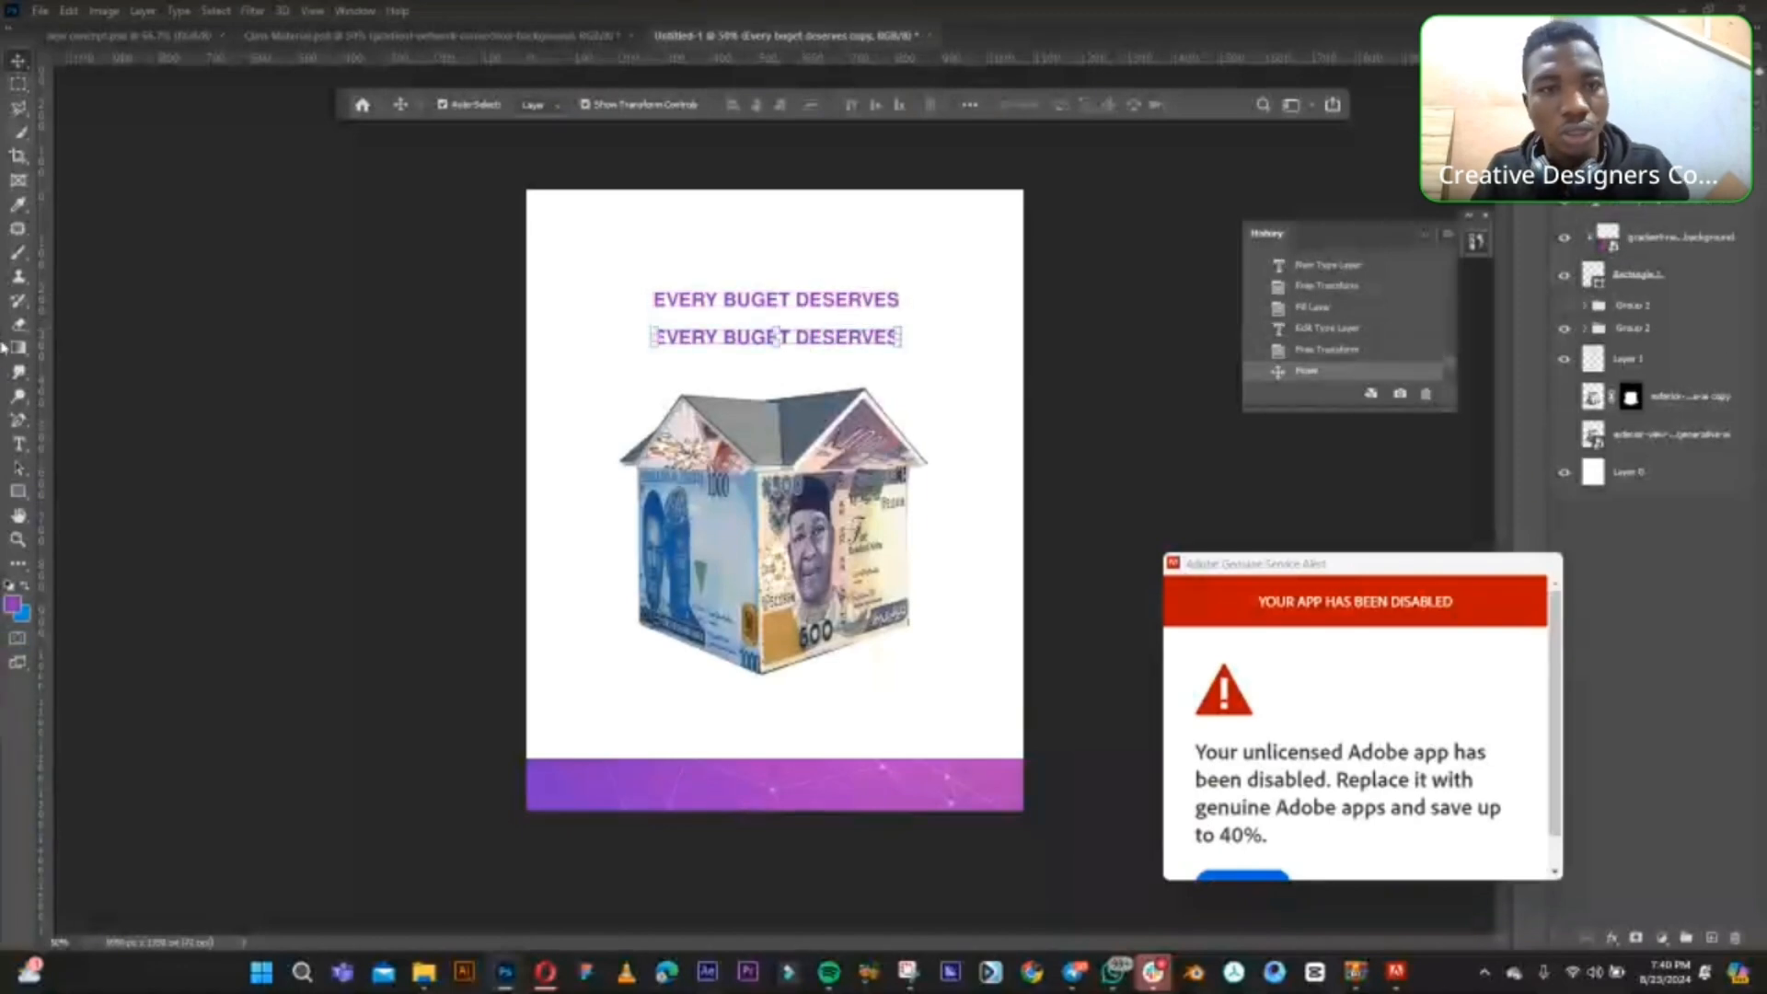
- Replace the text of the duplicated lower line with "A HOME"
left_click(18, 444)
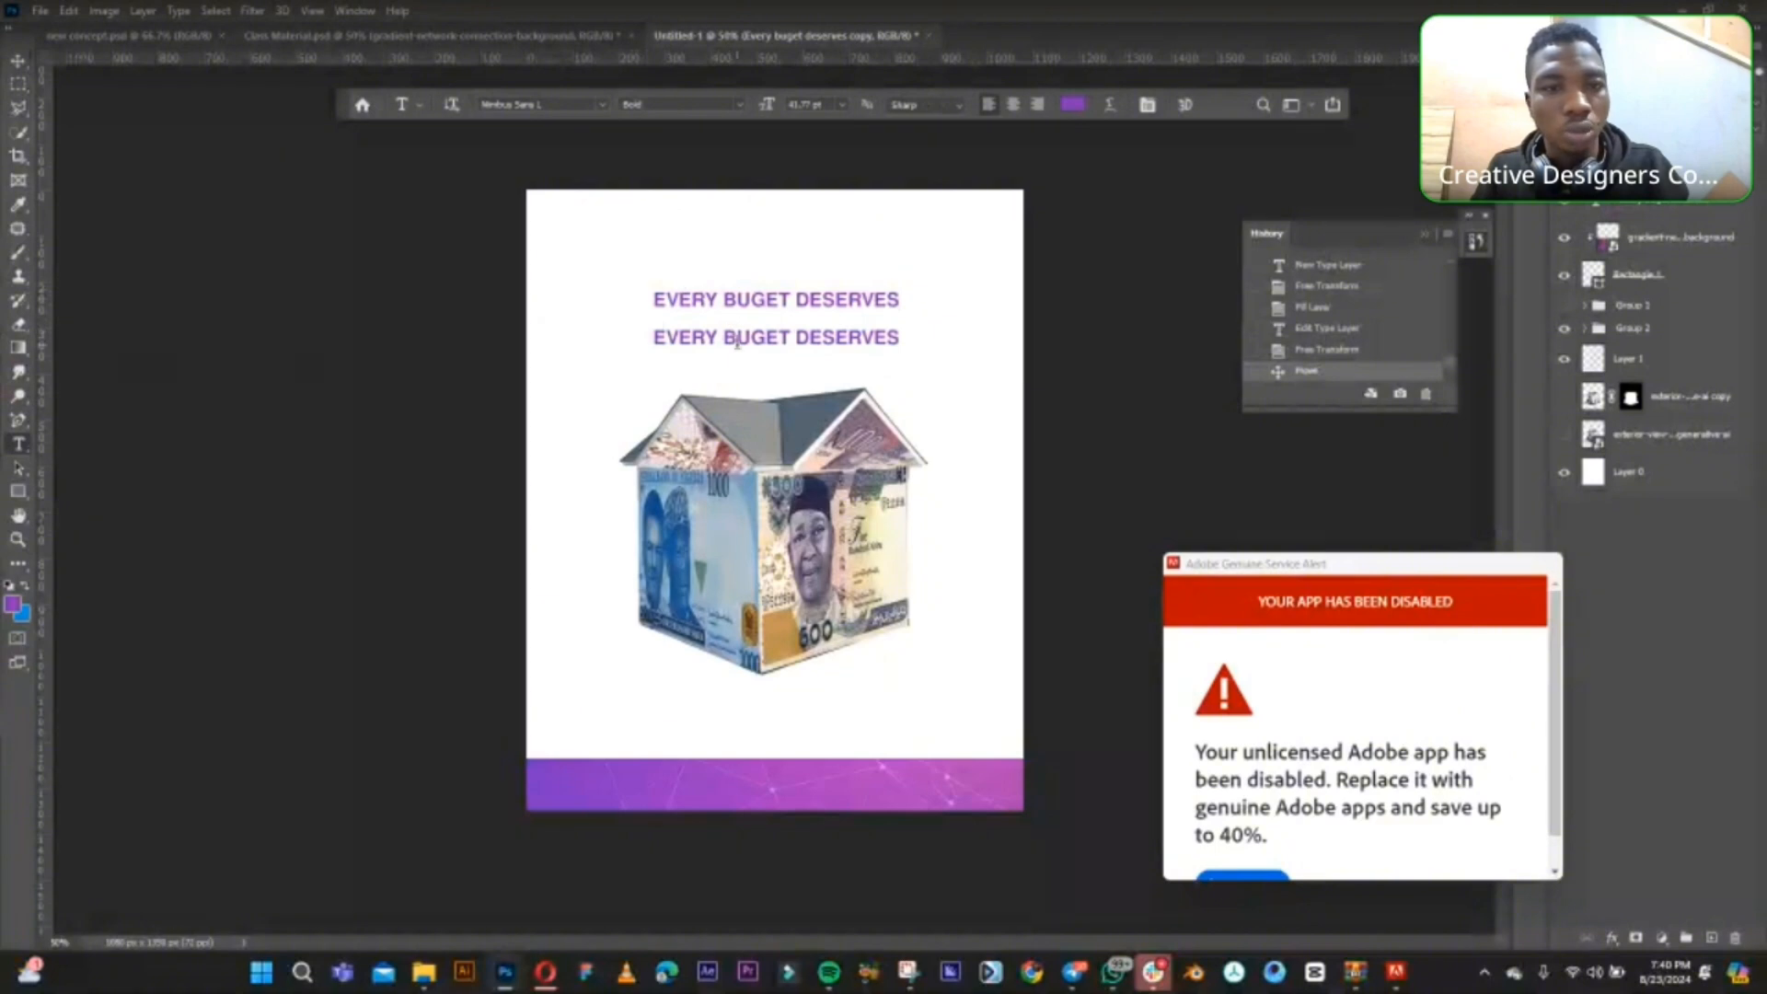
left_click_drag(659, 340, 900, 339)
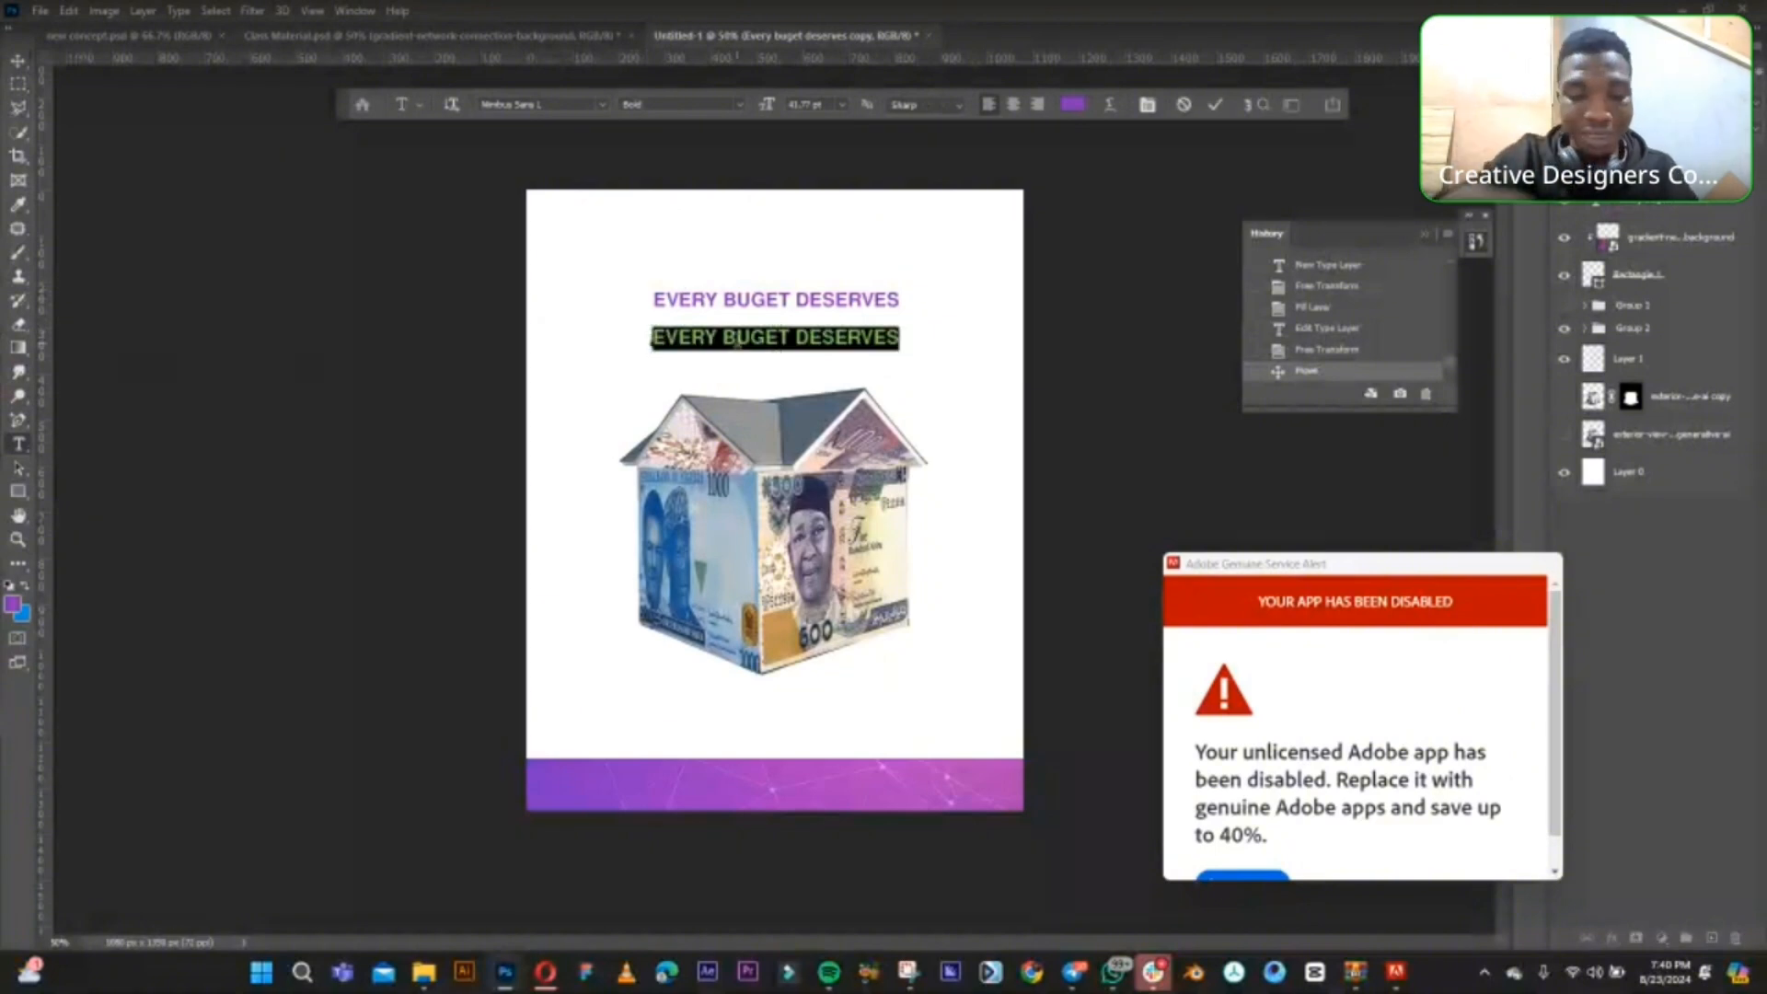
key("BackSpace")
type("A")
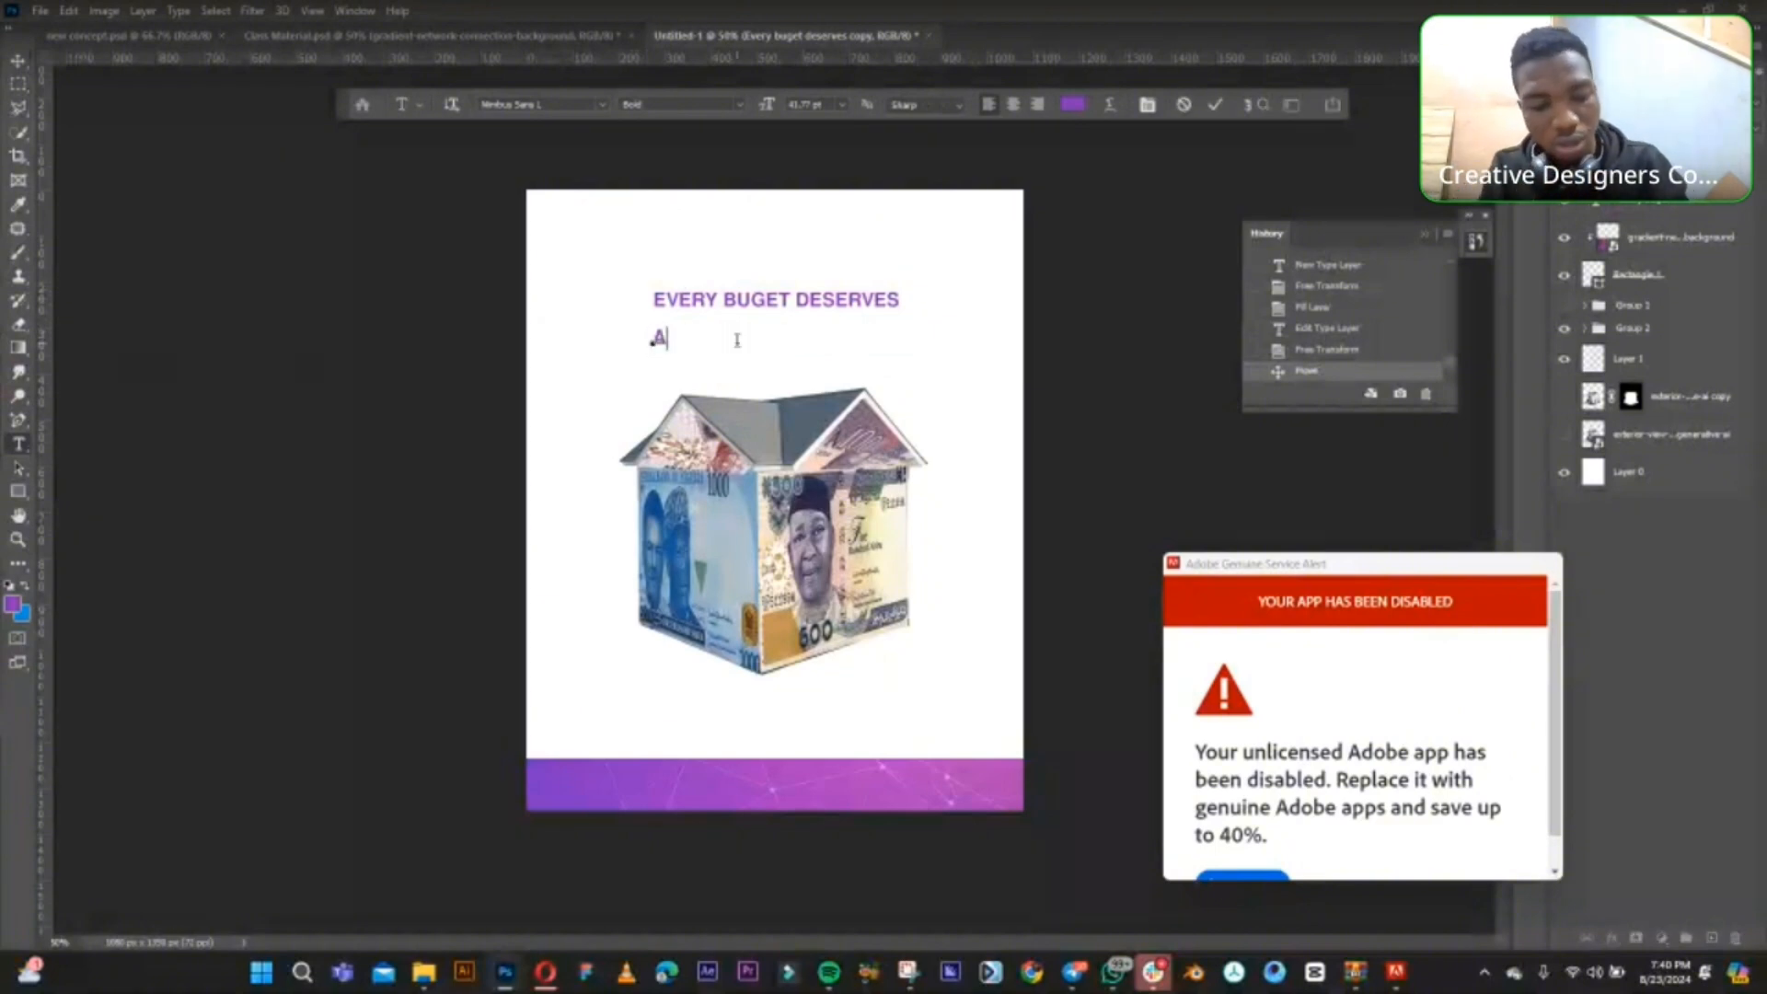
type(" HOME")
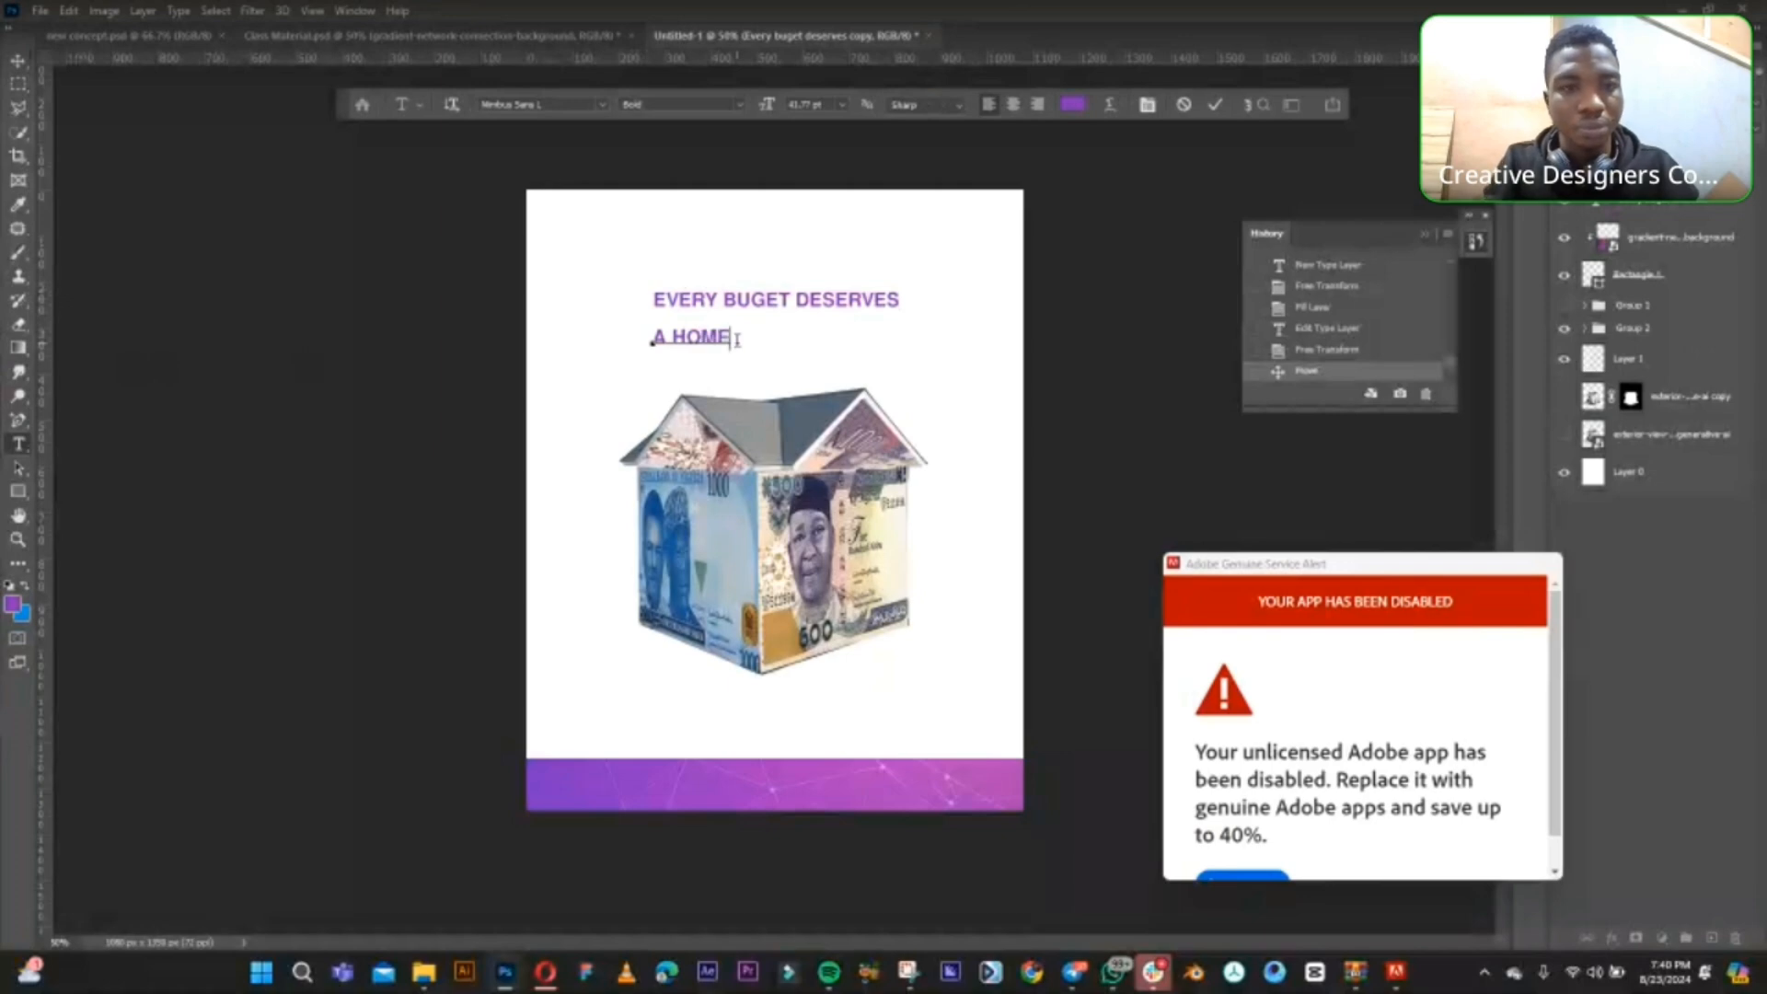
left_click(18, 61)
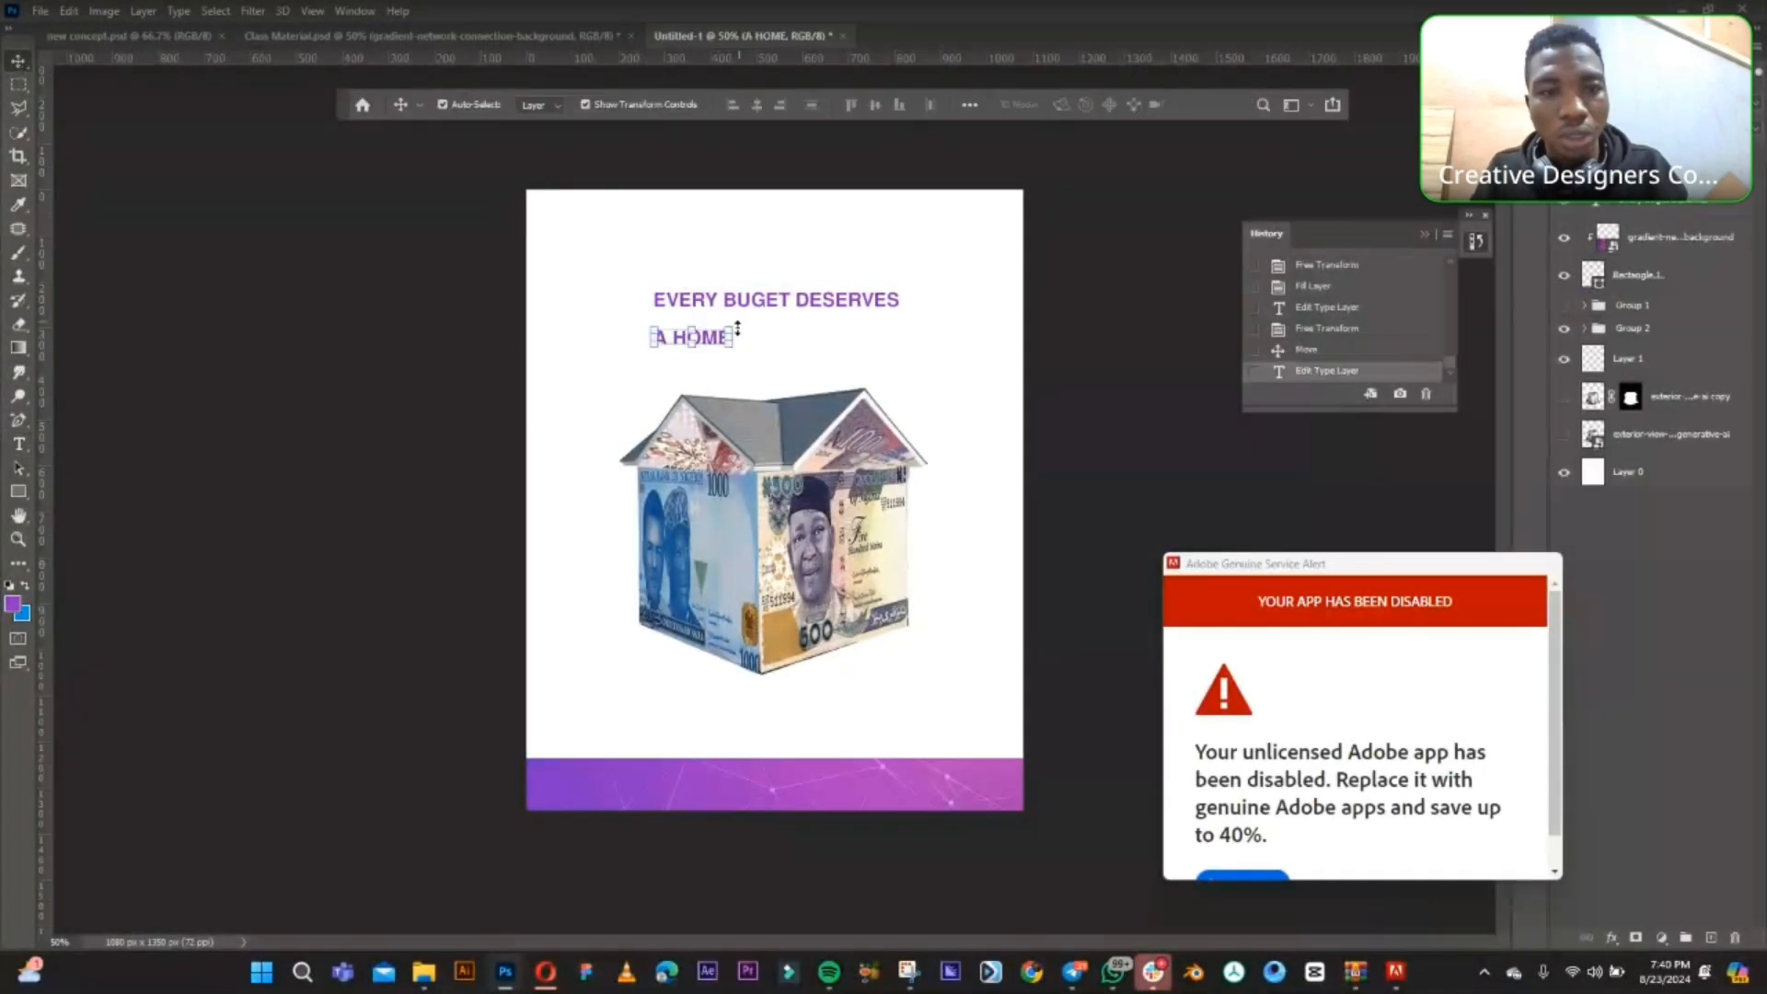
- Enlarge the "A HOME" text to about 285% using Free Transform
key("ctrl+t")
left_click_drag(733, 347, 829, 343)
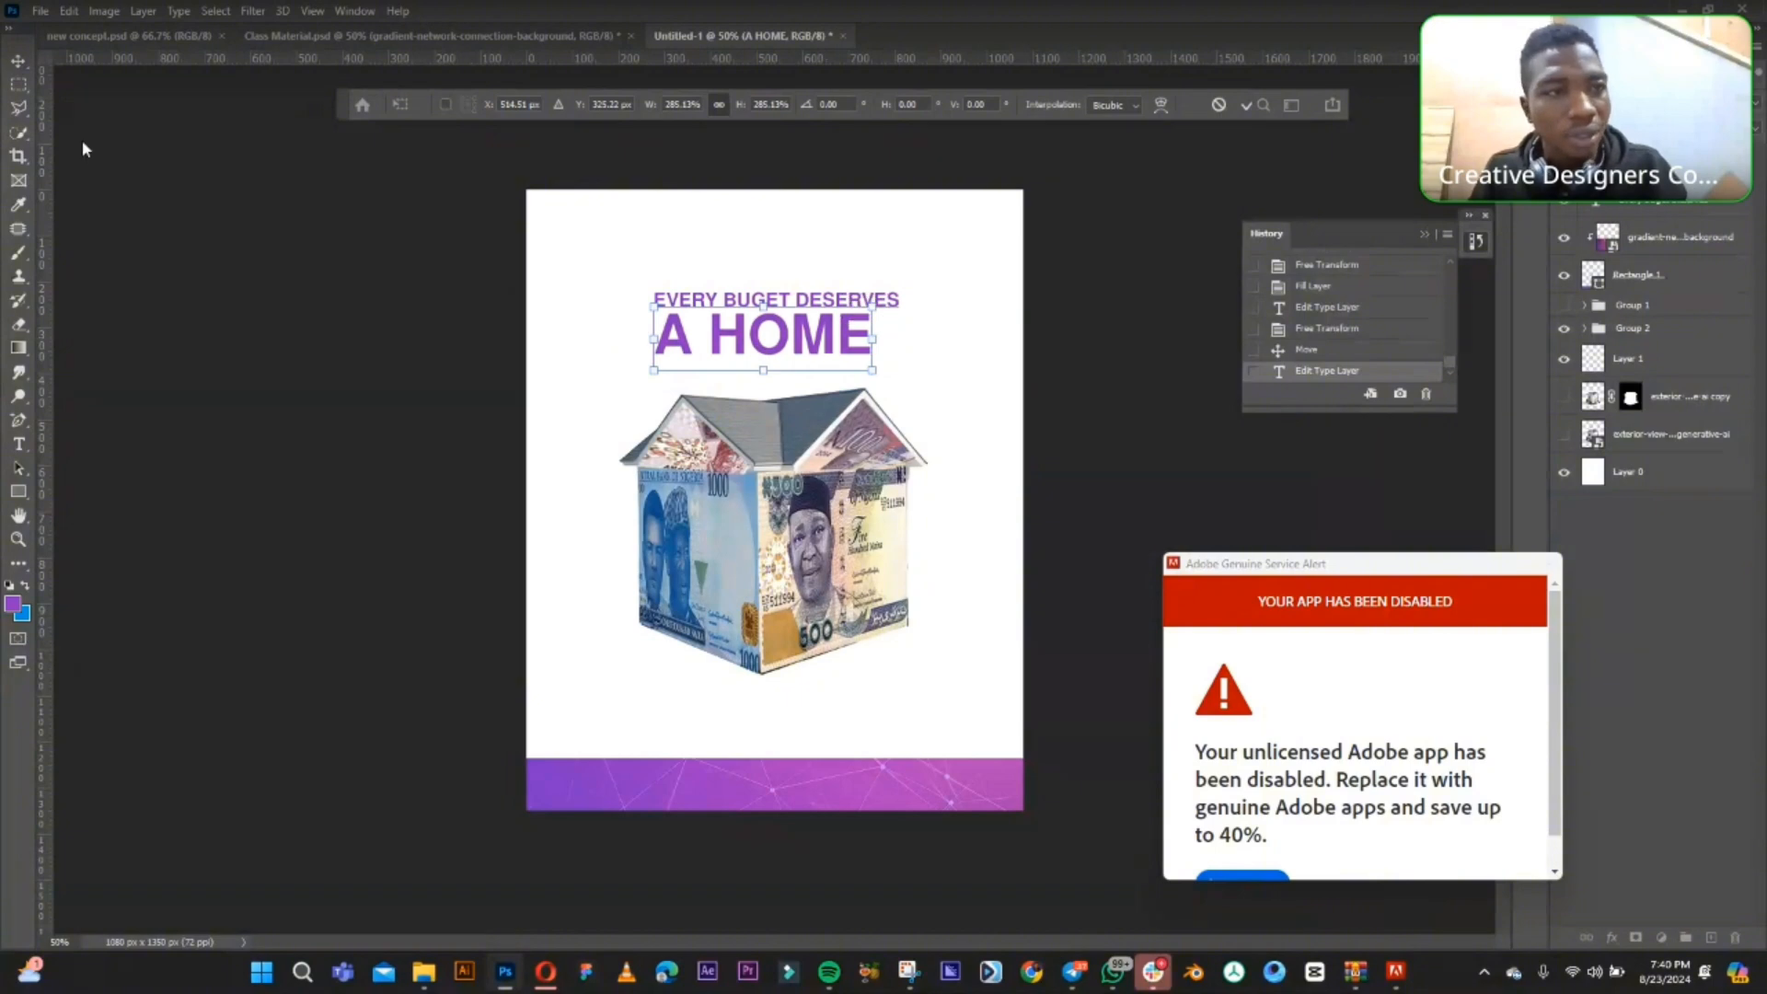
key("Return")
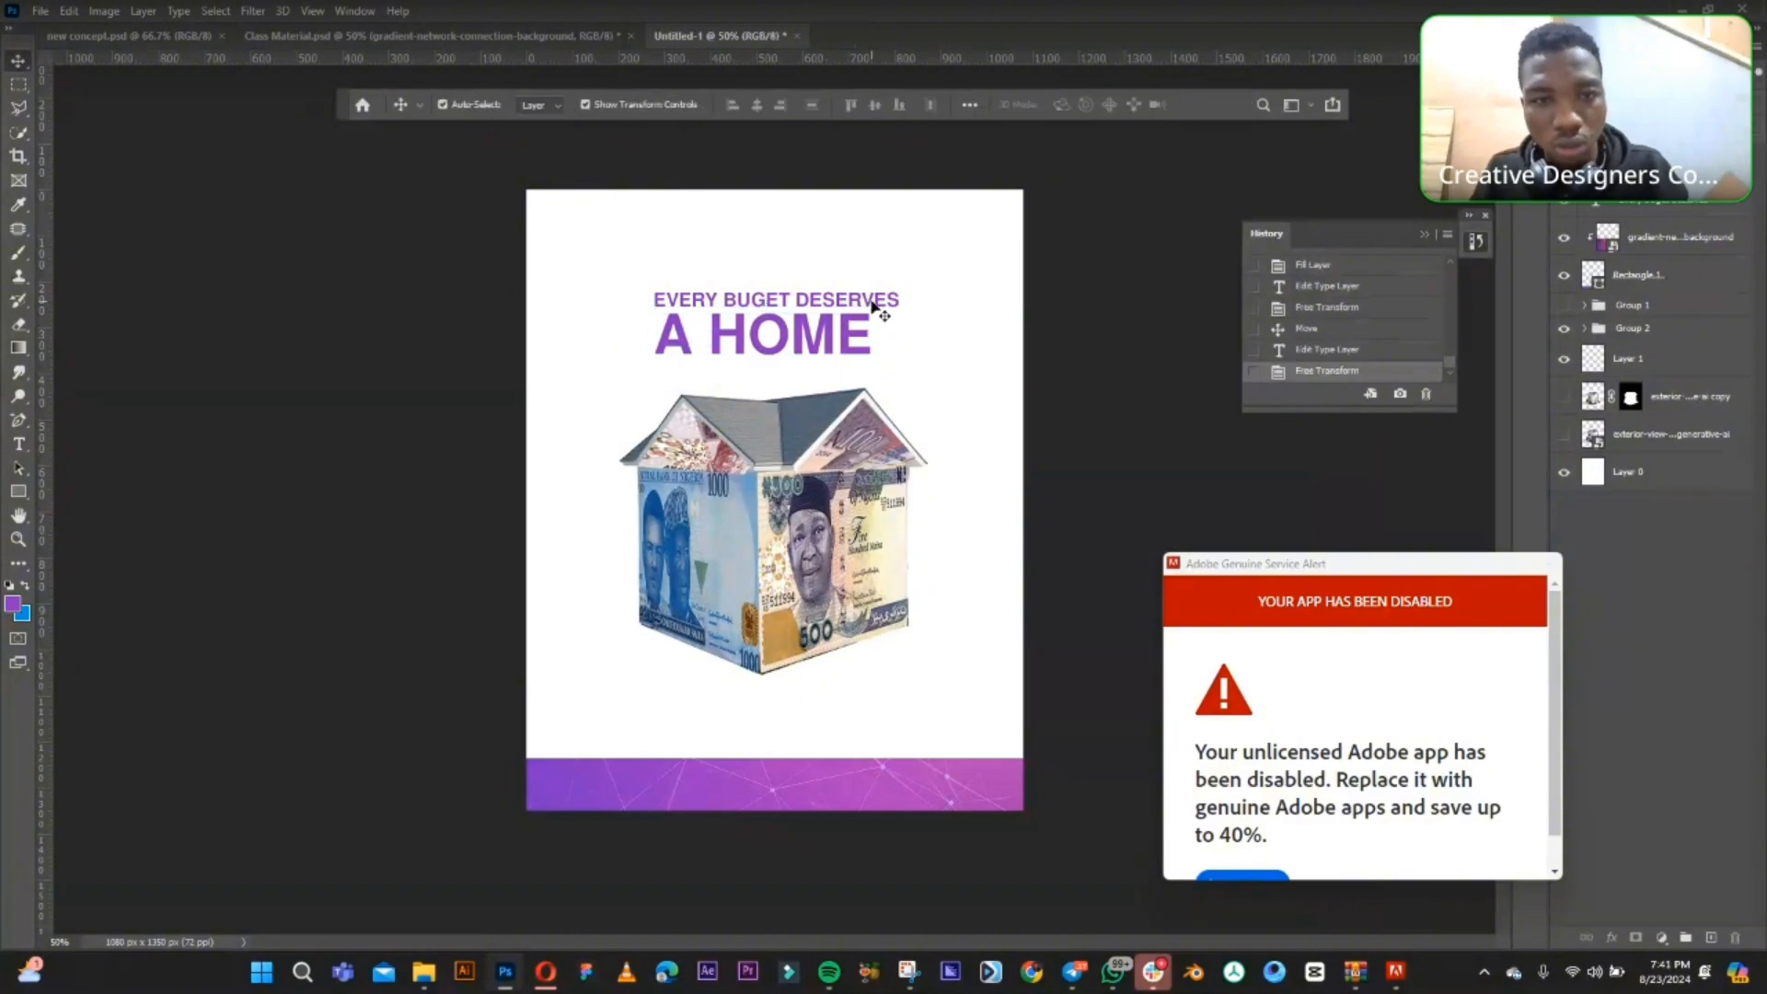
- Nudge "EVERY BUGET DESERVES" up slightly, then scale "A HOME" to about 115% and position it between that line and the roof
left_click_drag(879, 300, 873, 294)
left_click(863, 353)
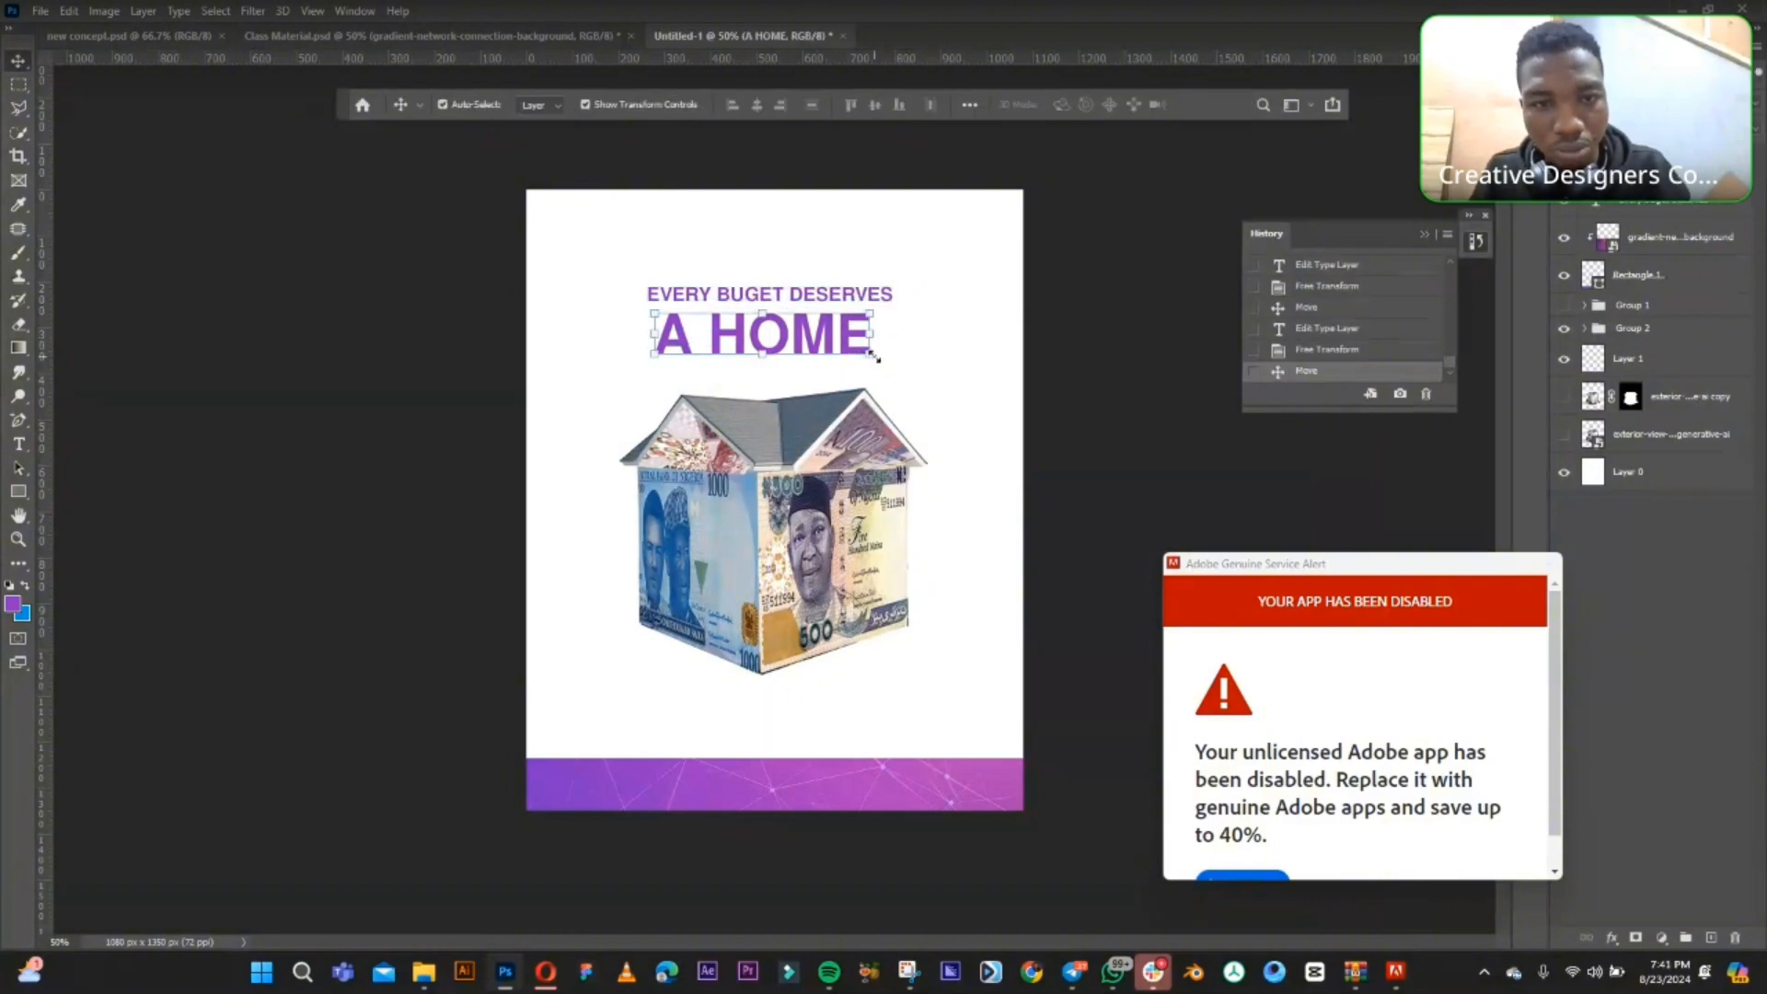
key("ctrl+t")
mouse_move(873, 370)
left_mouse_down()
mouse_move(918, 376)
mouse_move(878, 345)
left_mouse_up()
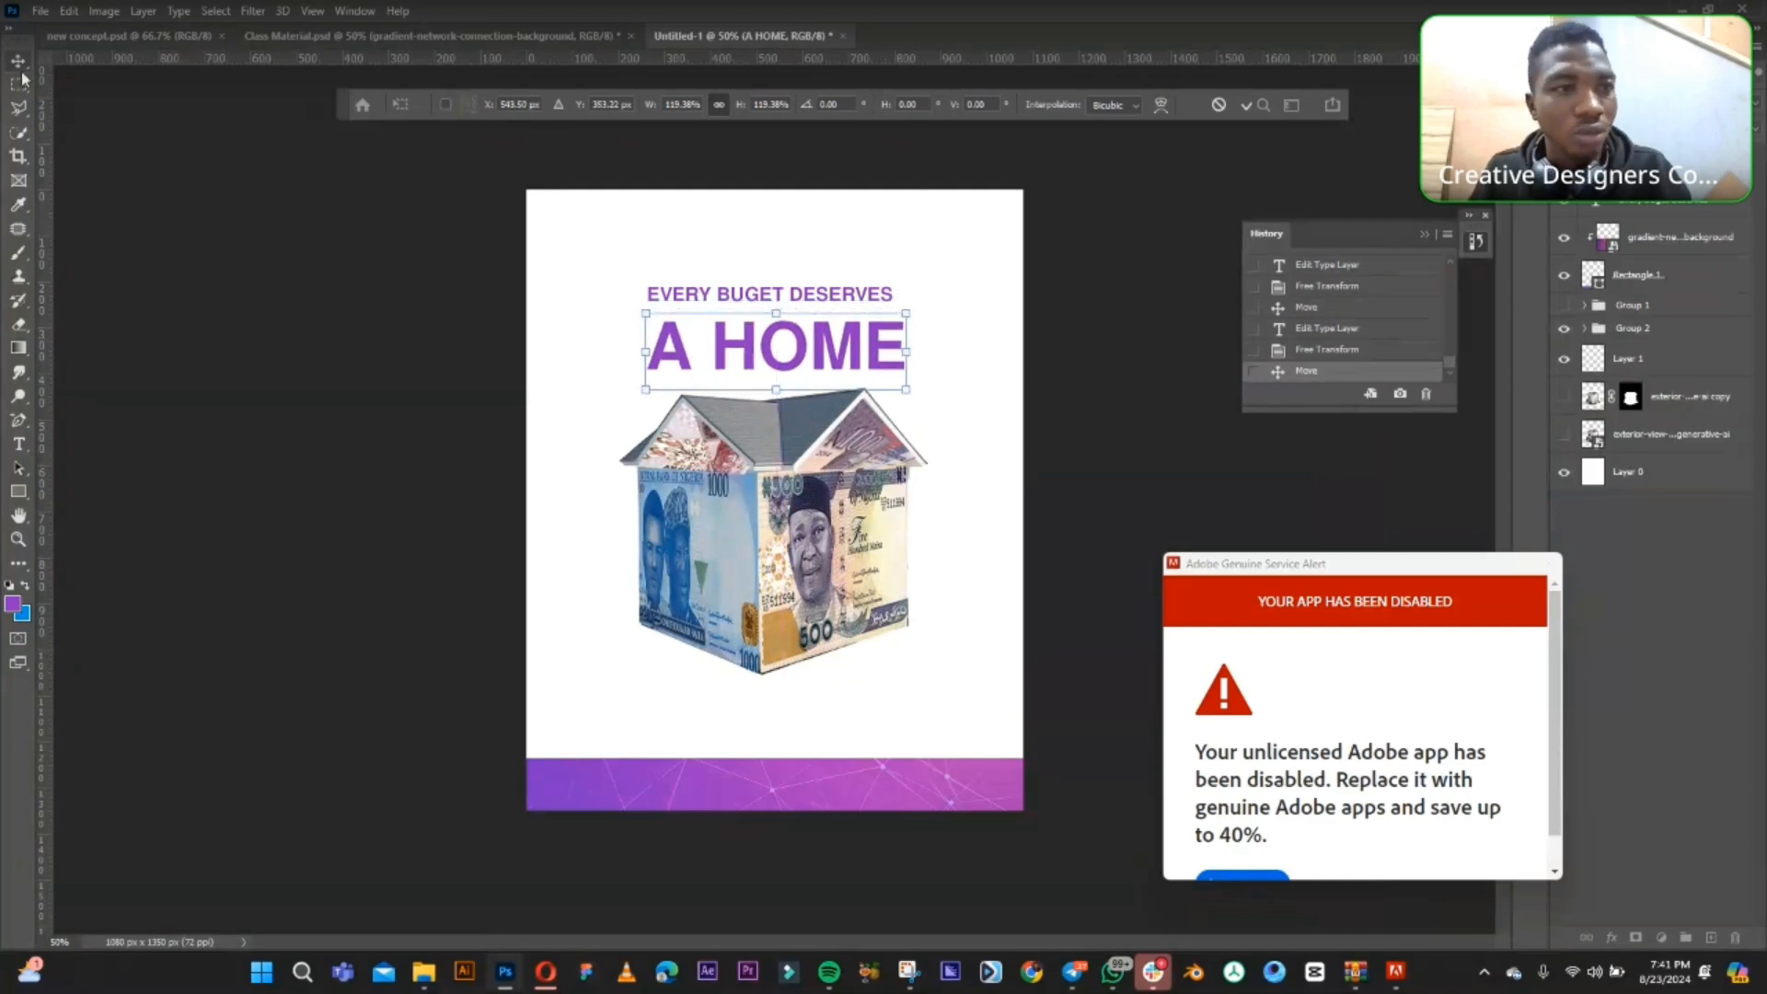
key("Return")
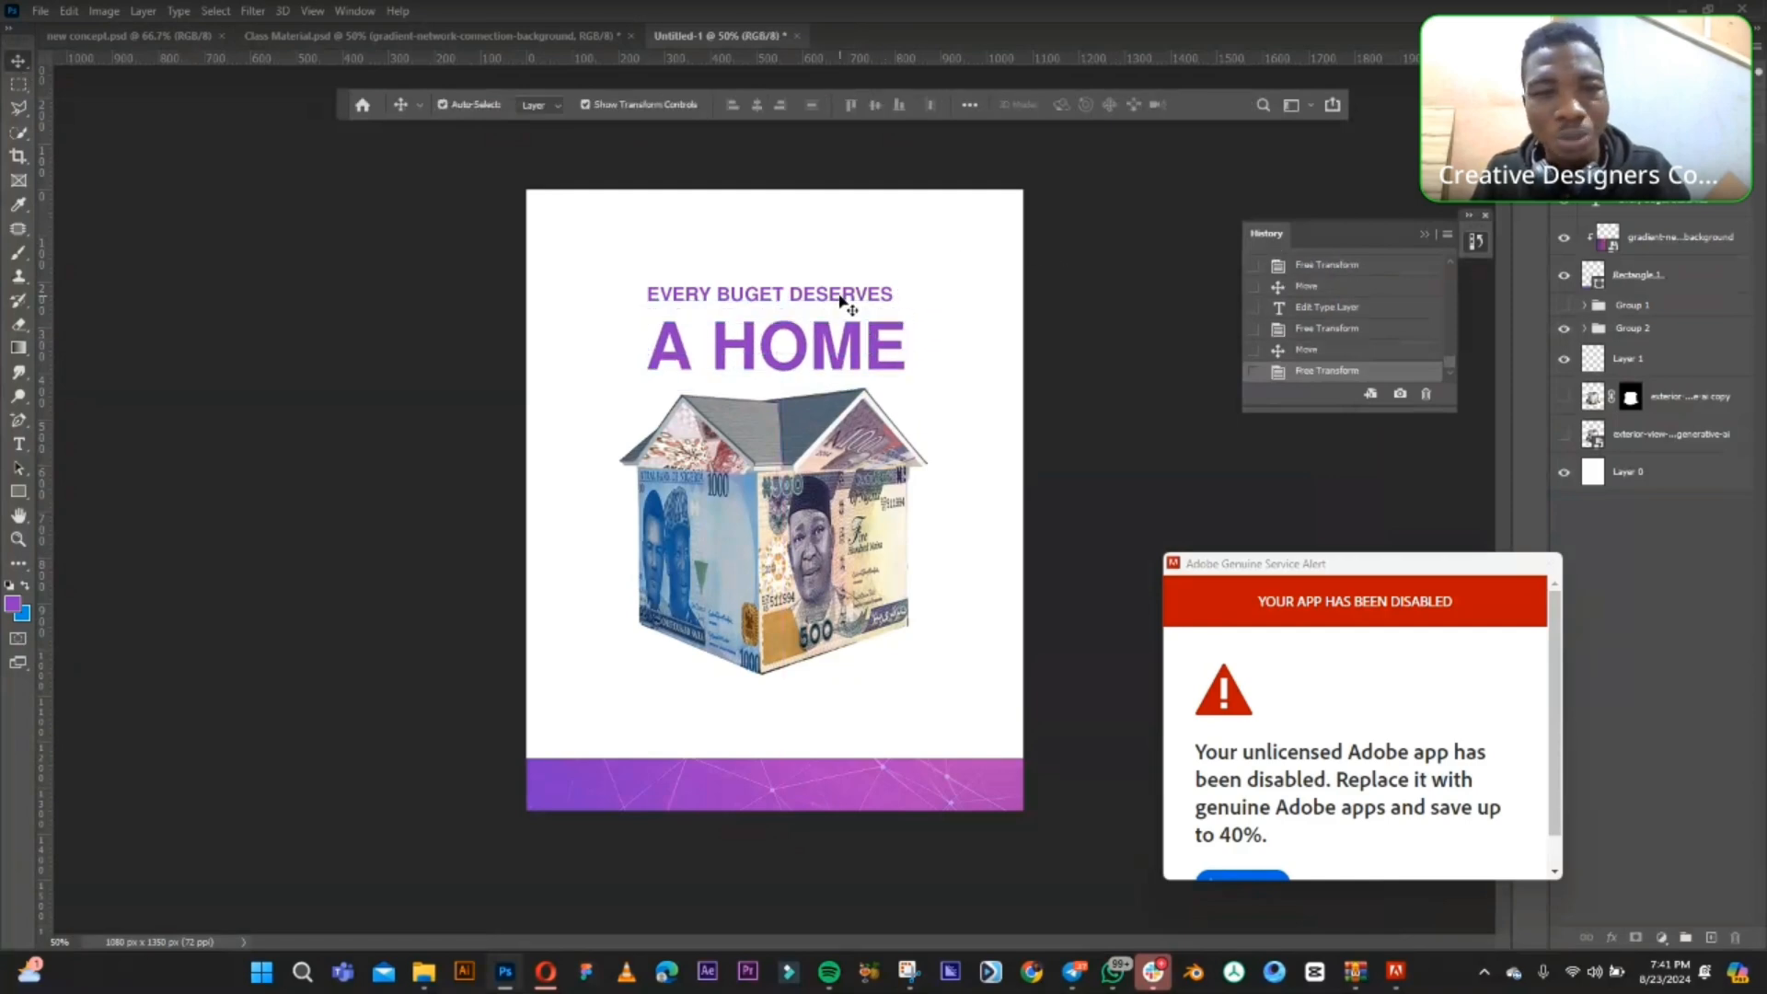
- Scale "EVERY BUGET DESERVES" down to about 87% and position it centred close above "A HOME"
left_click(810, 293)
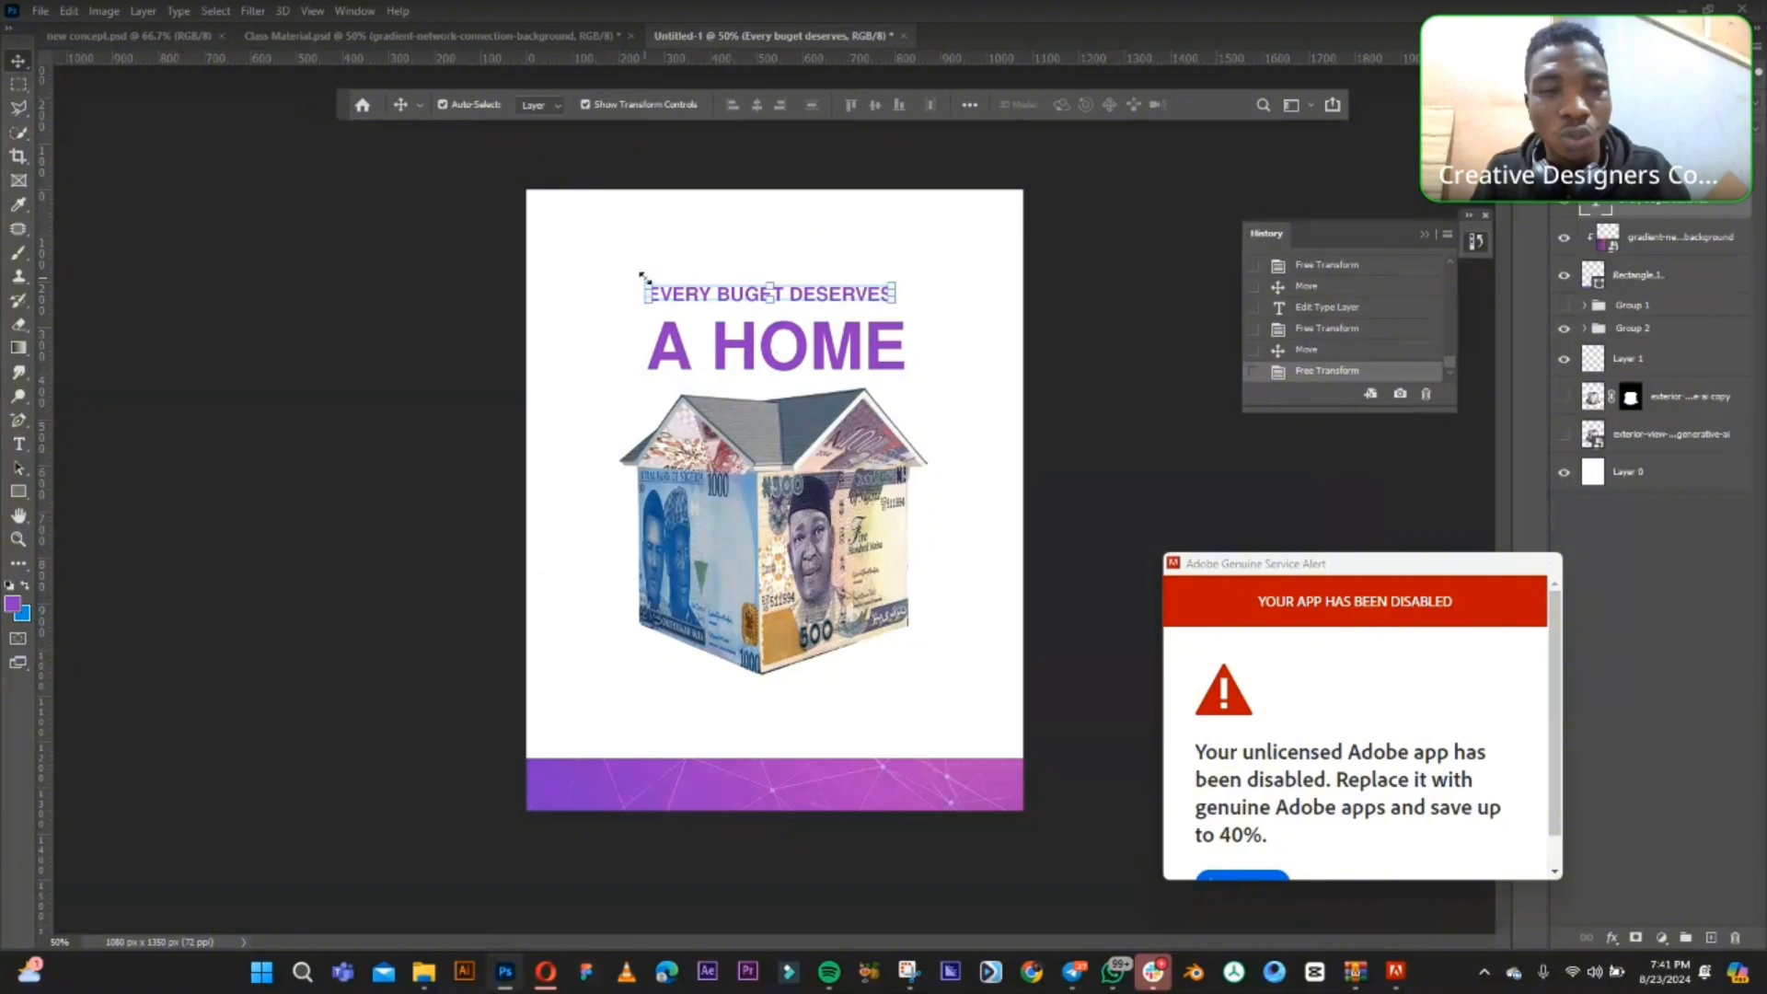
left_click_drag(642, 274, 679, 284)
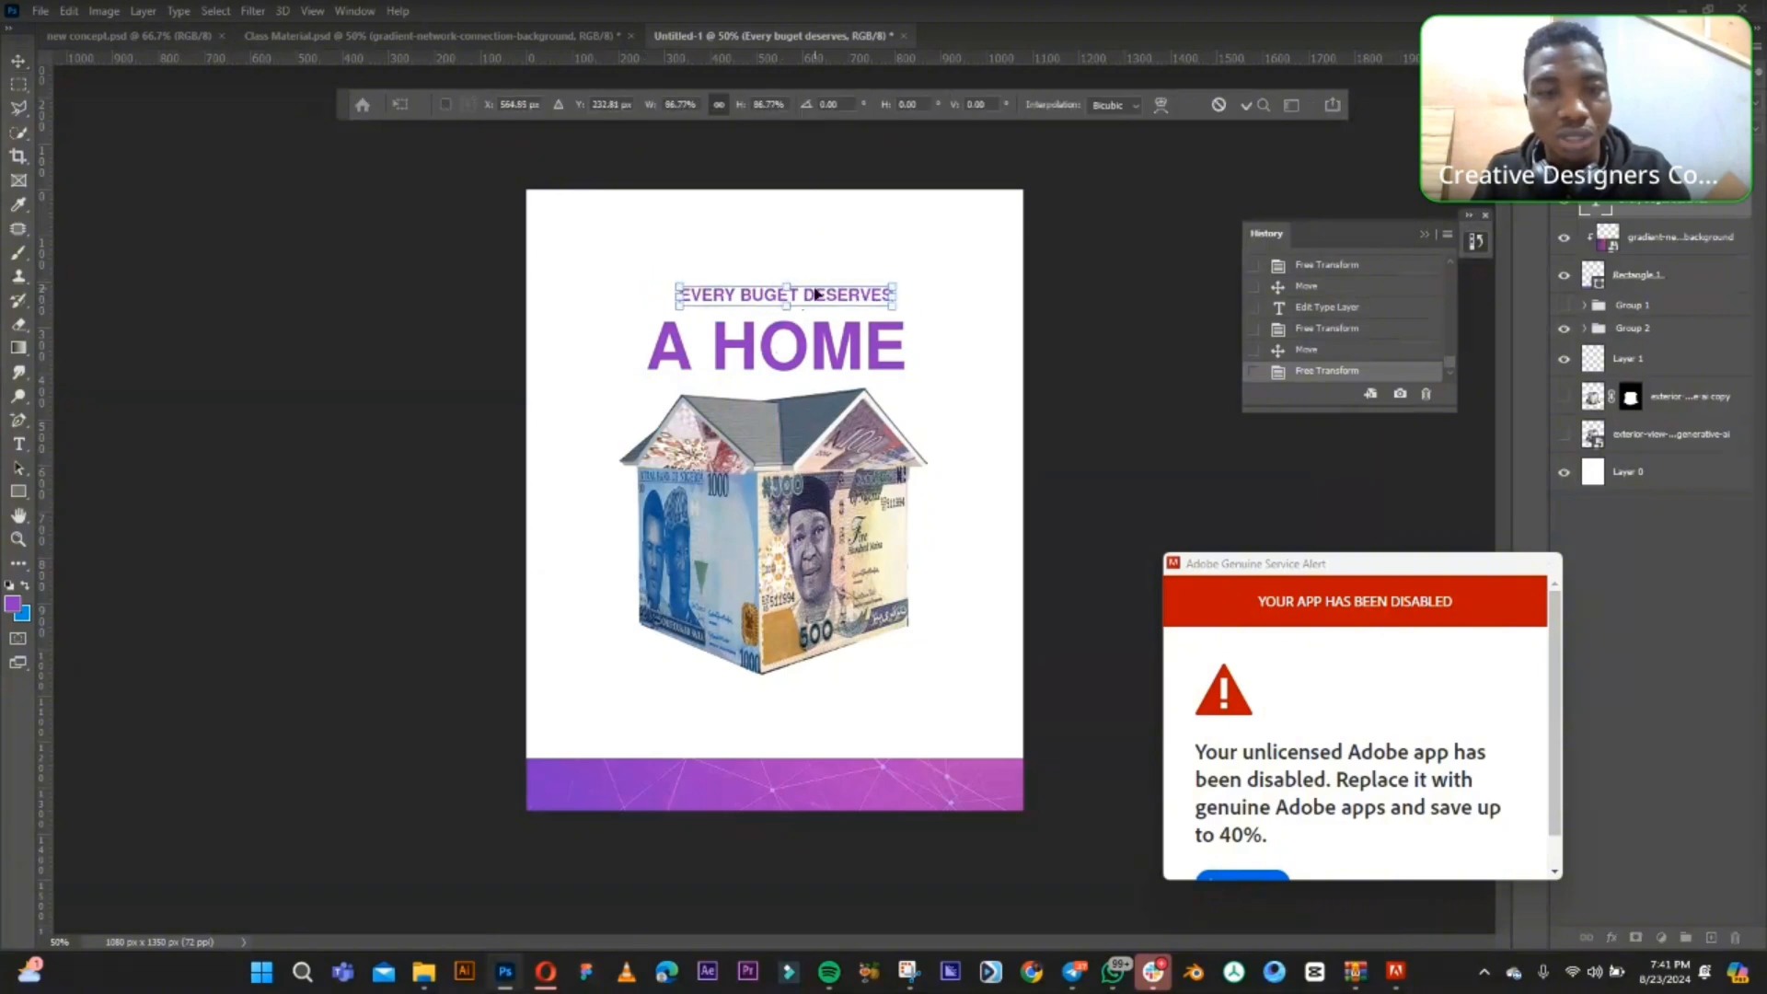
left_click_drag(816, 294, 813, 306)
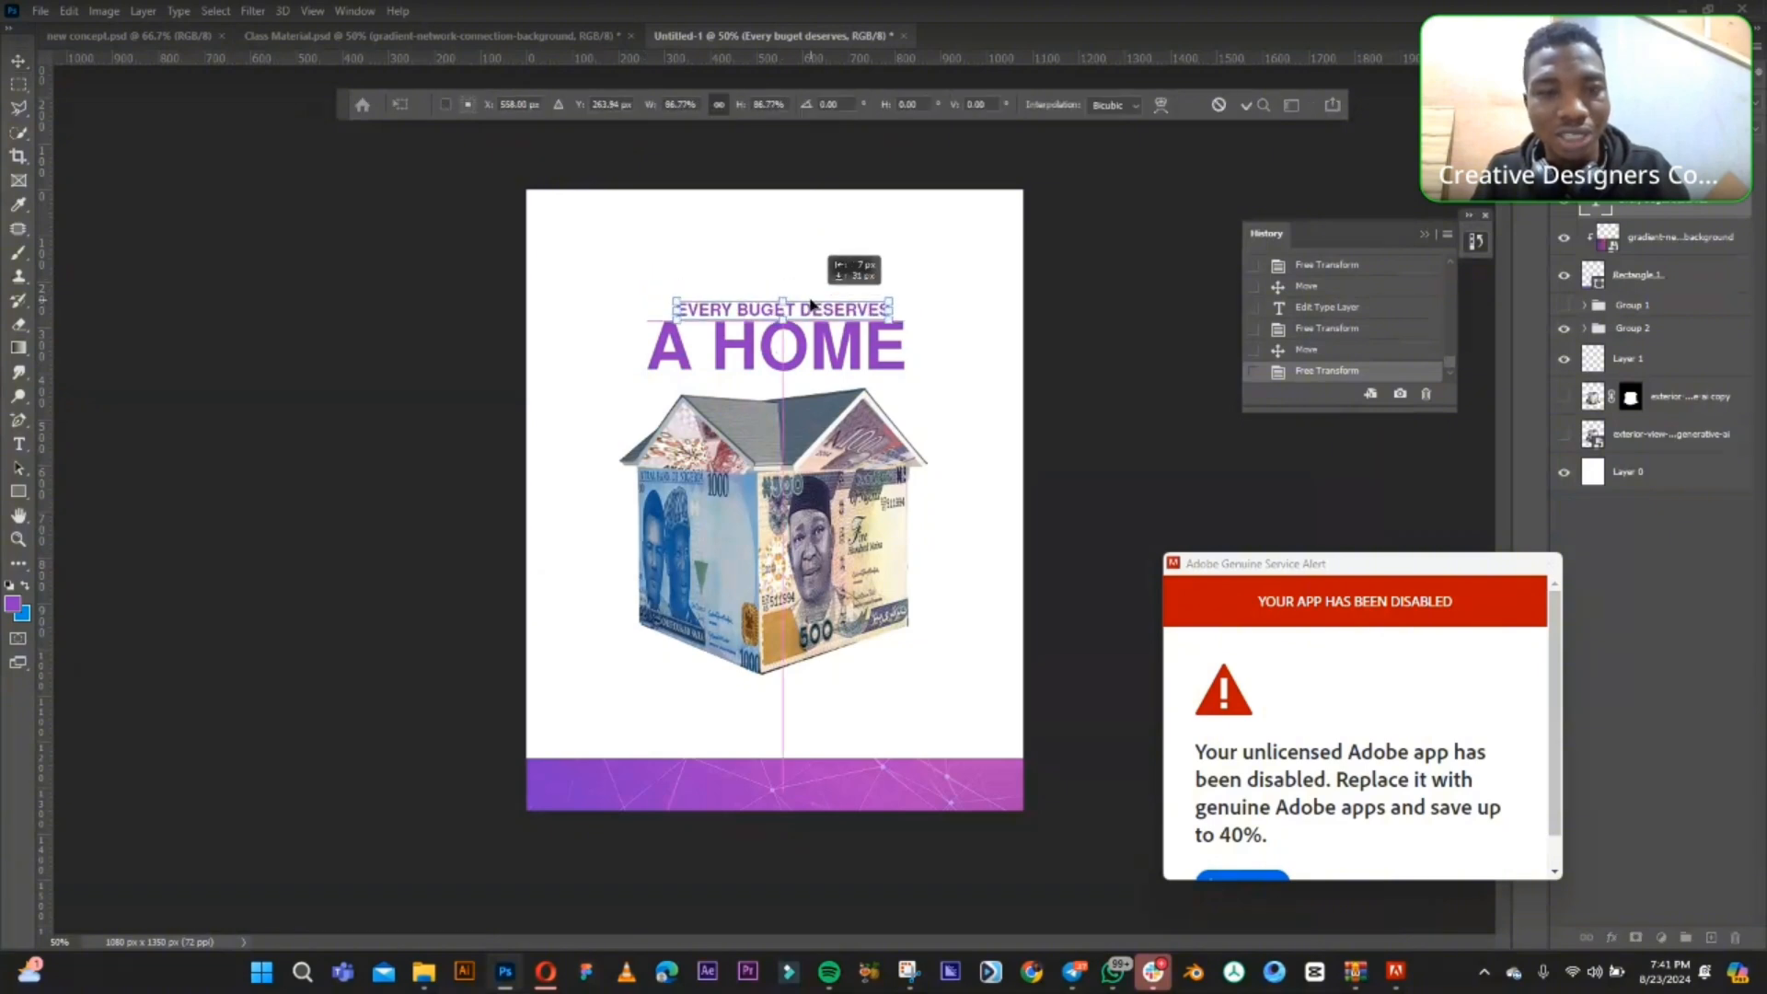
left_click_drag(811, 304, 803, 303)
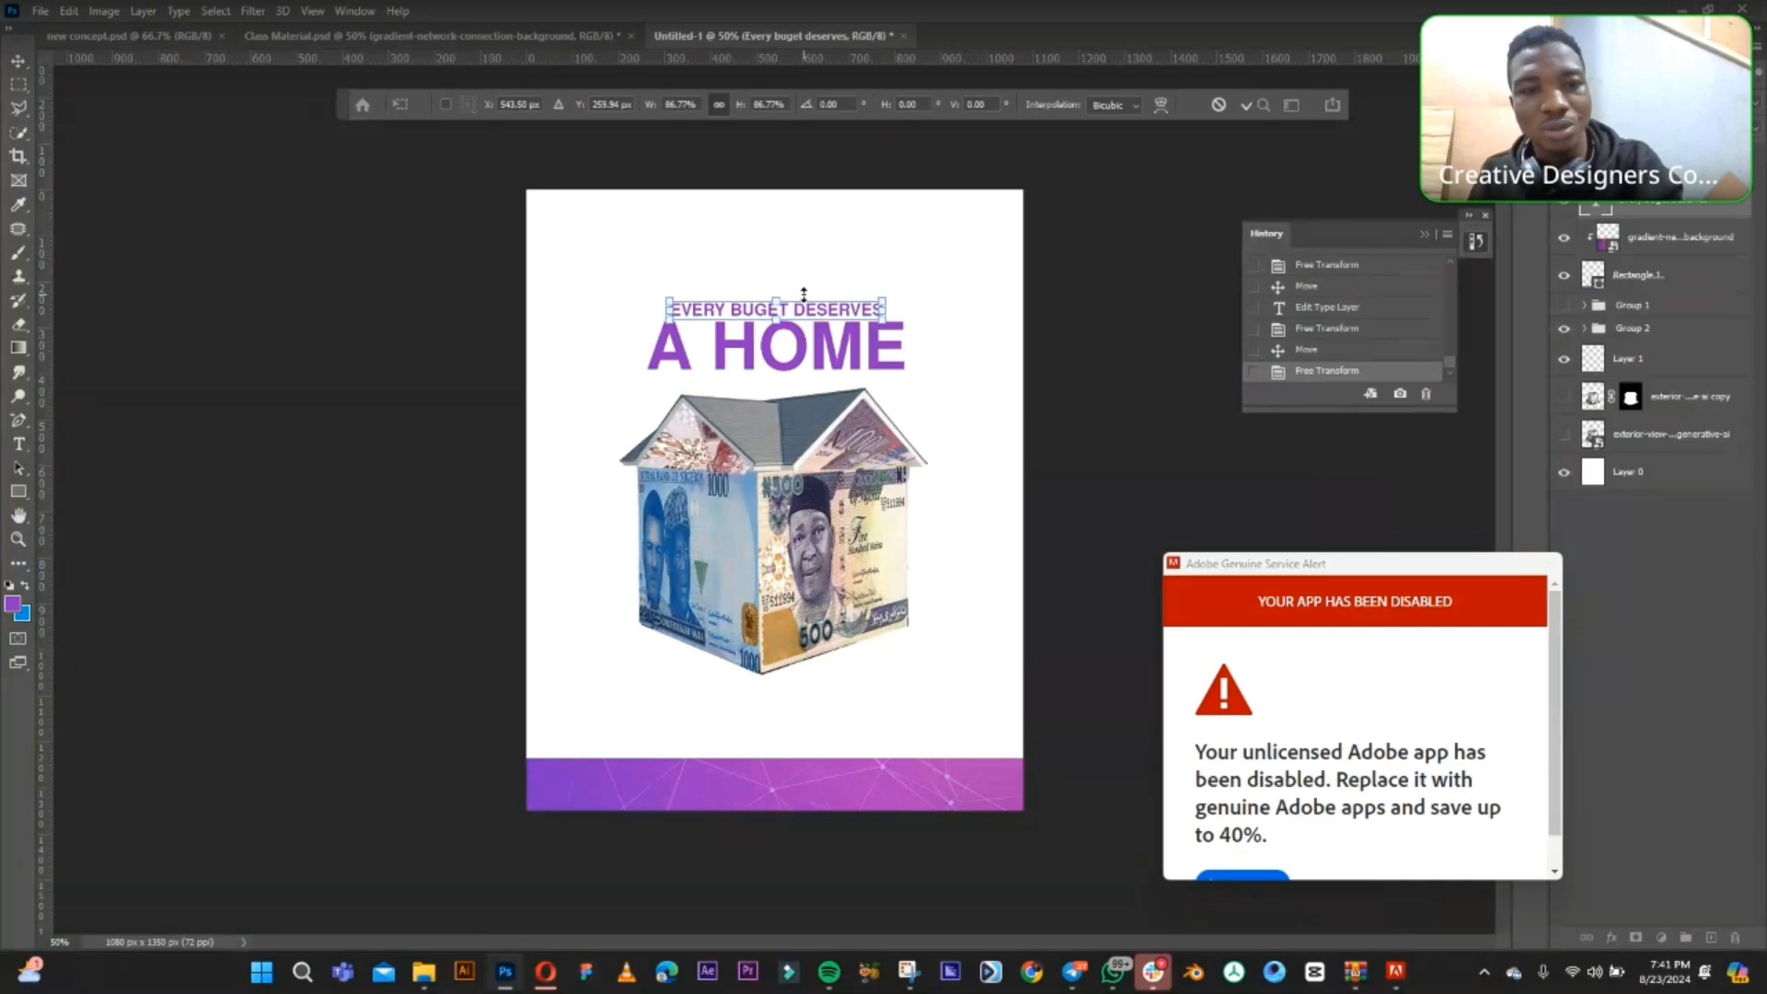
key("shift+Up")
left_click(15, 62)
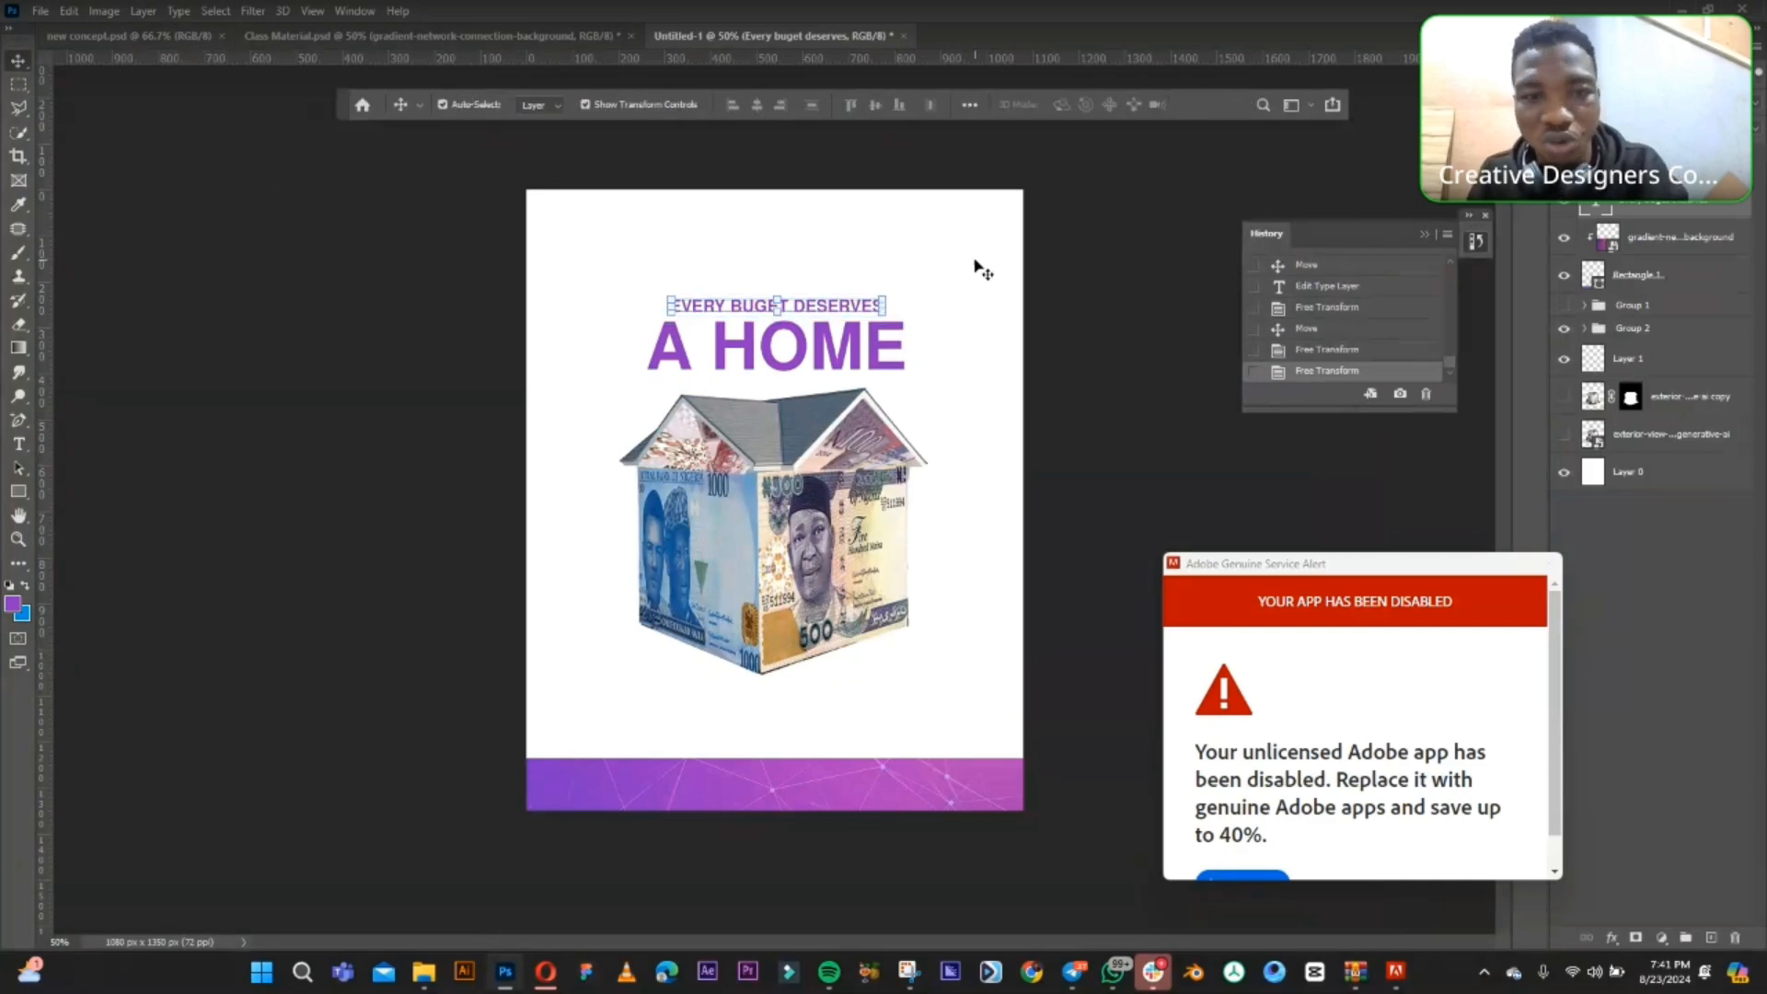
key("Up")
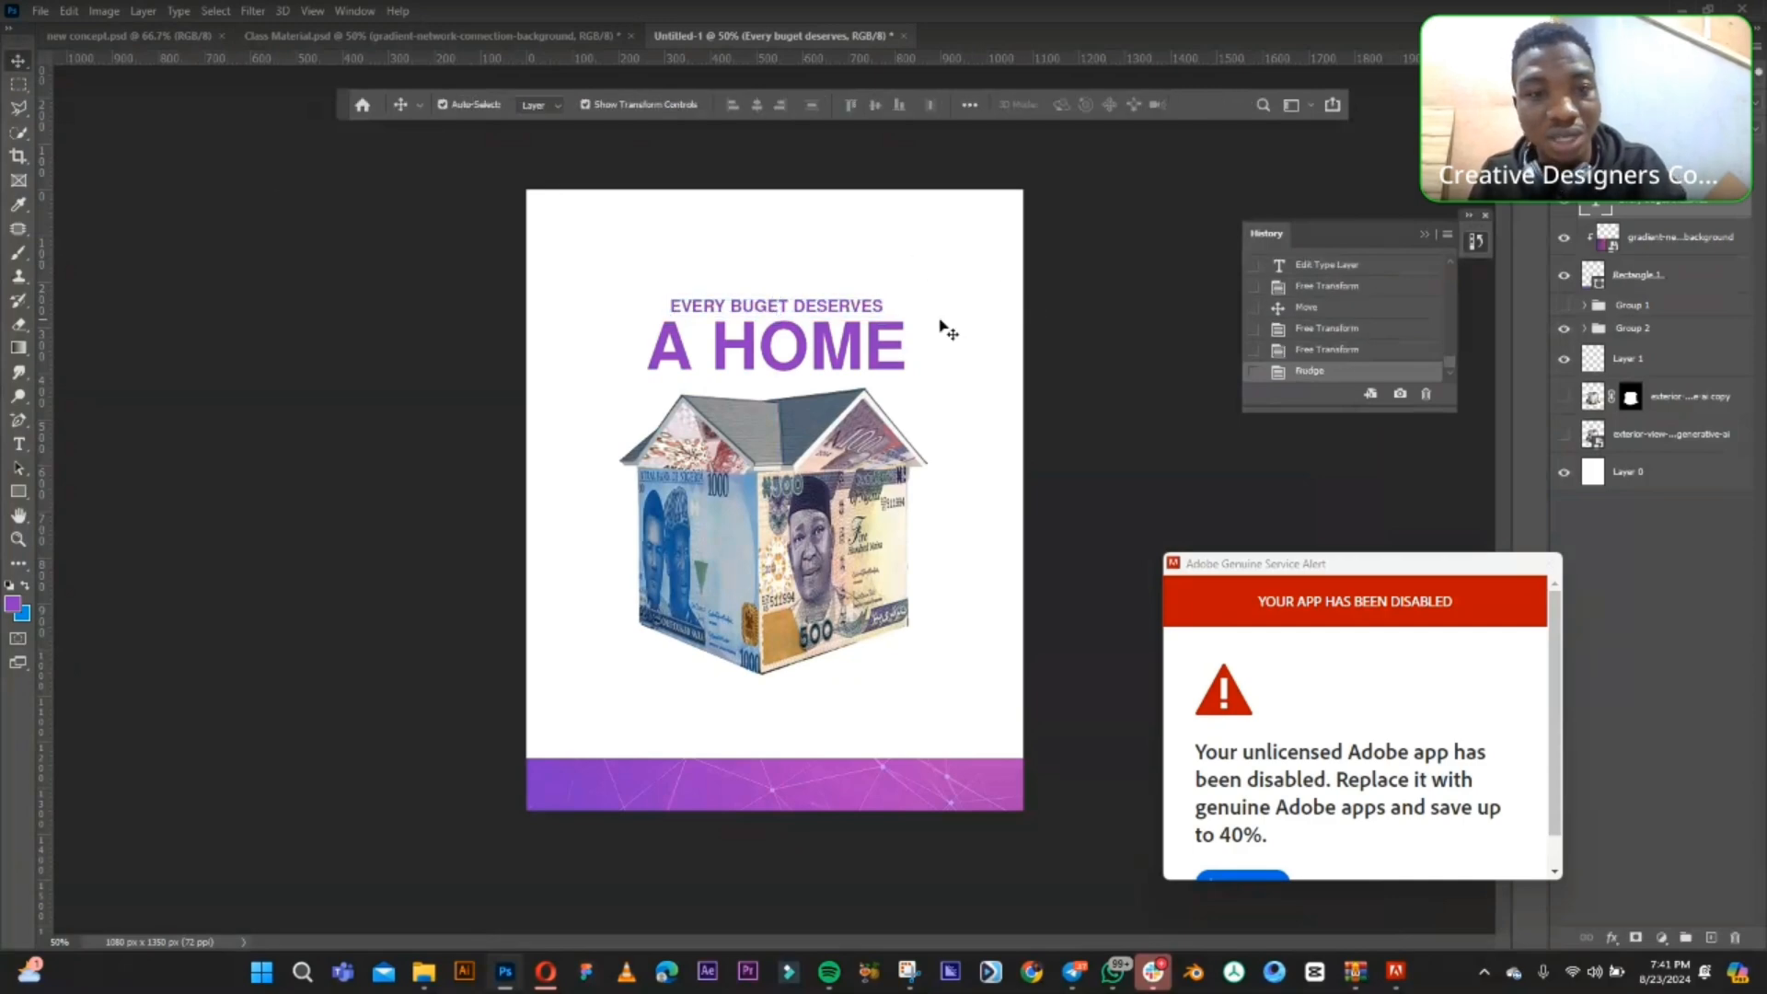
key("shift+Right")
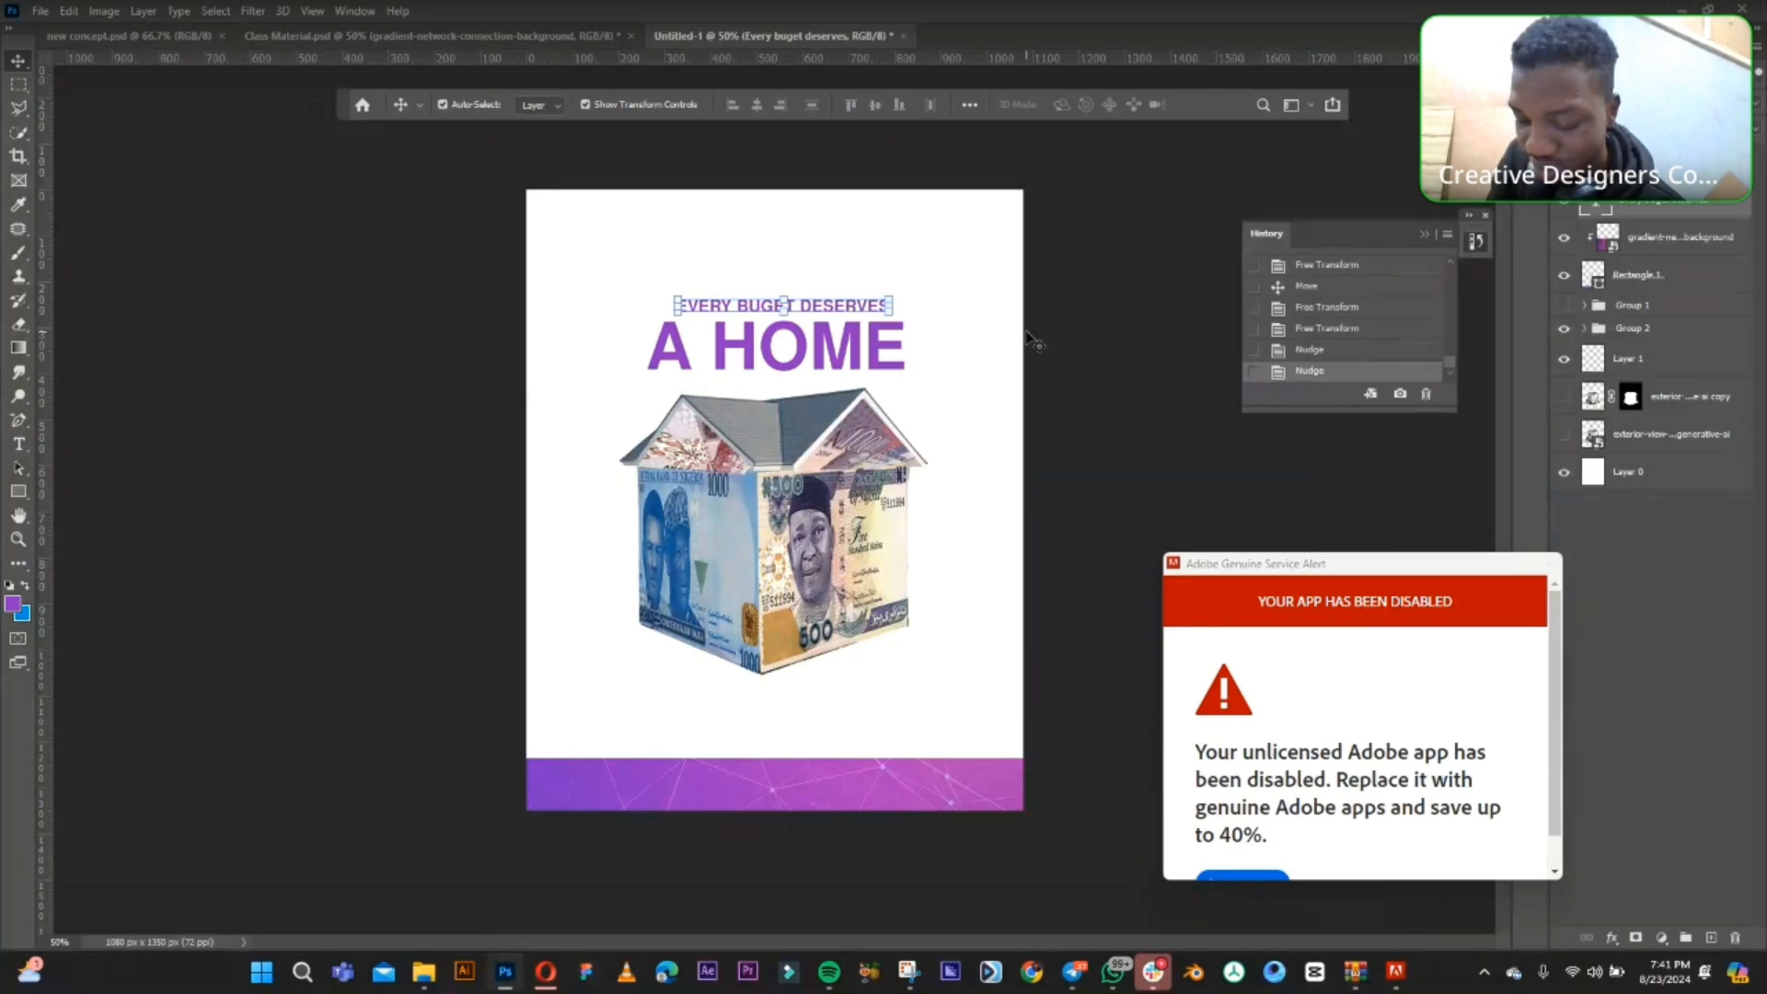
left_click(1171, 257)
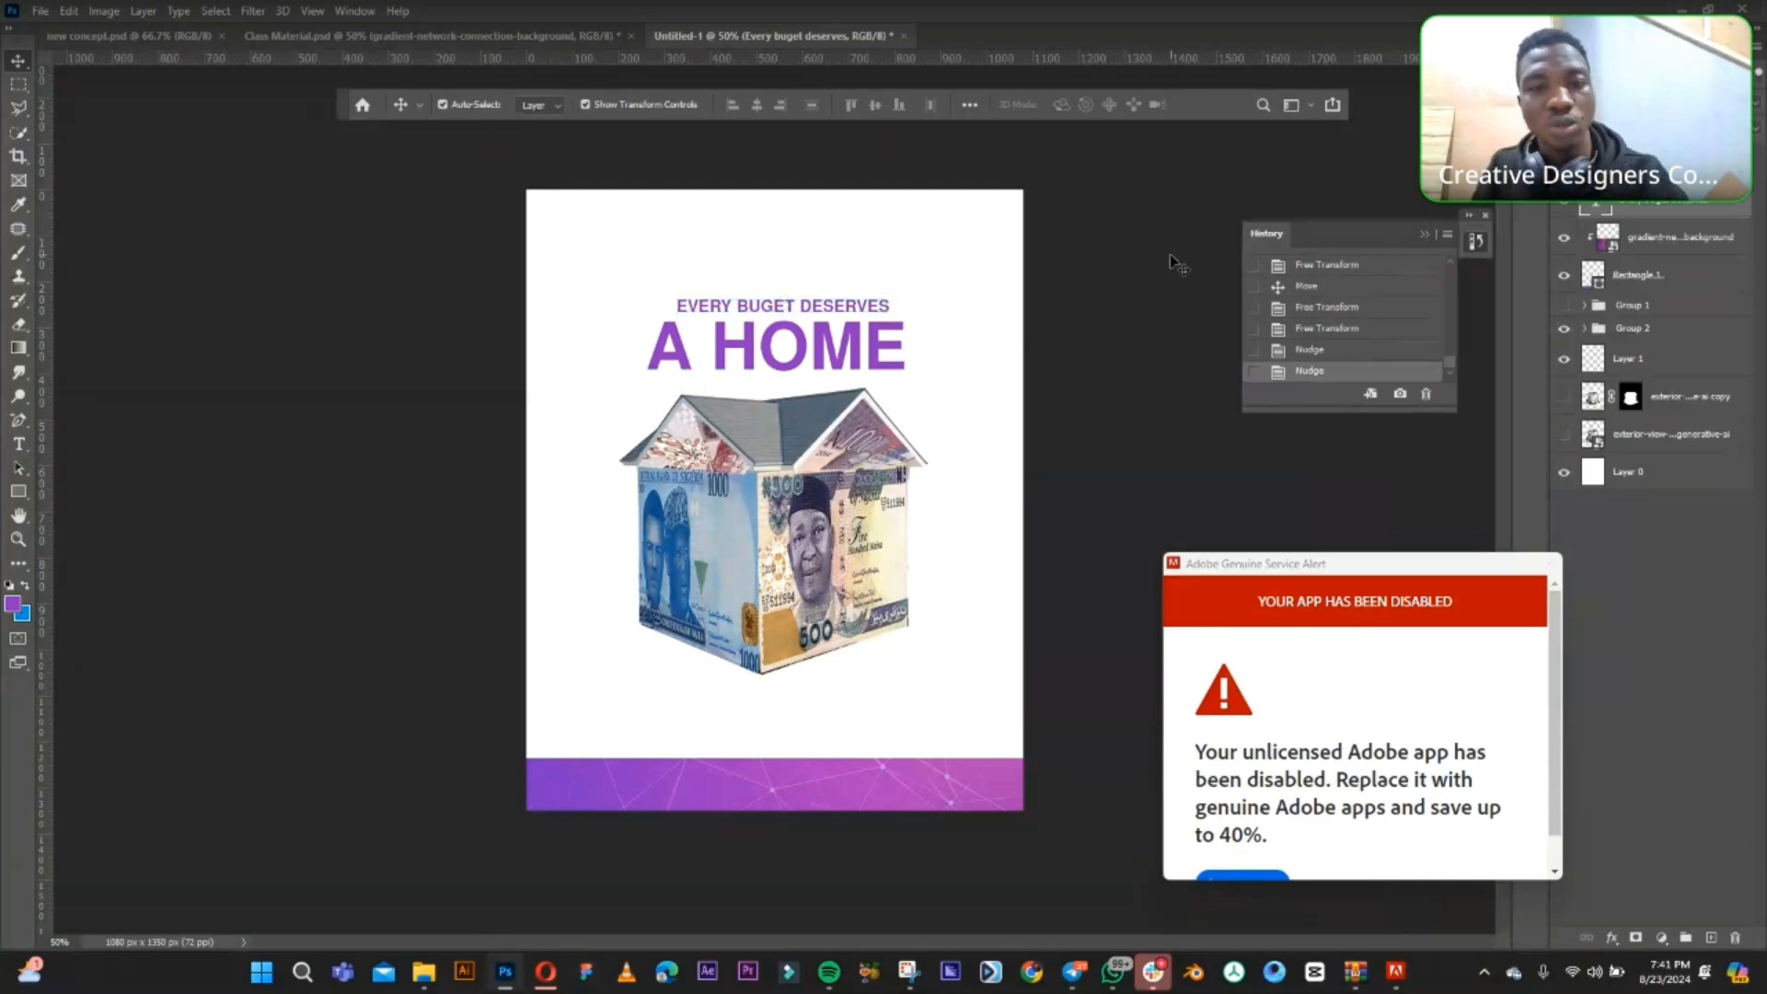
left_click(830, 301)
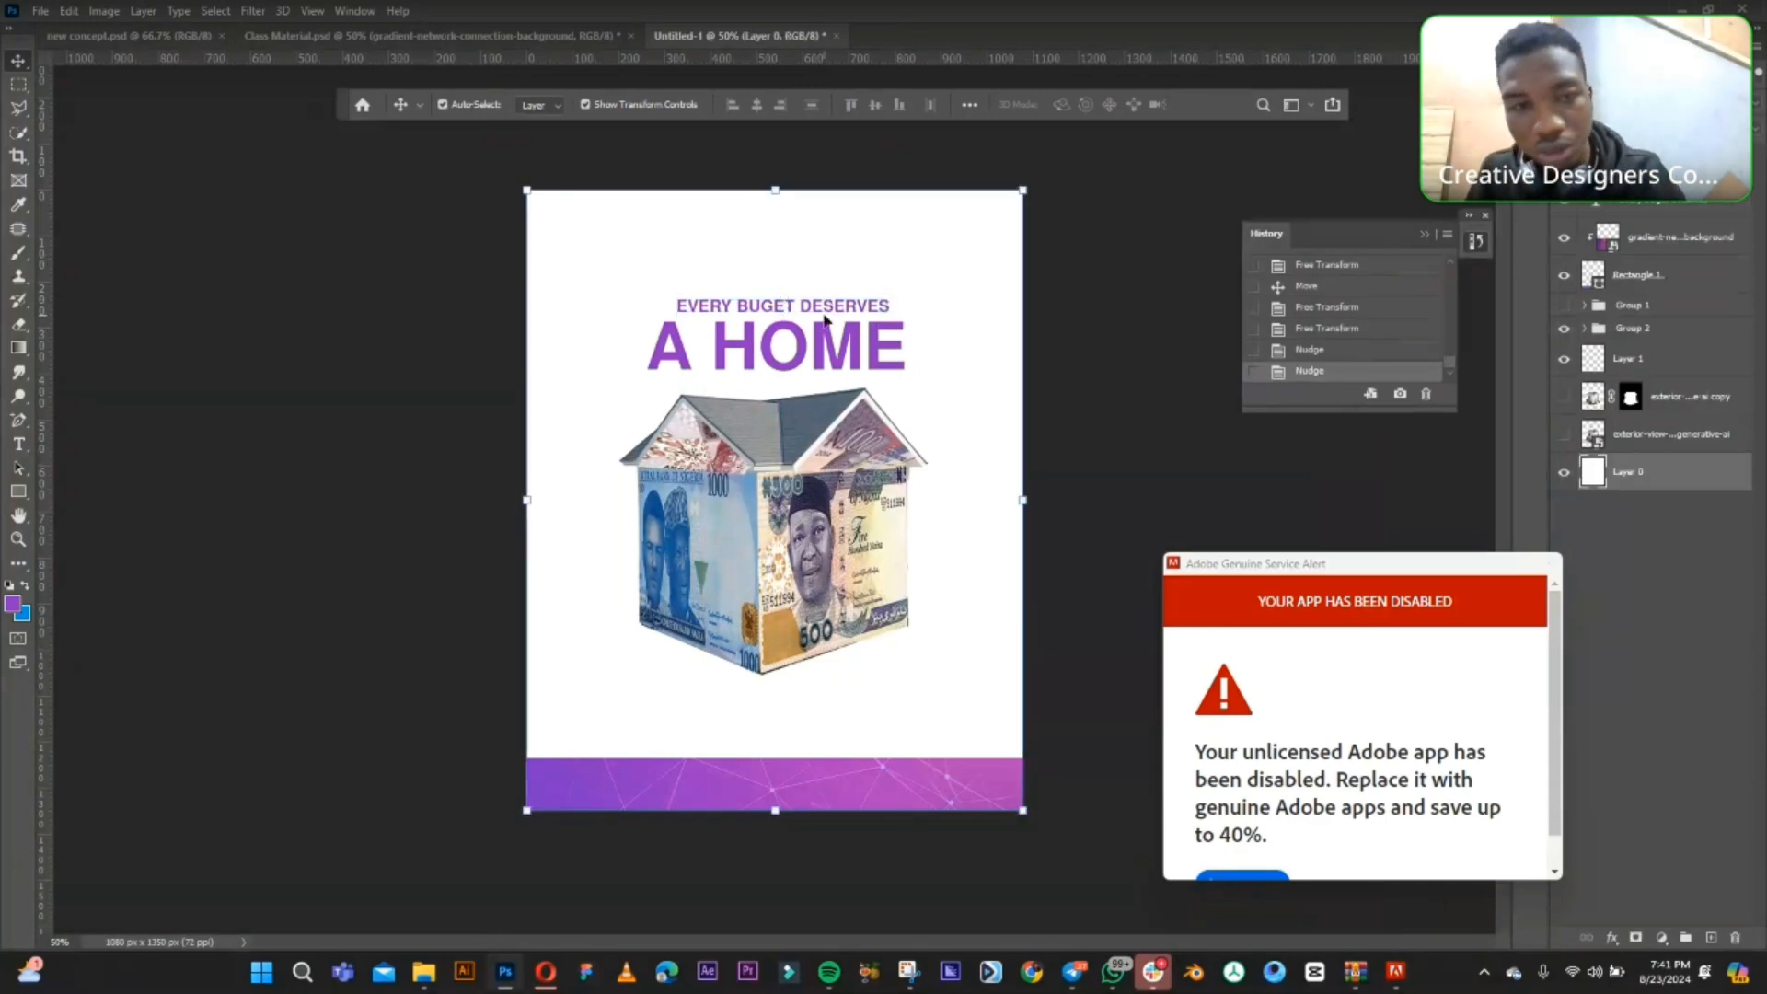
left_click(825, 311)
left_click(1097, 244)
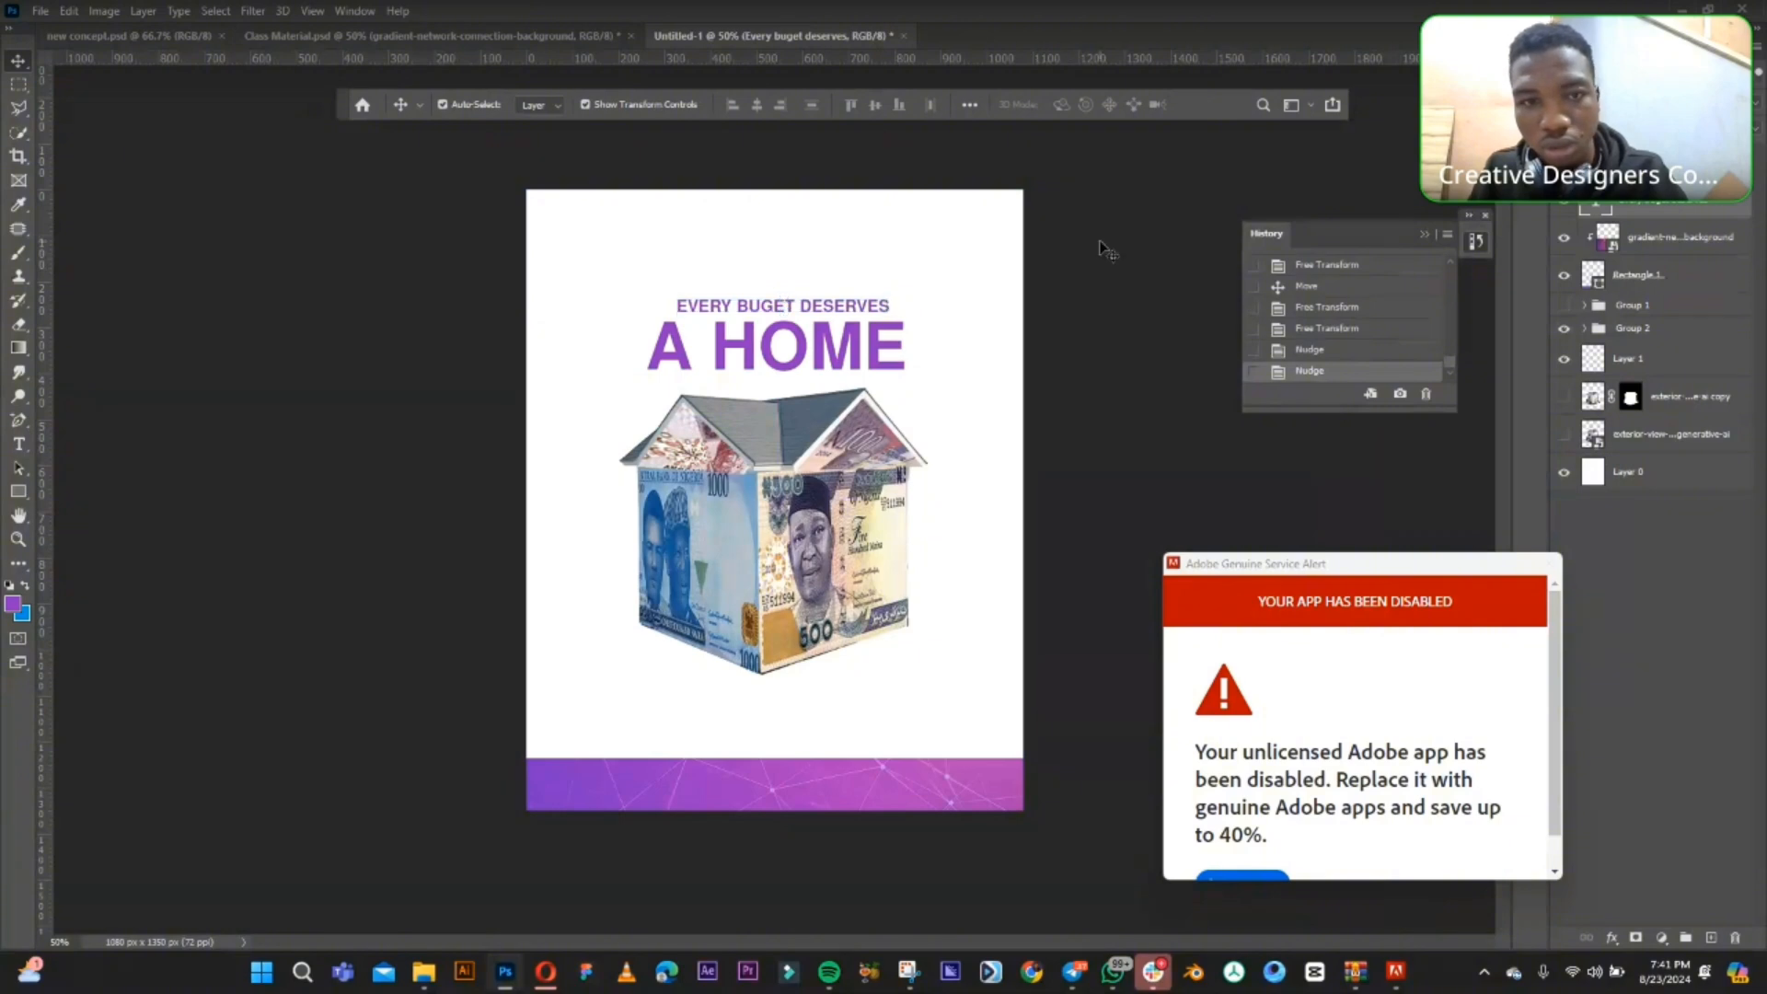
- Duplicate "EVERY BUGET DESERVES" below the house and replace the copy's text with "SAVE TODAY FOR TOMMORROW'S DREAM!"
left_click(844, 309)
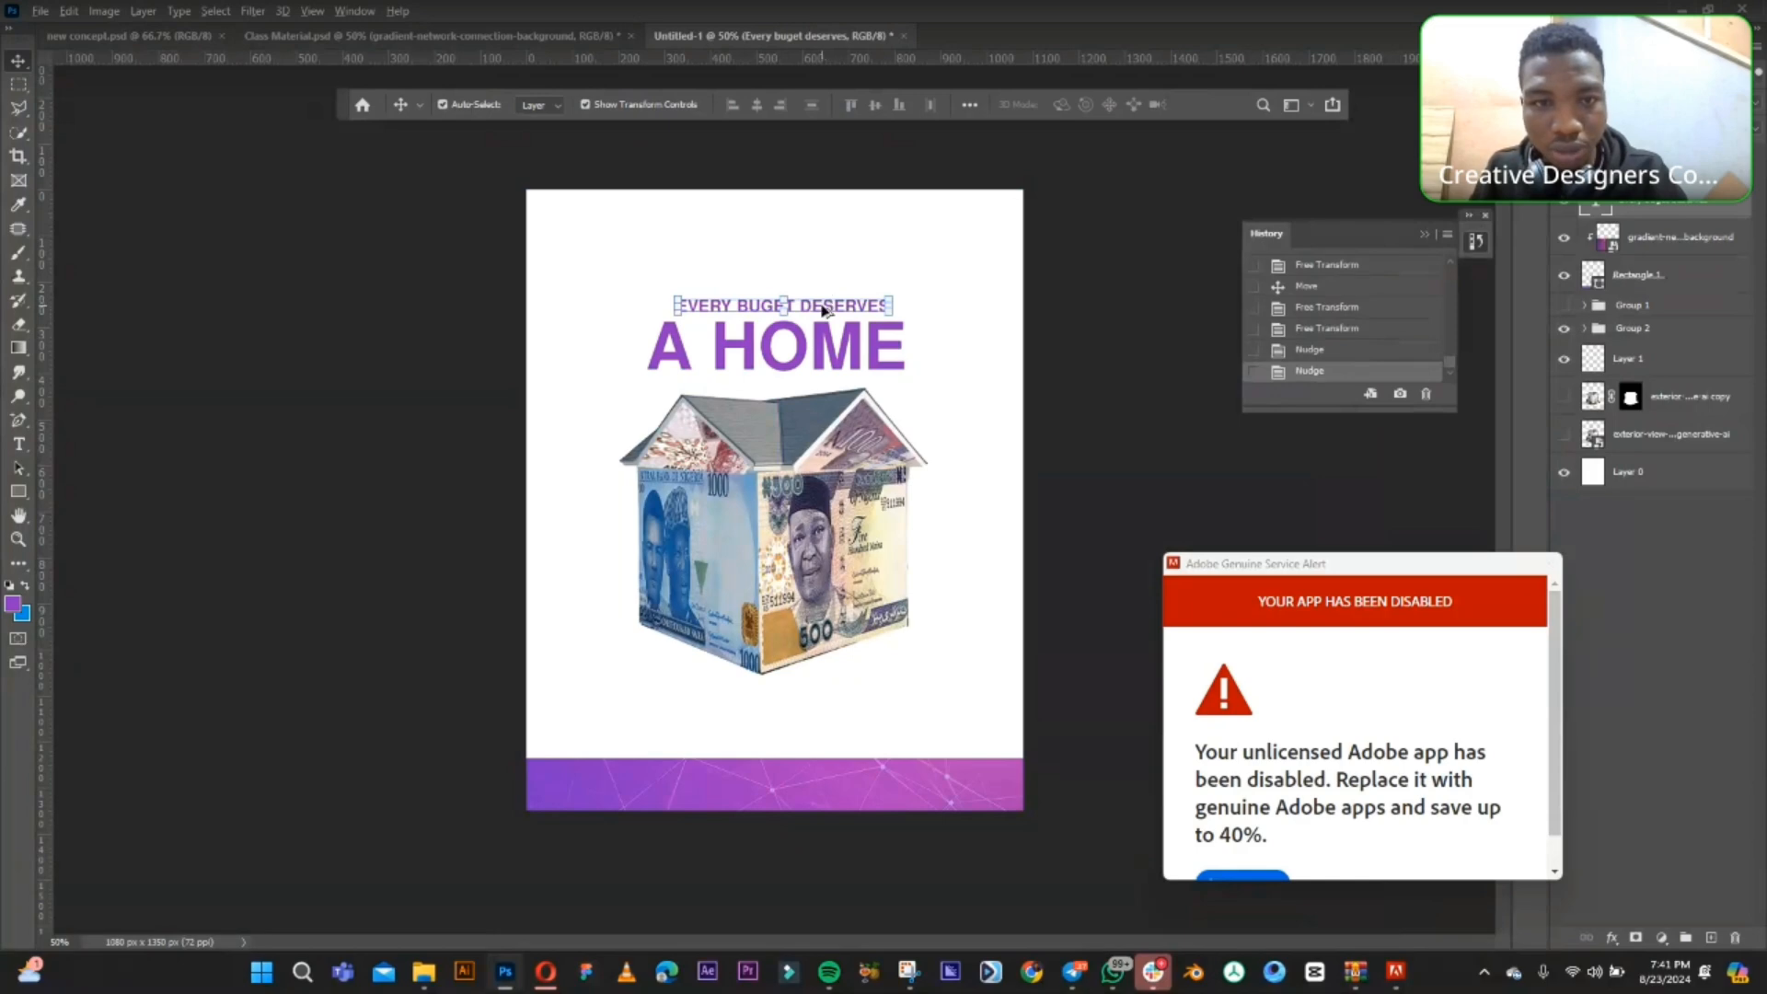
left_click_drag(827, 311, 794, 711)
left_click(19, 445)
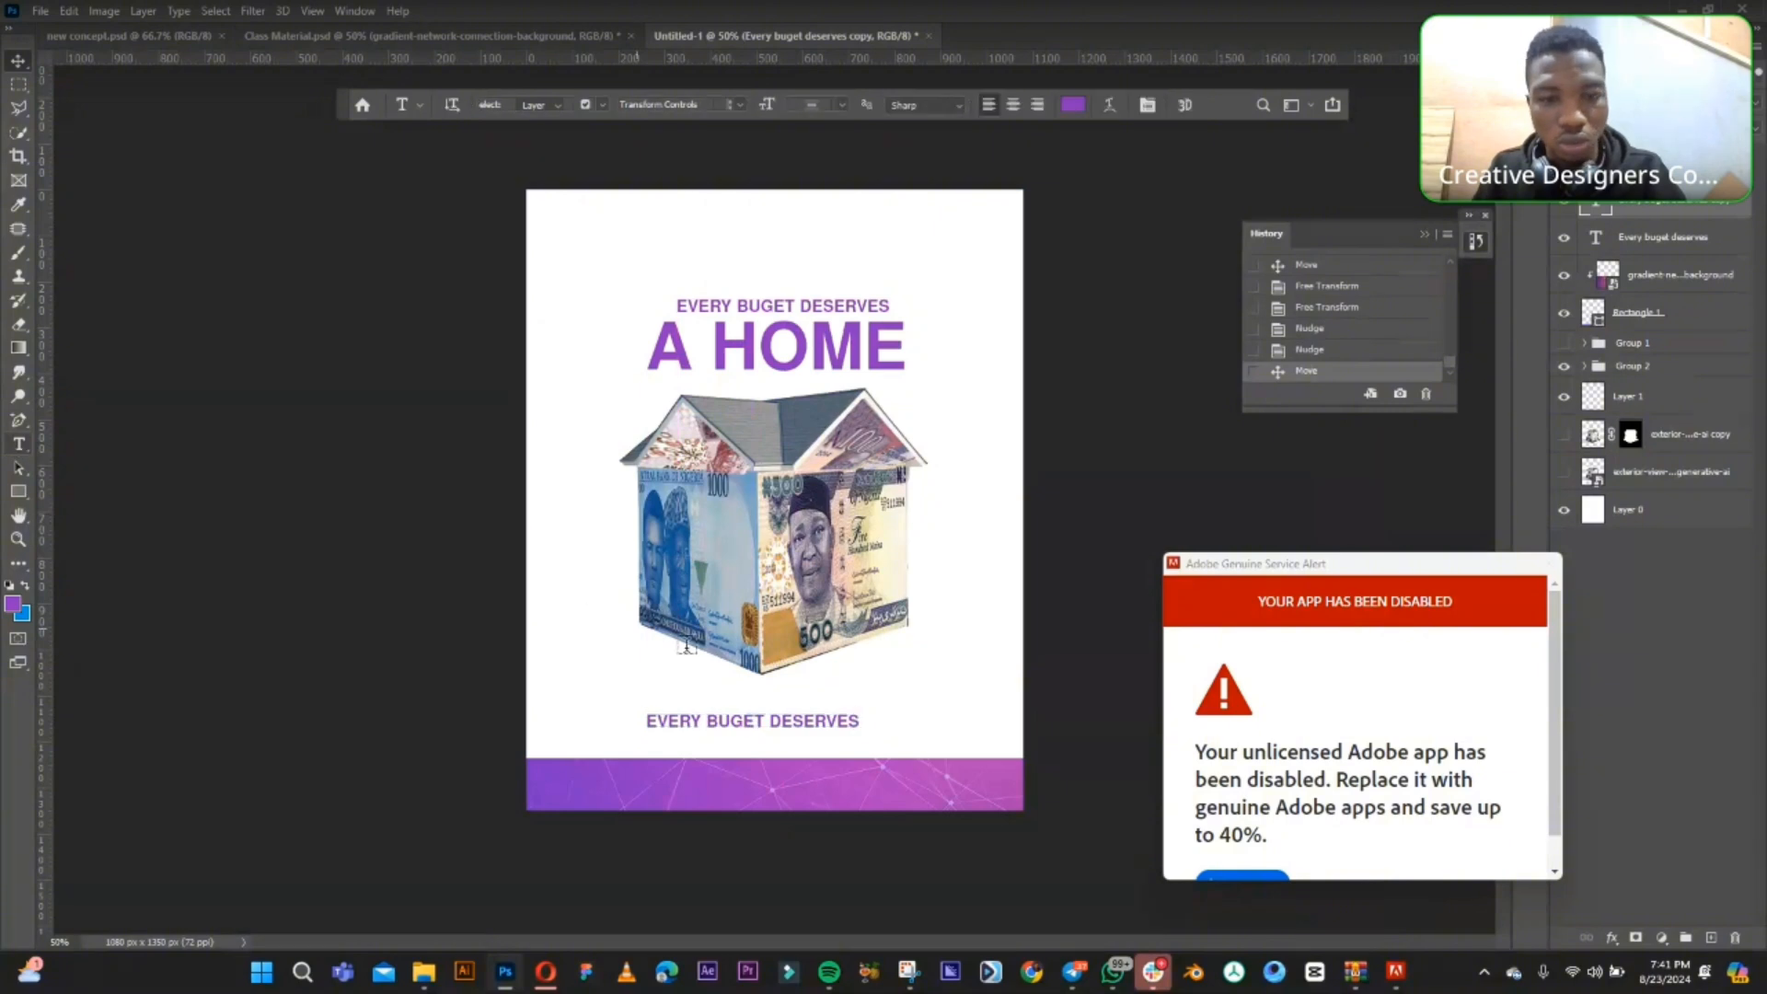
left_click(762, 722)
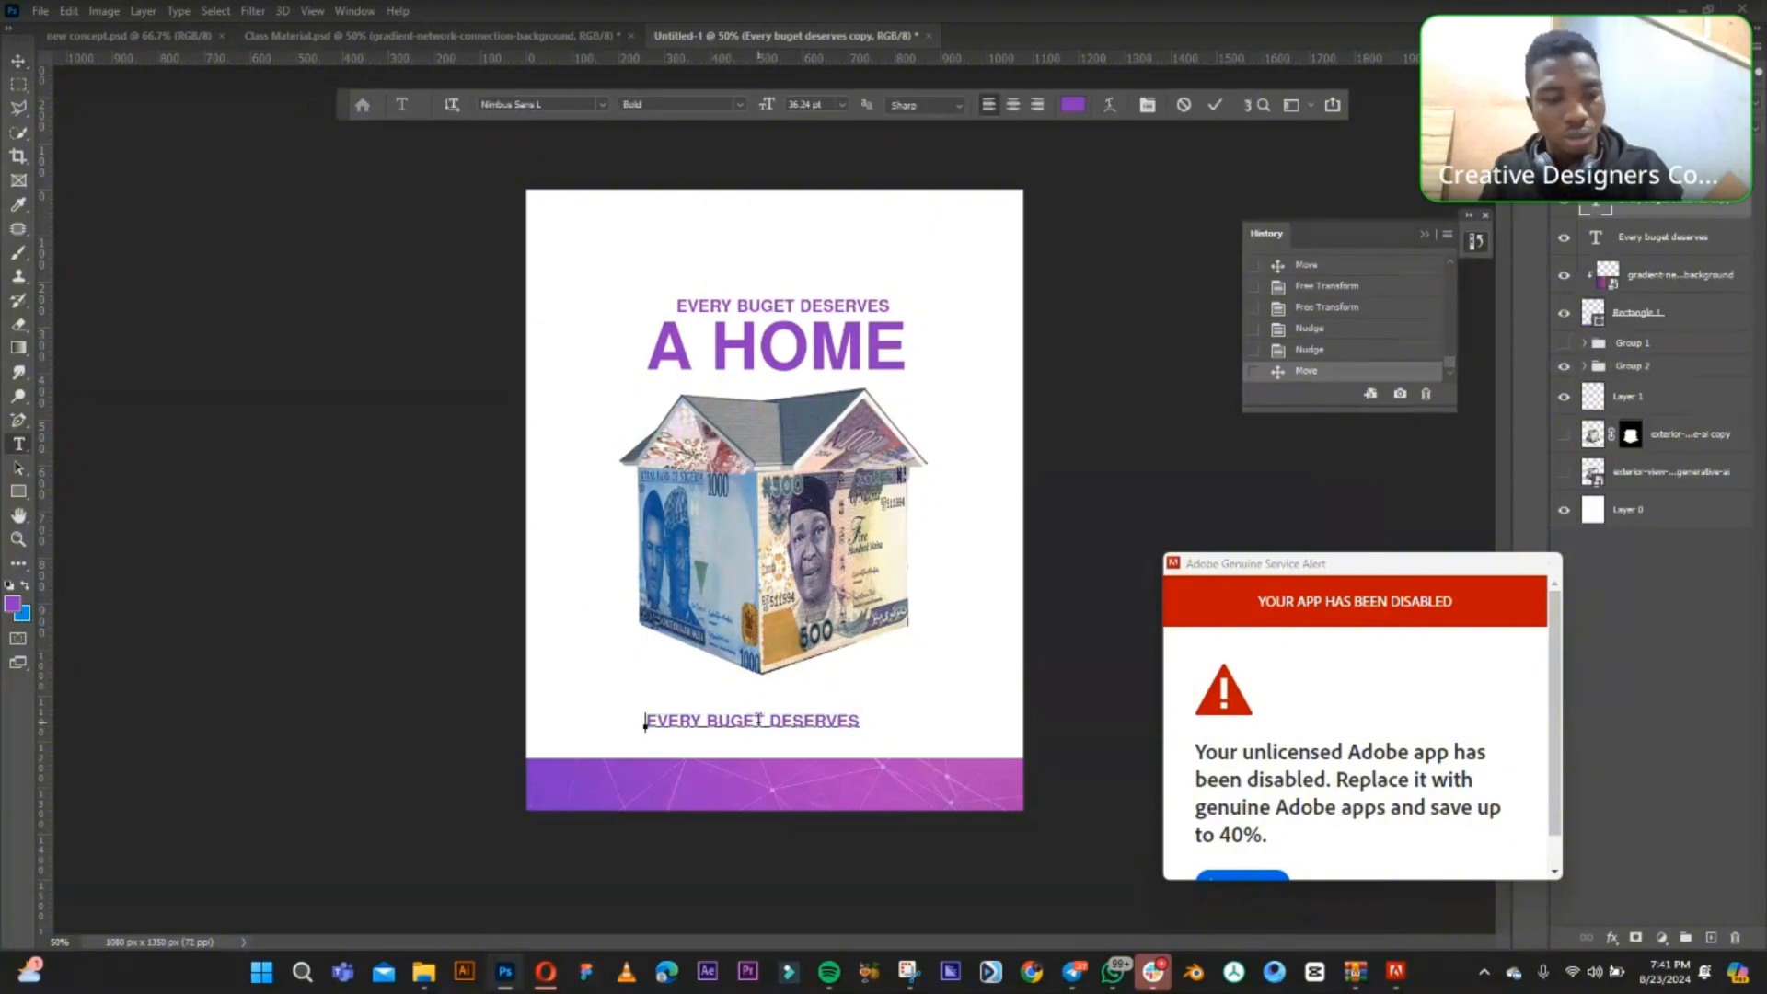
key("ctrl+a")
key("BackSpace")
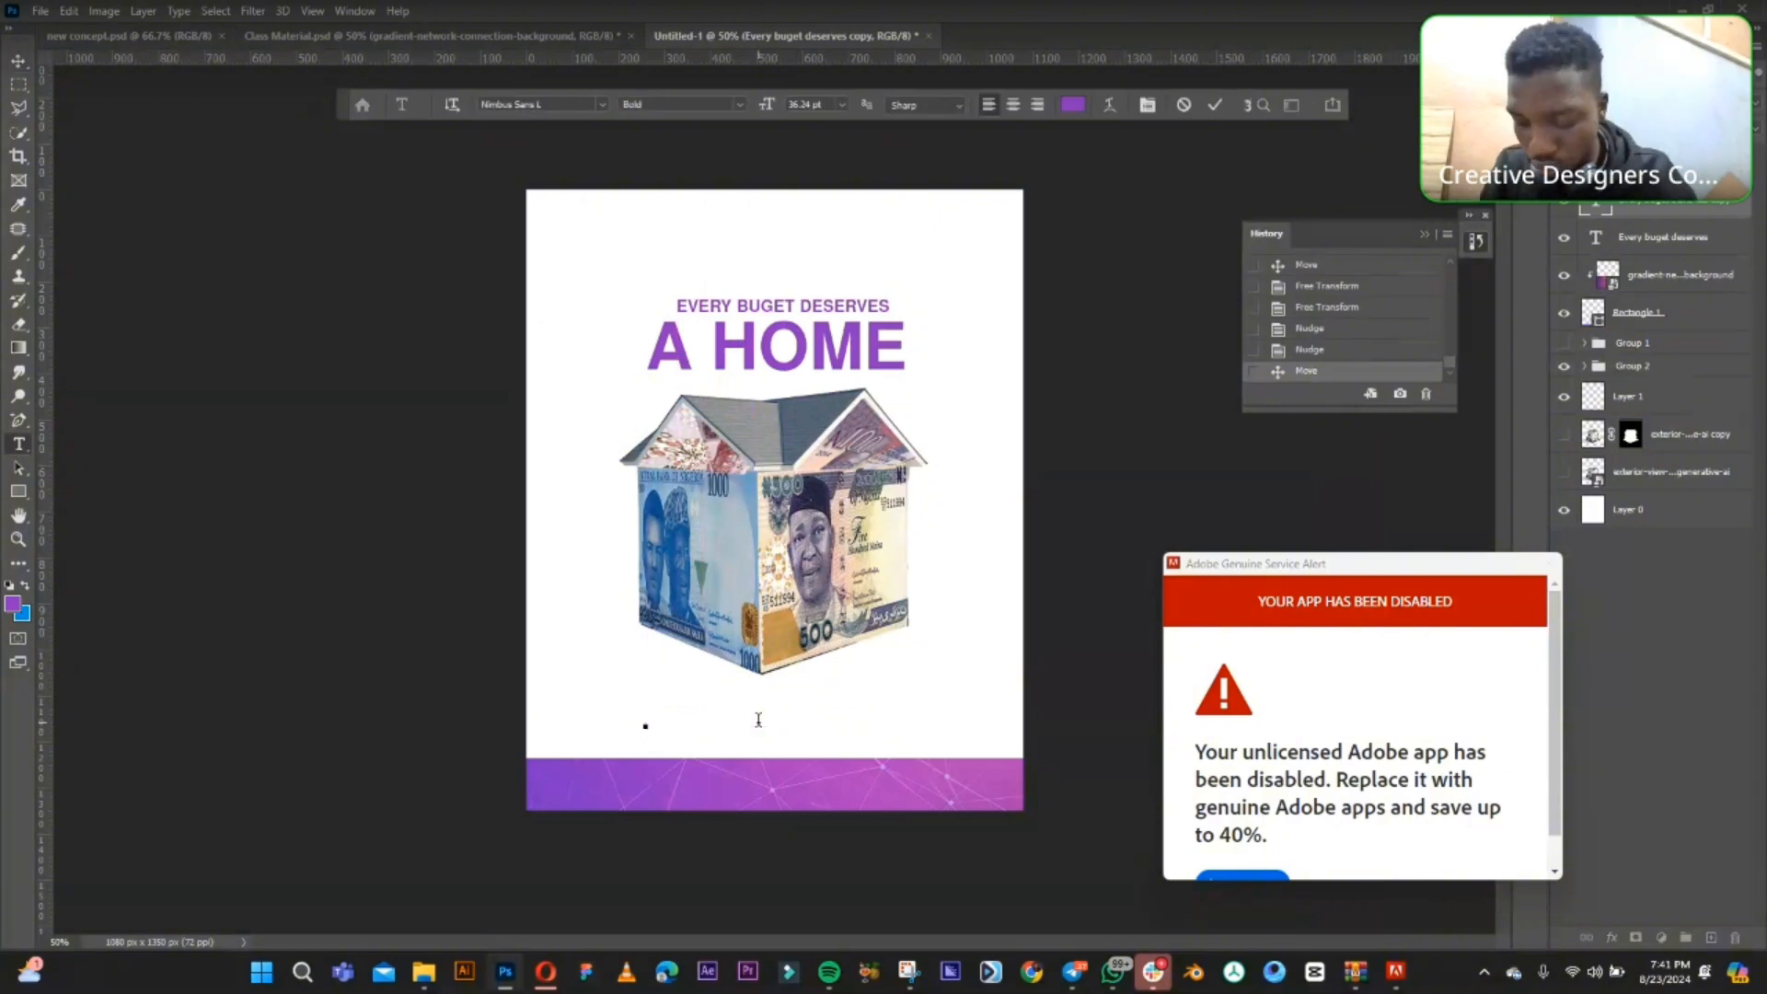
type("SAVE ")
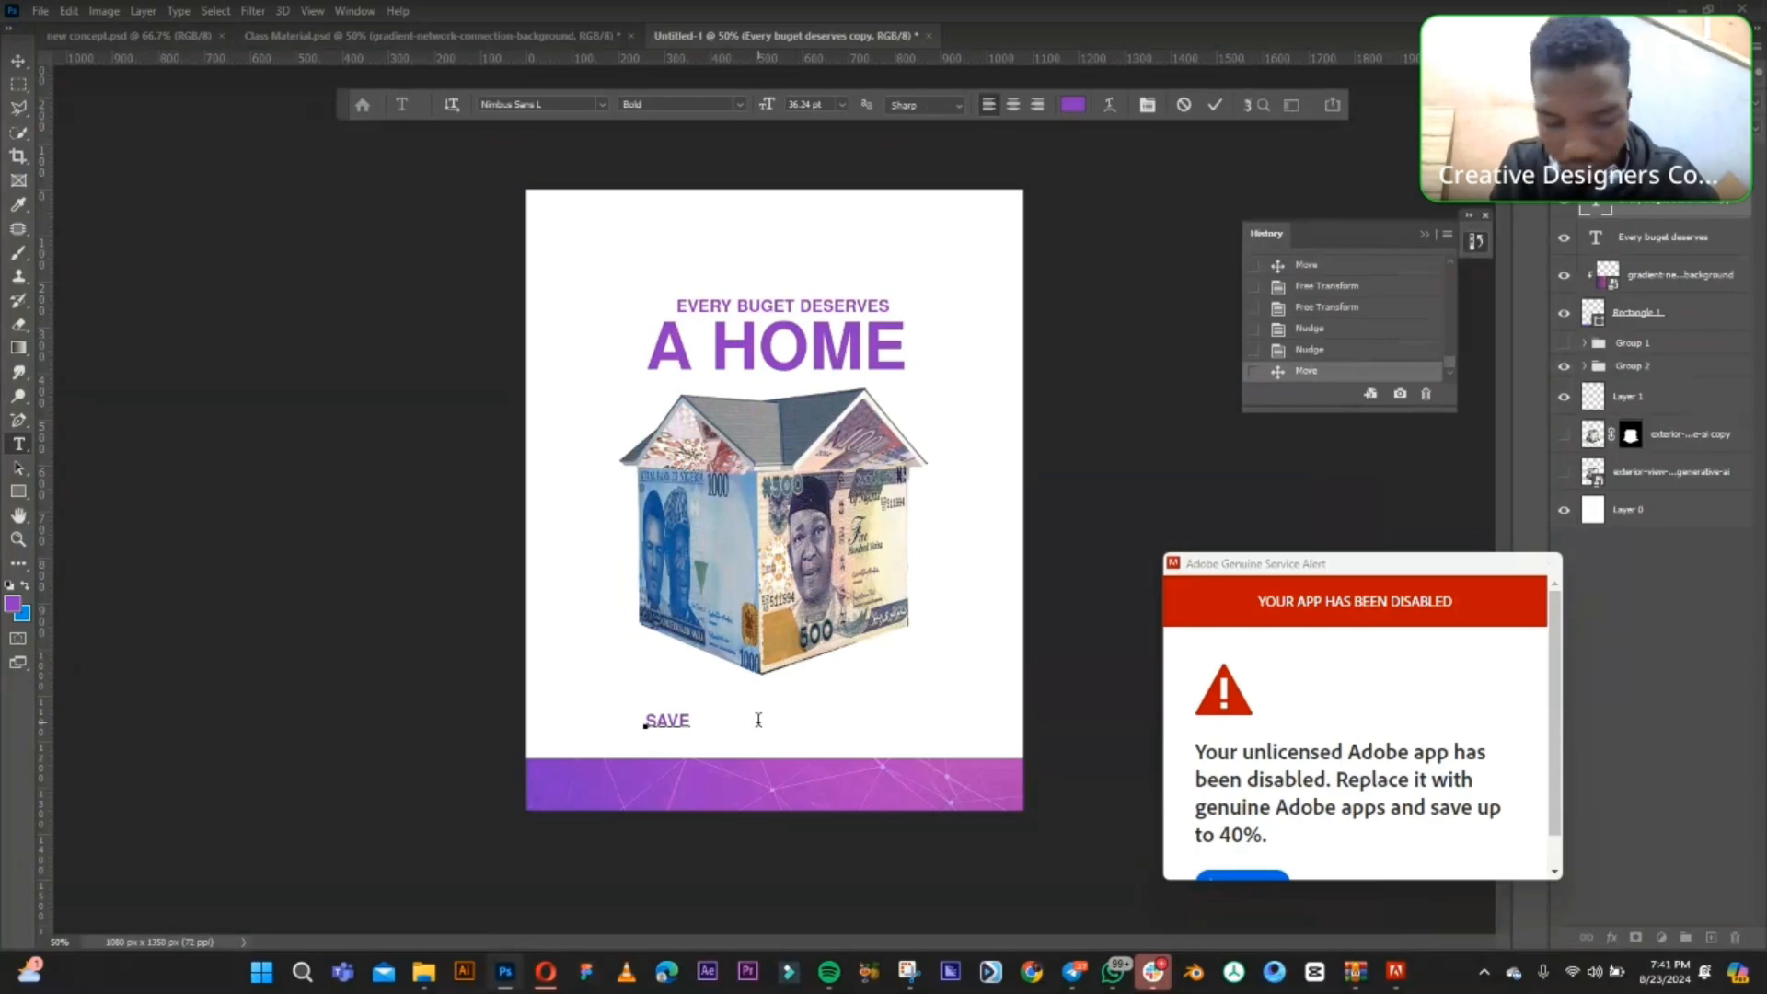
type("TODAY")
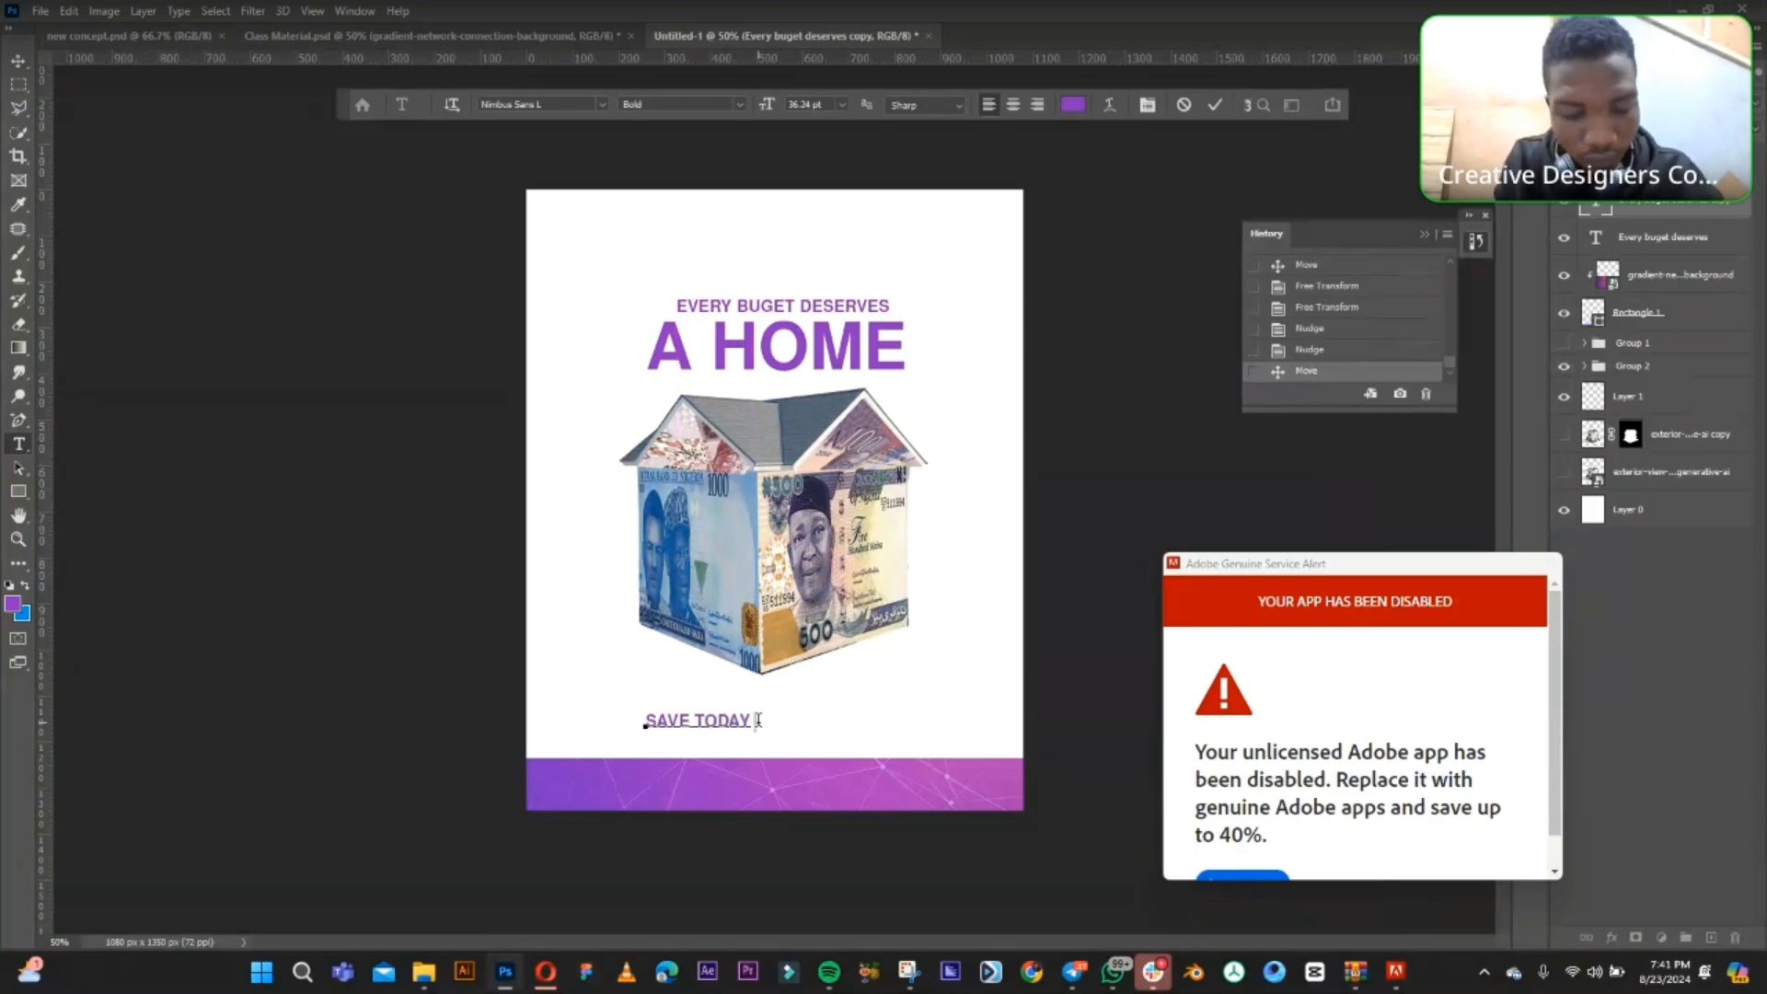
type(" FOR TOMMO")
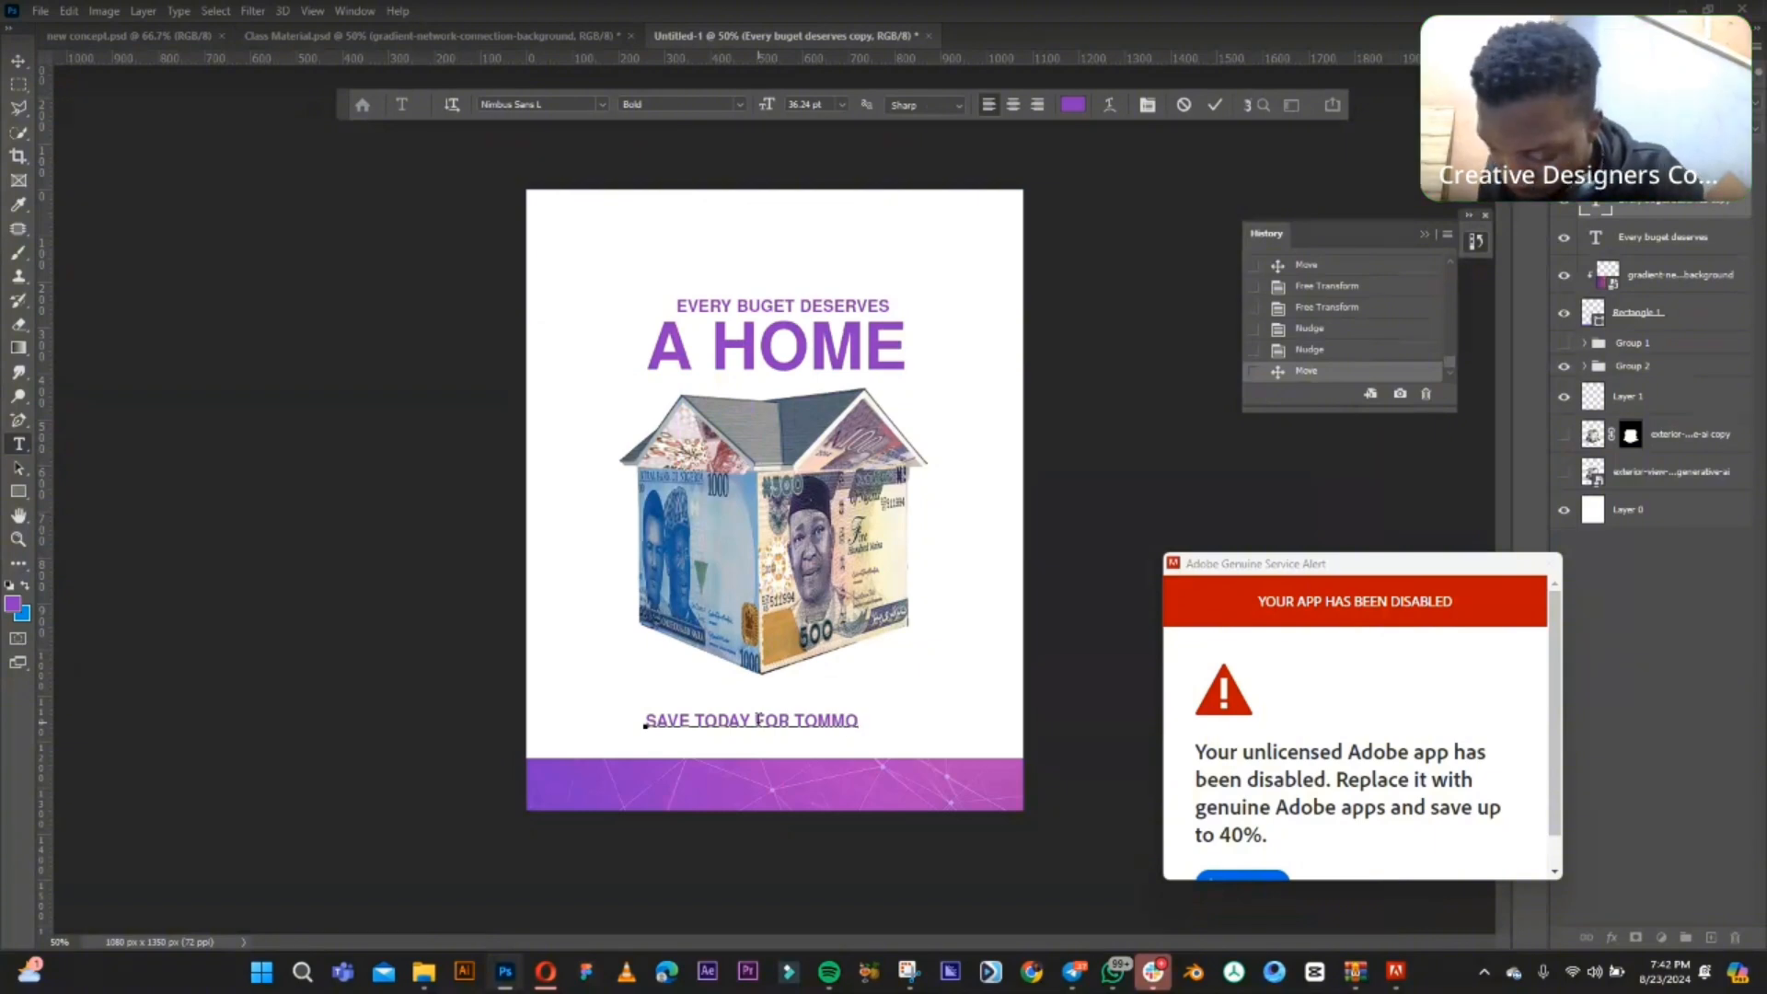
type("RRO")
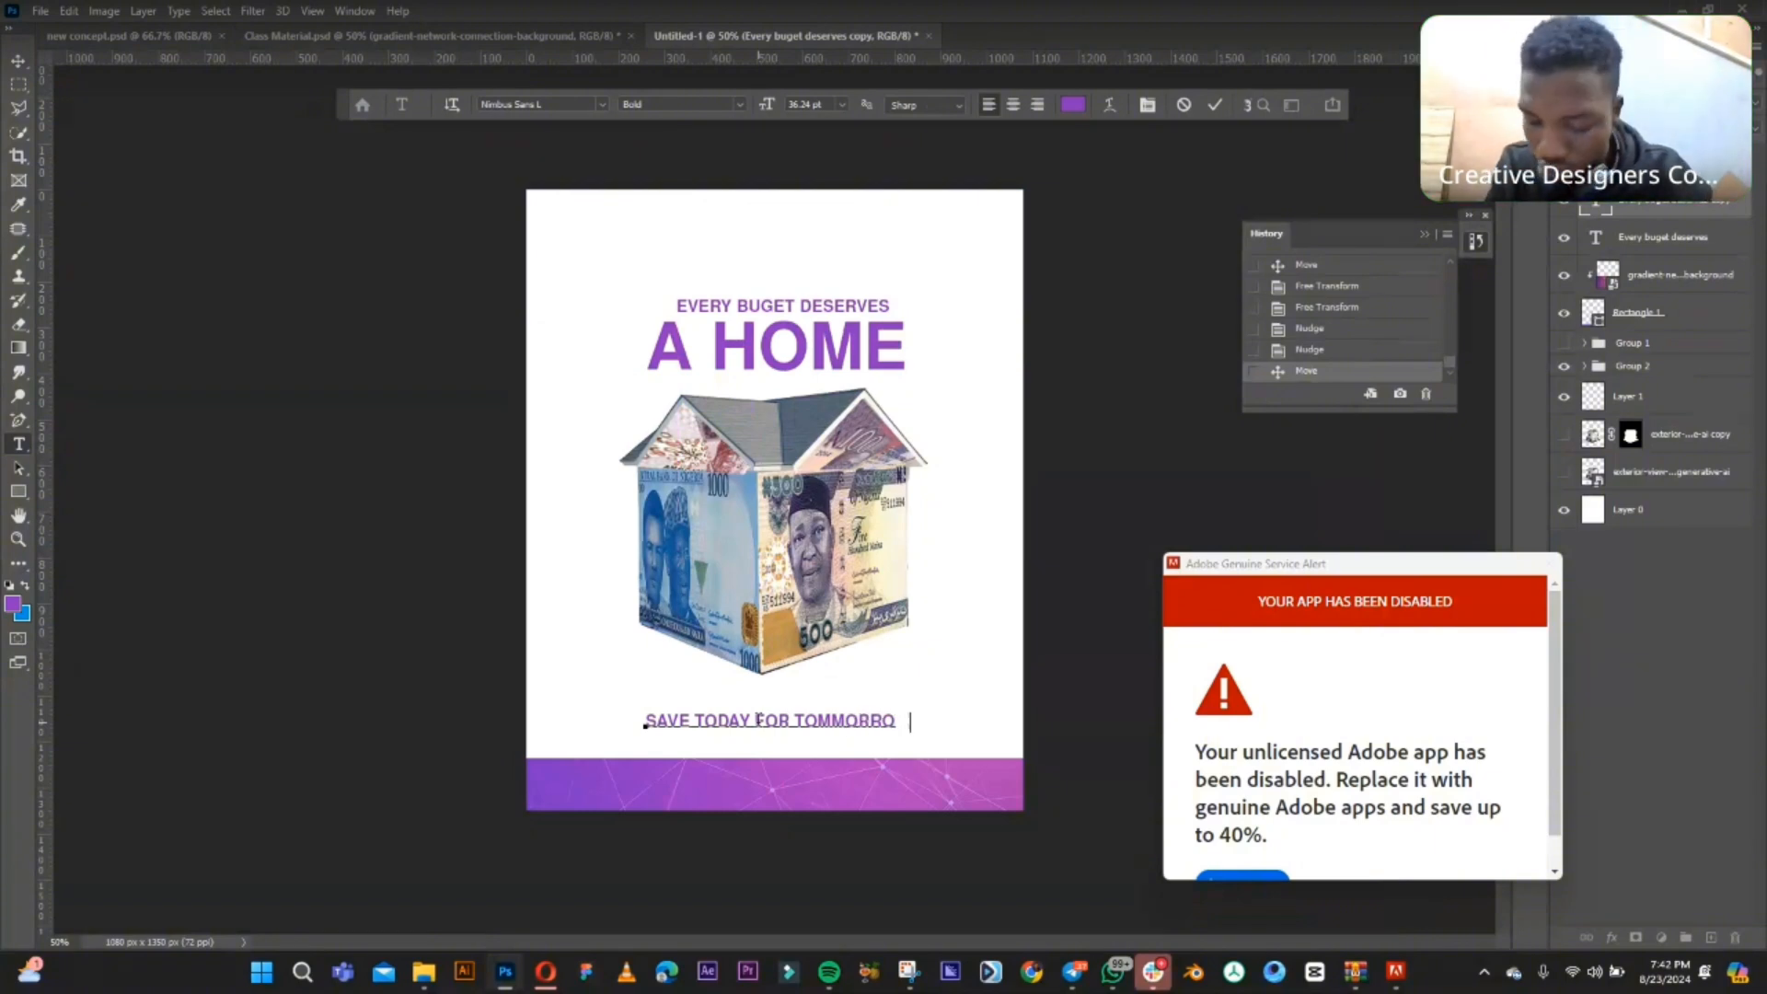
type("W'S")
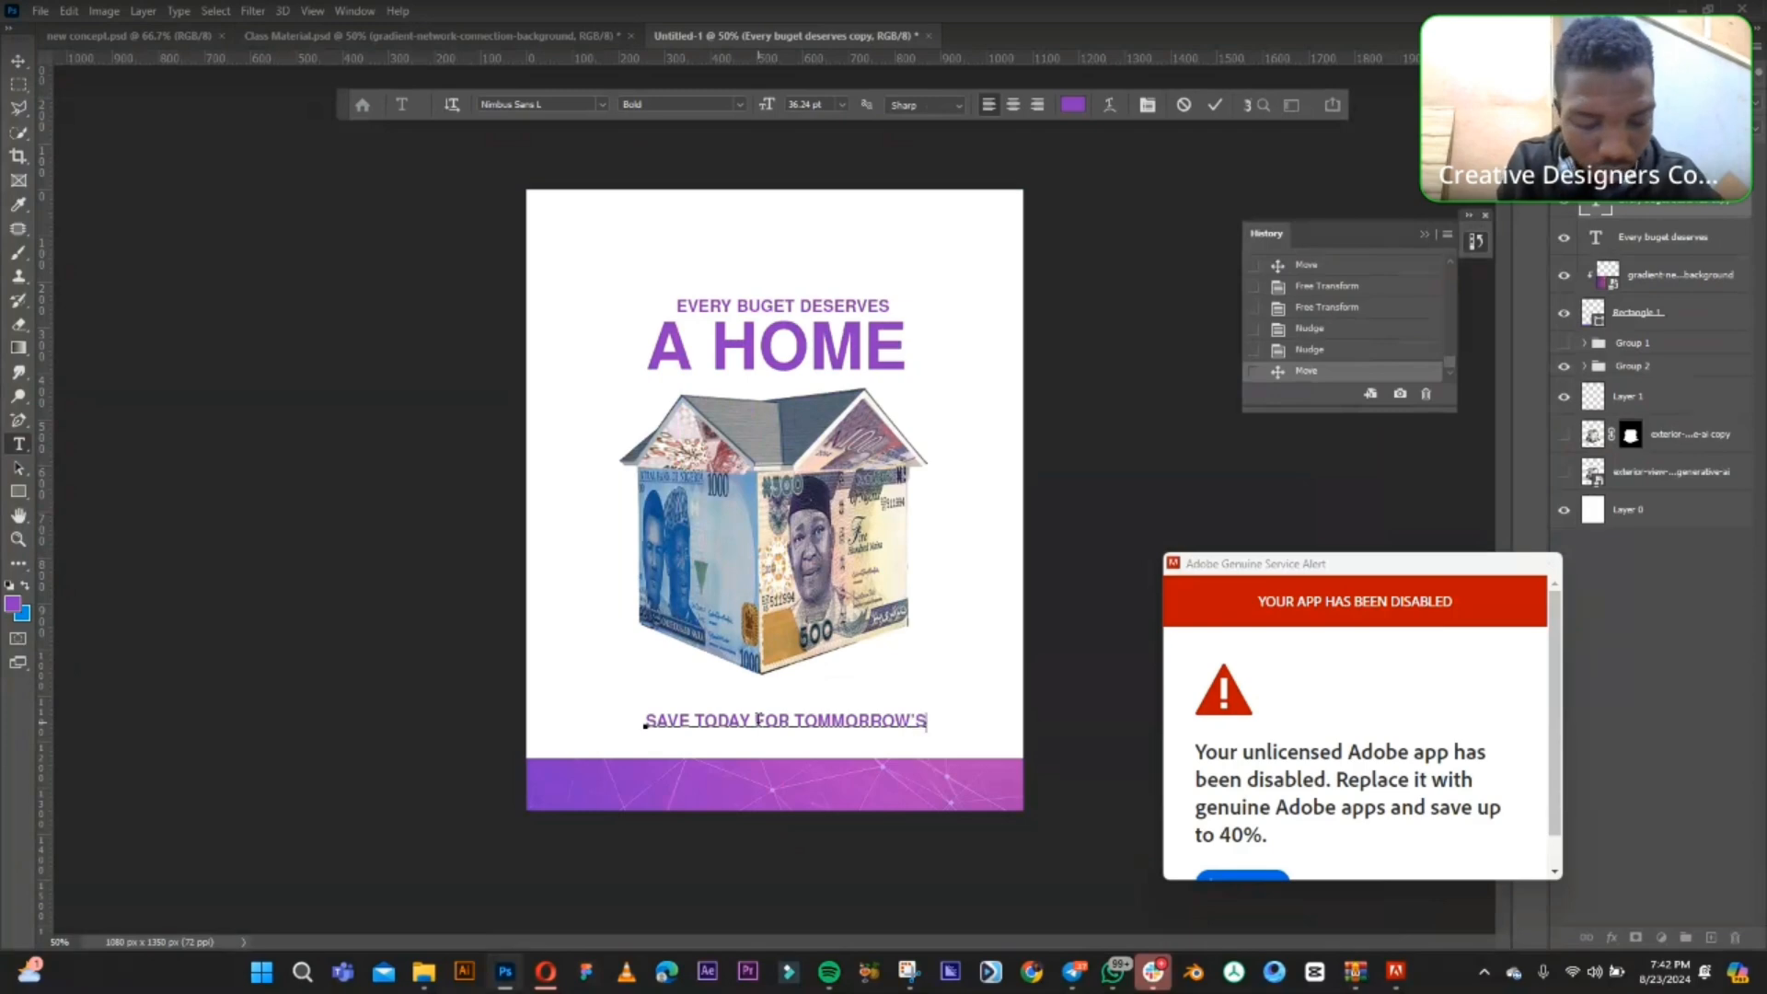
type(" DREAM")
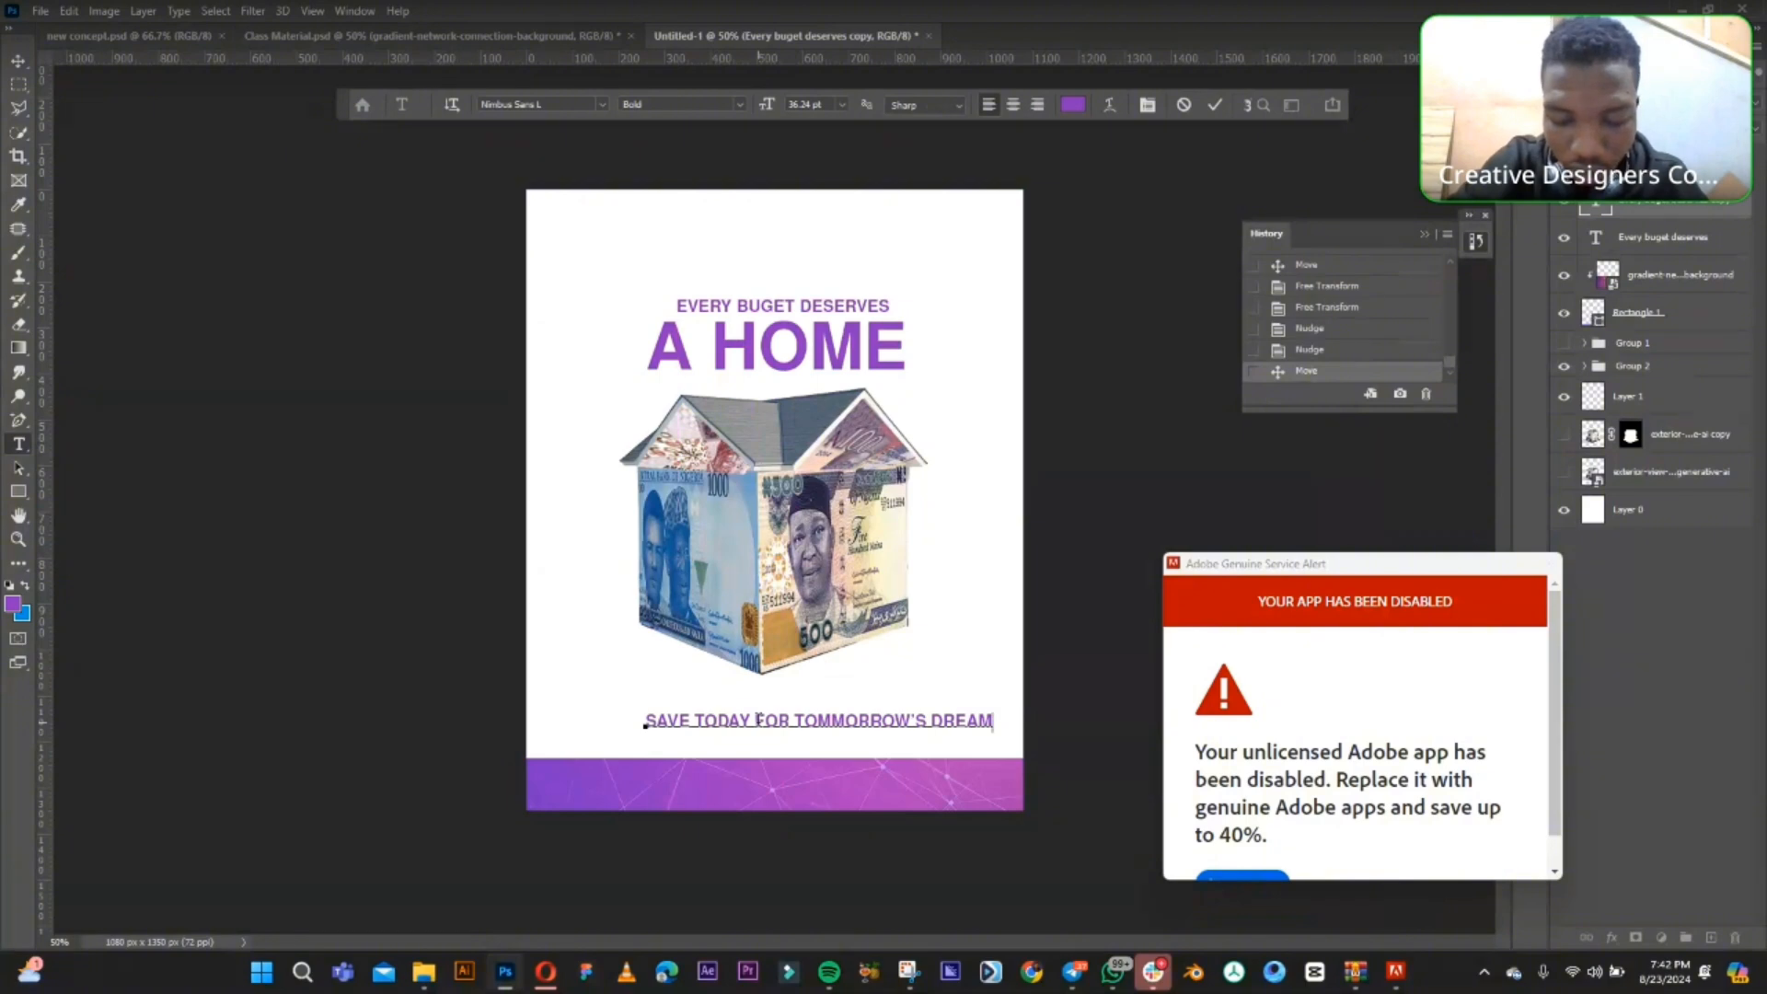
type("!")
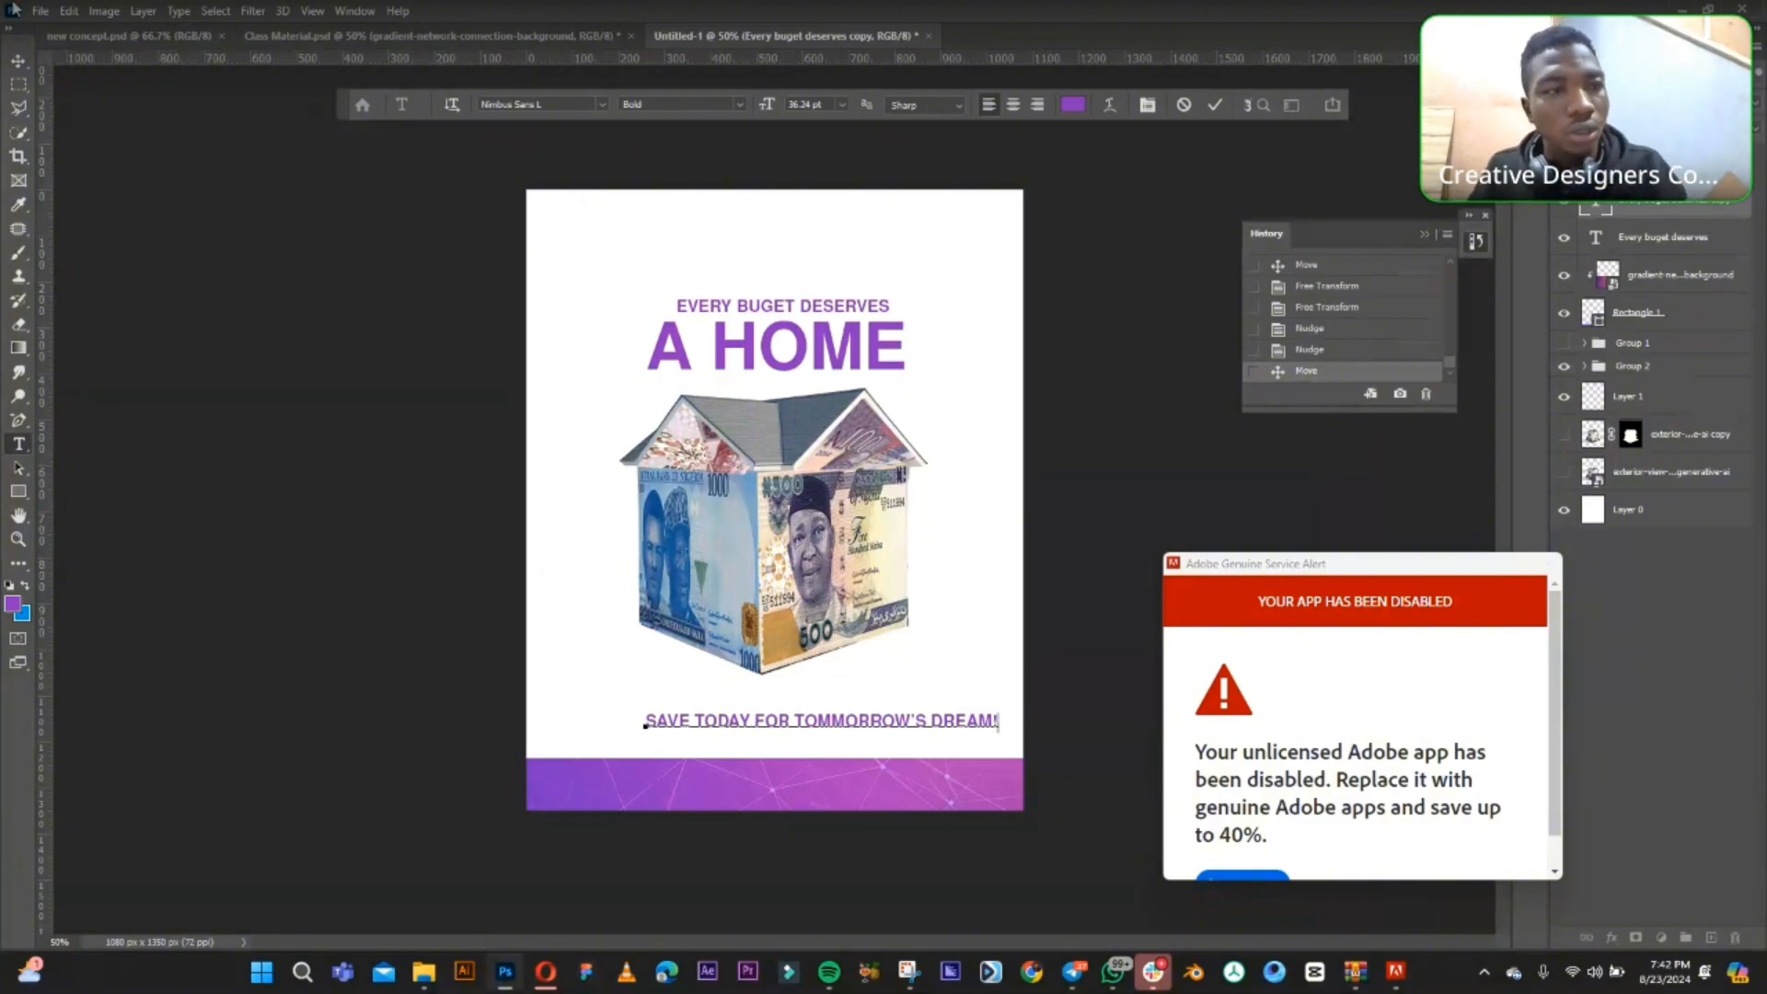
left_click(19, 83)
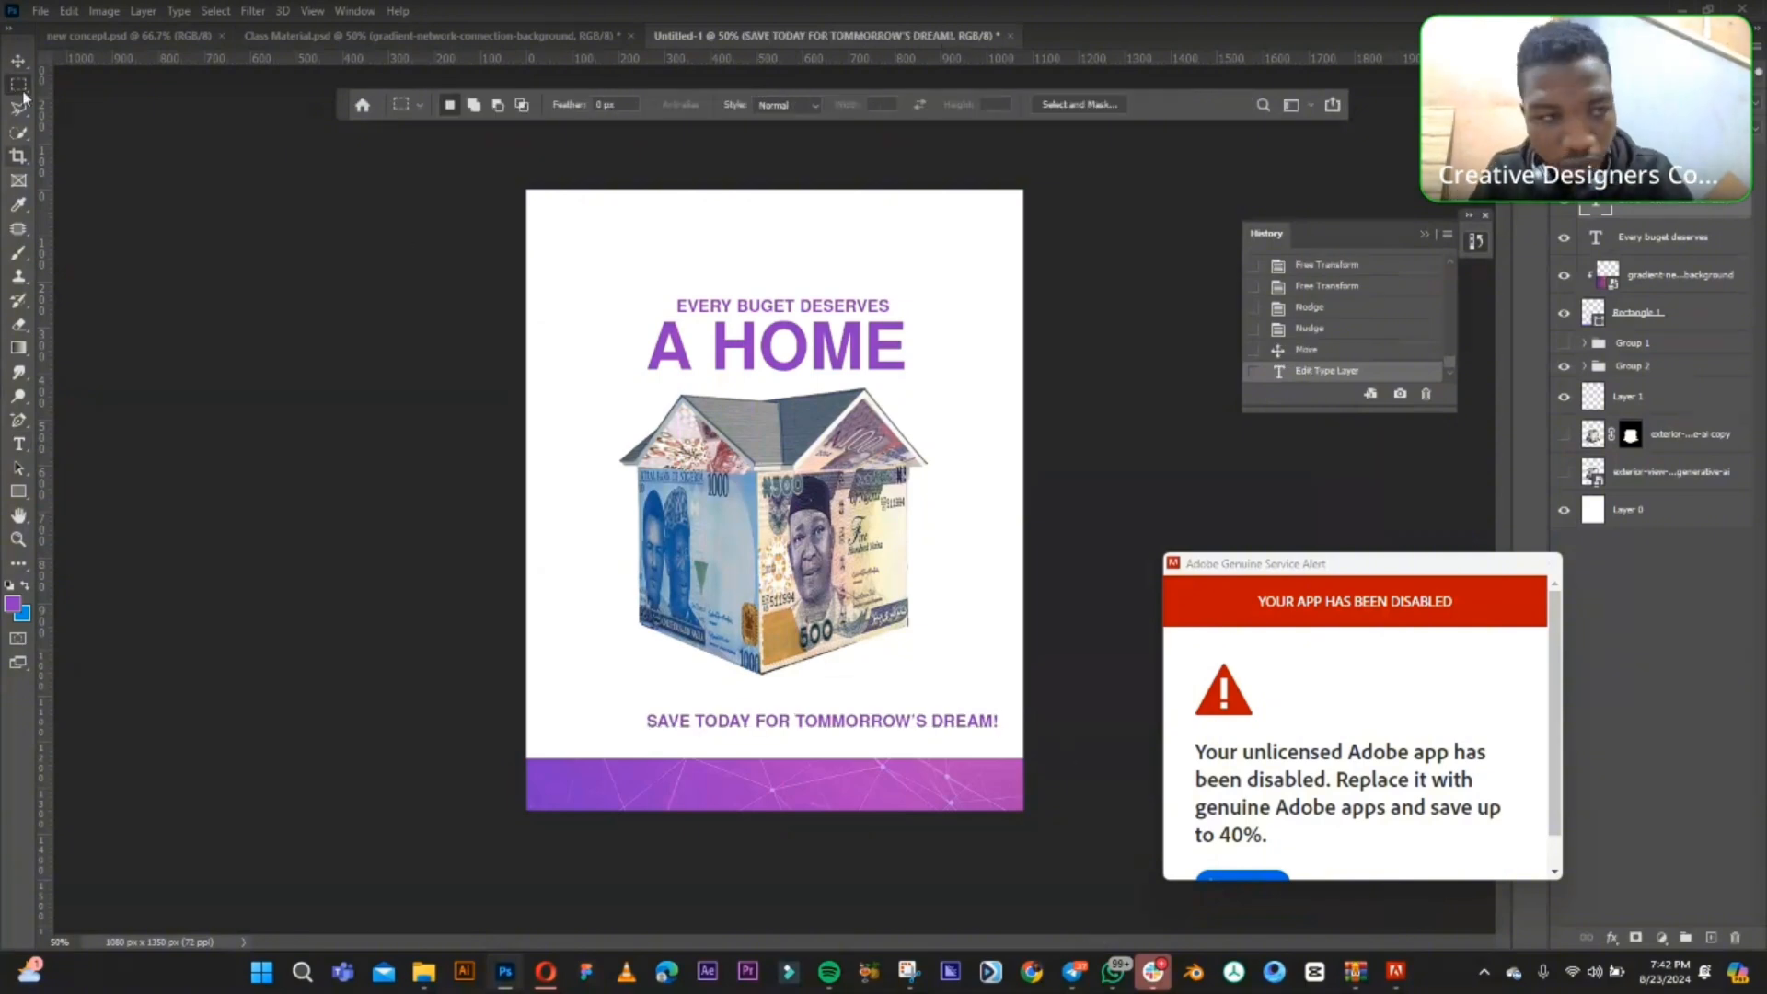
- Scale the "SAVE TODAY FOR TOMMORROW'S DREAM!" line to about 77% and centre it between the house and the purple band
left_click(19, 61)
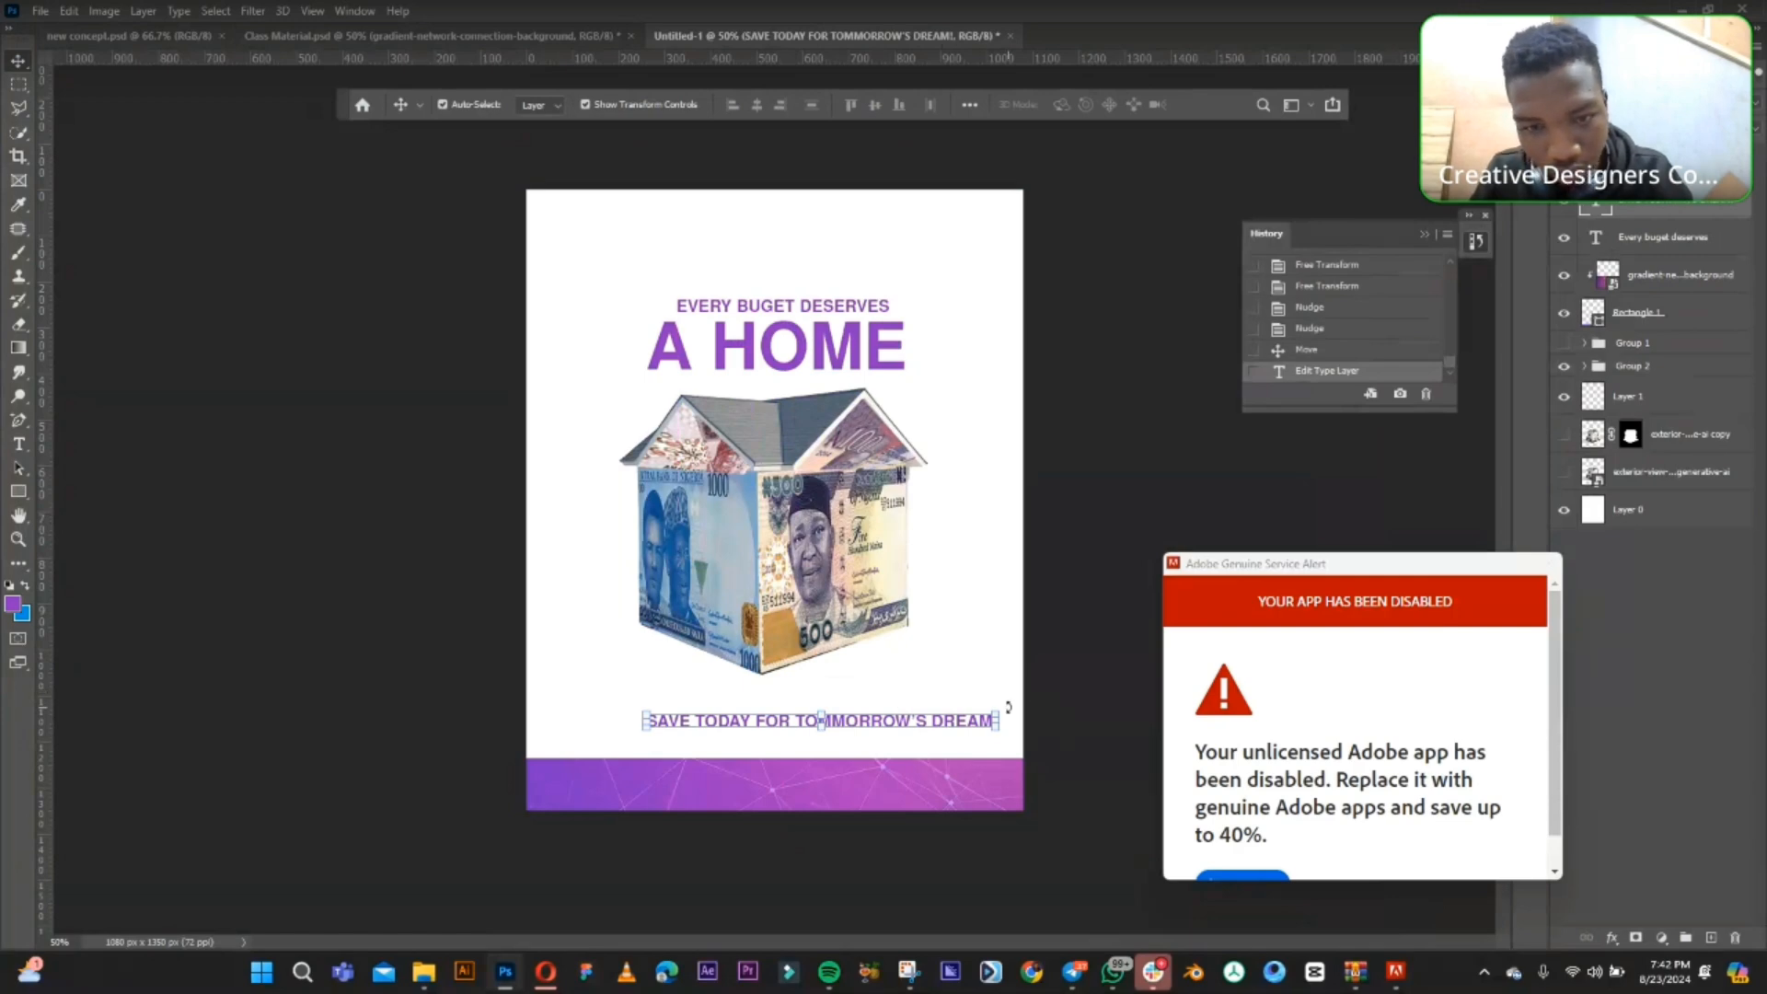
left_click_drag(999, 707, 843, 725)
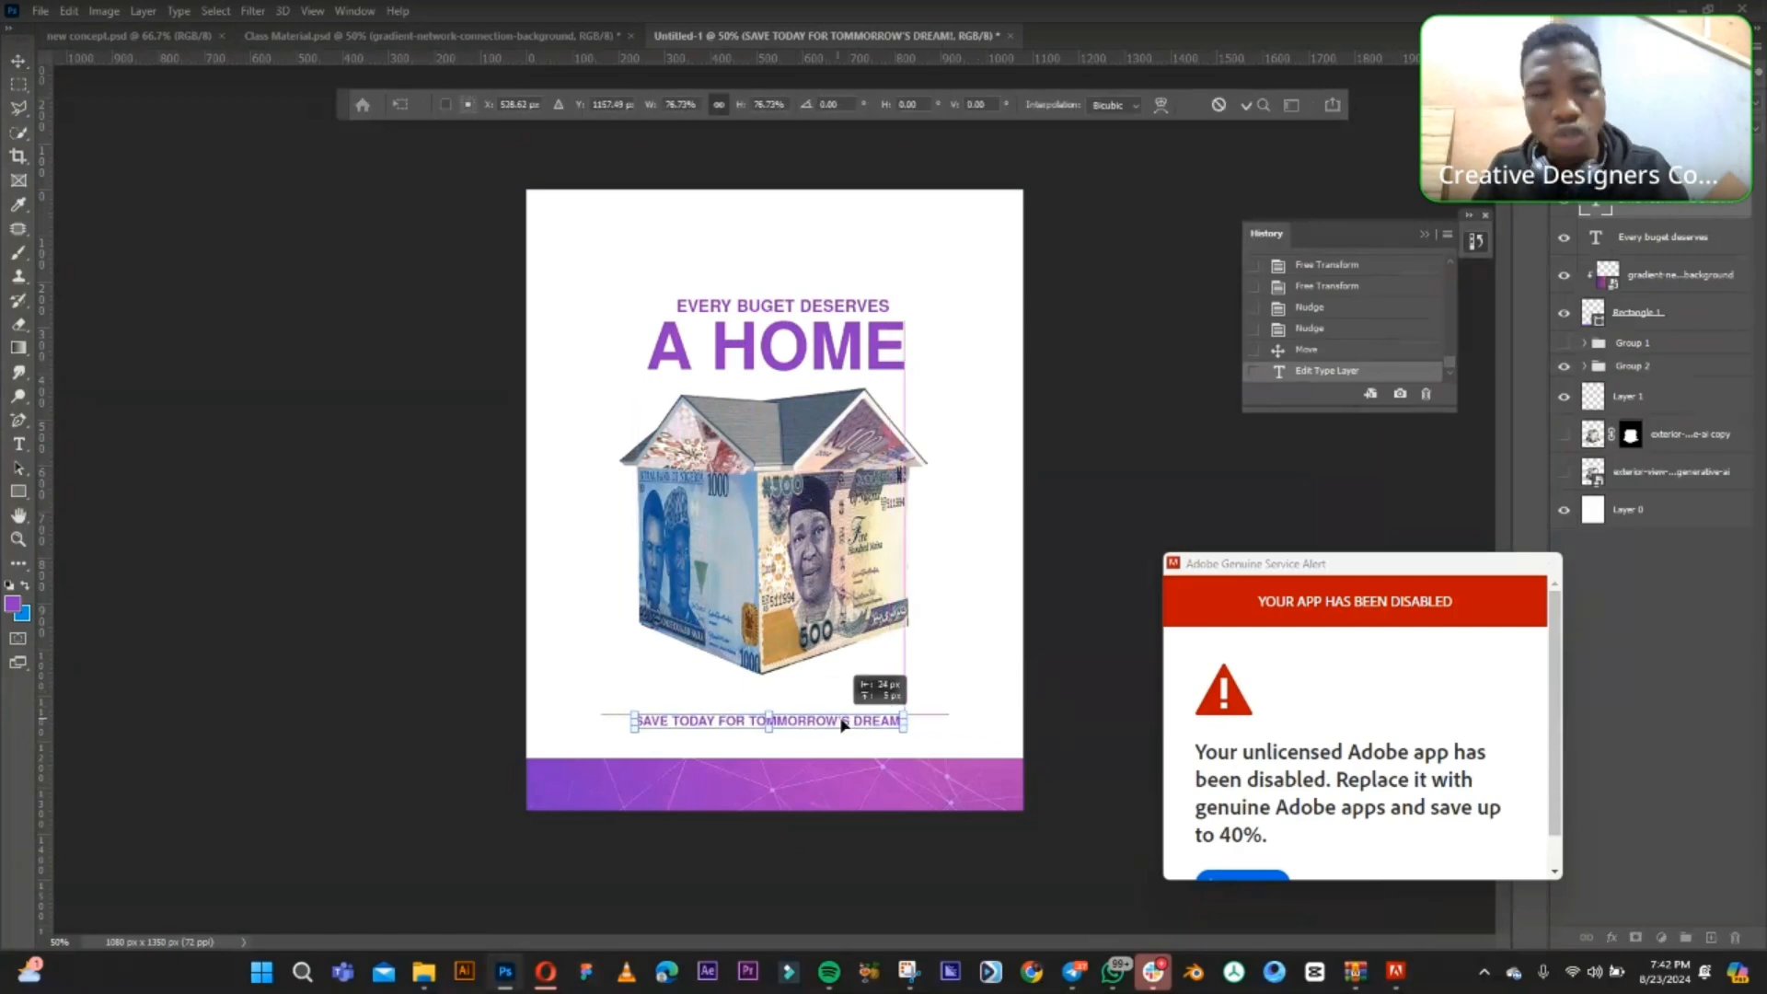
left_click(18, 62)
left_click(1103, 366)
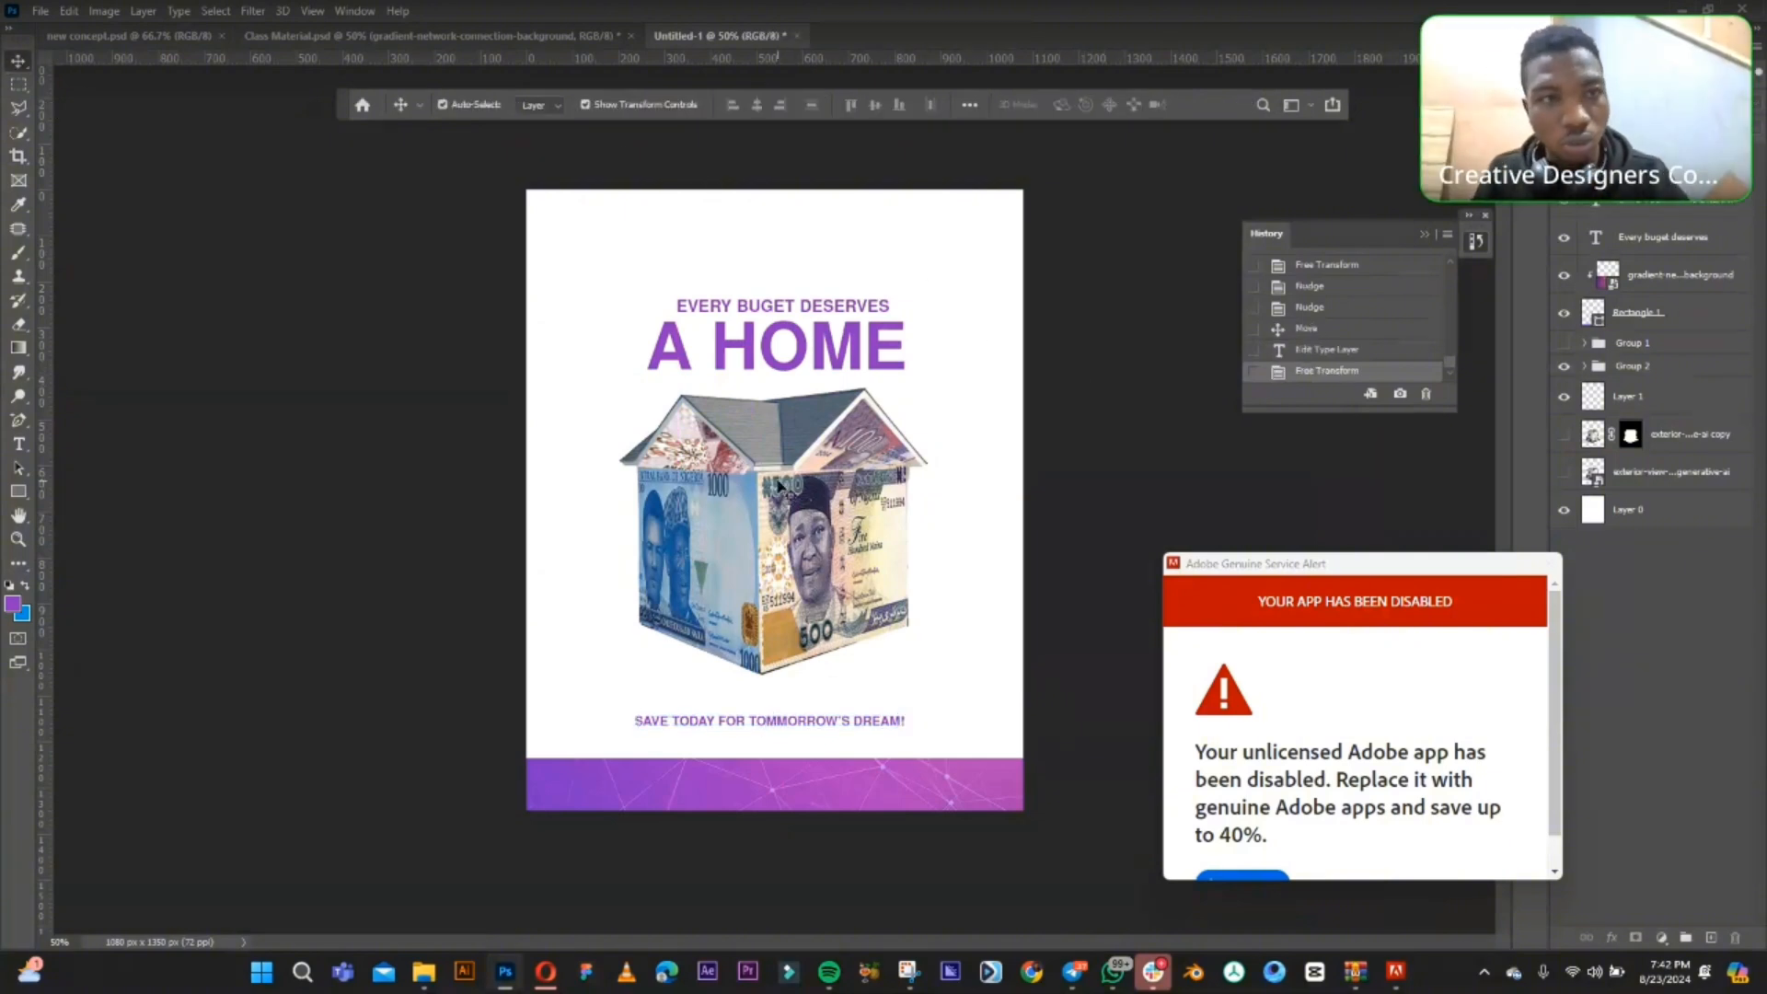
left_click(787, 449)
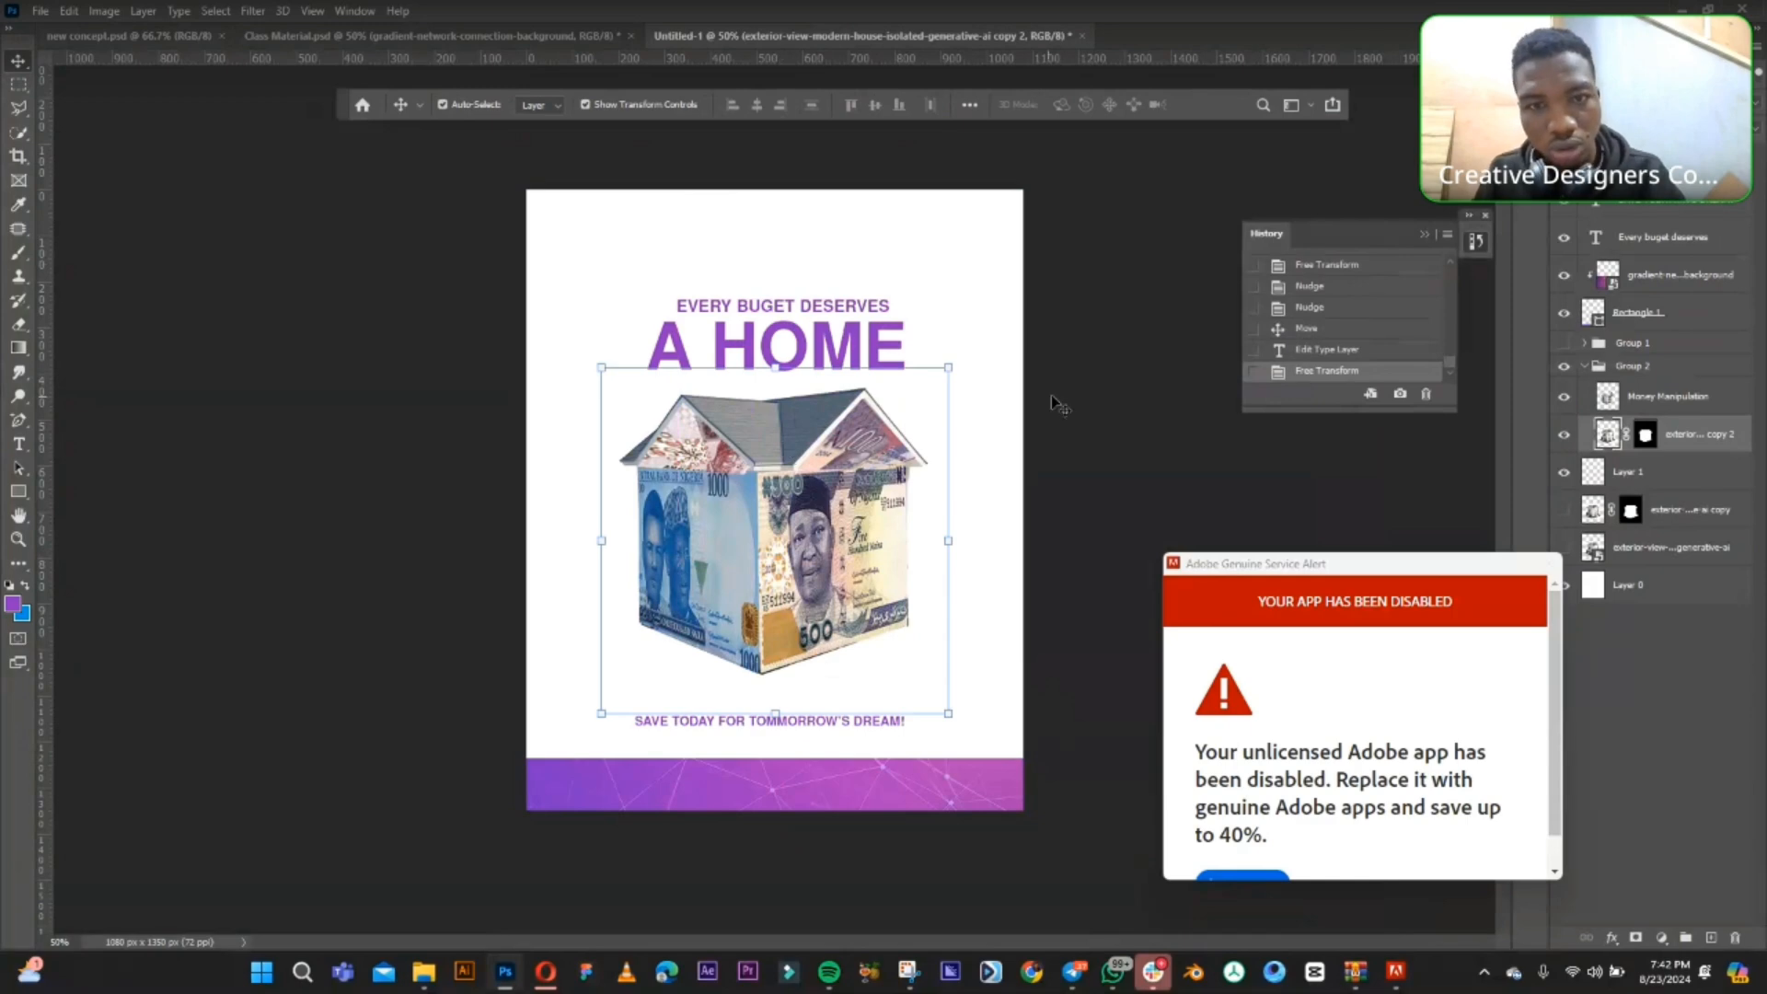
left_click(1067, 394)
left_click(803, 442)
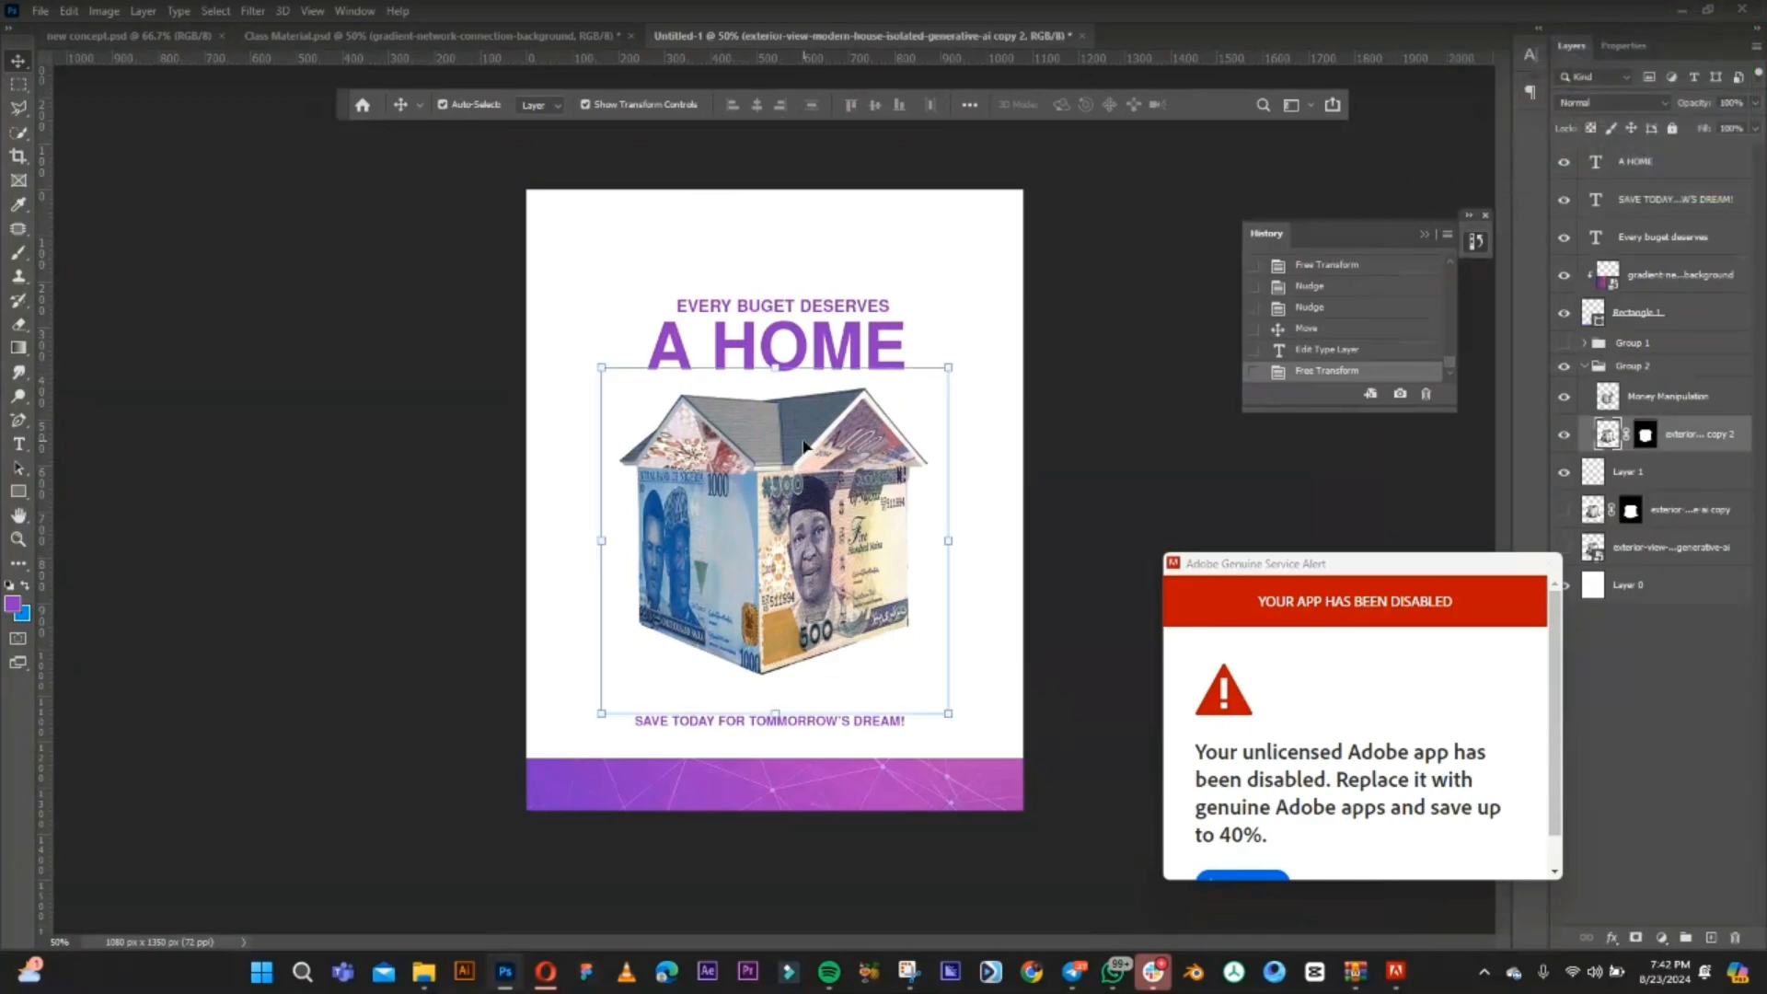
left_click(792, 309)
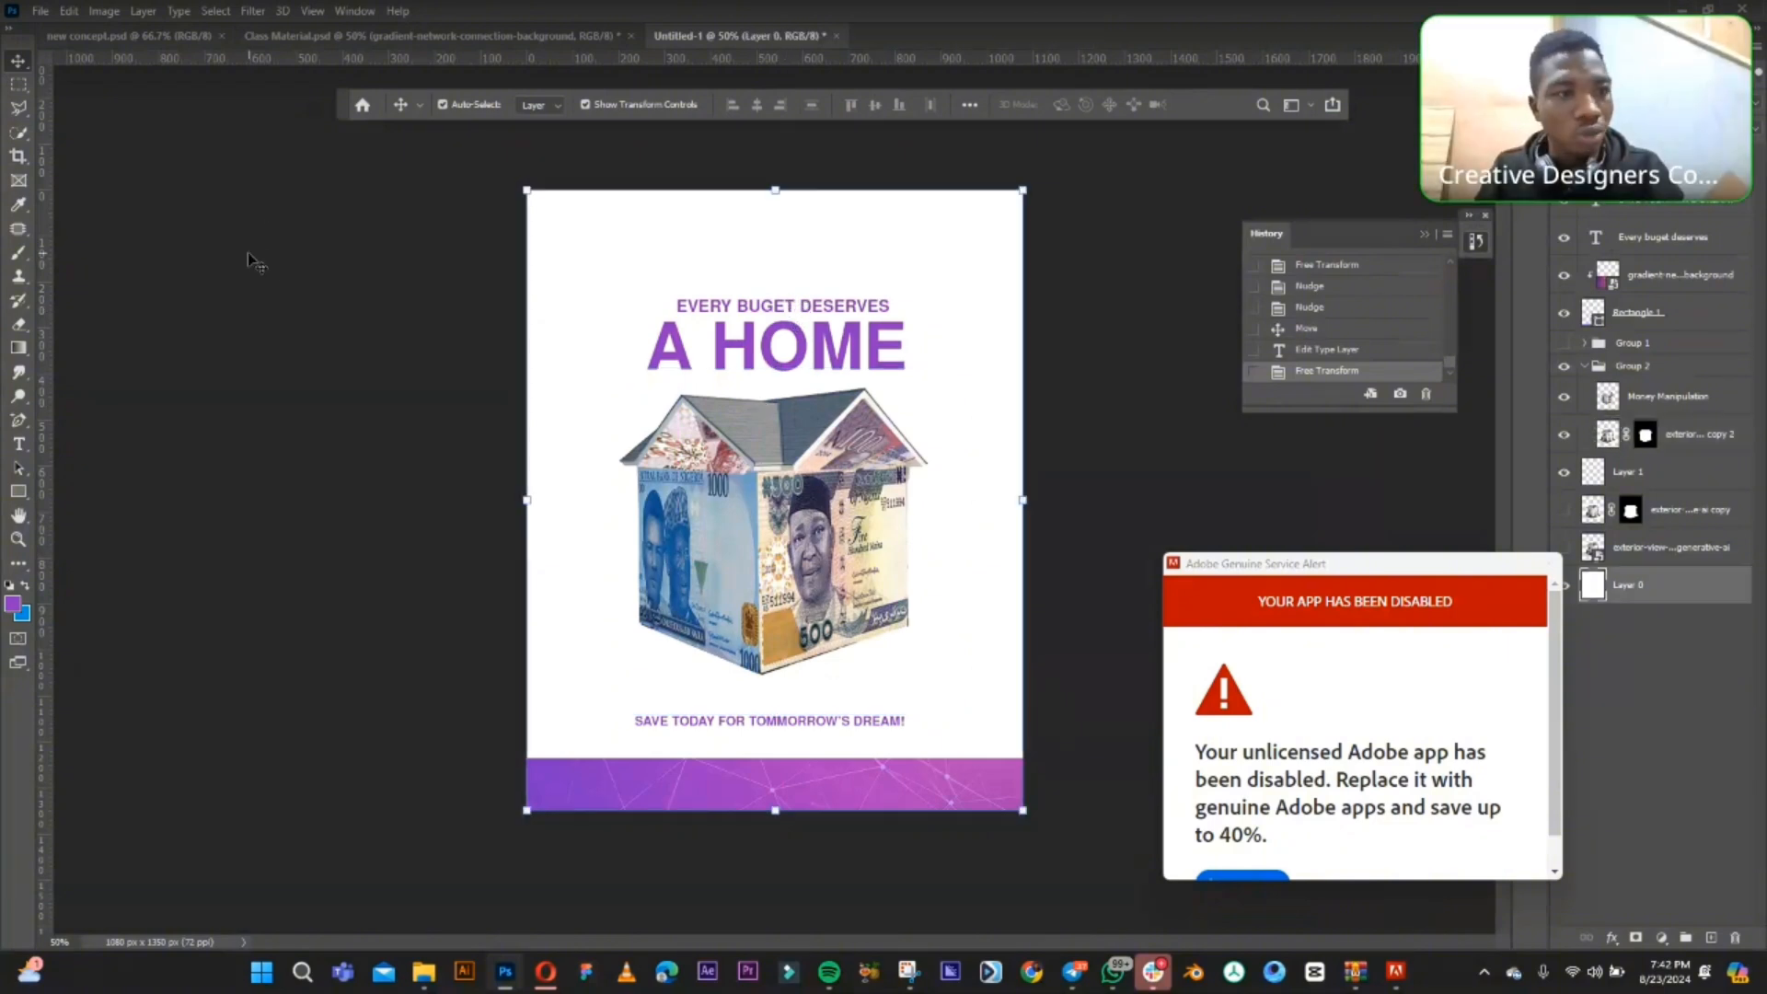
- Add a line of placeholder text above the headline and enlarge it to about 24 pt with Free Transform
left_click(19, 445)
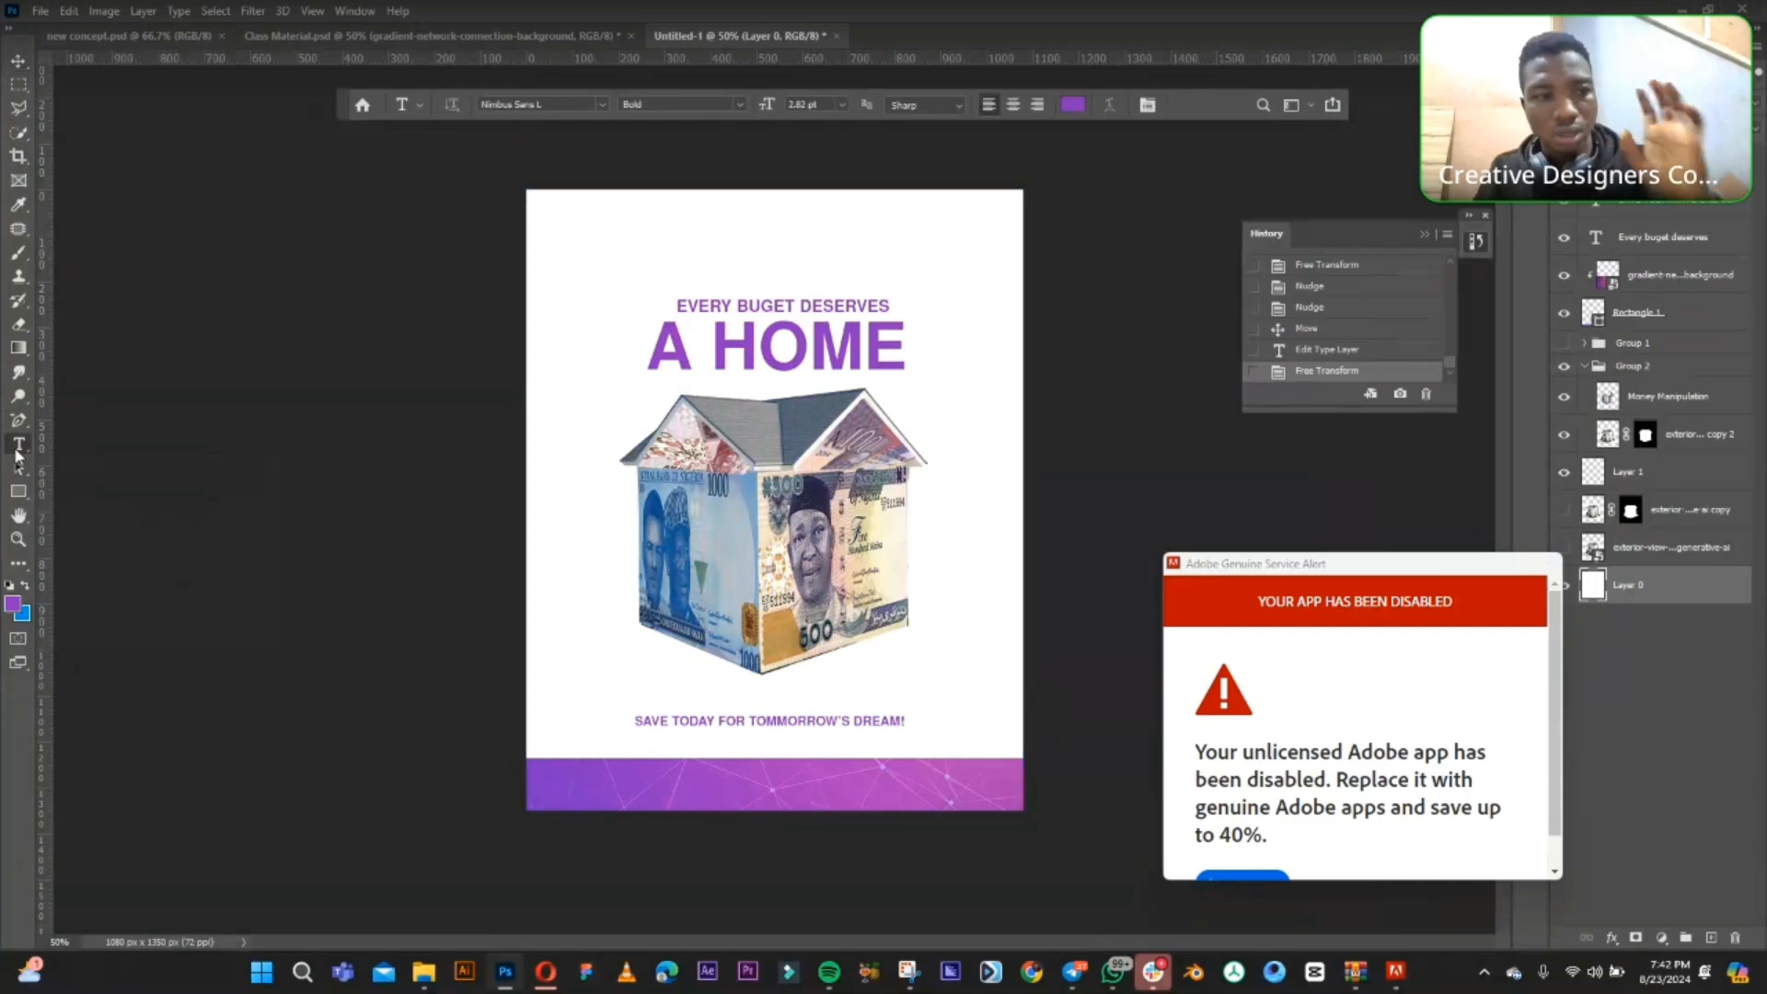
left_click(695, 246)
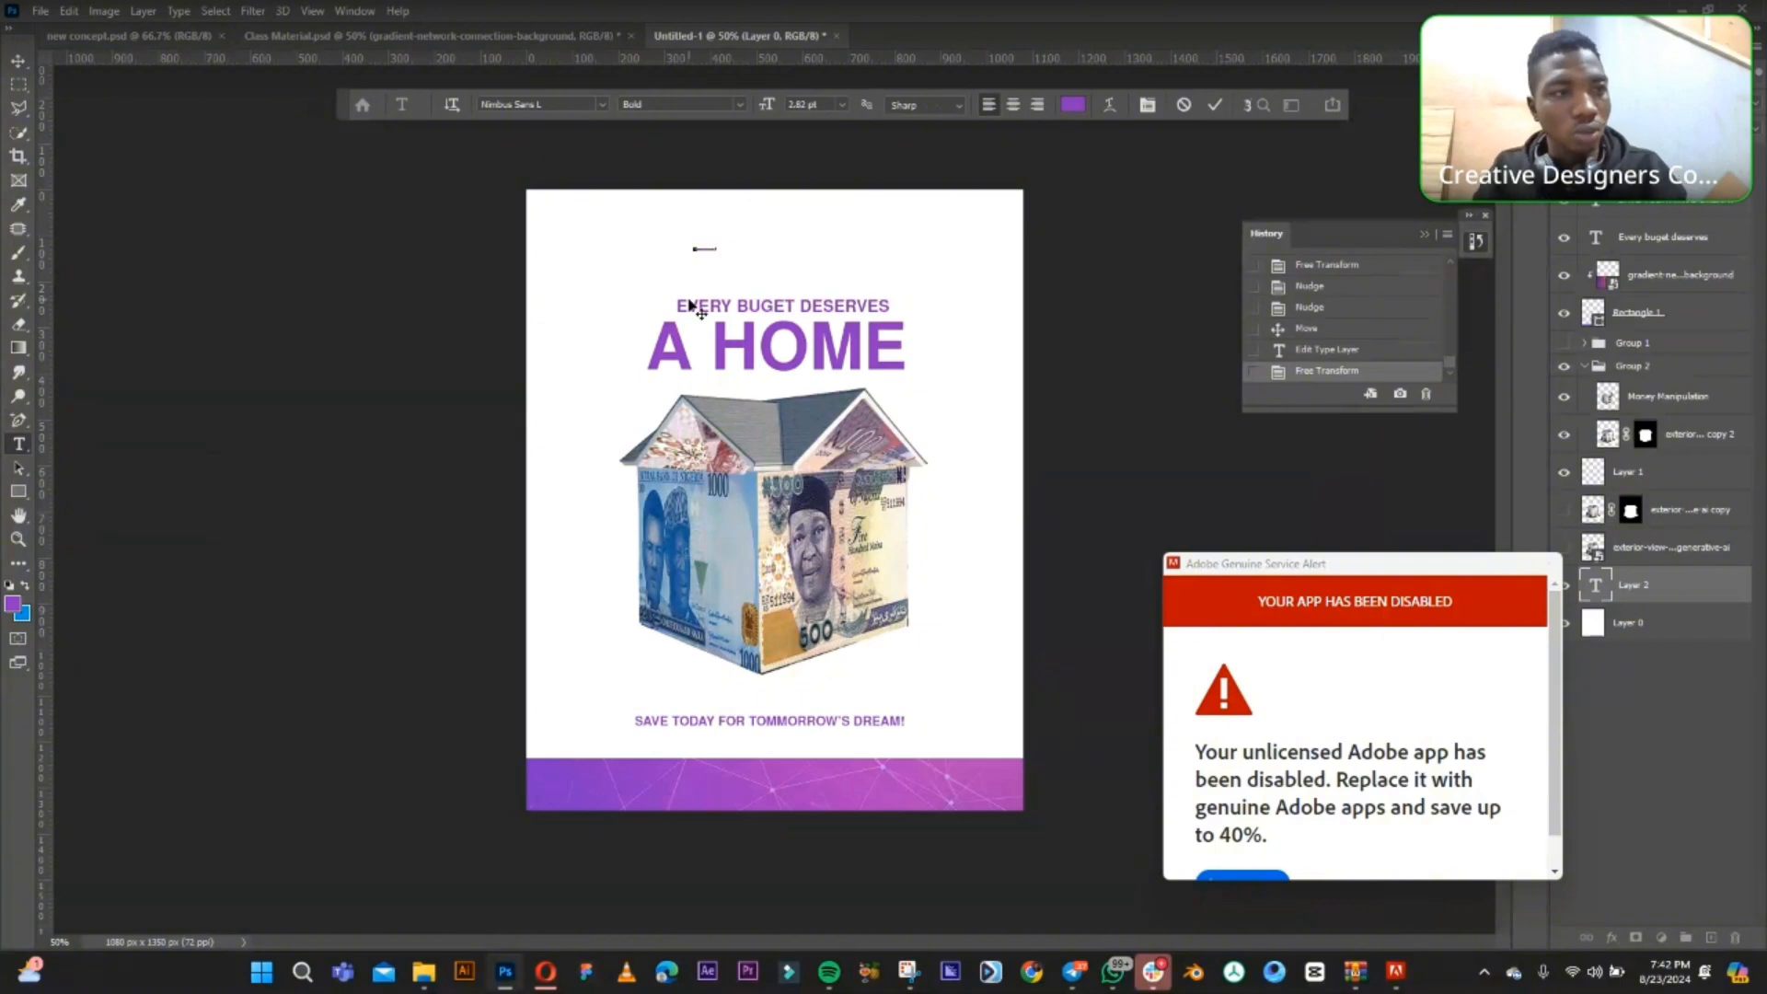
left_click(18, 61)
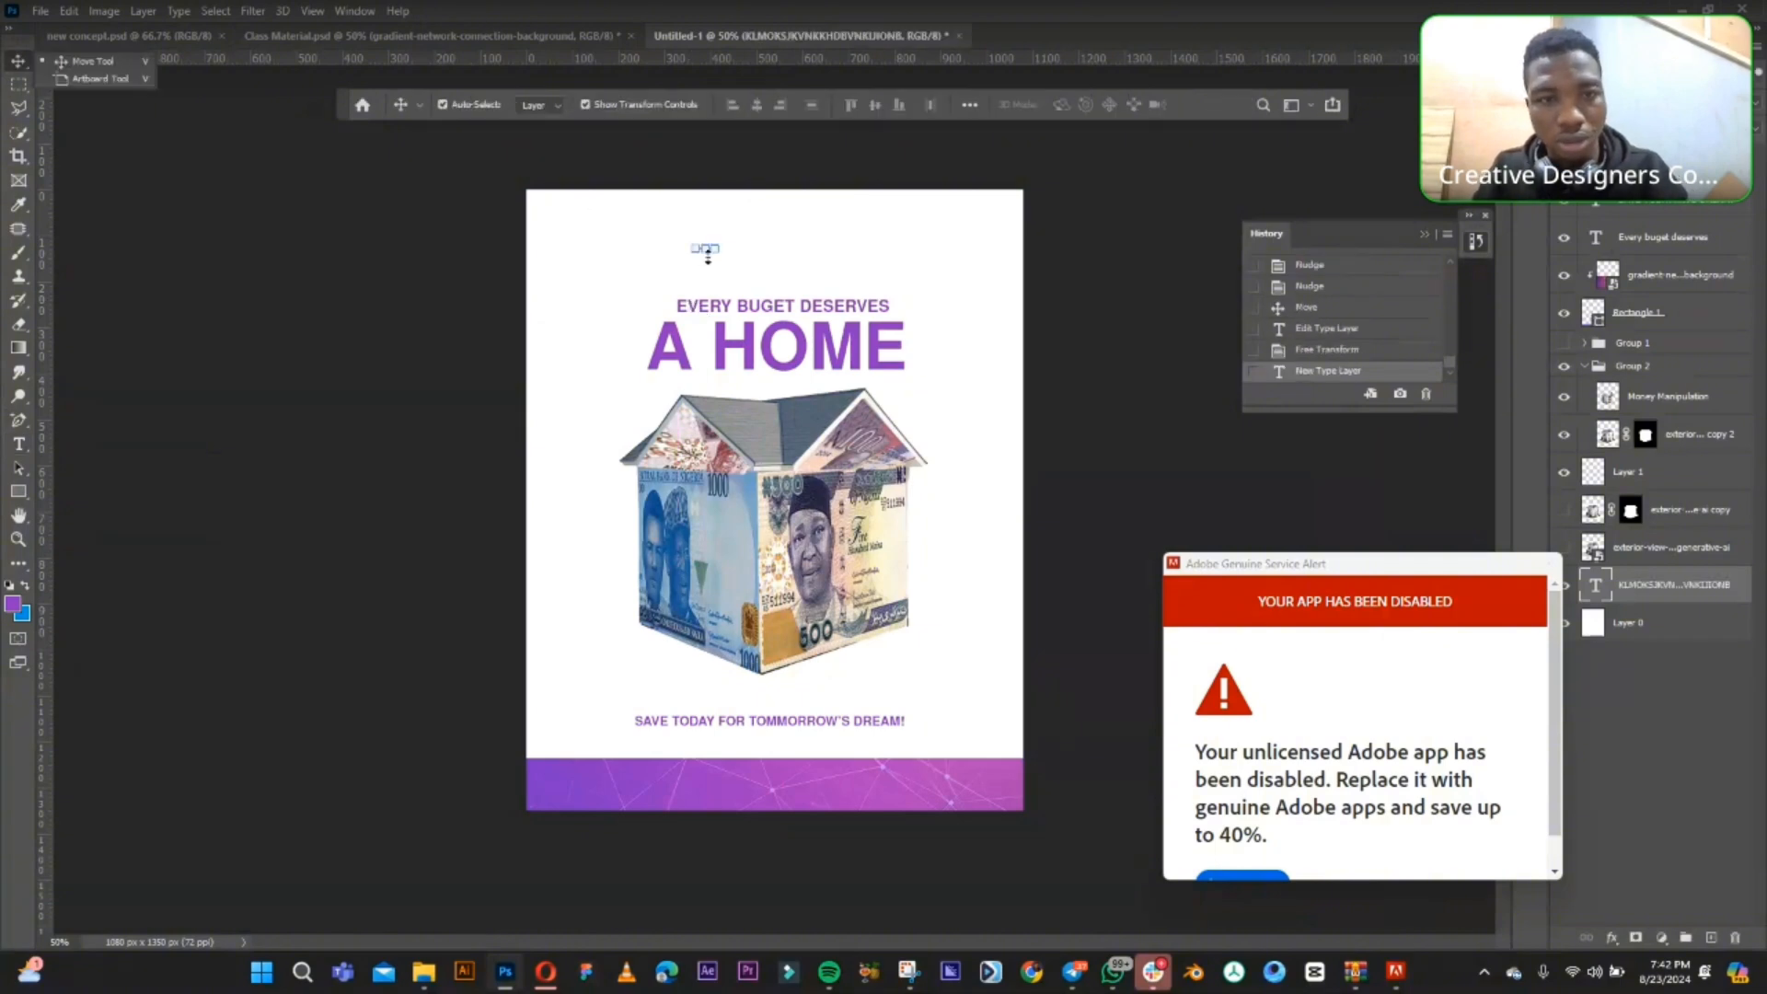
key("ctrl+t")
left_click_drag(719, 254, 867, 296)
key("Return")
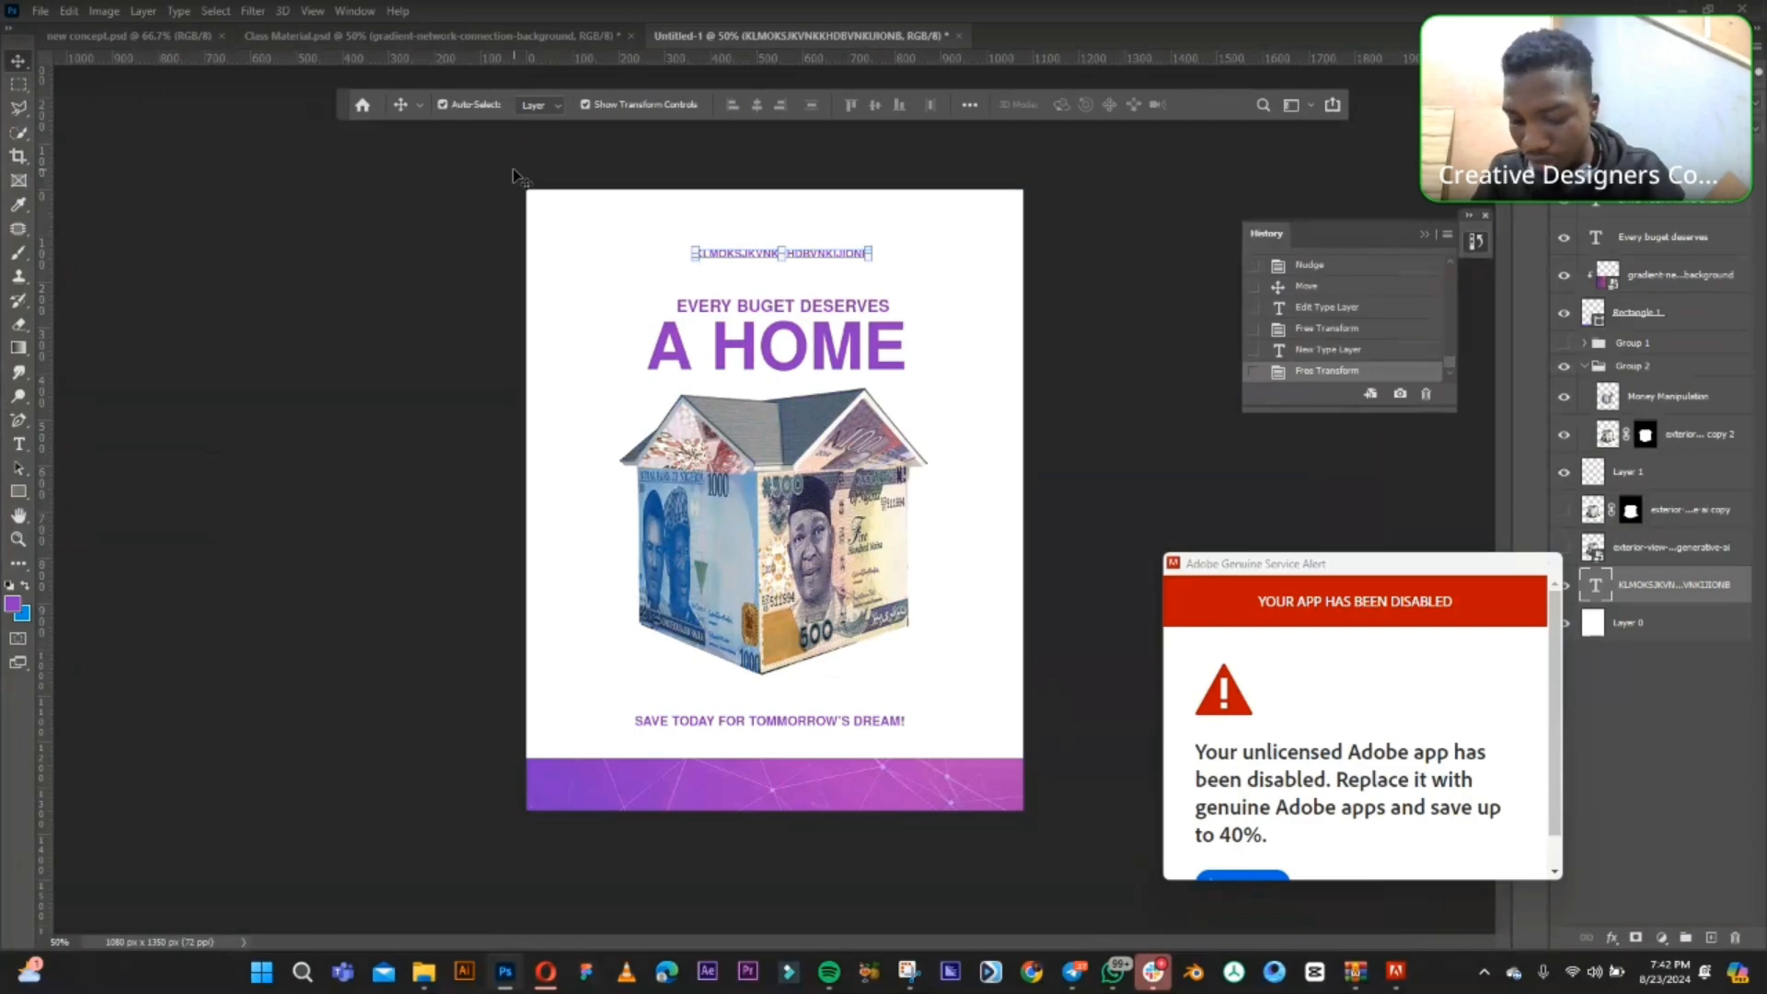
- Replace the placeholder text above the headline with "FOR MORE INFORMATION"
left_click(18, 445)
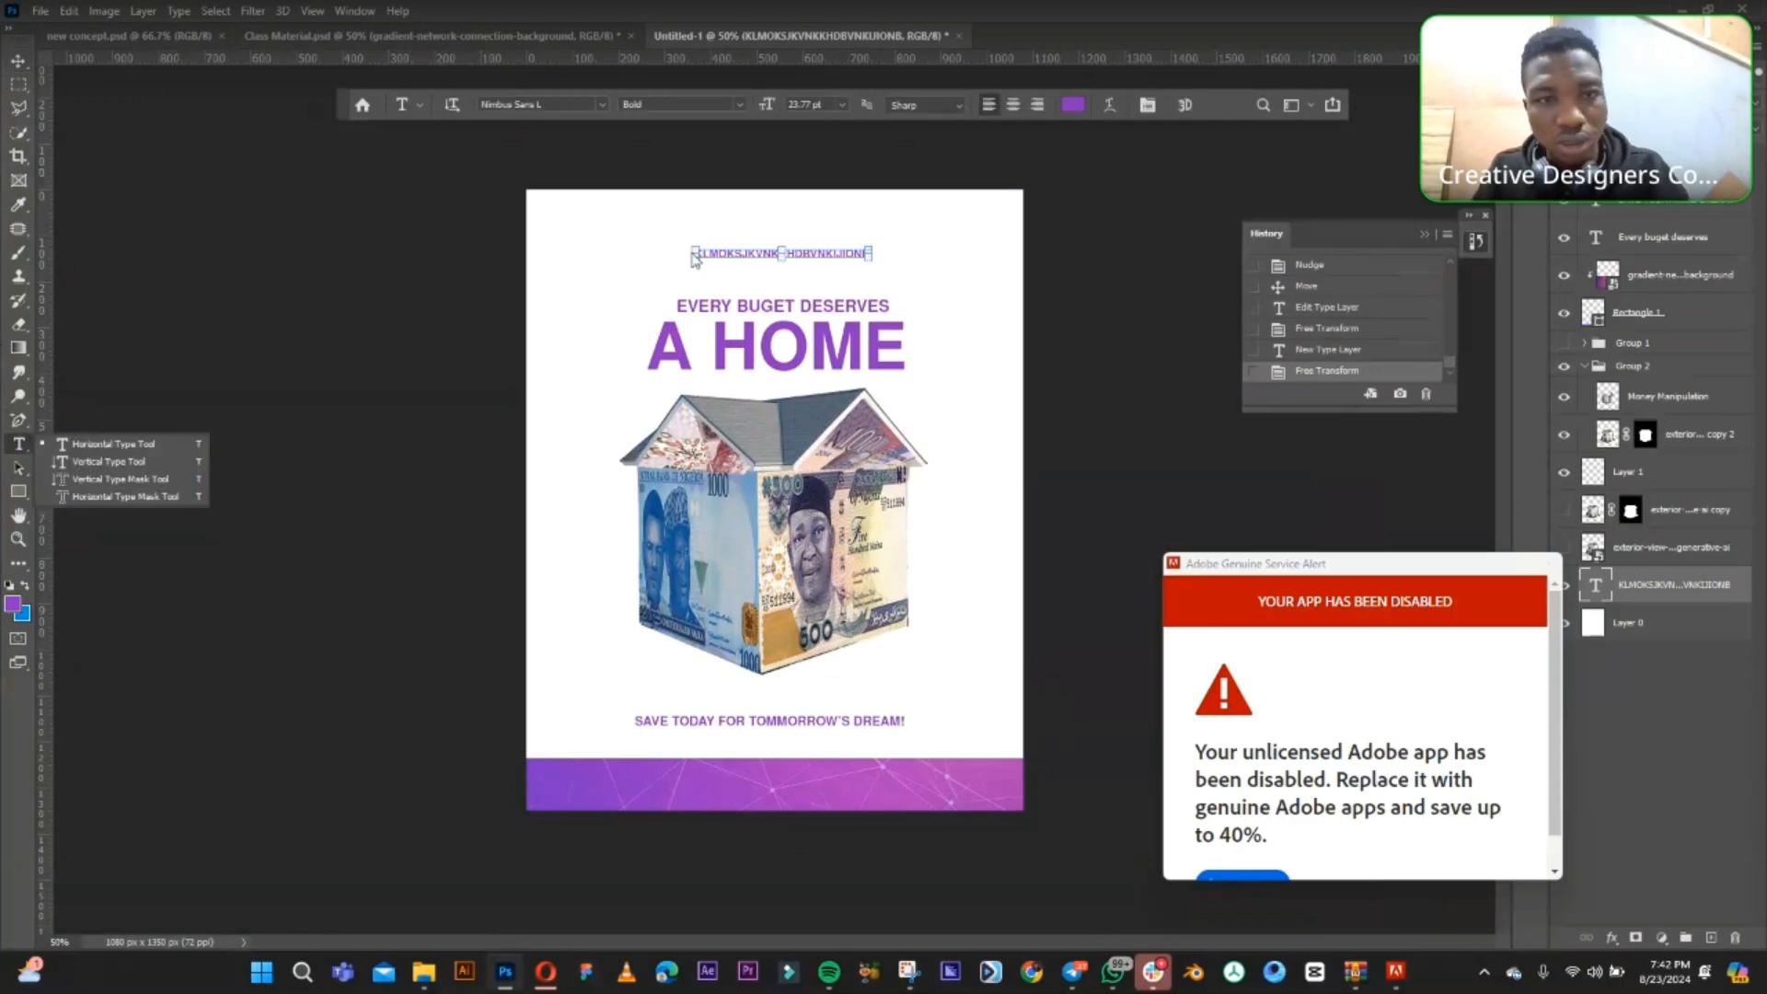
left_click(742, 255)
key("ctrl+a")
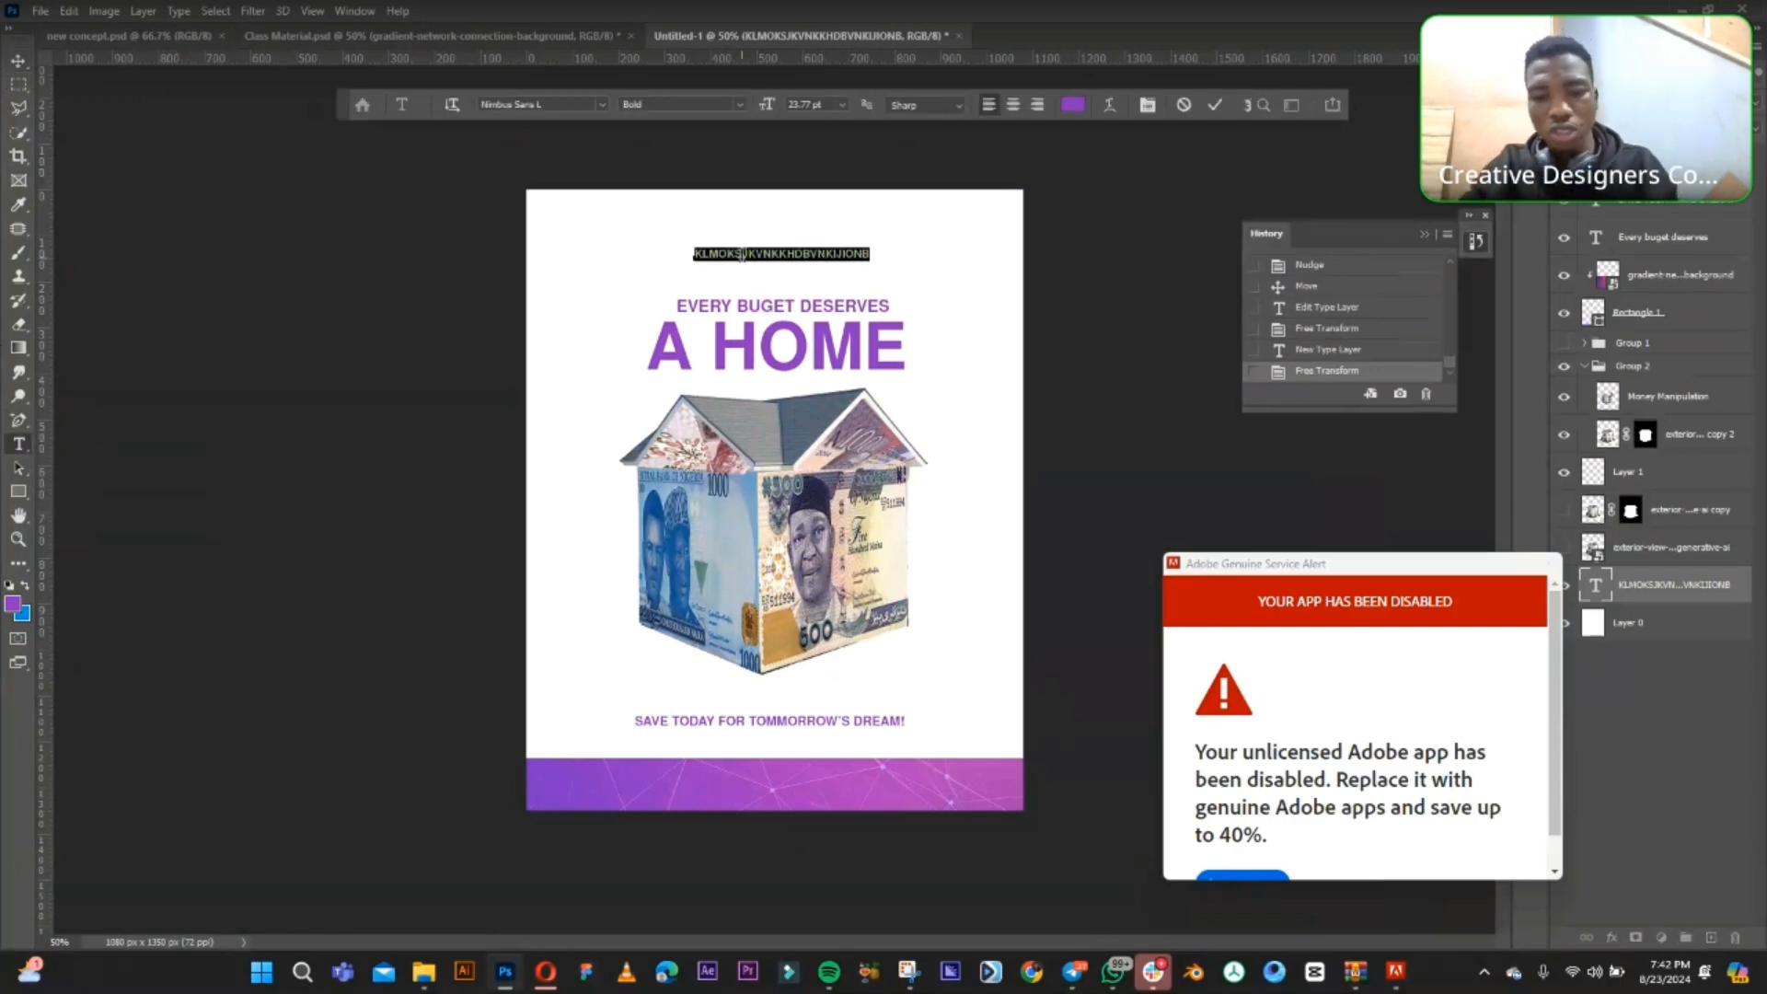
key("BackSpace")
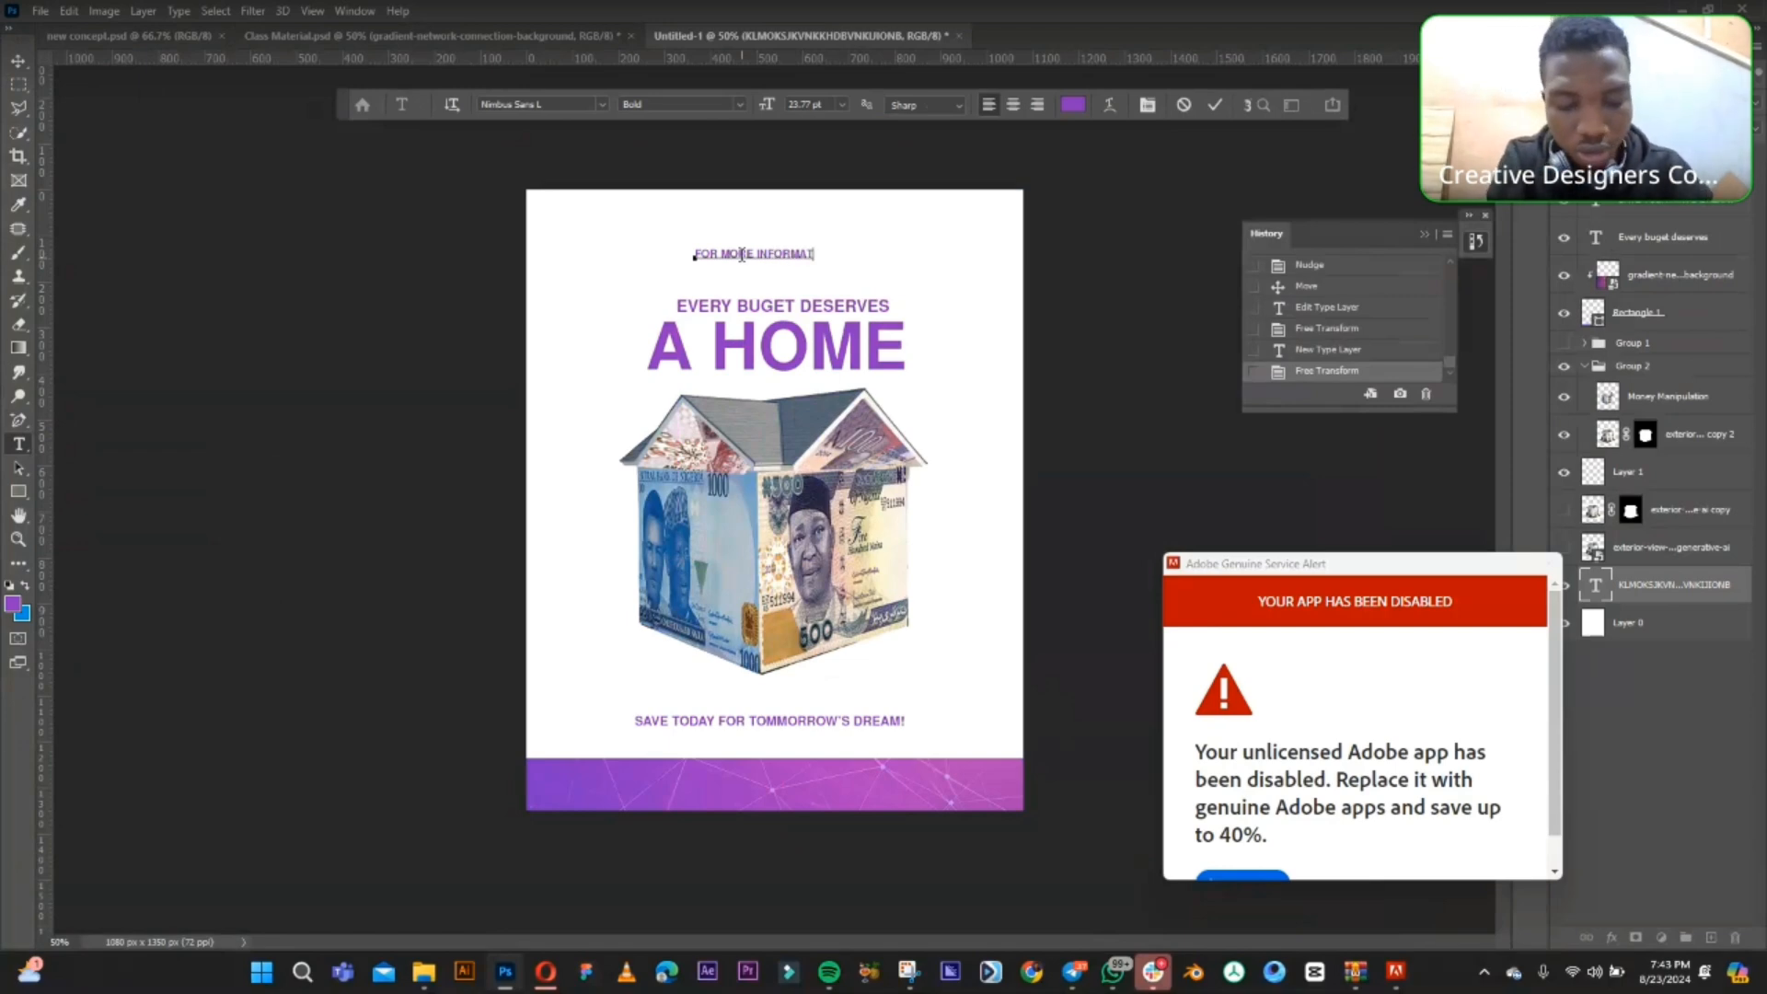
type("IO")
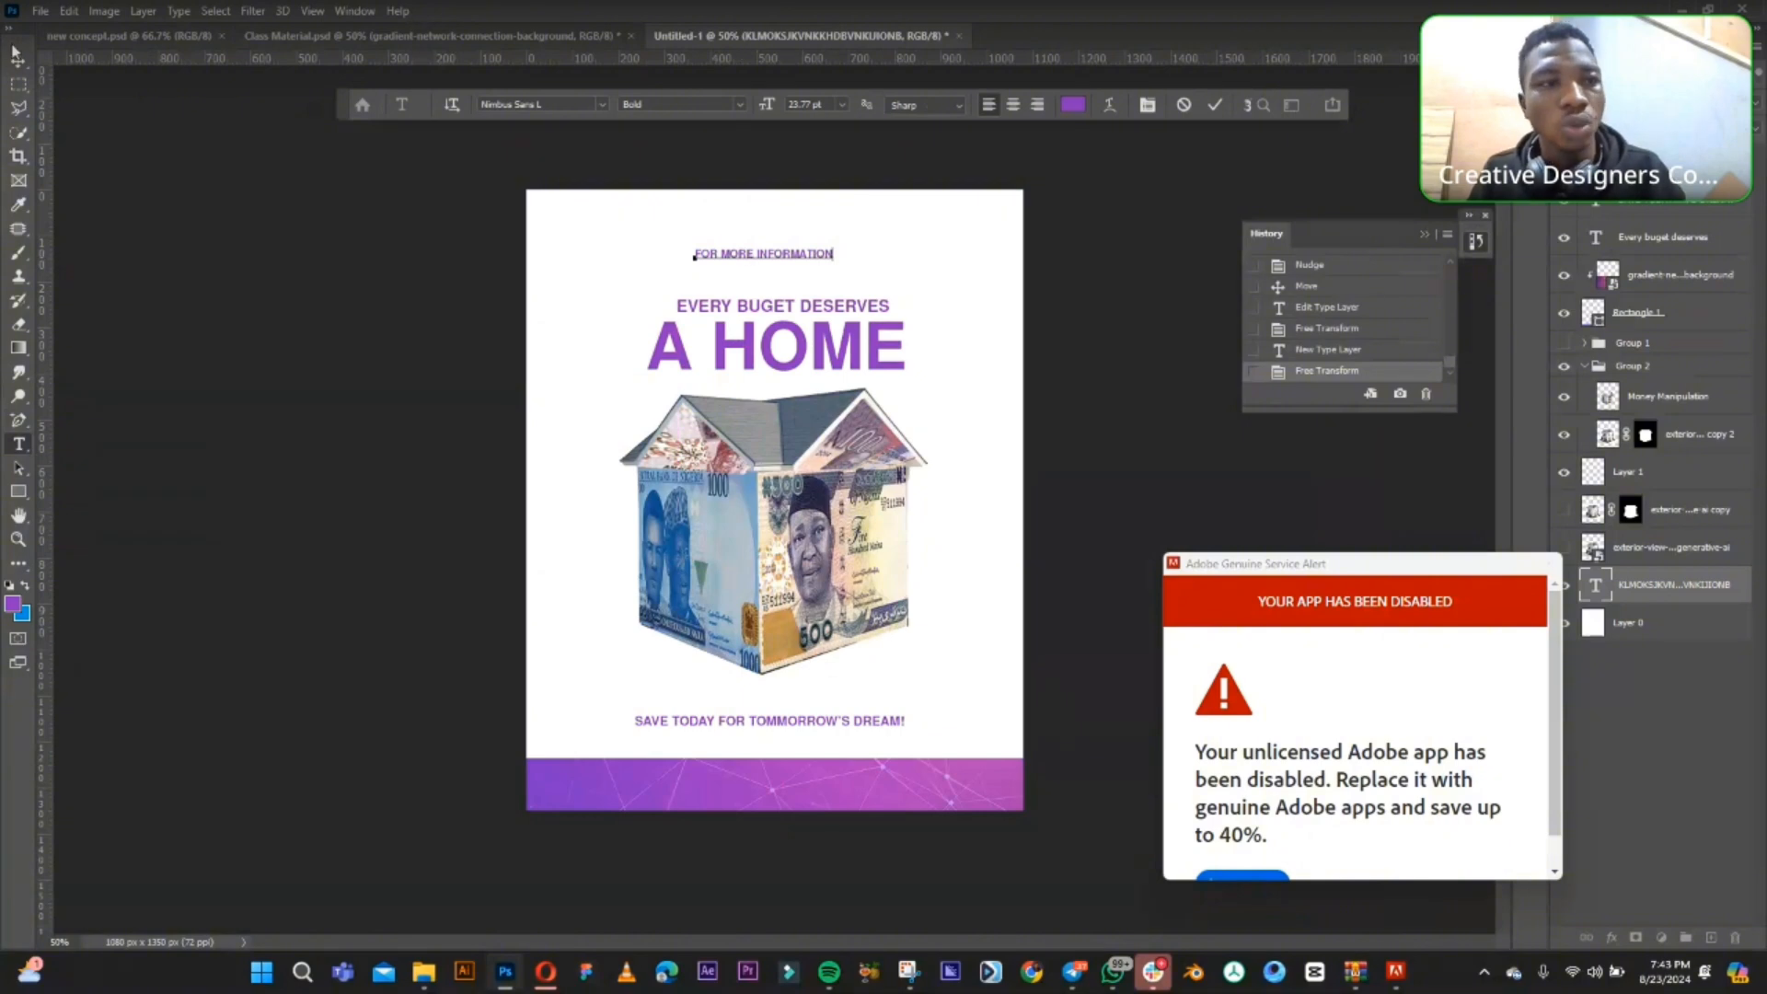
type("N")
left_click(18, 60)
- Move "FOR MORE INFORMATION" to just below the house and enlarge it to about 116%
left_click_drag(797, 254, 913, 683)
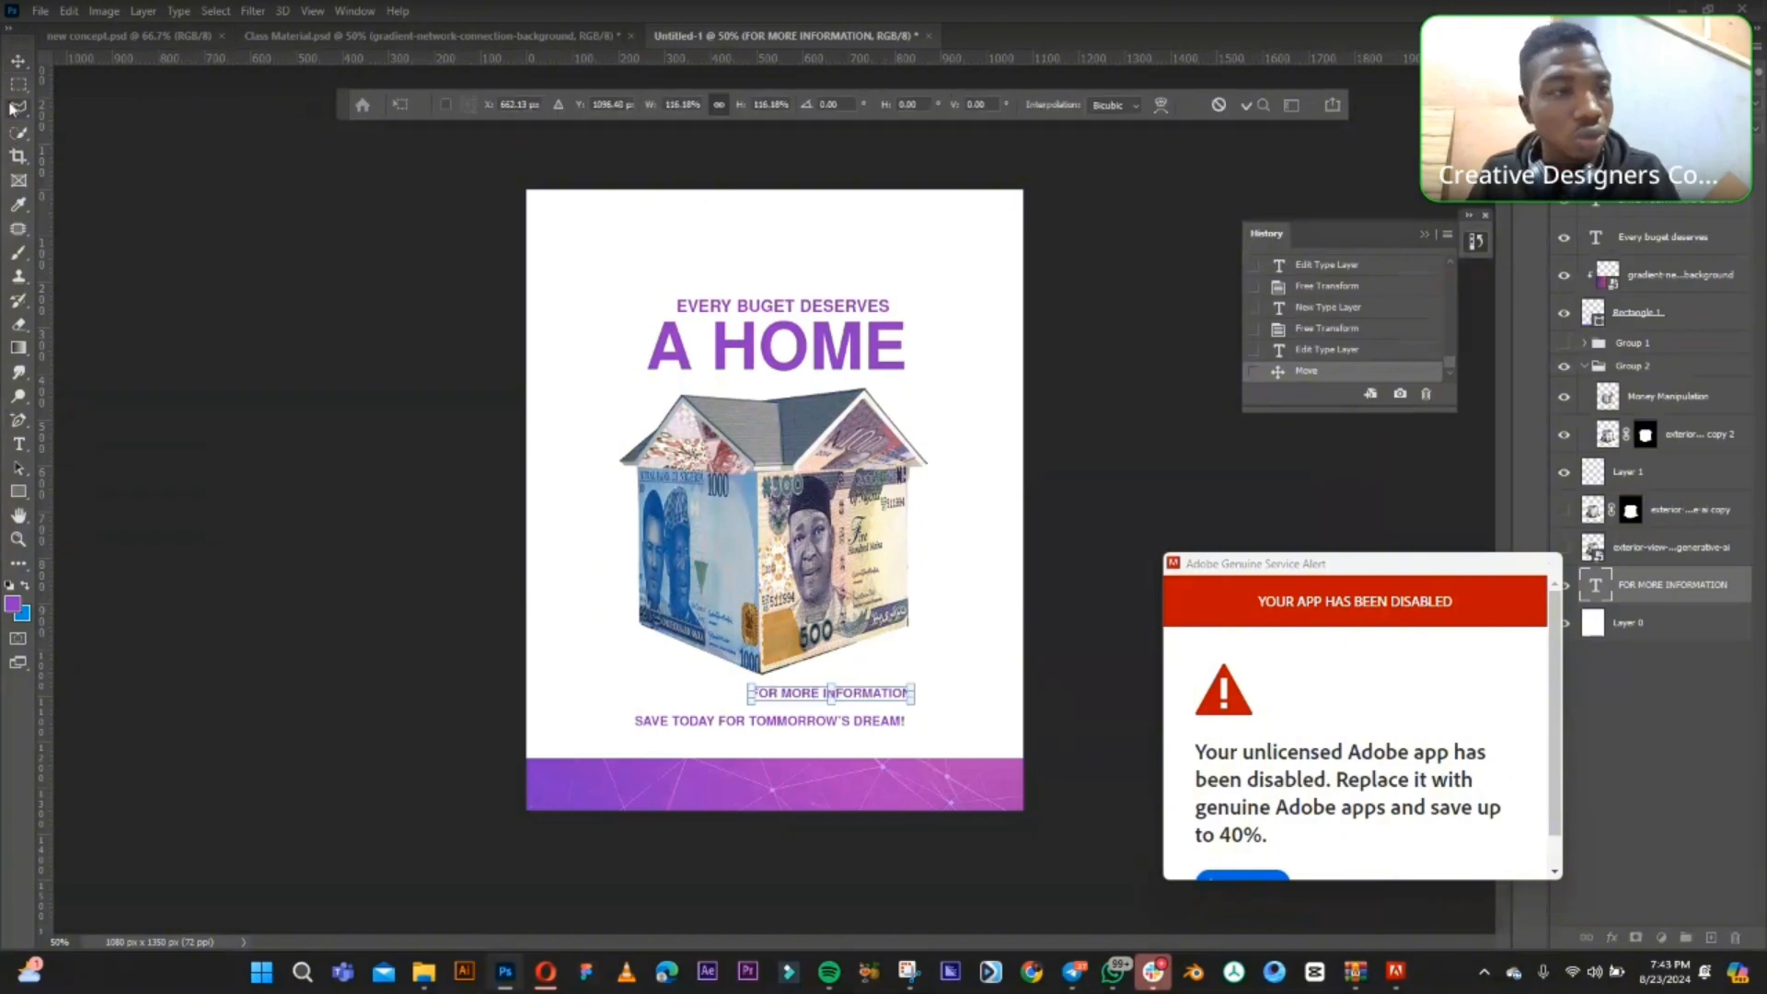
key("Return")
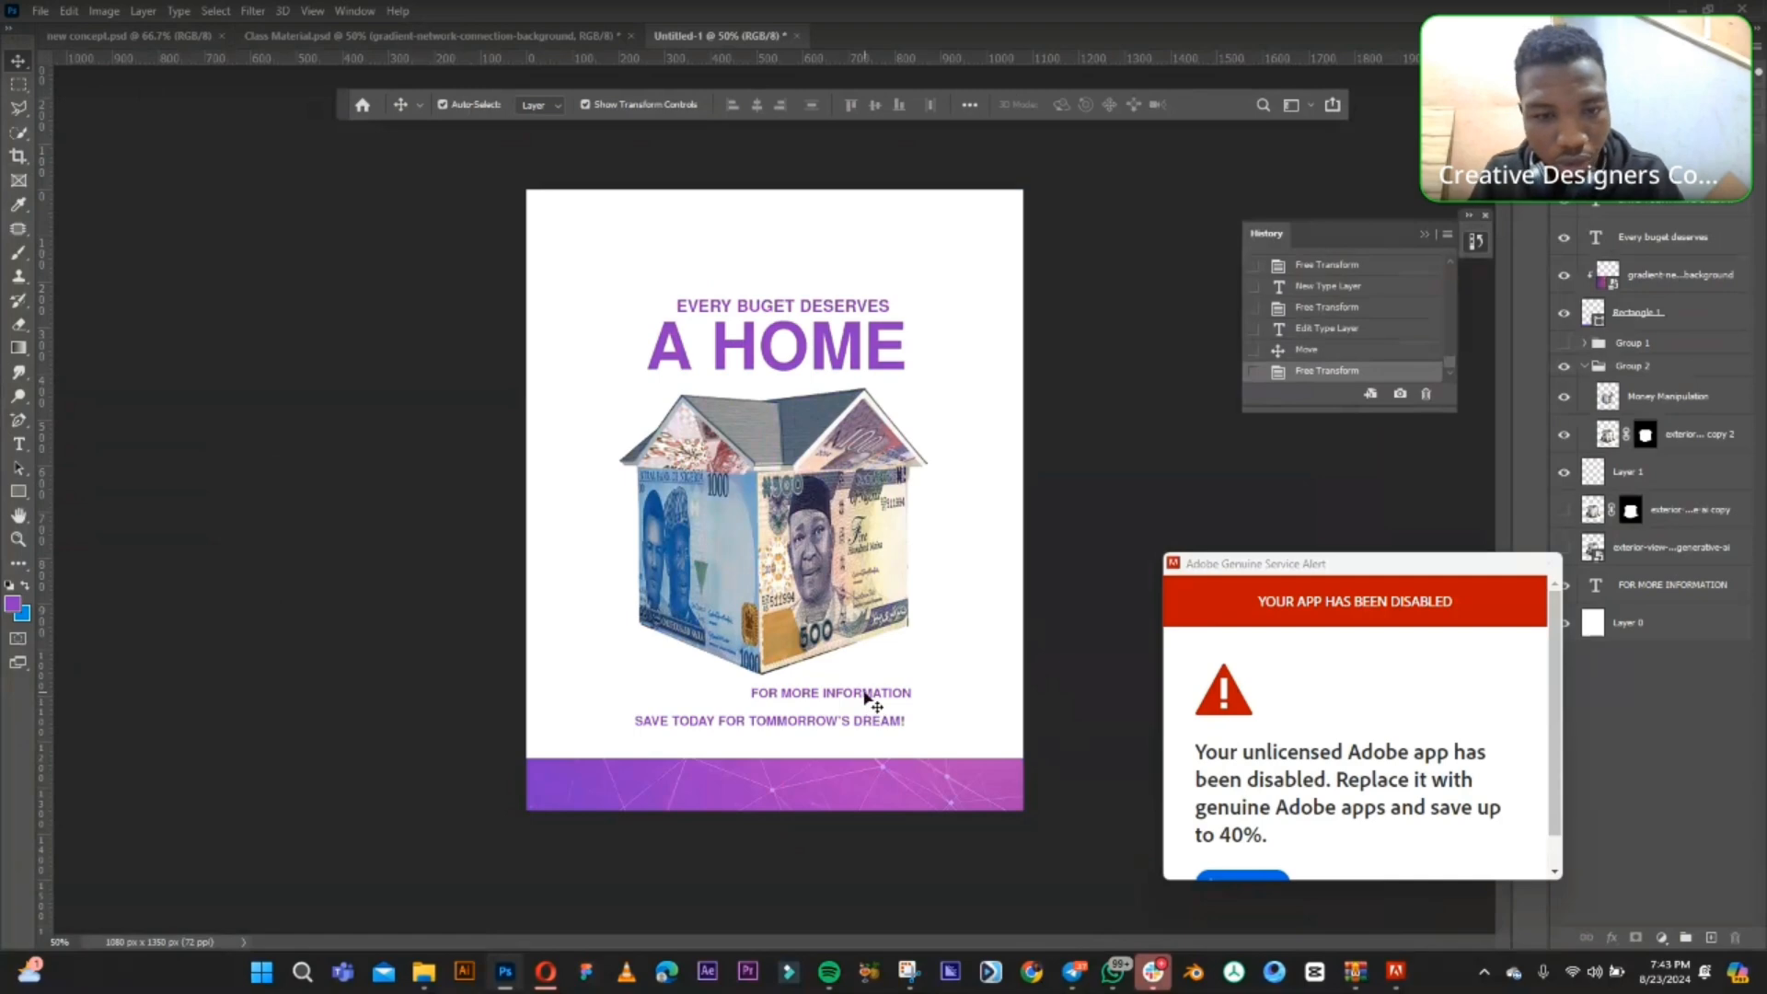
left_click_drag(868, 699, 865, 701)
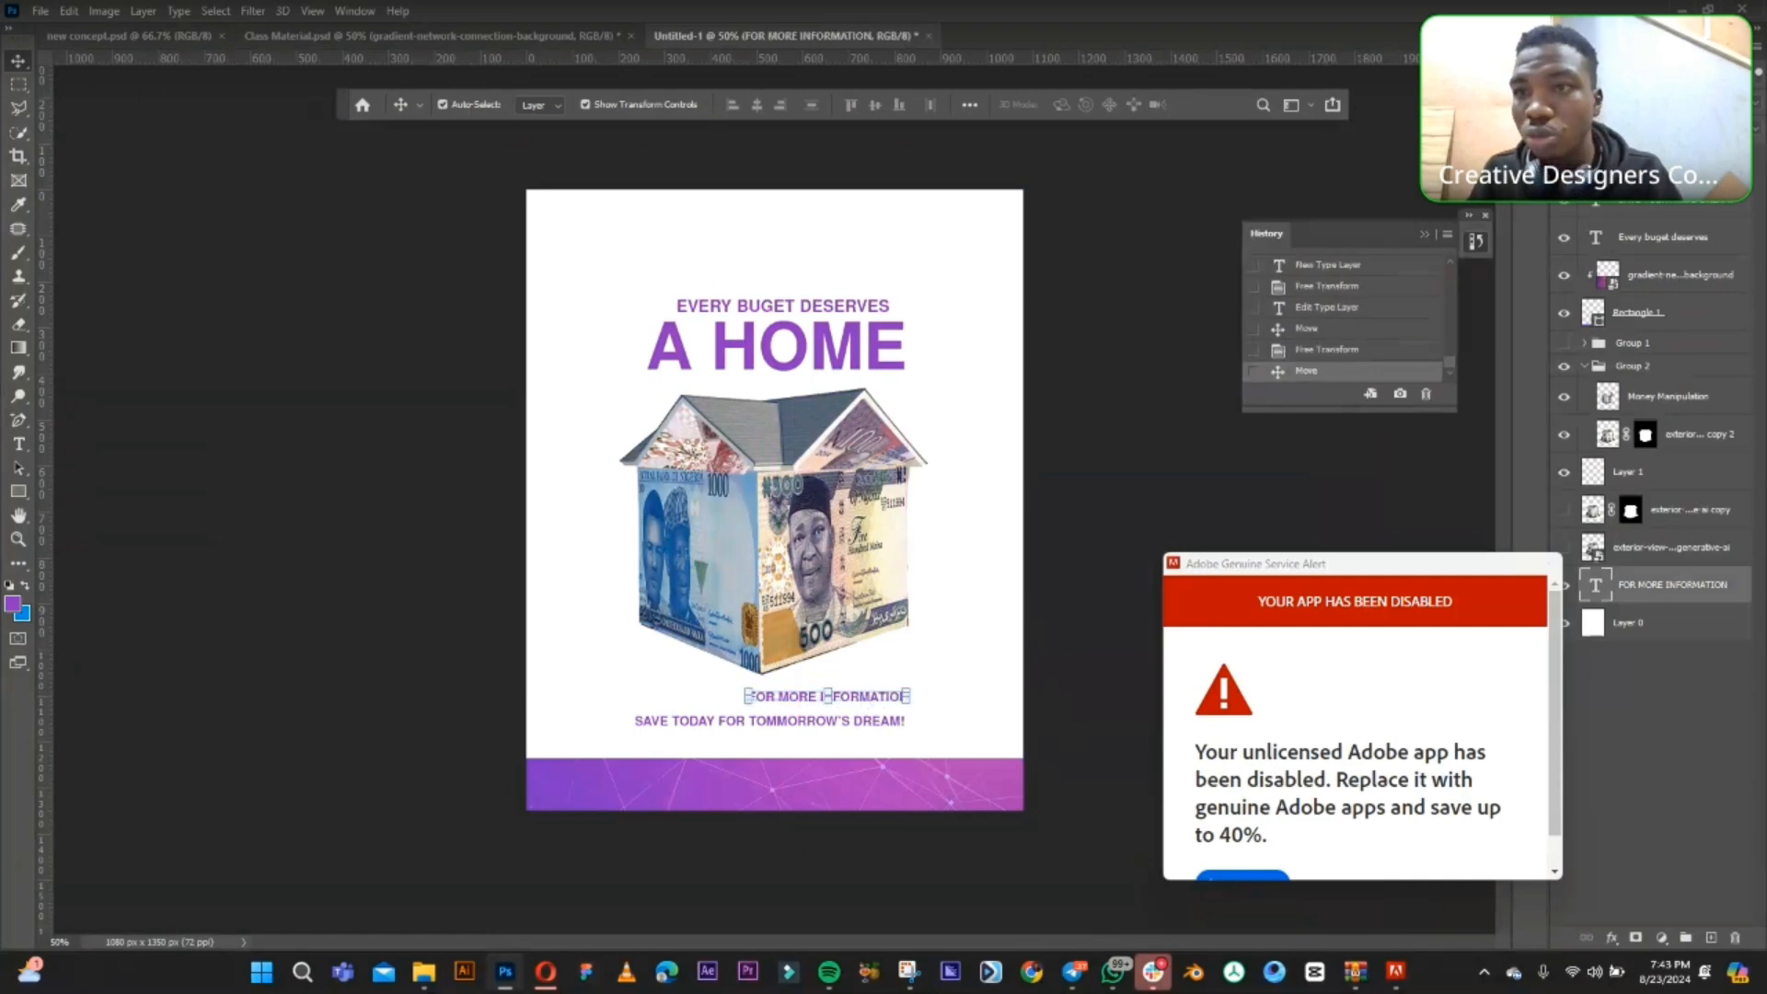
- Change the text colour of "FOR MORE INFORMATION" to white (ffffff)
left_click(1668, 47)
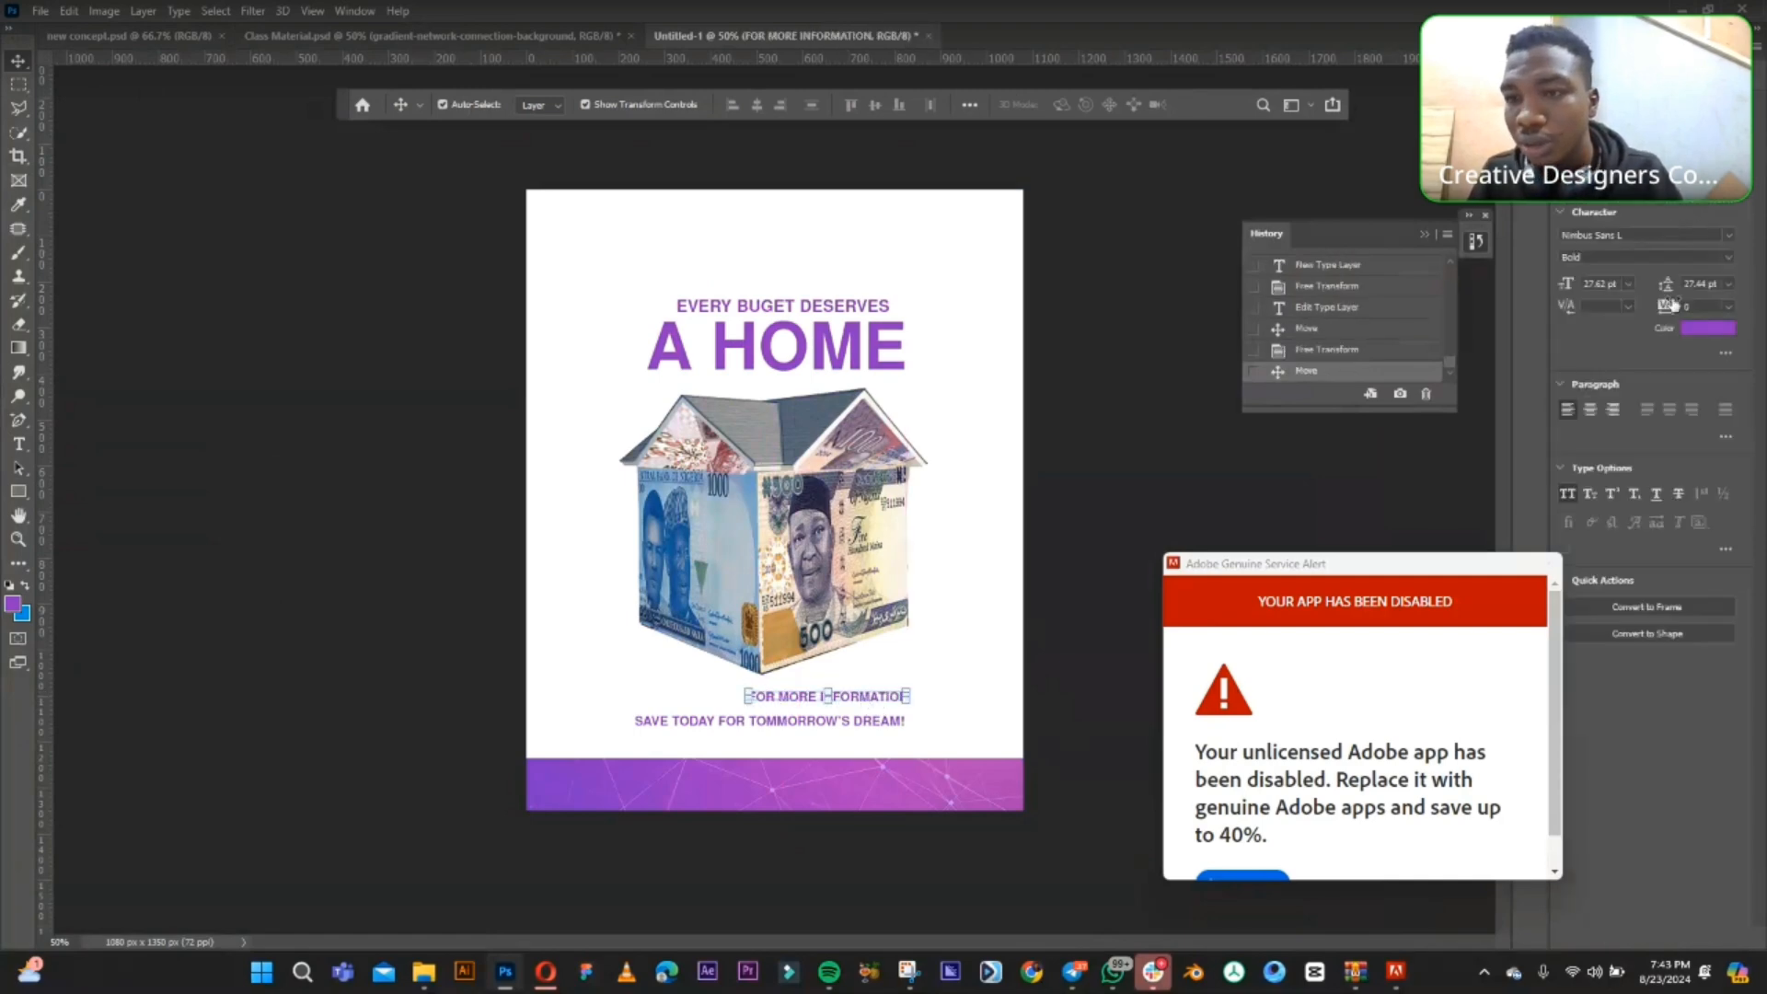
left_click(1700, 330)
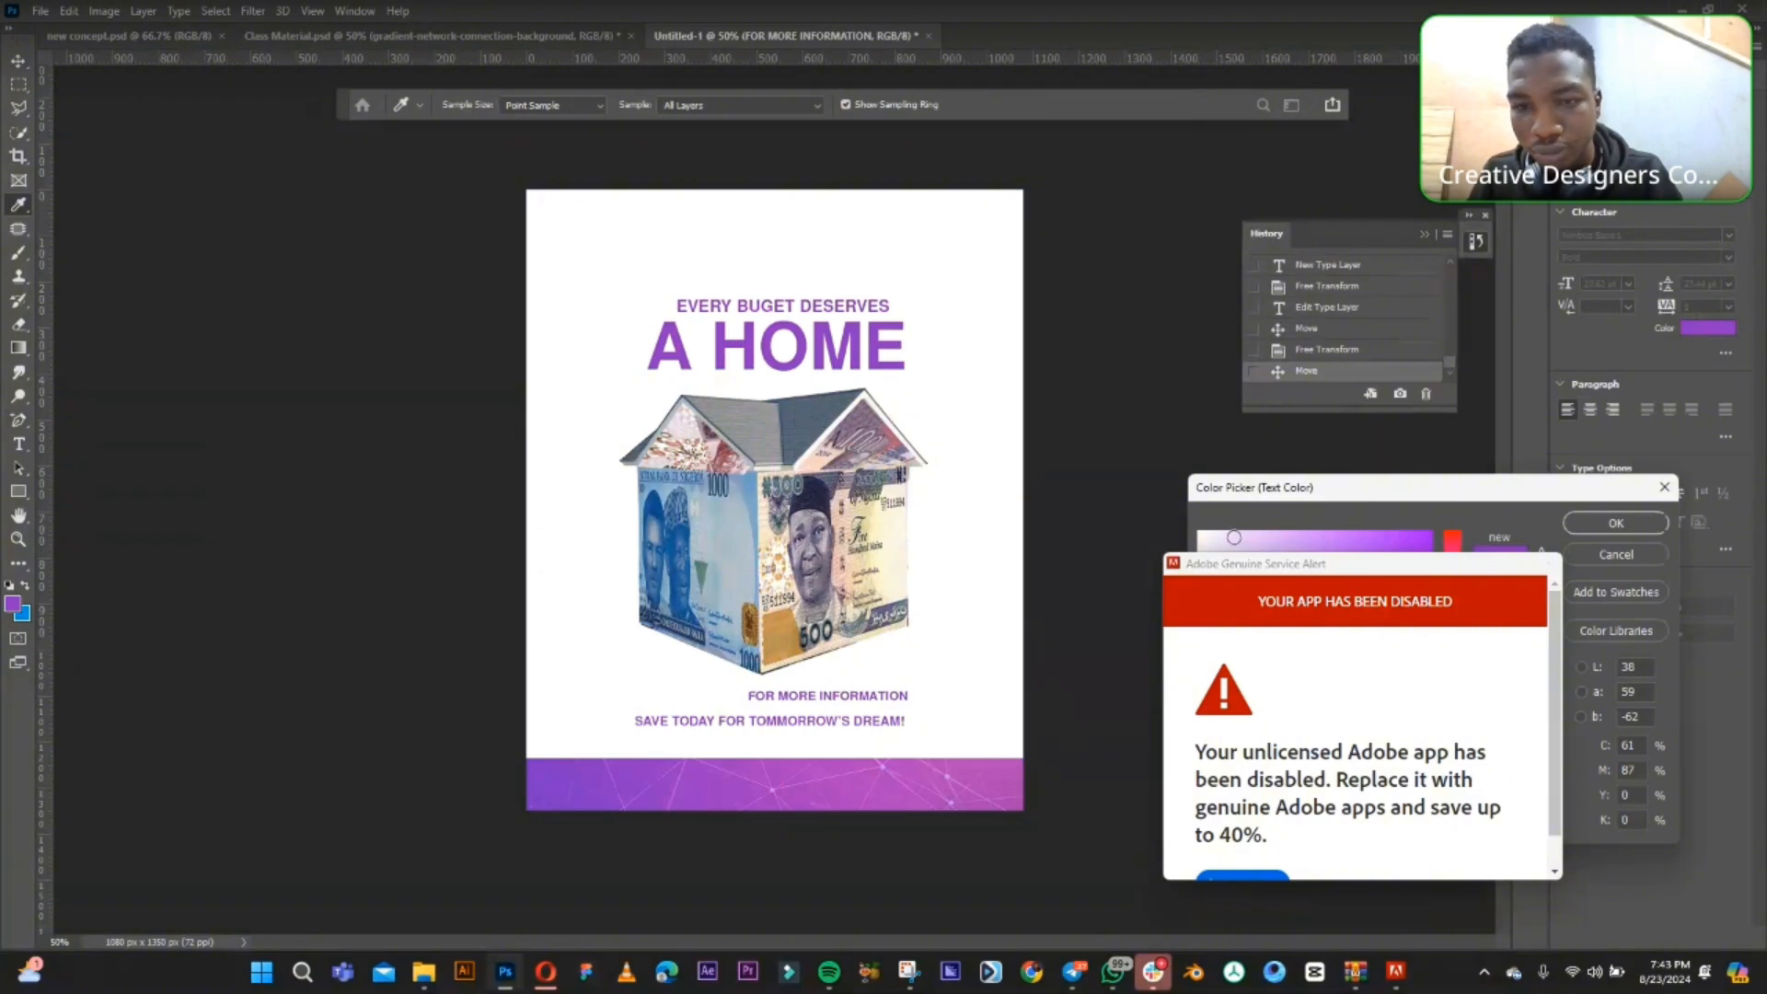
left_click(1252, 549)
left_click_drag(1244, 571, 1527, 926)
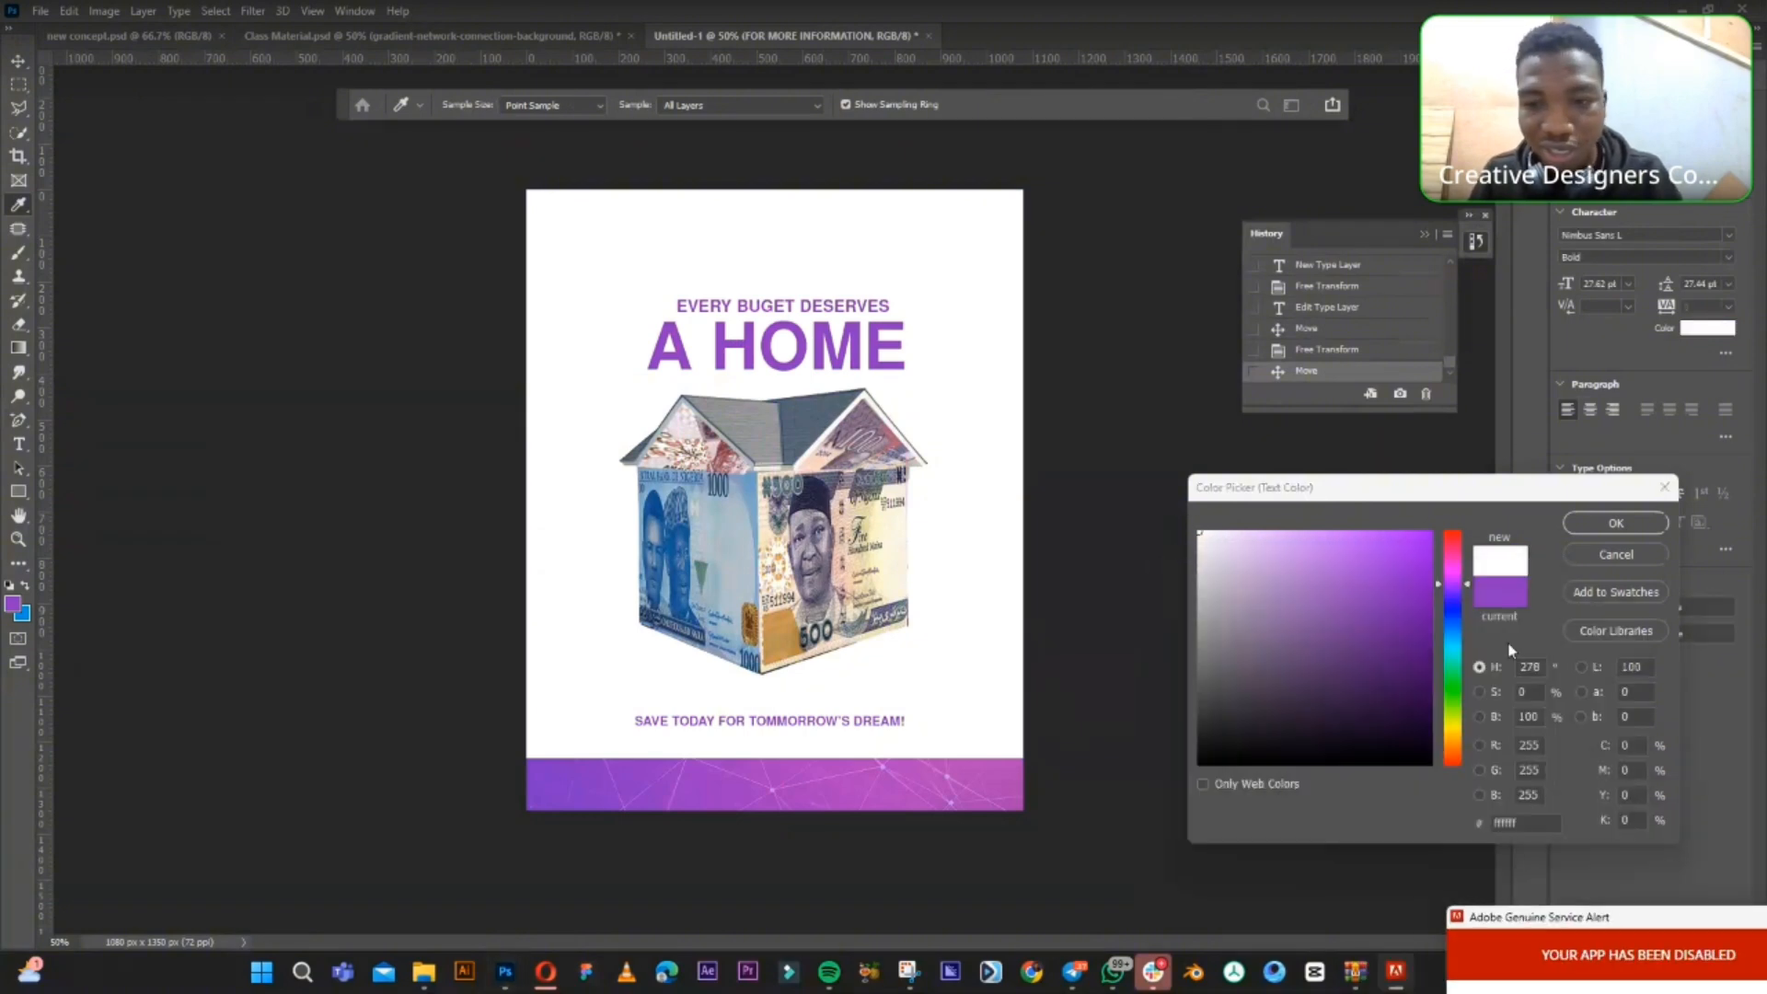
left_click(1609, 535)
left_click(1607, 532)
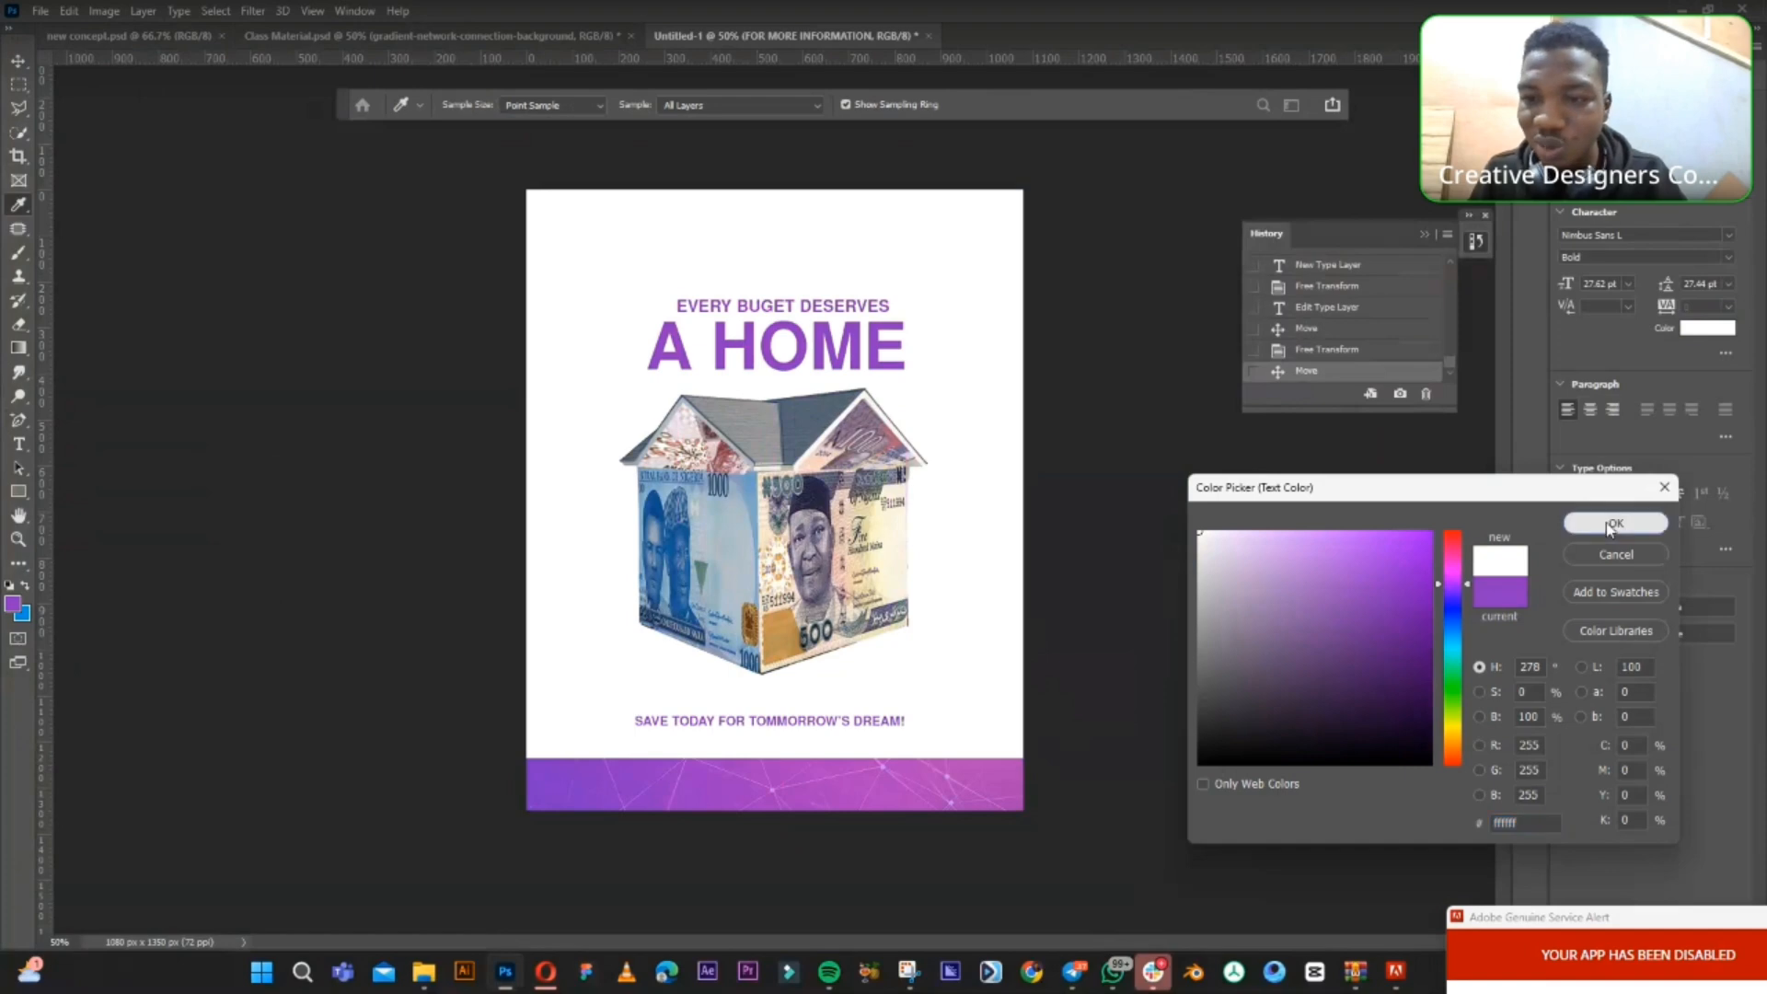
- Turn off Auto-Select, move "FOR MORE INFORMATION" down to the purple band and bring its layer to the top of the stack
left_click(456, 103)
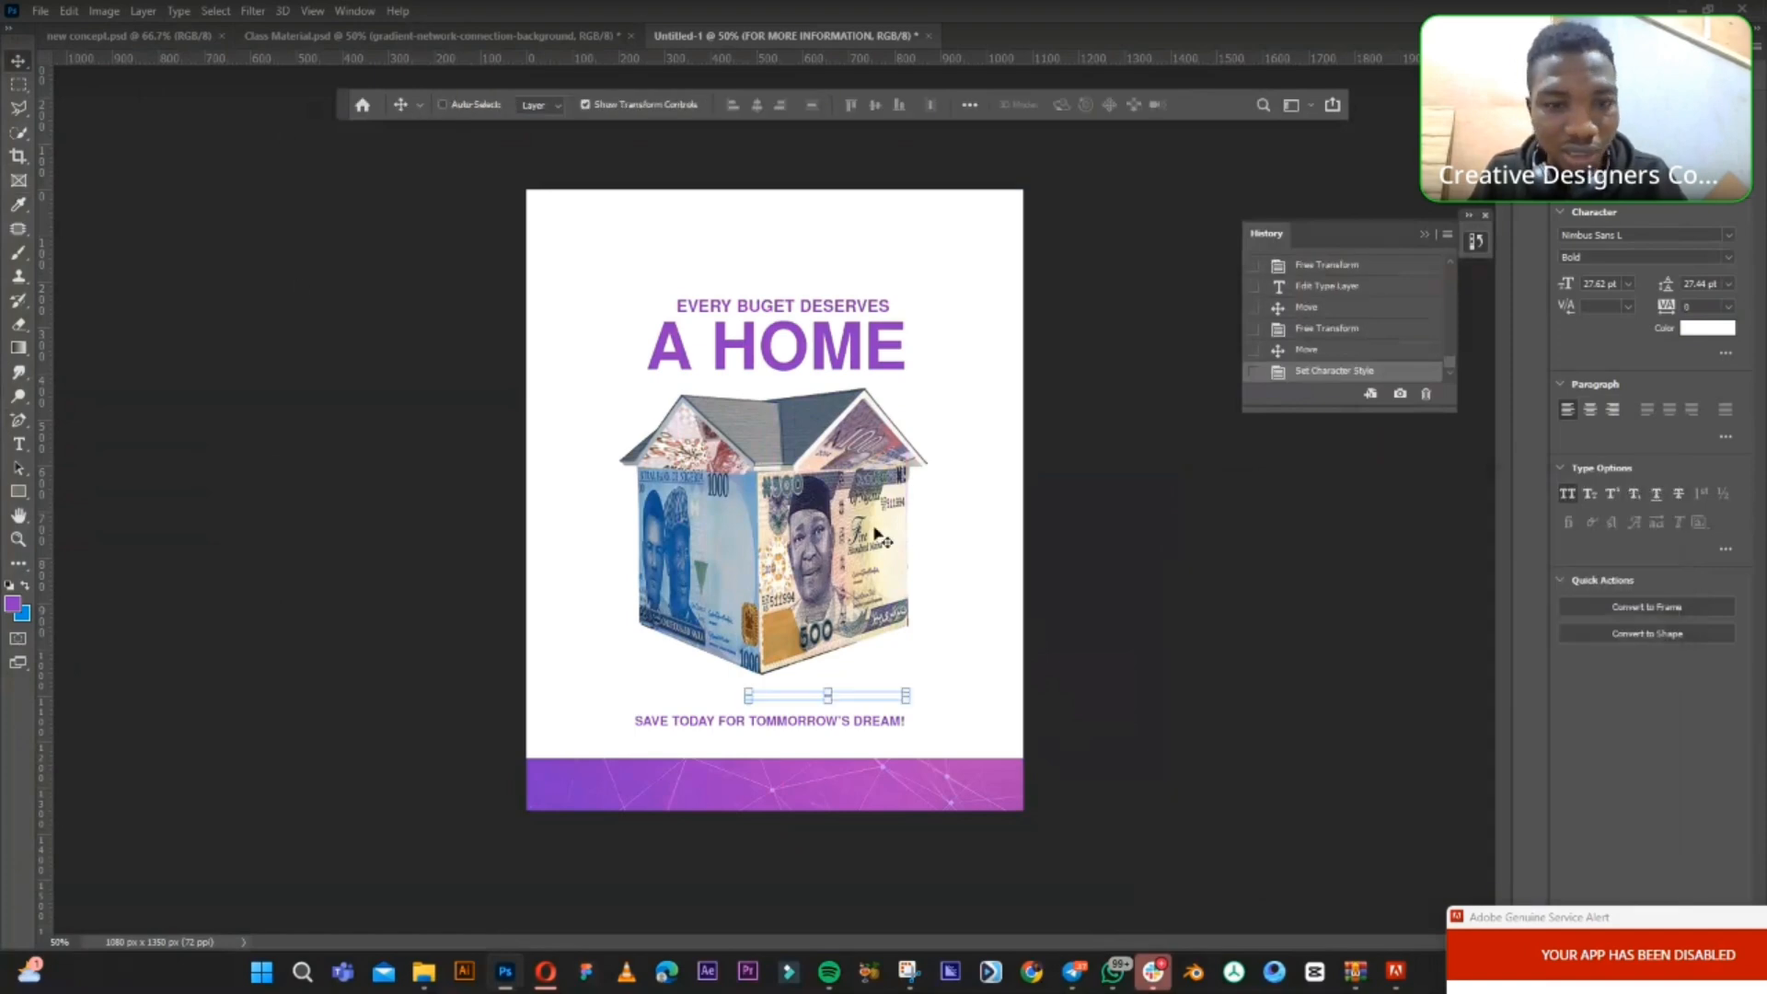
left_click_drag(893, 654, 781, 759)
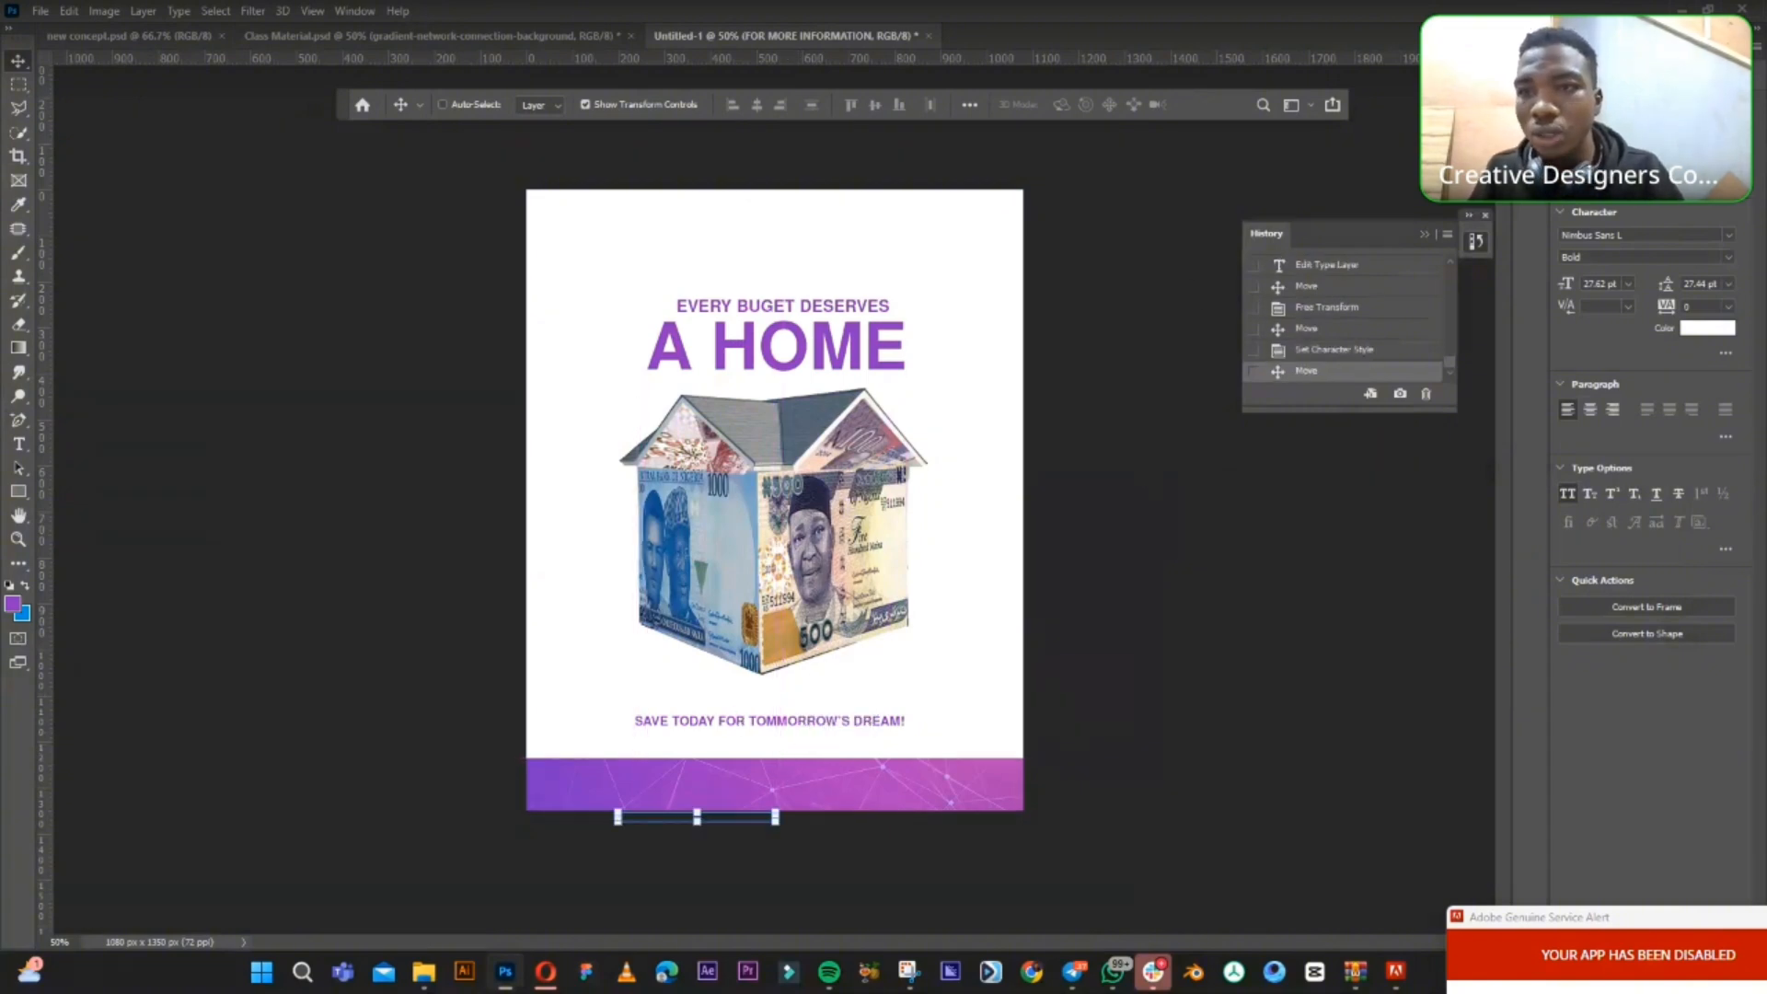
left_click(1601, 46)
left_click_drag(1631, 597, 1638, 472)
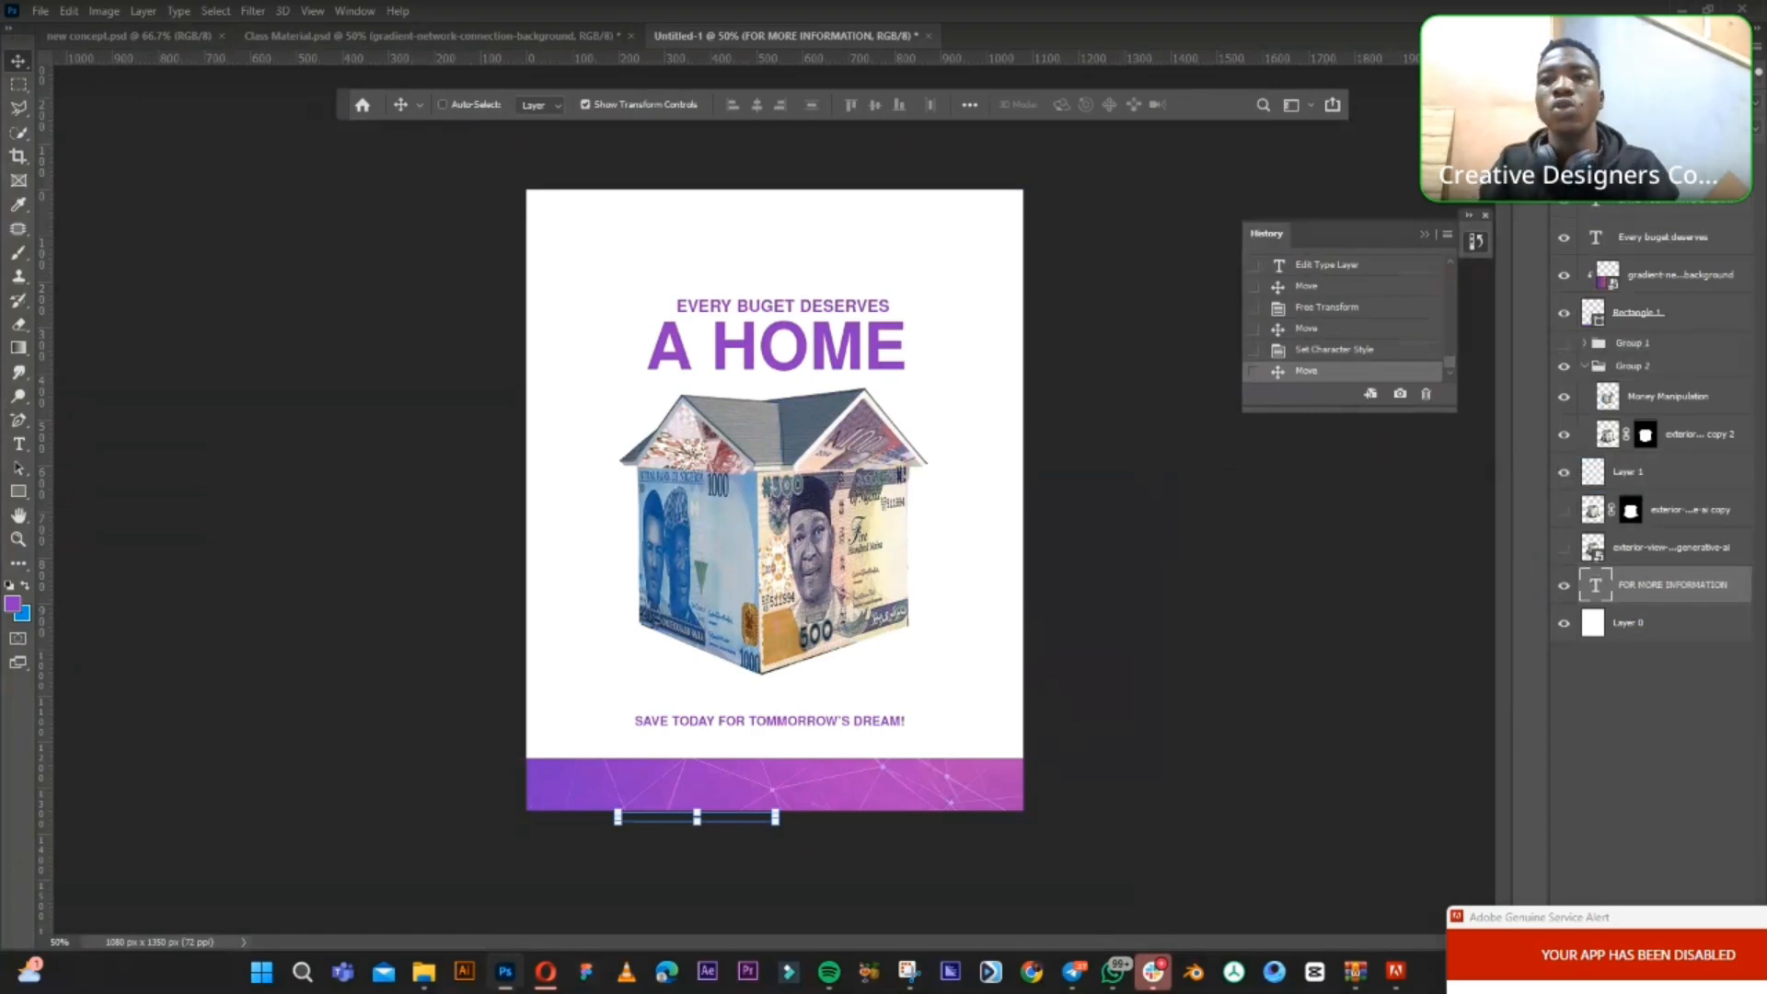
left_click_drag(1639, 195, 1638, 186)
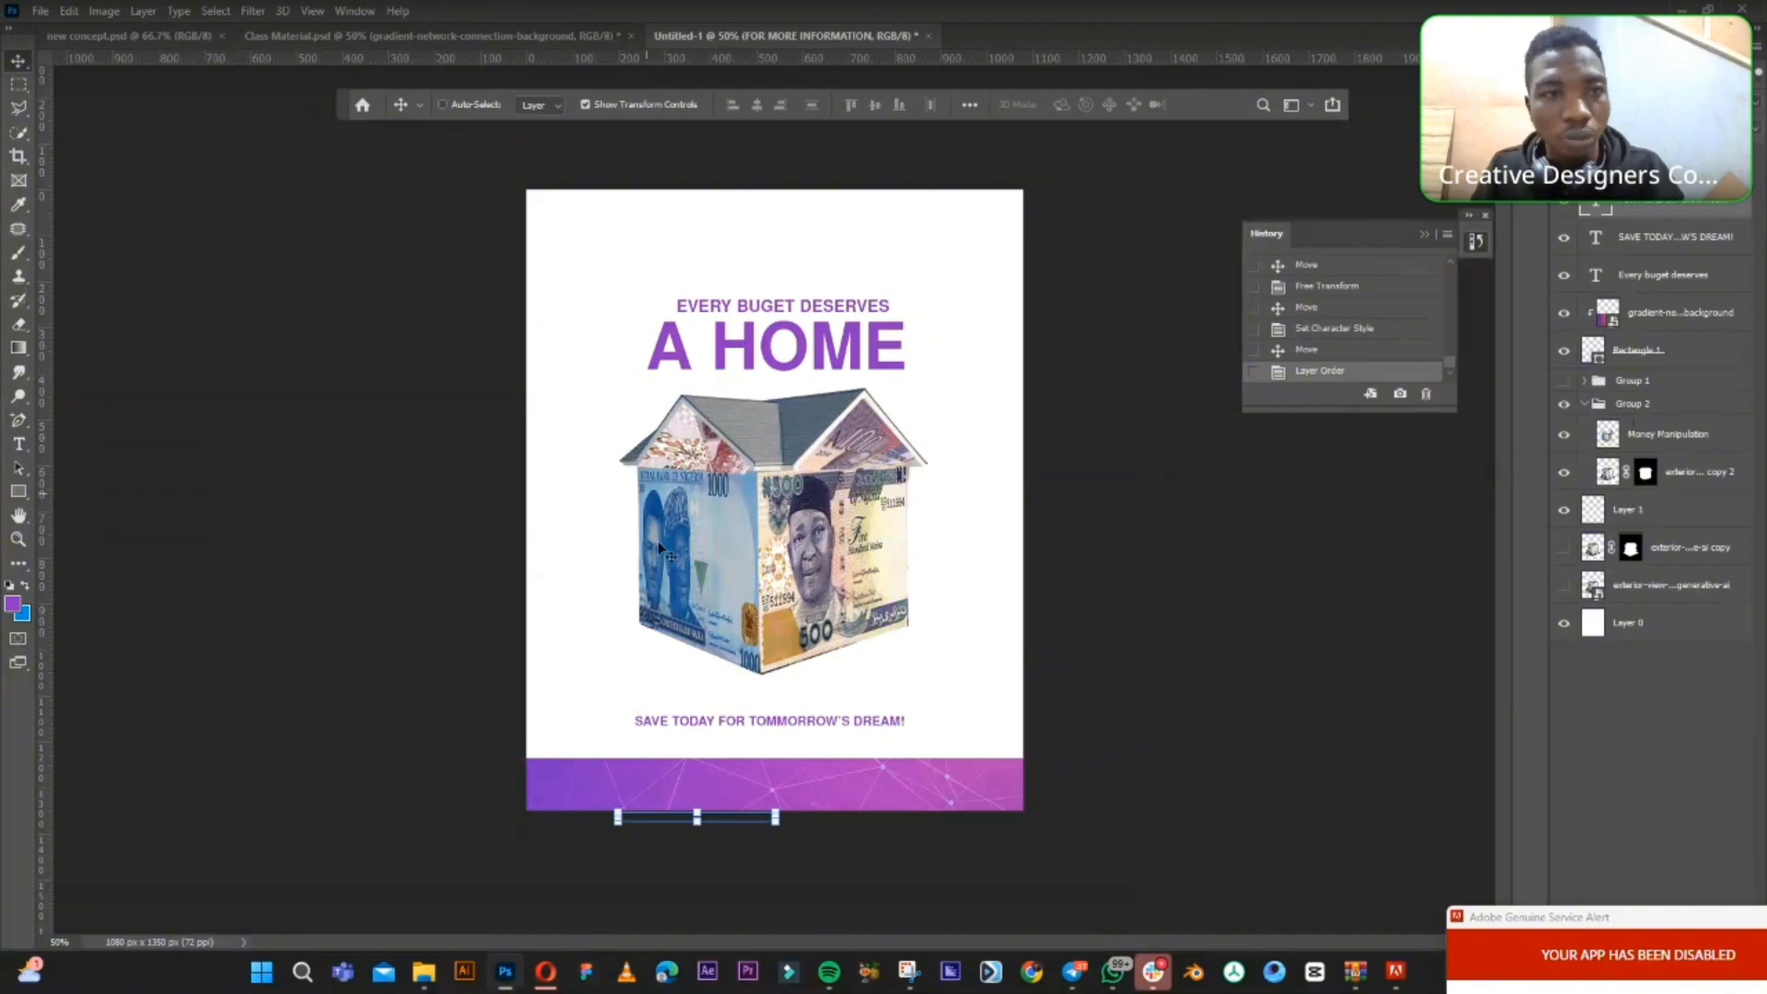
- Place "FOR MORE INFORMATION" near the left end of the purple band and scale it down to about 83%
left_click_drag(755, 789, 748, 747)
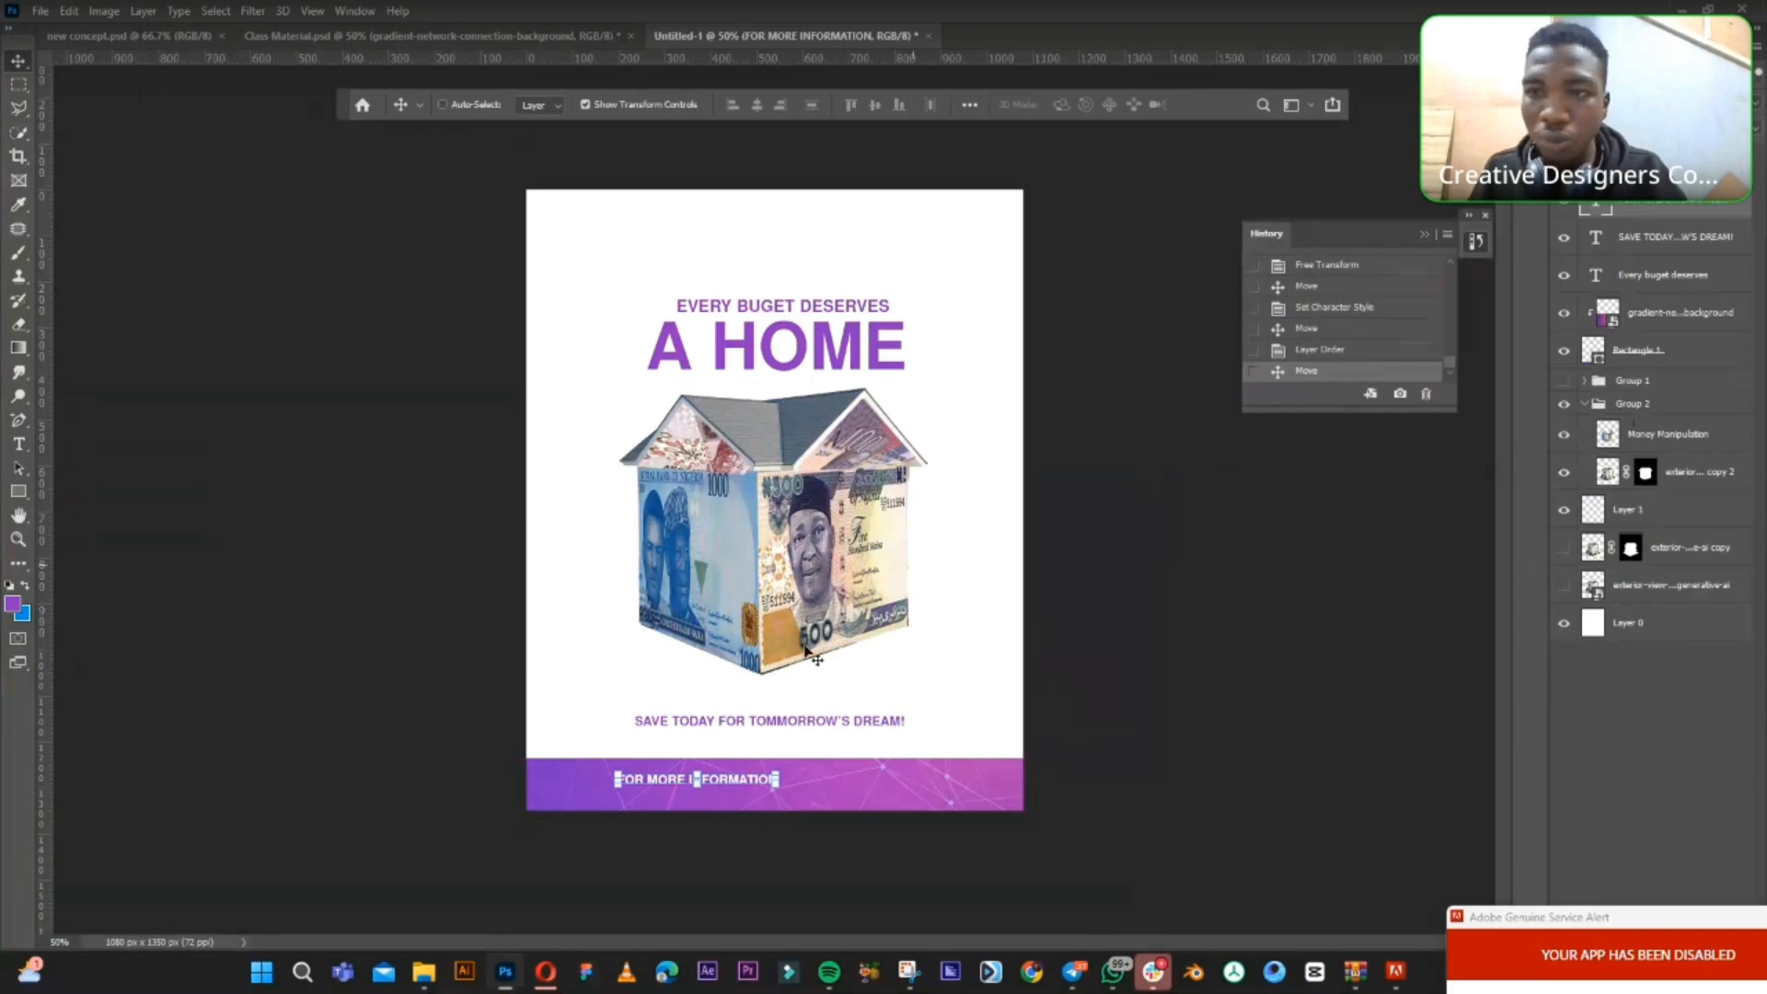
left_click_drag(727, 778, 689, 774)
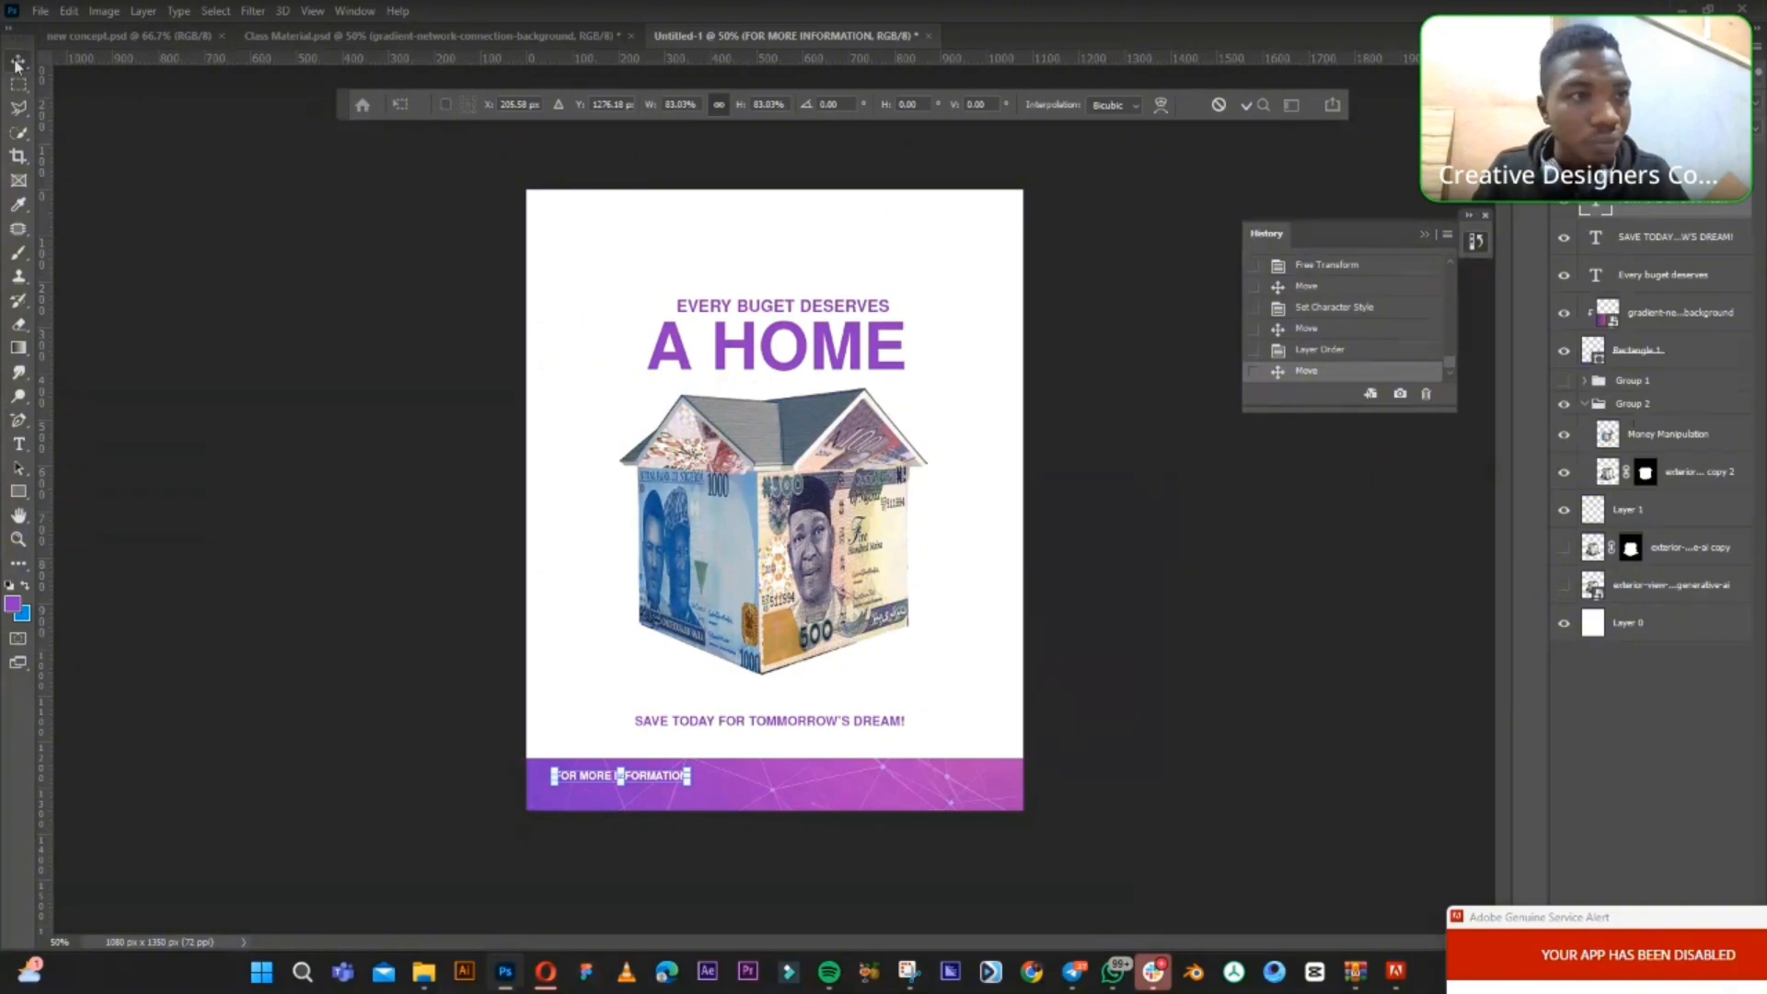
left_click(16, 61)
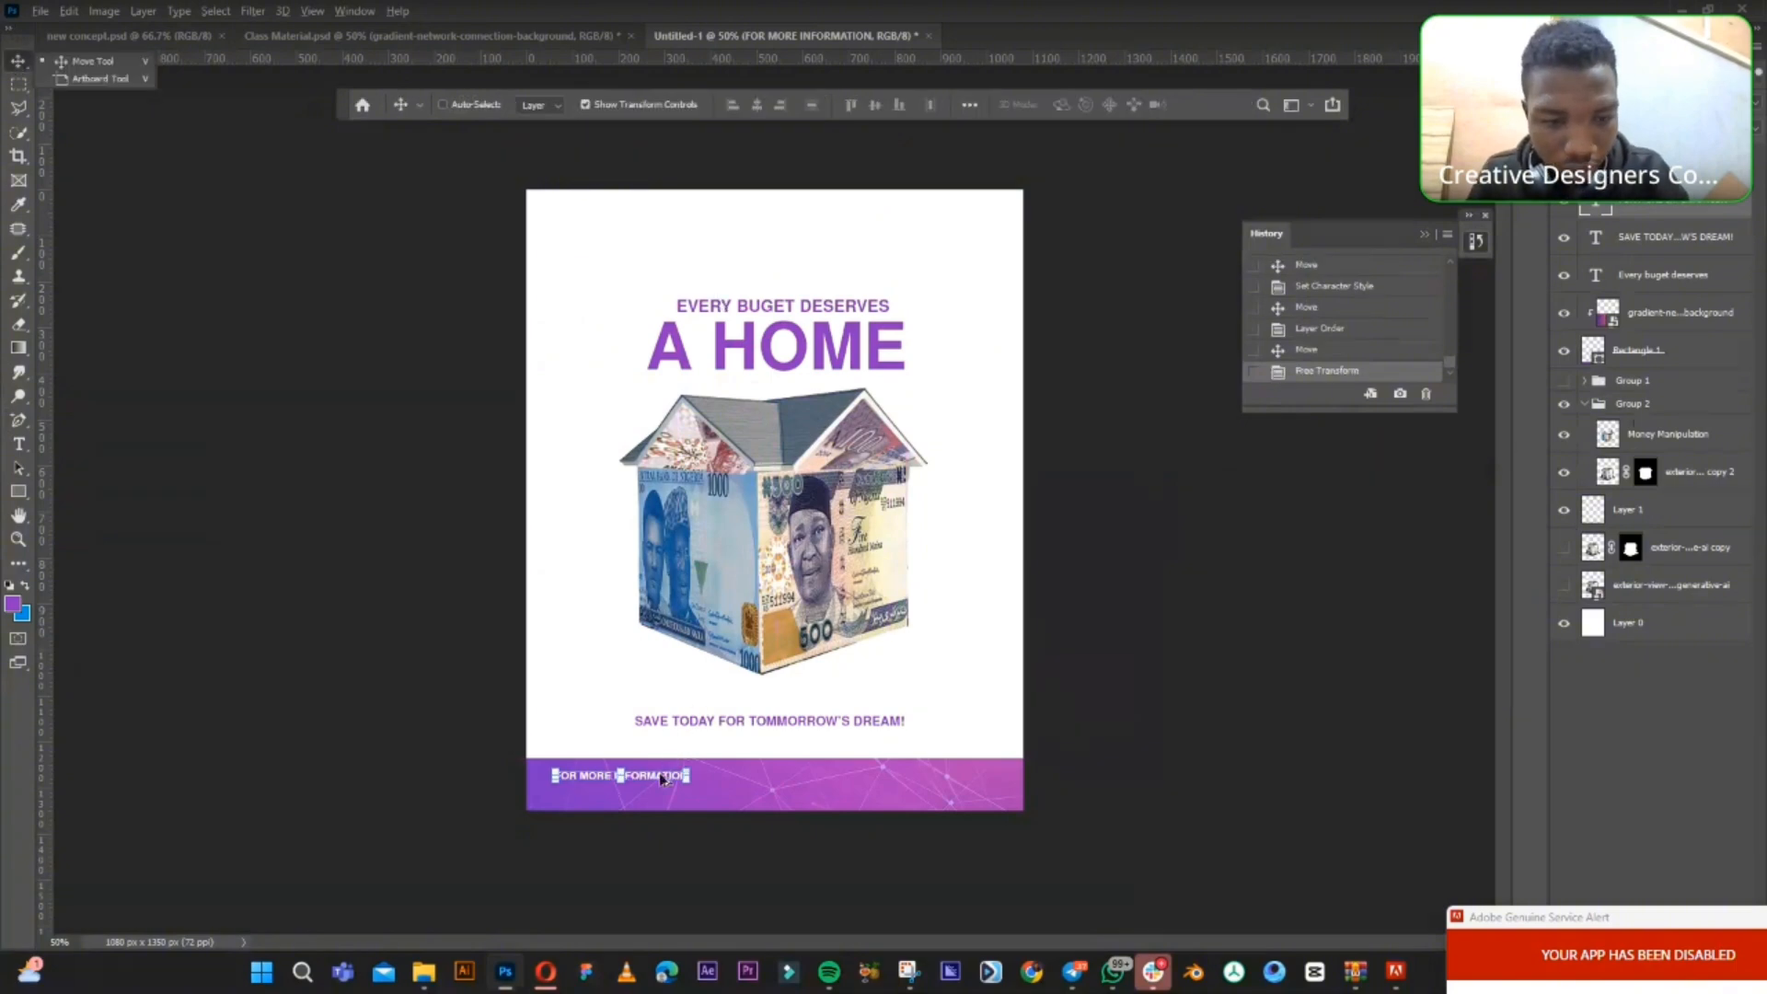
left_click_drag(665, 778, 664, 791)
left_click(18, 444)
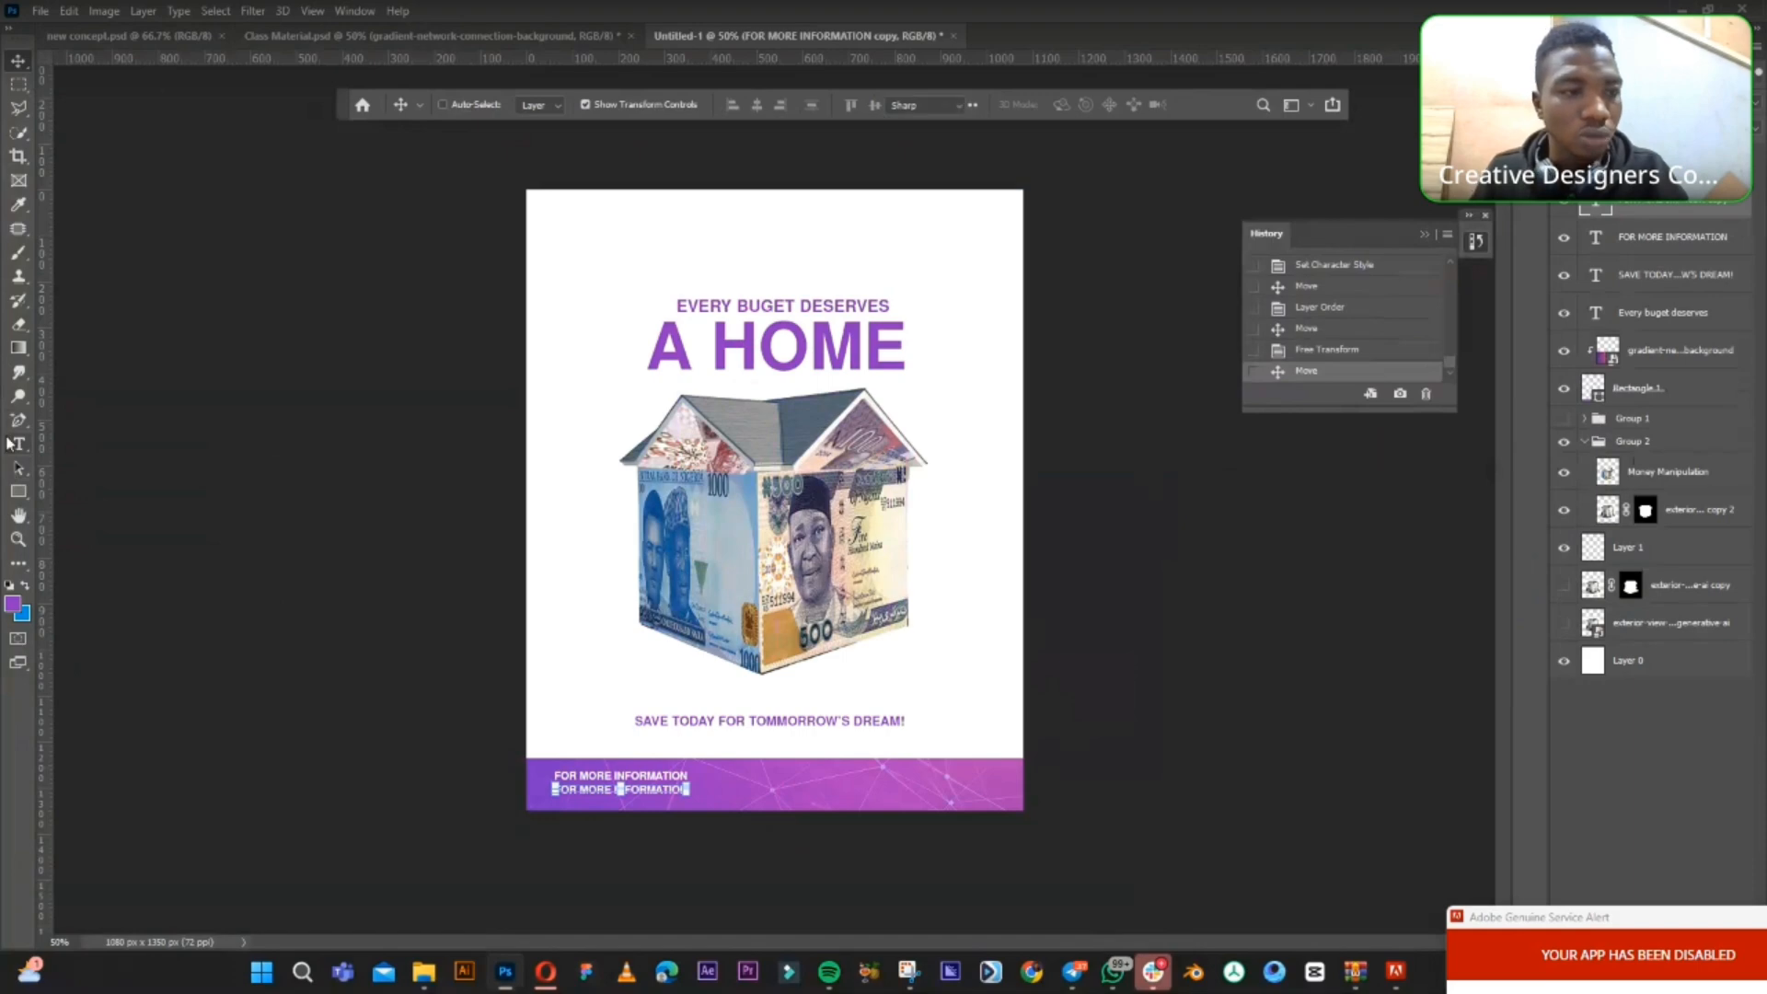
left_click(641, 787)
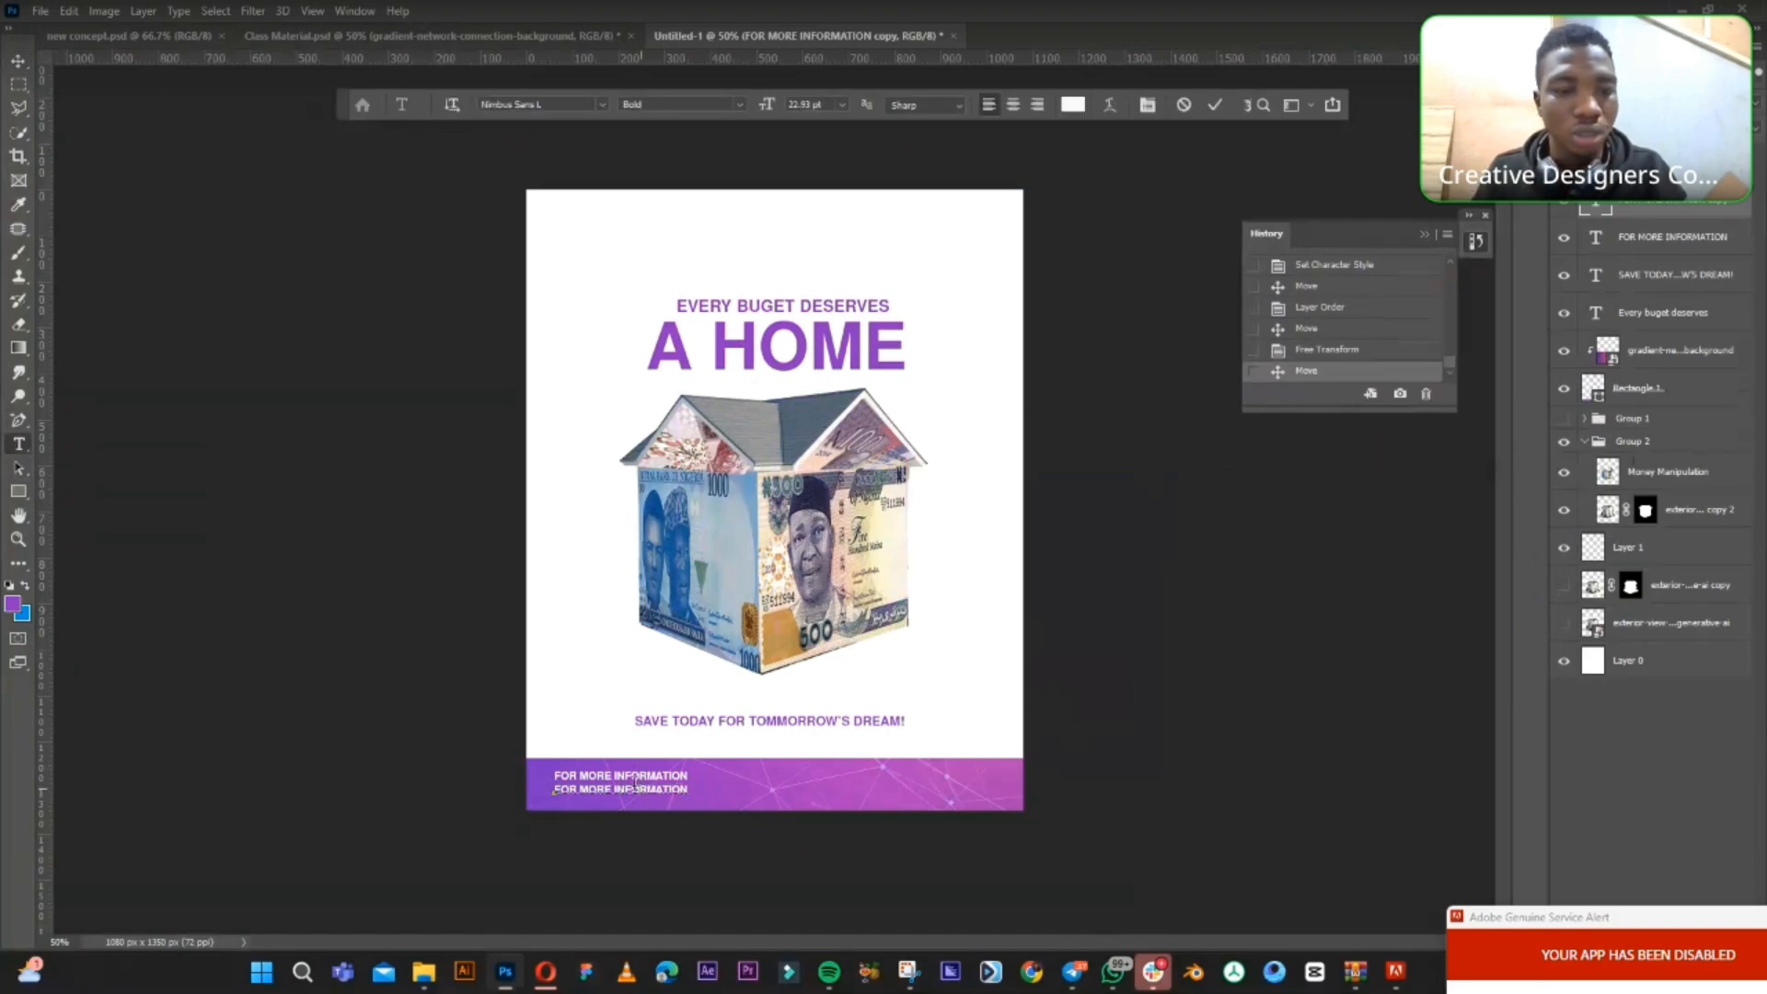
key("ctrl+a")
key("BackSpace")
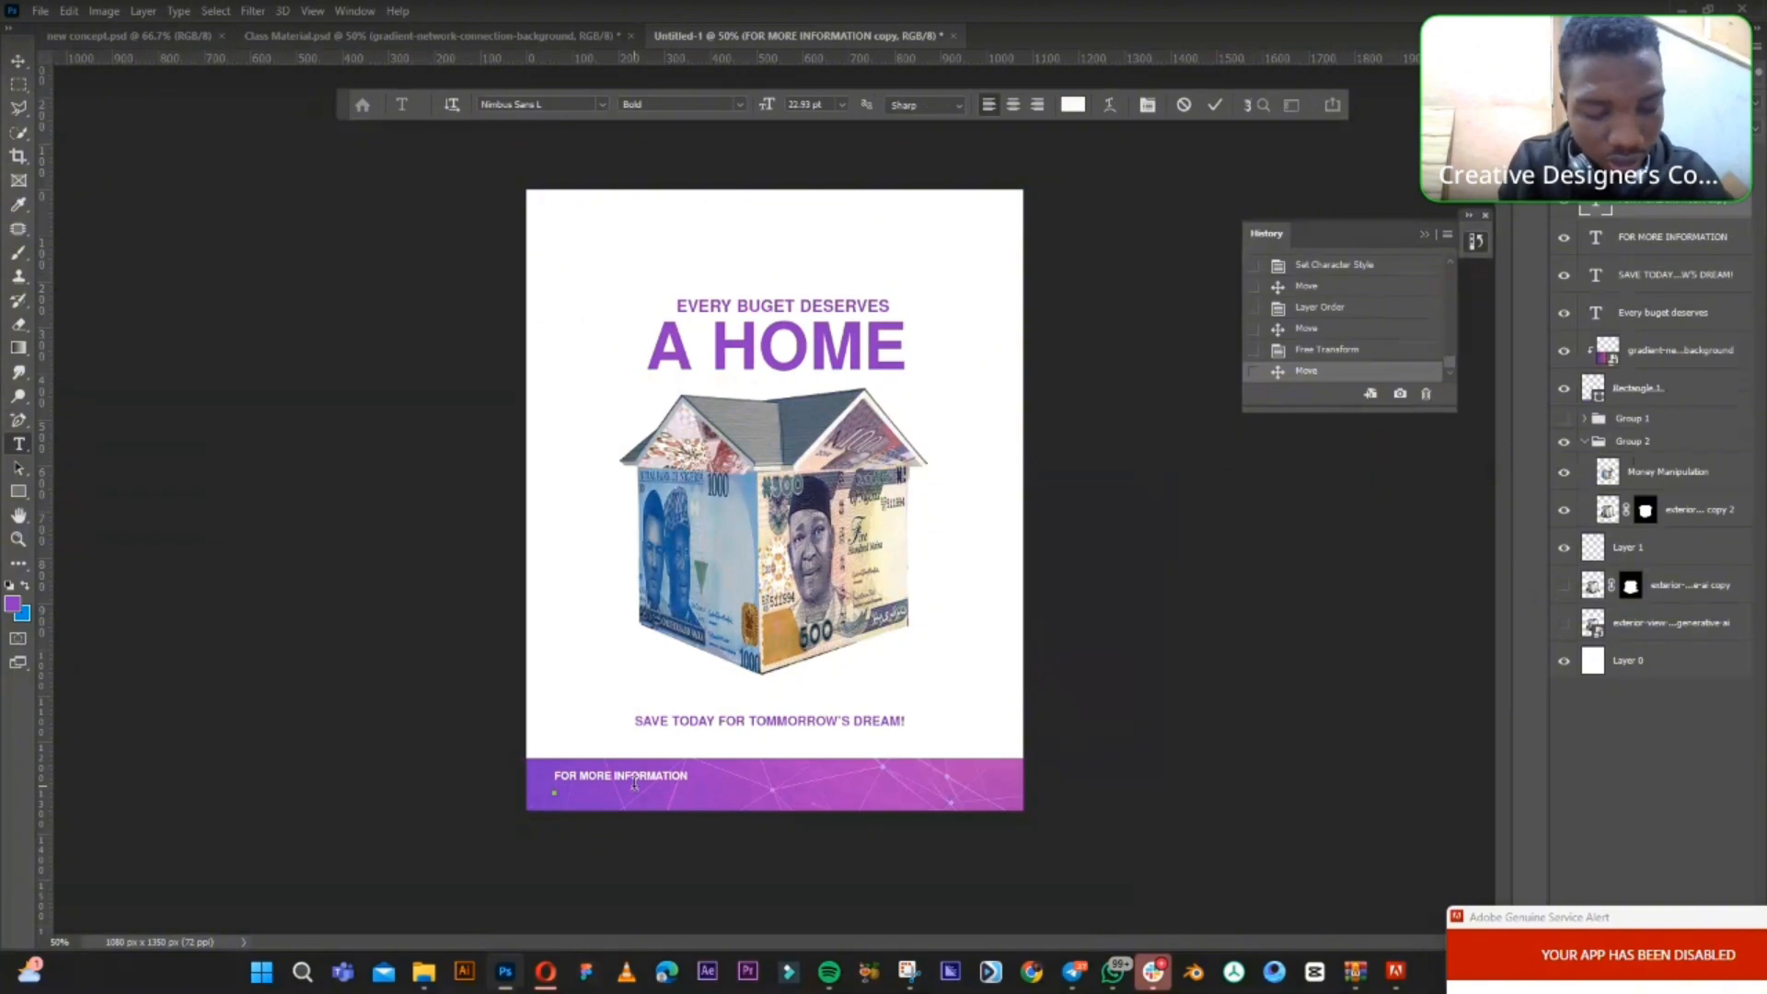
type("VISIT: WWW. LAND")
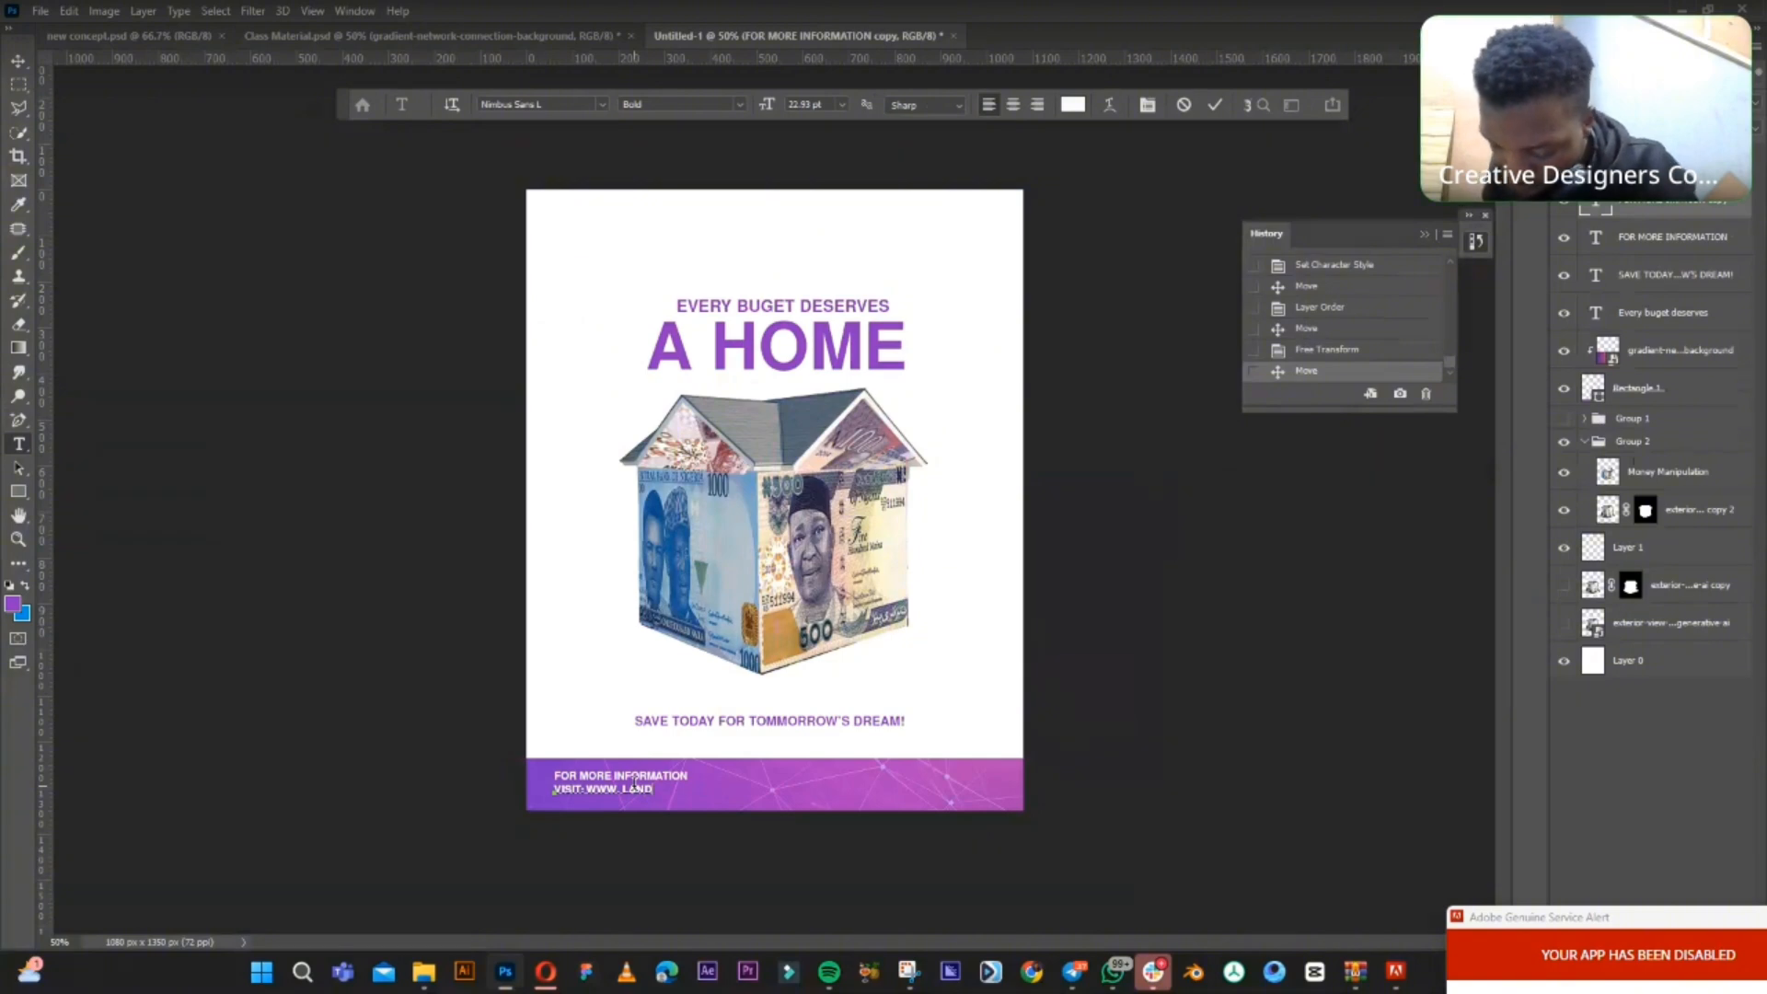
type("MAR")
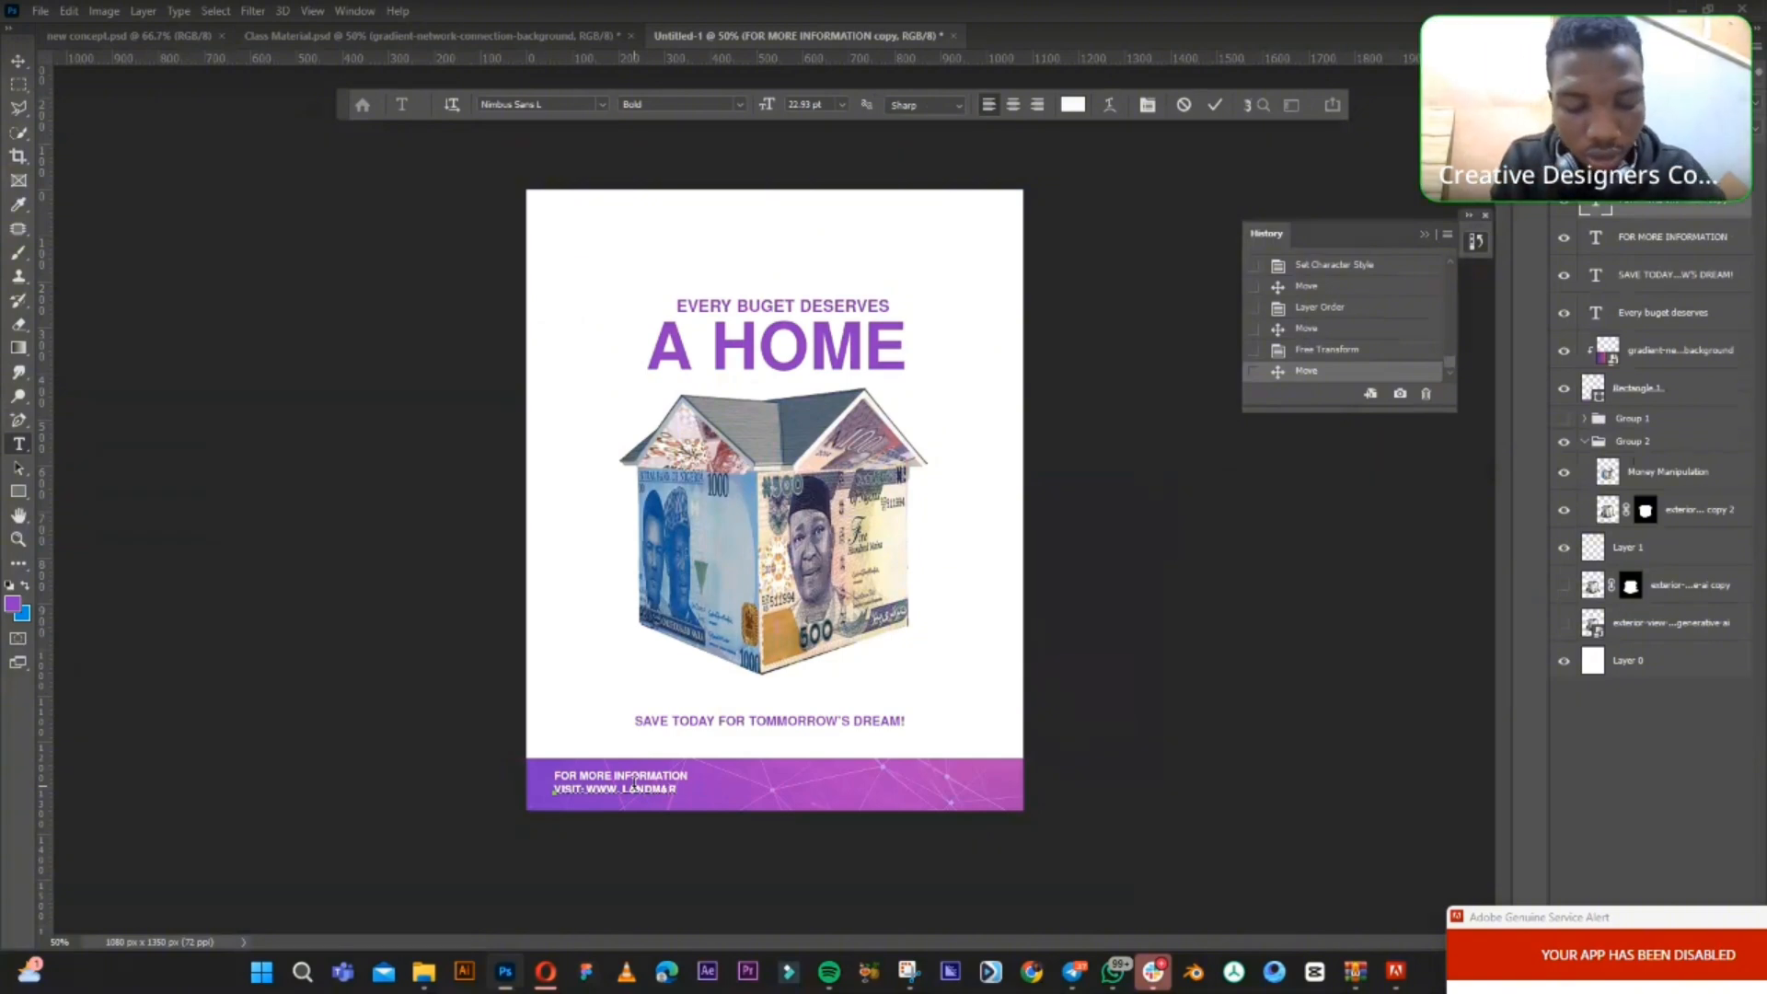
type("KSAVING")
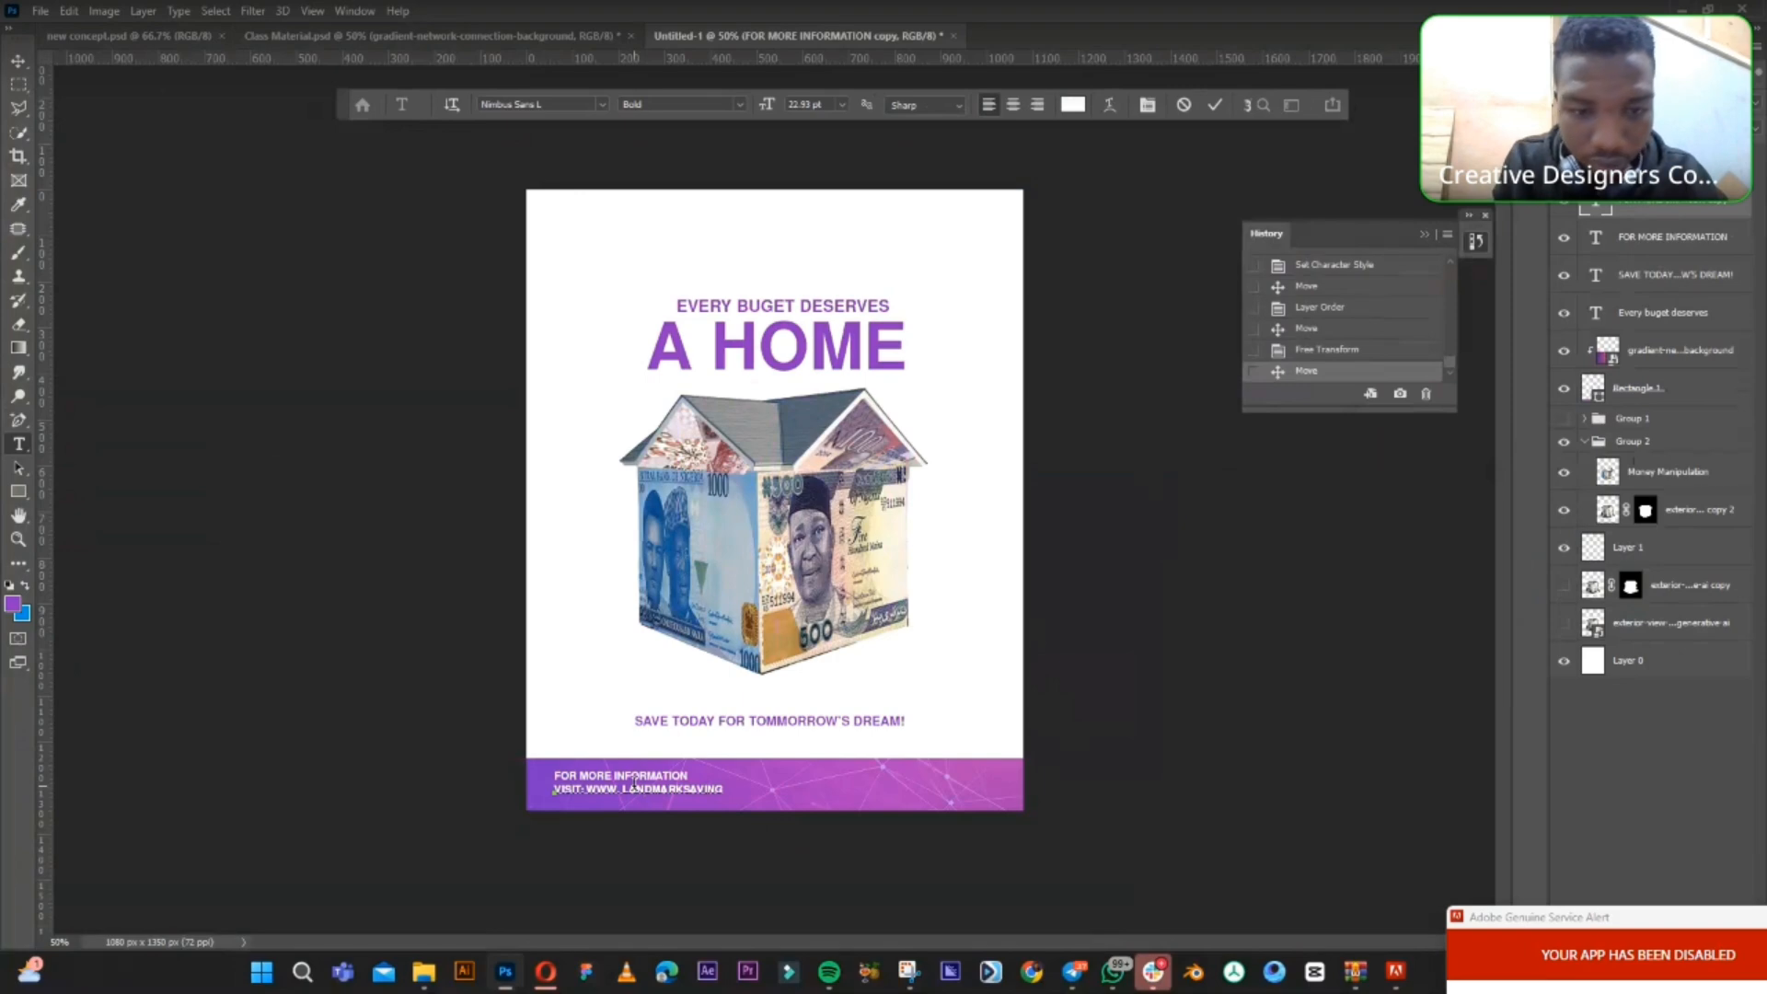
type(".NG")
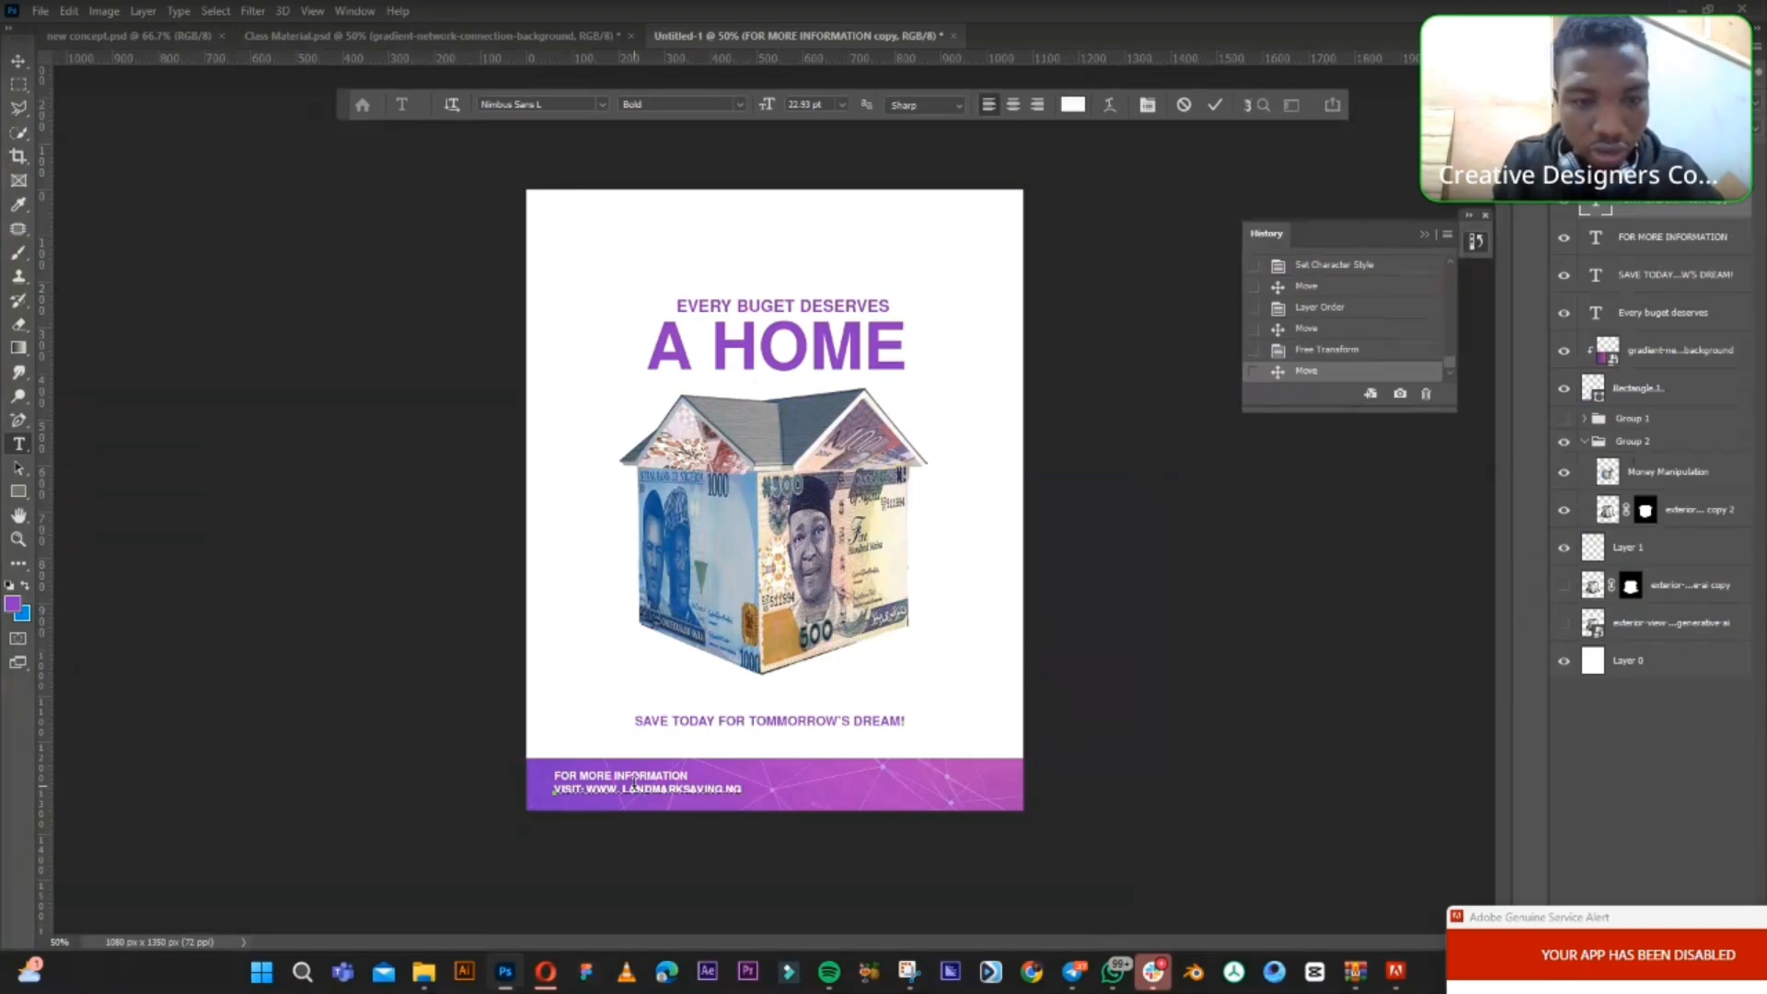
left_click(19, 62)
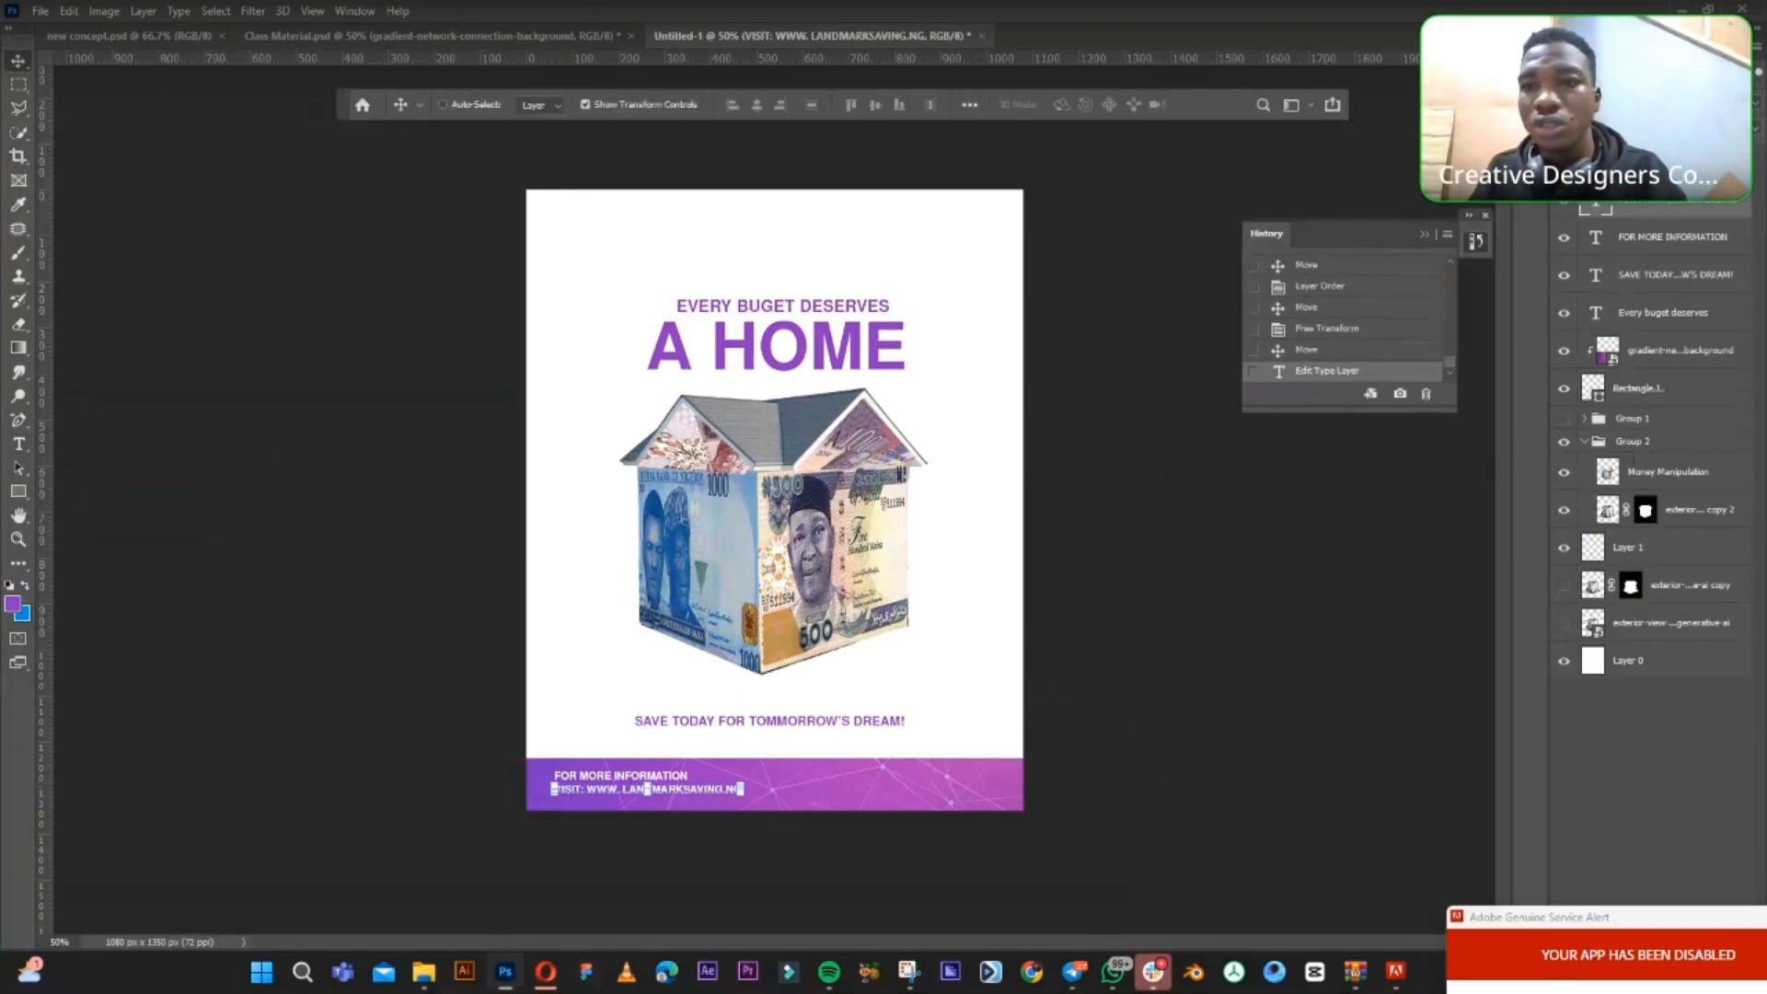
- Set the website line's font style to Regular and scale the line down to about 86%
left_click(1675, 46)
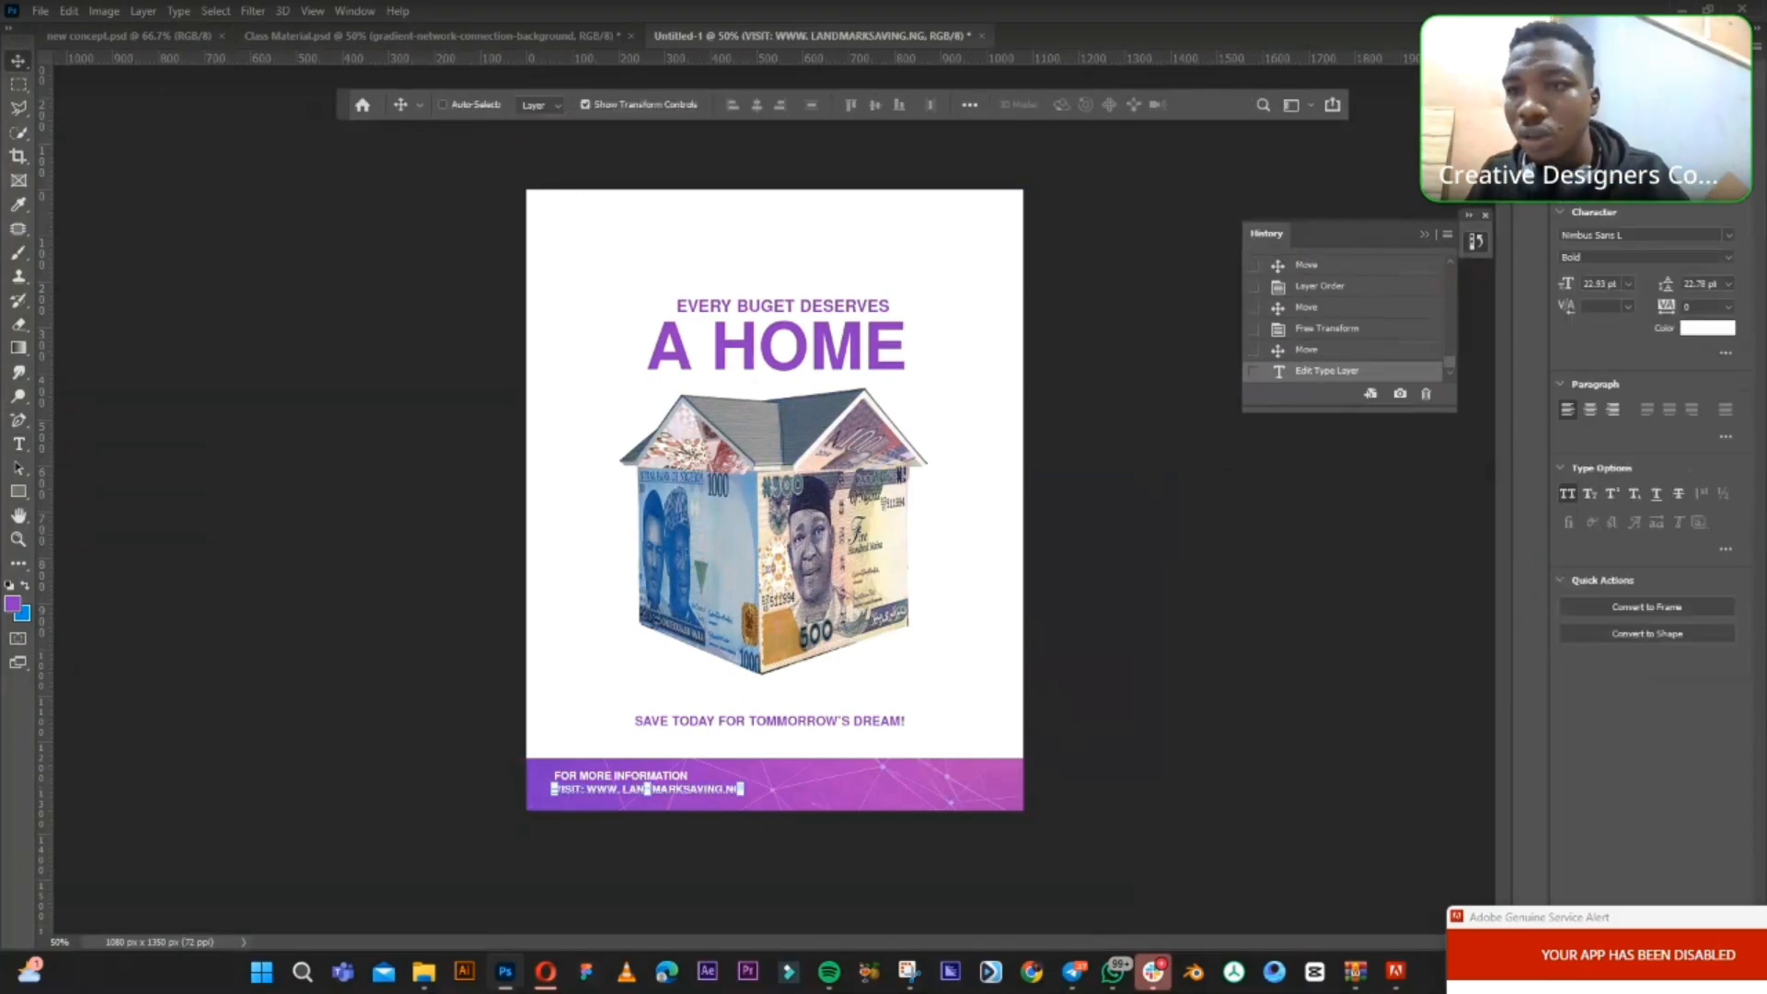
left_click(1726, 258)
left_click(1661, 278)
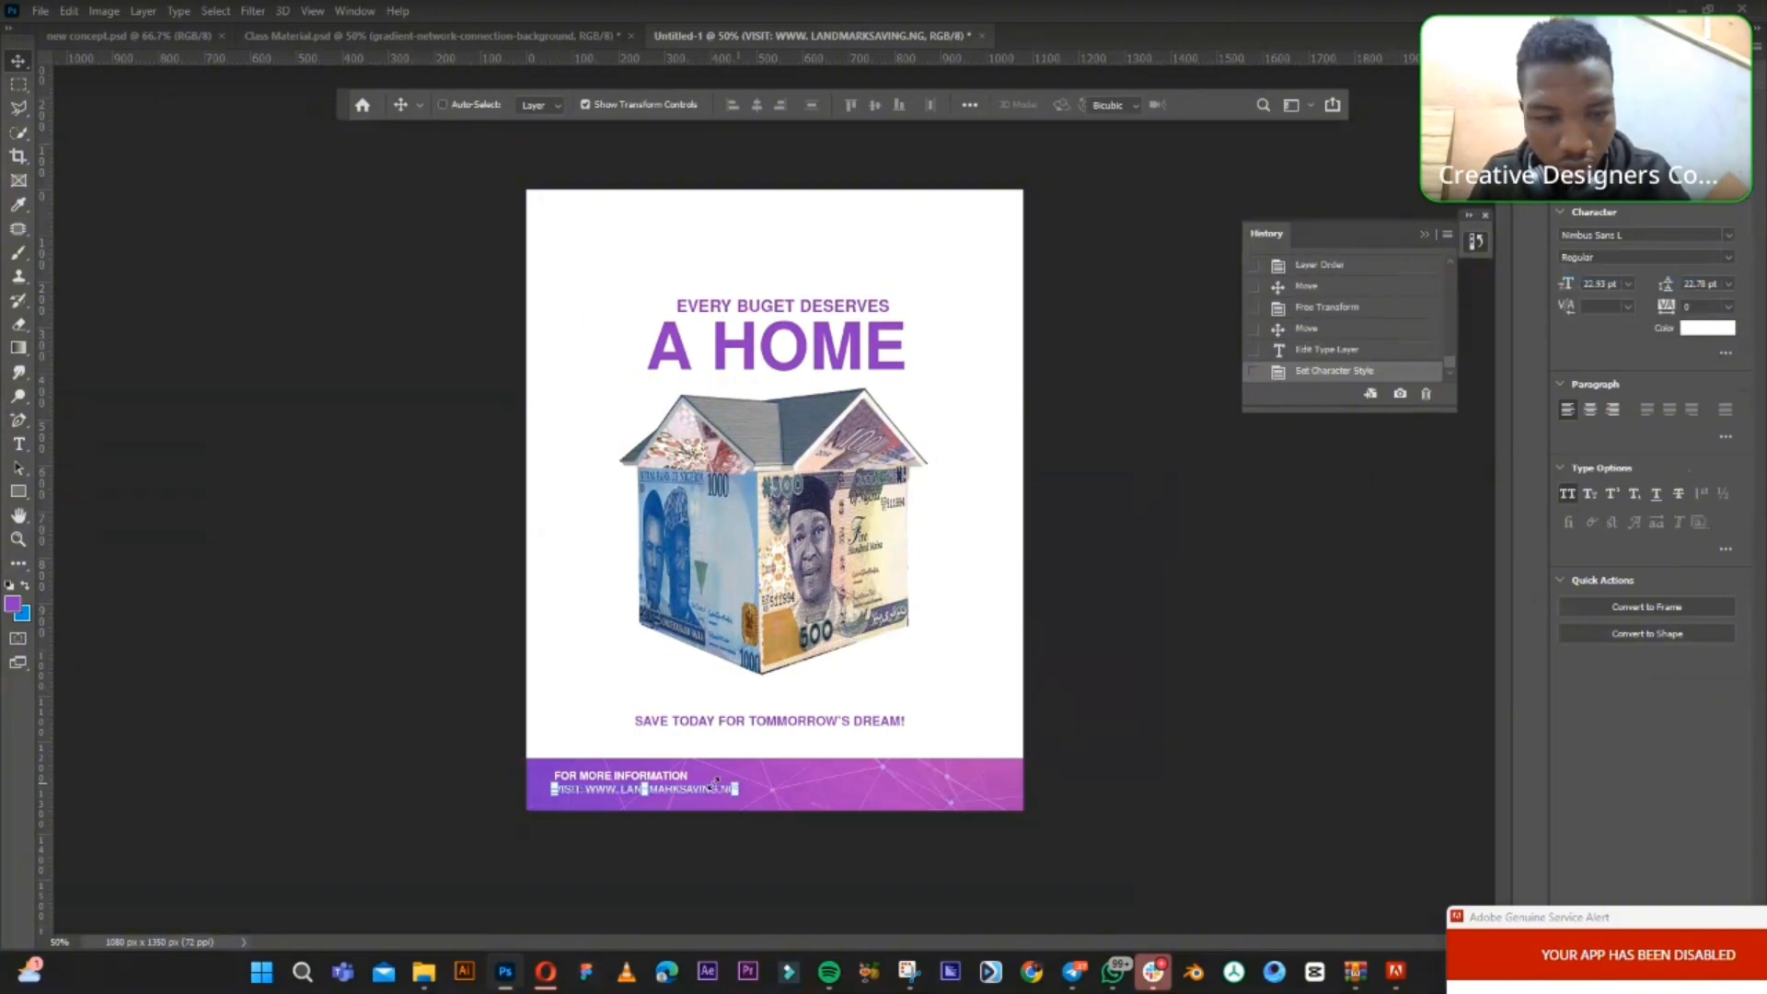
left_click_drag(716, 782, 678, 796)
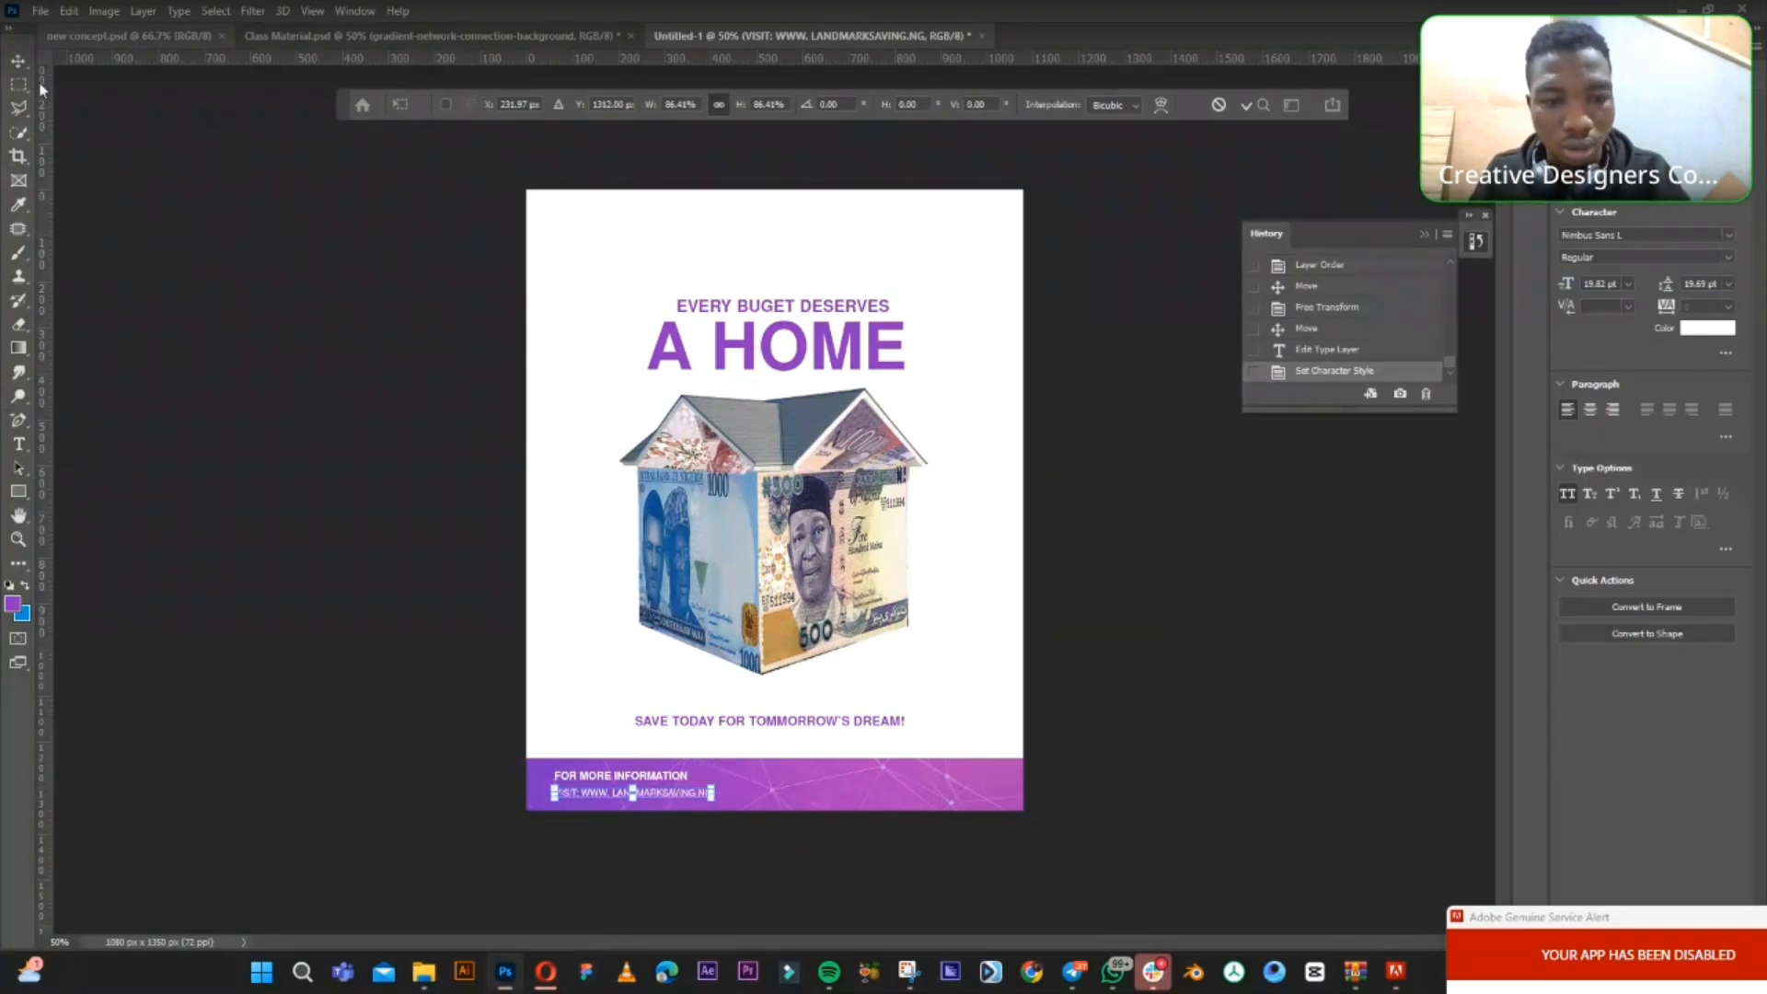
left_click(18, 62)
- Move the website line up close beneath "FOR MORE INFORMATION" and nudge it down slightly to leave a small gap
left_click_drag(759, 788, 760, 780)
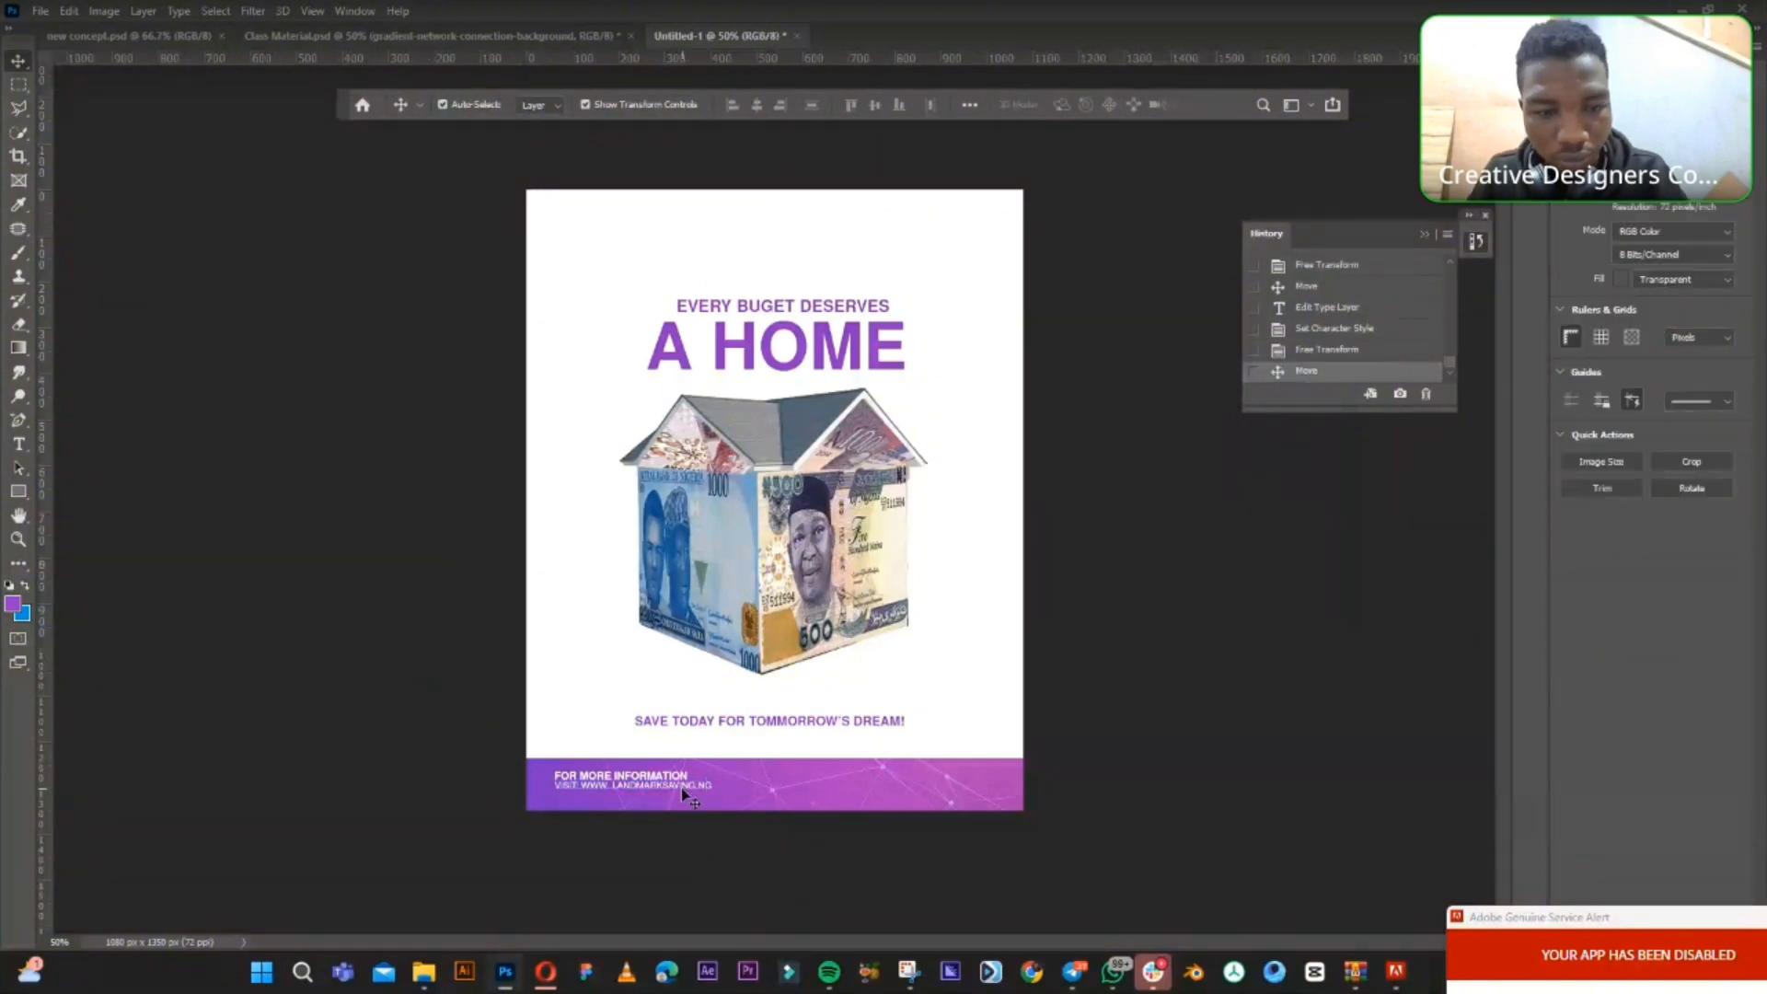
left_click(681, 788)
left_click(684, 784)
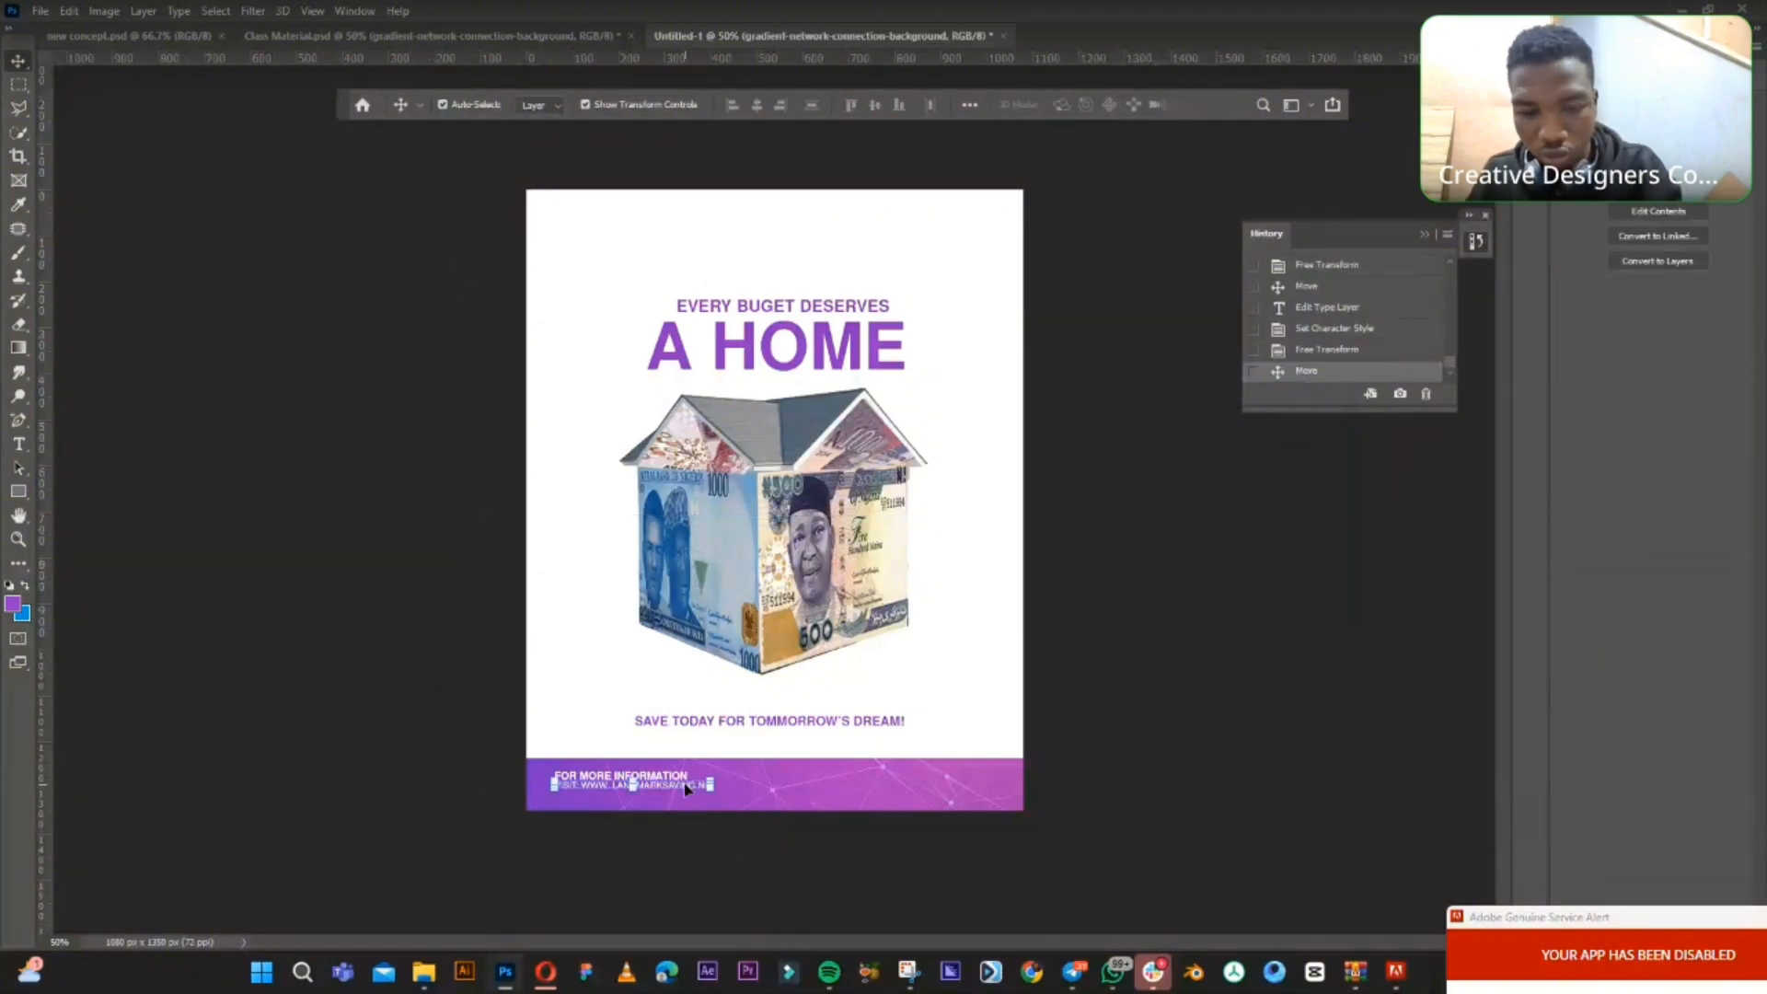
key("Down")
key("Down")
key("Down")
key("Down")
key("Down")
key("Down")
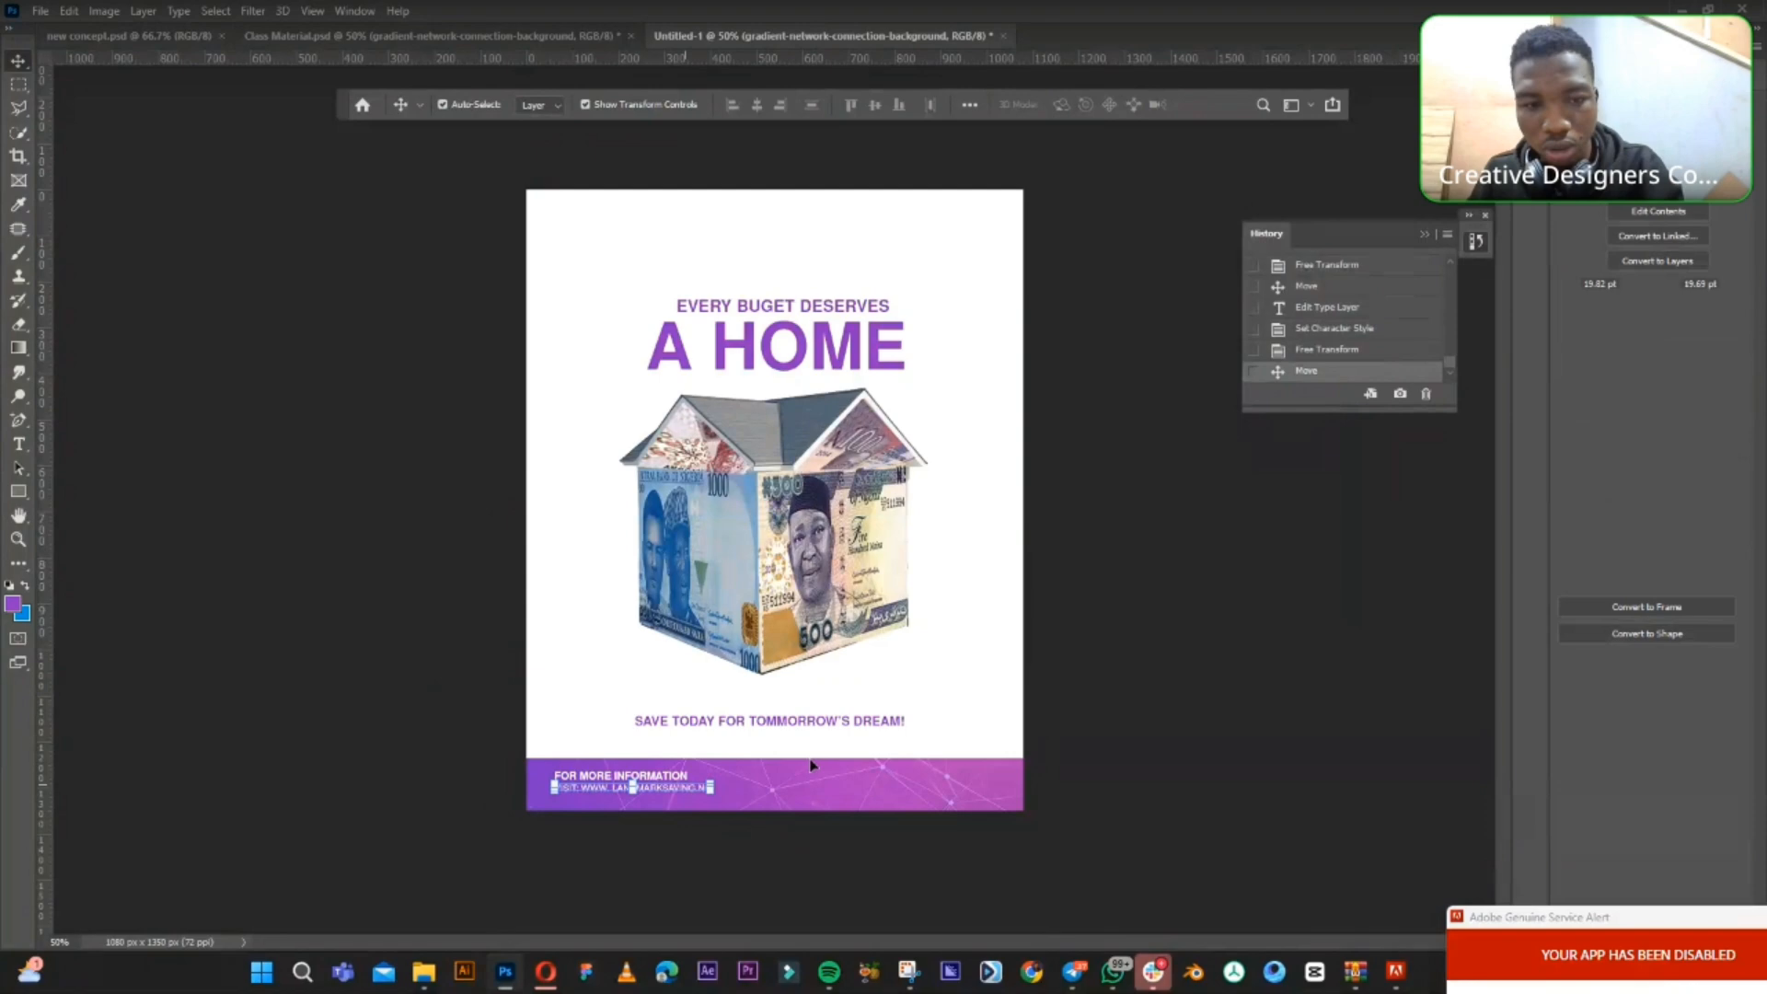
left_click(1071, 750)
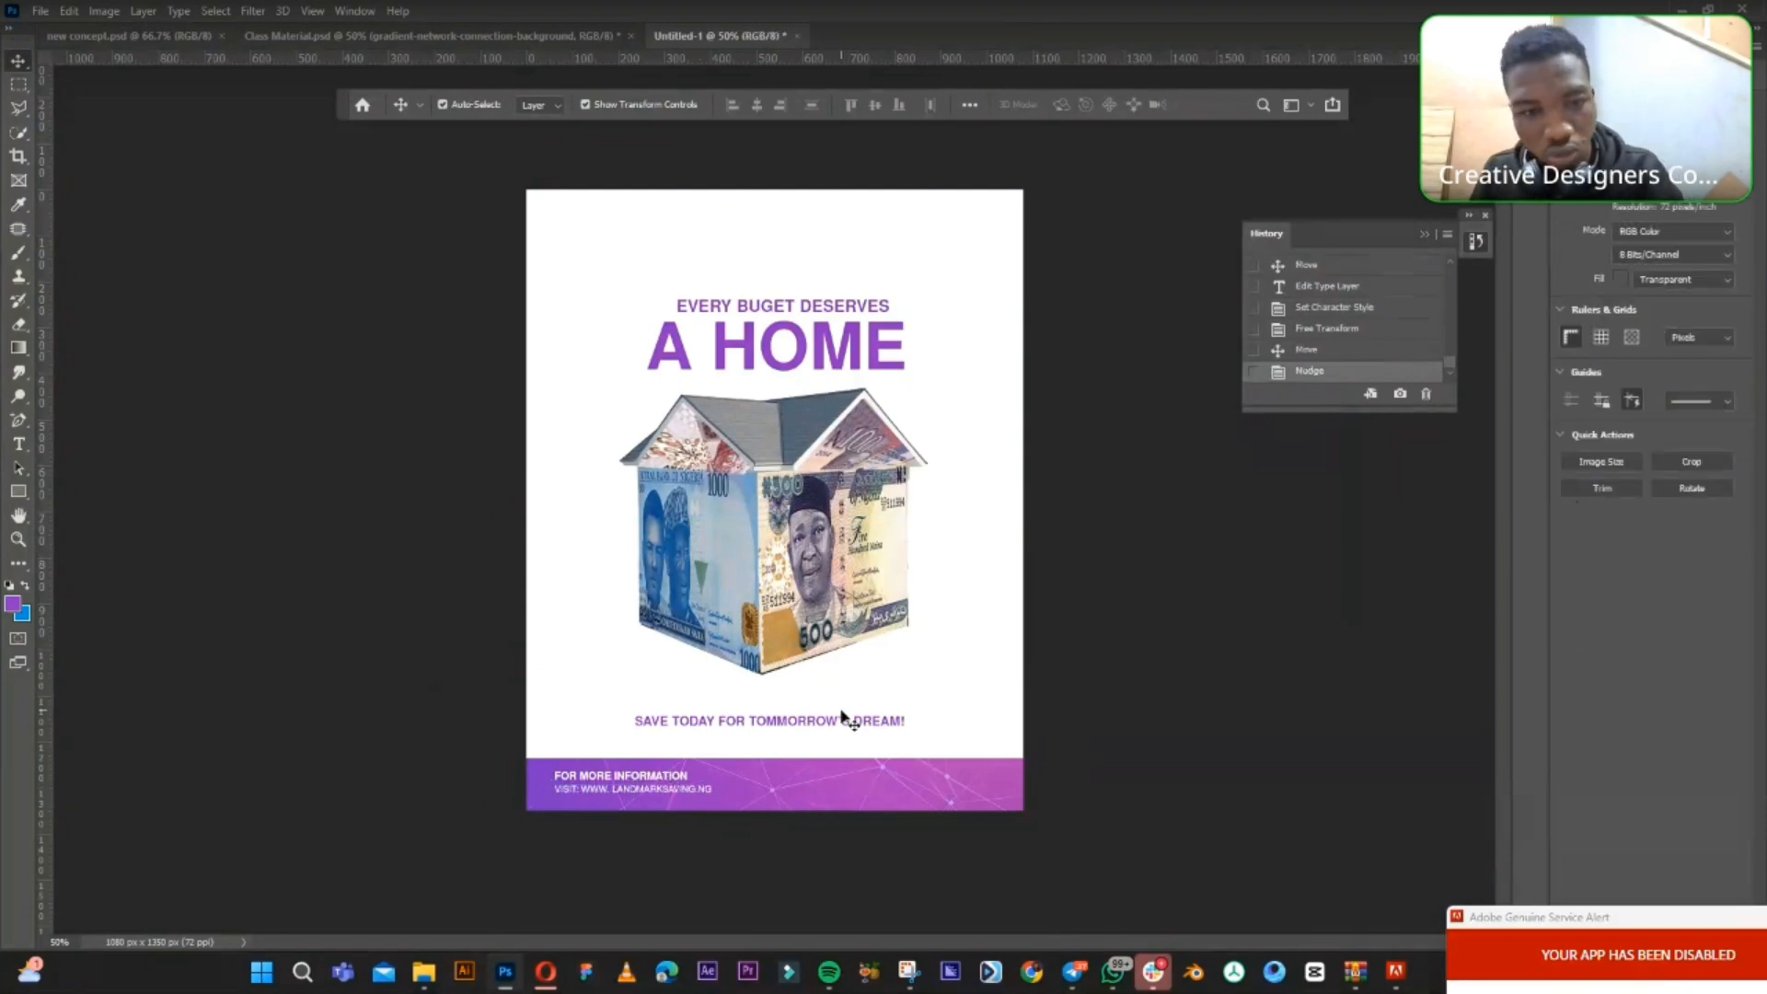
- Move Group 2, the banknote-covered house, down slightly beneath the headline and turn Auto-Select back on
left_click(809, 604)
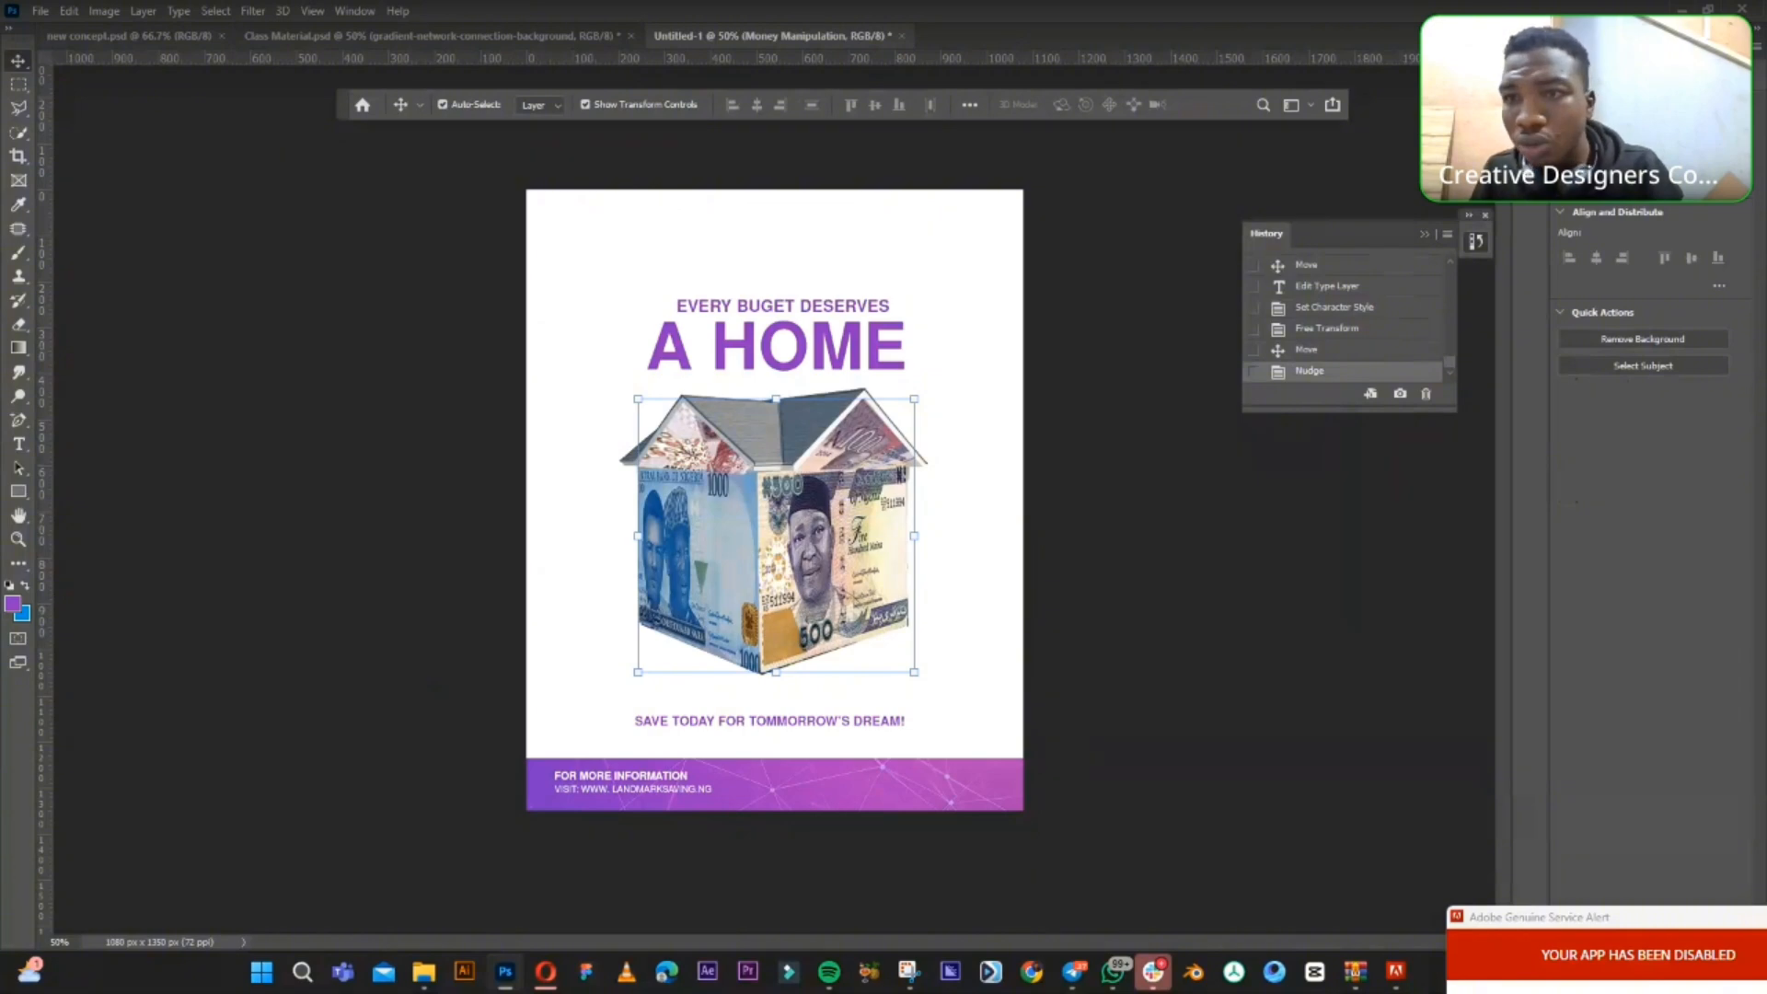
left_click(1588, 46)
left_click(1584, 443)
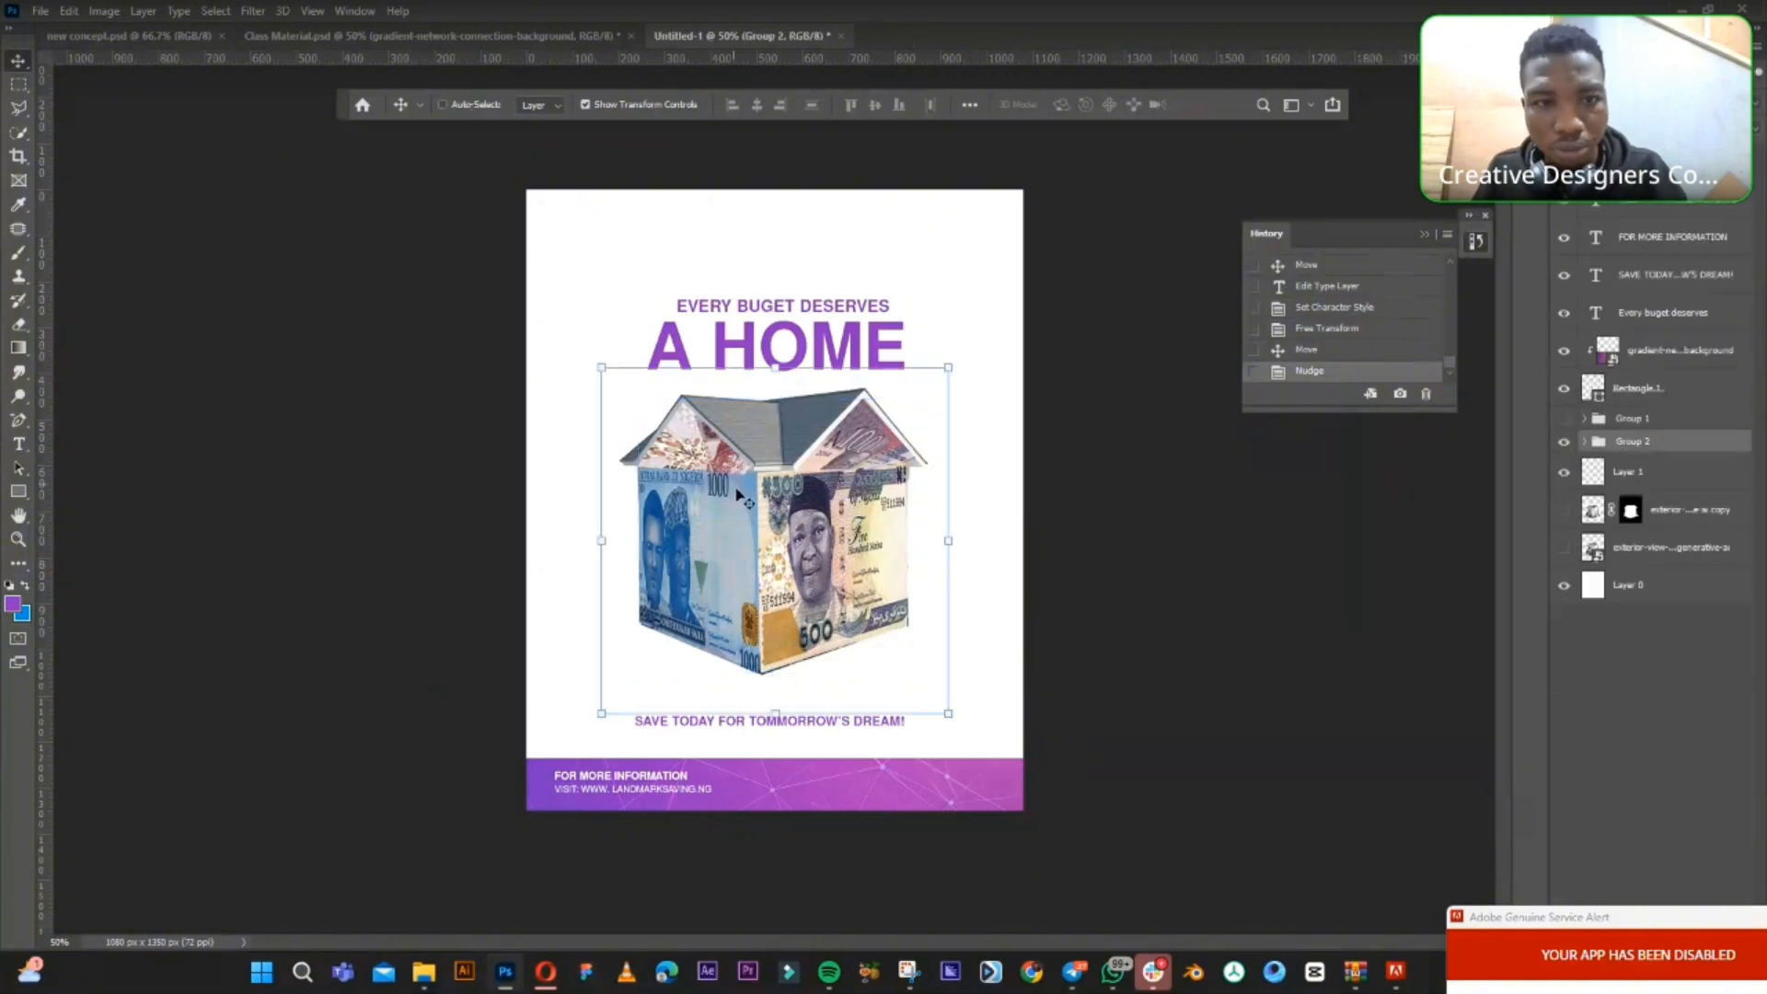
left_click_drag(739, 494, 781, 534)
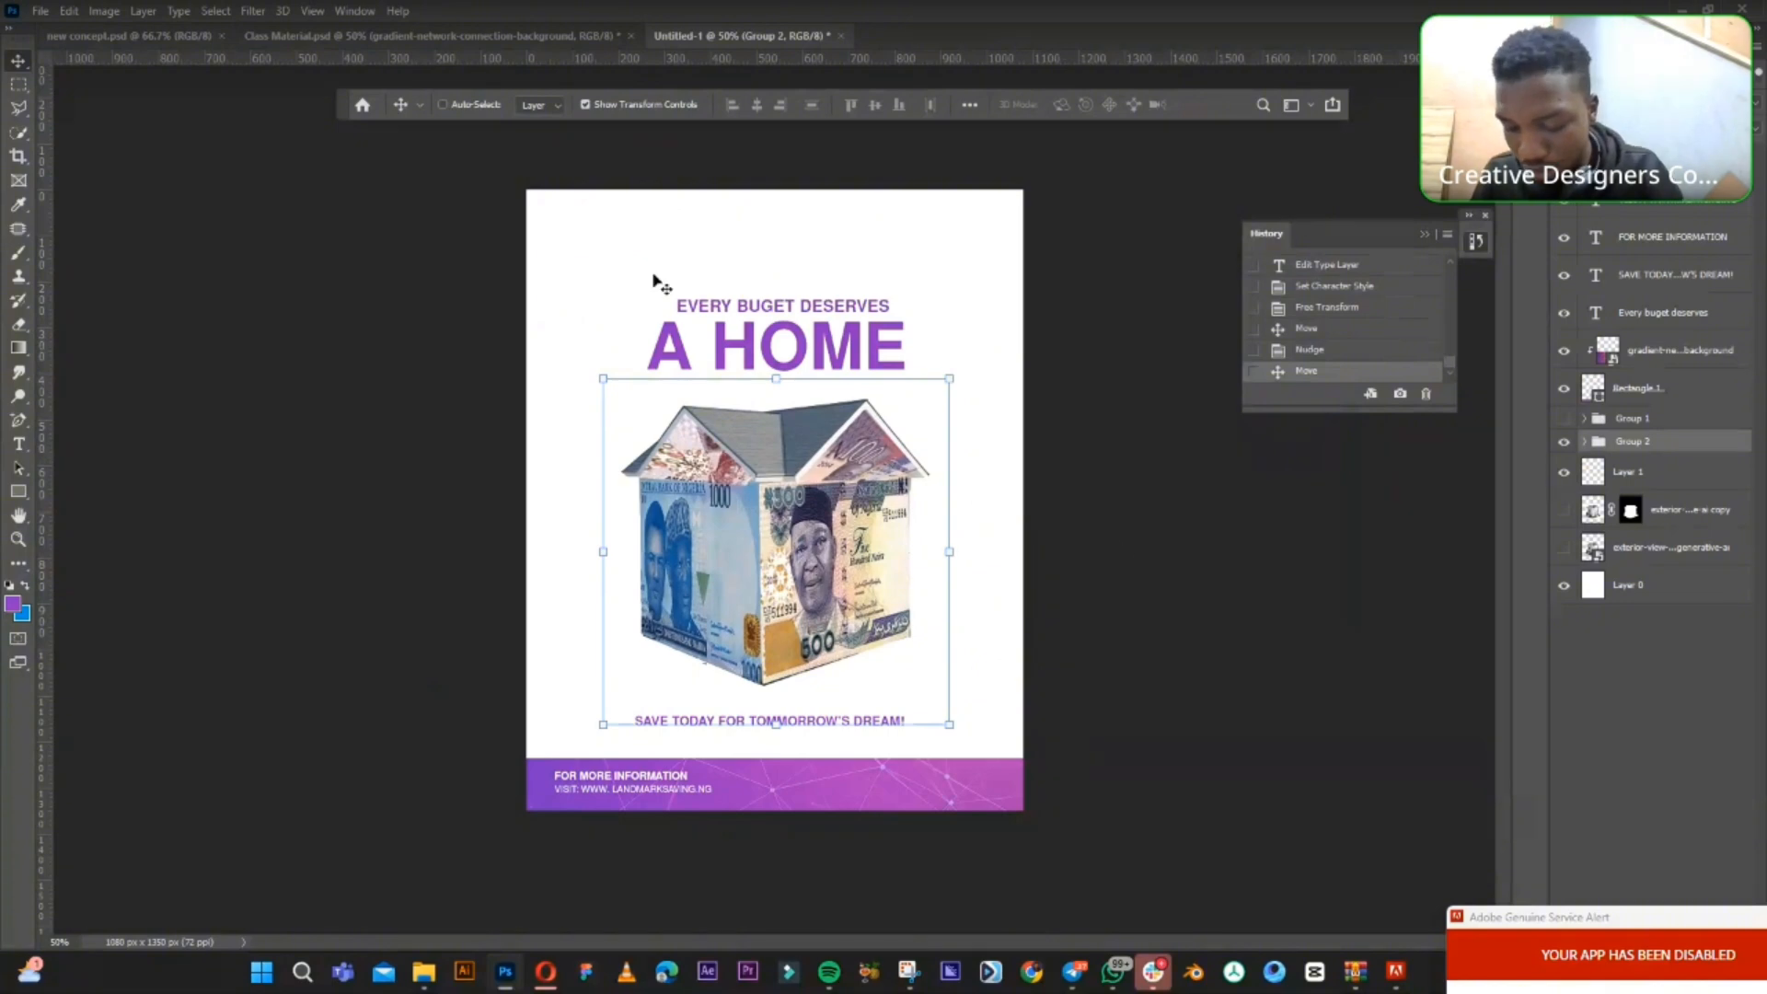
left_click(440, 103)
left_click(402, 246)
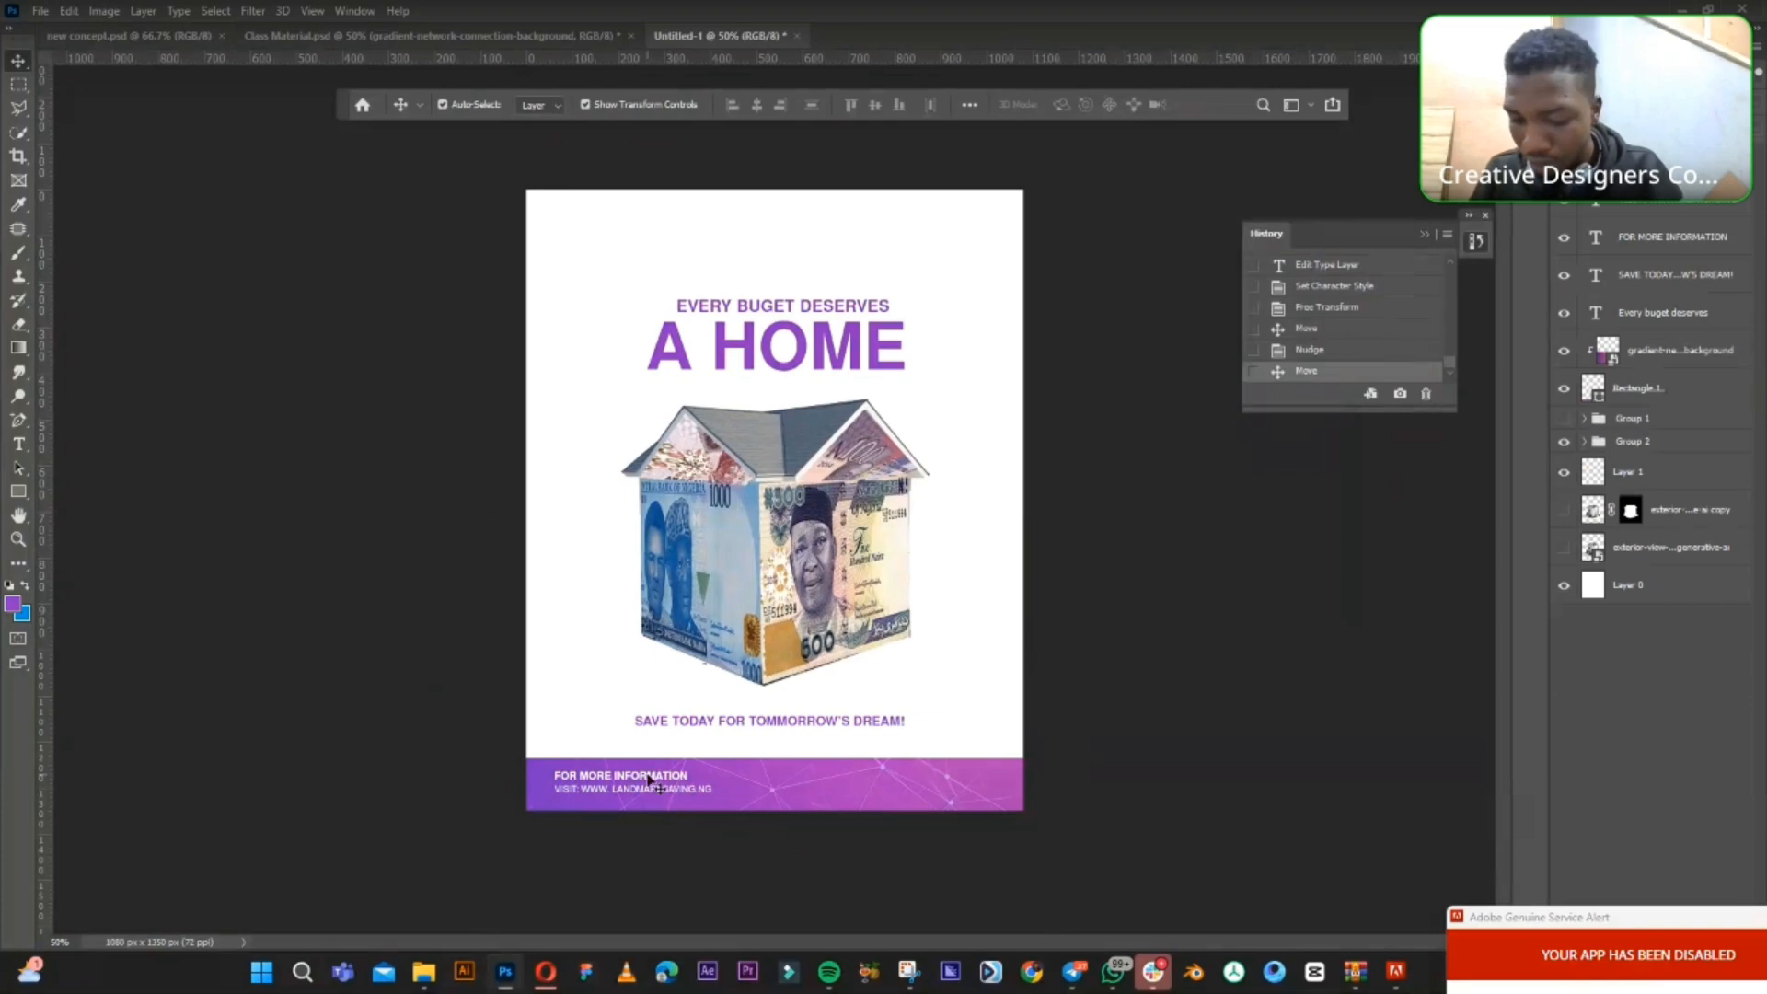
- Bring the gradient network background from the class material document over the "A HOME" headline and clip it to that text
left_click(833, 355)
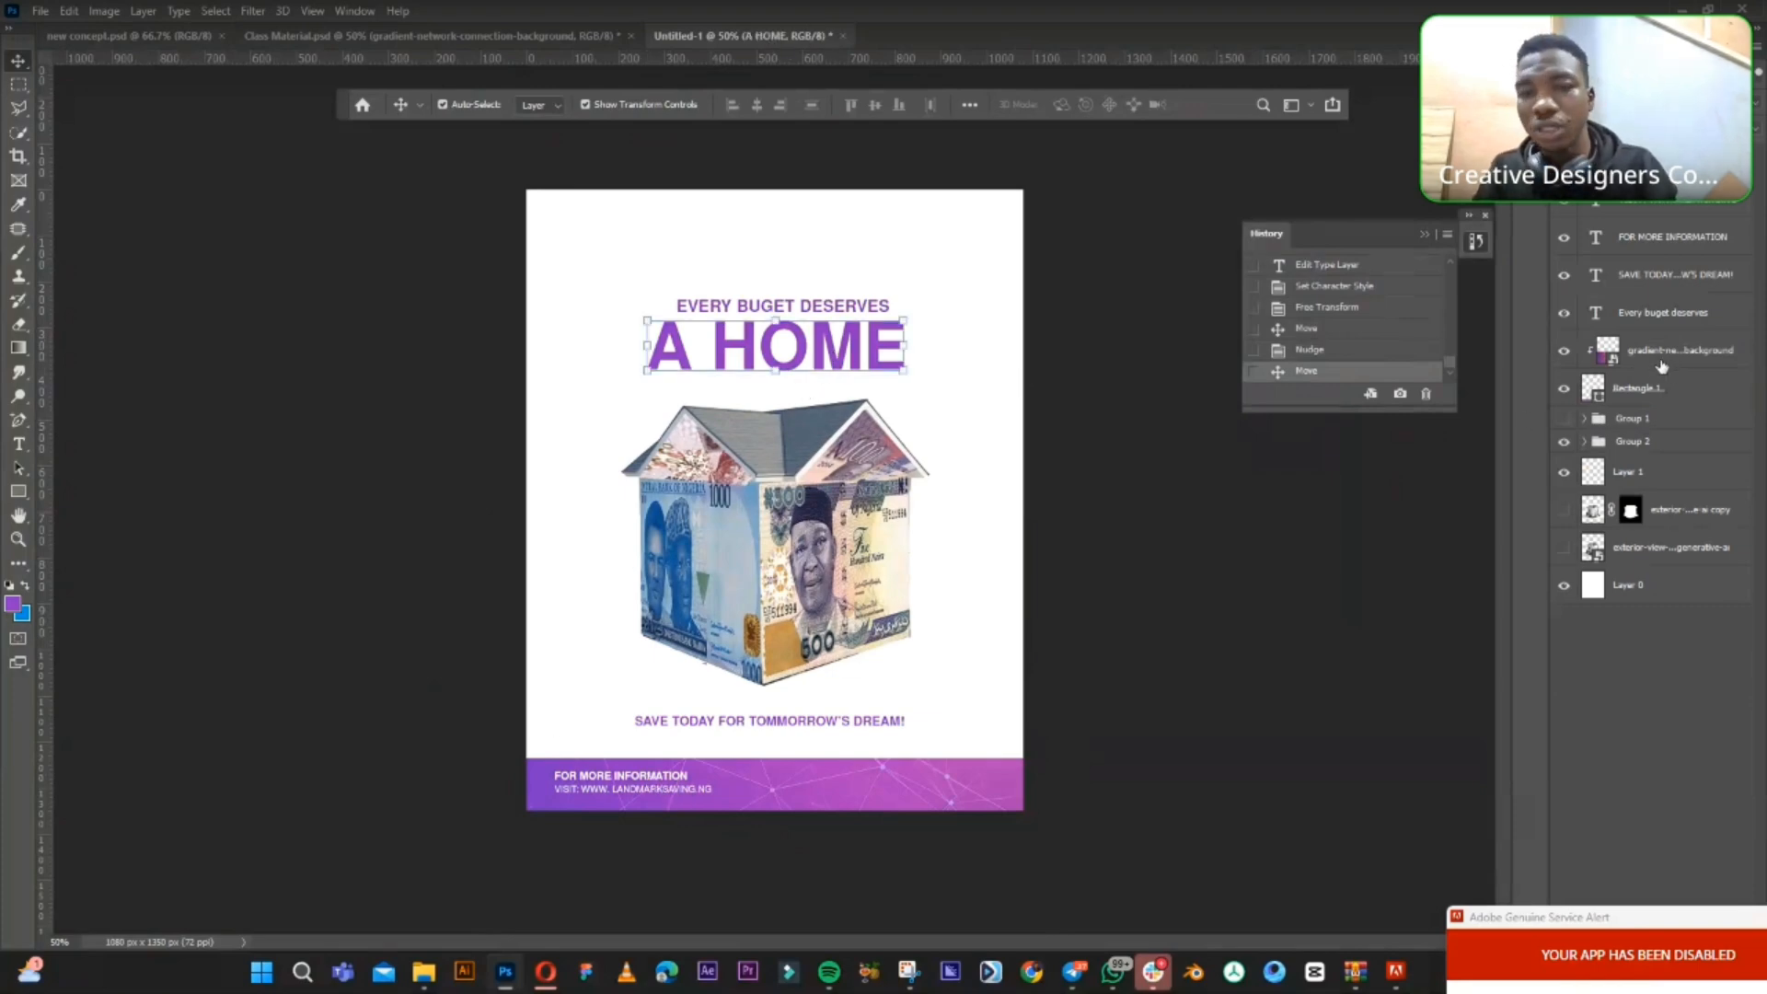
left_click(158, 38)
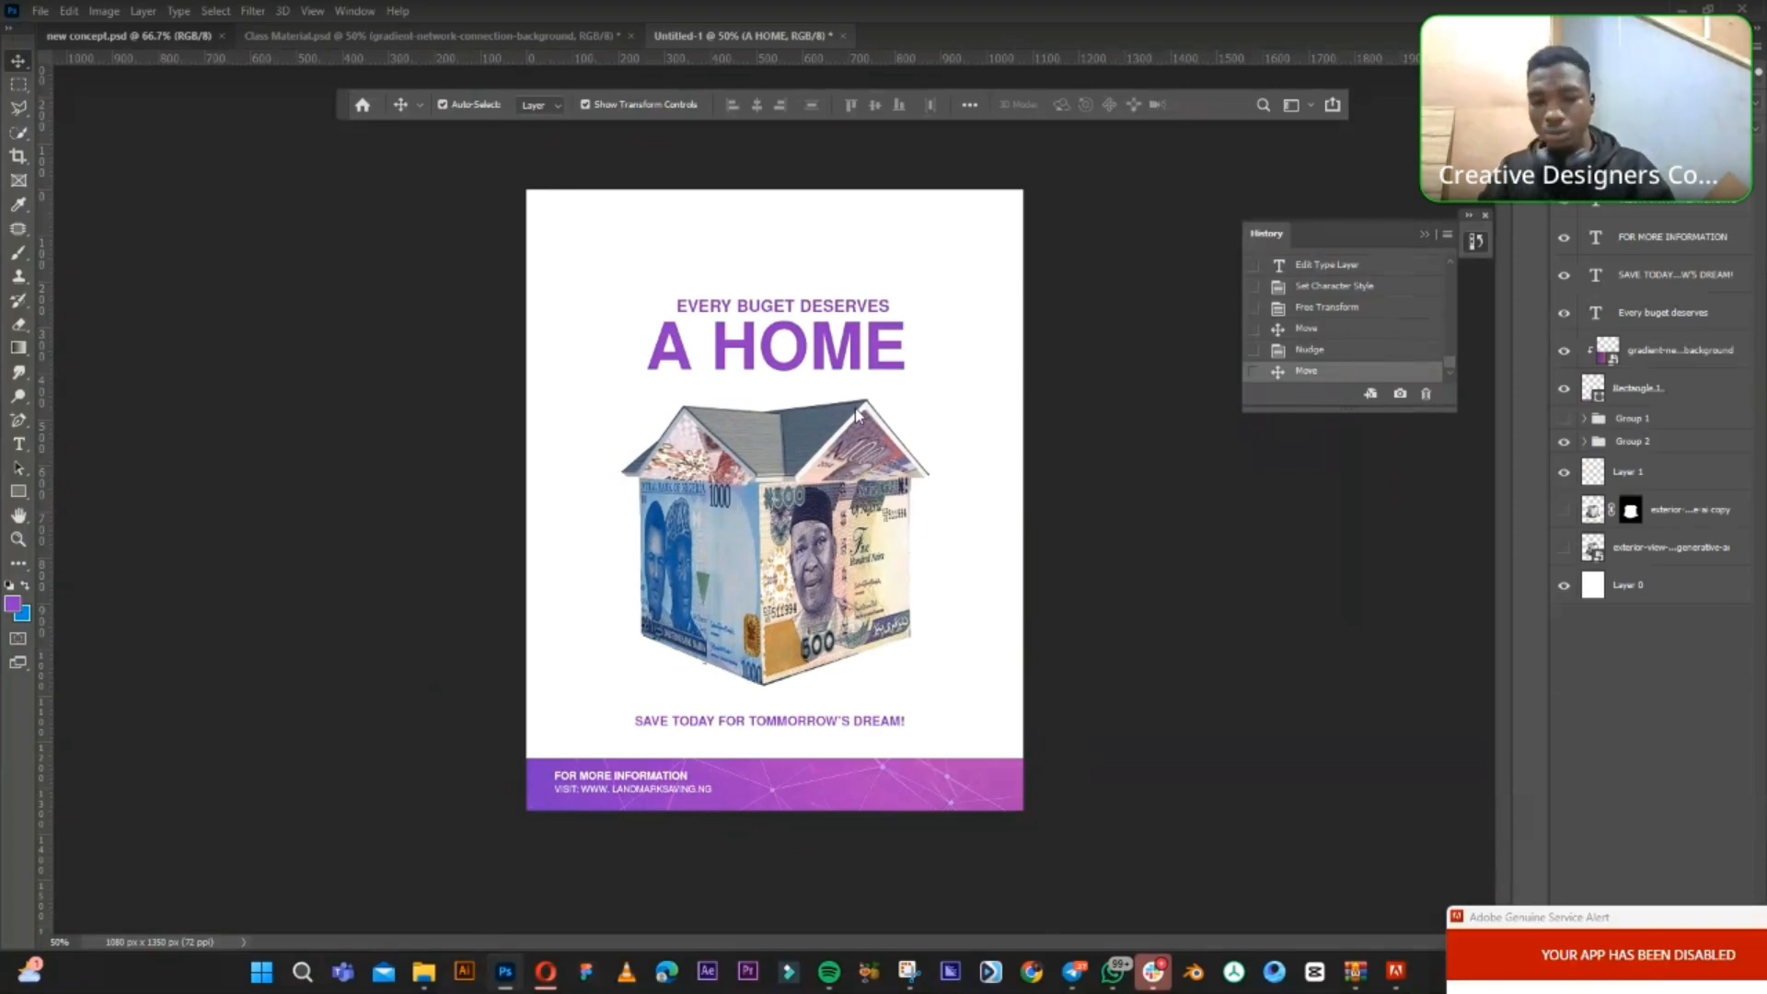
key("ctrl+Tab")
key("ctrl+Tab")
left_click_drag(919, 590, 826, 359)
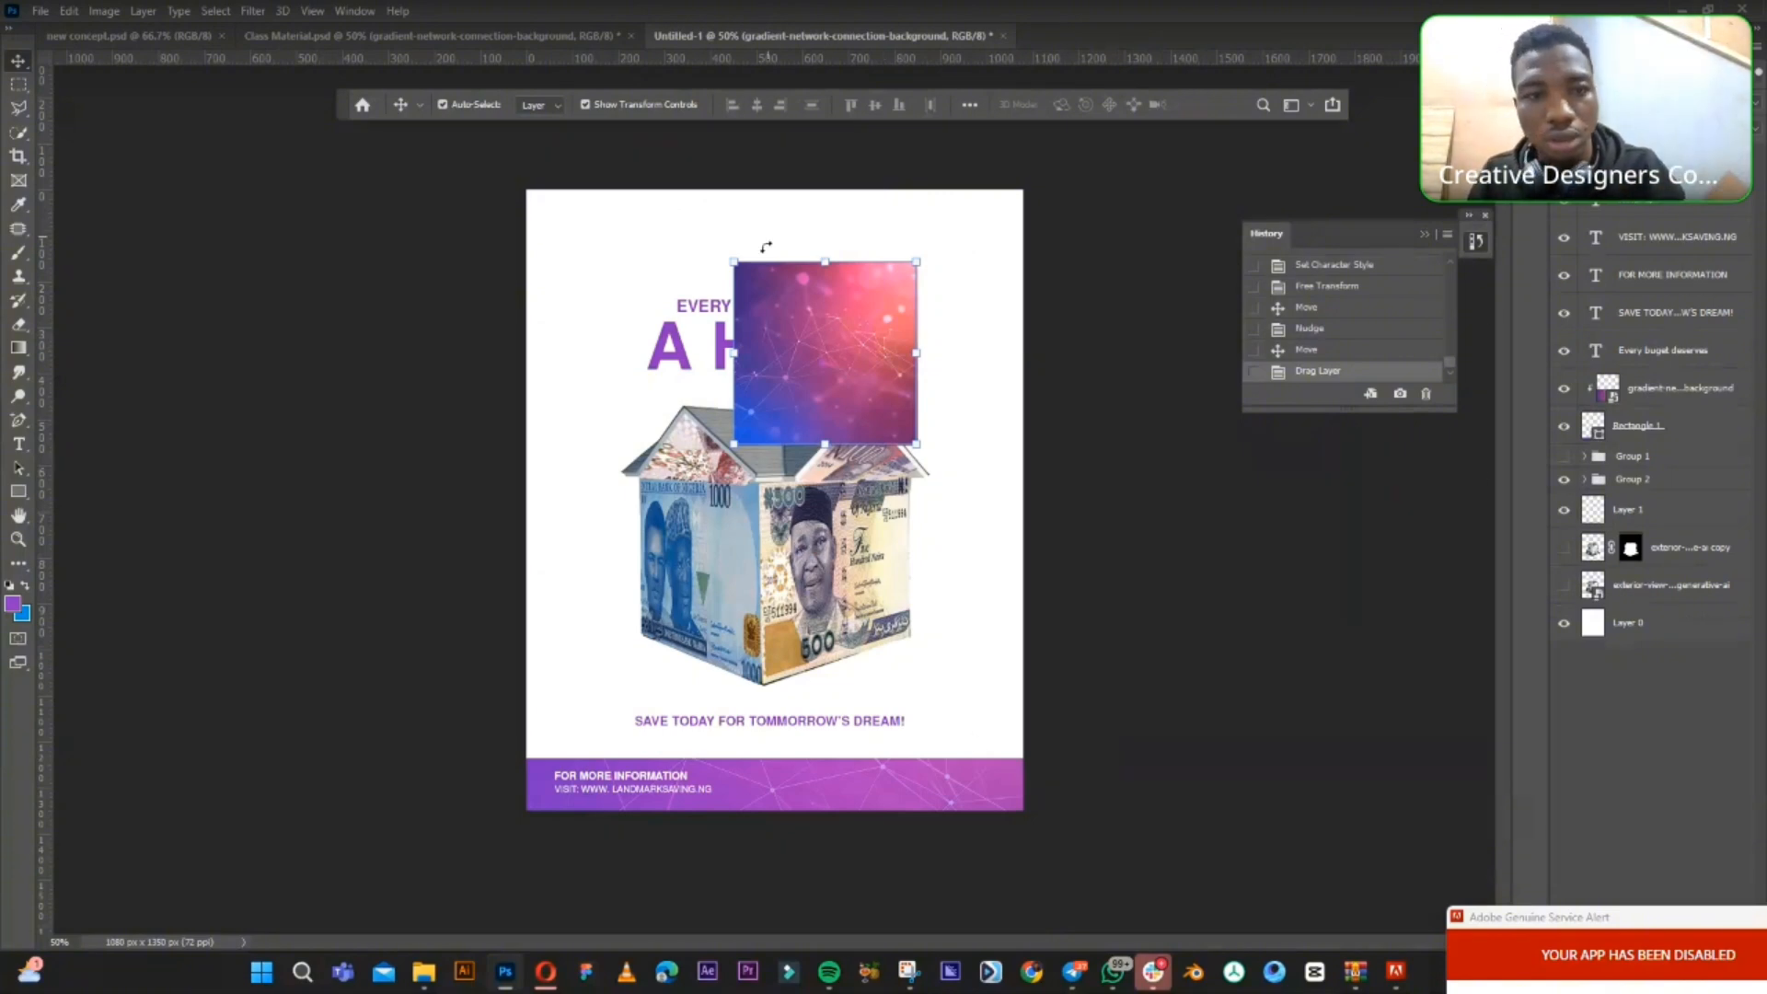
left_click_drag(789, 336, 883, 339)
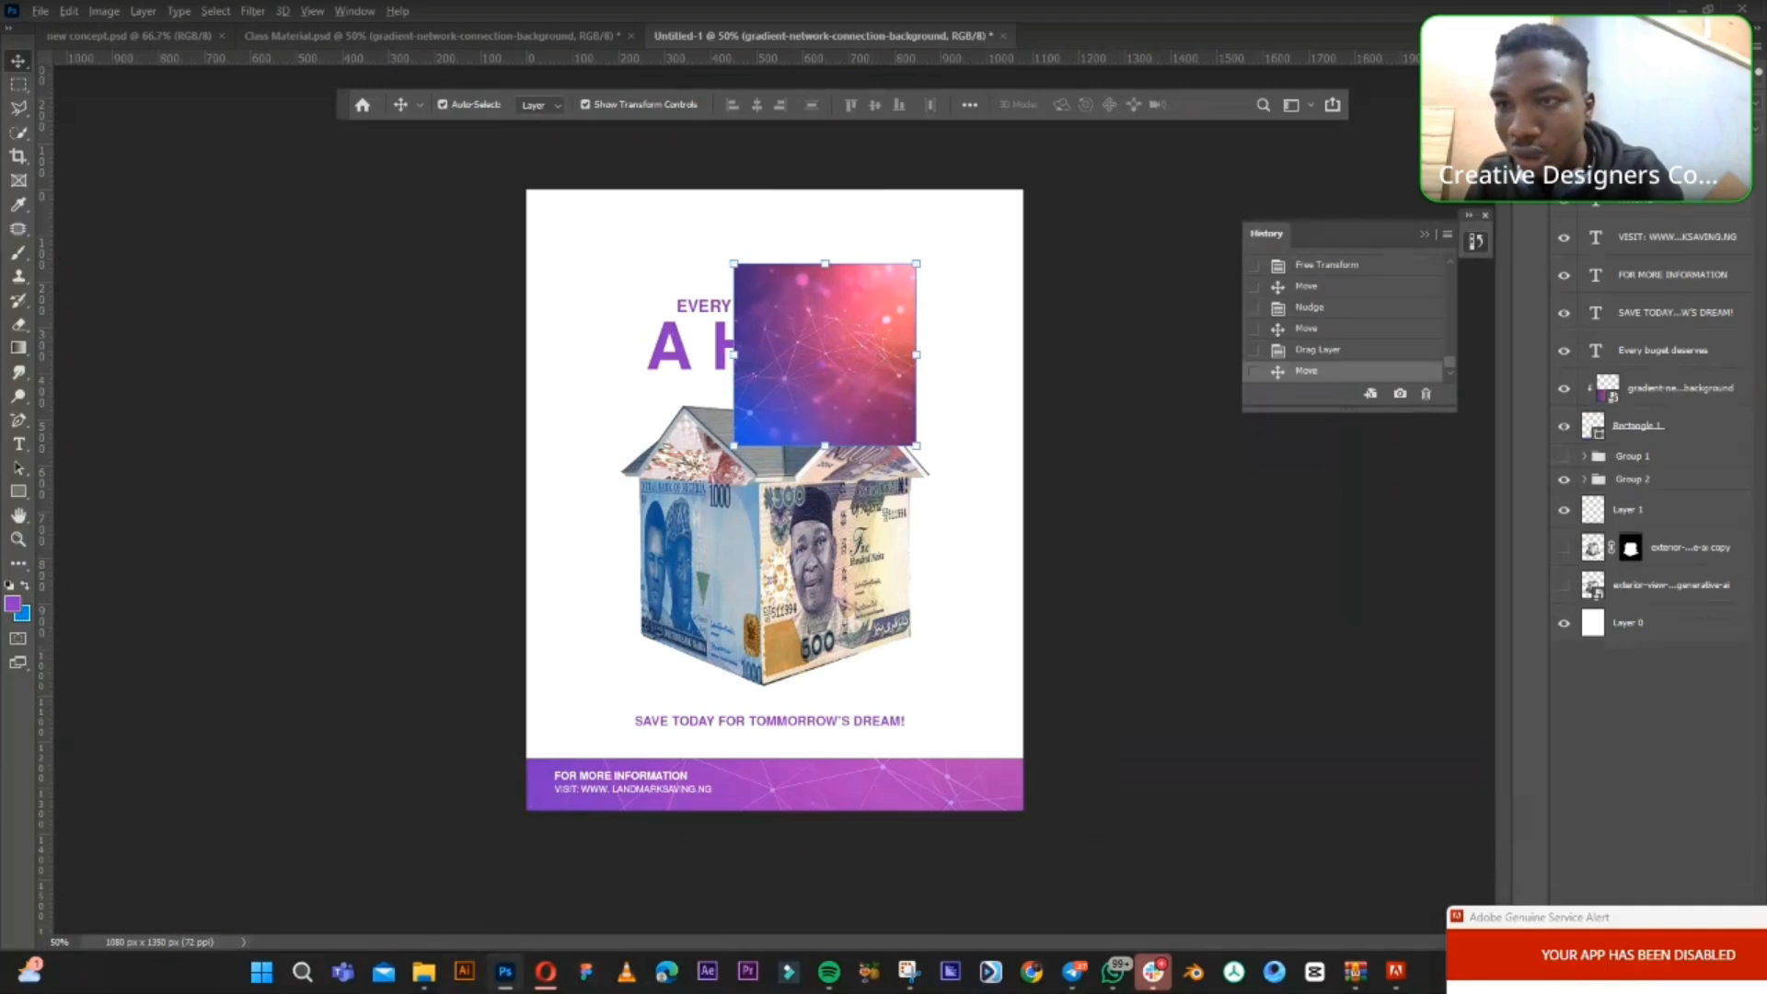
key("ctrl+alt+g")
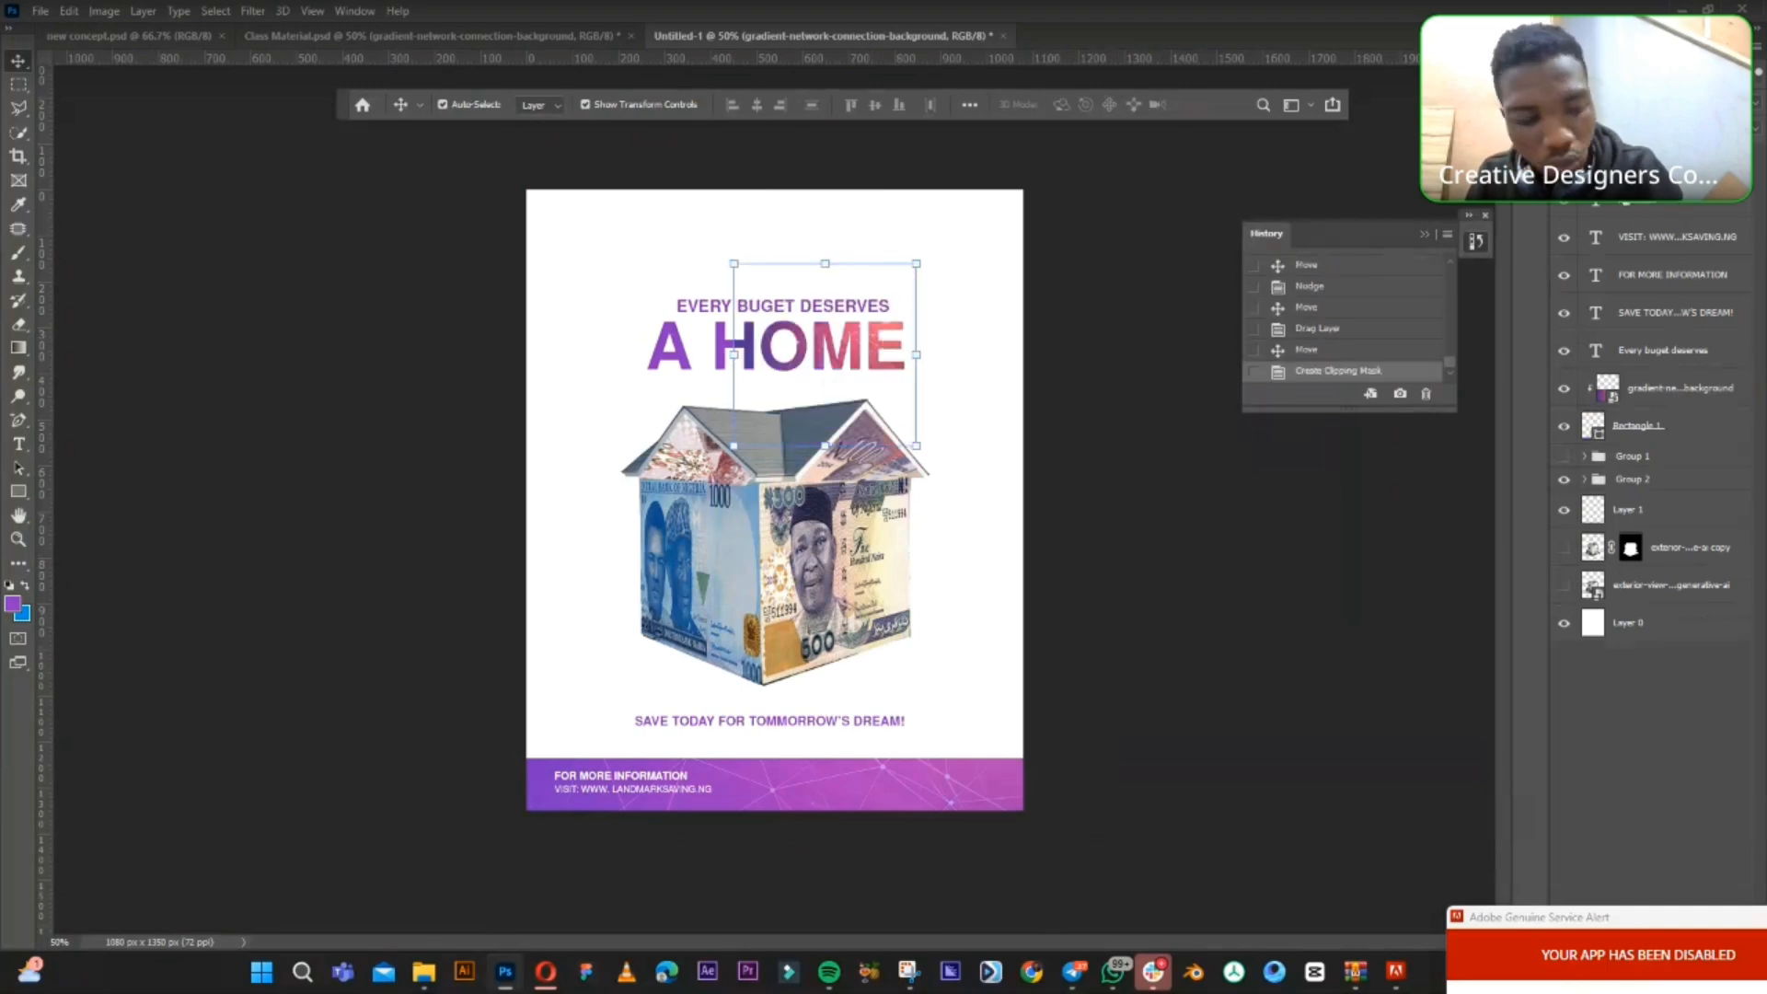
- Scale the clipped gradient to about 57.5% so it spans the full width of "A HOME"
key("ctrl+t")
left_click_drag(734, 357, 642, 361)
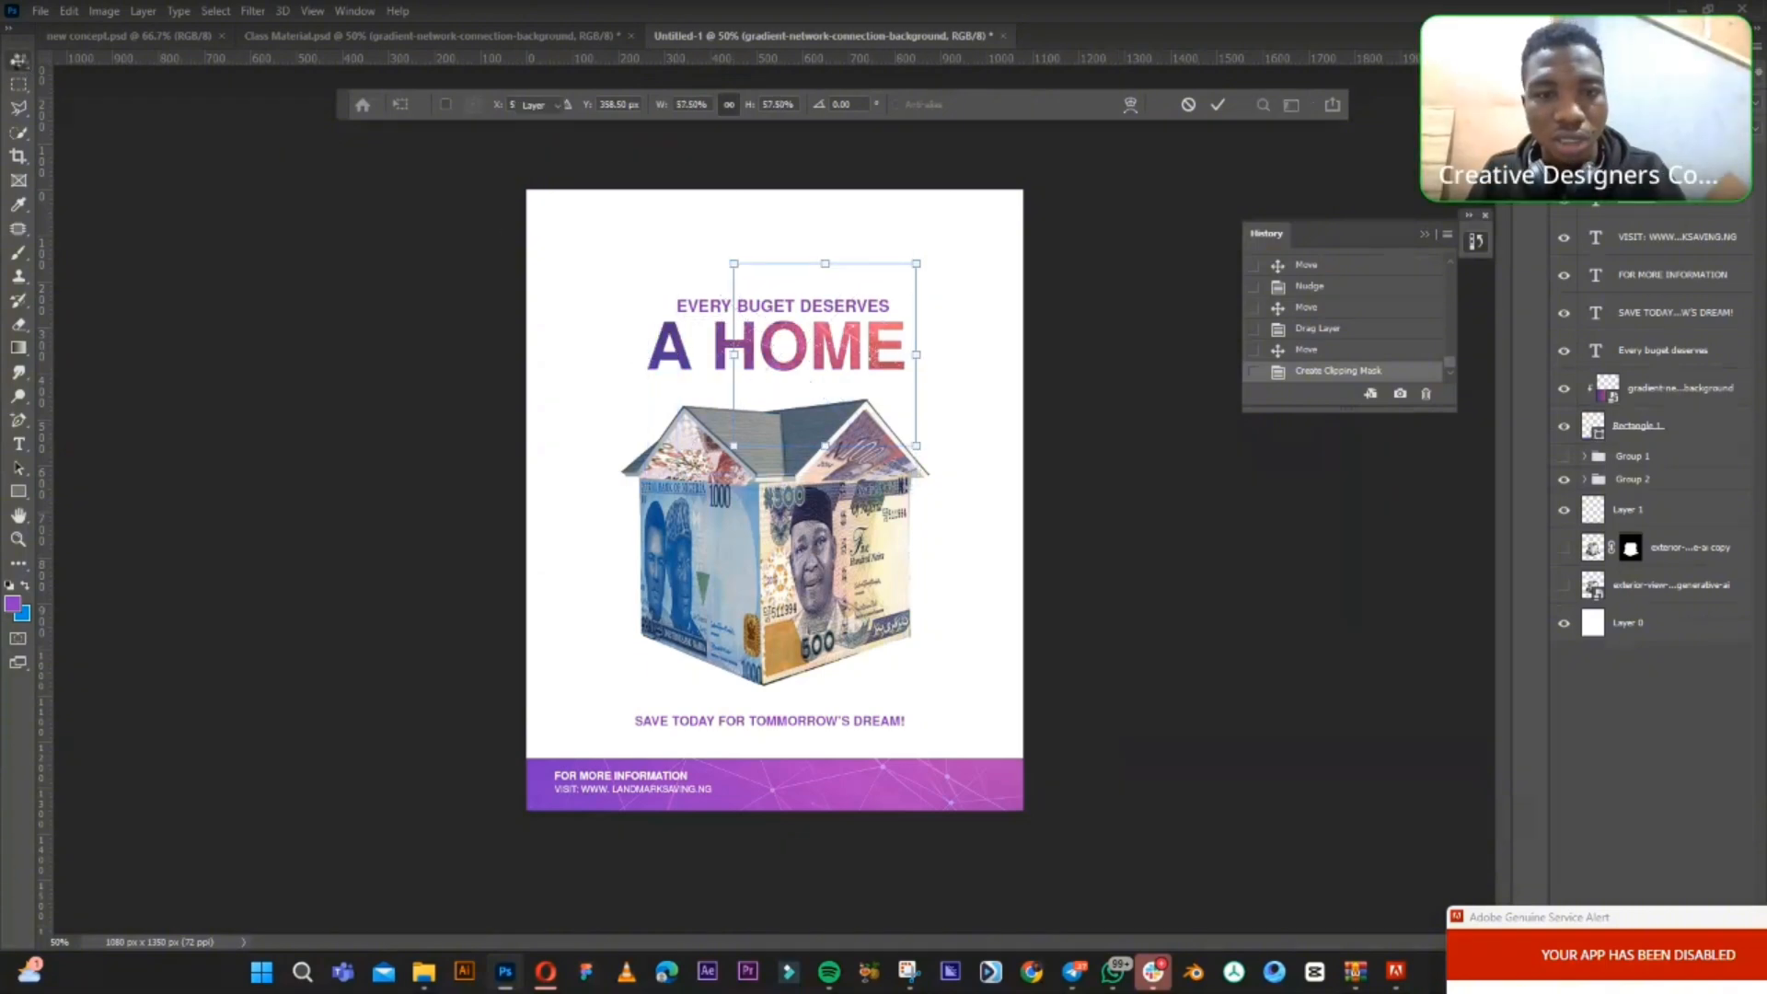
left_click(18, 62)
left_click(861, 350)
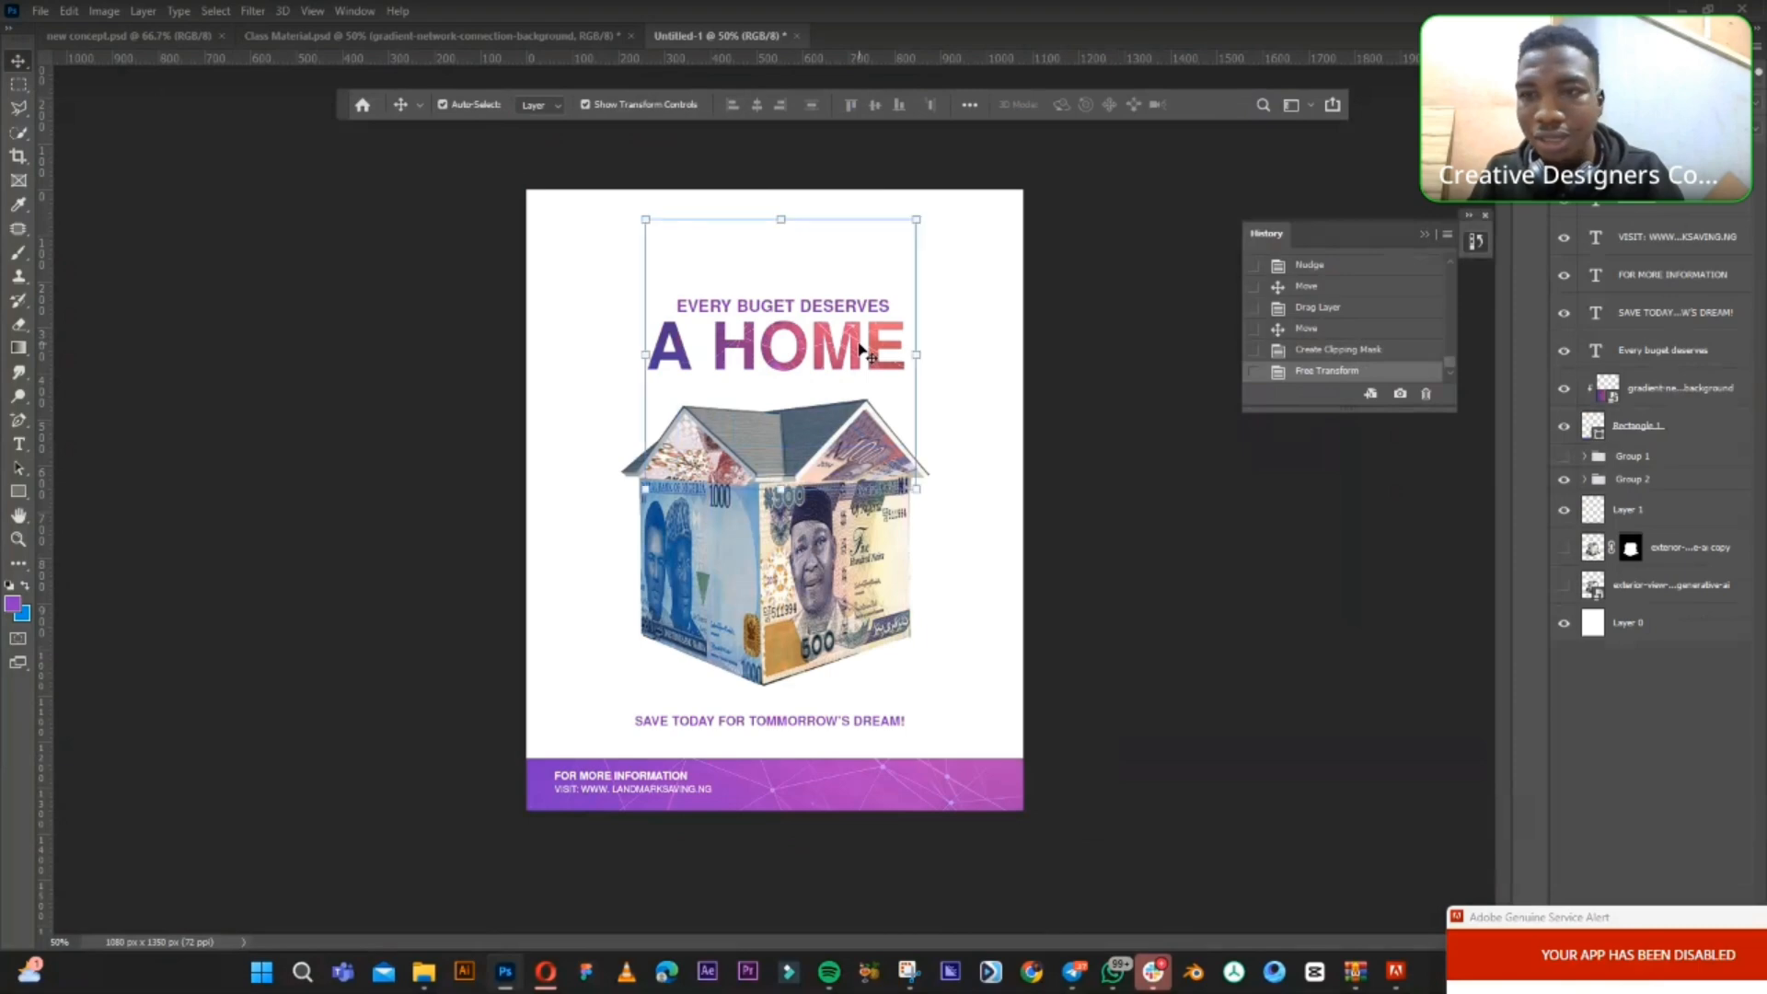
left_click(1620, 103)
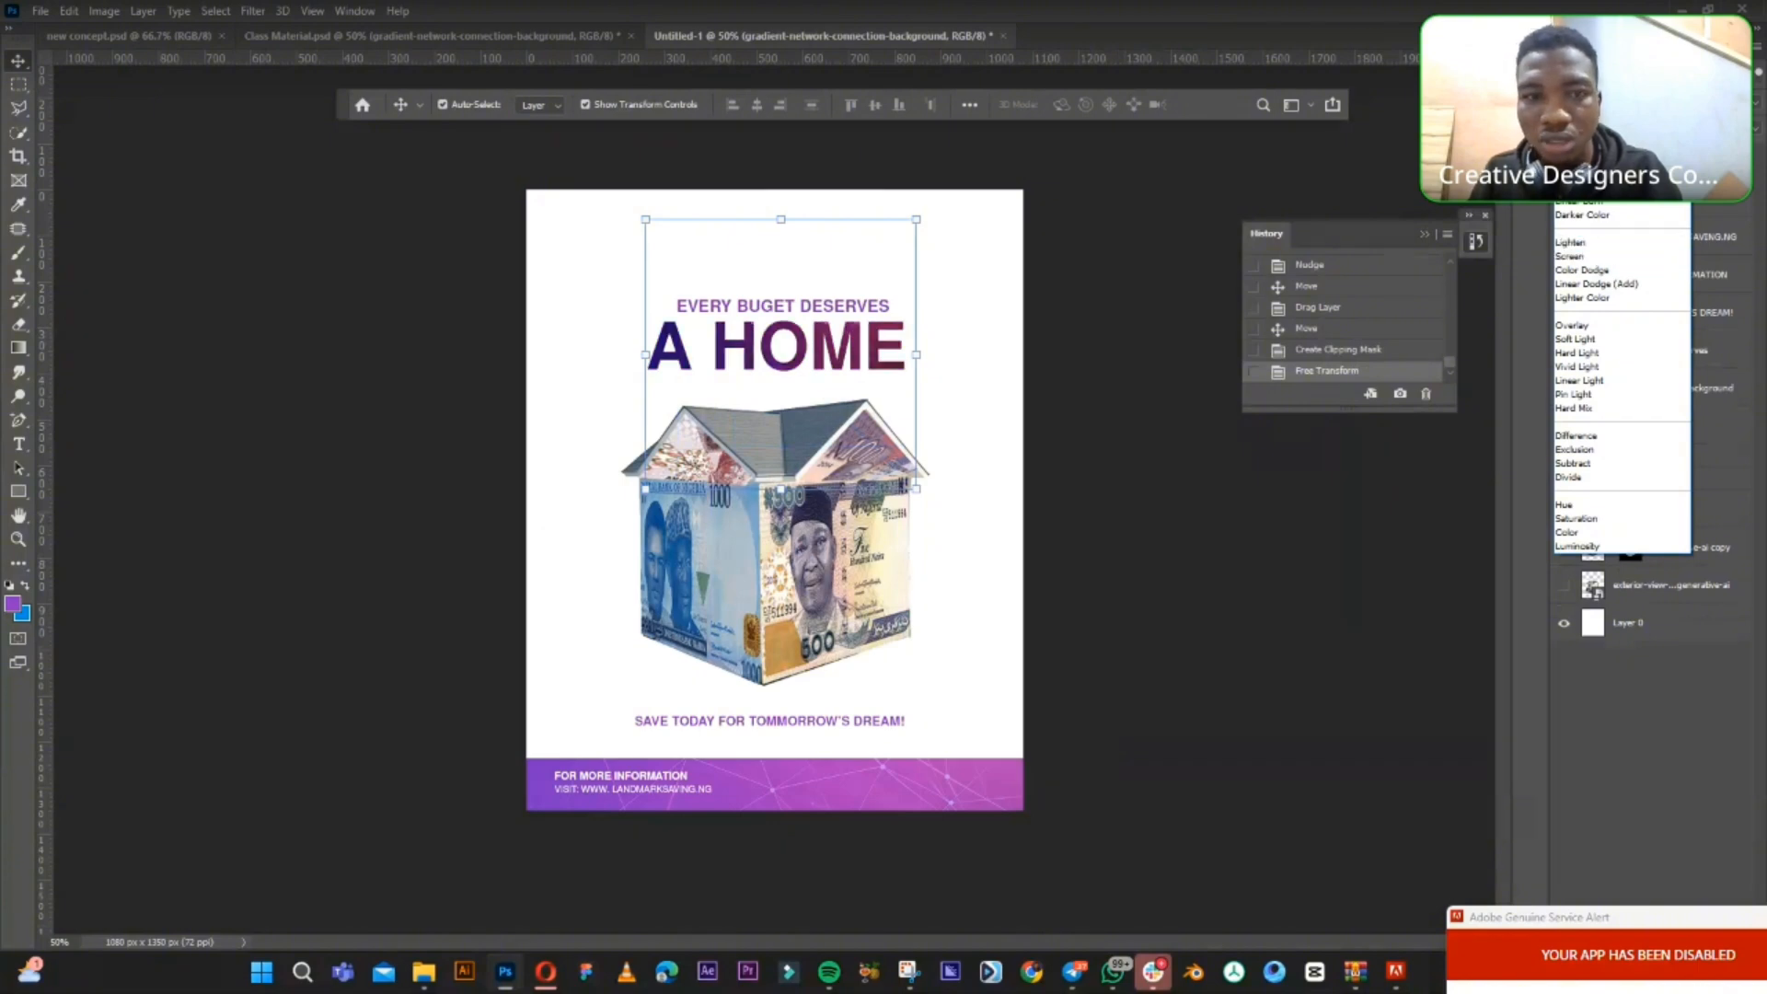
left_click(1572, 118)
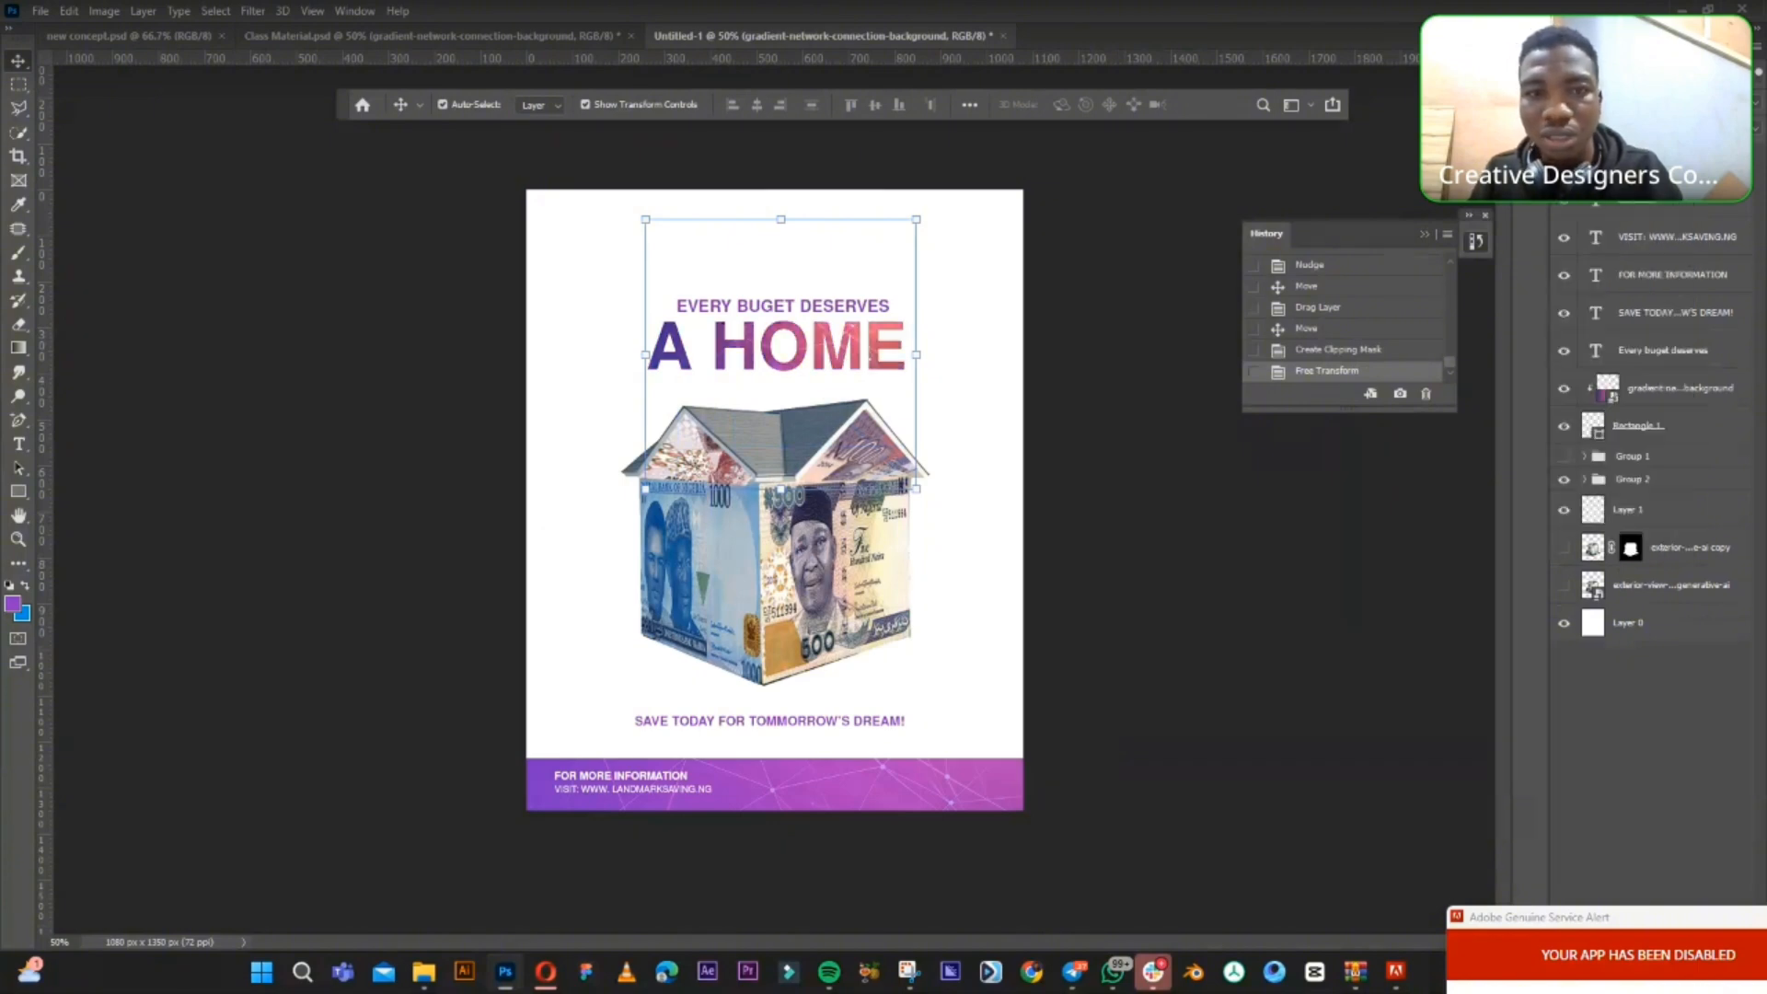
left_click(1132, 389)
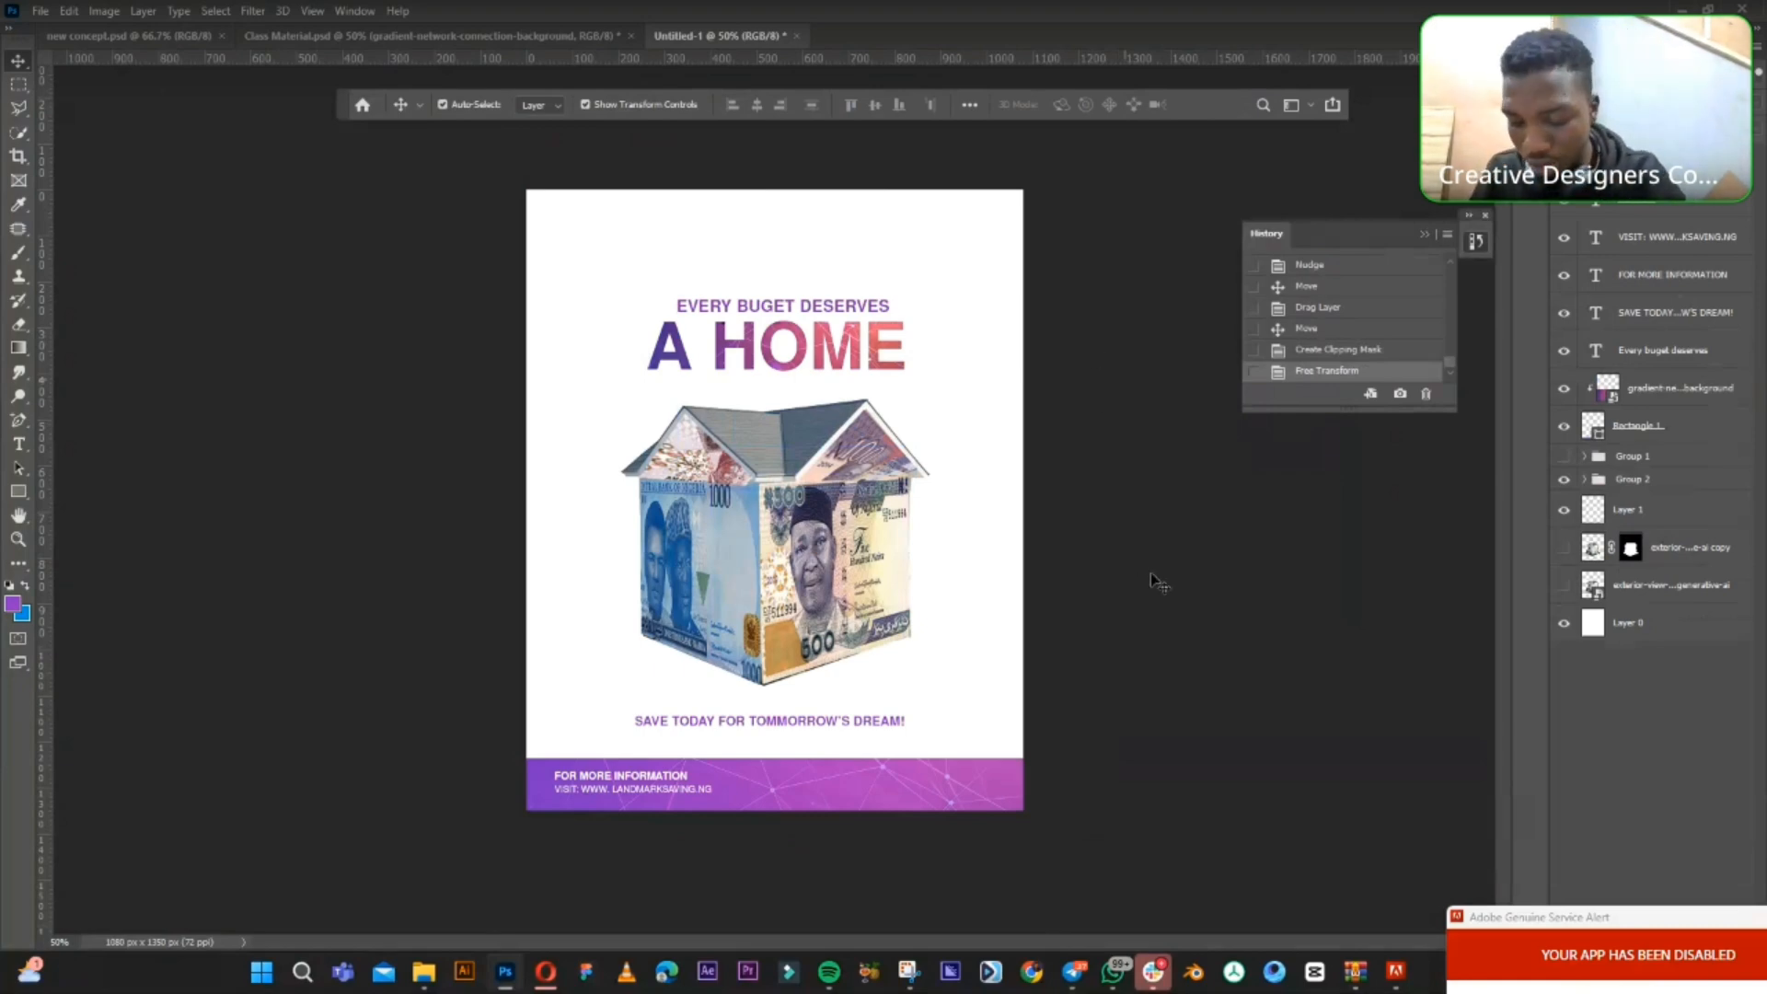
- Place the Google Play and App Store badge image pngegg from the Downloads folder onto the poster
mouse_move(426, 975)
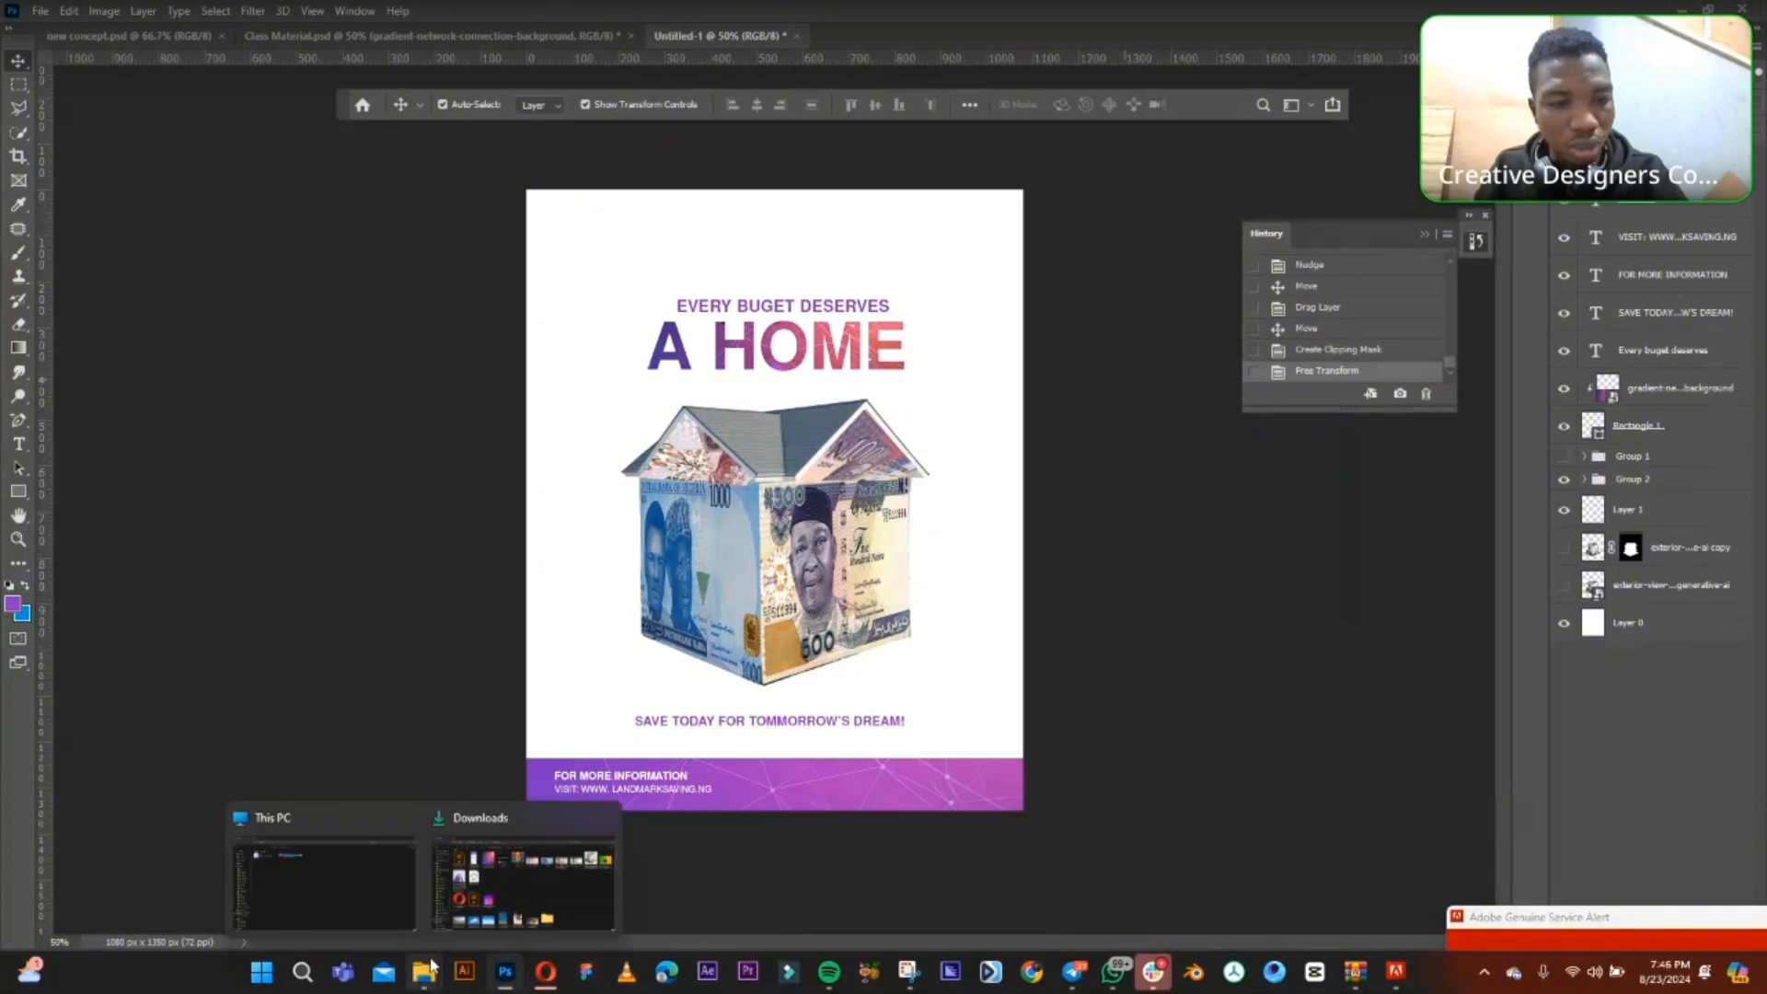
left_click(501, 910)
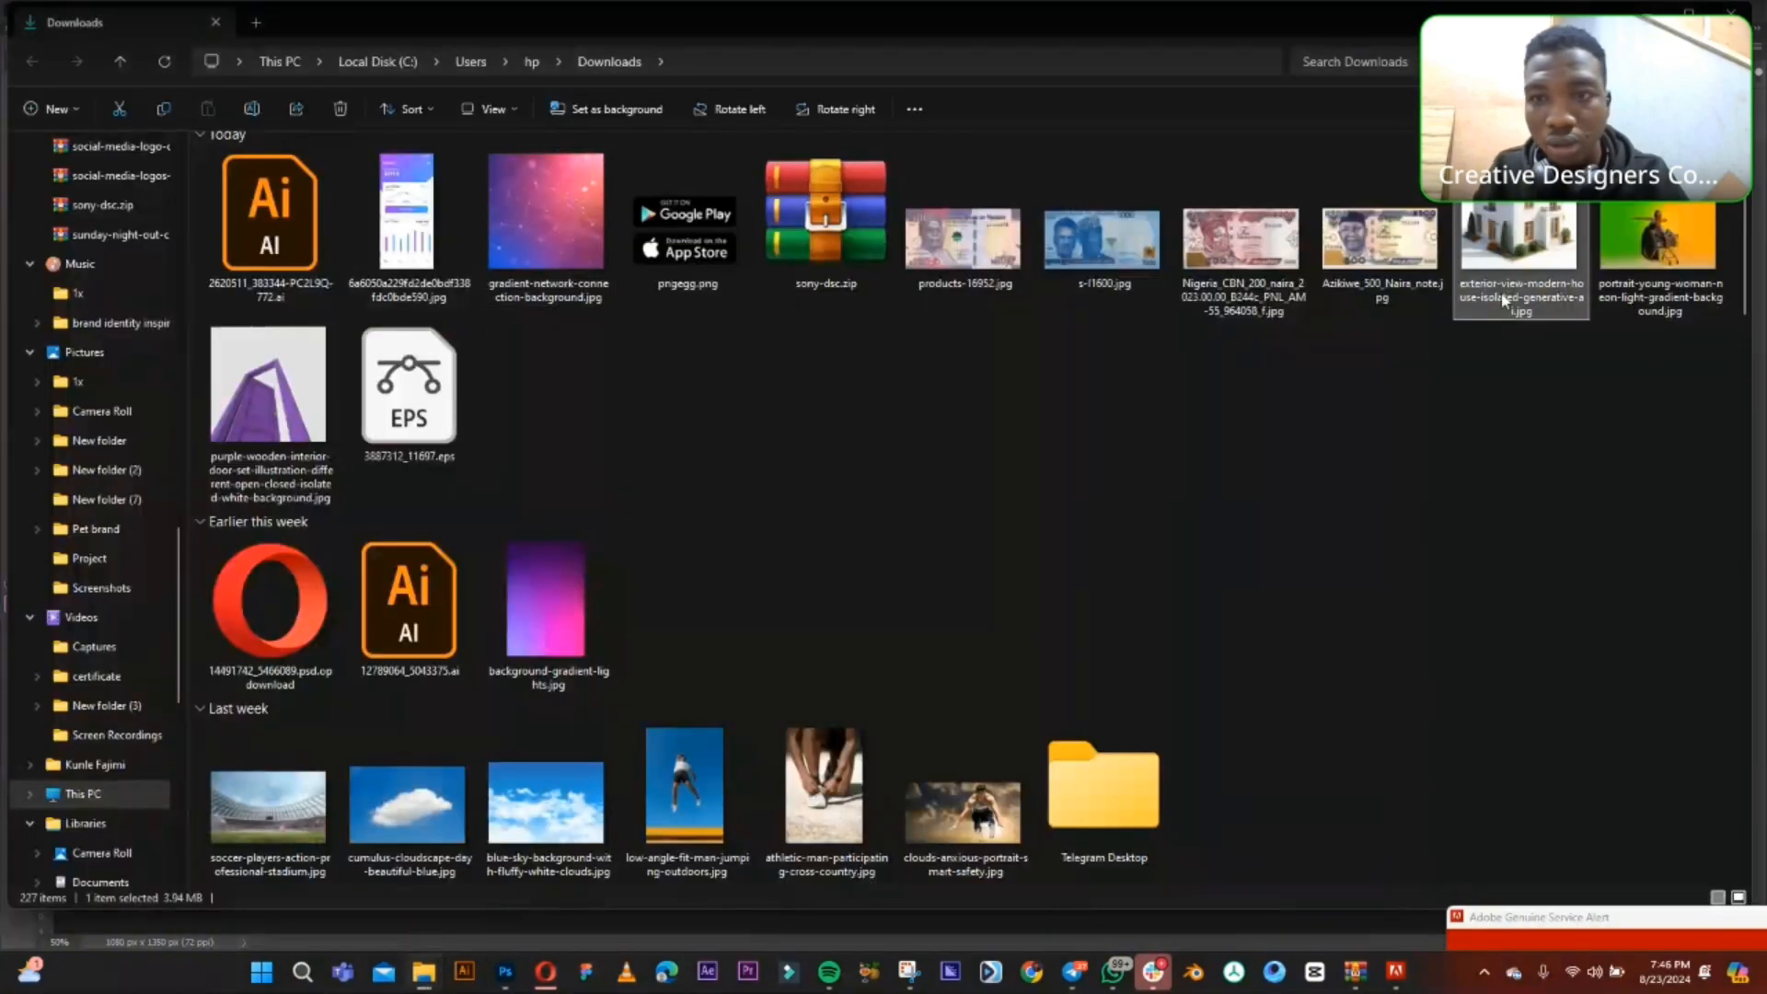
left_click_drag(686, 226, 907, 513)
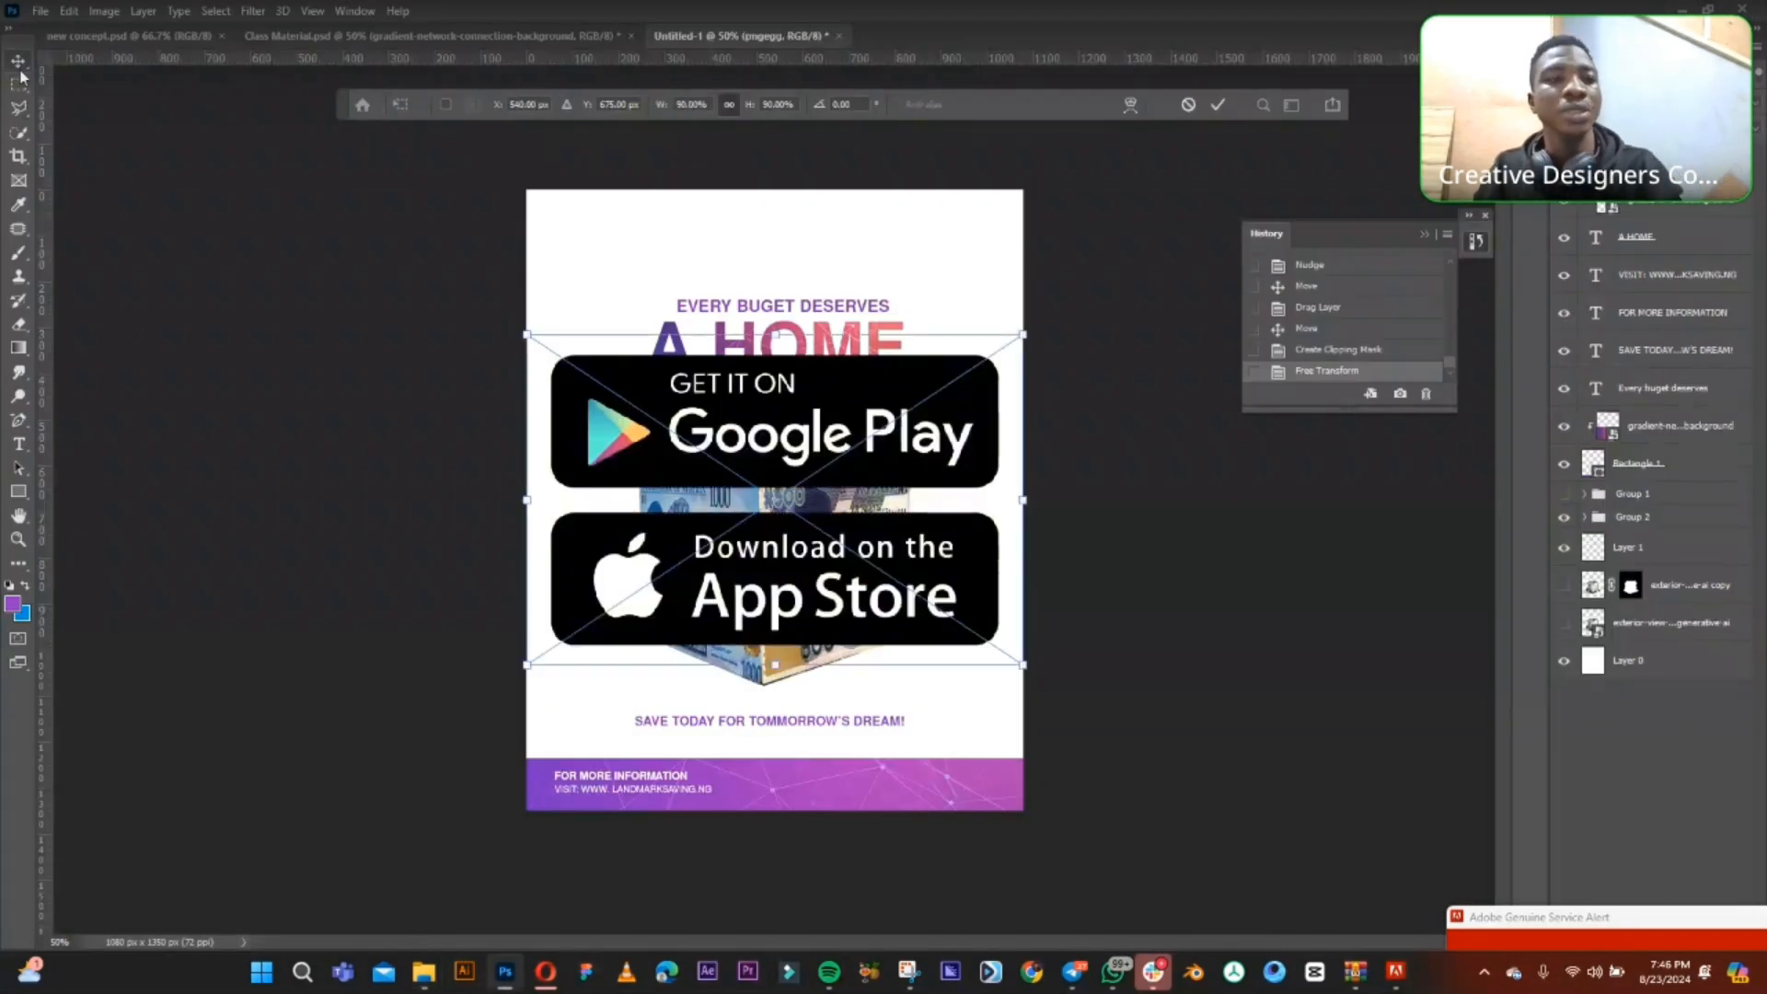
key("Return")
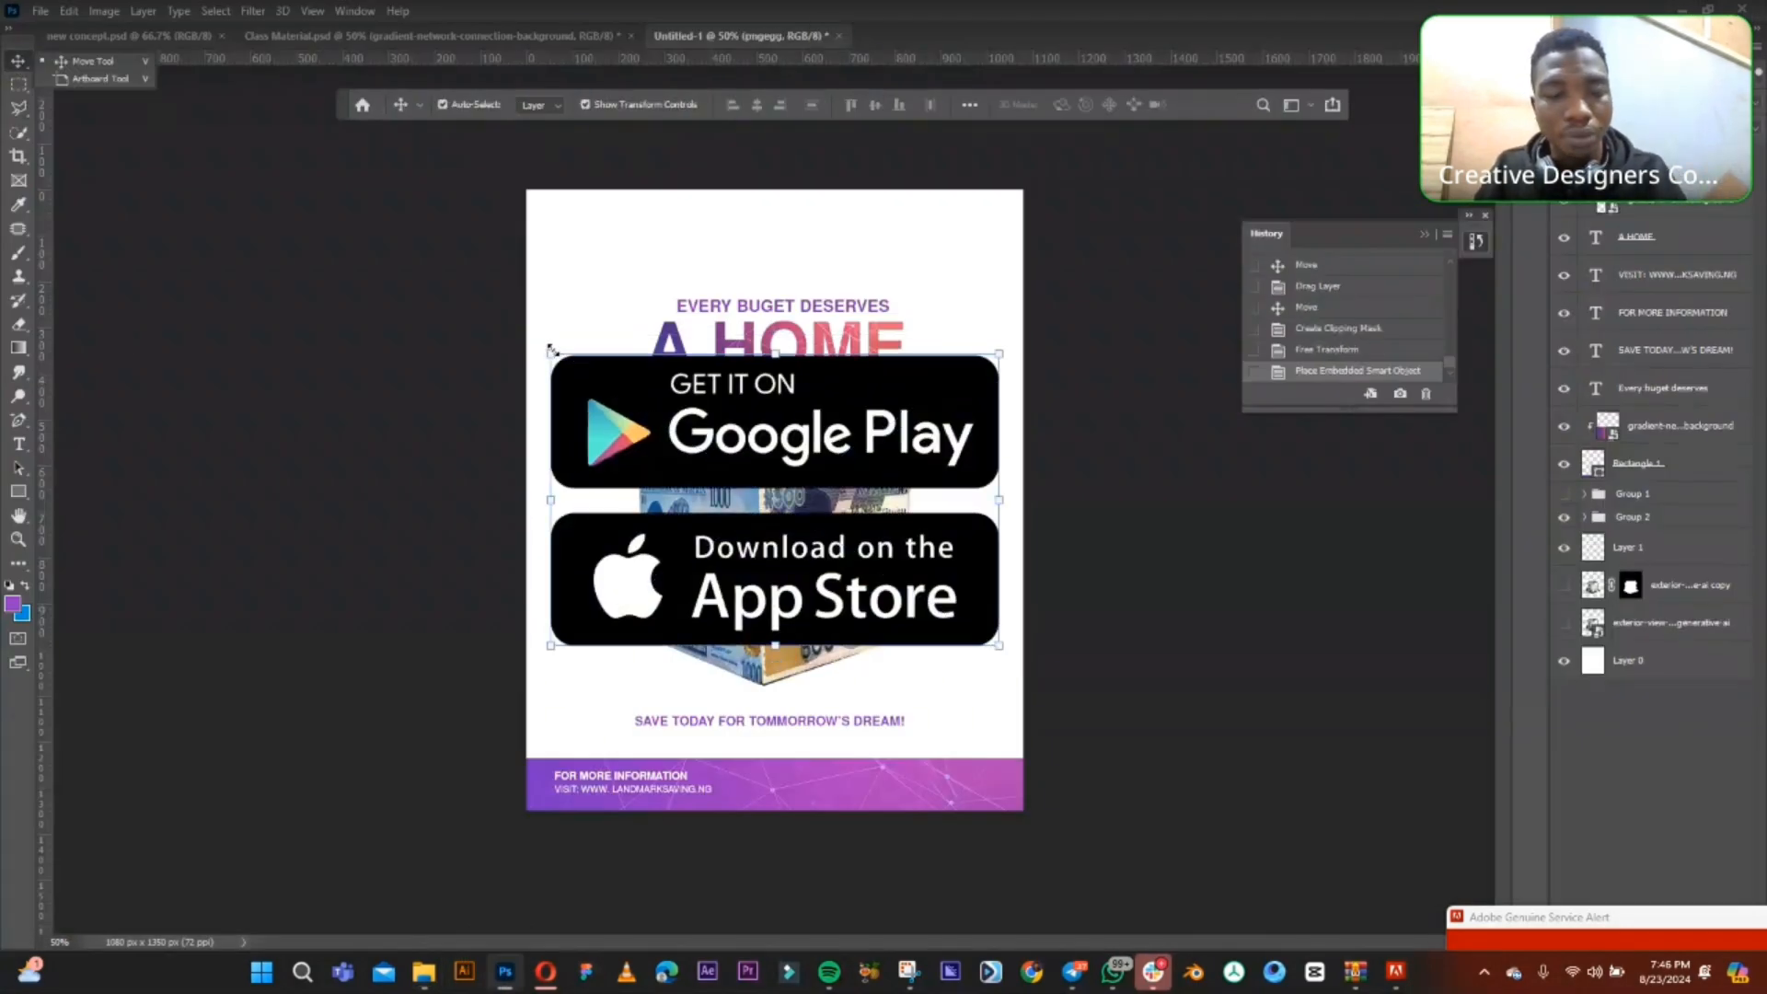
- Scale the badge image down to about 18% and position it above "EVERY BUGET DESERVES"
key("ctrl+t")
left_click_drag(628, 391, 697, 466)
left_click_drag(1084, 419, 930, 233)
left_click_drag(878, 244, 734, 243)
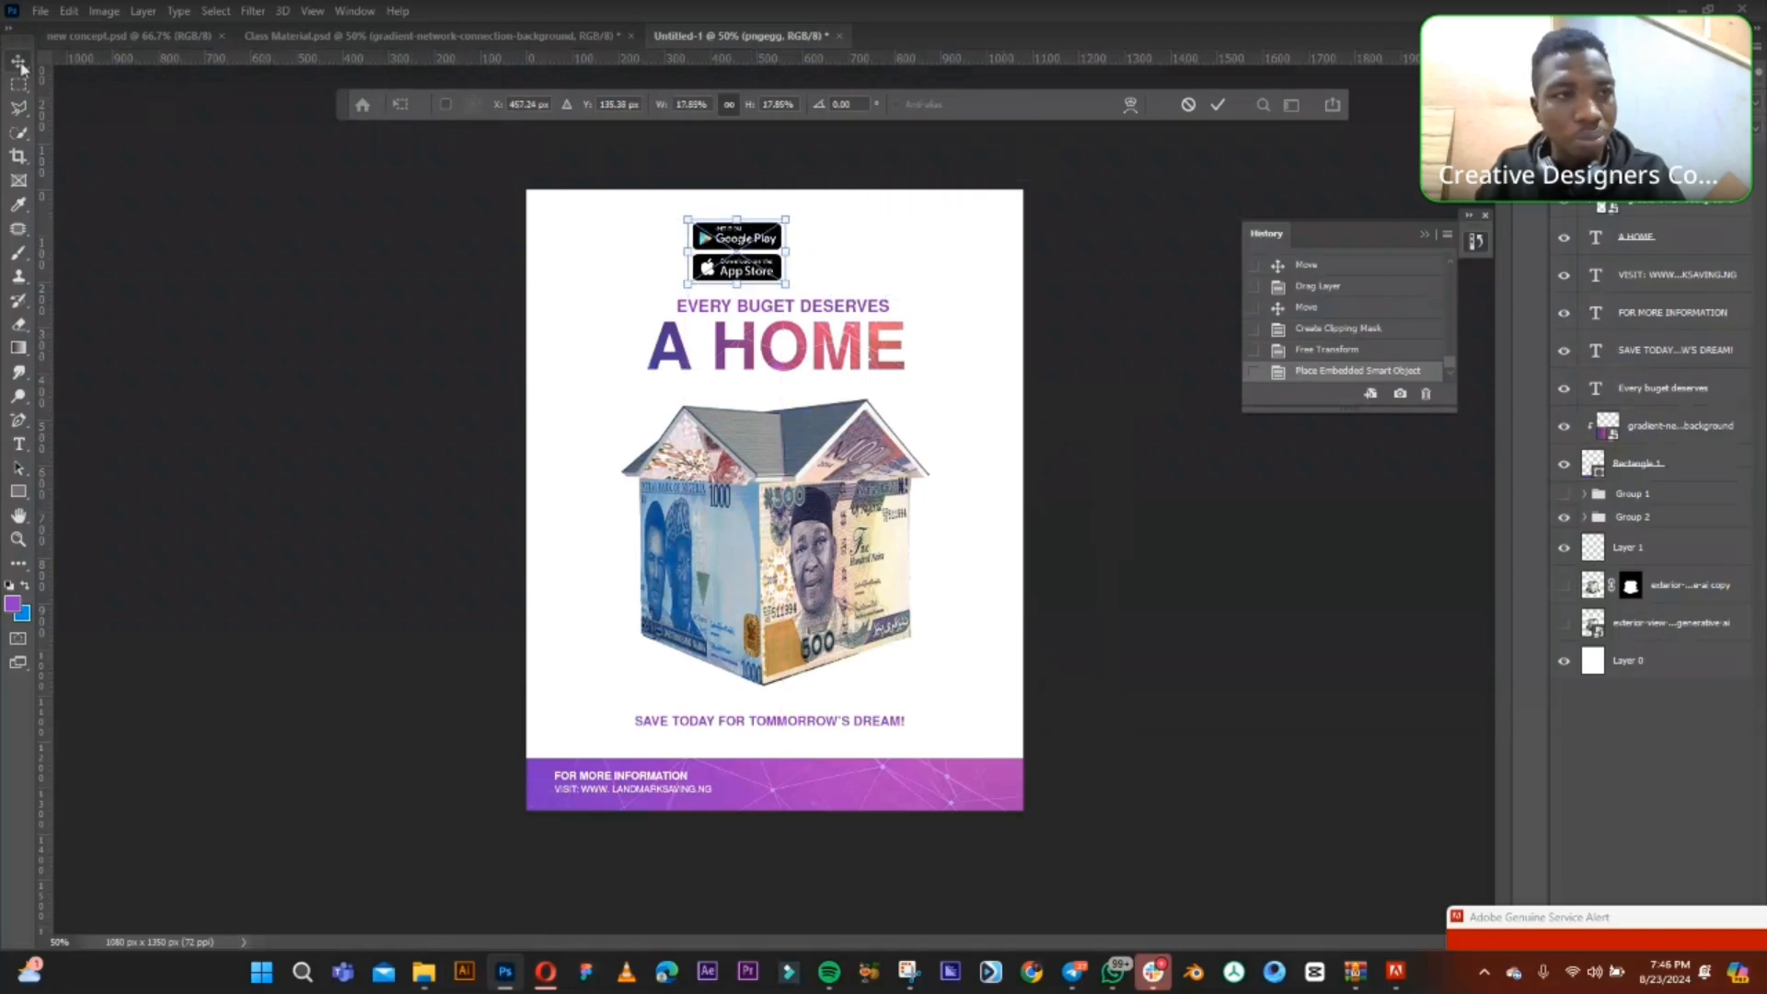
key("Return")
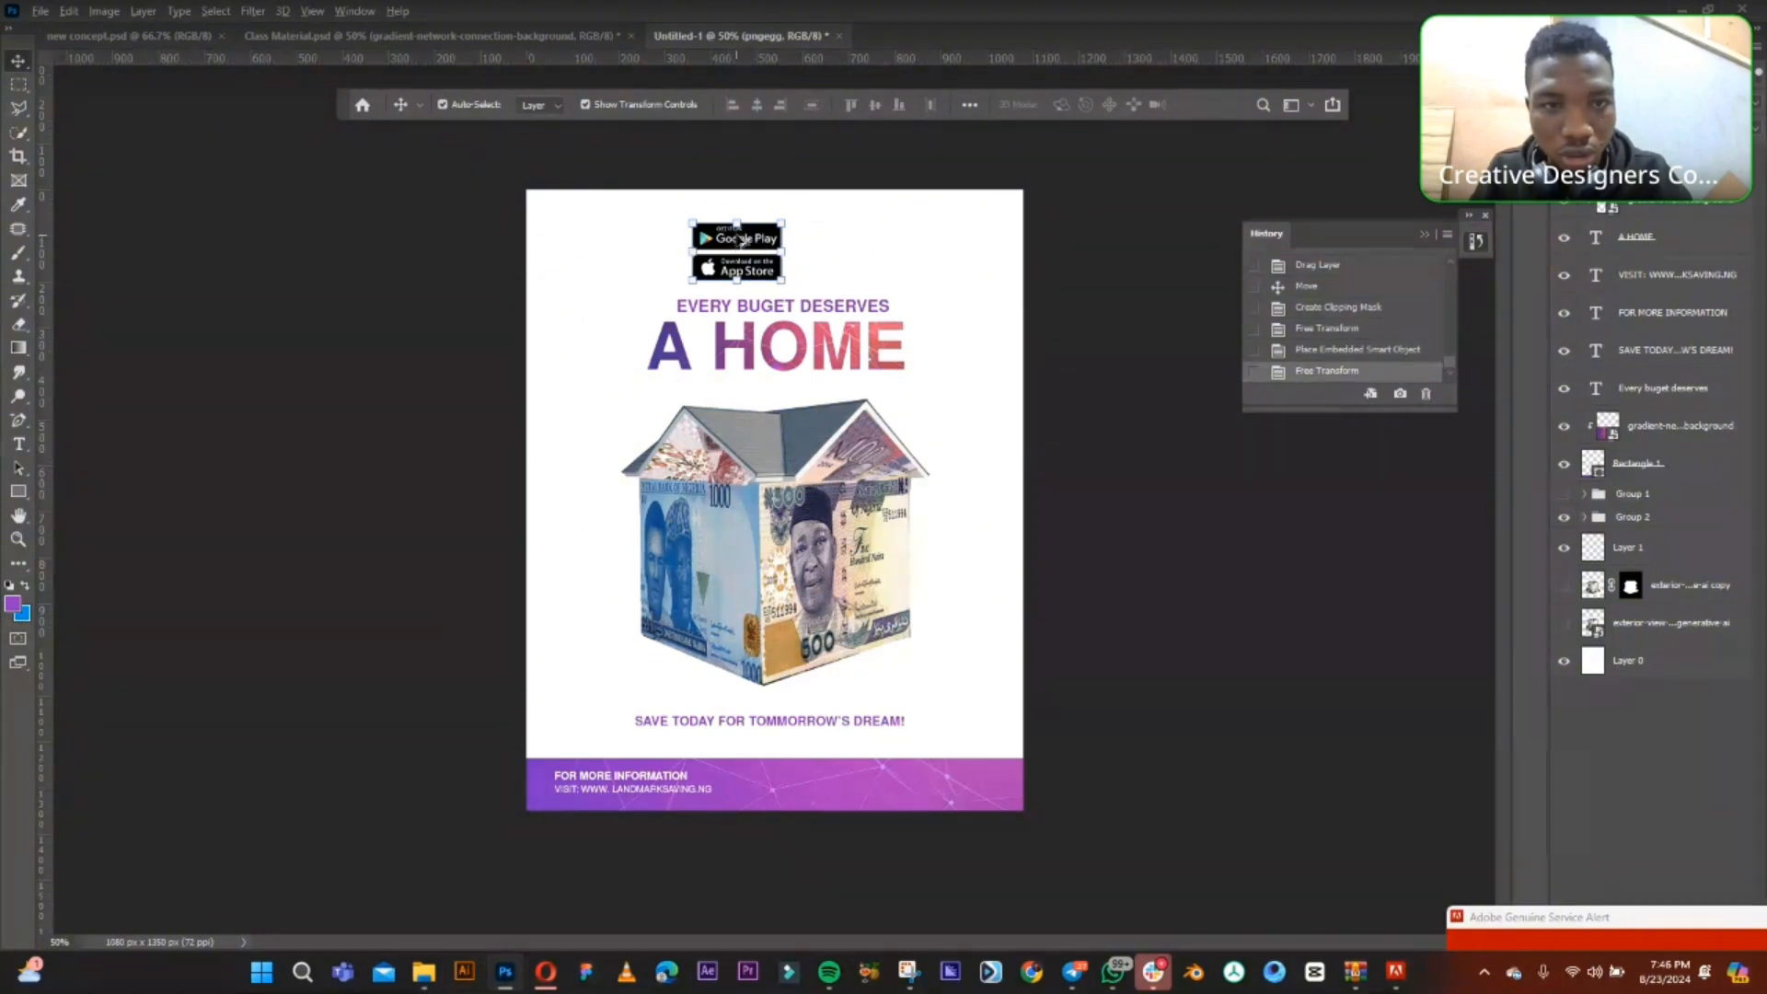
- Duplicate the badge pair to its right and select the copy's Google Play badge with a rectangular marquee
left_click_drag(739, 239, 851, 238)
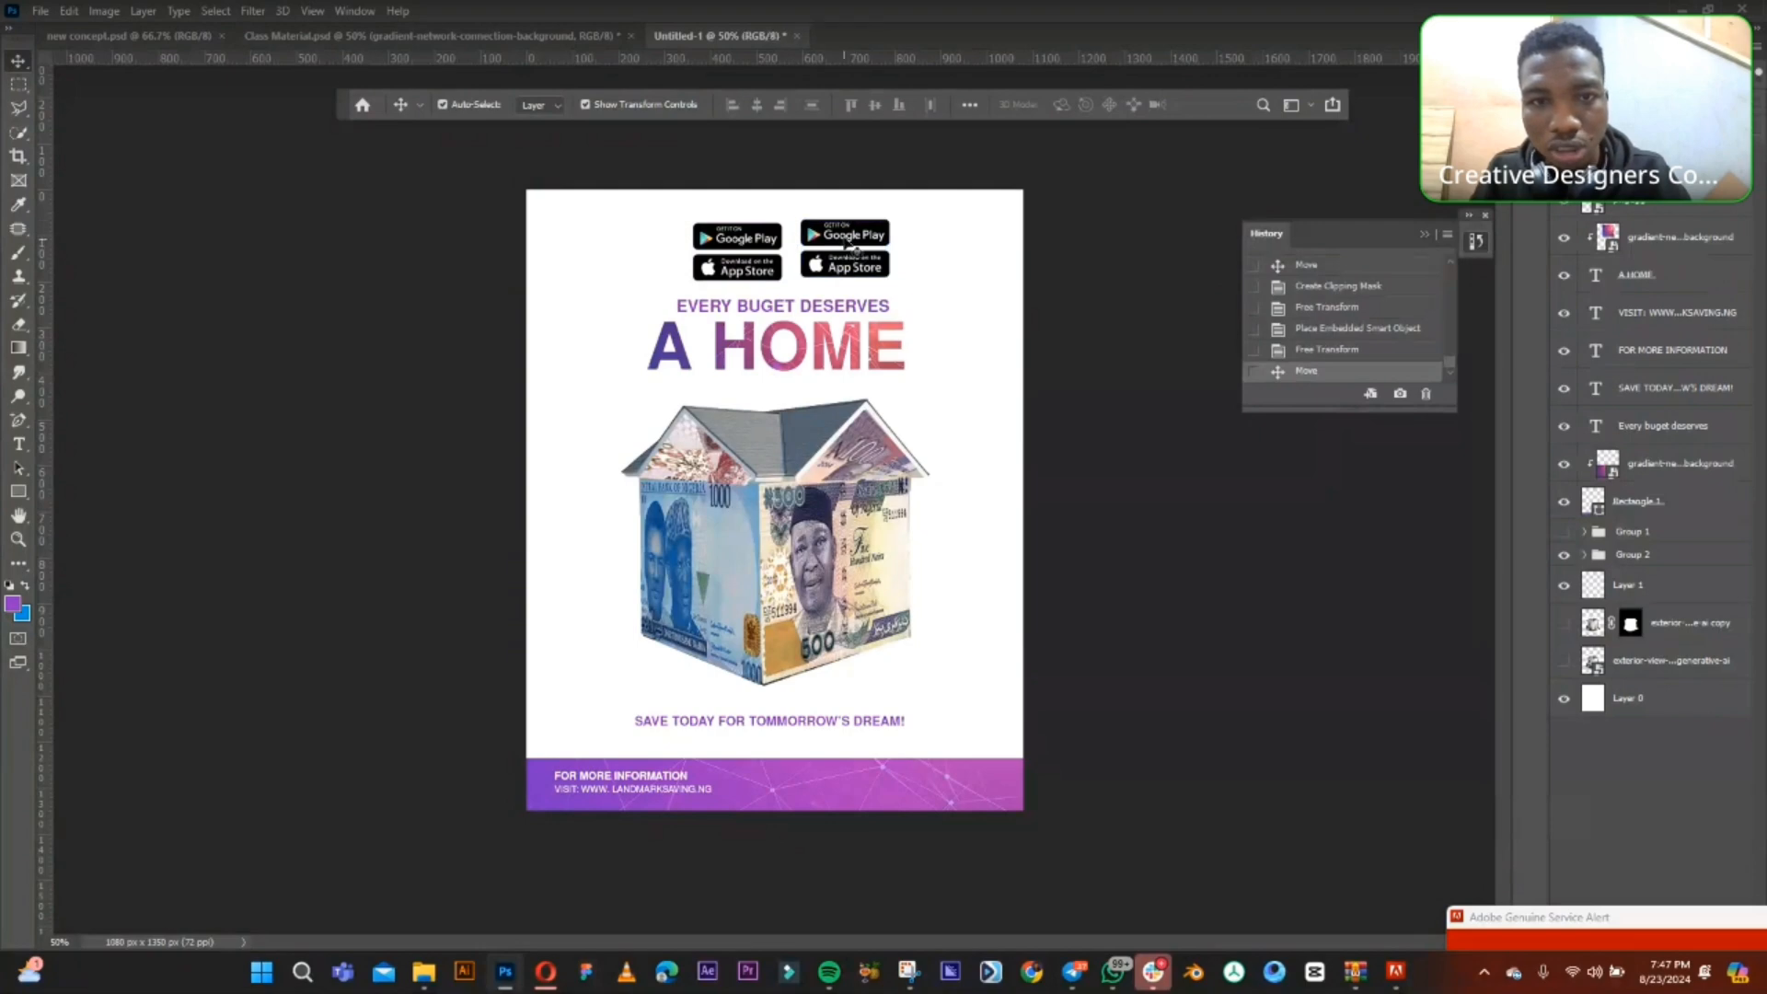
left_click(19, 89)
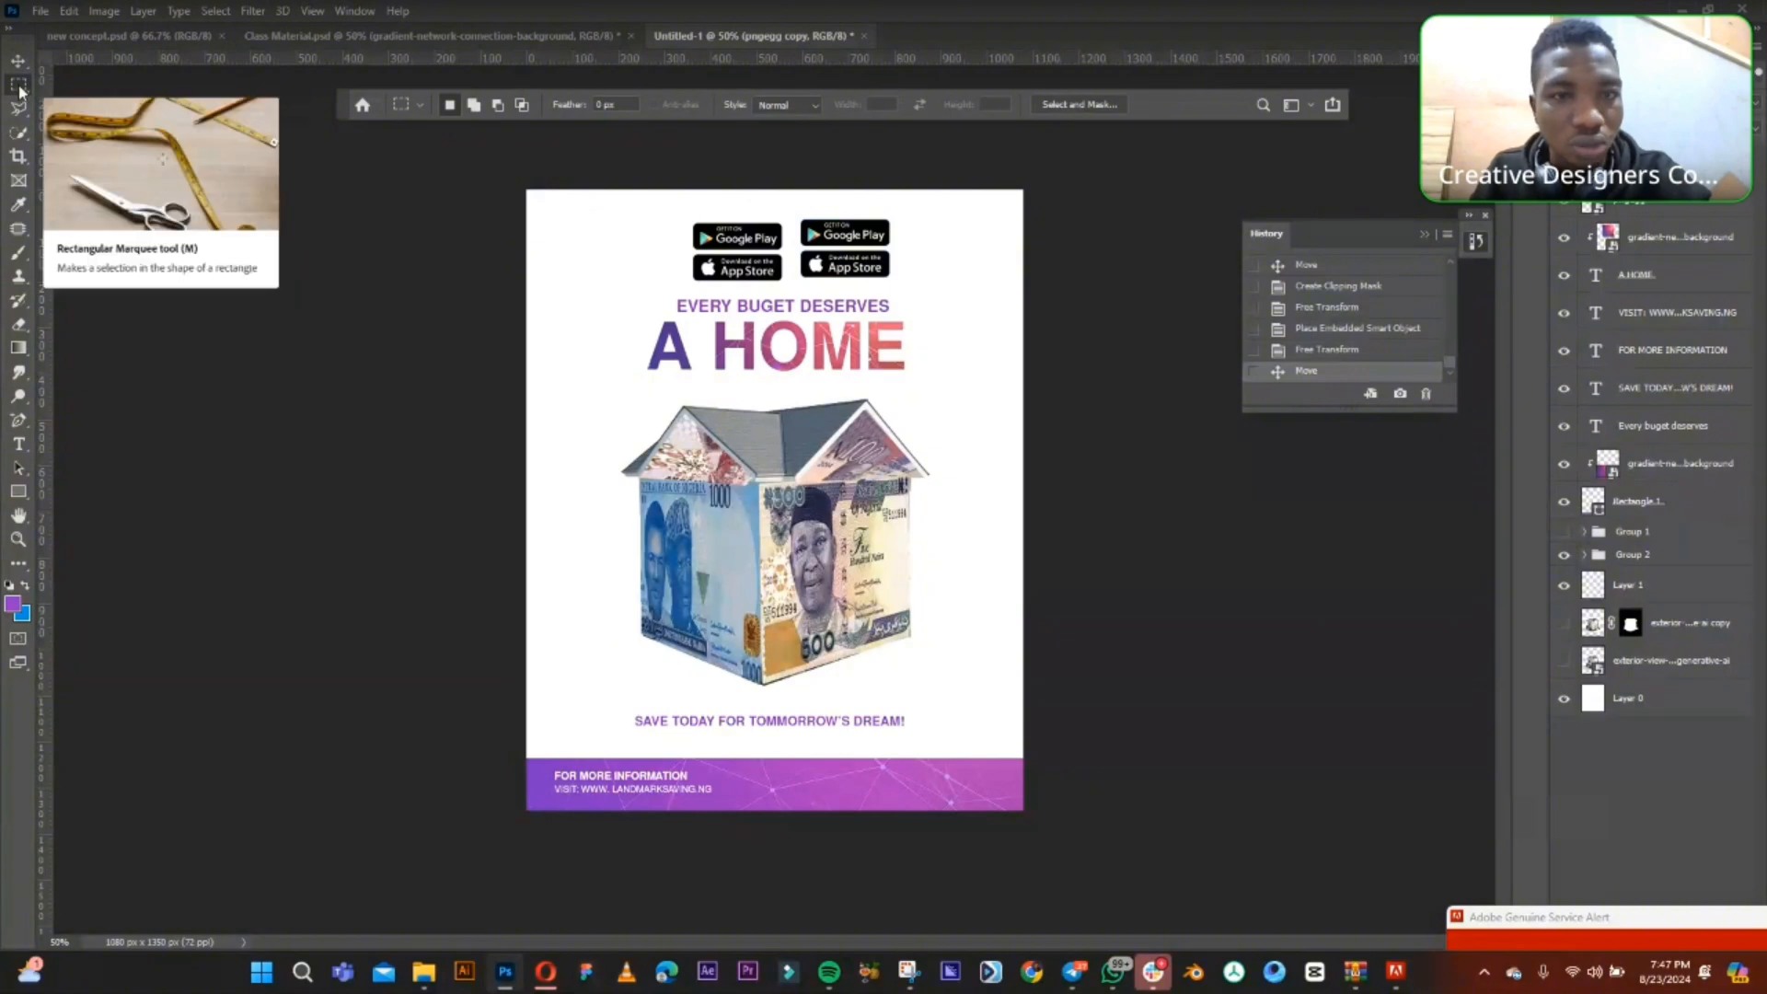
left_click_drag(794, 209, 900, 254)
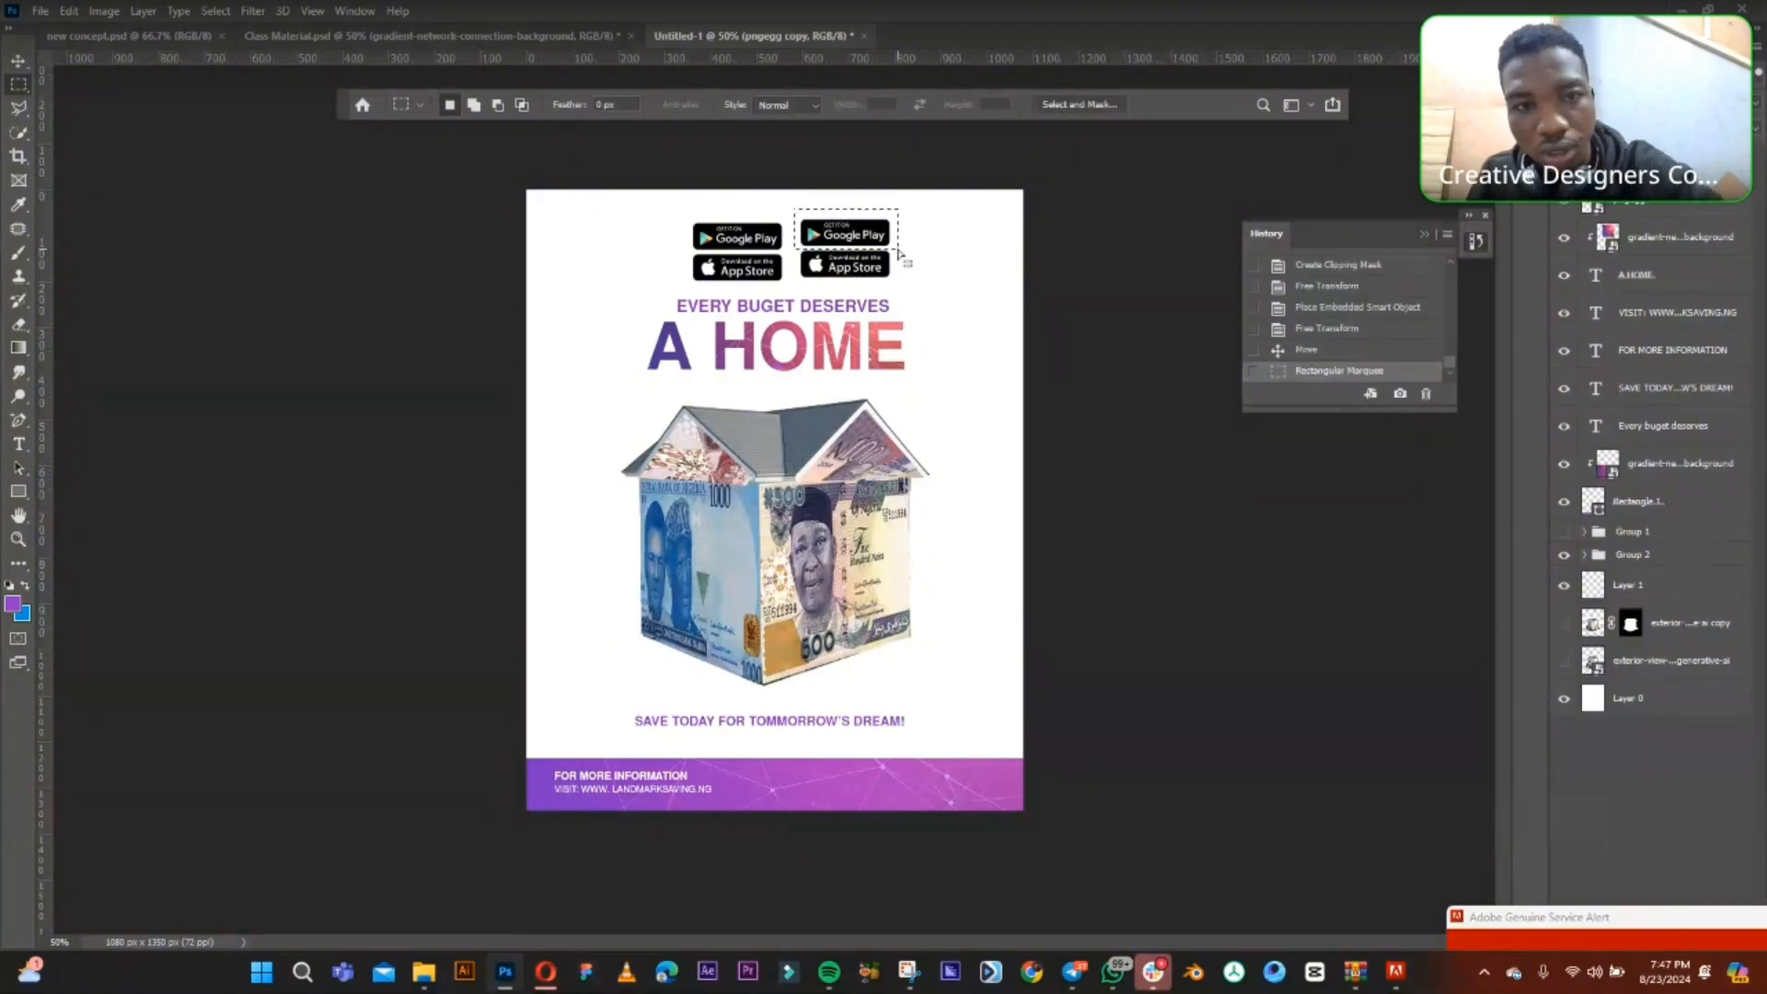
key("Delete")
left_click(866, 357)
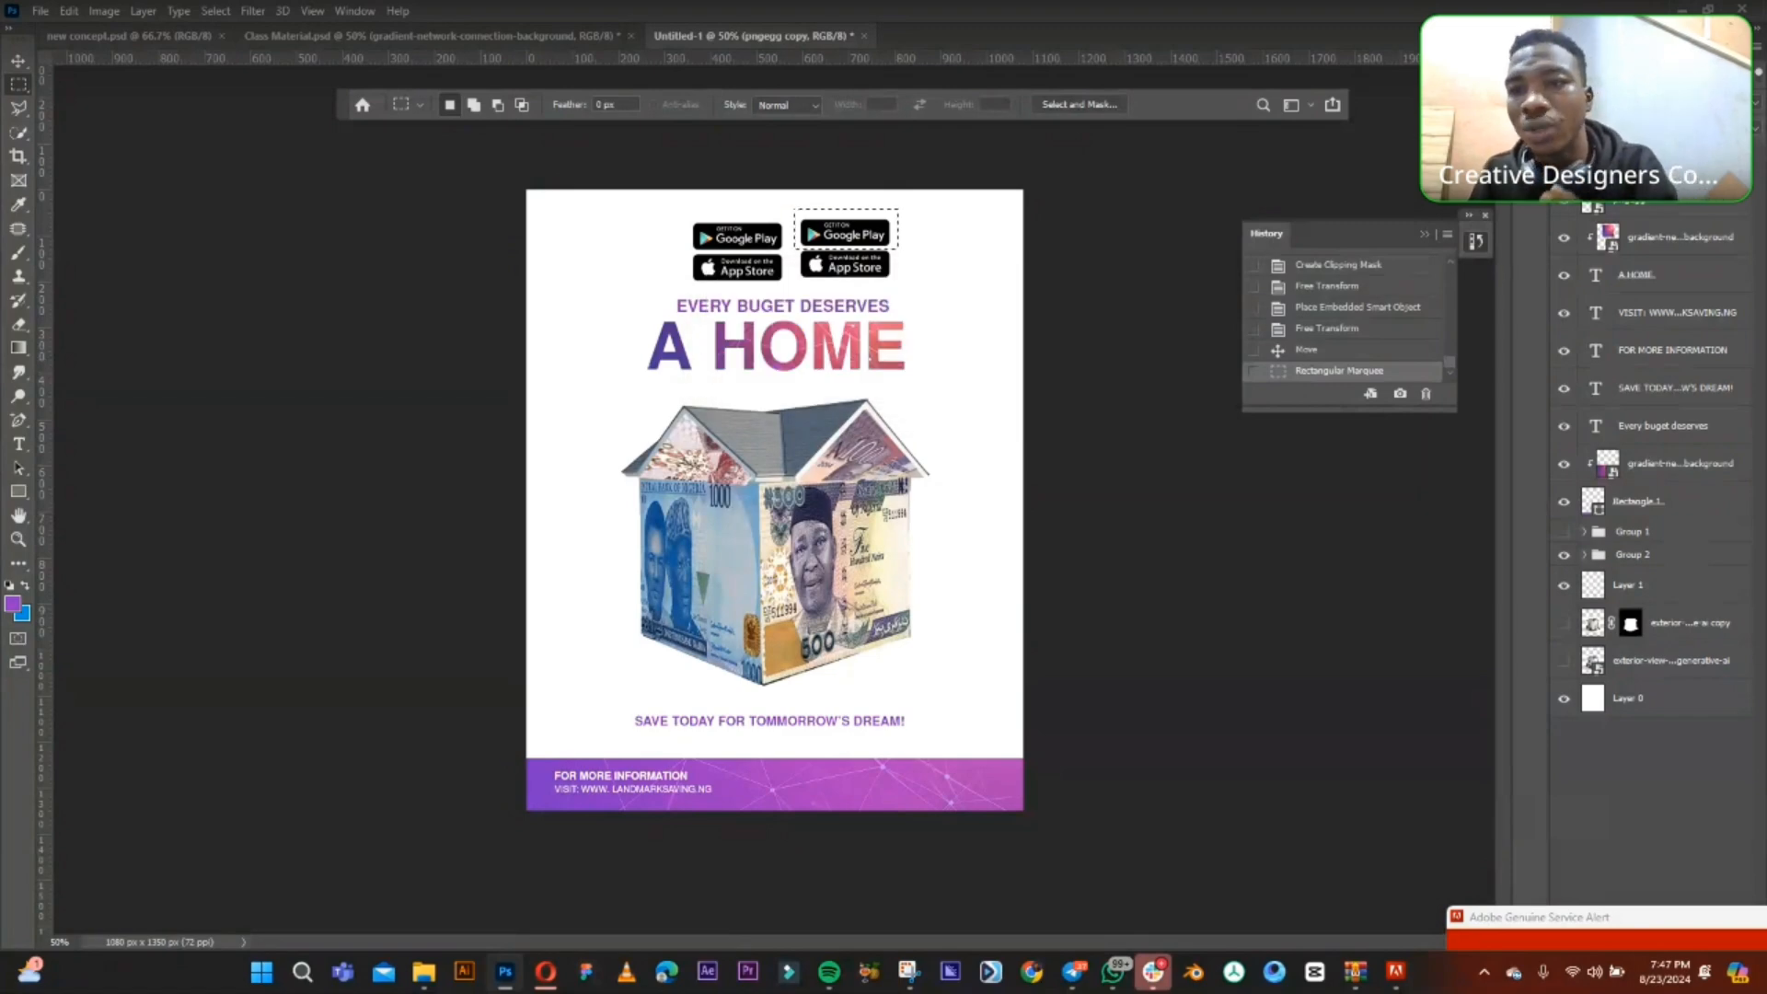
- Rasterize the copied badge layer, erase its selected Google Play badge and clear the selection
right_click(1624, 486)
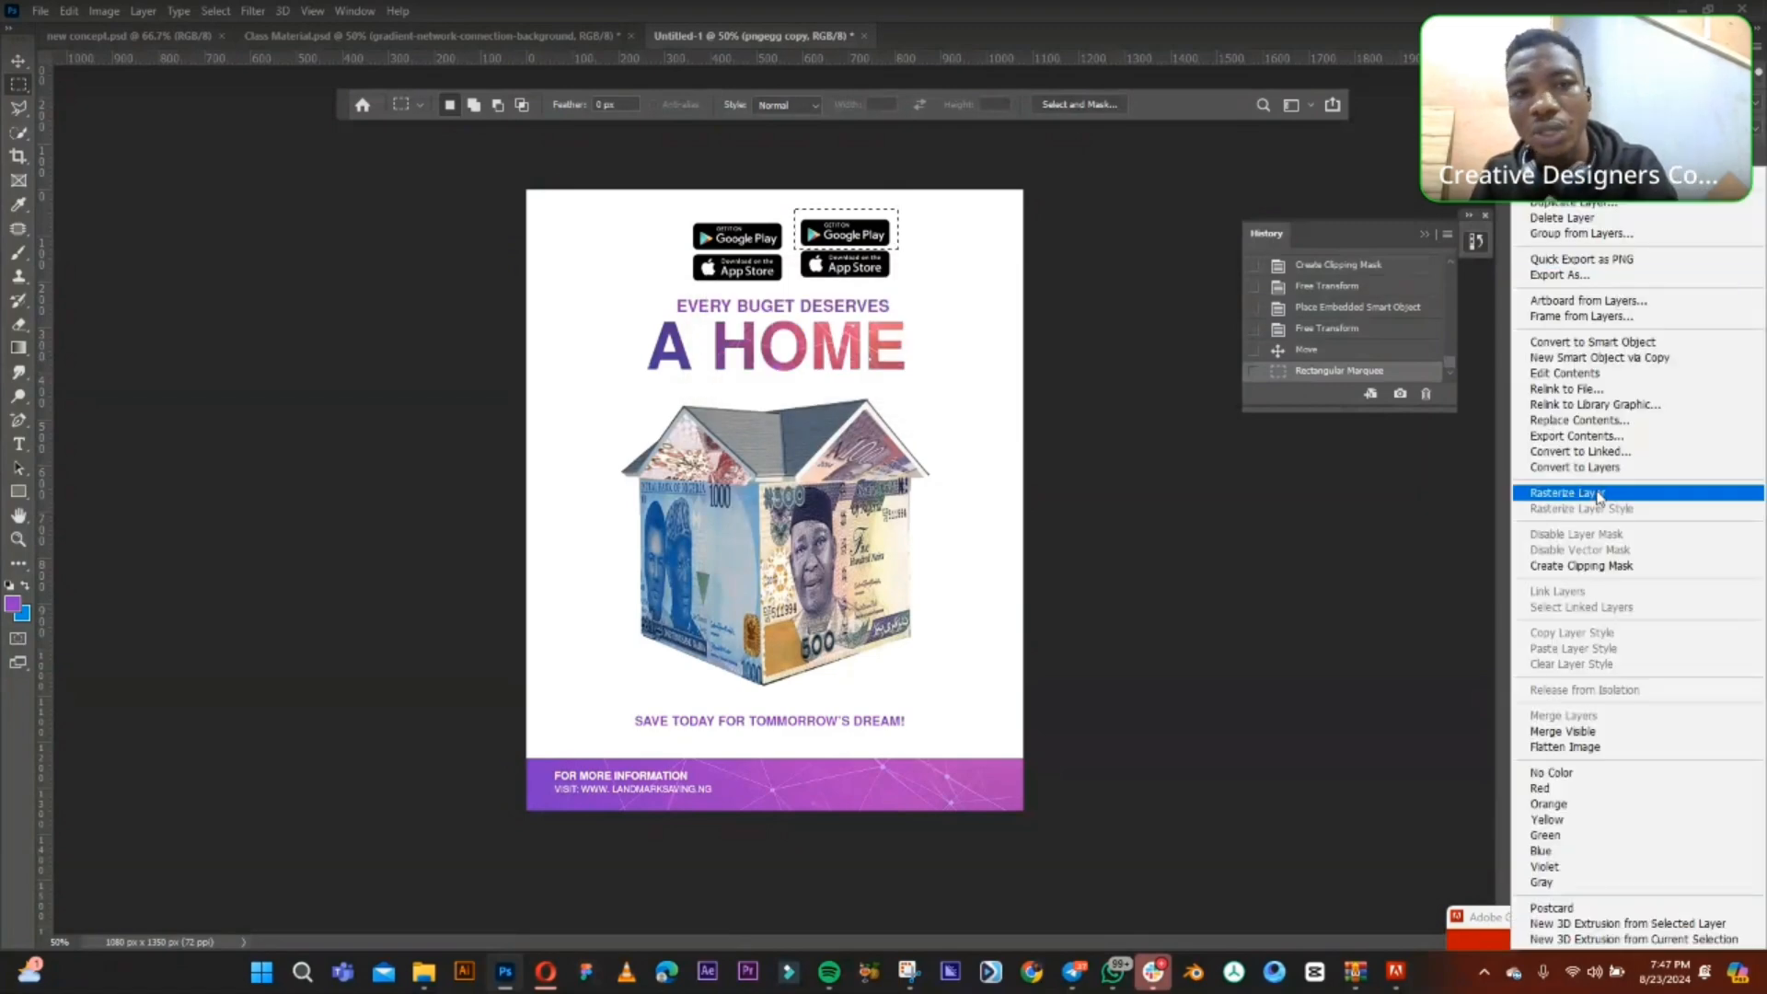
left_click(1599, 493)
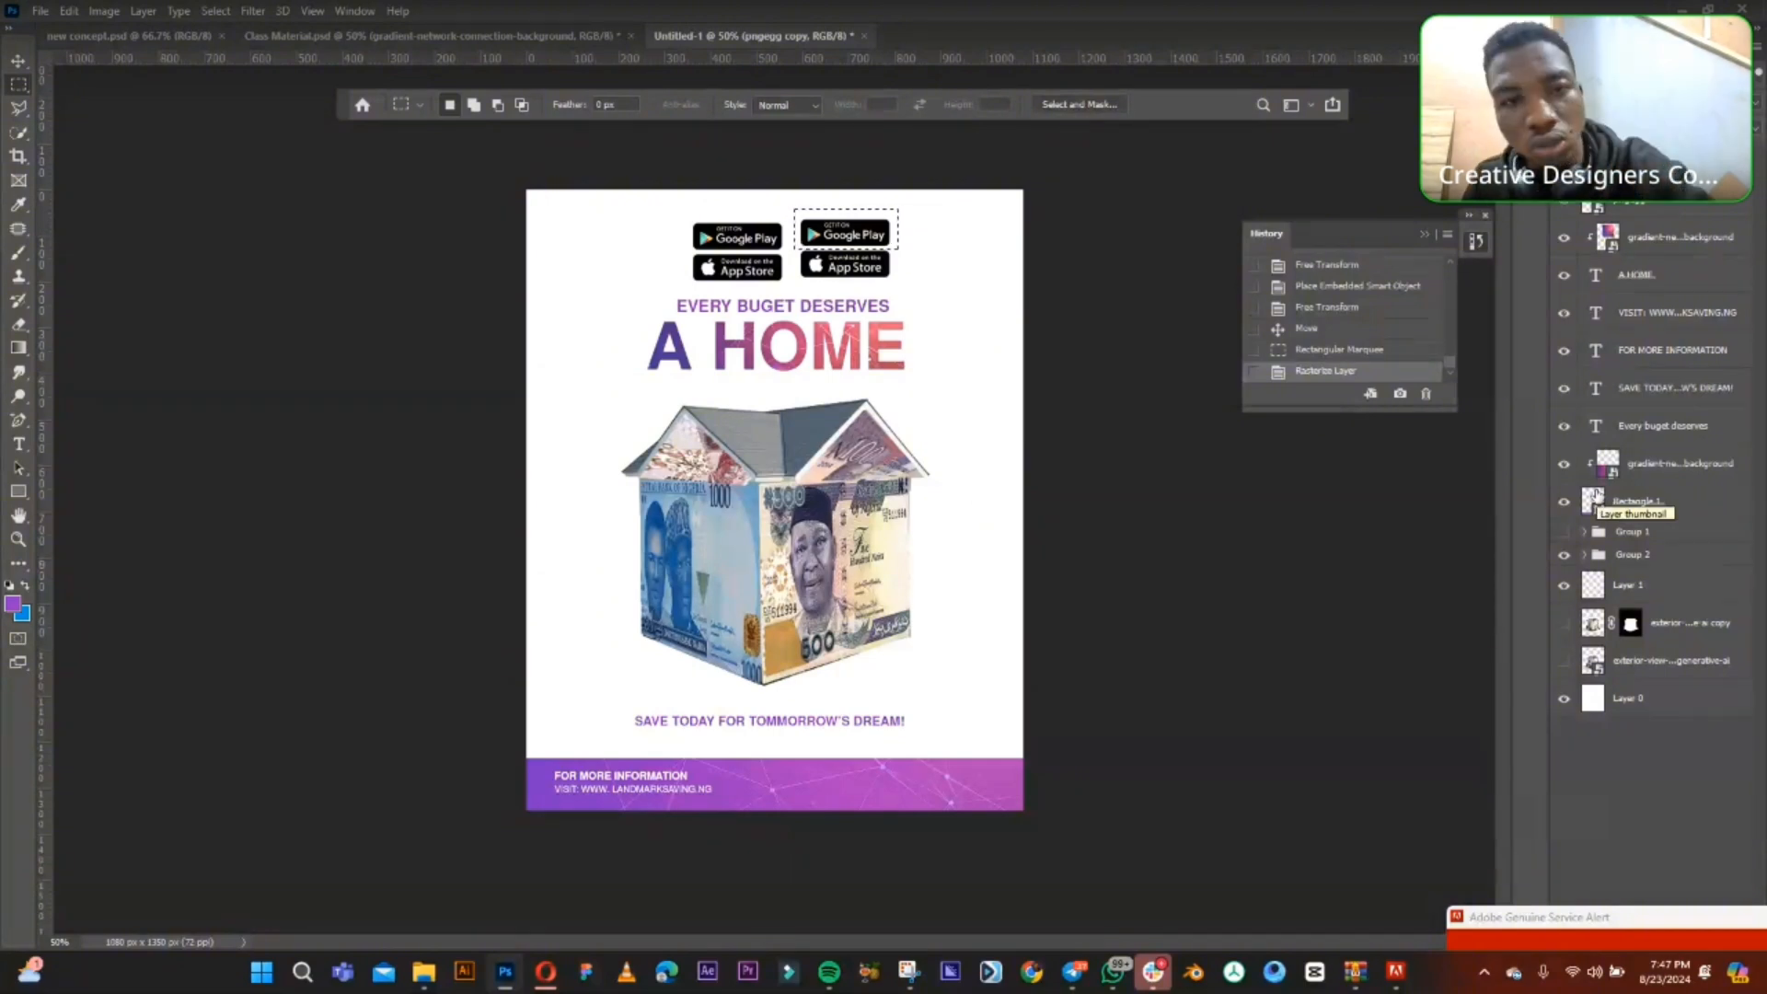
key("Delete")
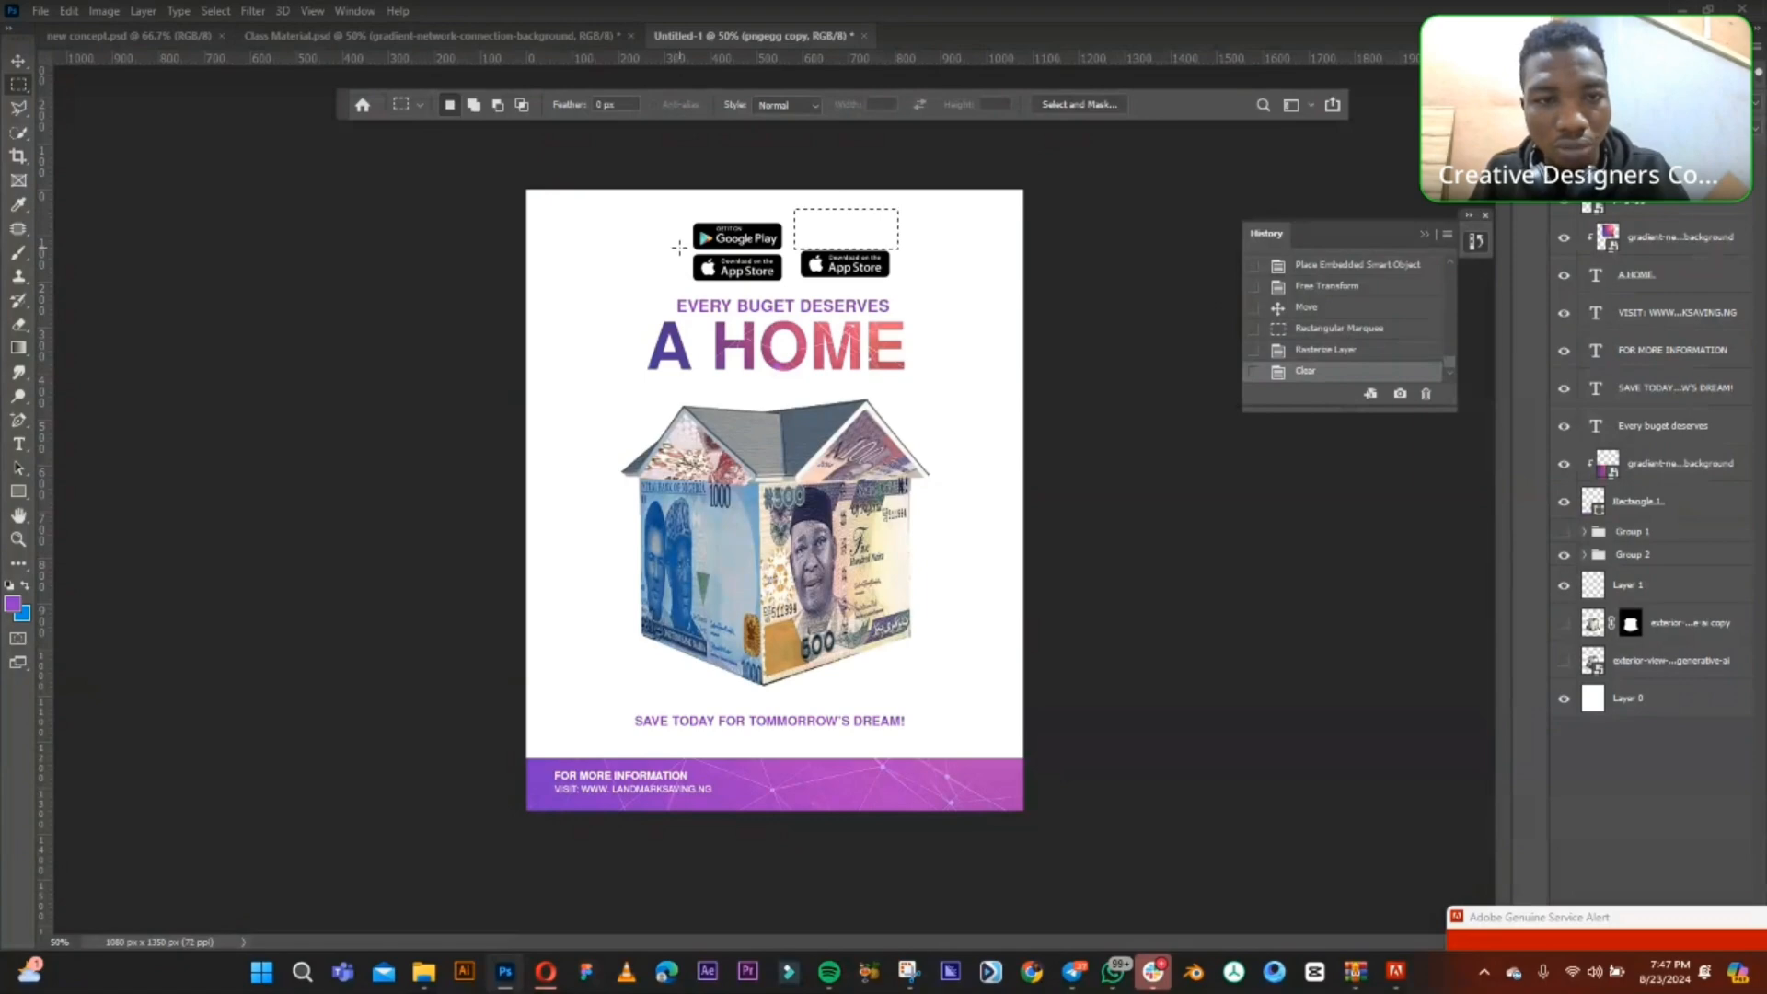
key("ctrl+d")
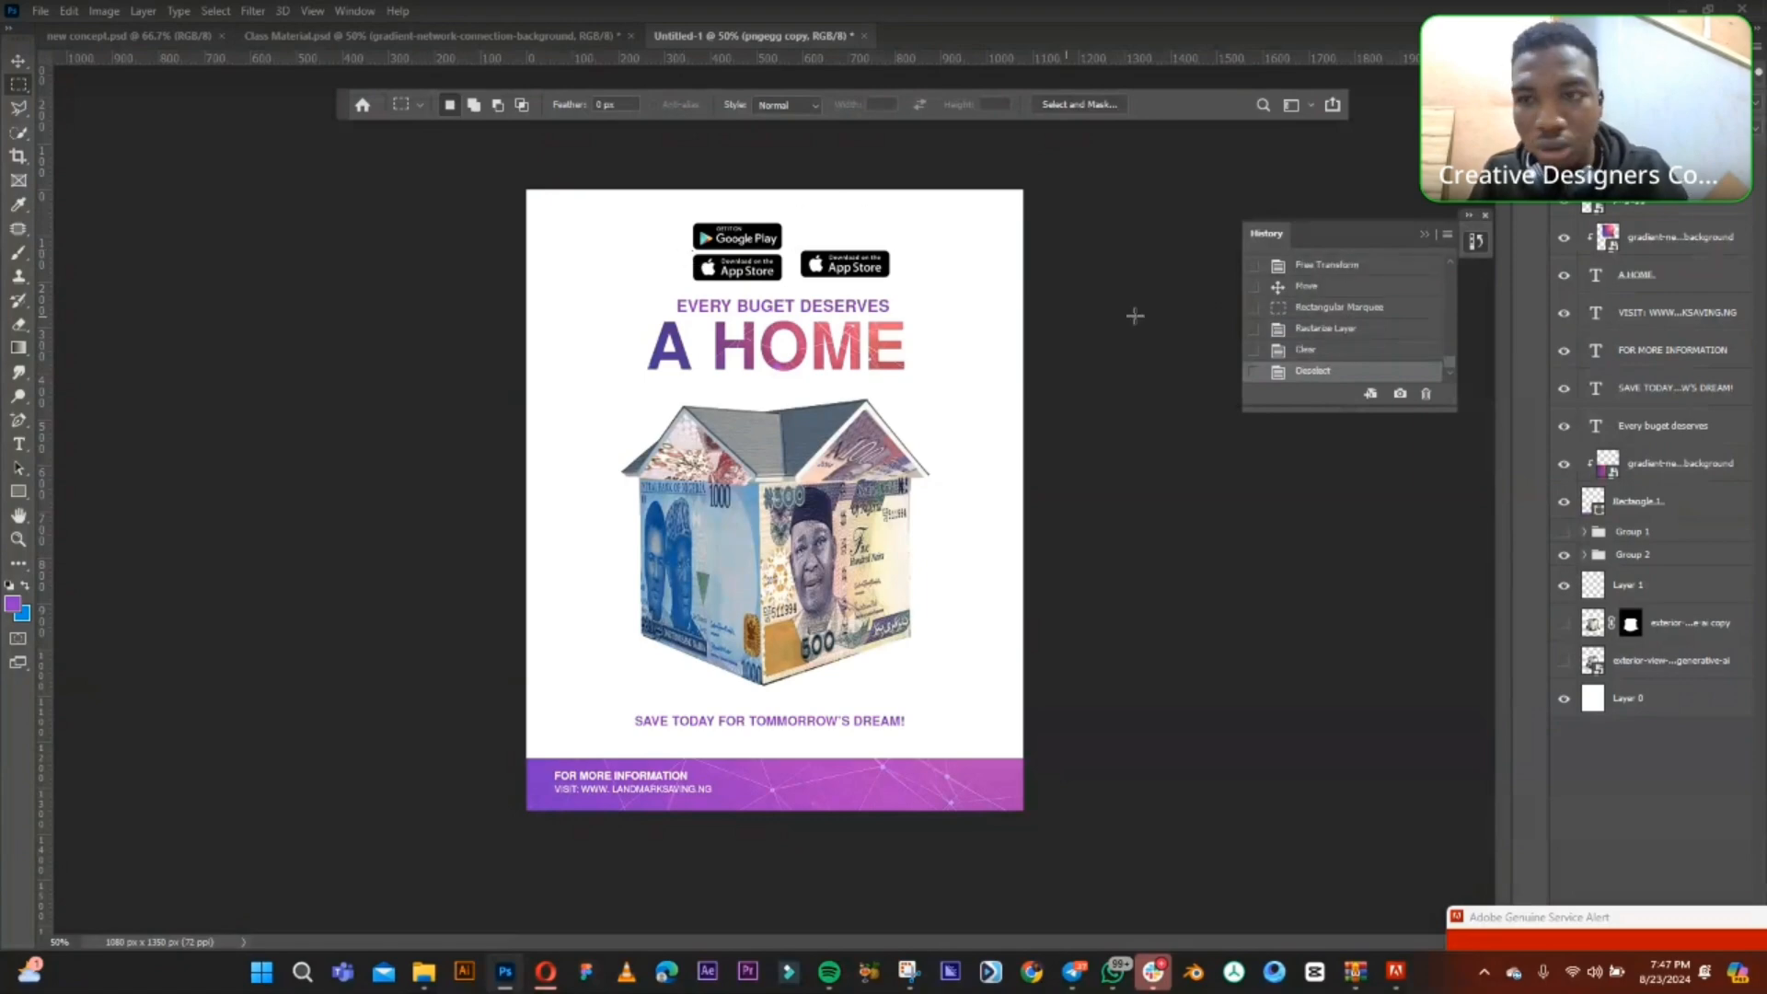
- Make the original badge layer active and select its App Store badge with a rectangular marquee
left_click(1645, 208)
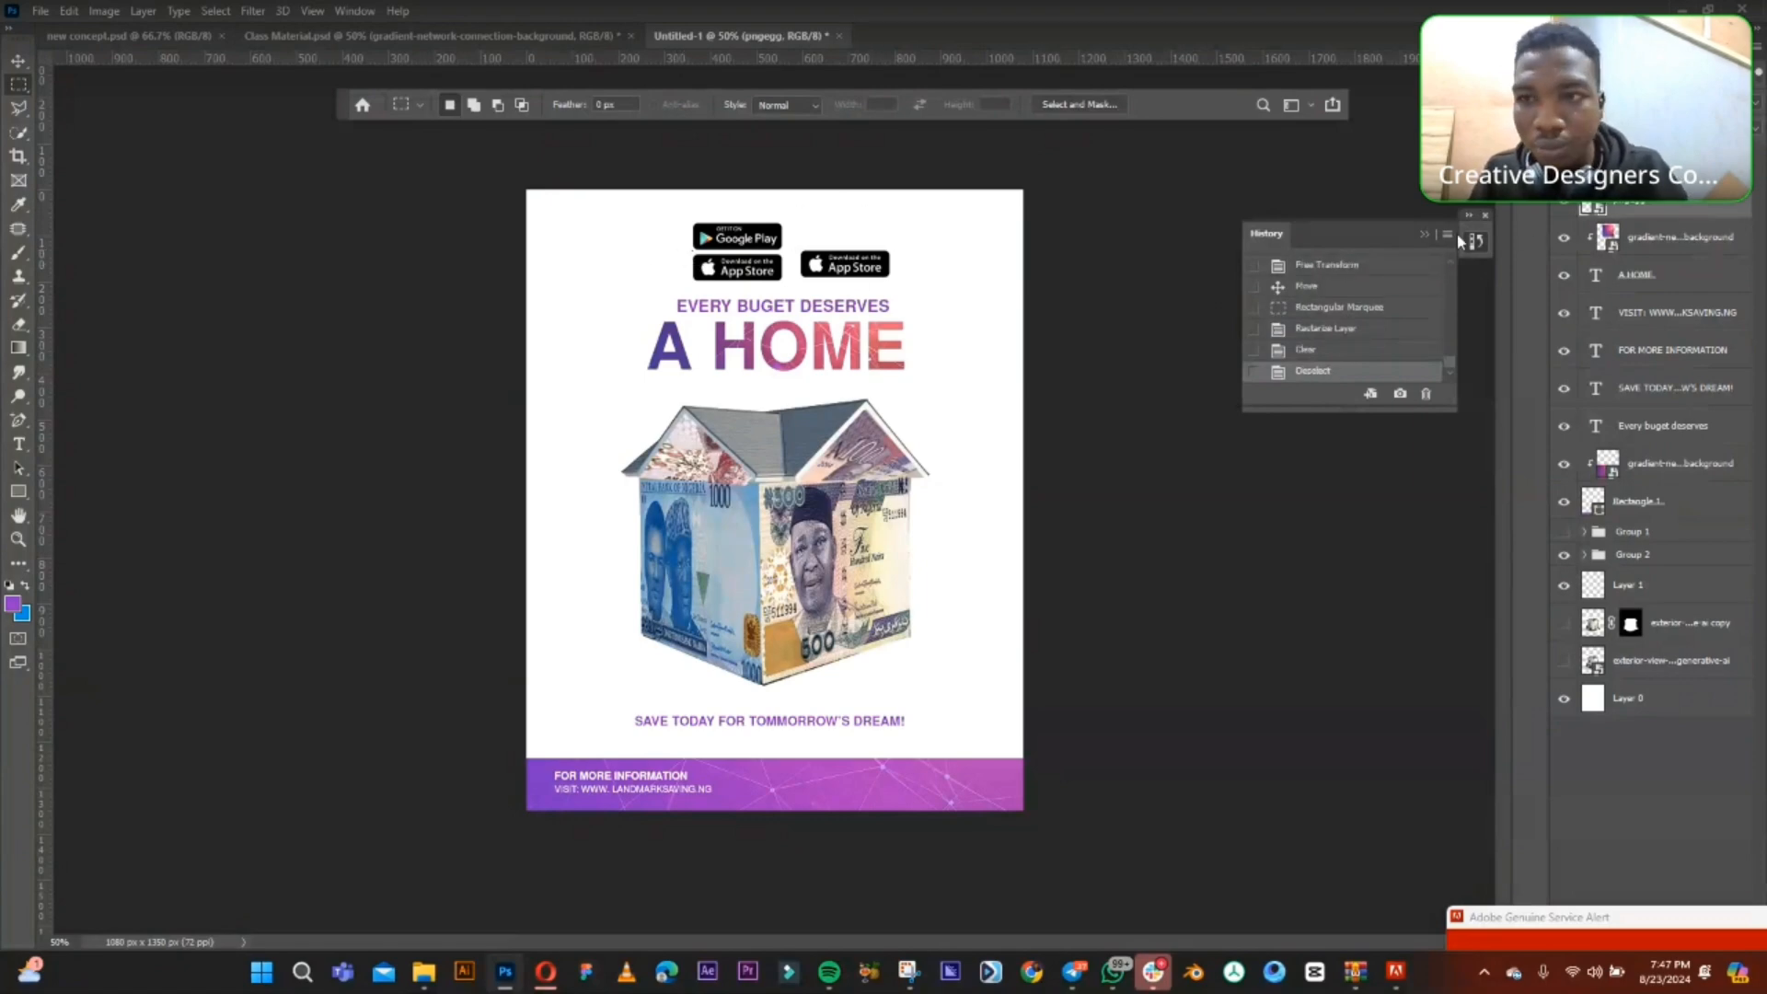
left_click(1564, 206)
left_click(1564, 206)
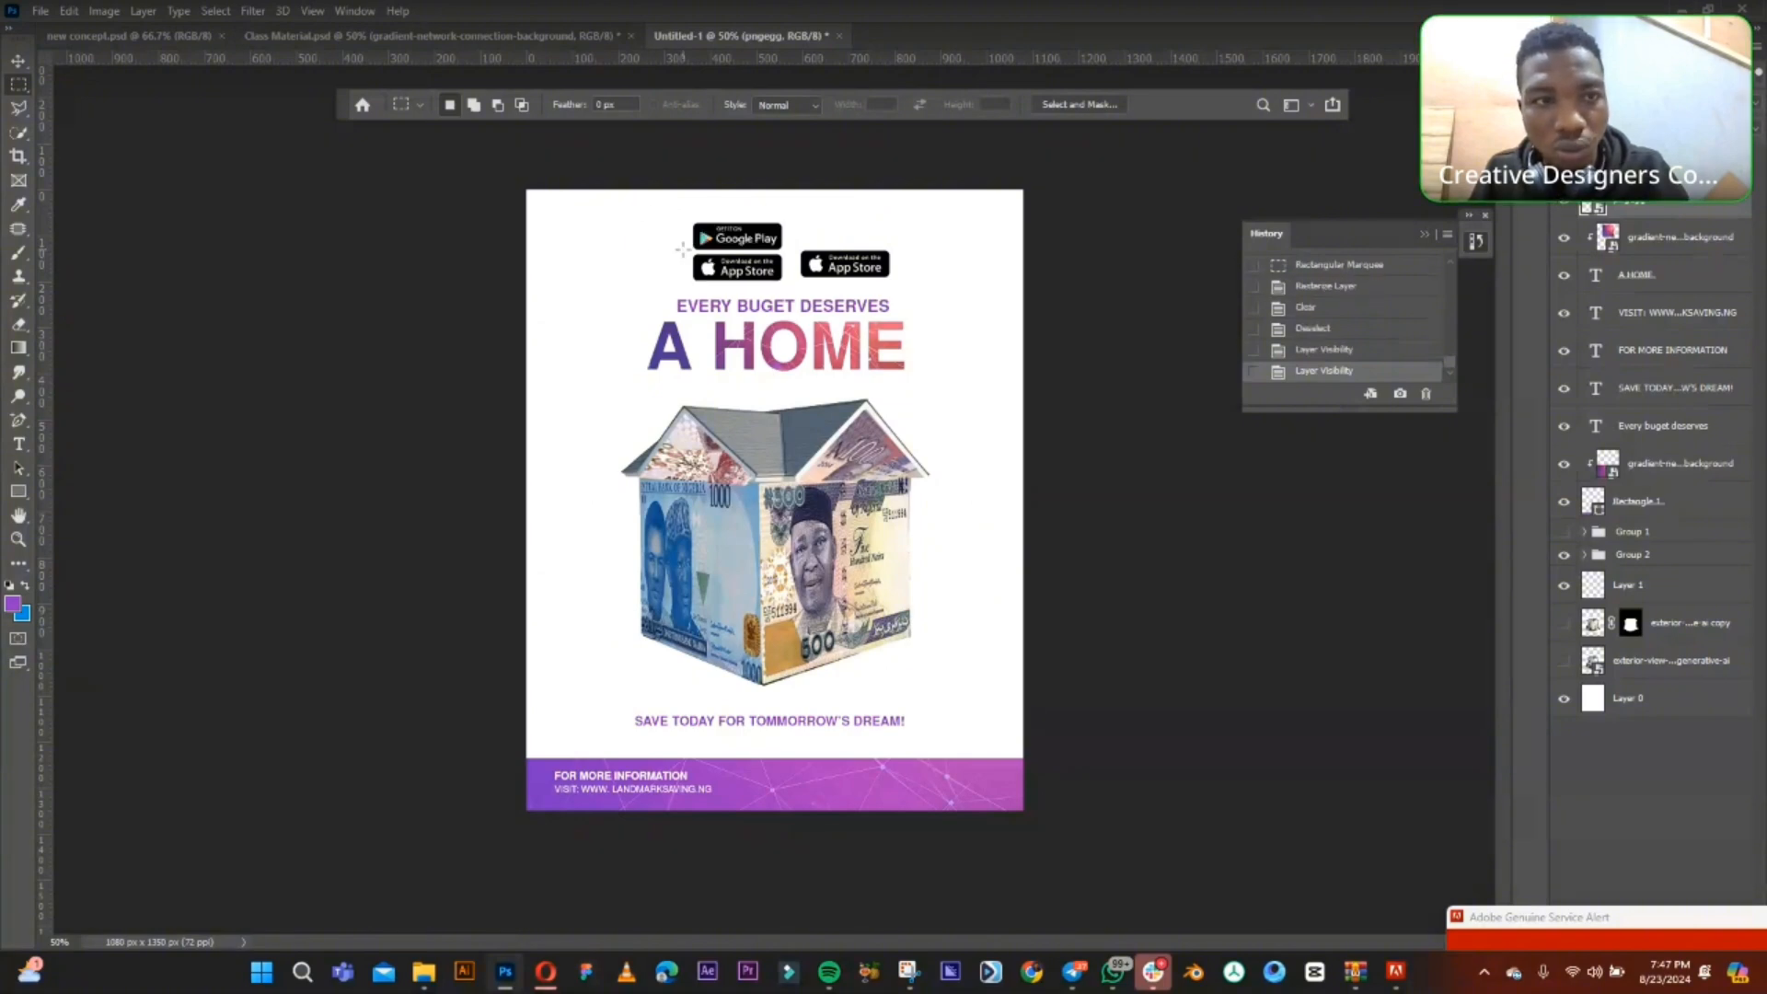
left_click_drag(679, 252, 799, 288)
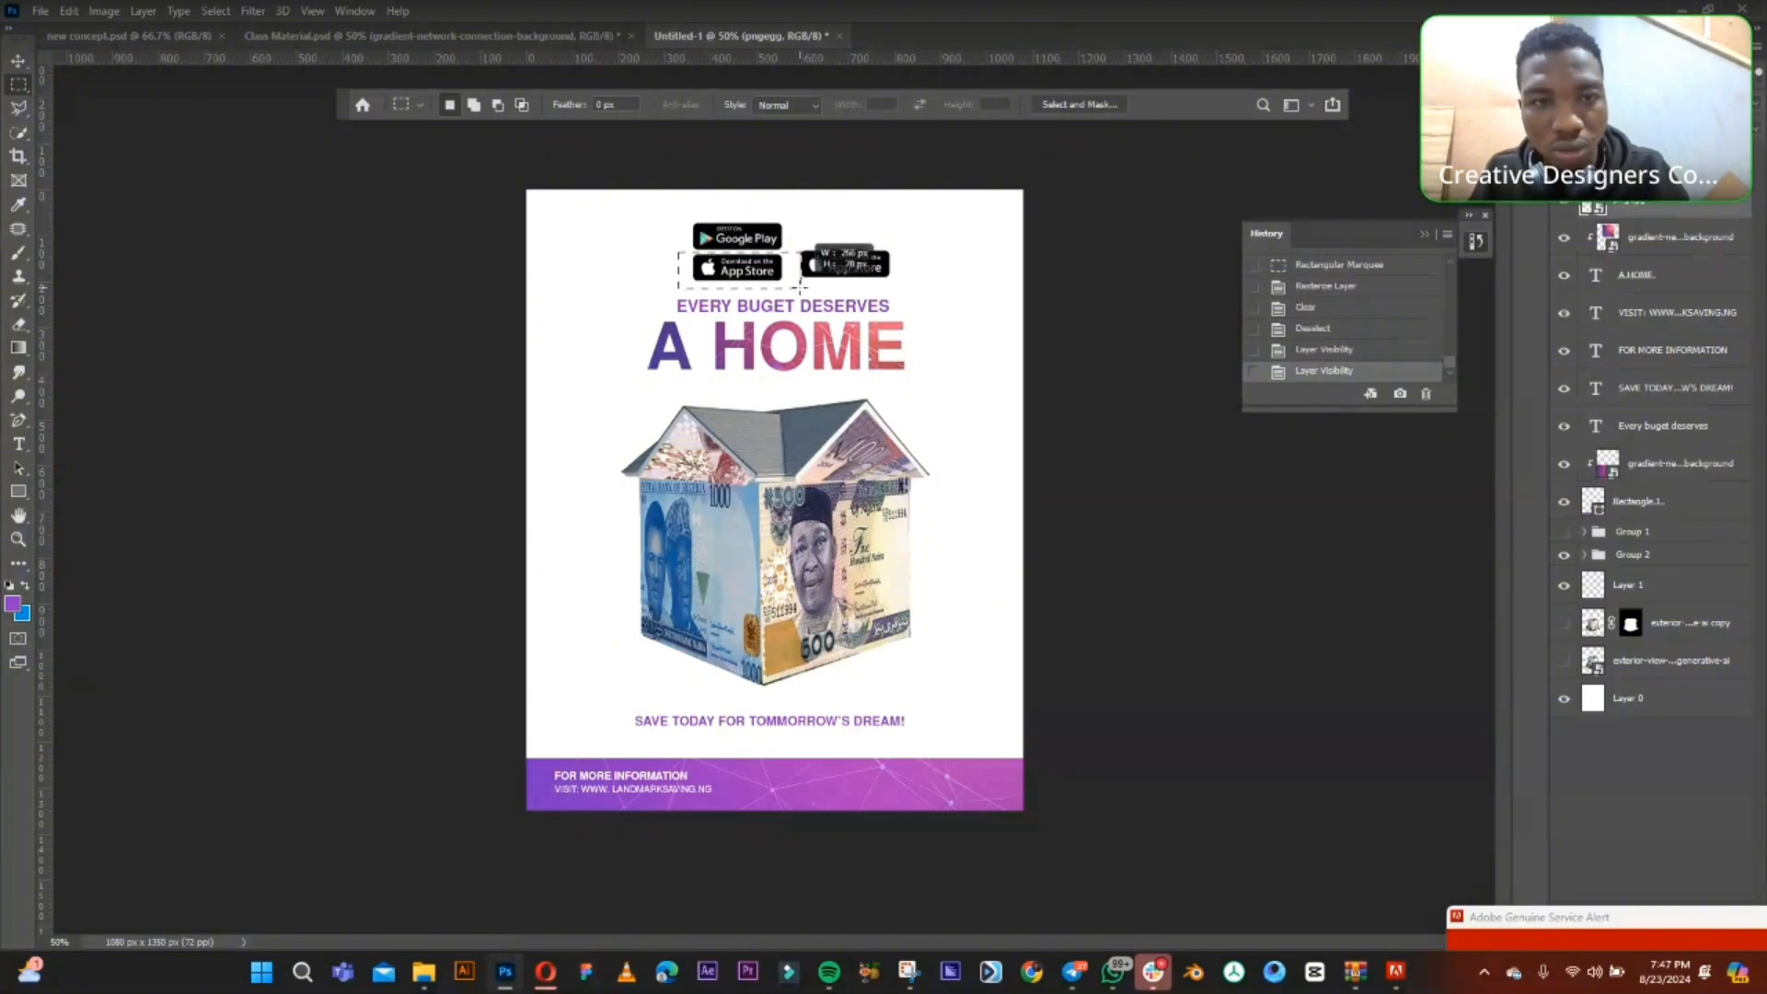
key("Delete")
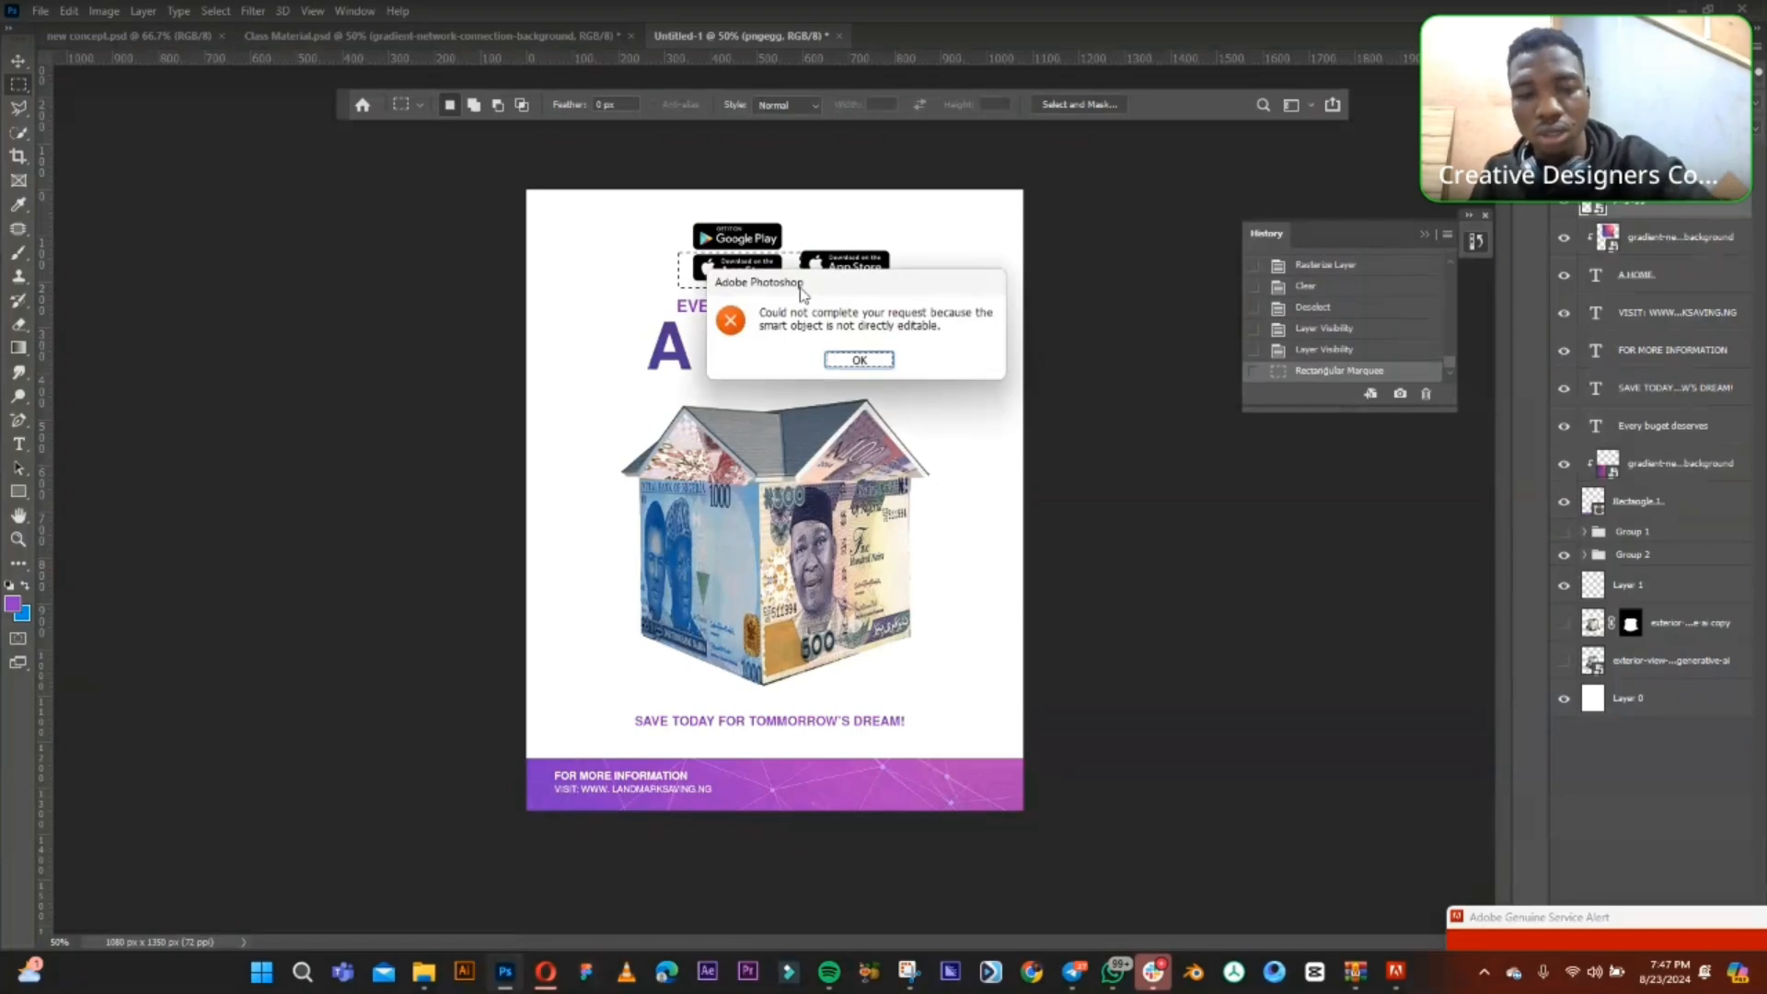
left_click(863, 362)
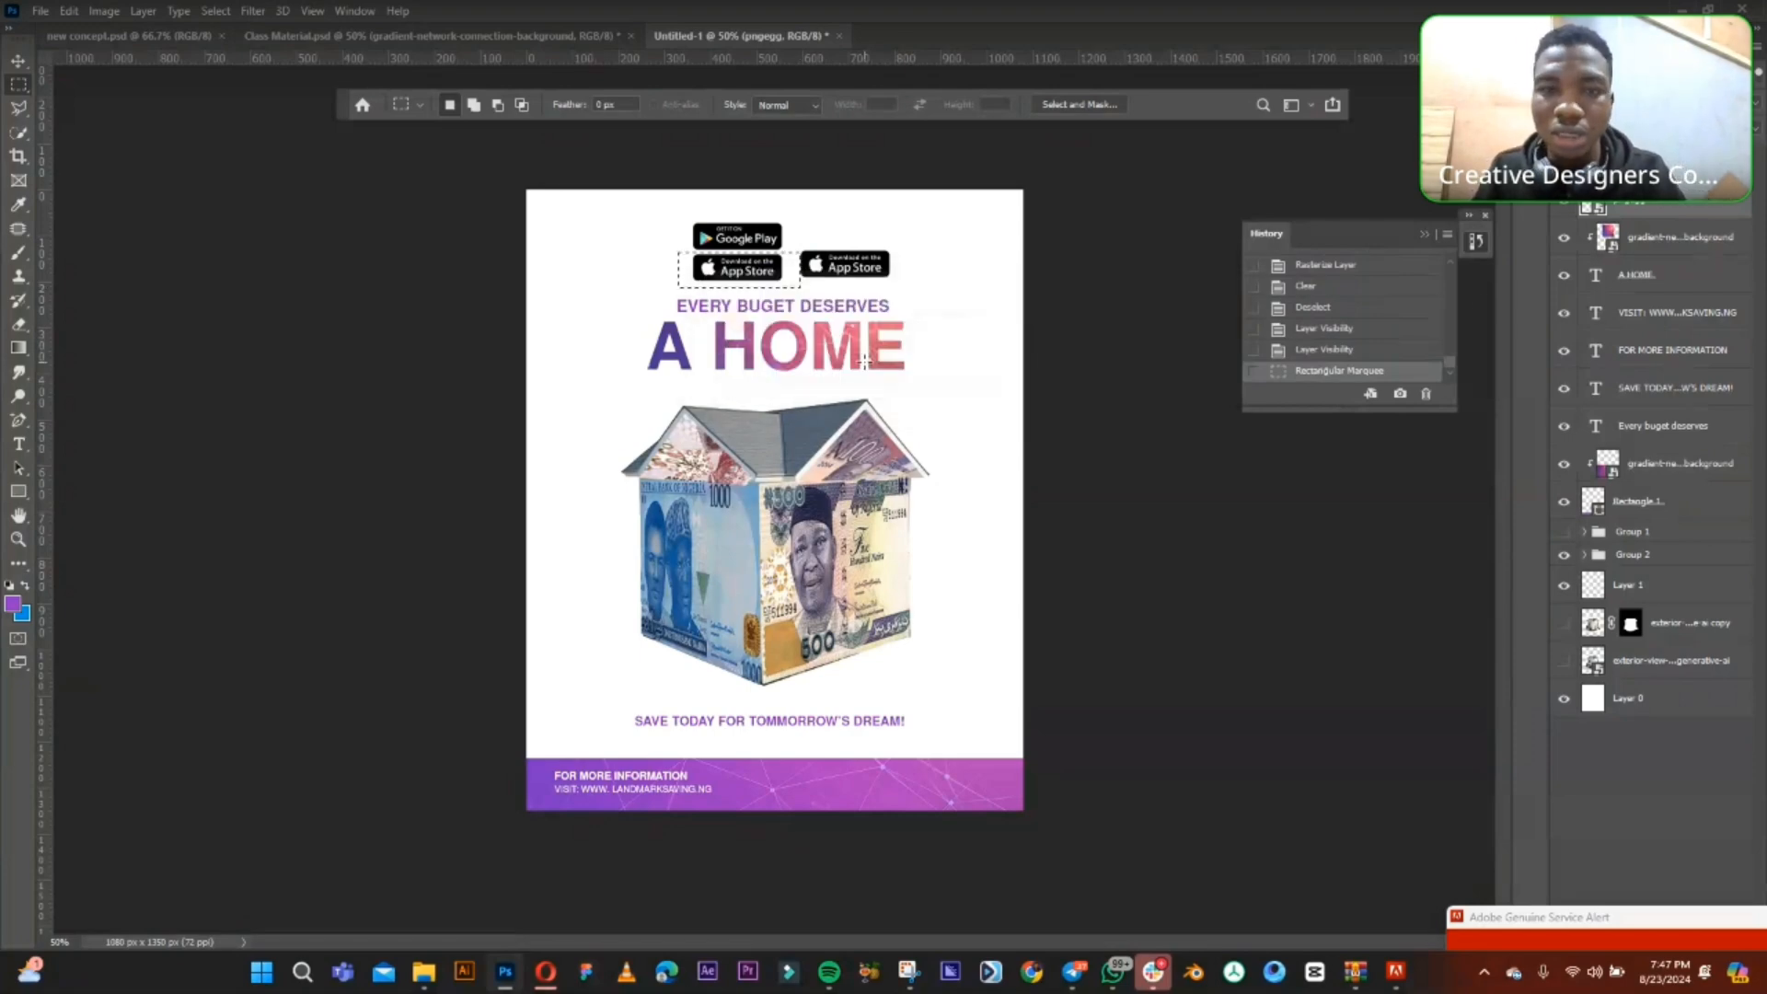
- Rasterize the original badge layer, erase its selected App Store badge and clear the selection
right_click(1657, 208)
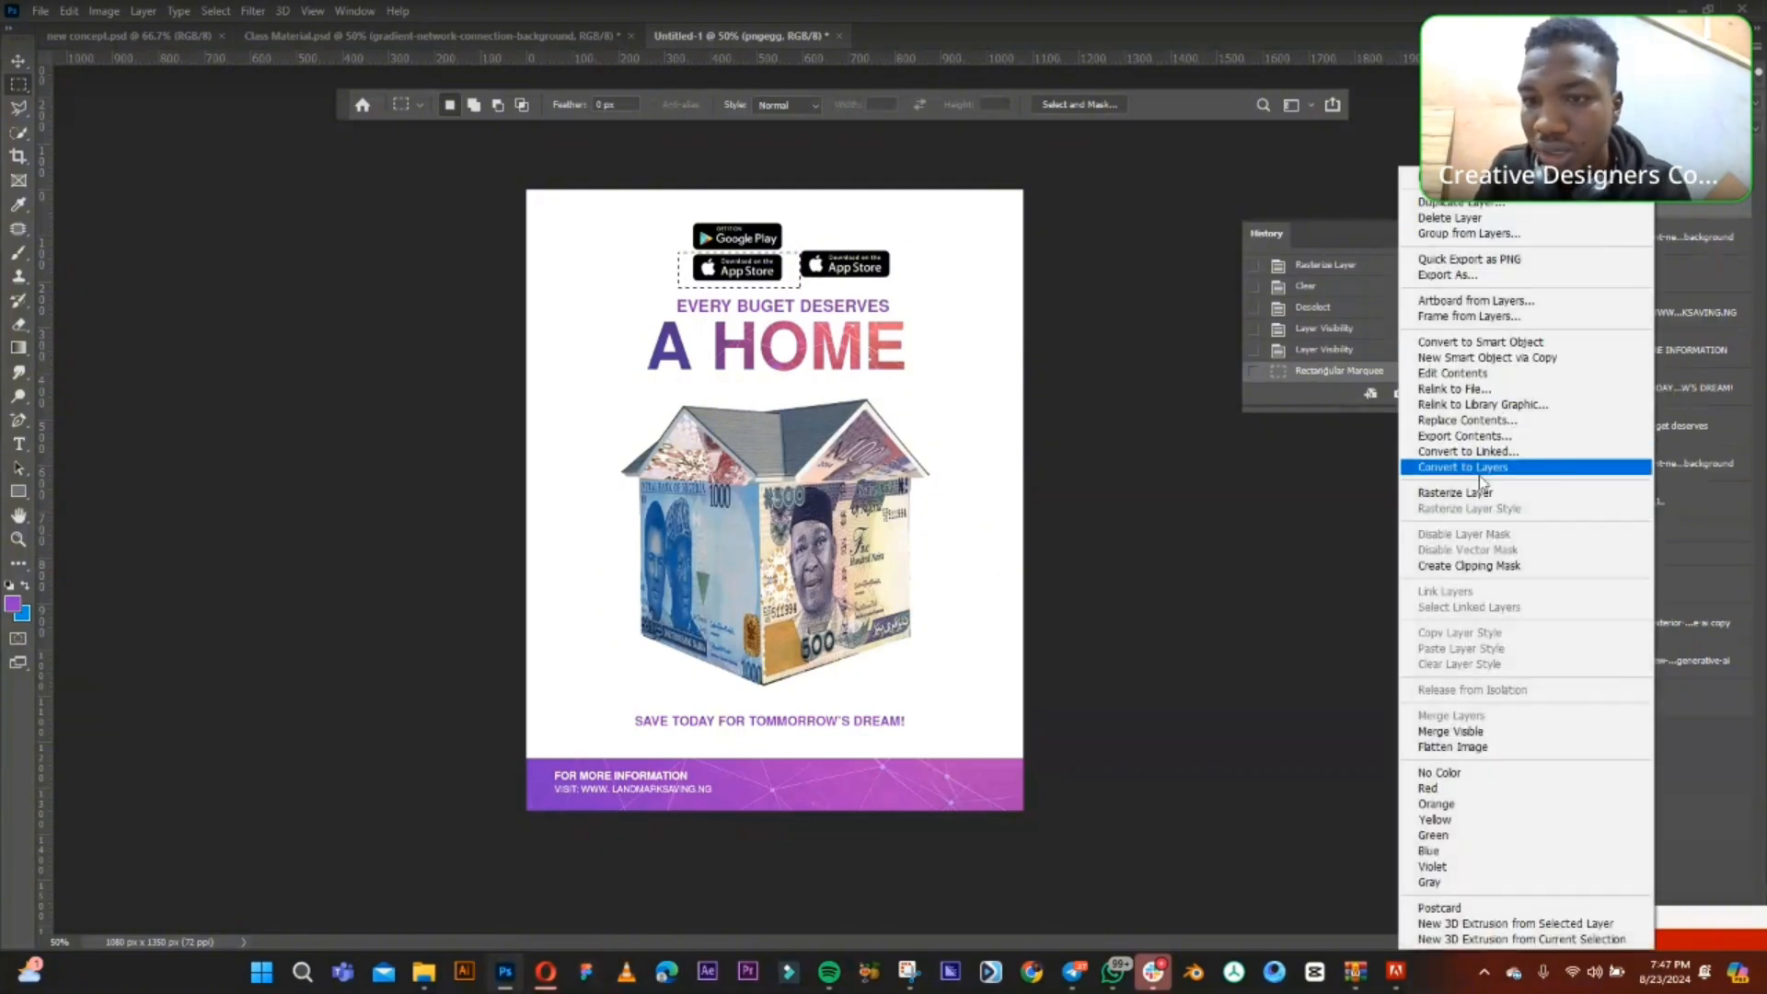
left_click(1465, 496)
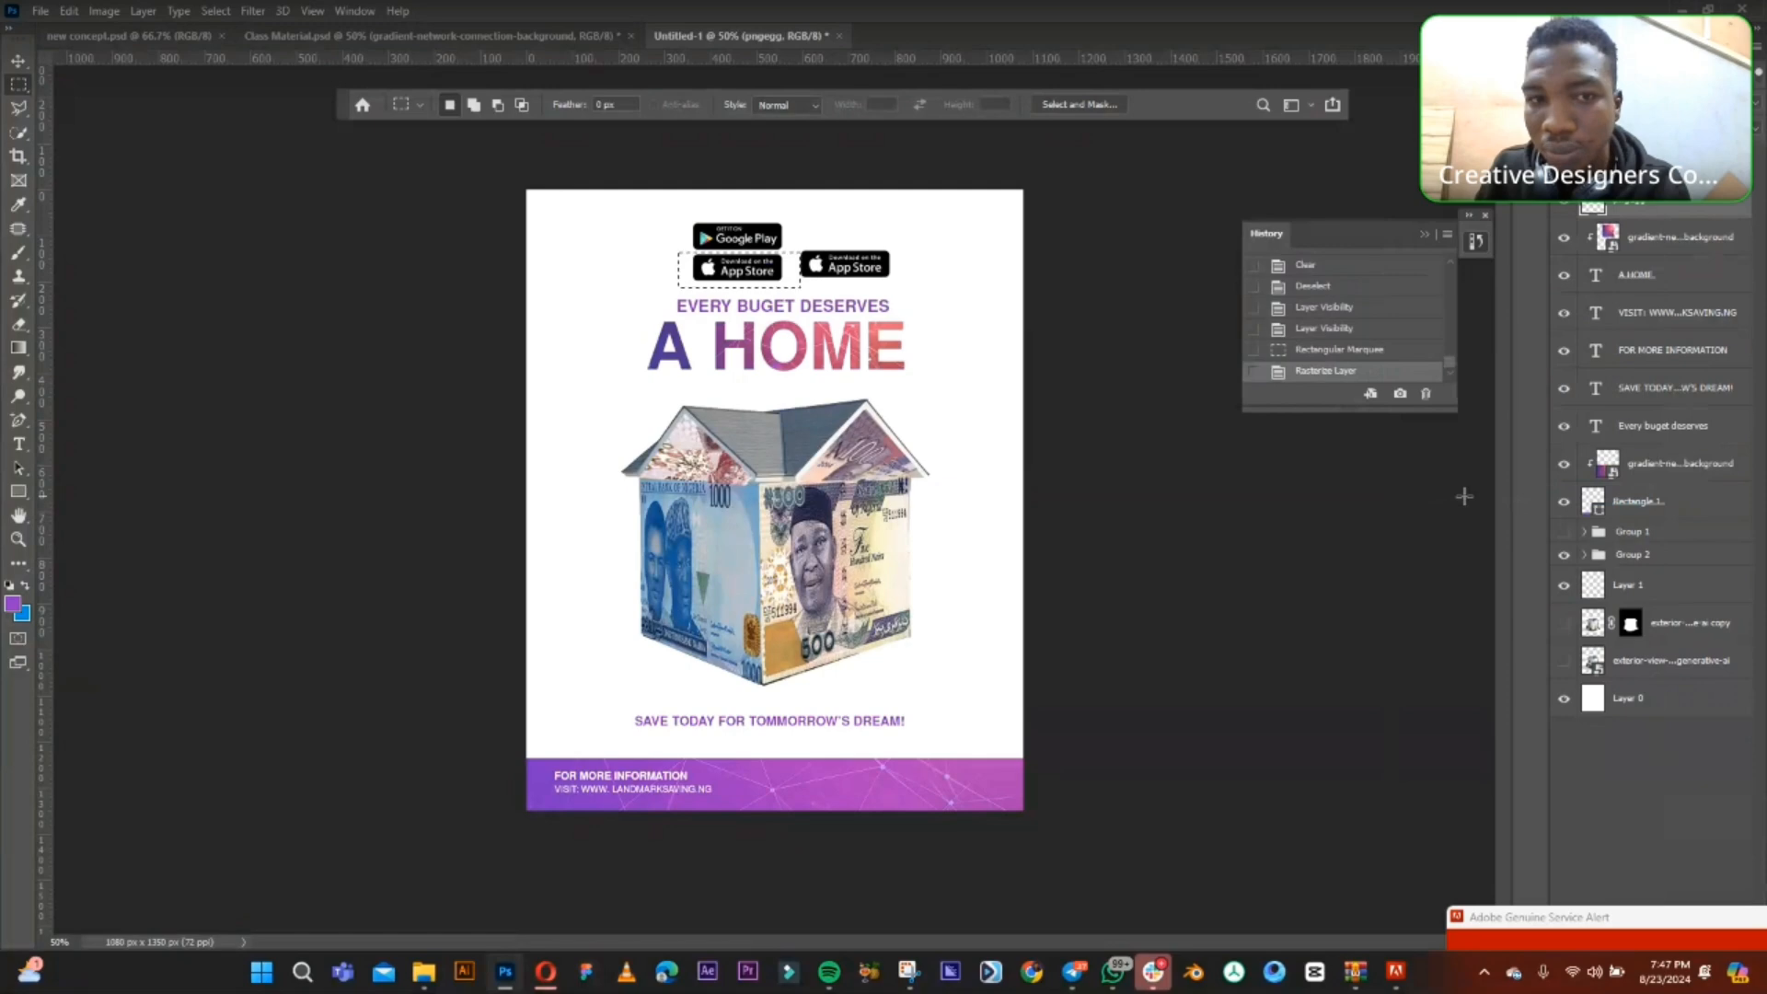
key("Delete")
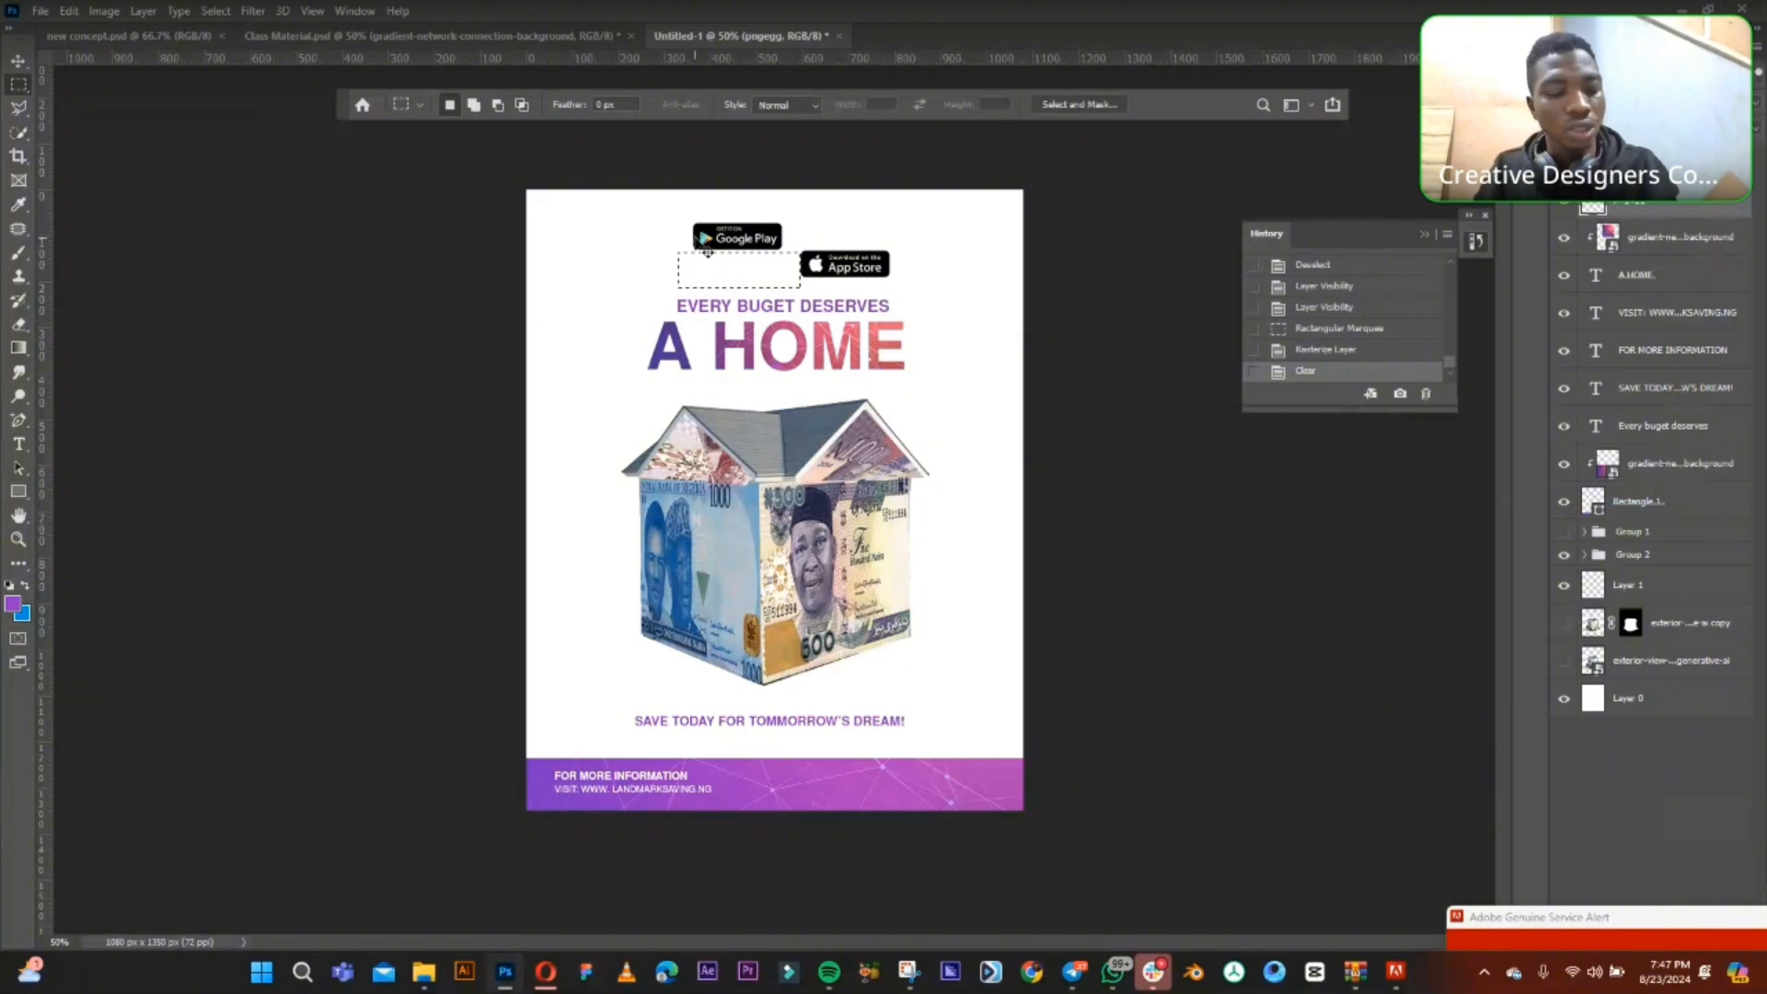
key("ctrl+d")
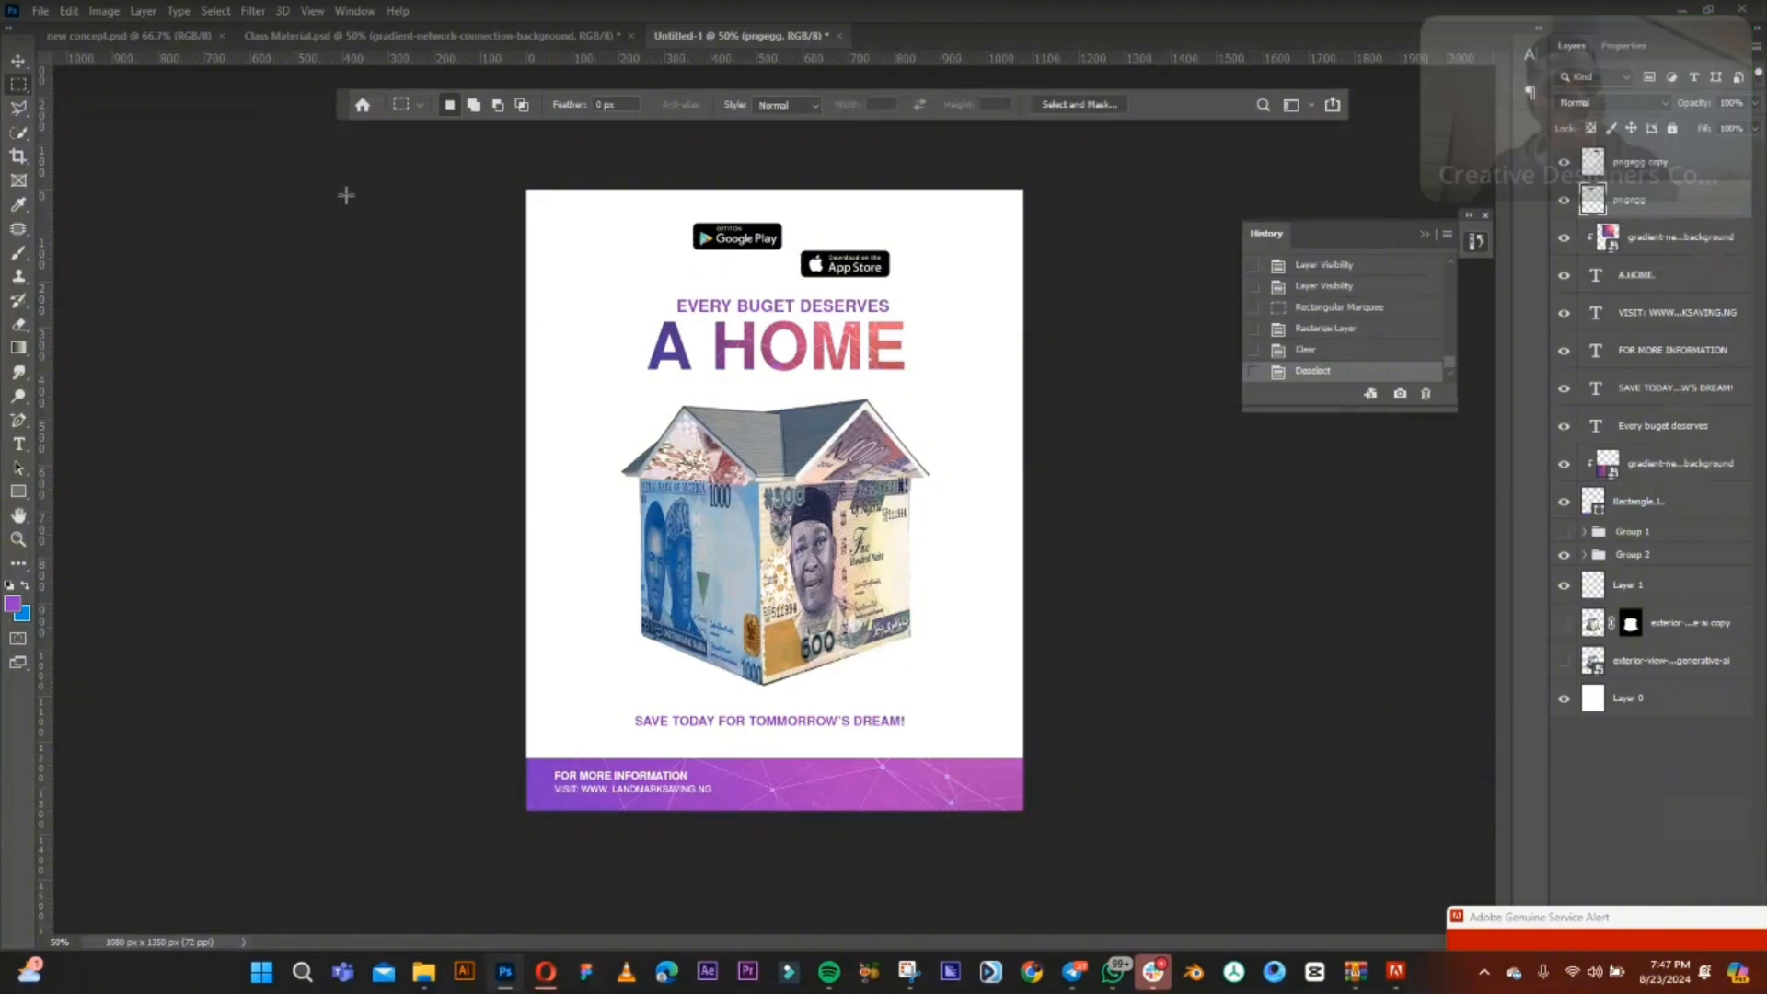
- Move the Google Play and App Store badges side by side onto the right half of the purple band
key("v")
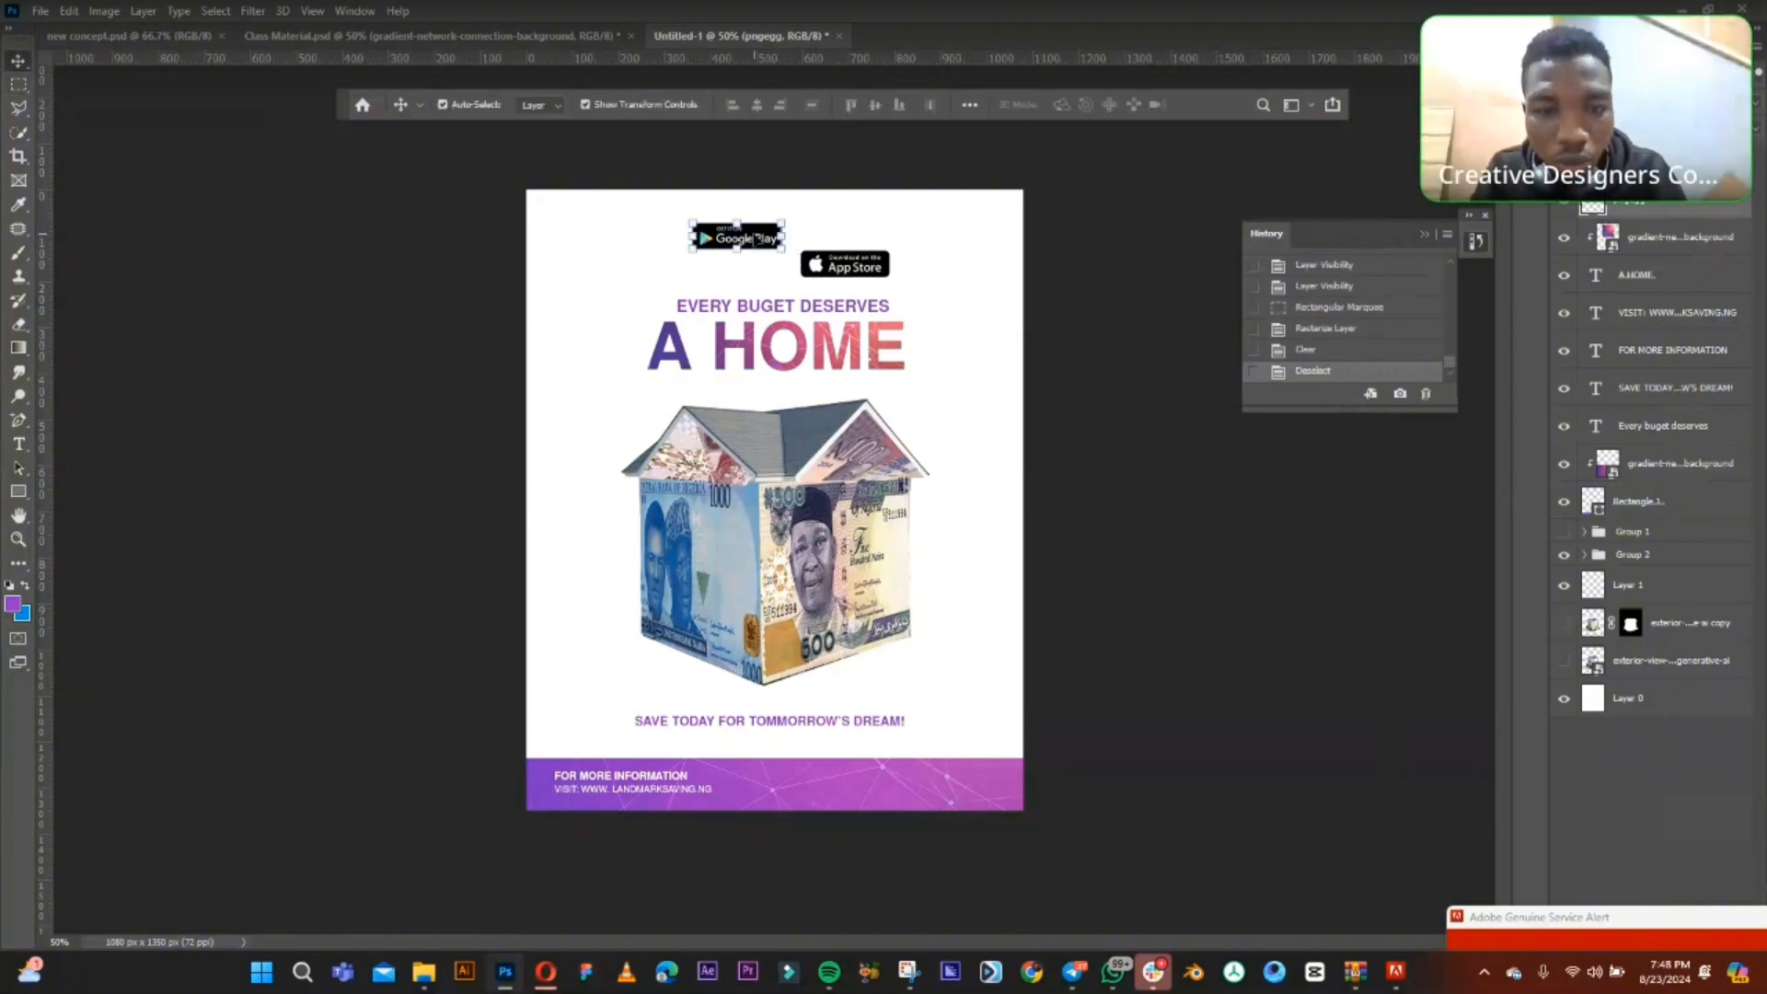
left_click_drag(754, 244, 857, 788)
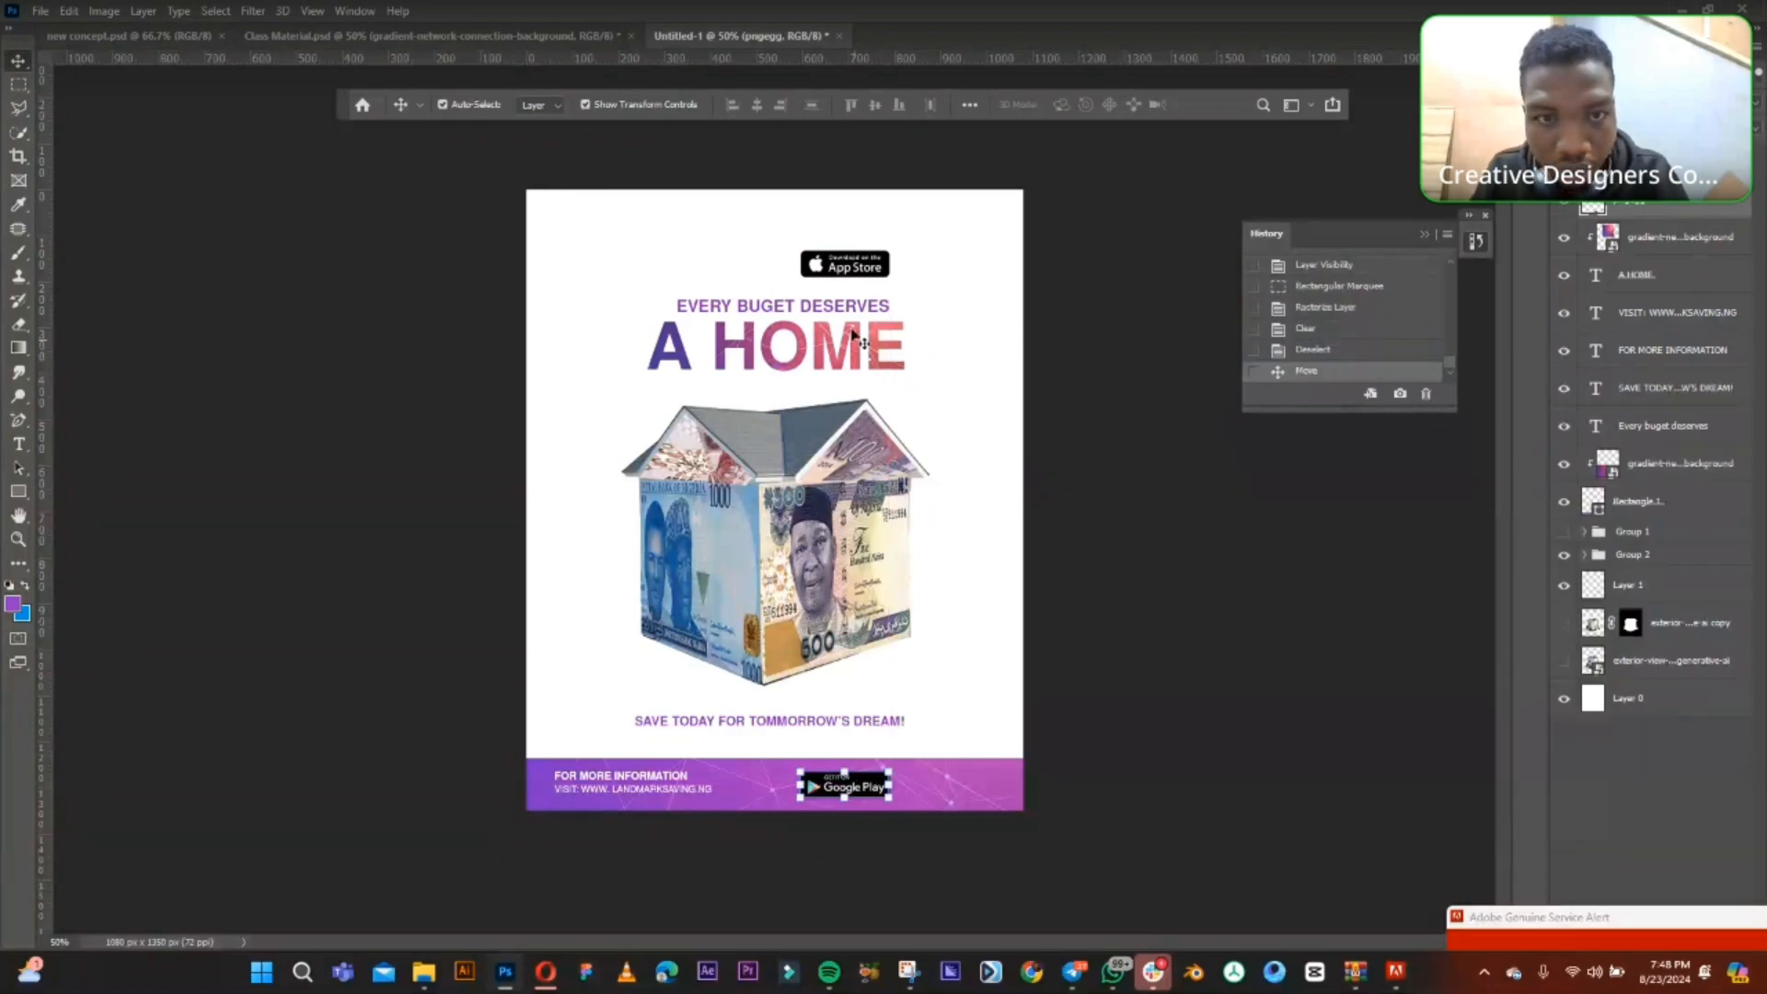
left_click_drag(845, 264, 980, 803)
left_click(1141, 725)
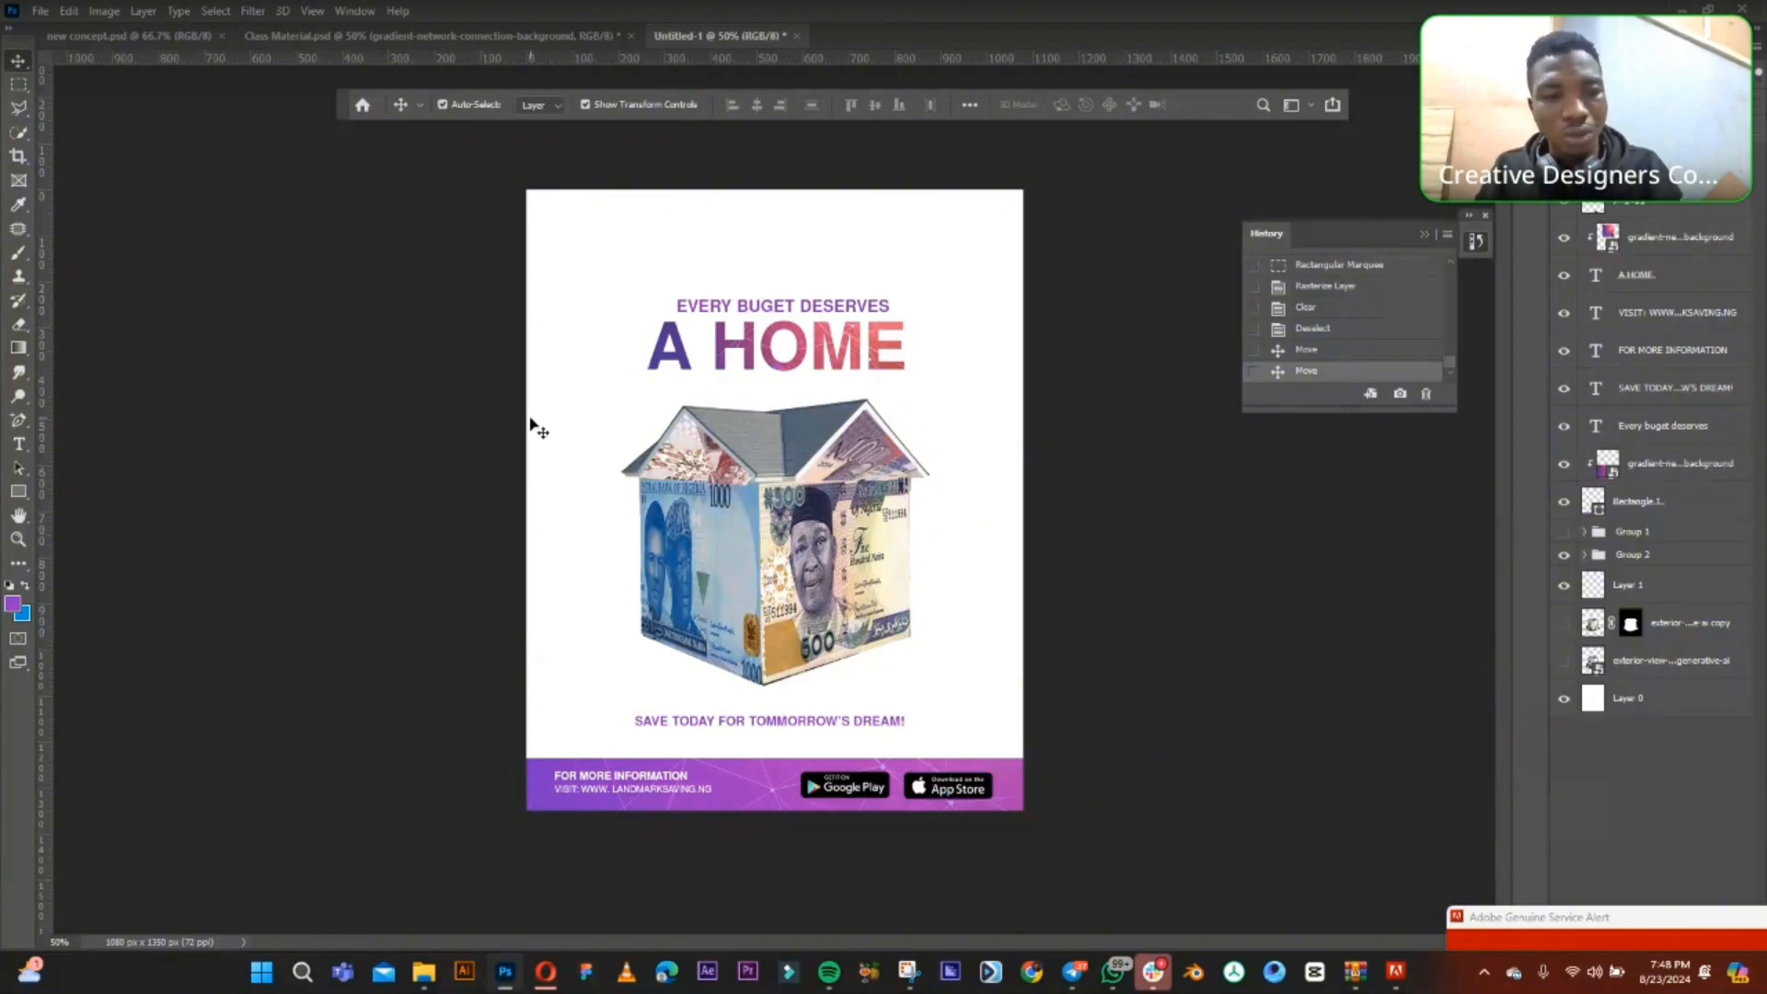
- Add vertical guides at the poster's left and right margins and nudge both contact lines left to align with the left guide
left_click_drag(44, 407, 552, 492)
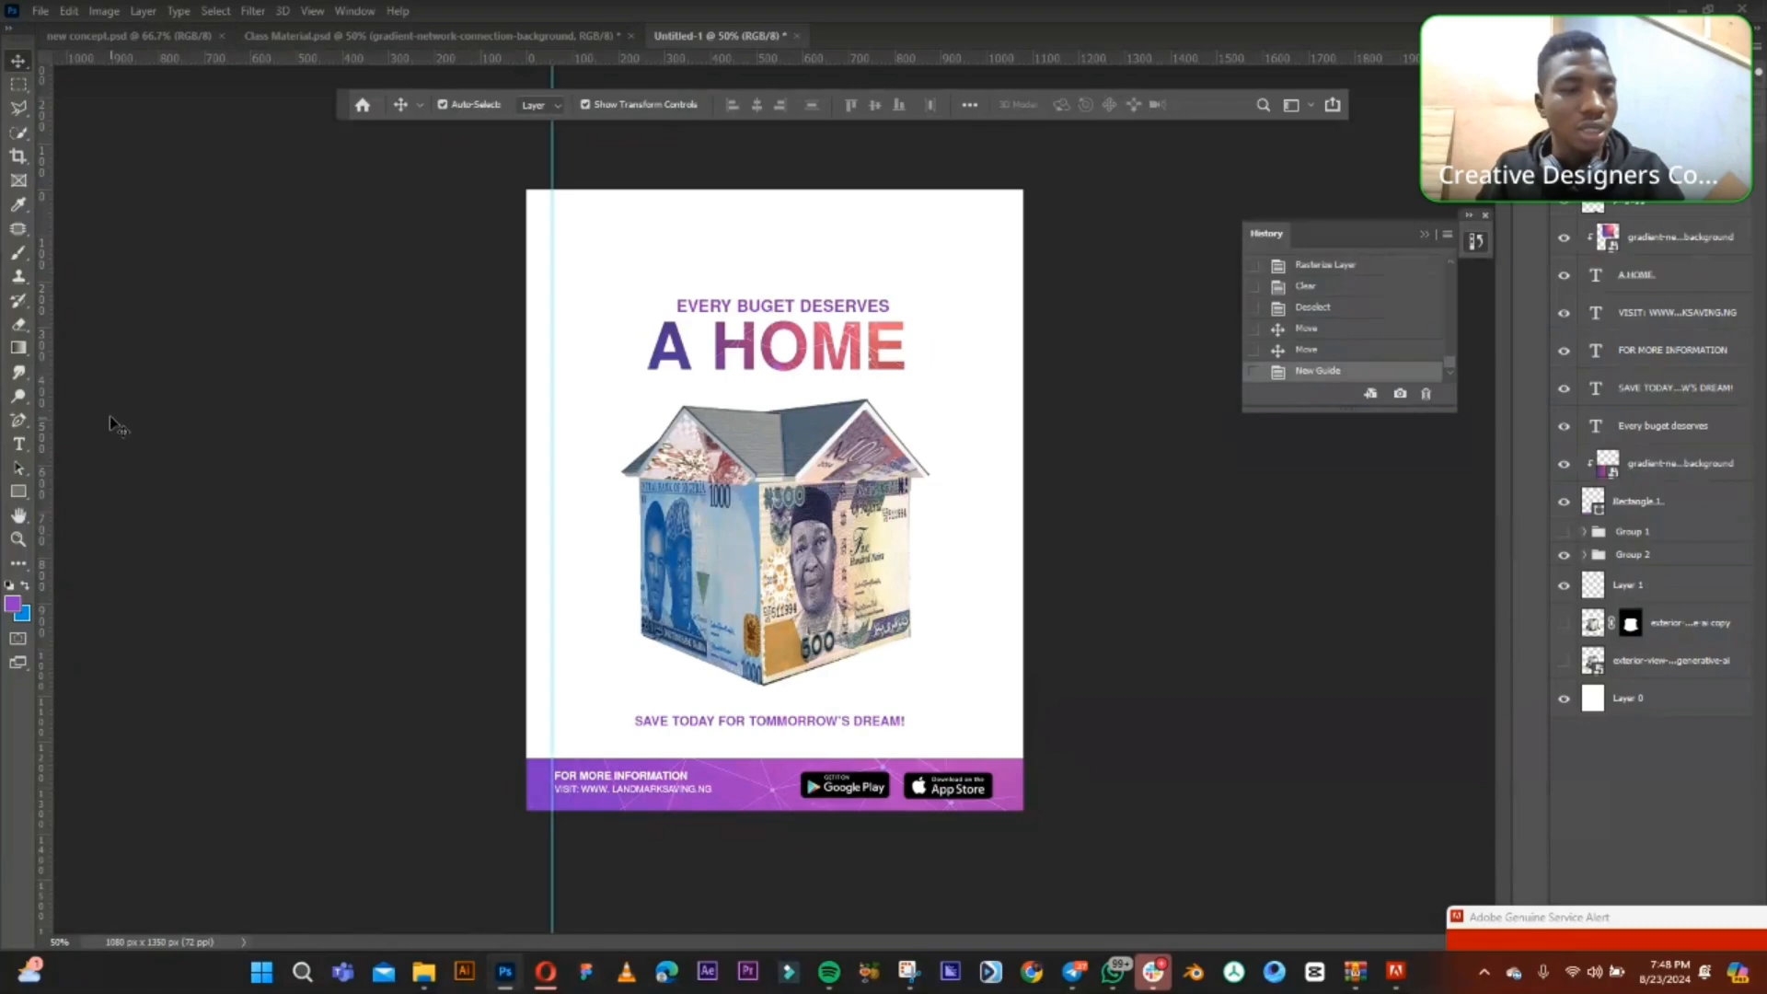
left_click_drag(44, 400, 992, 516)
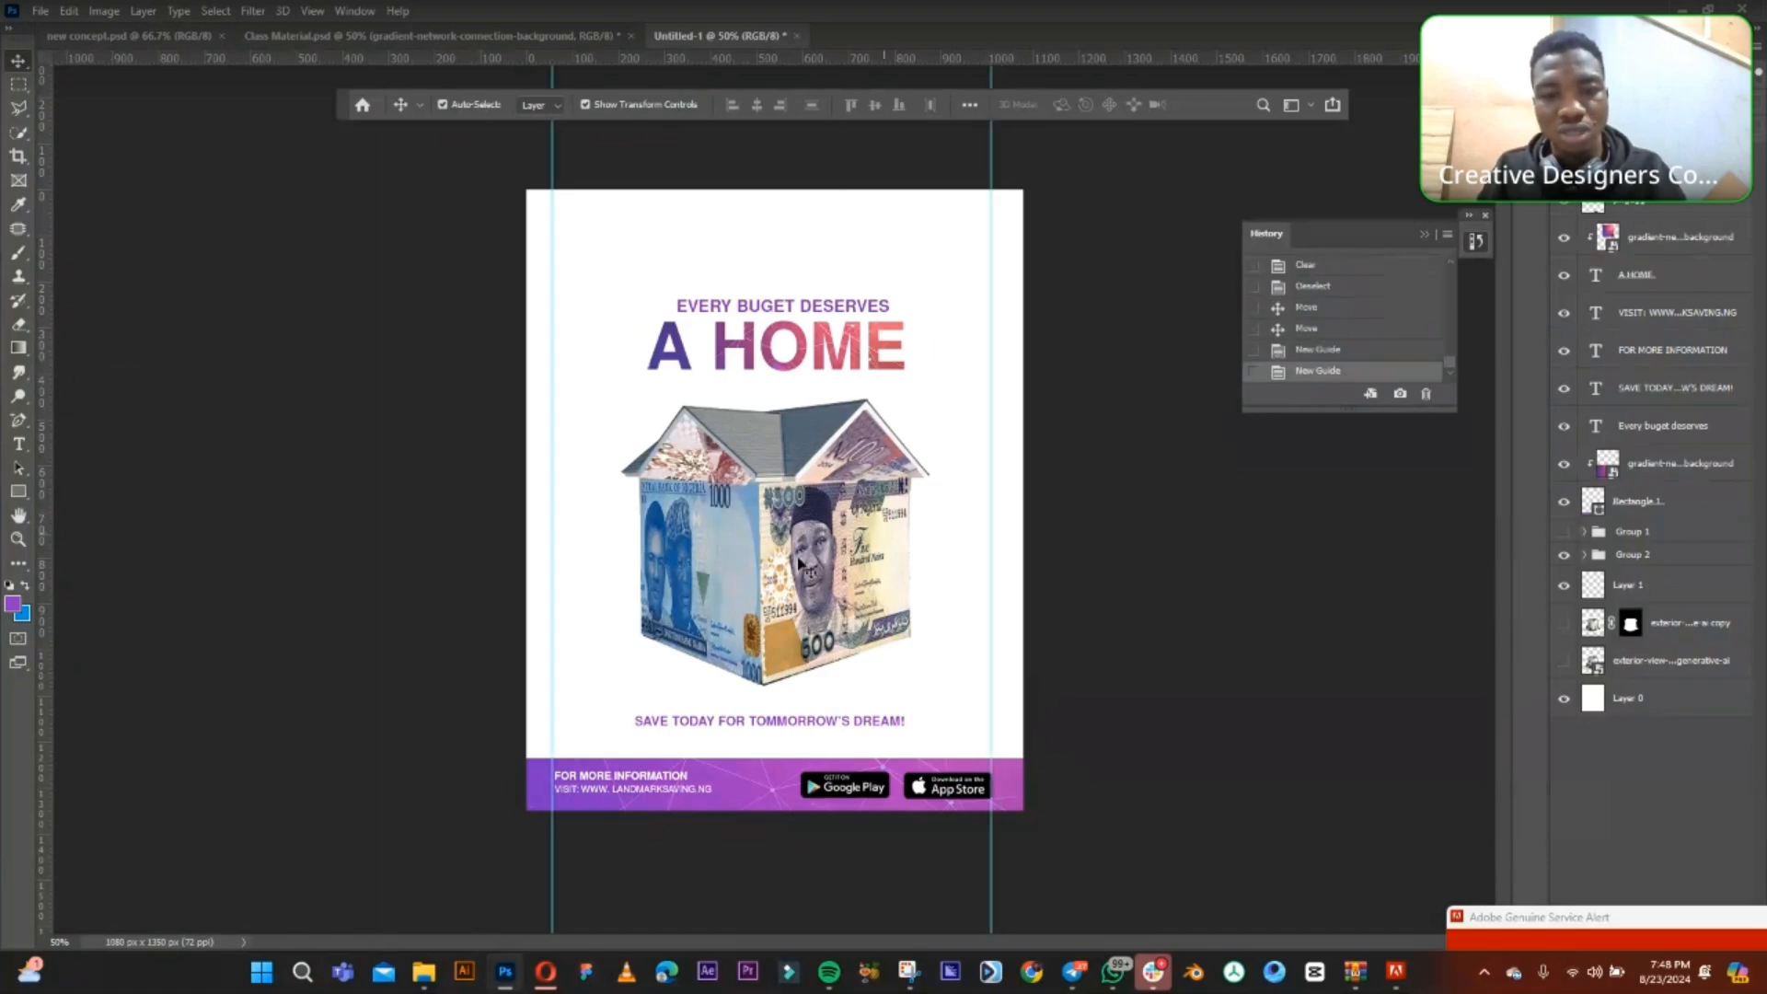
left_click(599, 778)
key("Left")
key("Left")
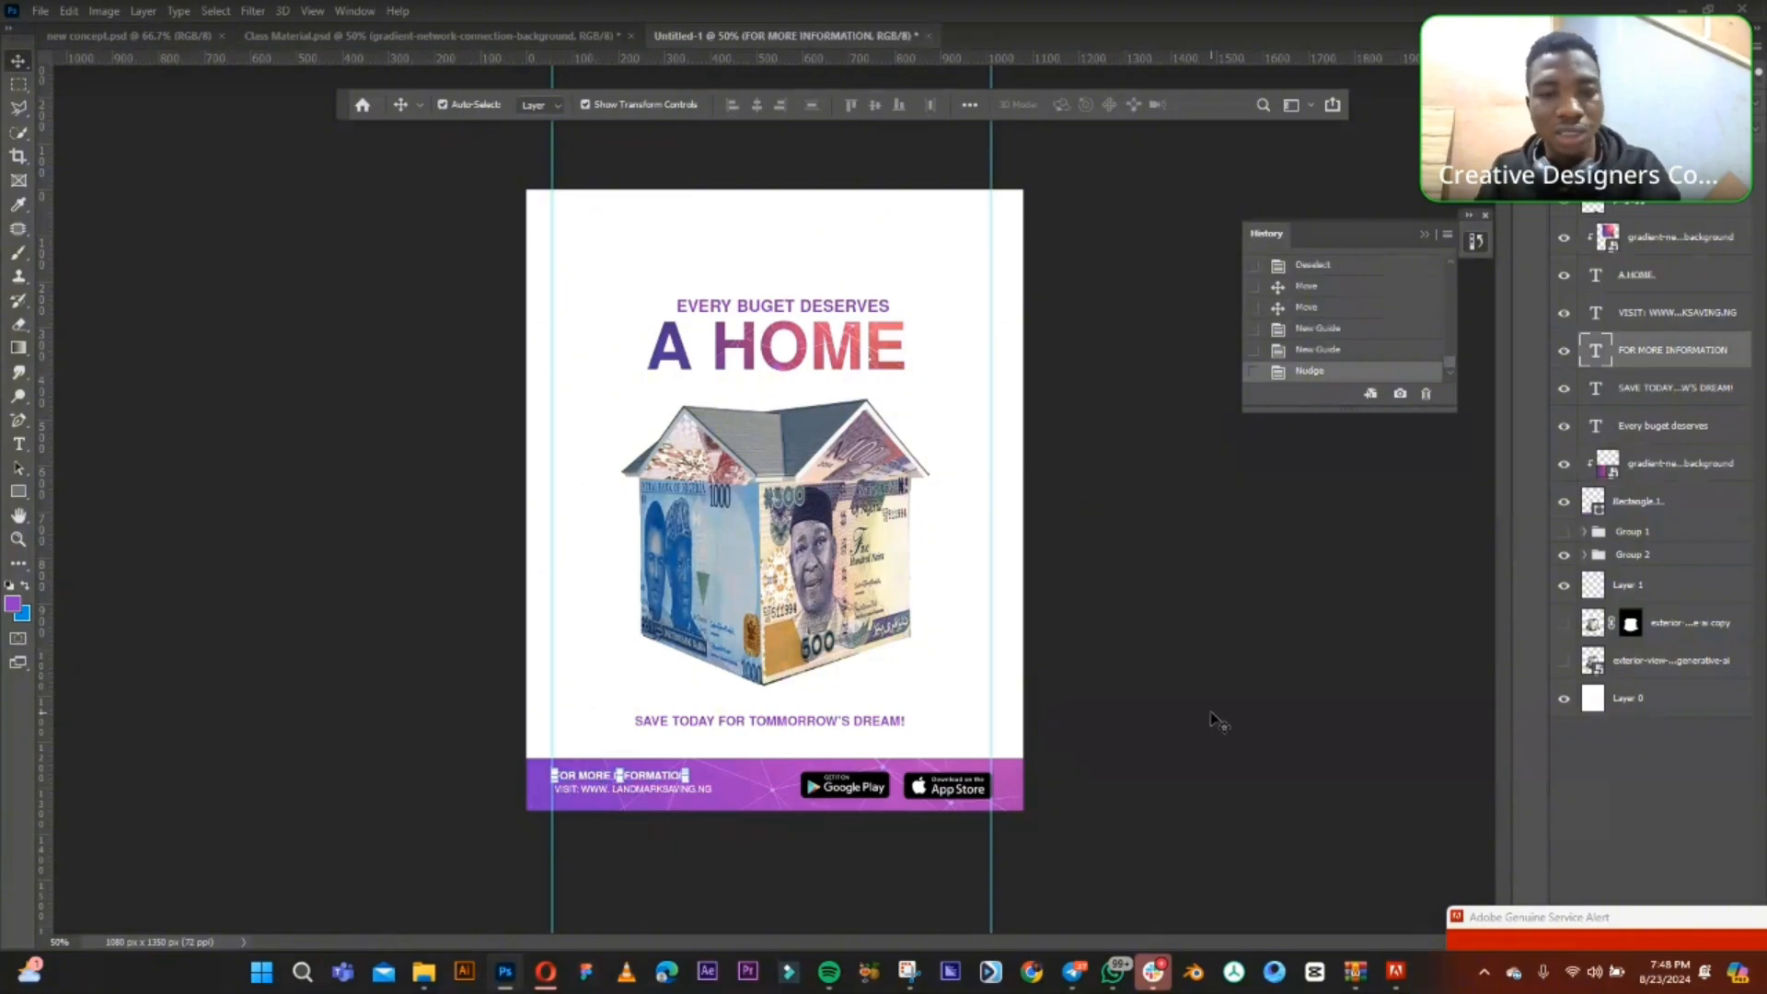
left_click(1214, 714)
left_click(661, 789)
key("Left")
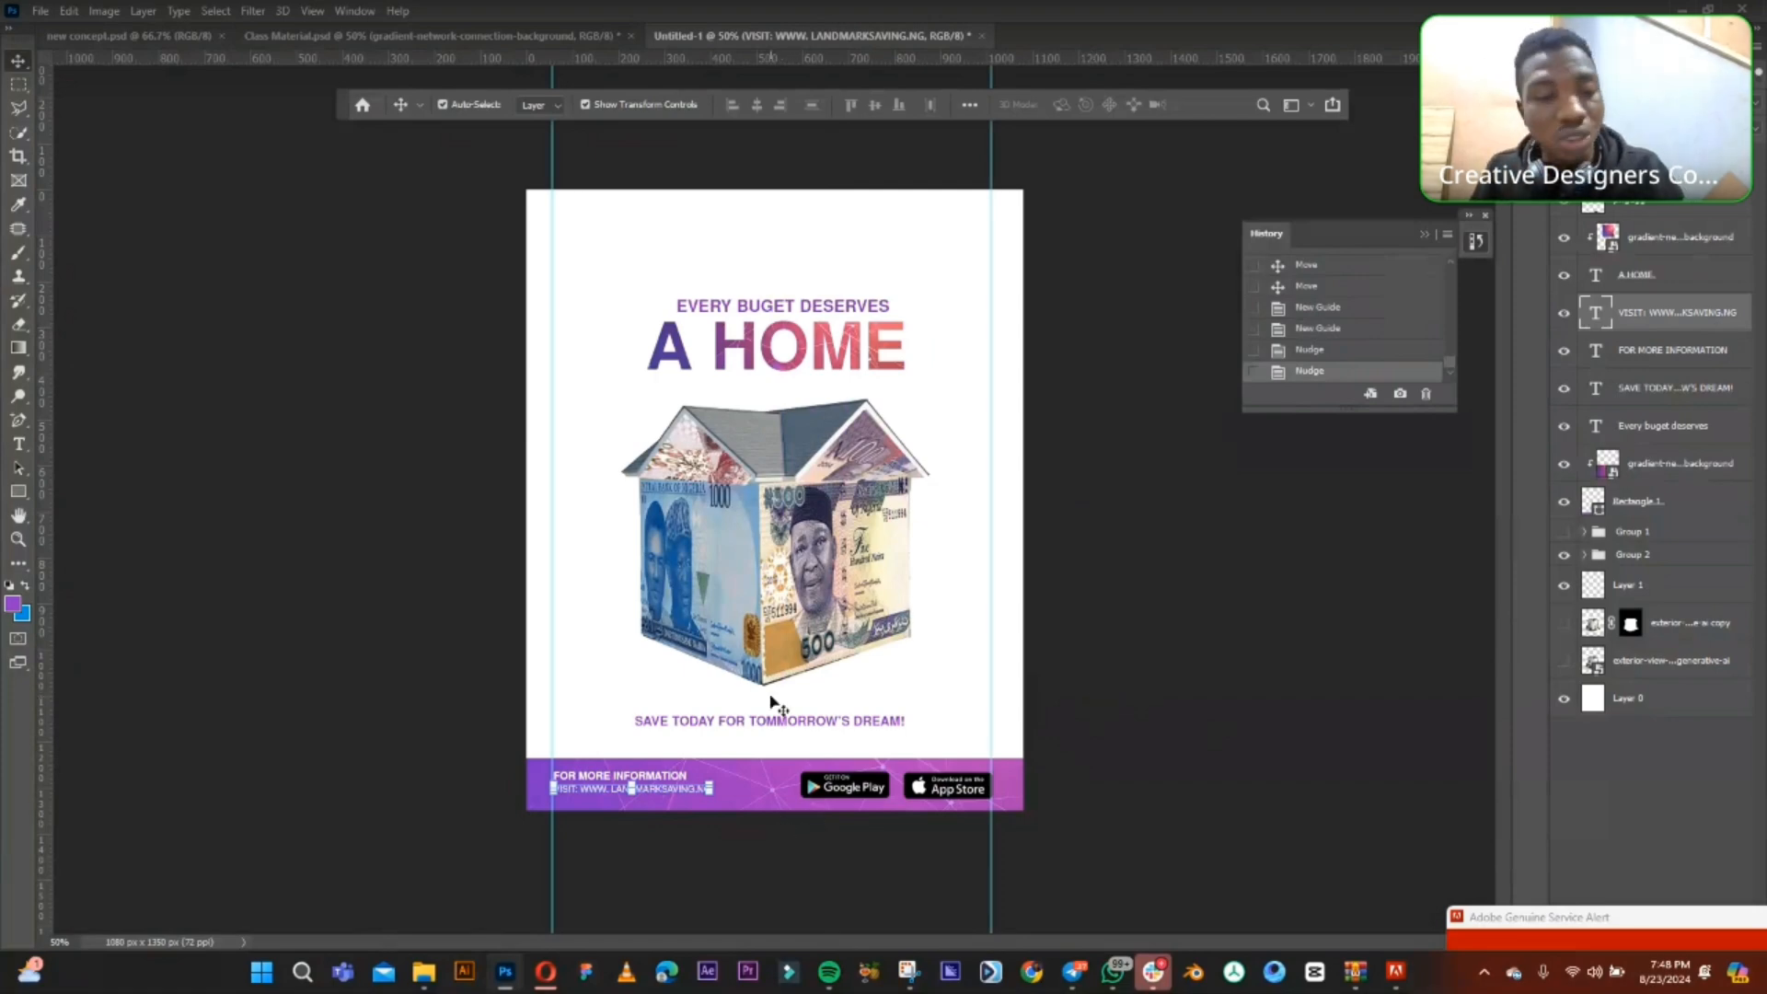
left_click(1203, 475)
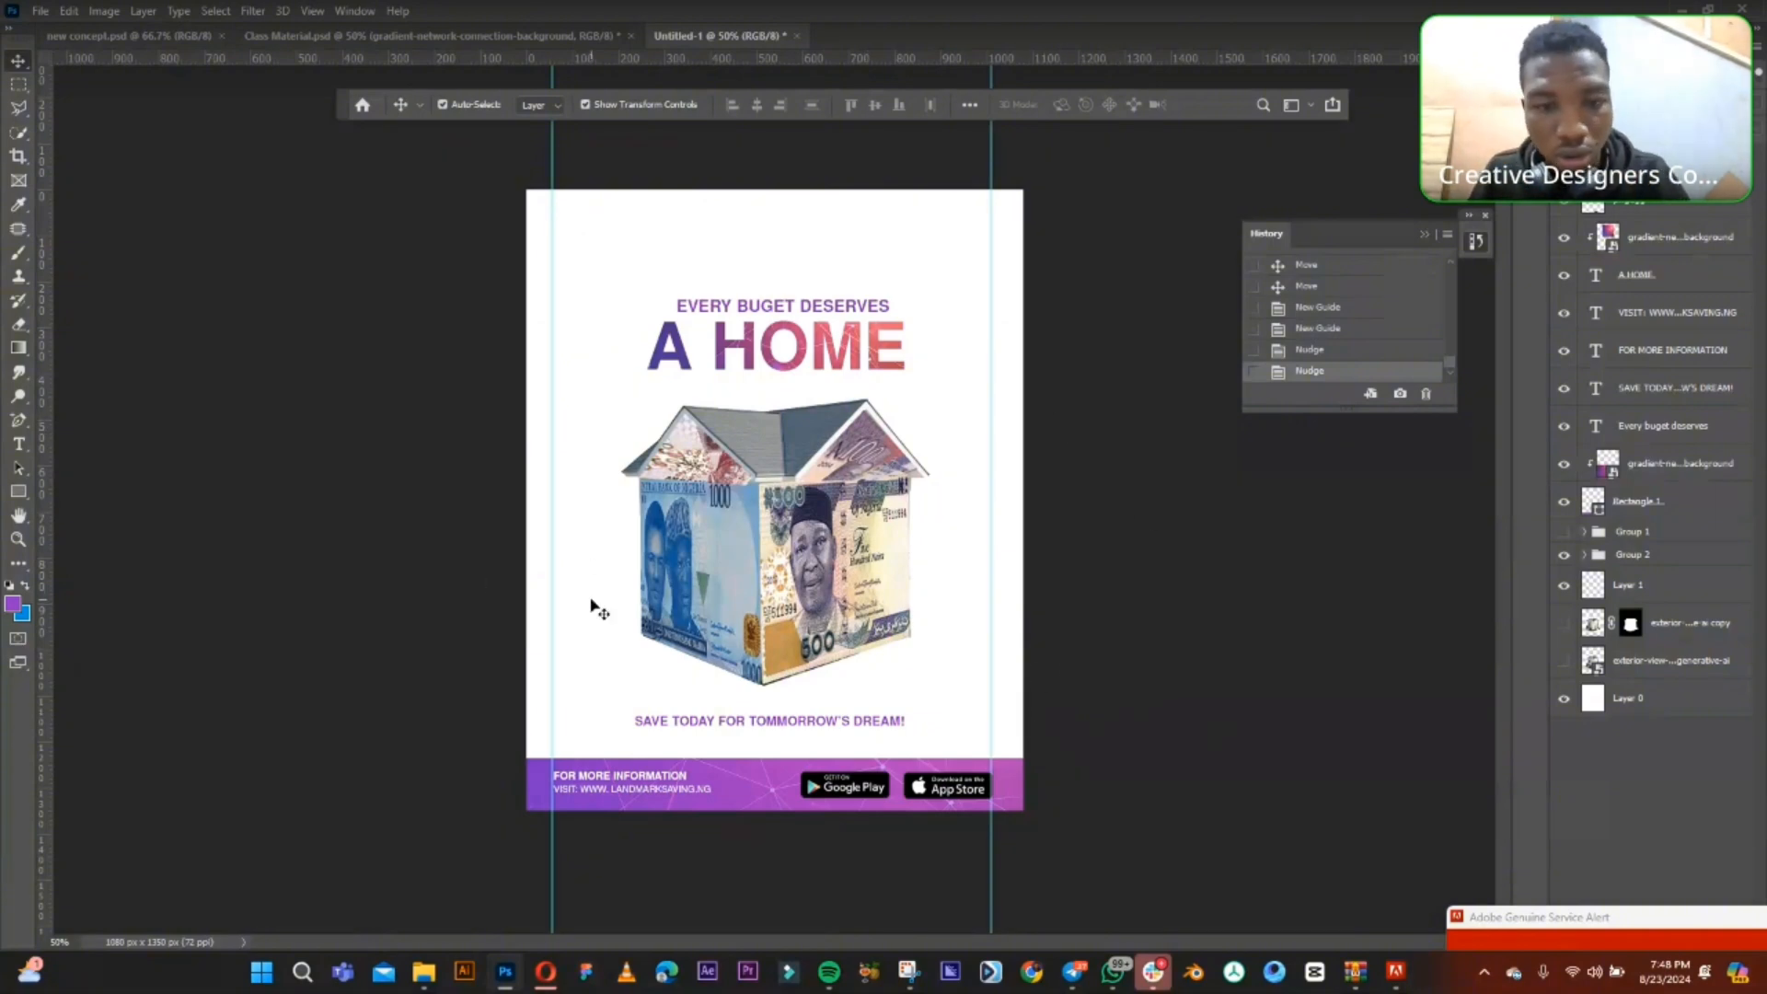
- Add horizontal guides marking the poster's top margin and its bottom margin near the badges' lower edge
left_click(779, 723)
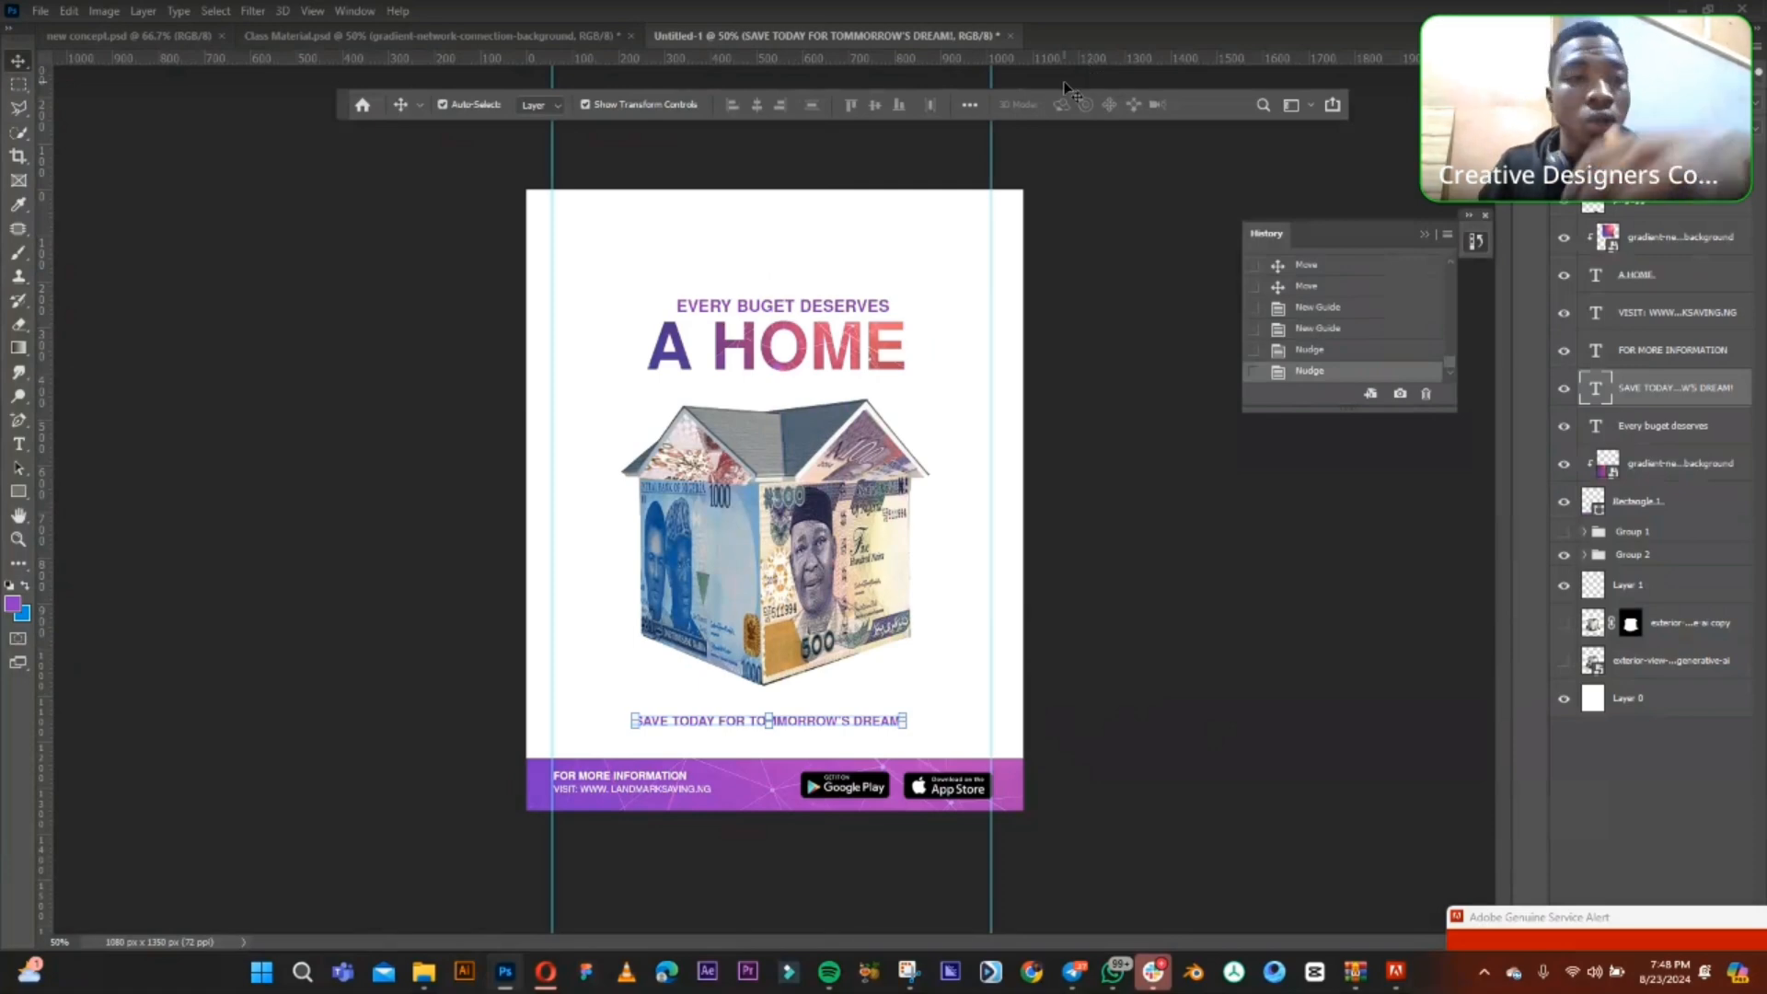
left_click(372, 11)
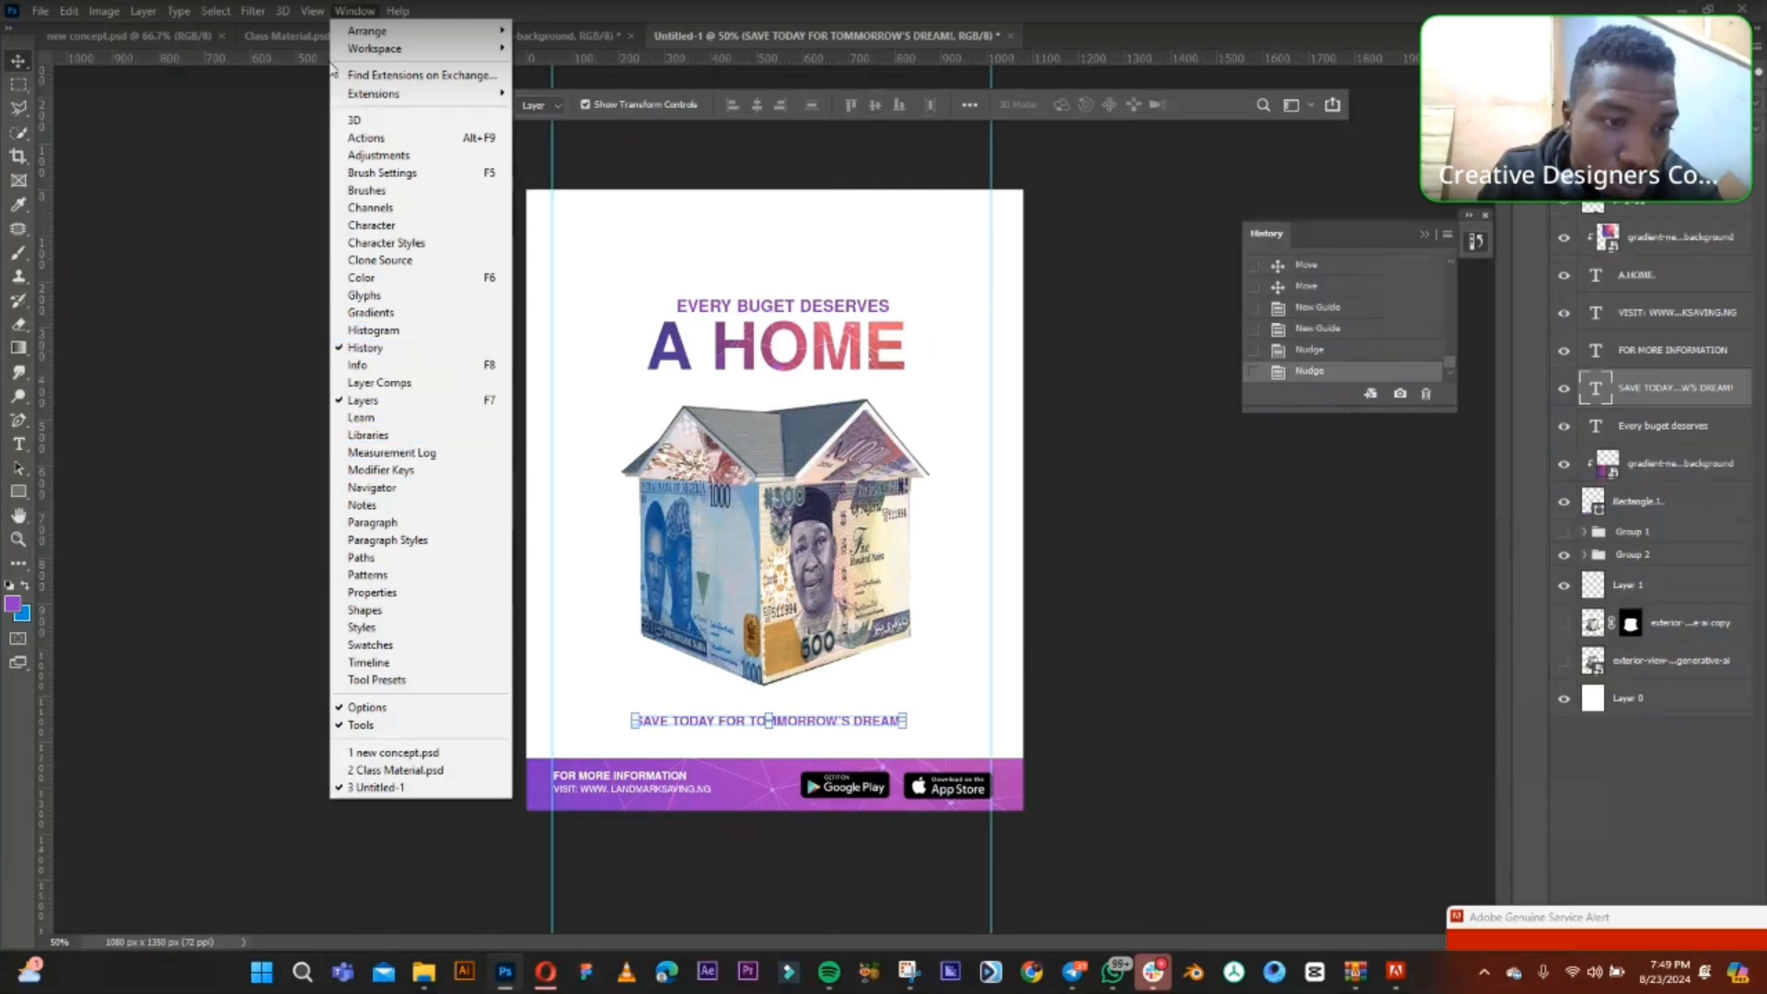
mouse_move(313, 10)
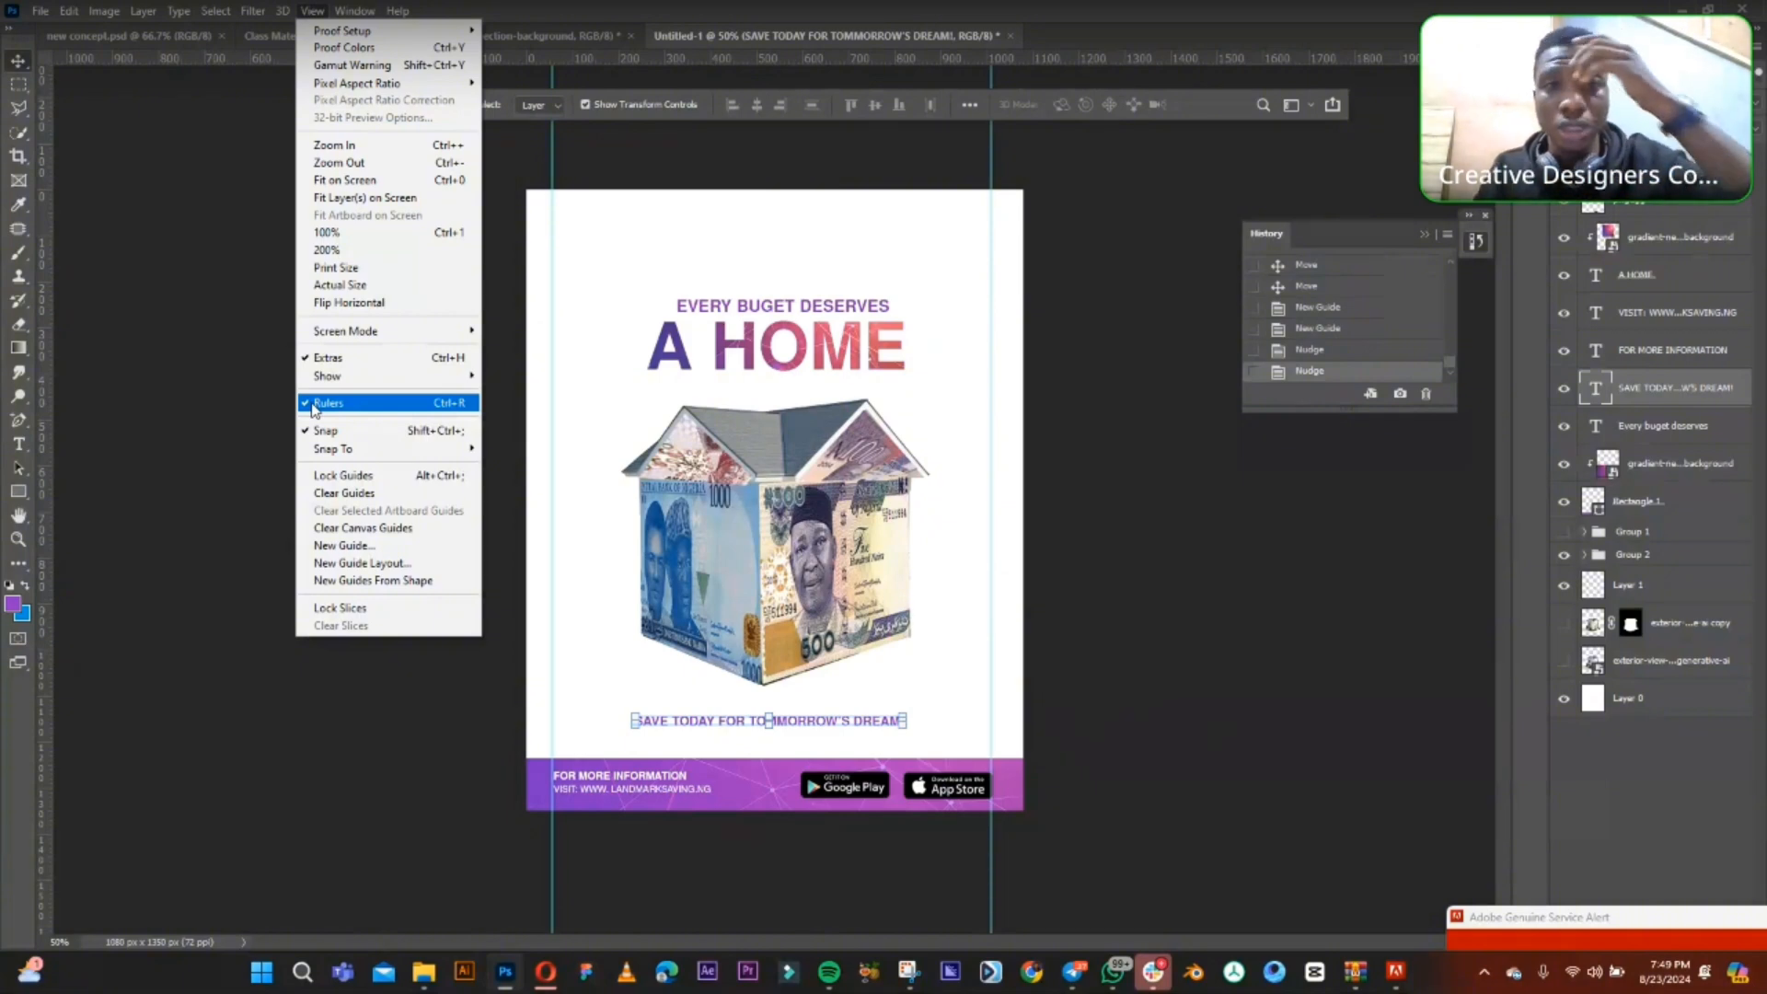
left_click_drag(1090, 58, 1075, 216)
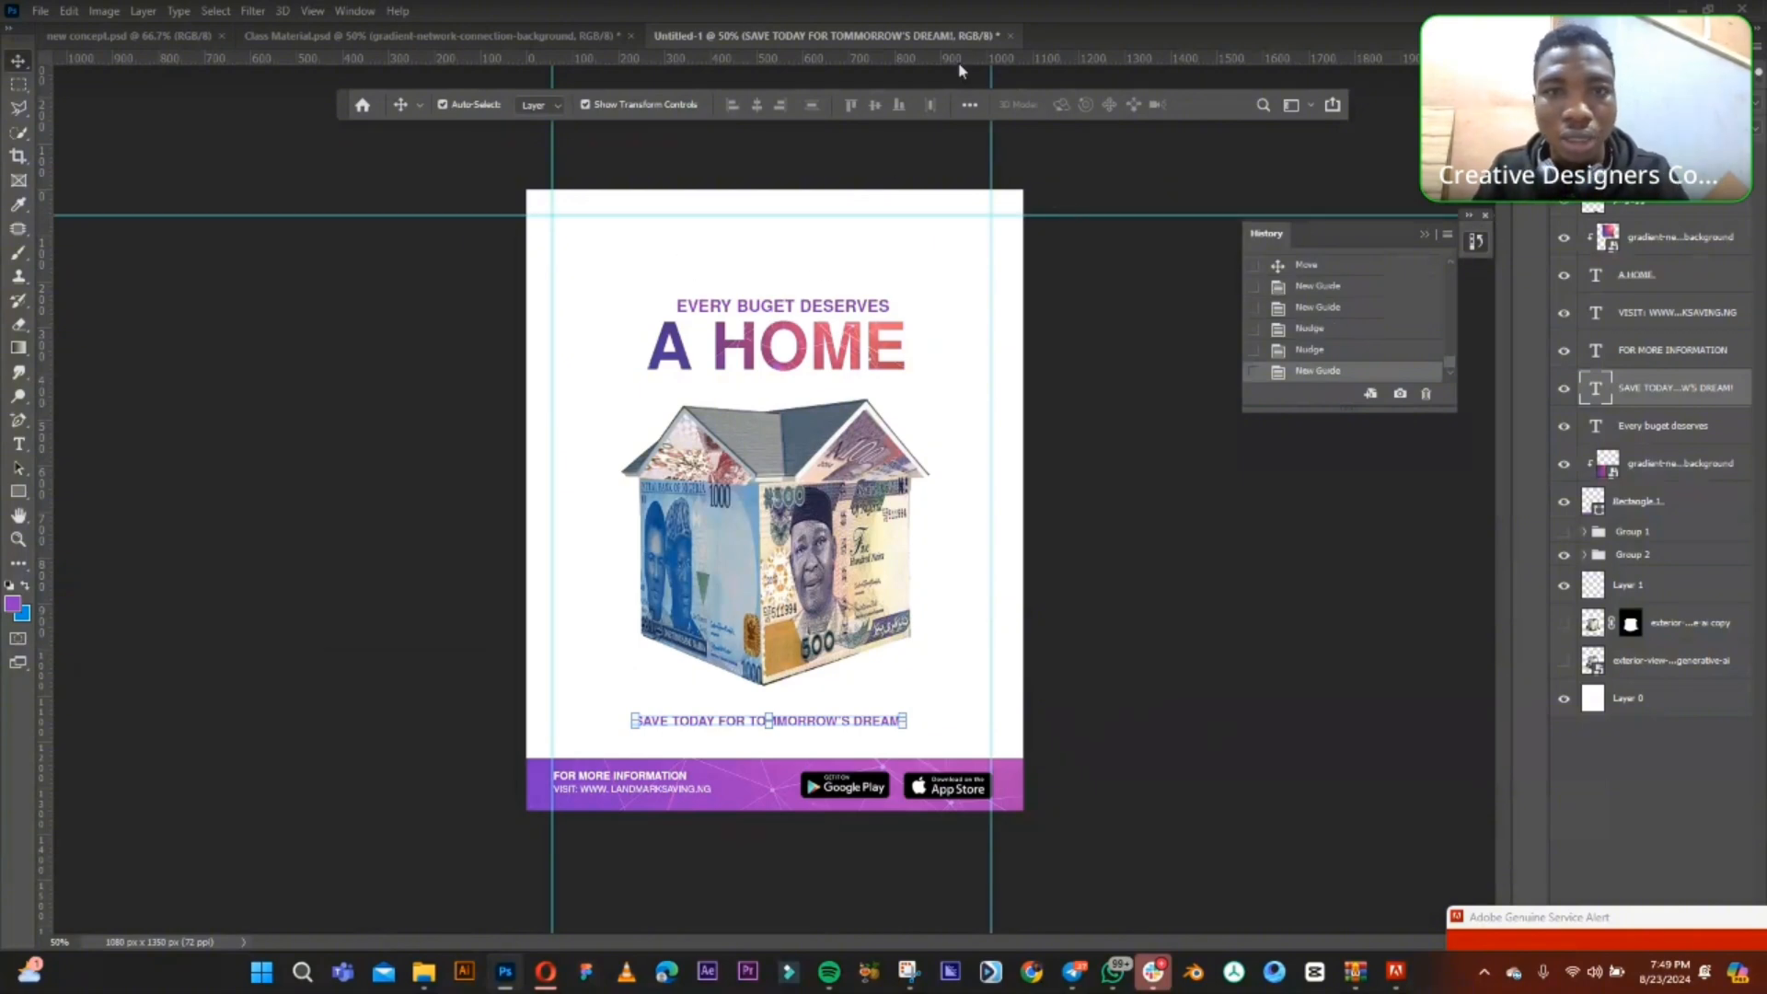
left_click_drag(960, 66, 869, 794)
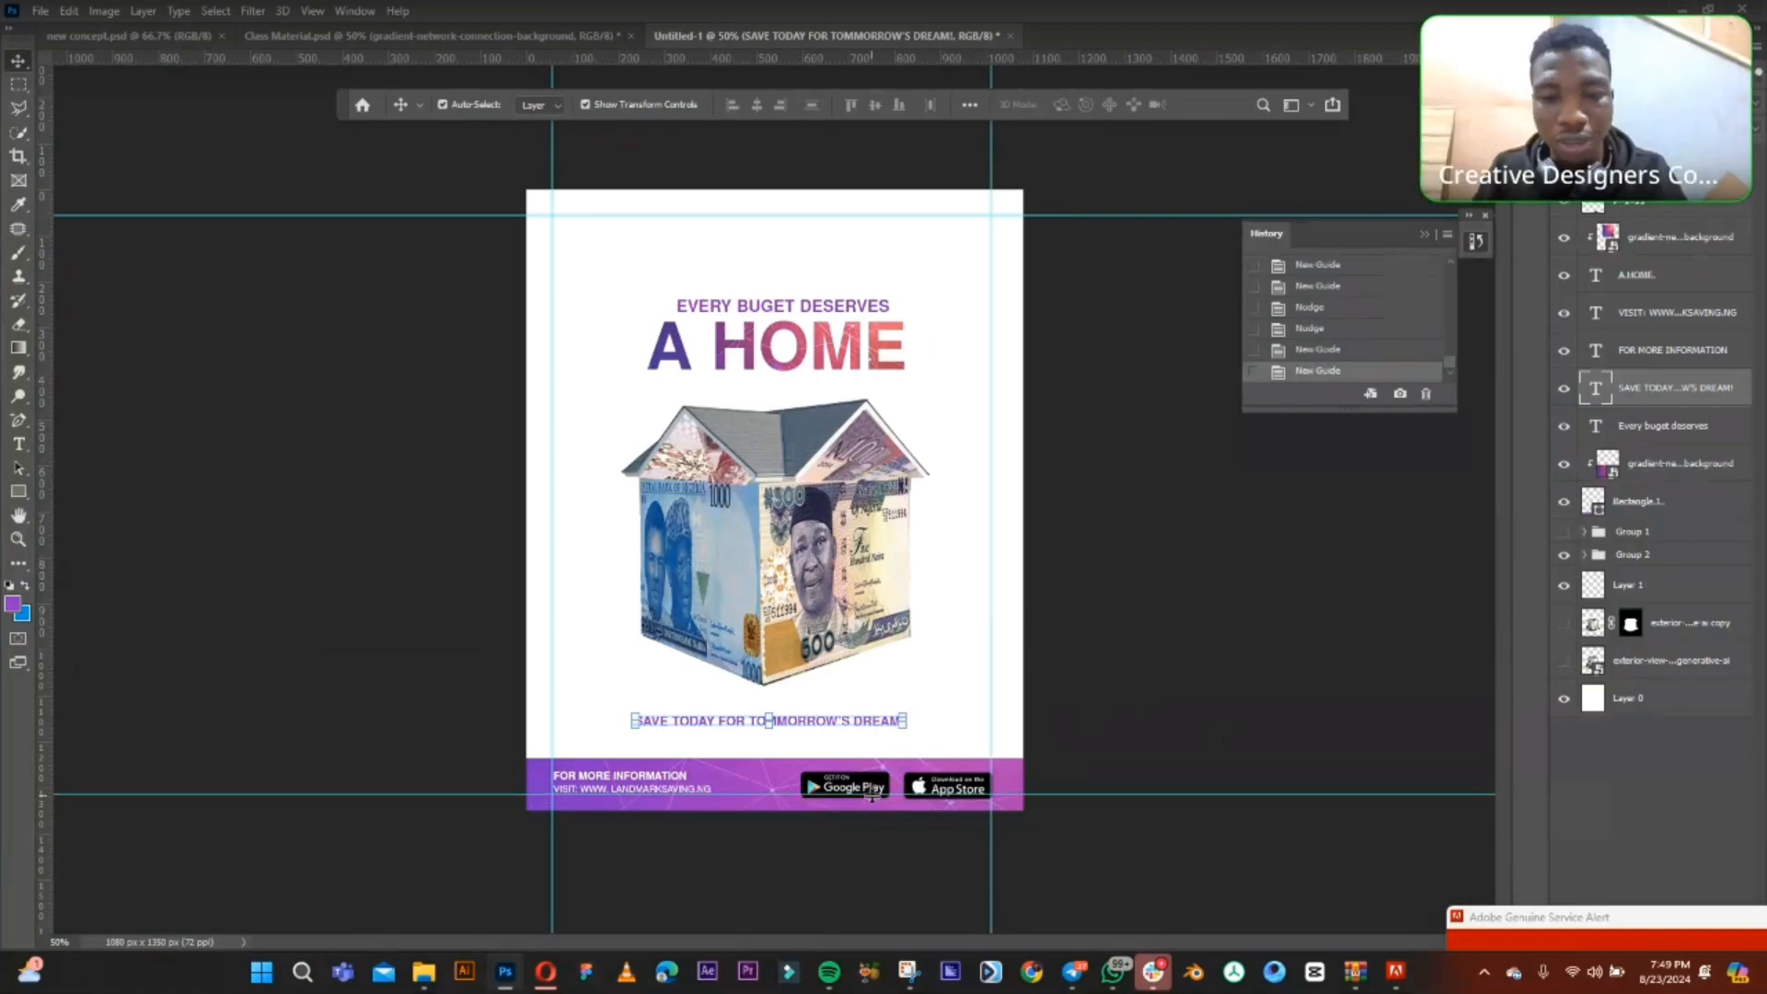
- Nudge the App Store and Google Play badges up slightly to sit on the bottom margin guide
left_click(951, 792)
key("Up")
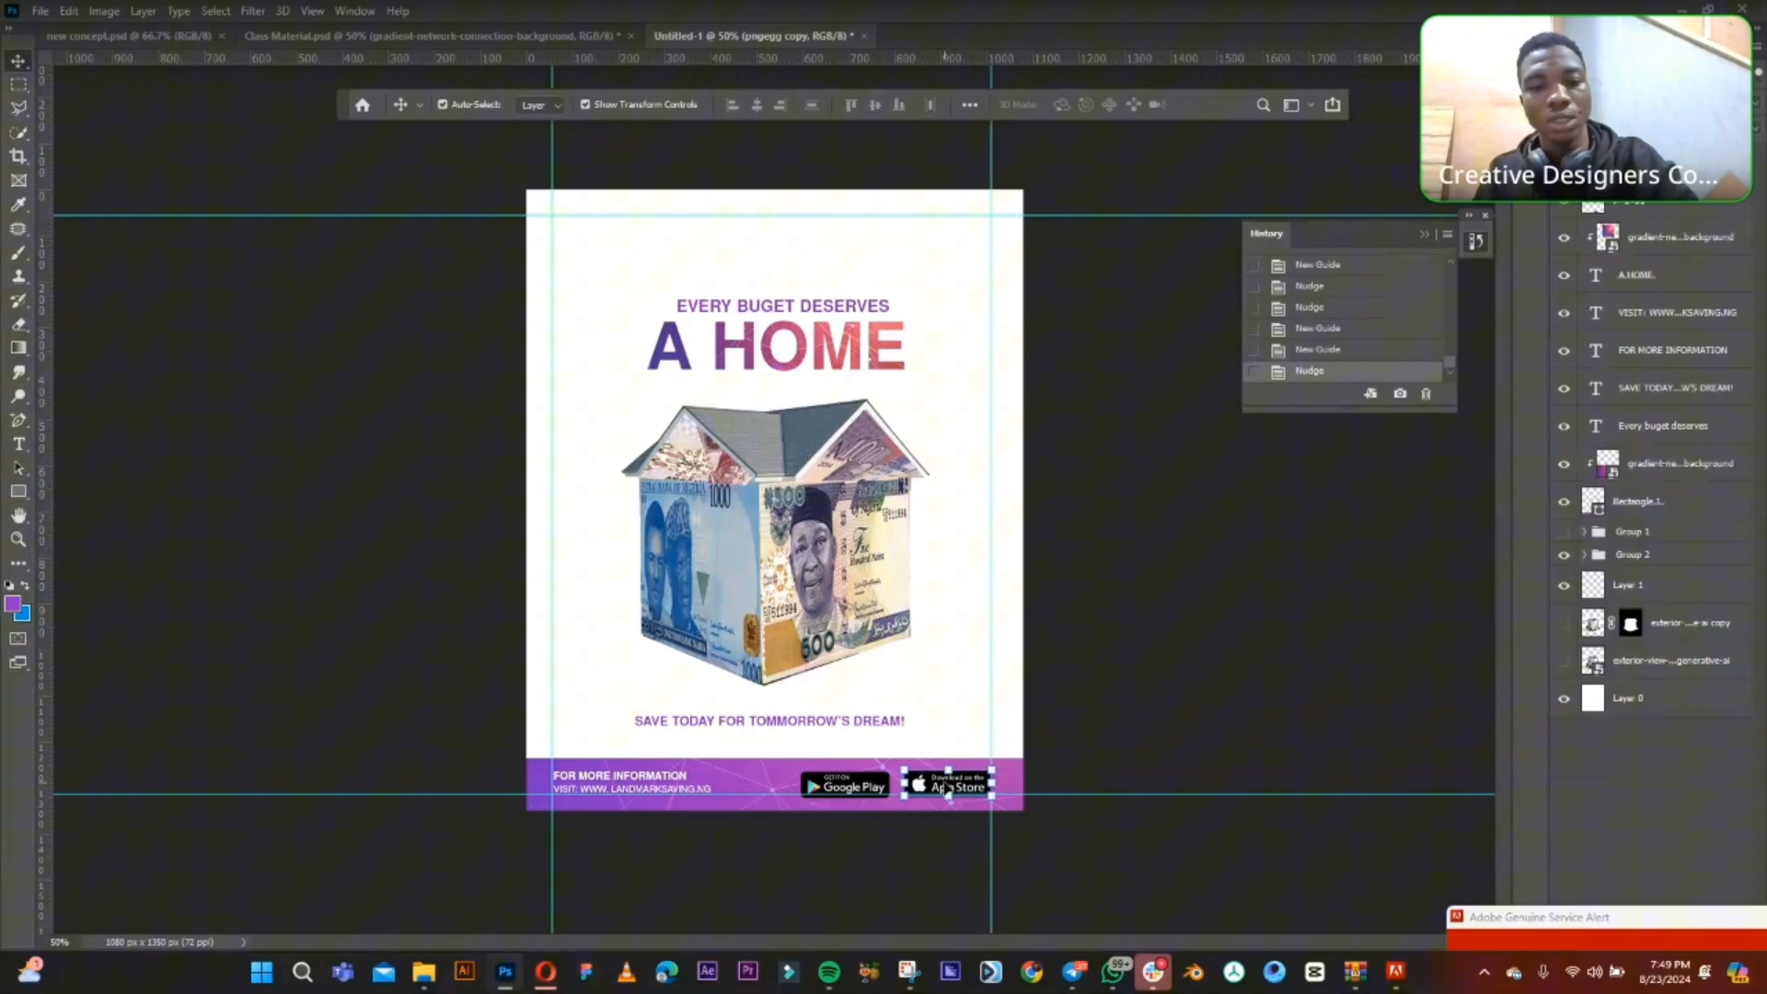
left_click(1107, 747)
left_click(865, 786)
key("Up")
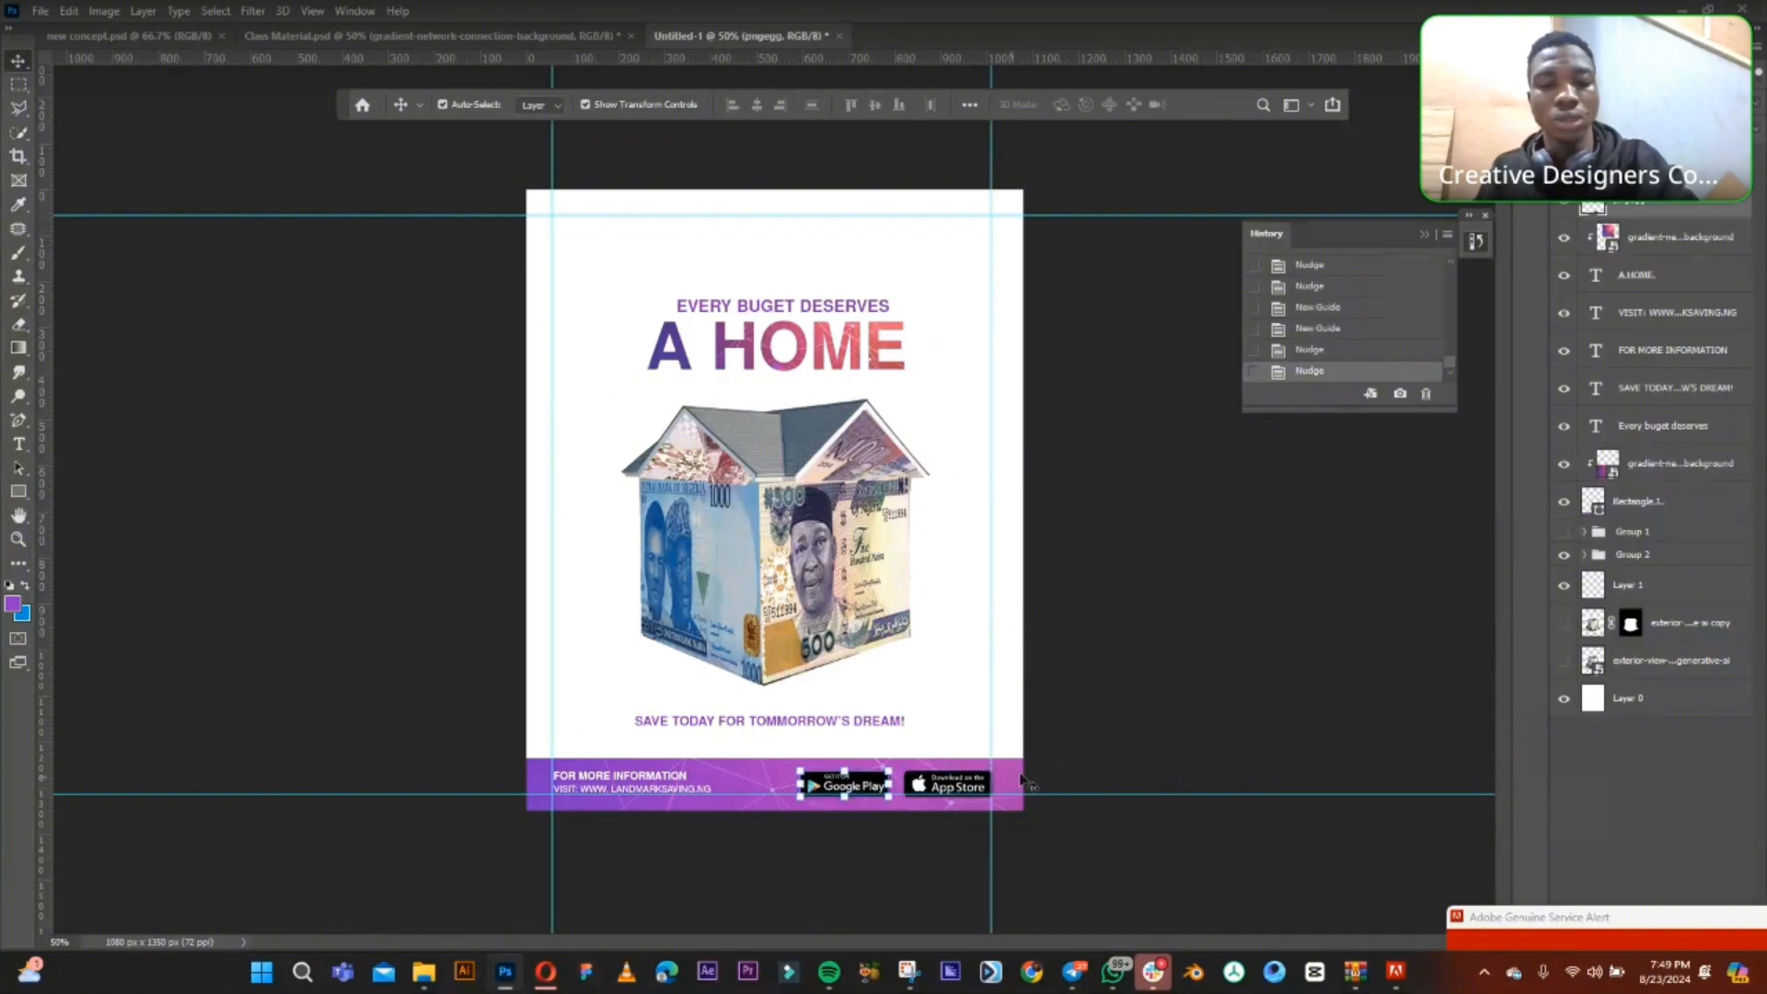
left_click(1112, 749)
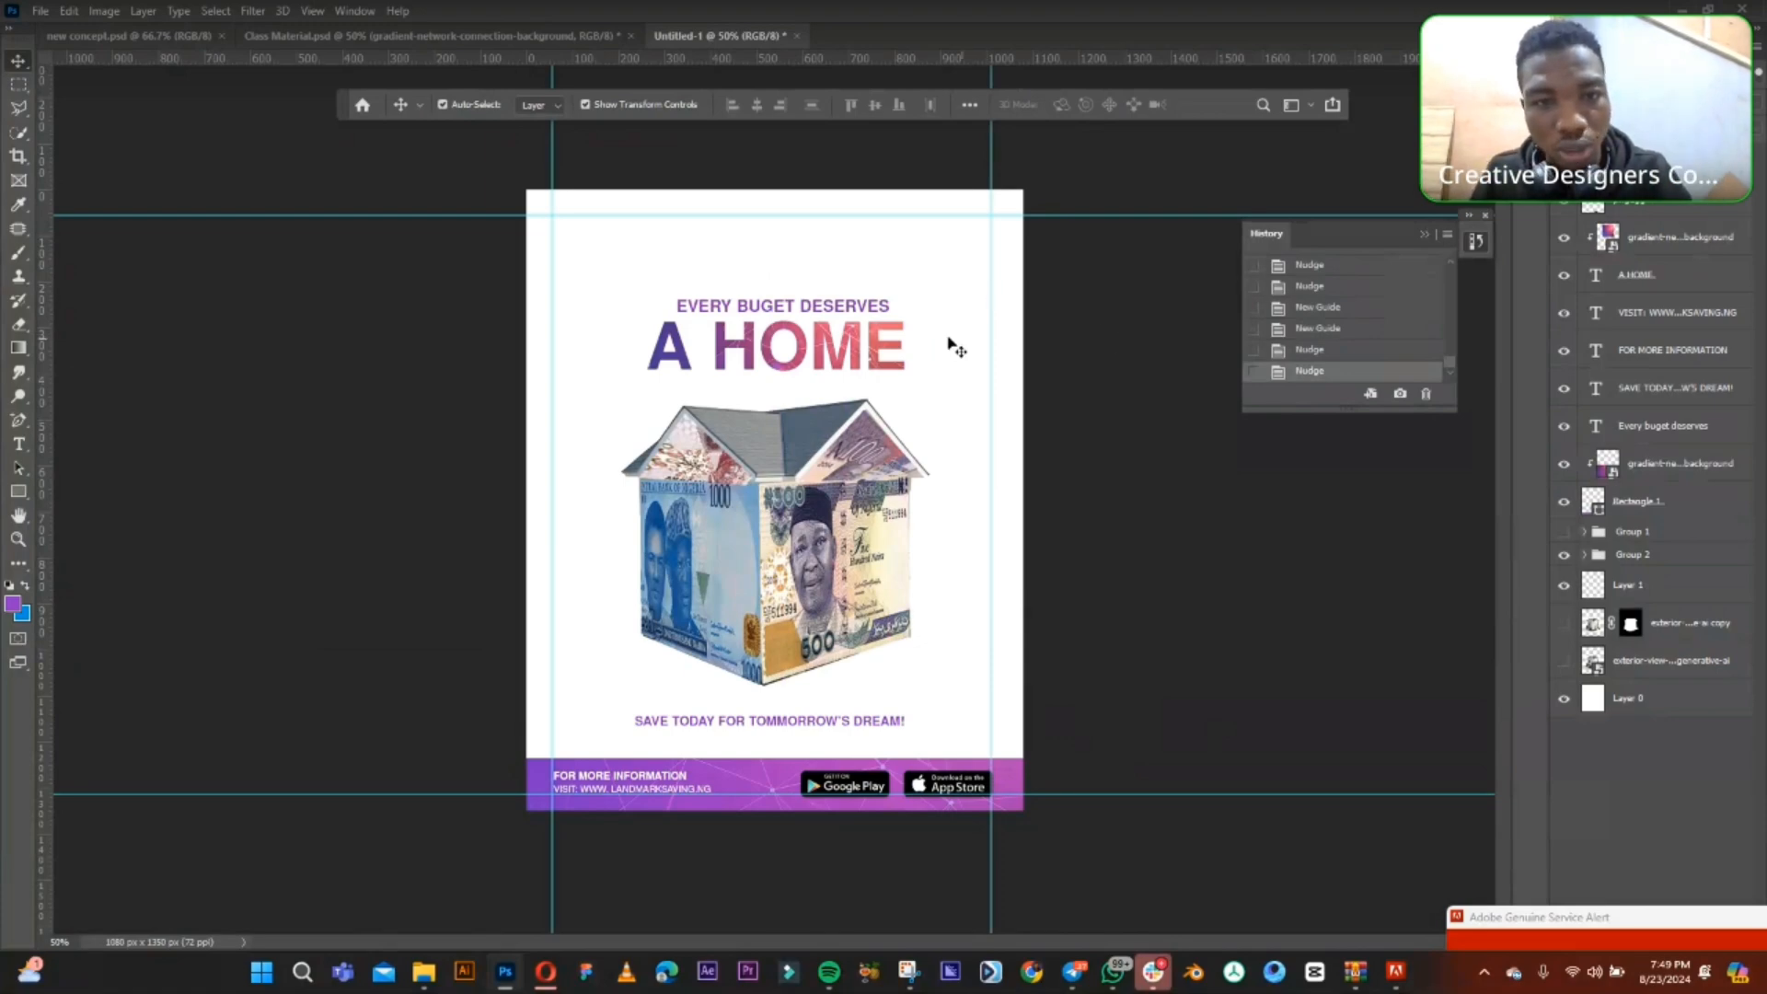
left_click(869, 310)
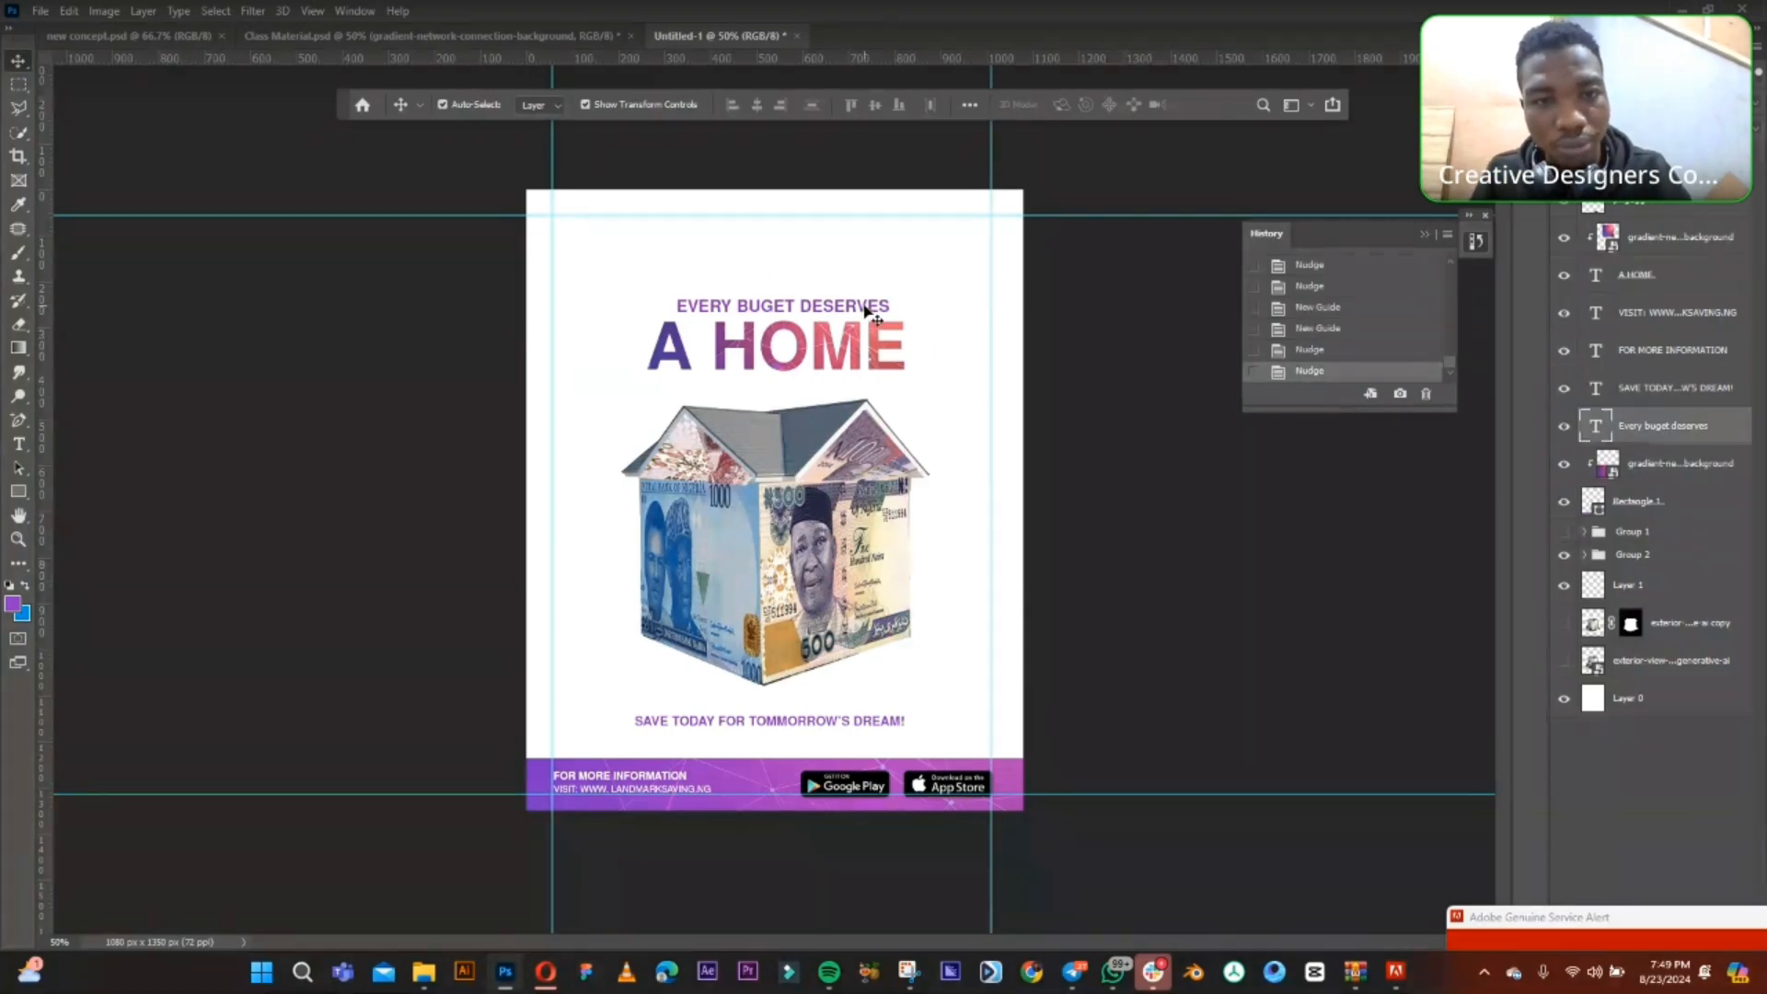
left_click(1151, 350)
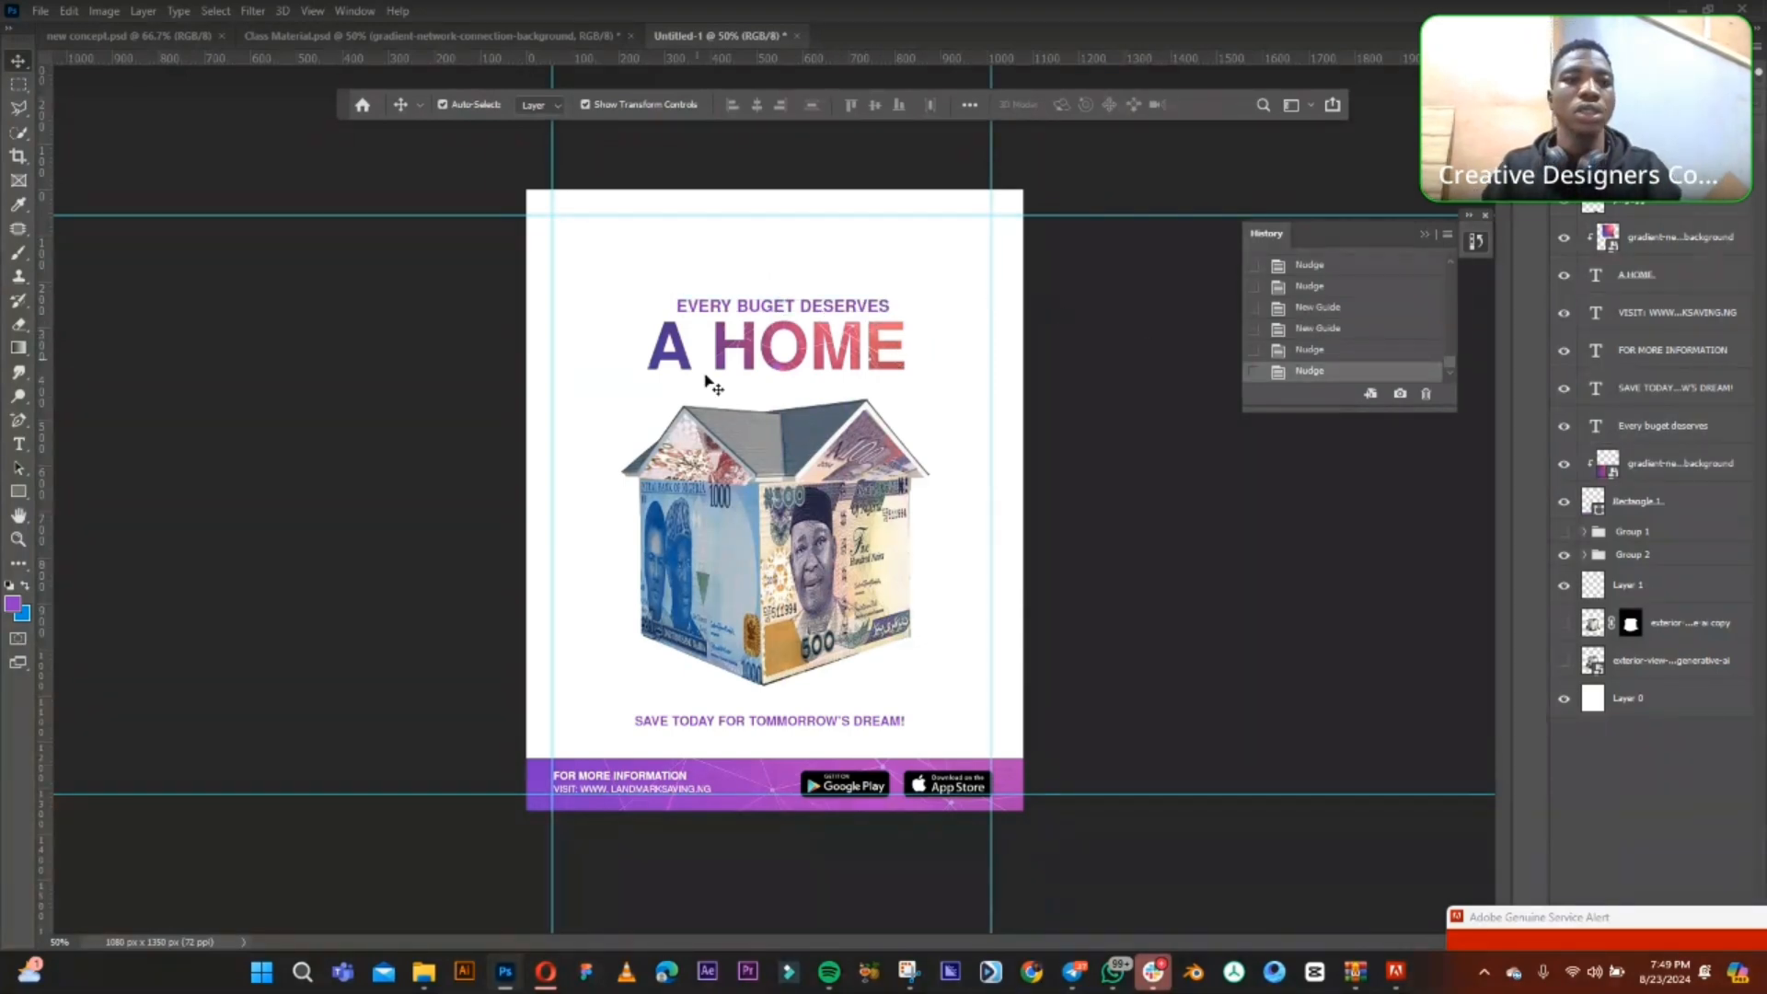
- Duplicate the "SAVE TODAY FOR TOMMORROW'S DREAM!" line near the poster's top and replace the copy's text with "LANDMARK MICROFINACE BANK" on two lines
left_click(709, 726)
left_click_drag(709, 726, 727, 189)
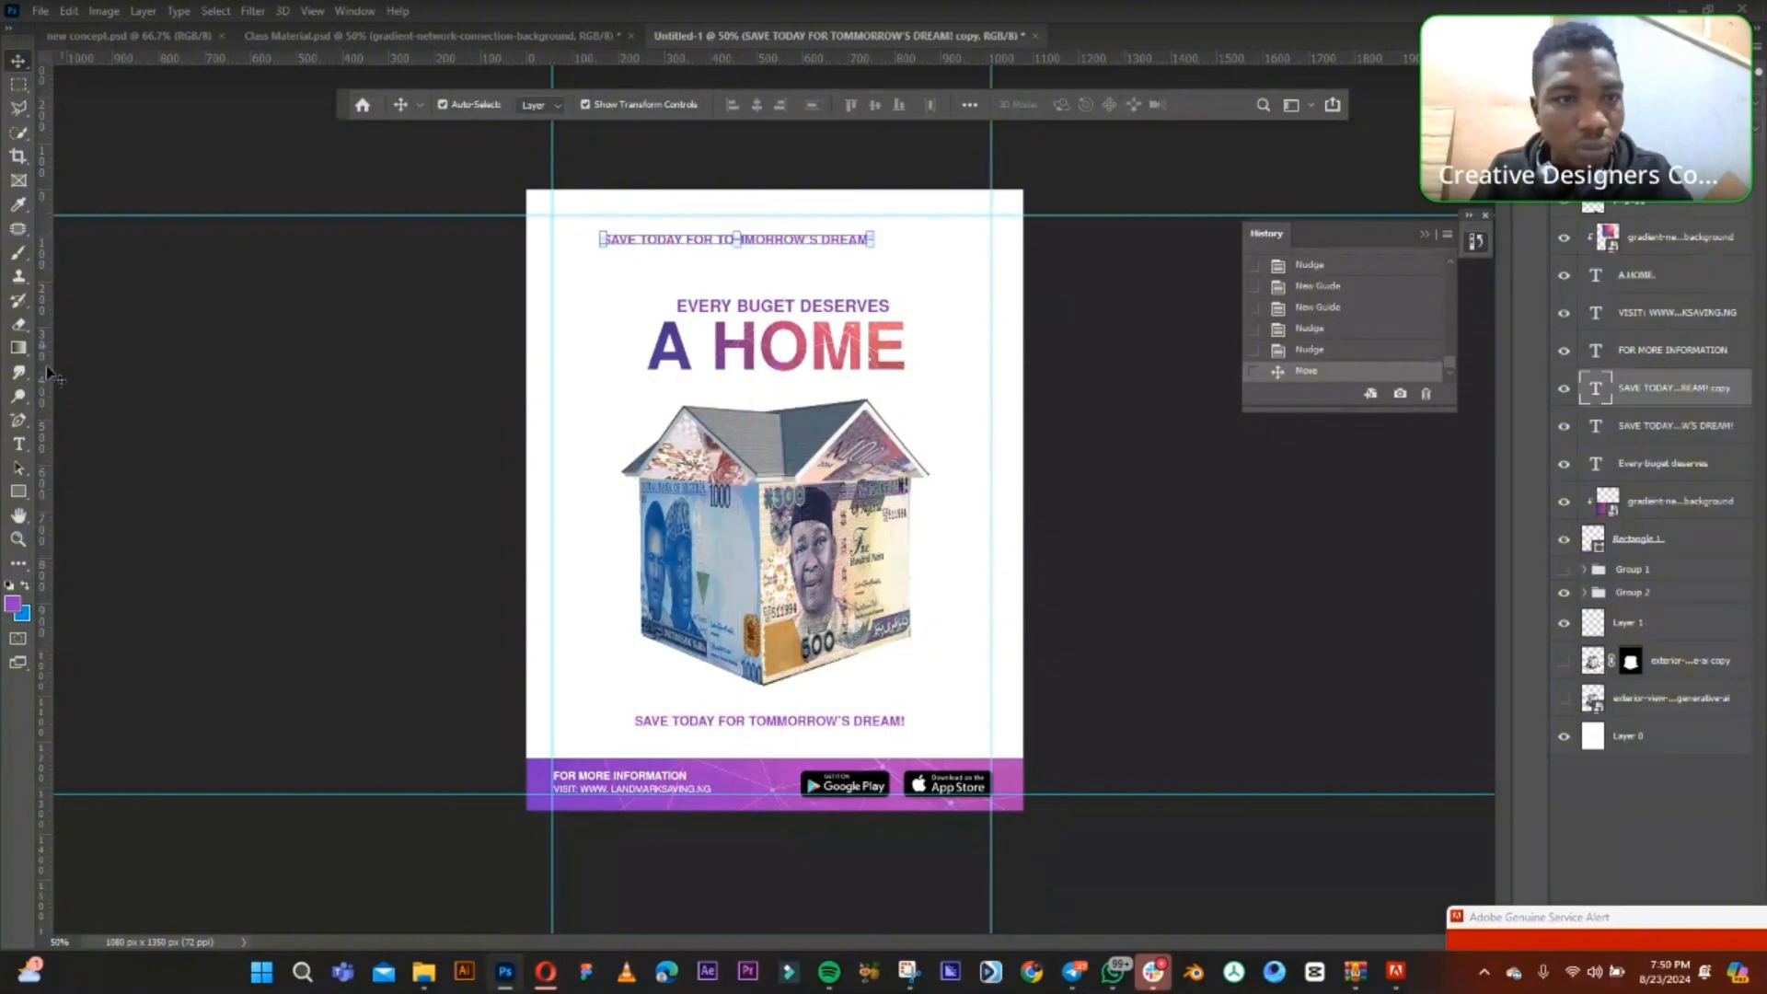
left_click(18, 444)
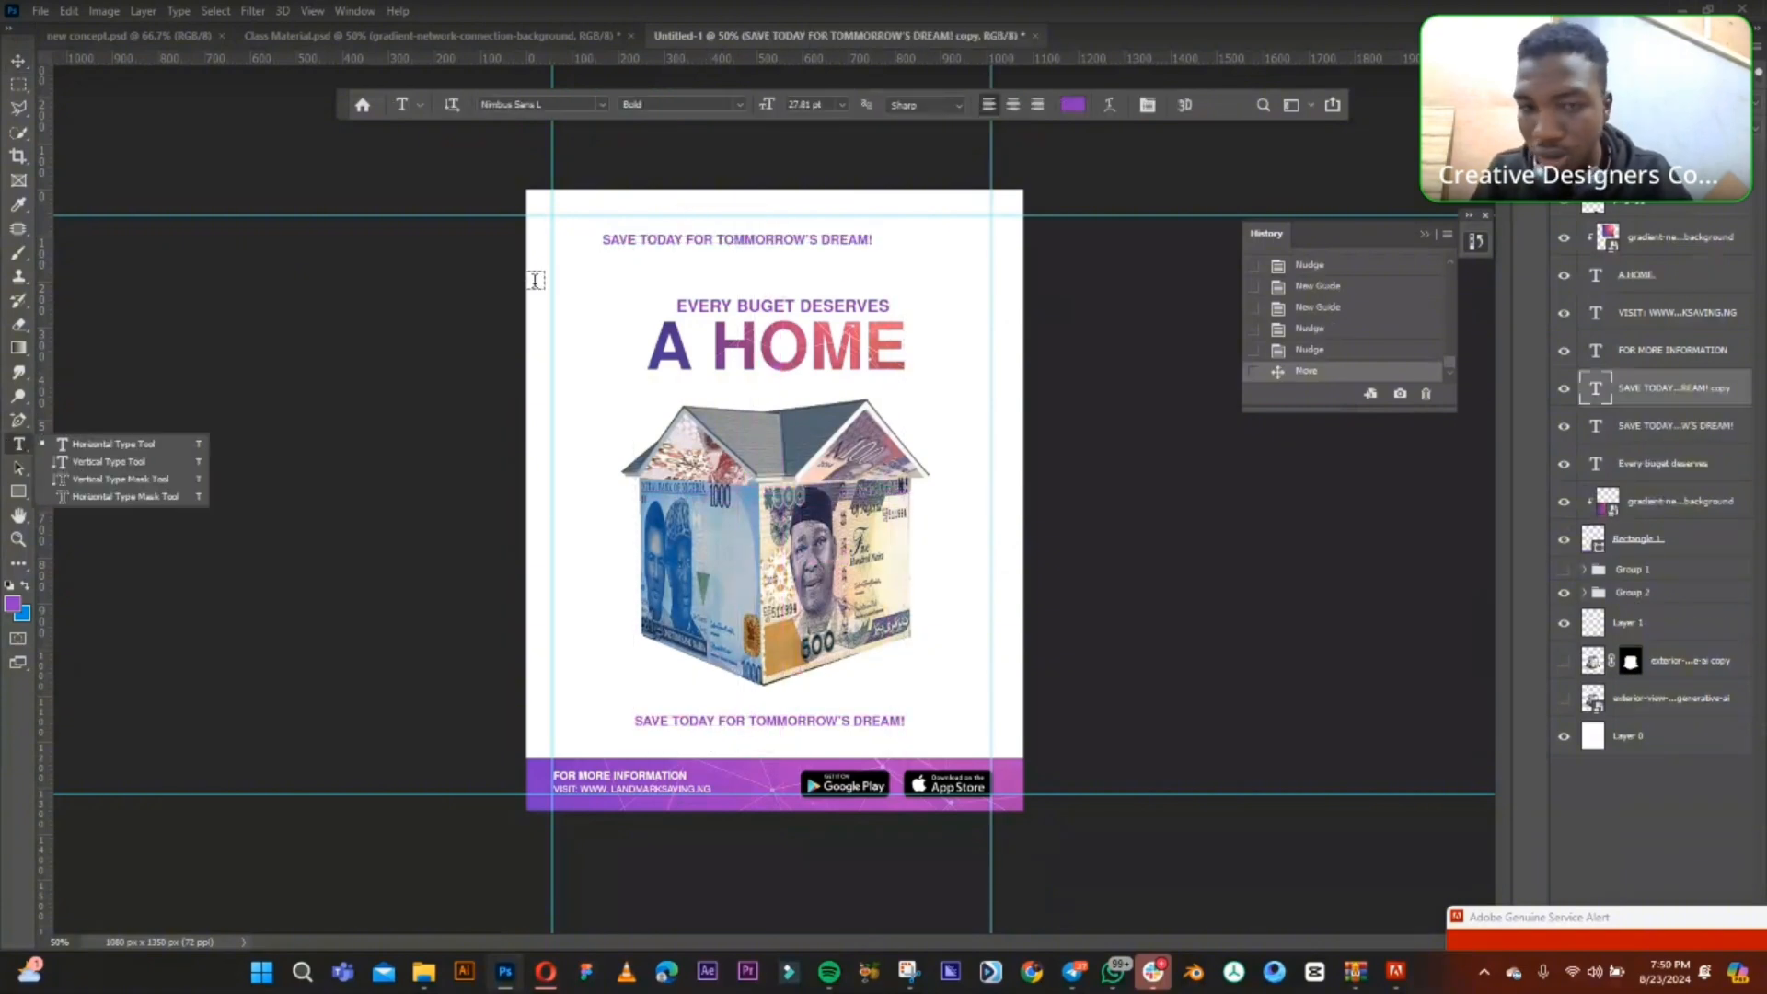
triple_click(700, 241)
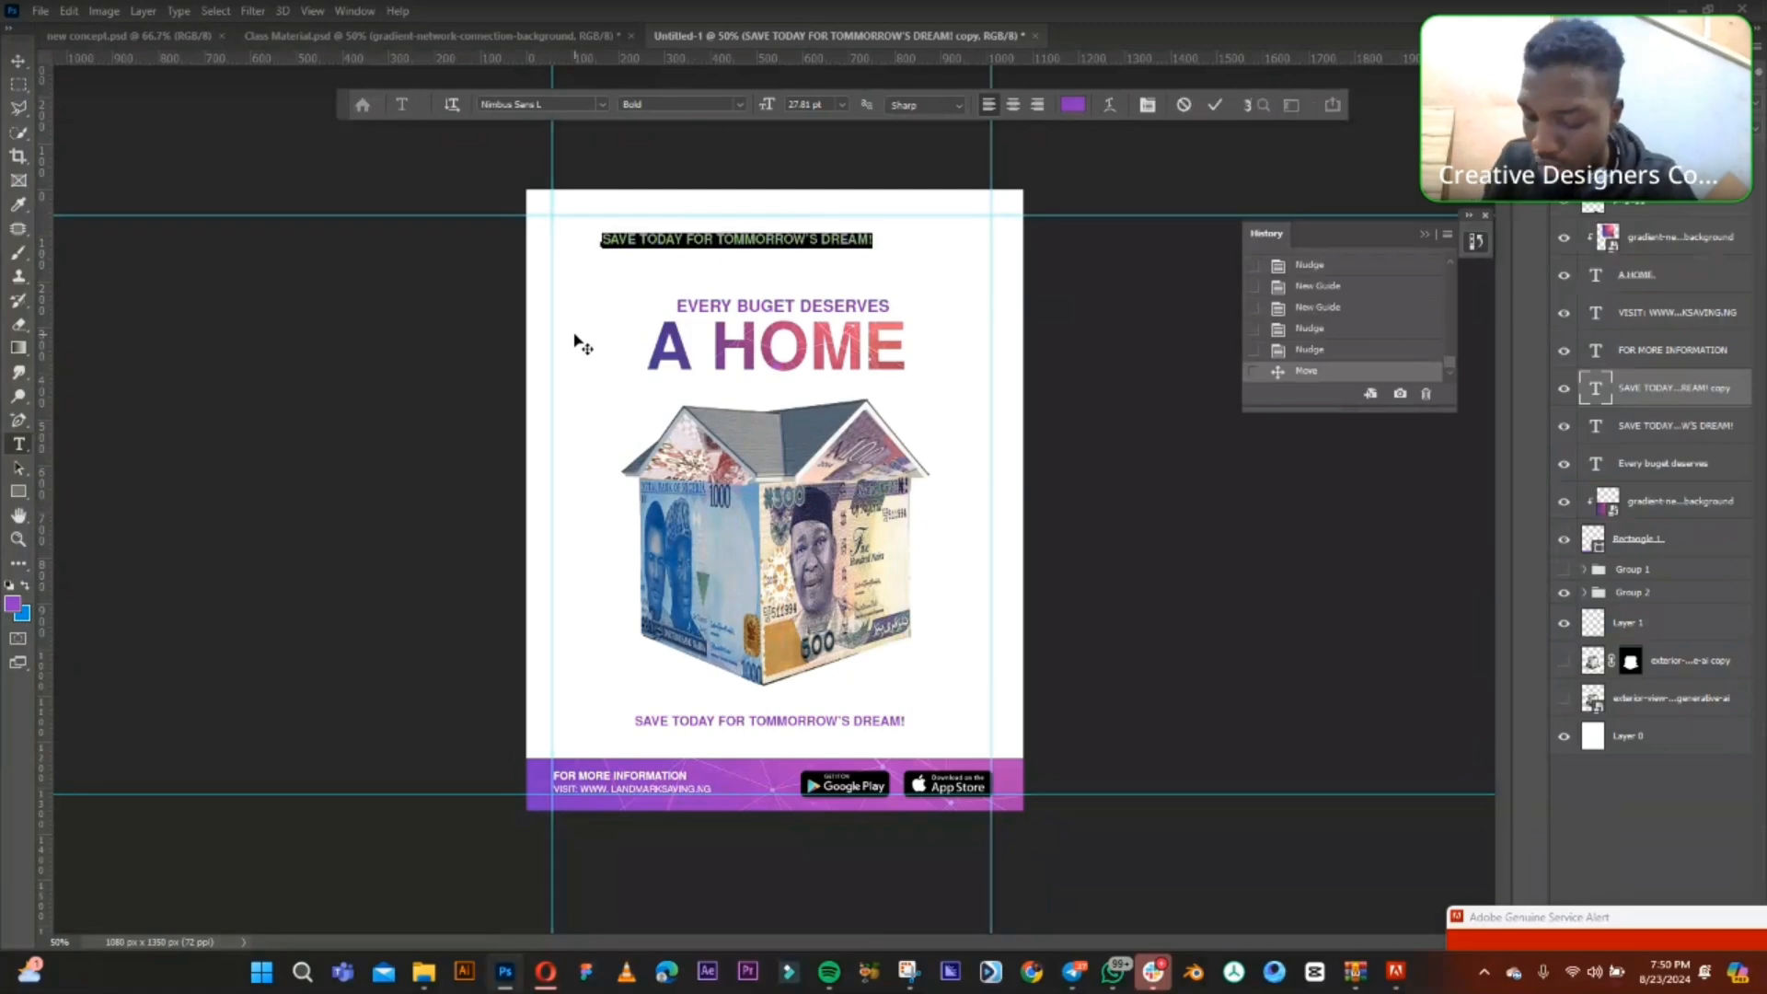
key("BackSpace")
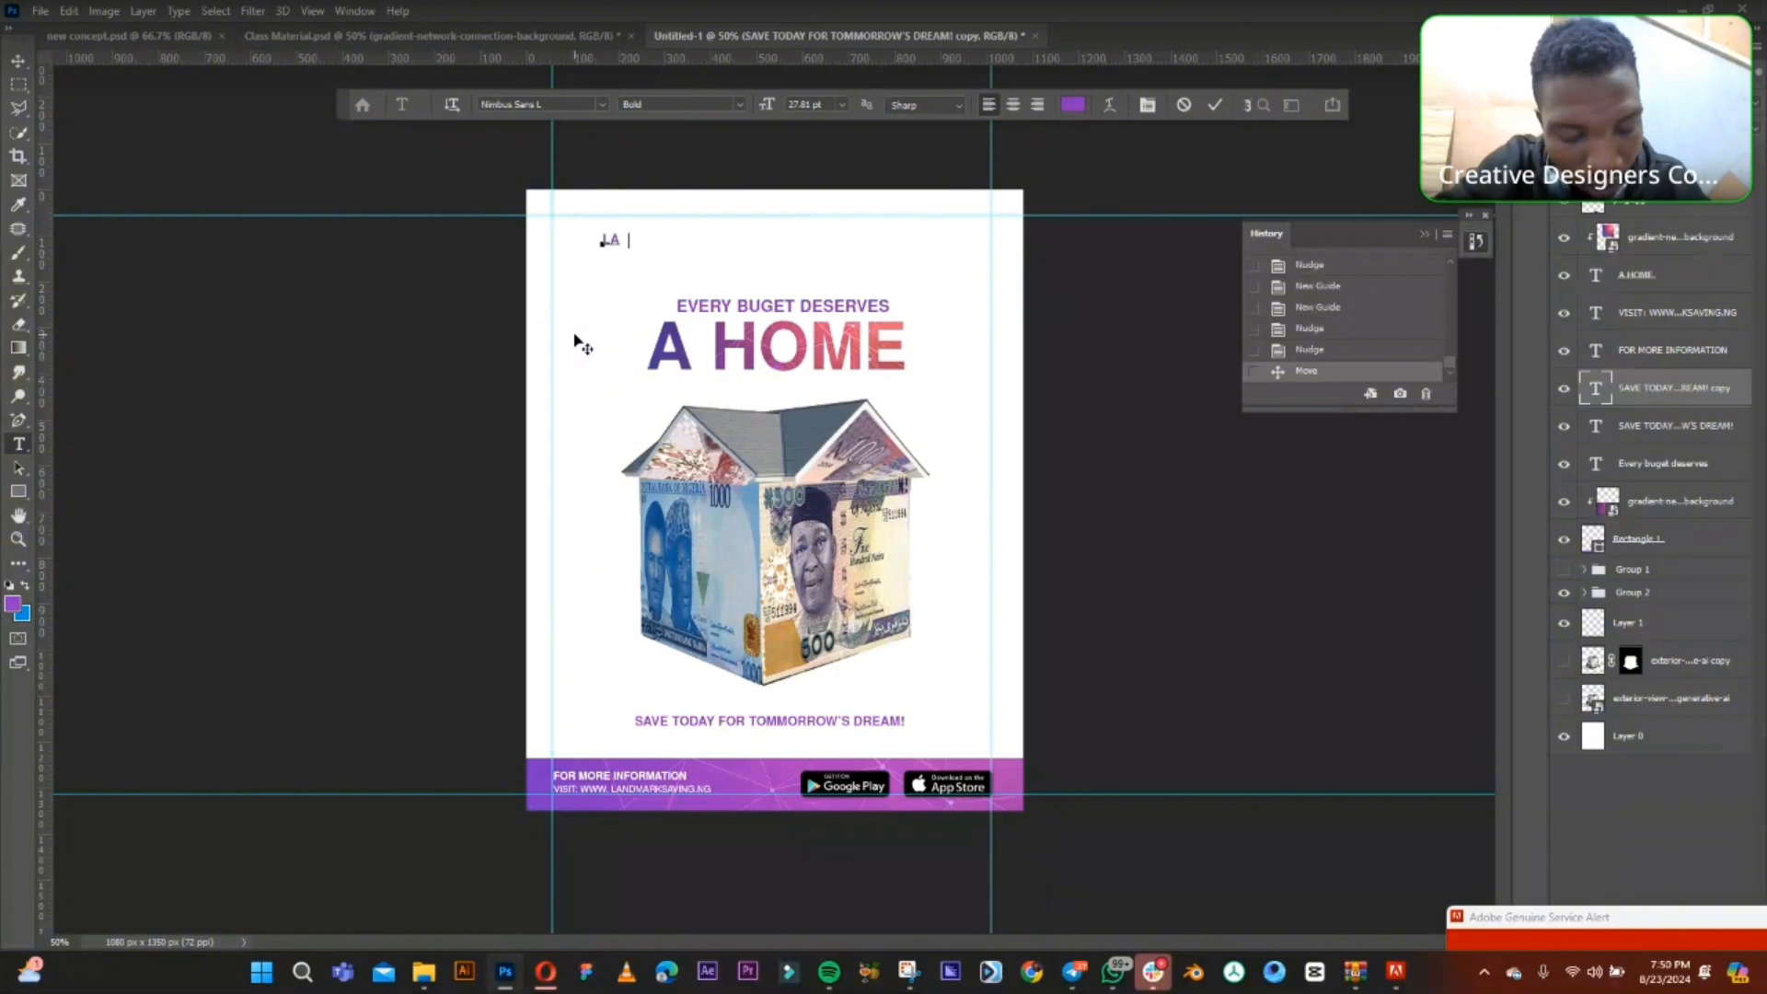
type("LANDMARK")
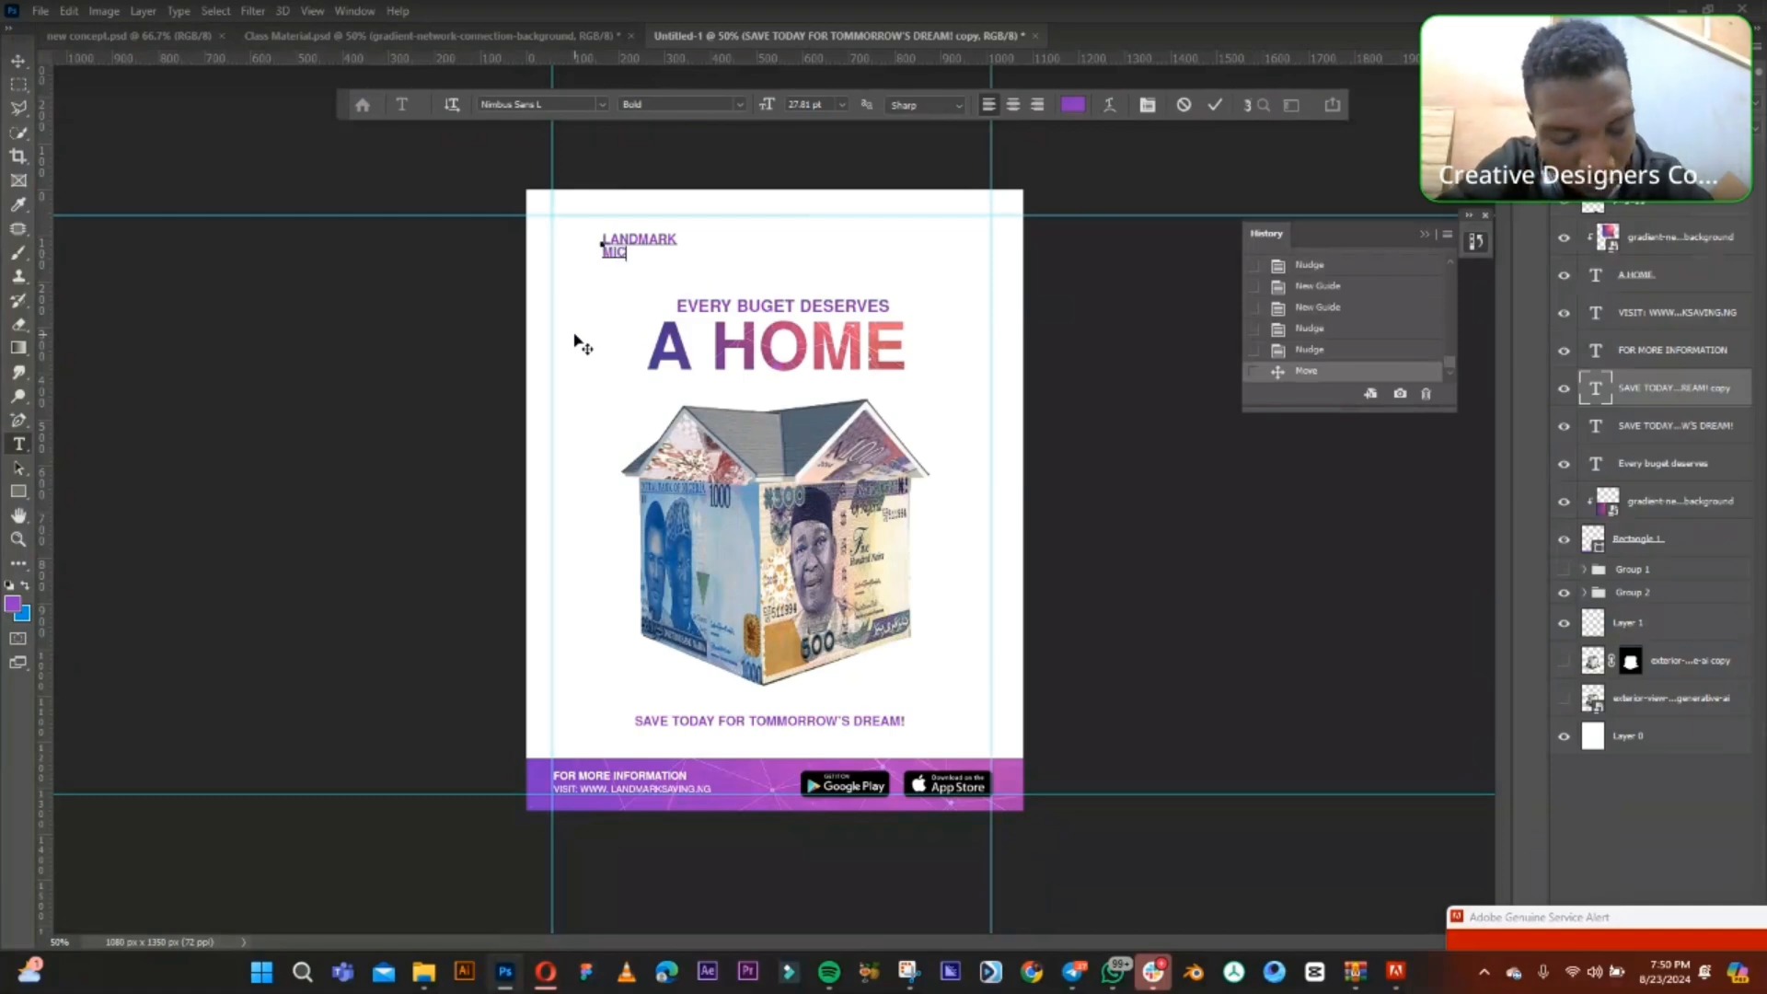
type("ROF")
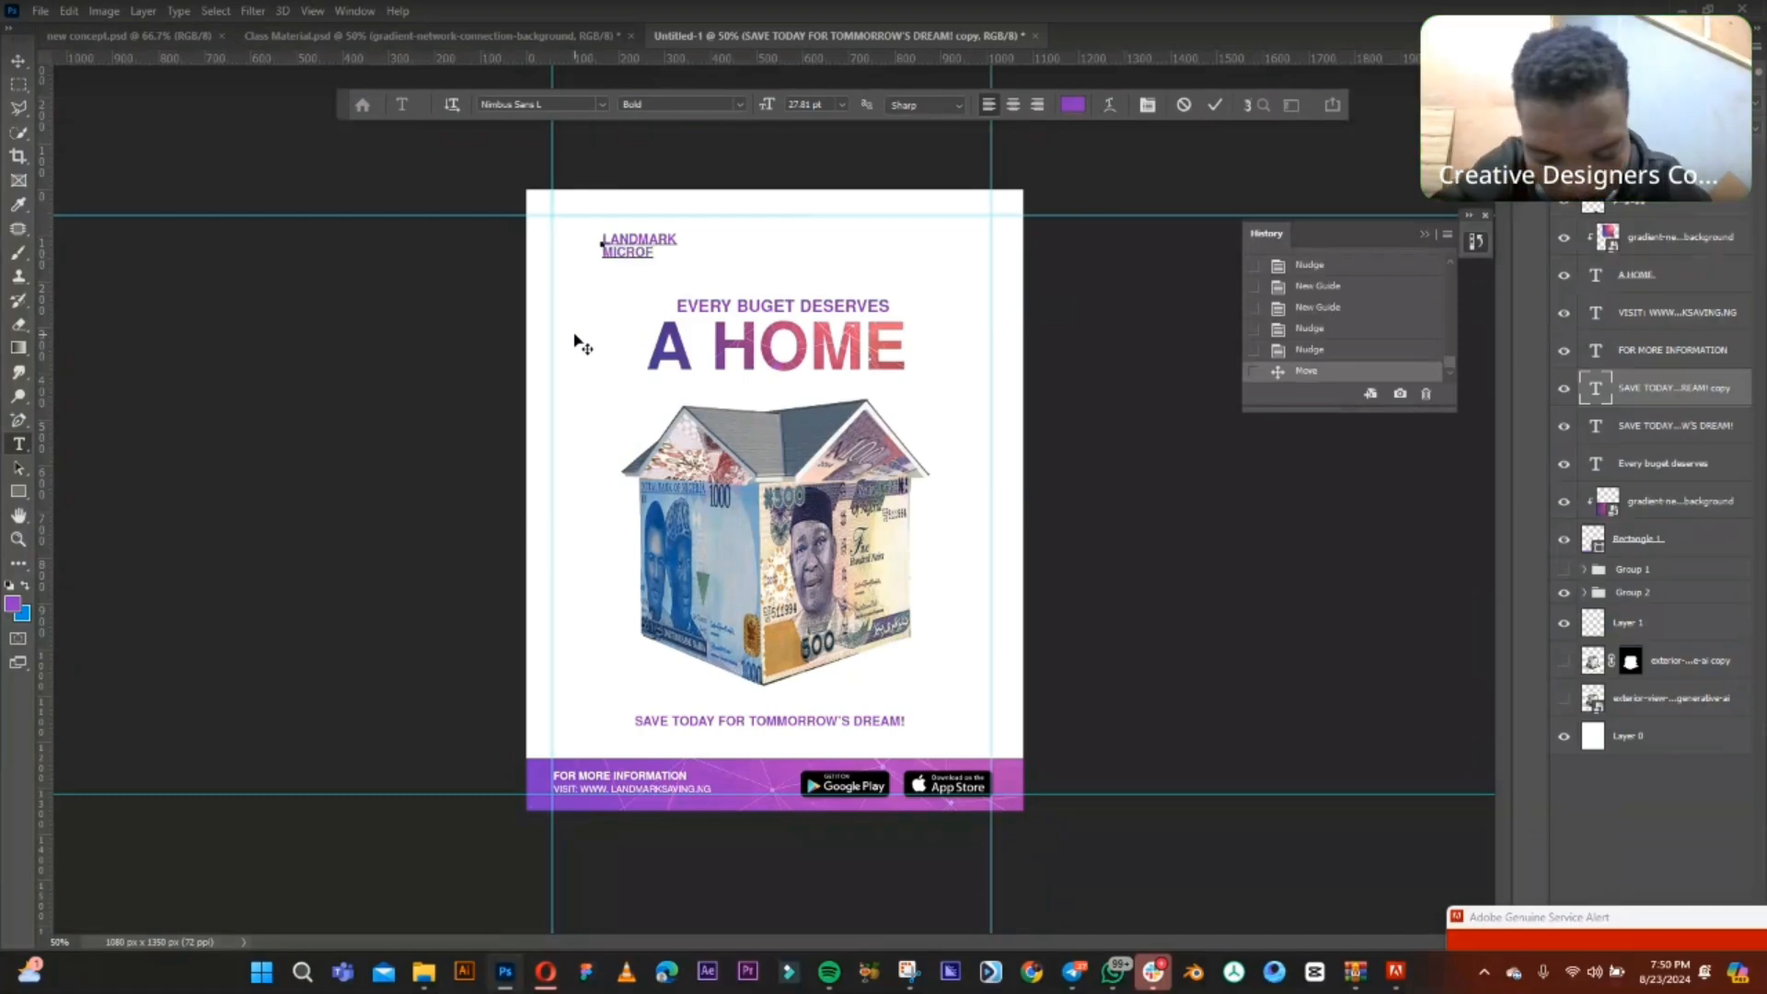
type("INACE")
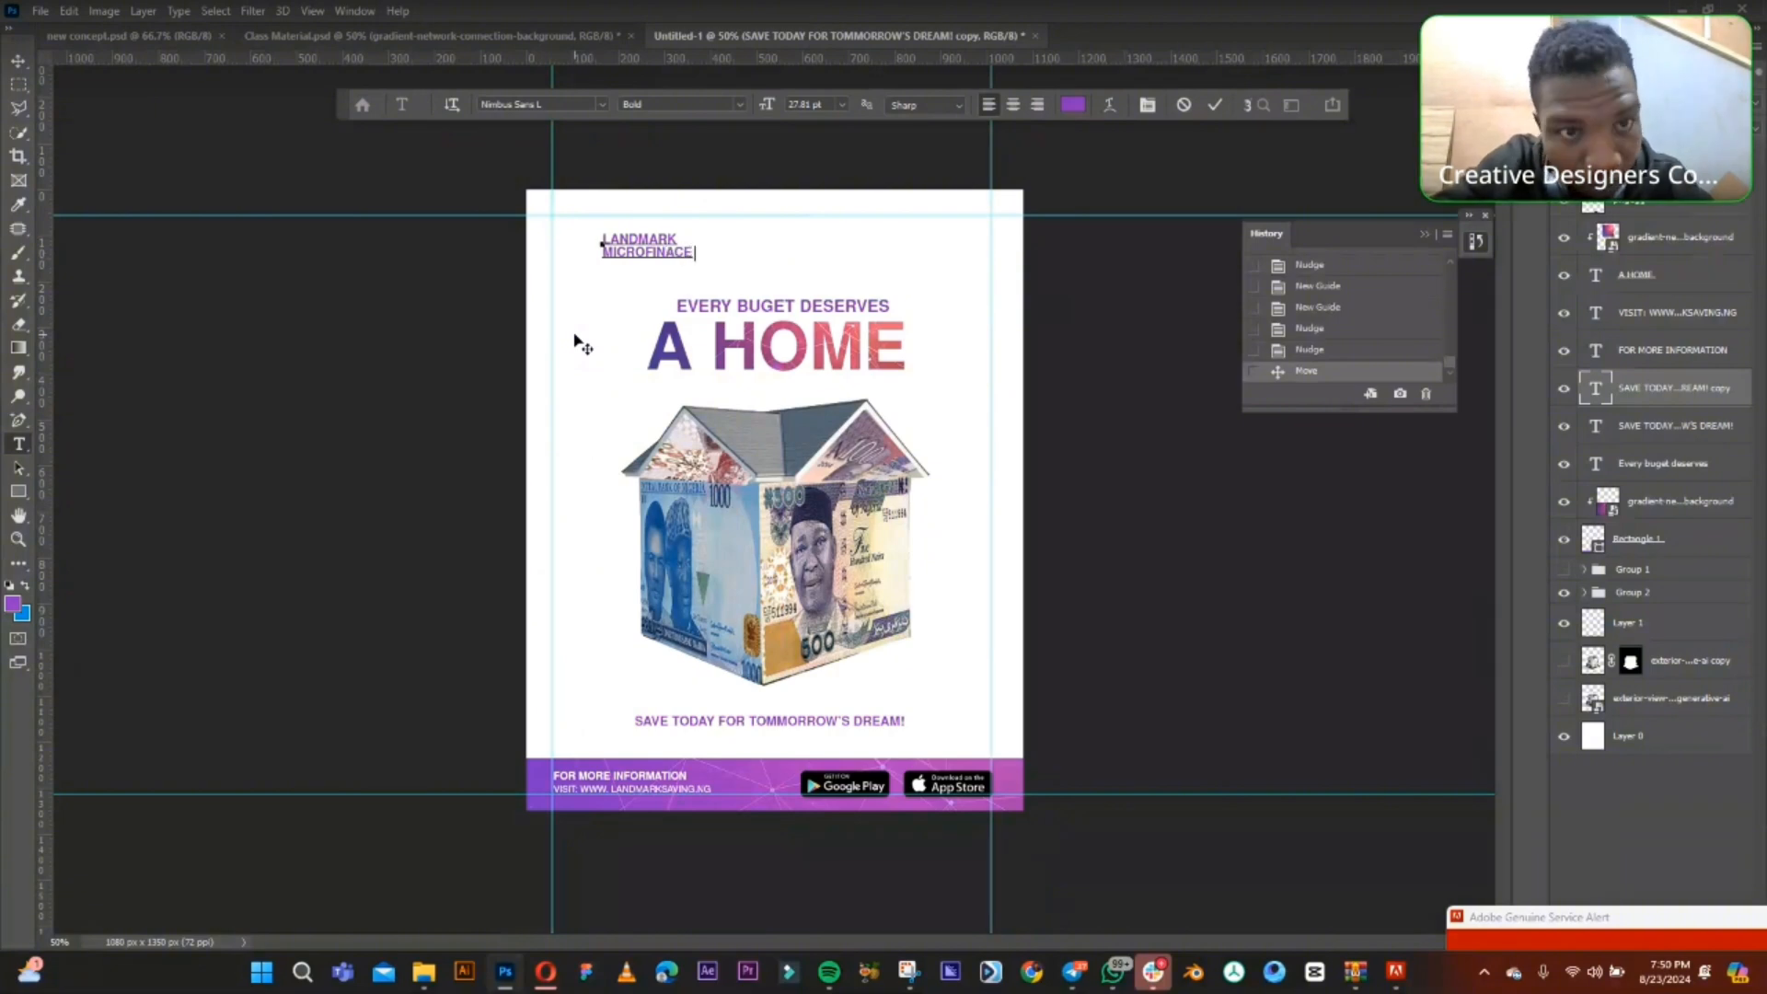
type(" BAN")
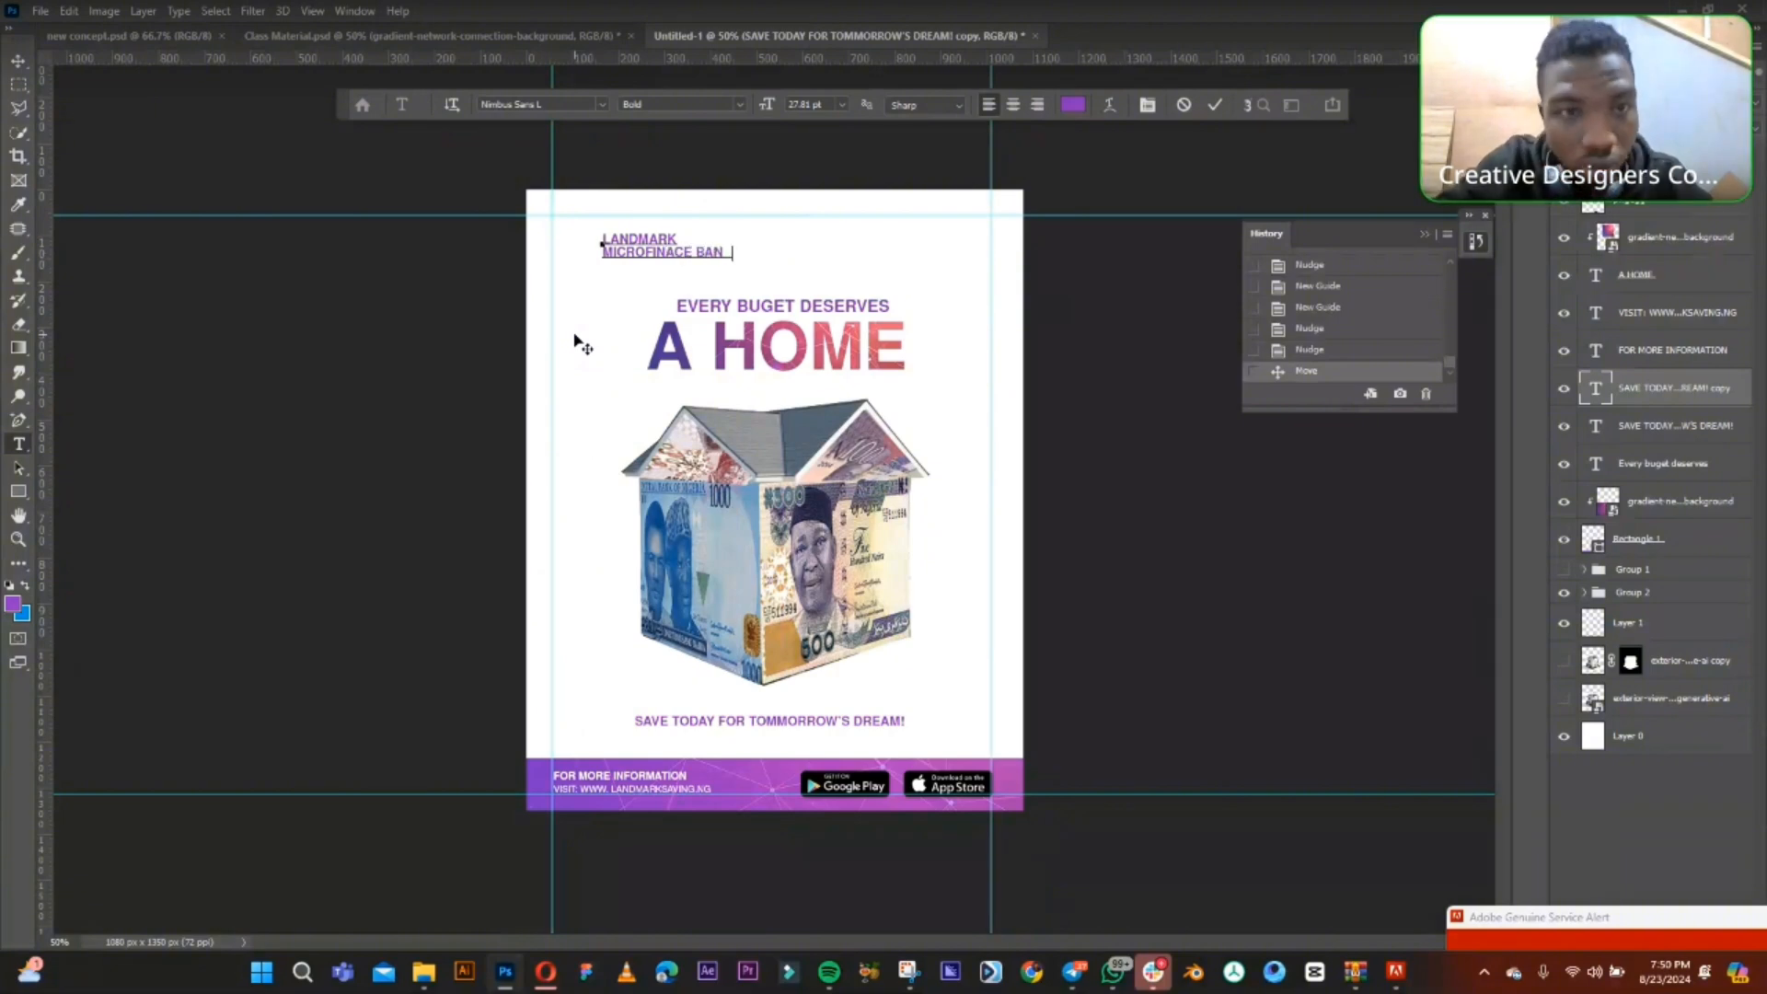
type("K")
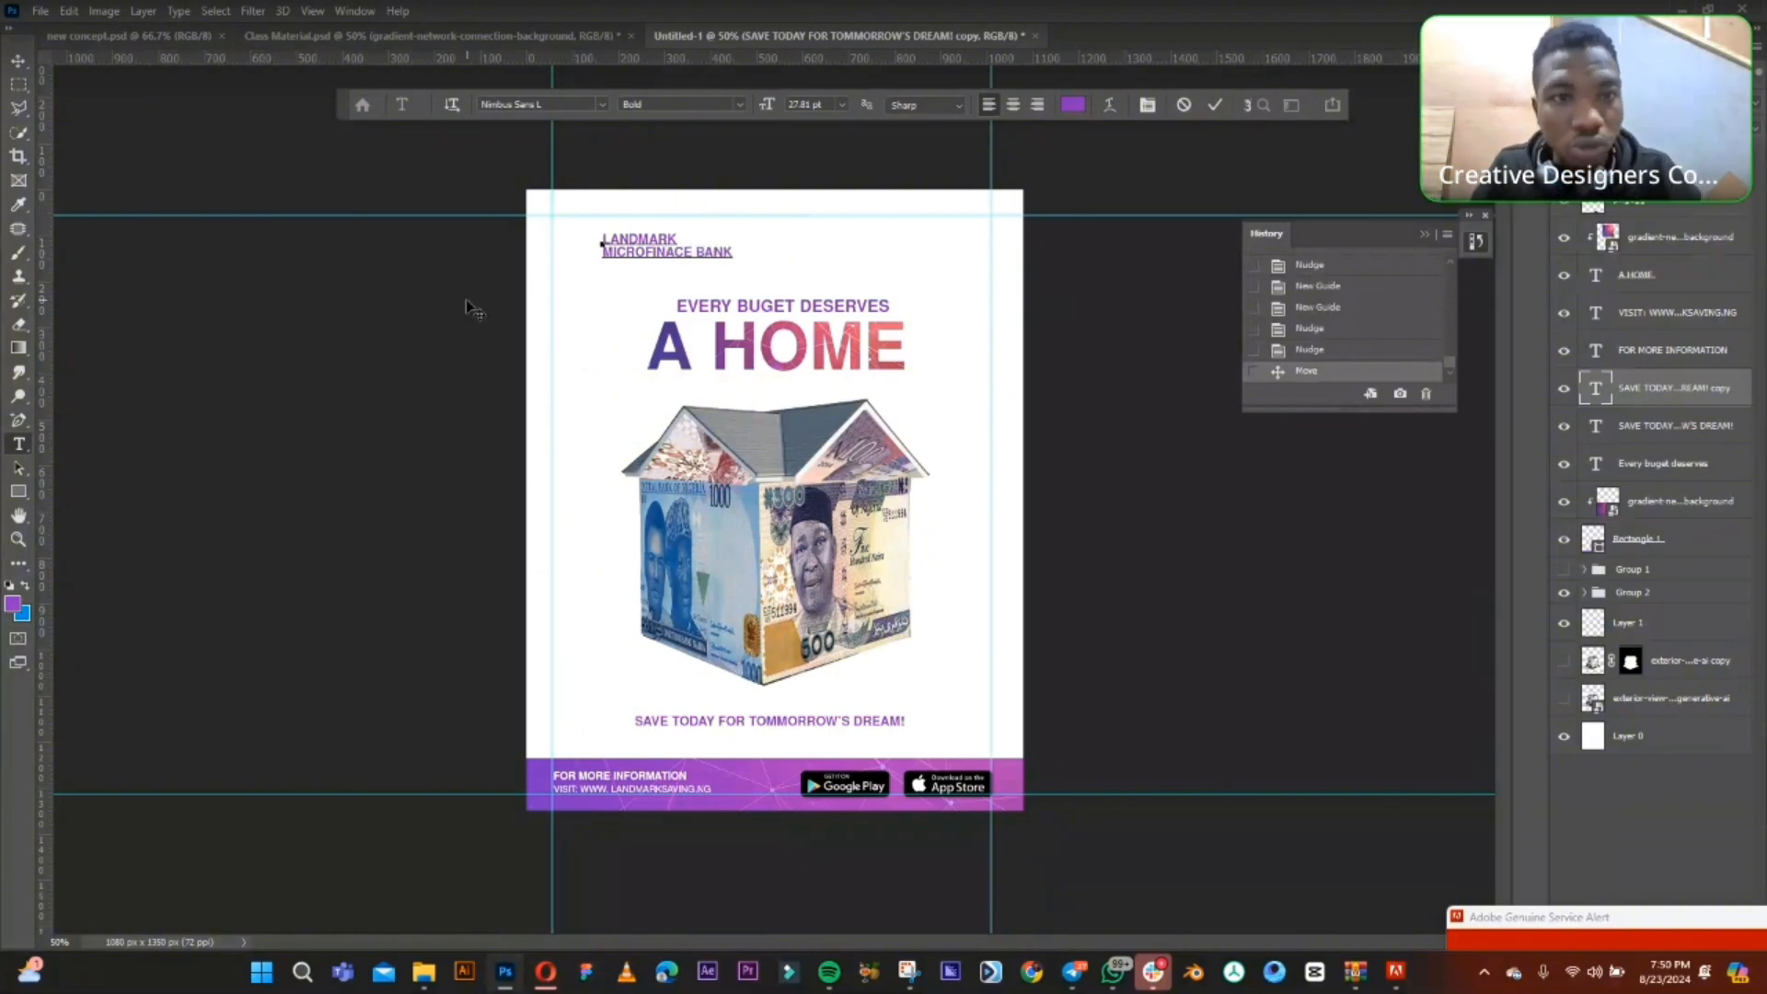
- Scale the bank name text to about 76% and place it in the corner of the top and left margin guides
left_click(20, 61)
key("ctrl+t")
left_click_drag(735, 233, 583, 229)
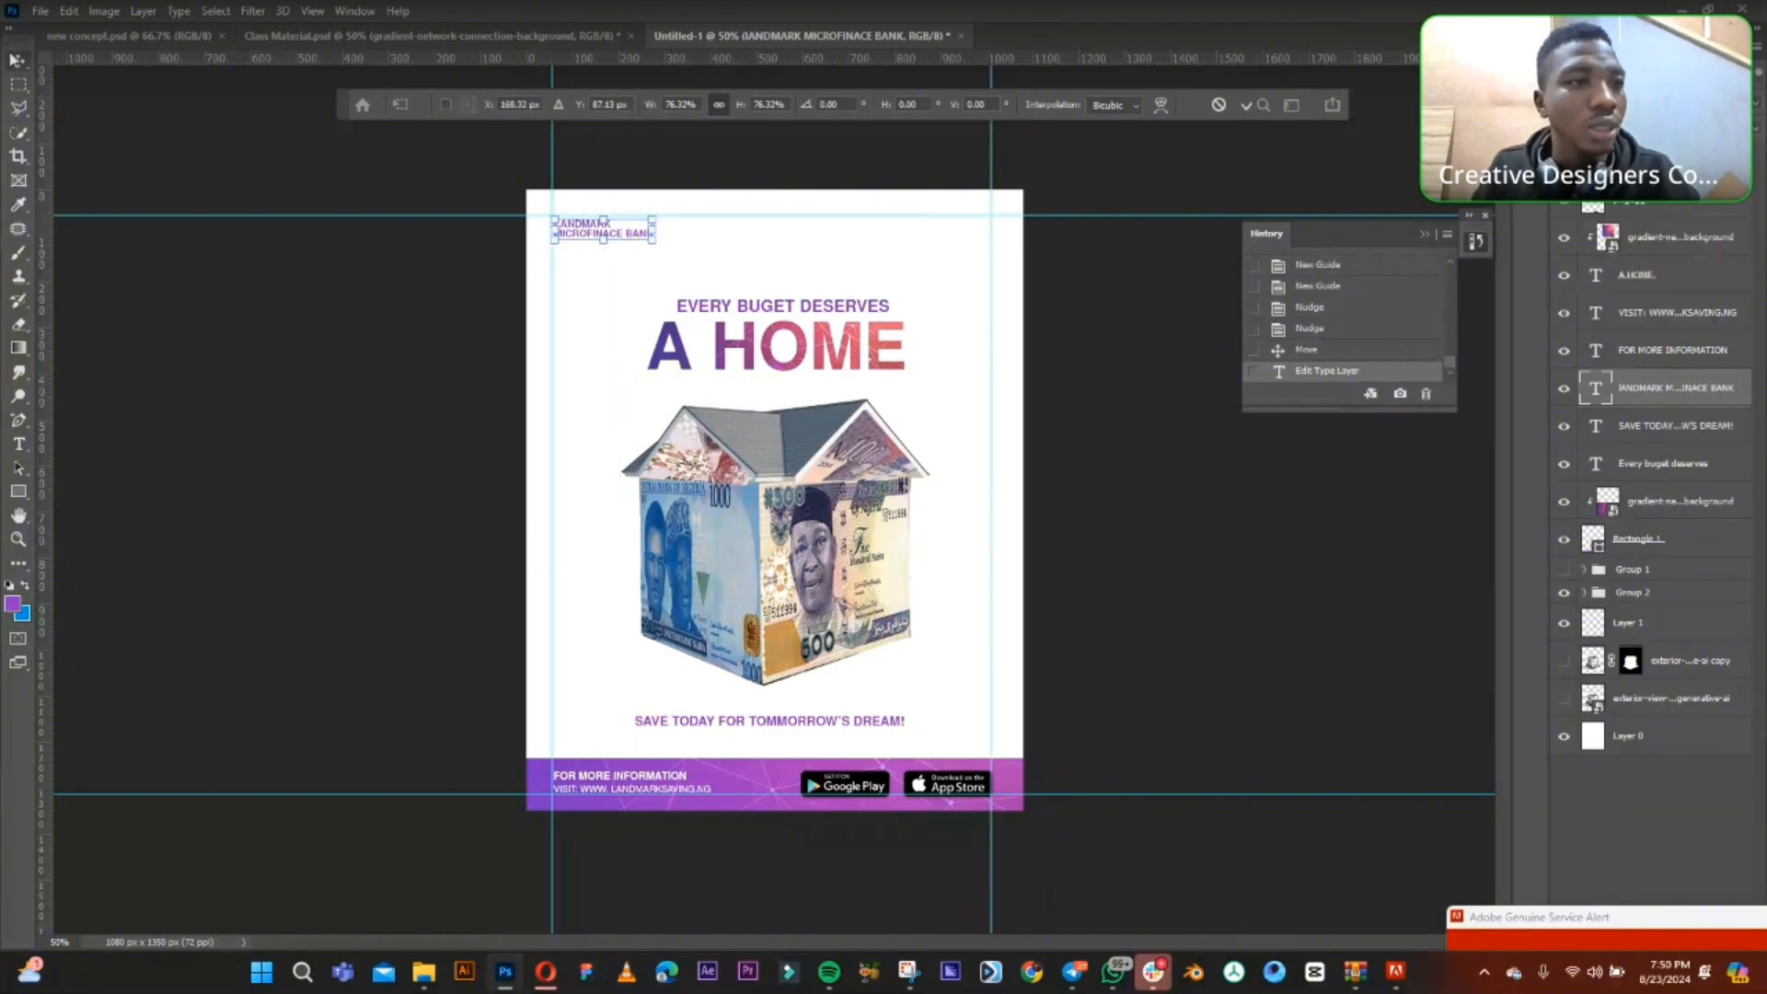
key("Return")
left_click(336, 285)
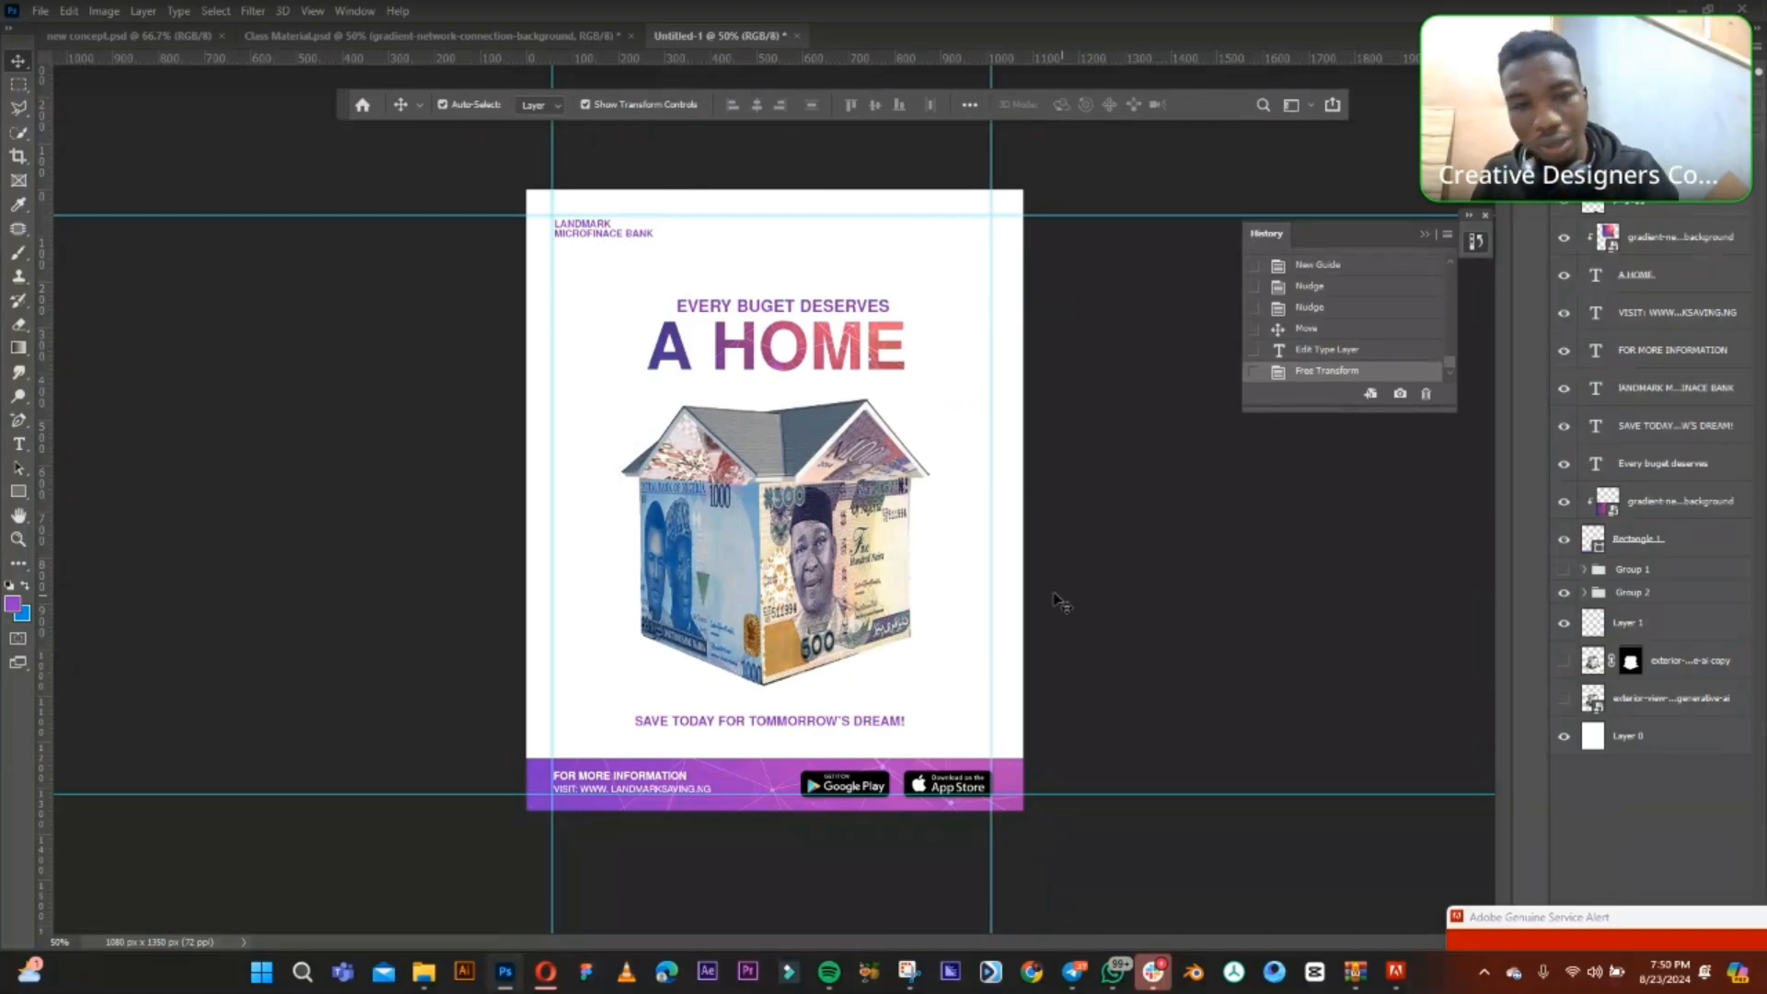
- Open the finished flyer design Fembol short.psd to examine its layout and guides
left_click(823, 456)
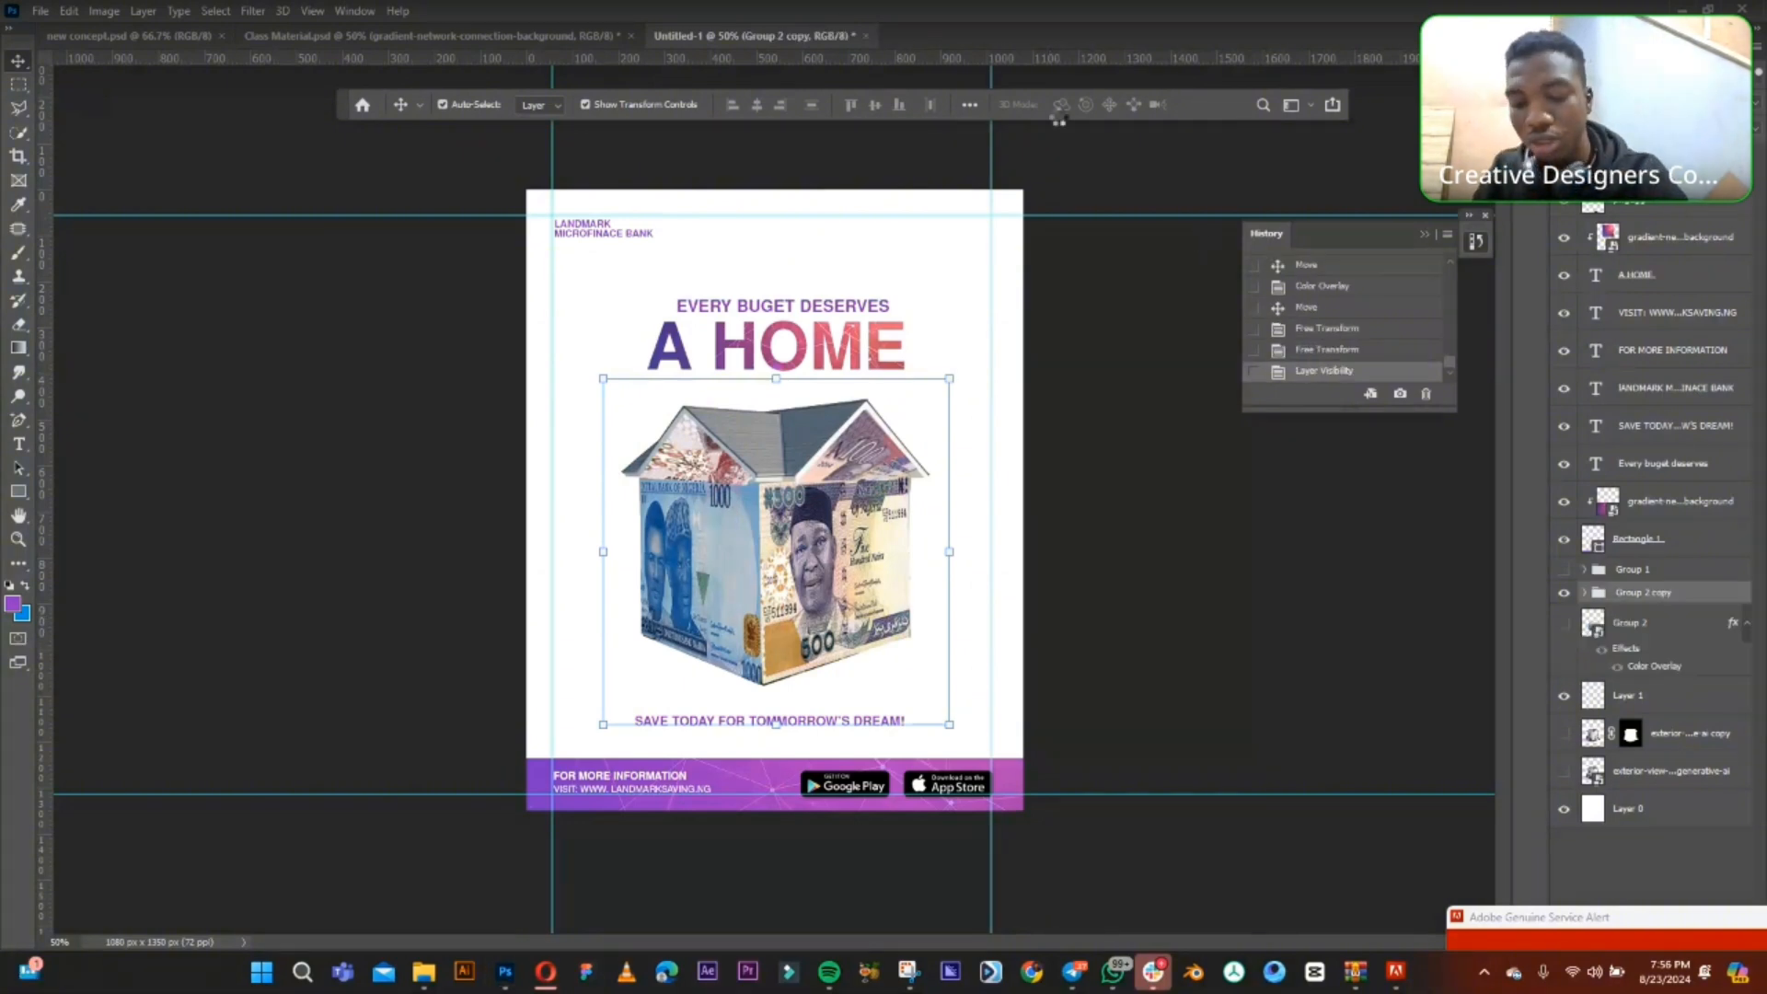
mouse_move(426, 979)
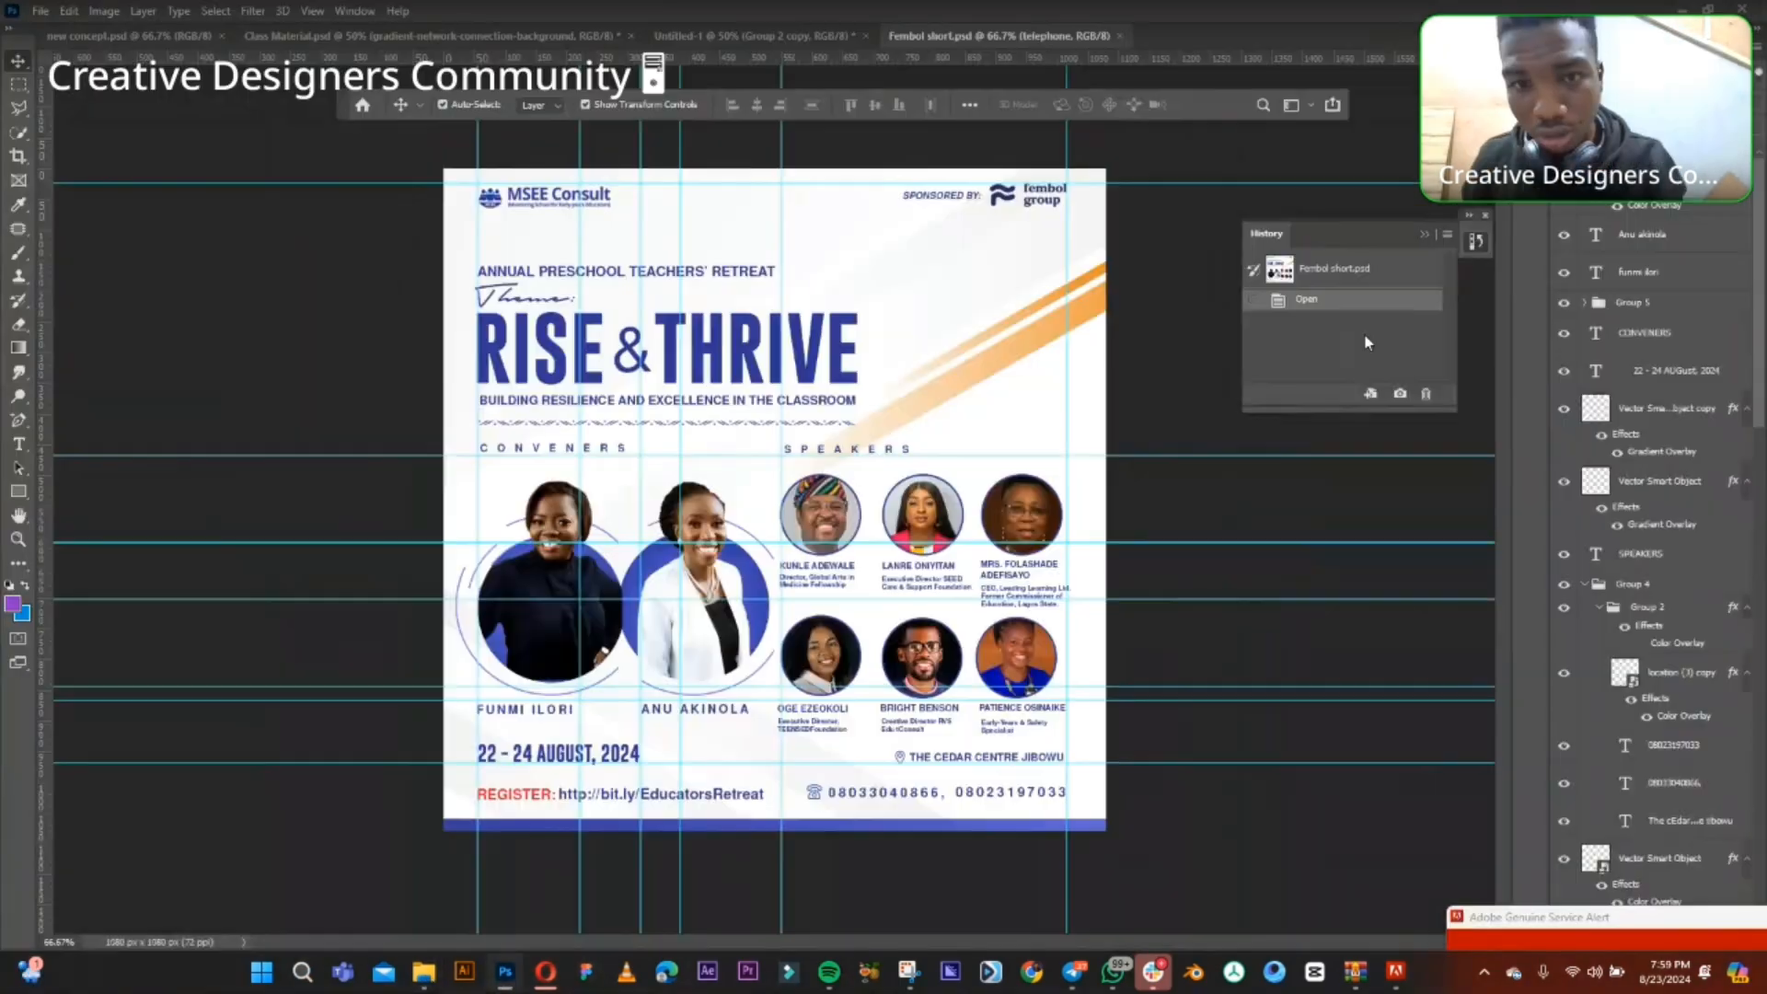
- Copy the flyer's background graphic with the orange diagonal stripe from Fembol short.psd into the poster and align it with the poster's top edge
left_click(947, 339)
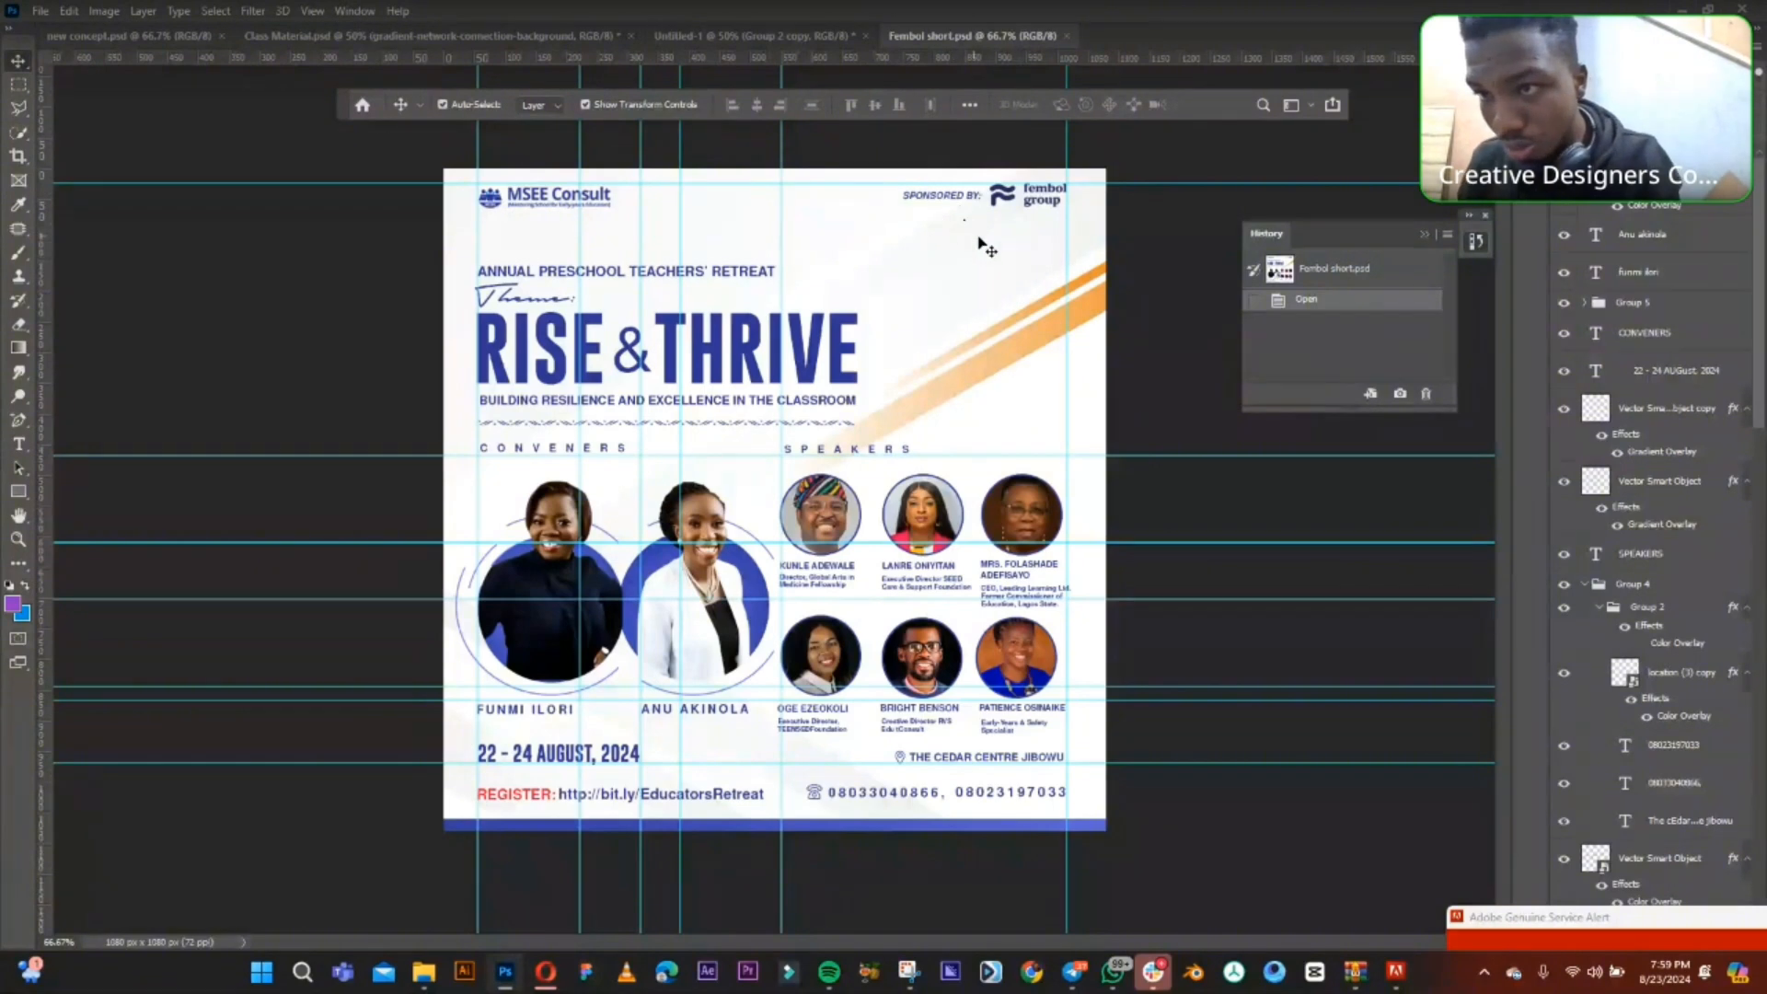
scroll(1737, 729, "down", 5)
left_click(1648, 894)
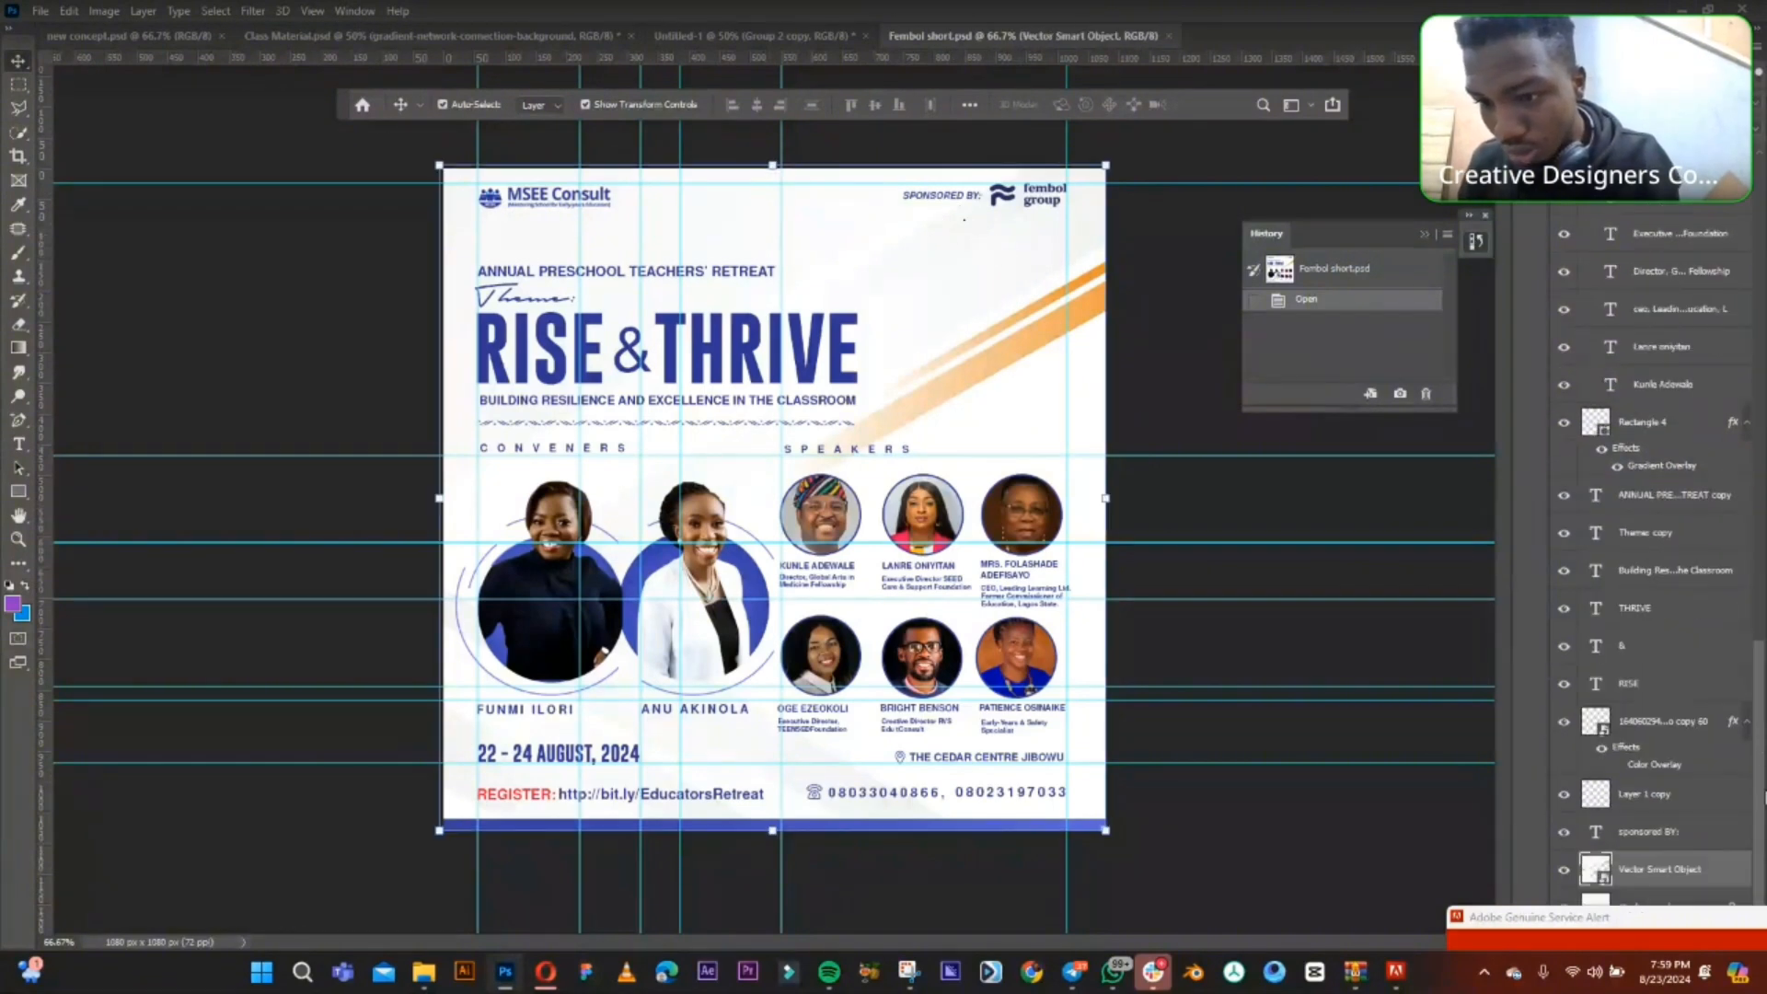
left_click_drag(936, 280, 921, 483)
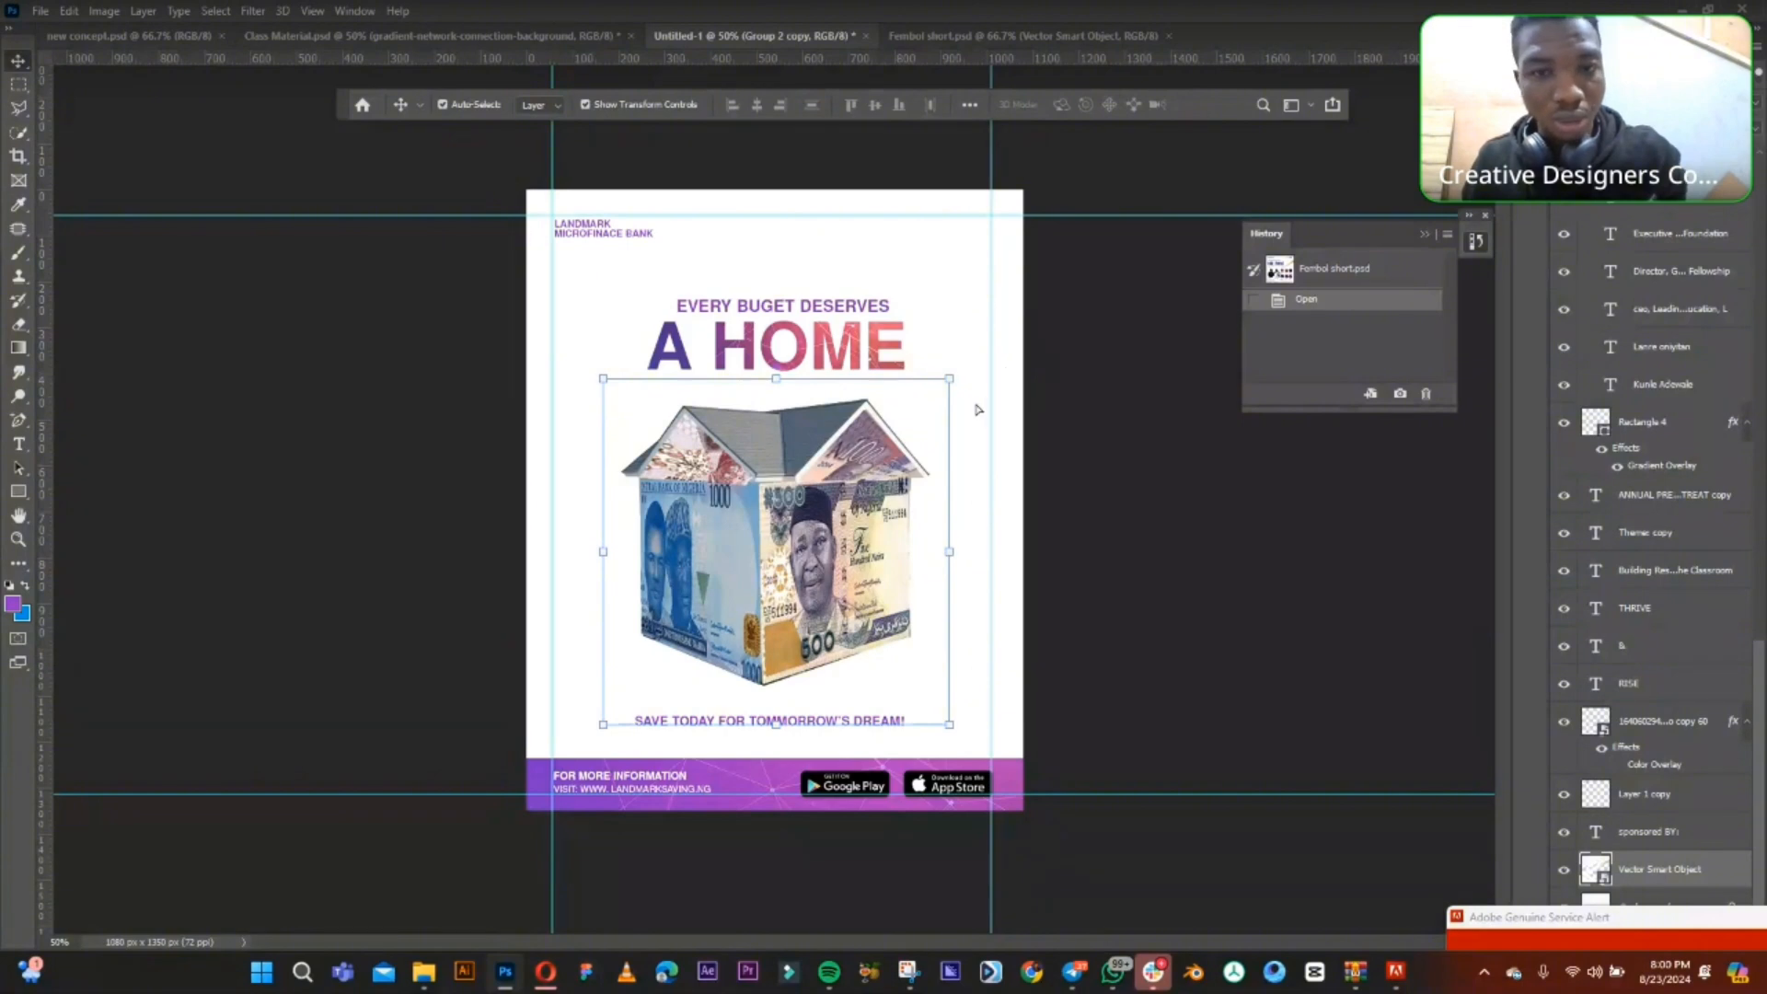
left_click_drag(978, 411, 978, 410)
left_click_drag(888, 251, 754, 221)
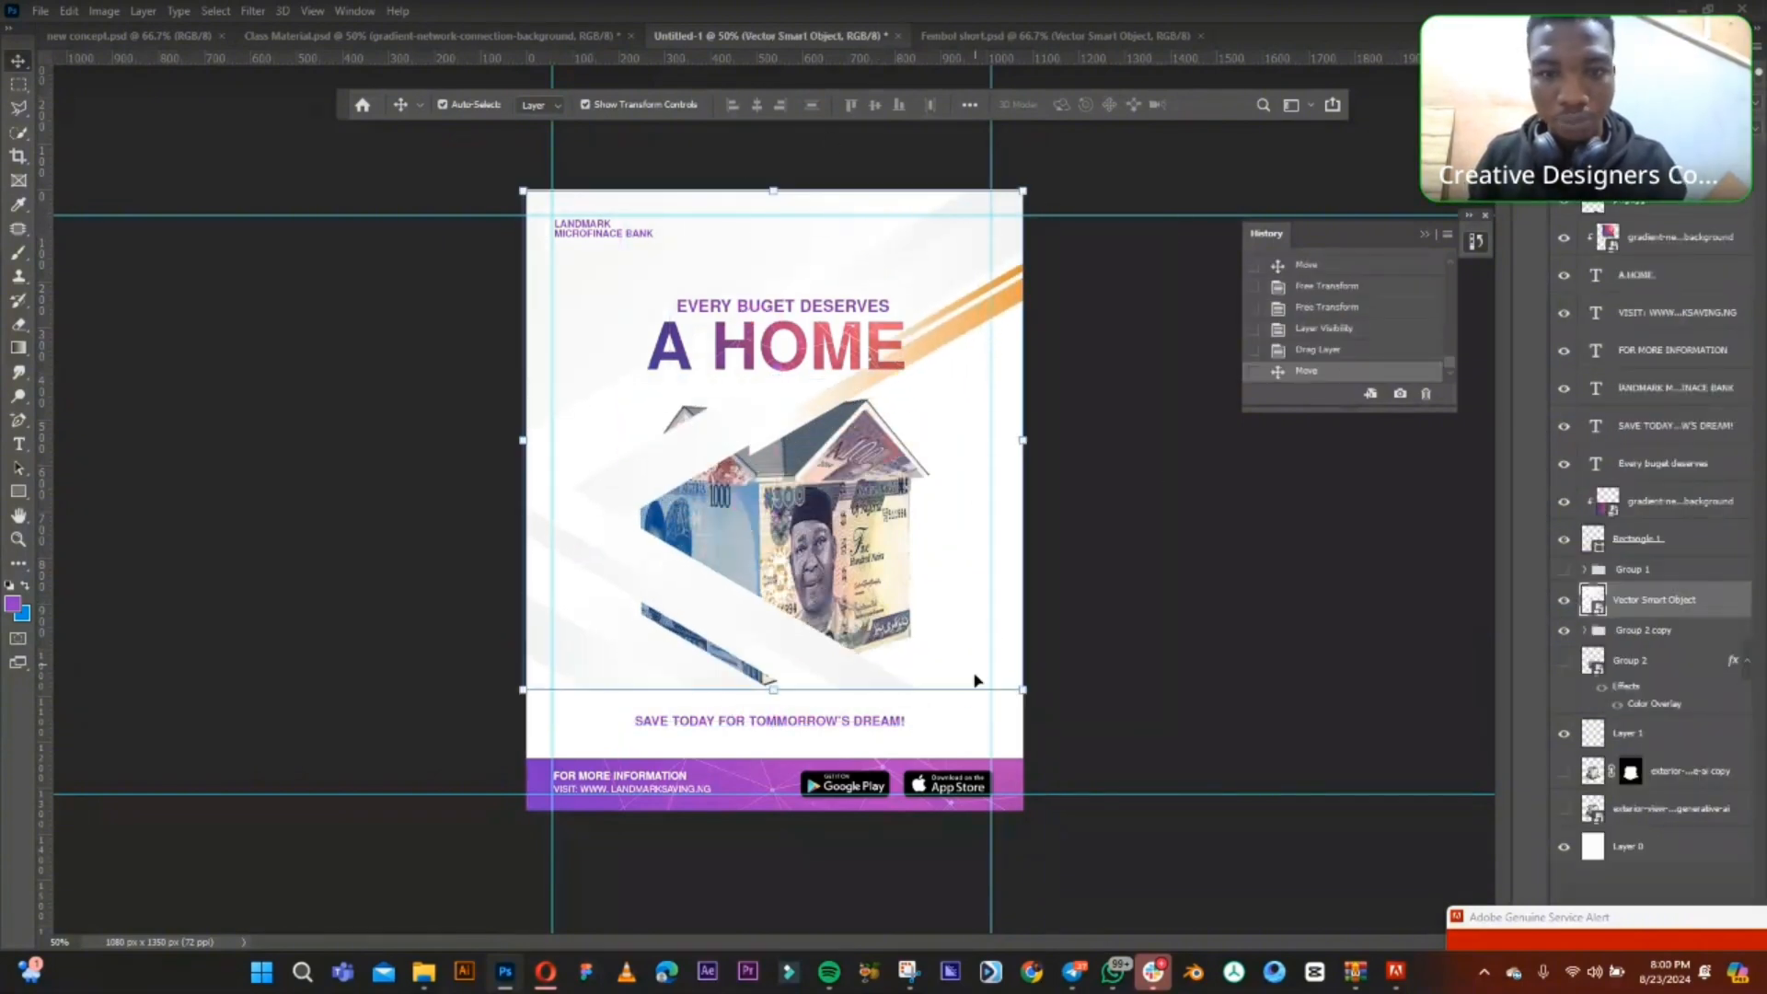
- Enlarge the background graphic proportionally to 416.79% so it reaches the footer band, and move its layer directly above the white base layer
left_click_drag(779, 730, 779, 758)
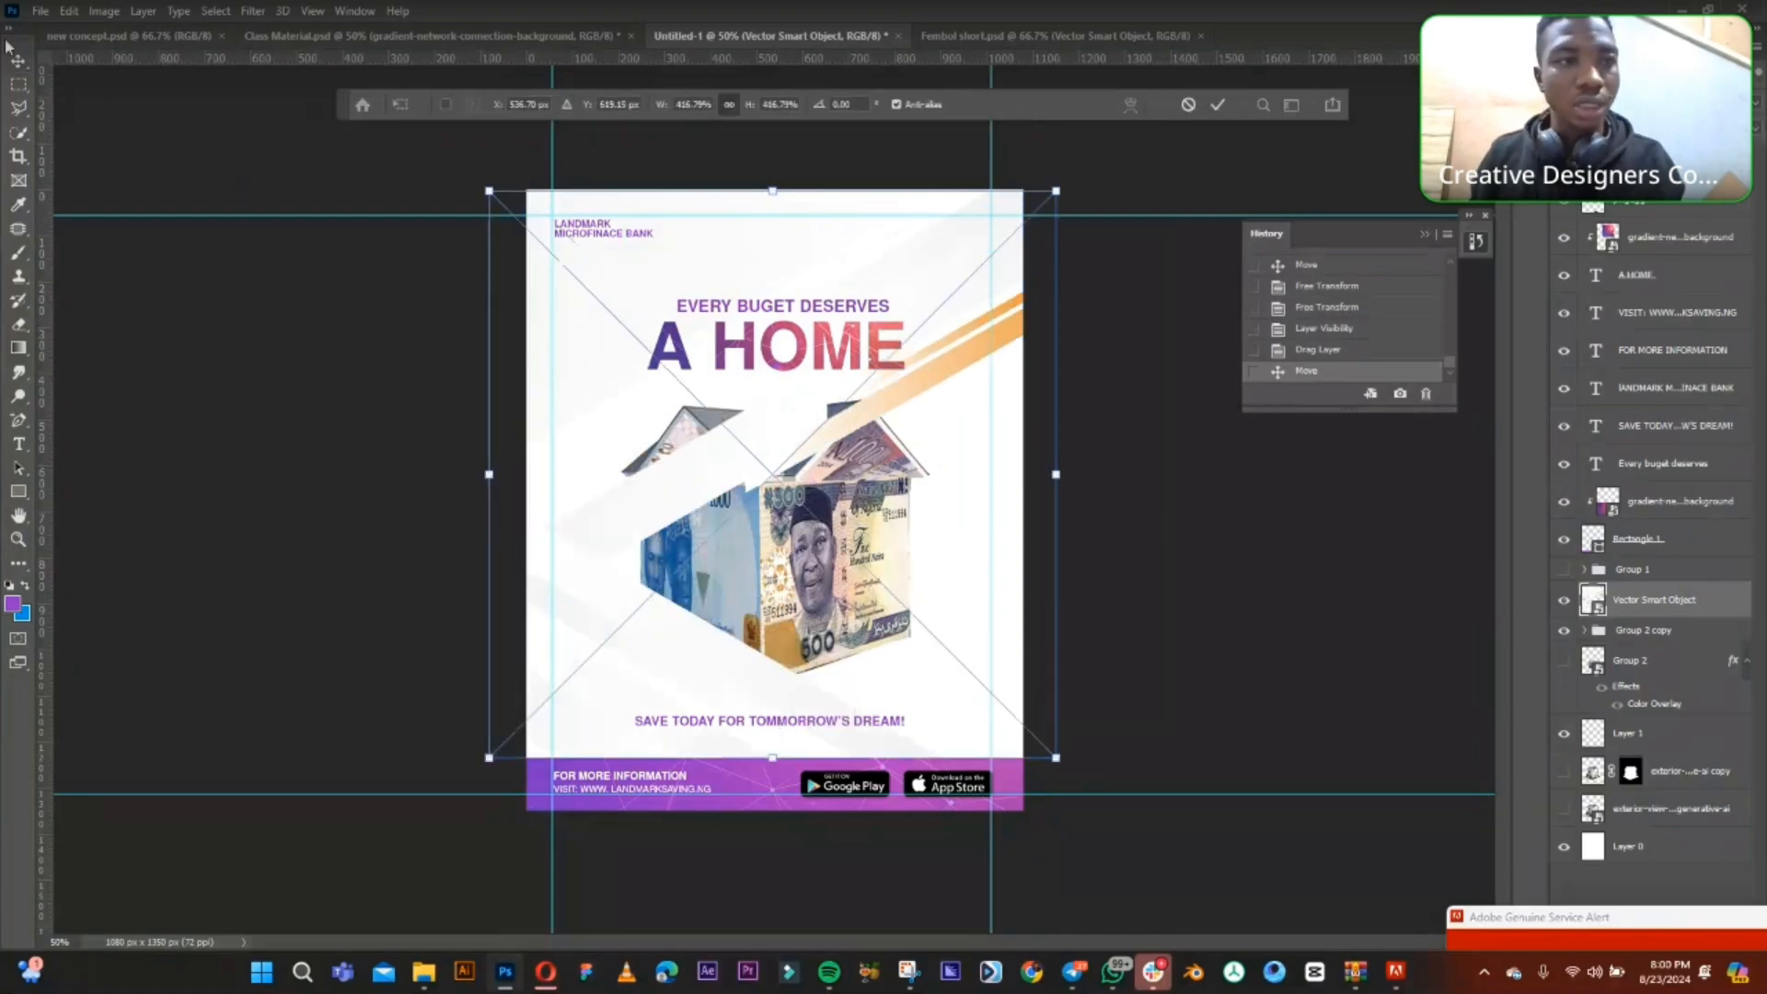
left_click(20, 61)
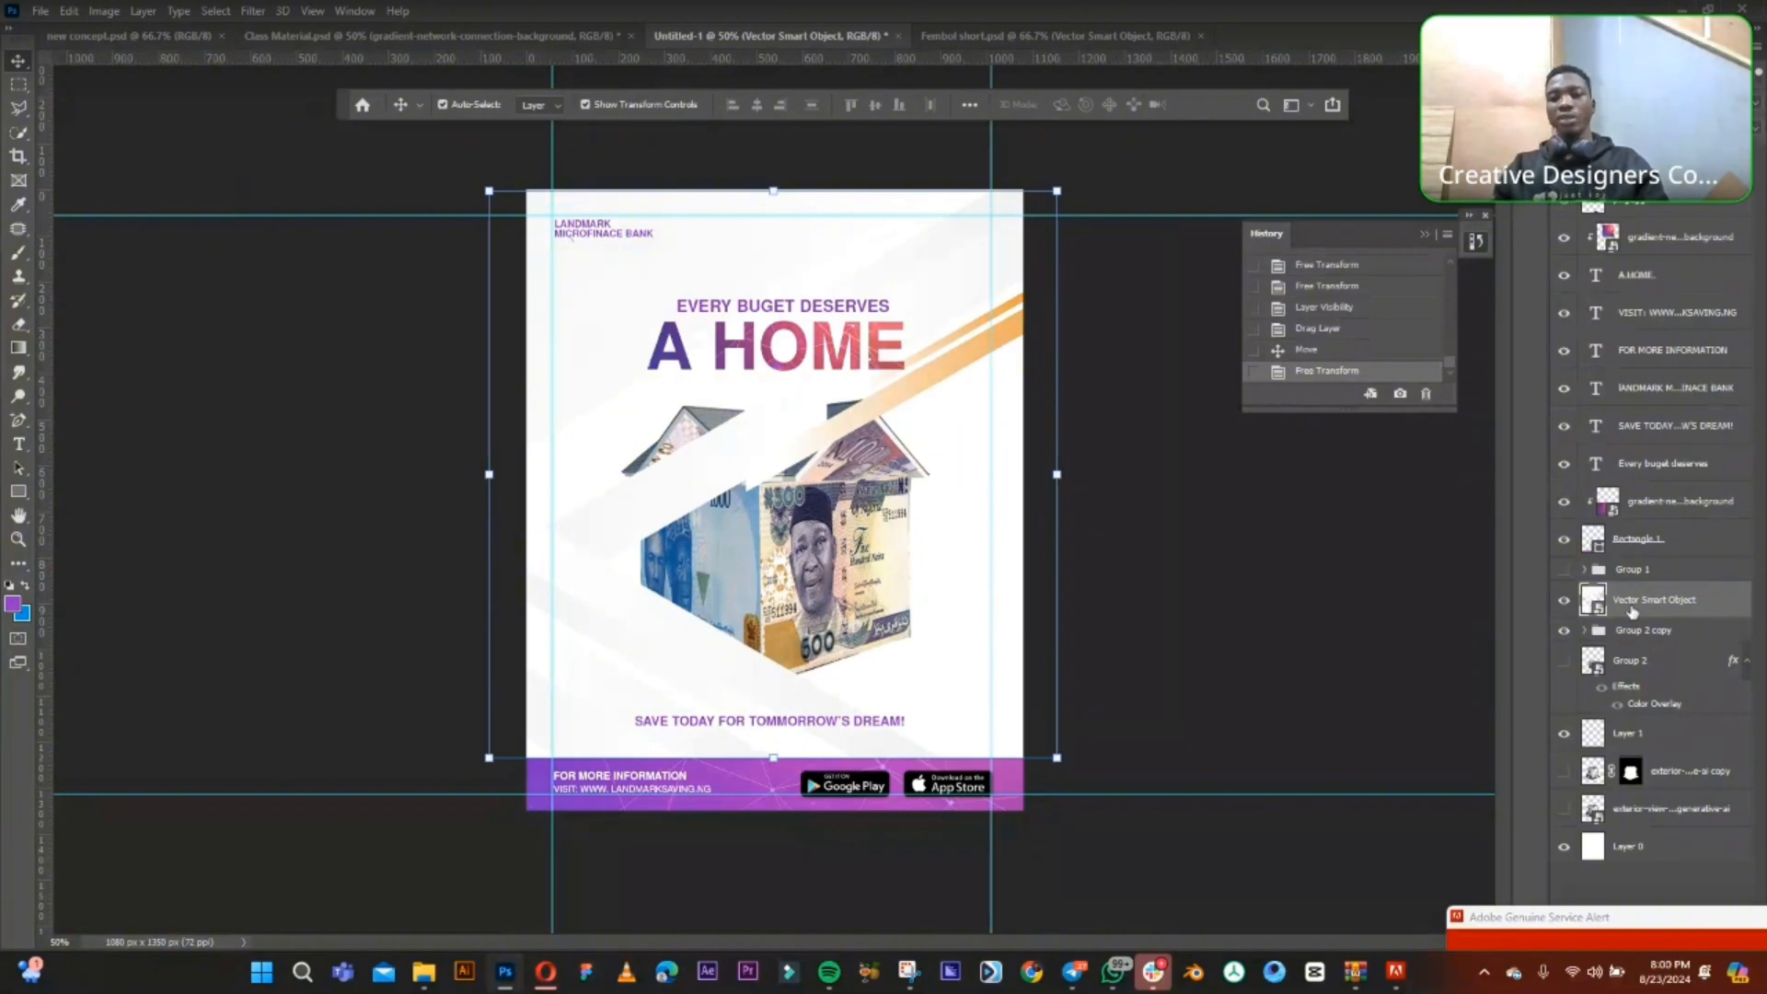
left_click_drag(1632, 612, 1641, 792)
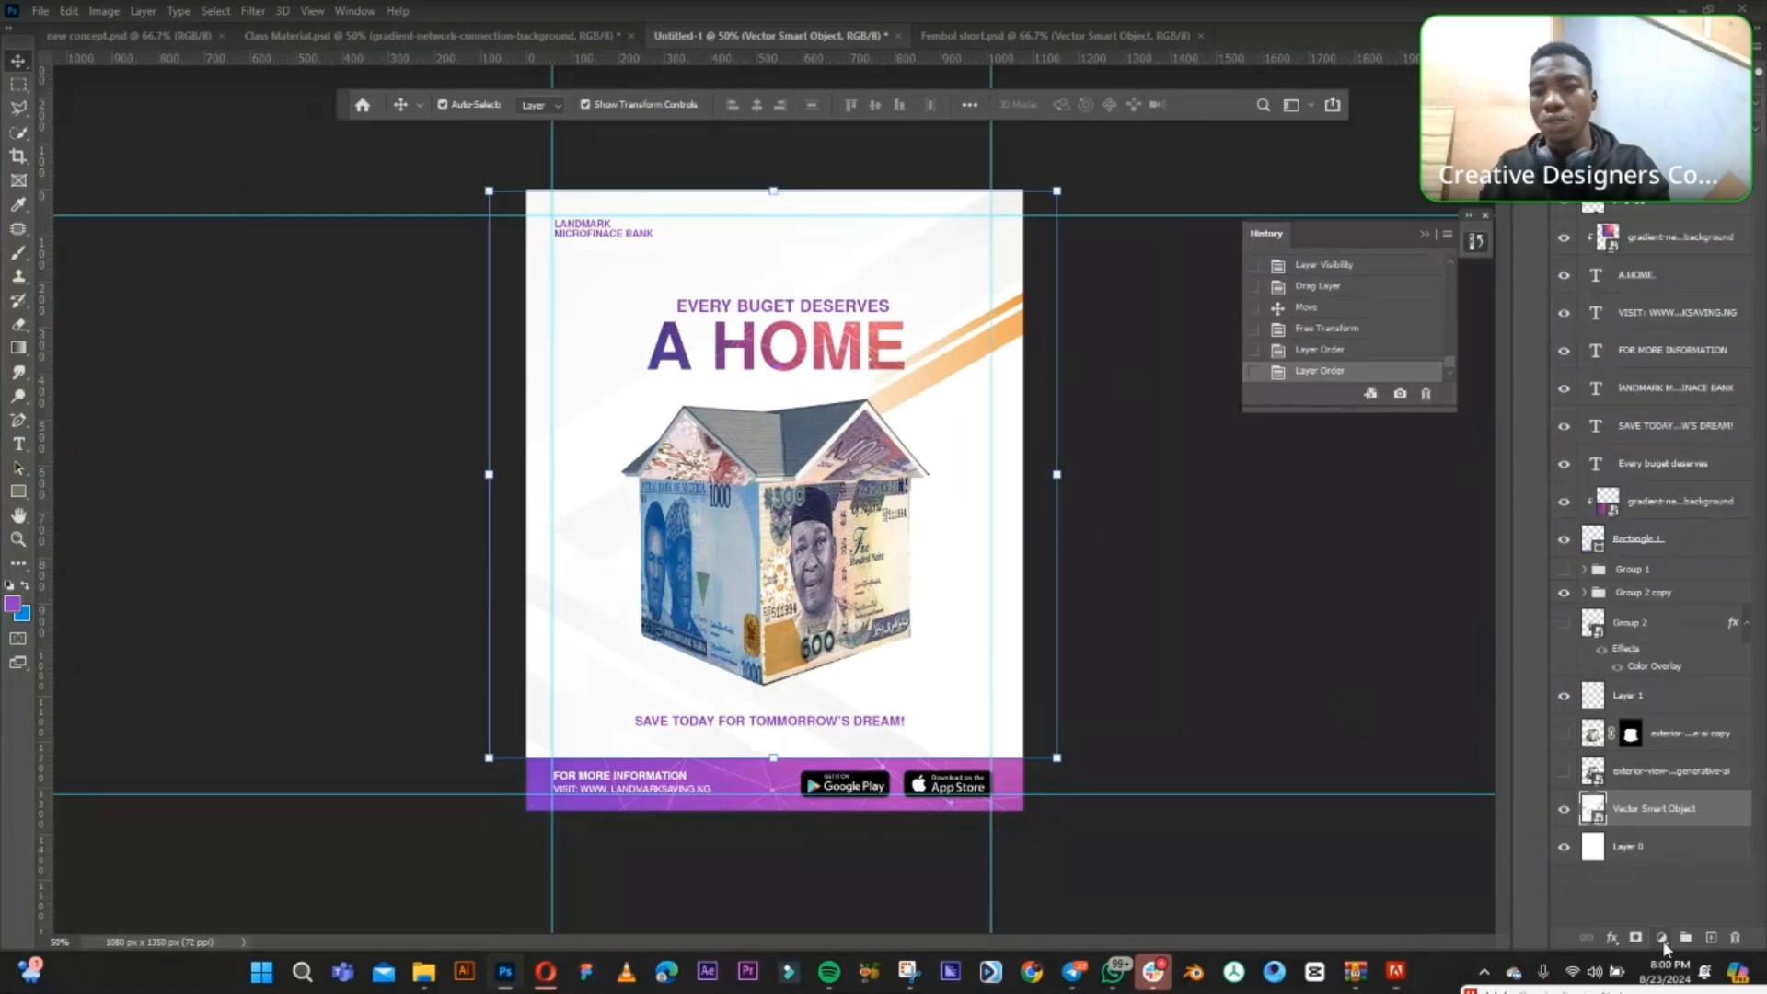
- Add a Hue/Saturation adjustment clipped to the background graphic and shift its hue to turn the orange stripe pink
left_click(1663, 939)
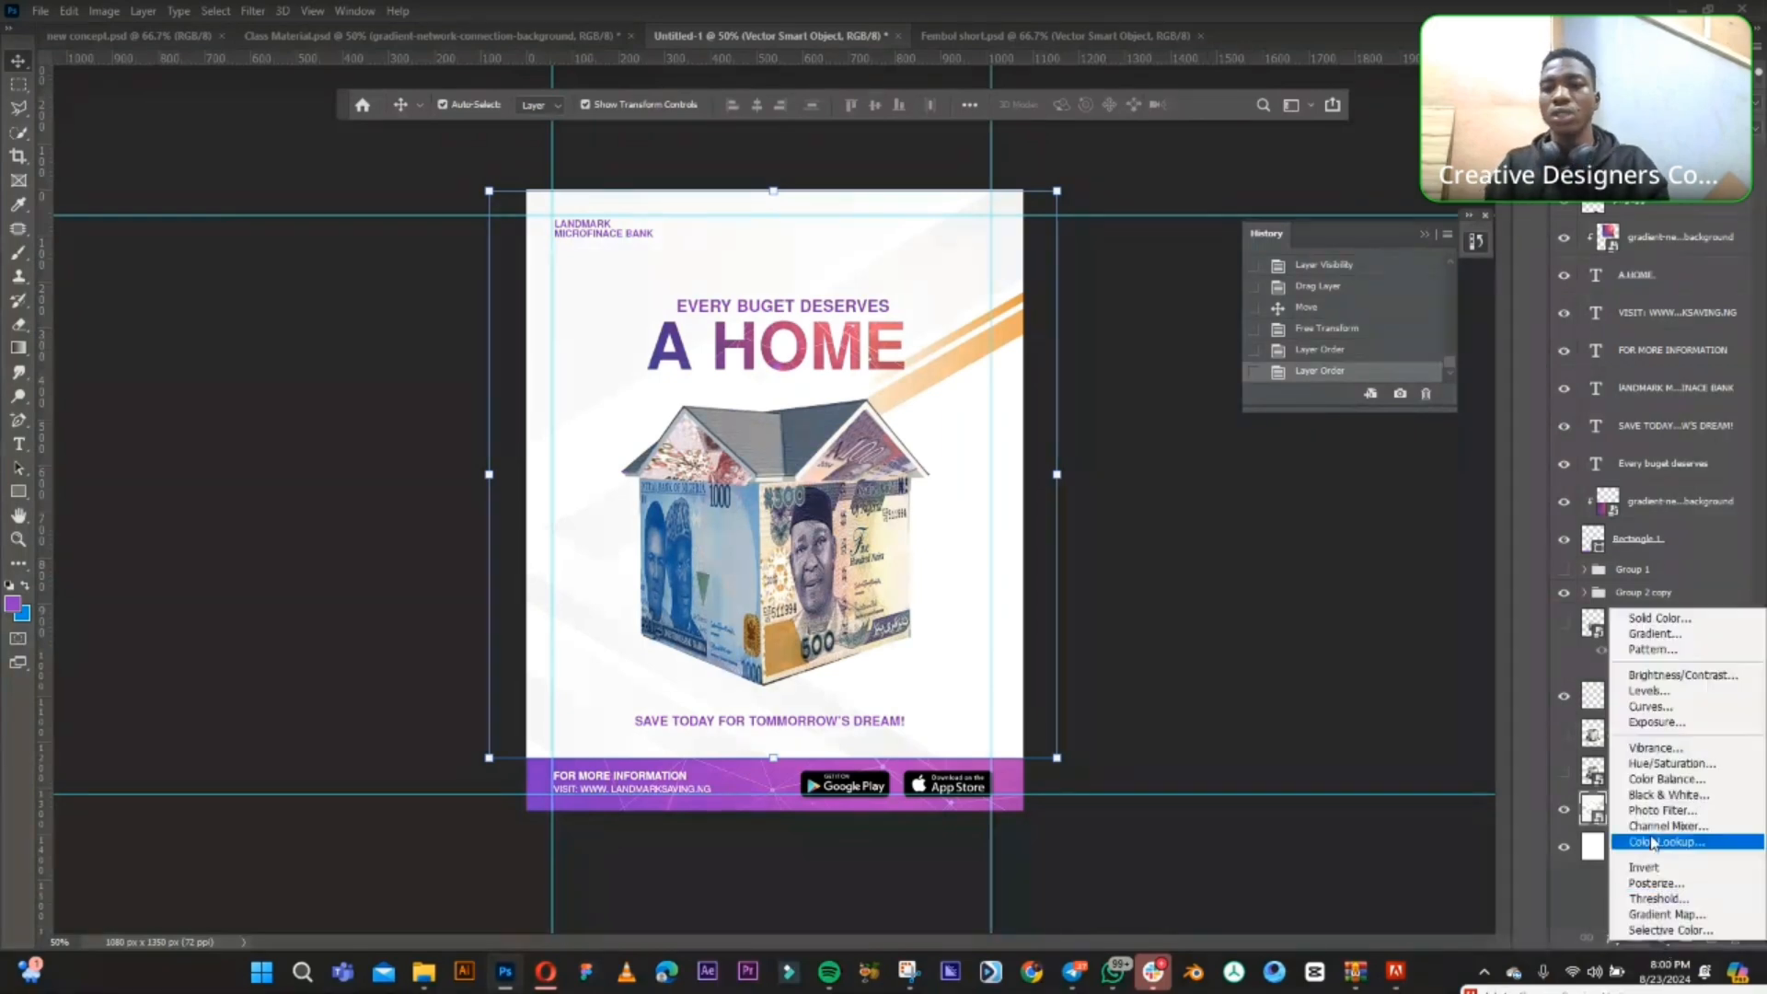
left_click(1671, 766)
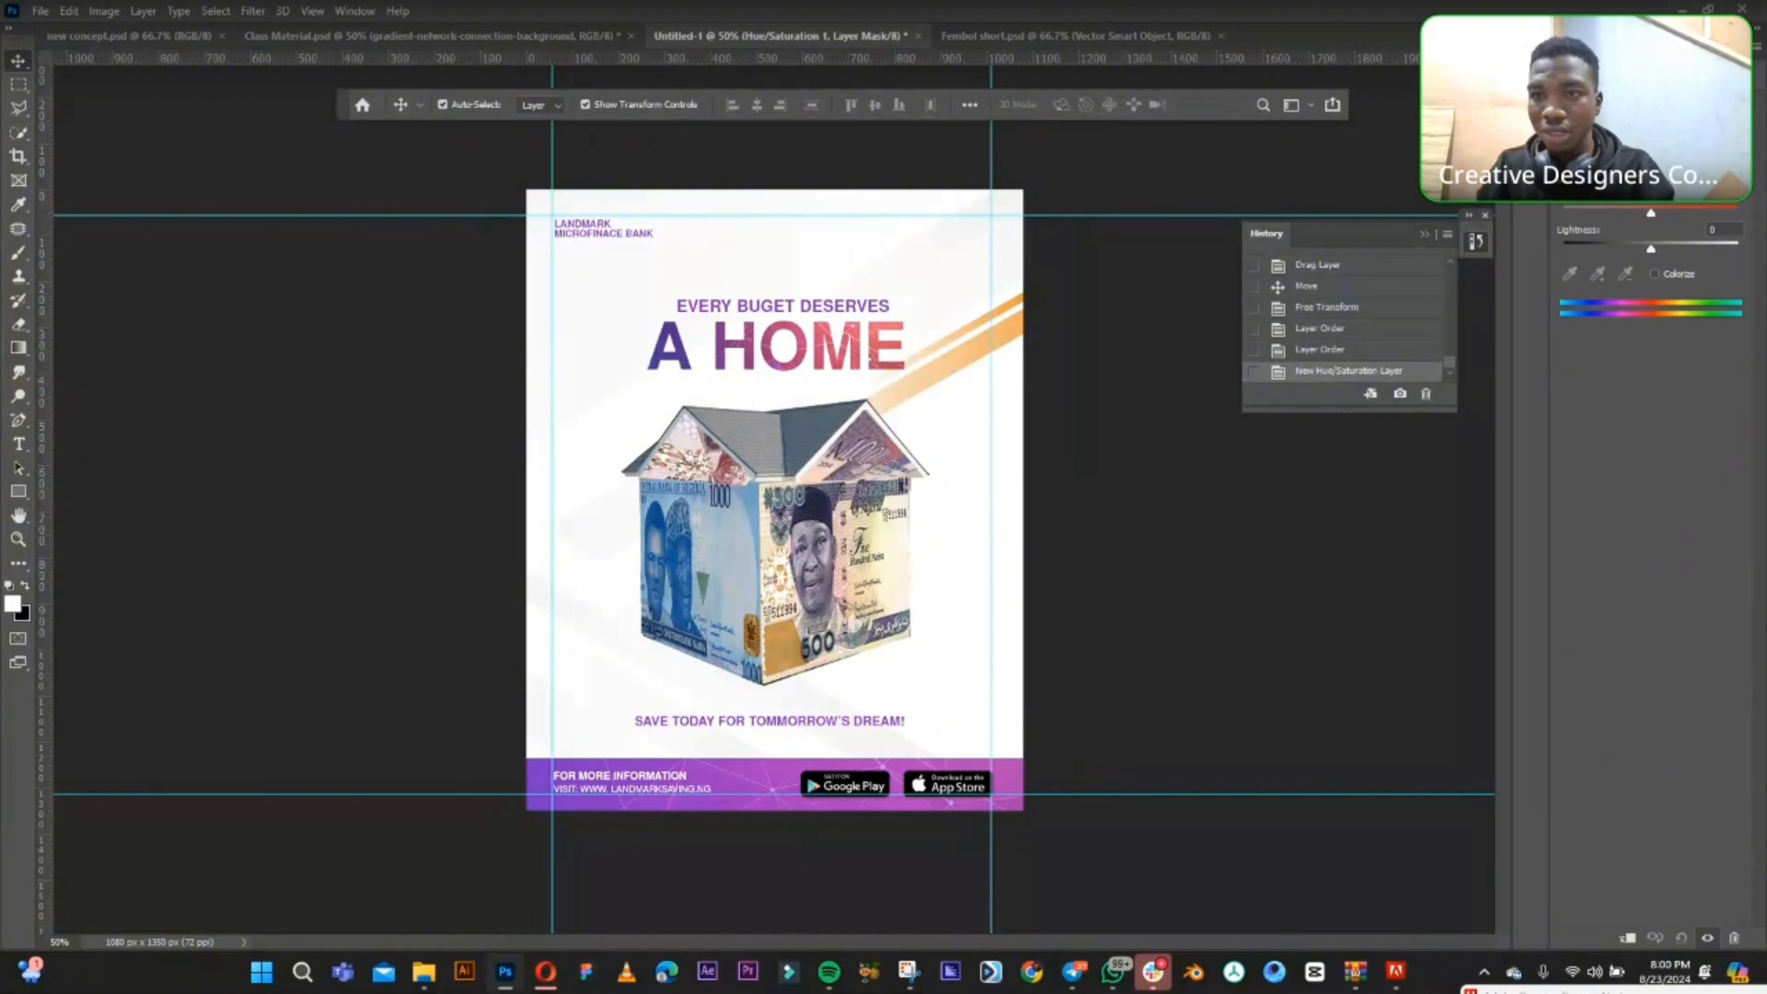
mouse_move(1651, 177)
left_mouse_down()
mouse_move(1587, 177)
mouse_move(1646, 177)
mouse_move(1619, 177)
left_mouse_up()
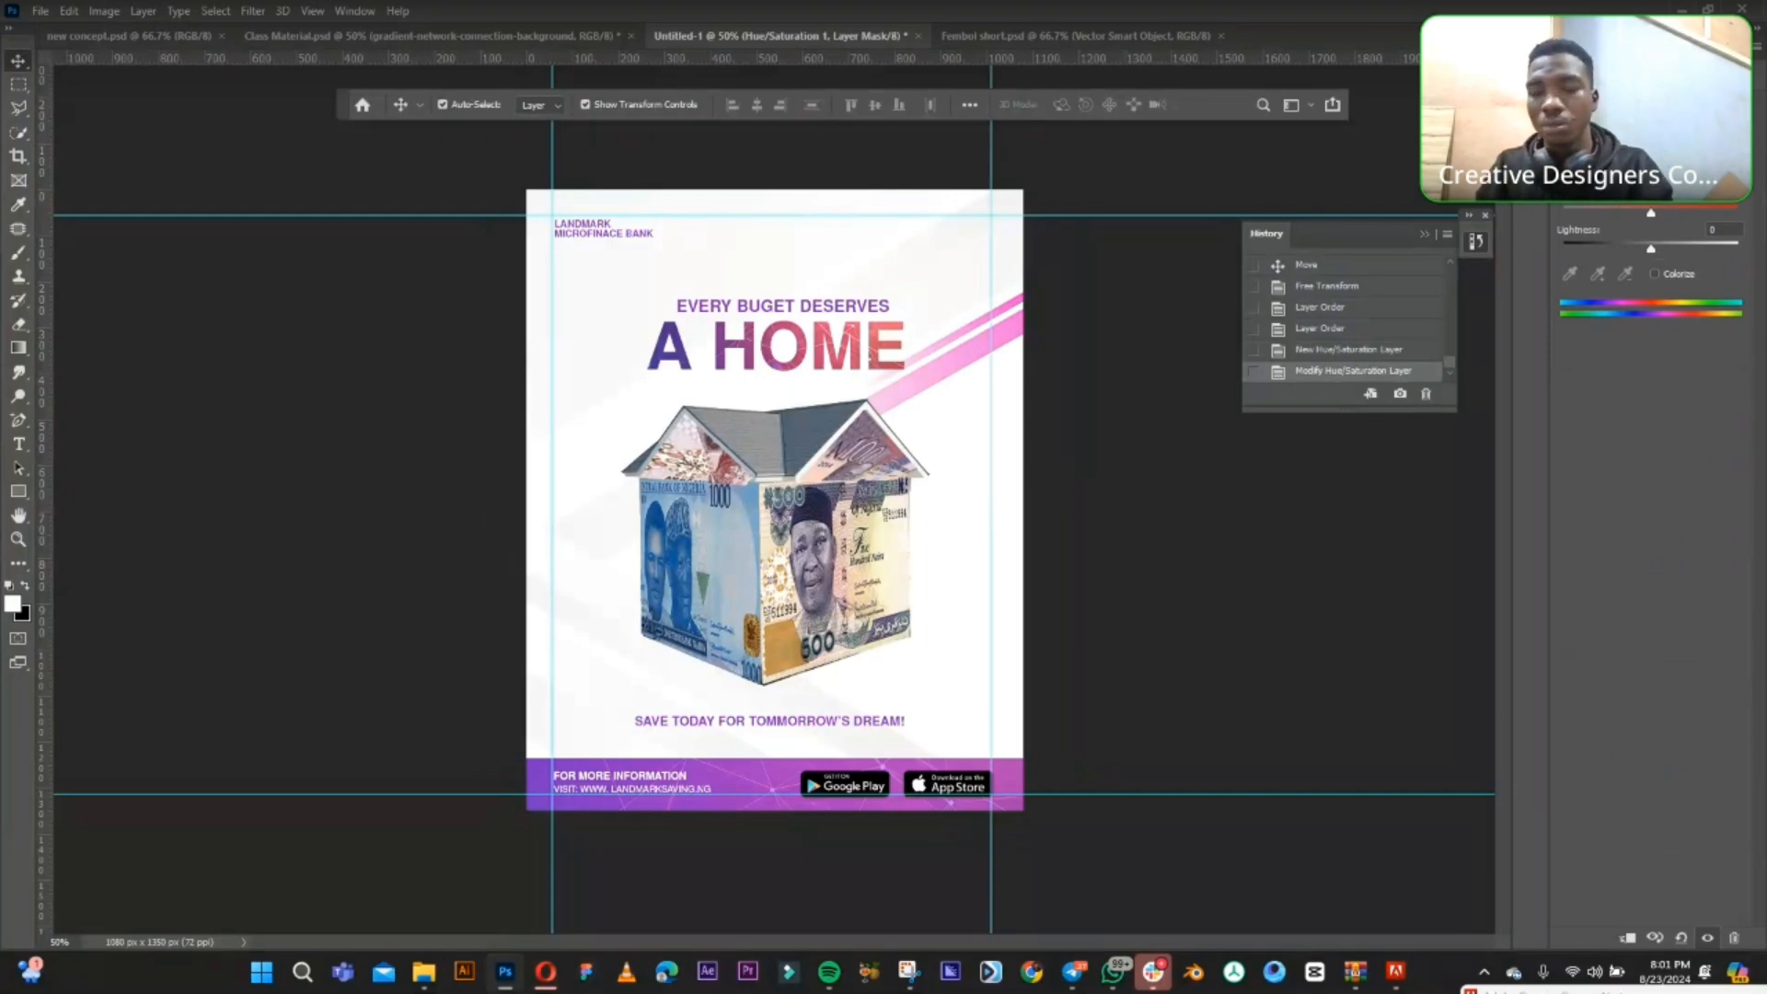
left_click(1575, 46)
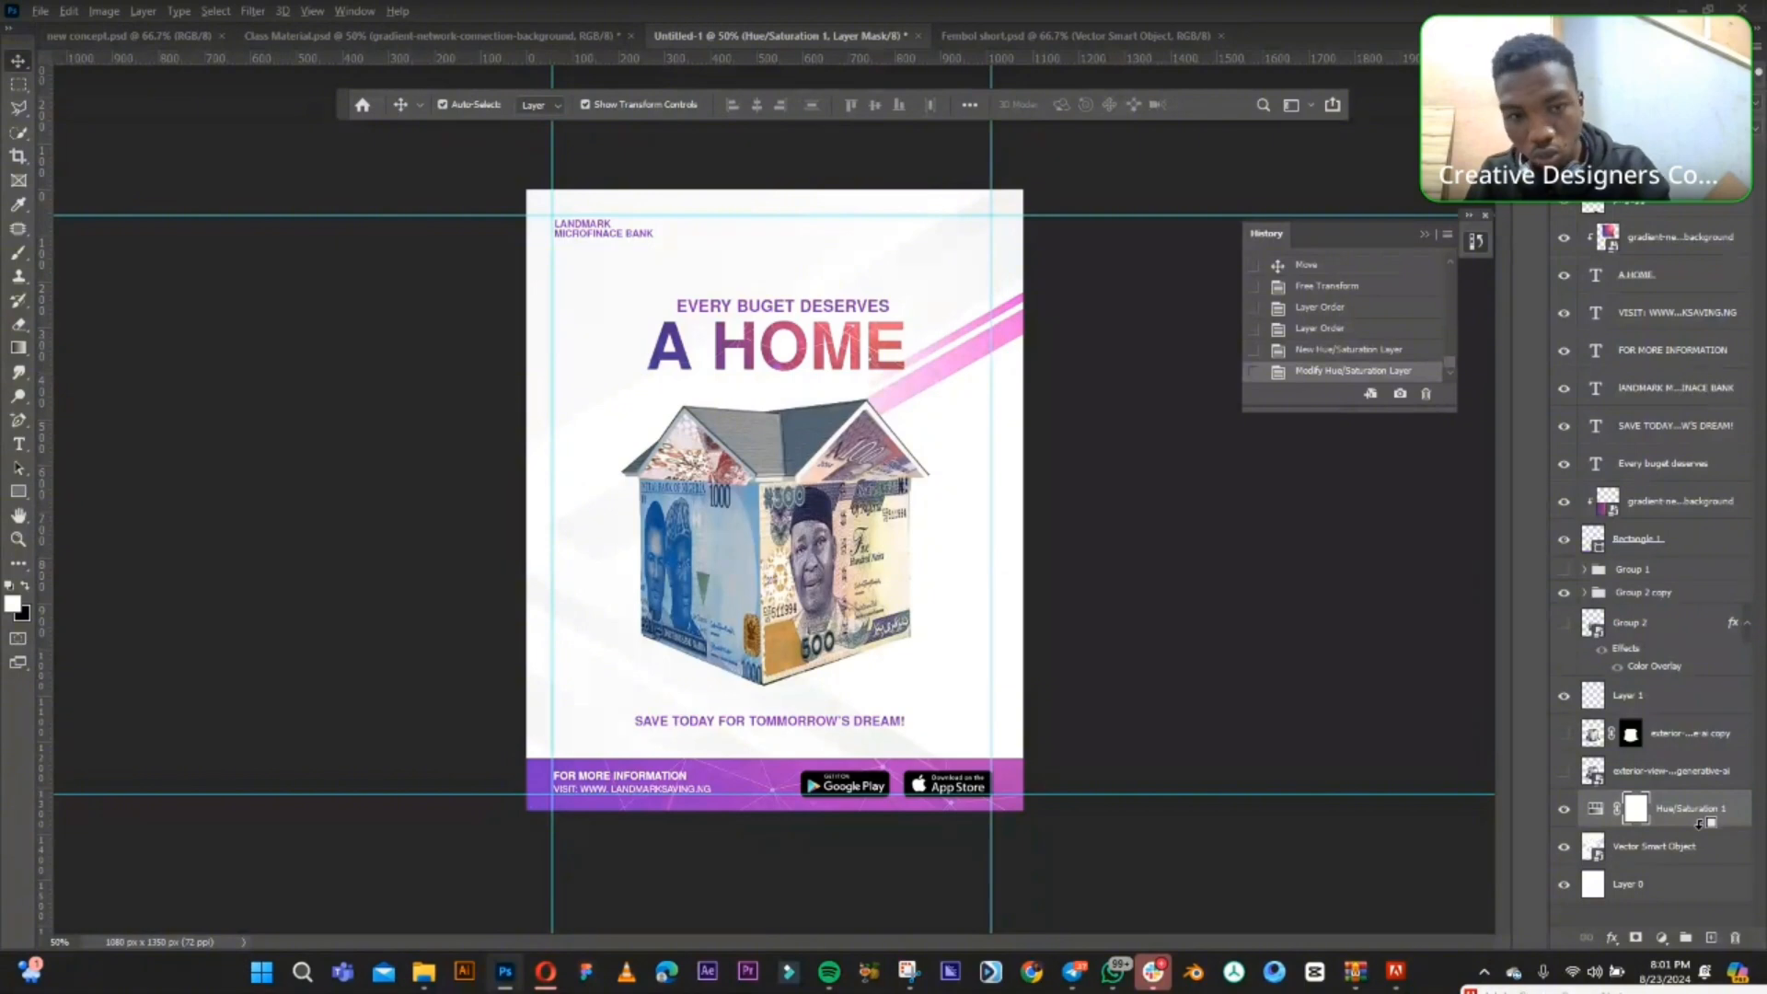
left_click(1699, 826, "alt")
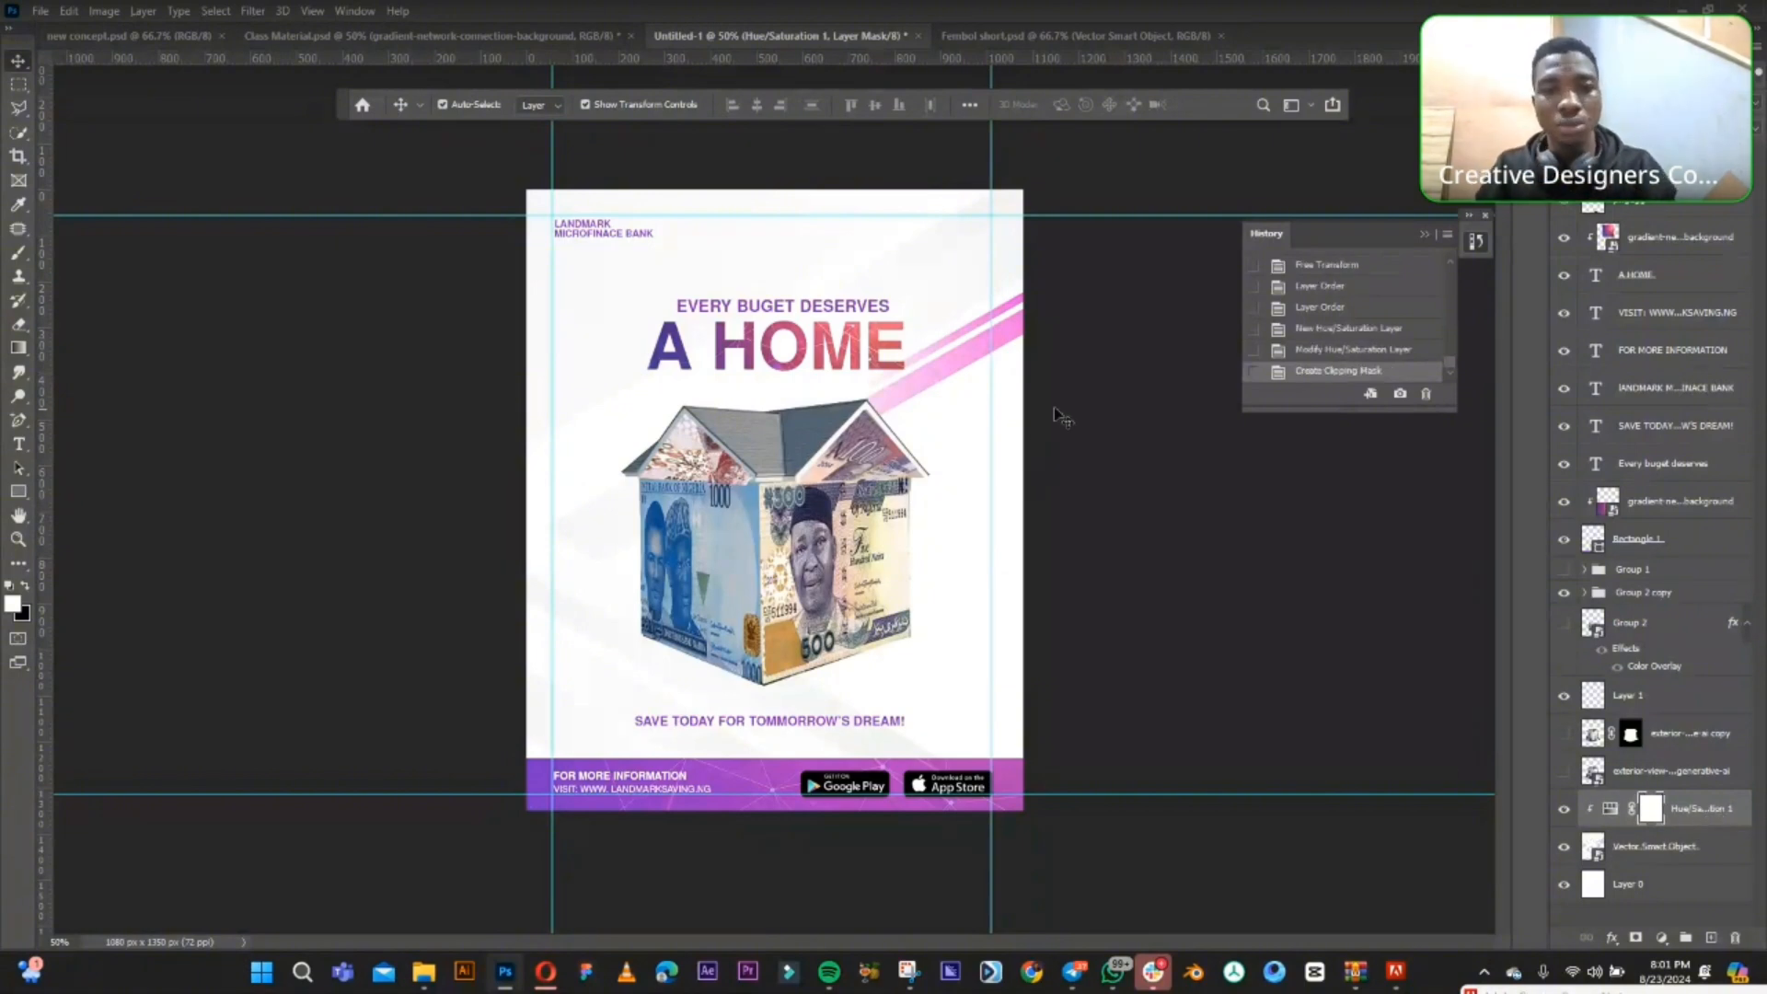
- Add a layer mask to the background graphic and hide its grey shapes along the poster's left edge with a large soft black brush
left_click(622, 242)
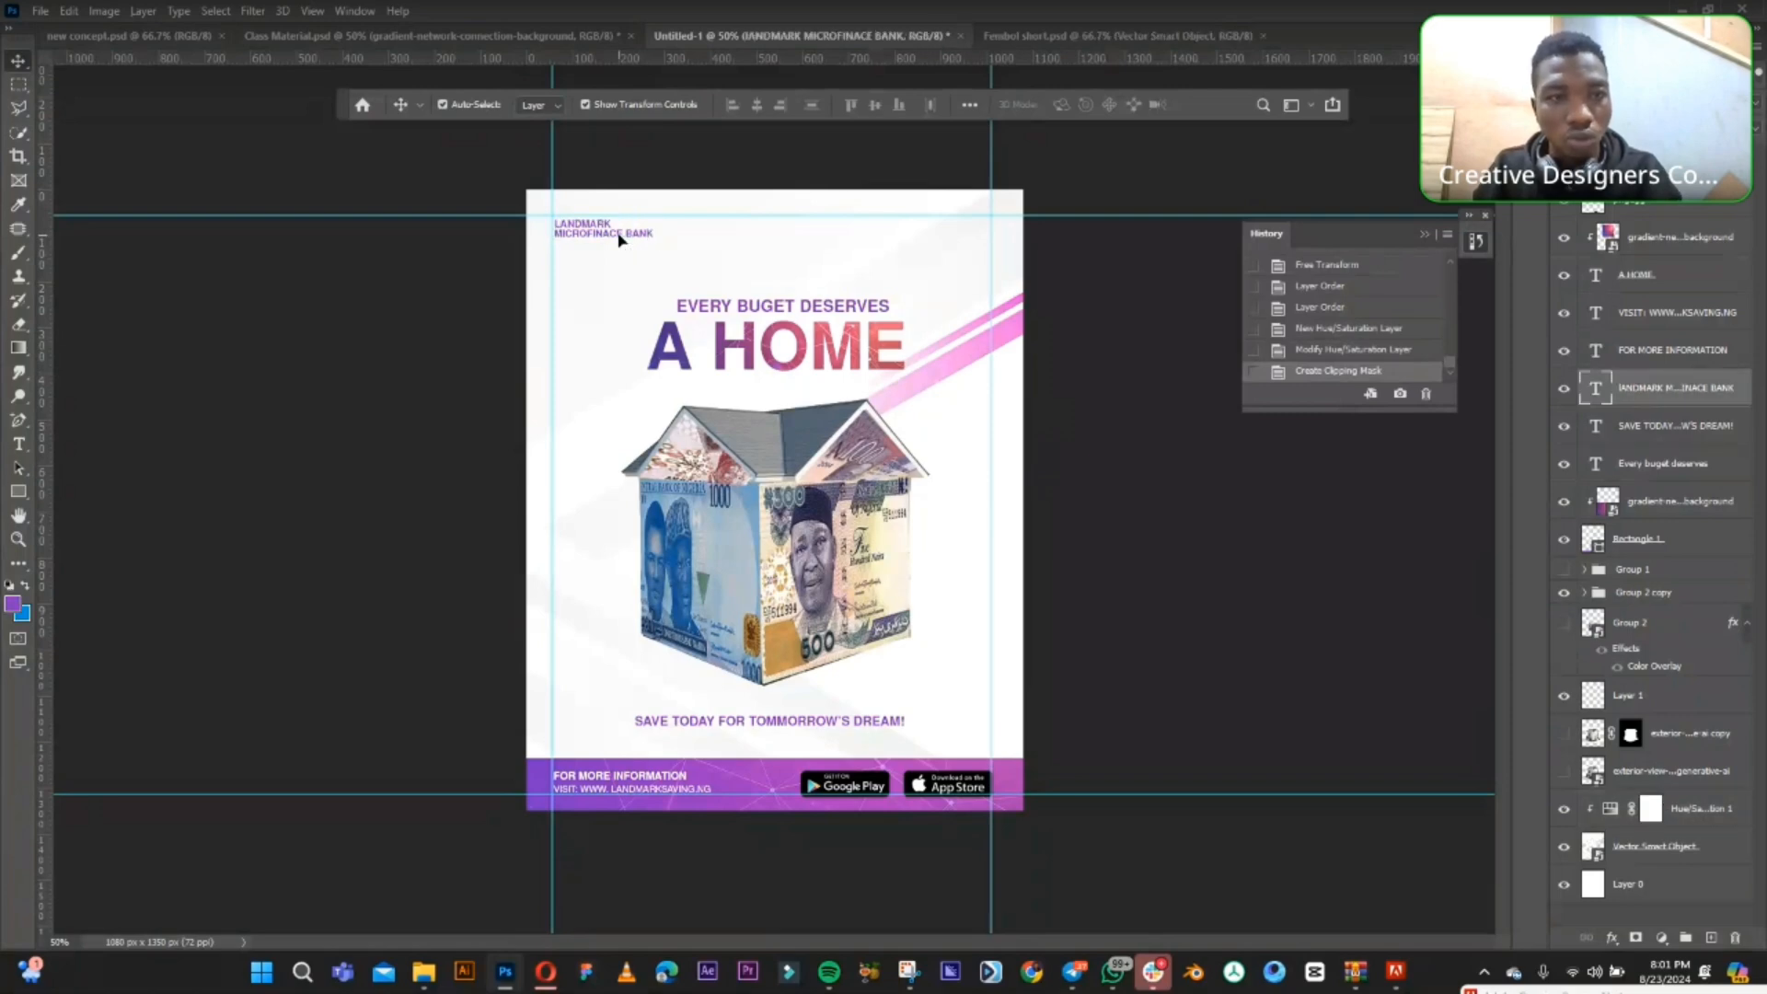
left_click(1124, 285)
left_click(918, 266)
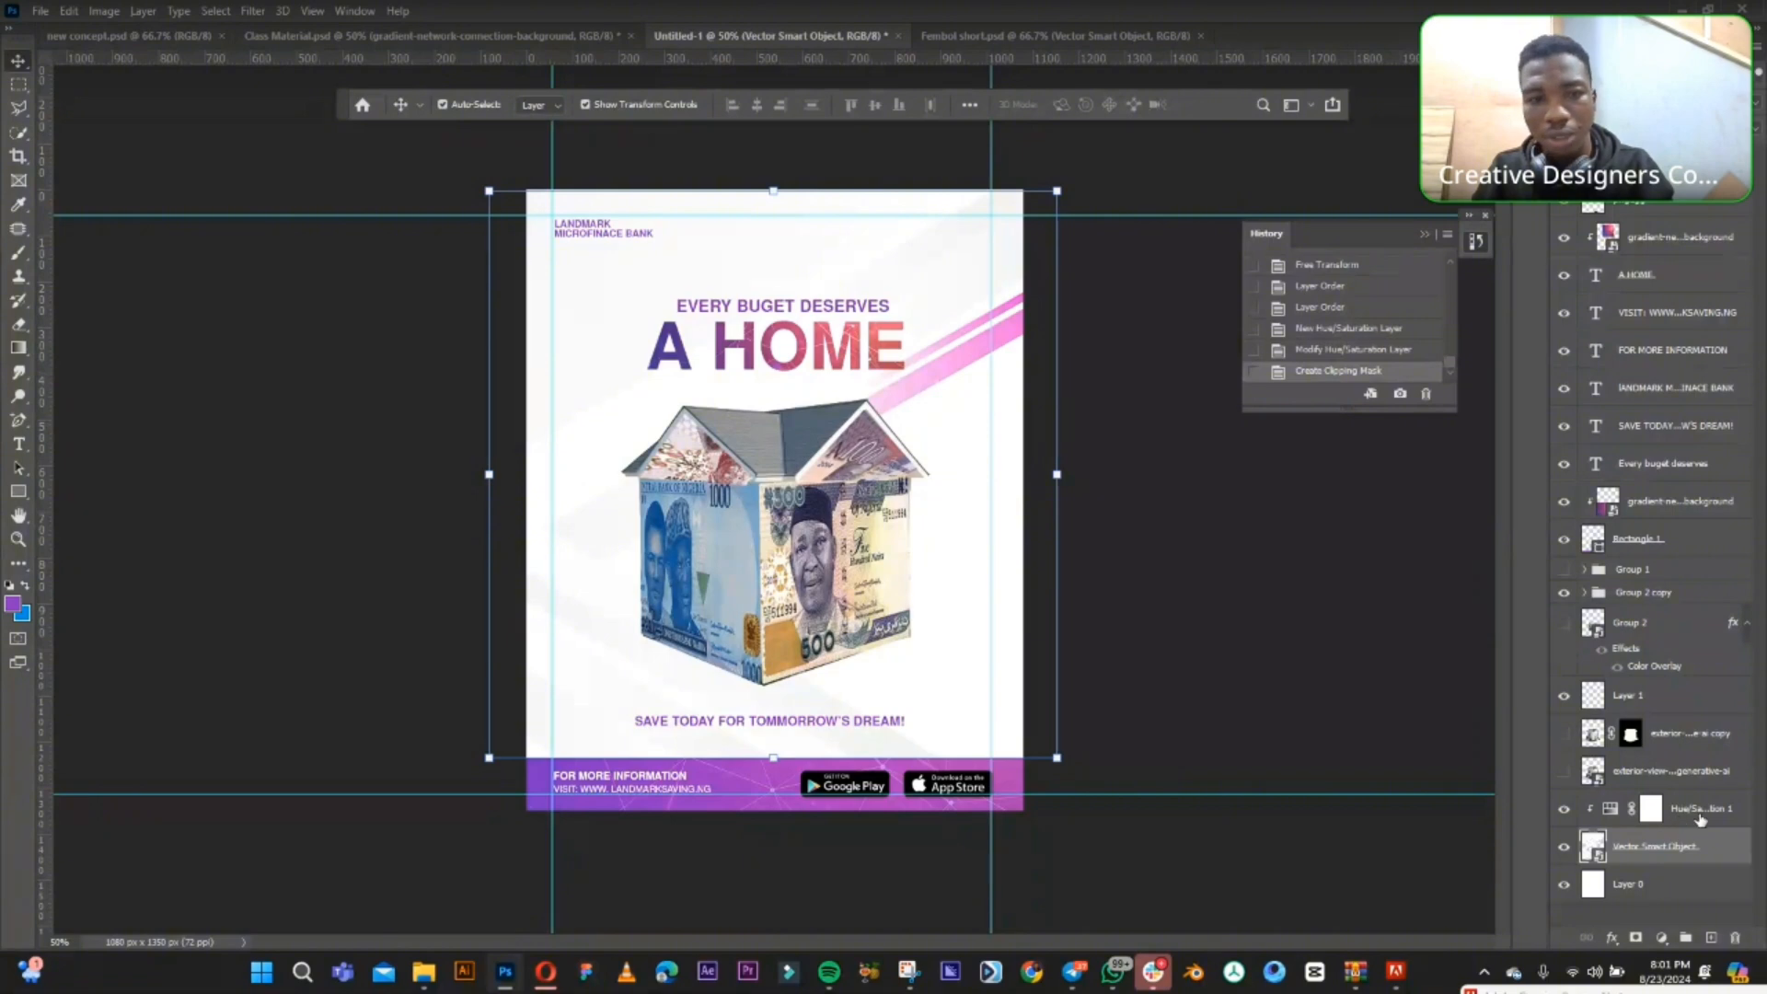
left_click(1635, 939)
left_click(18, 252)
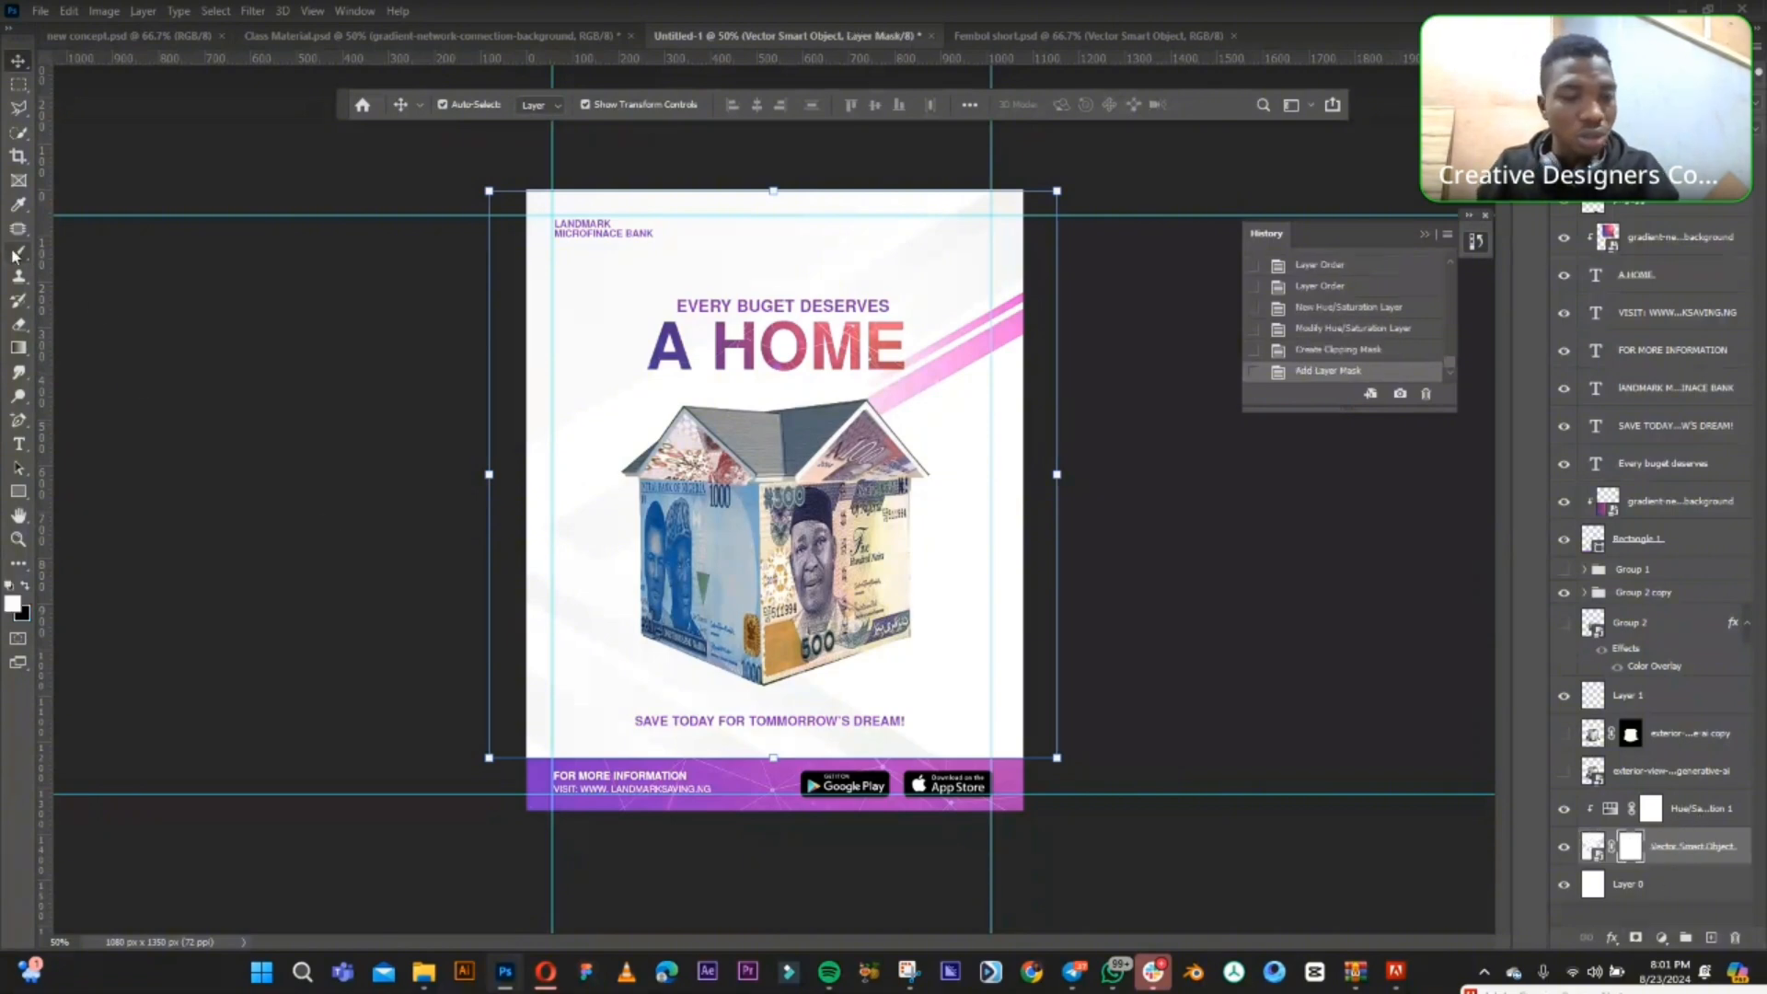
key("bracketright")
key("bracketright")
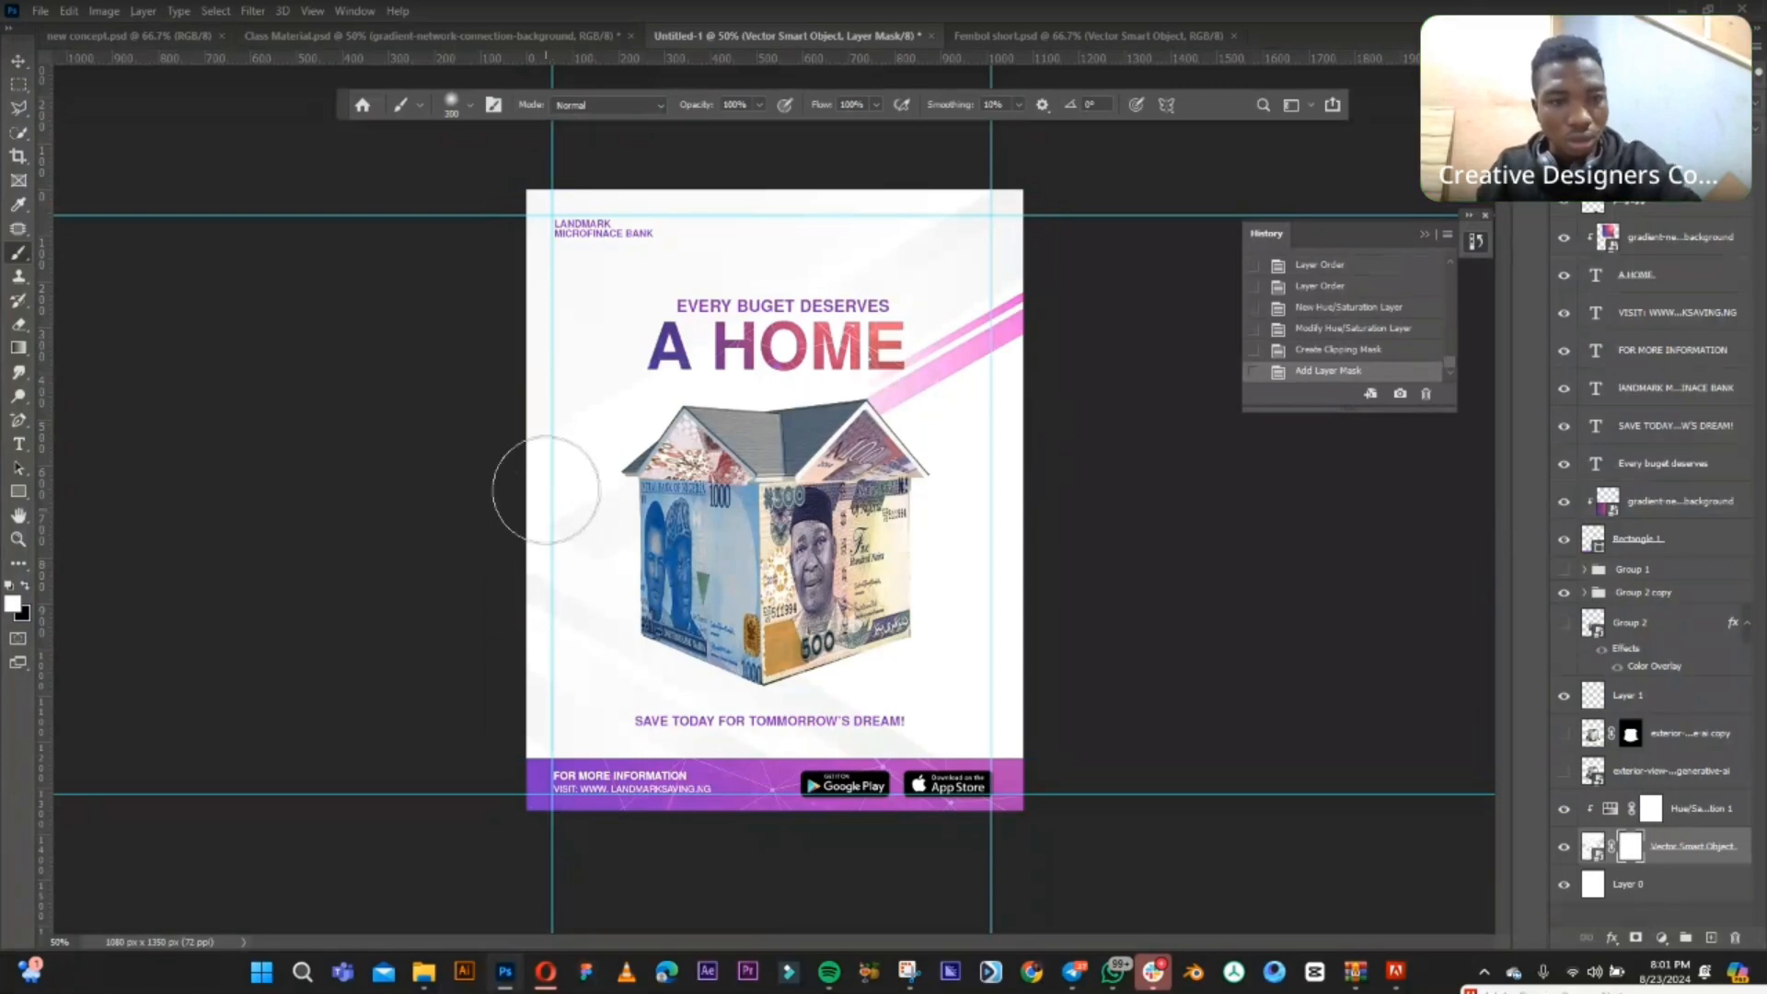
left_click(562, 538)
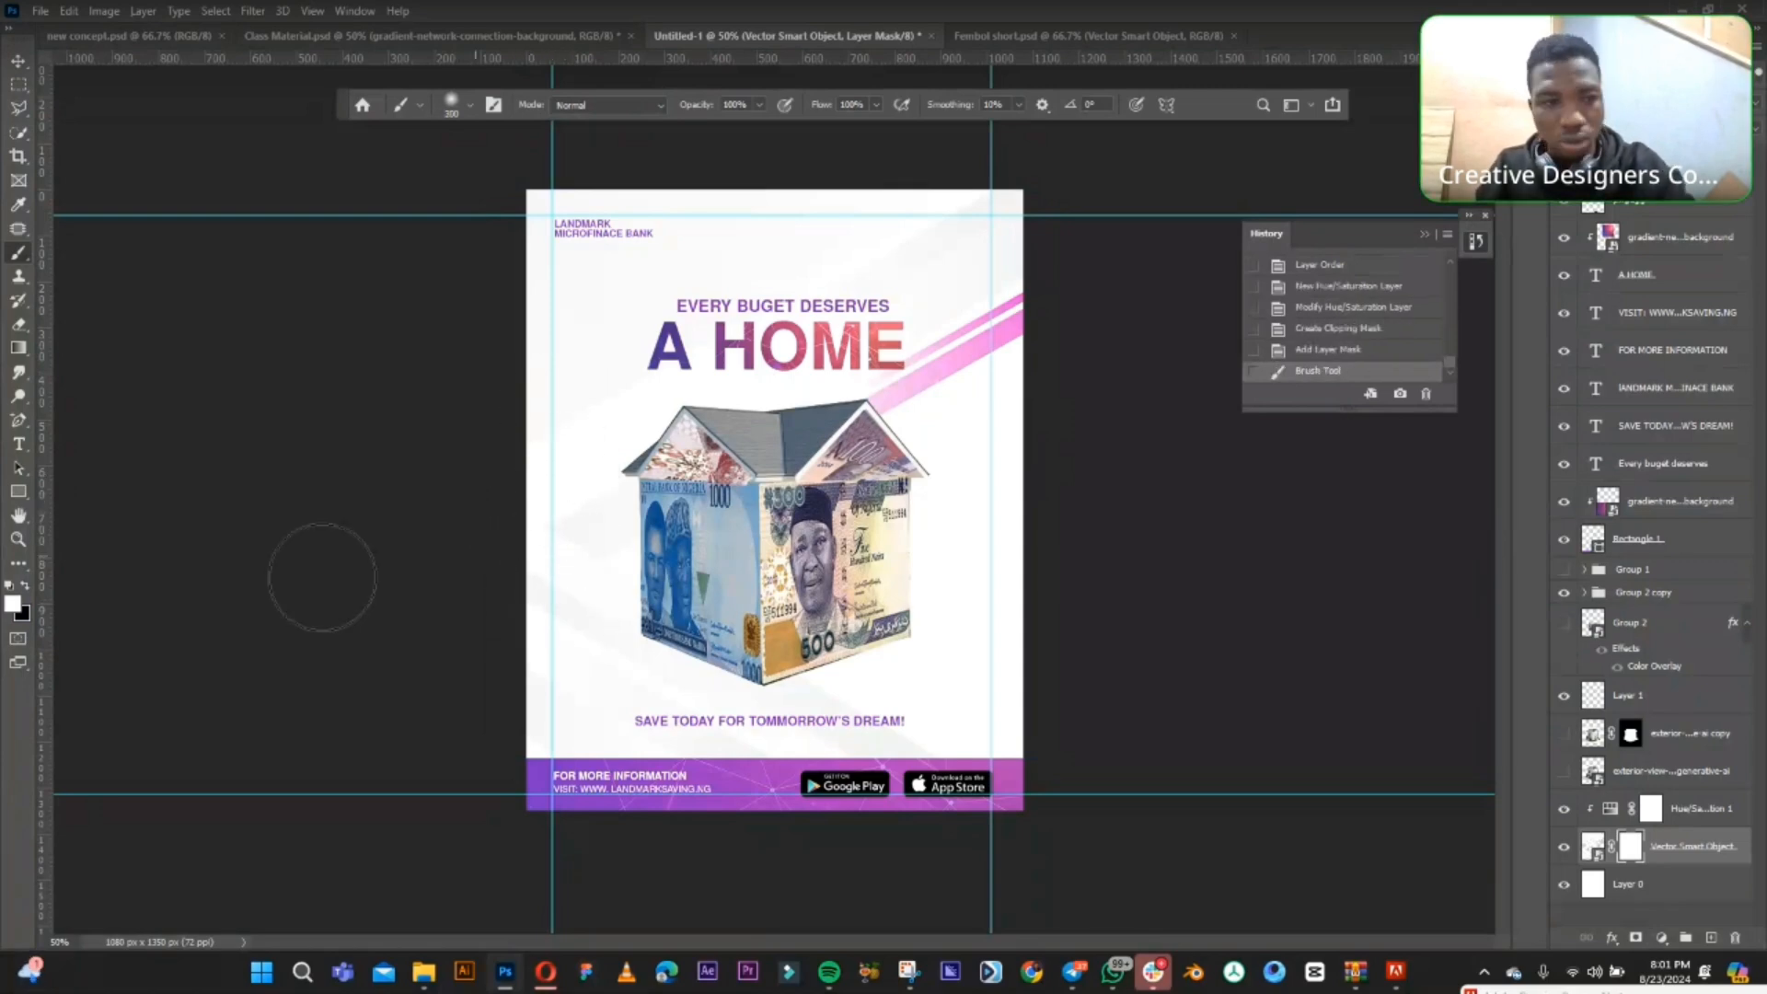
left_click(24, 588)
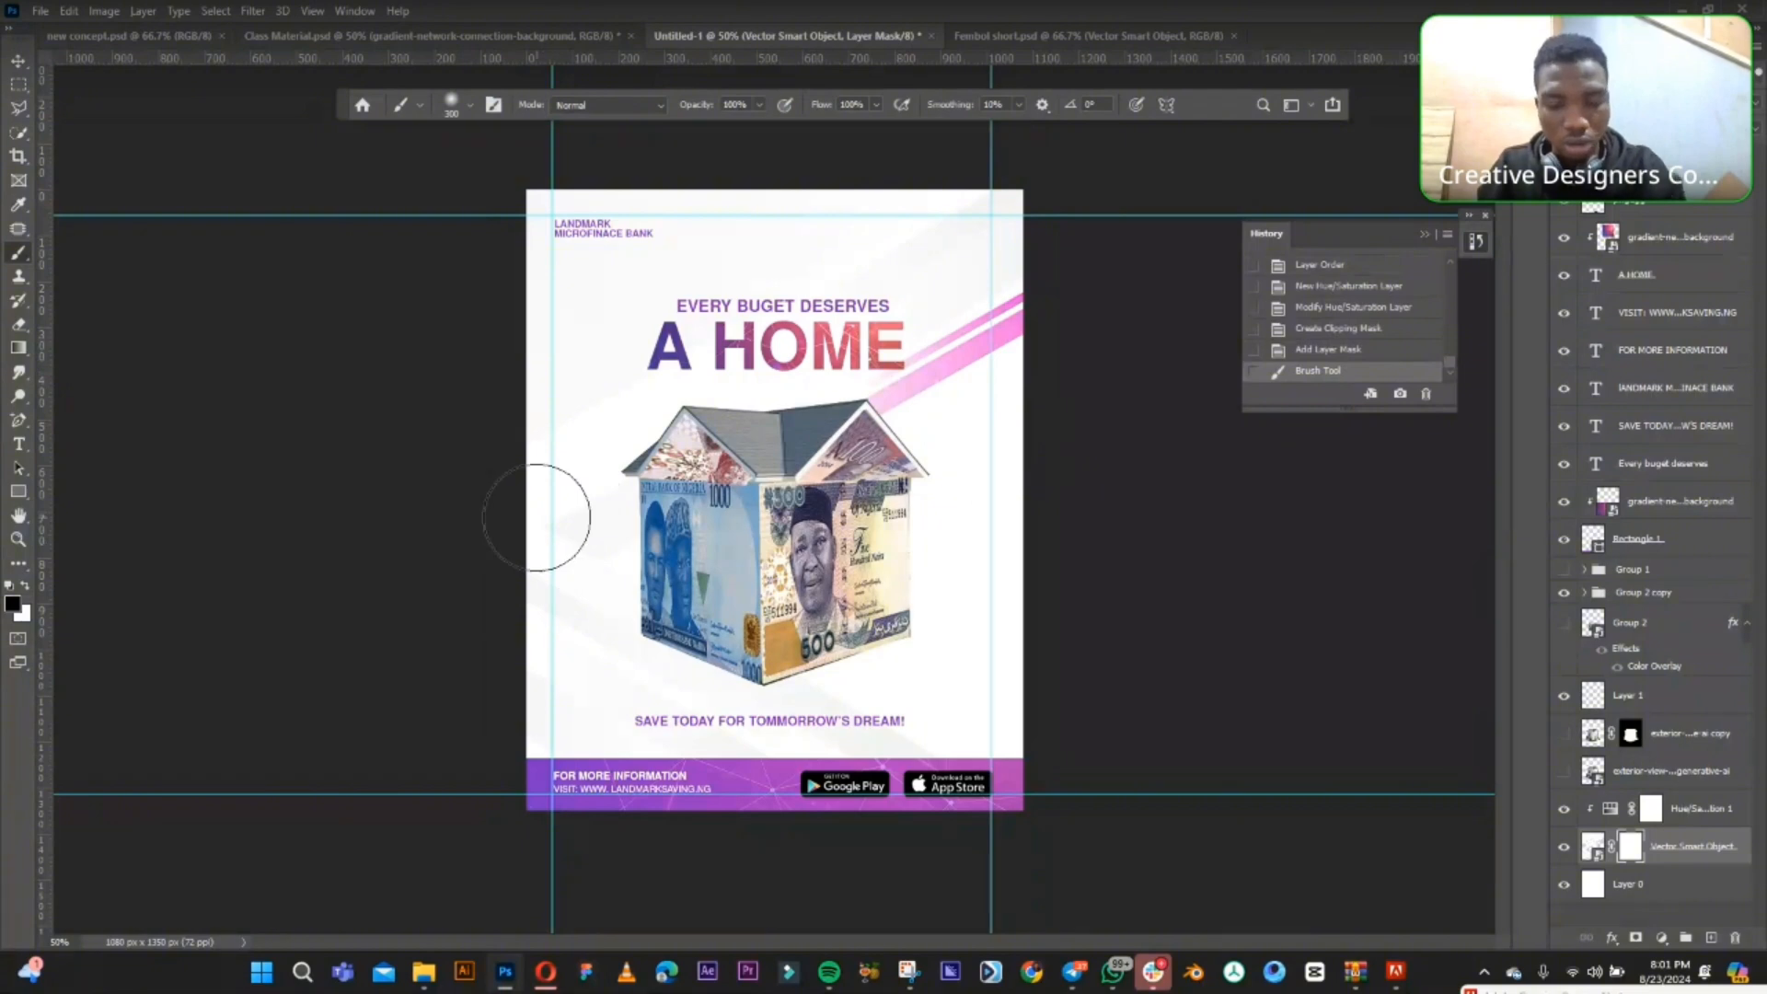
key("bracketright")
key("bracketright")
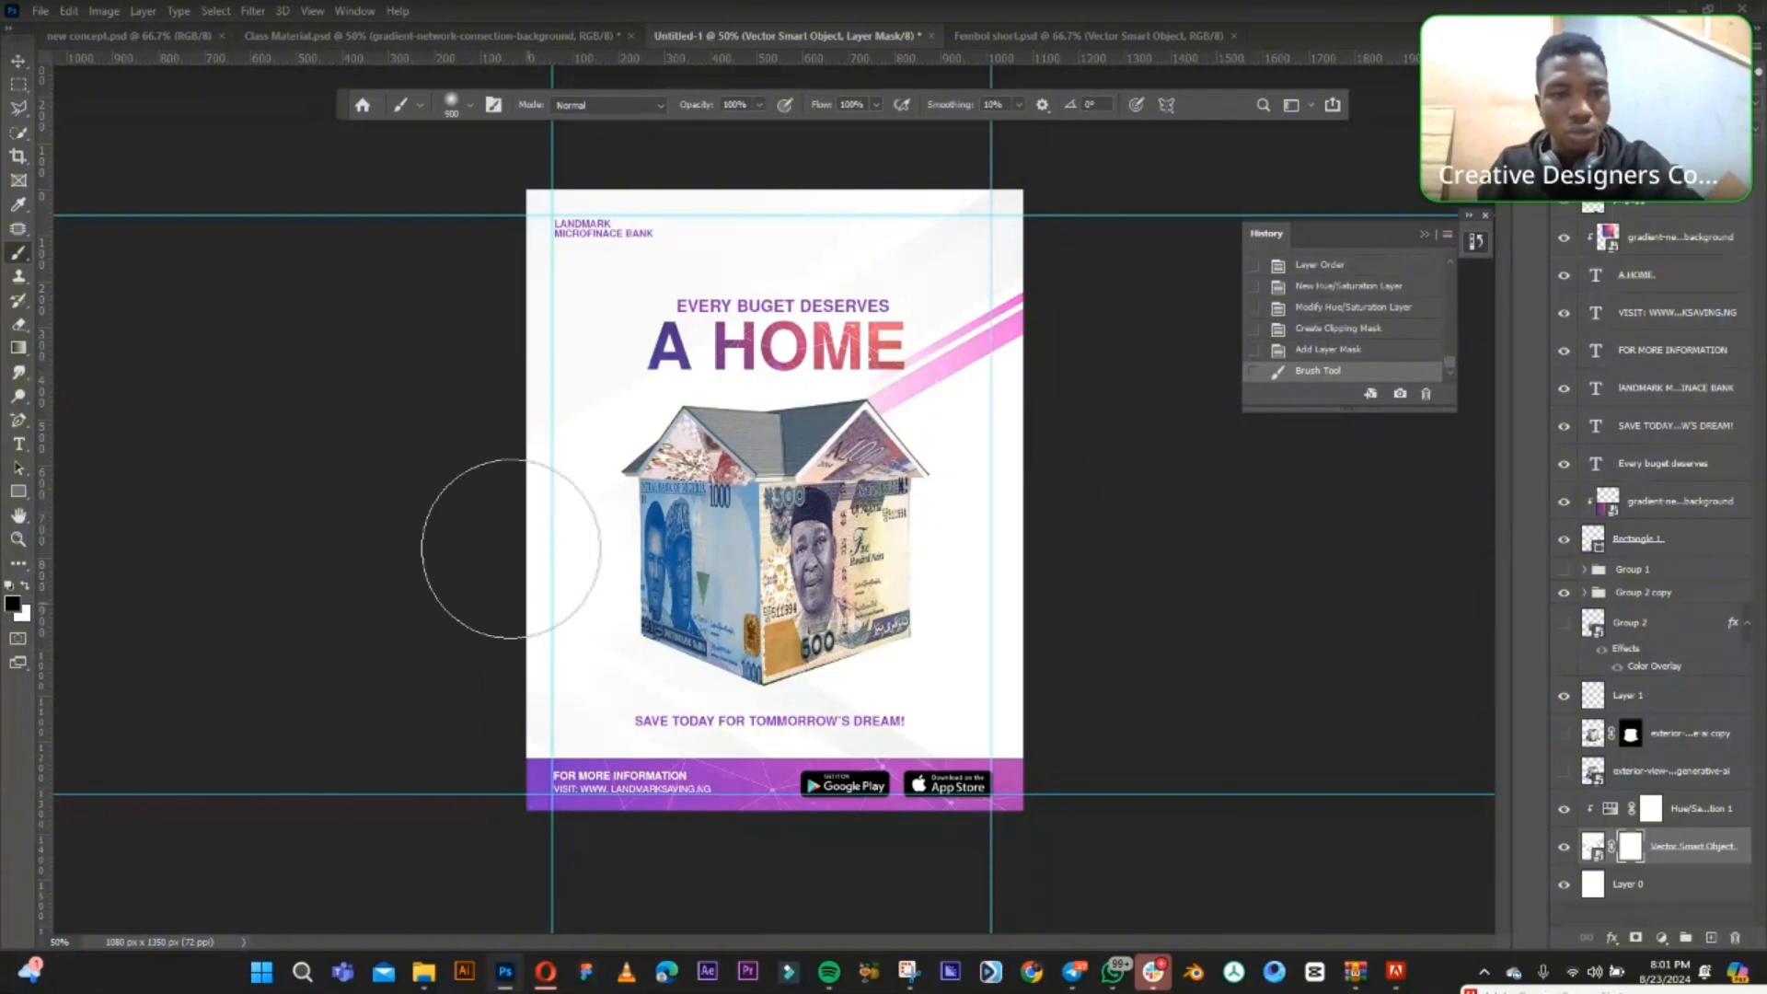
left_click_drag(494, 477, 519, 644)
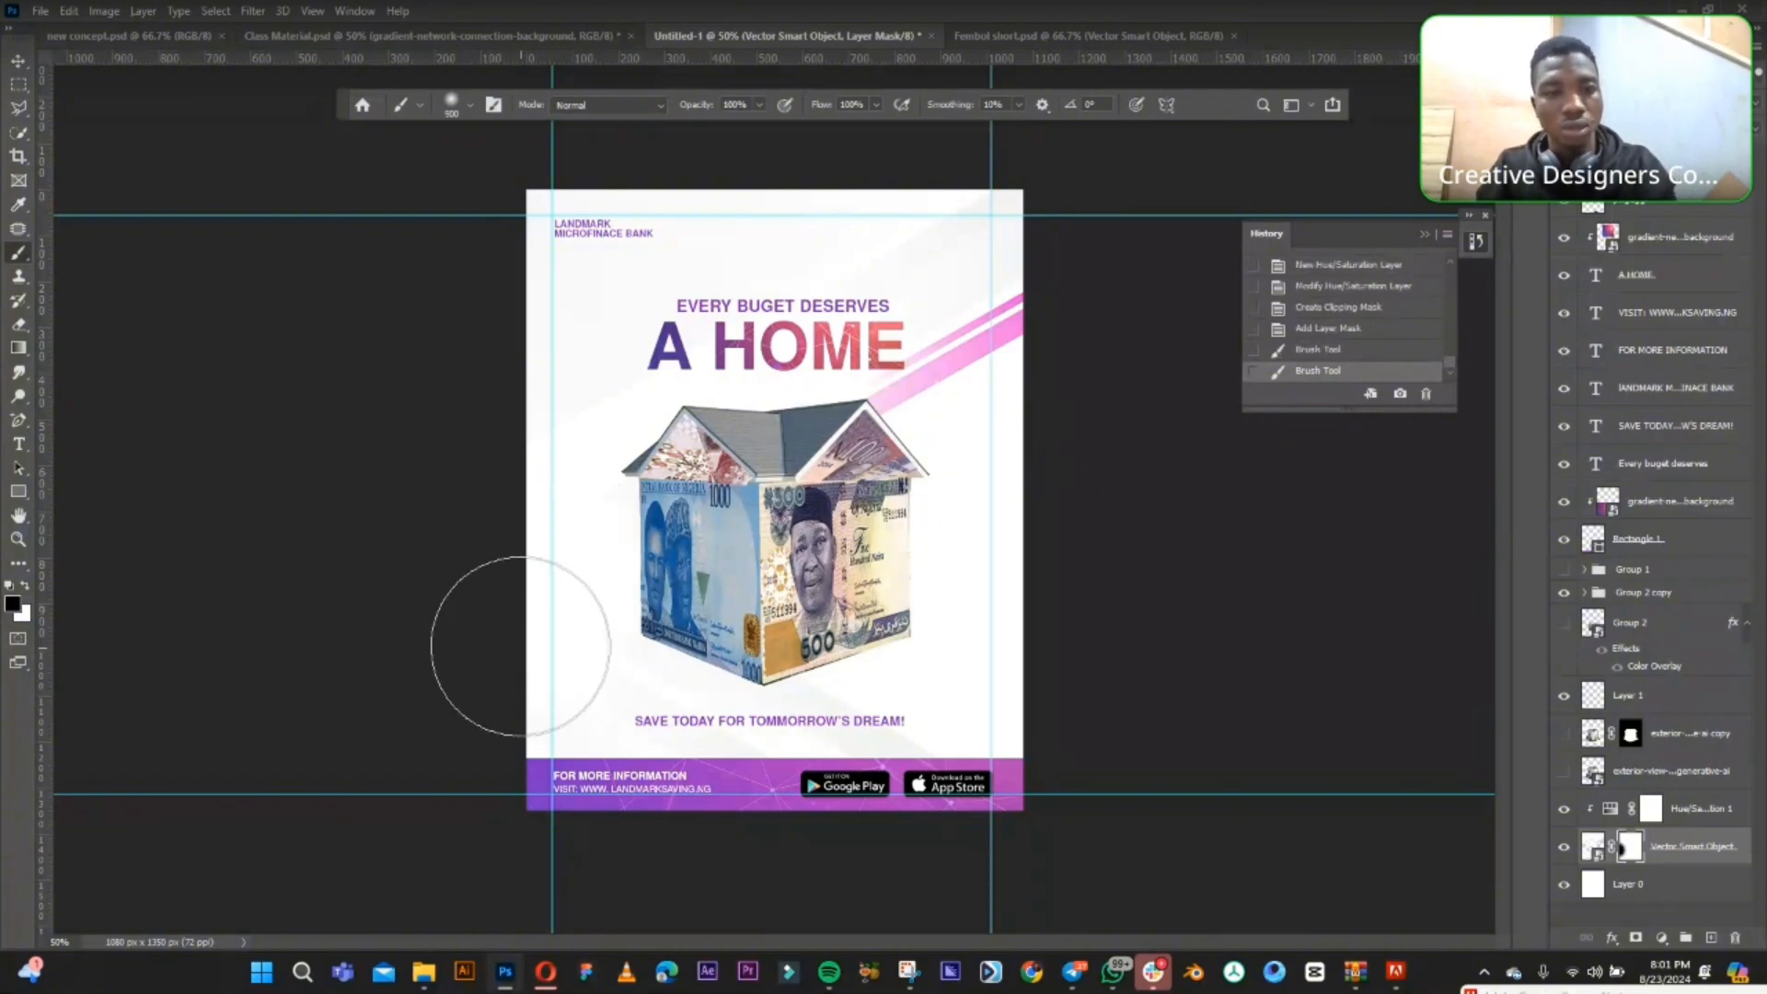
left_click(14, 68)
left_click(1138, 414)
- Create a new empty layer above the clipped Hue/Saturation adjustment for purple brushwork
left_click(961, 254)
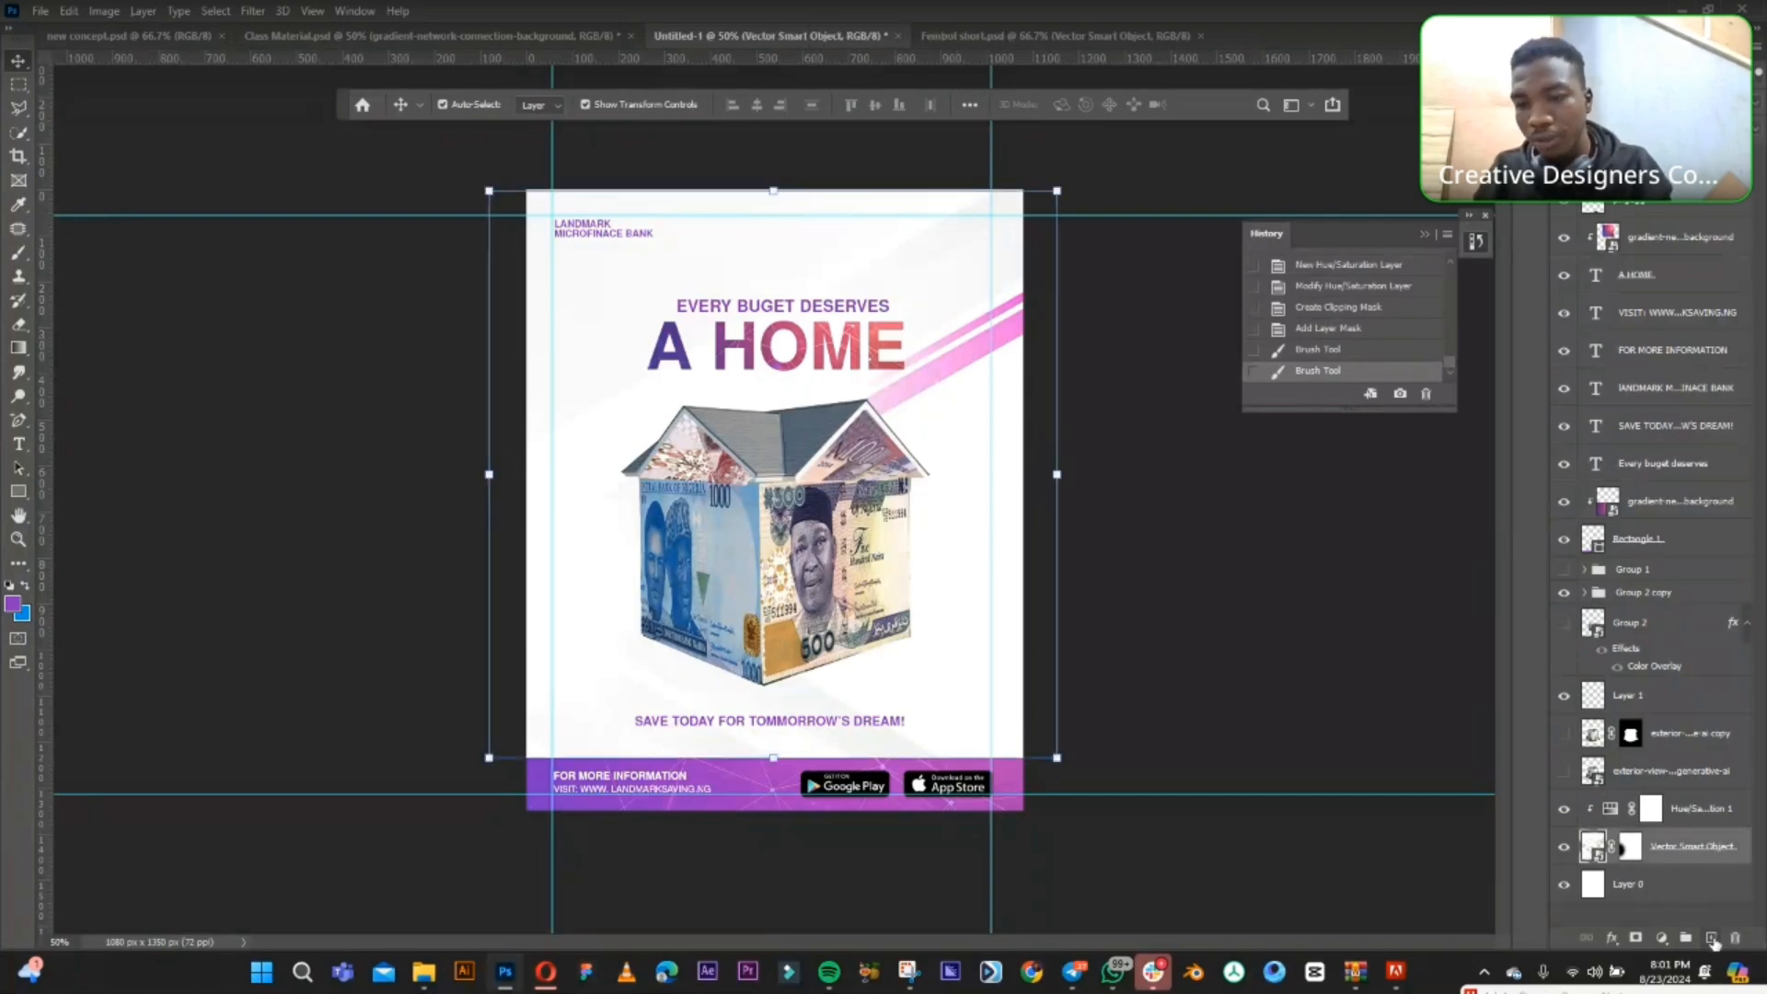
left_click(1712, 940)
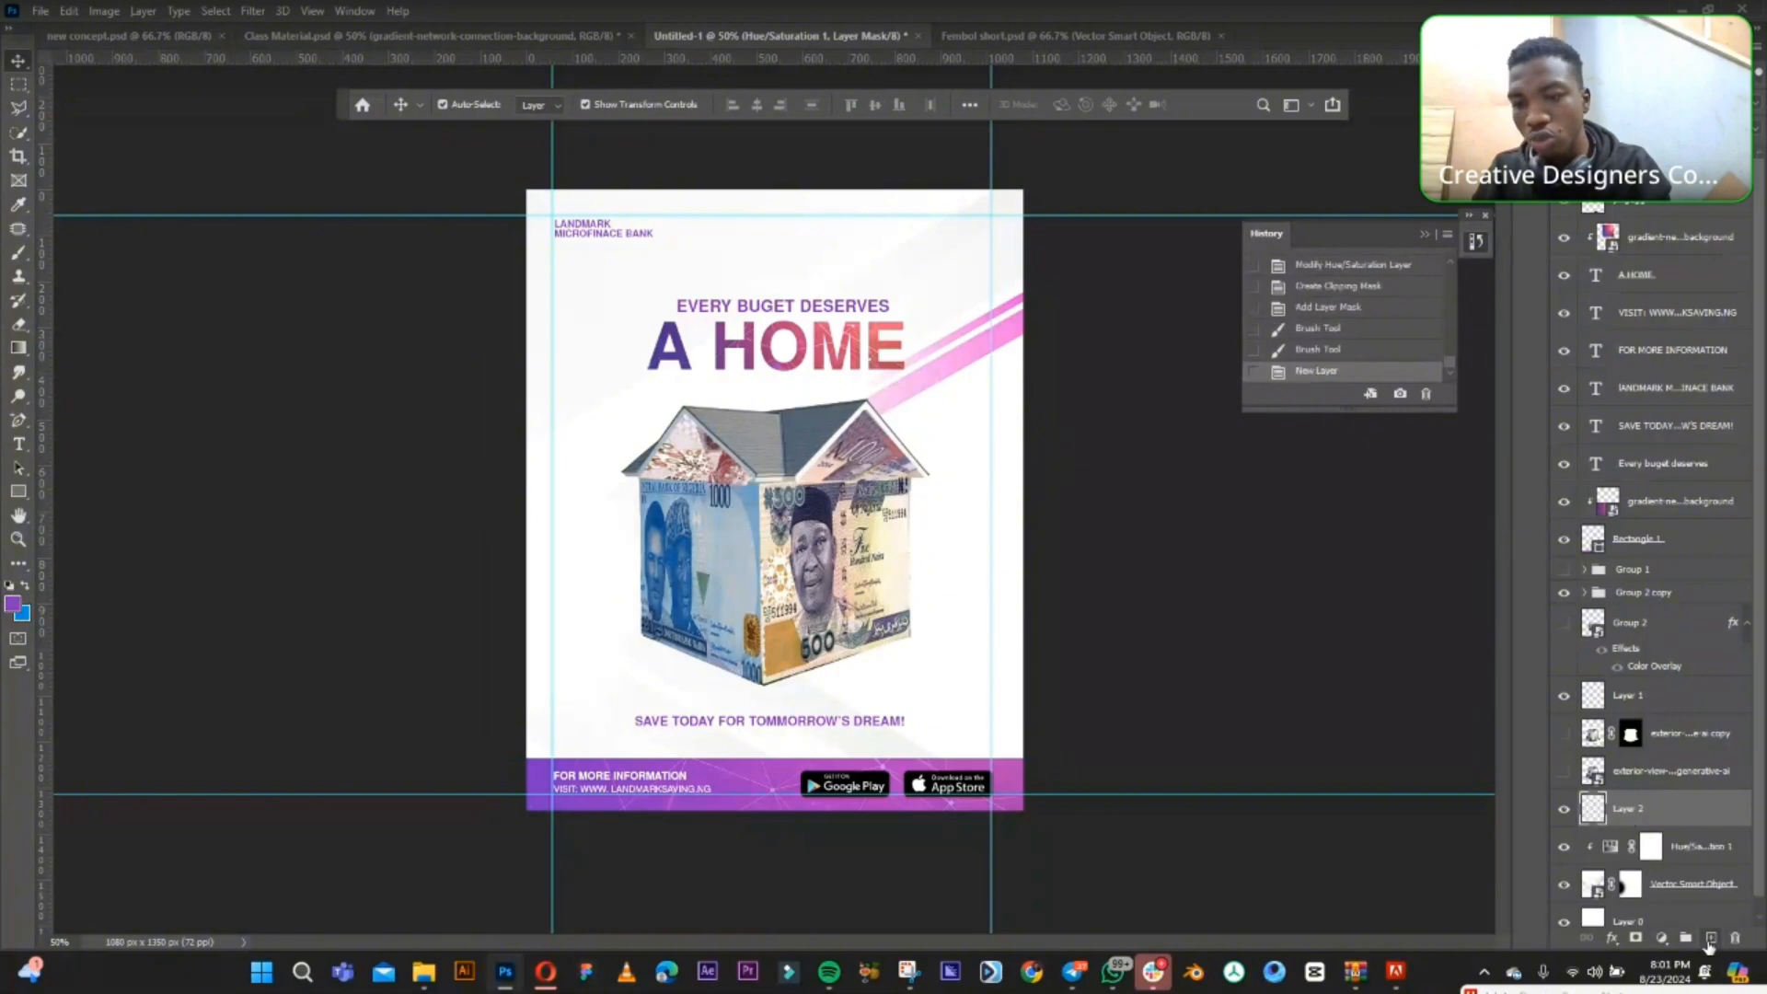
left_click(16, 262)
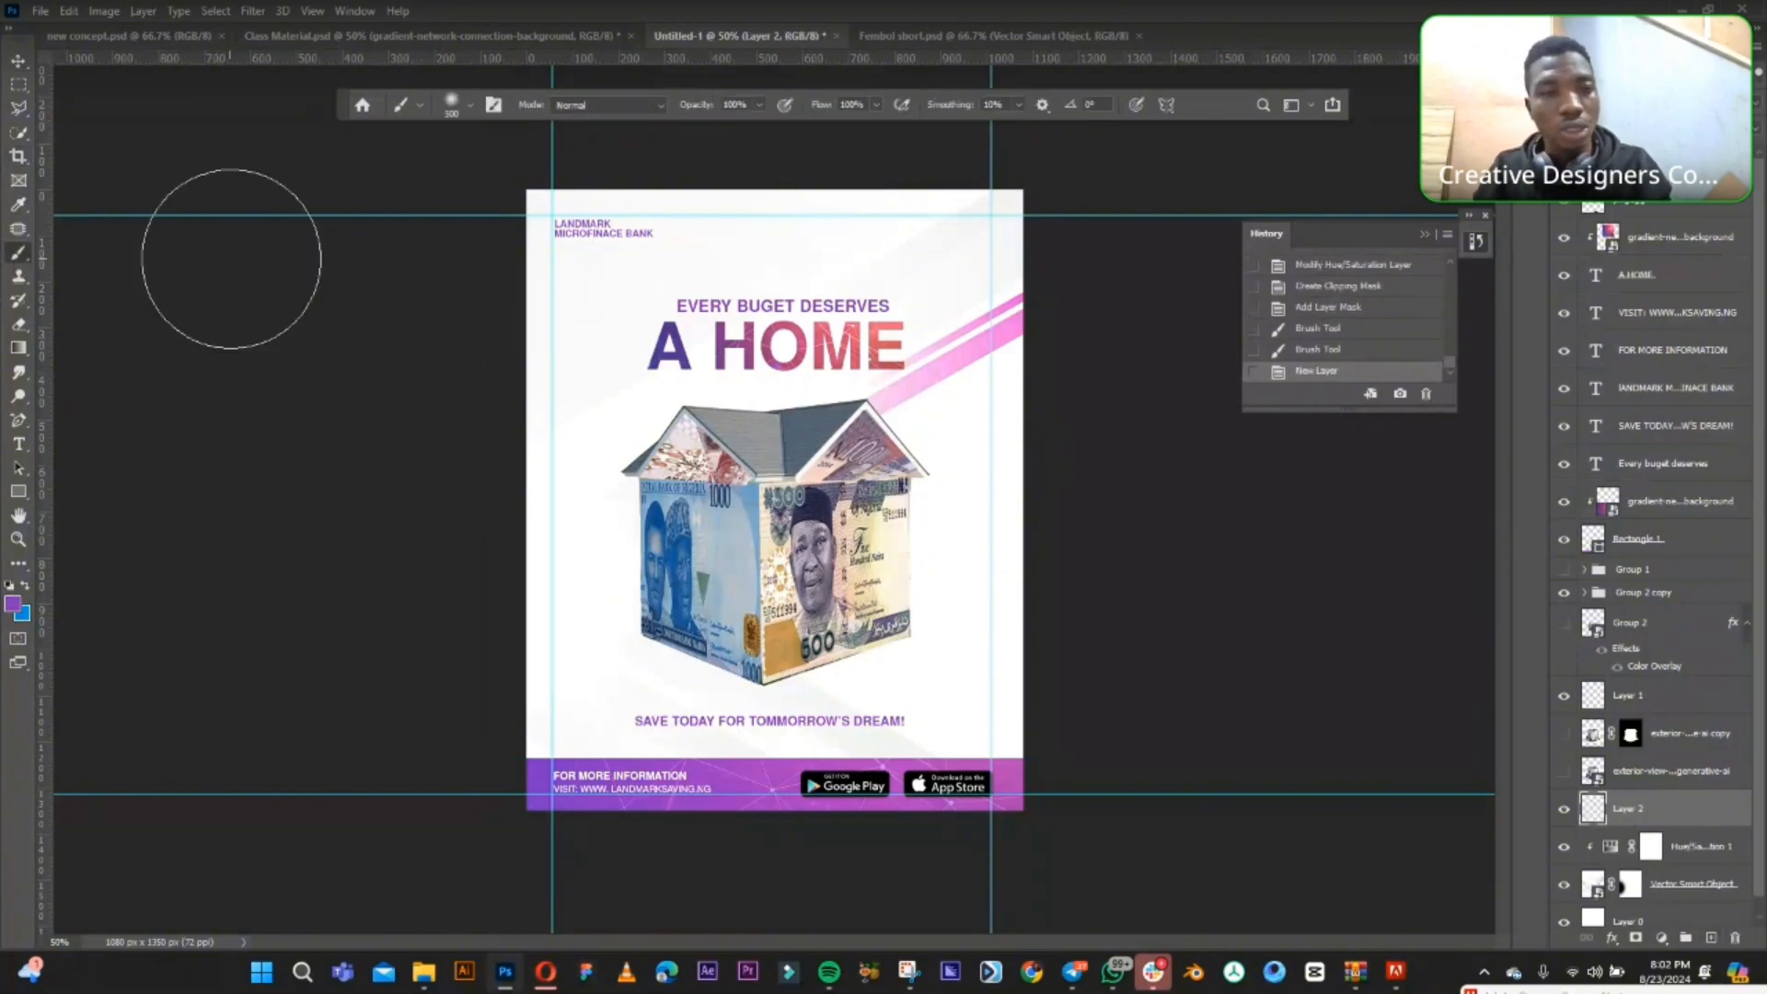
left_click_drag(616, 226, 498, 228)
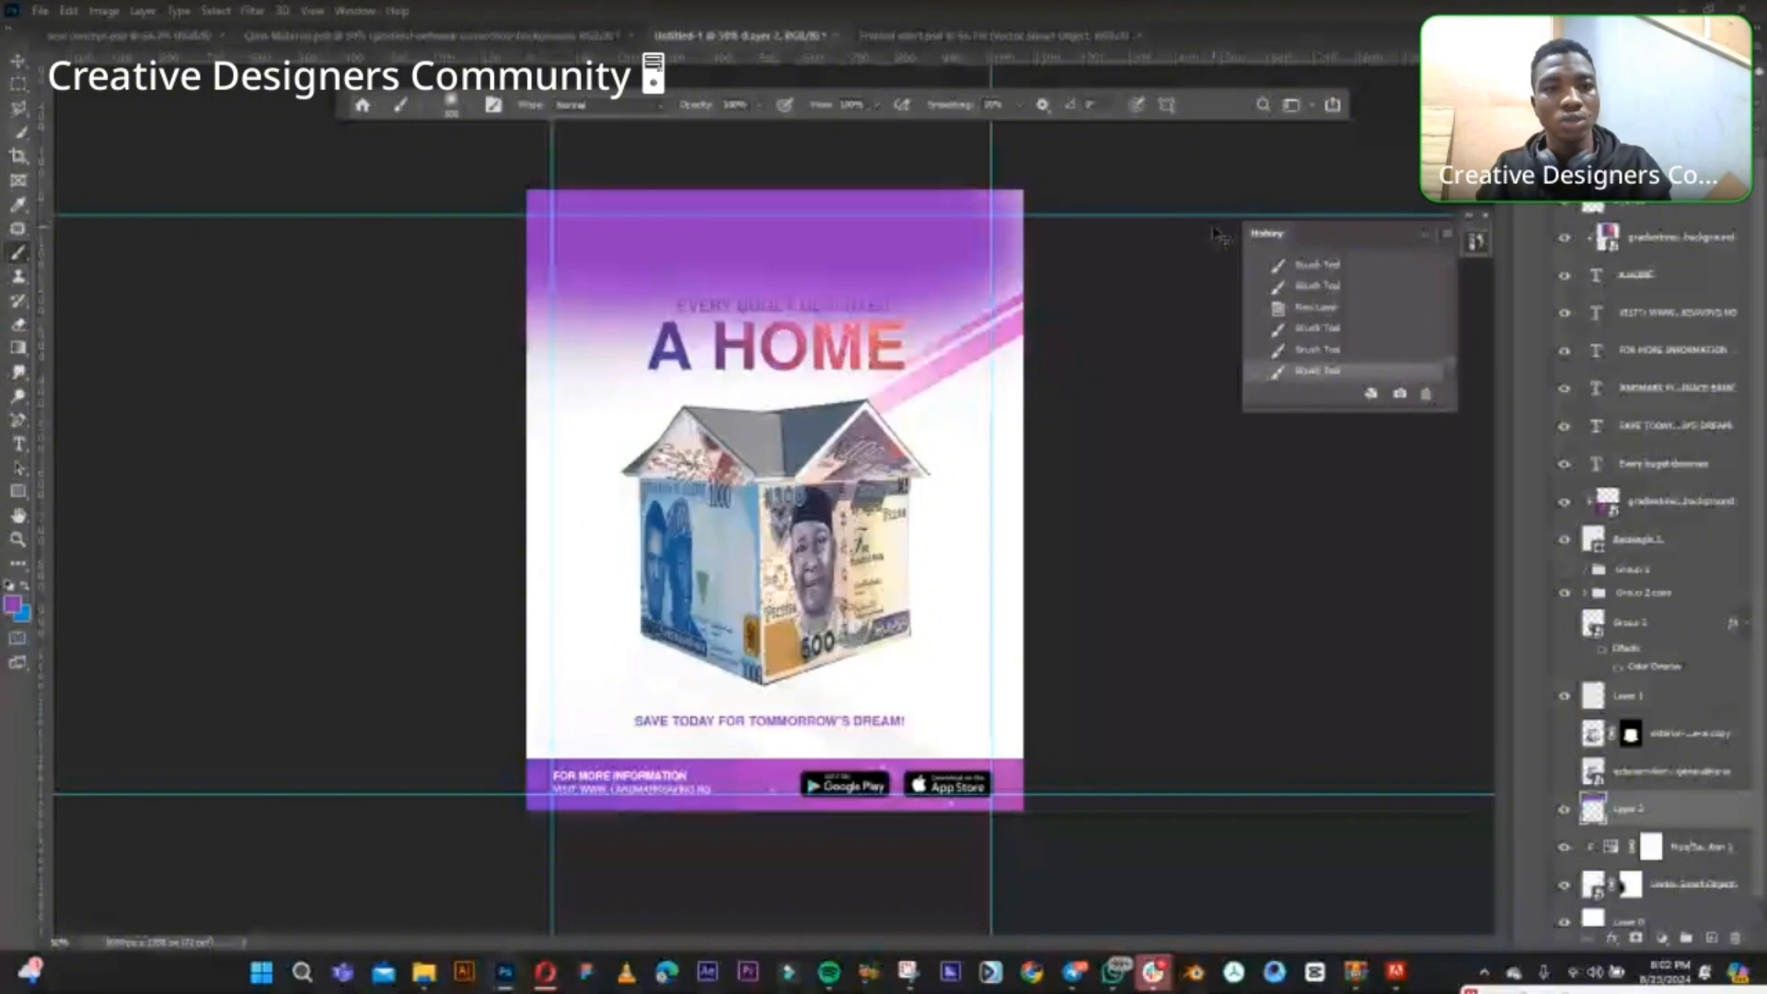
key("ctrl+z")
key("ctrl+z")
key("ctrl+z")
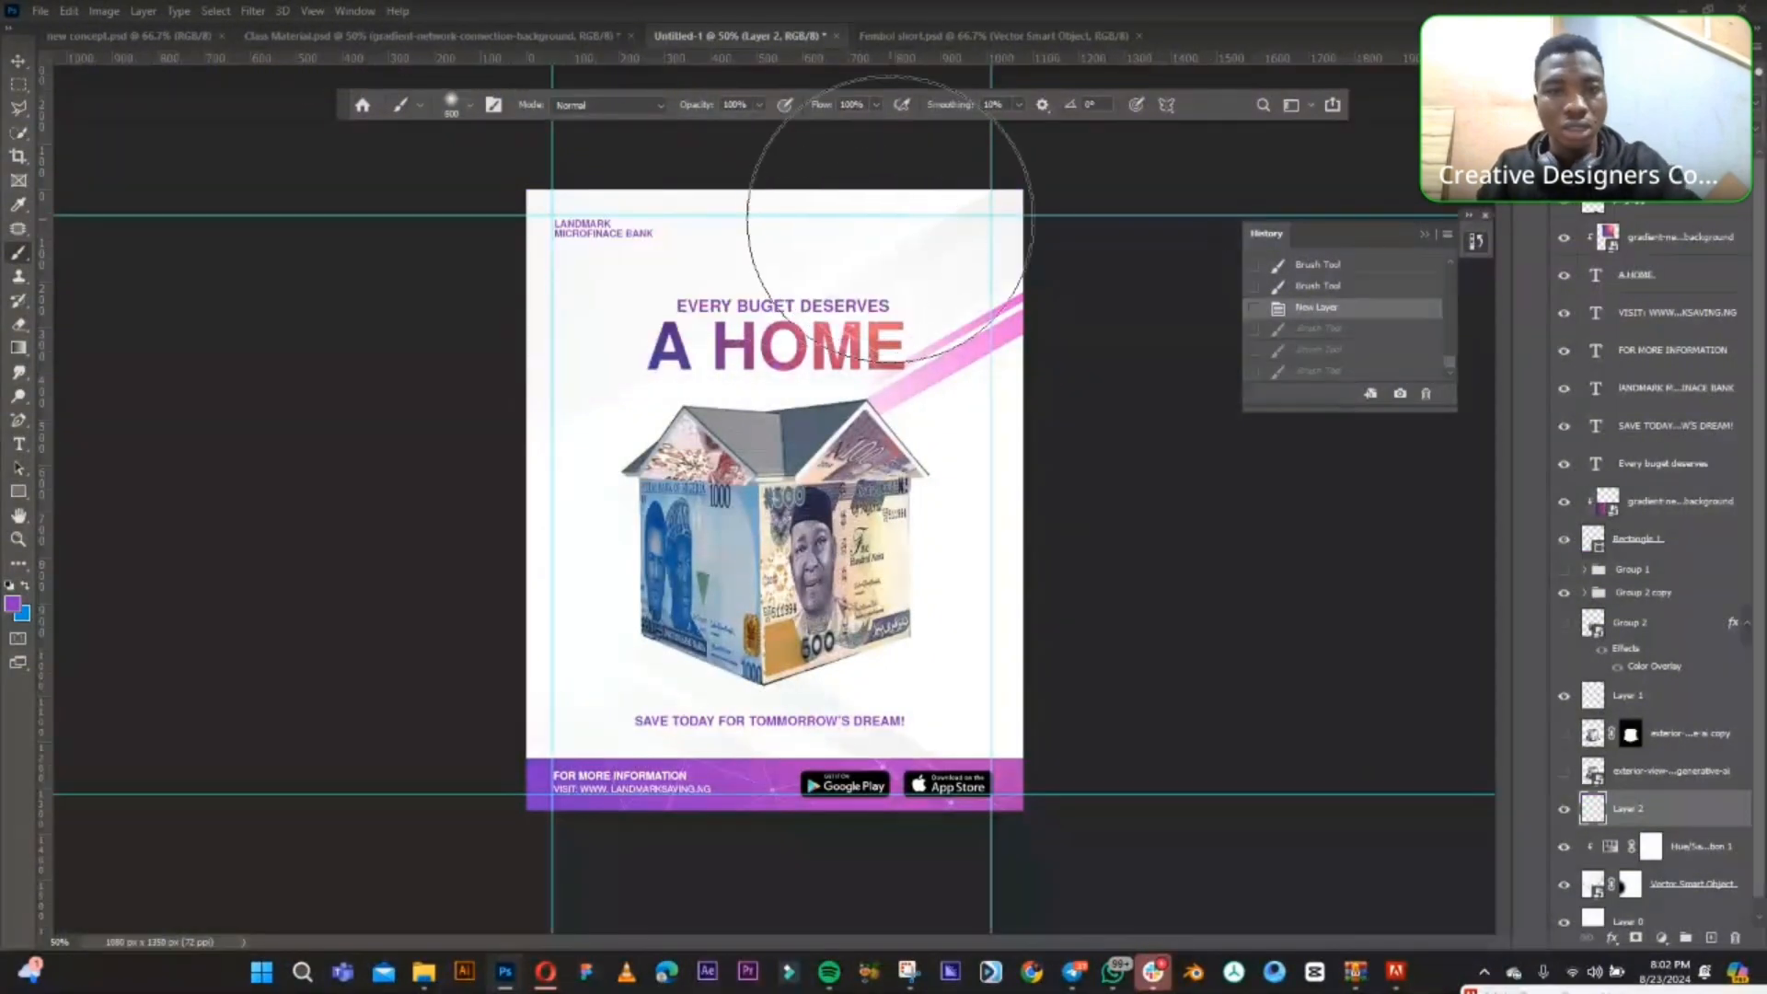
- Set the brush opacity to 31% and paint a soft purple glow around the poster's corners and edges on the new layer
left_click(760, 106)
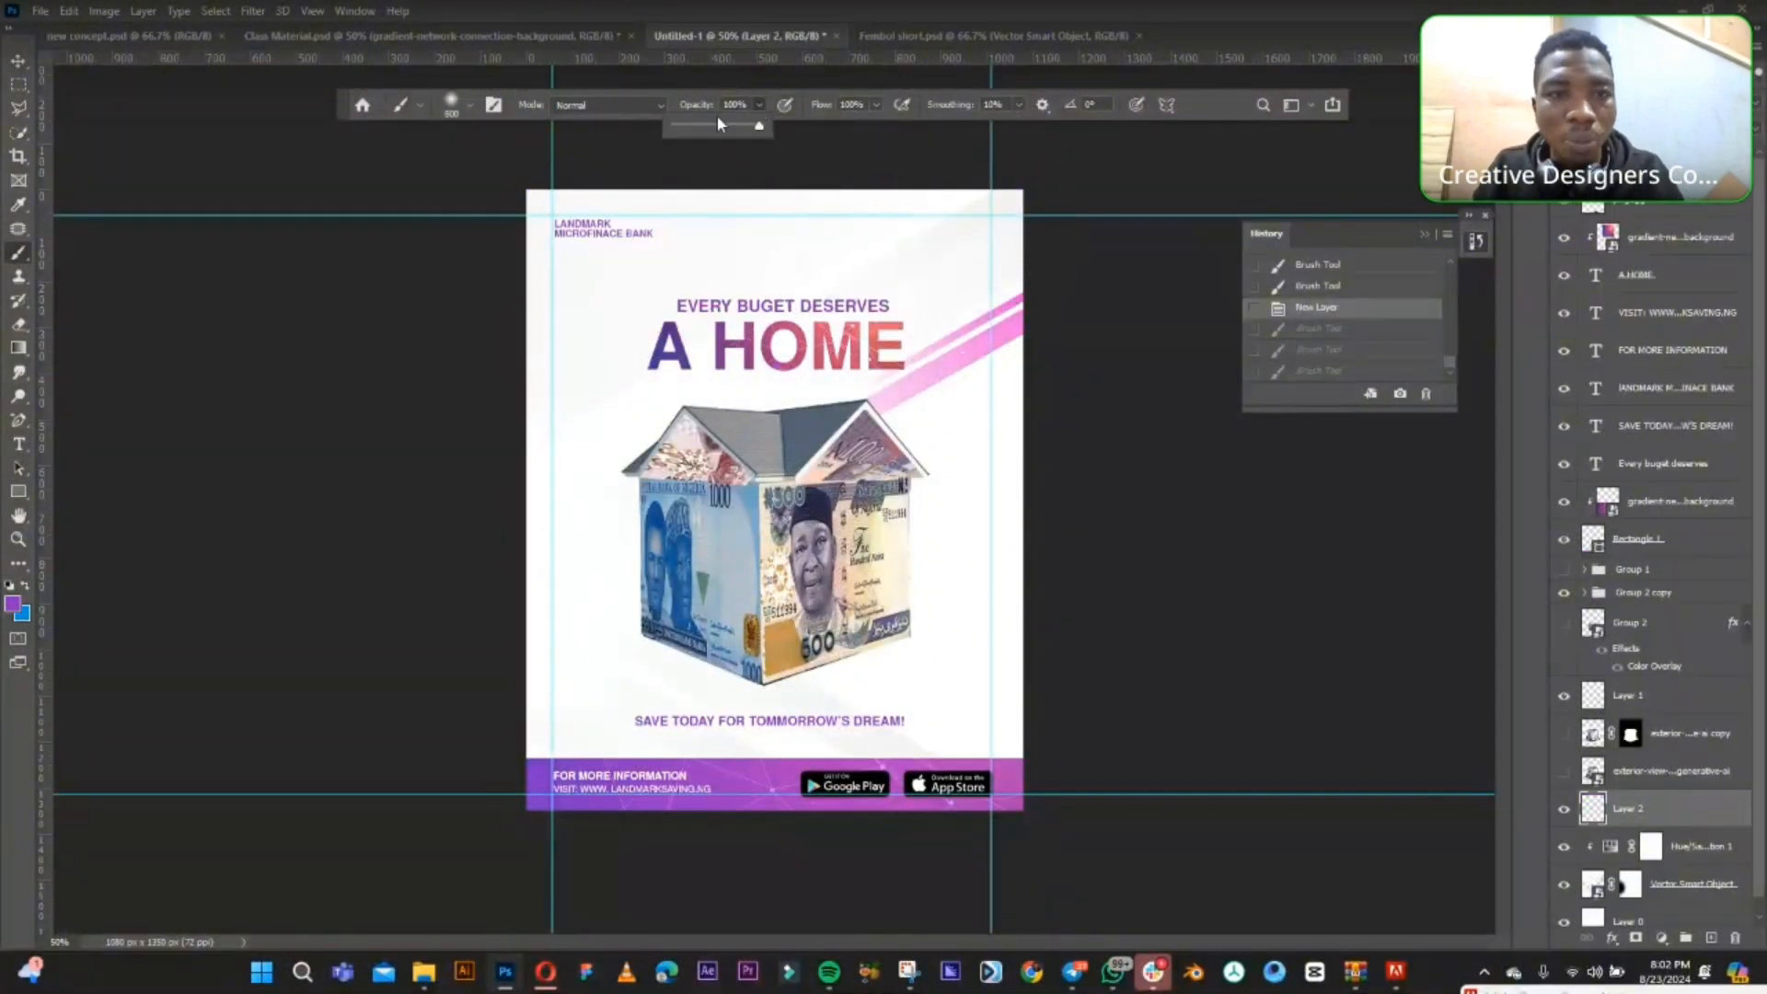
left_click_drag(713, 125, 702, 126)
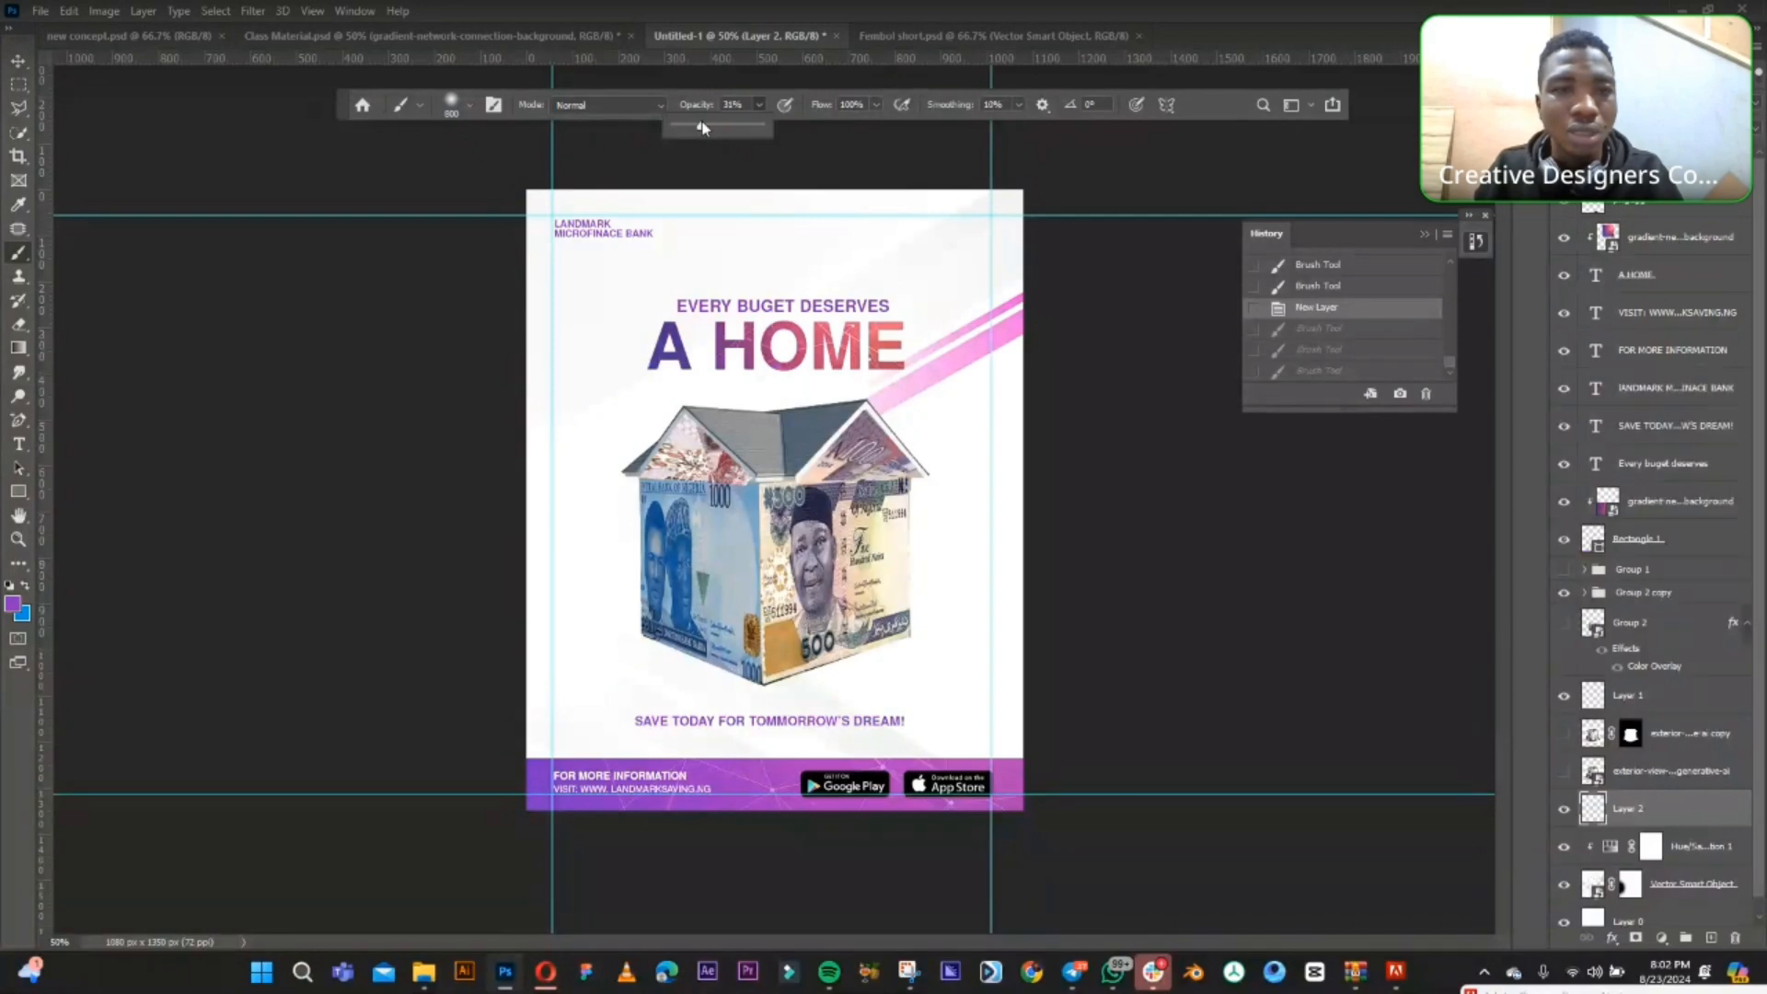
left_click(1028, 204)
left_click(966, 101)
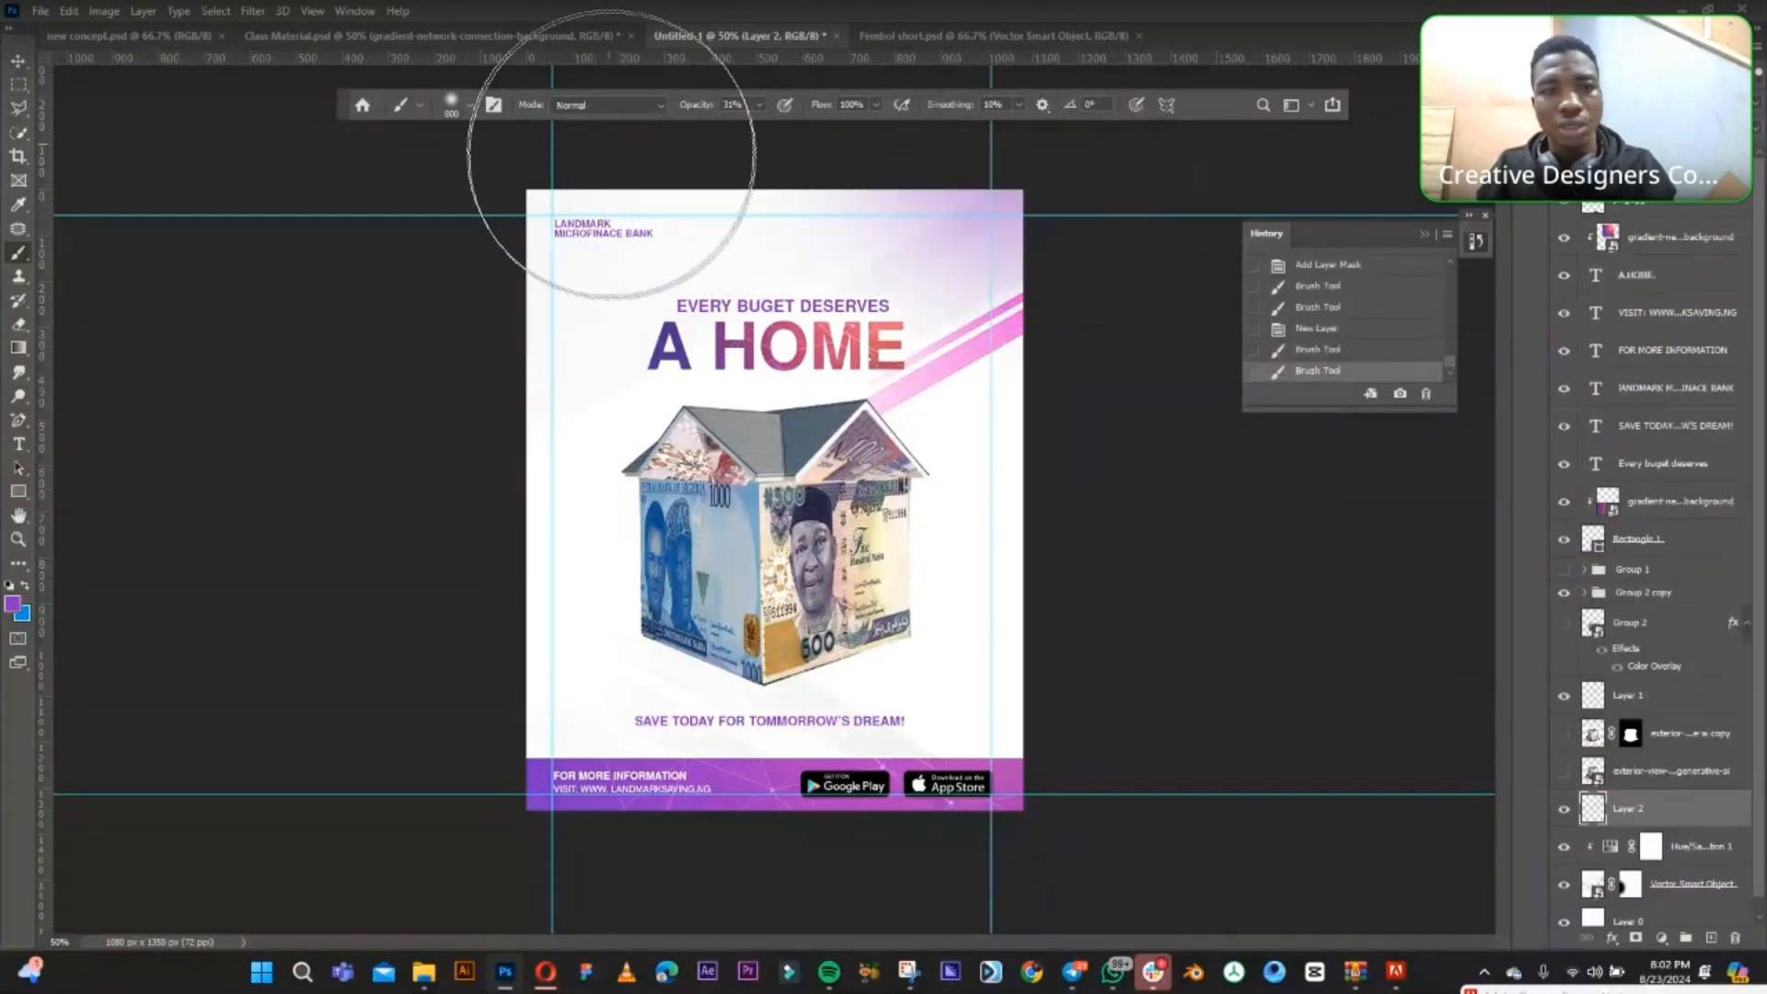
left_click(613, 155)
left_click(397, 726)
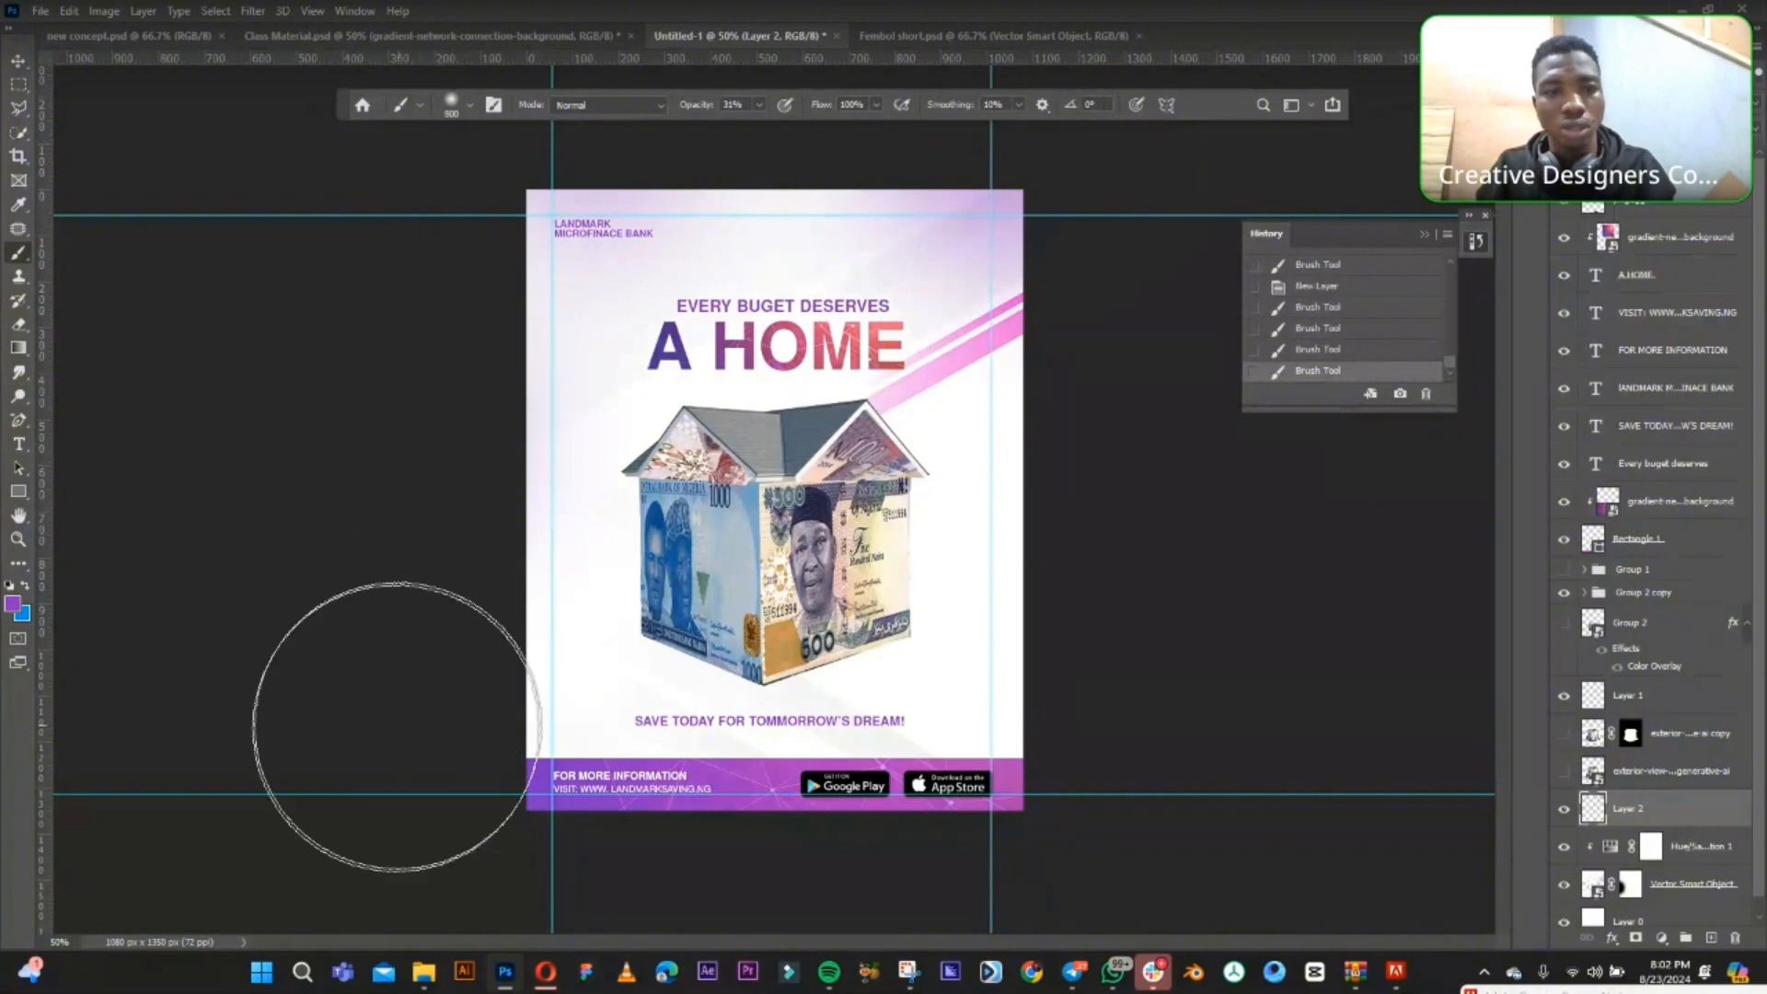
left_click(590, 774)
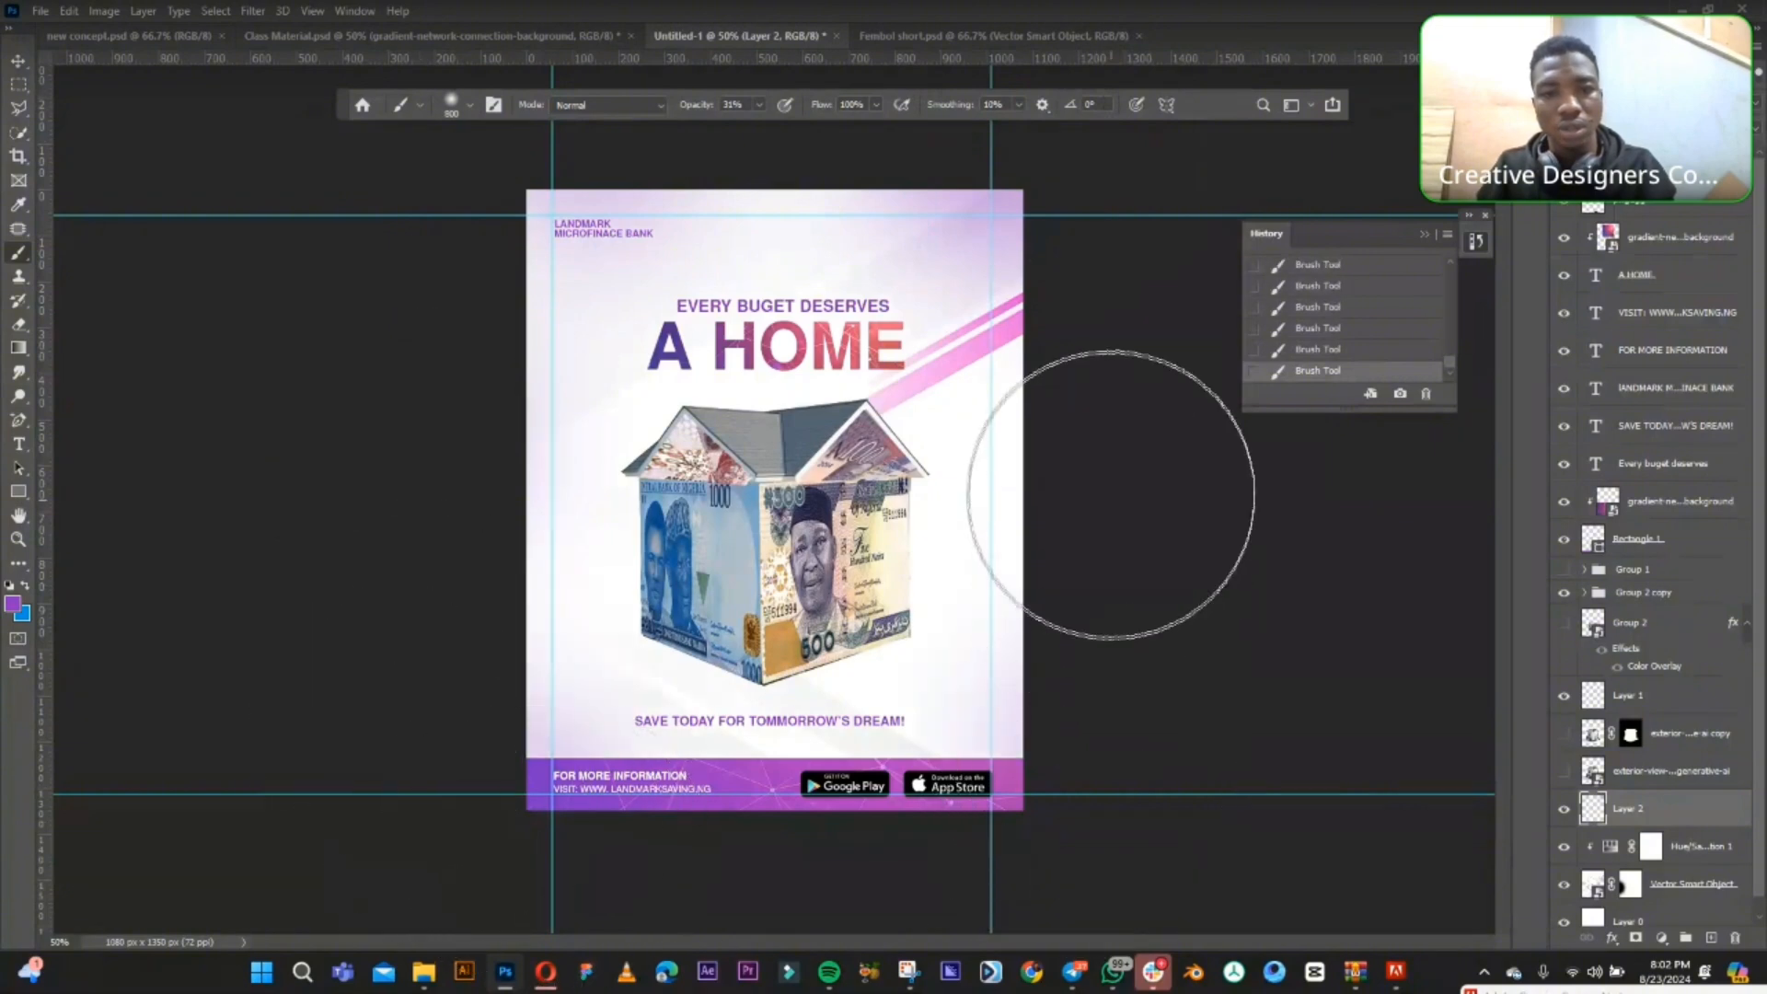
- Change the purple glow layer's blend mode to a darkening mode
key("v")
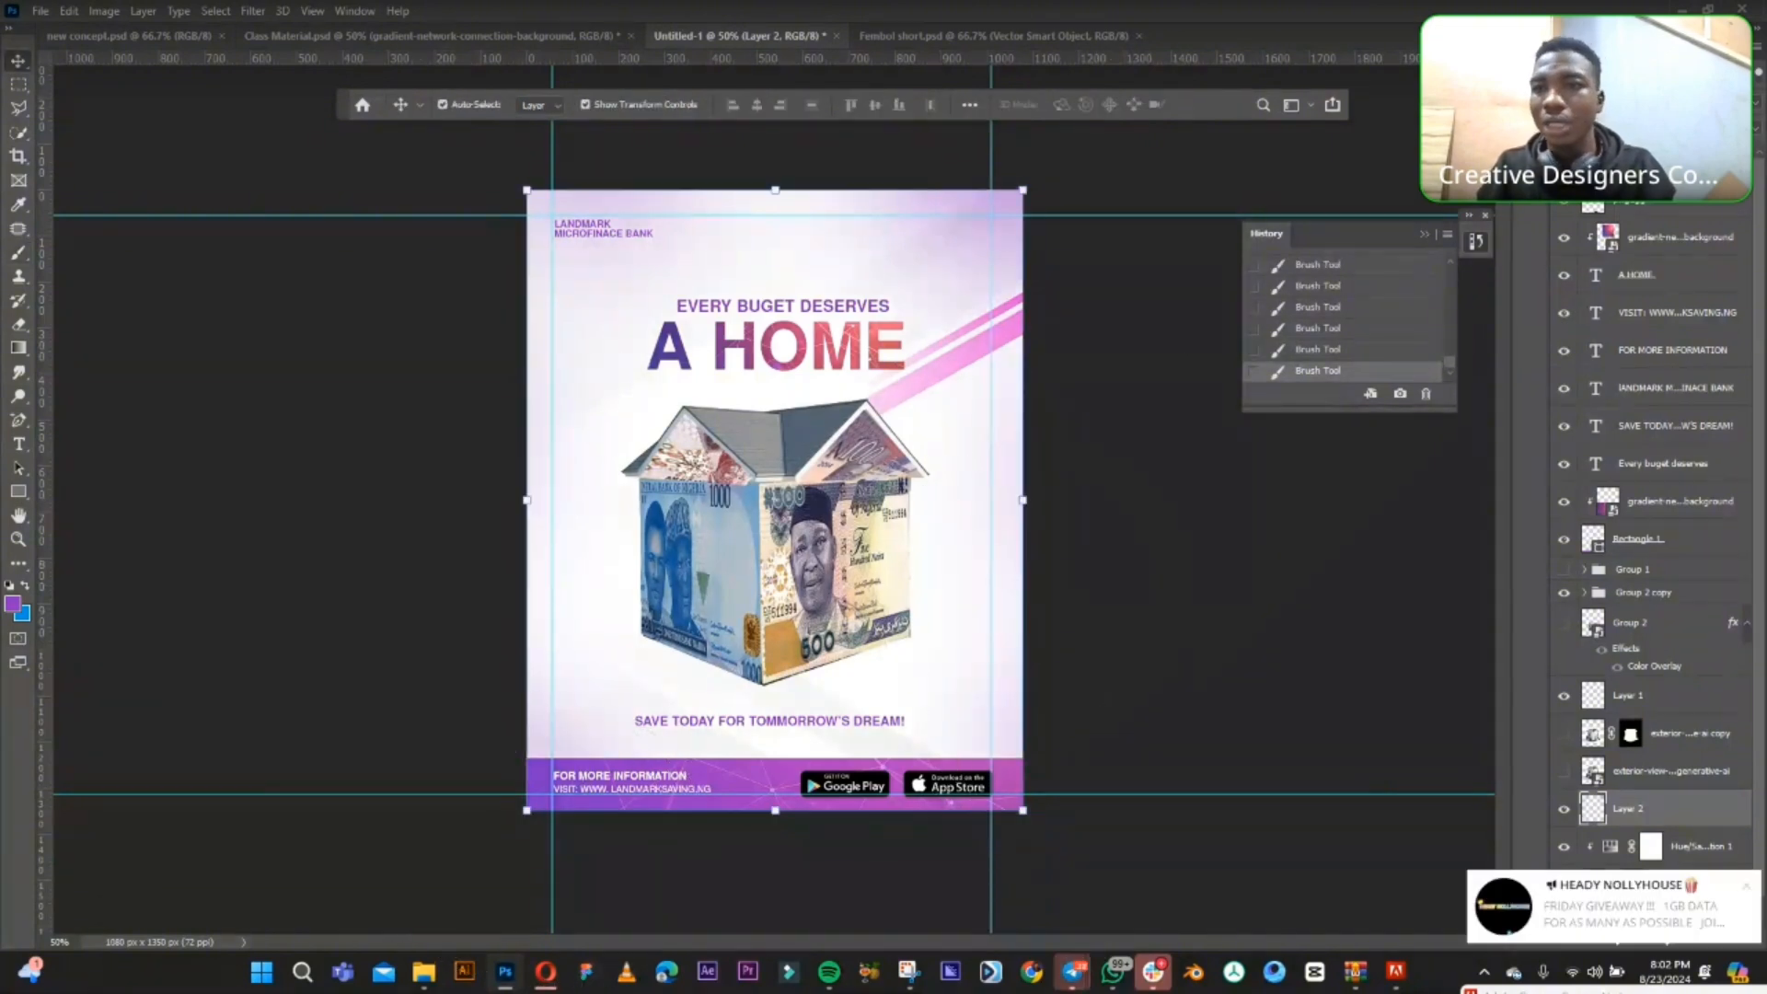
left_click(1622, 103)
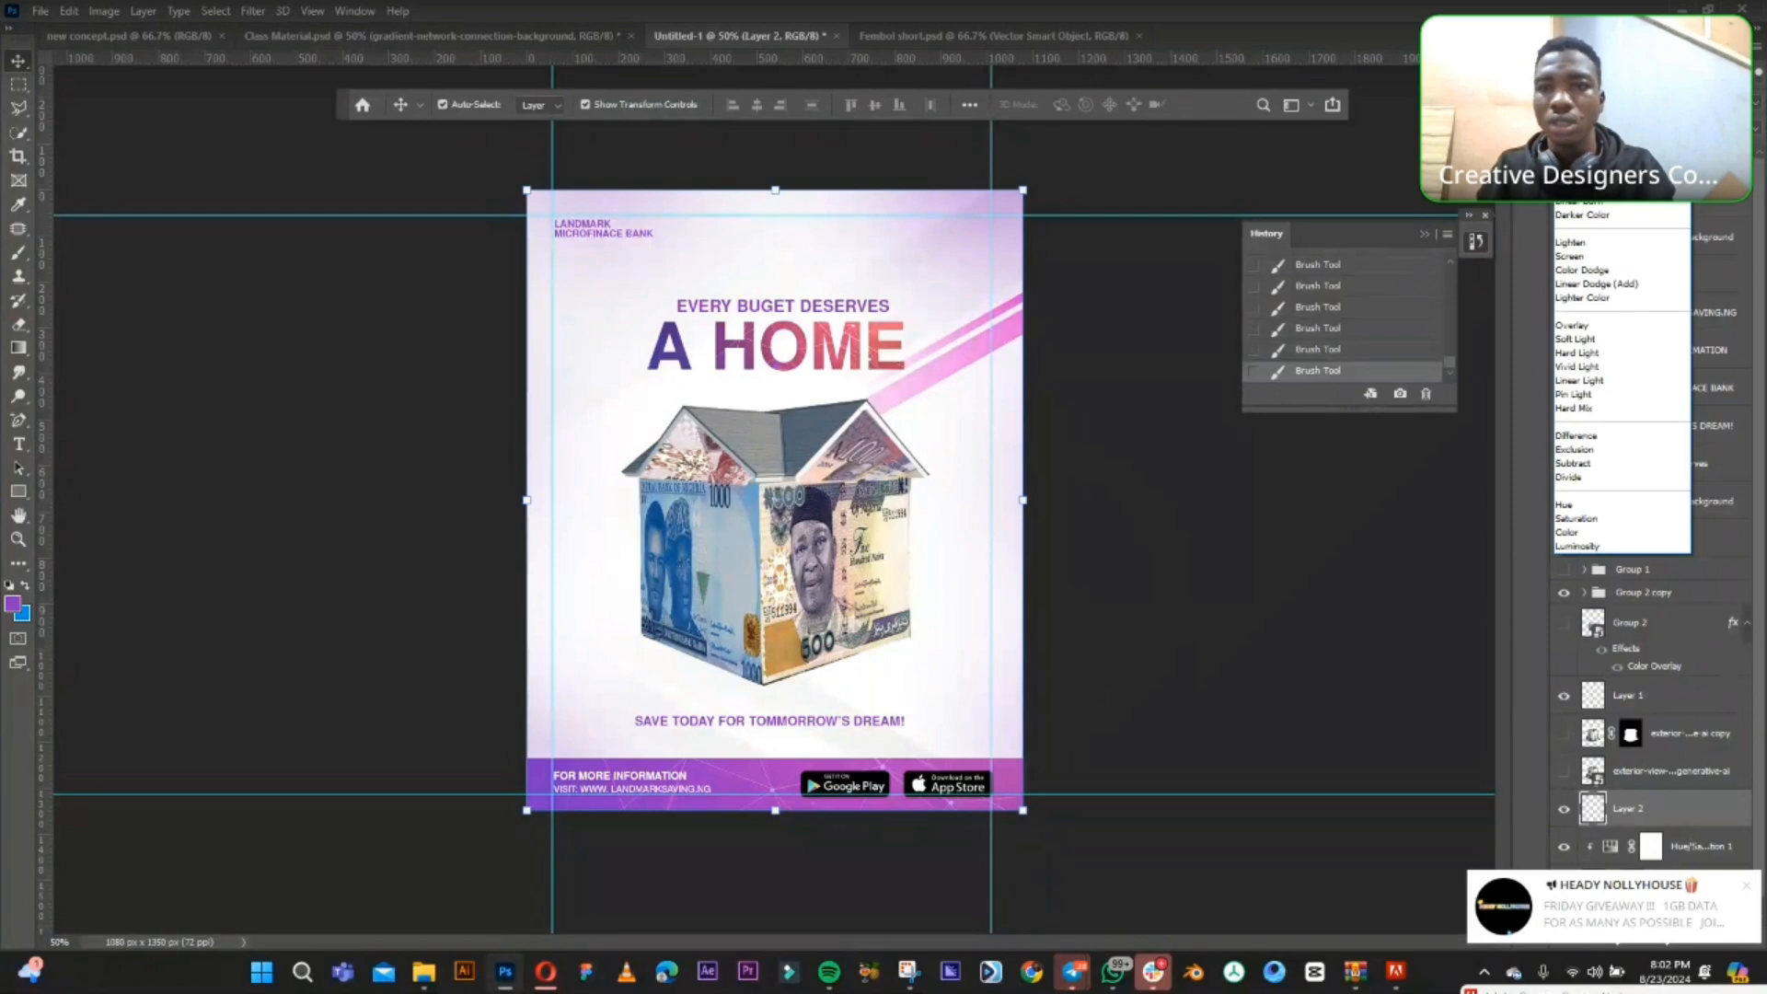
left_click(1578, 174)
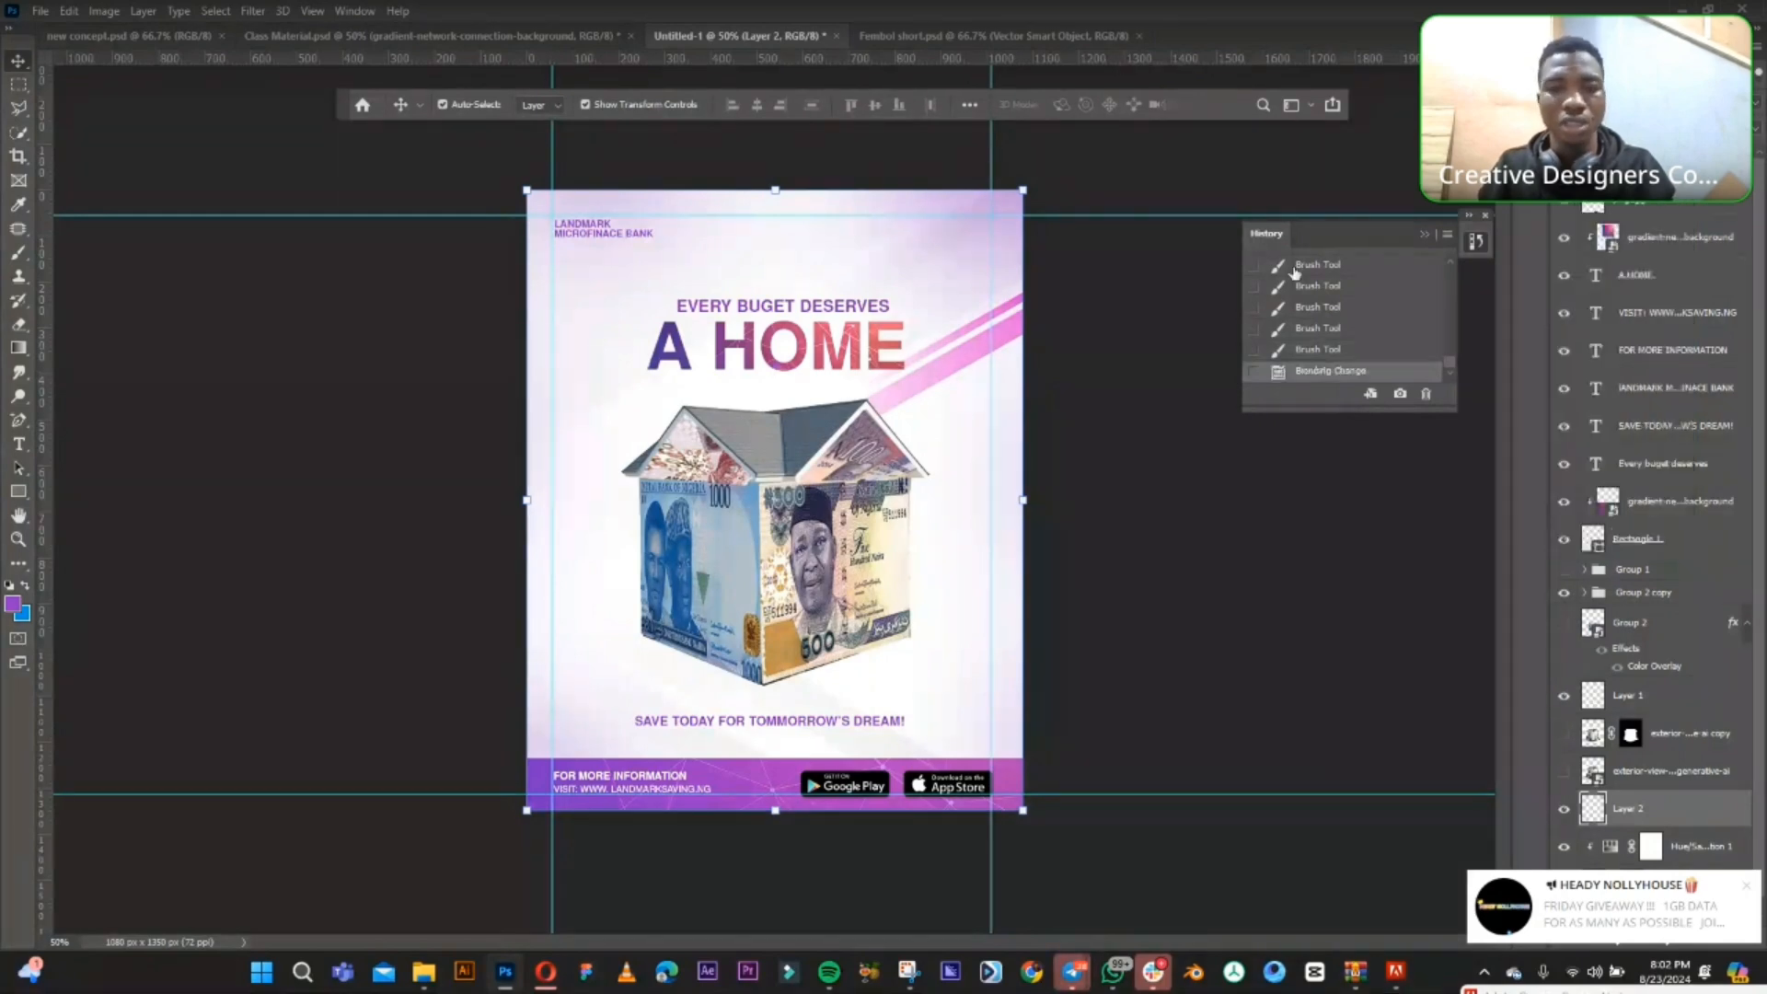
left_click(1227, 182)
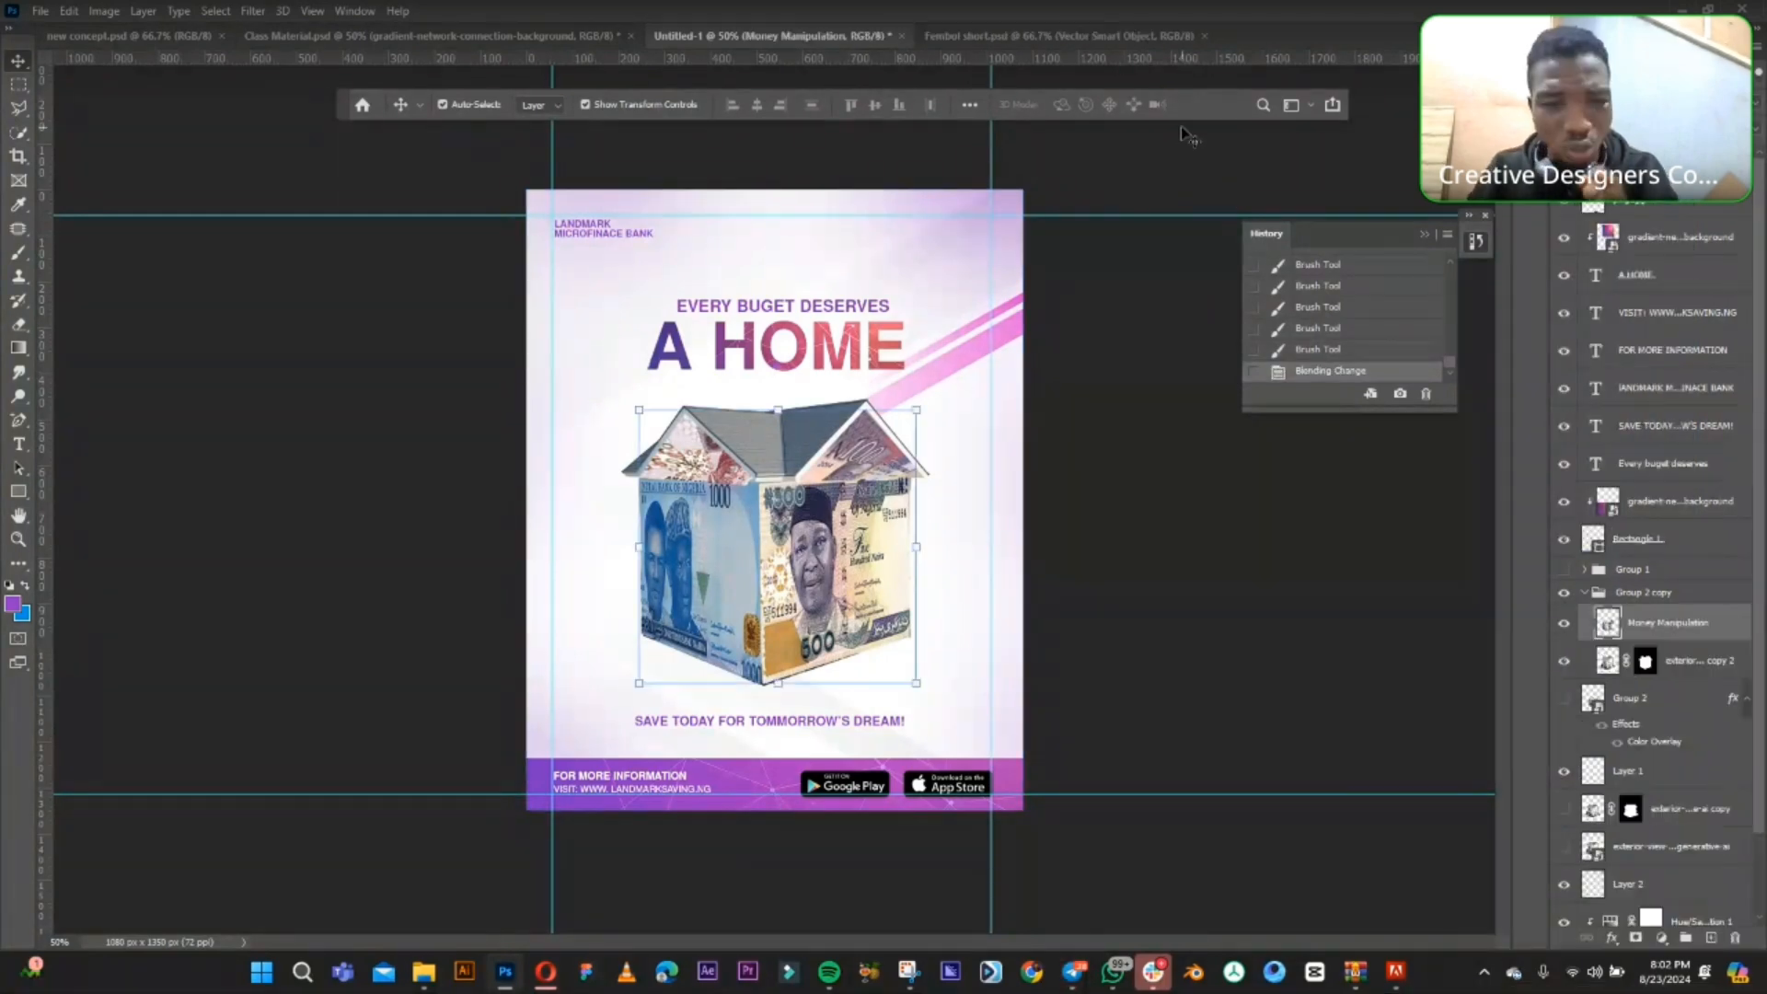
- Add a new empty layer directly above the masked house layer, beneath the Money Manipulation layer in Group 2 copy
left_click(832, 451)
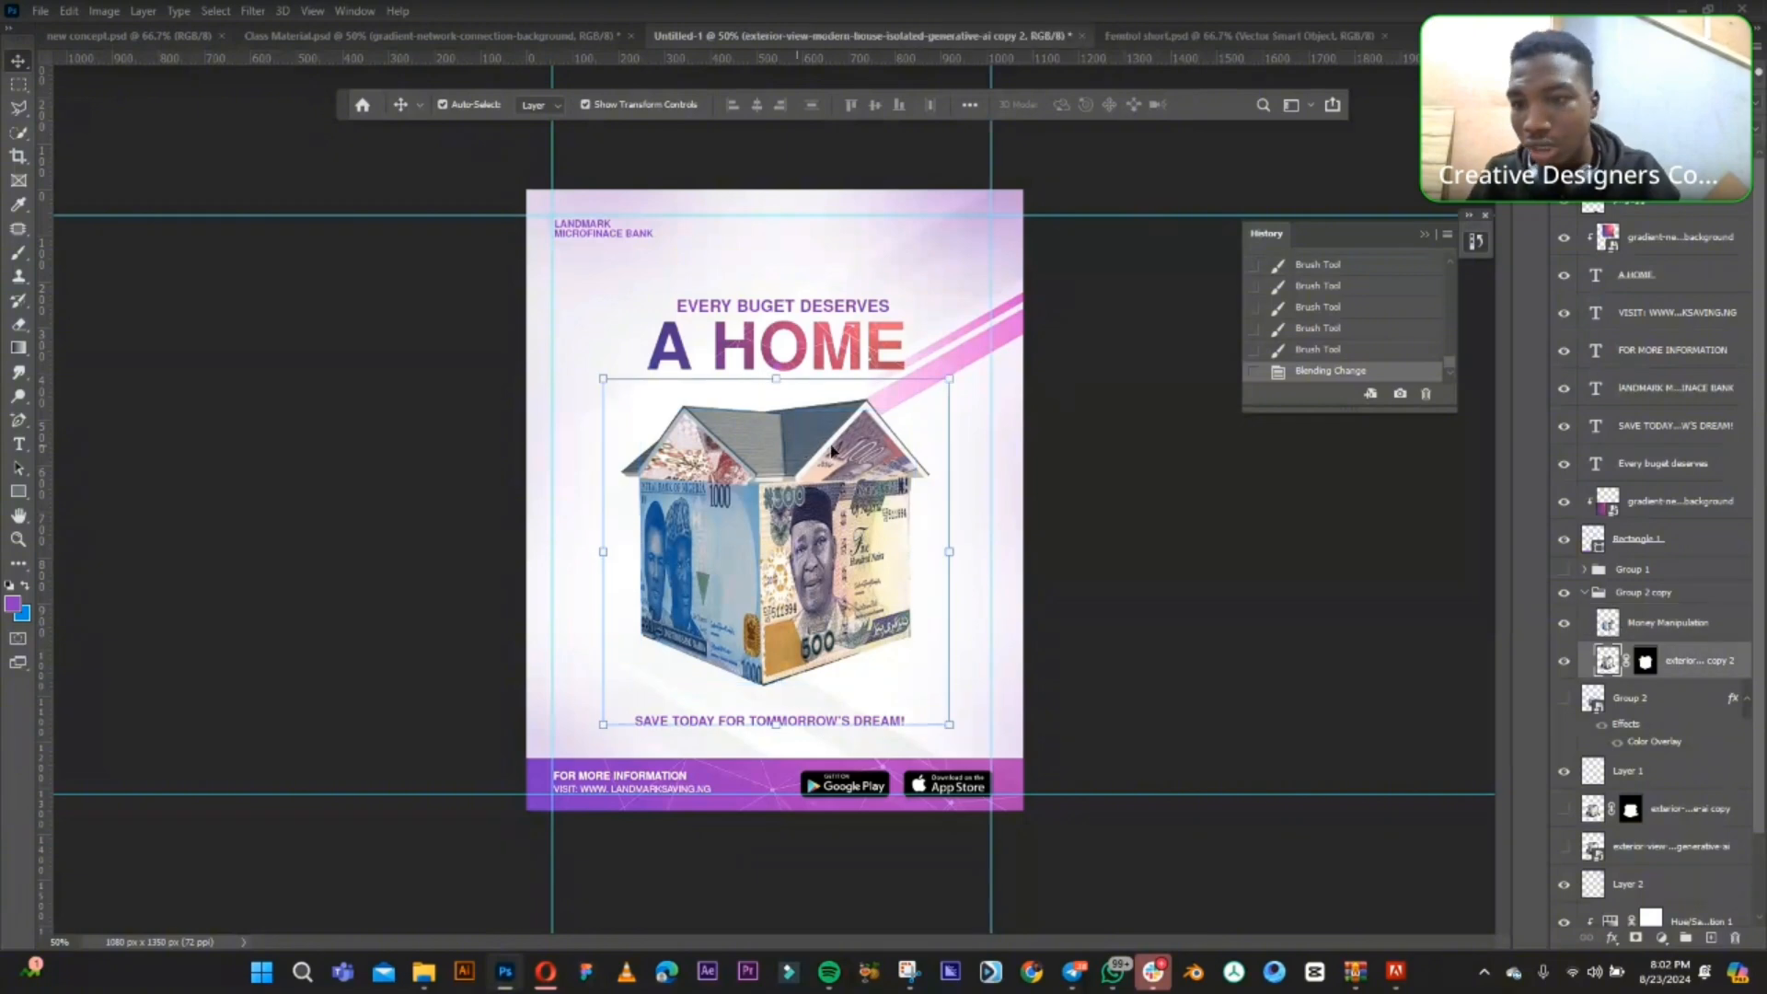
left_click(727, 511)
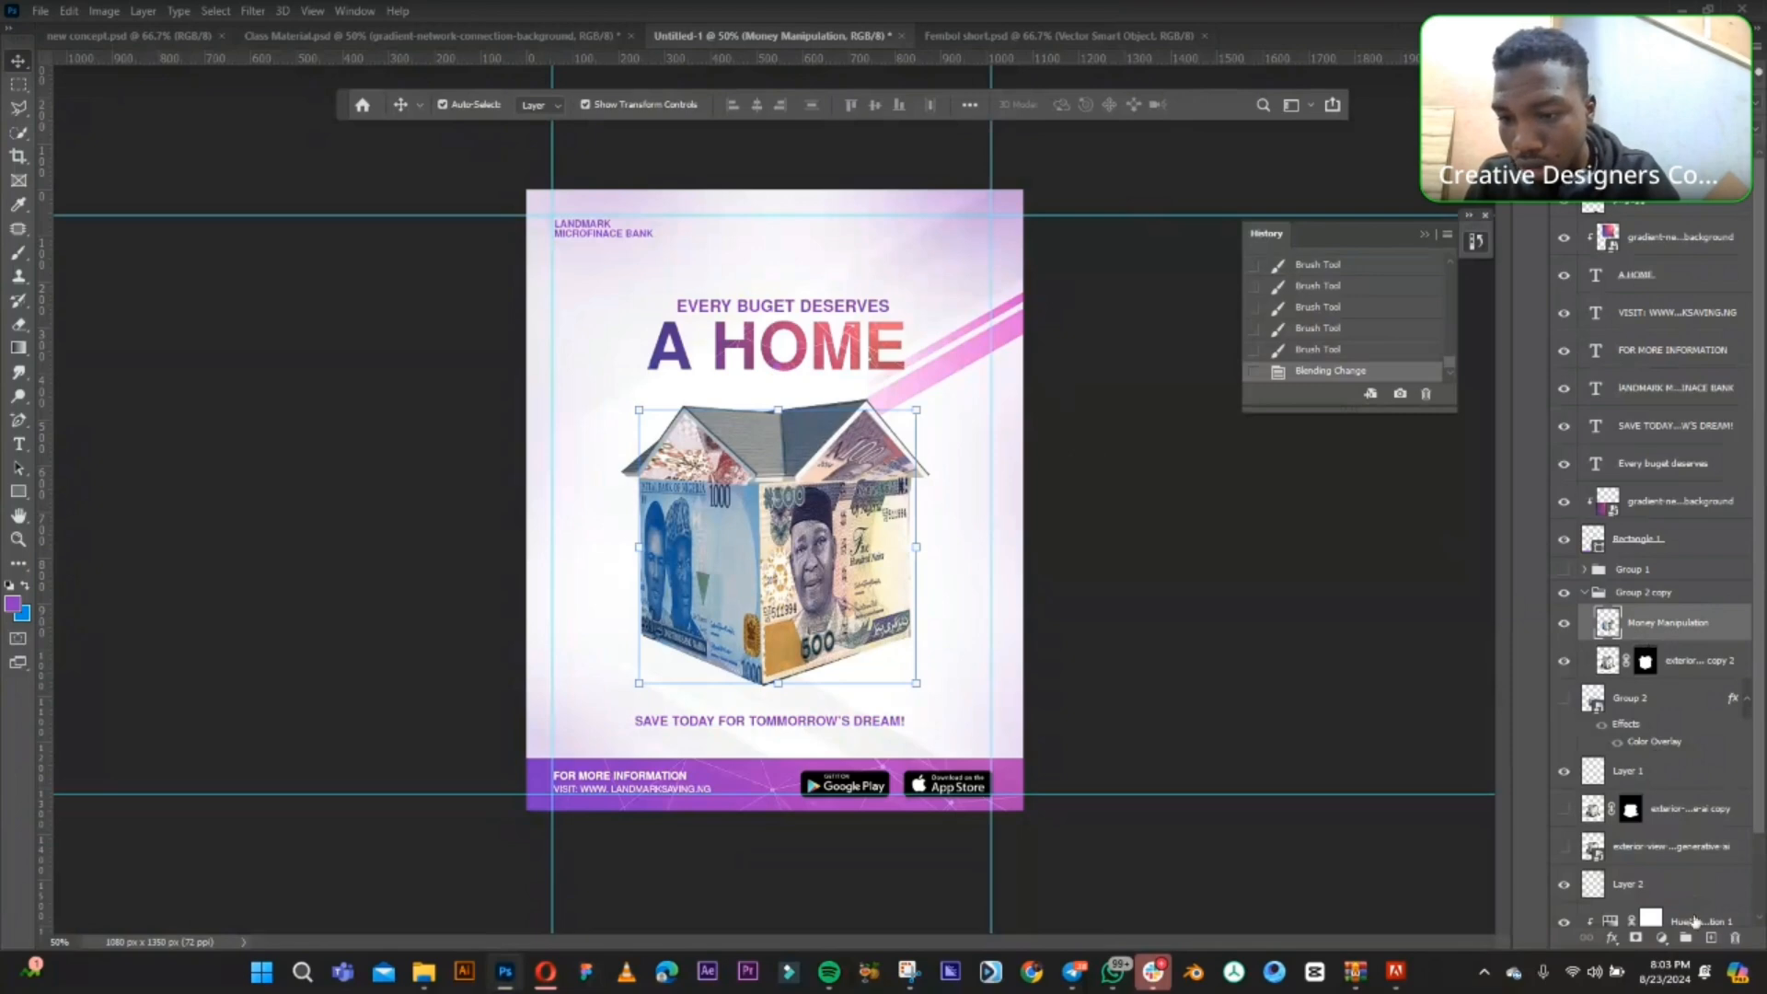
left_click(1701, 661)
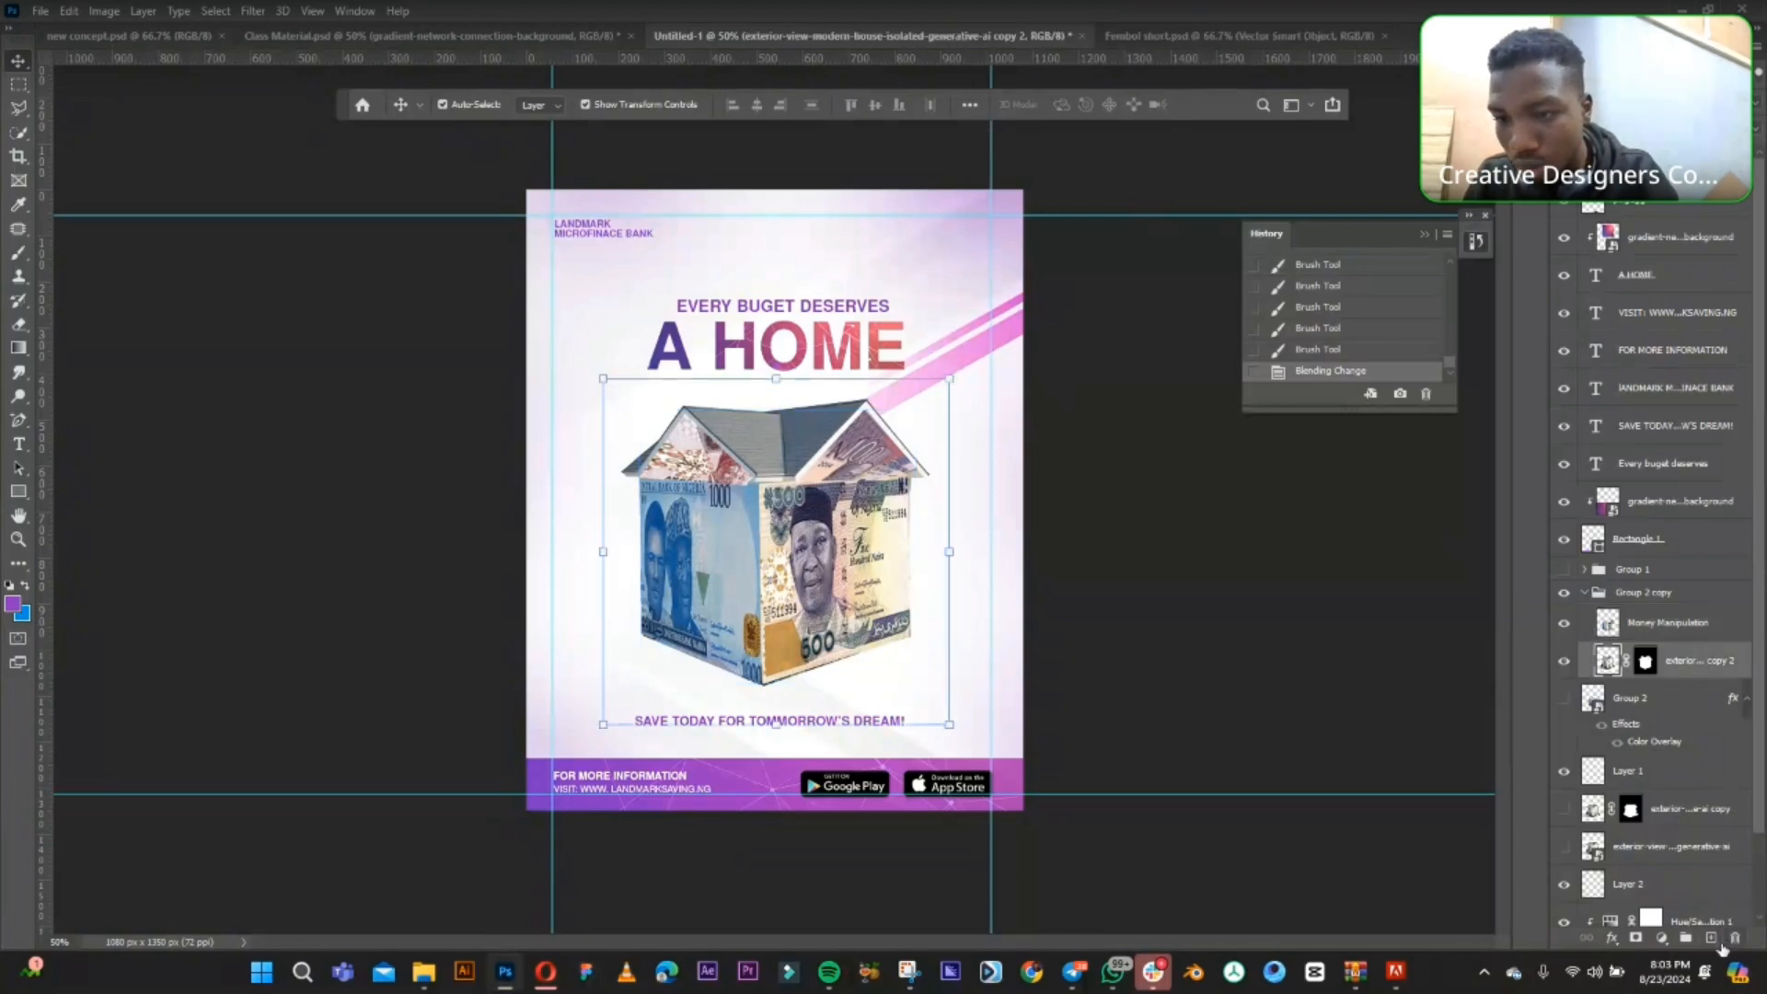
left_click(1711, 938)
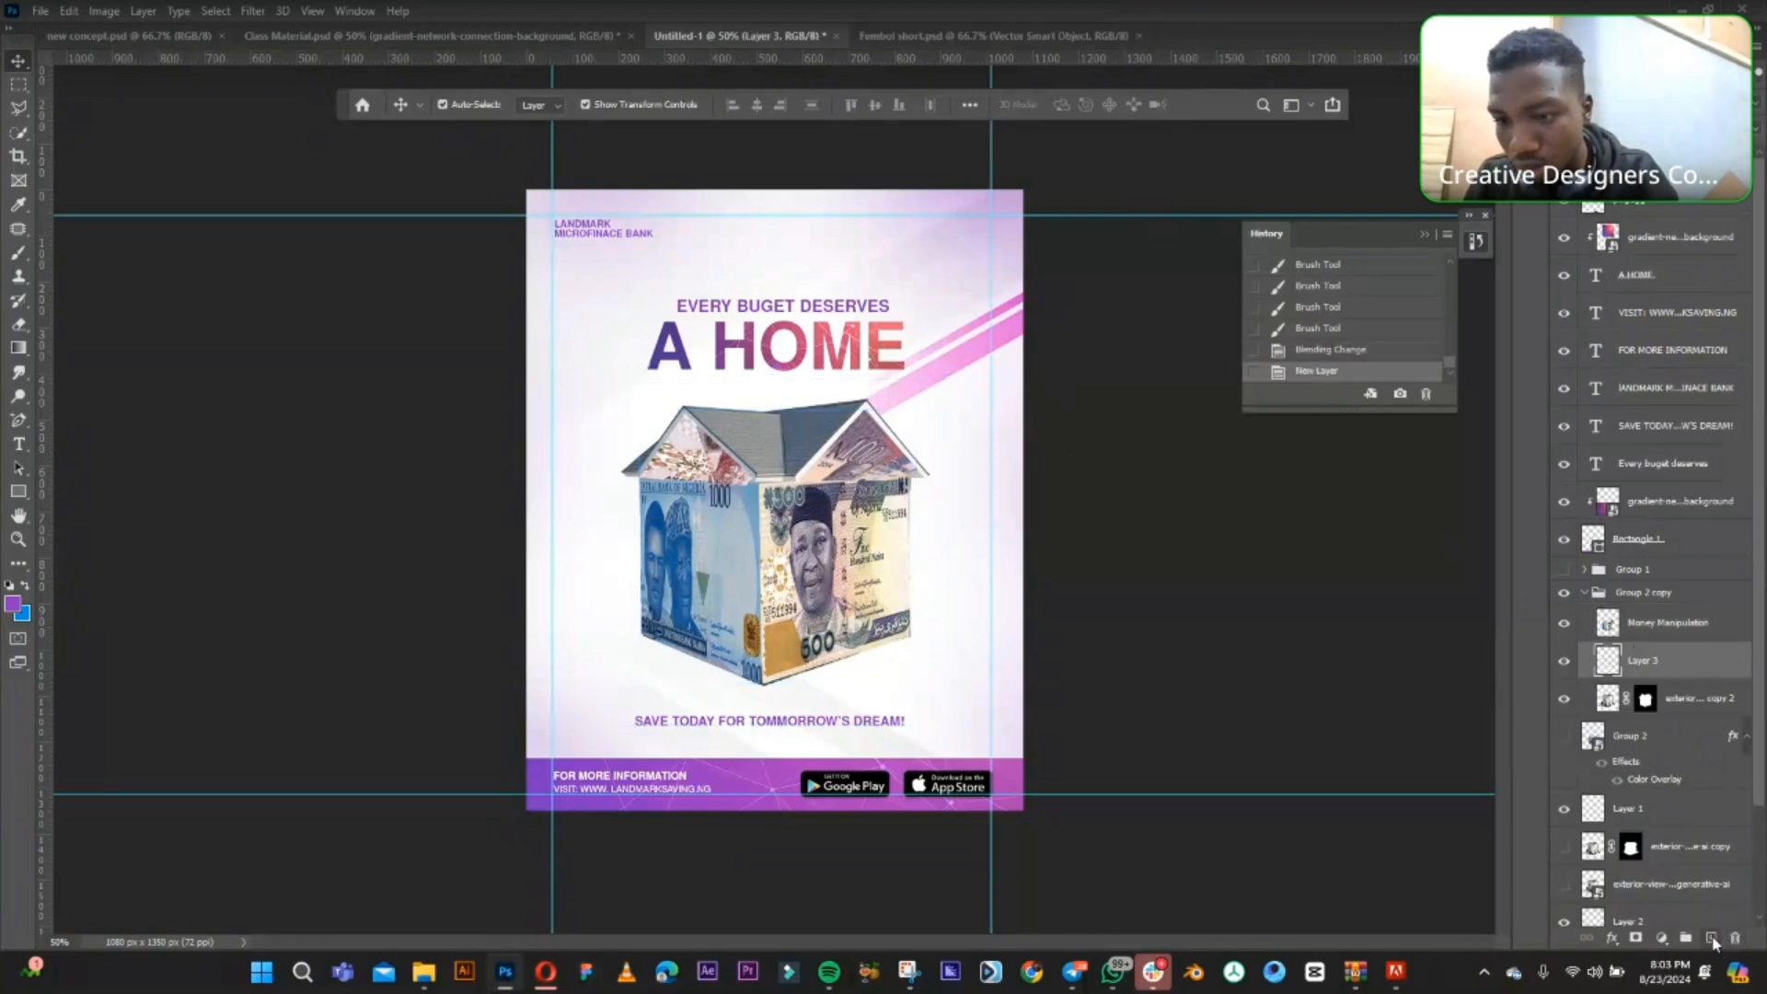
- Reduce the soft purple brush to 125 px and paint a shadow around the base of the house on the new layer
left_click(18, 252)
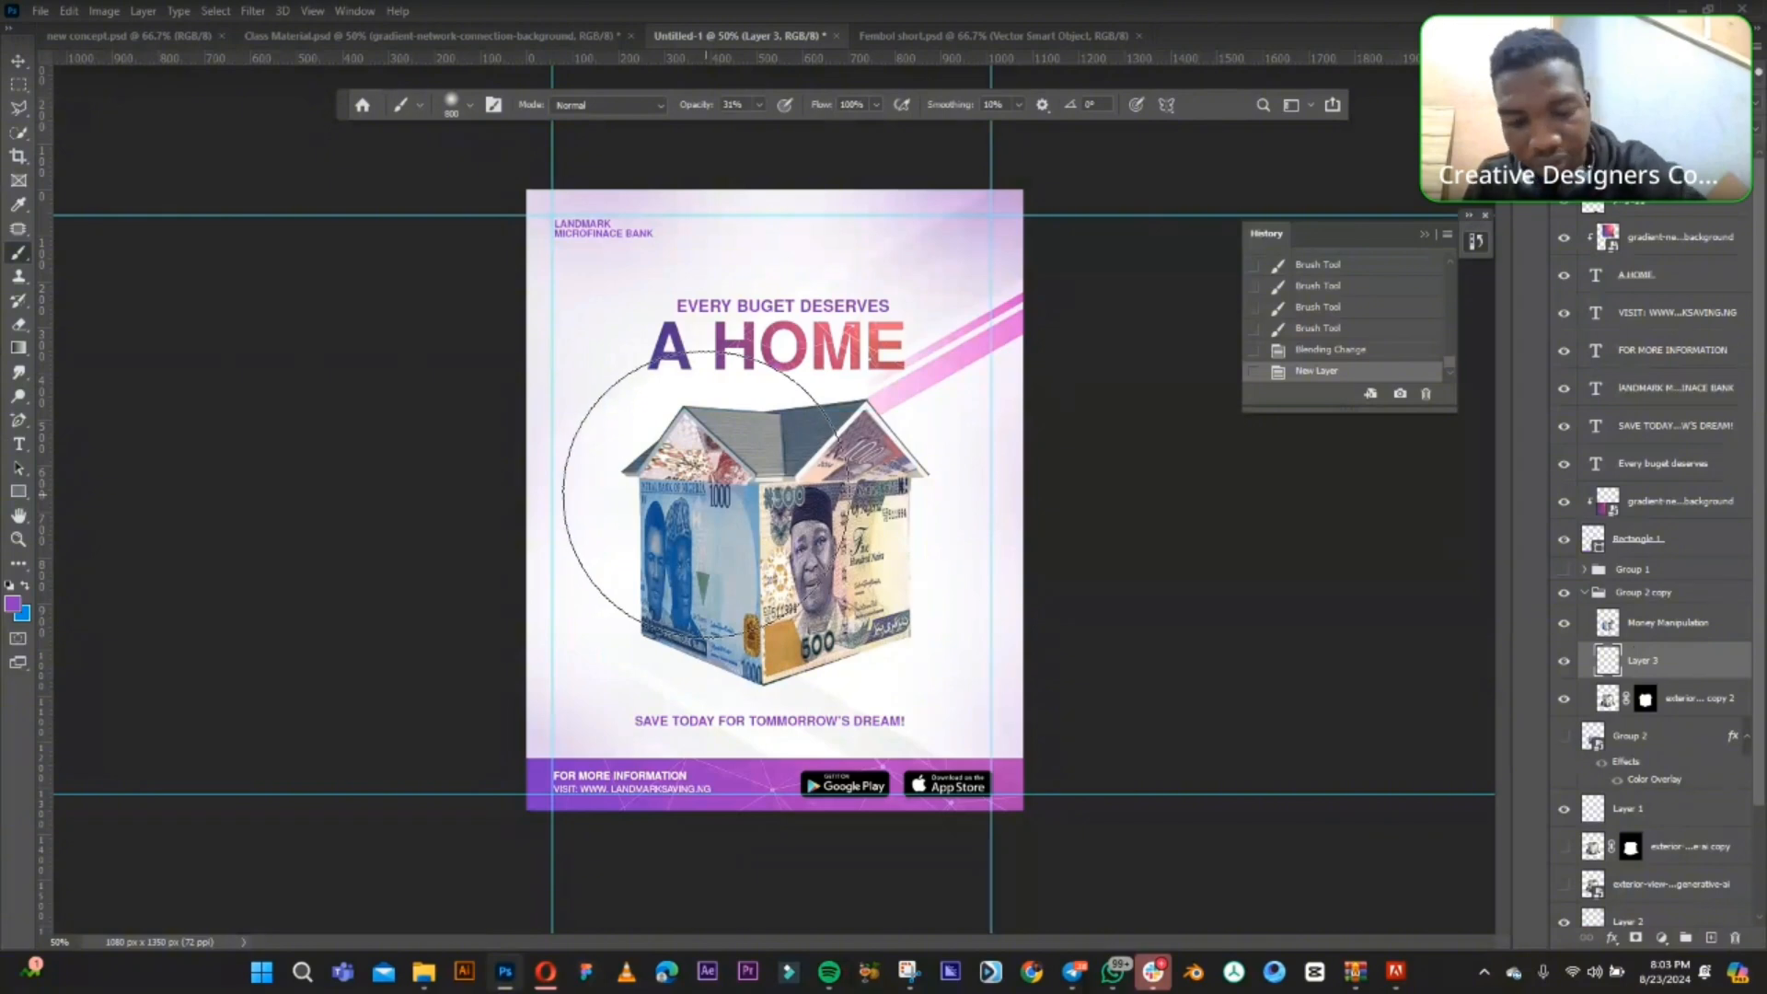
key("bracketleft")
key("bracketleft")
key("bracketleft")
key("bracketleft")
key("bracketleft")
key("bracketleft")
key("bracketleft")
key("bracketleft")
key("bracketleft")
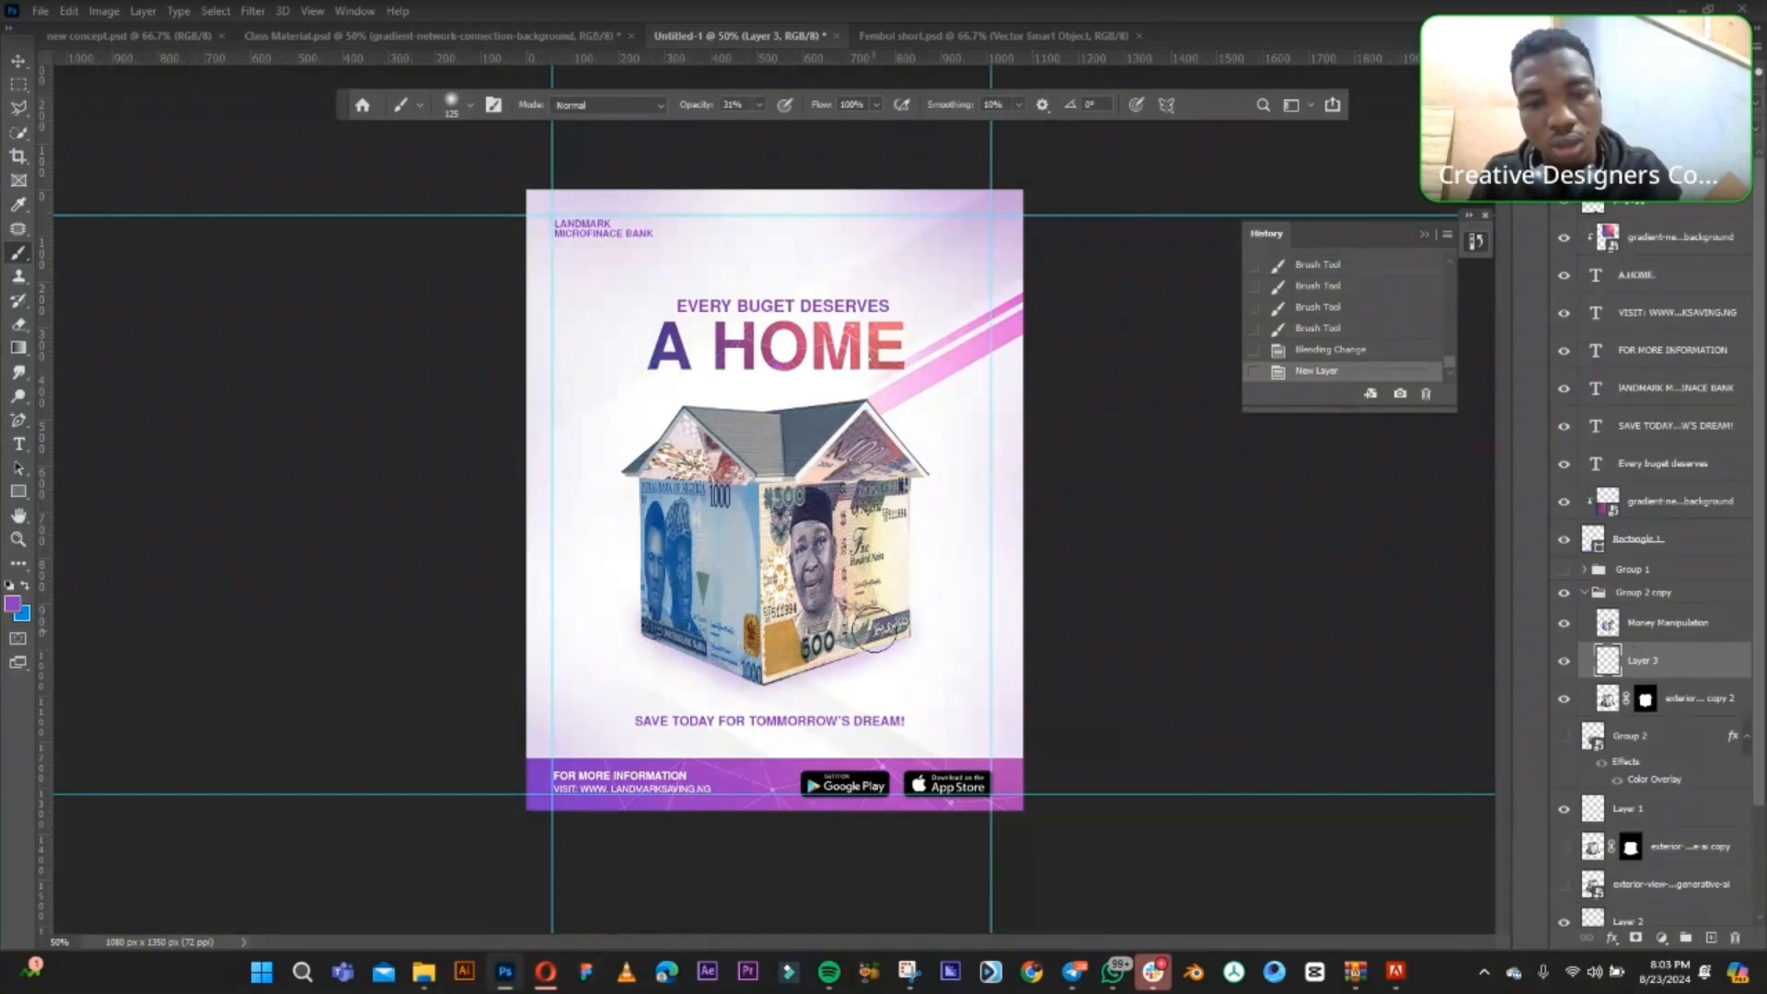
left_click_drag(886, 623, 889, 621)
left_click(17, 61)
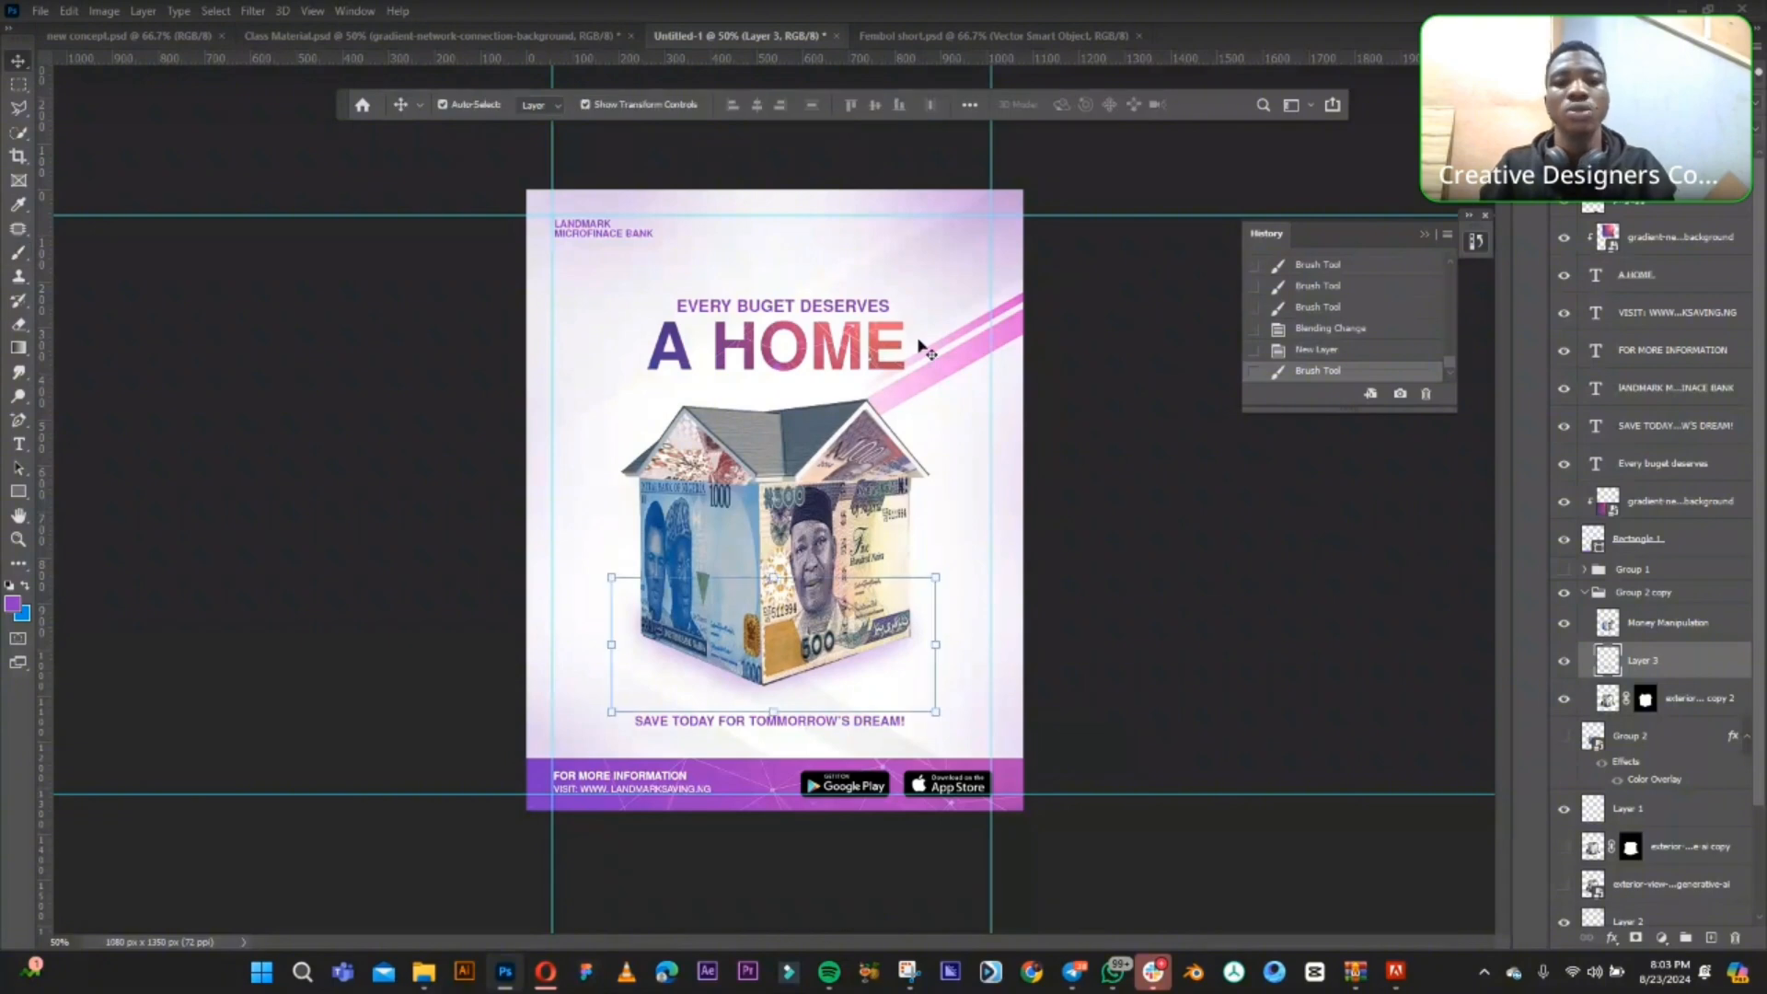
left_click(1140, 500)
left_click(856, 484)
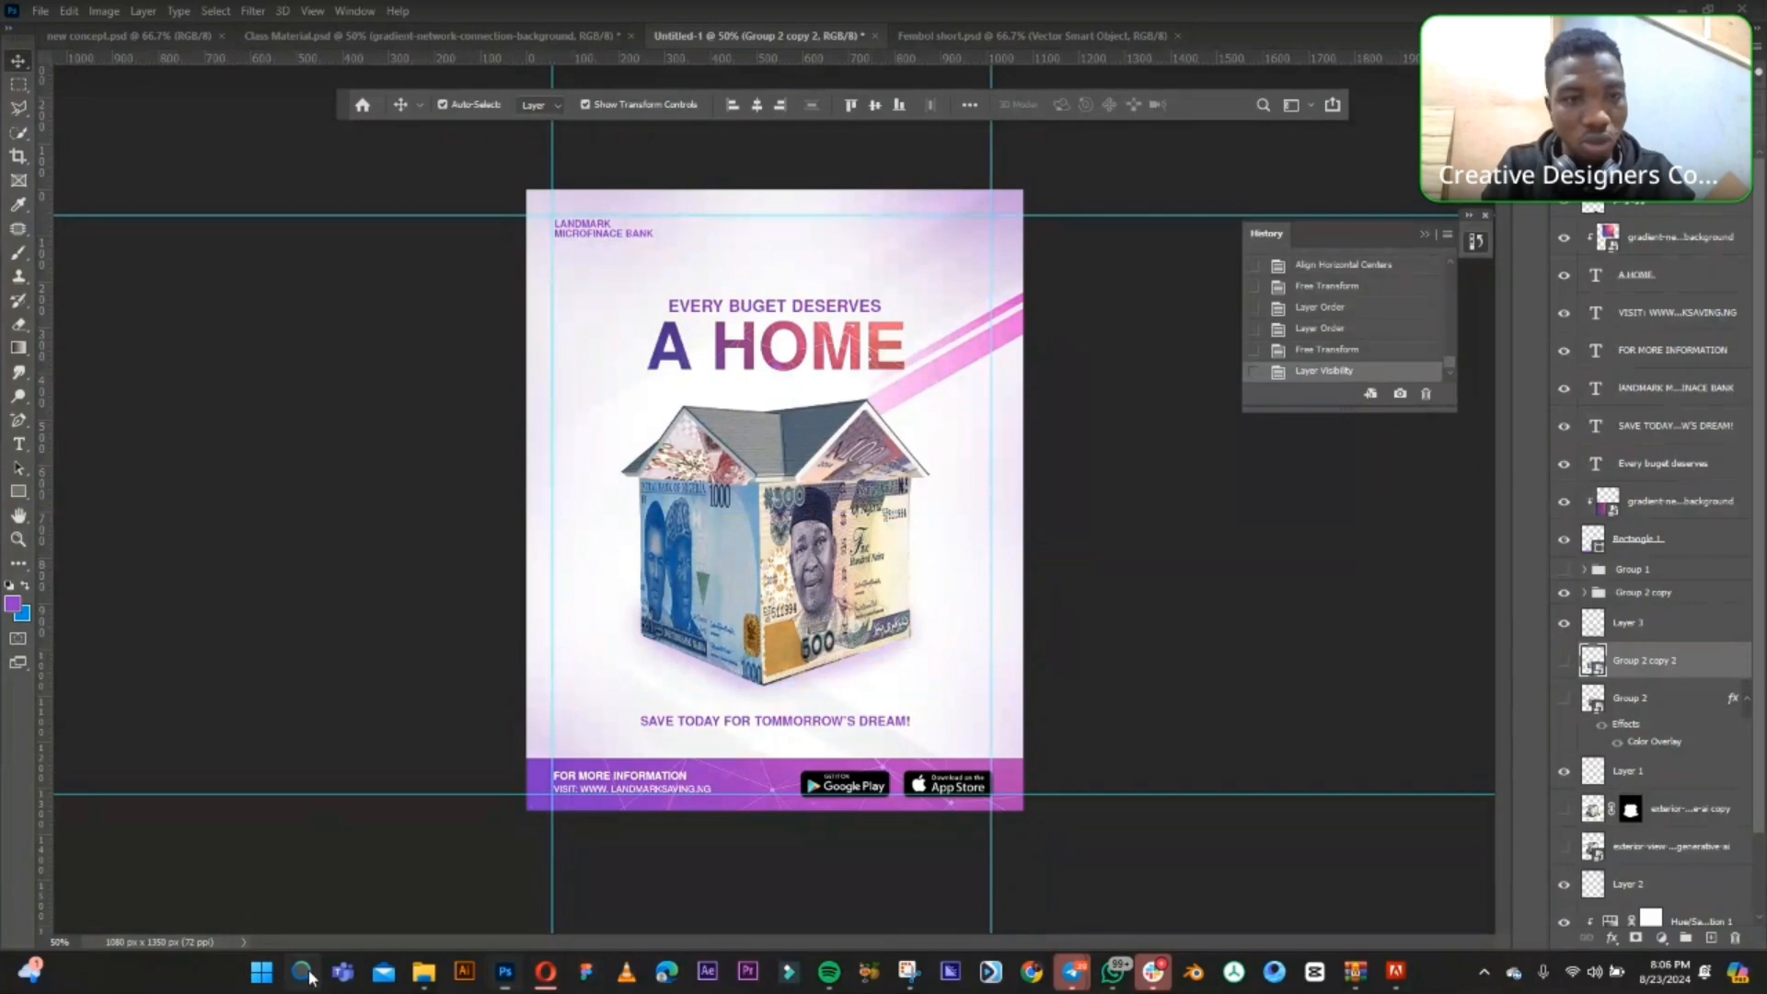
- Search the computer for "Class" and open the file Another friday Class.psd
left_click(305, 973)
type("v")
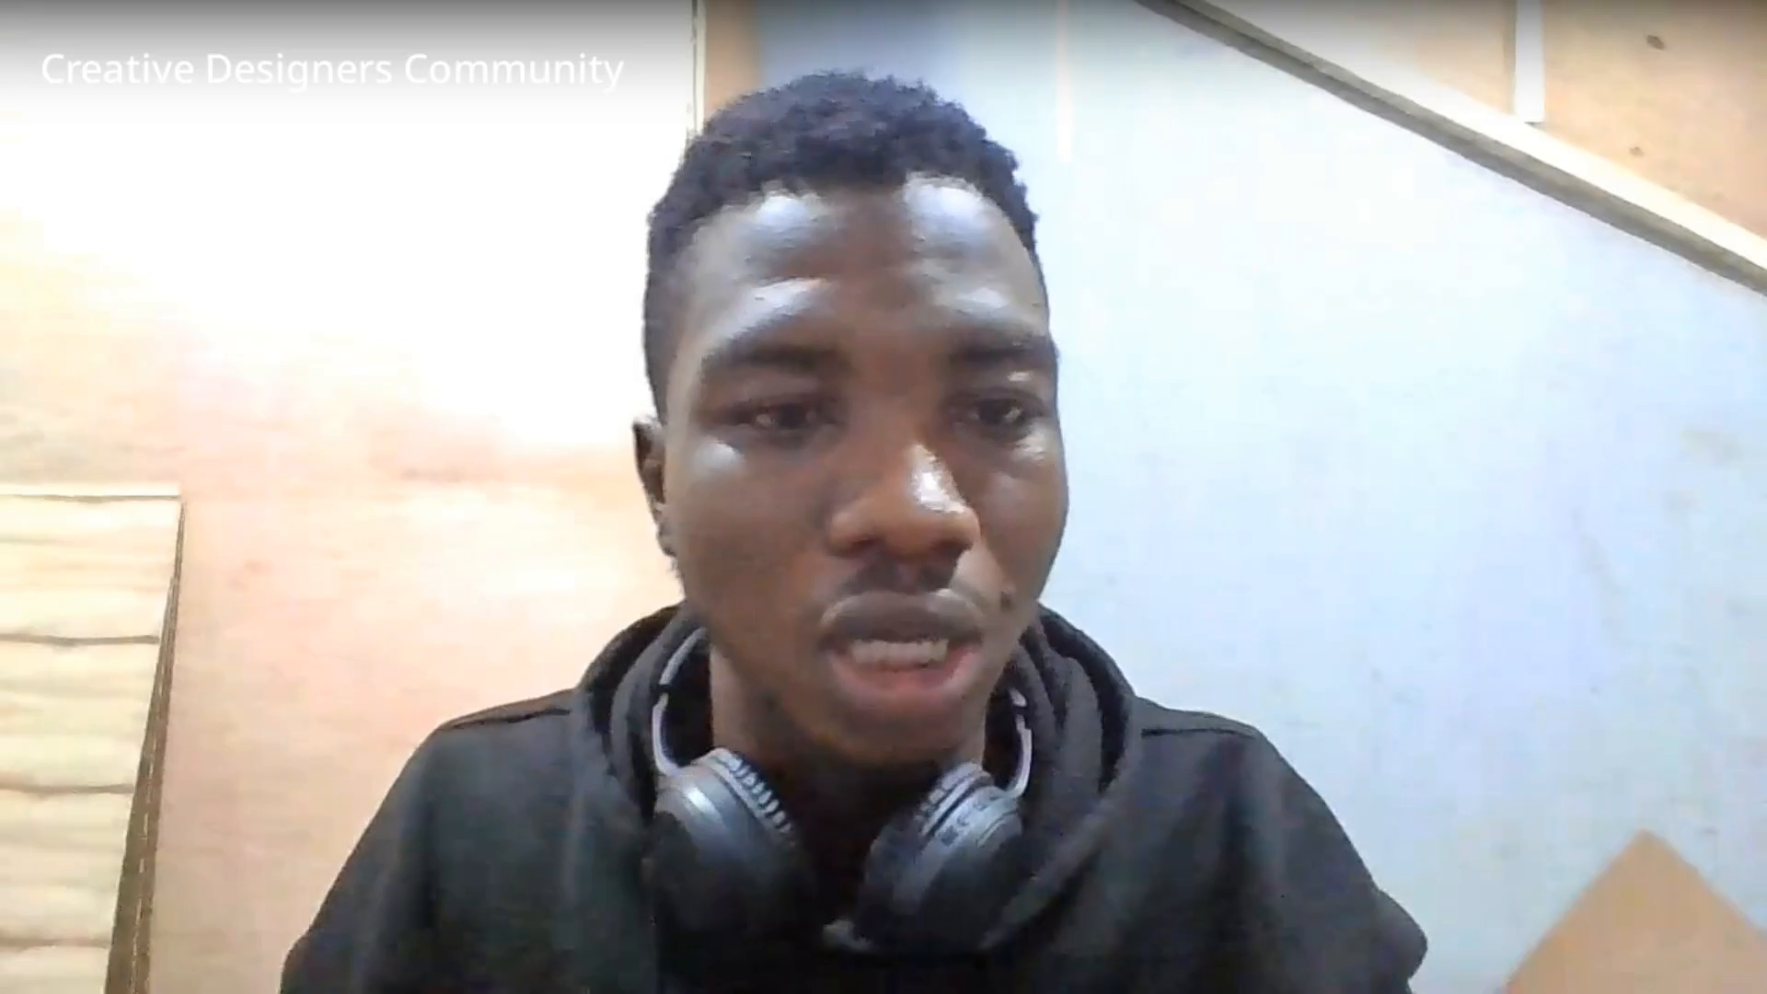
type("Class")
type(" Material.psd")
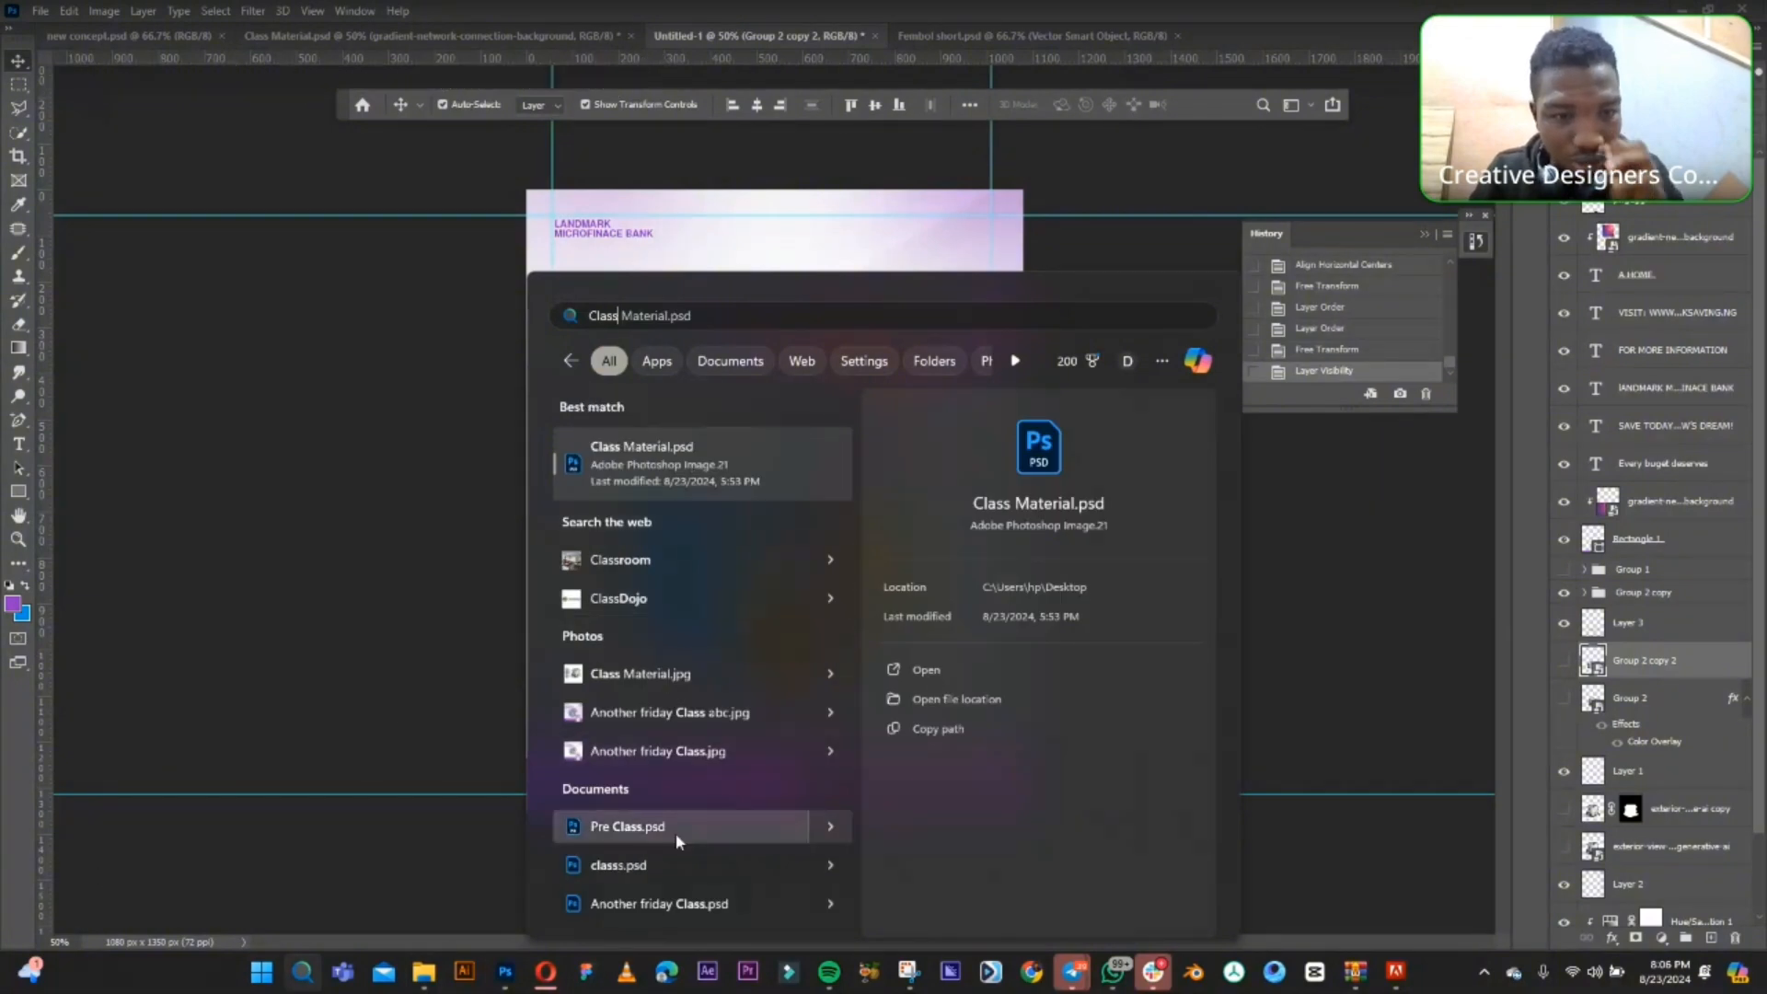
left_click(674, 906)
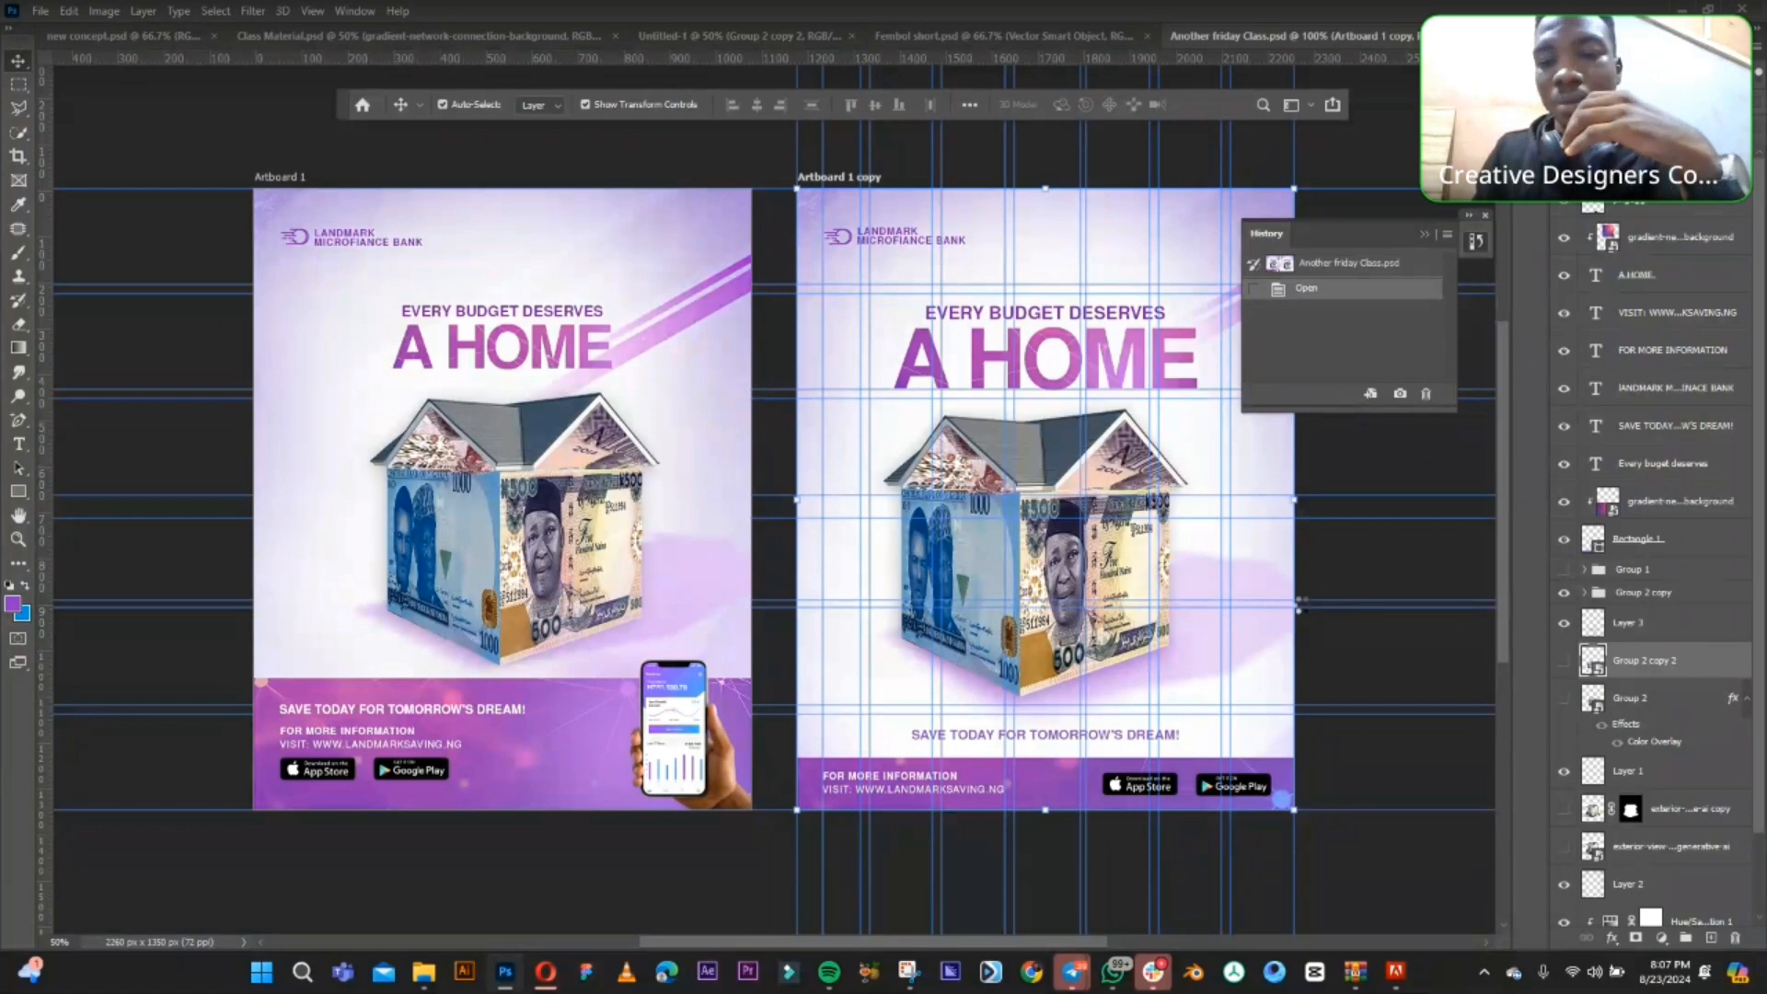
- Copy the house's purple cast-shadow layer from Artboard 1 copy into the Untitled-1 poster and place it beside the house's right wall
key("Right")
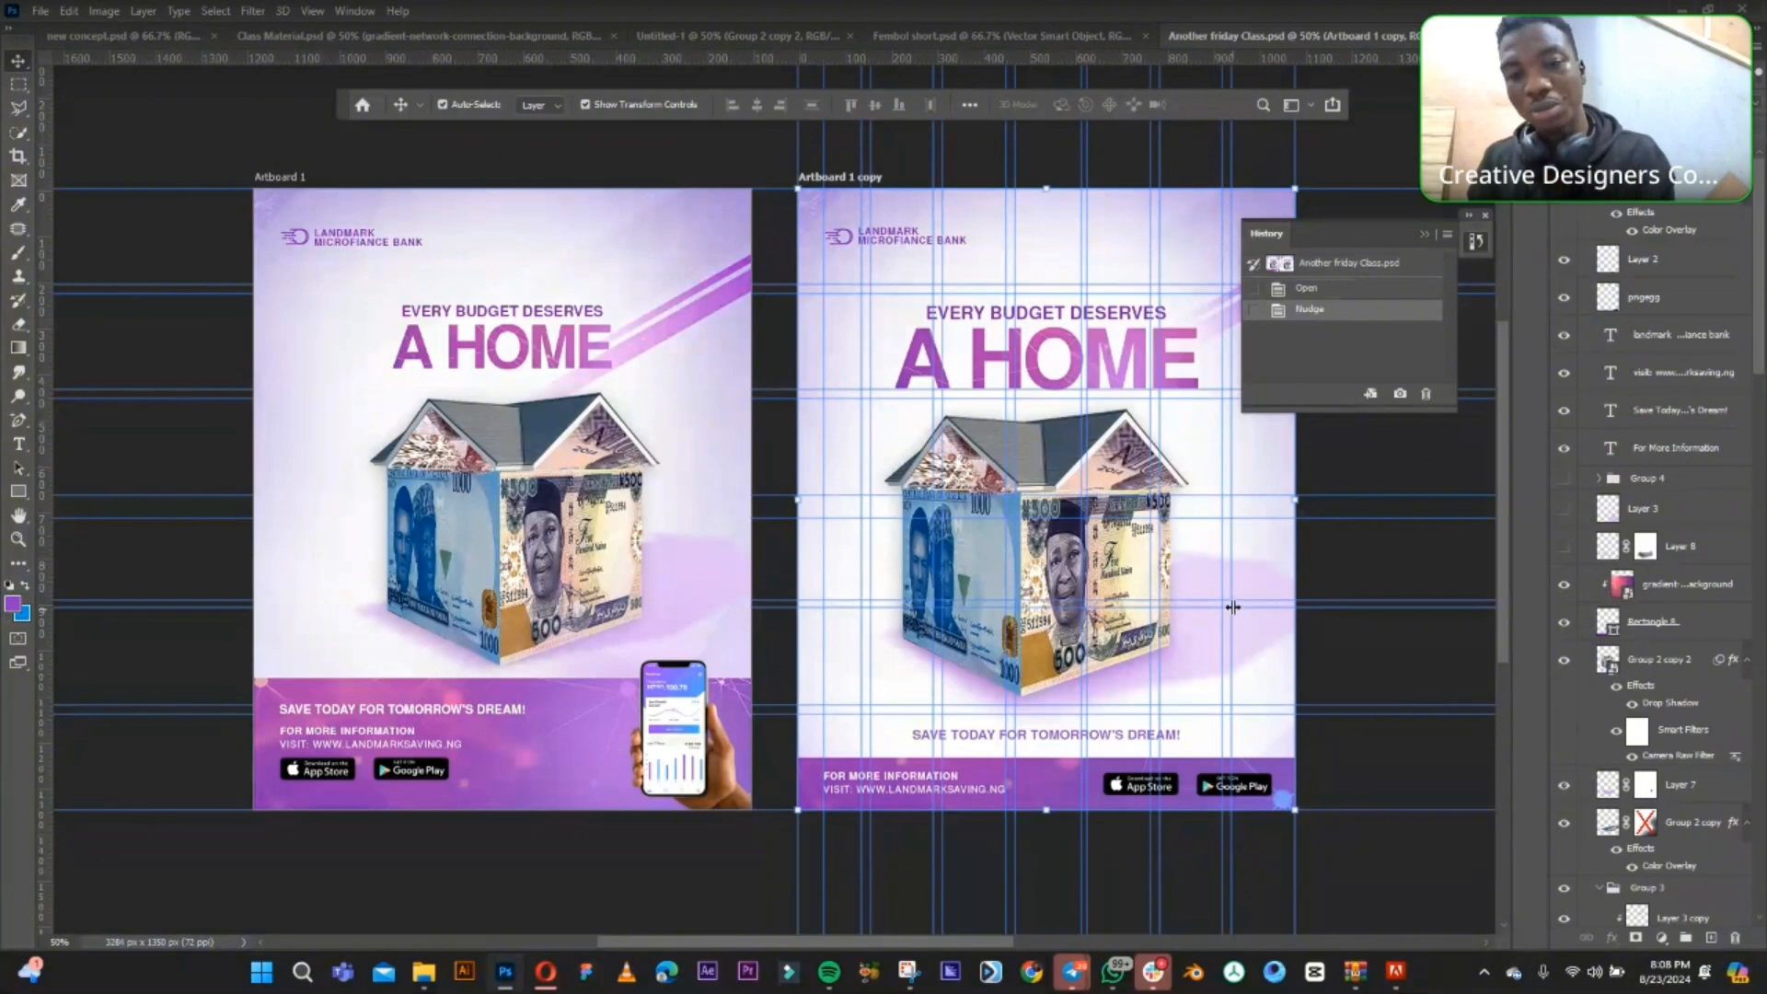
left_click(1270, 587)
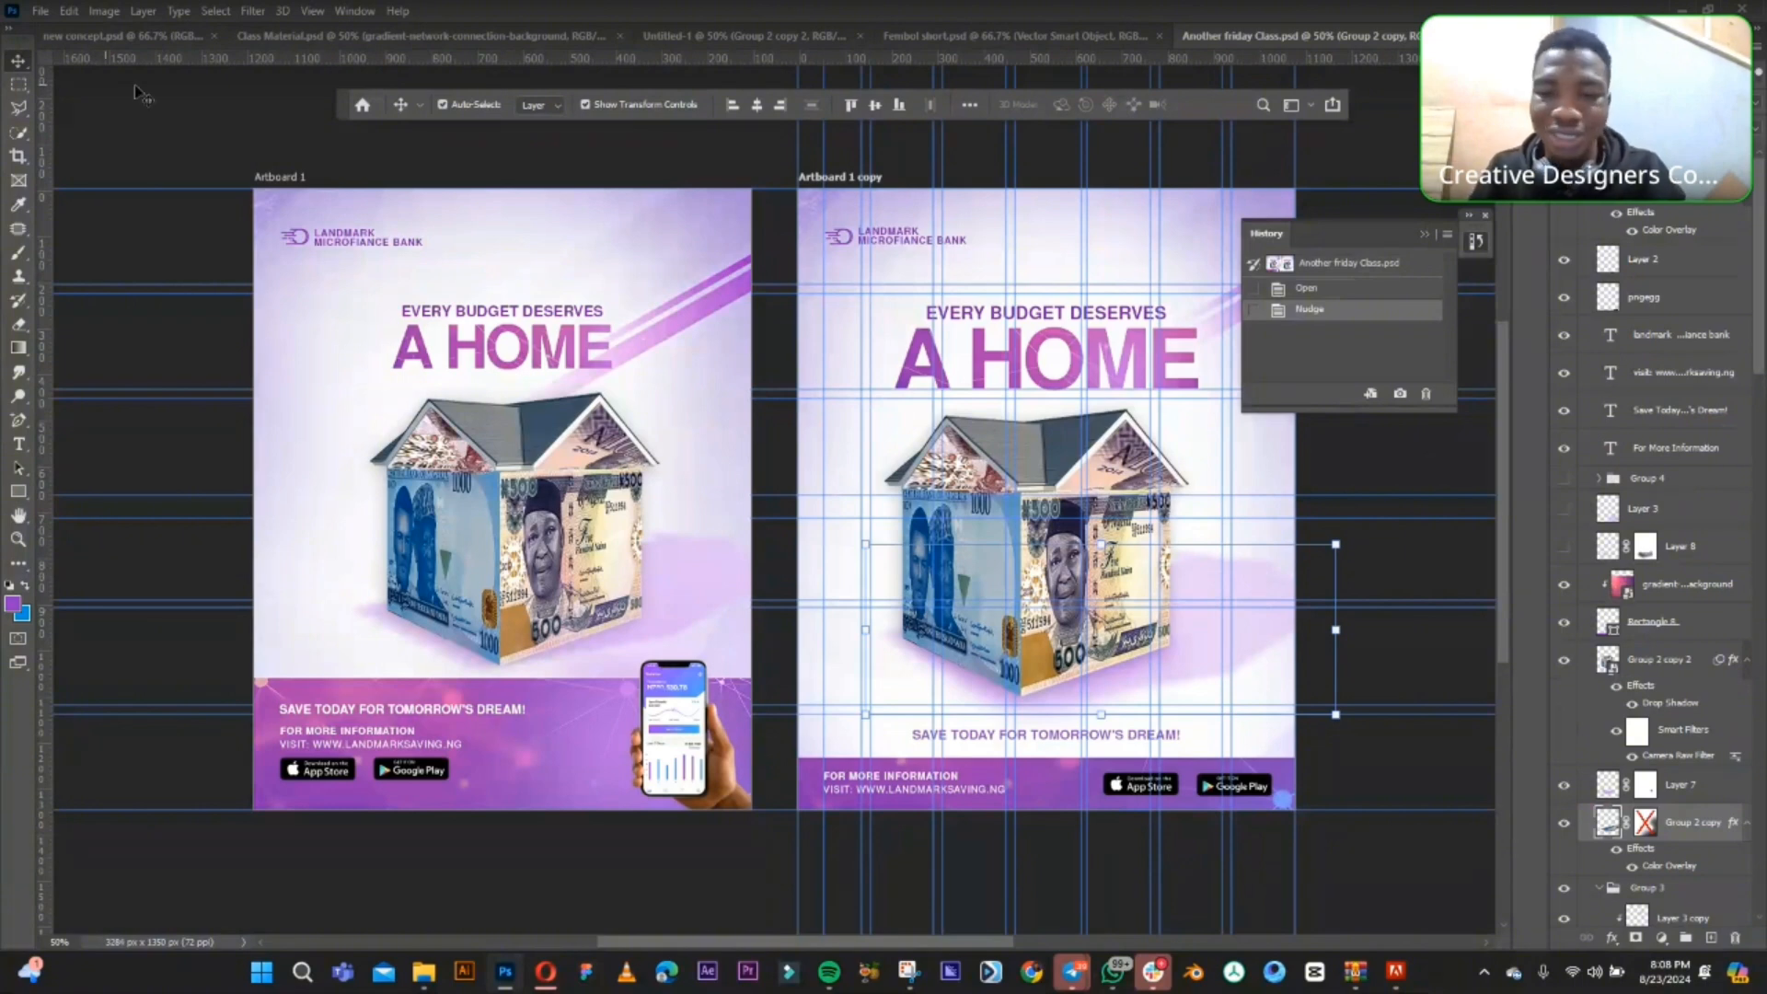
left_click(442, 104)
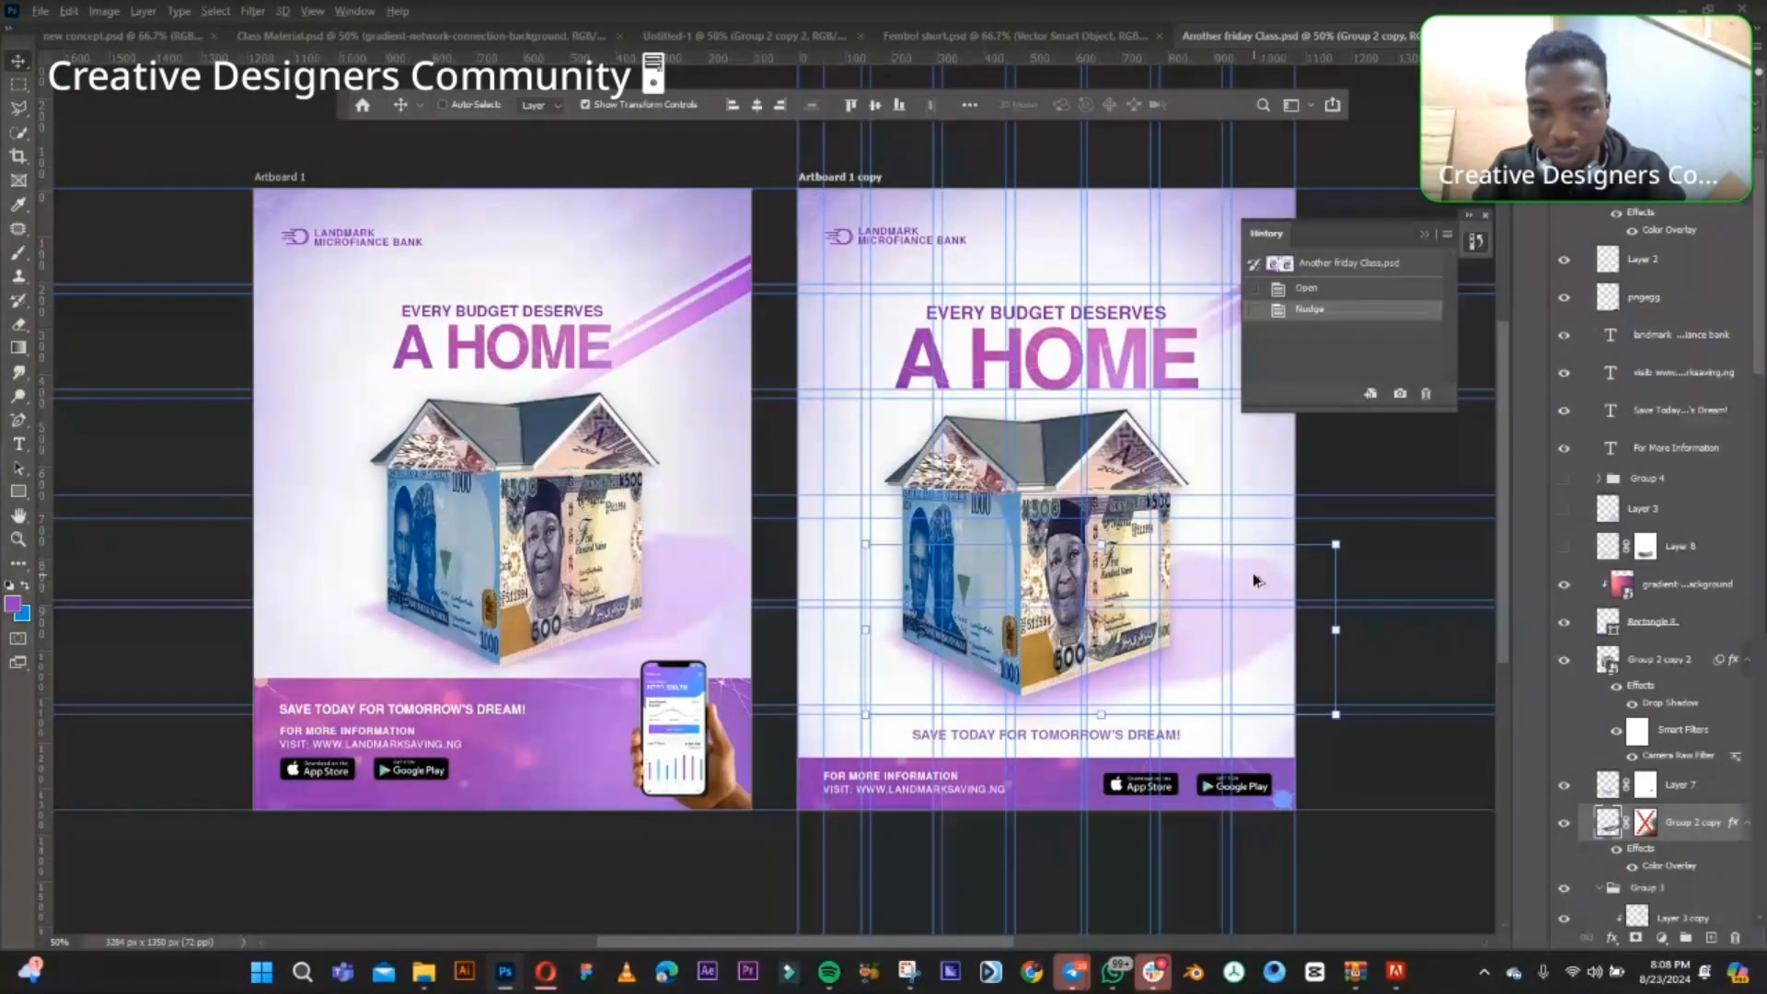
left_click_drag(1254, 579, 920, 46)
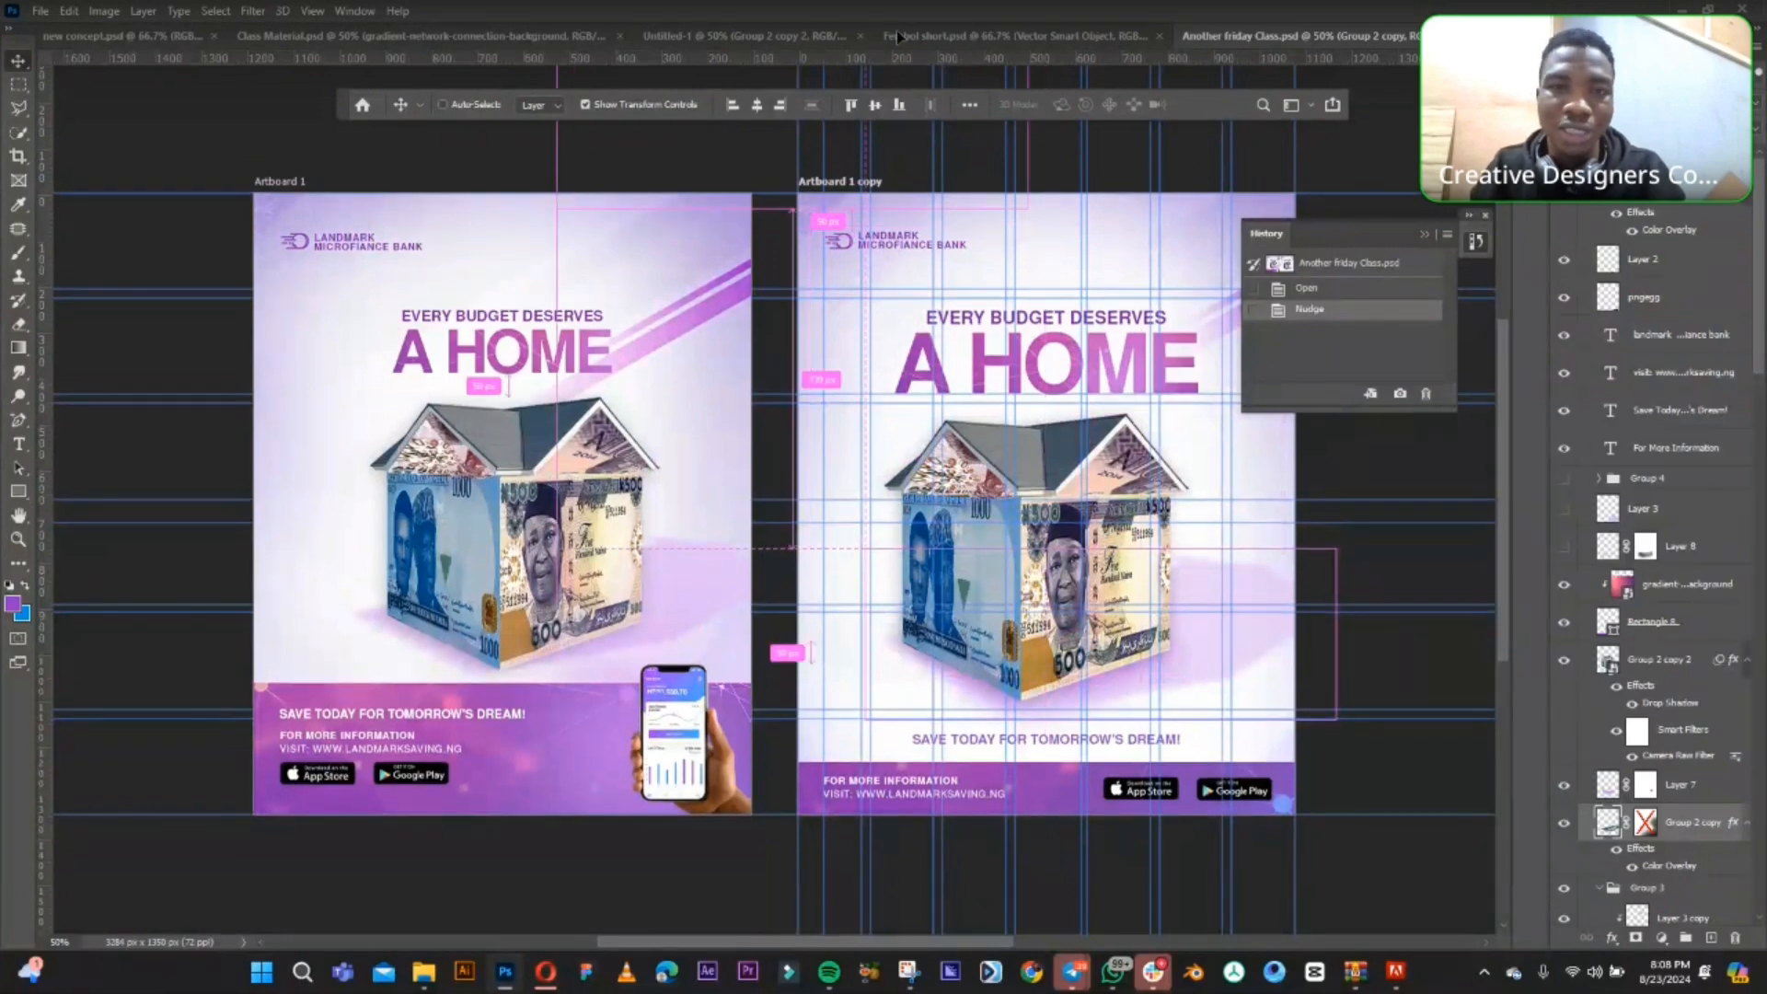
left_click_drag(898, 37, 958, 184)
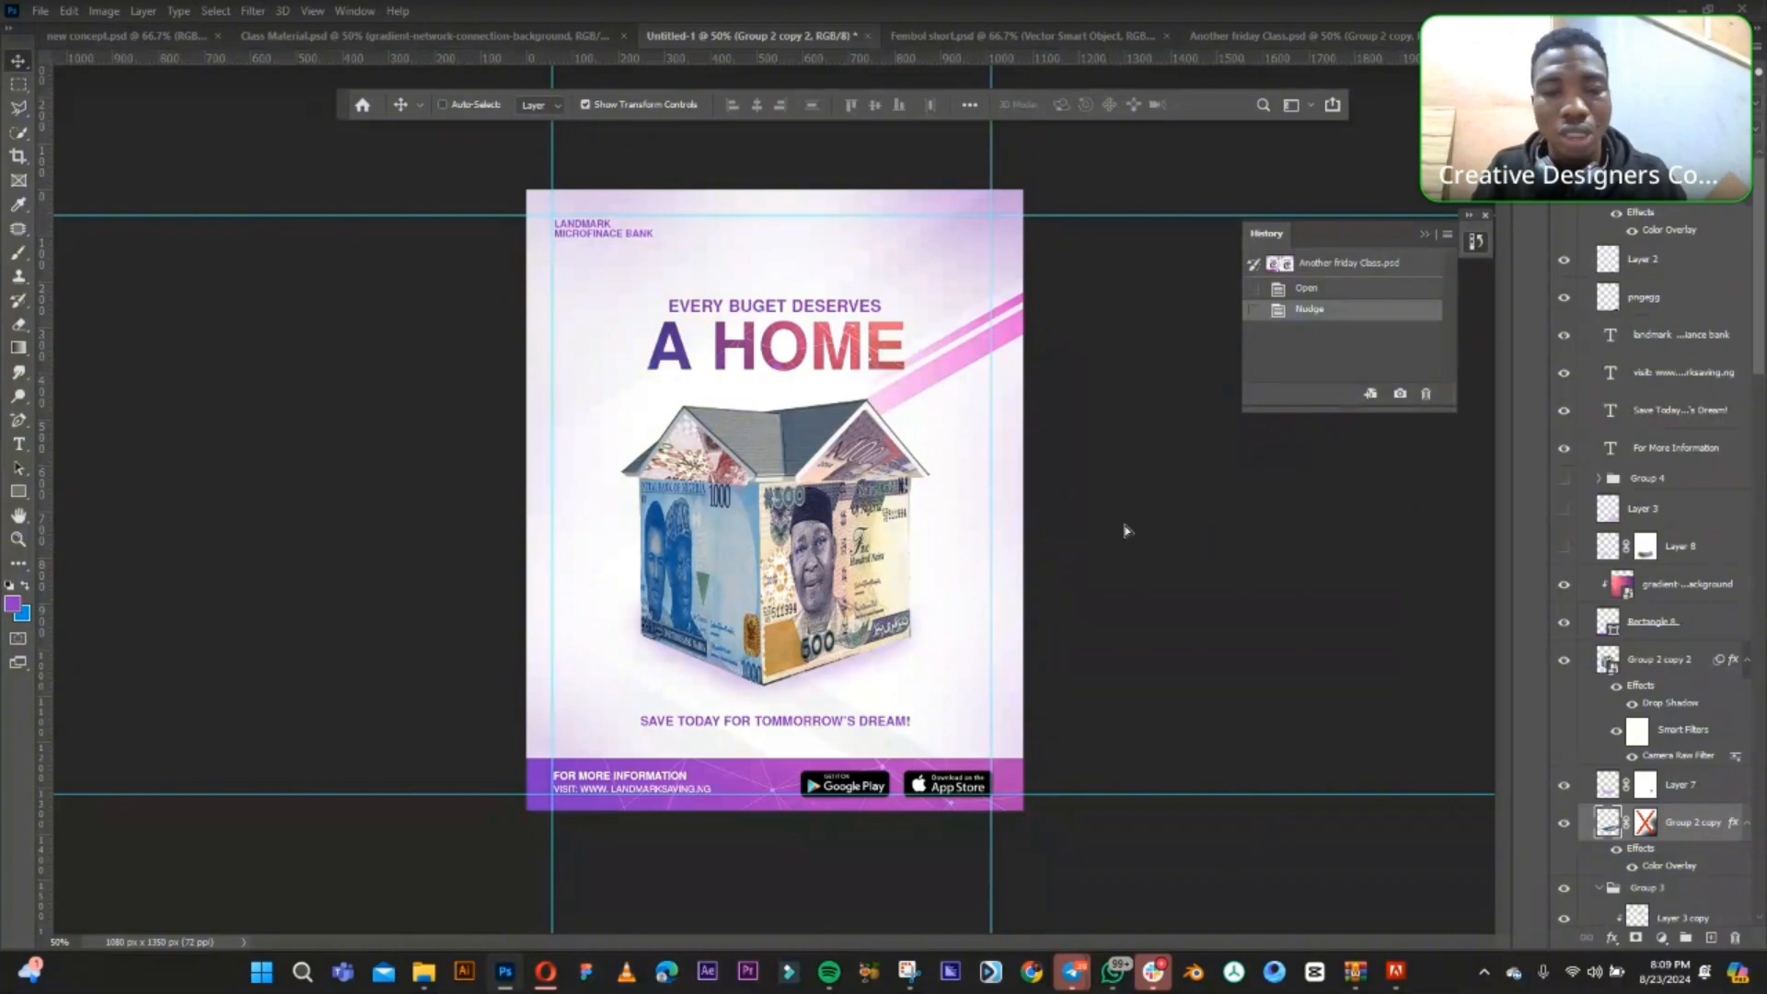
left_click_drag(750, 37, 740, 391)
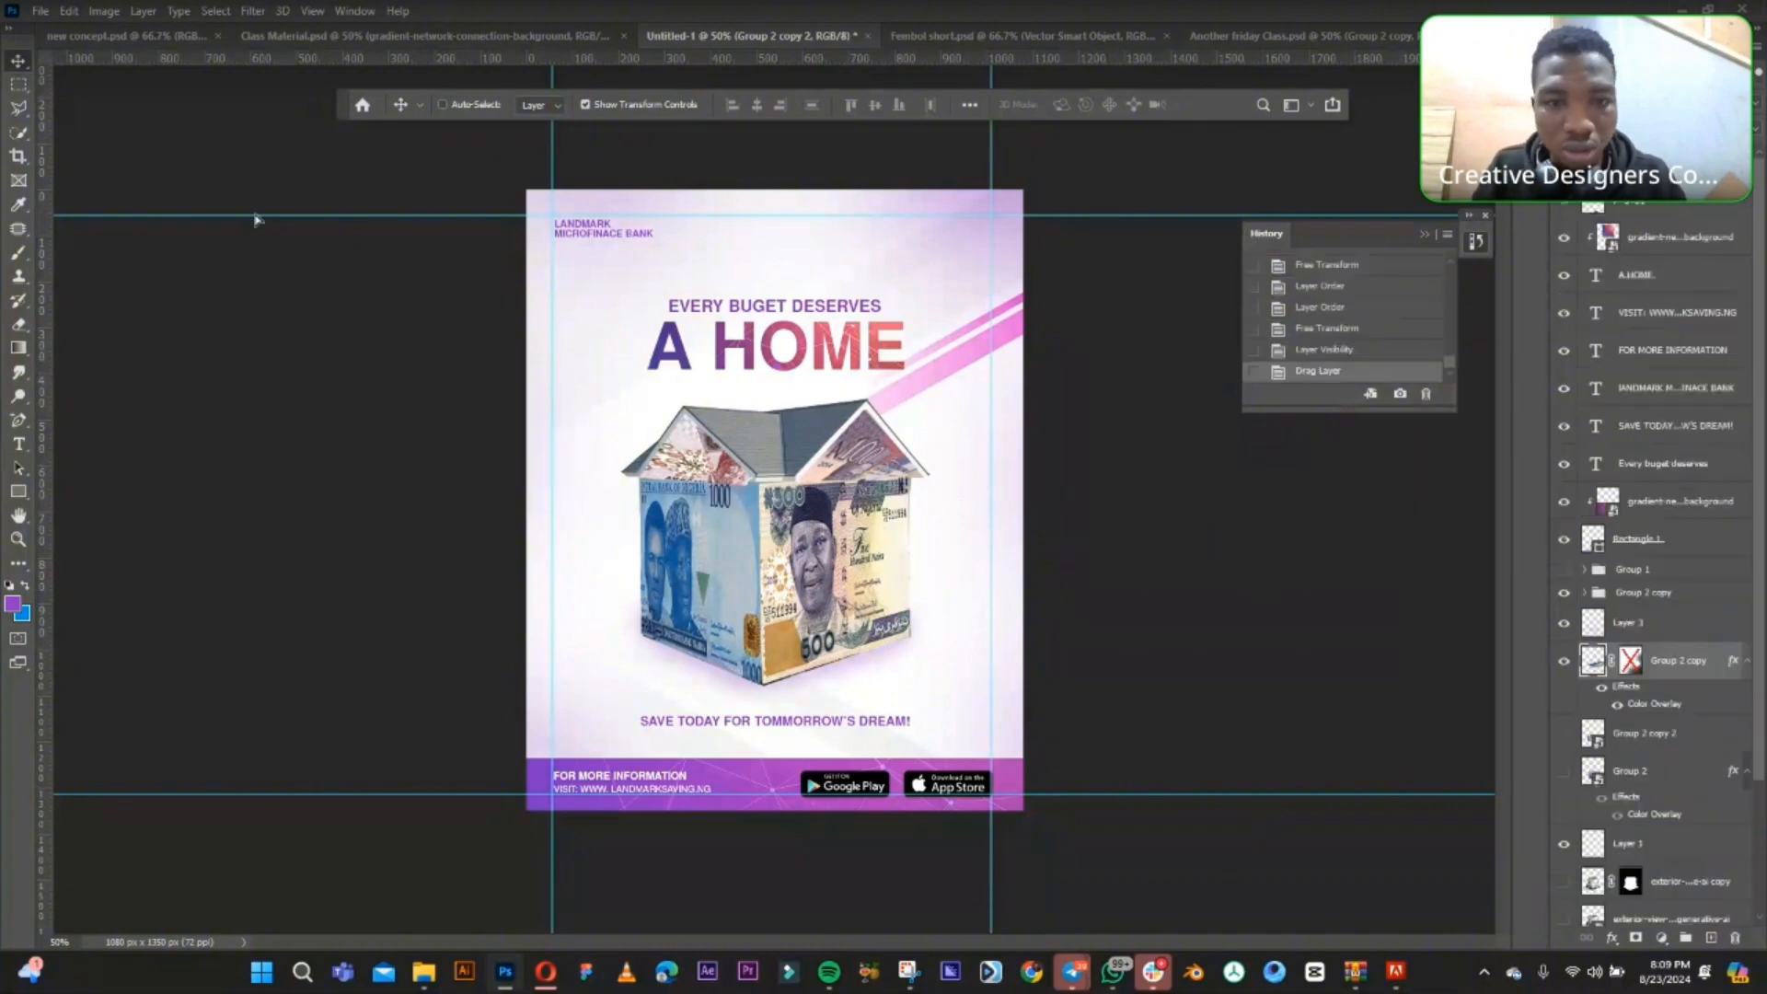
left_click_drag(947, 564, 1006, 557)
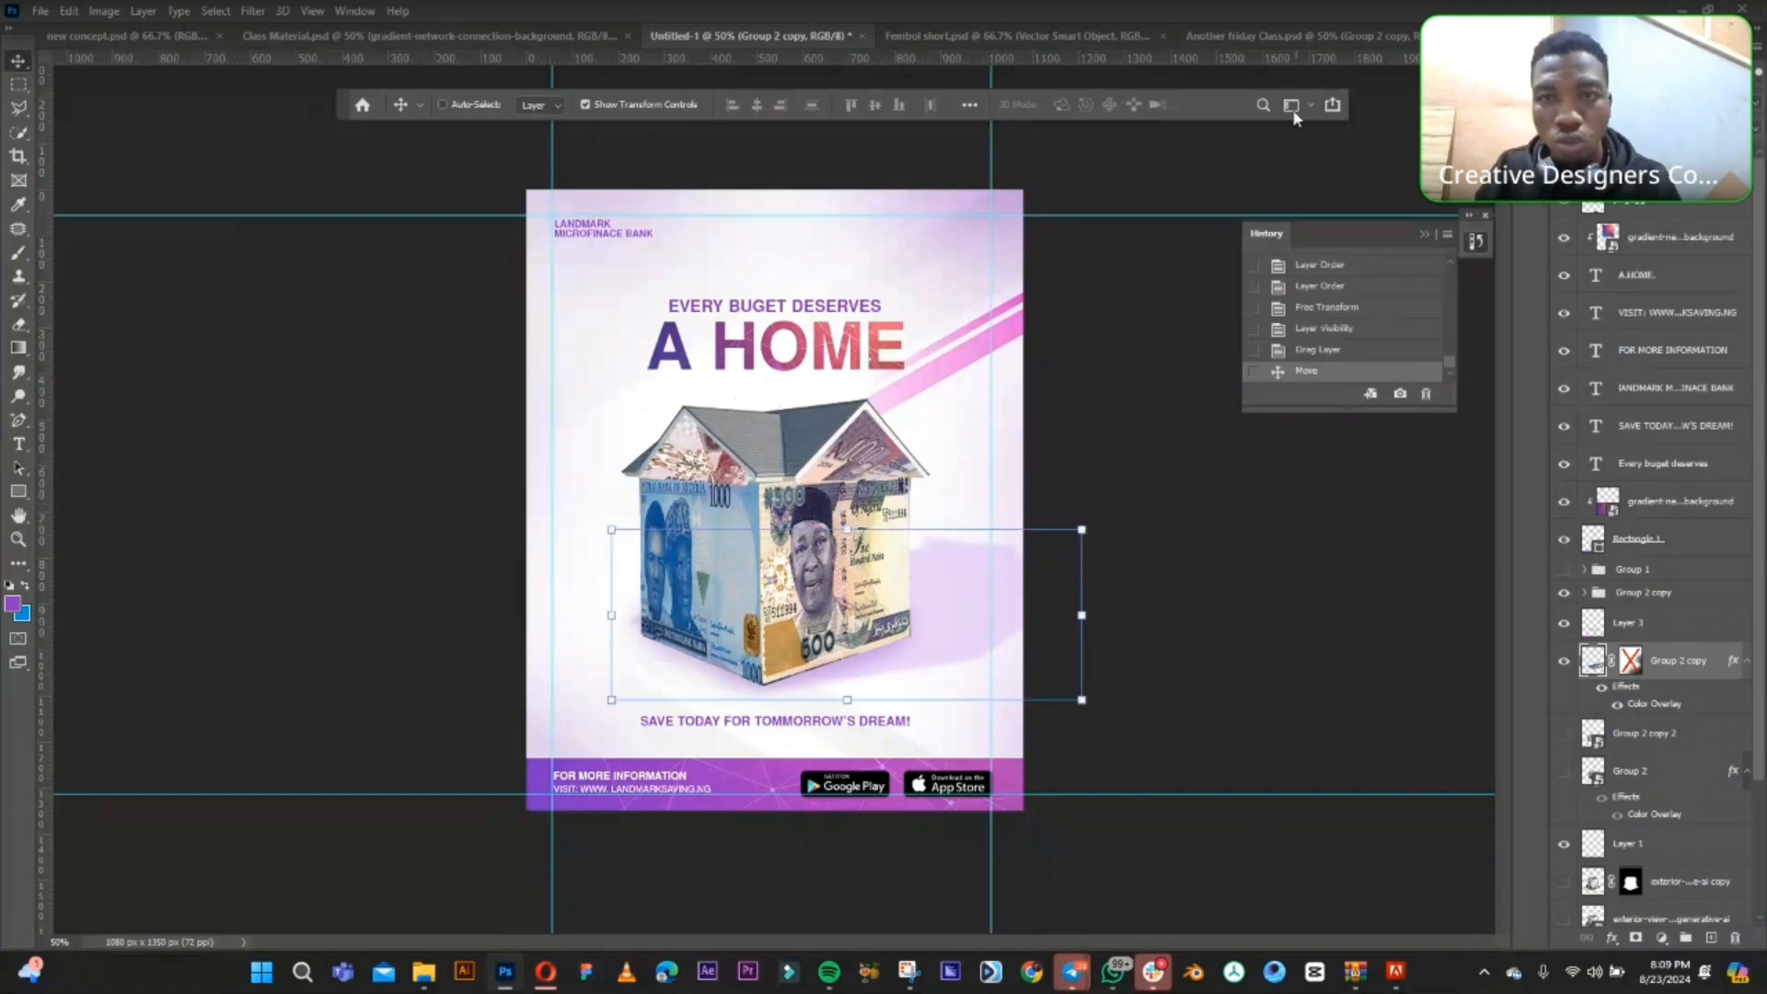
- Review both artboards in Another friday Class.psd with the guides hidden, the History panel collapsed and Auto-Select turned back on
left_click(1258, 39)
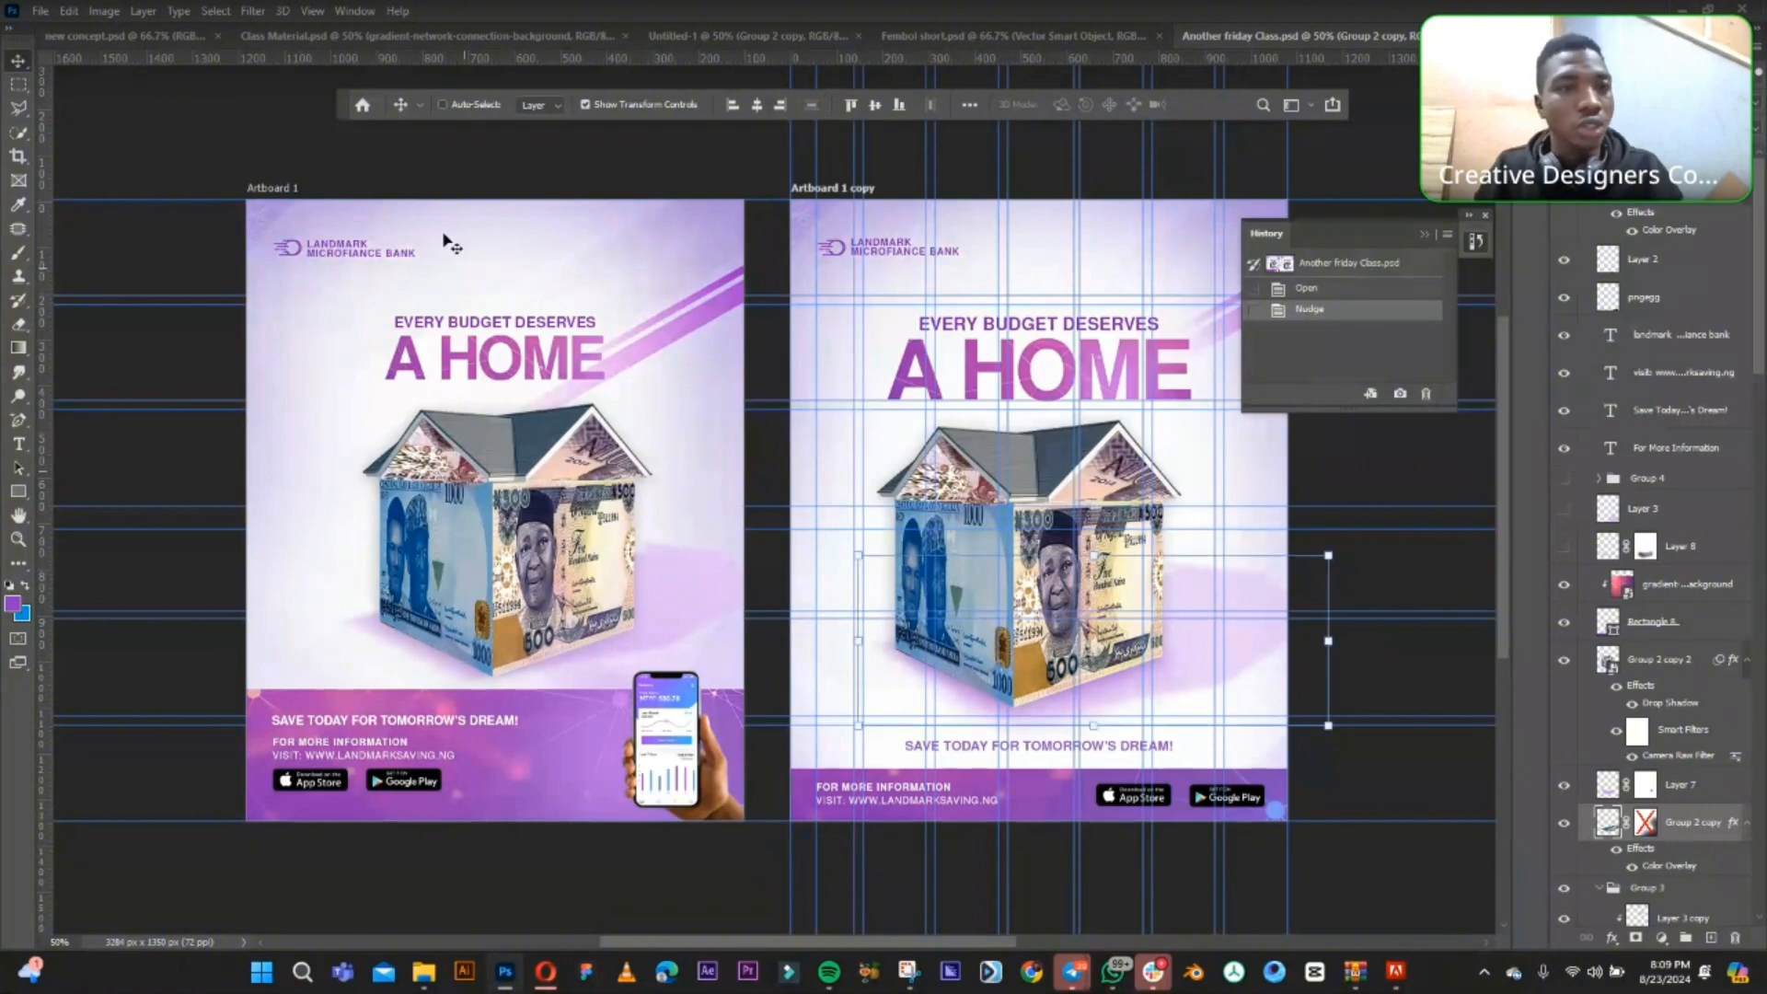
left_click(478, 107)
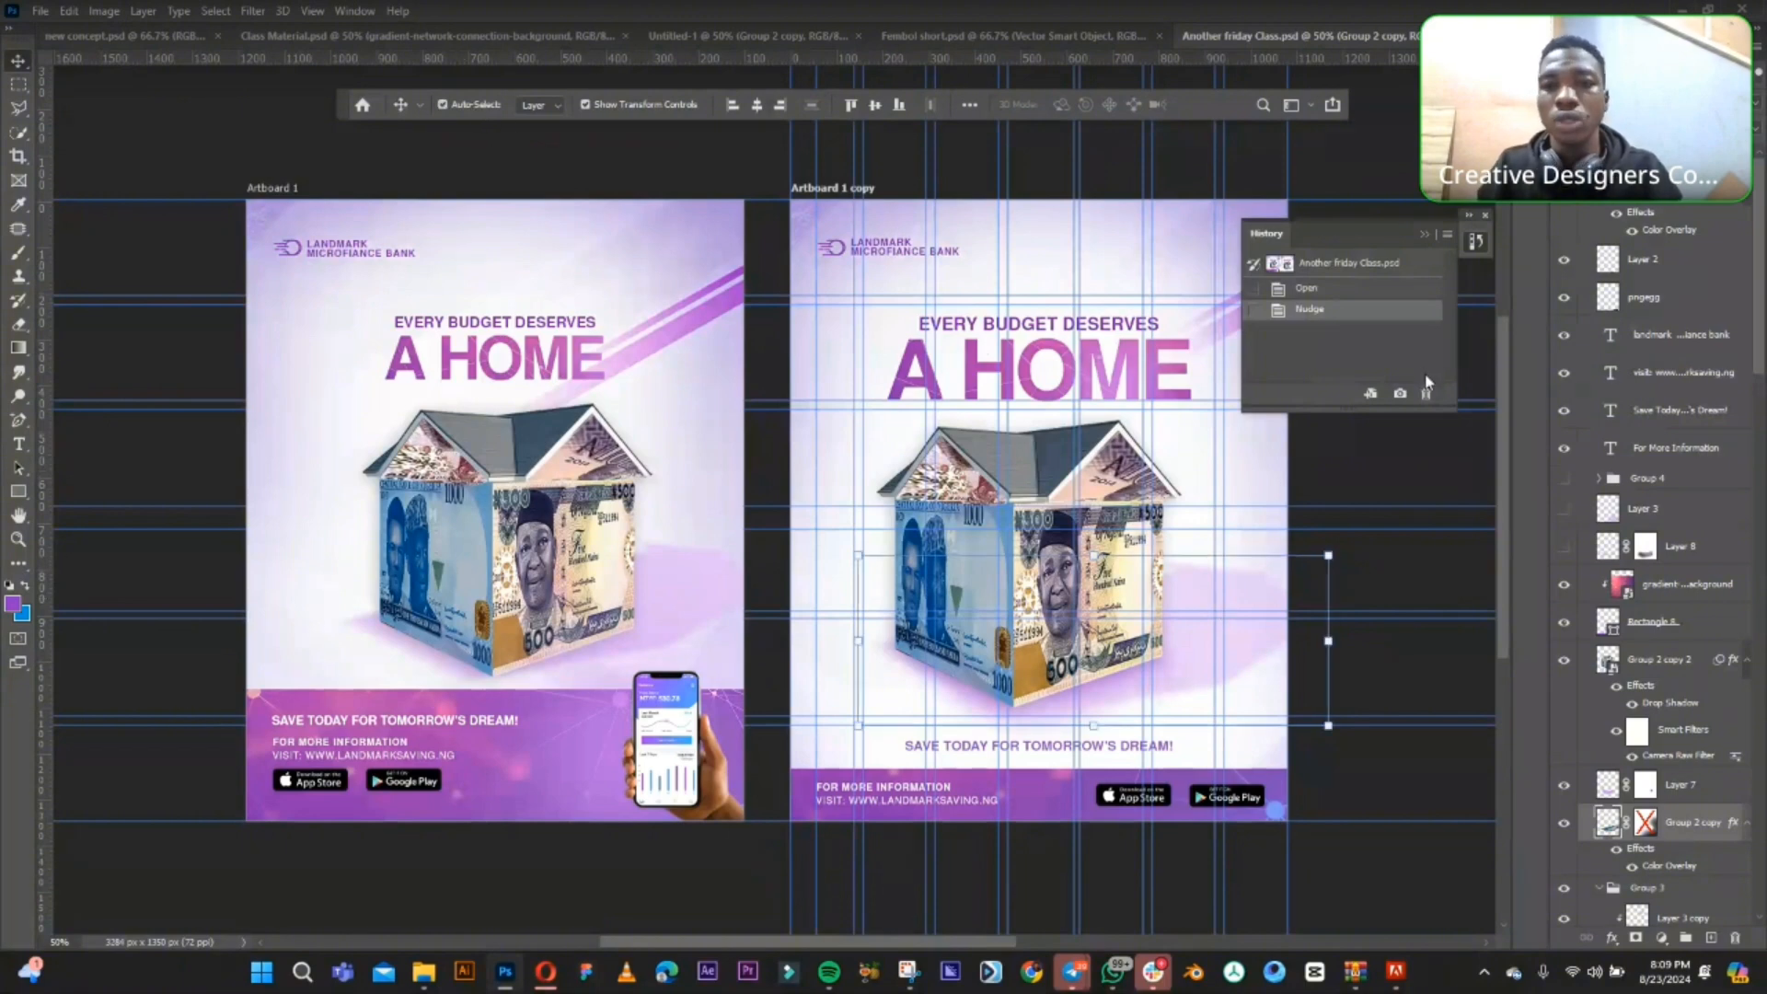
left_click(1425, 235)
key("ctrl+h")
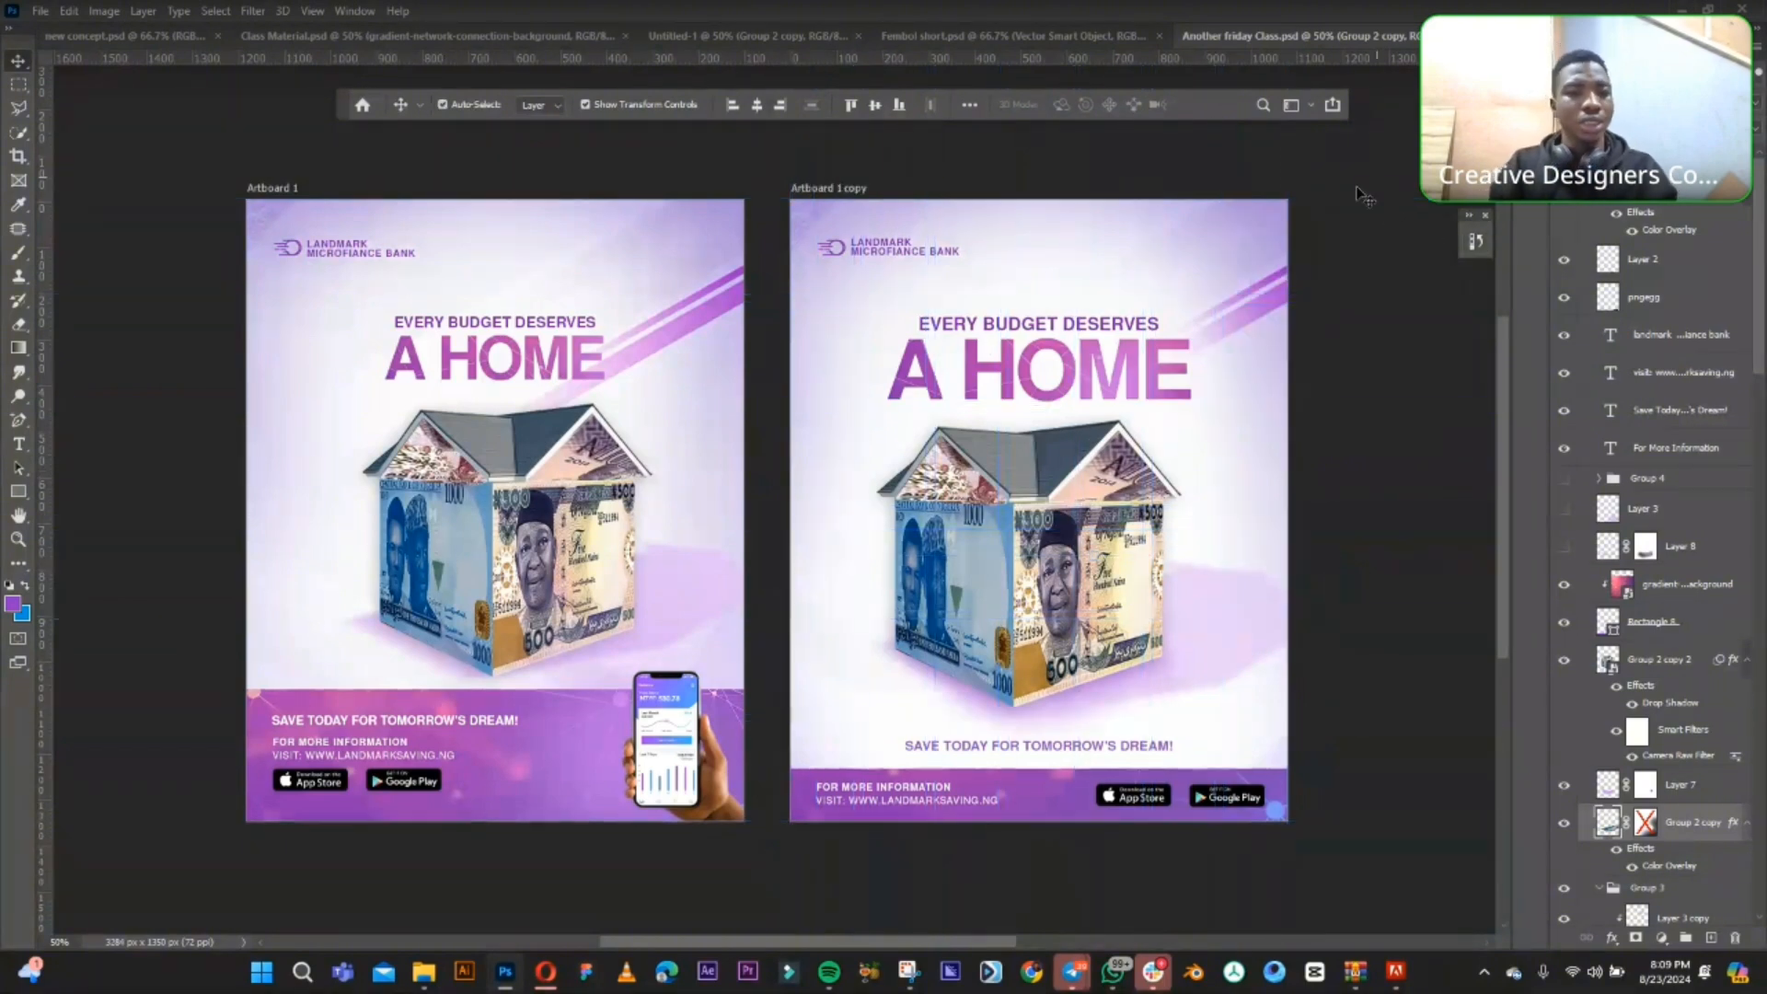
left_click(1388, 244)
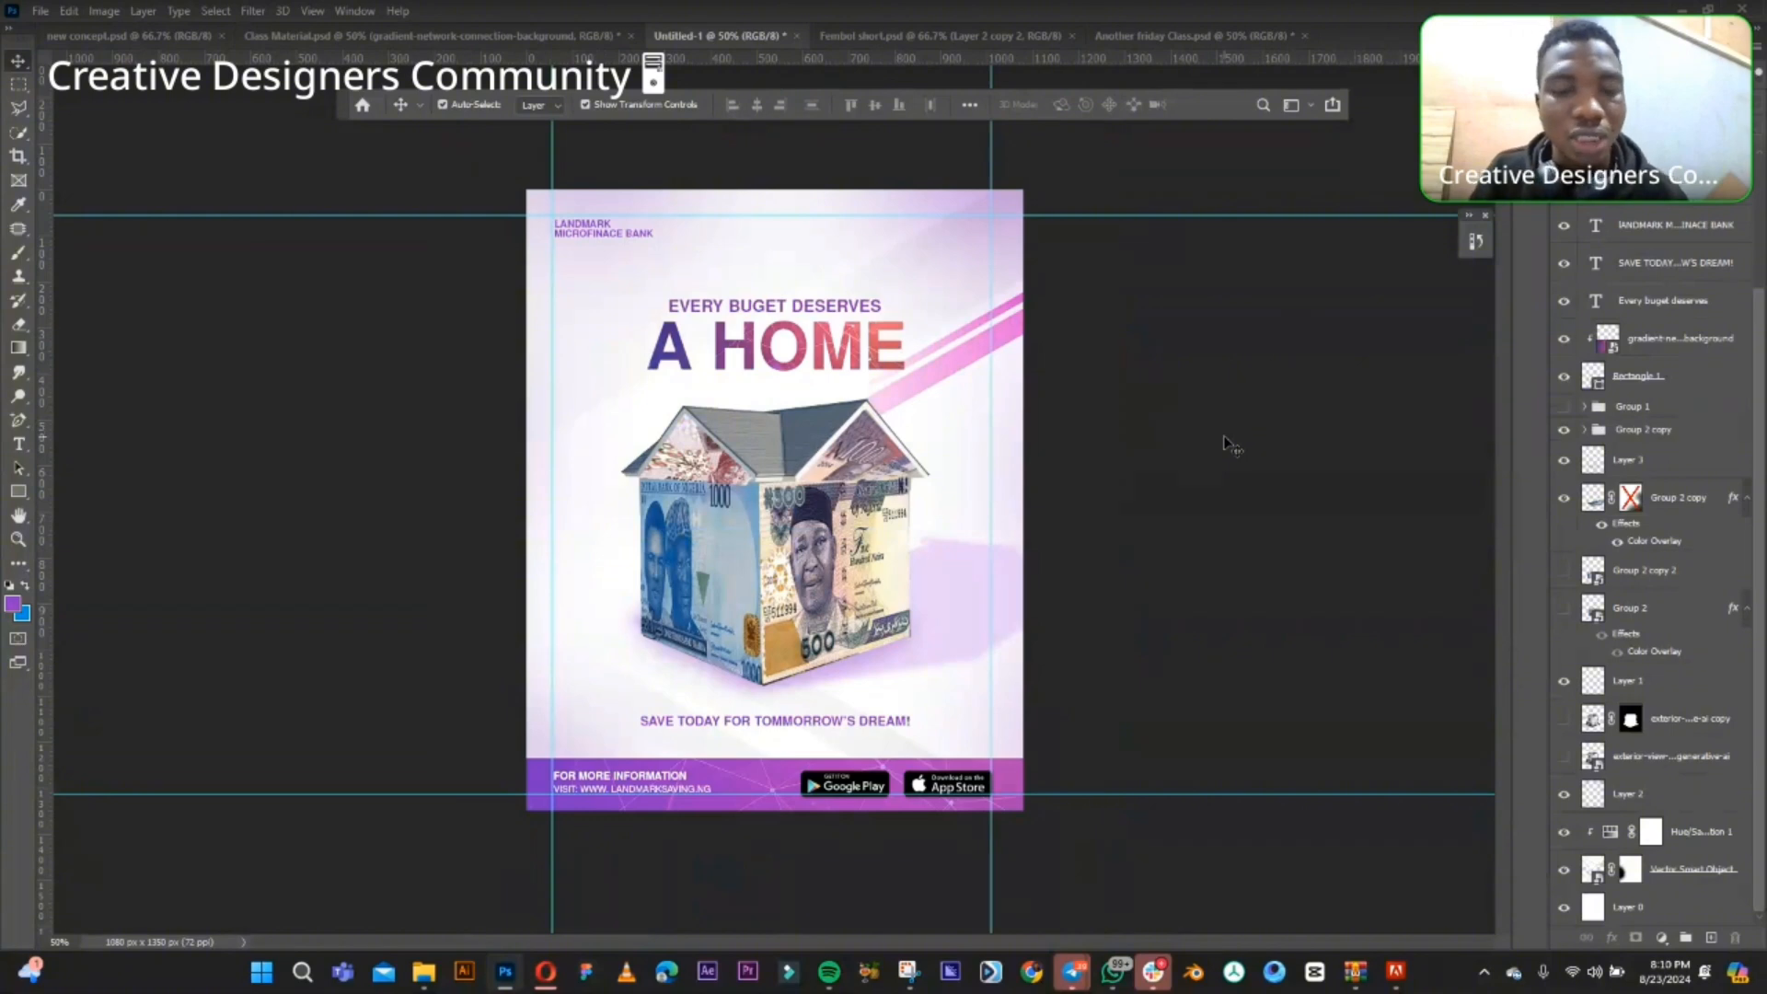
- Select the imported purple cast-shadow layer beside the house in the Untitled-1 poster
left_click(928, 605)
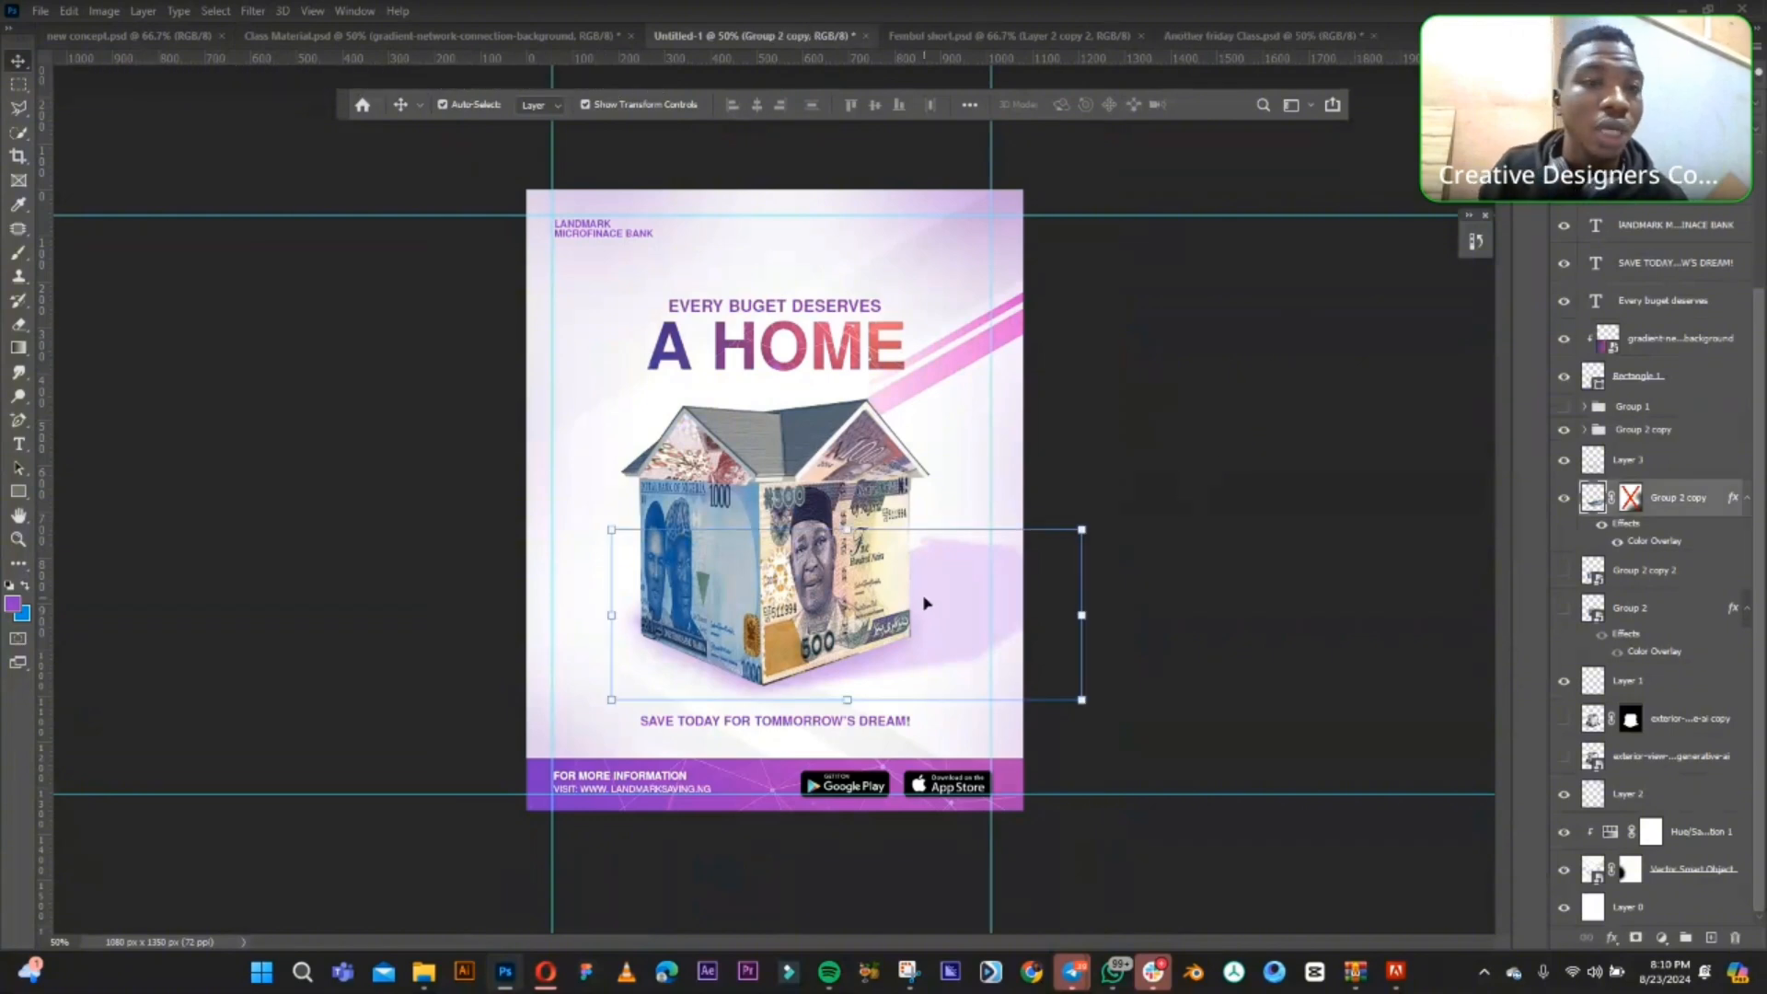